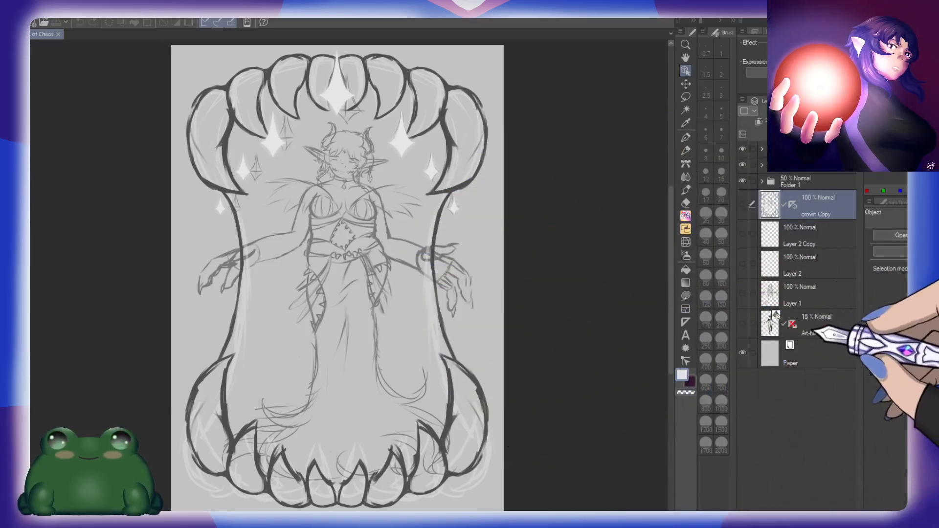
Step: Examine the figure sketch and the toothed frame up close and as a whole
{"action": "left_click", "coordinate": [830, 182]}
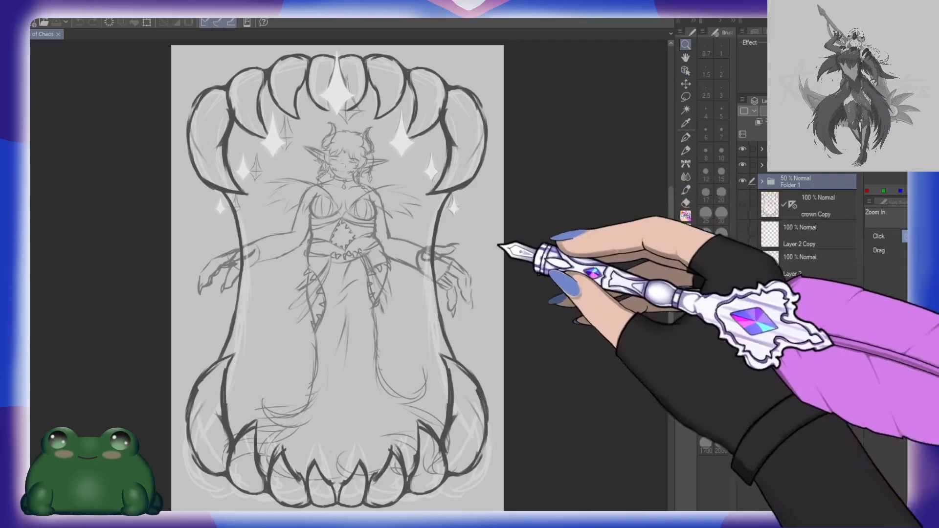
{"action": "key", "text": "ctrl+space"}
{"action": "left_click_drag", "start_coordinate": [375, 194], "coordinate": [402, 190]}
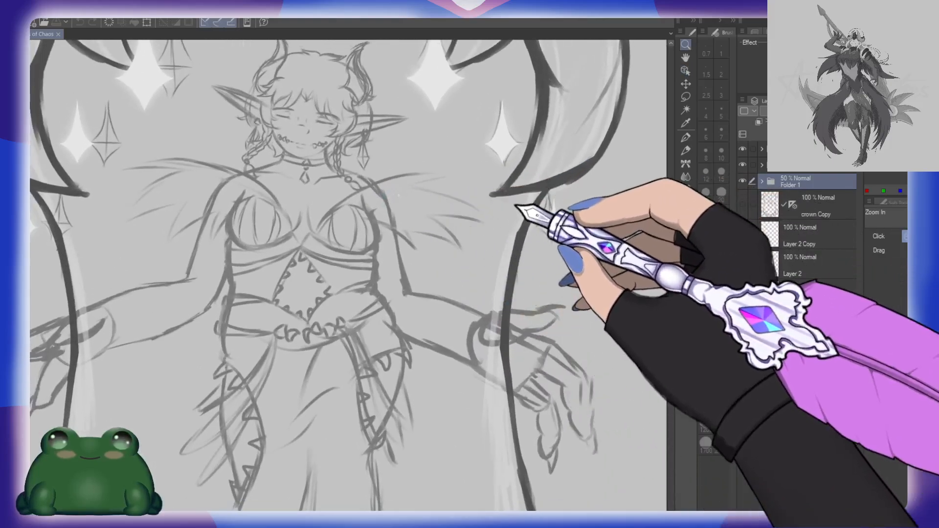
{"action": "left_click_drag", "start_coordinate": [524, 161], "coordinate": [536, 323]}
{"action": "left_click_drag", "start_coordinate": [425, 259], "coordinate": [476, 310]}
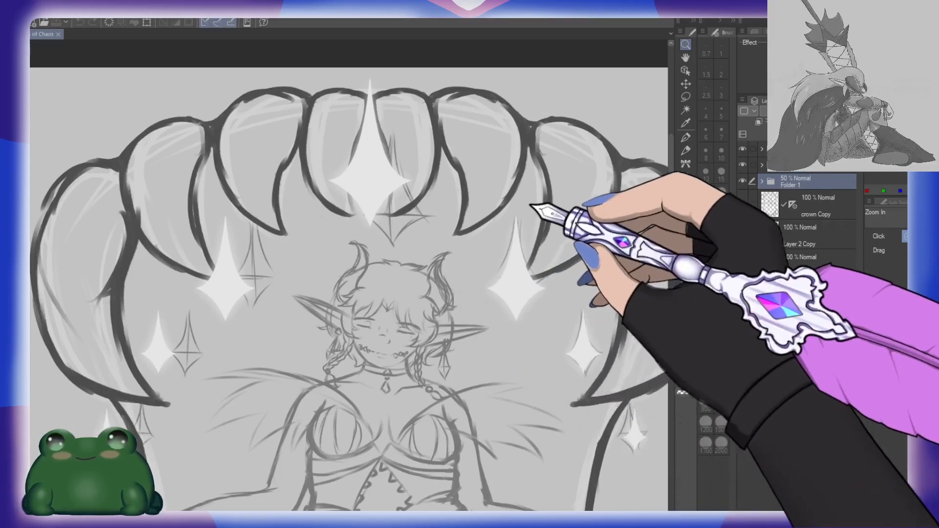
{"action": "left_click_drag", "start_coordinate": [498, 335], "coordinate": [466, 327]}
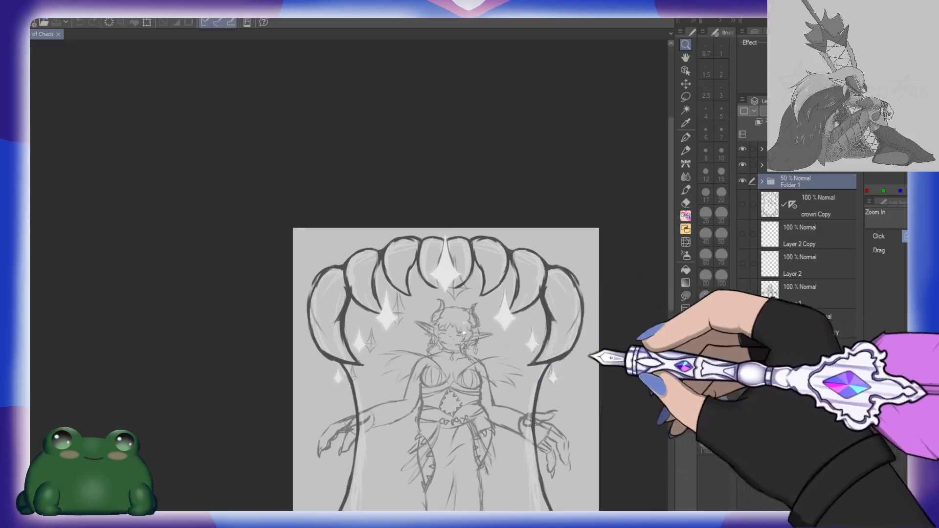
{"action": "left_click_drag", "start_coordinate": [578, 379], "coordinate": [491, 230]}
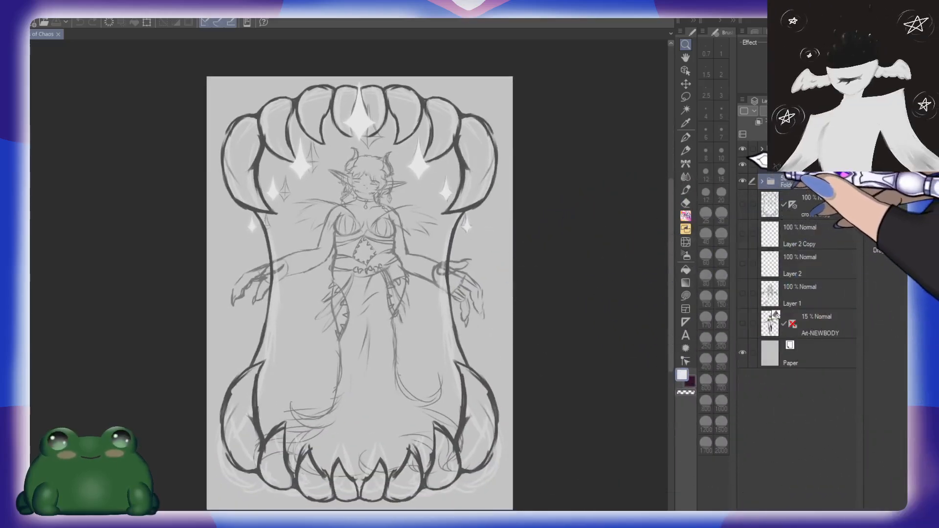
Step: Hide the glowing stars folder and Folder 1 with the figure sketch, and make the toothed frame's folder active
{"action": "left_click", "coordinate": [742, 149]}
{"action": "left_click", "coordinate": [743, 165]}
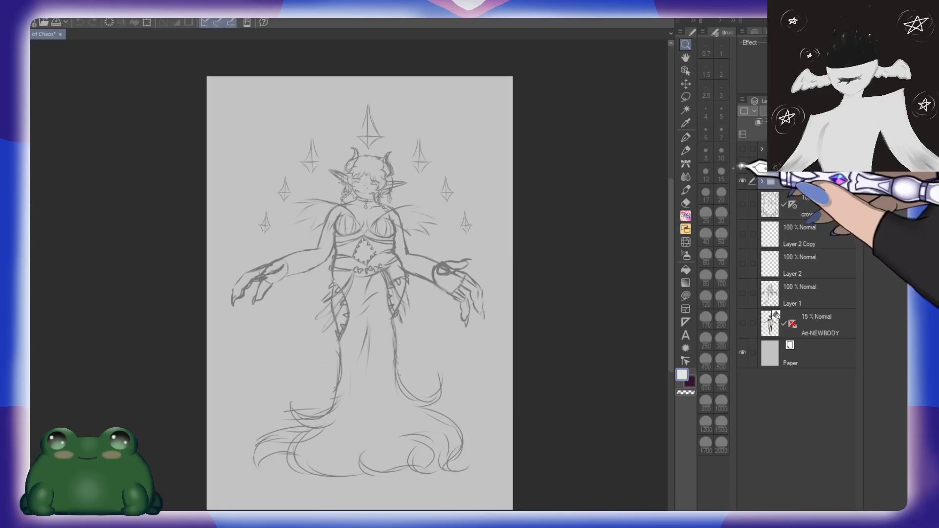
{"action": "left_click", "coordinate": [743, 165]}
{"action": "left_click", "coordinate": [743, 181]}
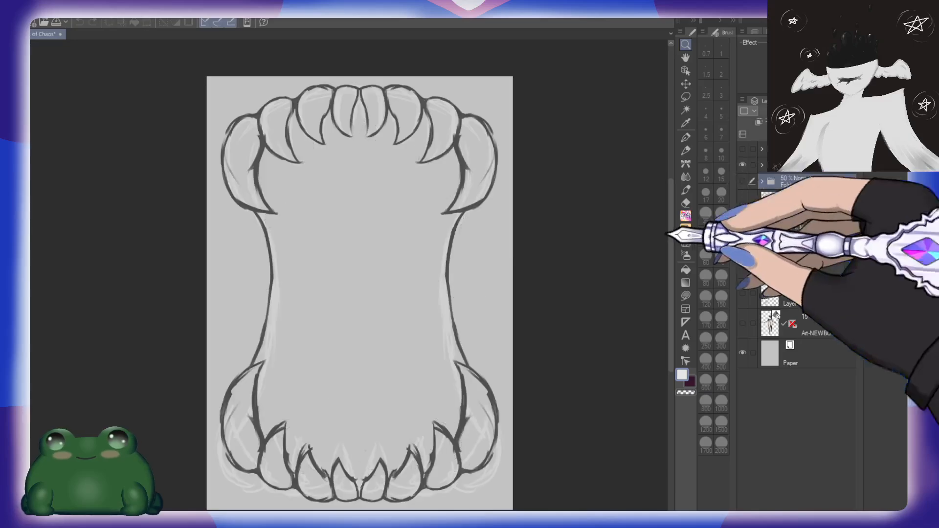
{"action": "left_click", "coordinate": [812, 165]}
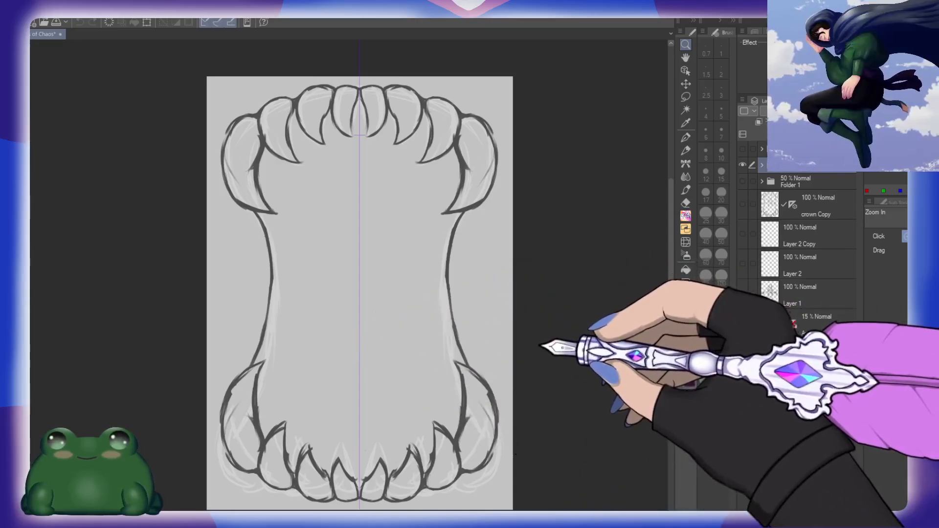
Step: Compare the toothed frame with the figure sketch by switching the visibility of their folders
{"action": "left_click", "coordinate": [742, 181]}
{"action": "left_click", "coordinate": [742, 181]}
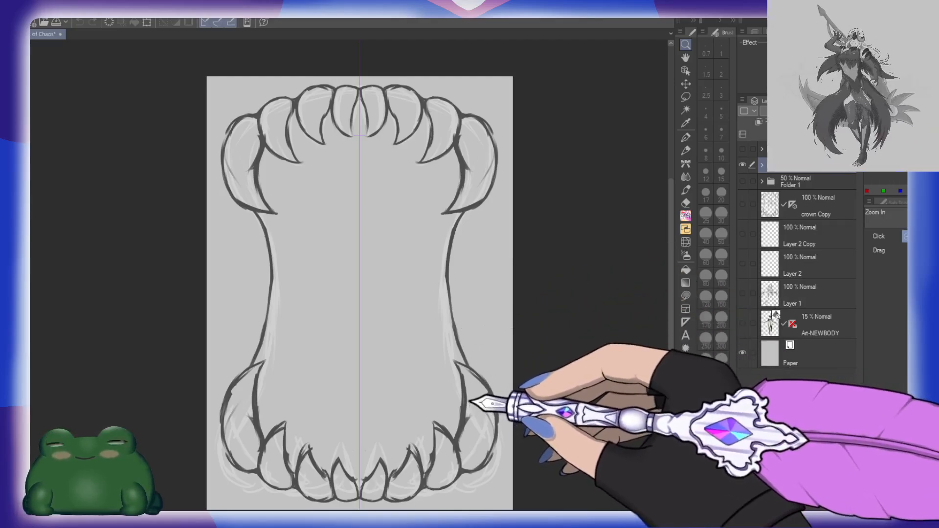
{"action": "left_click", "coordinate": [742, 181]}
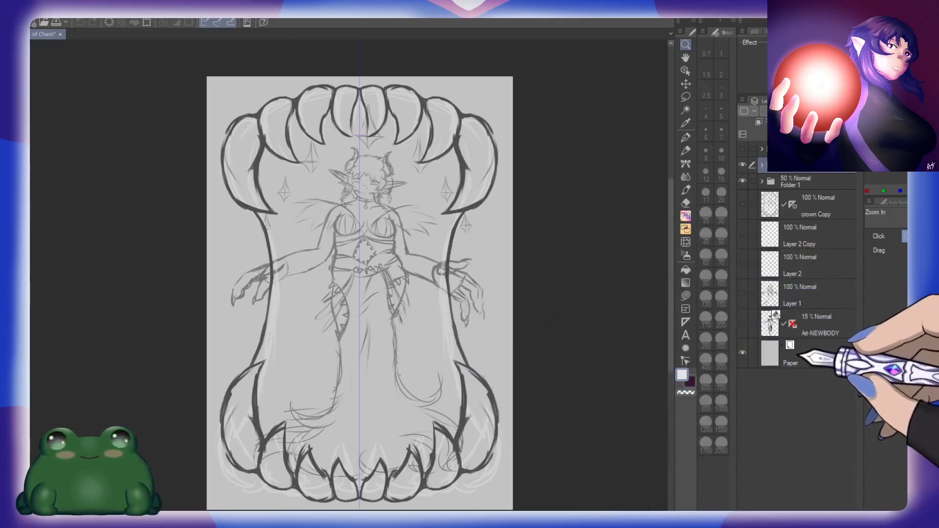
{"action": "left_click", "coordinate": [743, 165]}
{"action": "left_click", "coordinate": [742, 165]}
{"action": "left_click", "coordinate": [742, 180]}
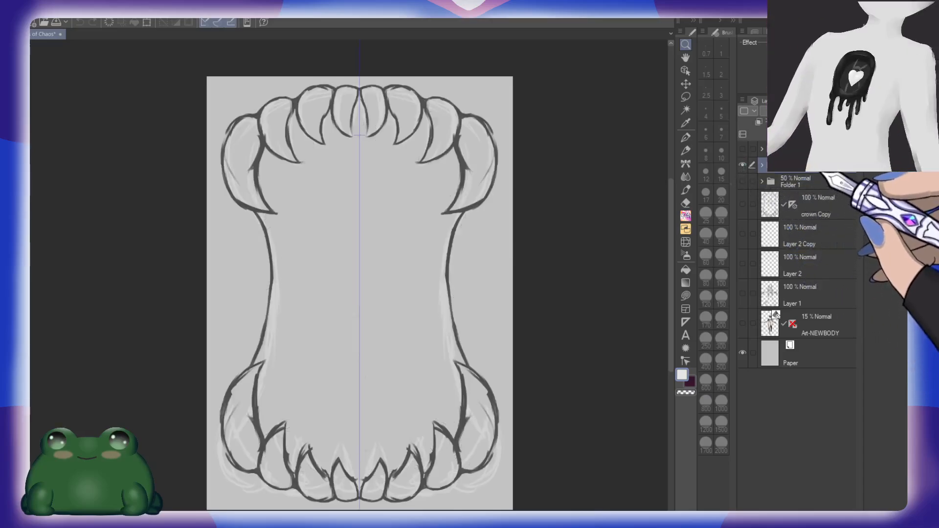
Step: Move the frame folder directly below Folder 1 in the layer stack
{"action": "left_click_drag", "start_coordinate": [819, 183], "coordinate": [820, 183]}
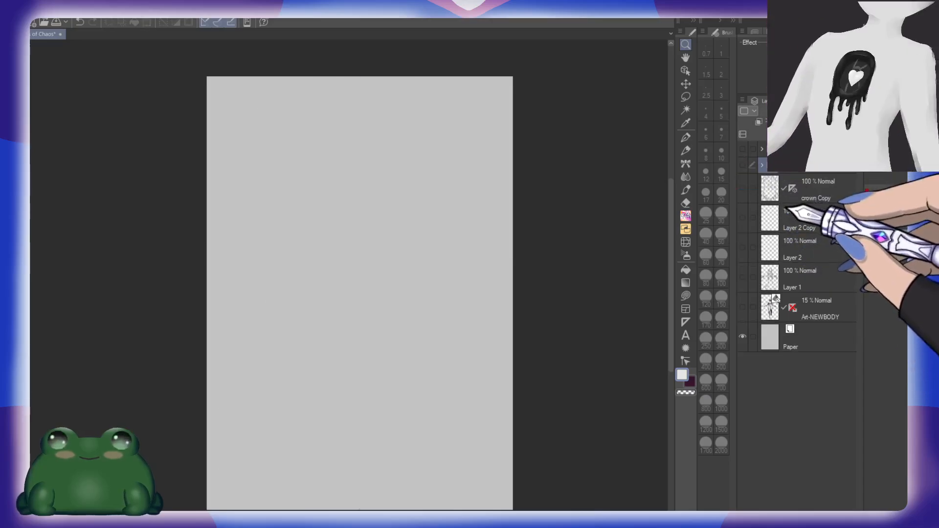
{"action": "key", "text": "ctrl+z"}
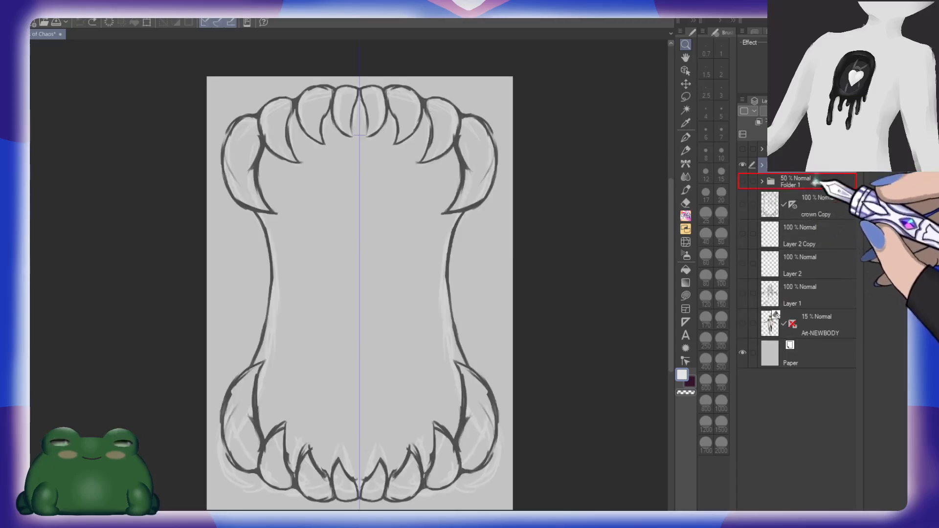
{"action": "left_click_drag", "start_coordinate": [810, 186], "coordinate": [812, 188]}
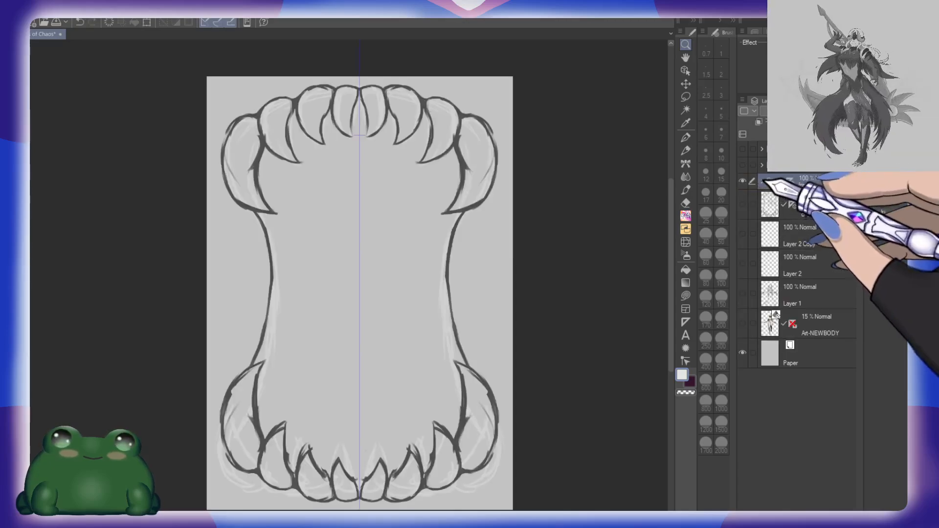
Step: Group the layers sk-2 Copy, sk-2, Layer 4 and Layer 3 into a new folder inside the frame folder
{"action": "left_click", "coordinate": [761, 182]}
{"action": "left_click", "coordinate": [830, 210]}
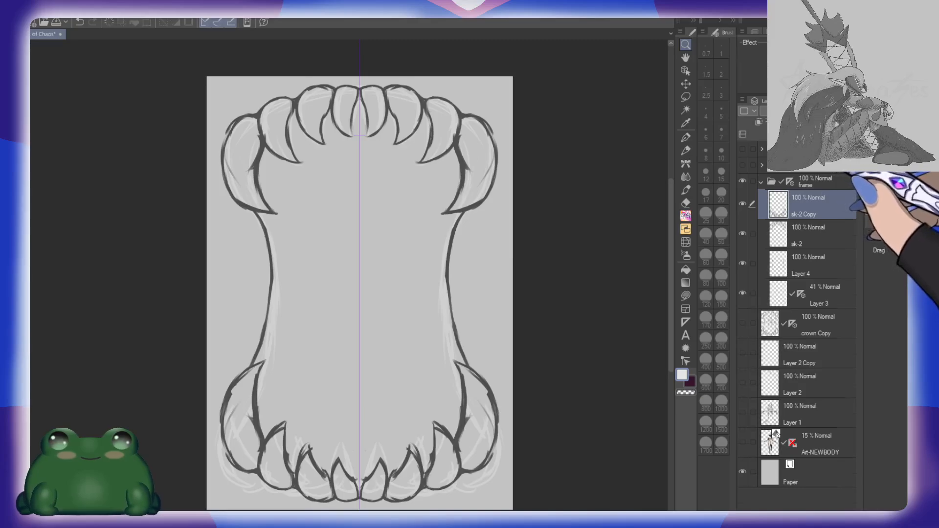
{"action": "left_click", "coordinate": [806, 135]}
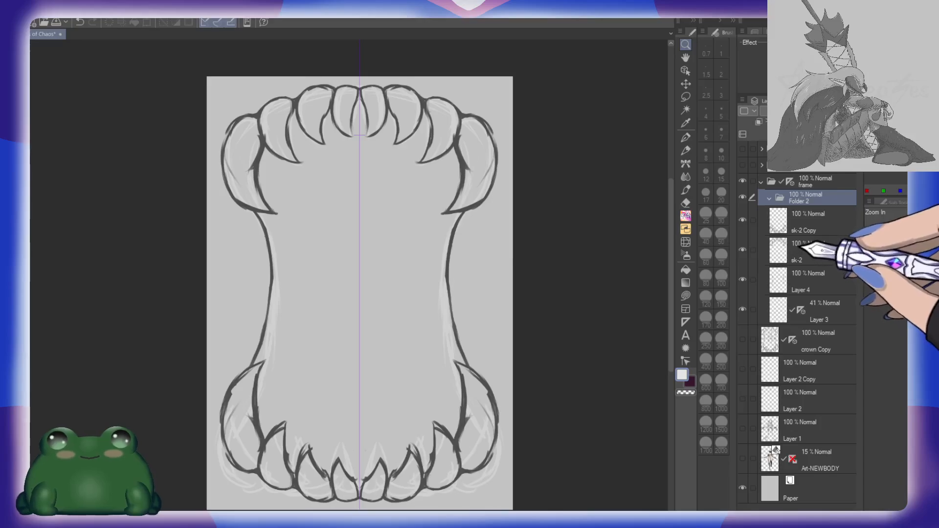
{"action": "left_click", "coordinate": [831, 304], "text": "shift"}
{"action": "left_click", "coordinate": [828, 219]}
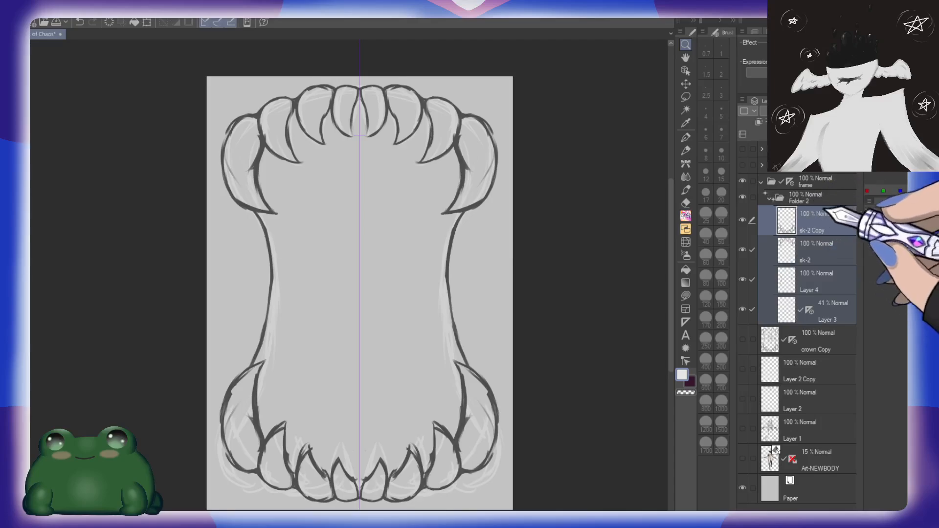
Step: Set the frame sketch subfolder's opacity to 21% and add a new layer named back above it
{"action": "left_click", "coordinate": [769, 198]}
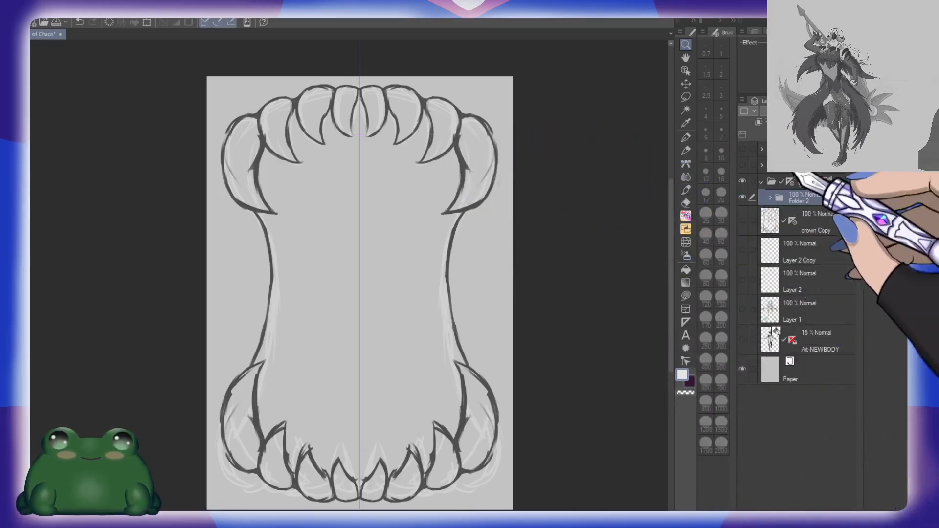
{"action": "left_click_drag", "start_coordinate": [835, 112], "coordinate": [824, 113]}
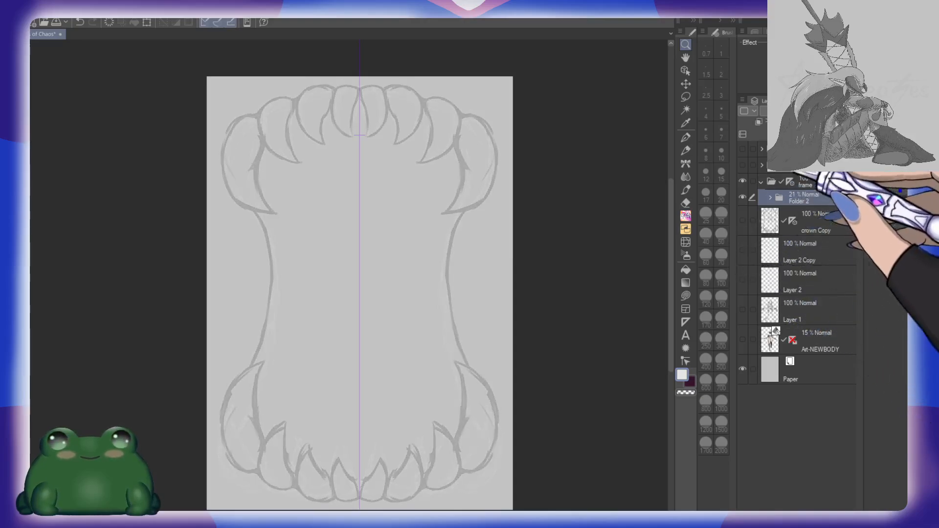
{"action": "key", "text": "ctrl+shift+n"}
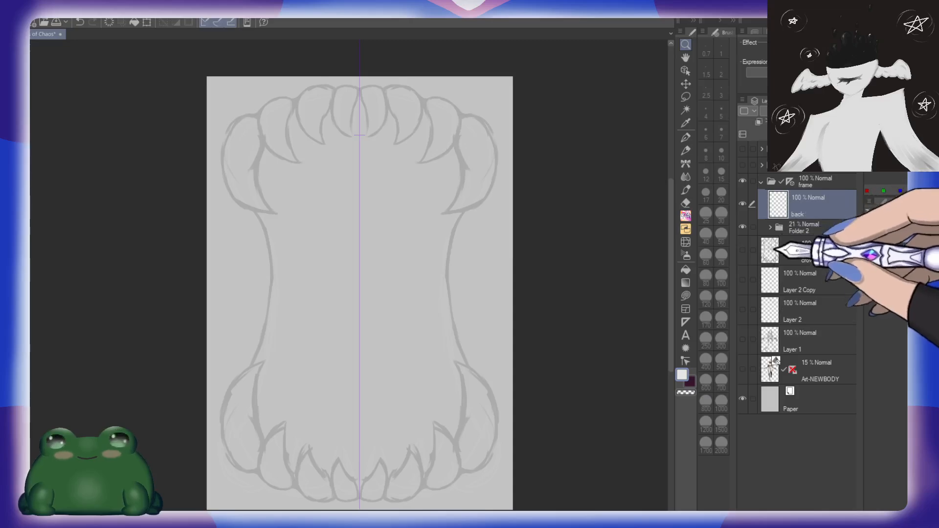
{"action": "left_click", "coordinate": [791, 182]}
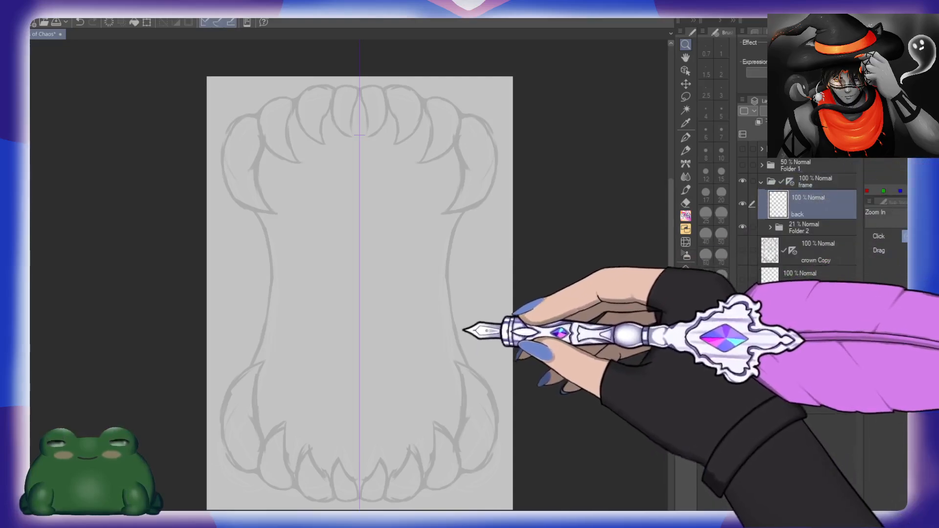
Step: Switch to the dark drawing colour and choose the Hard Round brush for outlining the frame
{"action": "key", "text": "x"}
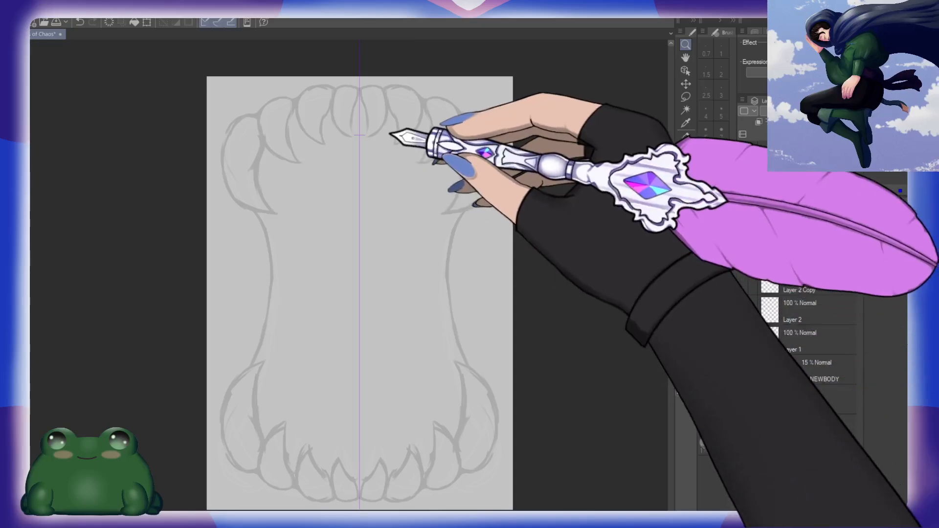
{"action": "left_click", "coordinate": [408, 128]}
{"action": "left_click", "coordinate": [410, 125]}
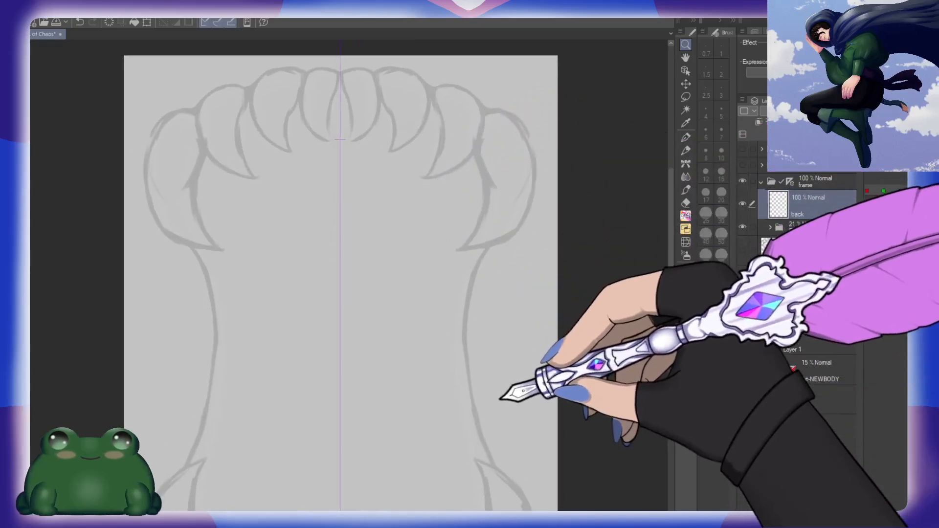
{"action": "key", "text": "b"}
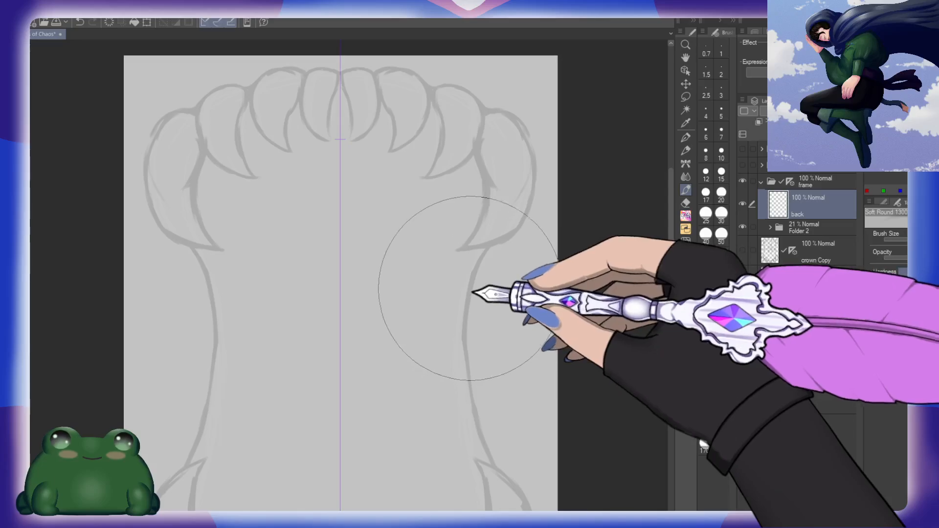
{"action": "left_click", "coordinate": [886, 202]}
{"action": "left_click", "coordinate": [929, 241]}
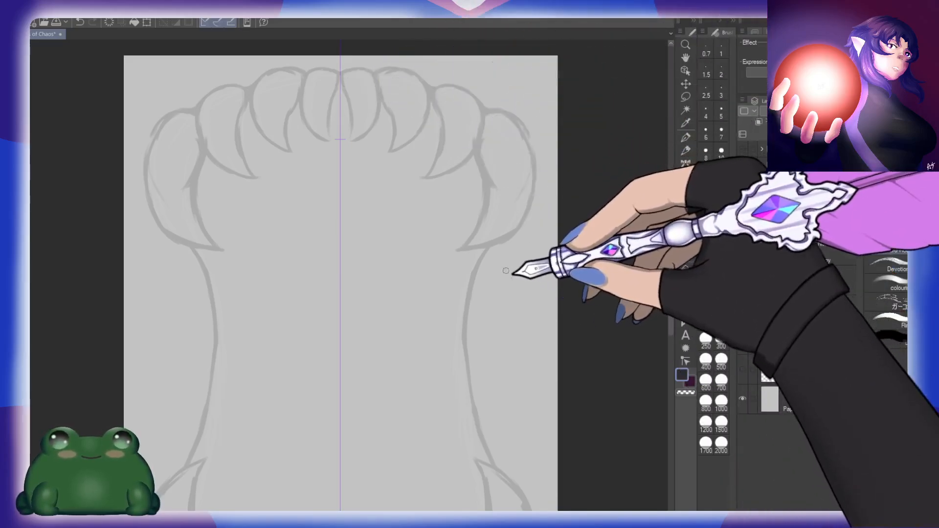
{"action": "left_click_drag", "start_coordinate": [506, 270], "coordinate": [438, 214]}
{"action": "mouse_move", "coordinate": [450, 111]}
{"action": "left_mouse_down"}
{"action": "mouse_move", "coordinate": [414, 224]}
{"action": "mouse_move", "coordinate": [408, 318]}
{"action": "mouse_move", "coordinate": [479, 260]}
{"action": "left_mouse_up"}
{"action": "key", "text": "ctrl+z"}
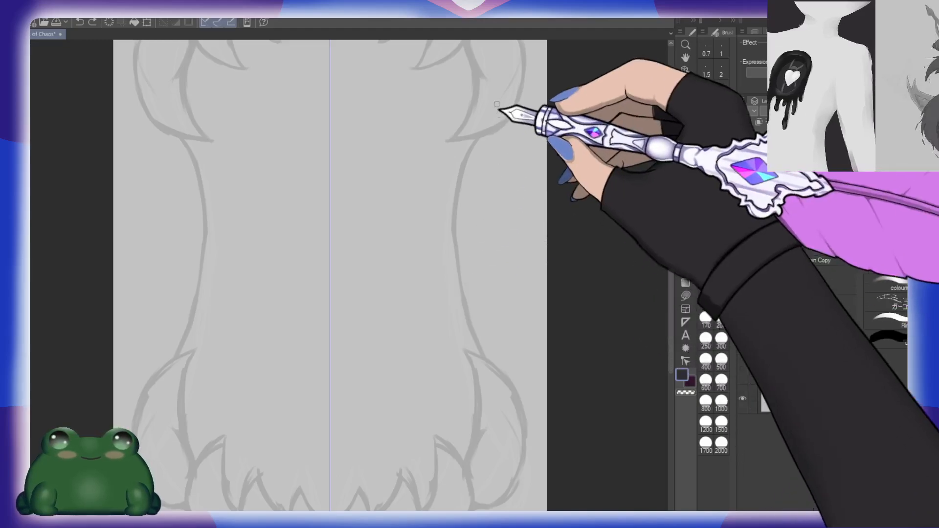
{"action": "mouse_move", "coordinate": [505, 68]}
{"action": "left_mouse_down"}
{"action": "mouse_move", "coordinate": [458, 185]}
{"action": "mouse_move", "coordinate": [454, 254]}
{"action": "mouse_move", "coordinate": [490, 398]}
{"action": "left_mouse_up"}
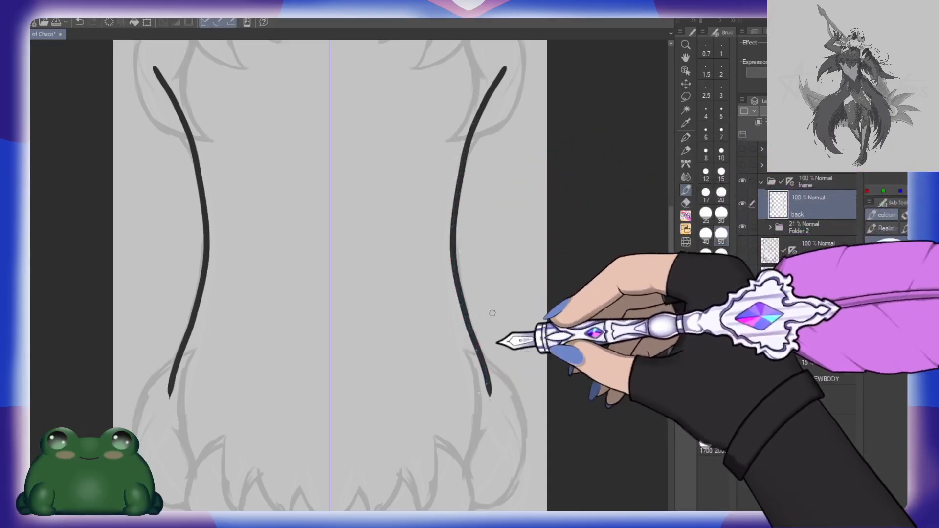
{"action": "key", "text": "ctrl+z"}
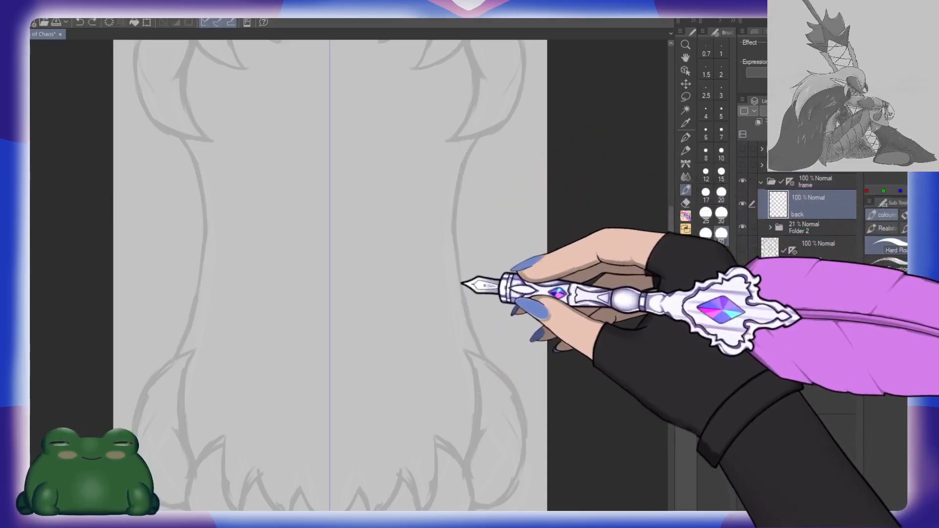
{"action": "left_click_drag", "start_coordinate": [536, 224], "coordinate": [481, 214]}
{"action": "mouse_move", "coordinate": [445, 75]}
{"action": "left_mouse_down"}
{"action": "mouse_move", "coordinate": [406, 252]}
{"action": "mouse_move", "coordinate": [454, 382]}
{"action": "left_mouse_up"}
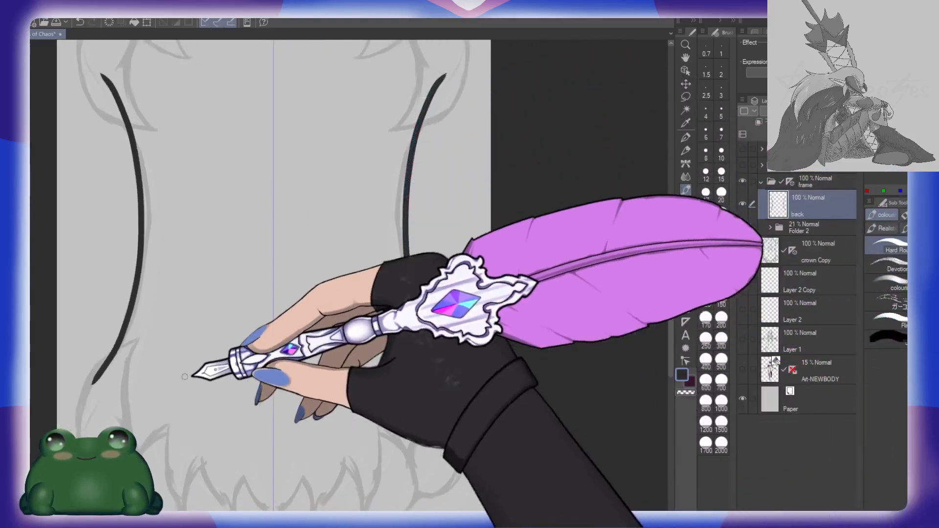
{"action": "key", "text": "ctrl+z"}
{"action": "left_click_drag", "start_coordinate": [231, 329], "coordinate": [323, 334]}
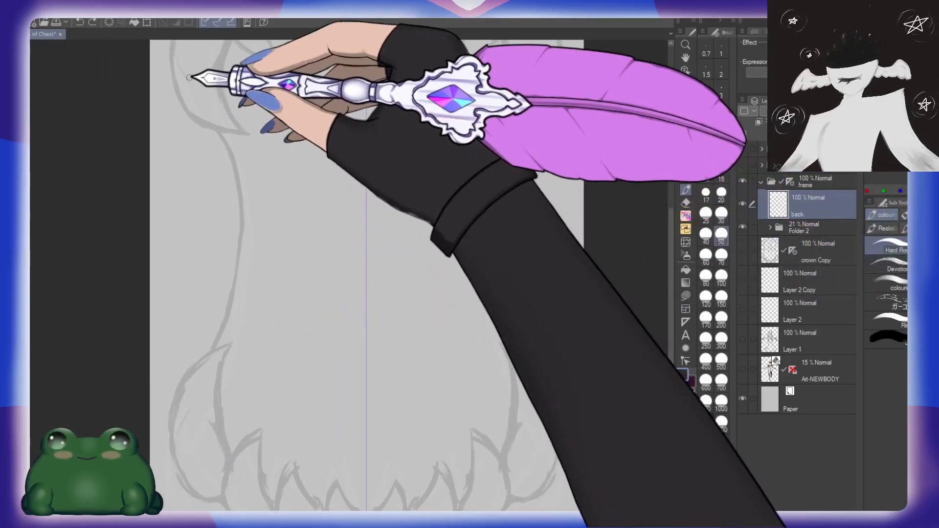
{"action": "mouse_move", "coordinate": [191, 80]}
{"action": "left_mouse_down"}
{"action": "mouse_move", "coordinate": [212, 125]}
{"action": "mouse_move", "coordinate": [231, 276]}
{"action": "mouse_move", "coordinate": [214, 335]}
{"action": "left_mouse_up"}
{"action": "key", "text": "ctrl+z"}
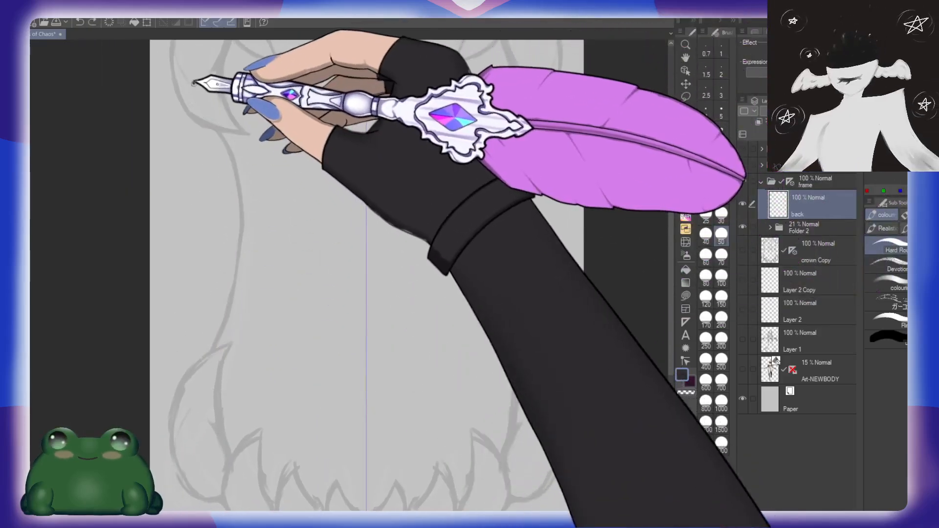
Step: Draw a closed, mirrored hourglass outline along the toothed frame on the back layer and fill it with the dark colour
{"action": "mouse_move", "coordinate": [195, 84]}
{"action": "left_mouse_down"}
{"action": "mouse_move", "coordinate": [233, 237]}
{"action": "mouse_move", "coordinate": [194, 405]}
{"action": "mouse_move", "coordinate": [251, 503]}
{"action": "mouse_move", "coordinate": [360, 513]}
{"action": "mouse_move", "coordinate": [486, 503]}
{"action": "mouse_move", "coordinate": [486, 372]}
{"action": "left_mouse_up"}
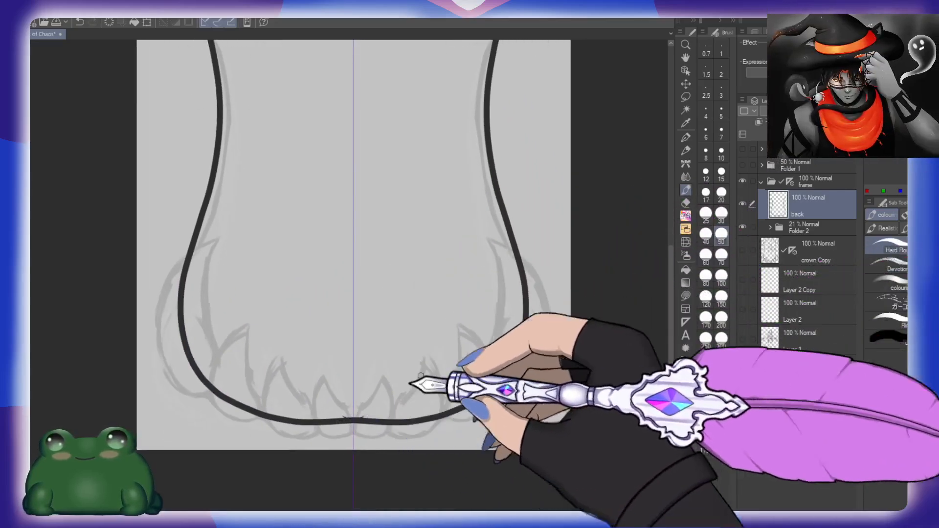
{"action": "left_click_drag", "start_coordinate": [408, 130], "coordinate": [431, 363]}
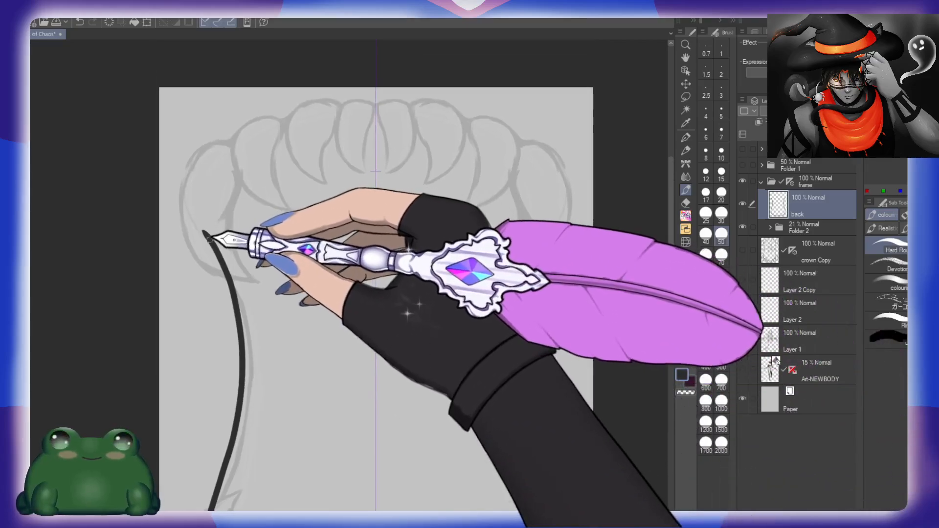
{"action": "mouse_move", "coordinate": [206, 215]}
{"action": "left_mouse_down"}
{"action": "mouse_move", "coordinate": [296, 126]}
{"action": "mouse_move", "coordinate": [383, 117]}
{"action": "mouse_move", "coordinate": [544, 230]}
{"action": "left_mouse_up"}
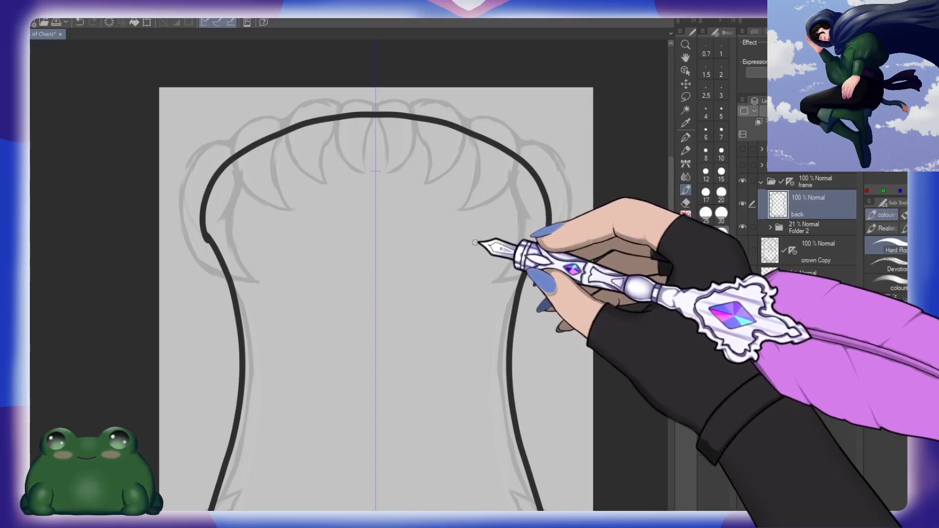
{"action": "key", "text": "g"}
{"action": "left_click", "coordinate": [458, 264]}
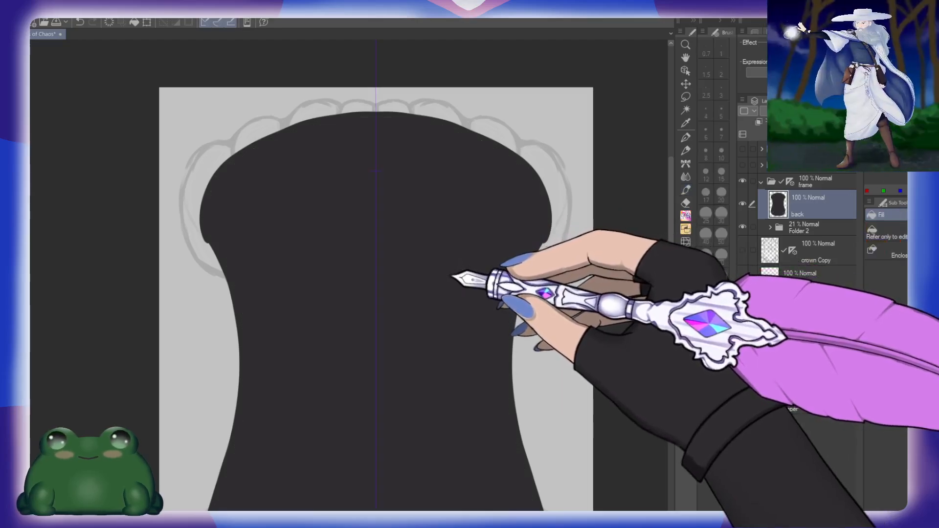
Step: Move the back layer below the frame sketch subfolder so the sketch lines lie over the dark shape
{"action": "left_click_drag", "start_coordinate": [453, 398], "coordinate": [426, 377]}
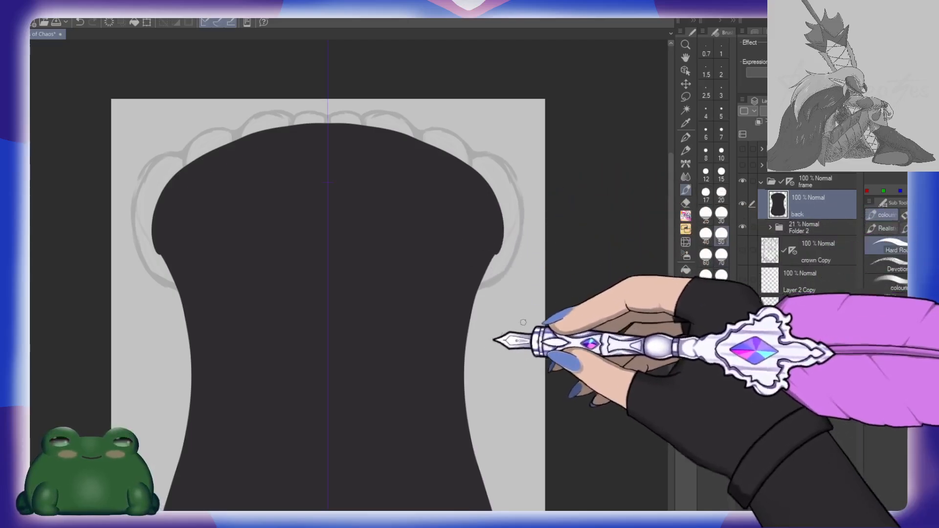
{"action": "left_click_drag", "start_coordinate": [792, 228], "coordinate": [834, 191]}
{"action": "left_click", "coordinate": [812, 220]}
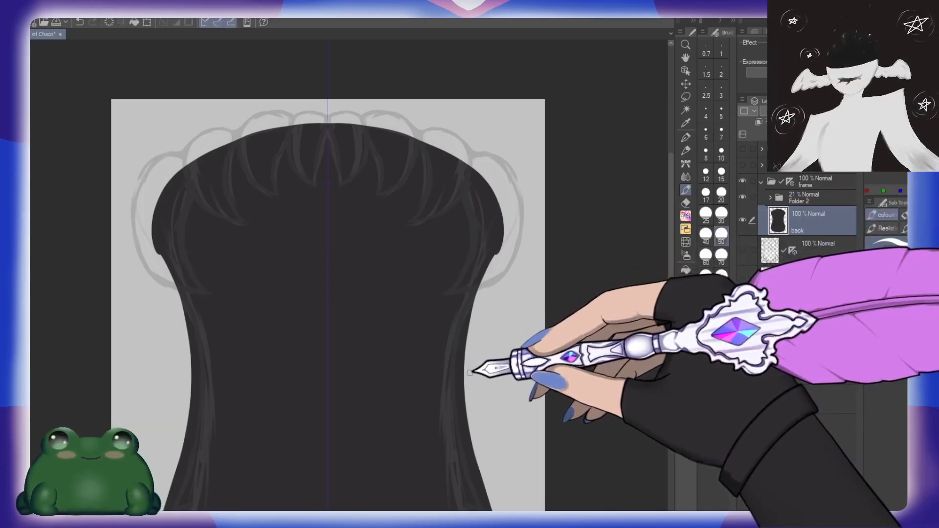
Step: Refine the dark backing shape's lower edge and upper arch with brush strokes on the back layer, undoing the last stray stroke
{"action": "left_click_drag", "start_coordinate": [483, 377], "coordinate": [437, 167]}
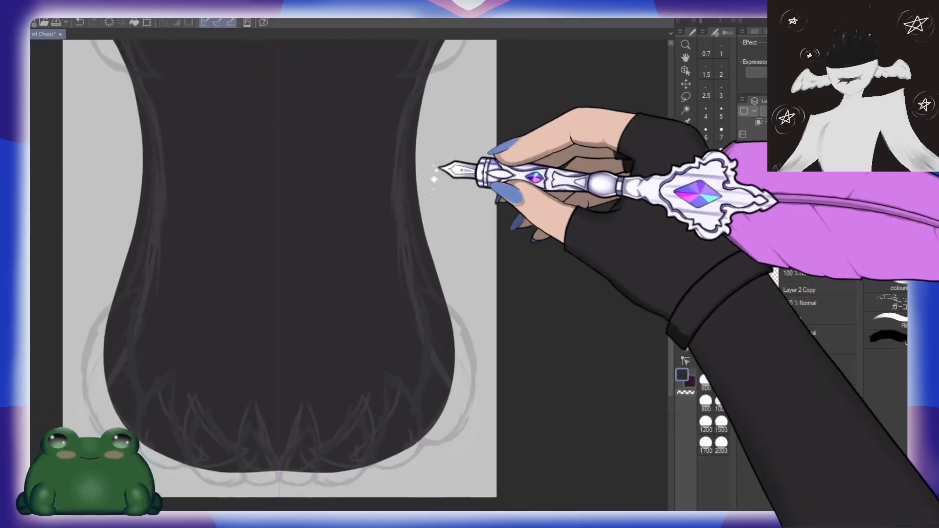
{"action": "left_click_drag", "start_coordinate": [389, 424], "coordinate": [450, 370]}
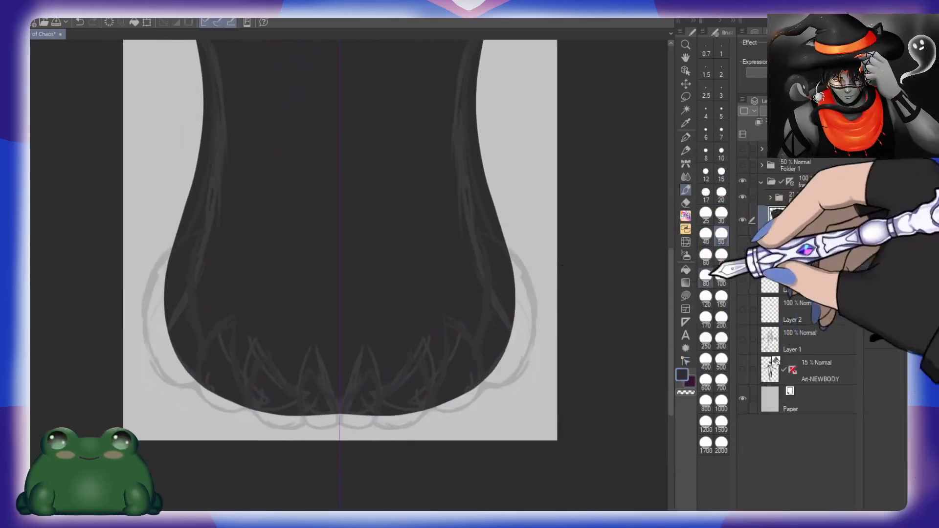
{"action": "left_click_drag", "start_coordinate": [302, 415], "coordinate": [388, 410]}
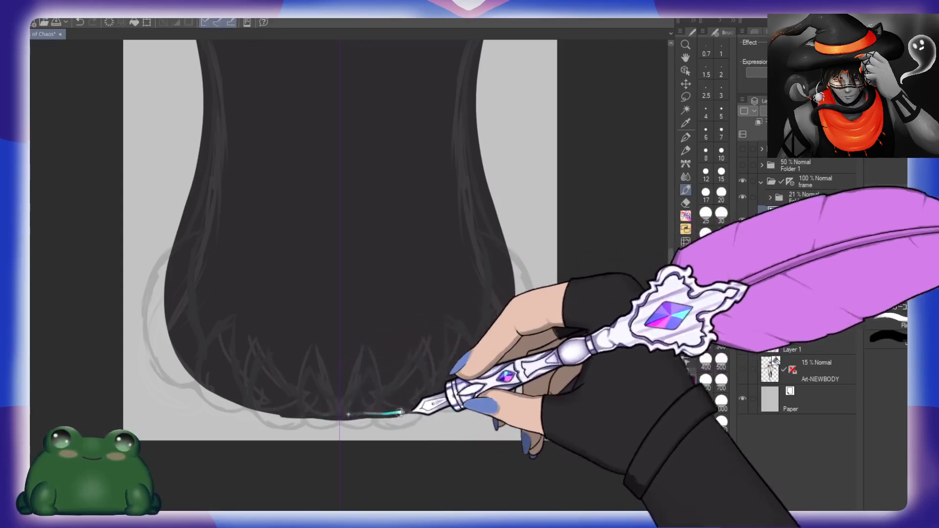
{"action": "left_click_drag", "start_coordinate": [430, 119], "coordinate": [482, 359]}
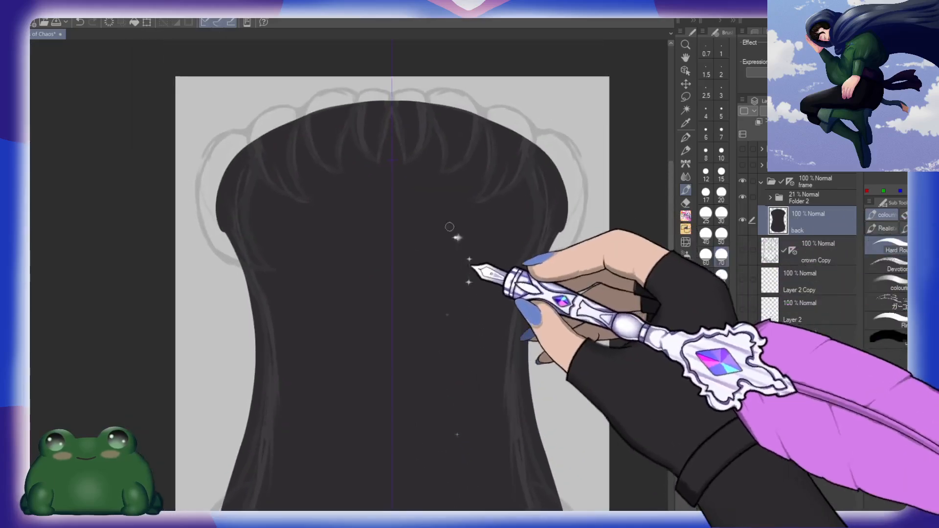
{"action": "mouse_move", "coordinate": [224, 219]}
{"action": "left_mouse_down"}
{"action": "mouse_move", "coordinate": [253, 266]}
{"action": "mouse_move", "coordinate": [226, 221]}
{"action": "mouse_move", "coordinate": [263, 263]}
{"action": "left_mouse_up"}
{"action": "mouse_move", "coordinate": [224, 223]}
{"action": "left_mouse_down"}
{"action": "mouse_move", "coordinate": [246, 261]}
{"action": "mouse_move", "coordinate": [267, 248]}
{"action": "mouse_move", "coordinate": [229, 181]}
{"action": "mouse_move", "coordinate": [283, 133]}
{"action": "mouse_move", "coordinate": [345, 105]}
{"action": "mouse_move", "coordinate": [420, 104]}
{"action": "left_mouse_up"}
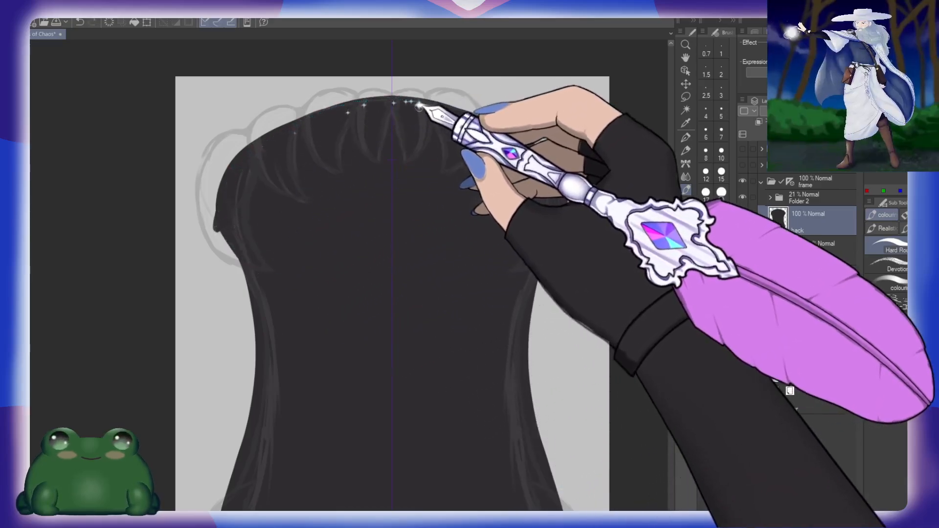
{"action": "key", "text": "ctrl+z"}
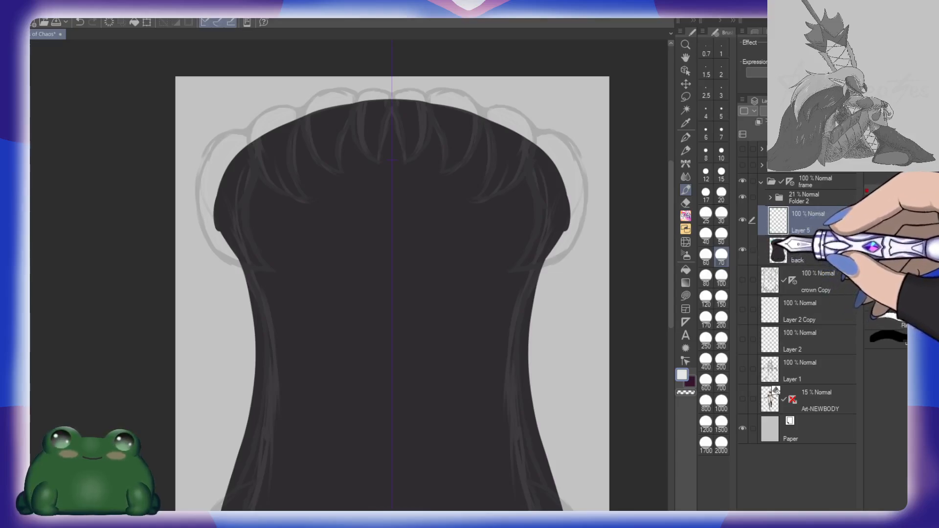
Step: Name the new empty layer above the back layer teeth
{"action": "double_click", "coordinate": [801, 230]}
{"action": "type", "text": "teeth"}
{"action": "key", "text": "Return"}
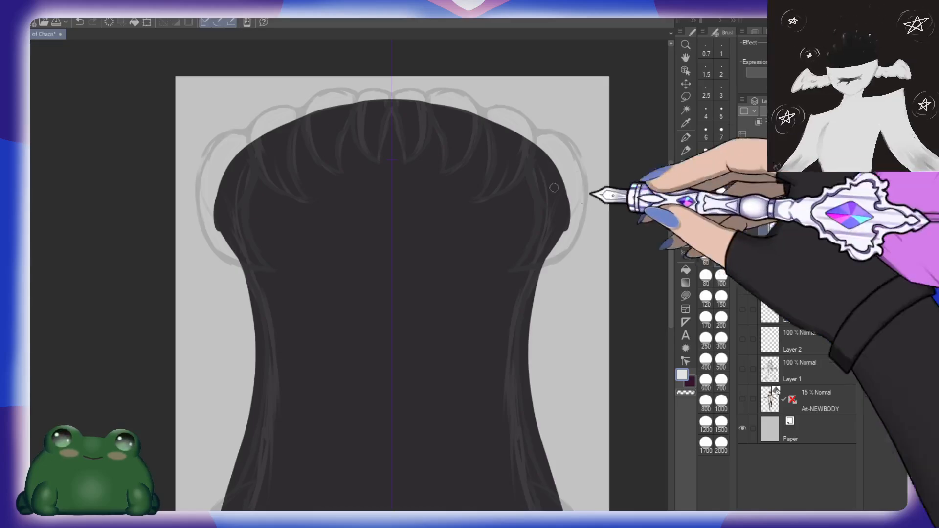
{"action": "mouse_move", "coordinate": [519, 140]}
{"action": "left_mouse_down"}
{"action": "mouse_move", "coordinate": [533, 192]}
{"action": "mouse_move", "coordinate": [537, 239]}
{"action": "left_mouse_up"}
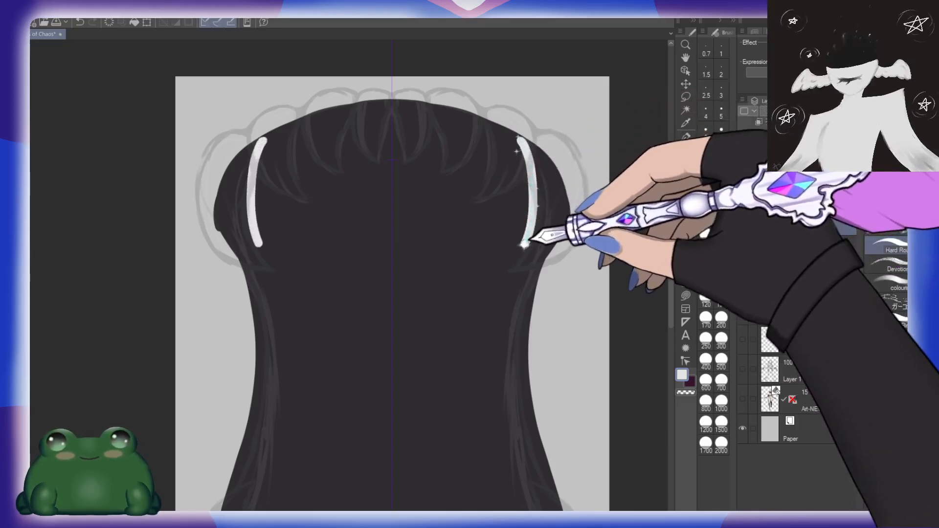
{"action": "key", "text": "ctrl+z"}
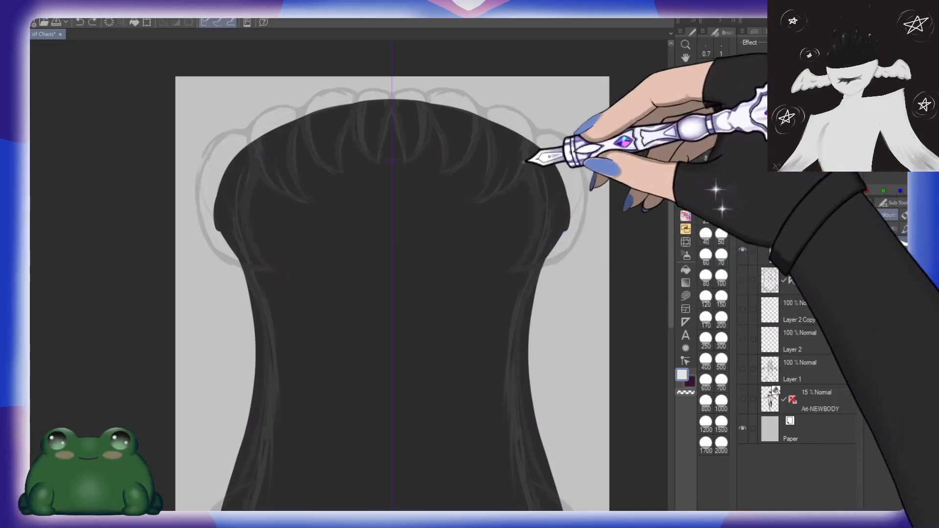
{"action": "key", "text": "ctrl+space"}
{"action": "mouse_move", "coordinate": [533, 238]}
{"action": "left_mouse_down"}
{"action": "mouse_move", "coordinate": [545, 249]}
{"action": "mouse_move", "coordinate": [426, 336]}
{"action": "left_mouse_up"}
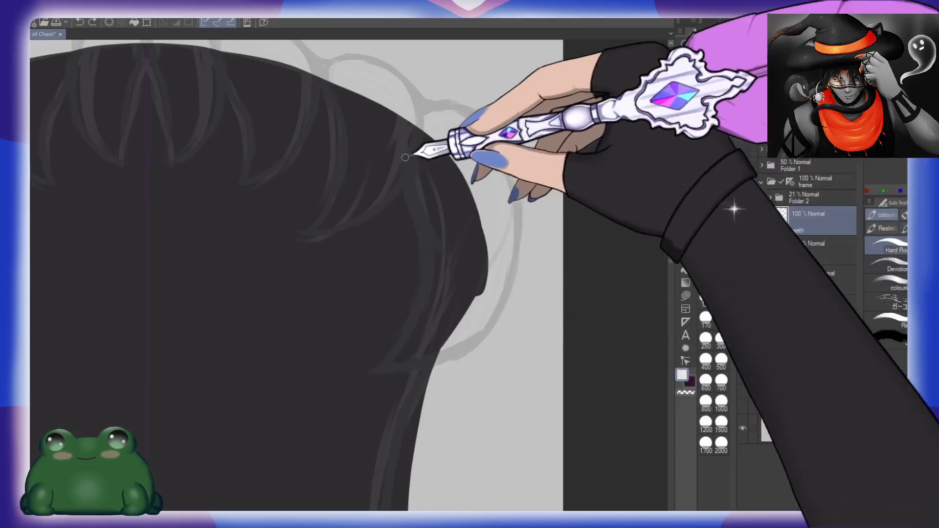
{"action": "mouse_move", "coordinate": [392, 156]}
{"action": "left_mouse_down"}
{"action": "mouse_move", "coordinate": [418, 279]}
{"action": "mouse_move", "coordinate": [389, 355]}
{"action": "mouse_move", "coordinate": [370, 373]}
{"action": "mouse_move", "coordinate": [437, 356]}
{"action": "mouse_move", "coordinate": [487, 315]}
{"action": "mouse_move", "coordinate": [512, 249]}
{"action": "mouse_move", "coordinate": [488, 140]}
{"action": "mouse_move", "coordinate": [440, 108]}
{"action": "mouse_move", "coordinate": [379, 159]}
{"action": "left_mouse_up"}
{"action": "key", "text": "ctrl+z"}
{"action": "key", "text": "ctrl+z"}
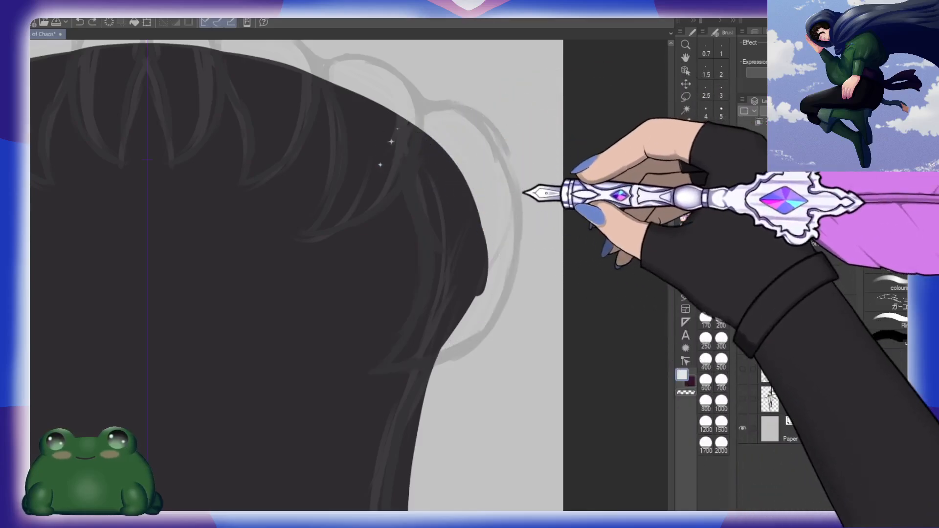
{"action": "mouse_move", "coordinate": [396, 115]}
{"action": "left_mouse_down"}
{"action": "mouse_move", "coordinate": [416, 108]}
{"action": "mouse_move", "coordinate": [479, 115]}
{"action": "mouse_move", "coordinate": [509, 154]}
{"action": "mouse_move", "coordinate": [518, 215]}
{"action": "mouse_move", "coordinate": [516, 266]}
{"action": "mouse_move", "coordinate": [469, 341]}
{"action": "mouse_move", "coordinate": [389, 365]}
{"action": "left_mouse_up"}
{"action": "mouse_move", "coordinate": [395, 112]}
{"action": "left_mouse_down"}
{"action": "mouse_move", "coordinate": [394, 153]}
{"action": "mouse_move", "coordinate": [426, 265]}
{"action": "mouse_move", "coordinate": [416, 325]}
{"action": "mouse_move", "coordinate": [387, 361]}
{"action": "left_mouse_up"}
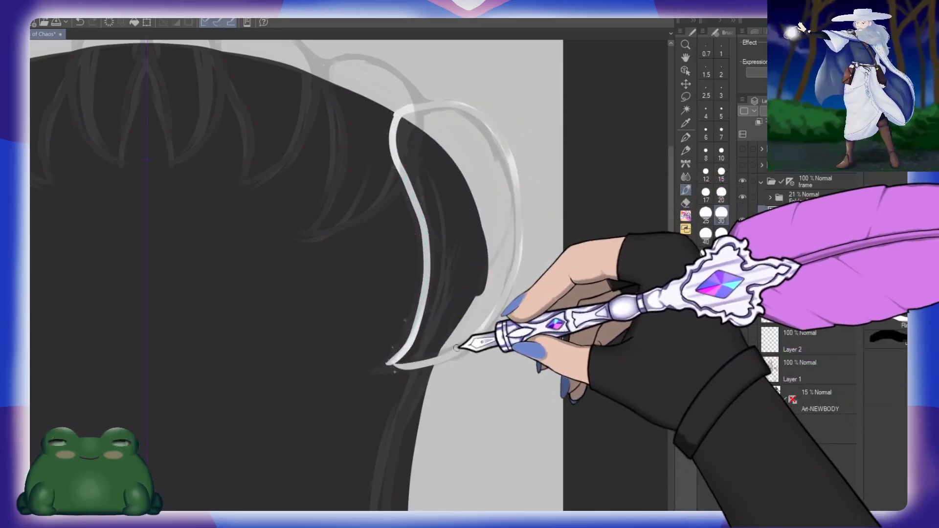
{"action": "key", "text": "ctrl+z"}
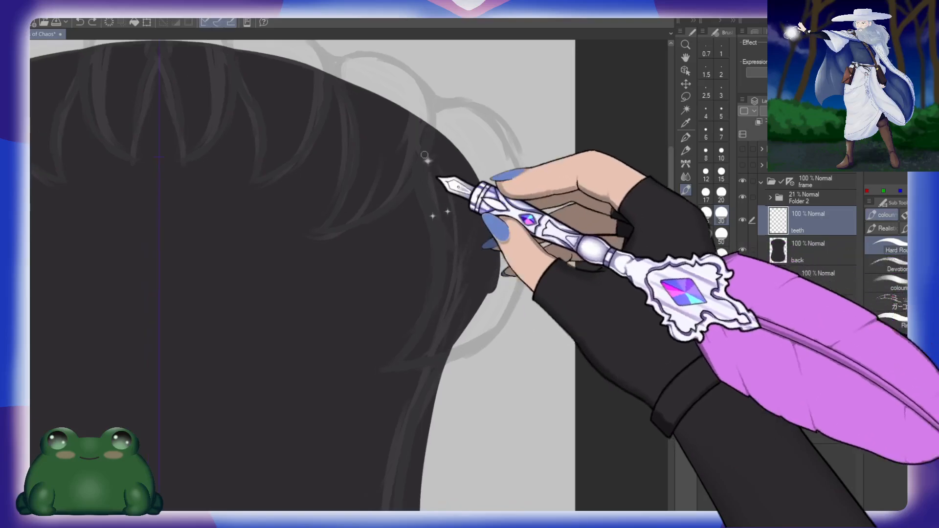
Step: Outline the large outermost upper tooth in near-white on the teeth layer, following the sketch and redrawing its outer curve until it is clean
{"action": "mouse_move", "coordinate": [395, 130]}
{"action": "left_mouse_down"}
{"action": "mouse_move", "coordinate": [420, 180]}
{"action": "mouse_move", "coordinate": [433, 269]}
{"action": "mouse_move", "coordinate": [397, 361]}
{"action": "mouse_move", "coordinate": [402, 120]}
{"action": "mouse_move", "coordinate": [442, 99]}
{"action": "mouse_move", "coordinate": [489, 113]}
{"action": "mouse_move", "coordinate": [519, 156]}
{"action": "mouse_move", "coordinate": [526, 263]}
{"action": "mouse_move", "coordinate": [493, 322]}
{"action": "mouse_move", "coordinate": [434, 363]}
{"action": "mouse_move", "coordinate": [376, 375]}
{"action": "left_mouse_up"}
{"action": "left_click_drag", "start_coordinate": [486, 236], "coordinate": [419, 304]}
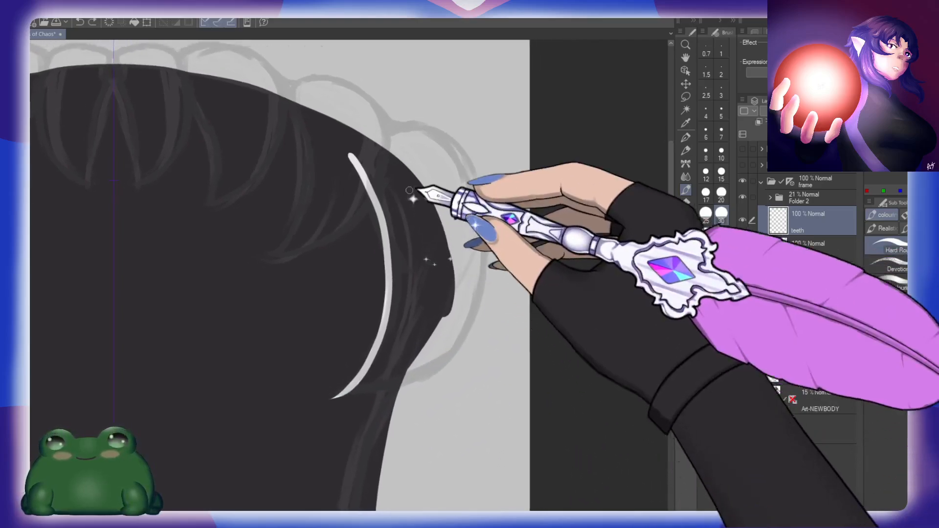
{"action": "mouse_move", "coordinate": [348, 158]}
{"action": "left_mouse_down"}
{"action": "mouse_move", "coordinate": [395, 125]}
{"action": "mouse_move", "coordinate": [450, 140]}
{"action": "mouse_move", "coordinate": [478, 191]}
{"action": "mouse_move", "coordinate": [484, 255]}
{"action": "left_mouse_up"}
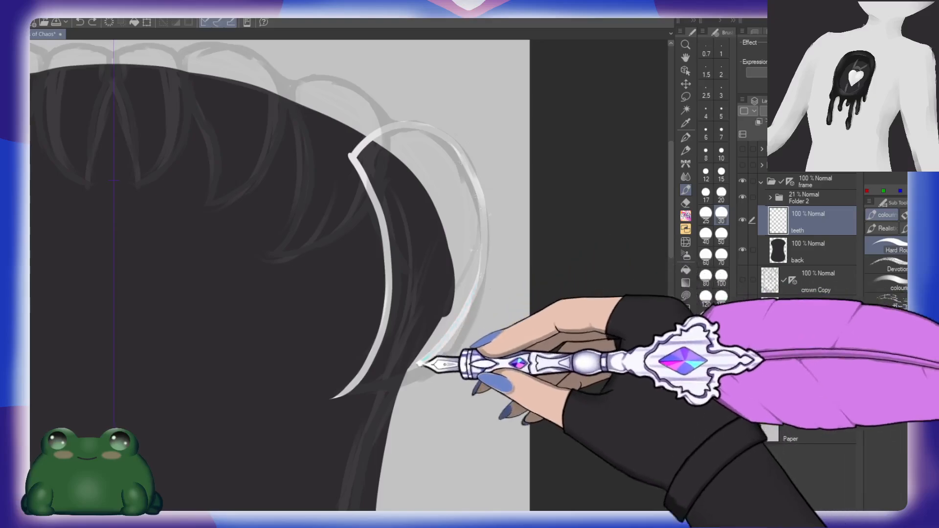
{"action": "key", "text": "ctrl+z"}
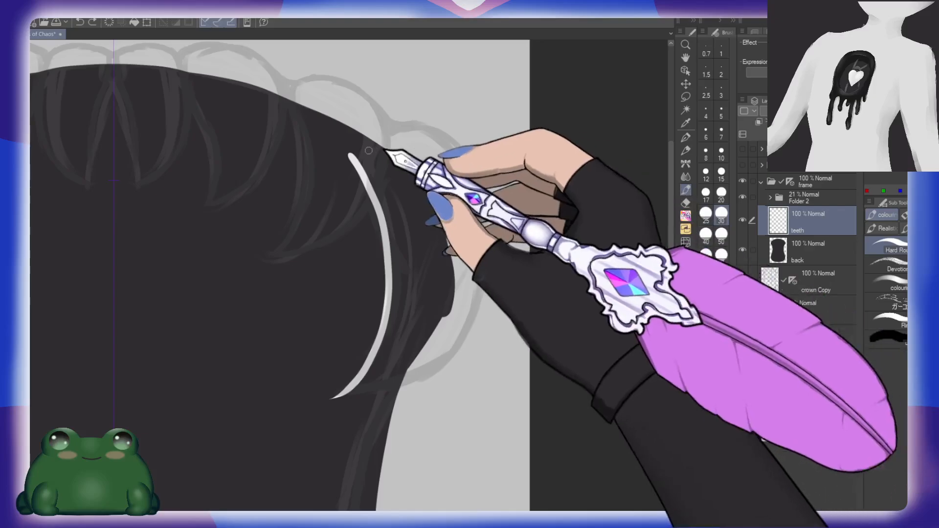
{"action": "mouse_move", "coordinate": [373, 142]}
{"action": "left_mouse_down"}
{"action": "mouse_move", "coordinate": [468, 150]}
{"action": "mouse_move", "coordinate": [488, 221]}
{"action": "mouse_move", "coordinate": [474, 295]}
{"action": "mouse_move", "coordinate": [391, 386]}
{"action": "mouse_move", "coordinate": [324, 404]}
{"action": "left_mouse_up"}
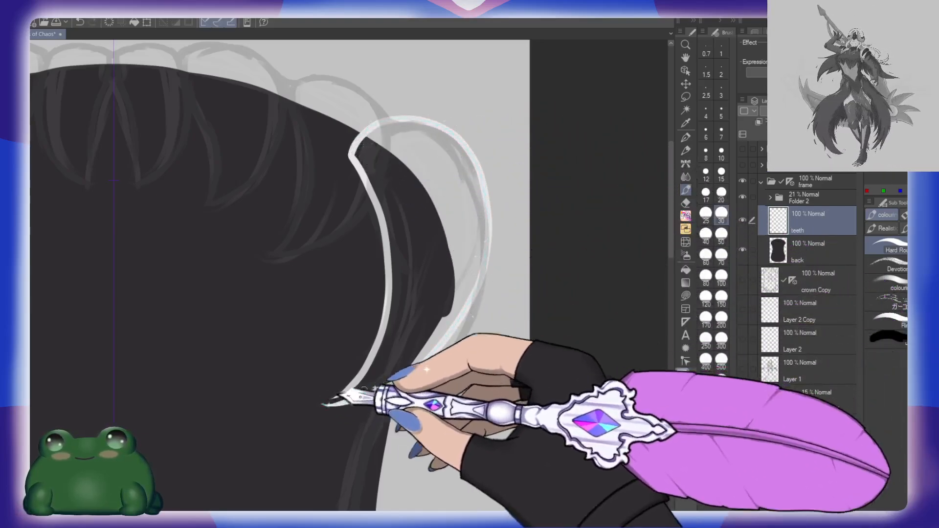
{"action": "key", "text": "ctrl+z"}
{"action": "mouse_move", "coordinate": [351, 156]}
{"action": "left_mouse_down"}
{"action": "mouse_move", "coordinate": [386, 128]}
{"action": "mouse_move", "coordinate": [468, 150]}
{"action": "mouse_move", "coordinate": [496, 233]}
{"action": "mouse_move", "coordinate": [462, 326]}
{"action": "mouse_move", "coordinate": [320, 394]}
{"action": "left_mouse_up"}
Step: Outline the curved edges of the second tooth from the outside so they meet in an inward-pointing tip, redrawing unsatisfactory strokes
{"action": "left_click_drag", "start_coordinate": [313, 198], "coordinate": [531, 260]}
{"action": "left_click_drag", "start_coordinate": [419, 269], "coordinate": [507, 269]}
{"action": "left_click_drag", "start_coordinate": [308, 264], "coordinate": [335, 281]}
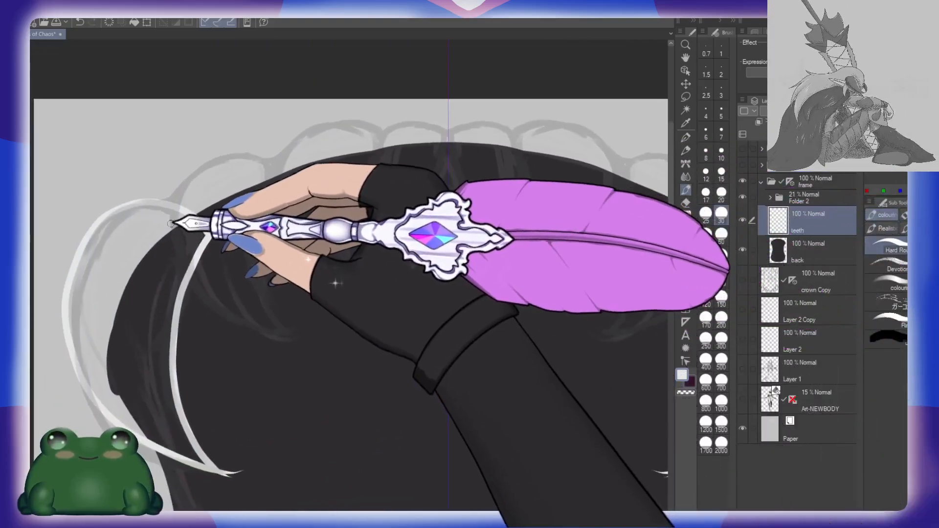
{"action": "left_click_drag", "start_coordinate": [171, 224], "coordinate": [294, 333]}
{"action": "key", "text": "ctrl+z"}
{"action": "mouse_move", "coordinate": [276, 177]}
{"action": "left_mouse_down"}
{"action": "mouse_move", "coordinate": [264, 286]}
{"action": "mouse_move", "coordinate": [306, 338]}
{"action": "left_mouse_up"}
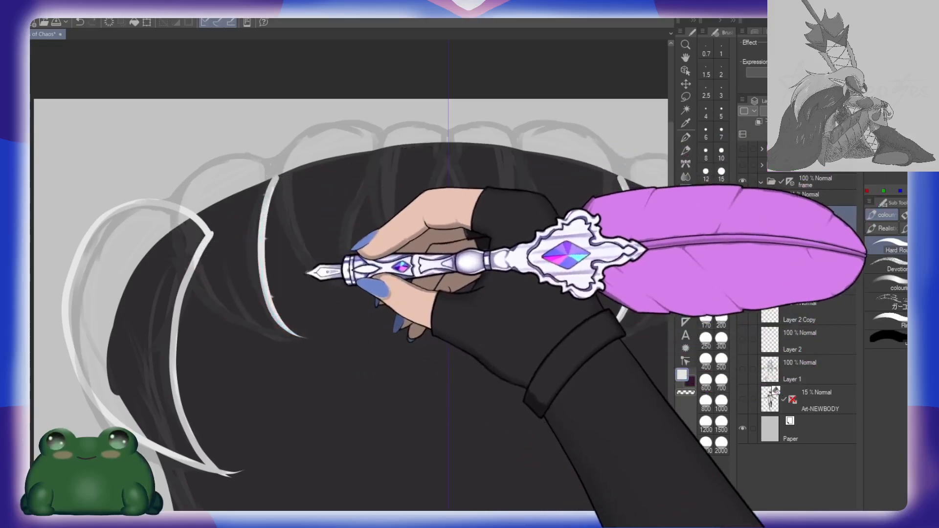
{"action": "key", "text": "ctrl+z"}
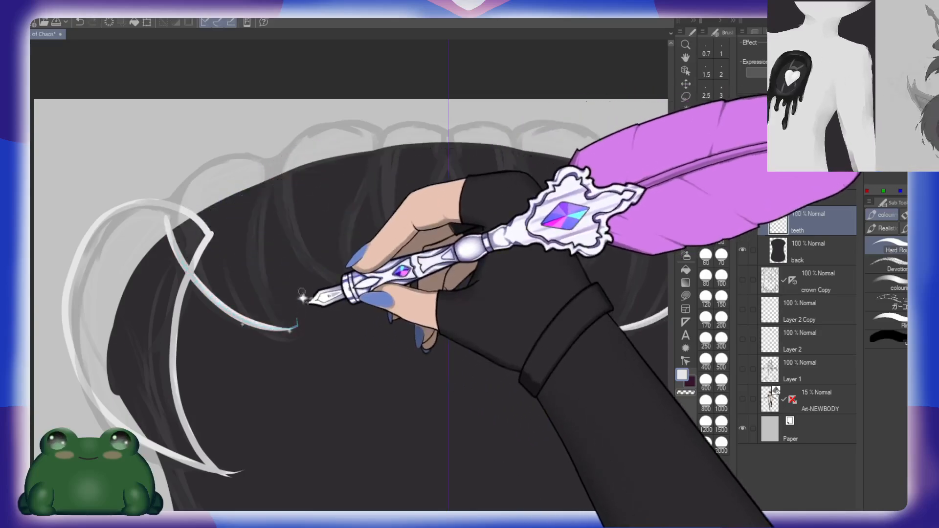
{"action": "left_click_drag", "start_coordinate": [169, 230], "coordinate": [296, 344]}
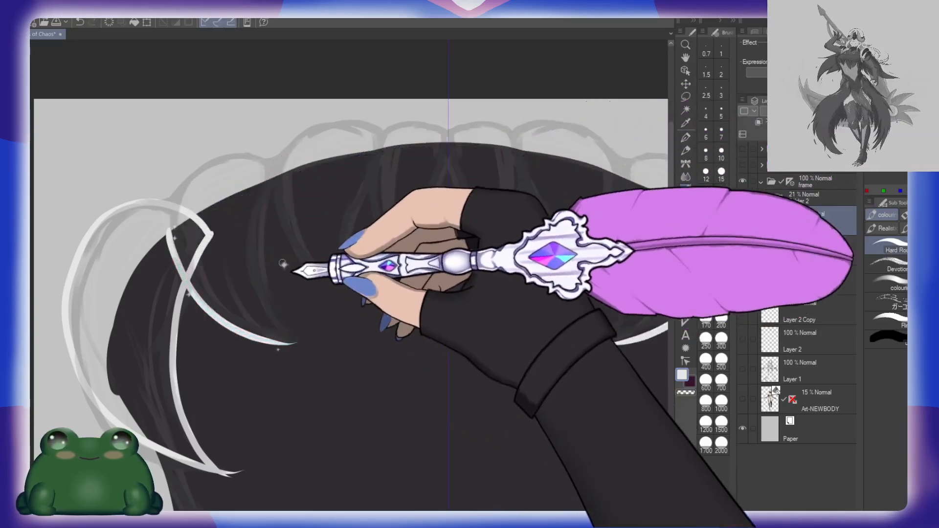
{"action": "mouse_move", "coordinate": [273, 178]}
{"action": "left_mouse_down"}
{"action": "mouse_move", "coordinate": [266, 309]}
{"action": "mouse_move", "coordinate": [299, 344]}
{"action": "left_mouse_up"}
{"action": "key", "text": "ctrl+z"}
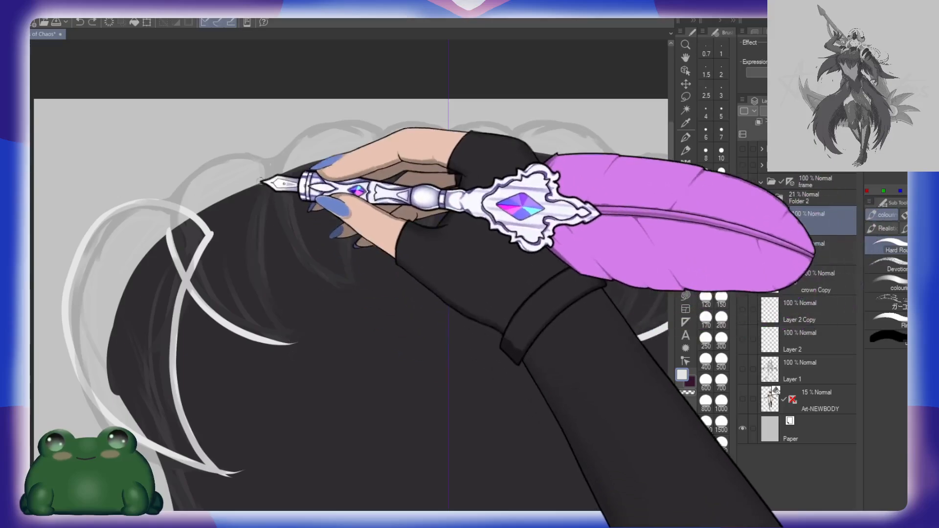
{"action": "mouse_move", "coordinate": [264, 176]}
{"action": "left_mouse_down"}
{"action": "mouse_move", "coordinate": [271, 325]}
{"action": "mouse_move", "coordinate": [301, 344]}
{"action": "left_mouse_up"}
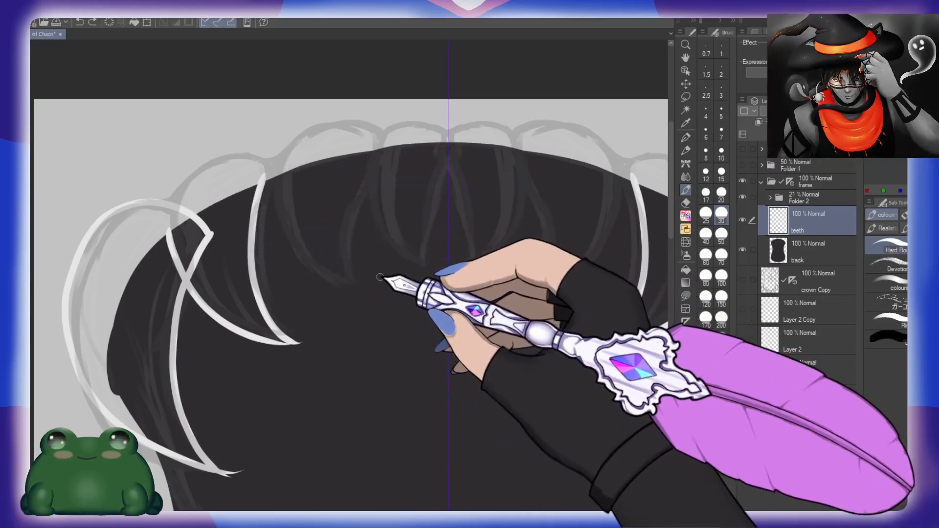
Step: Trace the rounded tops of the inner upper teeth and outline the pair of pointed front teeth at the symmetry line
{"action": "mouse_move", "coordinate": [275, 164]}
{"action": "left_mouse_down"}
{"action": "mouse_move", "coordinate": [298, 134]}
{"action": "mouse_move", "coordinate": [327, 122]}
{"action": "mouse_move", "coordinate": [369, 128]}
{"action": "mouse_move", "coordinate": [388, 144]}
{"action": "mouse_move", "coordinate": [388, 132]}
{"action": "mouse_move", "coordinate": [448, 130]}
{"action": "left_mouse_up"}
{"action": "left_click_drag", "start_coordinate": [560, 221], "coordinate": [476, 217]}
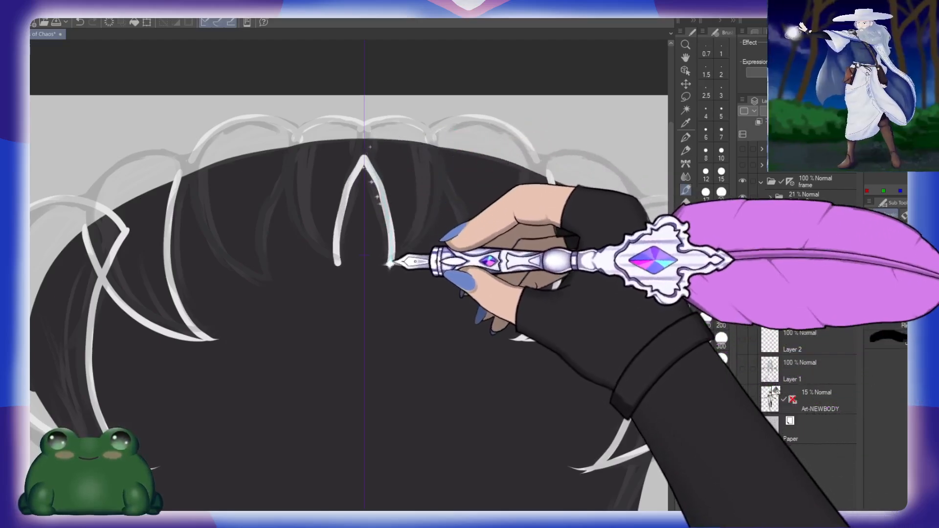
{"action": "mouse_move", "coordinate": [364, 157]}
{"action": "left_mouse_down"}
{"action": "mouse_move", "coordinate": [387, 270]}
{"action": "mouse_move", "coordinate": [380, 264]}
{"action": "mouse_move", "coordinate": [418, 232]}
{"action": "mouse_move", "coordinate": [428, 123]}
{"action": "left_mouse_up"}
{"action": "key", "text": "ctrl+z"}
{"action": "left_click_drag", "start_coordinate": [382, 264], "coordinate": [434, 143]}
Step: Outline the curved fang next to the front teeth and redraw the inner edge of the neighbouring tooth down to its tip
{"action": "left_click_drag", "start_coordinate": [524, 249], "coordinate": [467, 234]}
{"action": "mouse_move", "coordinate": [384, 164]}
{"action": "left_mouse_down"}
{"action": "mouse_move", "coordinate": [397, 187]}
{"action": "mouse_move", "coordinate": [392, 277]}
{"action": "mouse_move", "coordinate": [401, 271]}
{"action": "mouse_move", "coordinate": [392, 279]}
{"action": "mouse_move", "coordinate": [468, 159]}
{"action": "left_mouse_up"}
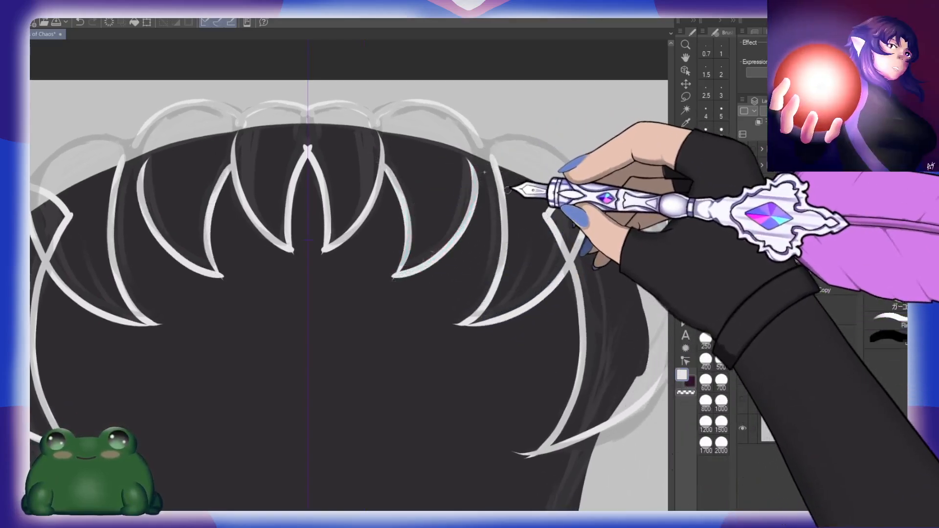
{"action": "key", "text": "ctrl+z"}
{"action": "left_click_drag", "start_coordinate": [395, 278], "coordinate": [481, 158]}
{"action": "mouse_move", "coordinate": [518, 198]}
{"action": "left_mouse_down"}
{"action": "mouse_move", "coordinate": [485, 200]}
{"action": "mouse_move", "coordinate": [449, 164]}
{"action": "mouse_move", "coordinate": [463, 239]}
{"action": "mouse_move", "coordinate": [418, 316]}
{"action": "left_mouse_up"}
{"action": "key", "text": "ctrl+z"}
{"action": "mouse_move", "coordinate": [449, 168]}
{"action": "left_mouse_down"}
{"action": "mouse_move", "coordinate": [451, 271]}
{"action": "mouse_move", "coordinate": [419, 318]}
{"action": "left_mouse_up"}
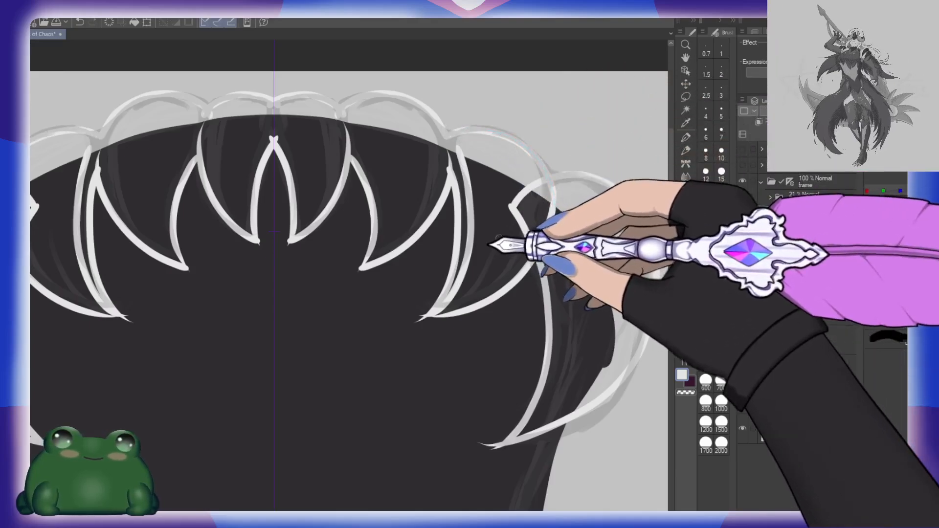
Step: Fill the outlined upper teeth with the near-white colour on the teeth layer
{"action": "key", "text": "g"}
{"action": "left_click", "coordinate": [591, 285]}
{"action": "left_click", "coordinate": [509, 233]}
{"action": "left_click", "coordinate": [540, 213]}
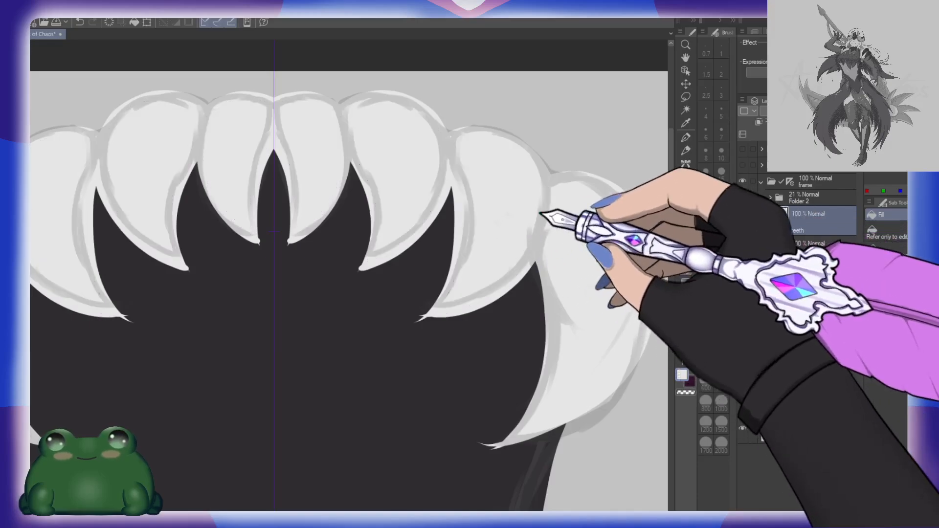
Step: Touch up the inner edge of the upper tooth second from the outside with the brush and the eraser
{"action": "key", "text": "ctrl+space"}
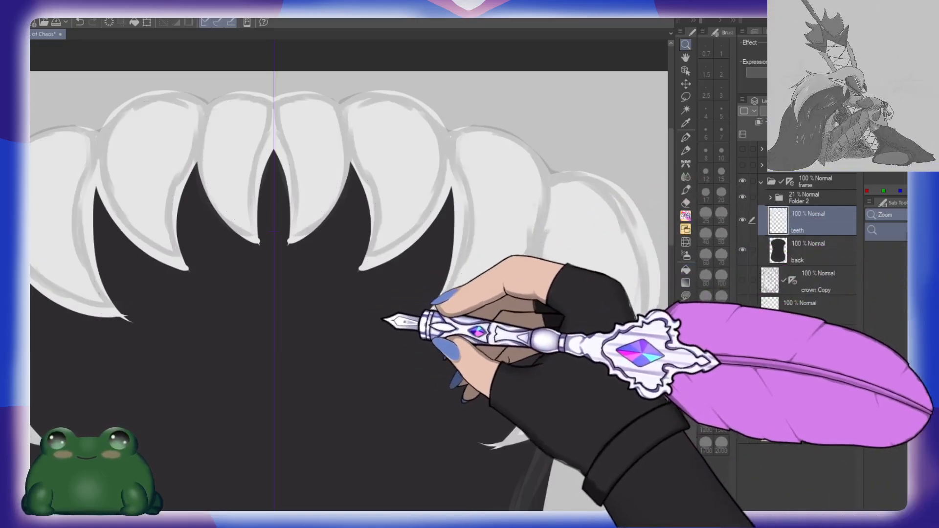
{"action": "left_click_drag", "start_coordinate": [381, 319], "coordinate": [370, 313]}
{"action": "left_click_drag", "start_coordinate": [401, 367], "coordinate": [400, 300]}
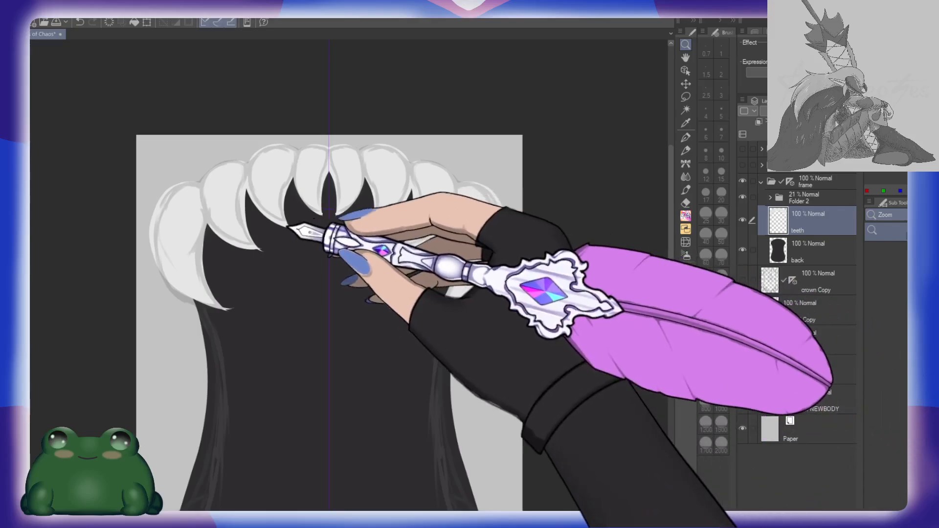
{"action": "left_click_drag", "start_coordinate": [292, 227], "coordinate": [300, 233]}
{"action": "key", "text": "e"}
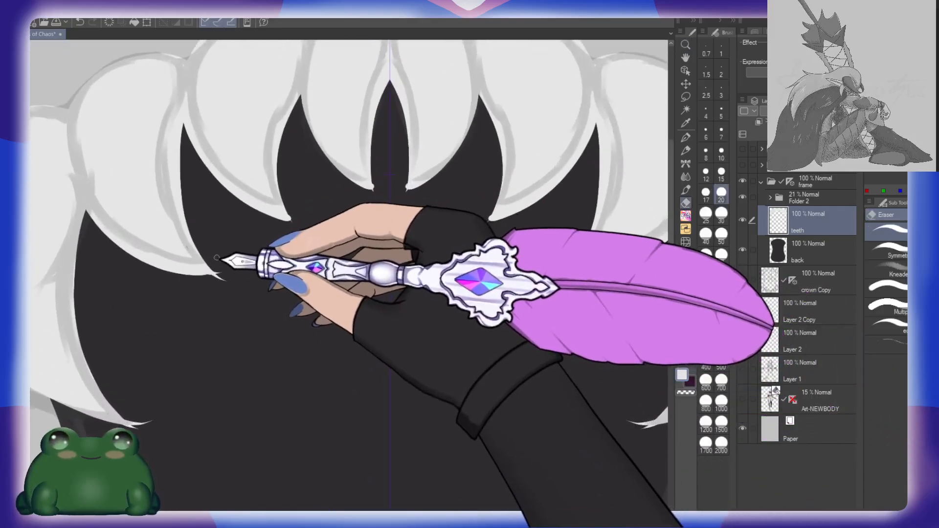
{"action": "key", "text": "p"}
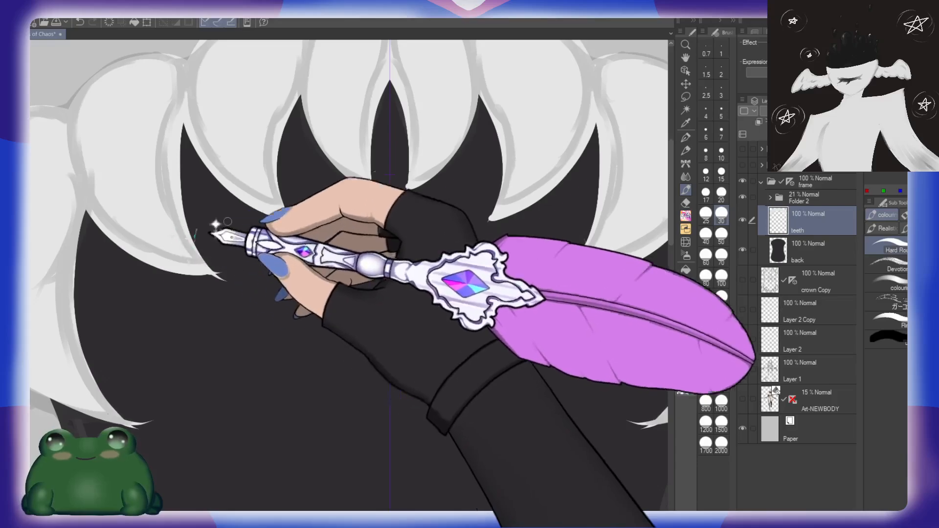
{"action": "left_click_drag", "start_coordinate": [403, 267], "coordinate": [328, 316]}
{"action": "key", "text": "e"}
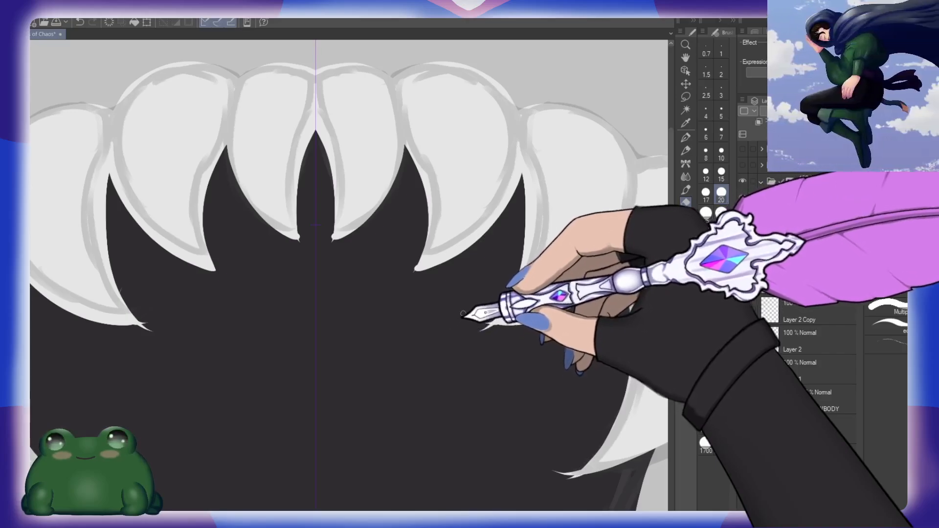
{"action": "left_click_drag", "start_coordinate": [448, 287], "coordinate": [440, 259]}
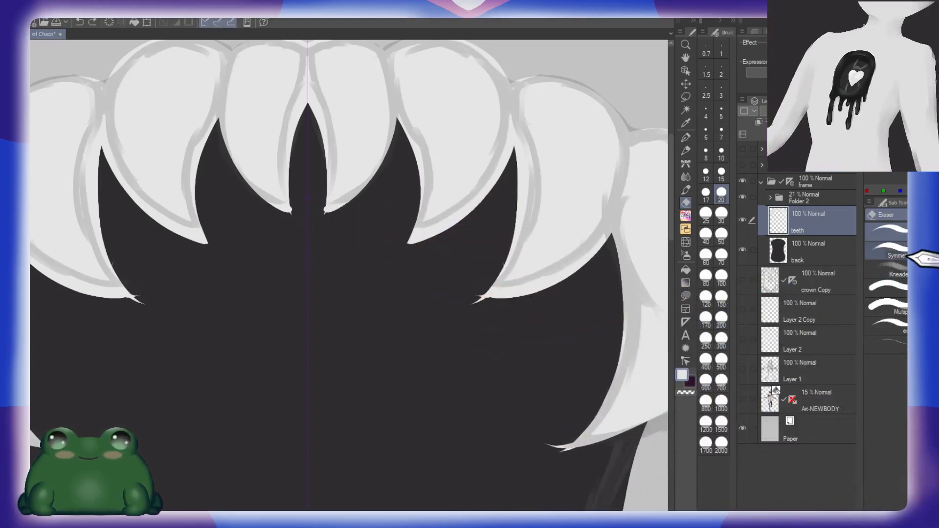
Step: Trim the ragged tips of the upper teeth into clean points with the symmetry eraser at size 20
{"action": "left_click", "coordinate": [722, 296]}
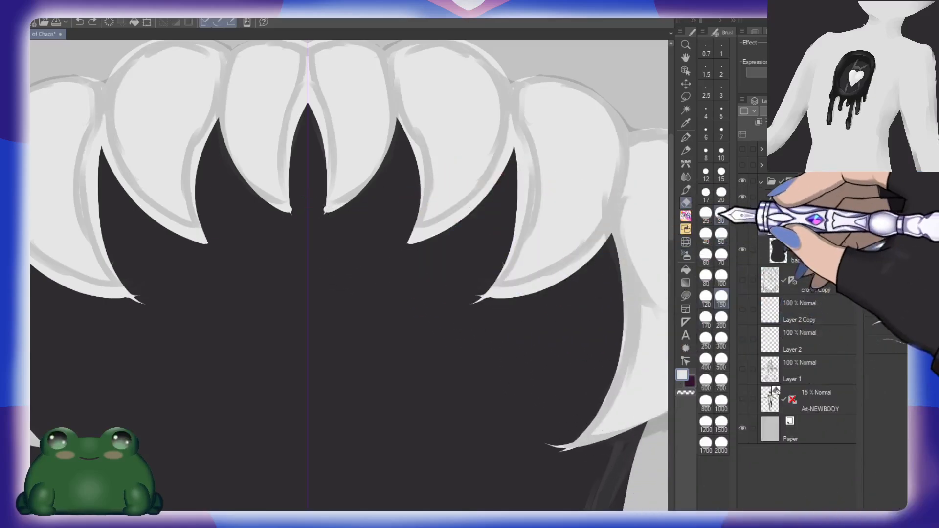
{"action": "left_click", "coordinate": [721, 192]}
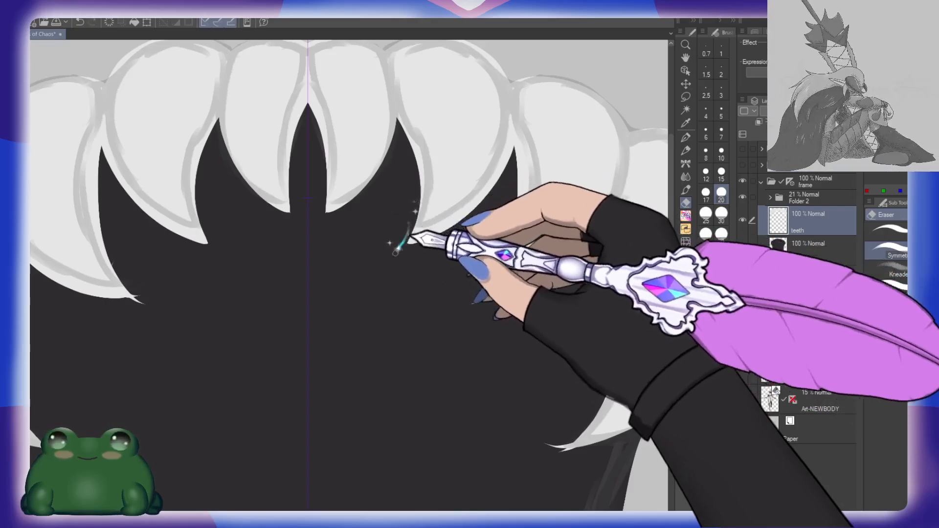
{"action": "left_click_drag", "start_coordinate": [527, 294], "coordinate": [515, 277]}
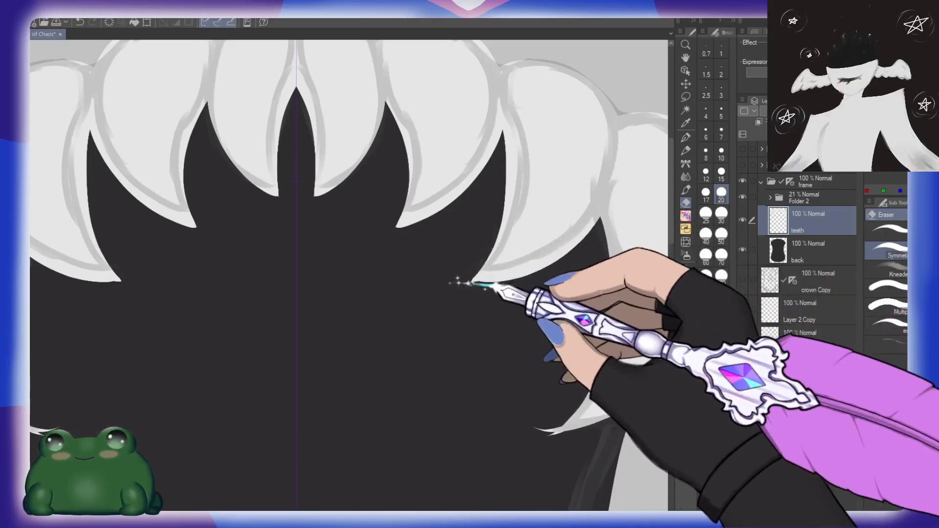
{"action": "left_click_drag", "start_coordinate": [482, 284], "coordinate": [516, 283]}
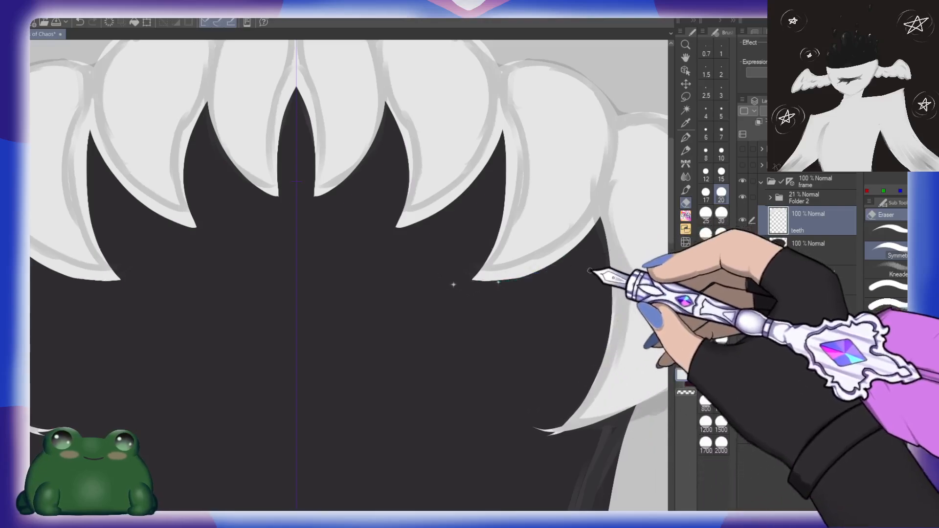
{"action": "left_click_drag", "start_coordinate": [557, 385], "coordinate": [443, 301]}
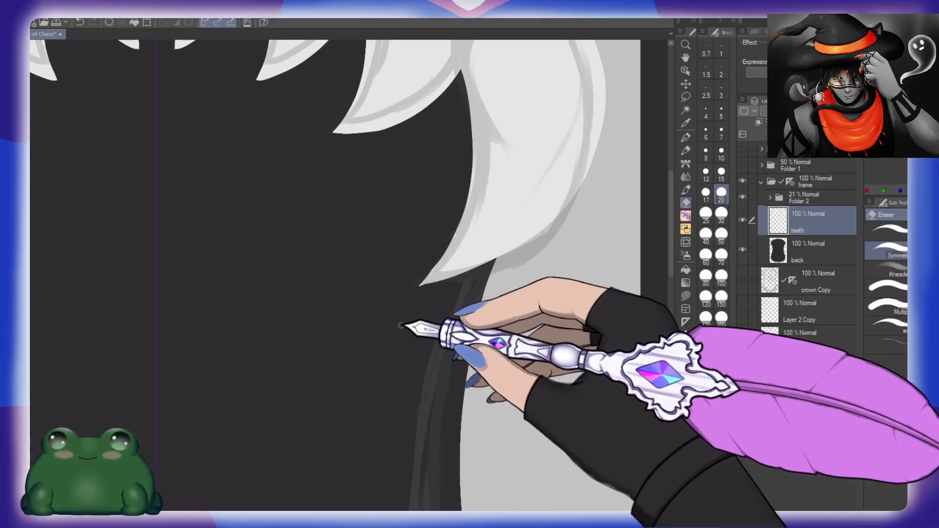
Step: Lower the opacity of the sketch folder, Folder 2, to 4% and examine the cleaned shapes over the whole frame
{"action": "key", "text": "ctrl+space"}
{"action": "left_click_drag", "start_coordinate": [415, 311], "coordinate": [379, 295]}
{"action": "left_click_drag", "start_coordinate": [464, 428], "coordinate": [437, 366]}
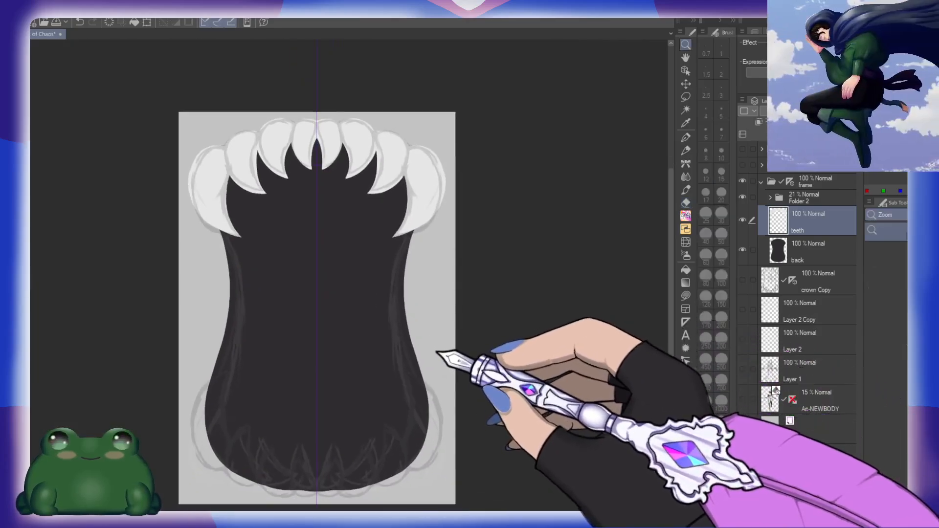
{"action": "left_click_drag", "start_coordinate": [420, 219], "coordinate": [419, 257]}
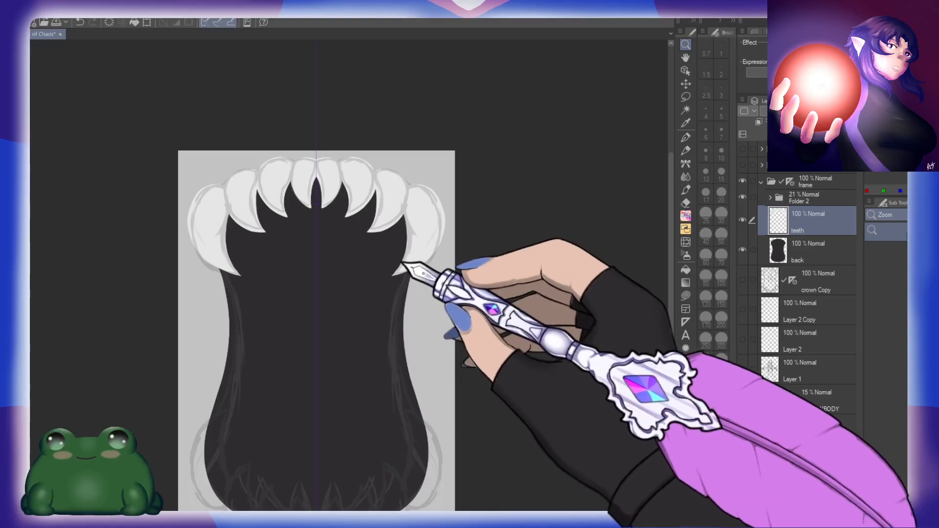
{"action": "left_click_drag", "start_coordinate": [402, 263], "coordinate": [456, 268]}
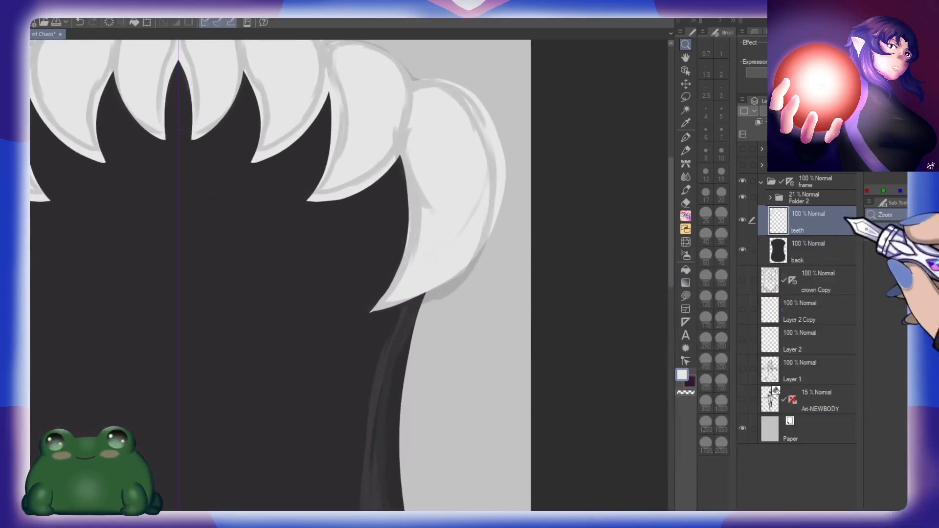
{"action": "left_click", "coordinate": [825, 199]}
{"action": "left_click", "coordinate": [802, 112]}
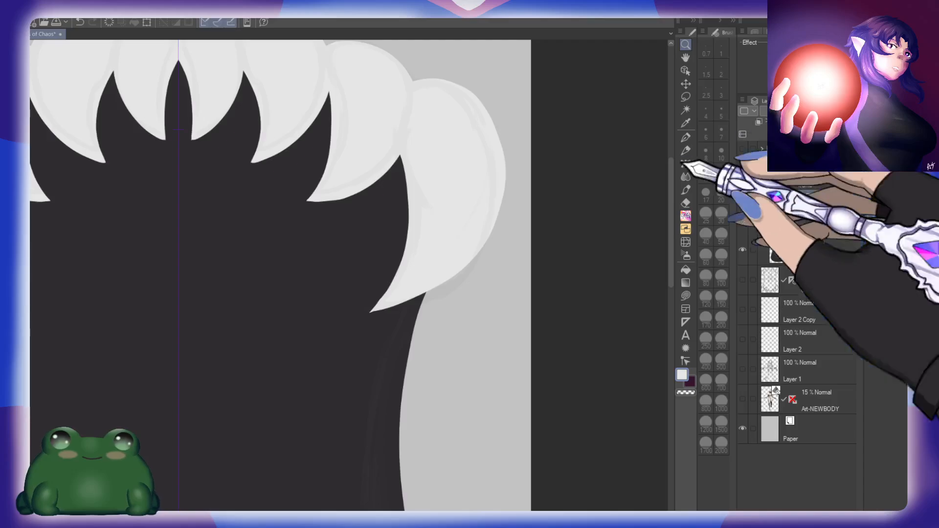
{"action": "left_click_drag", "start_coordinate": [468, 304], "coordinate": [459, 294]}
{"action": "left_click_drag", "start_coordinate": [454, 386], "coordinate": [425, 302]}
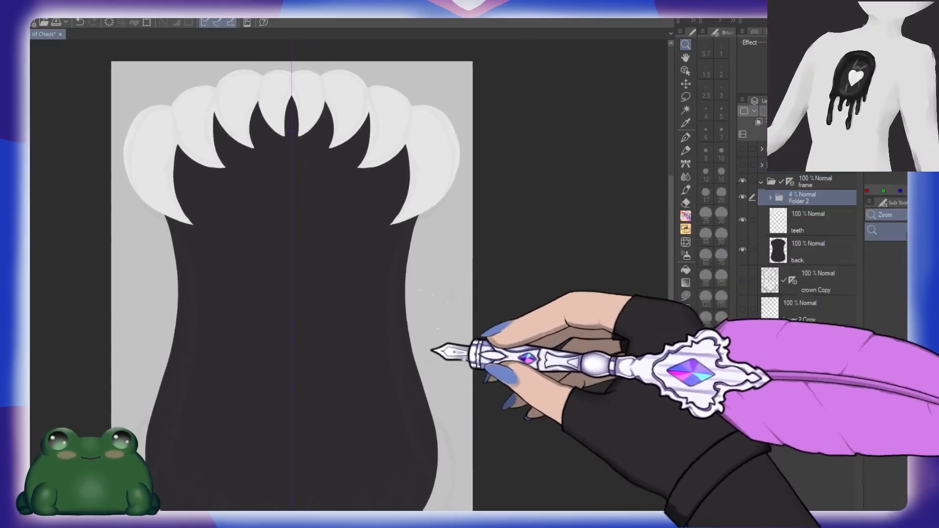
{"action": "left_click_drag", "start_coordinate": [431, 350], "coordinate": [446, 310]}
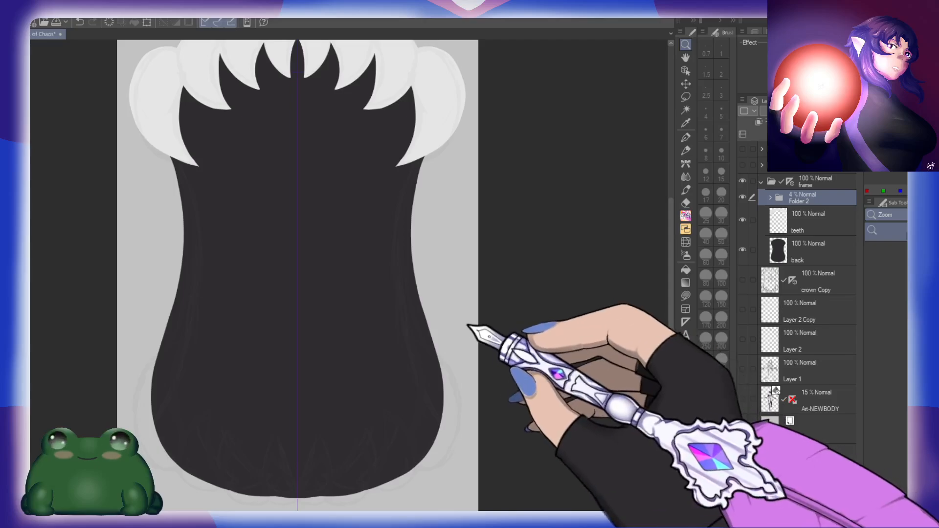
{"action": "left_click_drag", "start_coordinate": [466, 352], "coordinate": [464, 293]}
Step: Add a new layer between the teeth and back layers, set Folder 2's opacity to 14%, and make the new layer active
{"action": "left_click", "coordinate": [811, 230]}
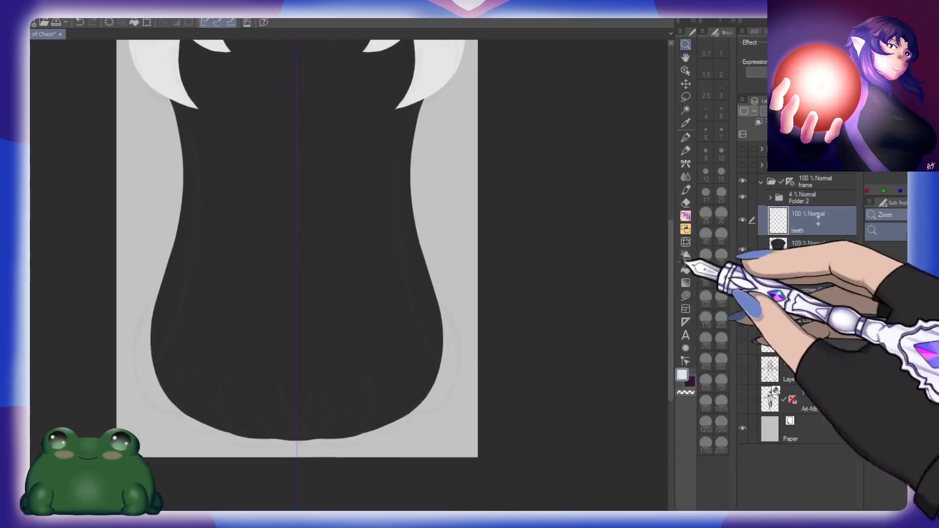
{"action": "left_click_drag", "start_coordinate": [442, 167], "coordinate": [440, 395]}
{"action": "left_click_drag", "start_coordinate": [439, 397], "coordinate": [434, 220]}
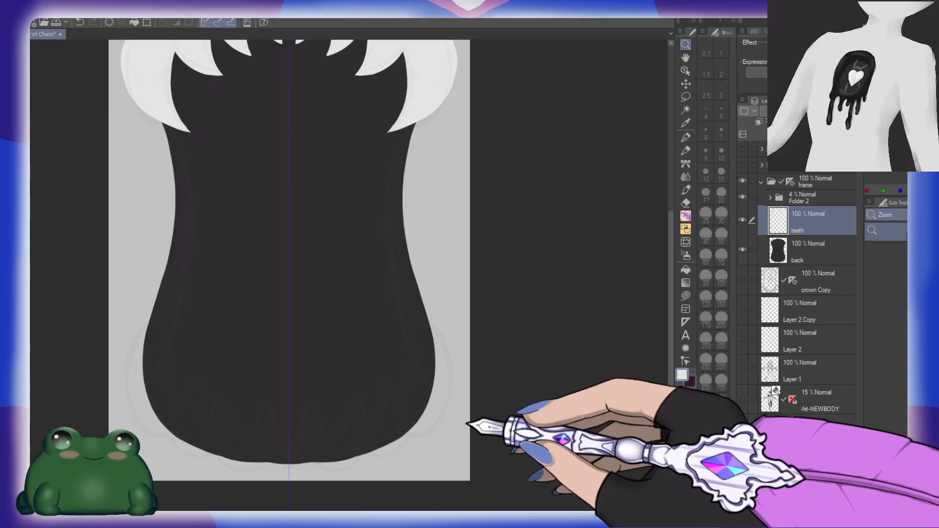
{"action": "left_click_drag", "start_coordinate": [809, 112], "coordinate": [822, 112]}
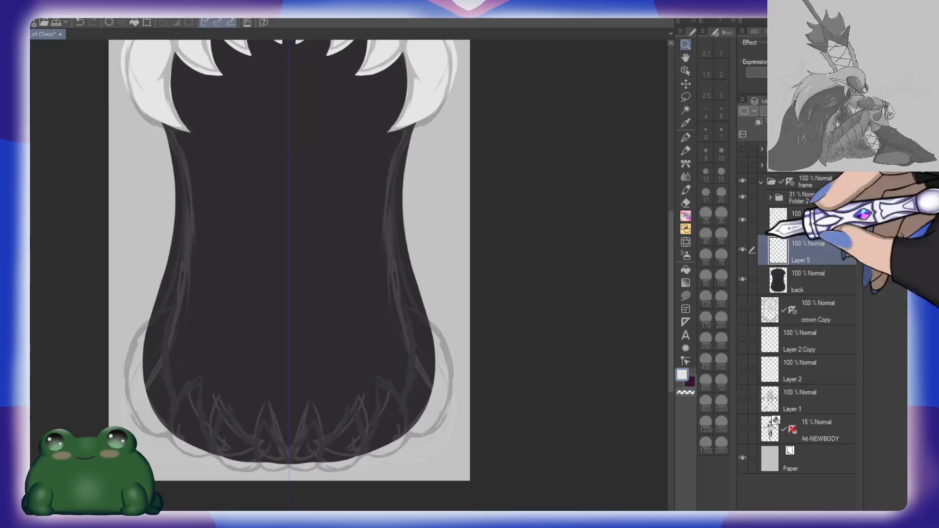
{"action": "left_click_drag", "start_coordinate": [822, 112], "coordinate": [813, 111]}
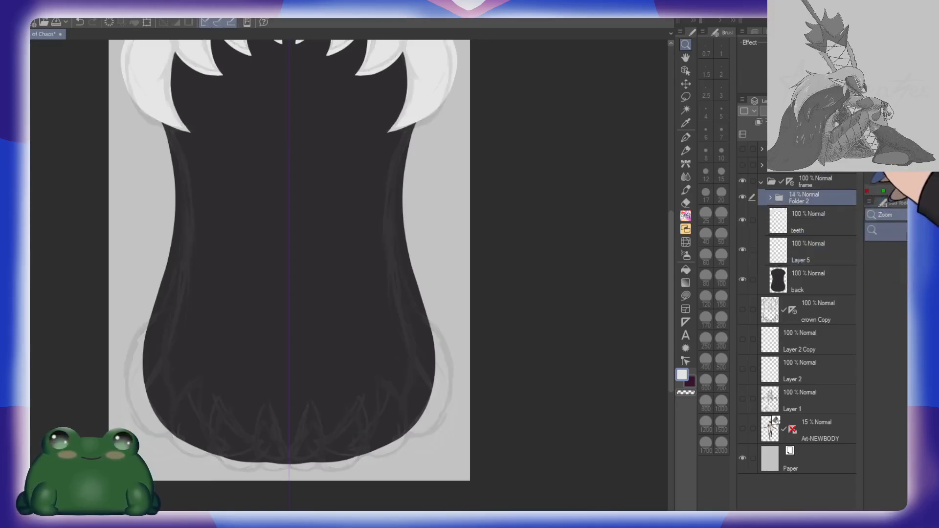
{"action": "left_click", "coordinate": [826, 248]}
Step: Draw the curved inner edge of the large lower corner tooth in near-white at brush size 30, undoing the stray second stroke
{"action": "mouse_move", "coordinate": [395, 429]}
{"action": "left_mouse_down"}
{"action": "mouse_move", "coordinate": [454, 359]}
{"action": "mouse_move", "coordinate": [460, 325]}
{"action": "mouse_move", "coordinate": [480, 319]}
{"action": "left_mouse_up"}
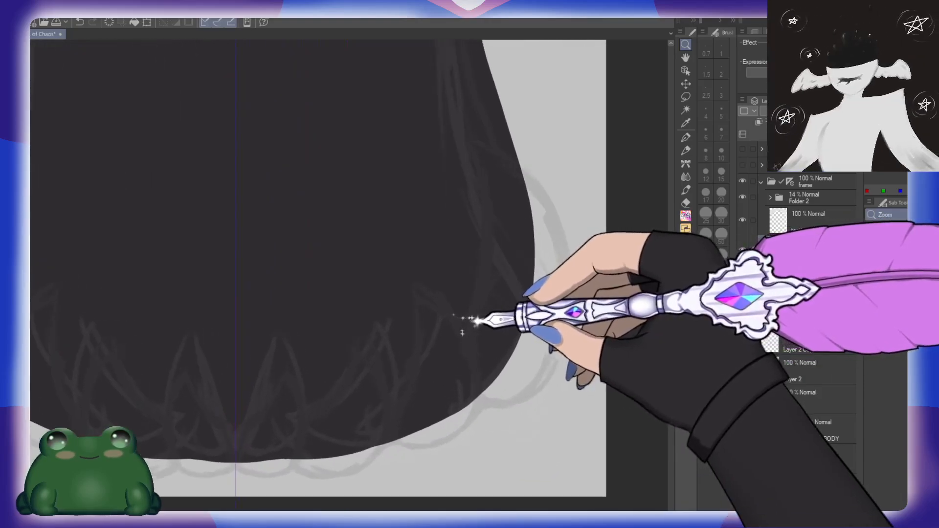
{"action": "left_click_drag", "start_coordinate": [560, 297], "coordinate": [537, 316]}
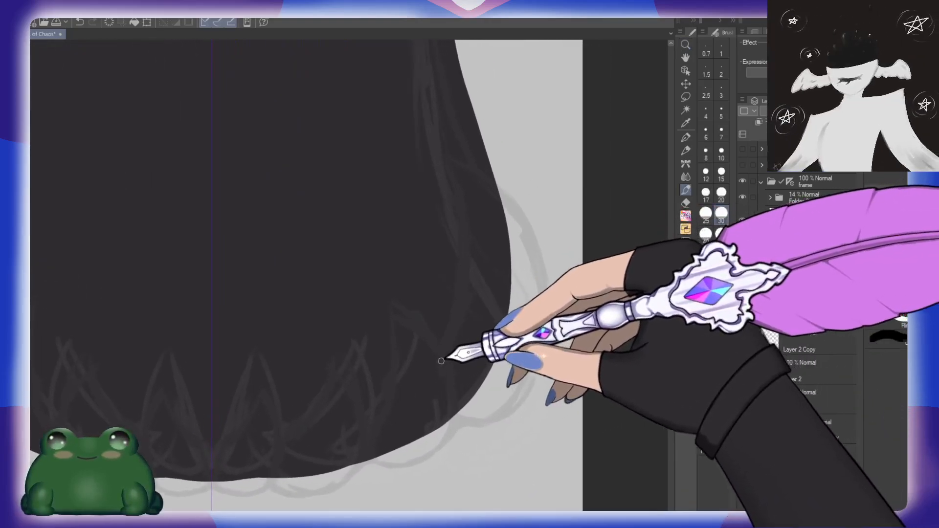
{"action": "mouse_move", "coordinate": [430, 375]}
{"action": "left_mouse_down"}
{"action": "mouse_move", "coordinate": [455, 258]}
{"action": "mouse_move", "coordinate": [412, 147]}
{"action": "mouse_move", "coordinate": [507, 211]}
{"action": "left_mouse_up"}
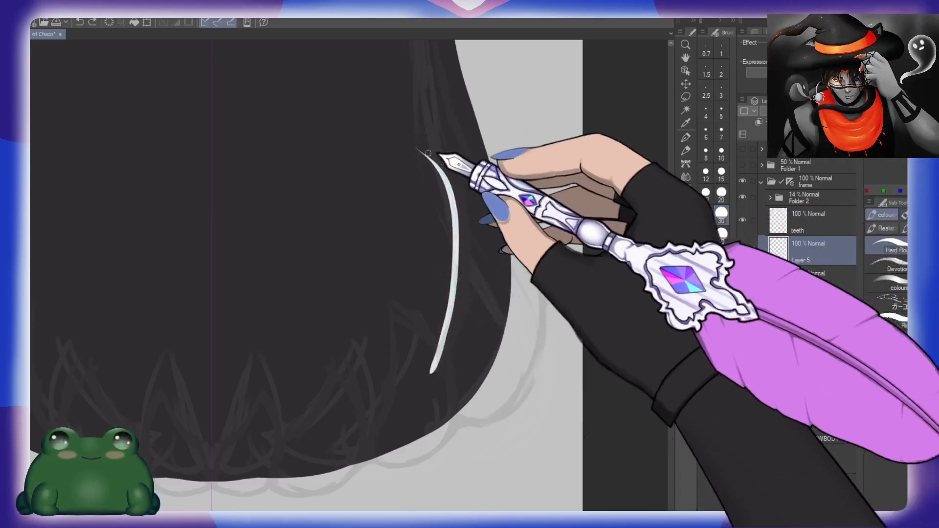
{"action": "mouse_move", "coordinate": [426, 154]}
{"action": "left_mouse_down"}
{"action": "mouse_move", "coordinate": [509, 210]}
{"action": "mouse_move", "coordinate": [495, 405]}
{"action": "left_mouse_up"}
{"action": "key", "text": "ctrl+z"}
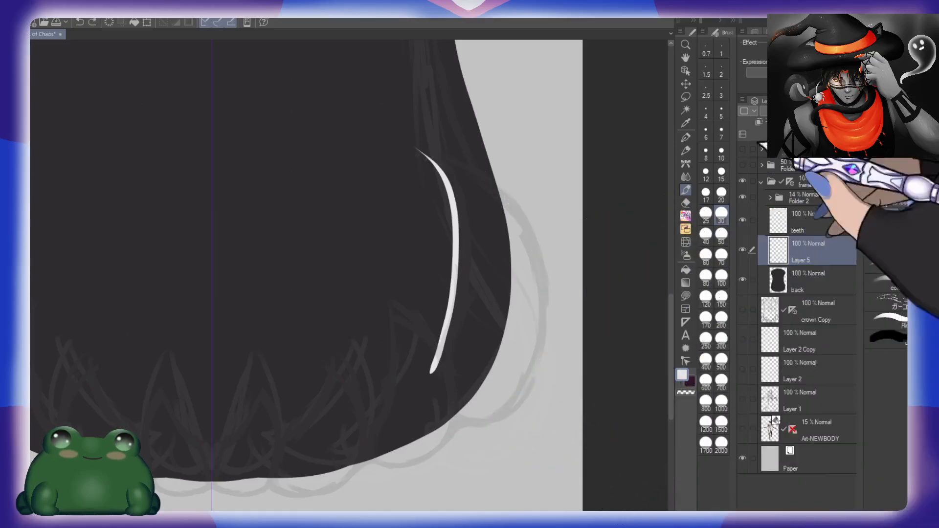
Step: Flip and rotate the canvas view and trace the corner tooth's rounded outer edge from its tip, undoing unsatisfactory strokes
{"action": "key", "text": "h"}
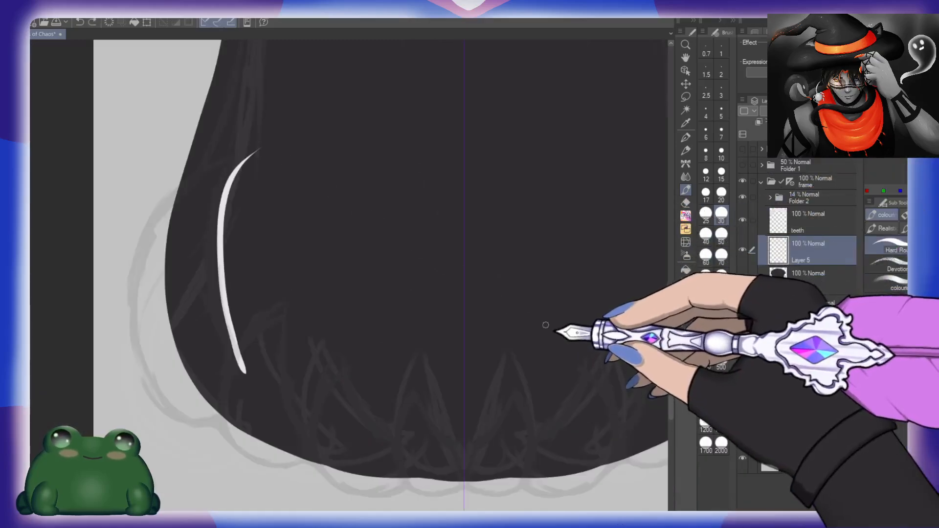
{"action": "mouse_move", "coordinate": [259, 150]}
{"action": "left_mouse_down"}
{"action": "mouse_move", "coordinate": [221, 163]}
{"action": "mouse_move", "coordinate": [241, 368]}
{"action": "left_mouse_up"}
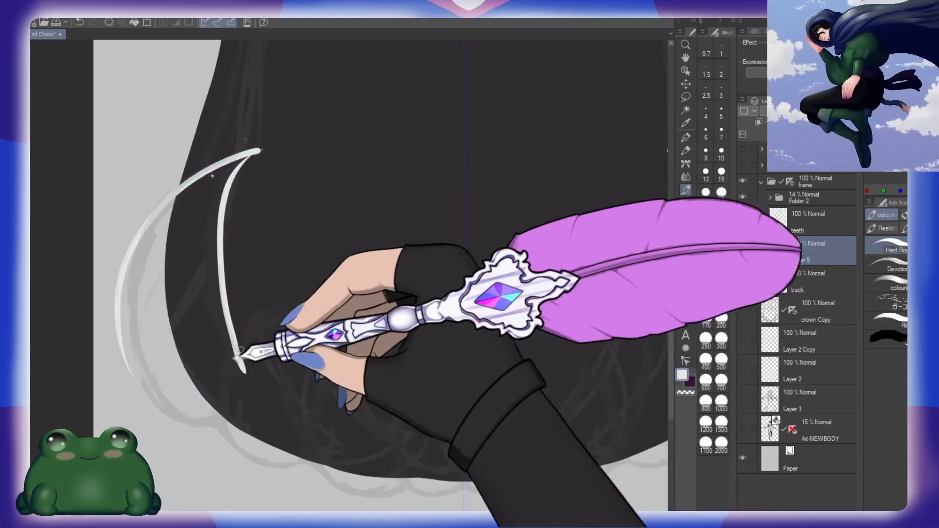
{"action": "key", "text": "ctrl+z"}
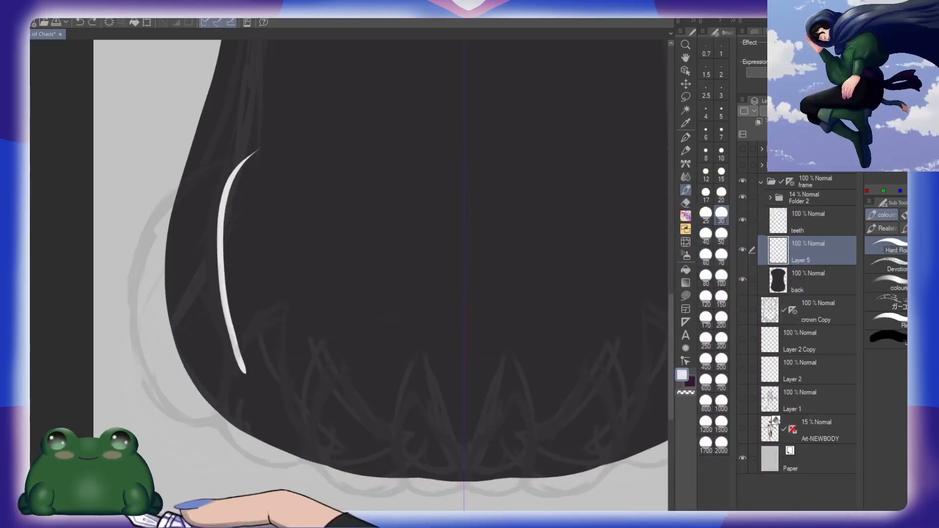
{"action": "left_click_drag", "start_coordinate": [124, 522], "coordinate": [127, 521]}
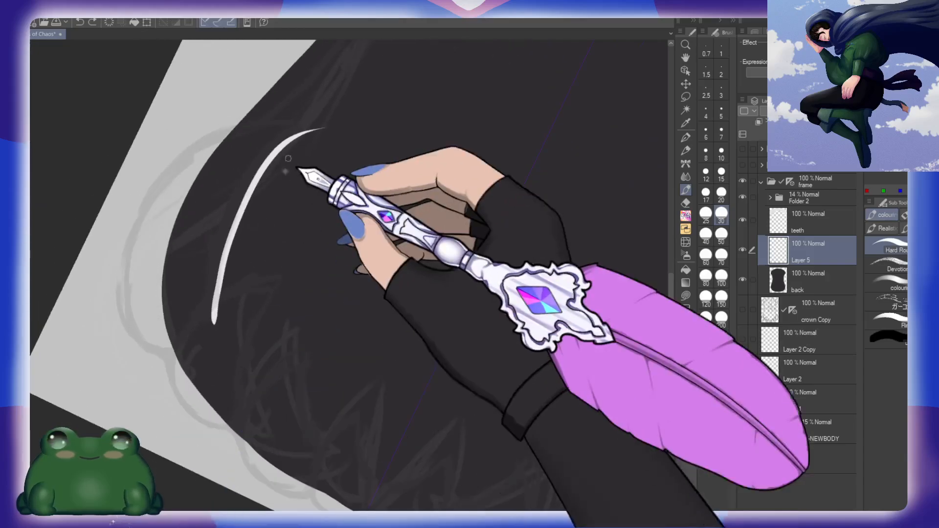
{"action": "left_click_drag", "start_coordinate": [316, 128], "coordinate": [104, 302]}
{"action": "key", "text": "ctrl+z"}
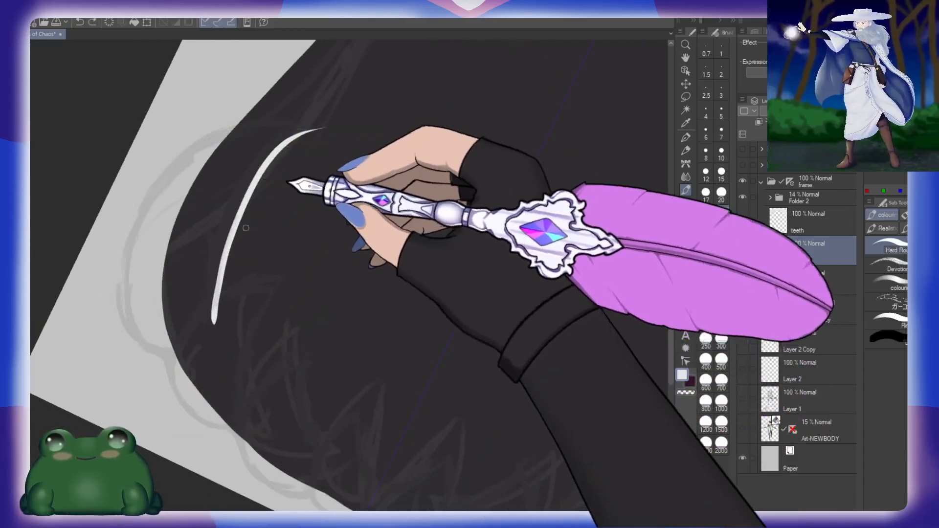
{"action": "left_click_drag", "start_coordinate": [127, 521], "coordinate": [120, 522]}
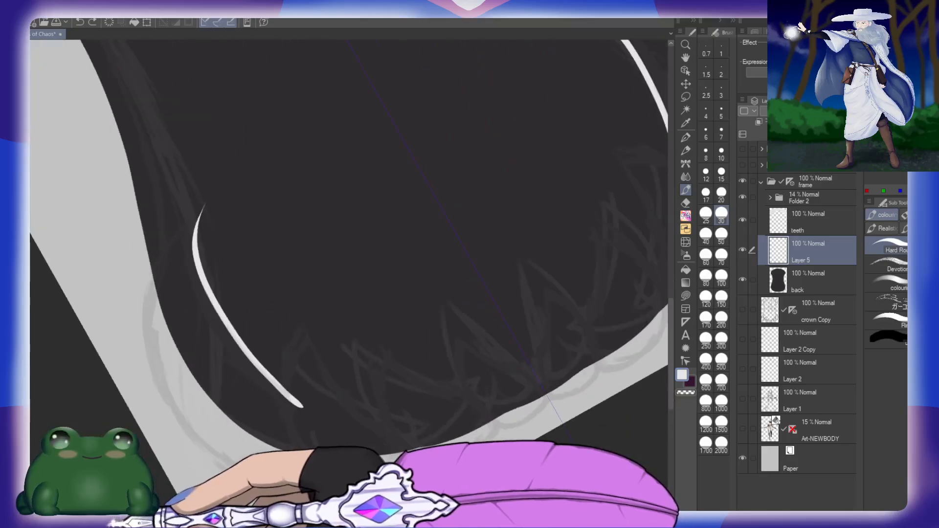
{"action": "mouse_move", "coordinate": [201, 212]}
{"action": "left_mouse_down"}
{"action": "mouse_move", "coordinate": [154, 375]}
{"action": "mouse_move", "coordinate": [318, 471]}
{"action": "left_mouse_up"}
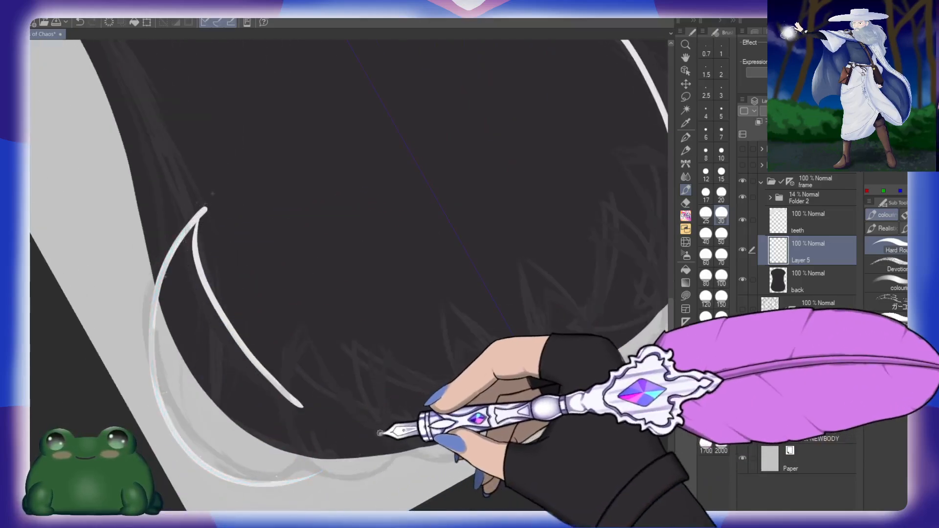
Step: Outline the neighbouring lower tooth with an outer and an inner curve meeting at an upward tip, redrawing the first attempt
{"action": "mouse_move", "coordinate": [299, 332]}
{"action": "left_mouse_down"}
{"action": "mouse_move", "coordinate": [315, 467]}
{"action": "mouse_move", "coordinate": [400, 455]}
{"action": "left_mouse_up"}
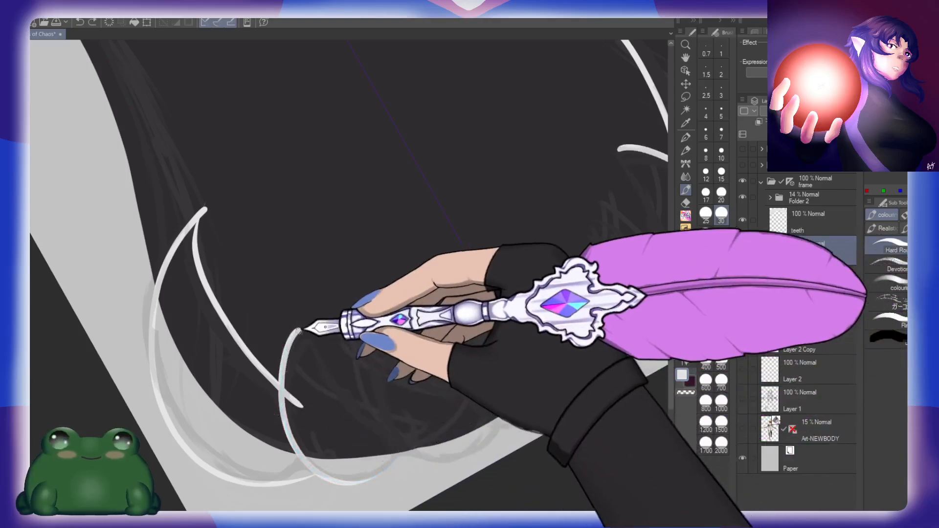
{"action": "left_click_drag", "start_coordinate": [300, 325], "coordinate": [368, 408]}
{"action": "key", "text": "ctrl+z"}
{"action": "key", "text": "ctrl+z"}
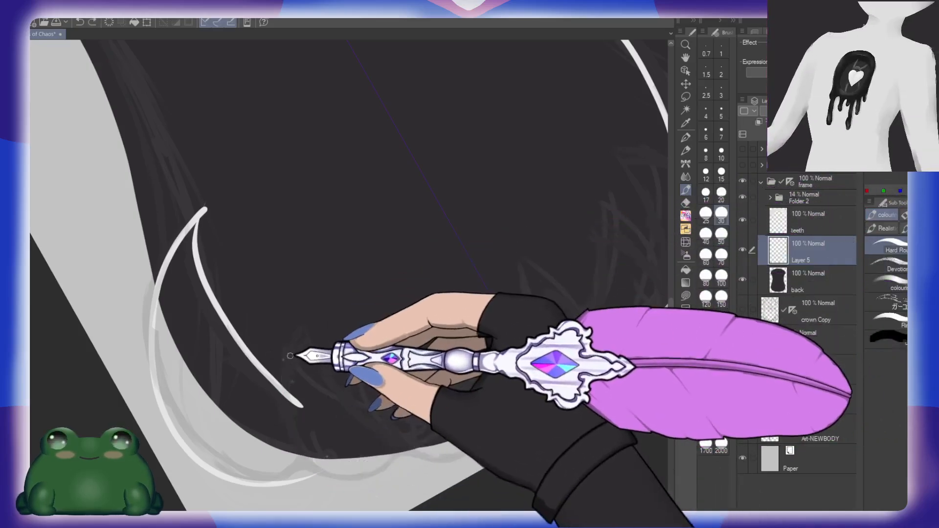
{"action": "left_click_drag", "start_coordinate": [283, 348], "coordinate": [352, 475]}
{"action": "left_click_drag", "start_coordinate": [282, 350], "coordinate": [430, 408]}
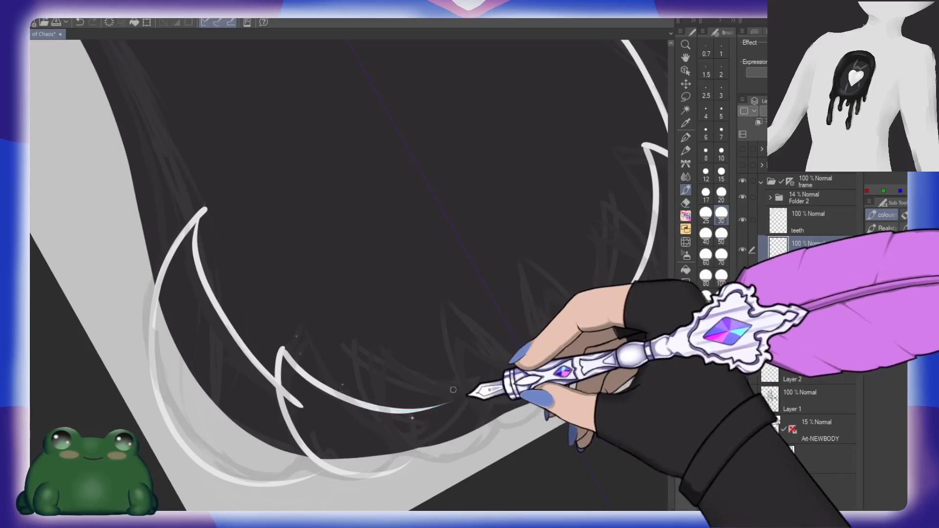
Step: Outline the smaller lower teeth toward the centre line, each with curved edges meeting at an upward tip
{"action": "mouse_move", "coordinate": [354, 353]}
{"action": "left_mouse_down"}
{"action": "mouse_move", "coordinate": [478, 449]}
{"action": "mouse_move", "coordinate": [494, 446]}
{"action": "mouse_move", "coordinate": [511, 382]}
{"action": "mouse_move", "coordinate": [511, 404]}
{"action": "left_mouse_up"}
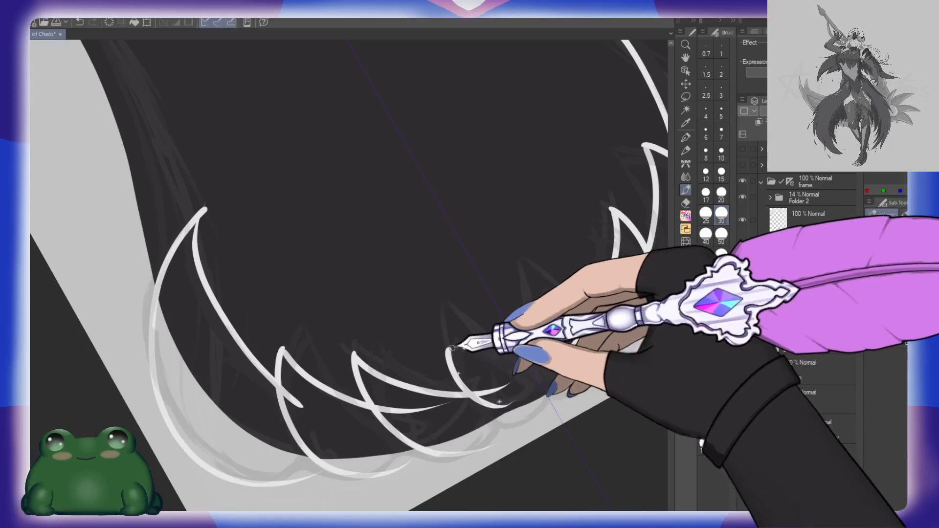
{"action": "left_click_drag", "start_coordinate": [449, 347], "coordinate": [559, 367]}
{"action": "left_click_drag", "start_coordinate": [449, 349], "coordinate": [559, 376]}
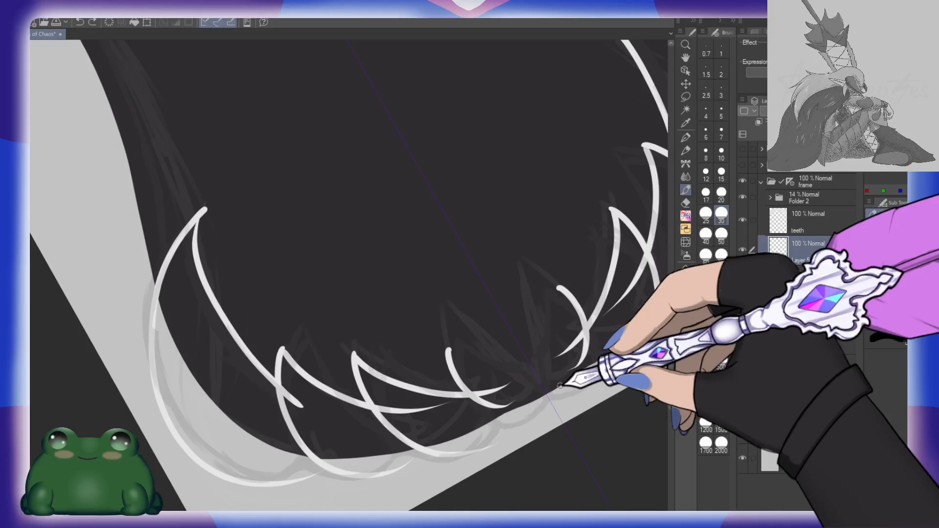
Step: Draw the inner curve of the innermost lower tooth from its tip to the centre line, redrawing the first attempt
{"action": "key", "text": "h"}
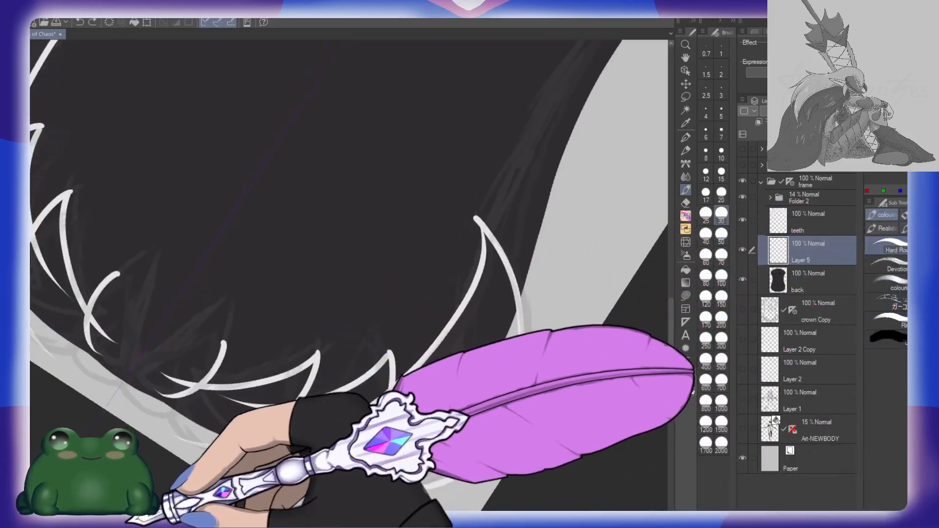
{"action": "key", "text": "minus"}
{"action": "key", "text": "minus"}
{"action": "key", "text": "minus"}
{"action": "key", "text": "minus"}
{"action": "key", "text": "minus"}
{"action": "key", "text": "minus"}
{"action": "key", "text": "minus"}
{"action": "key", "text": "minus"}
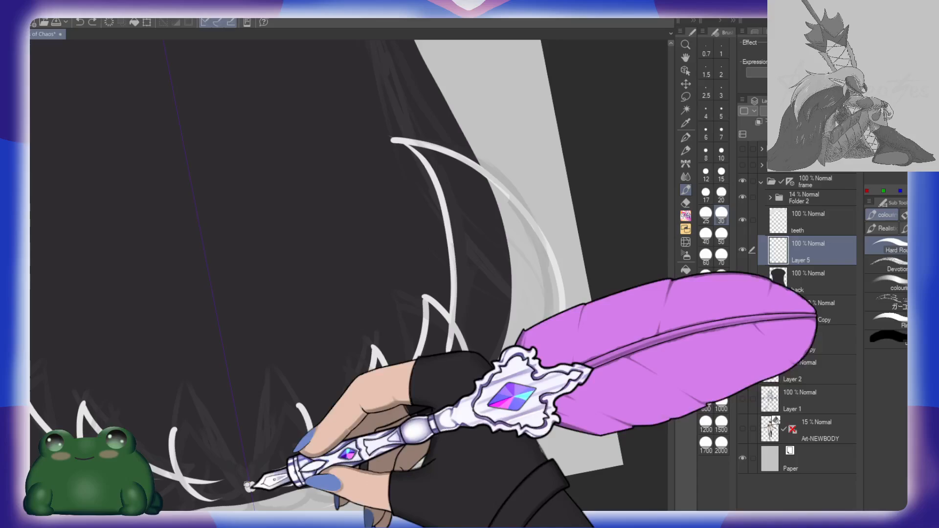
{"action": "mouse_move", "coordinate": [248, 488]}
{"action": "left_mouse_down"}
{"action": "mouse_move", "coordinate": [259, 447]}
{"action": "mouse_move", "coordinate": [299, 405]}
{"action": "left_mouse_up"}
{"action": "key", "text": "ctrl+z"}
{"action": "mouse_move", "coordinate": [251, 487]}
{"action": "left_mouse_down"}
{"action": "mouse_move", "coordinate": [286, 453]}
{"action": "mouse_move", "coordinate": [300, 410]}
{"action": "mouse_move", "coordinate": [281, 443]}
{"action": "left_mouse_up"}
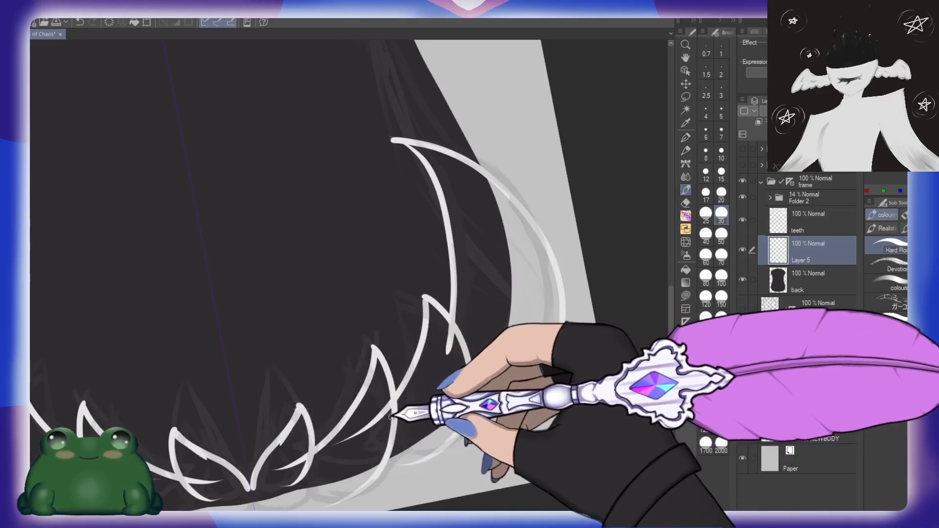
Step: Trace the scalloped outer edge beneath the lower teeth from the centre line to the corner tooth, closing the outlines
{"action": "left_click_drag", "start_coordinate": [428, 454], "coordinate": [470, 333]}
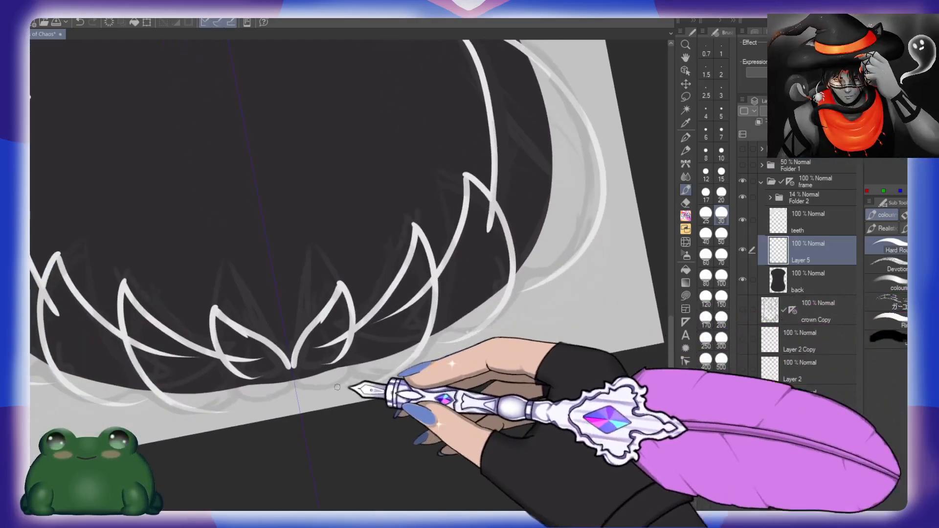
{"action": "mouse_move", "coordinate": [294, 387]}
{"action": "left_mouse_down"}
{"action": "mouse_move", "coordinate": [346, 364]}
{"action": "mouse_move", "coordinate": [371, 377]}
{"action": "mouse_move", "coordinate": [427, 335]}
{"action": "left_mouse_up"}
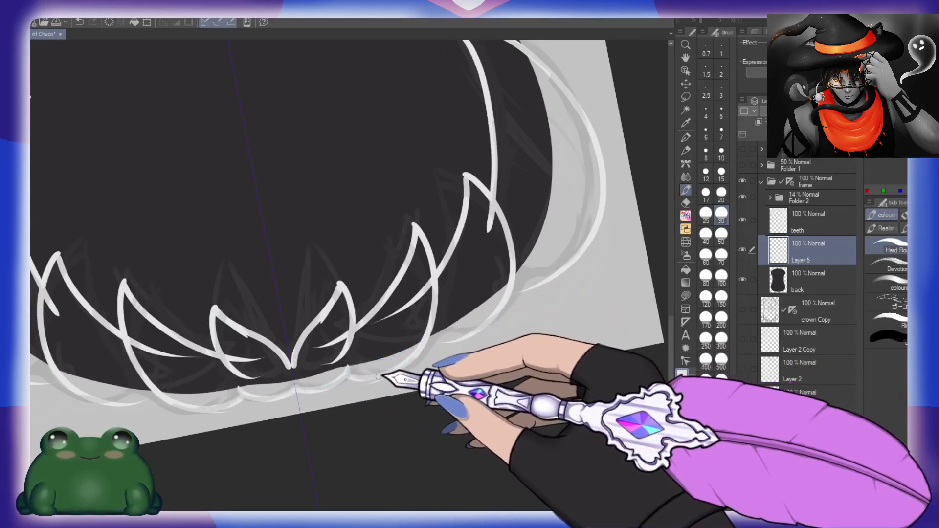
{"action": "left_click_drag", "start_coordinate": [384, 374], "coordinate": [432, 346]}
{"action": "mouse_move", "coordinate": [449, 305]}
{"action": "left_mouse_down"}
{"action": "mouse_move", "coordinate": [457, 344]}
{"action": "mouse_move", "coordinate": [435, 349]}
{"action": "mouse_move", "coordinate": [519, 290]}
{"action": "mouse_move", "coordinate": [527, 249]}
{"action": "mouse_move", "coordinate": [551, 282]}
{"action": "mouse_move", "coordinate": [522, 294]}
{"action": "mouse_move", "coordinate": [530, 280]}
{"action": "mouse_move", "coordinate": [517, 293]}
{"action": "mouse_move", "coordinate": [574, 252]}
{"action": "mouse_move", "coordinate": [592, 180]}
{"action": "left_mouse_up"}
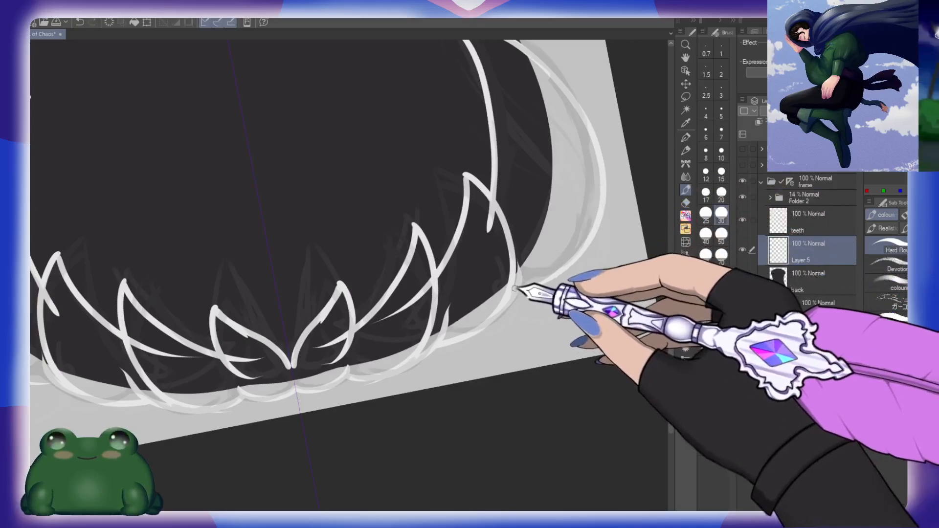
{"action": "mouse_move", "coordinate": [520, 277]}
{"action": "left_mouse_down"}
{"action": "mouse_move", "coordinate": [602, 202]}
{"action": "mouse_move", "coordinate": [597, 176]}
{"action": "left_mouse_up"}
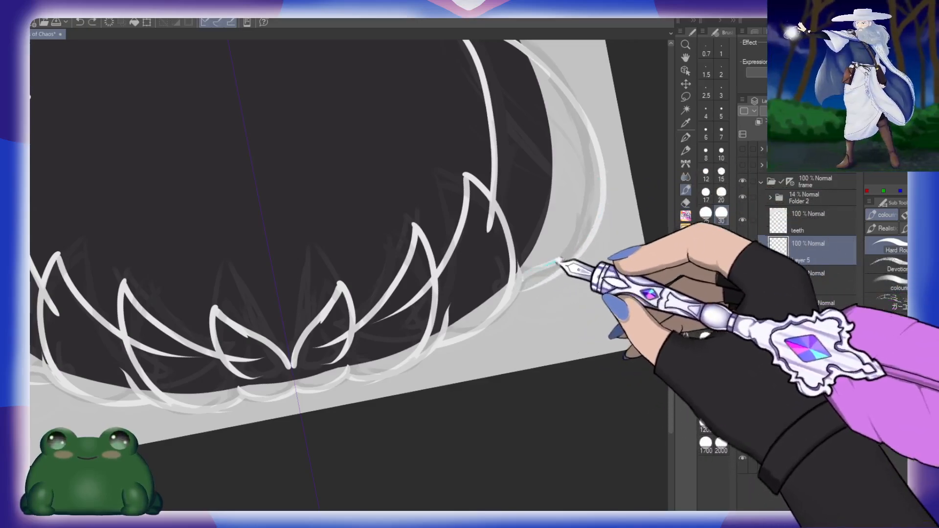
{"action": "left_click_drag", "start_coordinate": [561, 261], "coordinate": [602, 203]}
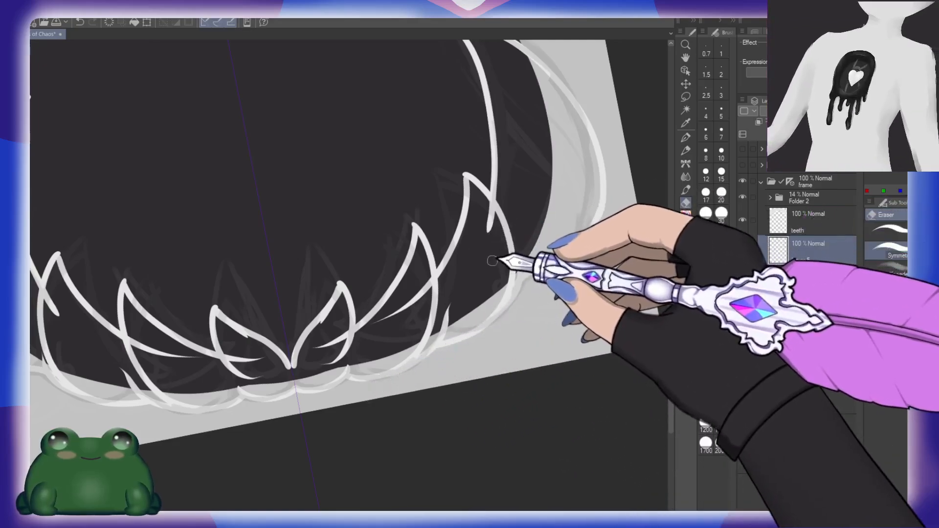
Step: Fill the outlined lower teeth with near-white and smooth the outer edge beside the centre with the brush at size 50
{"action": "left_click", "coordinate": [484, 277]}
{"action": "left_click", "coordinate": [415, 331]}
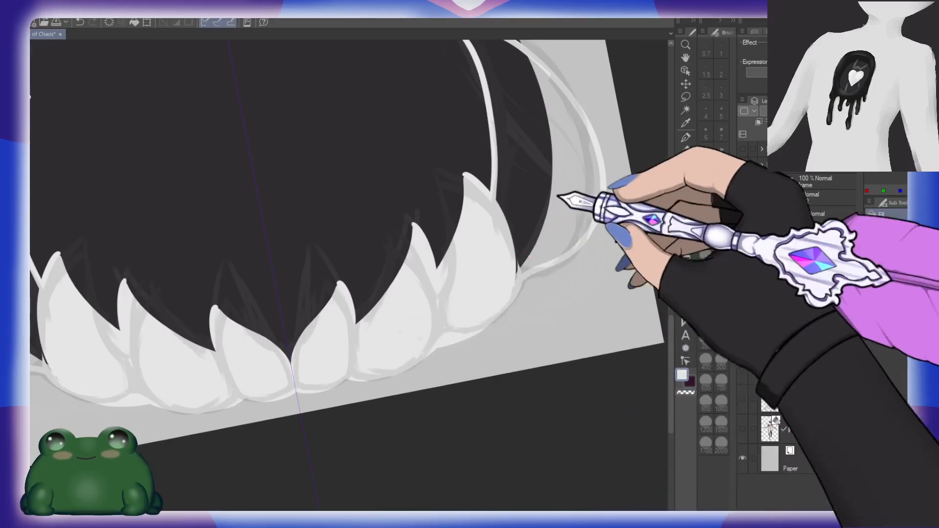
{"action": "left_click", "coordinate": [562, 198]}
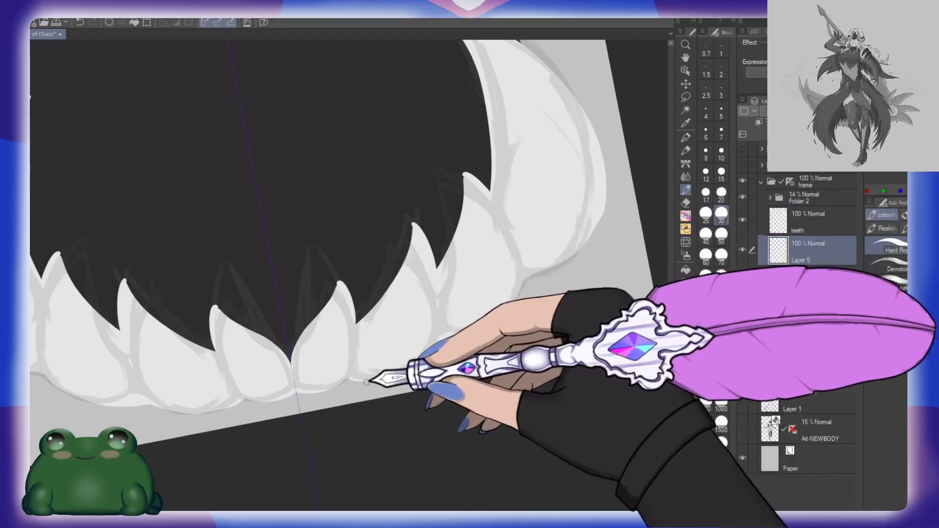
{"action": "left_click", "coordinate": [721, 236]}
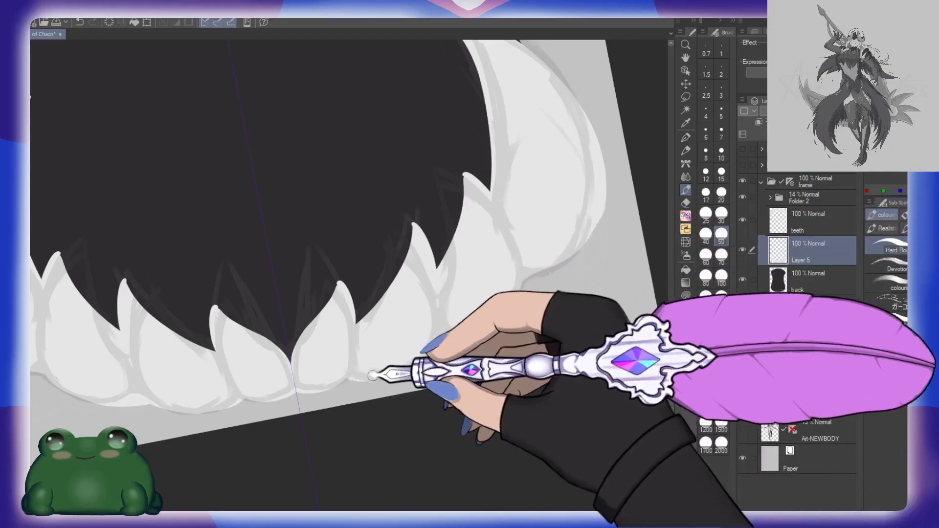
{"action": "mouse_move", "coordinate": [374, 375]}
{"action": "left_mouse_down"}
{"action": "mouse_move", "coordinate": [404, 370]}
{"action": "mouse_move", "coordinate": [432, 347]}
{"action": "left_mouse_up"}
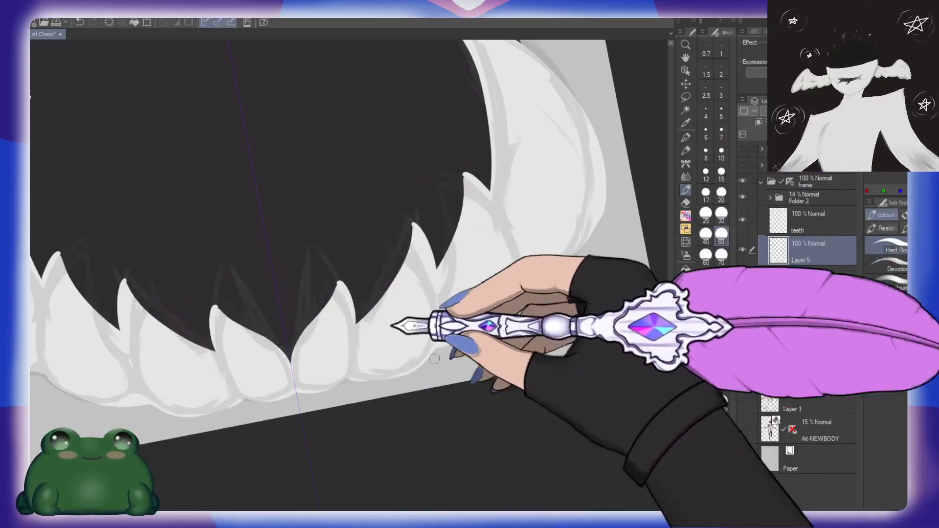
Step: Sharpen the tips of the lower teeth and the large corner tooth with the eraser at size 50
{"action": "left_click_drag", "start_coordinate": [512, 235], "coordinate": [506, 299]}
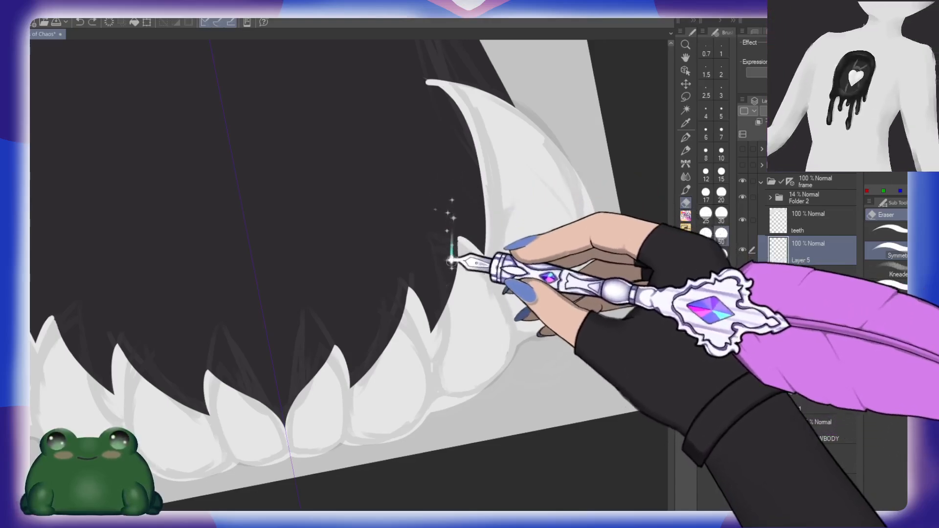
{"action": "left_click_drag", "start_coordinate": [456, 235], "coordinate": [447, 270]}
{"action": "left_click_drag", "start_coordinate": [470, 142], "coordinate": [486, 237]}
{"action": "left_click_drag", "start_coordinate": [289, 297], "coordinate": [557, 237]}
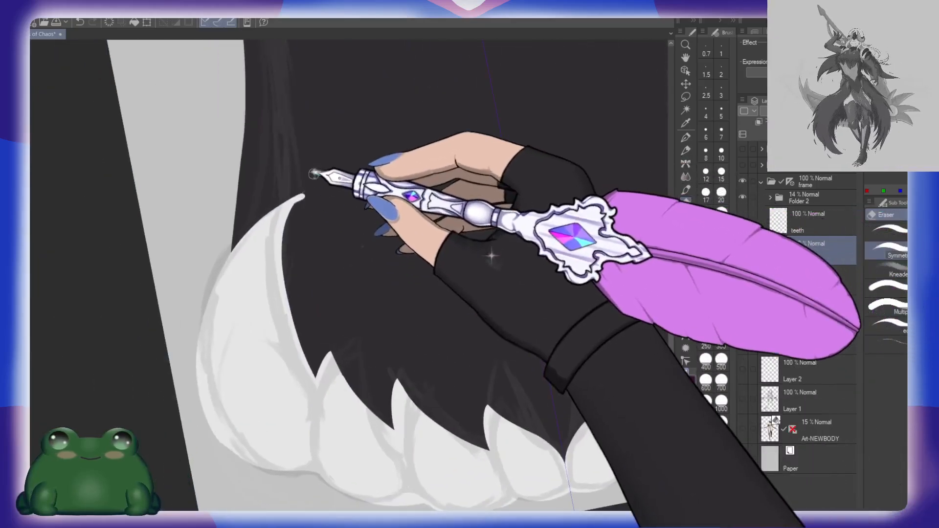
{"action": "mouse_move", "coordinate": [309, 177]}
{"action": "left_mouse_down"}
{"action": "mouse_move", "coordinate": [289, 231]}
{"action": "mouse_move", "coordinate": [302, 164]}
{"action": "mouse_move", "coordinate": [288, 250]}
{"action": "left_mouse_up"}
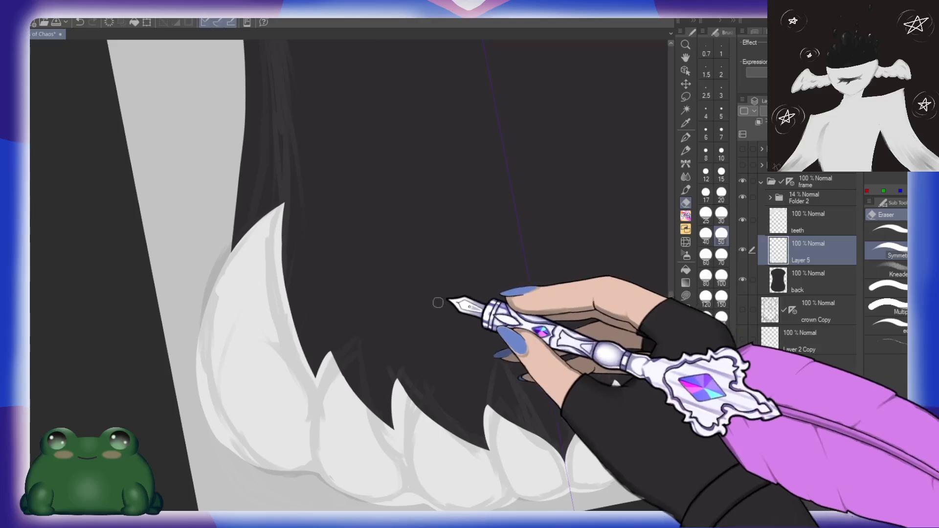
Step: Trim the rounded outer edge of the large lower corner tooth to a smooth curve with the eraser
{"action": "left_click_drag", "start_coordinate": [391, 410], "coordinate": [323, 273]}
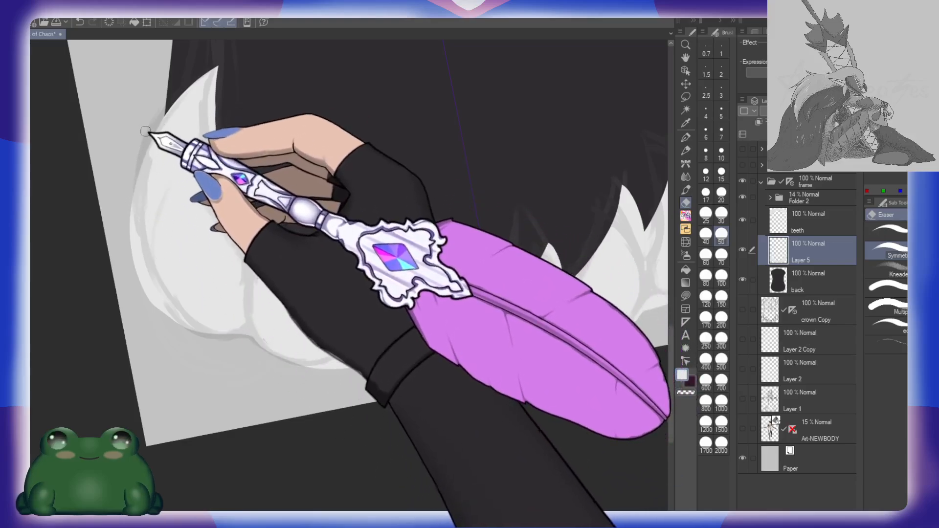
{"action": "mouse_move", "coordinate": [156, 125]}
{"action": "left_mouse_down"}
{"action": "mouse_move", "coordinate": [134, 186]}
{"action": "mouse_move", "coordinate": [137, 226]}
{"action": "mouse_move", "coordinate": [146, 276]}
{"action": "mouse_move", "coordinate": [184, 342]}
{"action": "mouse_move", "coordinate": [173, 306]}
{"action": "mouse_move", "coordinate": [146, 295]}
{"action": "mouse_move", "coordinate": [125, 183]}
{"action": "mouse_move", "coordinate": [138, 258]}
{"action": "mouse_move", "coordinate": [186, 331]}
{"action": "left_mouse_up"}
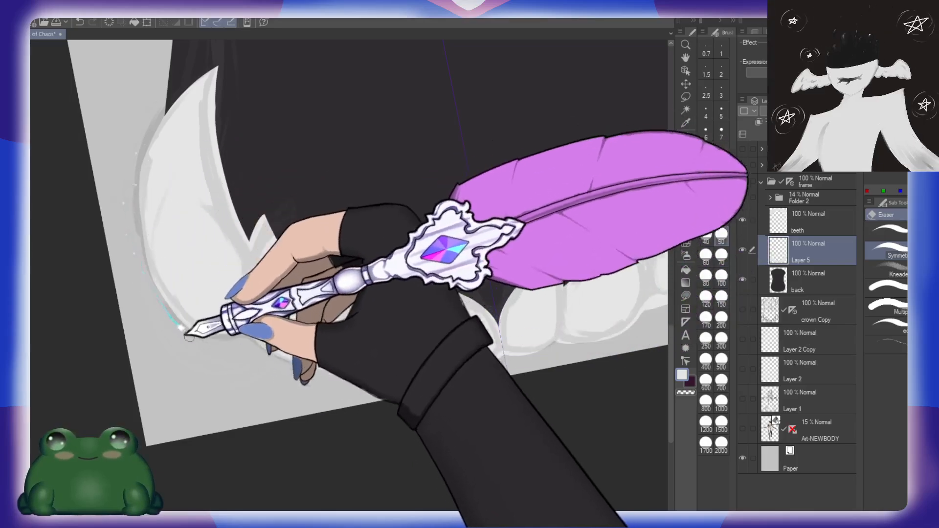
{"action": "mouse_move", "coordinate": [143, 268]}
{"action": "left_mouse_down"}
{"action": "mouse_move", "coordinate": [160, 306]}
{"action": "mouse_move", "coordinate": [196, 336]}
{"action": "left_mouse_up"}
Step: Hide the sketch in Folder 2 and set the canvas view upright
{"action": "key", "text": "b"}
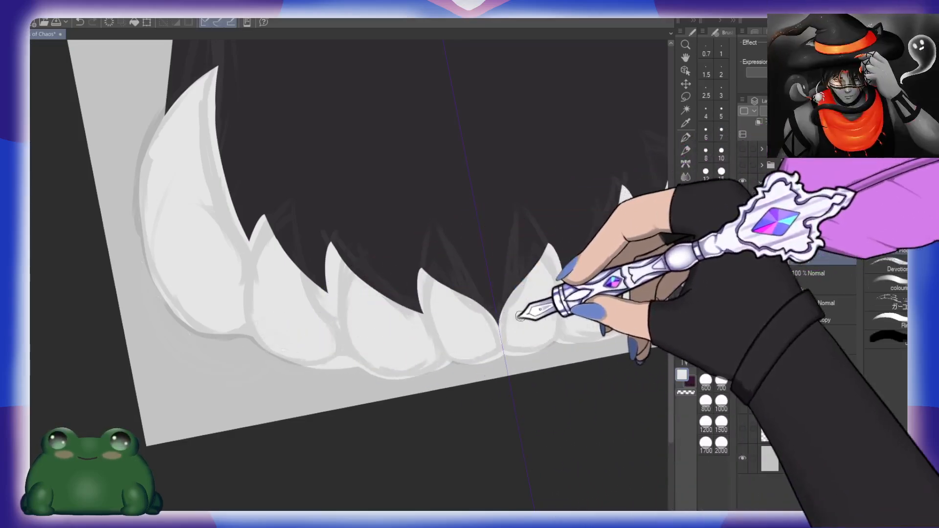
{"action": "left_click_drag", "start_coordinate": [582, 273], "coordinate": [421, 367]}
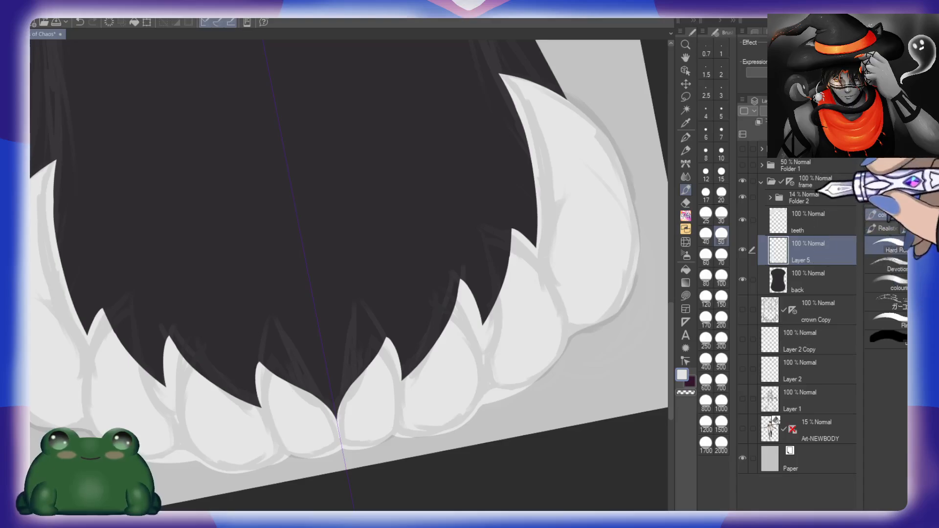
{"action": "left_click", "coordinate": [742, 198]}
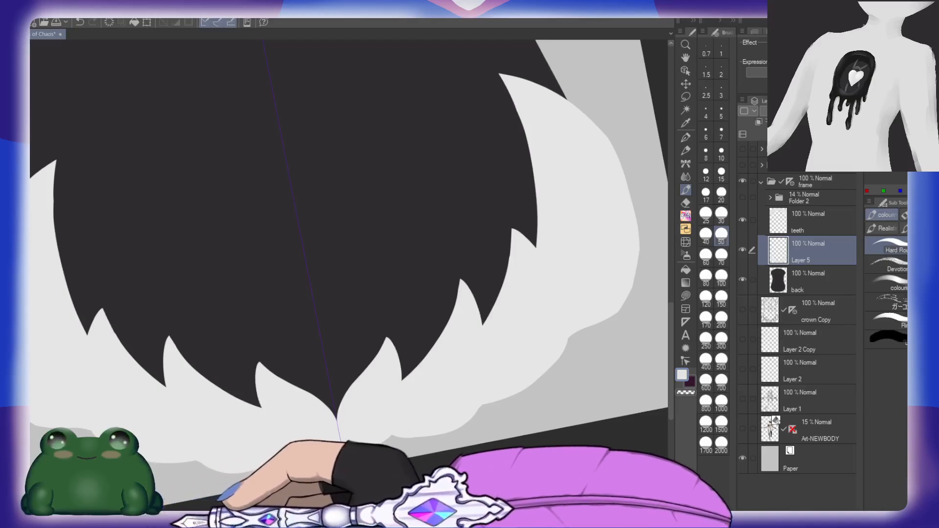
{"action": "left_click", "coordinate": [172, 526]}
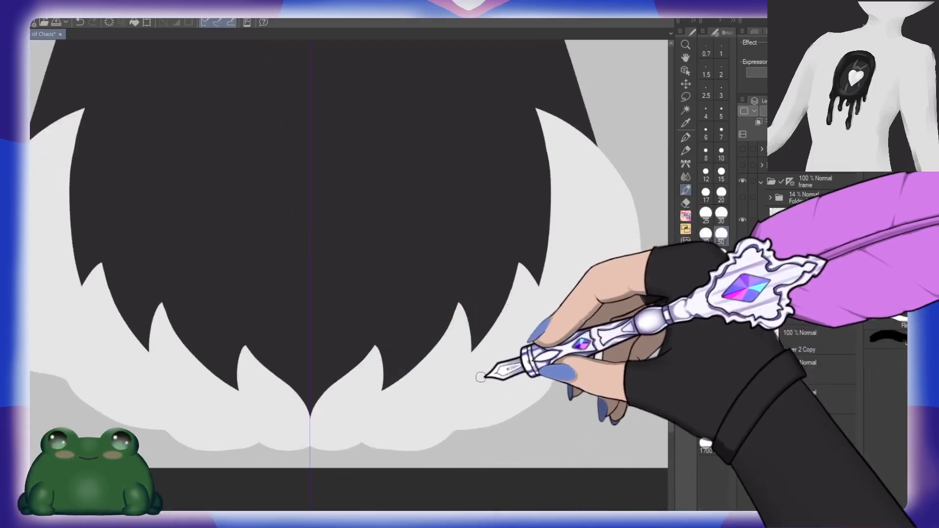
{"action": "left_click_drag", "start_coordinate": [498, 366], "coordinate": [519, 360]}
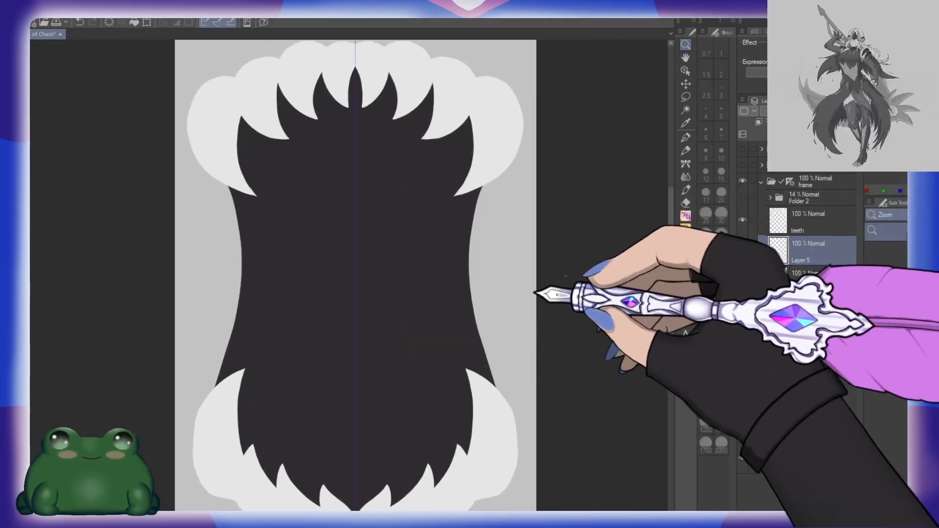
Step: Hide and reshow the Paper layer to examine the frame's silhouette, checking both the upper and lower teeth
{"action": "left_click_drag", "start_coordinate": [534, 294], "coordinate": [525, 347]}
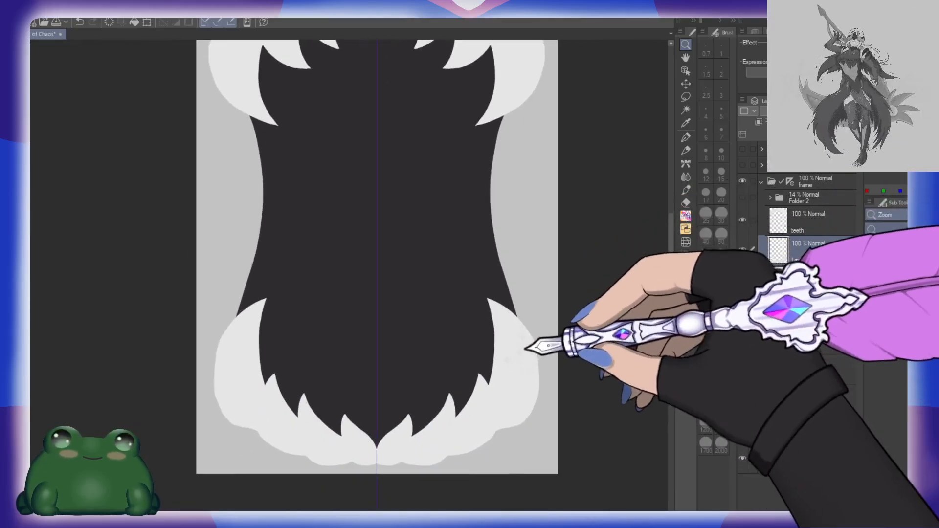
{"action": "left_click", "coordinate": [743, 458]}
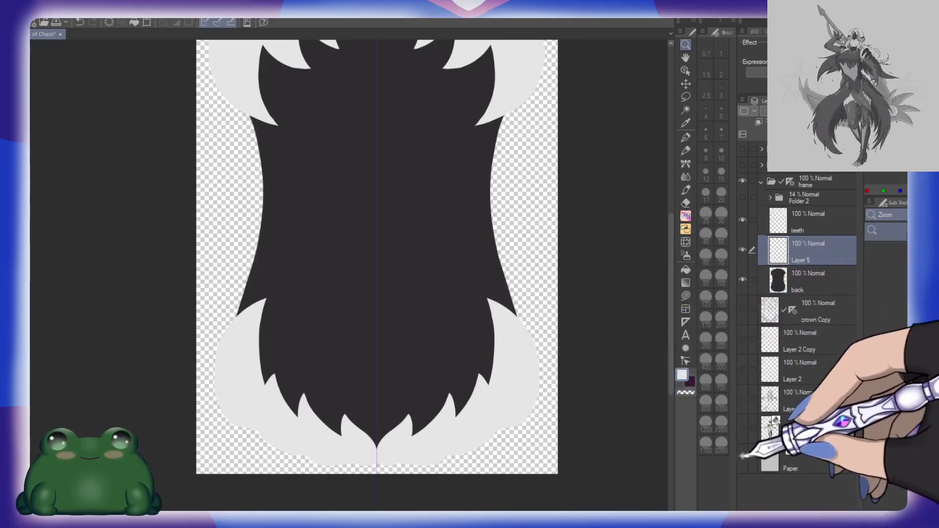
{"action": "left_click", "coordinate": [744, 457]}
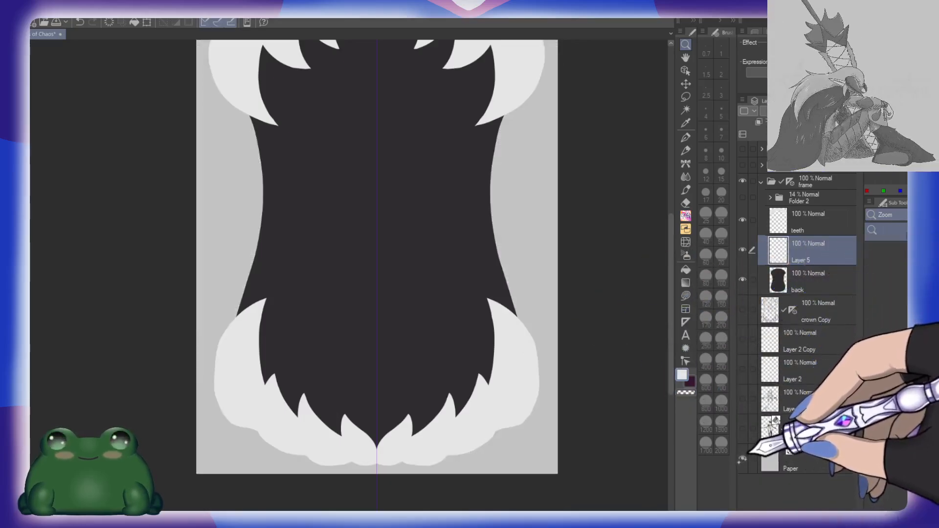
{"action": "mouse_move", "coordinate": [449, 280]}
{"action": "left_mouse_down"}
{"action": "mouse_move", "coordinate": [436, 423]}
{"action": "mouse_move", "coordinate": [449, 266]}
{"action": "left_mouse_up"}
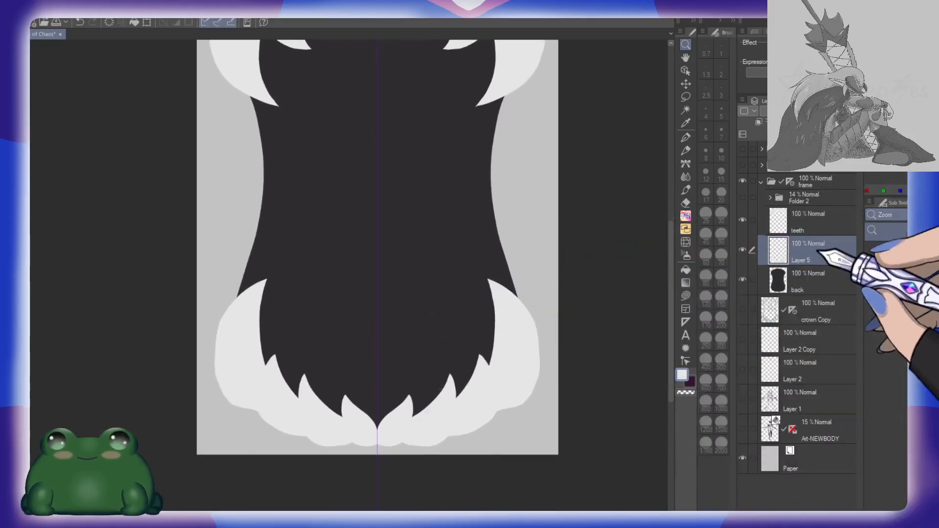
{"action": "left_click_drag", "start_coordinate": [553, 309], "coordinate": [550, 398]}
{"action": "left_click_drag", "start_coordinate": [543, 435], "coordinate": [564, 381]}
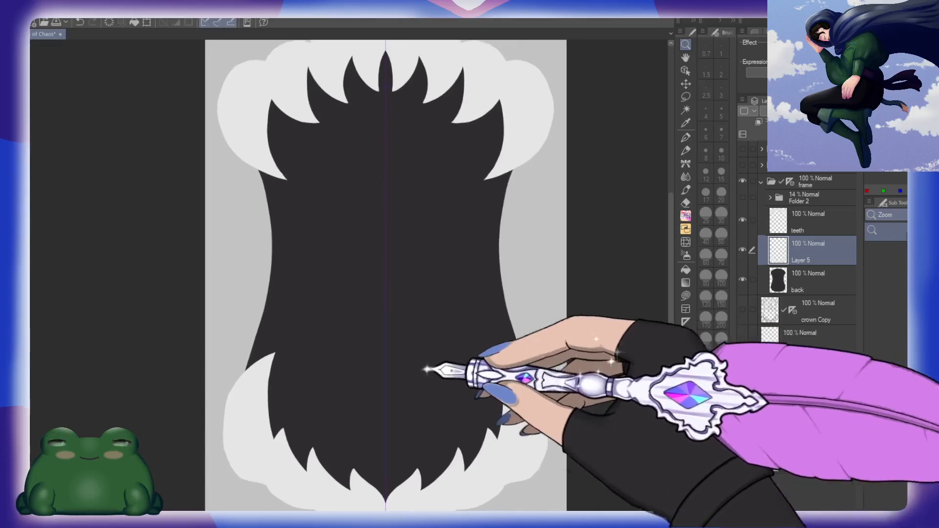
Step: Add a new layer named m directly above the back layer and clip it to the dark backing shape
{"action": "left_click", "coordinate": [823, 283]}
{"action": "left_click", "coordinate": [777, 134]}
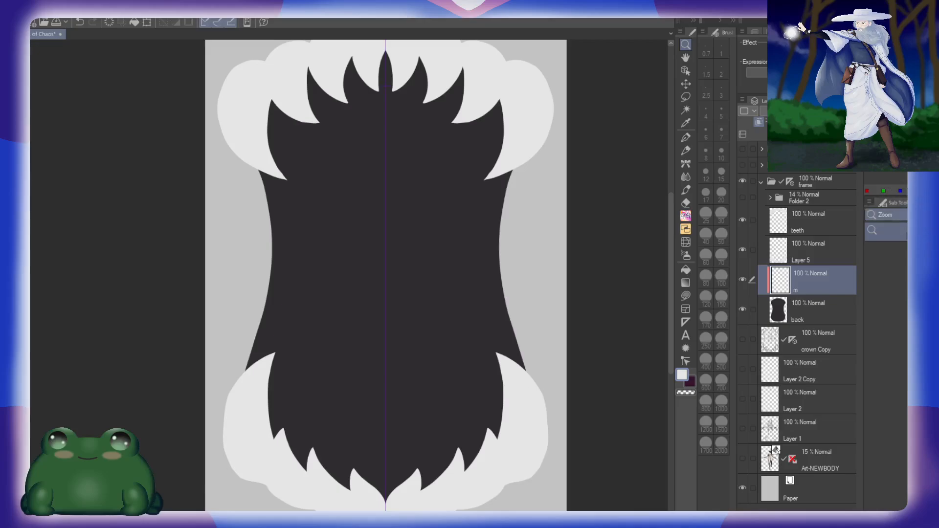
{"action": "right_click", "coordinate": [456, 298]}
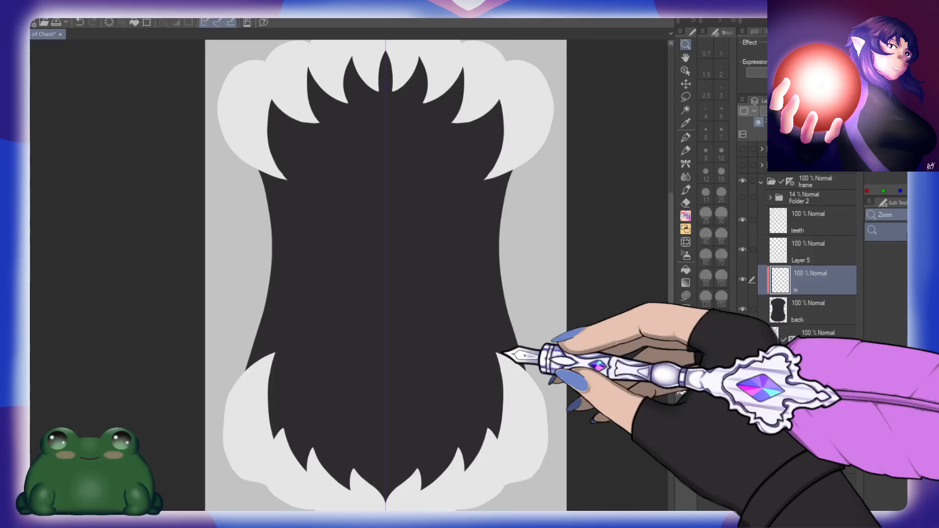
Step: Paint a soft, darker area down the middle of the backing shape on layer m at brush size 2000
{"action": "key", "text": "b"}
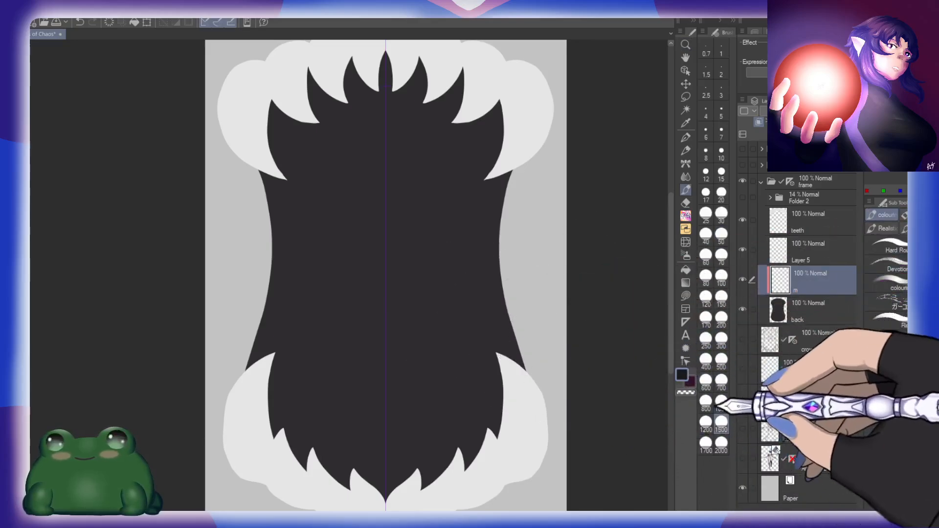
{"action": "left_click", "coordinate": [721, 442]}
{"action": "mouse_move", "coordinate": [384, 264]}
{"action": "left_mouse_down"}
{"action": "mouse_move", "coordinate": [382, 308]}
{"action": "mouse_move", "coordinate": [382, 177]}
{"action": "mouse_move", "coordinate": [376, 259]}
{"action": "mouse_move", "coordinate": [388, 375]}
{"action": "mouse_move", "coordinate": [383, 170]}
{"action": "mouse_move", "coordinate": [401, 353]}
{"action": "left_mouse_up"}
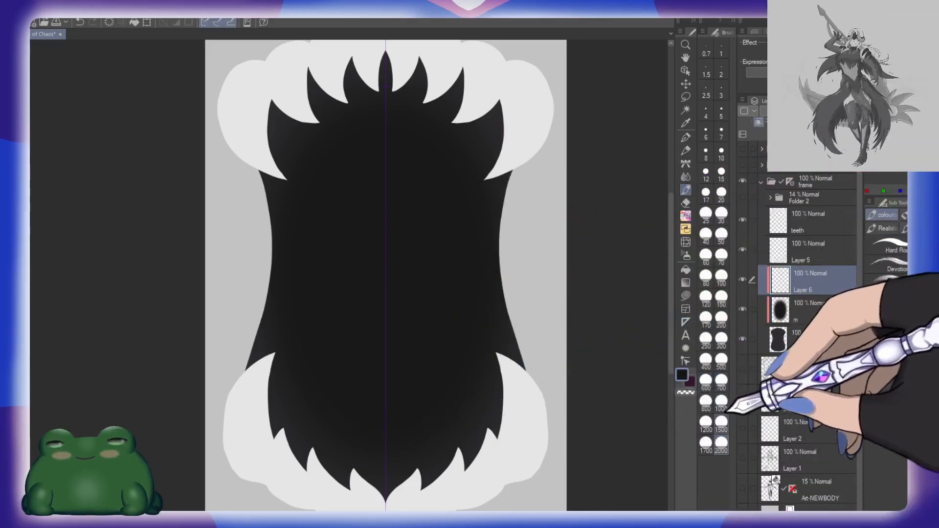
Step: Deepen the backing shape's centre with soft black painting on Layer 6 at brush size 1500 and on a new layer directly above it
{"action": "mouse_move", "coordinate": [392, 345]}
{"action": "left_mouse_down"}
{"action": "mouse_move", "coordinate": [385, 233]}
{"action": "mouse_move", "coordinate": [388, 335]}
{"action": "mouse_move", "coordinate": [381, 258]}
{"action": "mouse_move", "coordinate": [385, 321]}
{"action": "left_mouse_up"}
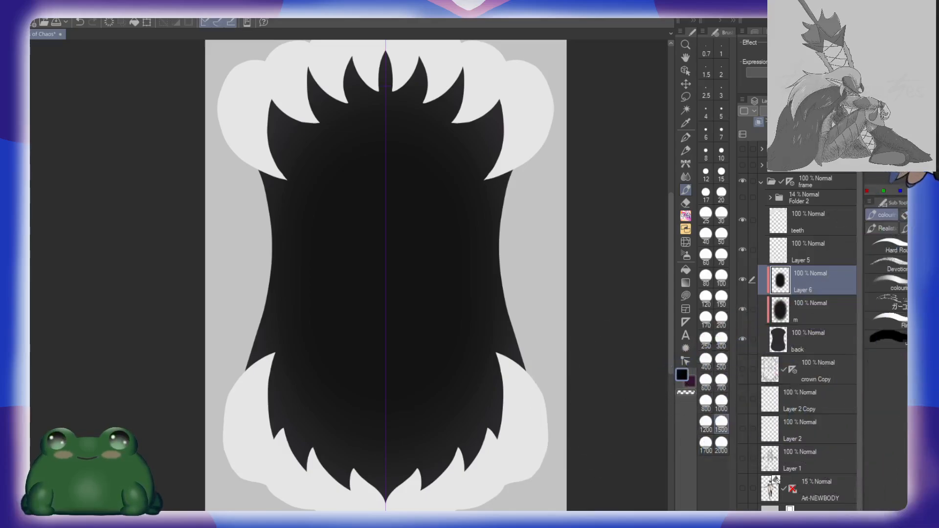
{"action": "left_click", "coordinate": [760, 121]}
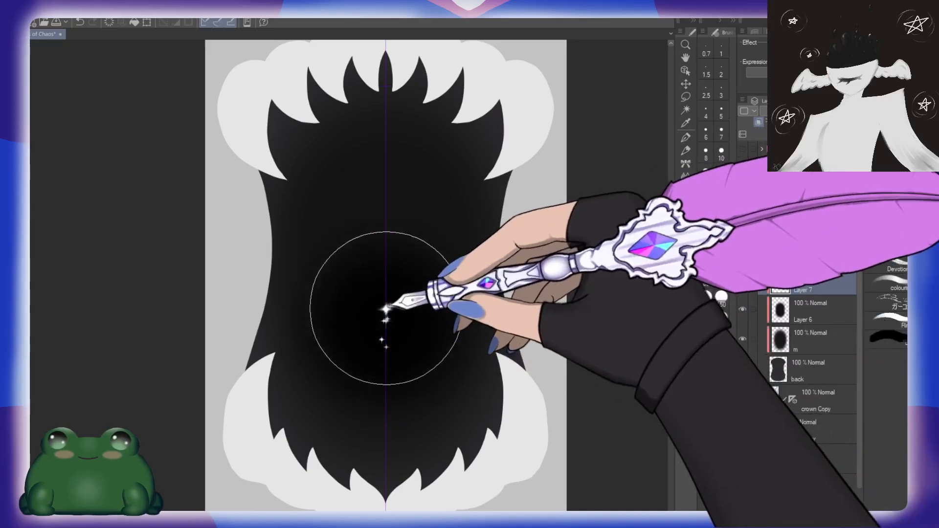
{"action": "left_click", "coordinate": [721, 381]}
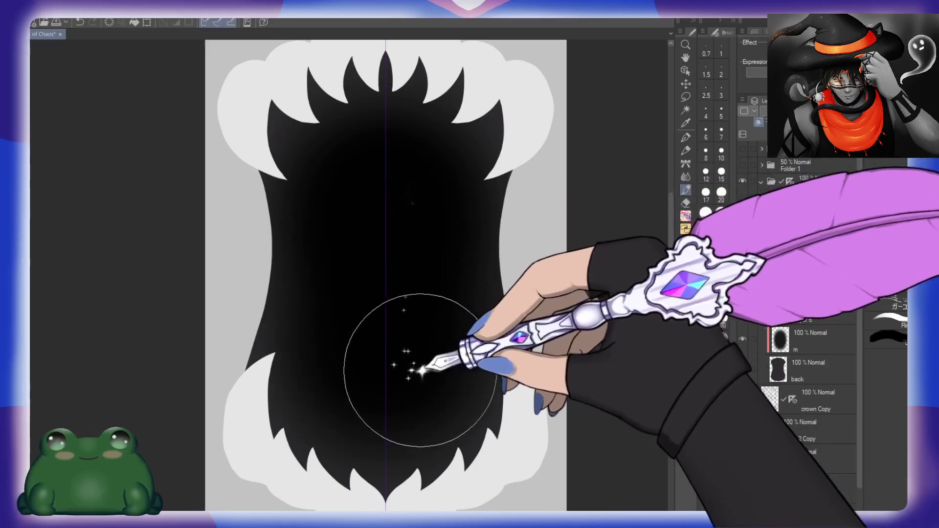
{"action": "key", "text": "ctrl+space"}
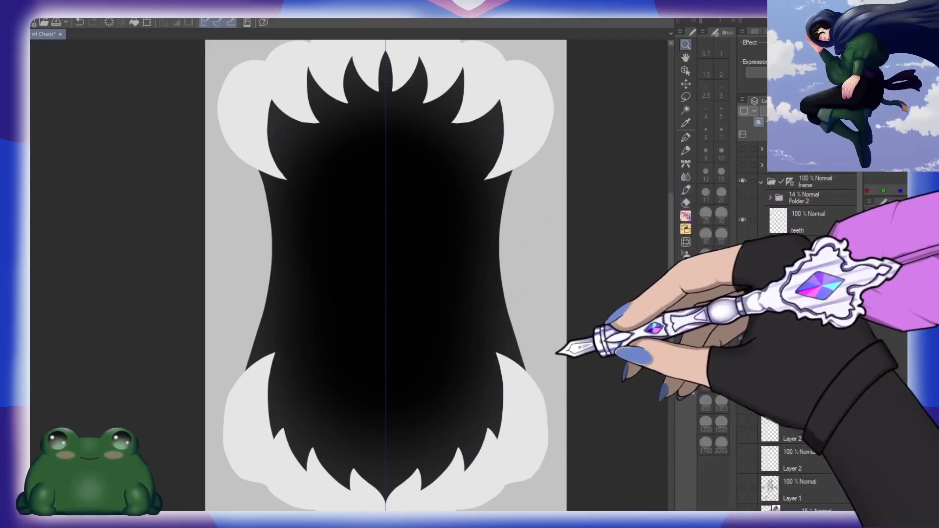
{"action": "left_click_drag", "start_coordinate": [559, 351], "coordinate": [522, 359]}
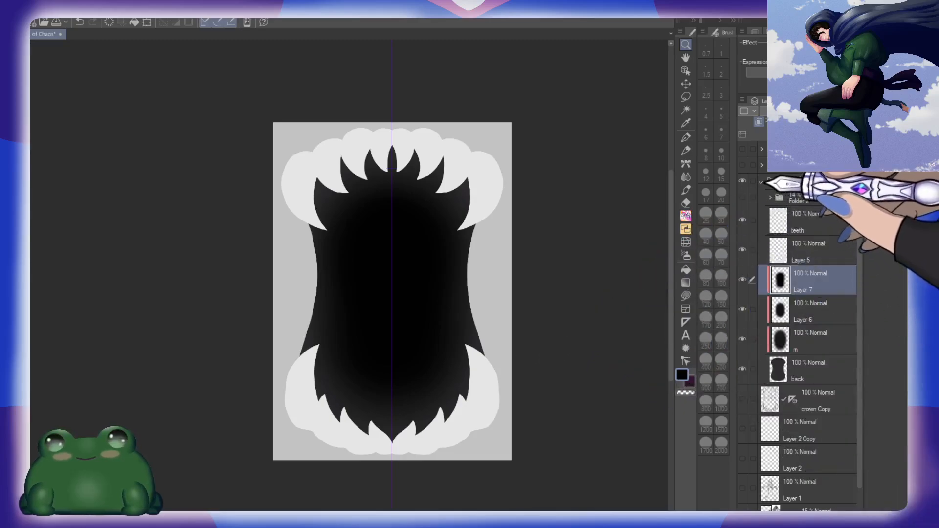
Step: Show the figure sketch in Folder 1 and compare it with the frame folder hidden and visible
{"action": "left_click", "coordinate": [743, 165]}
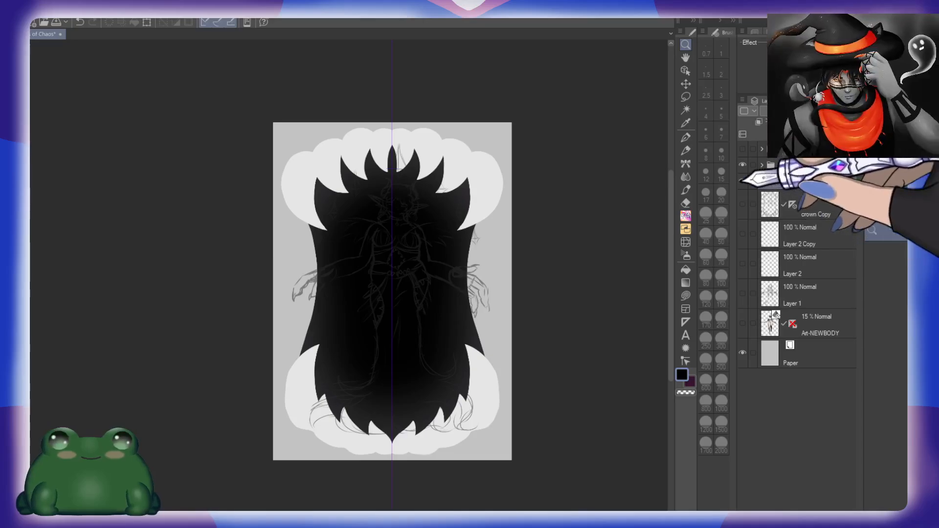
{"action": "left_click", "coordinate": [743, 182]}
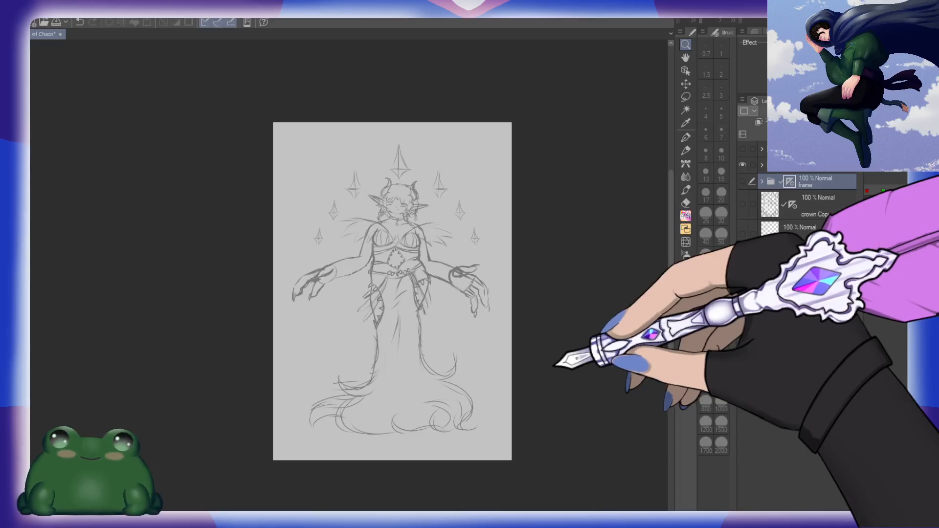
{"action": "left_click", "coordinate": [742, 180]}
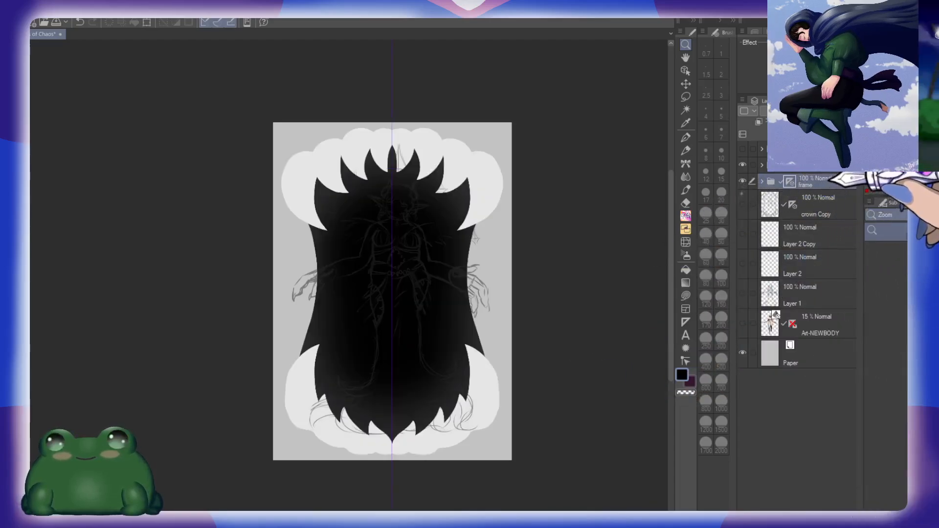
Step: Lower the frame folder's opacity to 23% to check the figure sketch against it, and restore the folder to 100%
{"action": "left_click", "coordinate": [817, 111]}
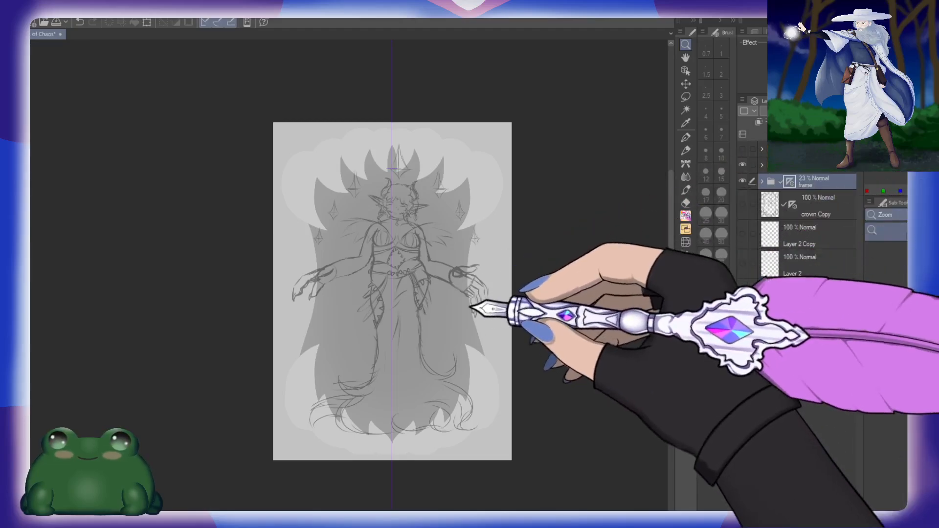
{"action": "left_click", "coordinate": [477, 303]}
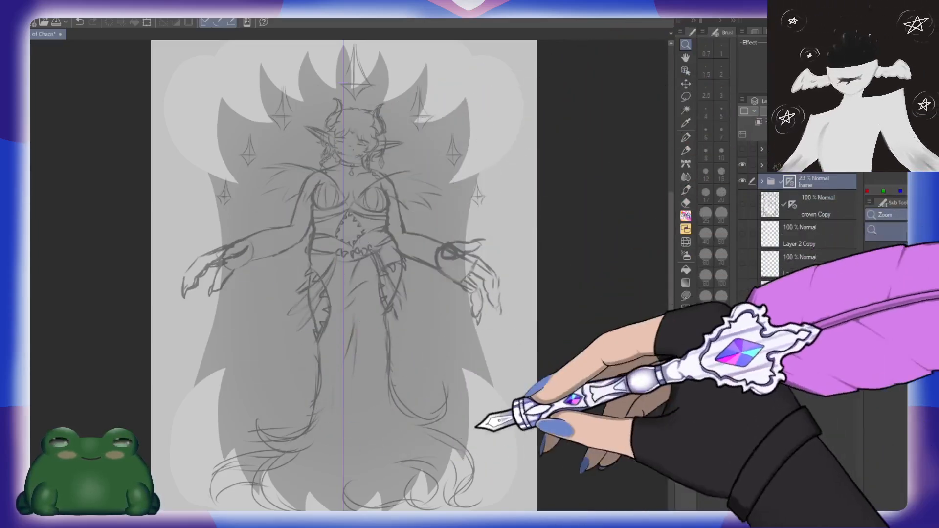
{"action": "left_click", "coordinate": [743, 181]}
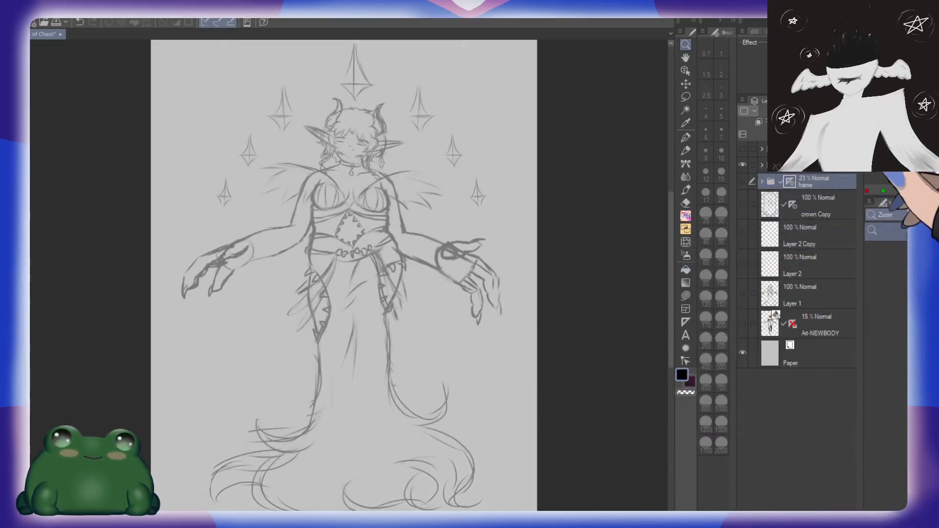
{"action": "left_click", "coordinate": [742, 181]}
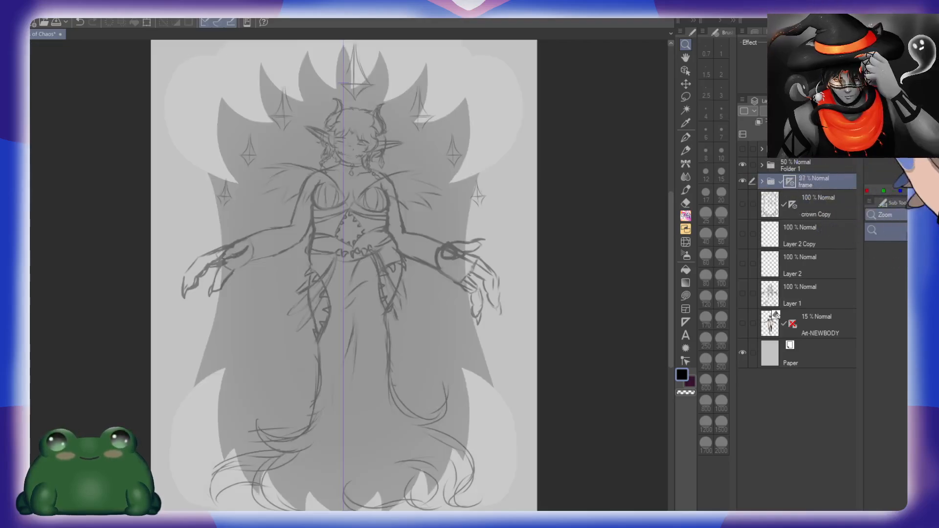
{"action": "left_click_drag", "start_coordinate": [815, 111], "coordinate": [851, 111]}
Step: Hide the frame folder and rename Folder 1, which holds the figure sketch, as sk
{"action": "left_click", "coordinate": [742, 181]}
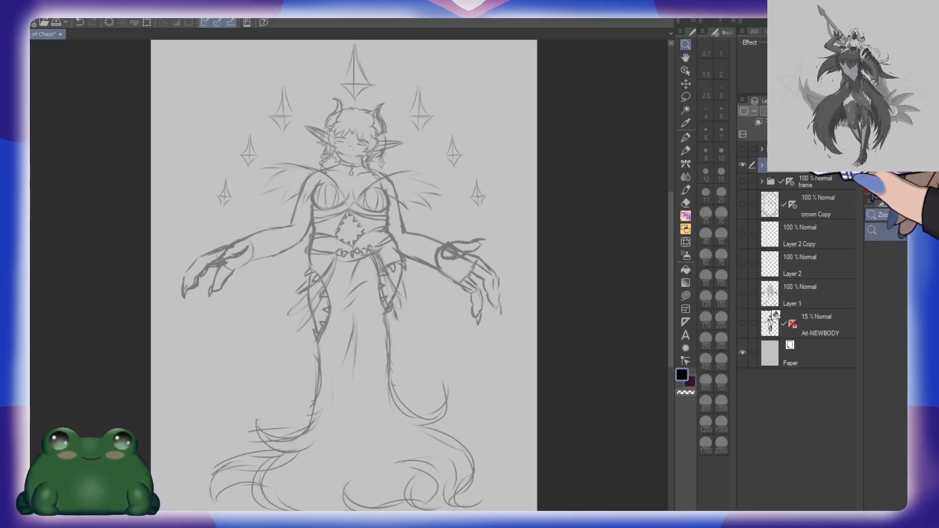
{"action": "left_click", "coordinate": [745, 163]}
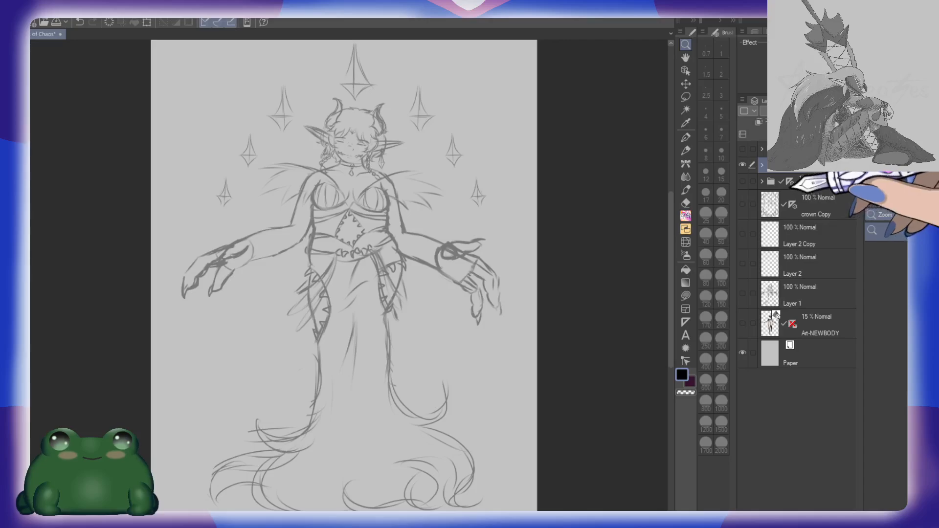
Step: Create a folder named art above the frame folder and add a layer named block inside it
{"action": "left_click", "coordinate": [832, 183]}
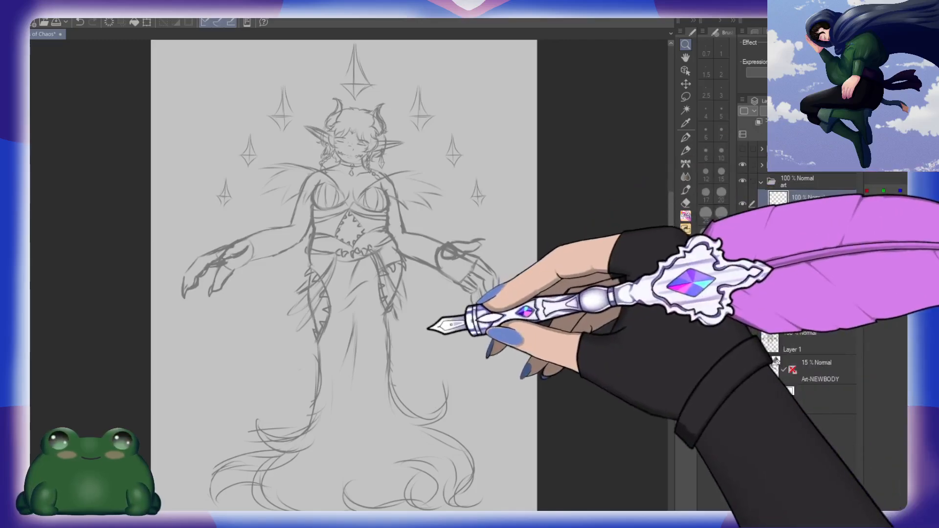
Step: Examine the figure sketch closely, checking the skirt, waist, hands, upper body and face
{"action": "left_click_drag", "start_coordinate": [471, 436], "coordinate": [525, 368]}
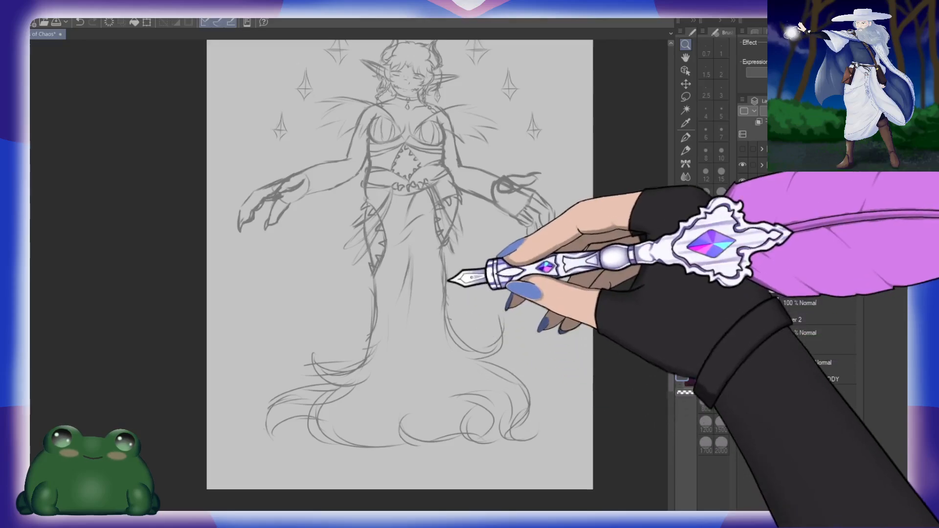
{"action": "left_click_drag", "start_coordinate": [486, 273], "coordinate": [497, 369]}
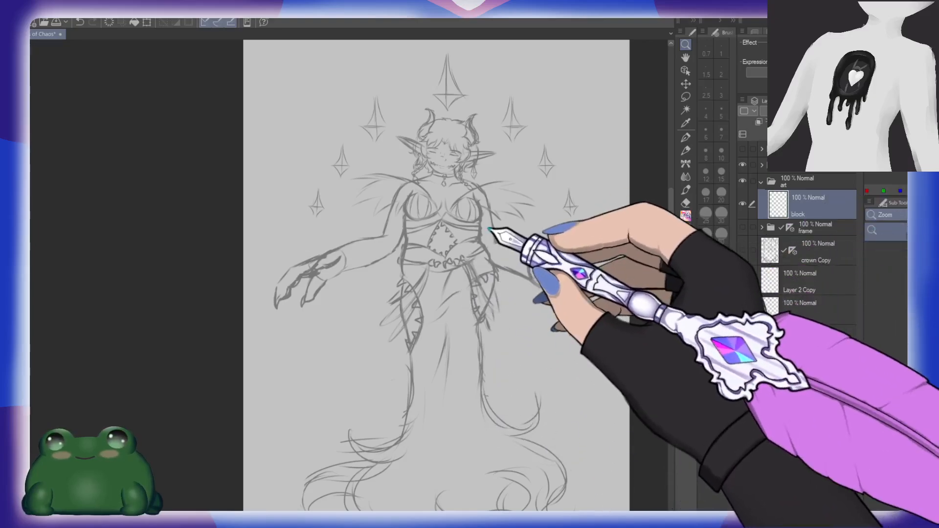
{"action": "left_click_drag", "start_coordinate": [490, 229], "coordinate": [513, 226]}
{"action": "left_click_drag", "start_coordinate": [440, 191], "coordinate": [441, 262]}
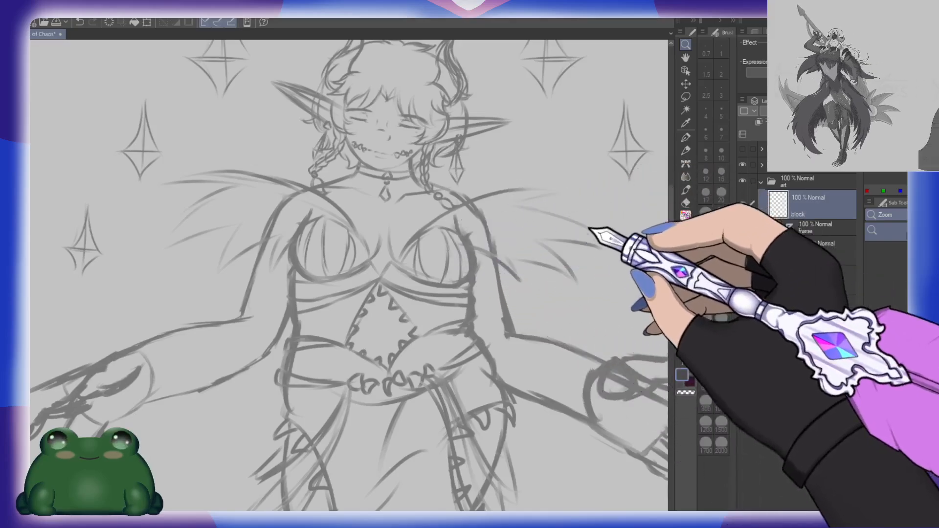
{"action": "left_click_drag", "start_coordinate": [388, 272], "coordinate": [429, 369]}
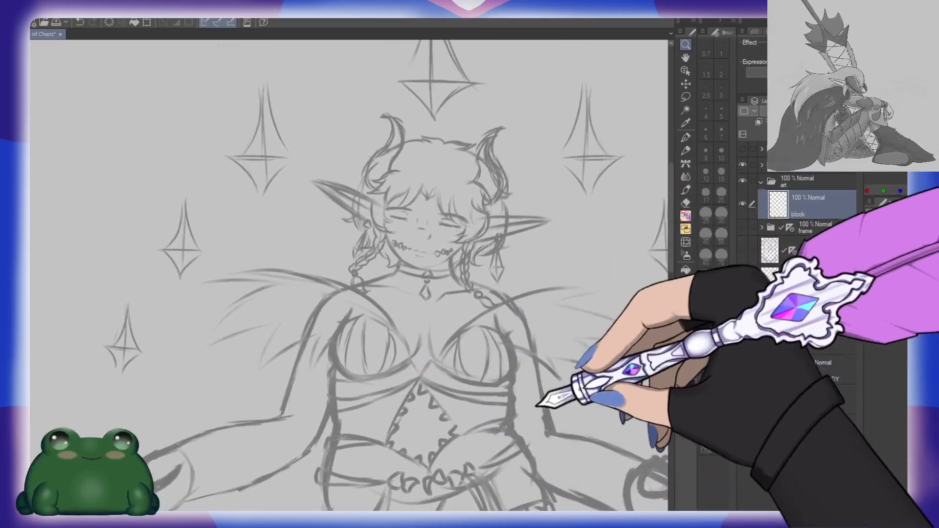
{"action": "left_click_drag", "start_coordinate": [537, 406], "coordinate": [537, 181]}
{"action": "left_click_drag", "start_coordinate": [547, 447], "coordinate": [526, 338]}
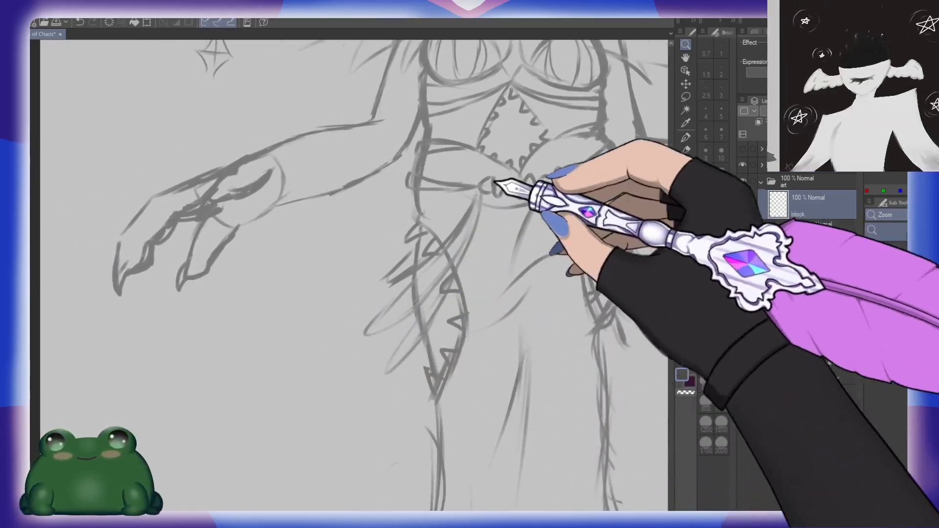
{"action": "left_click_drag", "start_coordinate": [451, 246], "coordinate": [517, 393]}
{"action": "left_click_drag", "start_coordinate": [533, 200], "coordinate": [431, 254]}
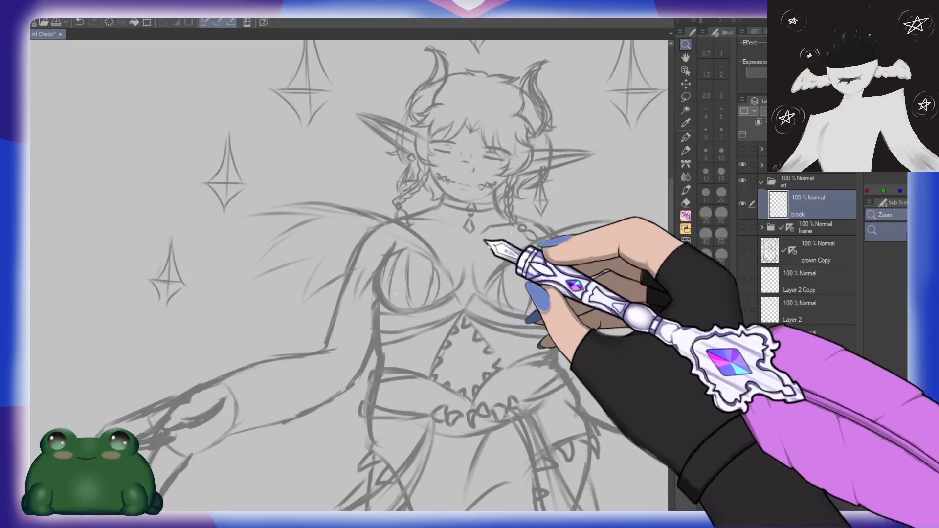
{"action": "left_click_drag", "start_coordinate": [502, 236], "coordinate": [449, 343]}
{"action": "left_click", "coordinate": [464, 228]}
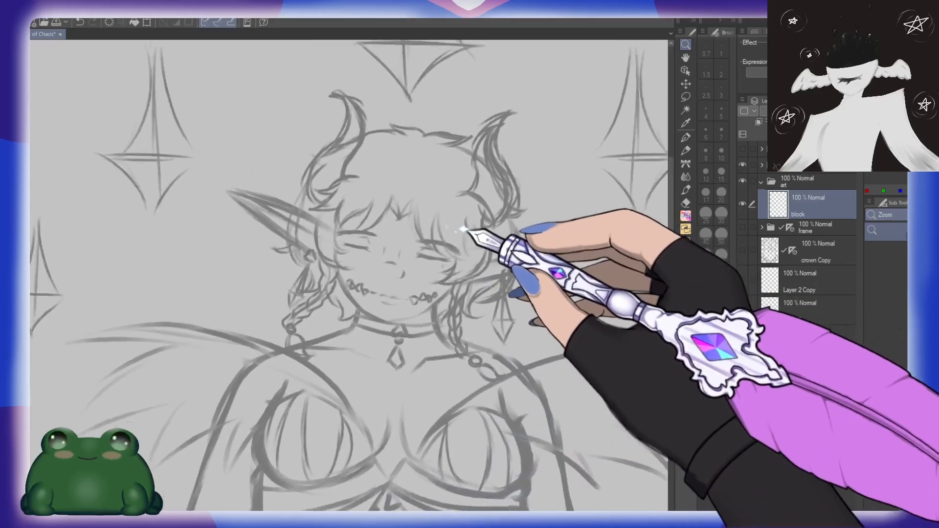
{"action": "left_click", "coordinate": [465, 228]}
{"action": "left_click", "coordinate": [466, 268]}
{"action": "left_click", "coordinate": [466, 267]}
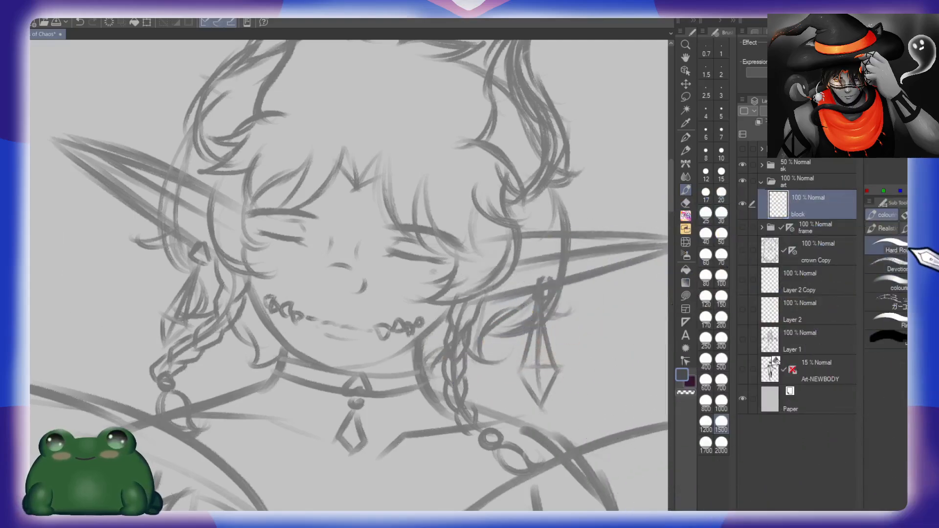
Step: Set up the Hard Round brush at size 10 for drawing on the block layer around the head
{"action": "left_click", "coordinate": [721, 215]}
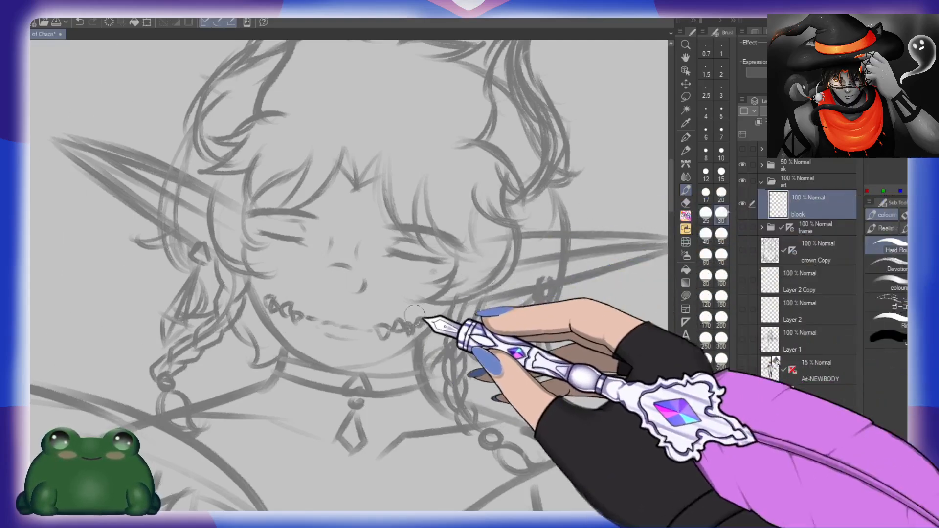
{"action": "left_click_drag", "start_coordinate": [427, 322], "coordinate": [495, 390]}
{"action": "left_click", "coordinate": [722, 196]}
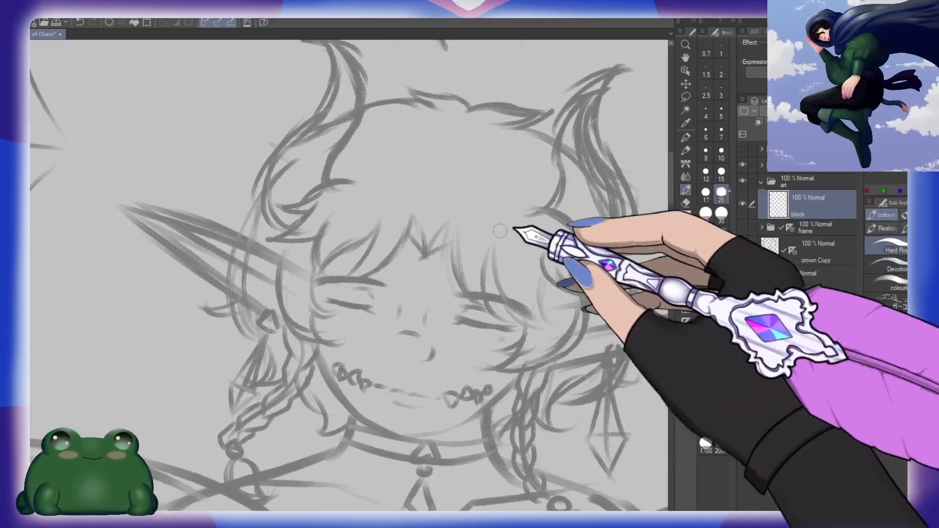
{"action": "left_click", "coordinate": [724, 159]}
{"action": "mouse_move", "coordinate": [516, 260]}
{"action": "left_mouse_down"}
{"action": "mouse_move", "coordinate": [490, 257]}
{"action": "mouse_move", "coordinate": [464, 271]}
{"action": "left_mouse_up"}
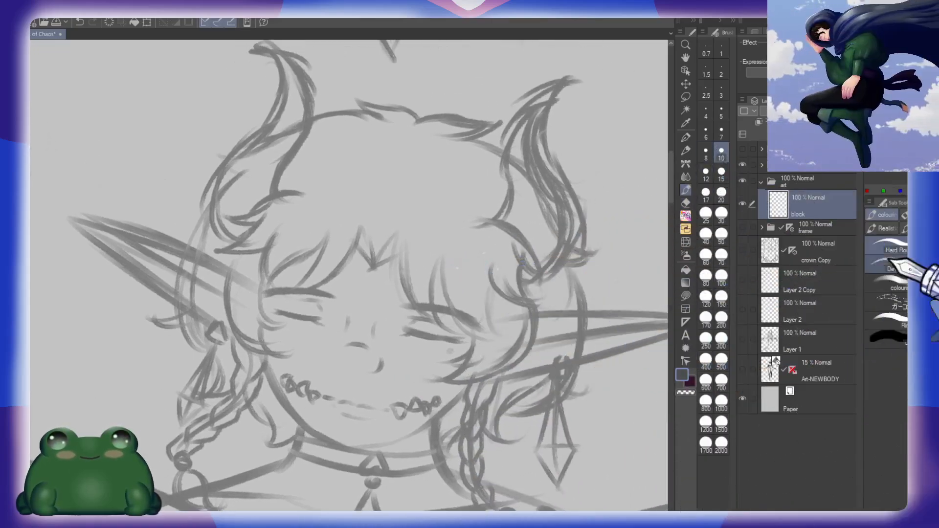
{"action": "left_click", "coordinate": [721, 403]}
{"action": "left_click", "coordinate": [723, 237]}
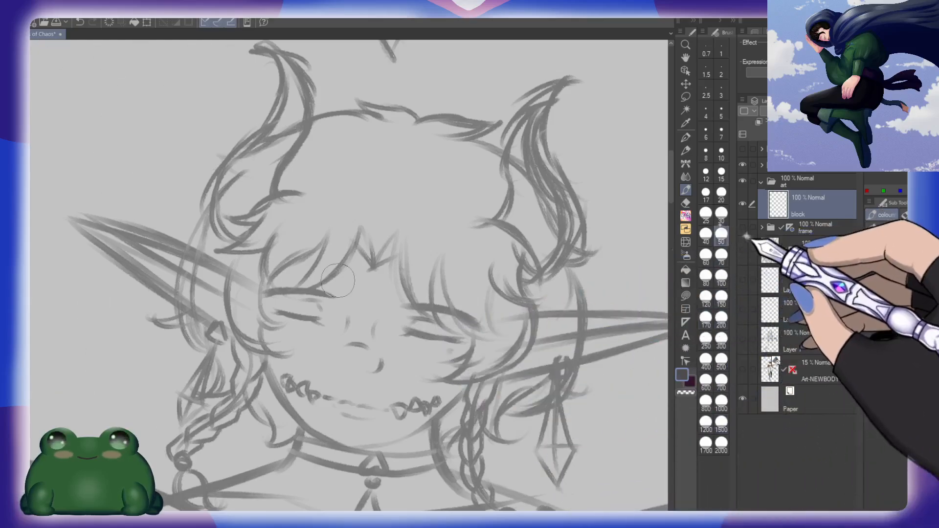
{"action": "left_click", "coordinate": [891, 246]}
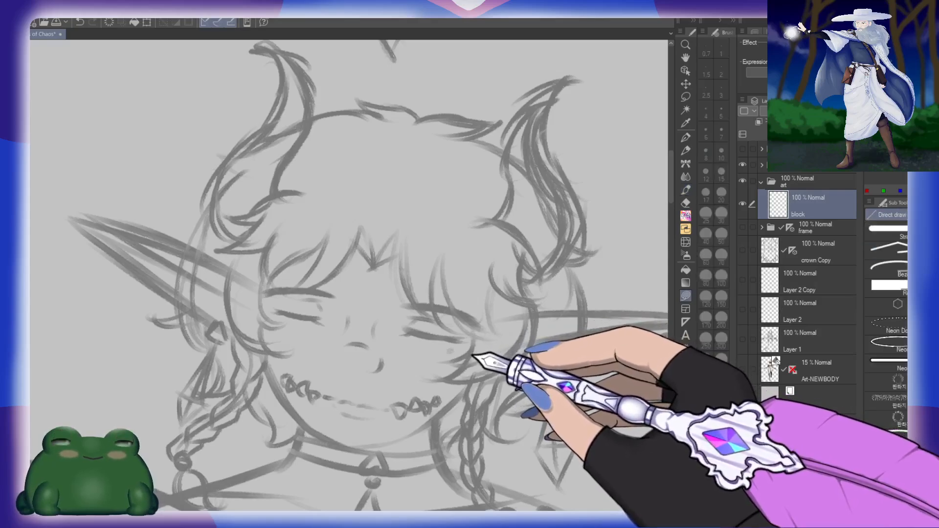
Step: Lower the opacity of the sk sketch folder to make its lines fainter, and reselect the block layer
{"action": "left_click", "coordinate": [792, 166]}
{"action": "left_click", "coordinate": [804, 112]}
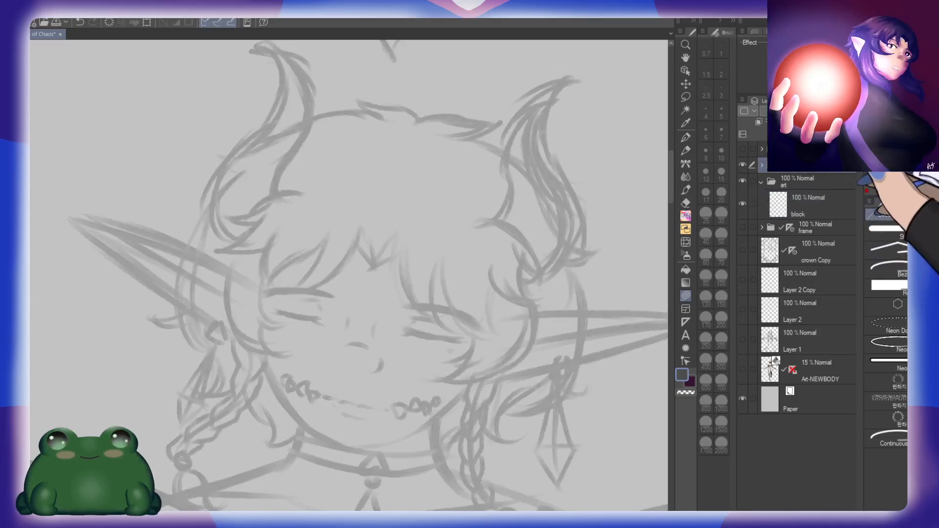
{"action": "left_click_drag", "start_coordinate": [818, 112], "coordinate": [809, 111]}
{"action": "left_click", "coordinate": [814, 205]}
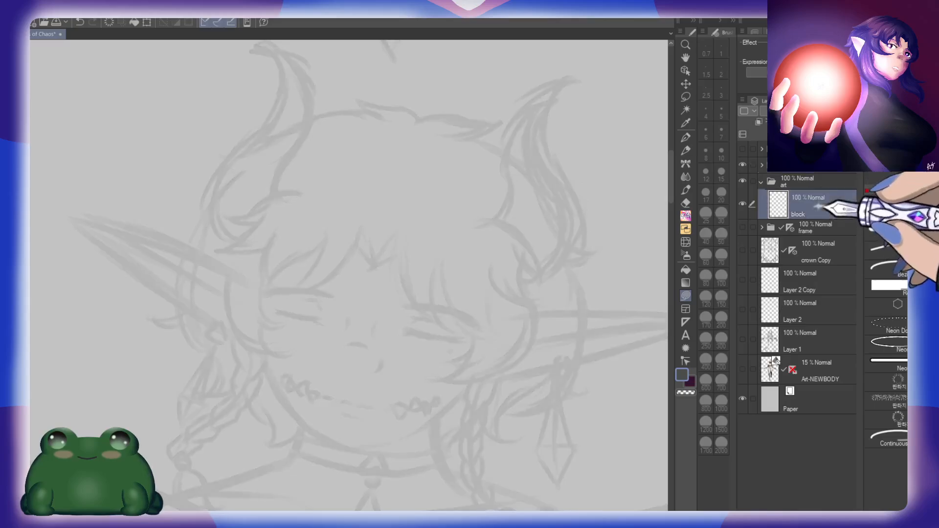
{"action": "key", "text": "b"}
{"action": "left_click_drag", "start_coordinate": [381, 384], "coordinate": [524, 339]}
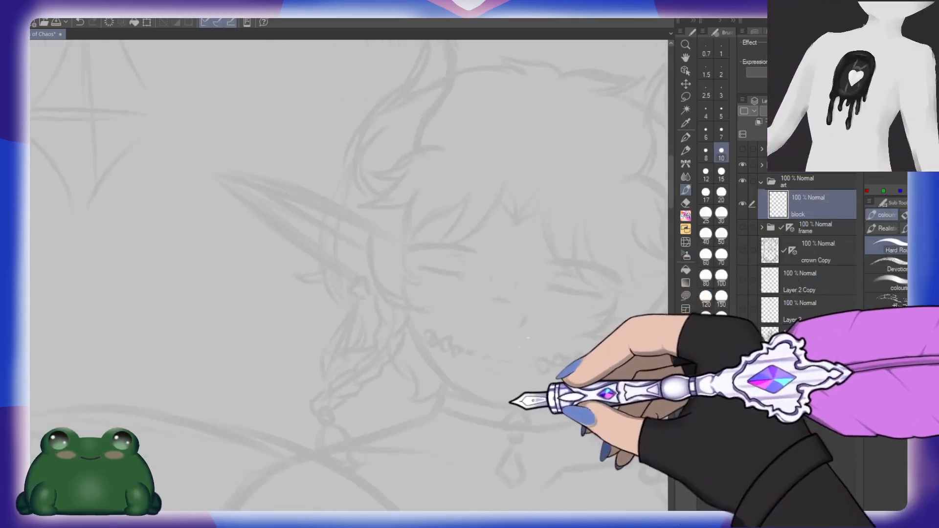
{"action": "mouse_move", "coordinate": [584, 411]}
{"action": "left_mouse_down"}
{"action": "mouse_move", "coordinate": [557, 329]}
{"action": "mouse_move", "coordinate": [448, 363]}
{"action": "left_mouse_up"}
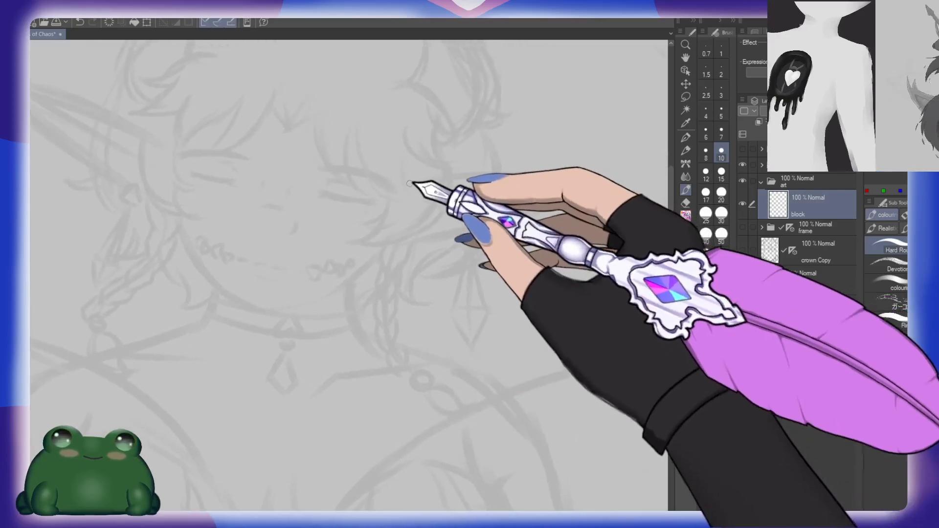
{"action": "left_click_drag", "start_coordinate": [411, 182], "coordinate": [612, 174]}
{"action": "key", "text": "ctrl+z"}
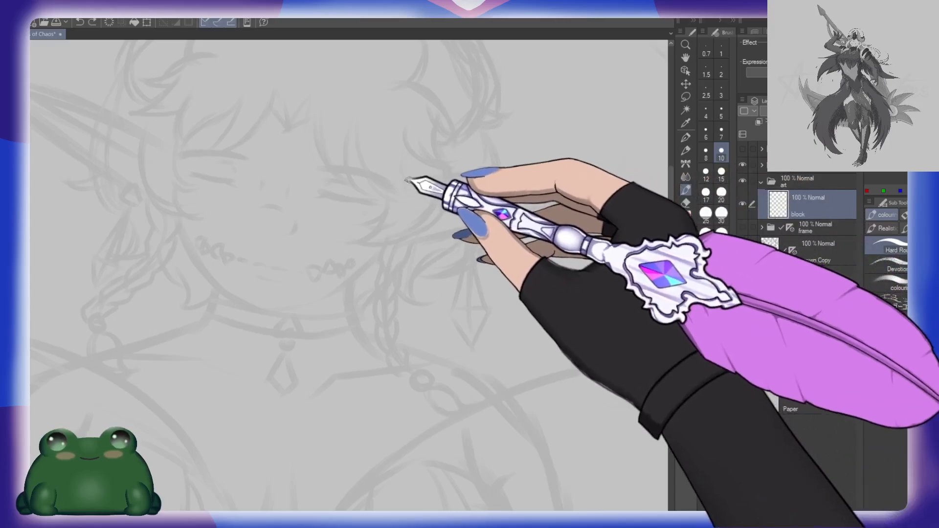
{"action": "left_click_drag", "start_coordinate": [407, 180], "coordinate": [622, 185]}
{"action": "key", "text": "ctrl+z"}
{"action": "mouse_move", "coordinate": [499, 179]}
{"action": "left_mouse_down"}
{"action": "mouse_move", "coordinate": [483, 220]}
{"action": "mouse_move", "coordinate": [364, 252]}
{"action": "left_mouse_up"}
Step: Fill both pointed ears as solid dark grey shapes on the block layer with a Direct draw tool, following the sketch
{"action": "key", "text": "u"}
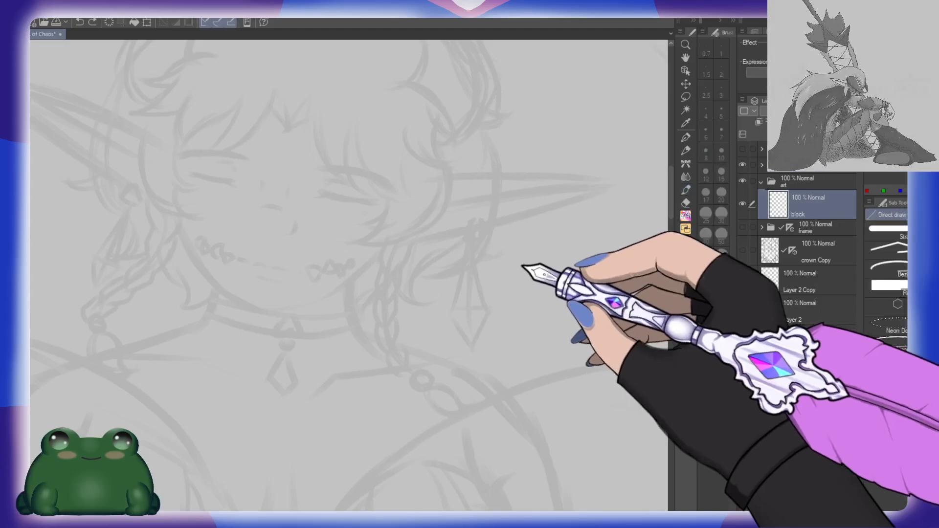
{"action": "mouse_move", "coordinate": [411, 174]}
{"action": "left_mouse_down"}
{"action": "mouse_move", "coordinate": [621, 181]}
{"action": "mouse_move", "coordinate": [338, 260]}
{"action": "mouse_move", "coordinate": [354, 234]}
{"action": "mouse_move", "coordinate": [537, 297]}
{"action": "left_mouse_up"}
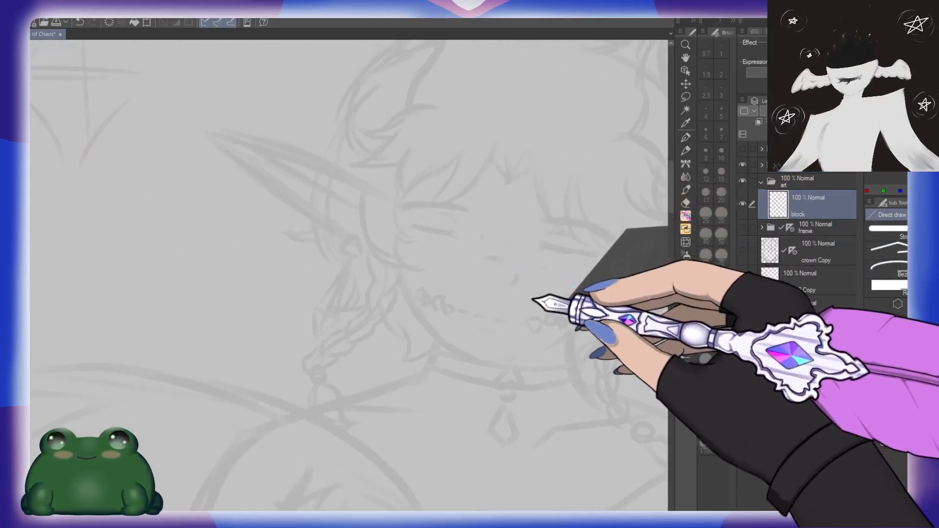
{"action": "key", "text": "h"}
{"action": "left_click_drag", "start_coordinate": [341, 215], "coordinate": [370, 212]}
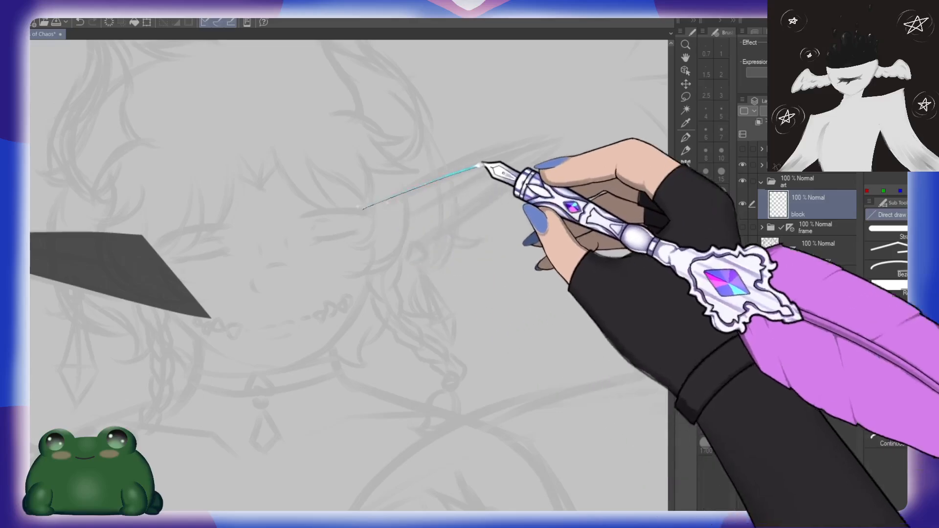
{"action": "mouse_move", "coordinate": [480, 165]}
{"action": "left_mouse_down"}
{"action": "mouse_move", "coordinate": [486, 212]}
{"action": "mouse_move", "coordinate": [334, 310]}
{"action": "left_mouse_up"}
{"action": "key", "text": "ctrl+z"}
{"action": "mouse_move", "coordinate": [364, 207]}
{"action": "left_mouse_down"}
{"action": "mouse_move", "coordinate": [564, 135]}
{"action": "mouse_move", "coordinate": [342, 300]}
{"action": "left_mouse_up"}
{"action": "key", "text": "ctrl+z"}
{"action": "mouse_move", "coordinate": [349, 215]}
{"action": "left_mouse_down"}
{"action": "mouse_move", "coordinate": [565, 136]}
{"action": "mouse_move", "coordinate": [337, 306]}
{"action": "left_mouse_up"}
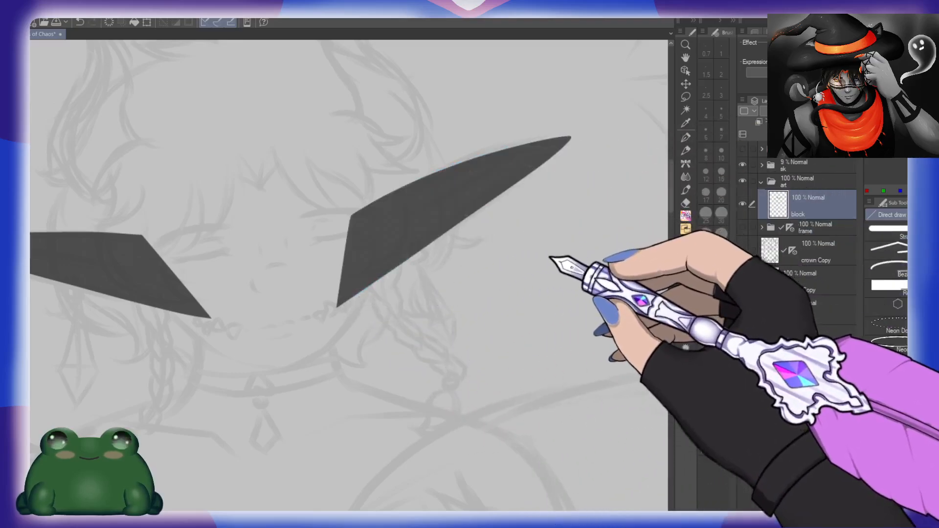
Step: Fill the hair tufts on top of the head and the rounded crown of hair between the horns in dark grey
{"action": "key", "text": "h"}
{"action": "left_click_drag", "start_coordinate": [473, 232], "coordinate": [440, 335]}
{"action": "mouse_move", "coordinate": [533, 244]}
{"action": "left_mouse_down"}
{"action": "mouse_move", "coordinate": [533, 271]}
{"action": "mouse_move", "coordinate": [547, 289]}
{"action": "left_mouse_up"}
{"action": "mouse_move", "coordinate": [431, 191]}
{"action": "left_mouse_down"}
{"action": "mouse_move", "coordinate": [485, 181]}
{"action": "mouse_move", "coordinate": [511, 204]}
{"action": "left_mouse_up"}
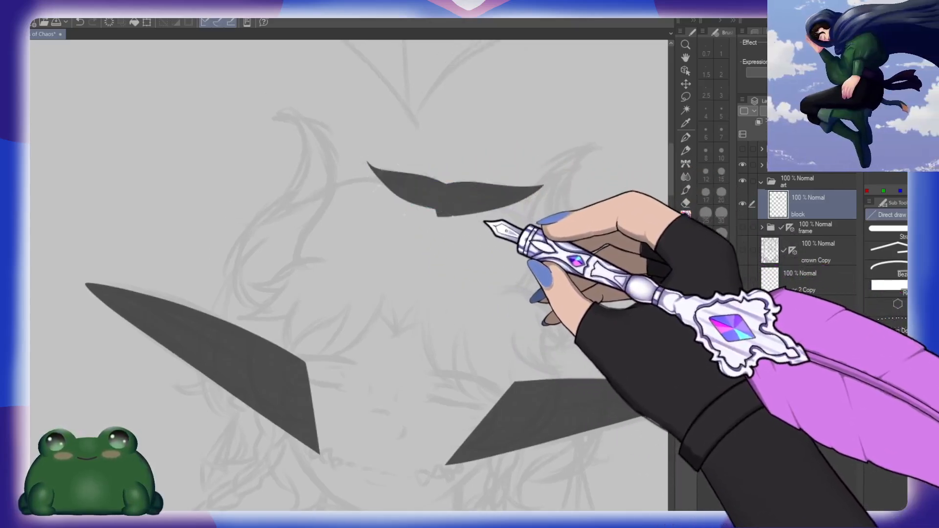
{"action": "mouse_move", "coordinate": [422, 184]}
{"action": "left_mouse_down"}
{"action": "mouse_move", "coordinate": [252, 254]}
{"action": "mouse_move", "coordinate": [178, 313]}
{"action": "mouse_move", "coordinate": [383, 253]}
{"action": "left_mouse_up"}
{"action": "key", "text": "ctrl+z"}
{"action": "mouse_move", "coordinate": [375, 178]}
{"action": "left_mouse_down"}
{"action": "mouse_move", "coordinate": [210, 251]}
{"action": "mouse_move", "coordinate": [403, 199]}
{"action": "left_mouse_up"}
{"action": "mouse_move", "coordinate": [286, 238]}
{"action": "left_mouse_down"}
{"action": "mouse_move", "coordinate": [213, 307]}
{"action": "mouse_move", "coordinate": [476, 250]}
{"action": "mouse_move", "coordinate": [419, 219]}
{"action": "left_mouse_up"}
{"action": "left_click_drag", "start_coordinate": [532, 312], "coordinate": [506, 230]}
{"action": "mouse_move", "coordinate": [432, 117]}
{"action": "left_mouse_down"}
{"action": "mouse_move", "coordinate": [379, 112]}
{"action": "mouse_move", "coordinate": [498, 184]}
{"action": "left_mouse_up"}
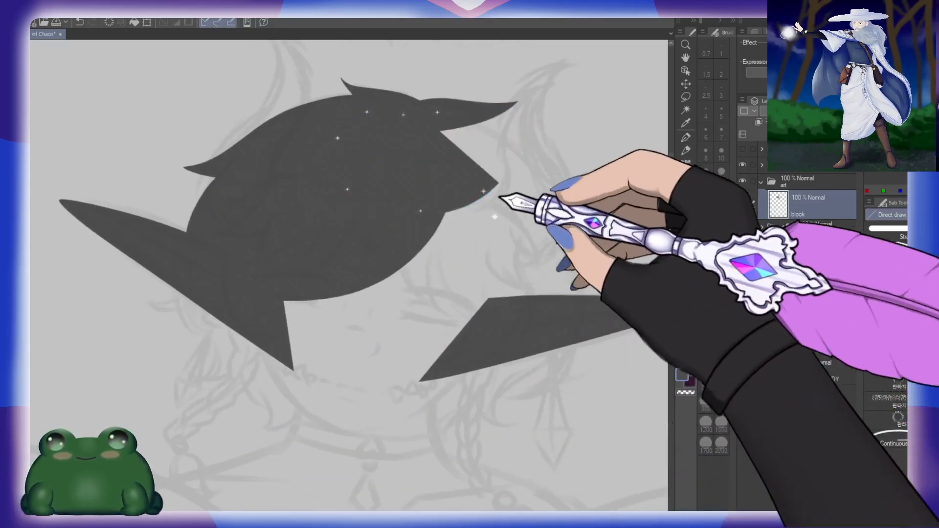
Step: Fill the rest of the face and side hair so the head becomes one solid silhouette down to the chin
{"action": "left_click_drag", "start_coordinate": [483, 347], "coordinate": [499, 242]}
{"action": "mouse_move", "coordinate": [268, 215]}
{"action": "left_mouse_down"}
{"action": "mouse_move", "coordinate": [444, 302]}
{"action": "mouse_move", "coordinate": [342, 121]}
{"action": "left_mouse_up"}
{"action": "left_click_drag", "start_coordinate": [551, 196], "coordinate": [448, 299]}
{"action": "left_click_drag", "start_coordinate": [307, 390], "coordinate": [530, 248]}
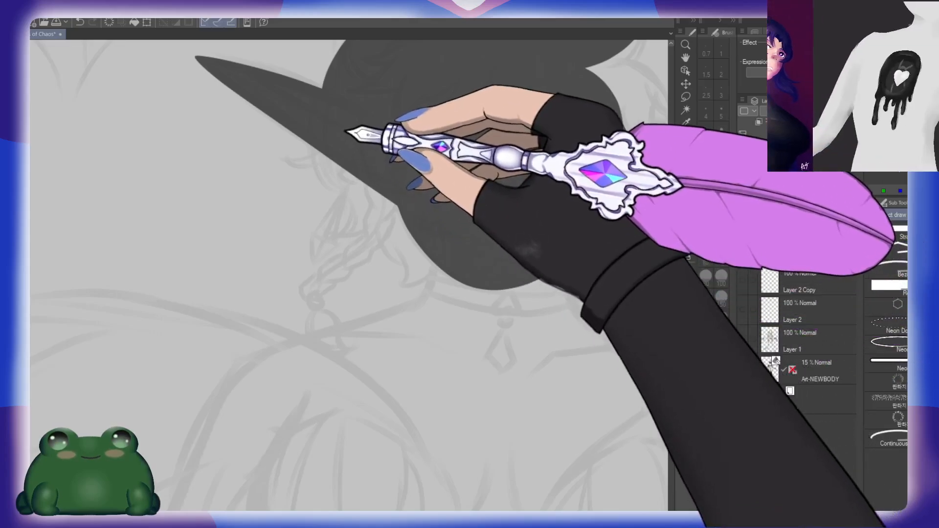
Step: Add a pointed hair tuft beneath the ear and a thin curved strand falling from it beside the cheek
{"action": "mouse_move", "coordinate": [345, 133]}
{"action": "left_mouse_down"}
{"action": "mouse_move", "coordinate": [305, 151]}
{"action": "mouse_move", "coordinate": [378, 153]}
{"action": "mouse_move", "coordinate": [360, 144]}
{"action": "left_mouse_up"}
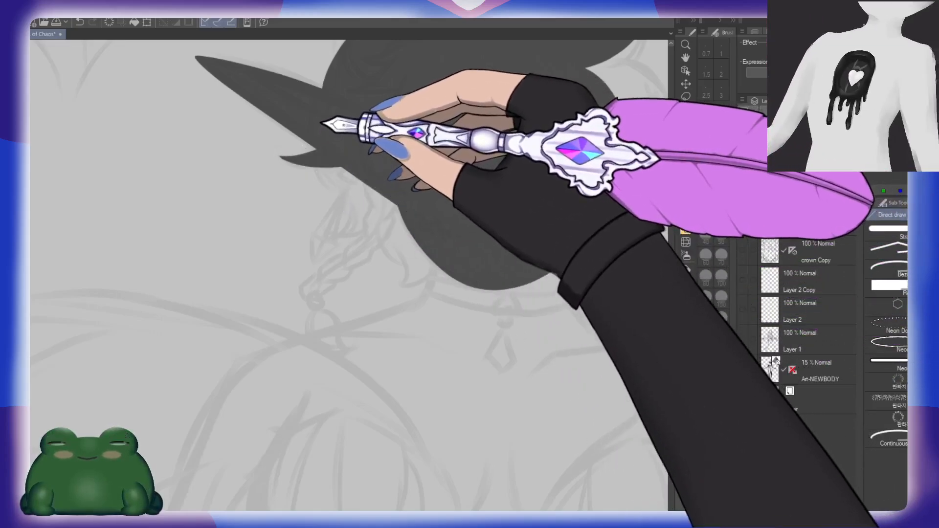
{"action": "mouse_move", "coordinate": [315, 122]}
{"action": "left_mouse_down"}
{"action": "mouse_move", "coordinate": [388, 233]}
{"action": "mouse_move", "coordinate": [412, 235]}
{"action": "mouse_move", "coordinate": [388, 224]}
{"action": "mouse_move", "coordinate": [341, 128]}
{"action": "left_mouse_up"}
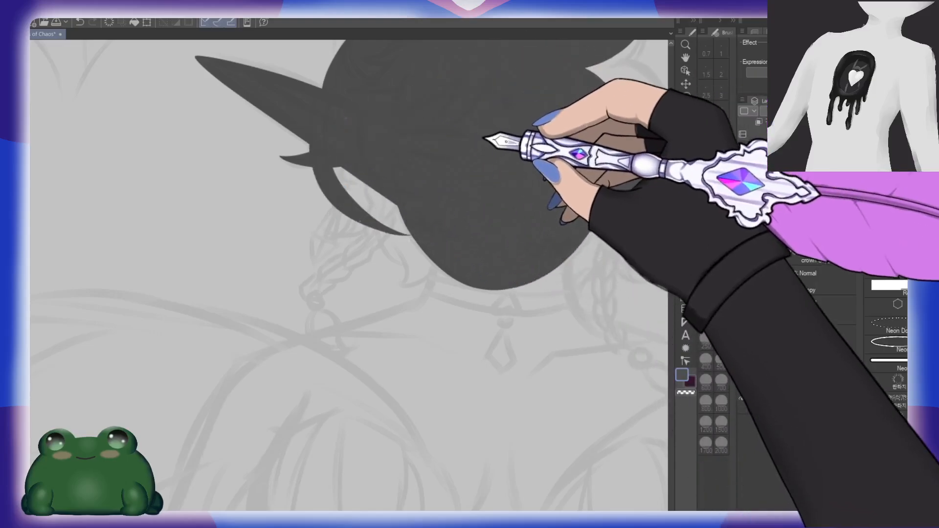
{"action": "key", "text": "ctrl+z"}
{"action": "mouse_move", "coordinate": [360, 232]}
{"action": "left_mouse_down"}
{"action": "mouse_move", "coordinate": [348, 186]}
{"action": "mouse_move", "coordinate": [368, 136]}
{"action": "left_mouse_up"}
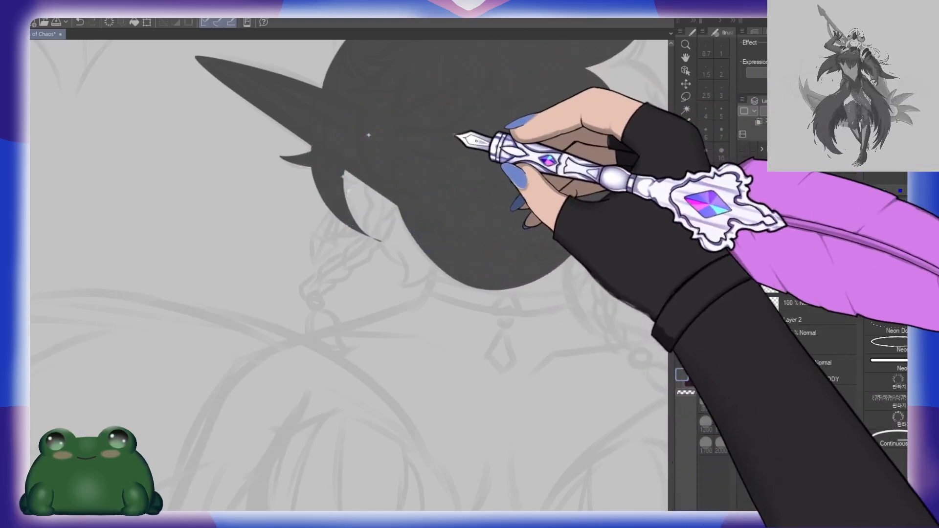
{"action": "key", "text": "ctrl+z"}
{"action": "key", "text": "ctrl+z"}
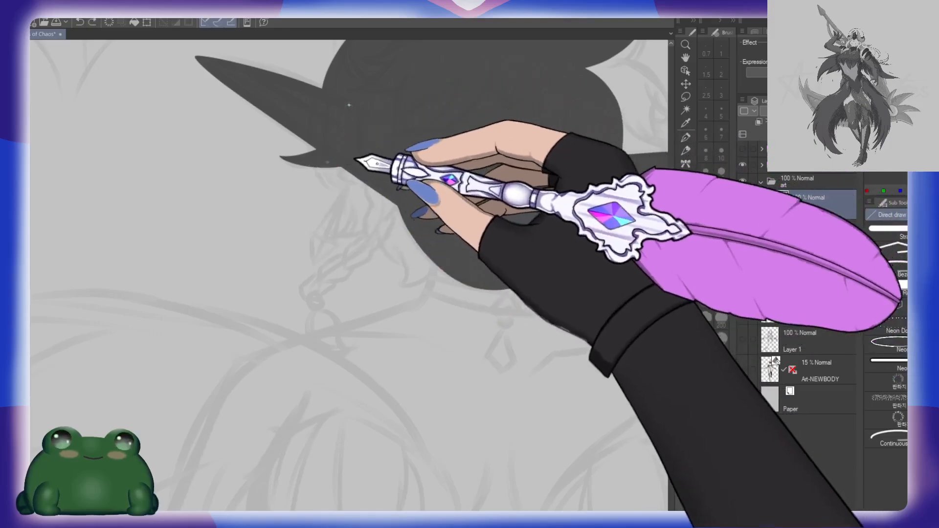
{"action": "left_click_drag", "start_coordinate": [374, 239], "coordinate": [375, 240]}
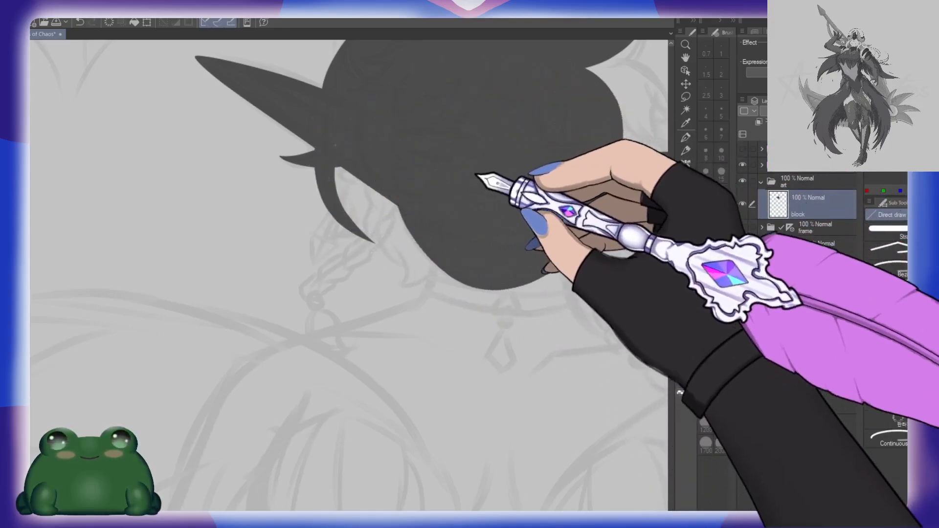
{"action": "mouse_move", "coordinate": [350, 138]}
{"action": "left_mouse_down"}
{"action": "mouse_move", "coordinate": [336, 293]}
{"action": "mouse_move", "coordinate": [398, 287]}
{"action": "mouse_move", "coordinate": [472, 186]}
{"action": "left_mouse_up"}
{"action": "key", "text": "ctrl+z"}
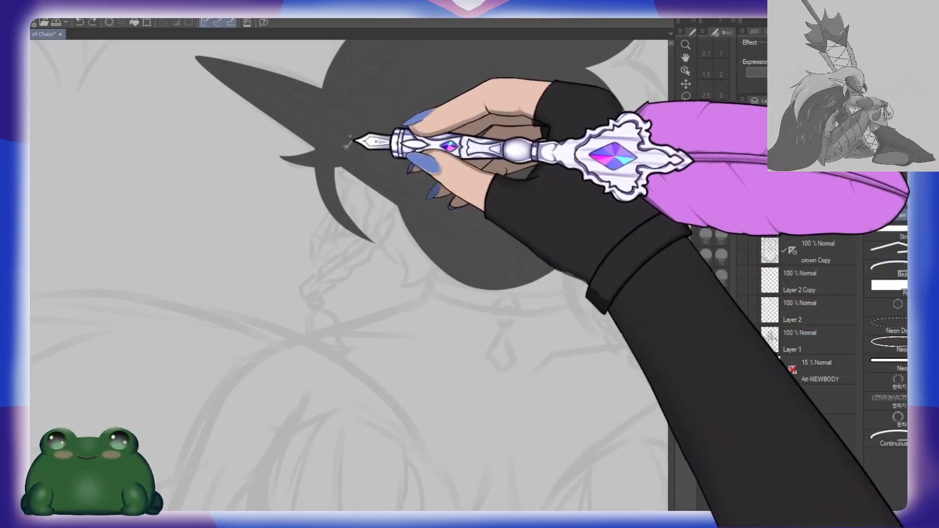
{"action": "mouse_move", "coordinate": [347, 147]}
{"action": "left_mouse_down"}
{"action": "mouse_move", "coordinate": [363, 290]}
{"action": "mouse_move", "coordinate": [390, 284]}
{"action": "mouse_move", "coordinate": [450, 167]}
{"action": "left_mouse_up"}
{"action": "key", "text": "ctrl+z"}
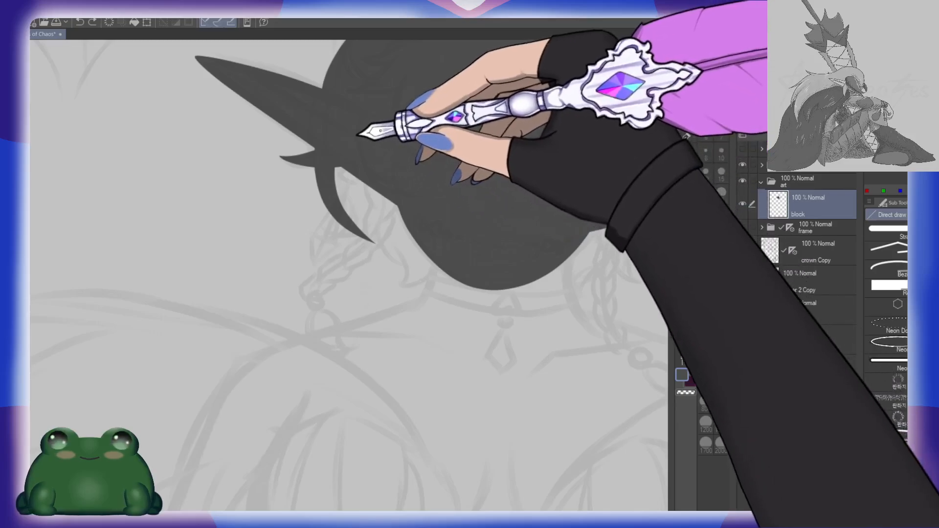
{"action": "mouse_move", "coordinate": [360, 133]}
{"action": "left_mouse_down"}
{"action": "mouse_move", "coordinate": [338, 191]}
{"action": "mouse_move", "coordinate": [359, 268]}
{"action": "mouse_move", "coordinate": [353, 279]}
{"action": "mouse_move", "coordinate": [458, 166]}
{"action": "left_mouse_up"}
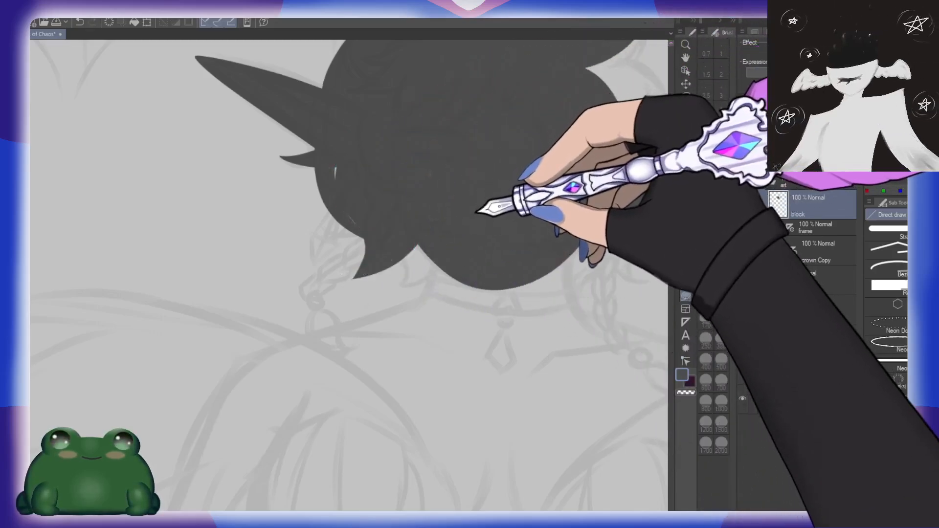
{"action": "key", "text": "ctrl+z"}
Step: Fill two pointed hair locks beside the jaw, leaving a gap behind the thin strand, and block in the neck
{"action": "mouse_move", "coordinate": [368, 135]}
{"action": "left_mouse_down"}
{"action": "mouse_move", "coordinate": [345, 176]}
{"action": "mouse_move", "coordinate": [346, 272]}
{"action": "mouse_move", "coordinate": [435, 168]}
{"action": "left_mouse_up"}
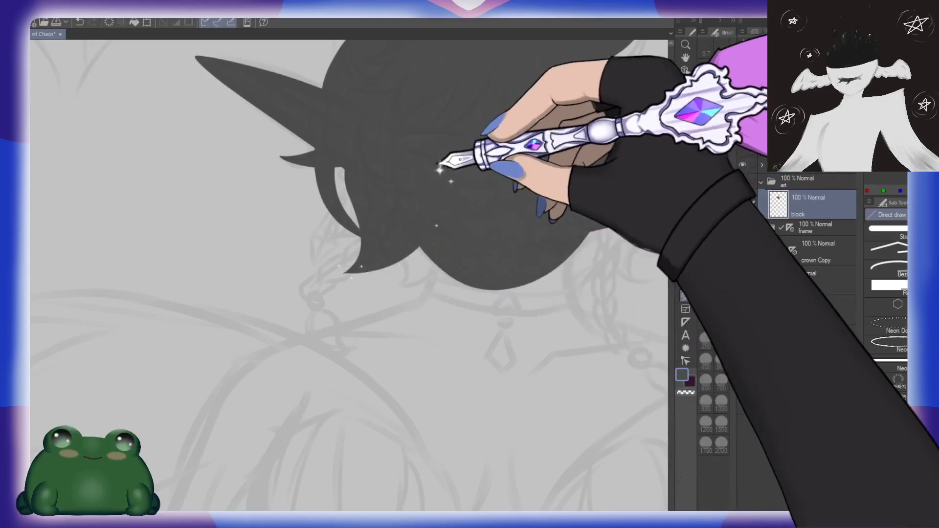
{"action": "left_click_drag", "start_coordinate": [400, 283], "coordinate": [489, 191]}
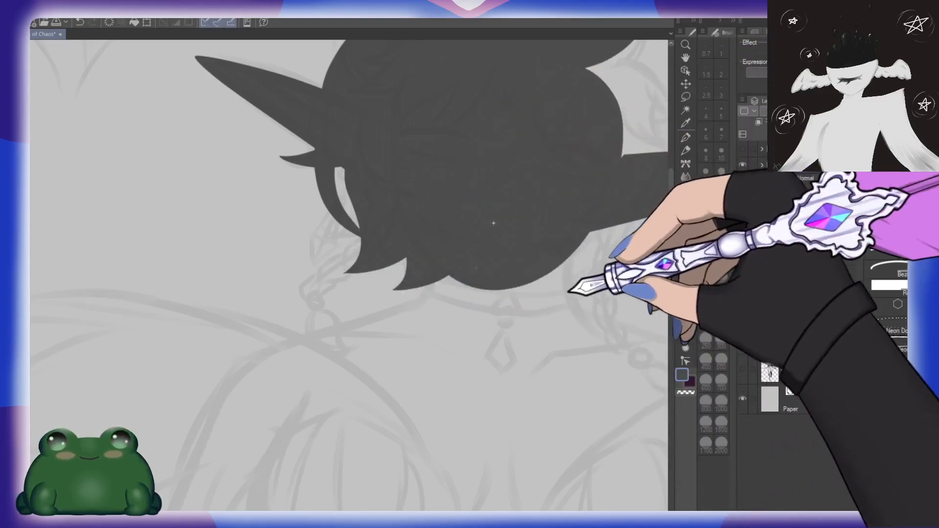
{"action": "mouse_move", "coordinate": [574, 311]}
{"action": "left_mouse_down"}
{"action": "mouse_move", "coordinate": [407, 278]}
{"action": "mouse_move", "coordinate": [483, 218]}
{"action": "mouse_move", "coordinate": [553, 202]}
{"action": "left_mouse_up"}
{"action": "mouse_move", "coordinate": [423, 191]}
{"action": "left_mouse_down"}
{"action": "mouse_move", "coordinate": [440, 211]}
{"action": "mouse_move", "coordinate": [553, 235]}
{"action": "mouse_move", "coordinate": [552, 113]}
{"action": "left_mouse_up"}
{"action": "left_click_drag", "start_coordinate": [457, 222], "coordinate": [520, 205]}
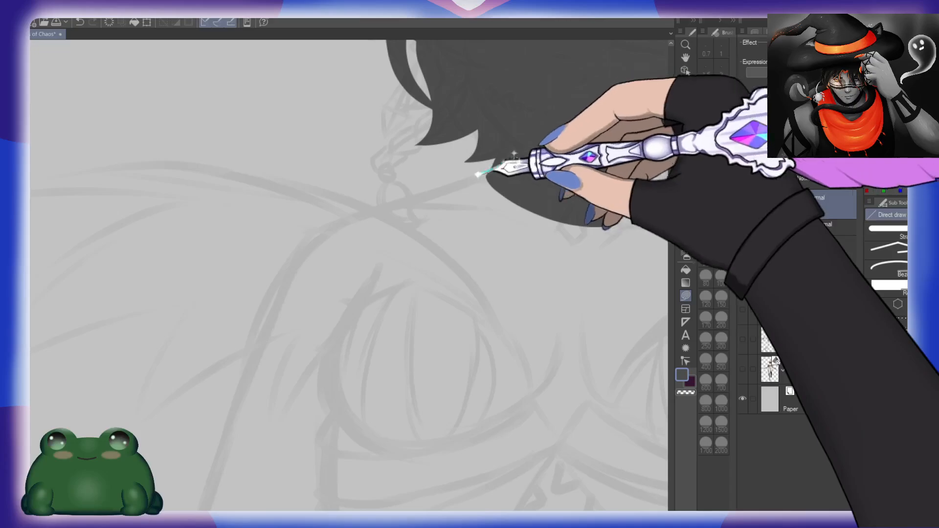
Step: Fill the near shoulder and chest as a rounded shape joined to the neck, redoing the first attempt
{"action": "mouse_move", "coordinate": [479, 174]}
{"action": "left_mouse_down"}
{"action": "mouse_move", "coordinate": [278, 273]}
{"action": "mouse_move", "coordinate": [226, 441]}
{"action": "mouse_move", "coordinate": [570, 278]}
{"action": "left_mouse_up"}
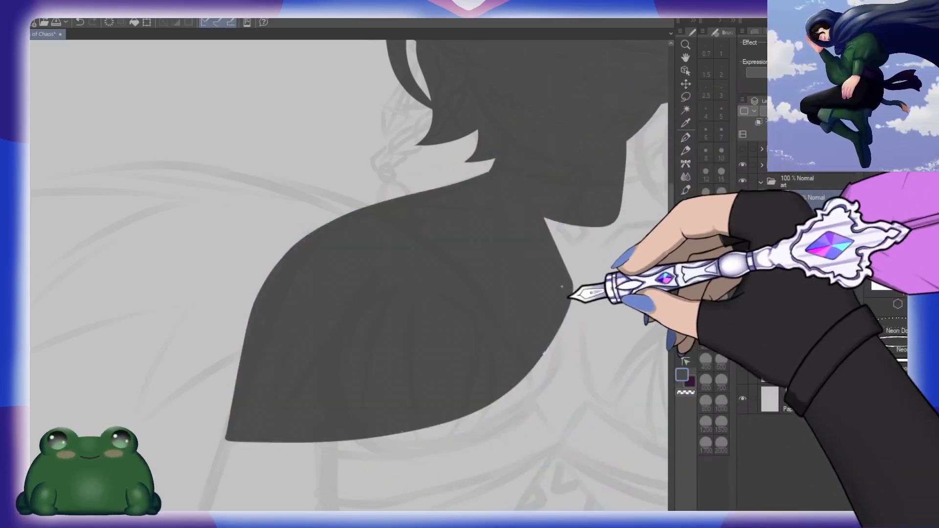
{"action": "key", "text": "ctrl+z"}
{"action": "mouse_move", "coordinate": [503, 169]}
{"action": "left_mouse_down"}
{"action": "mouse_move", "coordinate": [252, 339]}
{"action": "mouse_move", "coordinate": [497, 430]}
{"action": "mouse_move", "coordinate": [584, 302]}
{"action": "left_mouse_up"}
{"action": "left_click_drag", "start_coordinate": [484, 310], "coordinate": [303, 365]}
{"action": "mouse_move", "coordinate": [346, 401]}
{"action": "left_mouse_down"}
{"action": "mouse_move", "coordinate": [456, 171]}
{"action": "mouse_move", "coordinate": [520, 188]}
{"action": "mouse_move", "coordinate": [555, 245]}
{"action": "left_mouse_up"}
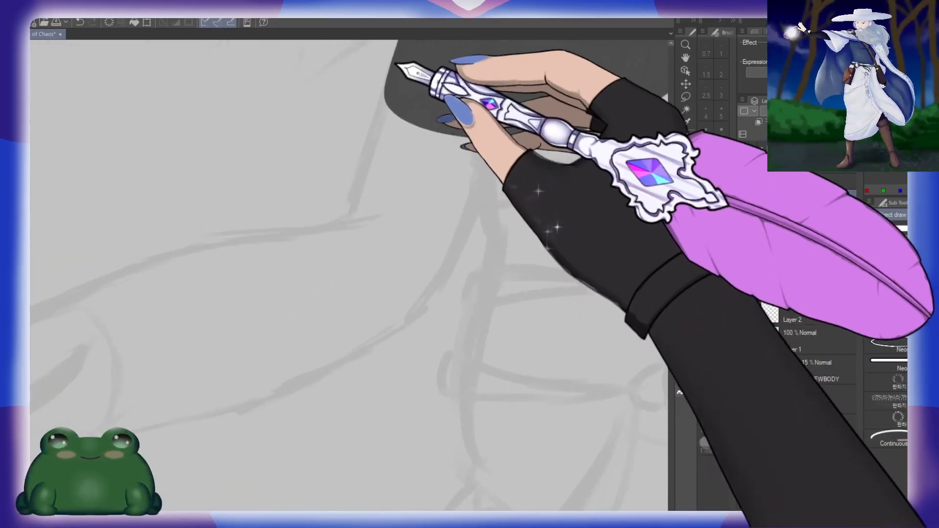
Step: Fill the upper arm down to the elbow and the torso from the chest to the hips
{"action": "left_click_drag", "start_coordinate": [396, 54], "coordinate": [335, 238]}
{"action": "left_click_drag", "start_coordinate": [439, 230], "coordinate": [489, 141]}
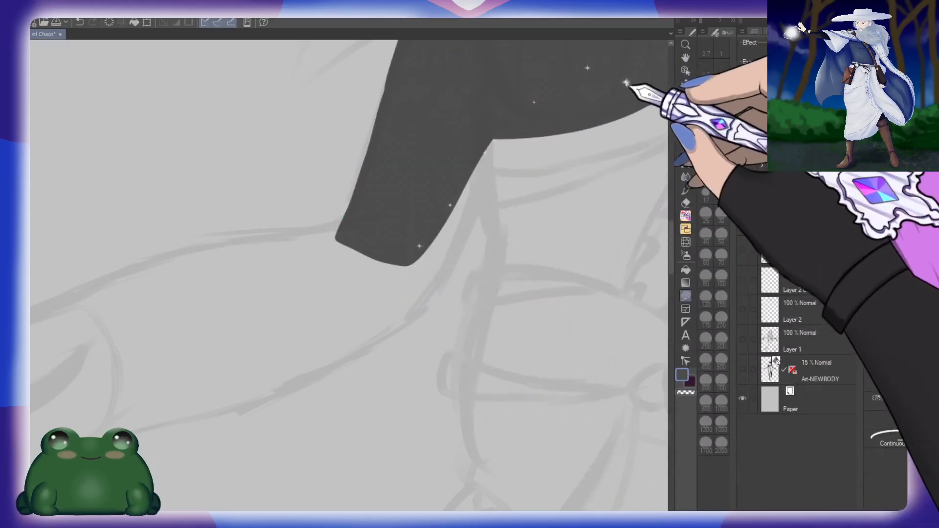
{"action": "left_click_drag", "start_coordinate": [570, 193], "coordinate": [430, 171]}
{"action": "mouse_move", "coordinate": [329, 107]}
{"action": "left_mouse_down"}
{"action": "mouse_move", "coordinate": [342, 284]}
{"action": "mouse_move", "coordinate": [440, 478]}
{"action": "mouse_move", "coordinate": [568, 59]}
{"action": "mouse_move", "coordinate": [580, 72]}
{"action": "left_mouse_up"}
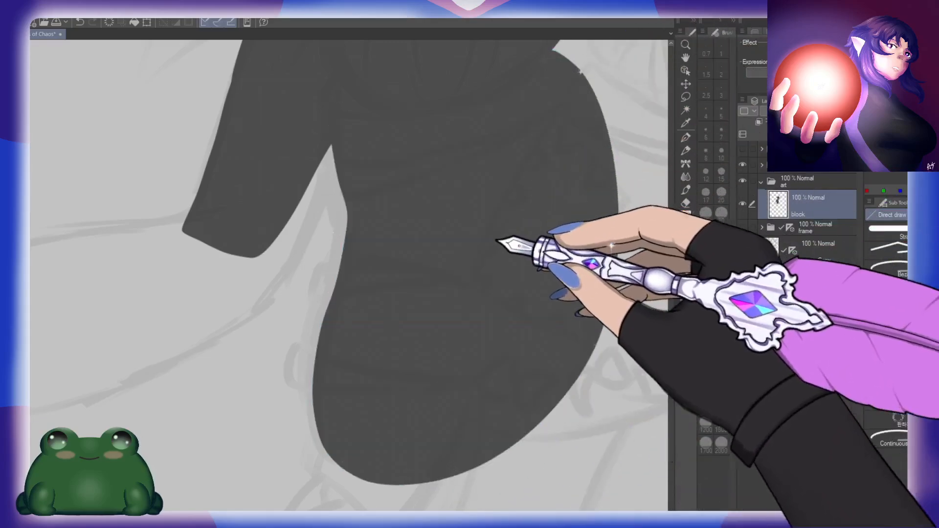
Step: Fill the other side of the neck and the slope leading into the far shoulder
{"action": "mouse_move", "coordinate": [361, 258]}
{"action": "left_mouse_down"}
{"action": "mouse_move", "coordinate": [476, 299]}
{"action": "mouse_move", "coordinate": [511, 400]}
{"action": "left_mouse_up"}
{"action": "left_click_drag", "start_coordinate": [604, 261], "coordinate": [346, 317]}
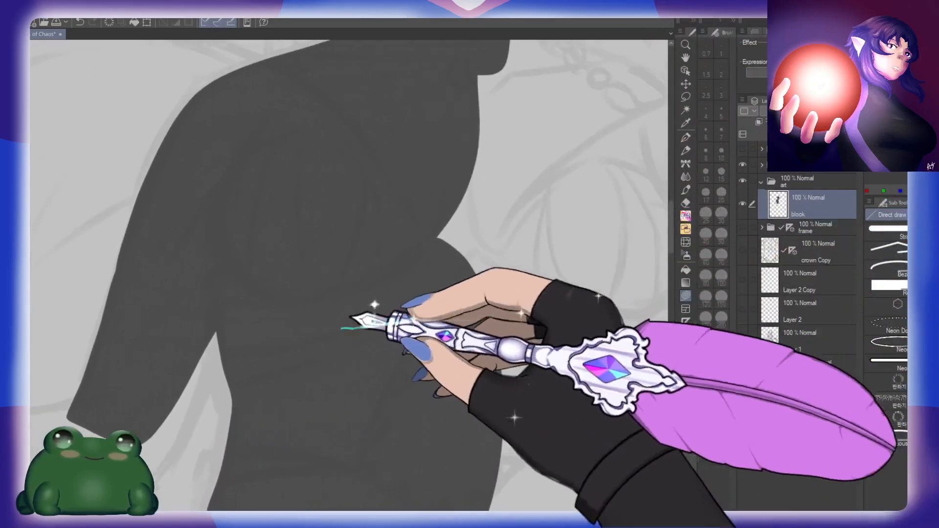
{"action": "left_click_drag", "start_coordinate": [600, 321], "coordinate": [418, 356]}
{"action": "left_click_drag", "start_coordinate": [447, 292], "coordinate": [433, 365]}
{"action": "left_click_drag", "start_coordinate": [431, 312], "coordinate": [429, 375]}
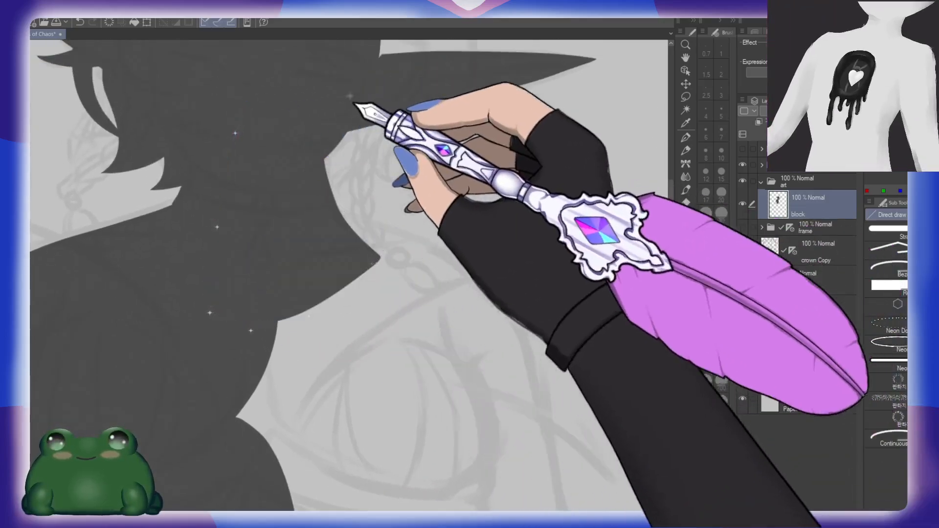
Step: Fill the far shoulder, chest and upper arm so they join the torso silhouette
{"action": "left_click_drag", "start_coordinate": [504, 293], "coordinate": [437, 195]}
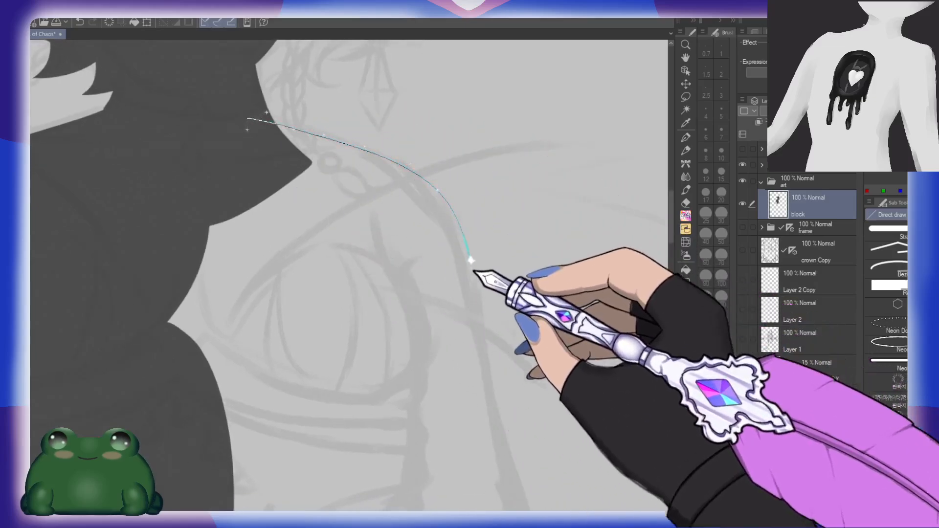
{"action": "mouse_move", "coordinate": [506, 494]}
{"action": "left_mouse_down"}
{"action": "mouse_move", "coordinate": [109, 390]}
{"action": "mouse_move", "coordinate": [91, 339]}
{"action": "left_mouse_up"}
{"action": "left_click_drag", "start_coordinate": [556, 413], "coordinate": [469, 164]}
{"action": "left_click_drag", "start_coordinate": [495, 211], "coordinate": [428, 165]}
{"action": "mouse_move", "coordinate": [319, 77]}
{"action": "left_mouse_down"}
{"action": "mouse_move", "coordinate": [370, 197]}
{"action": "mouse_move", "coordinate": [278, 327]}
{"action": "mouse_move", "coordinate": [122, 112]}
{"action": "left_mouse_up"}
{"action": "key", "text": "ctrl+z"}
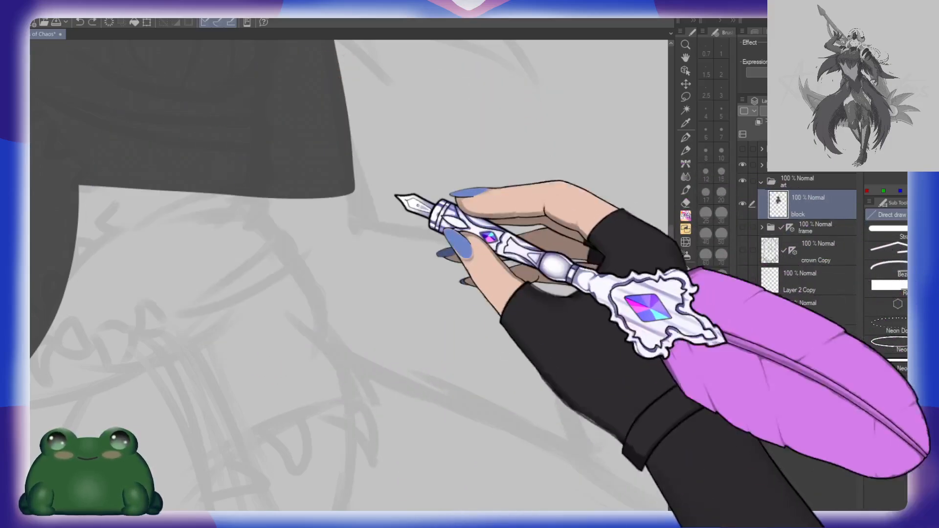
{"action": "mouse_move", "coordinate": [332, 75]}
{"action": "left_mouse_down"}
{"action": "mouse_move", "coordinate": [367, 203]}
{"action": "mouse_move", "coordinate": [283, 325]}
{"action": "mouse_move", "coordinate": [73, 276]}
{"action": "left_mouse_up"}
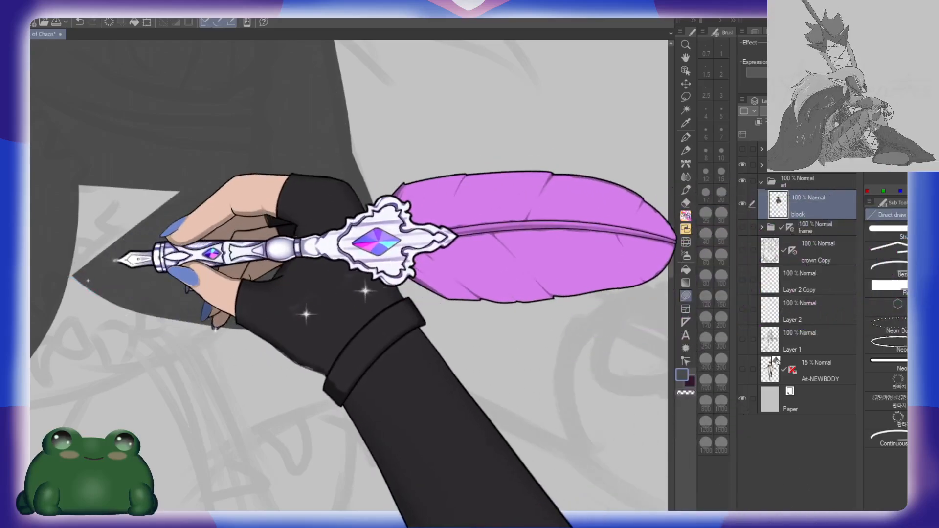
{"action": "key", "text": "ctrl+z"}
{"action": "mouse_move", "coordinate": [339, 80]}
{"action": "left_mouse_down"}
{"action": "mouse_move", "coordinate": [356, 152]}
{"action": "mouse_move", "coordinate": [319, 325]}
{"action": "mouse_move", "coordinate": [217, 338]}
{"action": "left_mouse_up"}
{"action": "key", "text": "ctrl+z"}
Step: Paint the outer edge of the far arm downward toward the elbow with the Hard Round brush at size 50
{"action": "key", "text": "p"}
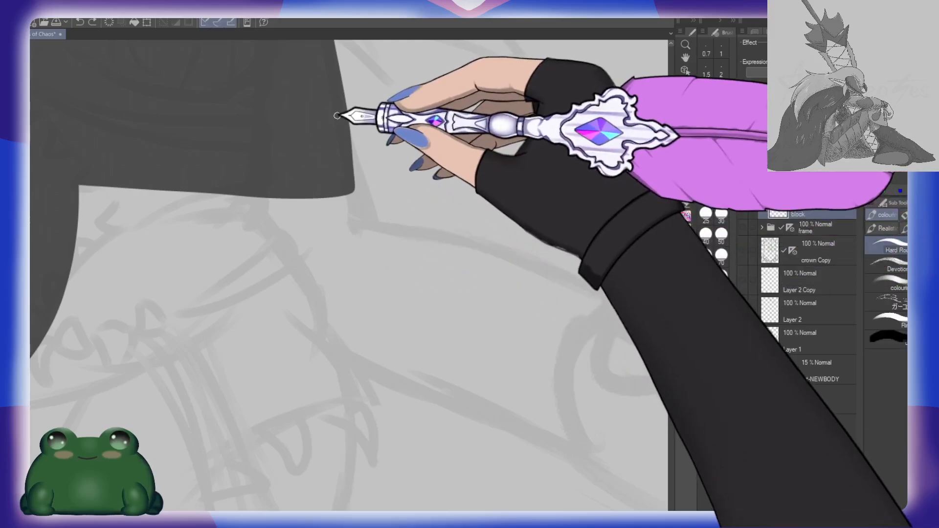
{"action": "left_click", "coordinate": [722, 238]}
{"action": "left_click_drag", "start_coordinate": [310, 75], "coordinate": [381, 266]}
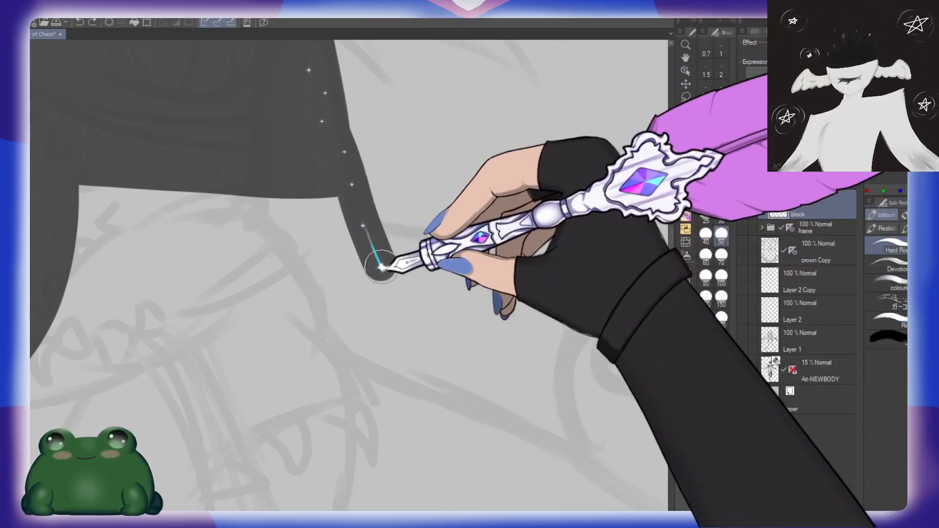
{"action": "left_click_drag", "start_coordinate": [310, 79], "coordinate": [371, 257]}
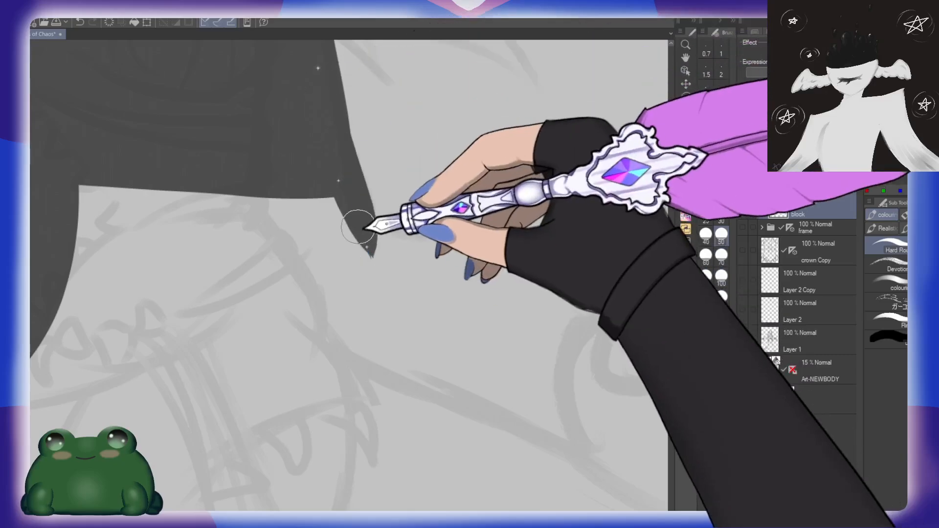
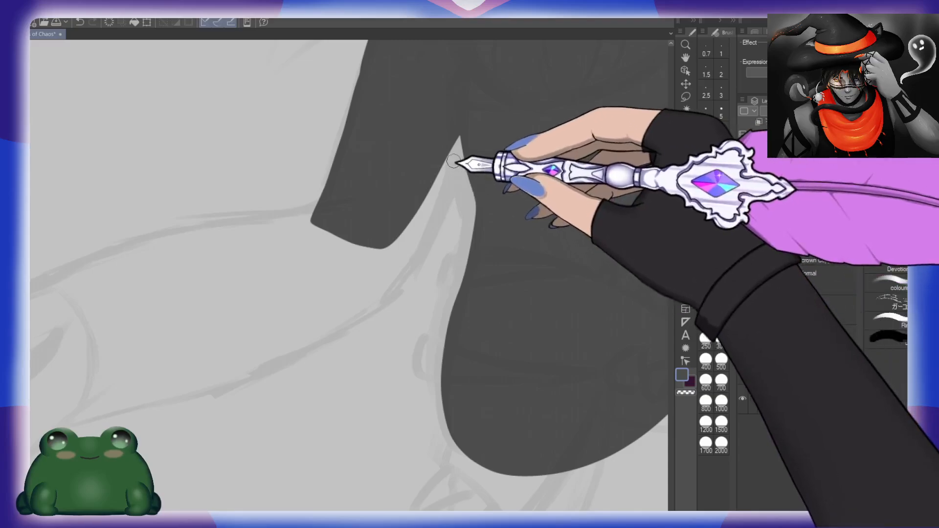
Step: Outline the forearm's upper and lower edges from the elbow toward the wrist at brush size 20
{"action": "mouse_move", "coordinate": [436, 163]}
{"action": "left_mouse_down"}
{"action": "mouse_move", "coordinate": [534, 153]}
{"action": "mouse_move", "coordinate": [590, 124]}
{"action": "left_mouse_up"}
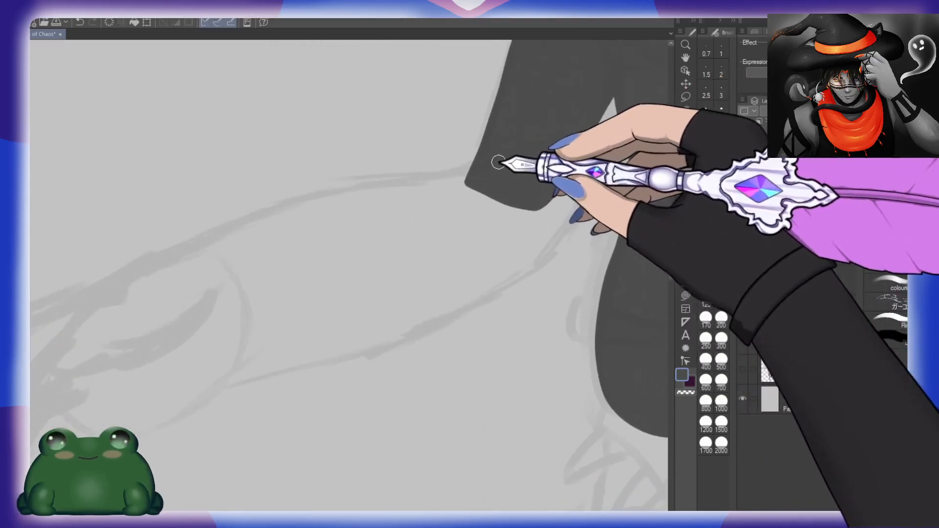
{"action": "mouse_move", "coordinate": [493, 168]}
{"action": "left_mouse_down"}
{"action": "mouse_move", "coordinate": [324, 199]}
{"action": "mouse_move", "coordinate": [138, 293]}
{"action": "left_mouse_up"}
{"action": "left_click_drag", "start_coordinate": [314, 344], "coordinate": [308, 310]}
{"action": "mouse_move", "coordinate": [180, 367]}
{"action": "left_mouse_down"}
{"action": "mouse_move", "coordinate": [456, 286]}
{"action": "mouse_move", "coordinate": [584, 178]}
{"action": "mouse_move", "coordinate": [623, 41]}
{"action": "left_mouse_up"}
{"action": "mouse_move", "coordinate": [611, 83]}
{"action": "left_mouse_down"}
{"action": "mouse_move", "coordinate": [597, 136]}
{"action": "mouse_move", "coordinate": [504, 243]}
{"action": "left_mouse_up"}
{"action": "mouse_move", "coordinate": [195, 357]}
{"action": "left_mouse_down"}
{"action": "mouse_move", "coordinate": [342, 311]}
{"action": "mouse_move", "coordinate": [614, 157]}
{"action": "left_mouse_up"}
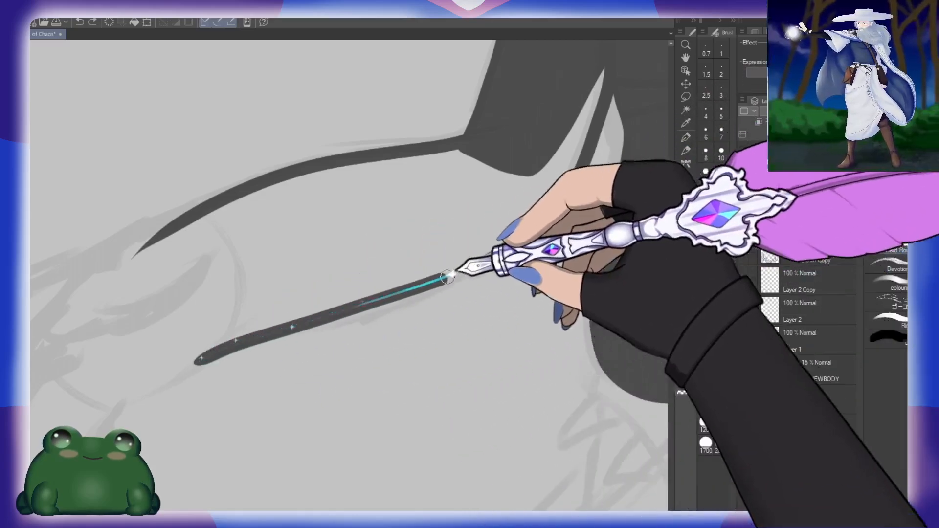
{"action": "mouse_move", "coordinate": [607, 119]}
{"action": "left_mouse_down"}
{"action": "mouse_move", "coordinate": [409, 173]}
{"action": "mouse_move", "coordinate": [438, 161]}
{"action": "left_mouse_up"}
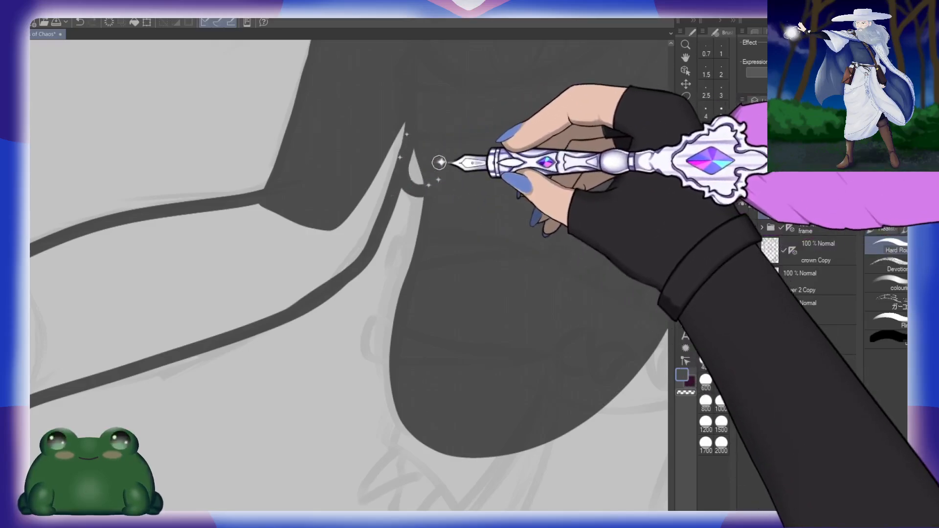
Step: Paint rounded scallops down the torso's side beside the forearm and extend the hip into a pointed tip
{"action": "mouse_move", "coordinate": [418, 194]}
{"action": "left_mouse_down"}
{"action": "mouse_move", "coordinate": [406, 229]}
{"action": "mouse_move", "coordinate": [419, 244]}
{"action": "left_mouse_up"}
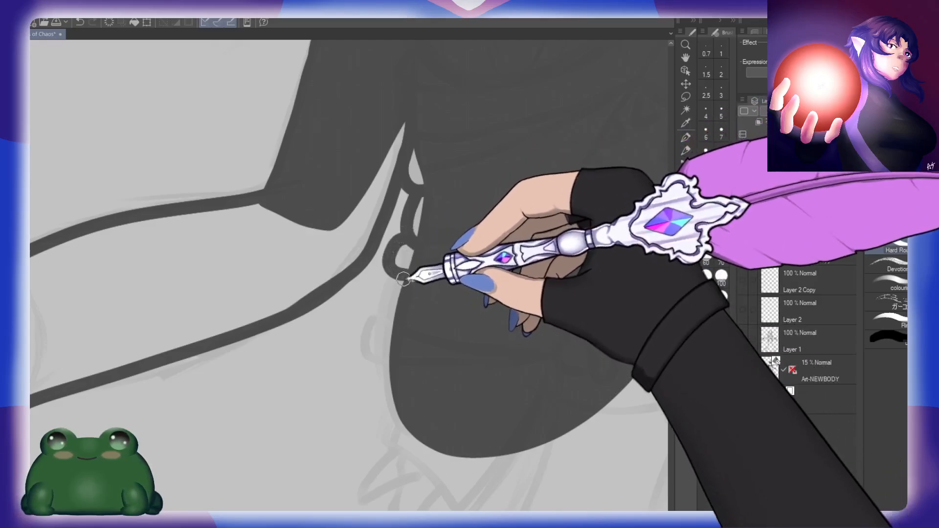
{"action": "left_click_drag", "start_coordinate": [375, 325], "coordinate": [413, 371]}
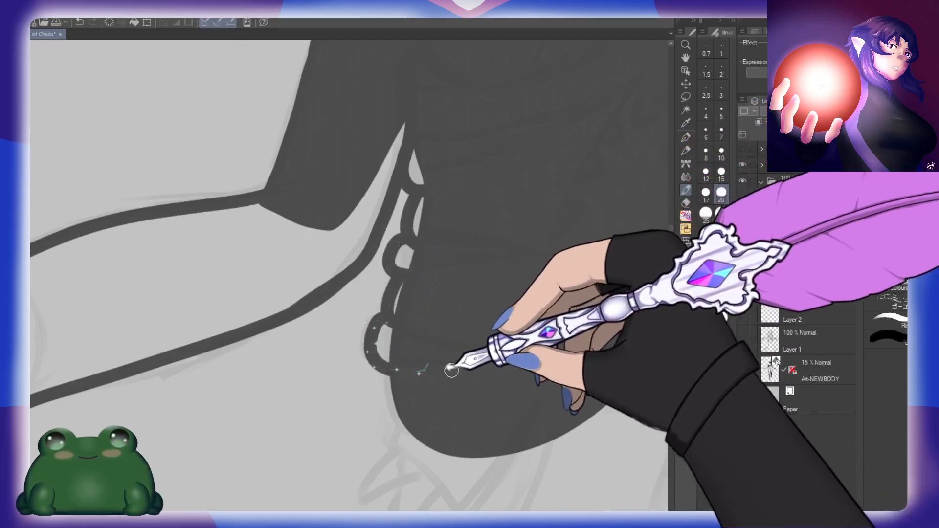
{"action": "left_click_drag", "start_coordinate": [495, 404], "coordinate": [441, 212]}
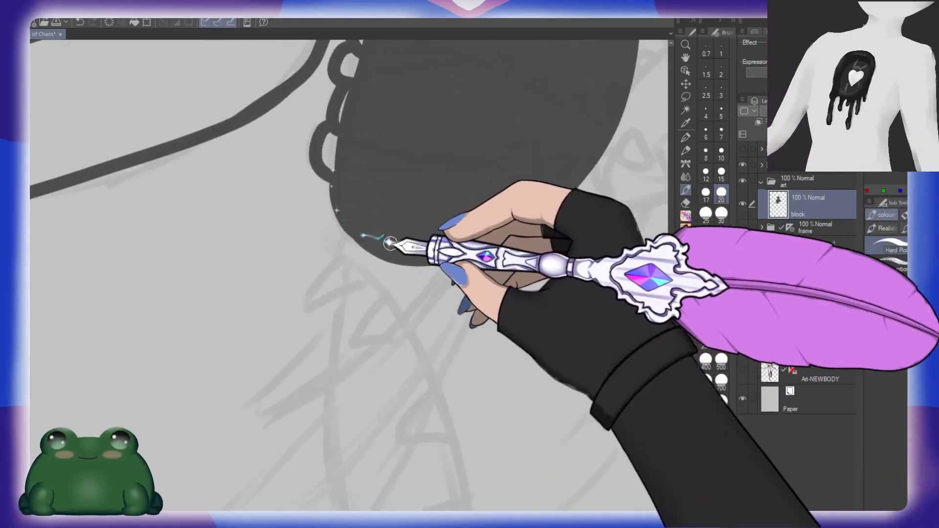
{"action": "left_click_drag", "start_coordinate": [338, 236], "coordinate": [408, 297]}
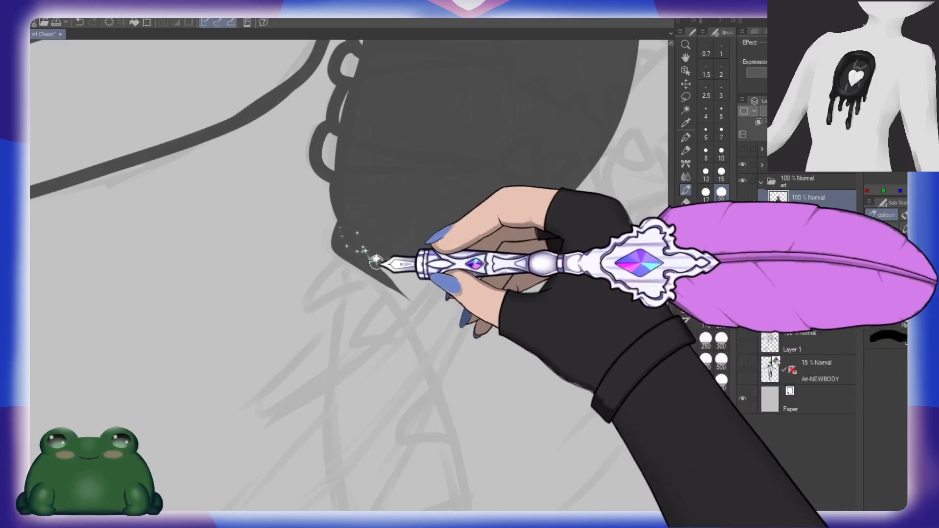
Step: Fill the gaps inside the scallops so they join the torso silhouette
{"action": "left_click_drag", "start_coordinate": [440, 181], "coordinate": [419, 336]}
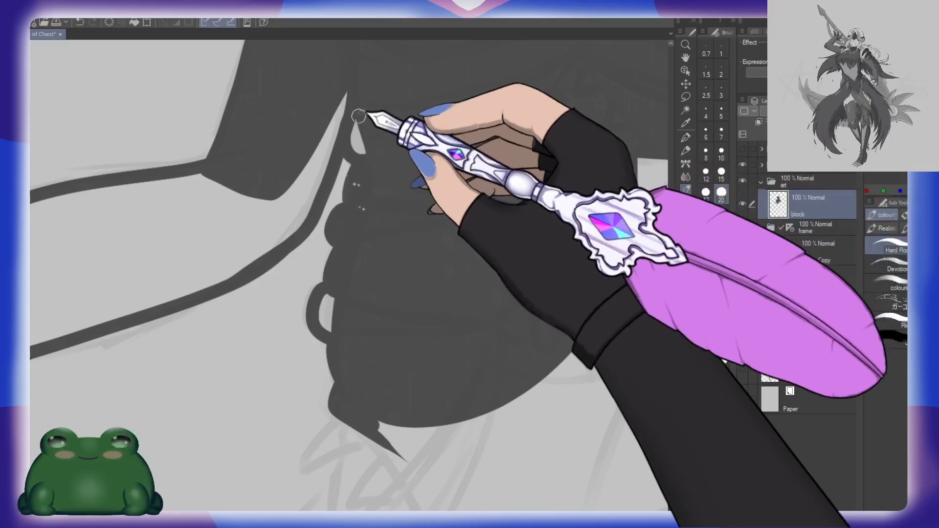
{"action": "left_click_drag", "start_coordinate": [360, 117], "coordinate": [360, 126]}
{"action": "left_click_drag", "start_coordinate": [399, 281], "coordinate": [433, 231]}
{"action": "mouse_move", "coordinate": [368, 252]}
{"action": "left_mouse_down"}
{"action": "mouse_move", "coordinate": [352, 268]}
{"action": "mouse_move", "coordinate": [357, 283]}
{"action": "mouse_move", "coordinate": [381, 266]}
{"action": "left_mouse_up"}
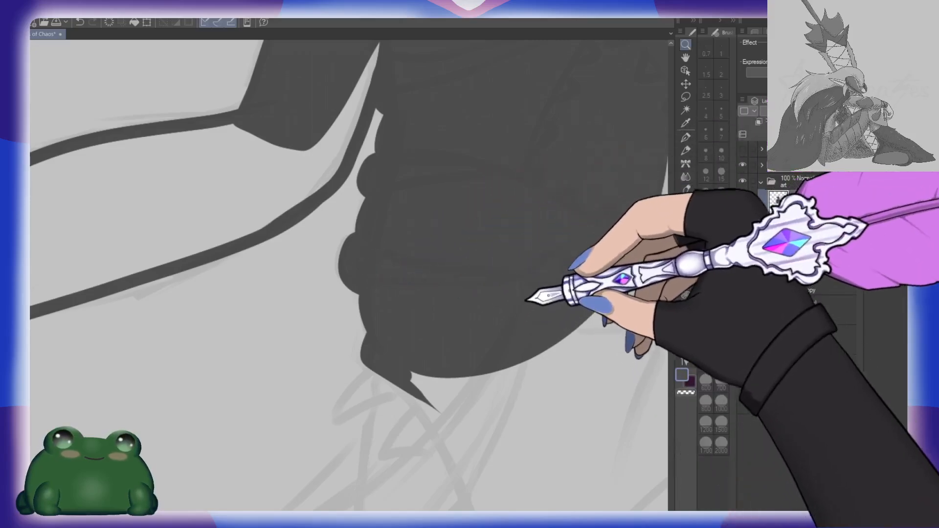
Step: Outline the back of the hand from the wrist over the knuckle and down the outer finger
{"action": "left_click_drag", "start_coordinate": [527, 296], "coordinate": [454, 306]}
{"action": "left_click_drag", "start_coordinate": [581, 312], "coordinate": [461, 333]}
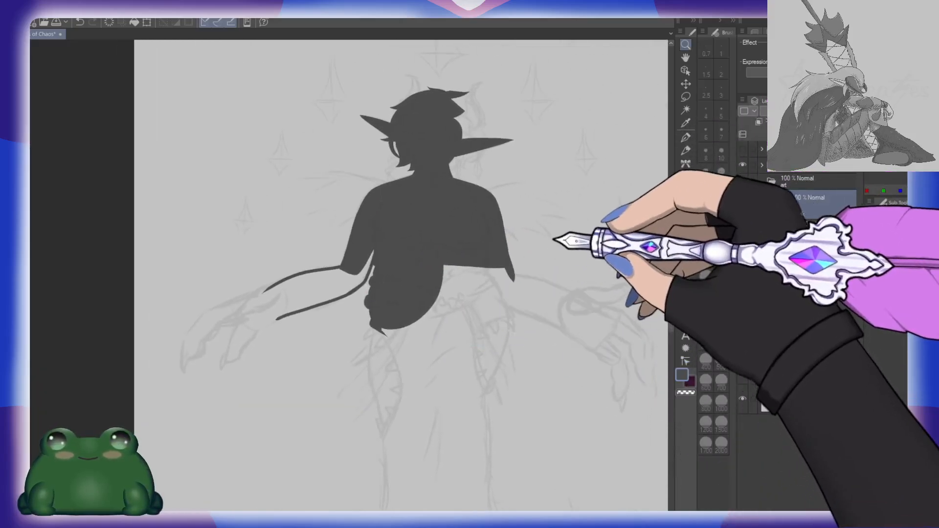
{"action": "left_click_drag", "start_coordinate": [406, 317], "coordinate": [514, 264]}
{"action": "left_click_drag", "start_coordinate": [409, 250], "coordinate": [444, 252]}
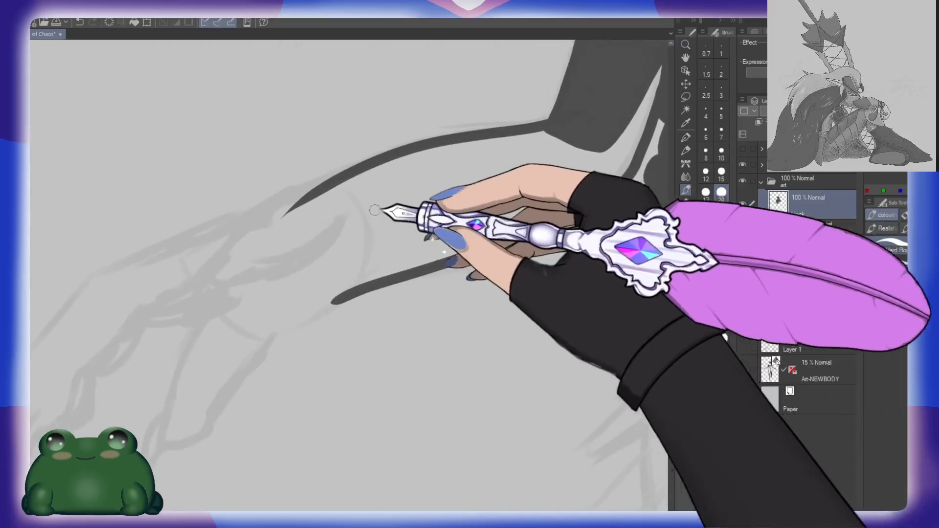
{"action": "left_click_drag", "start_coordinate": [321, 224], "coordinate": [491, 185]}
{"action": "mouse_move", "coordinate": [567, 112]}
{"action": "left_mouse_down"}
{"action": "mouse_move", "coordinate": [277, 231]}
{"action": "mouse_move", "coordinate": [190, 338]}
{"action": "left_mouse_up"}
{"action": "mouse_move", "coordinate": [263, 329]}
{"action": "left_mouse_down"}
{"action": "mouse_move", "coordinate": [273, 278]}
{"action": "mouse_move", "coordinate": [311, 253]}
{"action": "left_mouse_up"}
{"action": "mouse_move", "coordinate": [245, 266]}
{"action": "left_mouse_down"}
{"action": "mouse_move", "coordinate": [226, 338]}
{"action": "mouse_move", "coordinate": [243, 379]}
{"action": "left_mouse_up"}
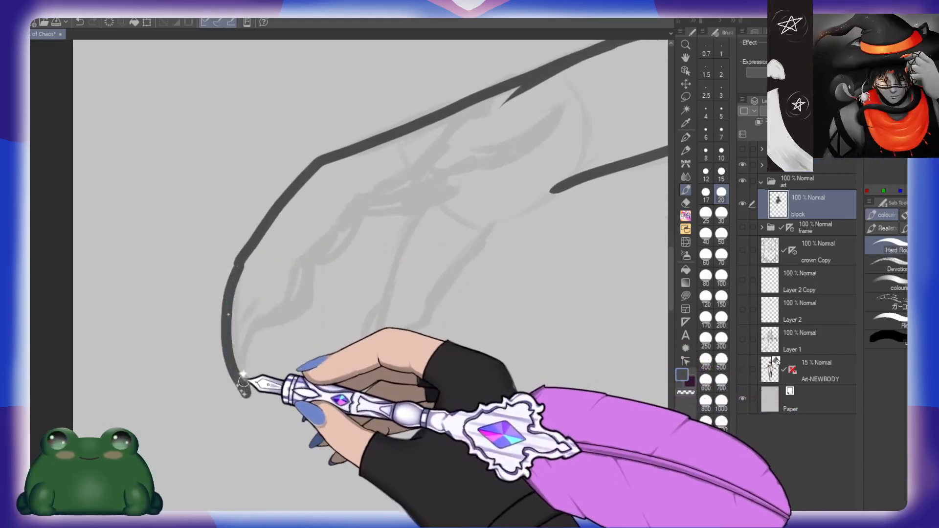
{"action": "key", "text": "ctrl+z"}
{"action": "mouse_move", "coordinate": [241, 255]}
{"action": "left_mouse_down"}
{"action": "mouse_move", "coordinate": [235, 328]}
{"action": "mouse_move", "coordinate": [227, 314]}
{"action": "mouse_move", "coordinate": [241, 387]}
{"action": "mouse_move", "coordinate": [250, 336]}
{"action": "left_mouse_up"}
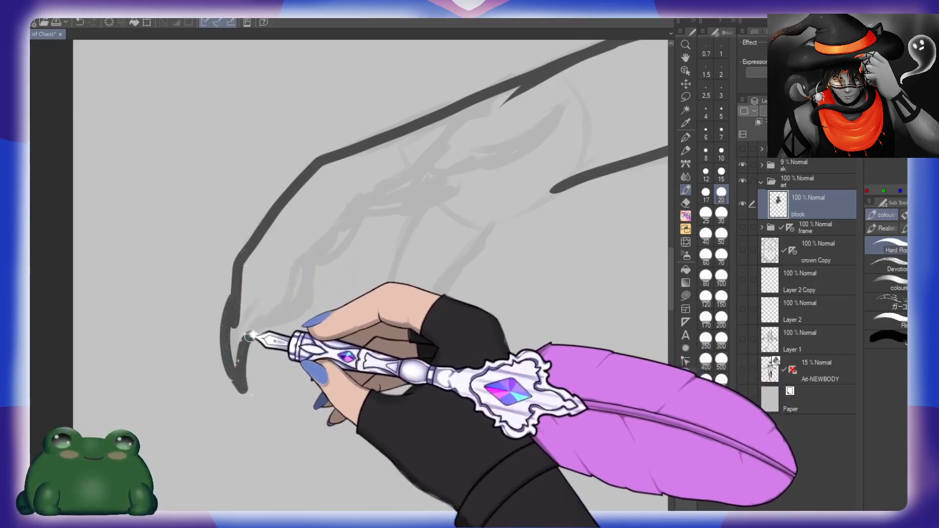
{"action": "key", "text": "ctrl+z"}
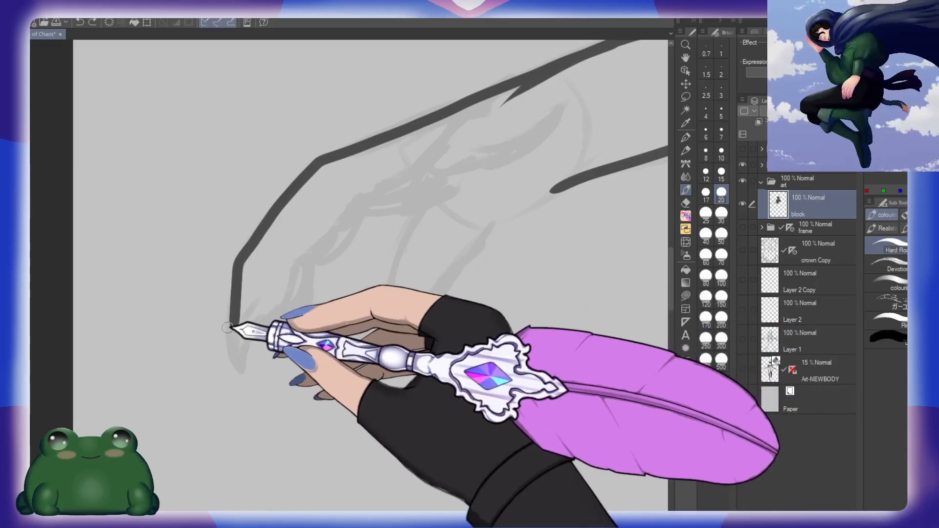
Step: Outline the clawed fingertip and the underside of the fingers up to the palm, filling the small area between them
{"action": "mouse_move", "coordinate": [230, 296]}
{"action": "left_mouse_down"}
{"action": "mouse_move", "coordinate": [232, 333]}
{"action": "mouse_move", "coordinate": [301, 313]}
{"action": "mouse_move", "coordinate": [316, 252]}
{"action": "mouse_move", "coordinate": [374, 198]}
{"action": "mouse_move", "coordinate": [345, 247]}
{"action": "mouse_move", "coordinate": [313, 267]}
{"action": "left_mouse_up"}
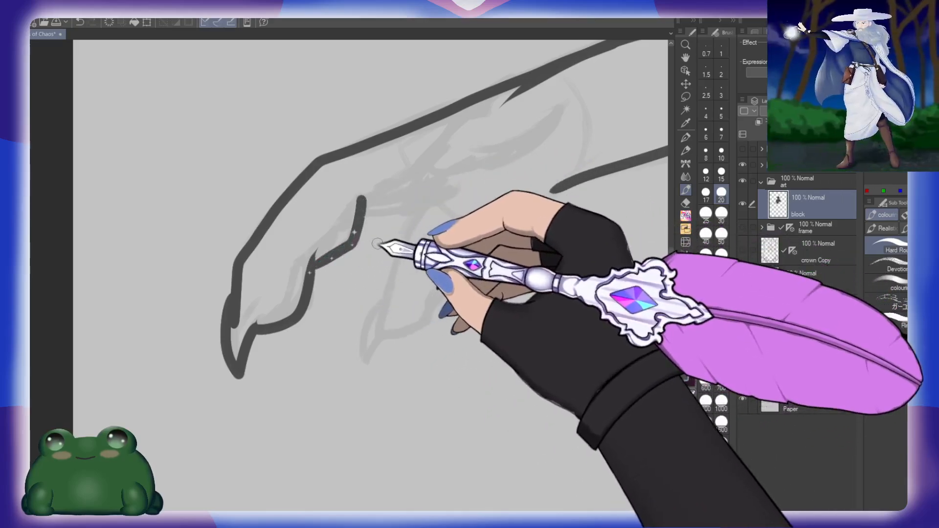
{"action": "mouse_move", "coordinate": [347, 239]}
{"action": "left_mouse_down"}
{"action": "mouse_move", "coordinate": [408, 193]}
{"action": "mouse_move", "coordinate": [394, 203]}
{"action": "mouse_move", "coordinate": [493, 158]}
{"action": "mouse_move", "coordinate": [396, 200]}
{"action": "mouse_move", "coordinate": [499, 168]}
{"action": "left_mouse_up"}
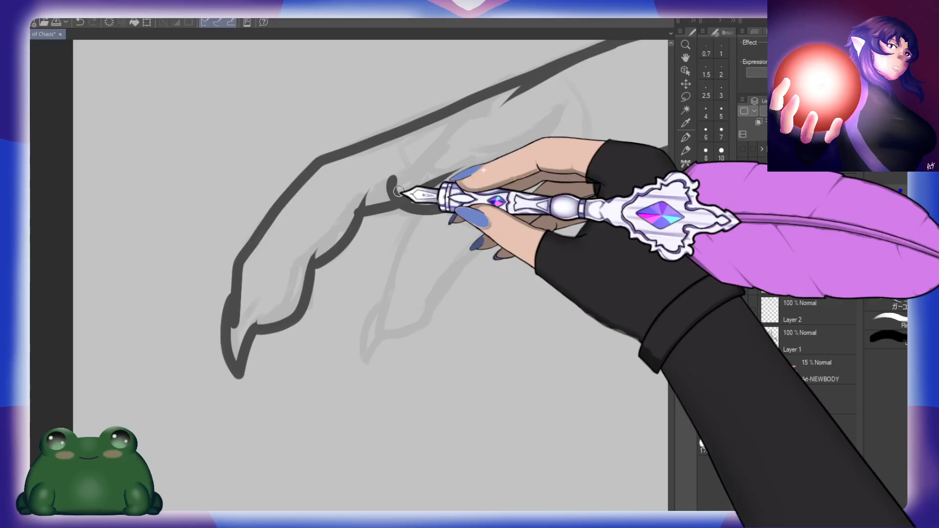
{"action": "mouse_move", "coordinate": [401, 167]}
{"action": "left_mouse_down"}
{"action": "mouse_move", "coordinate": [370, 222]}
{"action": "mouse_move", "coordinate": [445, 170]}
{"action": "mouse_move", "coordinate": [486, 171]}
{"action": "left_mouse_up"}
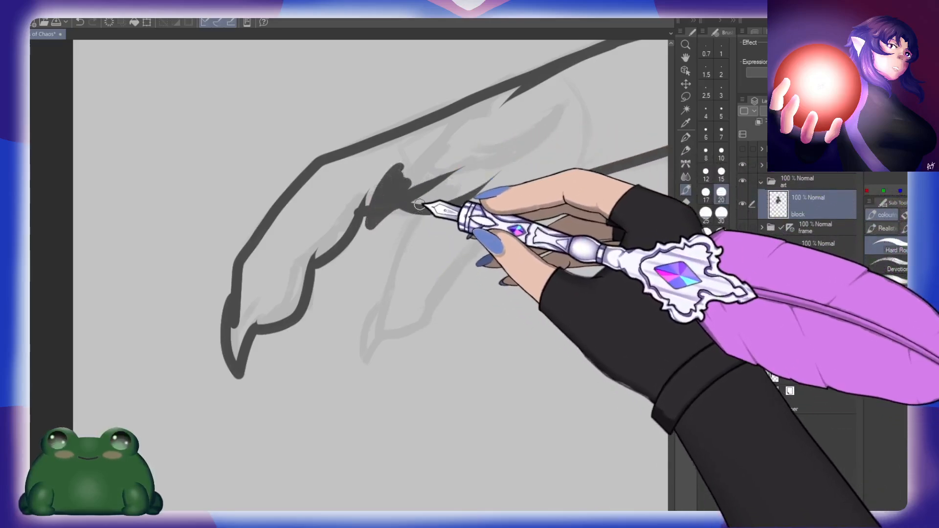
{"action": "left_click_drag", "start_coordinate": [419, 204], "coordinate": [389, 306]}
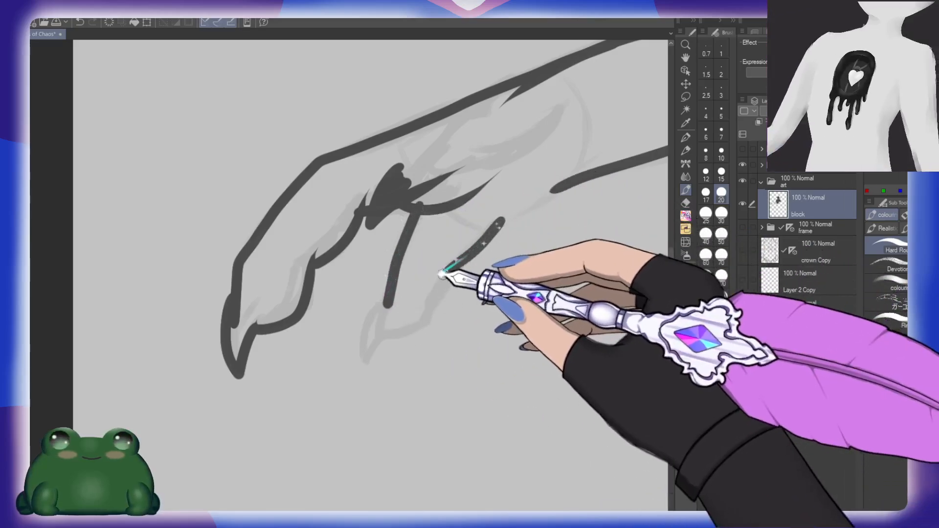
{"action": "left_click_drag", "start_coordinate": [455, 264], "coordinate": [437, 309]}
{"action": "key", "text": "ctrl+z"}
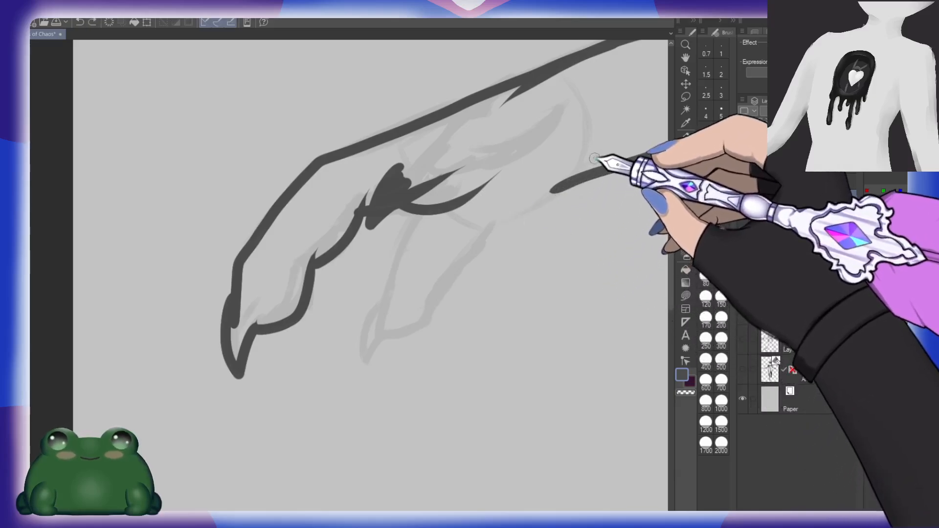
Step: Paint the lower edge of the wrist and palm and join it to the fingers to close the hand outline
{"action": "left_click_drag", "start_coordinate": [594, 158], "coordinate": [455, 254]}
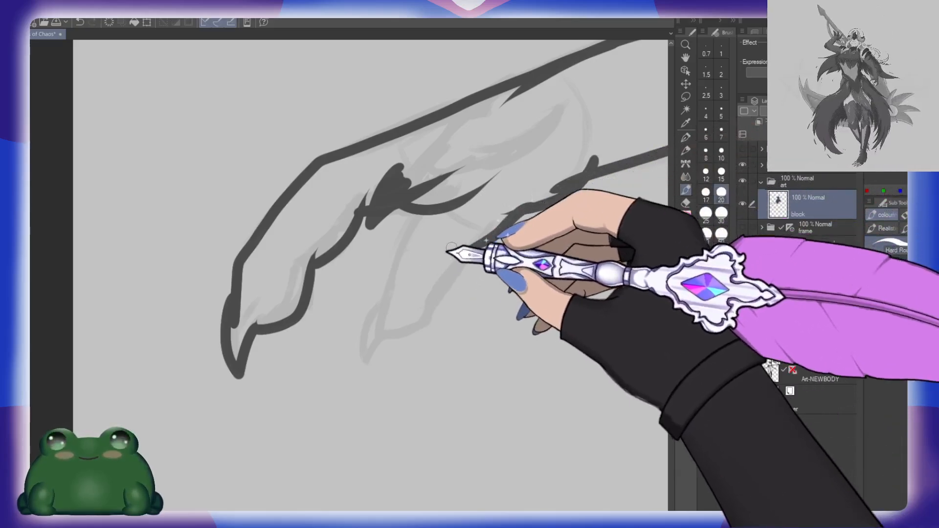
{"action": "key", "text": "ctrl+z"}
{"action": "left_click_drag", "start_coordinate": [504, 226], "coordinate": [463, 251]}
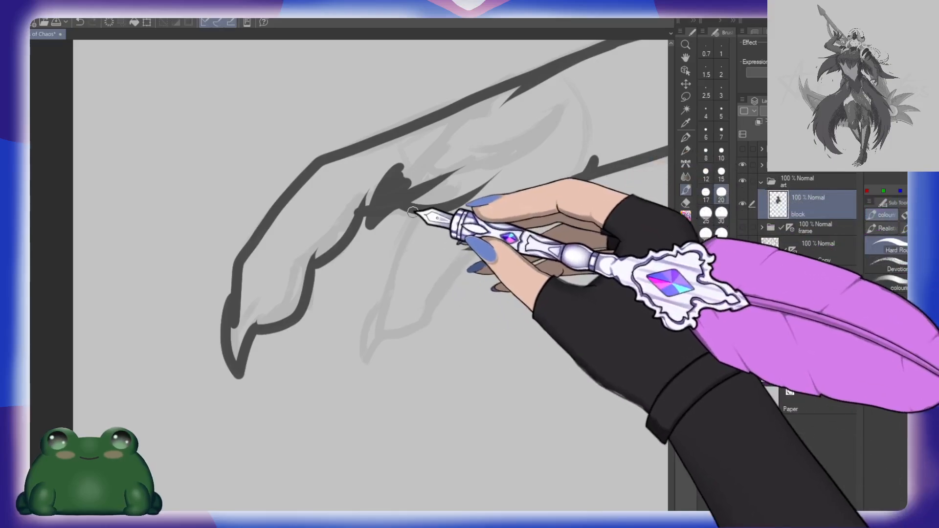
{"action": "left_click_drag", "start_coordinate": [412, 212], "coordinate": [389, 299]}
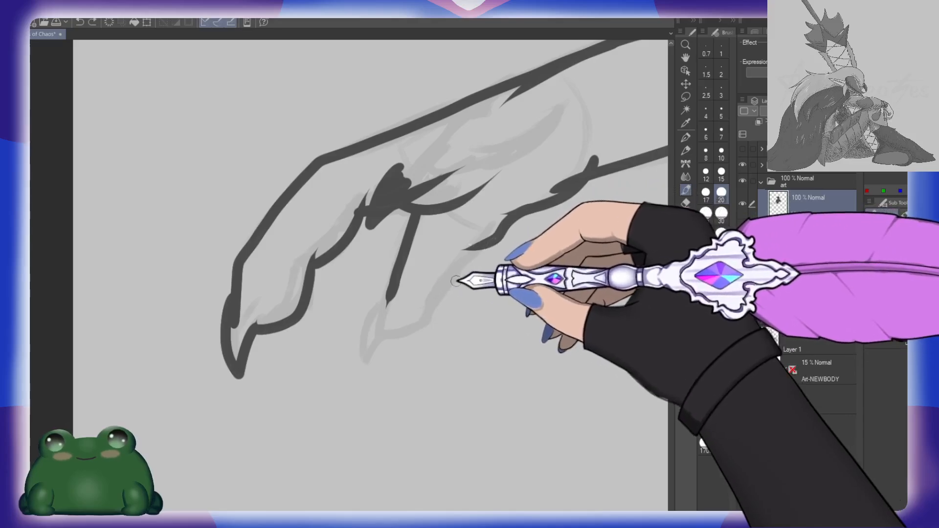
{"action": "mouse_move", "coordinate": [496, 312]}
{"action": "left_mouse_down"}
{"action": "mouse_move", "coordinate": [426, 386]}
{"action": "mouse_move", "coordinate": [415, 319]}
{"action": "left_mouse_up"}
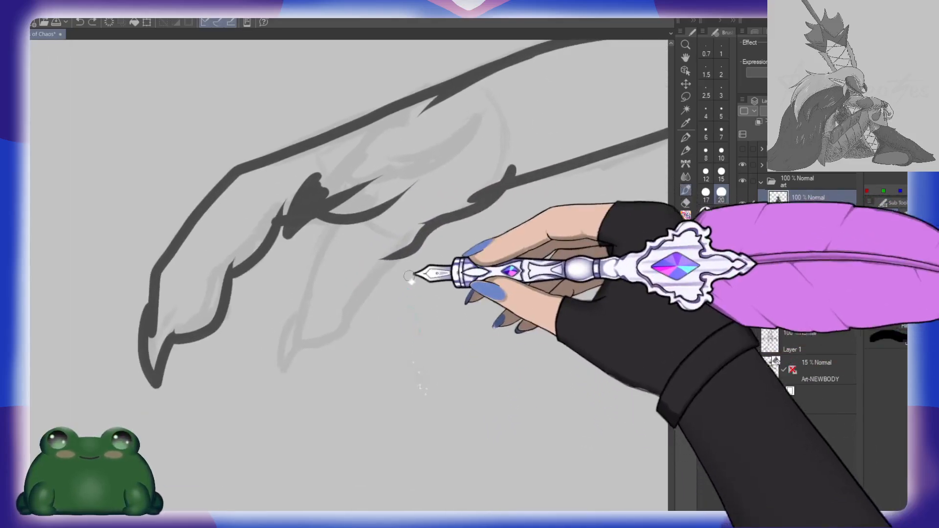
{"action": "left_click_drag", "start_coordinate": [358, 224], "coordinate": [408, 250]}
Step: Fill the closed forearm and hand outline with dark grey and paint over the leftover gaps in the hand
{"action": "key", "text": "g"}
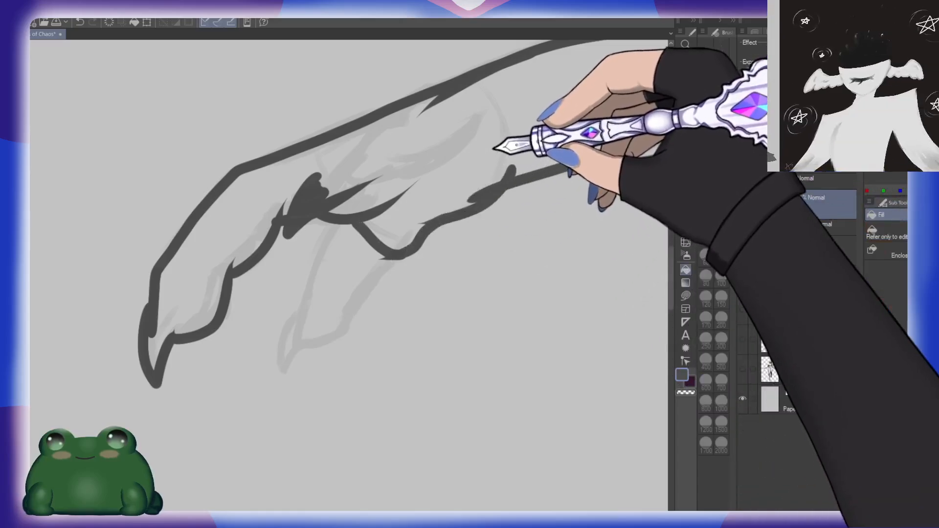
{"action": "left_click", "coordinate": [495, 147]}
{"action": "left_click_drag", "start_coordinate": [474, 275], "coordinate": [455, 255]}
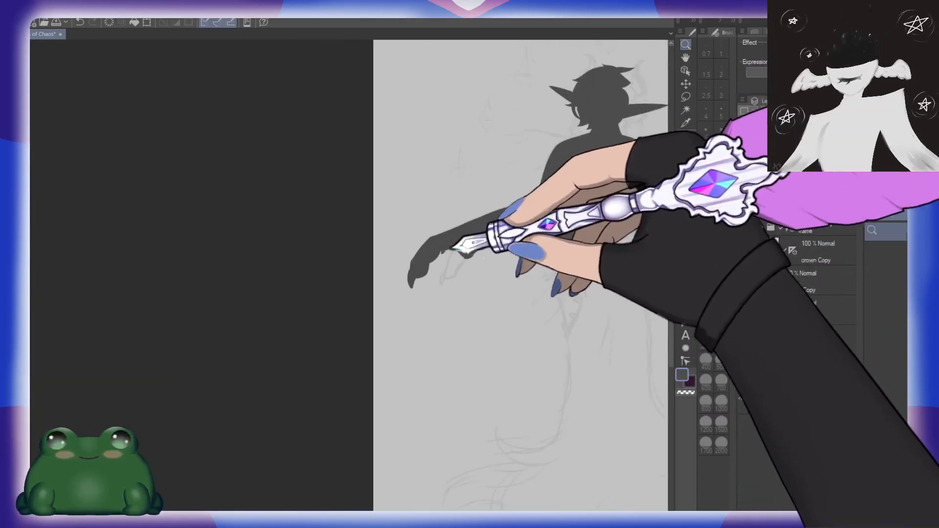
{"action": "left_click_drag", "start_coordinate": [562, 274], "coordinate": [470, 294]}
{"action": "left_click_drag", "start_coordinate": [379, 274], "coordinate": [431, 263]}
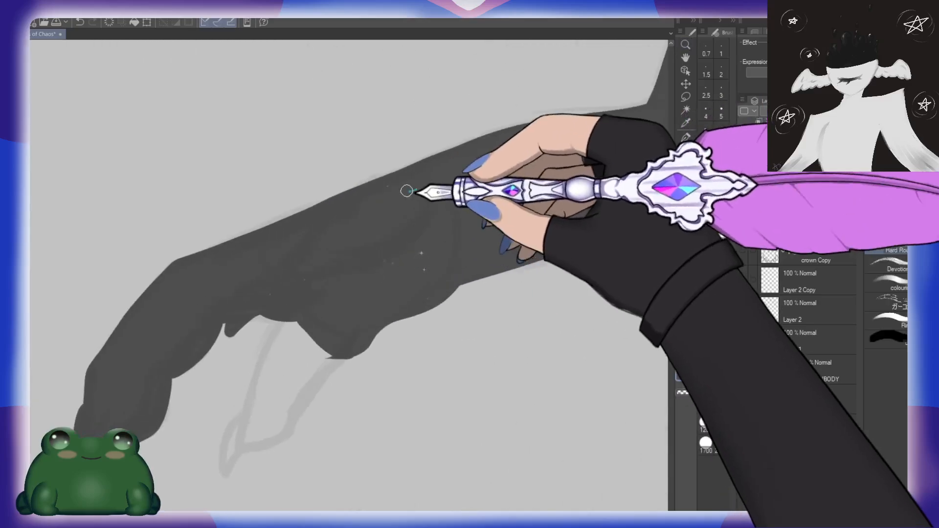
{"action": "left_click_drag", "start_coordinate": [406, 191], "coordinate": [346, 225]}
{"action": "left_click_drag", "start_coordinate": [308, 279], "coordinate": [270, 295]}
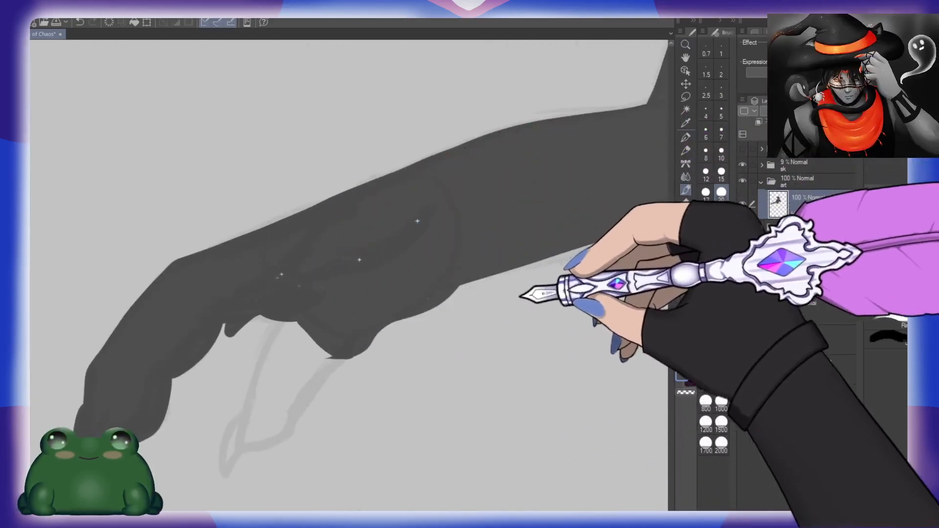
{"action": "left_click_drag", "start_coordinate": [558, 269], "coordinate": [277, 329]}
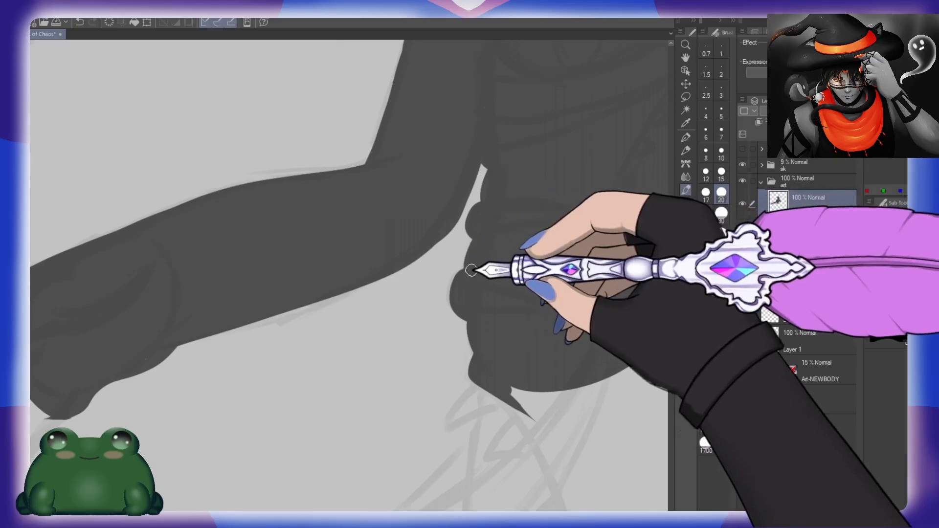
{"action": "left_click_drag", "start_coordinate": [491, 242], "coordinate": [474, 238]}
Step: Examine the filled arm, torso and waist silhouette against the faded sketch
{"action": "mouse_move", "coordinate": [589, 269]}
{"action": "left_mouse_down"}
{"action": "mouse_move", "coordinate": [436, 346]}
{"action": "mouse_move", "coordinate": [407, 198]}
{"action": "left_mouse_up"}
{"action": "mouse_move", "coordinate": [492, 325]}
{"action": "left_mouse_down"}
{"action": "mouse_move", "coordinate": [481, 268]}
{"action": "mouse_move", "coordinate": [486, 352]}
{"action": "mouse_move", "coordinate": [509, 398]}
{"action": "mouse_move", "coordinate": [504, 406]}
{"action": "left_mouse_up"}
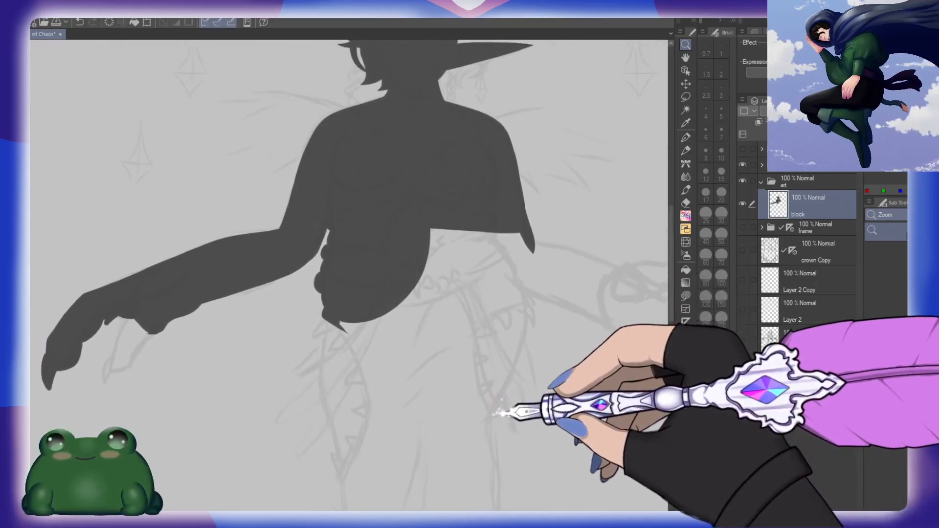
{"action": "left_click_drag", "start_coordinate": [540, 240], "coordinate": [484, 245]}
{"action": "left_click_drag", "start_coordinate": [522, 287], "coordinate": [486, 211]}
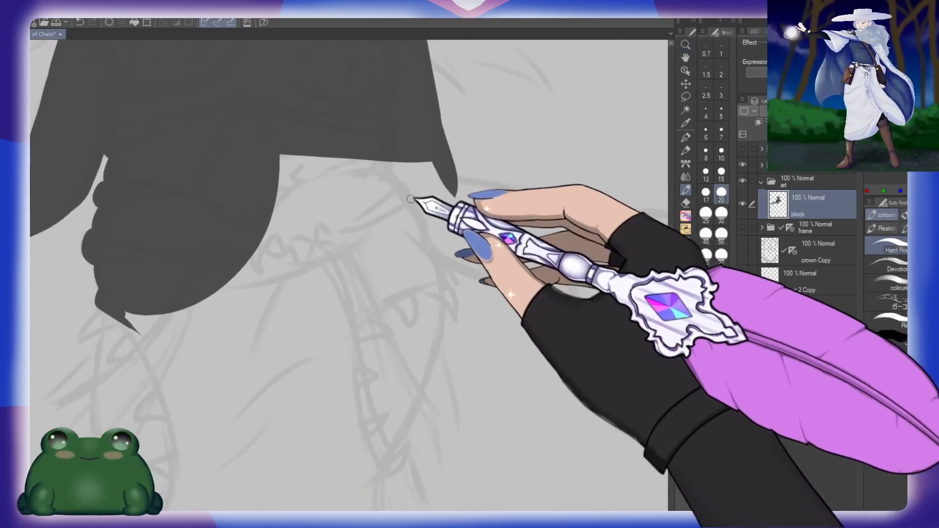
{"action": "left_click_drag", "start_coordinate": [274, 295], "coordinate": [471, 403]}
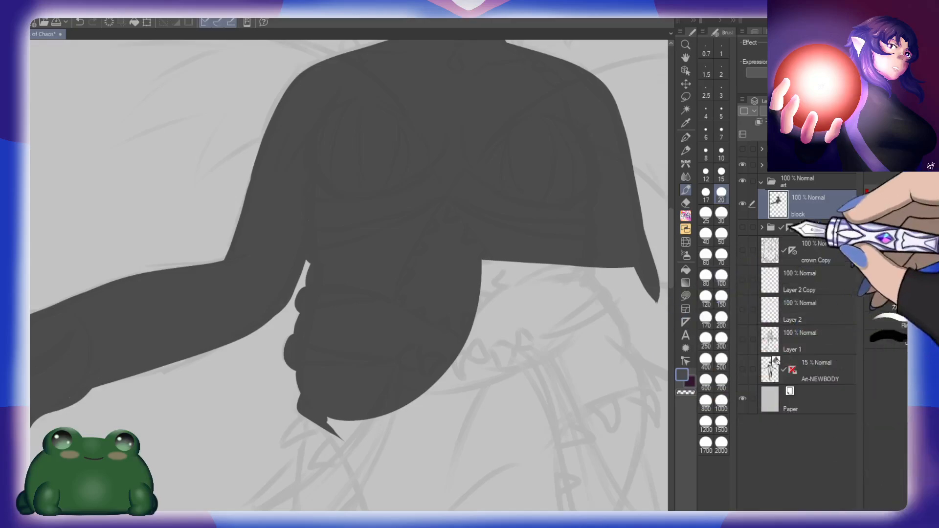
{"action": "mouse_move", "coordinate": [378, 362]}
{"action": "left_mouse_down"}
{"action": "mouse_move", "coordinate": [402, 365]}
{"action": "mouse_move", "coordinate": [391, 414]}
{"action": "mouse_move", "coordinate": [436, 419]}
{"action": "left_mouse_up"}
{"action": "left_click_drag", "start_coordinate": [481, 224], "coordinate": [467, 371]}
{"action": "left_click_drag", "start_coordinate": [509, 465], "coordinate": [514, 283]}
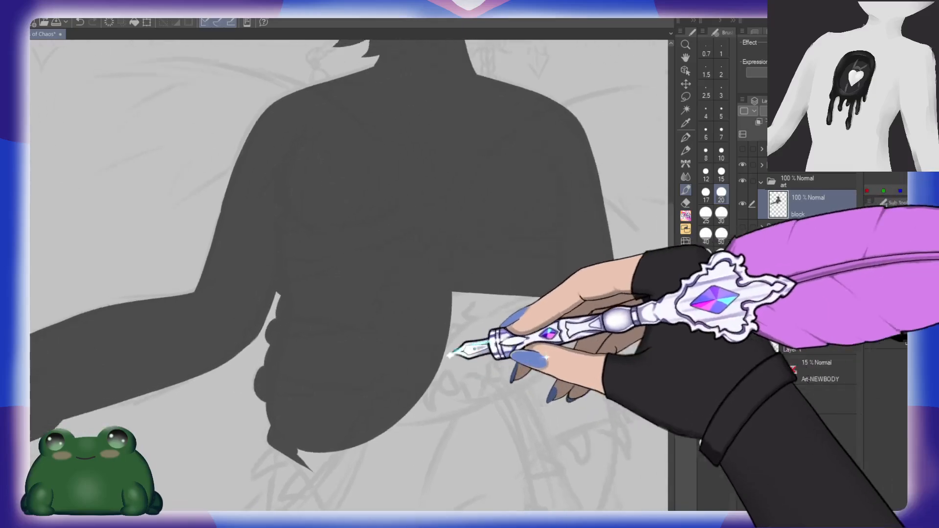
{"action": "left_click_drag", "start_coordinate": [449, 356], "coordinate": [454, 368]}
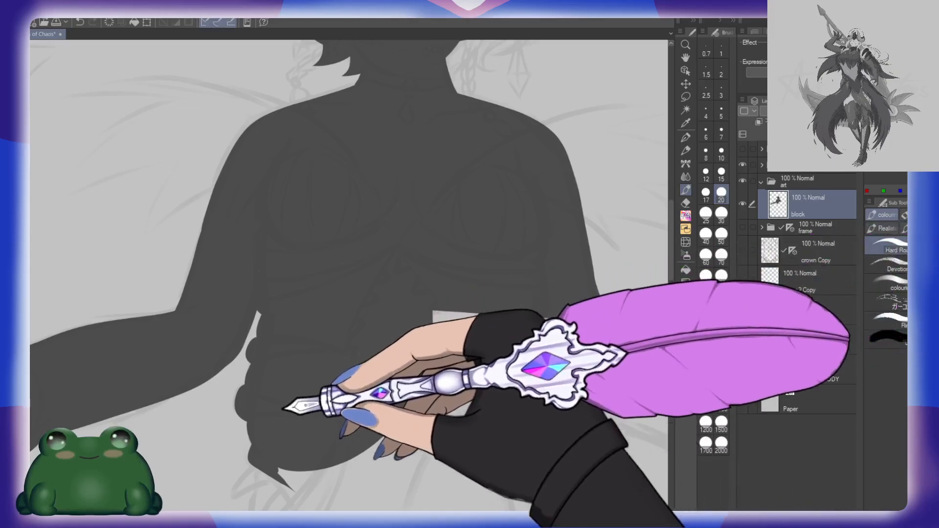
Step: Set the brush size to 15 for blocking in the remaining clawed finger beneath the outstretched hand's palm
{"action": "left_click_drag", "start_coordinate": [287, 403], "coordinate": [553, 247]}
{"action": "mouse_move", "coordinate": [346, 339]}
{"action": "left_mouse_down"}
{"action": "mouse_move", "coordinate": [460, 285]}
{"action": "mouse_move", "coordinate": [518, 275]}
{"action": "left_mouse_up"}
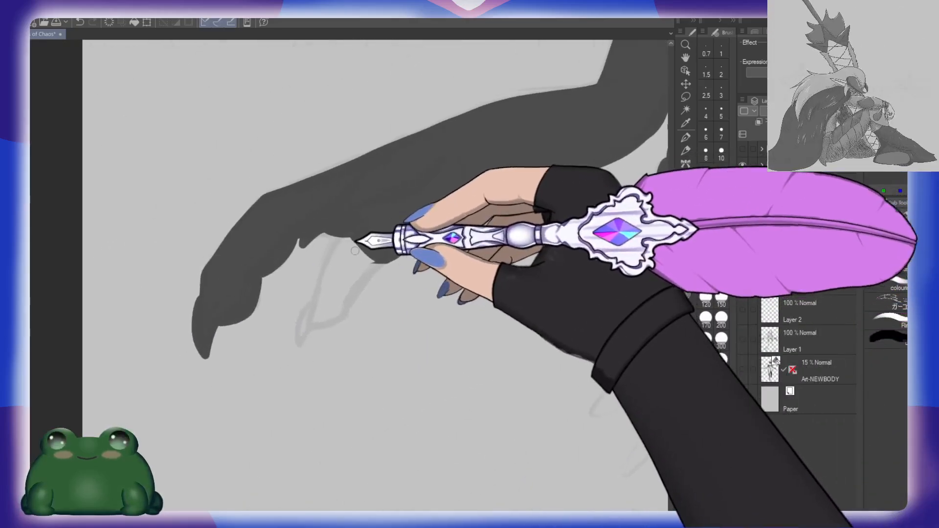
{"action": "left_click_drag", "start_coordinate": [360, 249], "coordinate": [373, 248]}
{"action": "left_click", "coordinate": [722, 172]}
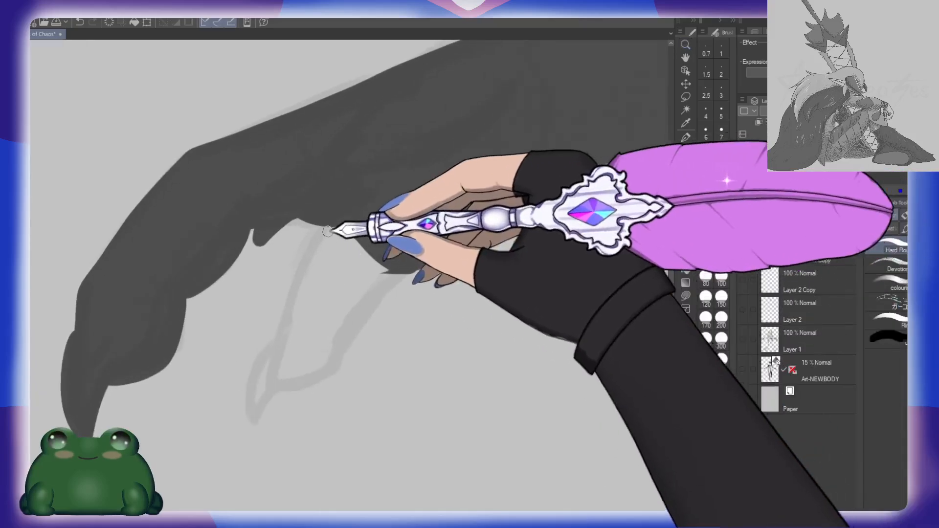
{"action": "left_click_drag", "start_coordinate": [321, 228], "coordinate": [283, 323]}
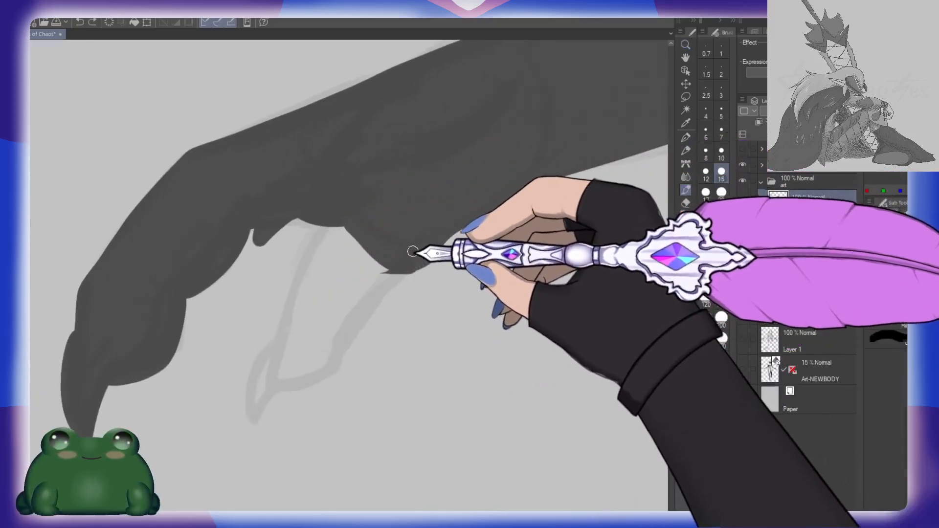
{"action": "left_click_drag", "start_coordinate": [412, 252], "coordinate": [295, 379]}
{"action": "key", "text": "ctrl+z"}
{"action": "key", "text": "ctrl+z"}
{"action": "key", "text": "ctrl+z"}
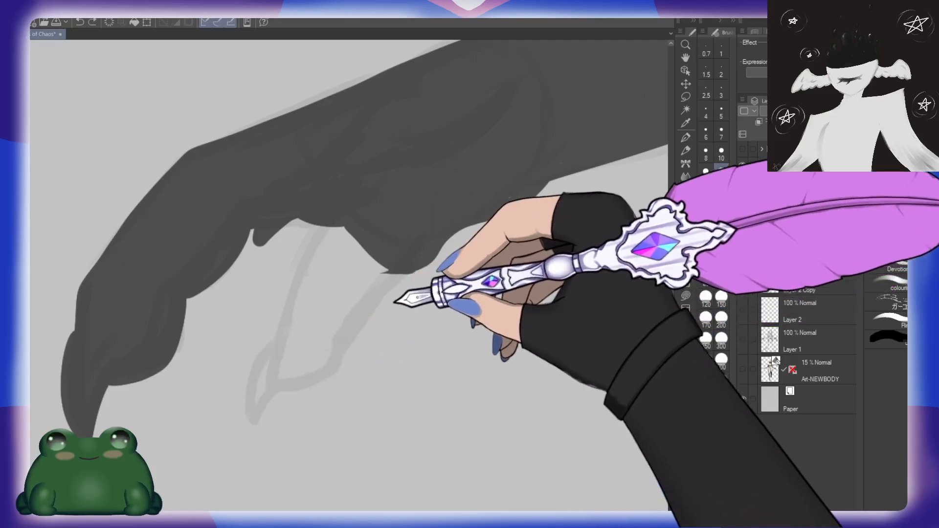
Step: Outline both edges and the claw of the remaining finger beneath the palm, and fill it with dark grey
{"action": "mouse_move", "coordinate": [412, 261]}
{"action": "left_mouse_down"}
{"action": "mouse_move", "coordinate": [365, 300]}
{"action": "mouse_move", "coordinate": [343, 338]}
{"action": "mouse_move", "coordinate": [265, 400]}
{"action": "left_mouse_up"}
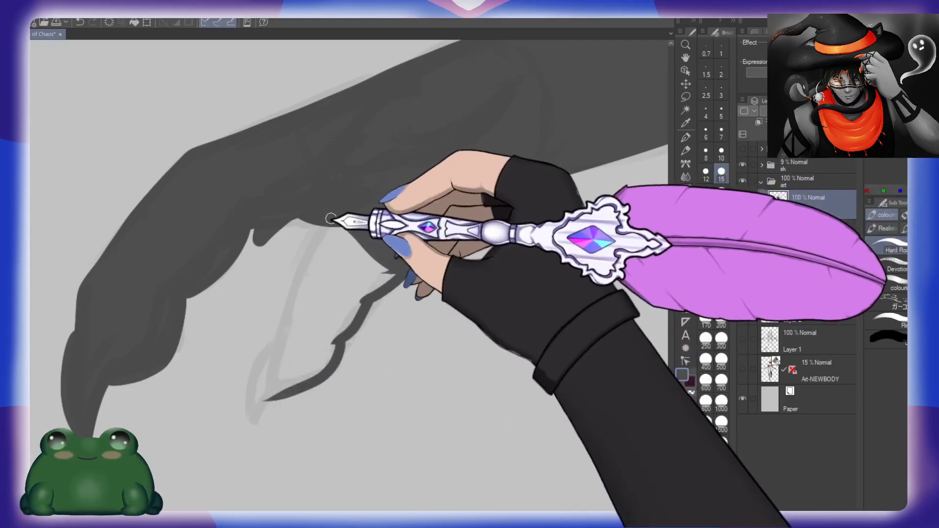
{"action": "mouse_move", "coordinate": [330, 221]}
{"action": "left_mouse_down"}
{"action": "mouse_move", "coordinate": [301, 271]}
{"action": "mouse_move", "coordinate": [268, 395]}
{"action": "left_mouse_up"}
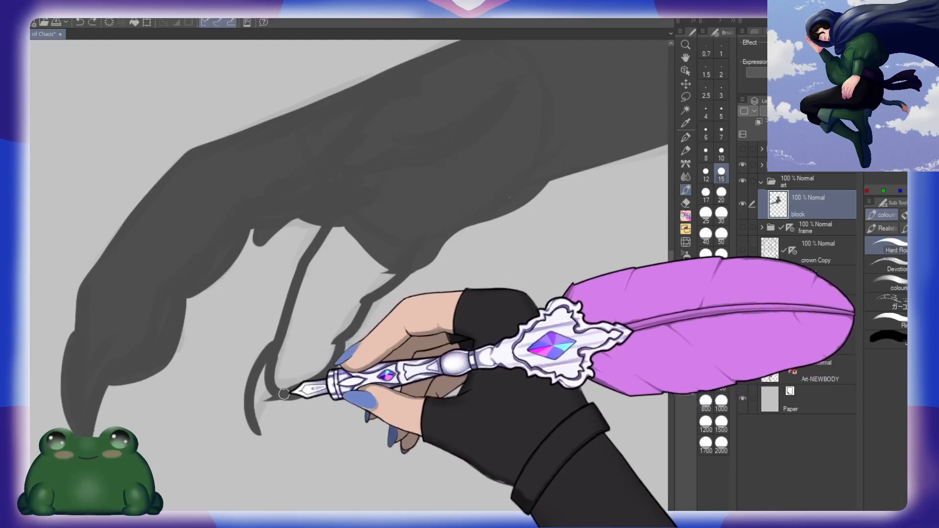
{"action": "left_click_drag", "start_coordinate": [280, 384], "coordinate": [258, 431]}
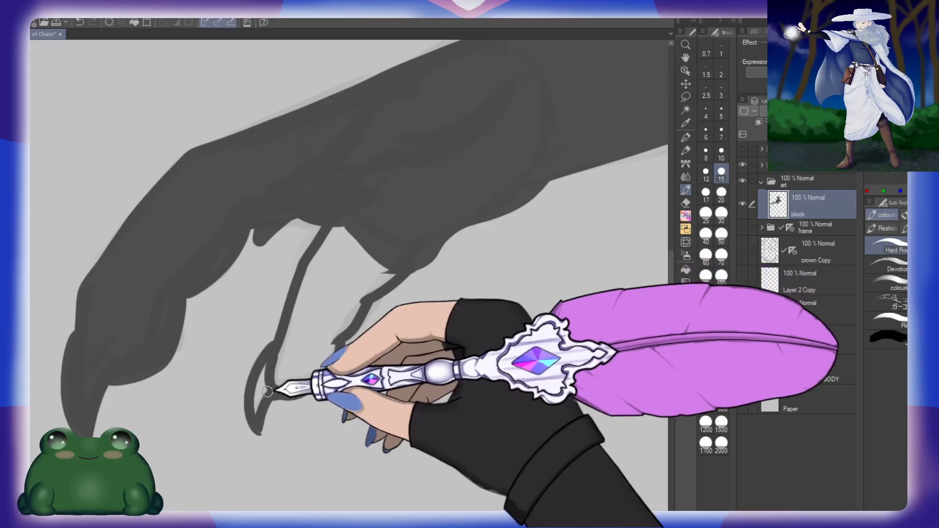
{"action": "key", "text": "g"}
{"action": "key", "text": "b"}
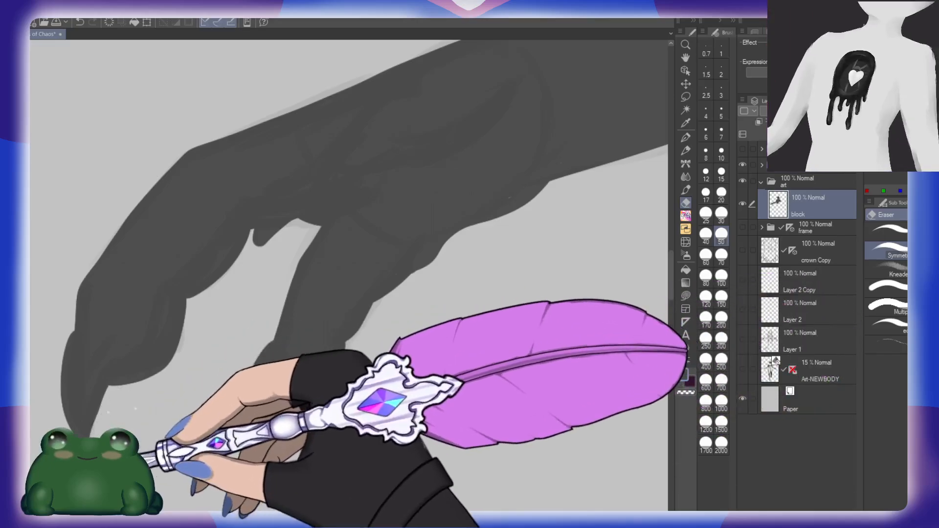
Step: Clean up the notch between the two fingers with the eraser at size 15 and touch up the wrist's lower edge
{"action": "key", "text": "b"}
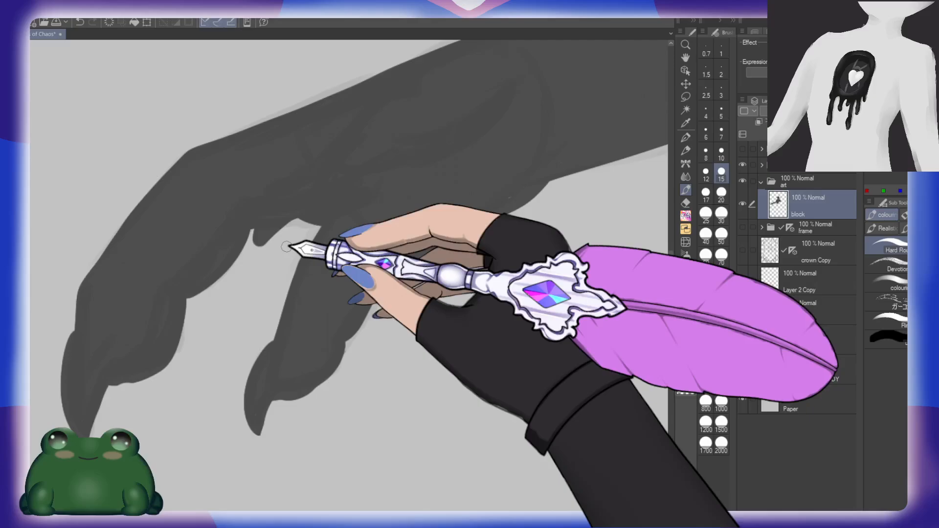
{"action": "key", "text": "e"}
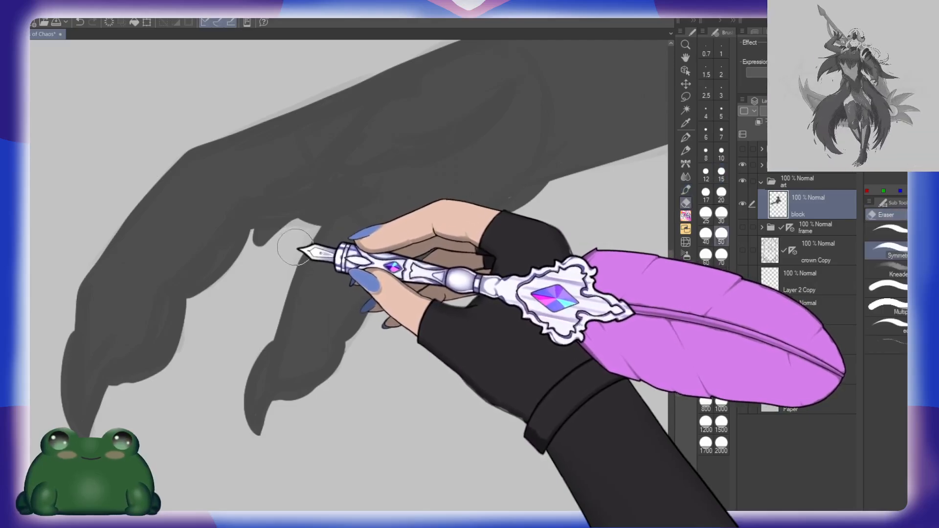
{"action": "left_click", "coordinate": [721, 172]}
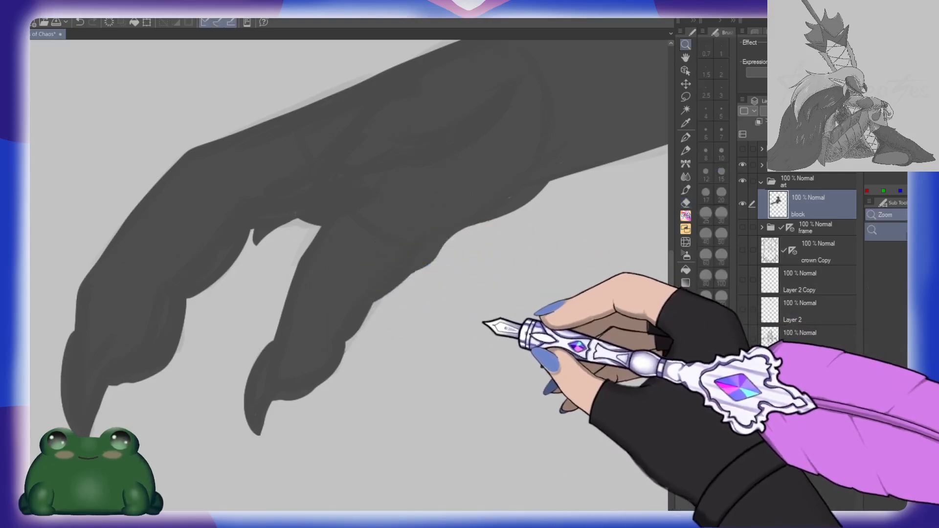
{"action": "left_click_drag", "start_coordinate": [487, 306], "coordinate": [430, 304]}
{"action": "left_click_drag", "start_coordinate": [522, 274], "coordinate": [591, 261]}
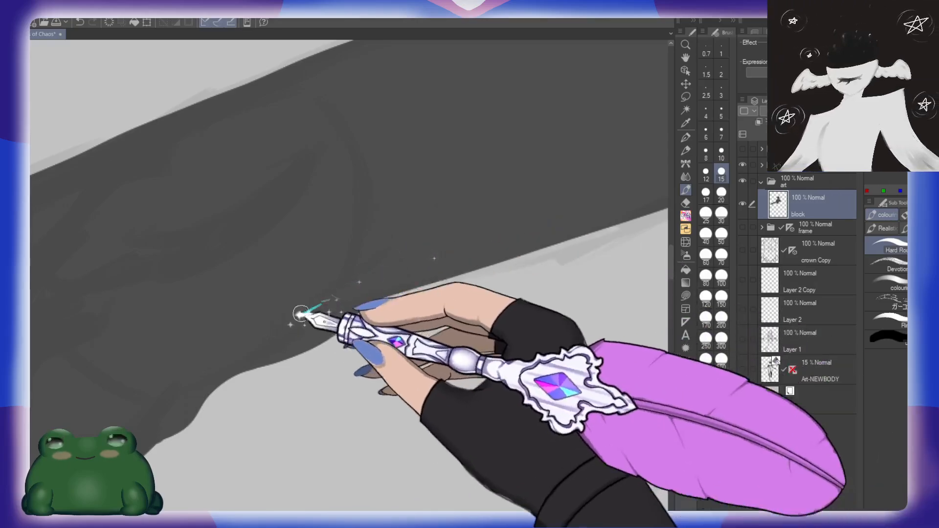
{"action": "left_click_drag", "start_coordinate": [511, 278], "coordinate": [460, 275]}
{"action": "left_click_drag", "start_coordinate": [601, 314], "coordinate": [340, 346]}
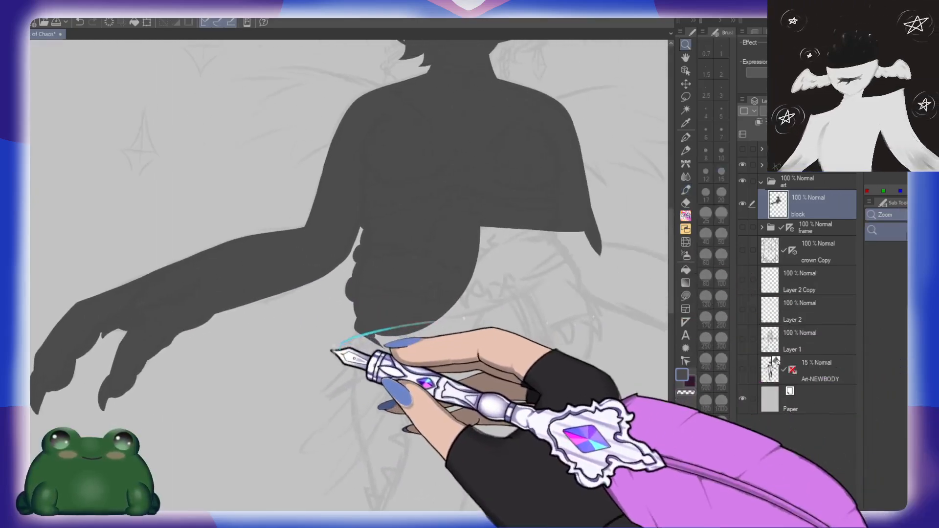
Step: Start blocking in the figure's other hand by outlining the outer edge of its lowest finger from the palm to the fingertip
{"action": "mouse_move", "coordinate": [544, 277]}
{"action": "left_mouse_down"}
{"action": "mouse_move", "coordinate": [559, 366]}
{"action": "mouse_move", "coordinate": [505, 250]}
{"action": "mouse_move", "coordinate": [464, 274]}
{"action": "mouse_move", "coordinate": [455, 269]}
{"action": "left_mouse_up"}
{"action": "left_click_drag", "start_coordinate": [596, 322], "coordinate": [486, 320]}
{"action": "mouse_move", "coordinate": [509, 281]}
{"action": "left_mouse_down"}
{"action": "mouse_move", "coordinate": [541, 278]}
{"action": "mouse_move", "coordinate": [518, 269]}
{"action": "left_mouse_up"}
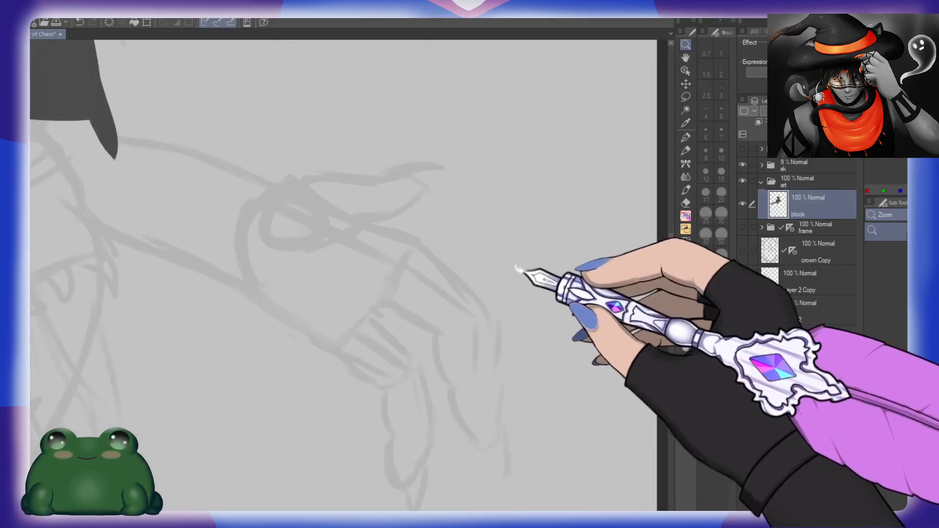
{"action": "left_click_drag", "start_coordinate": [504, 338], "coordinate": [517, 265]}
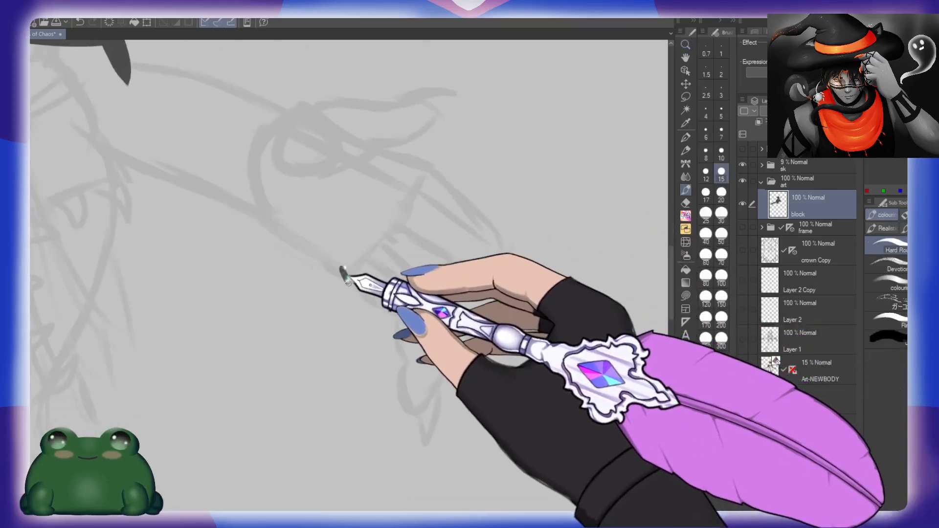
{"action": "left_click_drag", "start_coordinate": [342, 270], "coordinate": [395, 311]}
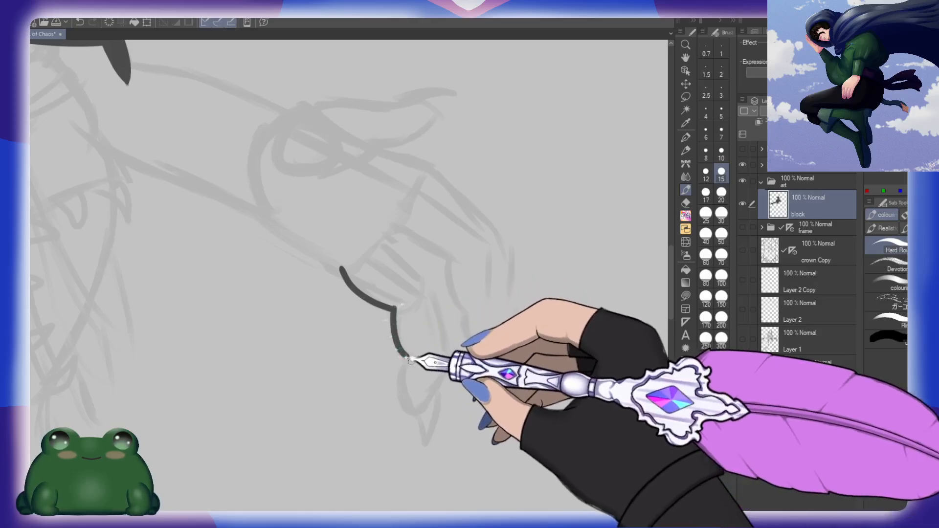
{"action": "left_click_drag", "start_coordinate": [412, 413], "coordinate": [417, 413]}
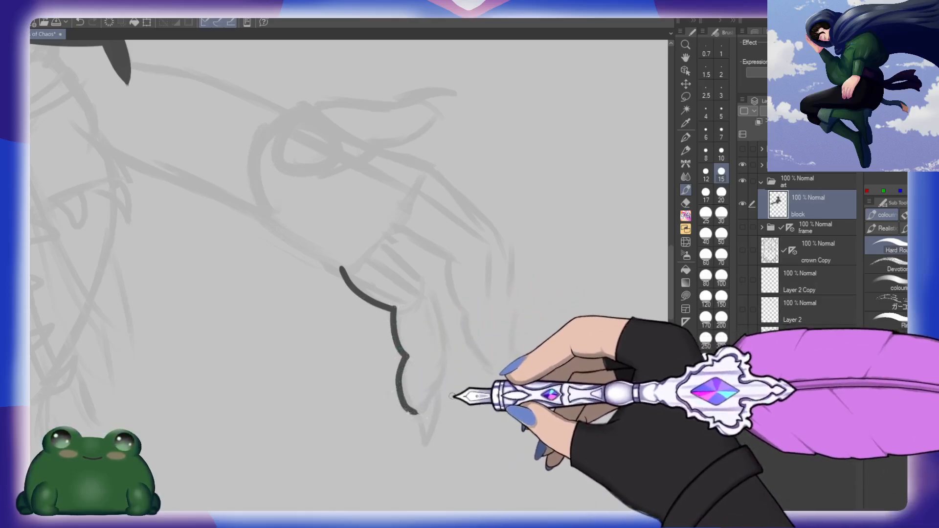
Step: Draw the inner edge of the lowest finger from the knuckle down and close its outline with a curved claw
{"action": "left_click_drag", "start_coordinate": [423, 277], "coordinate": [441, 327]}
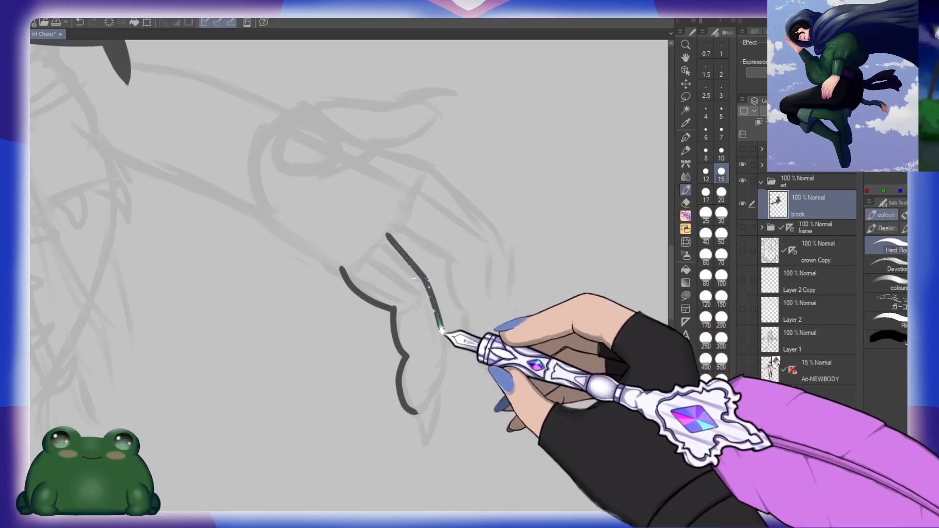
{"action": "key", "text": "ctrl+z"}
{"action": "mouse_move", "coordinate": [389, 235]}
{"action": "left_mouse_down"}
{"action": "mouse_move", "coordinate": [428, 282]}
{"action": "mouse_move", "coordinate": [445, 345]}
{"action": "left_mouse_up"}
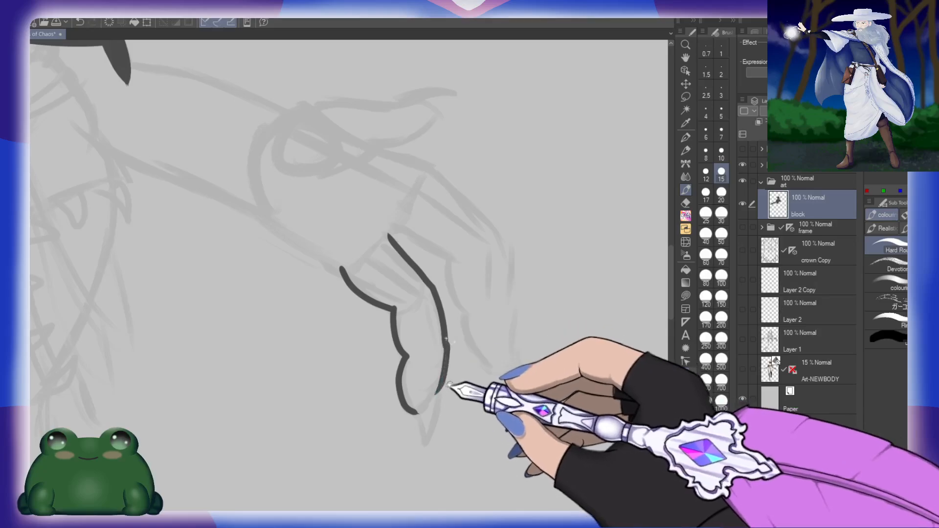
{"action": "left_click_drag", "start_coordinate": [447, 343], "coordinate": [448, 370]}
{"action": "mouse_move", "coordinate": [446, 366]}
{"action": "left_mouse_down"}
{"action": "mouse_move", "coordinate": [446, 394]}
{"action": "mouse_move", "coordinate": [457, 333]}
{"action": "left_mouse_up"}
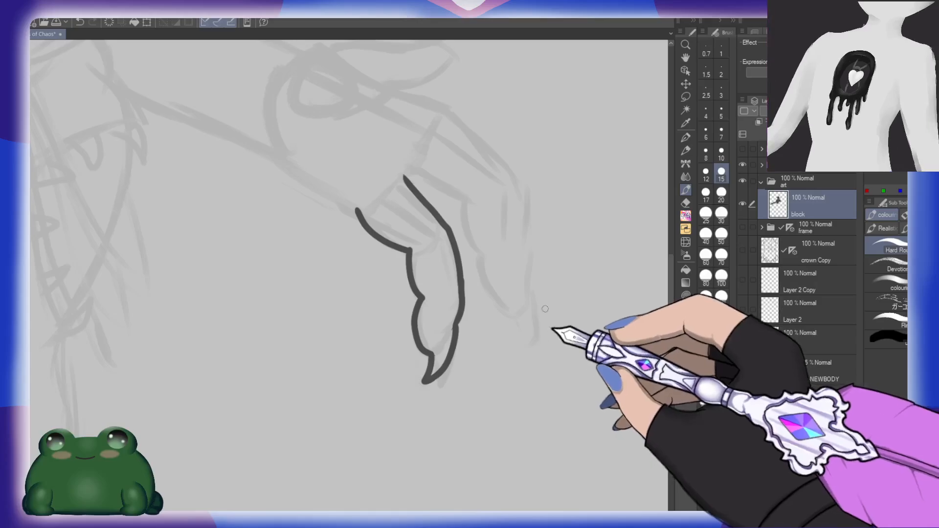
Step: Outline the neighbouring finger along both edges, joining it to the first finger and adding its claw
{"action": "left_click_drag", "start_coordinate": [528, 250], "coordinate": [532, 333]}
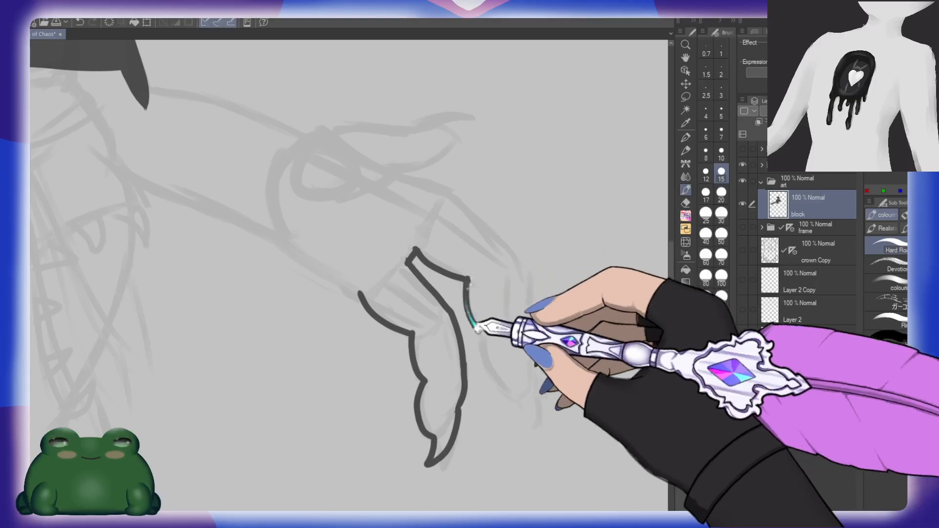
{"action": "left_click_drag", "start_coordinate": [481, 341], "coordinate": [511, 398]}
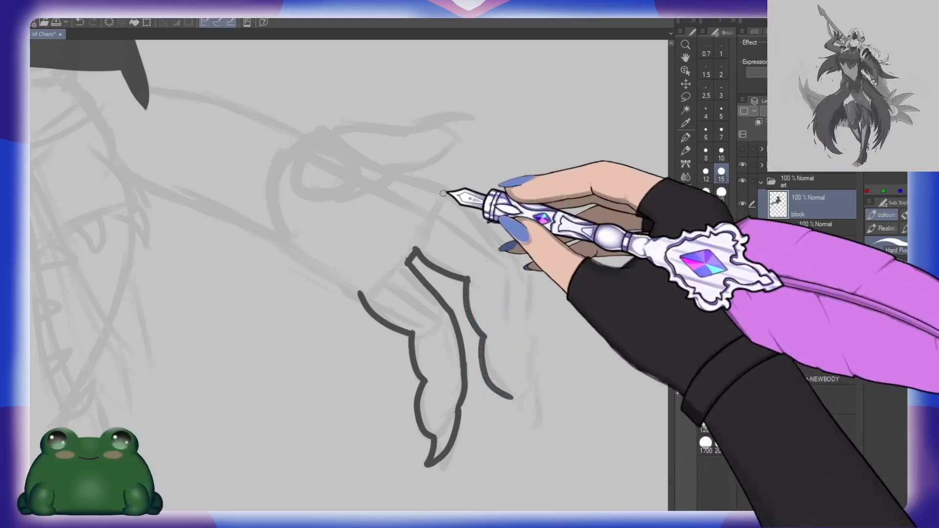
{"action": "left_click_drag", "start_coordinate": [428, 185], "coordinate": [491, 230]}
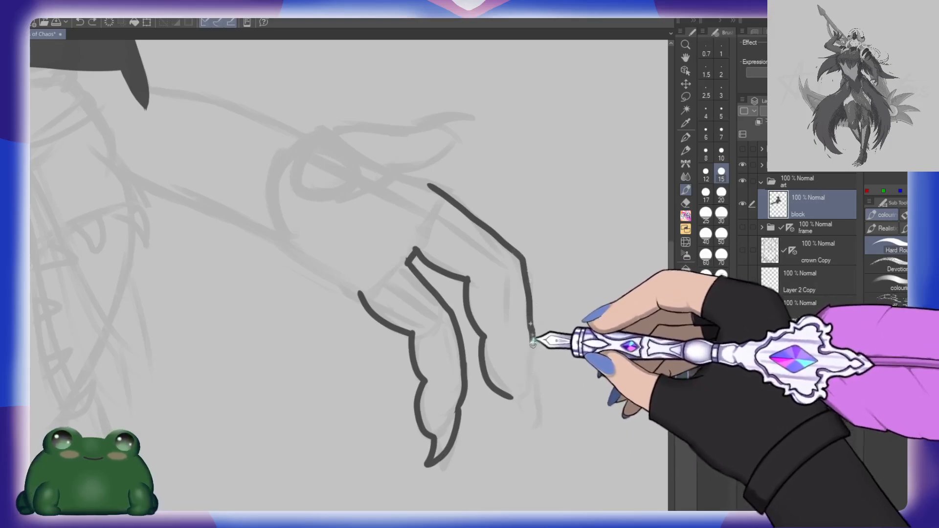
{"action": "left_click_drag", "start_coordinate": [536, 394], "coordinate": [533, 421]}
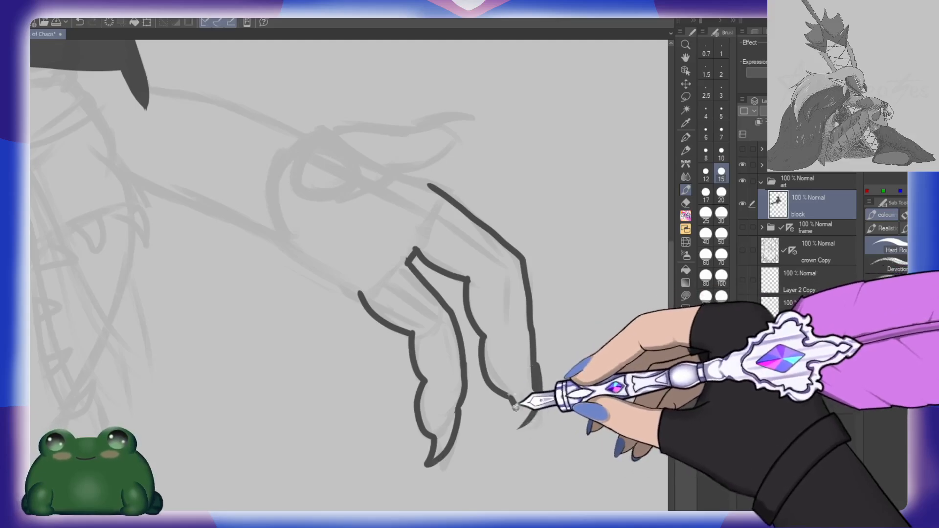
Step: Outline the thumb with its pointed claw and join its base to the upper edge of the adjacent finger
{"action": "mouse_move", "coordinate": [430, 211]}
{"action": "left_mouse_down"}
{"action": "mouse_move", "coordinate": [508, 307]}
{"action": "mouse_move", "coordinate": [536, 299]}
{"action": "left_mouse_up"}
{"action": "left_click_drag", "start_coordinate": [404, 240], "coordinate": [441, 216]}
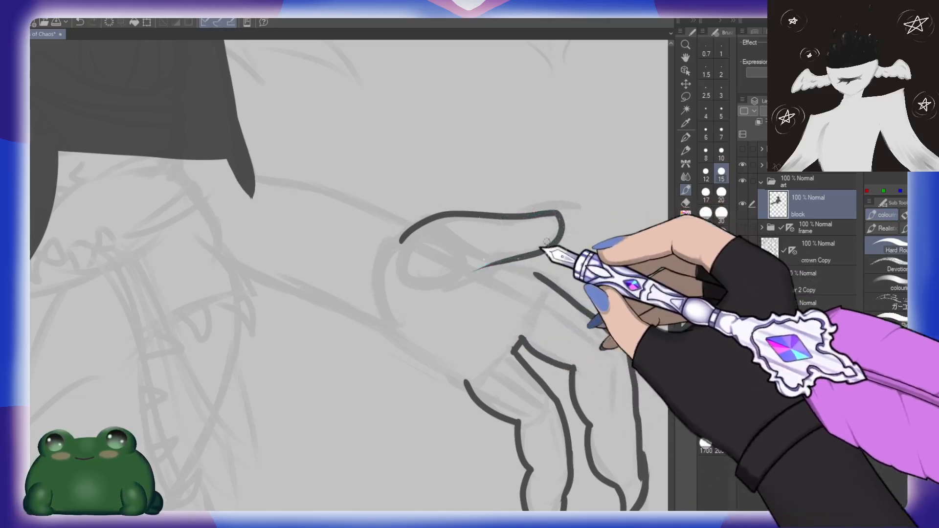
{"action": "mouse_move", "coordinate": [520, 213]}
{"action": "left_mouse_down"}
{"action": "mouse_move", "coordinate": [583, 203]}
{"action": "mouse_move", "coordinate": [548, 214]}
{"action": "left_mouse_up"}
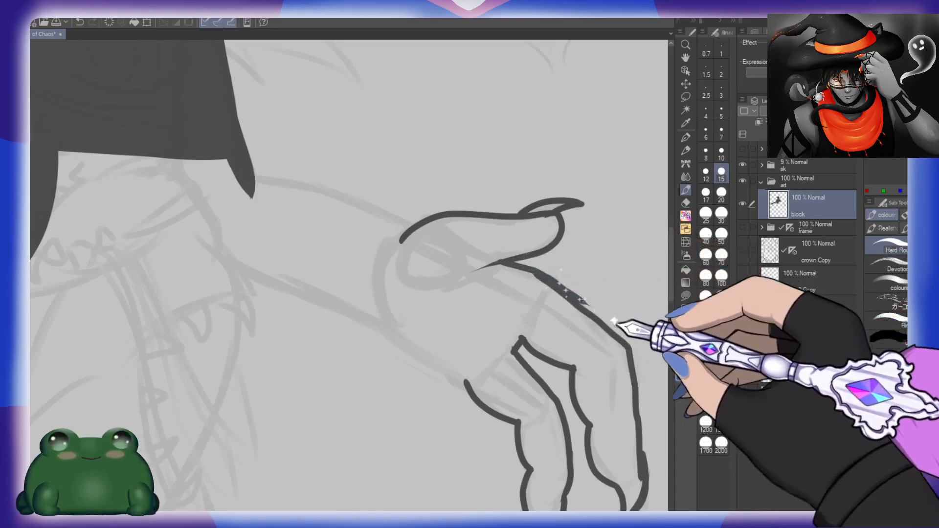
{"action": "left_click_drag", "start_coordinate": [571, 300], "coordinate": [604, 328]}
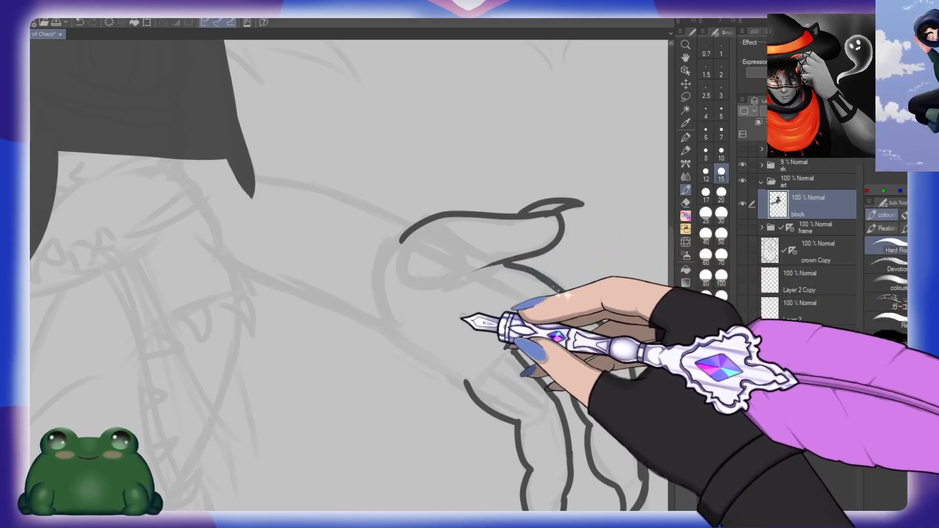
Step: Mirror the canvas view and draw the upper and lower forearm edges connecting the hand to the filled upper arm and torso
{"action": "mouse_move", "coordinate": [410, 282]}
{"action": "left_mouse_down"}
{"action": "mouse_move", "coordinate": [491, 292]}
{"action": "mouse_move", "coordinate": [491, 225]}
{"action": "left_mouse_up"}
{"action": "key", "text": "h"}
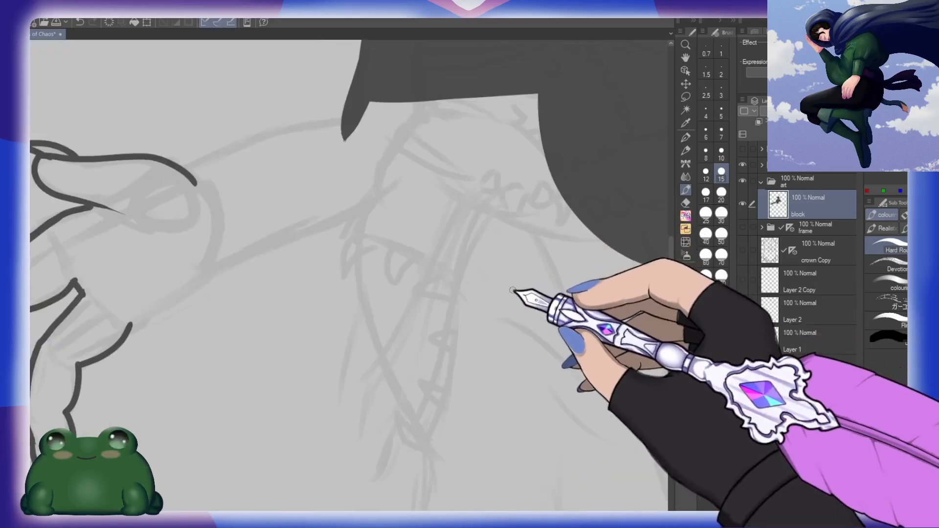
{"action": "left_click_drag", "start_coordinate": [345, 266], "coordinate": [433, 342]}
{"action": "mouse_move", "coordinate": [276, 247]}
{"action": "left_mouse_down"}
{"action": "mouse_move", "coordinate": [424, 194]}
{"action": "mouse_move", "coordinate": [458, 189]}
{"action": "left_mouse_up"}
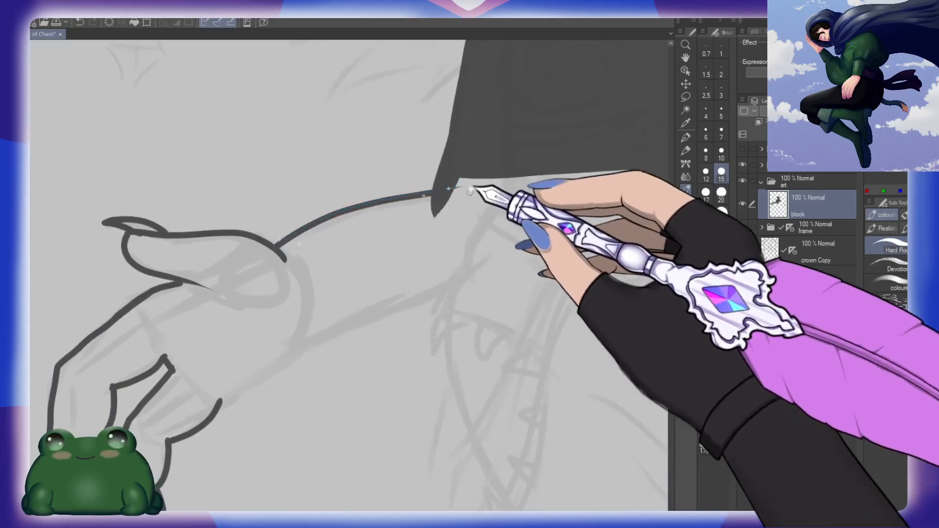
{"action": "left_click_drag", "start_coordinate": [219, 406], "coordinate": [330, 331]}
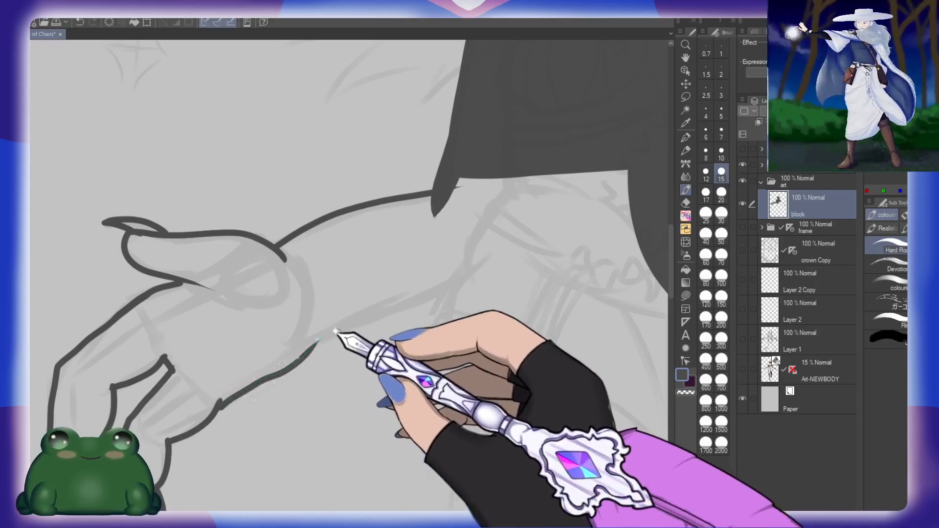
{"action": "key", "text": "ctrl+z"}
{"action": "mouse_move", "coordinate": [219, 403]}
{"action": "left_mouse_down"}
{"action": "mouse_move", "coordinate": [309, 336]}
{"action": "mouse_move", "coordinate": [494, 259]}
{"action": "mouse_move", "coordinate": [562, 173]}
{"action": "left_mouse_up"}
Step: Fill the closed forearm and hand with dark grey, mirror the view back, and block in the thumb claw solidly
{"action": "key", "text": "g"}
{"action": "left_click", "coordinate": [448, 254]}
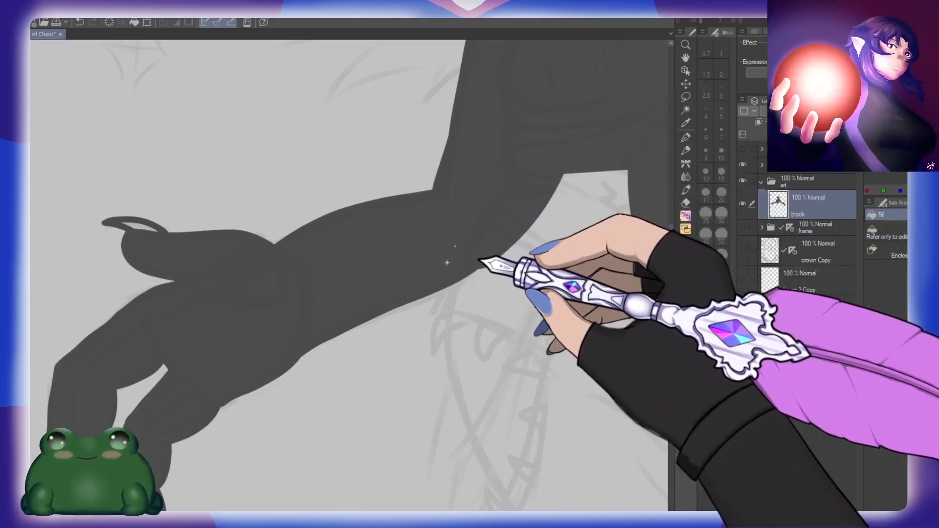
{"action": "key", "text": "h"}
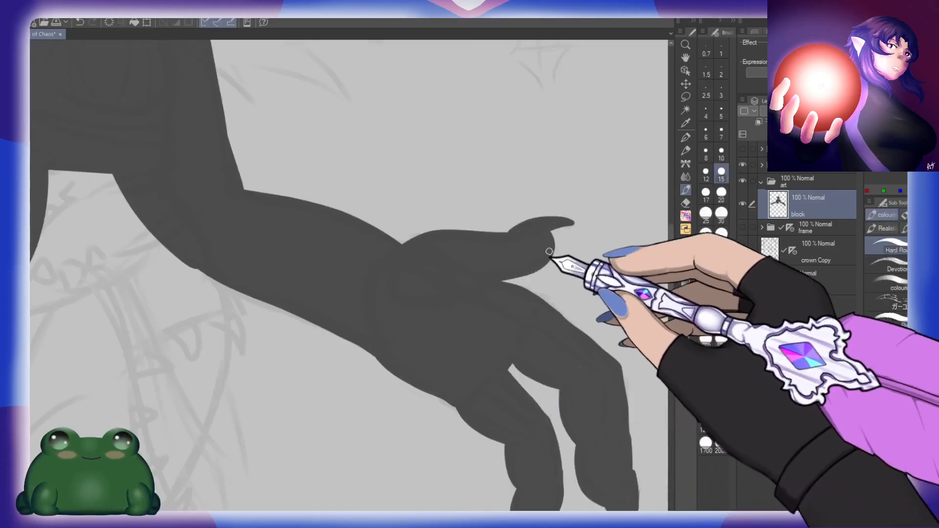
{"action": "scroll", "coordinate": [553, 218], "scroll_direction": "up", "scroll_amount": 5}
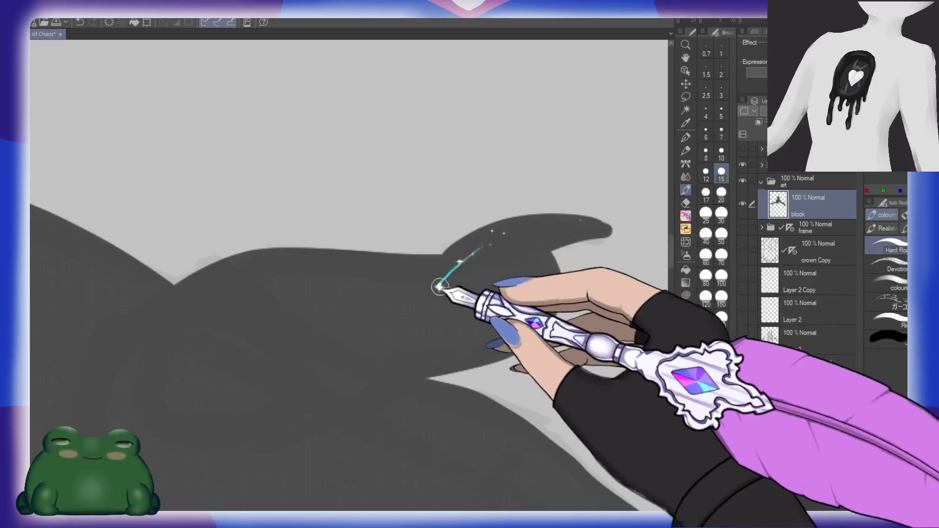
{"action": "scroll", "coordinate": [563, 316], "scroll_direction": "down", "scroll_amount": 4}
{"action": "scroll", "coordinate": [551, 342], "scroll_direction": "up", "scroll_amount": 5}
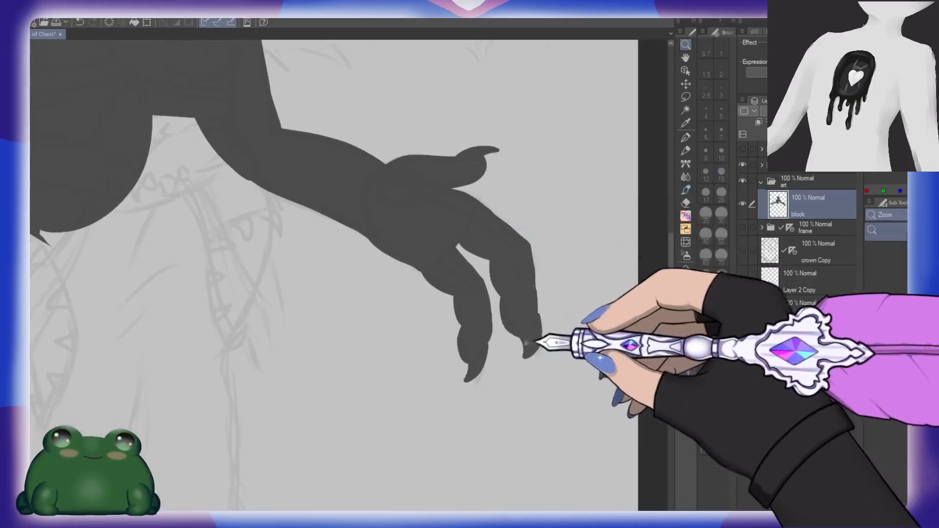
{"action": "scroll", "coordinate": [546, 343], "scroll_direction": "up", "scroll_amount": 2}
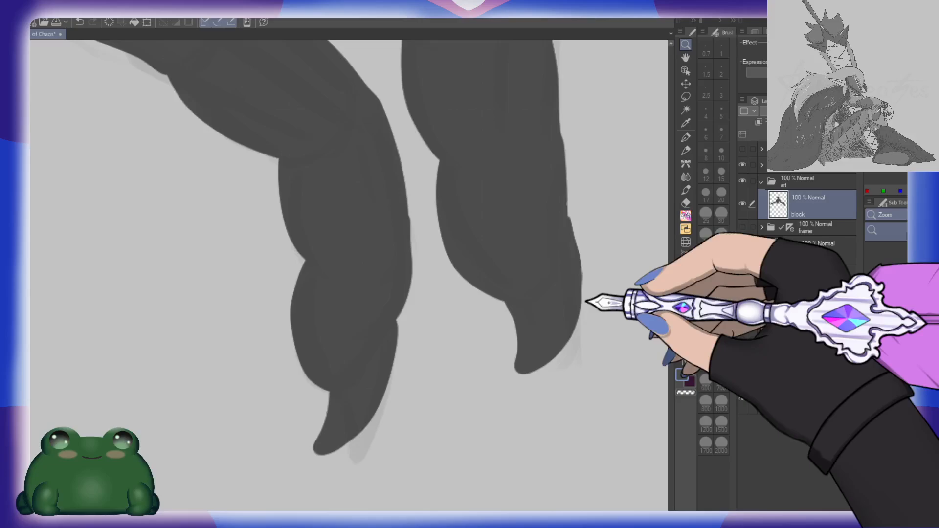
{"action": "left_click_drag", "start_coordinate": [585, 302], "coordinate": [427, 403]}
{"action": "left_click_drag", "start_coordinate": [555, 292], "coordinate": [537, 293]}
{"action": "left_click_drag", "start_coordinate": [412, 349], "coordinate": [505, 351]}
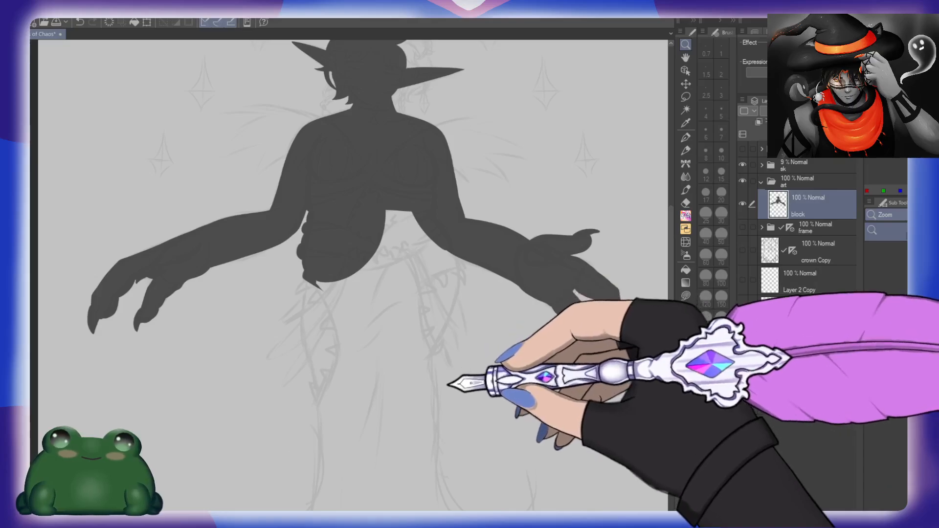
{"action": "left_click_drag", "start_coordinate": [447, 385], "coordinate": [461, 328]}
{"action": "left_click_drag", "start_coordinate": [468, 251], "coordinate": [489, 247]}
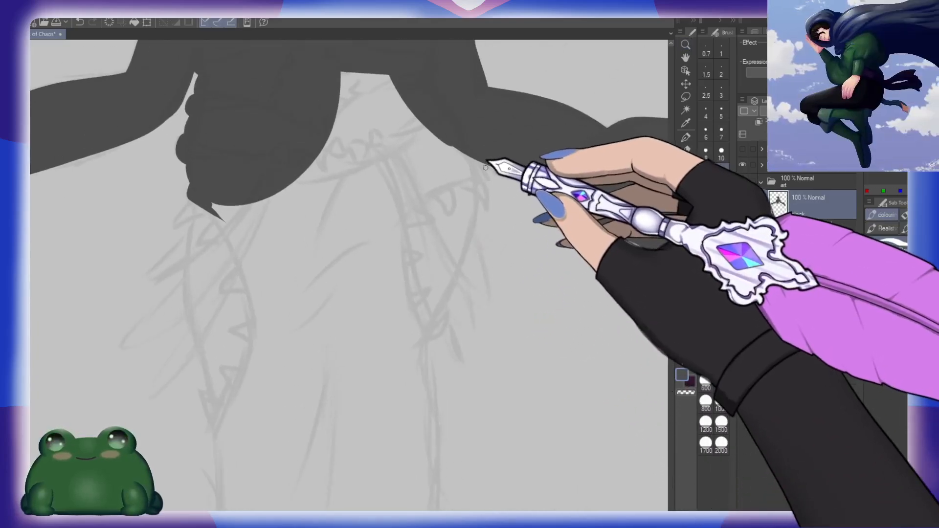
{"action": "left_click_drag", "start_coordinate": [493, 186], "coordinate": [514, 179]}
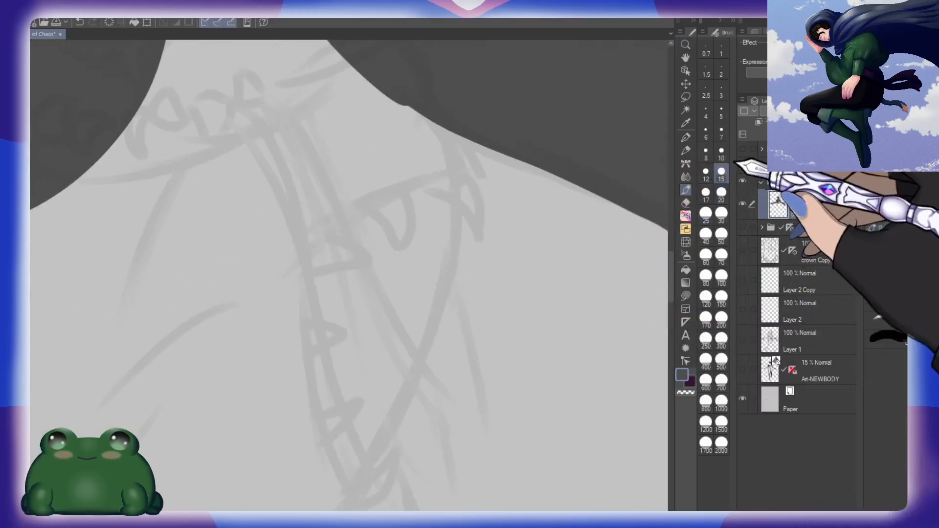
{"action": "left_click", "coordinate": [721, 153]}
{"action": "mouse_move", "coordinate": [426, 185]}
{"action": "left_mouse_down"}
{"action": "mouse_move", "coordinate": [480, 236]}
{"action": "mouse_move", "coordinate": [457, 169]}
{"action": "left_mouse_up"}
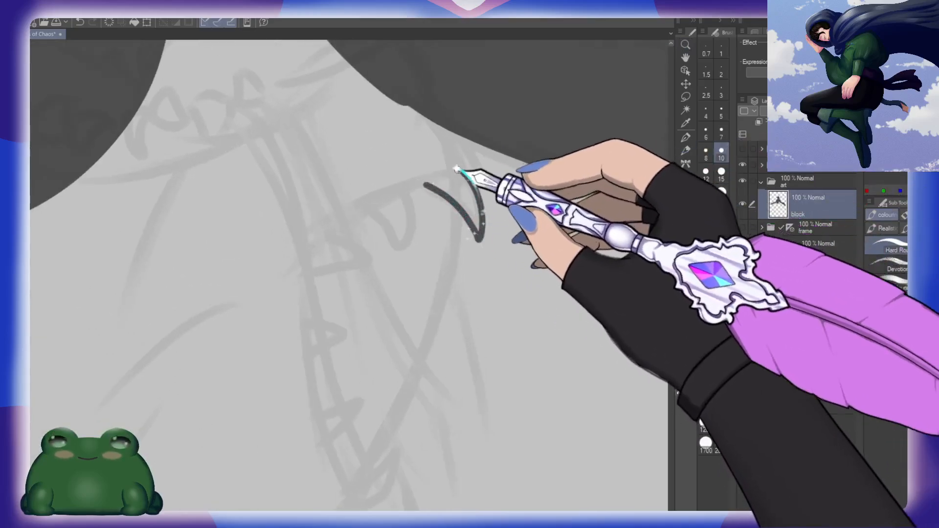
Step: Block in the waist and left hip with solid dark grey shapes, extending them from the torso down to a tapered point
{"action": "key", "text": "u"}
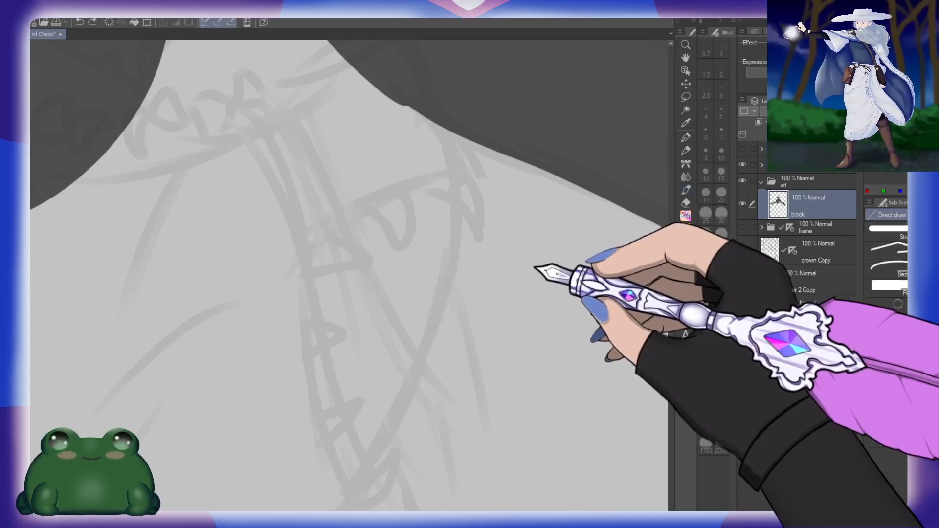
{"action": "left_click_drag", "start_coordinate": [220, 361], "coordinate": [573, 322]}
{"action": "left_click_drag", "start_coordinate": [559, 359], "coordinate": [535, 317]}
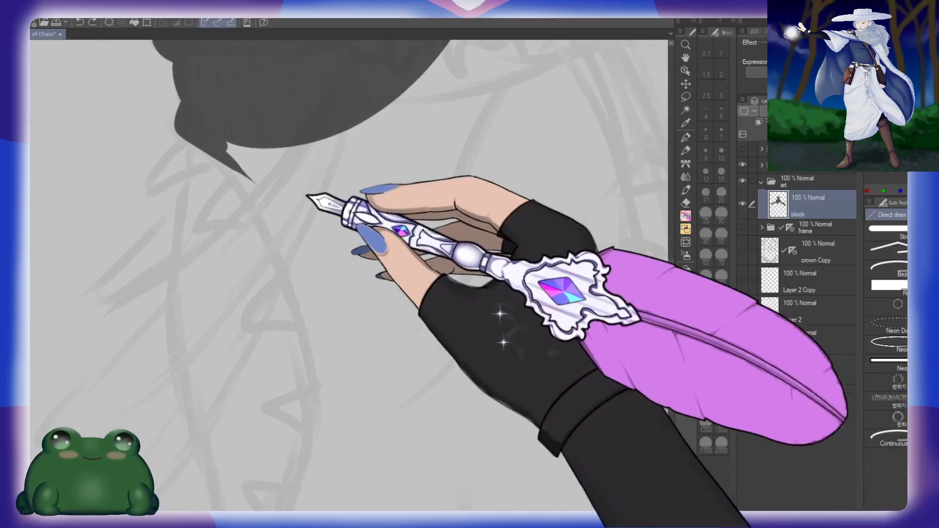
{"action": "mouse_move", "coordinate": [193, 131]}
{"action": "left_mouse_down"}
{"action": "mouse_move", "coordinate": [295, 320]}
{"action": "mouse_move", "coordinate": [359, 415]}
{"action": "mouse_move", "coordinate": [316, 88]}
{"action": "left_mouse_up"}
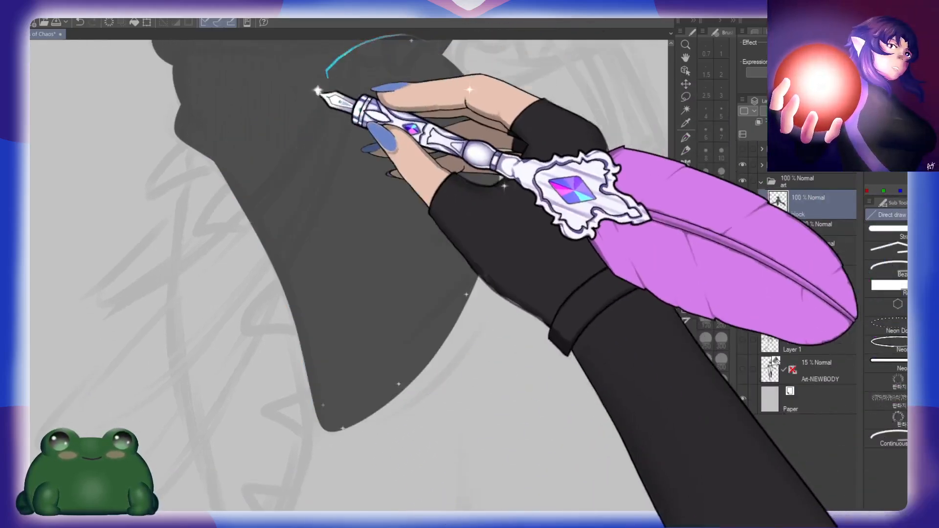
{"action": "left_click_drag", "start_coordinate": [574, 168], "coordinate": [426, 295]}
{"action": "left_click_drag", "start_coordinate": [557, 241], "coordinate": [446, 398]}
{"action": "mouse_move", "coordinate": [404, 151]}
{"action": "left_mouse_down"}
{"action": "mouse_move", "coordinate": [249, 140]}
{"action": "mouse_move", "coordinate": [493, 249]}
{"action": "mouse_move", "coordinate": [483, 208]}
{"action": "left_mouse_up"}
{"action": "left_click_drag", "start_coordinate": [572, 397], "coordinate": [459, 147]}
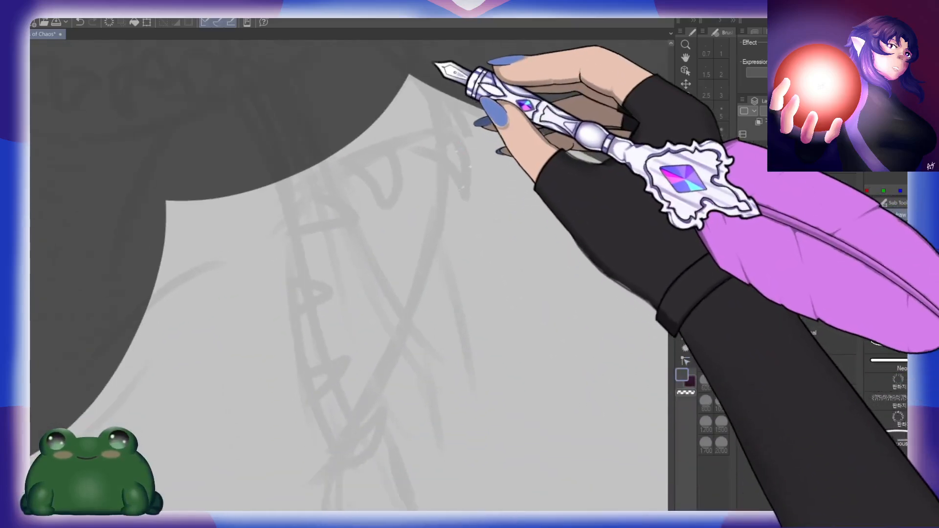
{"action": "mouse_move", "coordinate": [411, 52]}
{"action": "left_mouse_down"}
{"action": "mouse_move", "coordinate": [454, 125]}
{"action": "mouse_move", "coordinate": [281, 247]}
{"action": "mouse_move", "coordinate": [206, 143]}
{"action": "left_mouse_up"}
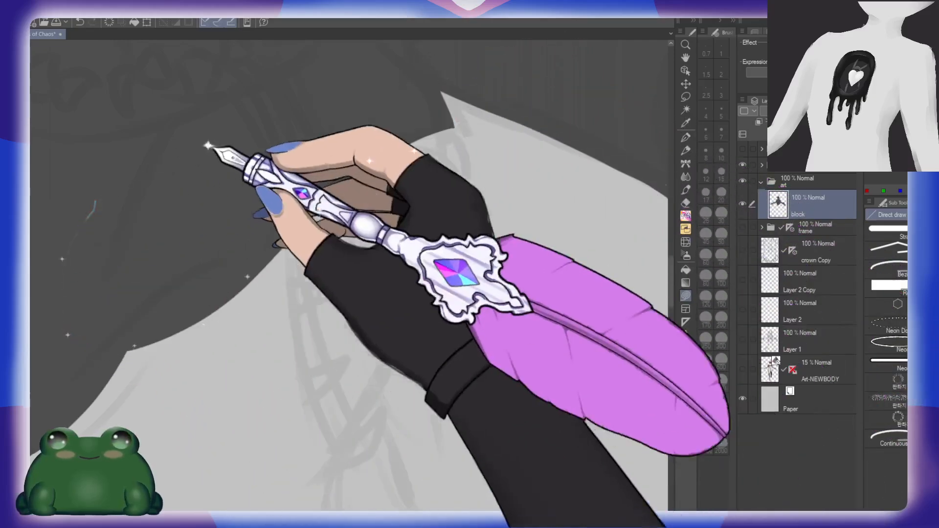
Step: Extend the dark grey fill down the right hip into a rounded lobe, undoing the last unwanted shape
{"action": "left_click_drag", "start_coordinate": [467, 193], "coordinate": [475, 144]}
{"action": "mouse_move", "coordinate": [456, 82]}
{"action": "left_mouse_down"}
{"action": "mouse_move", "coordinate": [456, 119]}
{"action": "mouse_move", "coordinate": [369, 379]}
{"action": "mouse_move", "coordinate": [303, 459]}
{"action": "left_mouse_up"}
{"action": "mouse_move", "coordinate": [460, 98]}
{"action": "left_mouse_down"}
{"action": "mouse_move", "coordinate": [456, 147]}
{"action": "mouse_move", "coordinate": [210, 419]}
{"action": "mouse_move", "coordinate": [450, 137]}
{"action": "left_mouse_up"}
{"action": "left_click_drag", "start_coordinate": [503, 161], "coordinate": [473, 213]}
{"action": "left_click_drag", "start_coordinate": [415, 434], "coordinate": [465, 296]}
{"action": "left_click_drag", "start_coordinate": [307, 353], "coordinate": [556, 289]}
{"action": "left_click_drag", "start_coordinate": [355, 228], "coordinate": [480, 339]}
{"action": "mouse_move", "coordinate": [268, 90]}
{"action": "left_mouse_down"}
{"action": "mouse_move", "coordinate": [264, 127]}
{"action": "mouse_move", "coordinate": [264, 244]}
{"action": "mouse_move", "coordinate": [279, 380]}
{"action": "mouse_move", "coordinate": [317, 491]}
{"action": "left_mouse_up"}
{"action": "key", "text": "ctrl+z"}
{"action": "left_click_drag", "start_coordinate": [405, 310], "coordinate": [518, 291]}
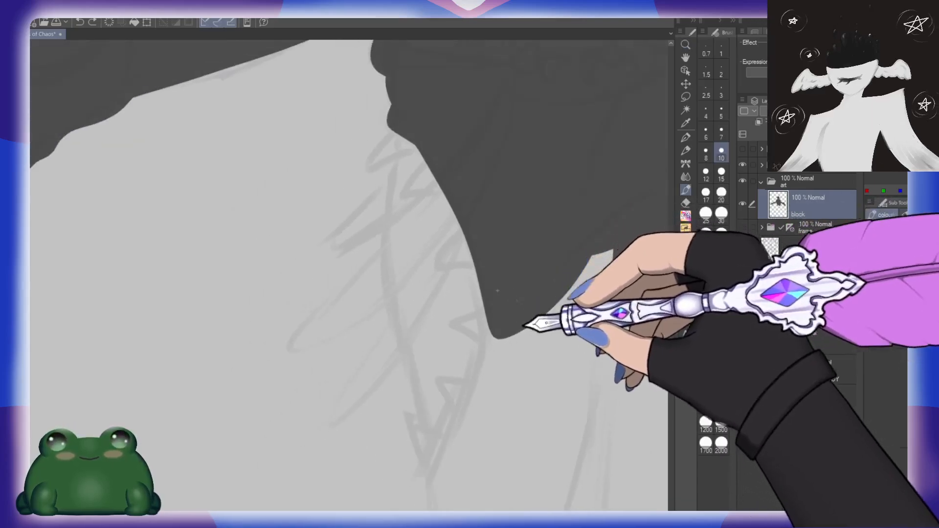
{"action": "left_click_drag", "start_coordinate": [524, 324], "coordinate": [462, 323]}
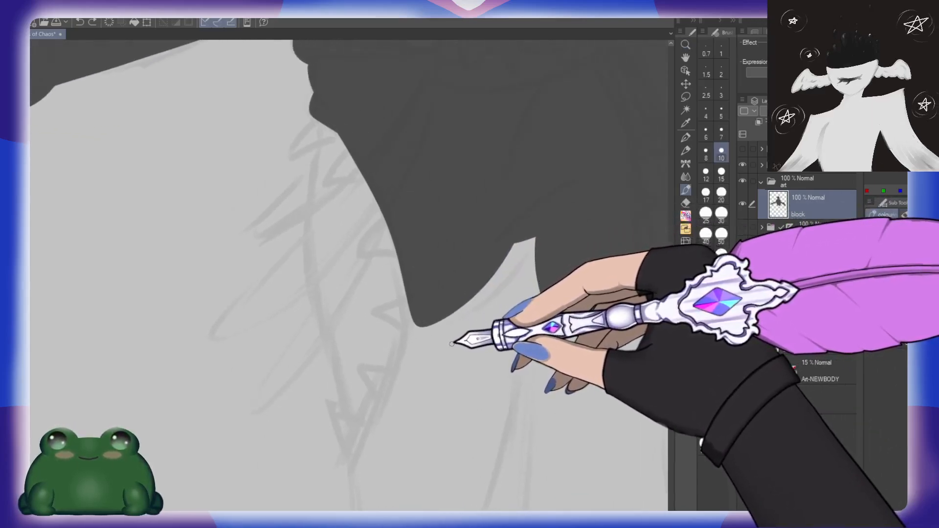
{"action": "key", "text": "u"}
{"action": "mouse_move", "coordinate": [324, 105]}
{"action": "left_mouse_down"}
{"action": "mouse_move", "coordinate": [314, 276]}
{"action": "mouse_move", "coordinate": [338, 393]}
{"action": "mouse_move", "coordinate": [366, 453]}
{"action": "mouse_move", "coordinate": [399, 448]}
{"action": "mouse_move", "coordinate": [513, 207]}
{"action": "left_mouse_up"}
{"action": "key", "text": "ctrl+z"}
{"action": "mouse_move", "coordinate": [333, 102]}
{"action": "left_mouse_down"}
{"action": "mouse_move", "coordinate": [322, 131]}
{"action": "mouse_move", "coordinate": [319, 309]}
{"action": "mouse_move", "coordinate": [537, 200]}
{"action": "left_mouse_up"}
{"action": "key", "text": "ctrl+z"}
{"action": "mouse_move", "coordinate": [332, 103]}
{"action": "left_mouse_down"}
{"action": "mouse_move", "coordinate": [318, 126]}
{"action": "mouse_move", "coordinate": [476, 405]}
{"action": "mouse_move", "coordinate": [532, 220]}
{"action": "left_mouse_up"}
{"action": "key", "text": "ctrl+z"}
{"action": "mouse_move", "coordinate": [328, 102]}
{"action": "left_mouse_down"}
{"action": "mouse_move", "coordinate": [309, 218]}
{"action": "mouse_move", "coordinate": [329, 372]}
{"action": "mouse_move", "coordinate": [404, 461]}
{"action": "mouse_move", "coordinate": [530, 220]}
{"action": "left_mouse_up"}
{"action": "key", "text": "ctrl+z"}
{"action": "mouse_move", "coordinate": [328, 103]}
{"action": "left_mouse_down"}
{"action": "mouse_move", "coordinate": [318, 157]}
{"action": "mouse_move", "coordinate": [322, 311]}
{"action": "mouse_move", "coordinate": [387, 445]}
{"action": "mouse_move", "coordinate": [512, 255]}
{"action": "mouse_move", "coordinate": [317, 150]}
{"action": "mouse_move", "coordinate": [314, 270]}
{"action": "mouse_move", "coordinate": [336, 400]}
{"action": "mouse_move", "coordinate": [404, 464]}
{"action": "mouse_move", "coordinate": [530, 210]}
{"action": "left_mouse_up"}
{"action": "key", "text": "ctrl+z"}
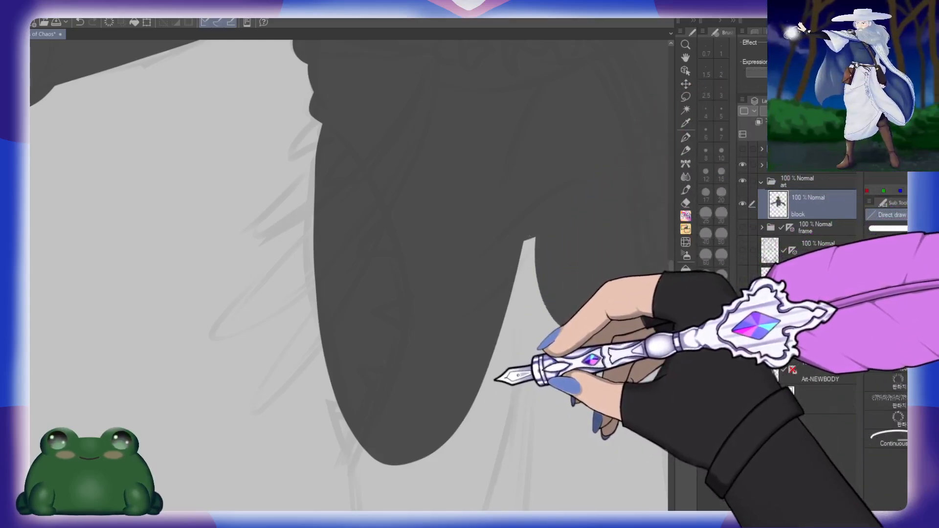
{"action": "key", "text": "ctrl+z"}
Step: Draw the outer curve of the left hip down to the knee with the brush at size 20, redoing it until it tapers cleanly
{"action": "left_click_drag", "start_coordinate": [499, 351], "coordinate": [440, 296]}
{"action": "key", "text": "b"}
{"action": "left_click", "coordinate": [721, 193]}
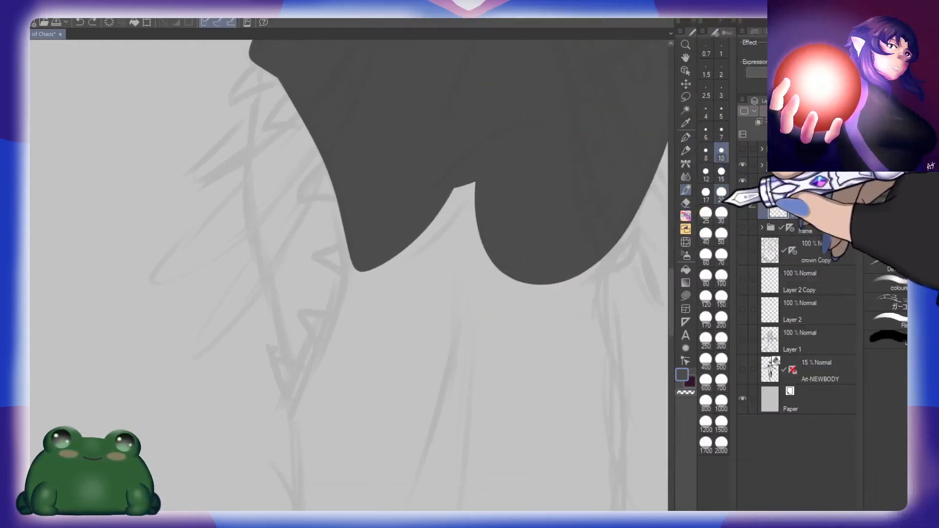
{"action": "mouse_move", "coordinate": [263, 58]}
{"action": "left_mouse_down"}
{"action": "mouse_move", "coordinate": [256, 115]}
{"action": "mouse_move", "coordinate": [300, 370]}
{"action": "mouse_move", "coordinate": [328, 398]}
{"action": "left_mouse_up"}
{"action": "key", "text": "ctrl+z"}
{"action": "mouse_move", "coordinate": [262, 55]}
{"action": "left_mouse_down"}
{"action": "mouse_move", "coordinate": [257, 187]}
{"action": "mouse_move", "coordinate": [331, 413]}
{"action": "left_mouse_up"}
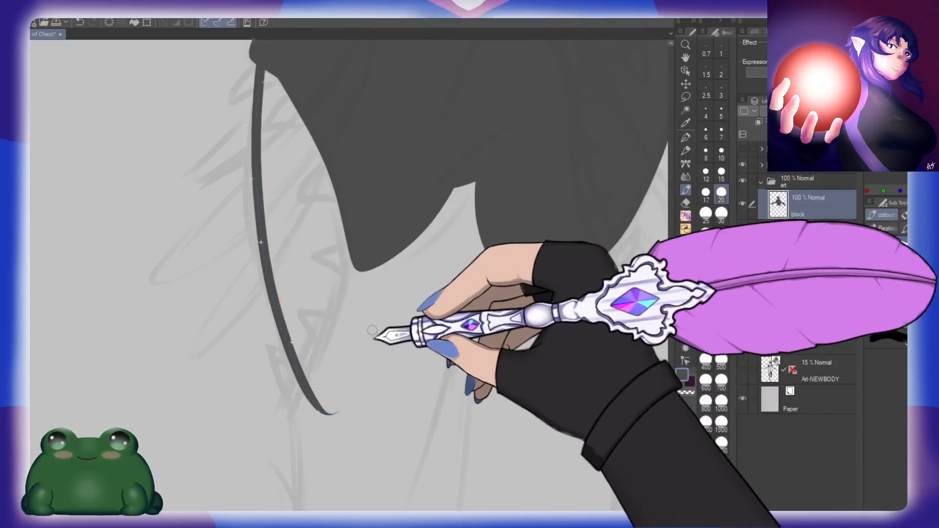
{"action": "key", "text": "ctrl+z"}
{"action": "mouse_move", "coordinate": [262, 56]}
{"action": "left_mouse_down"}
{"action": "mouse_move", "coordinate": [255, 145]}
{"action": "mouse_move", "coordinate": [312, 404]}
{"action": "left_mouse_up"}
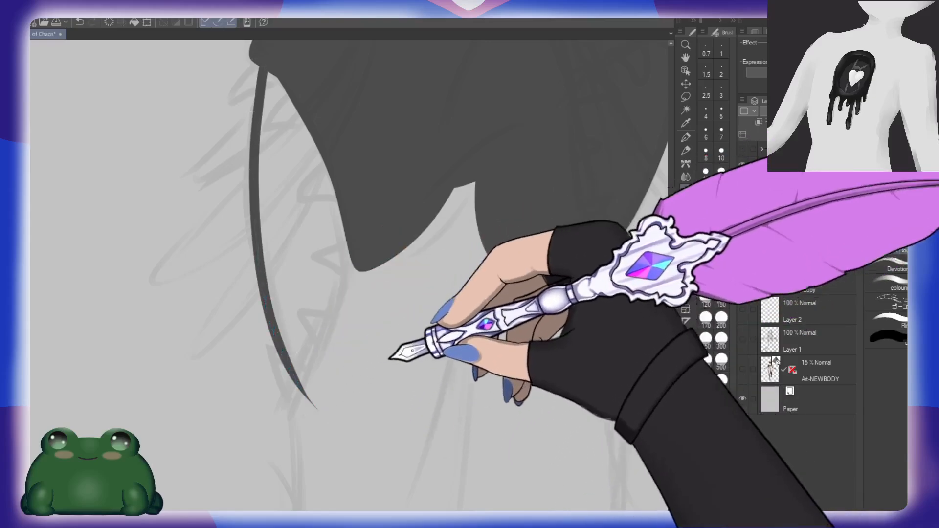
Step: Continue the left outer edge down the lower leg and add a short curved stroke beneath the right hip
{"action": "left_click_drag", "start_coordinate": [390, 353], "coordinate": [397, 108]}
{"action": "left_click_drag", "start_coordinate": [308, 139], "coordinate": [310, 325]}
{"action": "key", "text": "ctrl+z"}
{"action": "left_click_drag", "start_coordinate": [304, 136], "coordinate": [309, 386]}
{"action": "left_click_drag", "start_coordinate": [521, 218], "coordinate": [359, 397]}
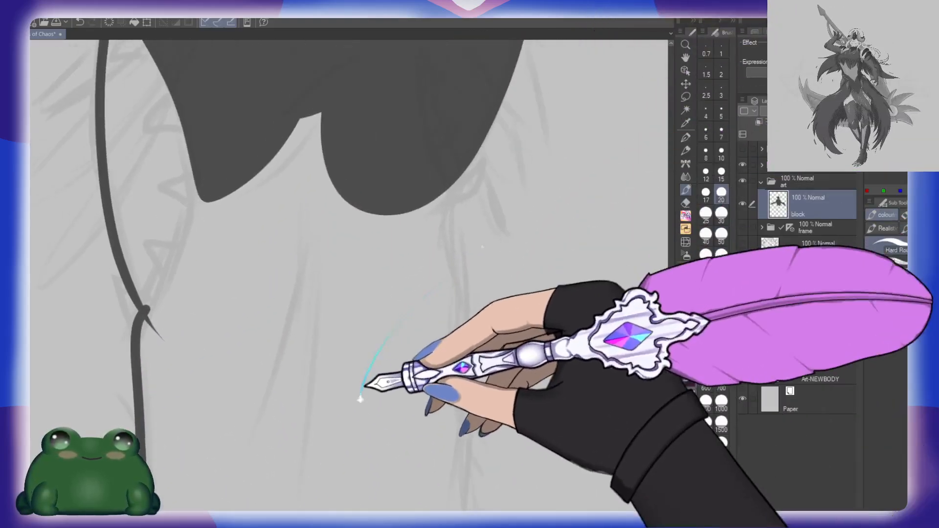
{"action": "left_click_drag", "start_coordinate": [560, 239], "coordinate": [460, 188]}
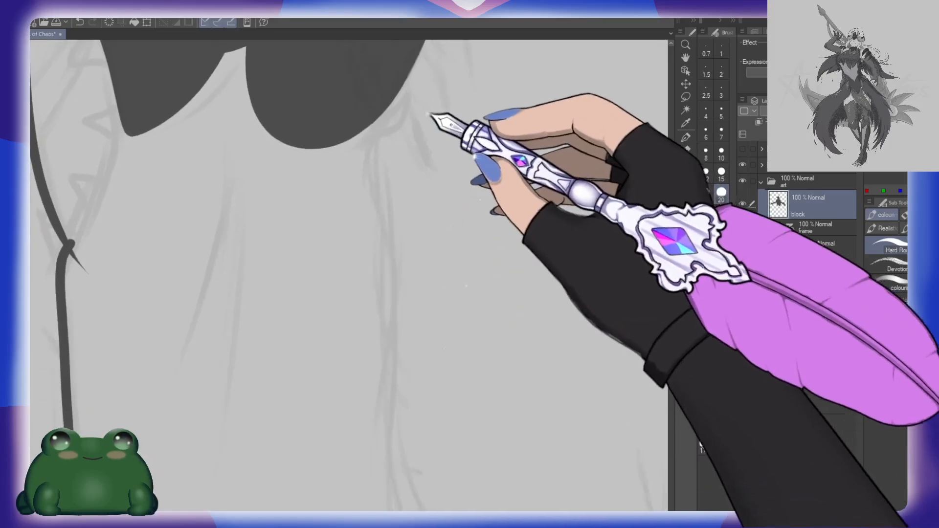
{"action": "left_click_drag", "start_coordinate": [431, 117], "coordinate": [414, 154]}
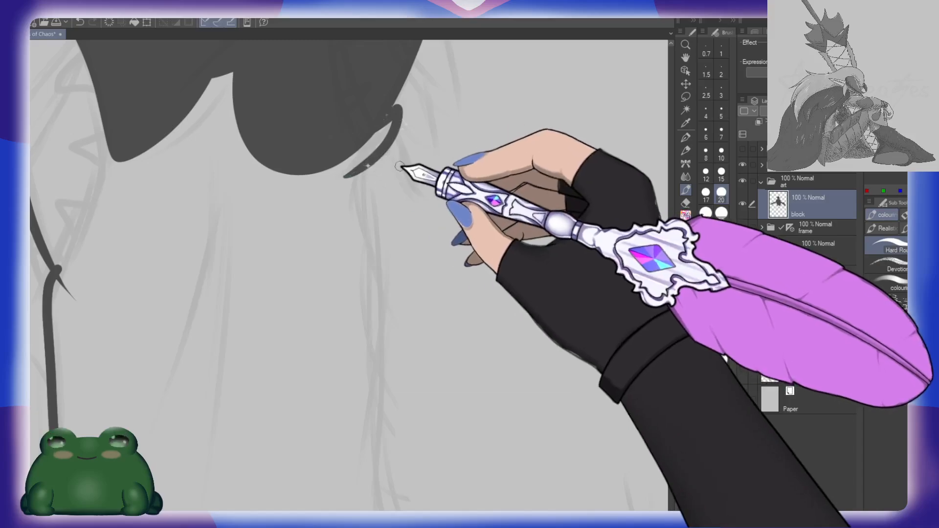
Step: Add small solid pointed tatters at the right hip, the left hip and the junction in the left leg's edge
{"action": "left_click_drag", "start_coordinate": [410, 162], "coordinate": [379, 288]}
{"action": "left_click_drag", "start_coordinate": [422, 181], "coordinate": [408, 294]}
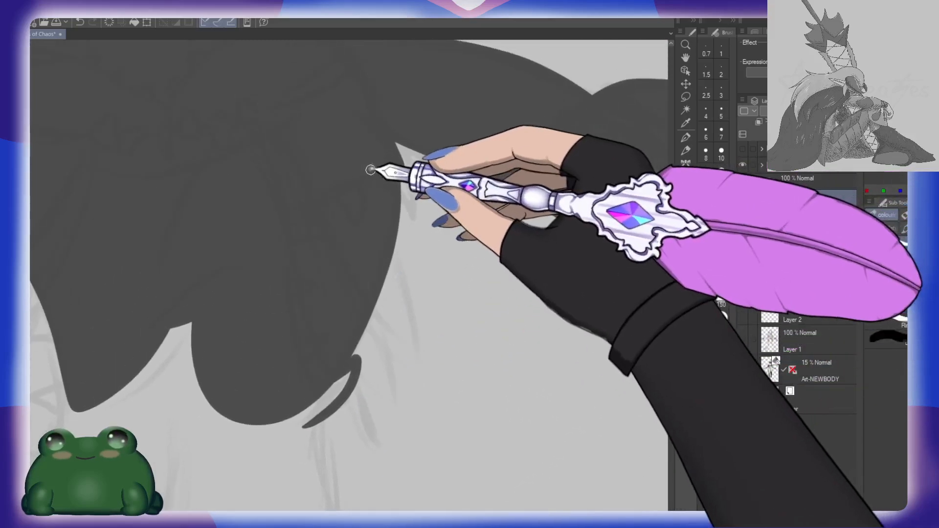
{"action": "key", "text": "ctrl+z"}
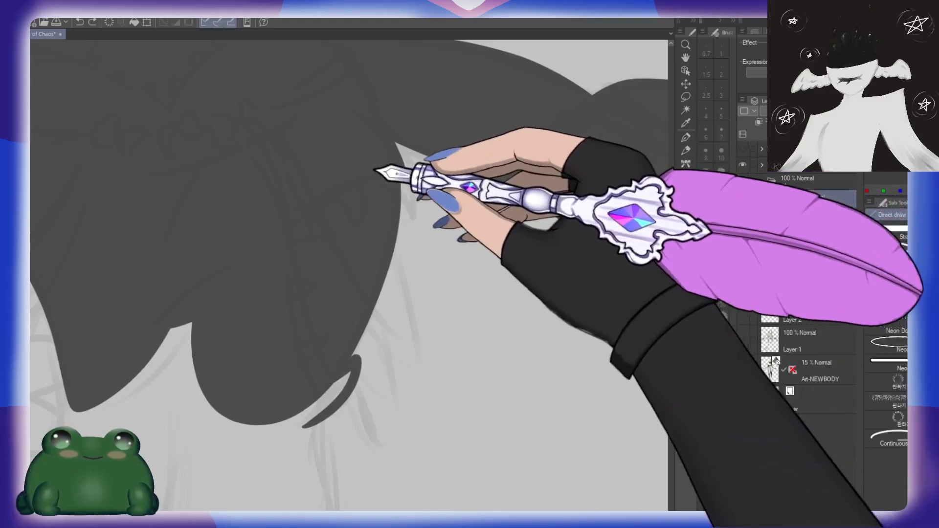
{"action": "left_click_drag", "start_coordinate": [410, 219], "coordinate": [396, 144]}
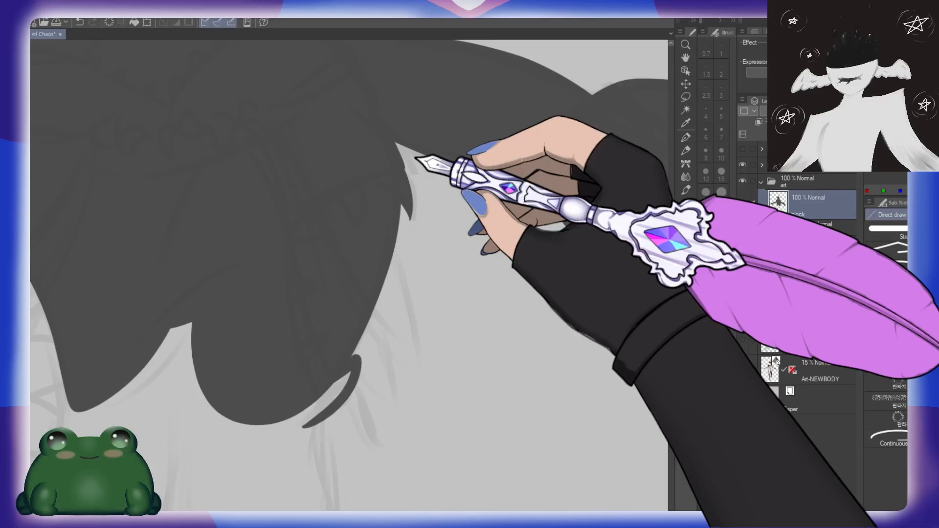
{"action": "left_click_drag", "start_coordinate": [277, 279], "coordinate": [521, 226]}
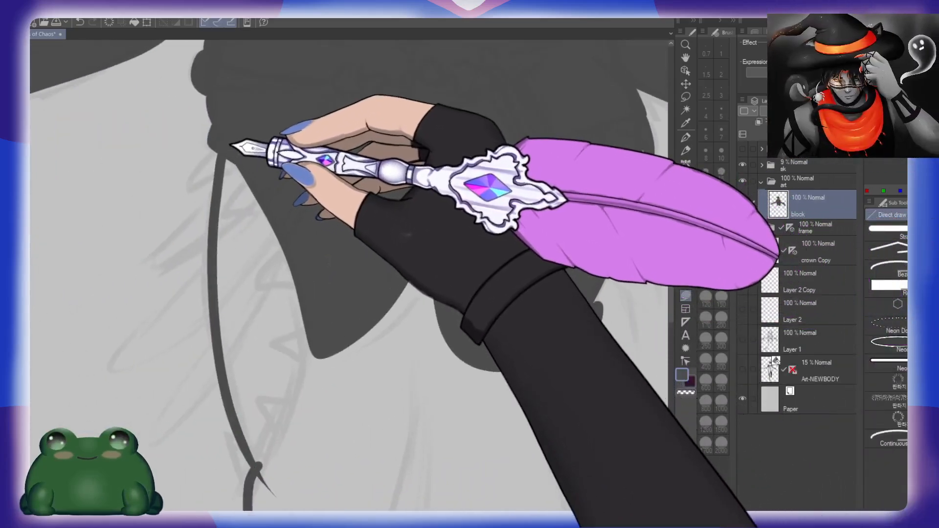
{"action": "left_click_drag", "start_coordinate": [186, 187], "coordinate": [286, 138]}
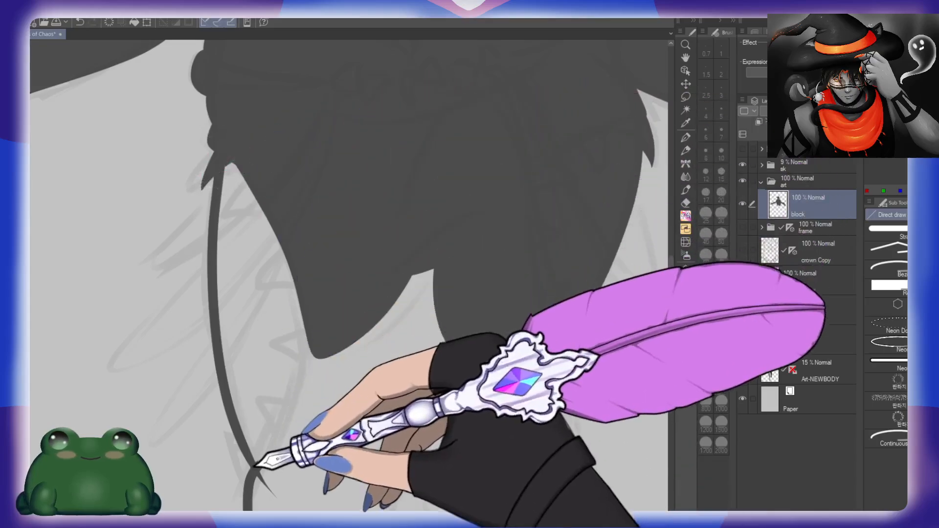
{"action": "mouse_move", "coordinate": [256, 468]}
{"action": "left_mouse_down"}
{"action": "mouse_move", "coordinate": [224, 433]}
{"action": "mouse_move", "coordinate": [283, 461]}
{"action": "left_mouse_up"}
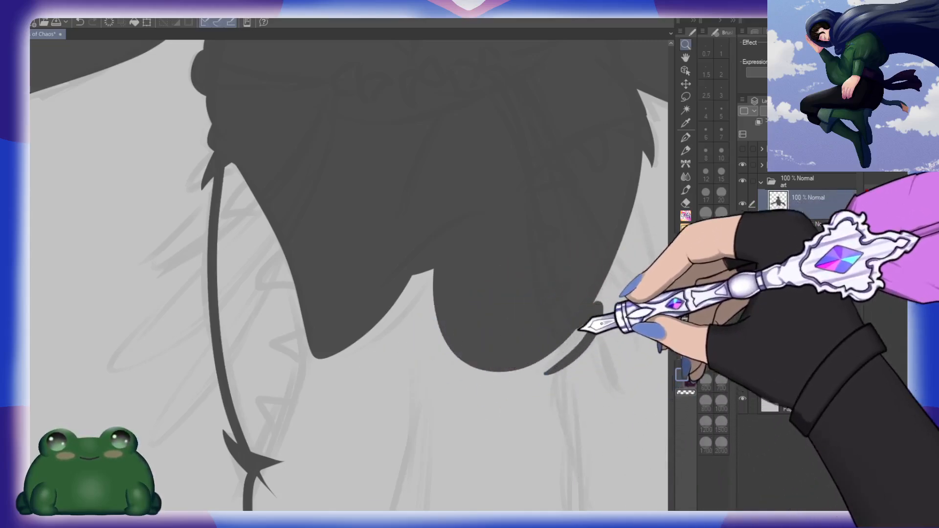
Step: Outline the right edge of the lower body and its flared base with the brush at size 30, closing the shape
{"action": "left_click_drag", "start_coordinate": [617, 311], "coordinate": [505, 391]}
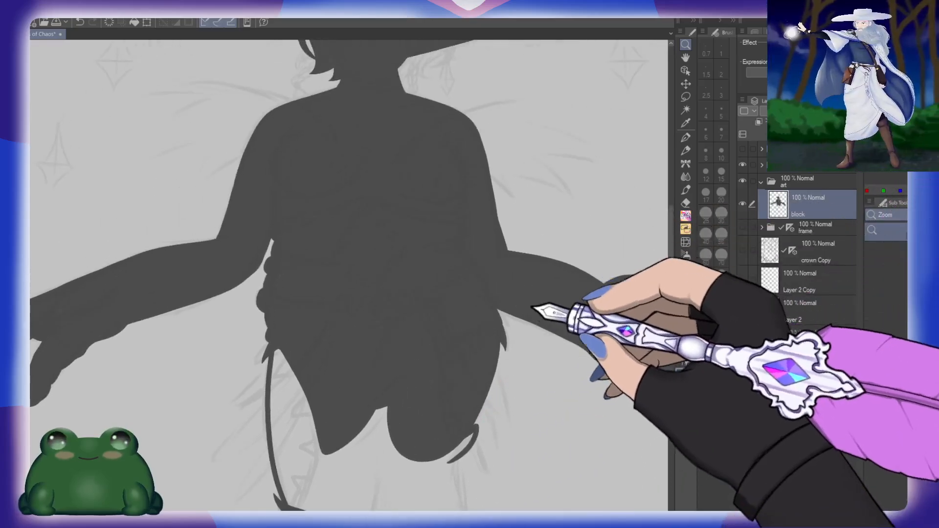
{"action": "left_click_drag", "start_coordinate": [532, 308], "coordinate": [519, 125]}
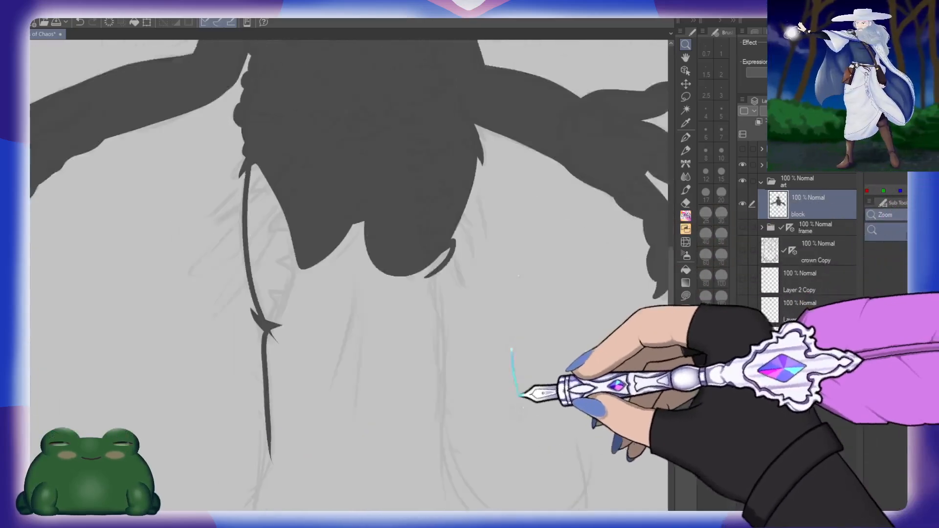
{"action": "left_click_drag", "start_coordinate": [521, 396], "coordinate": [460, 325]}
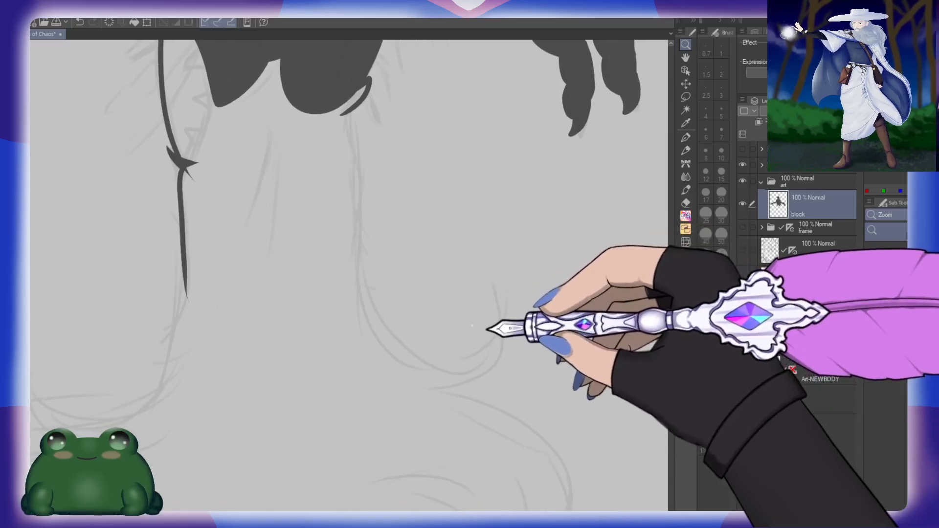
{"action": "left_click", "coordinate": [721, 215]}
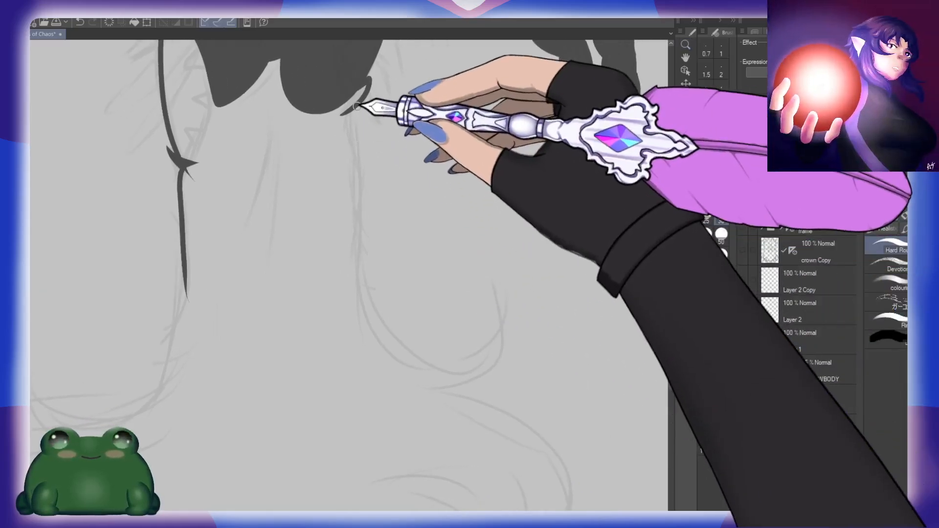
{"action": "mouse_move", "coordinate": [367, 86]}
{"action": "left_mouse_down"}
{"action": "mouse_move", "coordinate": [346, 146]}
{"action": "mouse_move", "coordinate": [377, 342]}
{"action": "mouse_move", "coordinate": [386, 343]}
{"action": "left_mouse_up"}
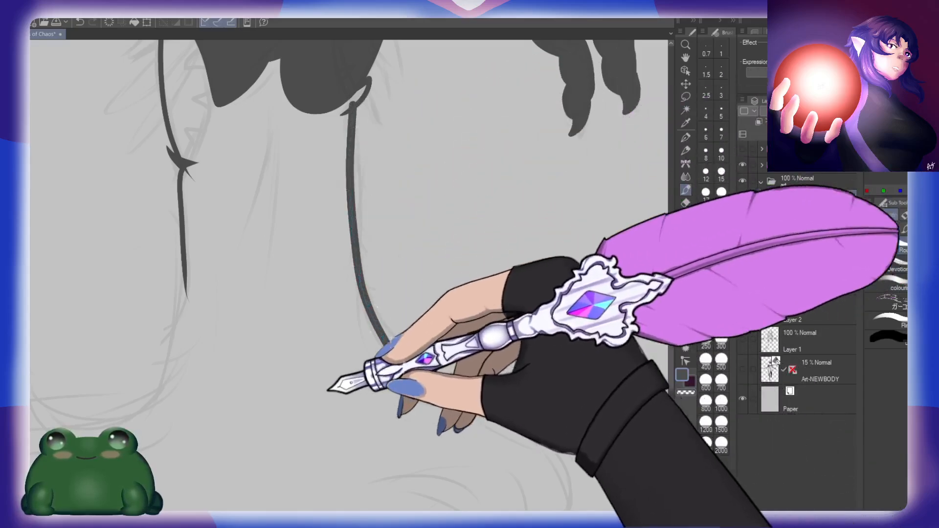
{"action": "left_click_drag", "start_coordinate": [328, 390], "coordinate": [472, 248]}
{"action": "mouse_move", "coordinate": [330, 90]}
{"action": "left_mouse_down"}
{"action": "mouse_move", "coordinate": [323, 199]}
{"action": "mouse_move", "coordinate": [234, 321]}
{"action": "mouse_move", "coordinate": [251, 456]}
{"action": "mouse_move", "coordinate": [535, 415]}
{"action": "left_mouse_up"}
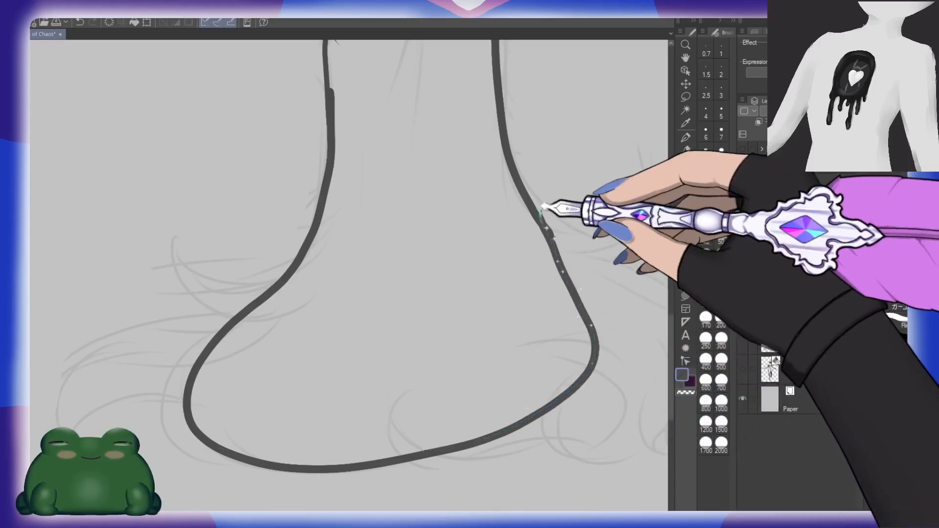
Step: Fill the closed lower body outline with dark grey and check the whole silhouette
{"action": "left_click_drag", "start_coordinate": [431, 101], "coordinate": [386, 282]}
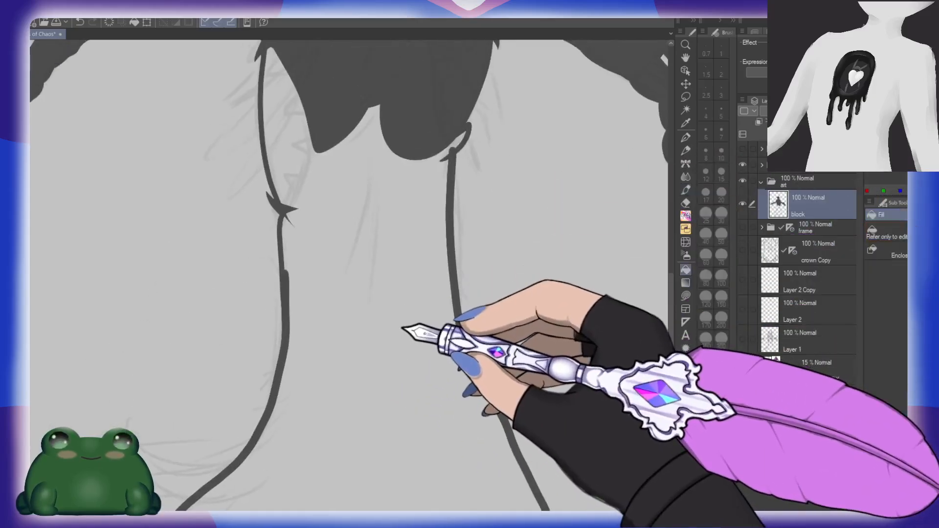
{"action": "left_click", "coordinate": [402, 328]}
{"action": "key", "text": "ctrl+space"}
{"action": "left_click_drag", "start_coordinate": [419, 328], "coordinate": [517, 352]}
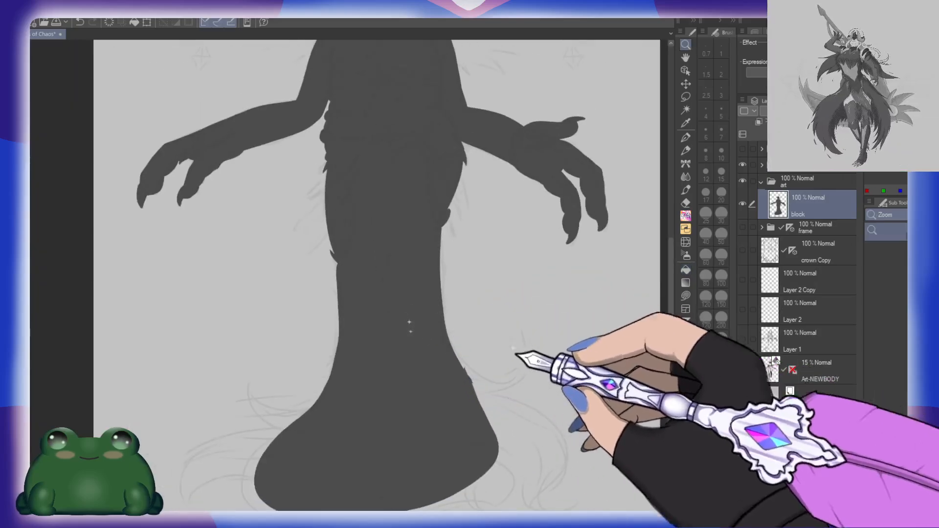
{"action": "left_click_drag", "start_coordinate": [534, 443], "coordinate": [486, 392]}
{"action": "mouse_move", "coordinate": [429, 207]}
{"action": "left_mouse_down"}
{"action": "mouse_move", "coordinate": [428, 341]}
{"action": "mouse_move", "coordinate": [403, 356]}
{"action": "left_mouse_up"}
{"action": "left_click_drag", "start_coordinate": [437, 265], "coordinate": [444, 295]}
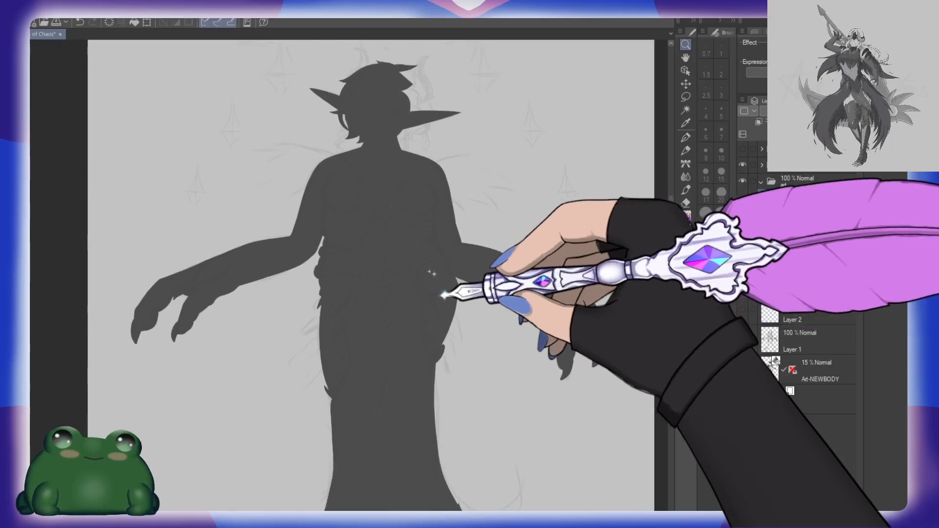
Step: Outline the curved horn on the head's left side along the sketch with the brush at size 10
{"action": "left_click_drag", "start_coordinate": [431, 168], "coordinate": [459, 171]}
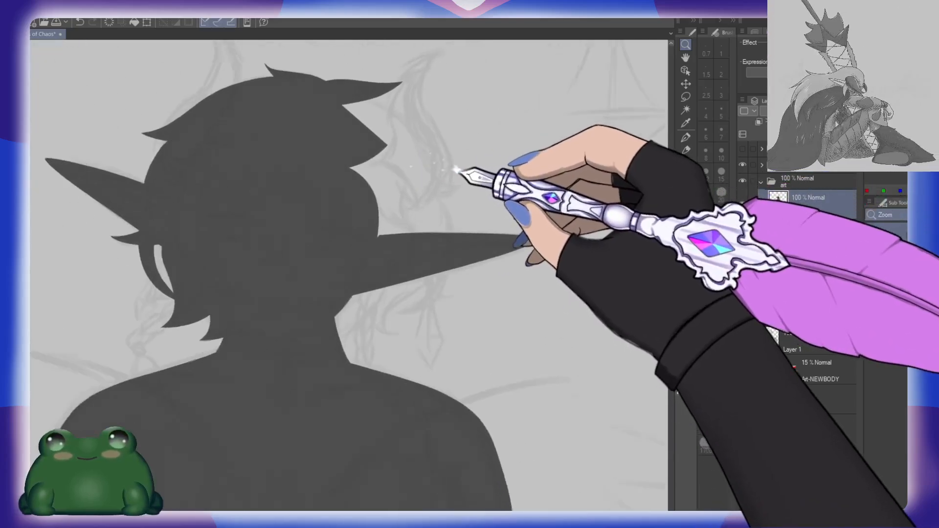
{"action": "left_click", "coordinate": [221, 302]}
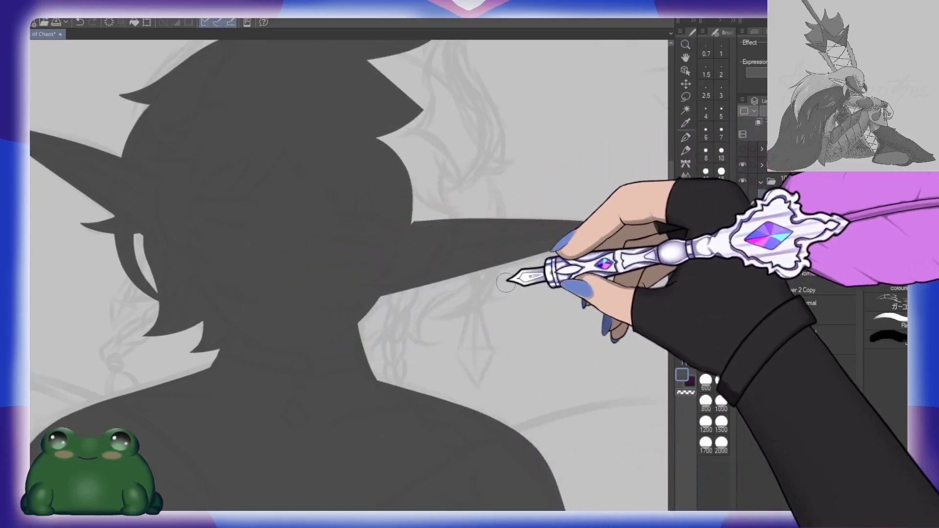
{"action": "left_click_drag", "start_coordinate": [454, 204], "coordinate": [500, 317]}
{"action": "left_click_drag", "start_coordinate": [448, 300], "coordinate": [539, 374]}
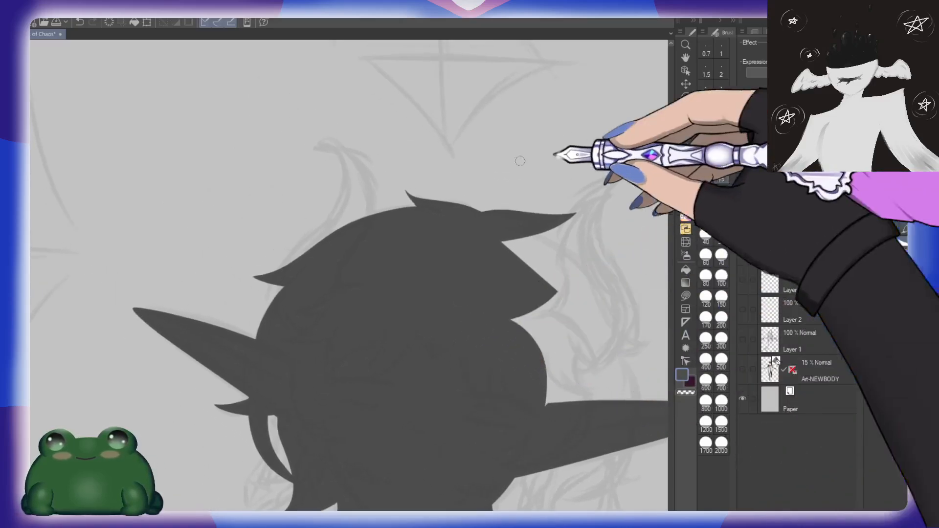
{"action": "mouse_move", "coordinate": [326, 146]}
{"action": "left_mouse_down"}
{"action": "mouse_move", "coordinate": [369, 201]}
{"action": "mouse_move", "coordinate": [335, 277]}
{"action": "left_mouse_up"}
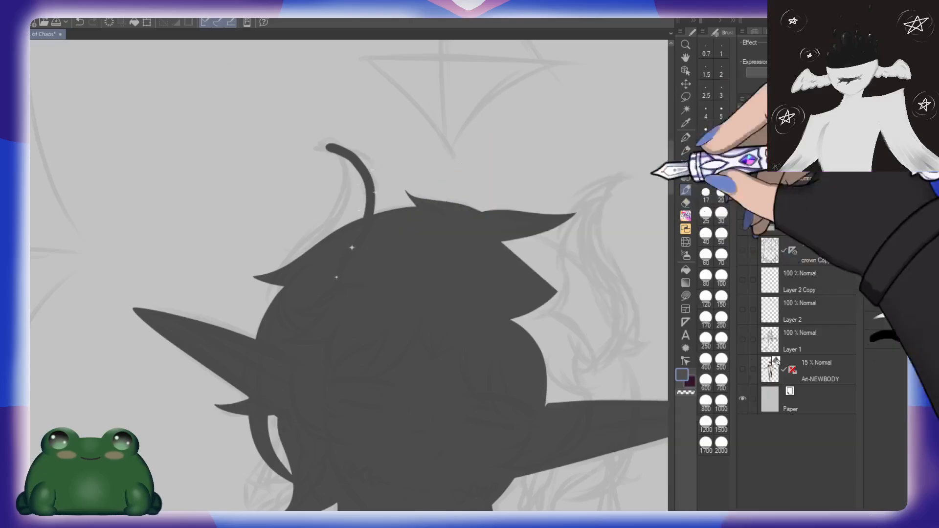
{"action": "key", "text": "ctrl+z"}
{"action": "left_click", "coordinate": [725, 156]}
{"action": "left_click_drag", "start_coordinate": [334, 145], "coordinate": [376, 230]}
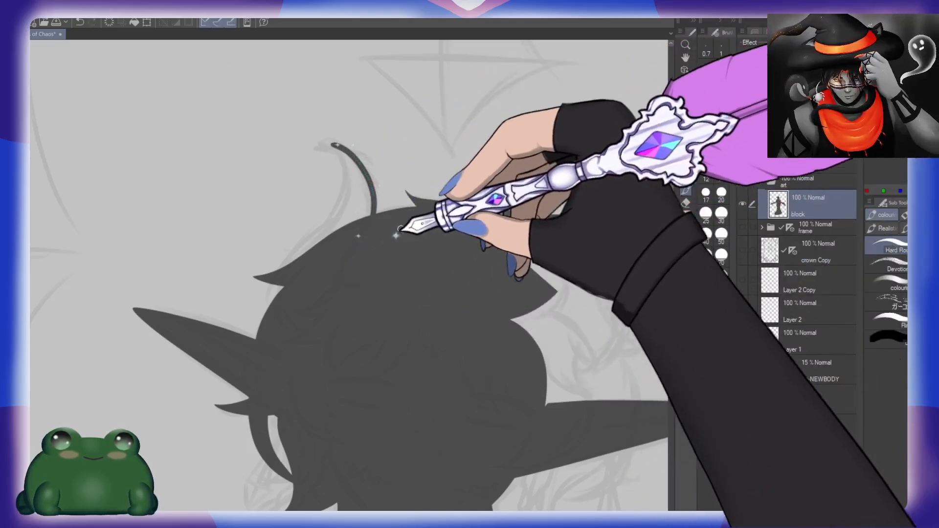
{"action": "left_click_drag", "start_coordinate": [334, 145], "coordinate": [347, 194]}
{"action": "key", "text": "ctrl+z"}
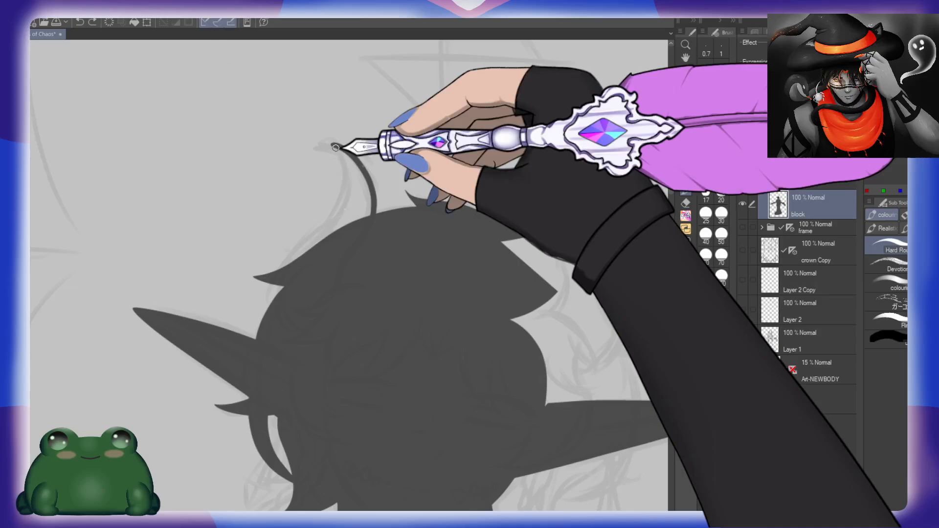
{"action": "mouse_move", "coordinate": [334, 145]}
{"action": "left_mouse_down"}
{"action": "mouse_move", "coordinate": [345, 180]}
{"action": "mouse_move", "coordinate": [261, 313]}
{"action": "left_mouse_up"}
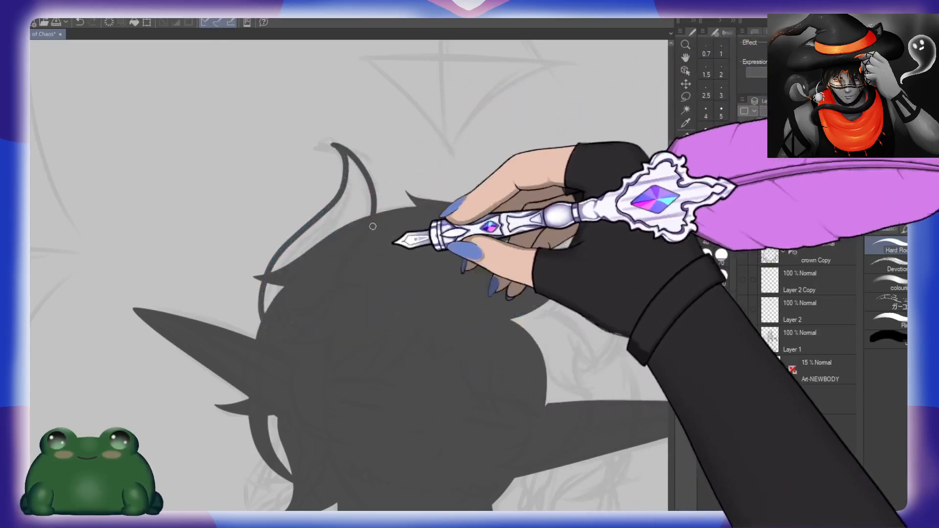
Step: Fill the left horn with dark grey and trim its tip to a sharp point with the eraser at size 15
{"action": "key", "text": "g"}
{"action": "left_click", "coordinate": [356, 205]}
{"action": "left_click", "coordinate": [271, 299]}
{"action": "key", "text": "b"}
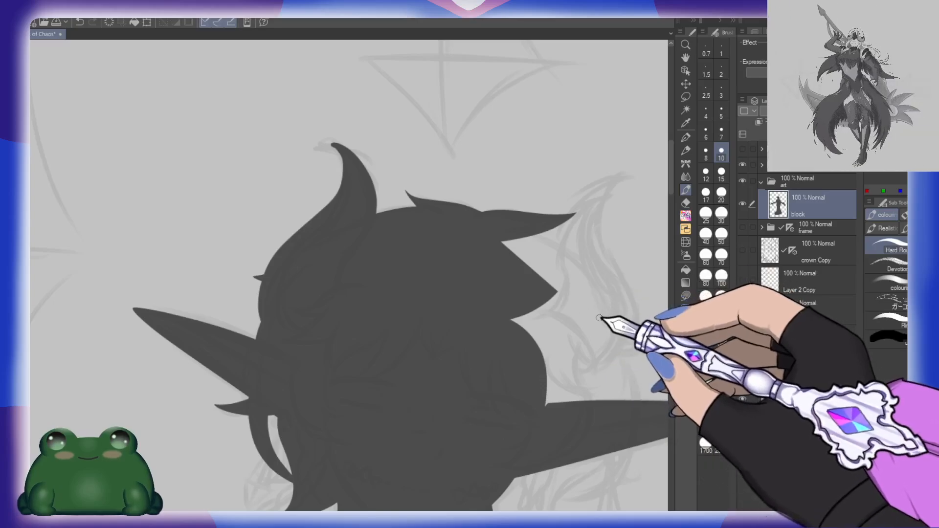
{"action": "key", "text": "e"}
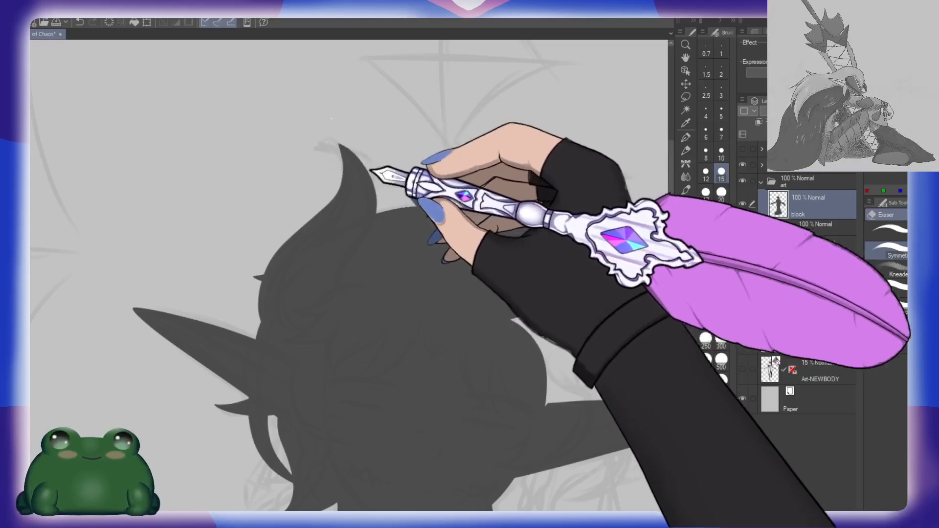
Step: Outline both edges of the curved horn on the head's right side with the brush at size 10
{"action": "key", "text": "ctrl+space"}
{"action": "left_click_drag", "start_coordinate": [556, 345], "coordinate": [525, 357]}
{"action": "left_click_drag", "start_coordinate": [467, 247], "coordinate": [498, 248]}
{"action": "key", "text": "b"}
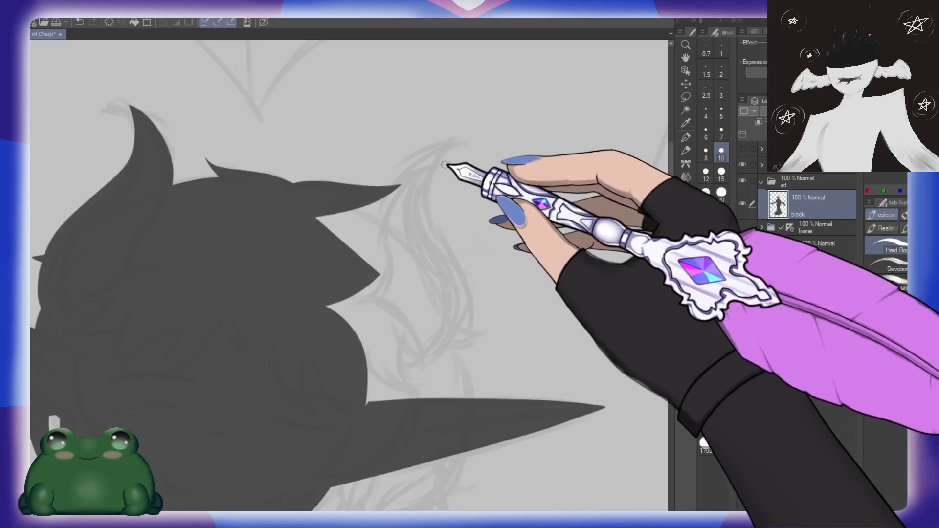
{"action": "mouse_move", "coordinate": [451, 150]}
{"action": "left_mouse_down"}
{"action": "mouse_move", "coordinate": [436, 184]}
{"action": "mouse_move", "coordinate": [470, 322]}
{"action": "mouse_move", "coordinate": [391, 398]}
{"action": "left_mouse_up"}
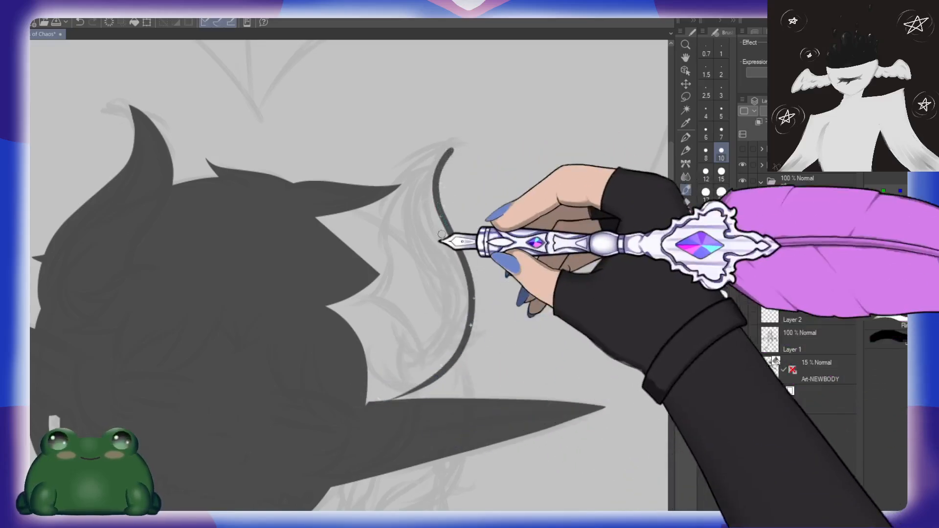
{"action": "mouse_move", "coordinate": [451, 149]}
{"action": "left_mouse_down"}
{"action": "mouse_move", "coordinate": [400, 187]}
{"action": "mouse_move", "coordinate": [390, 256]}
{"action": "mouse_move", "coordinate": [354, 320]}
{"action": "left_mouse_up"}
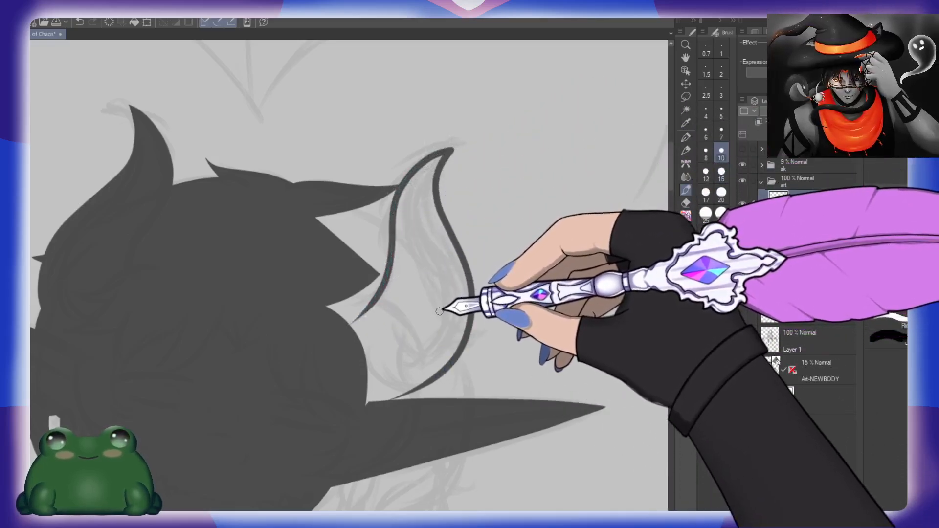
{"action": "key", "text": "g"}
{"action": "key", "text": "b"}
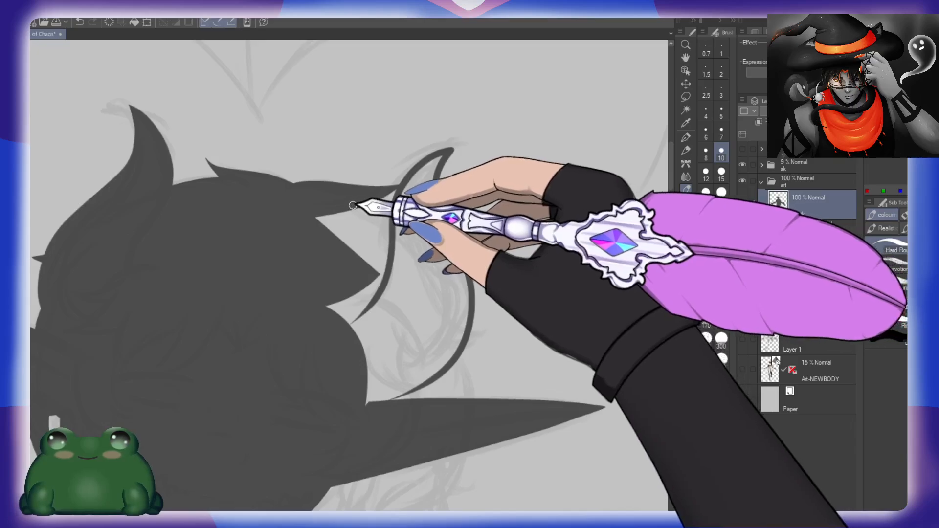
{"action": "mouse_move", "coordinate": [352, 204]}
{"action": "left_mouse_down"}
{"action": "mouse_move", "coordinate": [441, 266]}
{"action": "mouse_move", "coordinate": [493, 334]}
{"action": "left_mouse_up"}
{"action": "key", "text": "ctrl+z"}
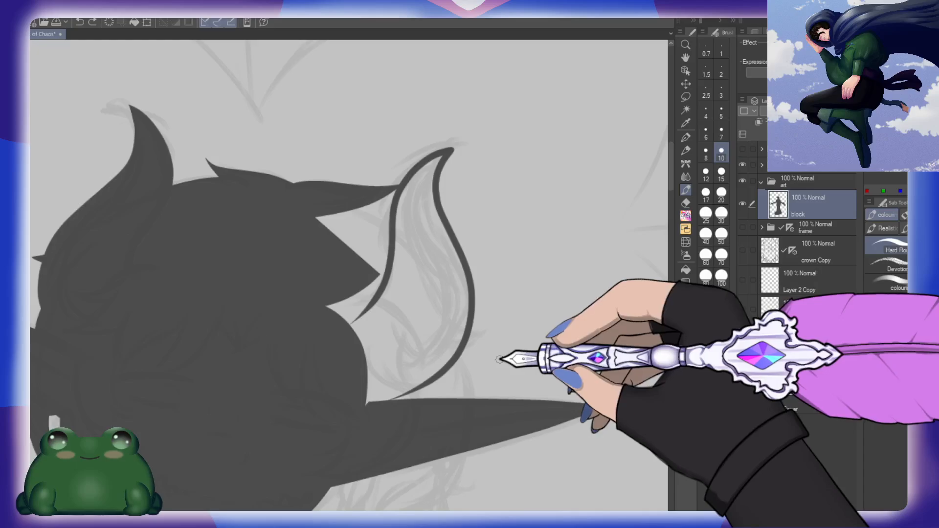
{"action": "mouse_move", "coordinate": [341, 203]}
{"action": "left_mouse_down"}
{"action": "mouse_move", "coordinate": [360, 205]}
{"action": "mouse_move", "coordinate": [491, 297]}
{"action": "mouse_move", "coordinate": [421, 315]}
{"action": "left_mouse_up"}
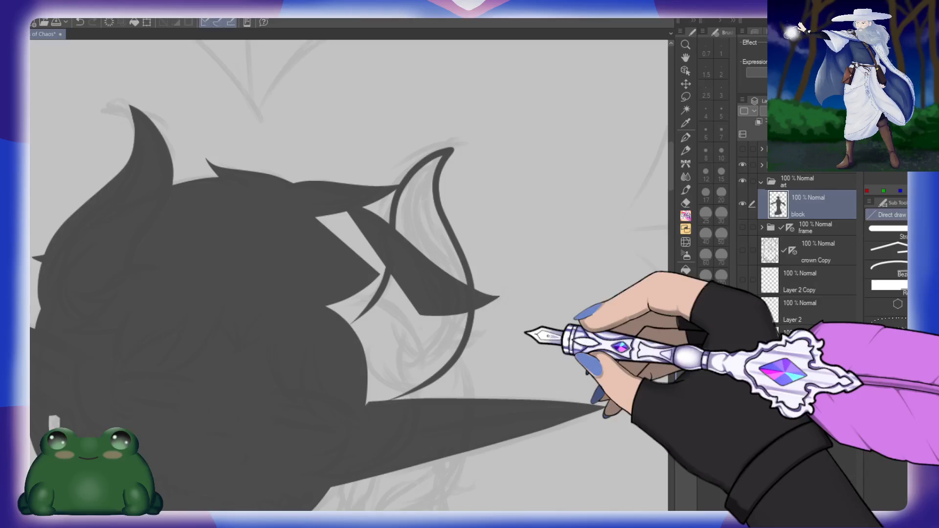
{"action": "key", "text": "ctrl+z"}
Step: Draw solid pointed hair locks across the right horn's base and over the right ear with the Direct draw tool
{"action": "left_click_drag", "start_coordinate": [532, 359], "coordinate": [574, 289]}
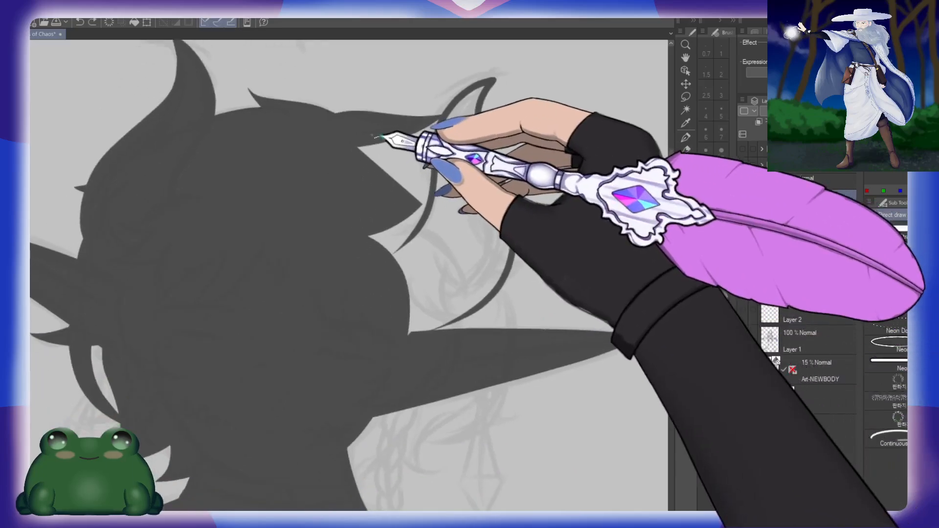
{"action": "mouse_move", "coordinate": [384, 139]}
{"action": "left_mouse_down"}
{"action": "mouse_move", "coordinate": [553, 269]}
{"action": "mouse_move", "coordinate": [454, 270]}
{"action": "left_mouse_up"}
{"action": "left_click_drag", "start_coordinate": [538, 325], "coordinate": [540, 247]}
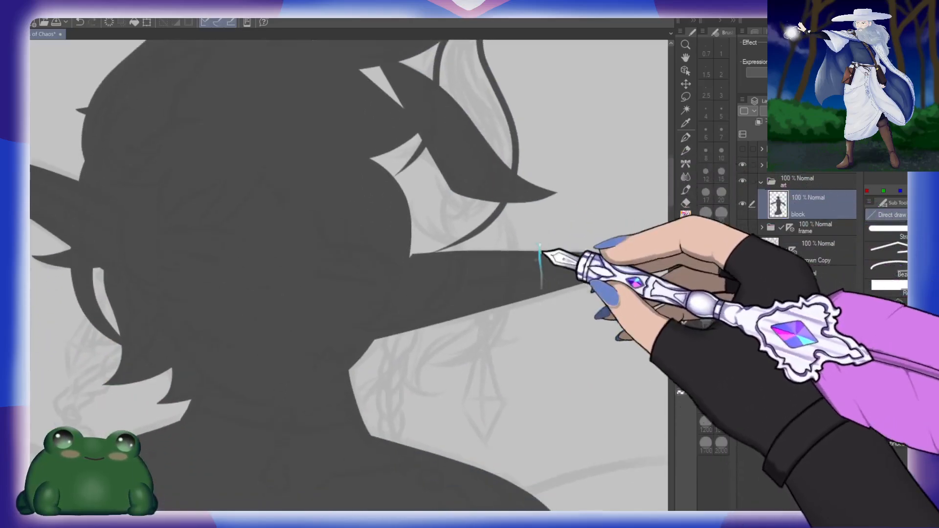
{"action": "mouse_move", "coordinate": [508, 191]}
{"action": "left_mouse_down"}
{"action": "mouse_move", "coordinate": [517, 251]}
{"action": "mouse_move", "coordinate": [409, 377]}
{"action": "mouse_move", "coordinate": [476, 318]}
{"action": "mouse_move", "coordinate": [509, 196]}
{"action": "left_mouse_up"}
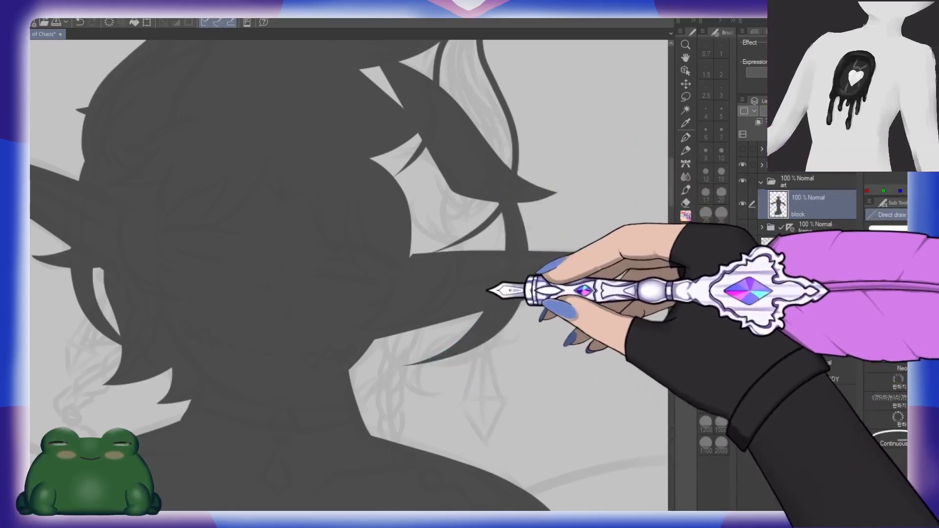
{"action": "mouse_move", "coordinate": [479, 292]}
{"action": "left_mouse_down"}
{"action": "mouse_move", "coordinate": [540, 315]}
{"action": "mouse_move", "coordinate": [455, 311]}
{"action": "left_mouse_up"}
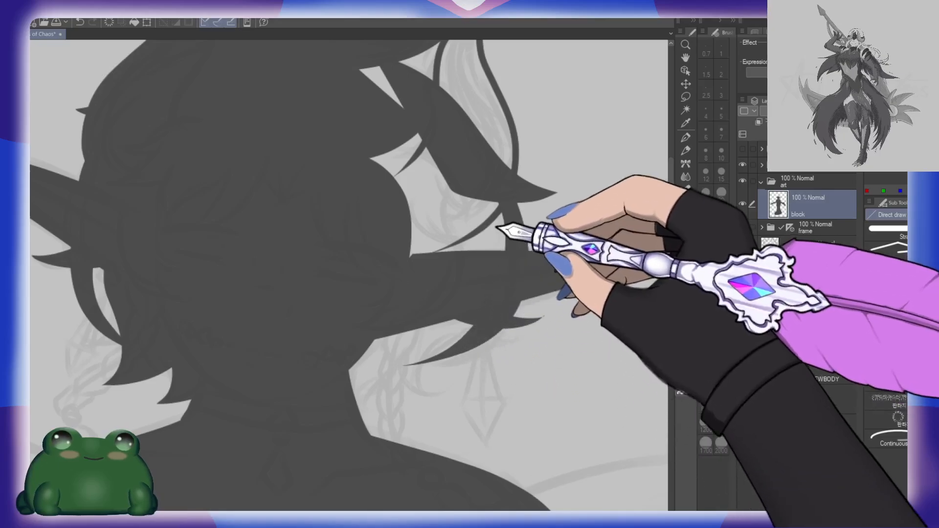
Step: Fill the right horn and the gaps between the hair locks, and add pointed locks below the right ear beside the neck
{"action": "key", "text": "g"}
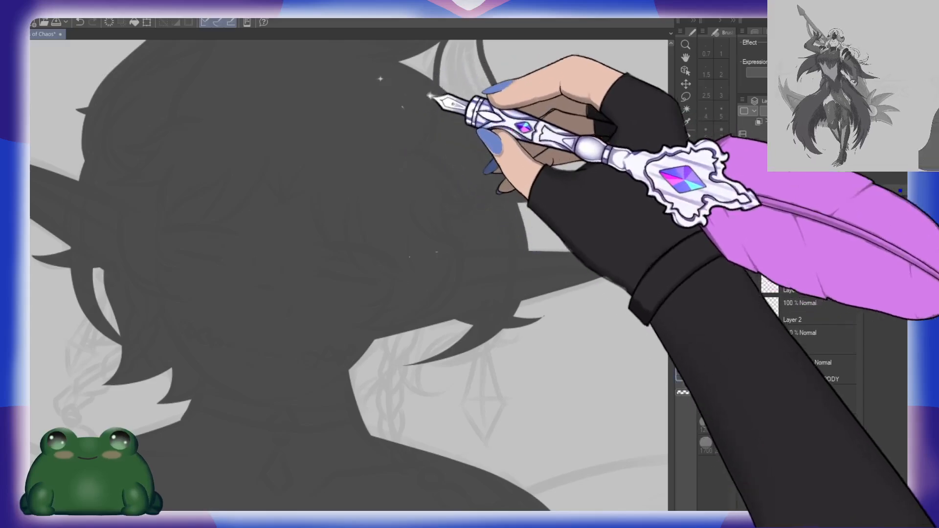
{"action": "left_click", "coordinate": [476, 89]}
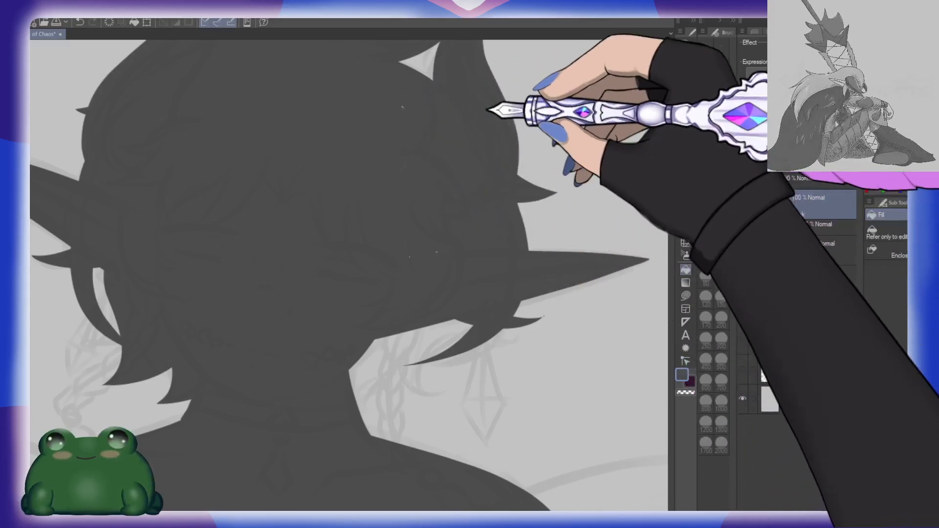
{"action": "left_click_drag", "start_coordinate": [464, 191], "coordinate": [486, 279]}
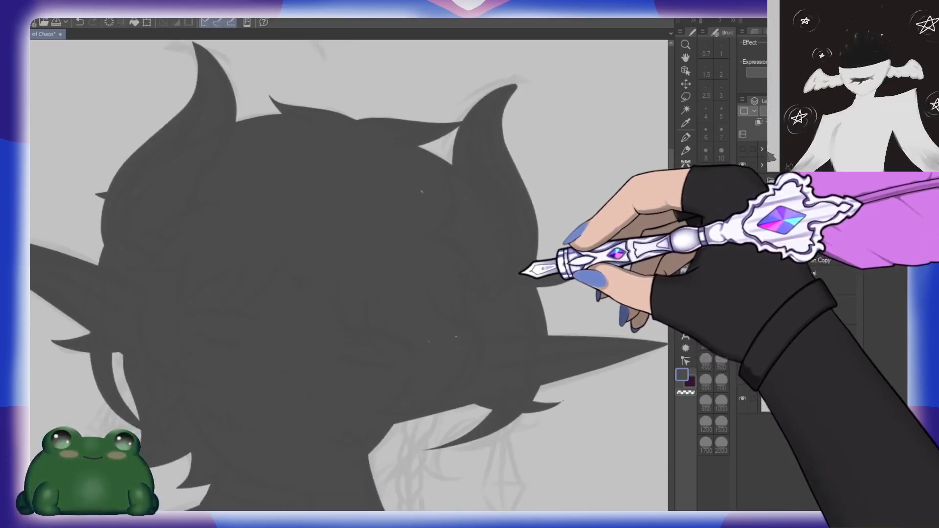
{"action": "left_click_drag", "start_coordinate": [563, 383], "coordinate": [535, 344]}
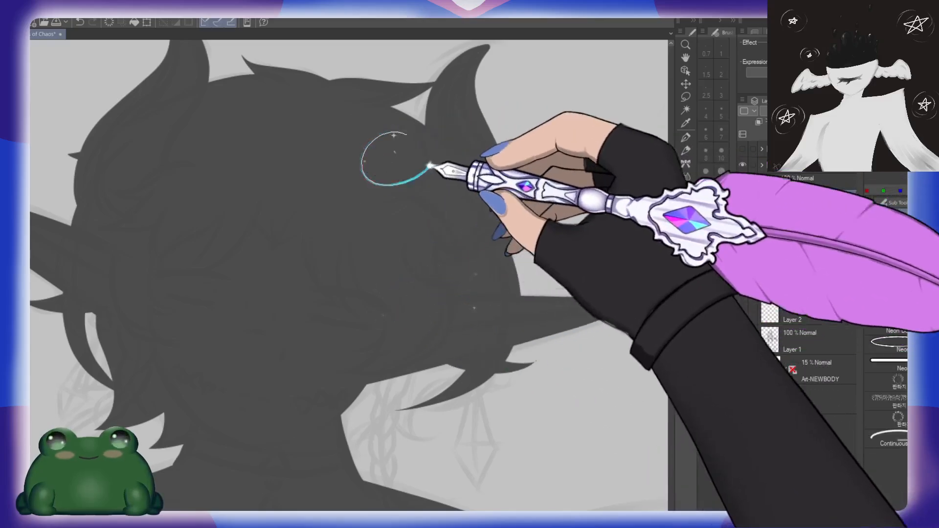
{"action": "left_click_drag", "start_coordinate": [521, 392], "coordinate": [536, 264]}
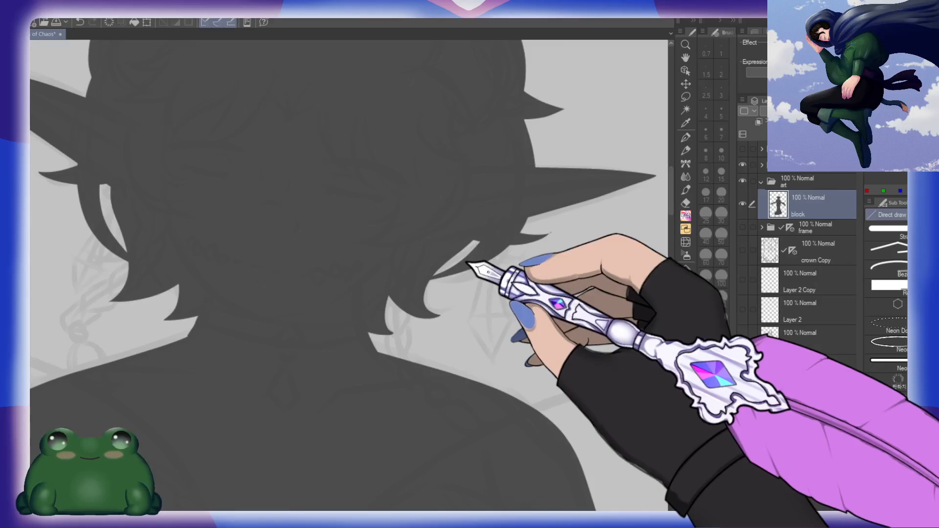
Step: Add a short braid at the neck's right side and outline the linked braid falling onto the left shoulder at brush size 10
{"action": "key", "text": "b"}
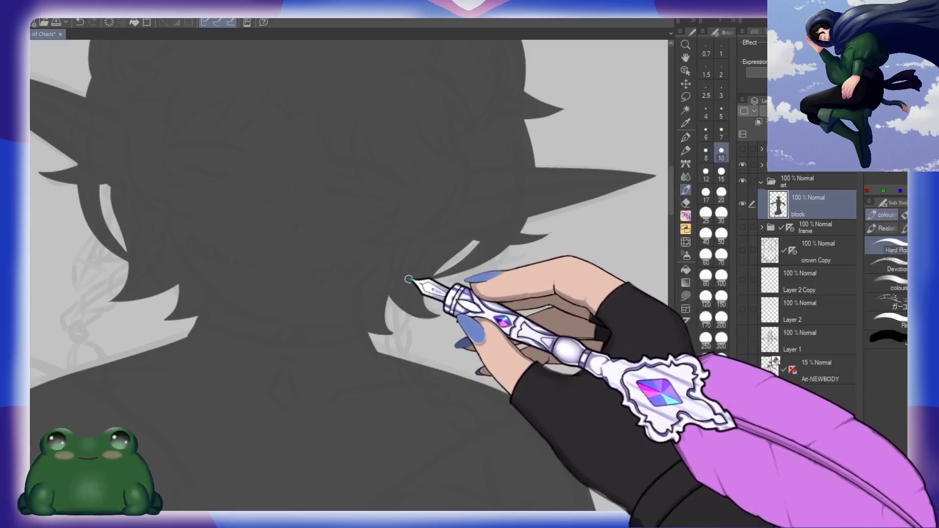
{"action": "mouse_move", "coordinate": [409, 281]}
{"action": "left_mouse_down"}
{"action": "mouse_move", "coordinate": [399, 328]}
{"action": "mouse_move", "coordinate": [407, 323]}
{"action": "mouse_move", "coordinate": [410, 341]}
{"action": "mouse_move", "coordinate": [399, 361]}
{"action": "left_mouse_up"}
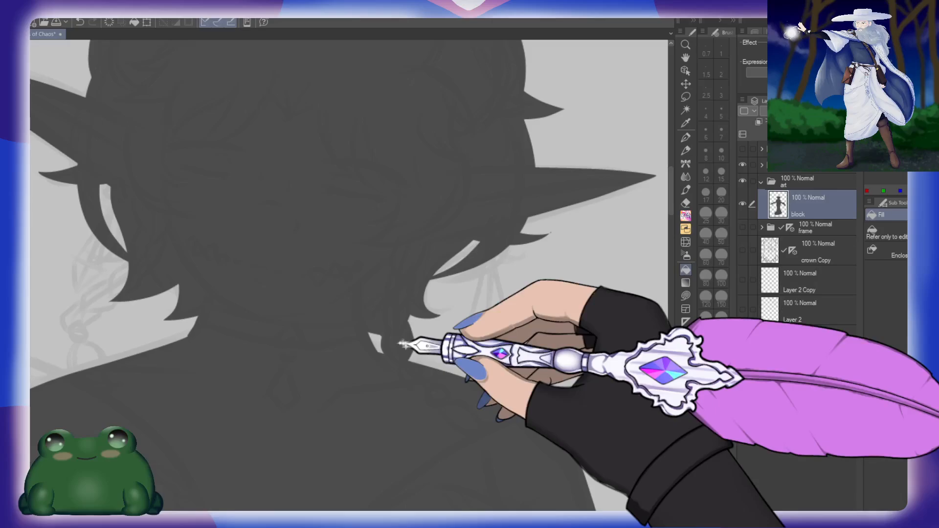
{"action": "left_click_drag", "start_coordinate": [239, 303], "coordinate": [410, 299]}
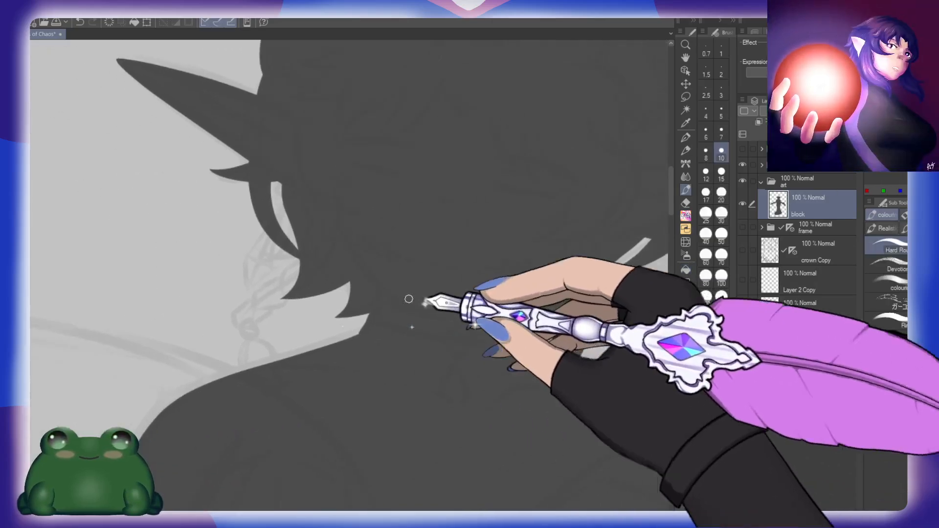
{"action": "mouse_move", "coordinate": [298, 252]}
{"action": "left_mouse_down"}
{"action": "mouse_move", "coordinate": [281, 297]}
{"action": "mouse_move", "coordinate": [266, 284]}
{"action": "mouse_move", "coordinate": [261, 311]}
{"action": "left_mouse_up"}
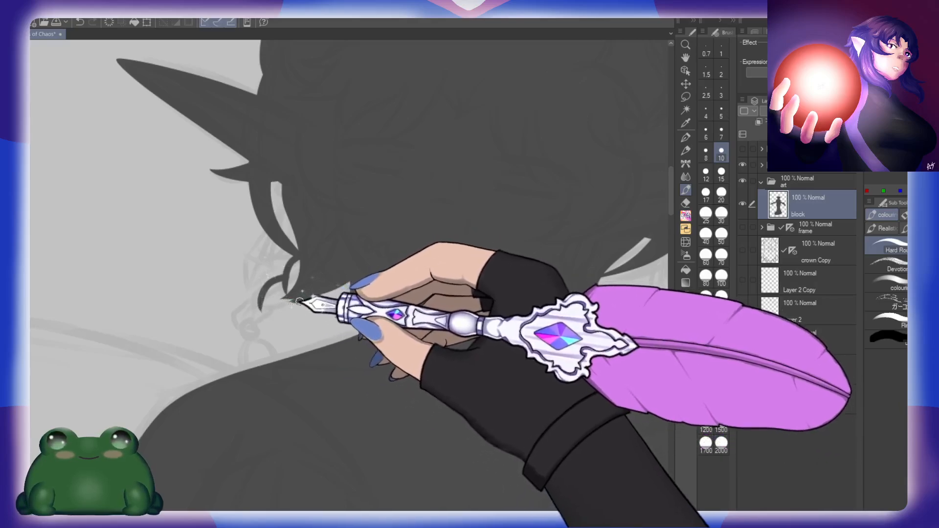
{"action": "mouse_move", "coordinate": [256, 297]}
{"action": "left_mouse_down"}
{"action": "mouse_move", "coordinate": [244, 317]}
{"action": "mouse_move", "coordinate": [263, 322]}
{"action": "mouse_move", "coordinate": [275, 308]}
{"action": "mouse_move", "coordinate": [252, 333]}
{"action": "mouse_move", "coordinate": [236, 329]}
{"action": "mouse_move", "coordinate": [253, 344]}
{"action": "left_mouse_up"}
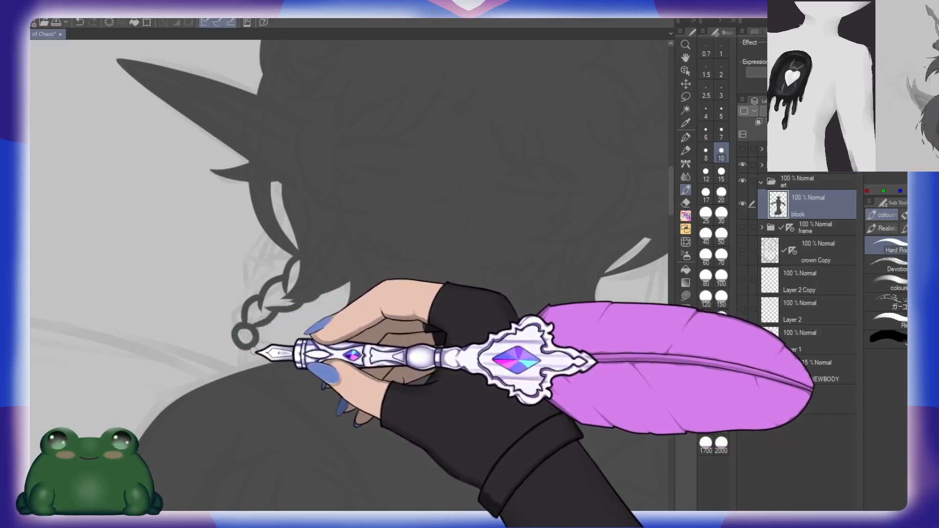
{"action": "left_click_drag", "start_coordinate": [242, 347], "coordinate": [218, 376]}
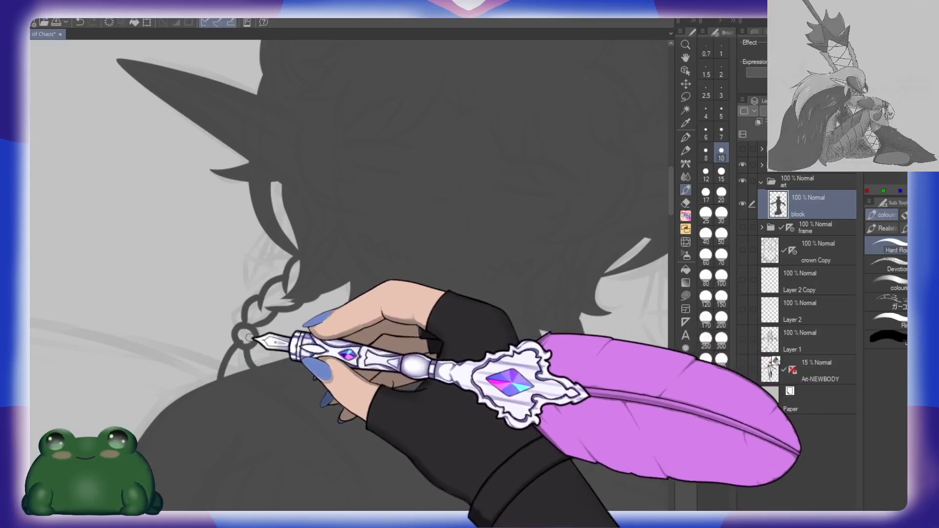
Step: Fill the left braid's links with dark grey and paint over the remaining gaps at its top and lower end
{"action": "key", "text": "g"}
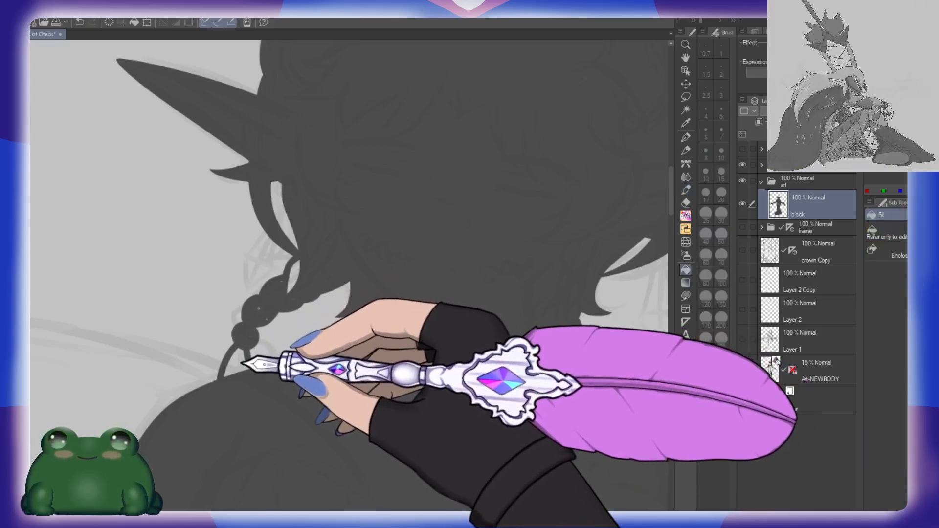
{"action": "left_click", "coordinate": [240, 363]}
{"action": "left_click", "coordinate": [295, 276]}
{"action": "key", "text": "b"}
{"action": "left_click_drag", "start_coordinate": [313, 276], "coordinate": [295, 300]}
{"action": "left_click_drag", "start_coordinate": [242, 365], "coordinate": [231, 374]}
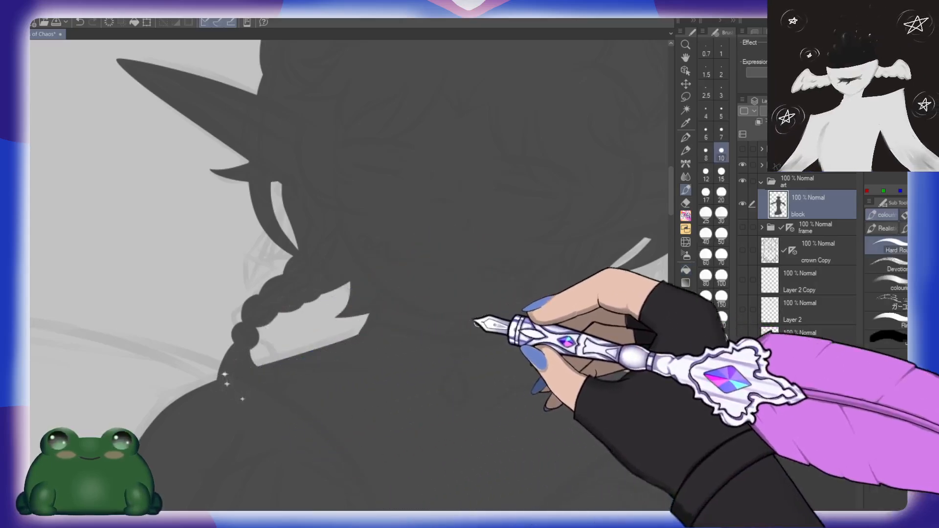
Step: Examine the head silhouette's horns, ears, hair locks and braids both from a distance and close up
{"action": "key", "text": "/"}
{"action": "left_click_drag", "start_coordinate": [517, 319], "coordinate": [512, 342]}
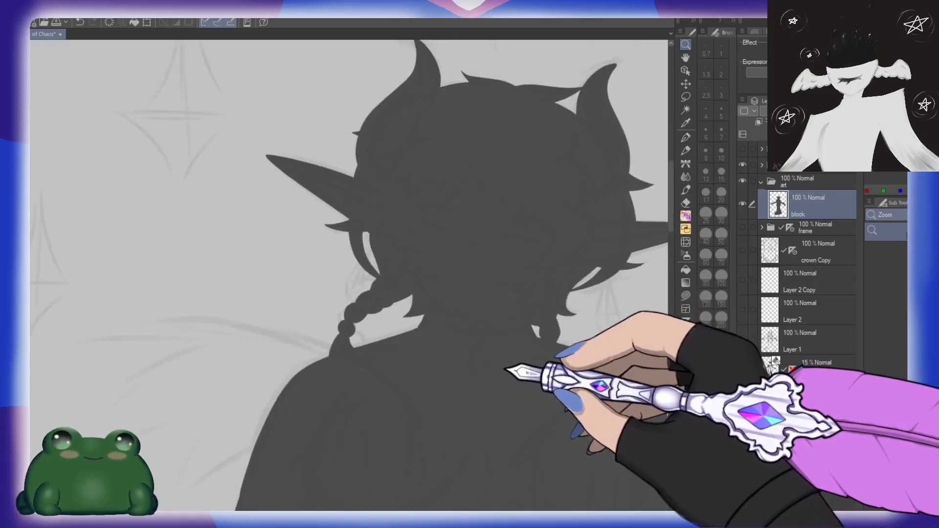
{"action": "left_click_drag", "start_coordinate": [532, 331], "coordinate": [467, 345]}
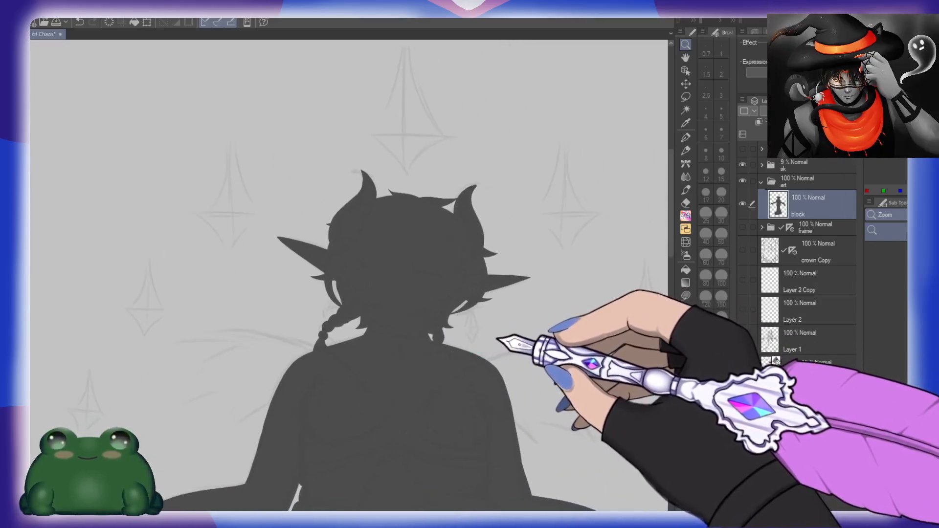
{"action": "mouse_move", "coordinate": [511, 323]}
{"action": "left_mouse_down"}
{"action": "mouse_move", "coordinate": [500, 303]}
{"action": "mouse_move", "coordinate": [520, 293]}
{"action": "mouse_move", "coordinate": [519, 308]}
{"action": "left_mouse_up"}
{"action": "key", "text": "e"}
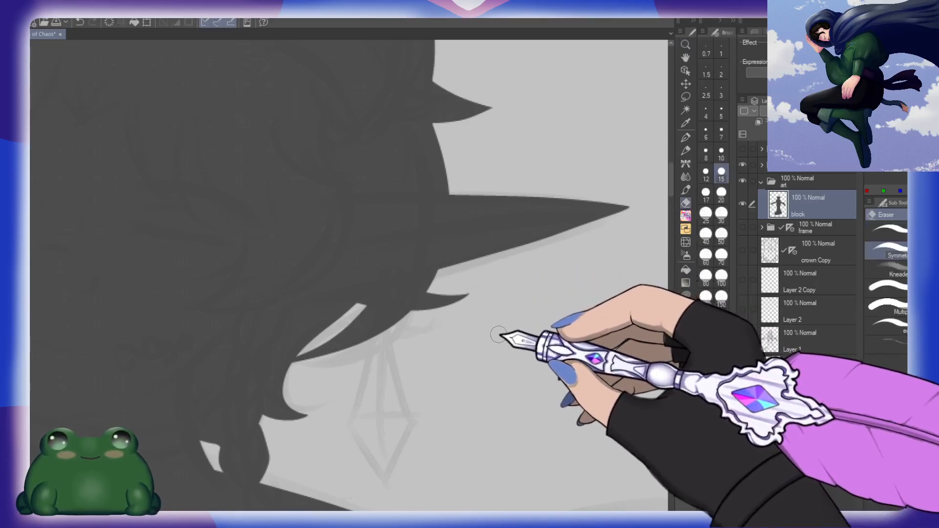
{"action": "key", "text": "ctrl+space"}
{"action": "left_click_drag", "start_coordinate": [505, 326], "coordinate": [492, 320]}
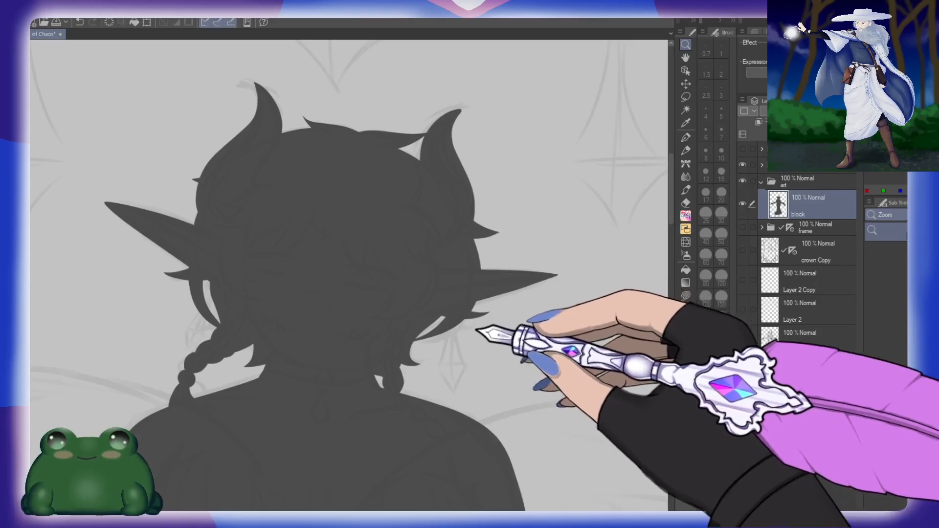
{"action": "left_click_drag", "start_coordinate": [478, 330], "coordinate": [495, 315]}
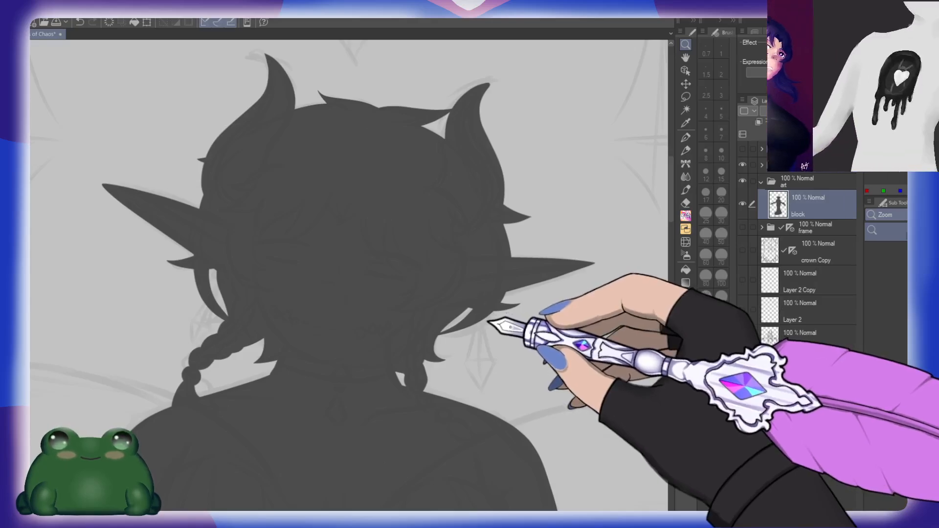
{"action": "left_click_drag", "start_coordinate": [494, 325], "coordinate": [504, 324]}
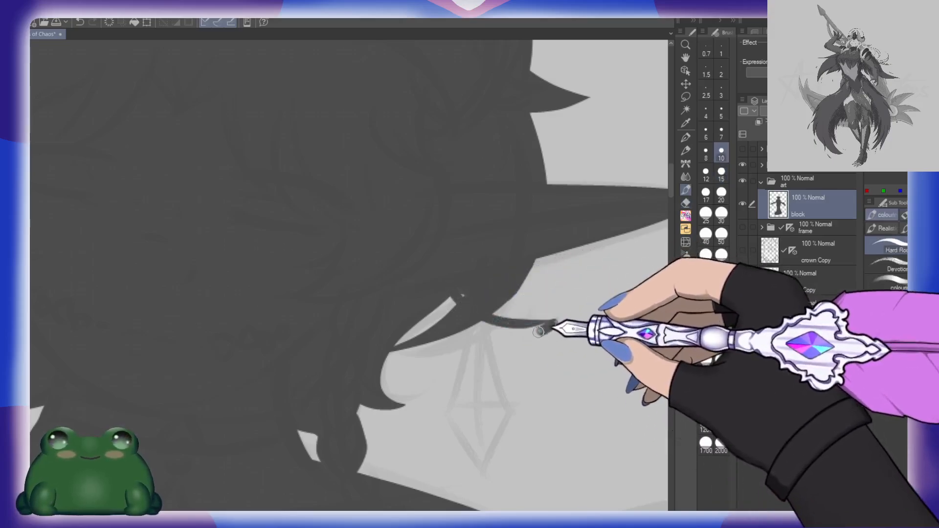
{"action": "left_click_drag", "start_coordinate": [538, 332], "coordinate": [418, 312]}
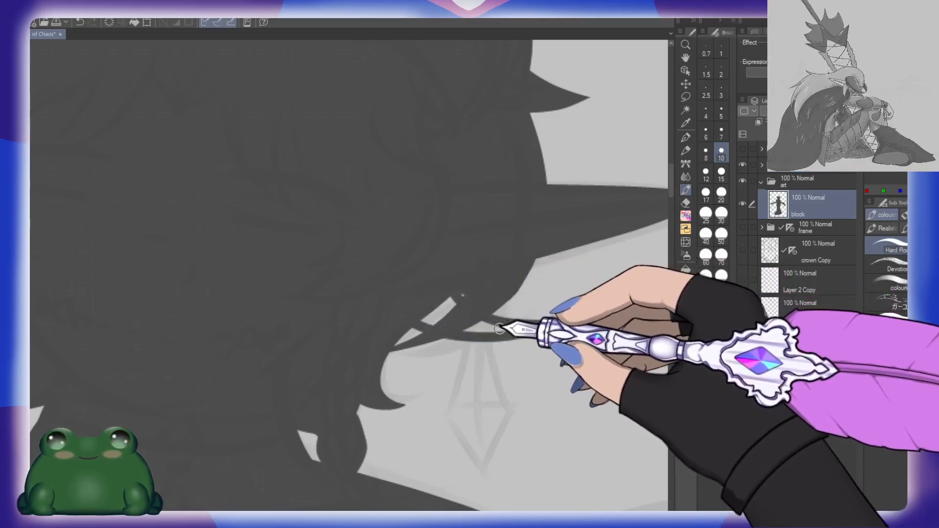
{"action": "left_click_drag", "start_coordinate": [559, 324], "coordinate": [405, 319]}
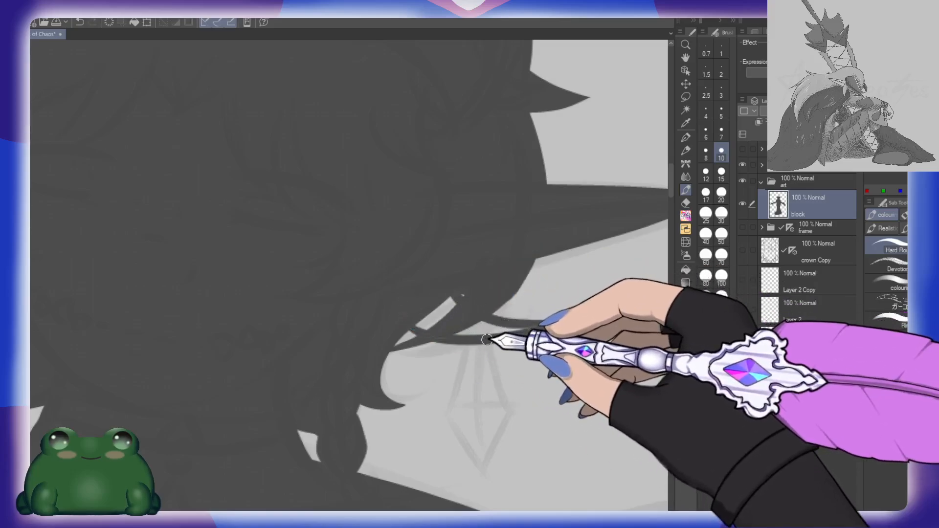
{"action": "left_click_drag", "start_coordinate": [487, 336], "coordinate": [444, 310]}
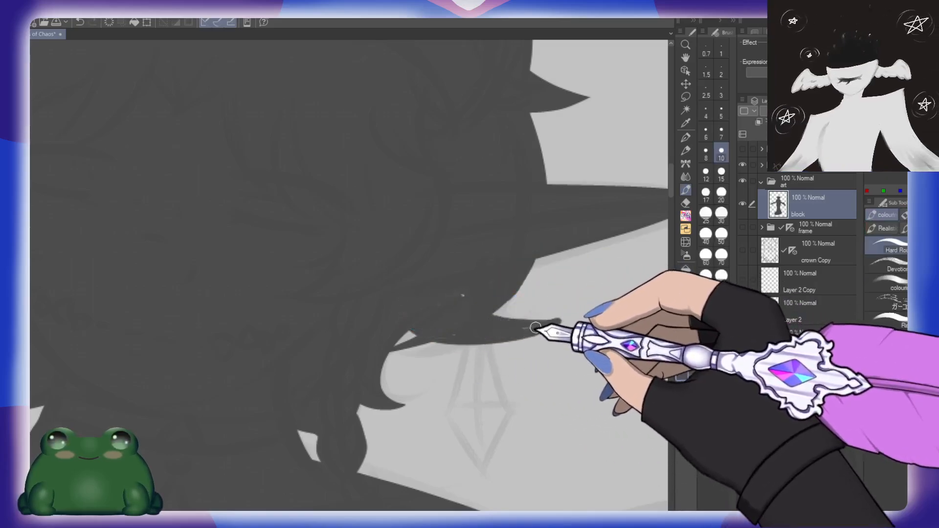
{"action": "left_click_drag", "start_coordinate": [536, 327], "coordinate": [453, 335]}
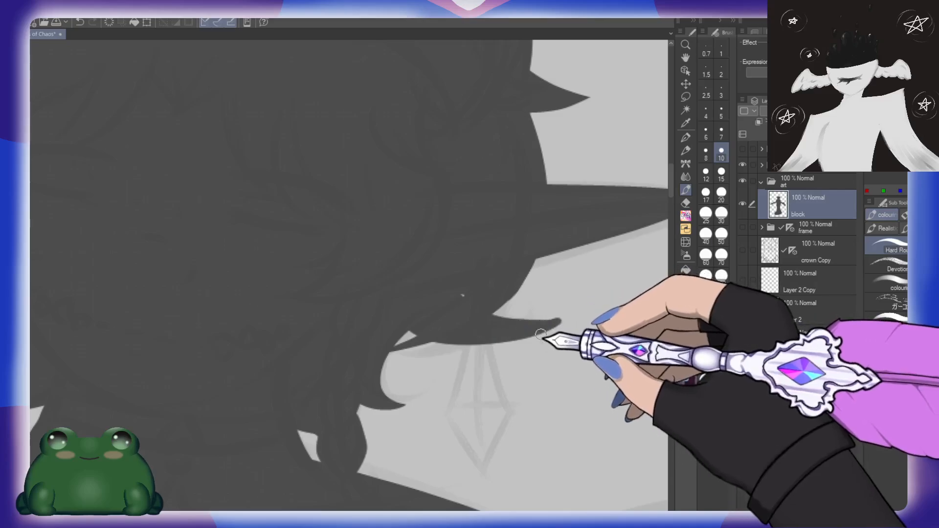
{"action": "left_click", "coordinate": [706, 192]}
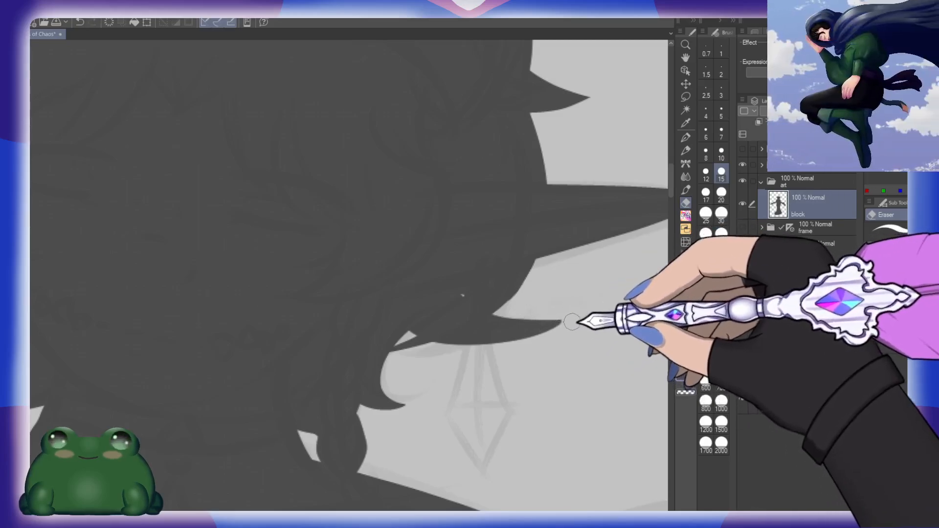
{"action": "left_click", "coordinate": [721, 152]}
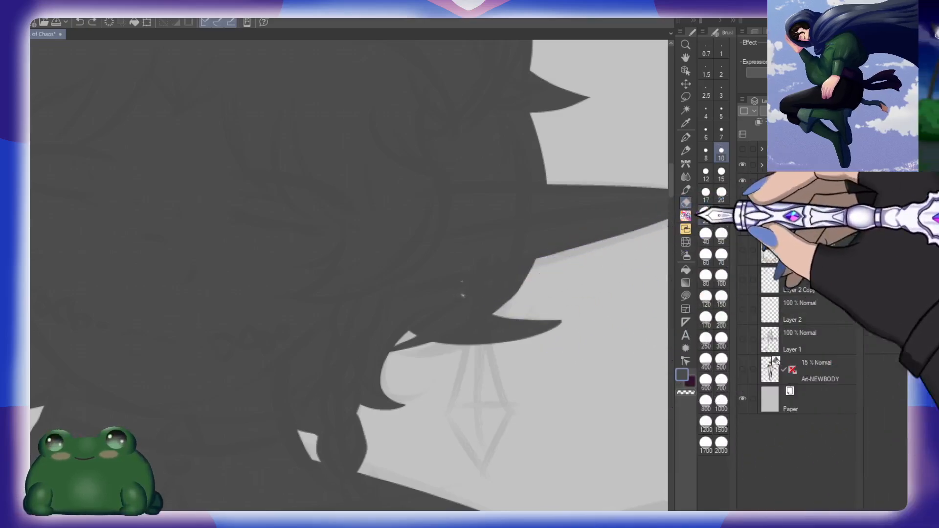
{"action": "scroll", "coordinate": [580, 315], "scroll_direction": "down", "scroll_amount": 5}
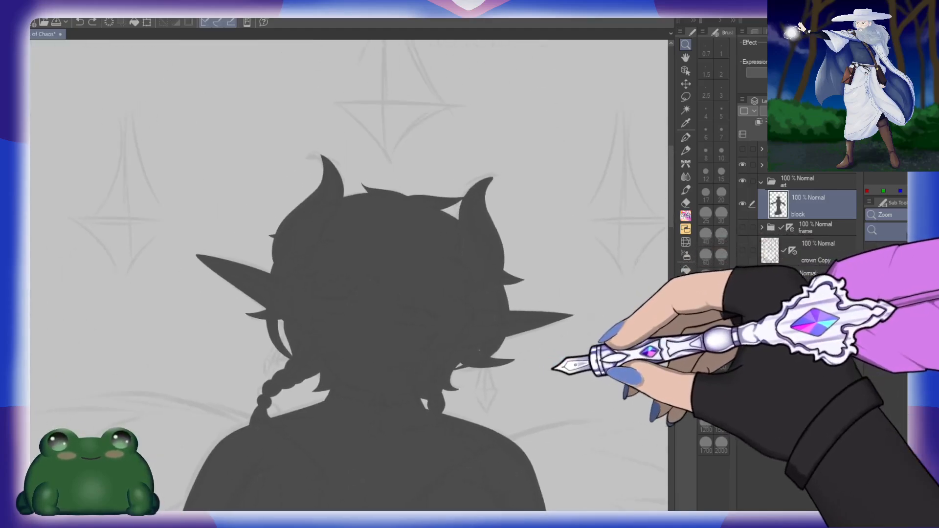
{"action": "scroll", "coordinate": [518, 374], "scroll_direction": "up", "scroll_amount": 5}
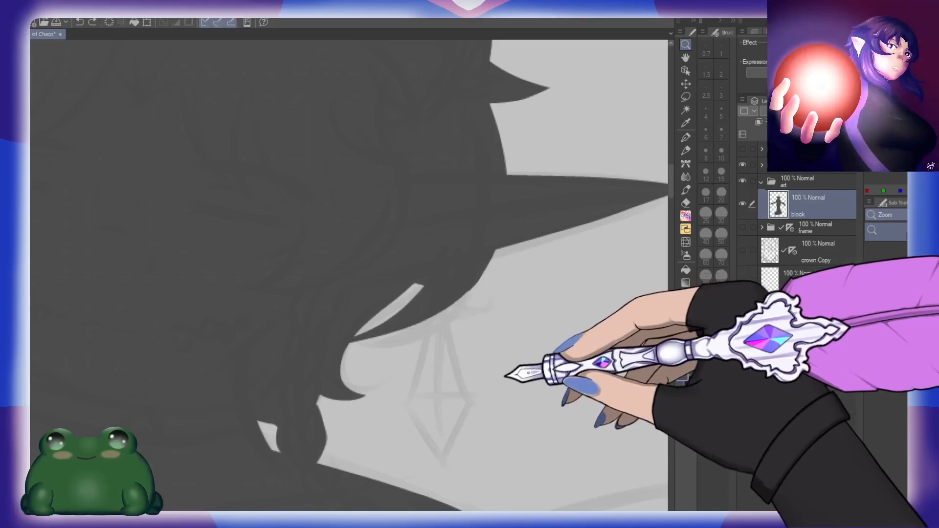
Step: Redraw the small pointed lock tip curving outward from the hair below the right ear
{"action": "key", "text": "b"}
{"action": "mouse_move", "coordinate": [413, 282]}
{"action": "left_mouse_down"}
{"action": "mouse_move", "coordinate": [436, 293]}
{"action": "mouse_move", "coordinate": [496, 285]}
{"action": "mouse_move", "coordinate": [403, 286]}
{"action": "mouse_move", "coordinate": [432, 302]}
{"action": "mouse_move", "coordinate": [498, 284]}
{"action": "left_mouse_up"}
{"action": "key", "text": "ctrl+z"}
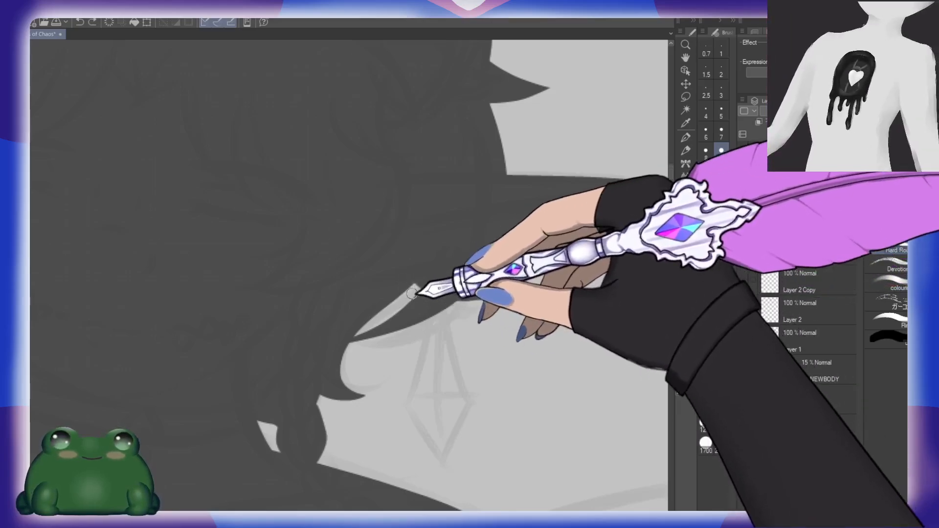
{"action": "mouse_move", "coordinate": [409, 290]}
{"action": "left_mouse_down"}
{"action": "mouse_move", "coordinate": [431, 302]}
{"action": "mouse_move", "coordinate": [498, 283]}
{"action": "left_mouse_up"}
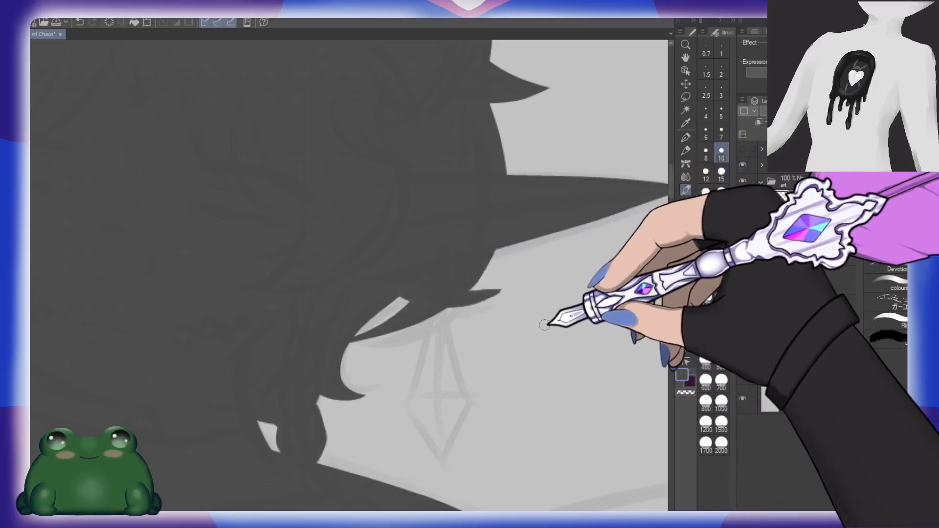
{"action": "mouse_move", "coordinate": [543, 316]}
{"action": "left_mouse_down"}
{"action": "mouse_move", "coordinate": [509, 316]}
{"action": "mouse_move", "coordinate": [539, 318]}
{"action": "left_mouse_up"}
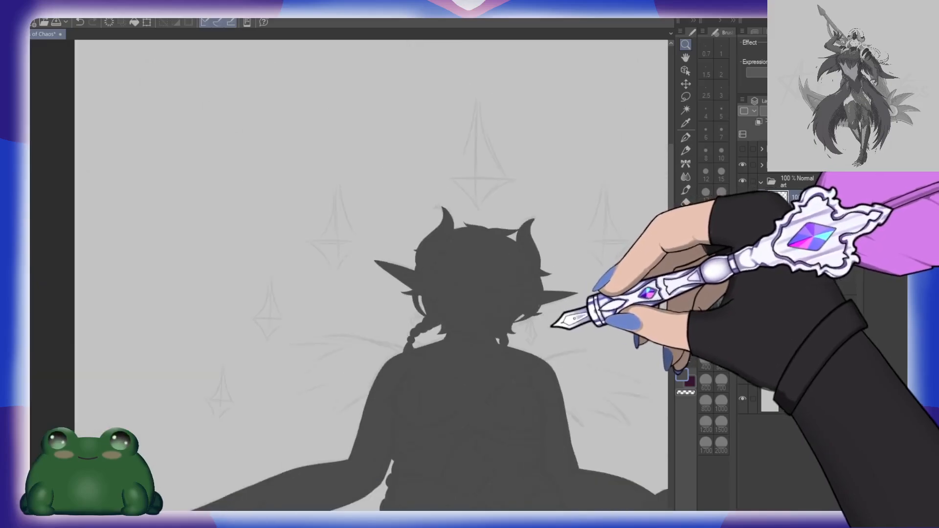
Step: Fill the gap between the hair locks below the right ear and widen the lower pointed lock beside the neck
{"action": "left_click_drag", "start_coordinate": [590, 375], "coordinate": [524, 308]}
{"action": "left_click_drag", "start_coordinate": [465, 270], "coordinate": [481, 300]}
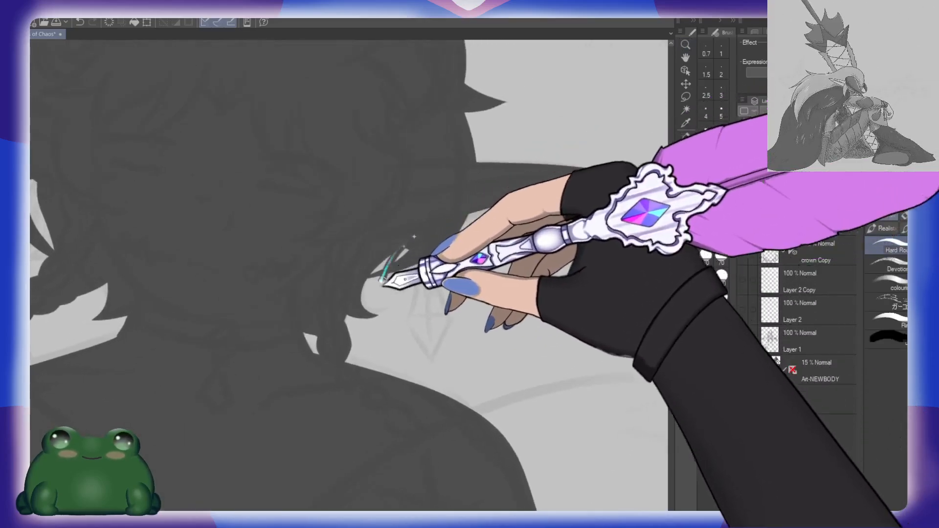
{"action": "mouse_move", "coordinate": [414, 239]}
{"action": "left_mouse_down"}
{"action": "mouse_move", "coordinate": [383, 286]}
{"action": "mouse_move", "coordinate": [400, 320]}
{"action": "left_mouse_up"}
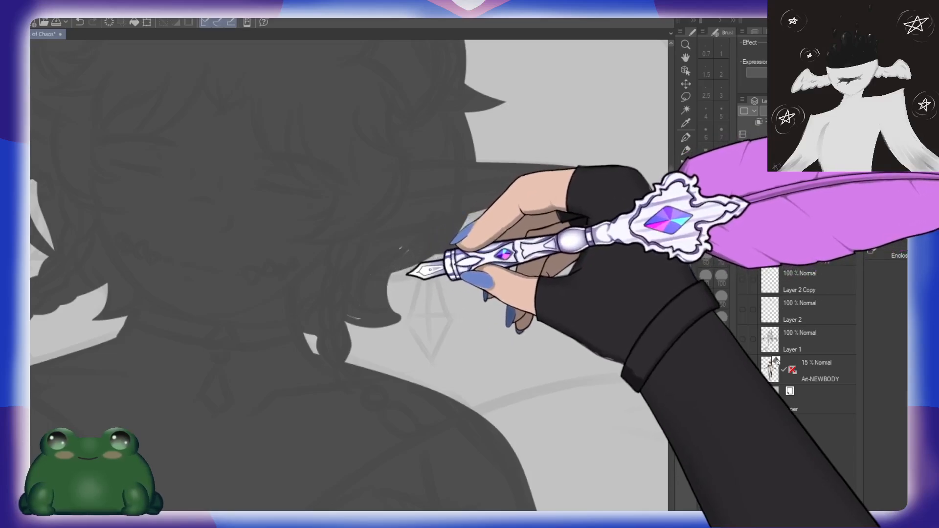
{"action": "key", "text": "ctrl+z"}
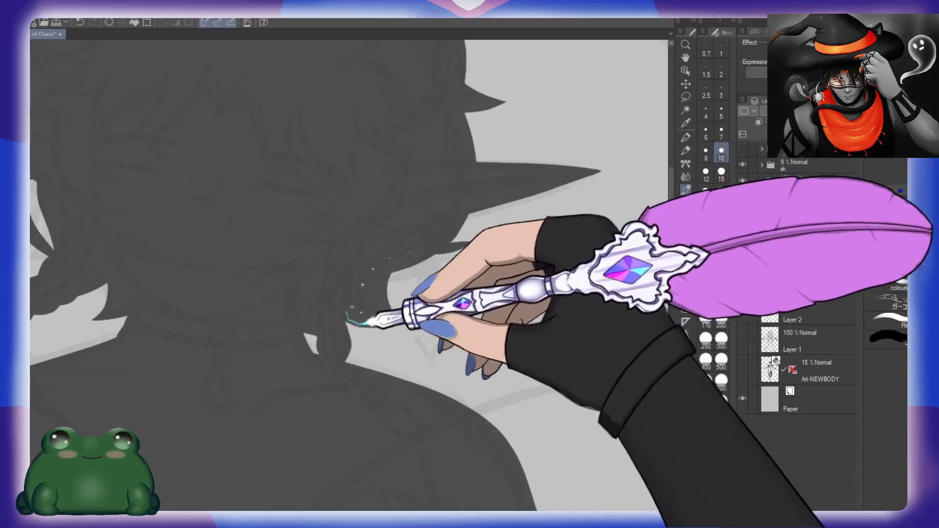
{"action": "left_click_drag", "start_coordinate": [369, 322], "coordinate": [401, 319]}
Step: Erase the small tip below the right ear and outline a curved lock sweeping from the ear down toward the neck
{"action": "mouse_move", "coordinate": [478, 209]}
{"action": "left_mouse_down"}
{"action": "mouse_move", "coordinate": [456, 250]}
{"action": "mouse_move", "coordinate": [388, 294]}
{"action": "left_mouse_up"}
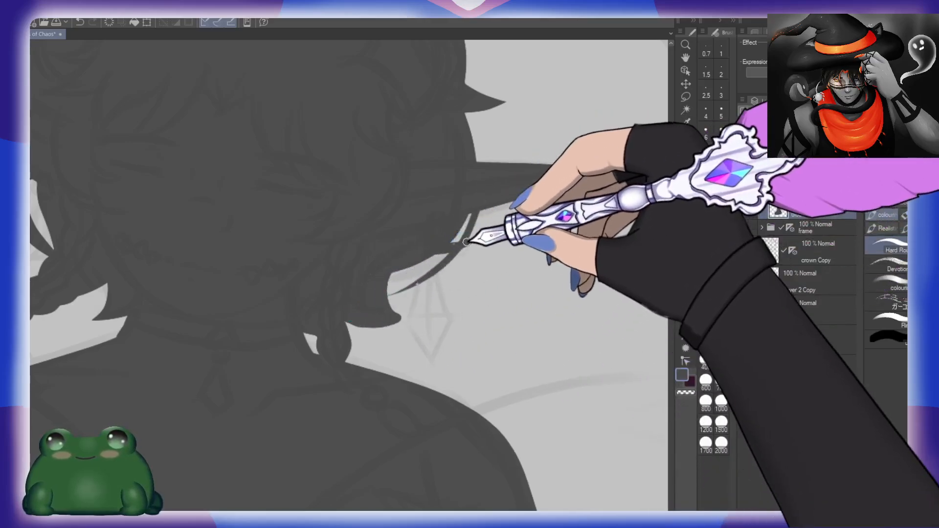
{"action": "key", "text": "e"}
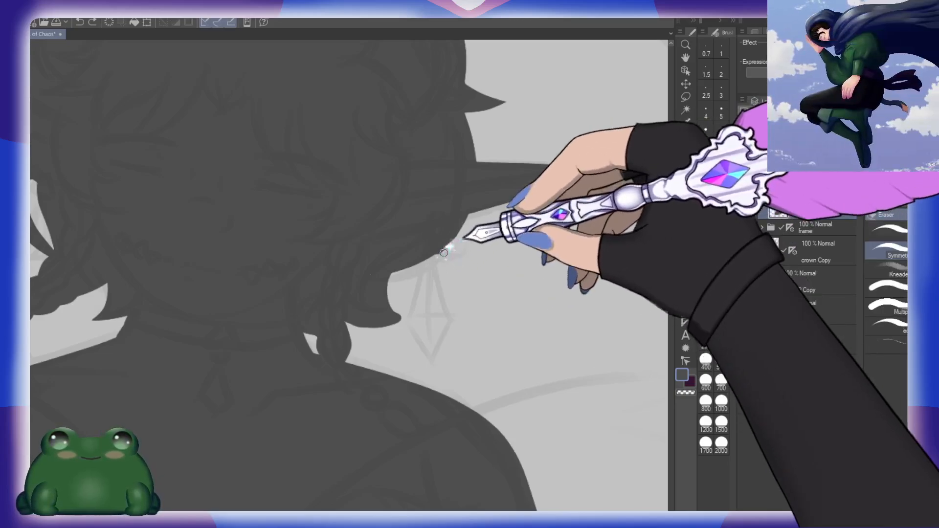
{"action": "key", "text": "b"}
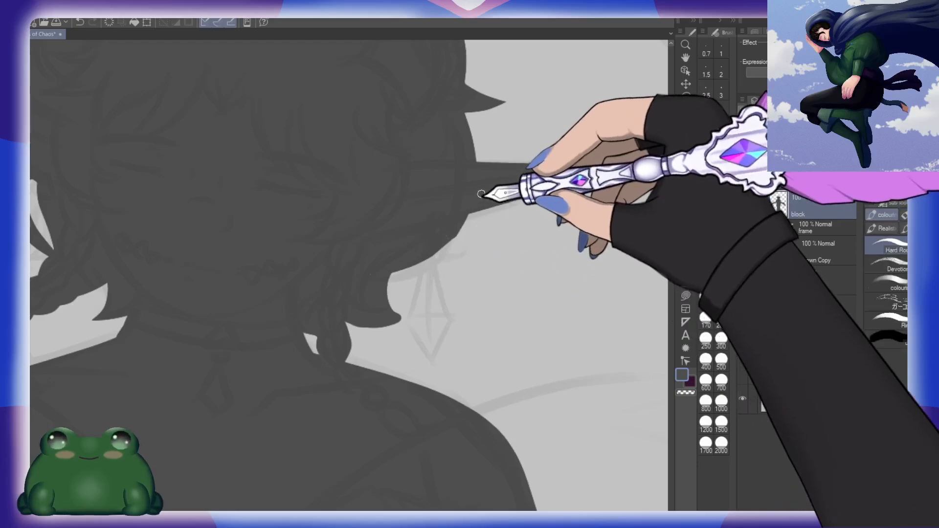
{"action": "left_click_drag", "start_coordinate": [477, 196], "coordinate": [391, 288]}
{"action": "left_click_drag", "start_coordinate": [480, 225], "coordinate": [436, 267]}
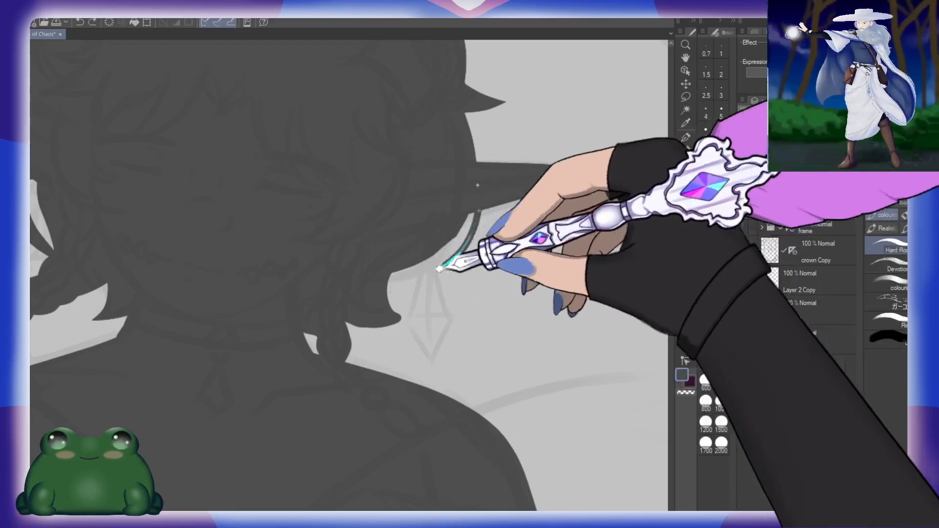
{"action": "key", "text": "ctrl+z"}
{"action": "left_click_drag", "start_coordinate": [483, 191], "coordinate": [379, 287]}
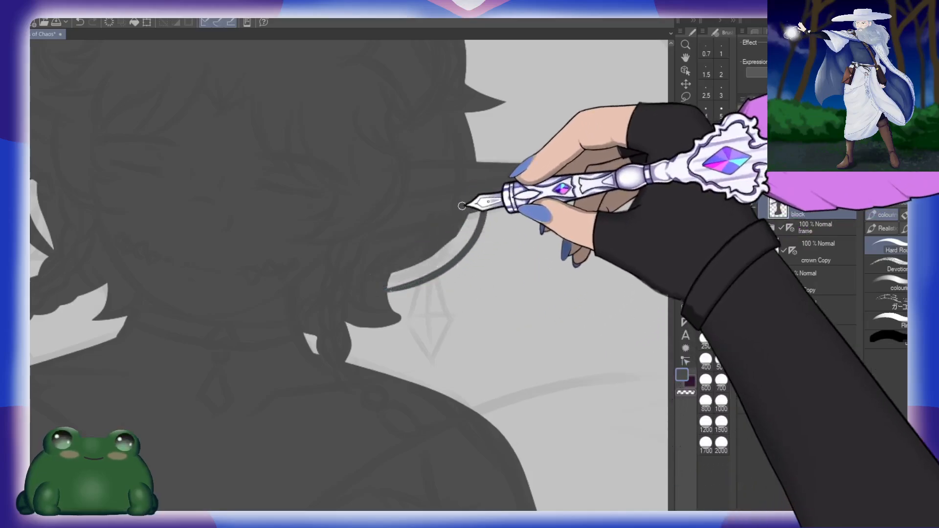
{"action": "mouse_move", "coordinate": [461, 205]}
{"action": "left_mouse_down"}
{"action": "mouse_move", "coordinate": [430, 262]}
{"action": "mouse_move", "coordinate": [371, 286]}
{"action": "left_mouse_up"}
Step: Fill the upper part of the curved lock, add a pointed tip on its outer edge, and trim the tip with the eraser
{"action": "key", "text": "g"}
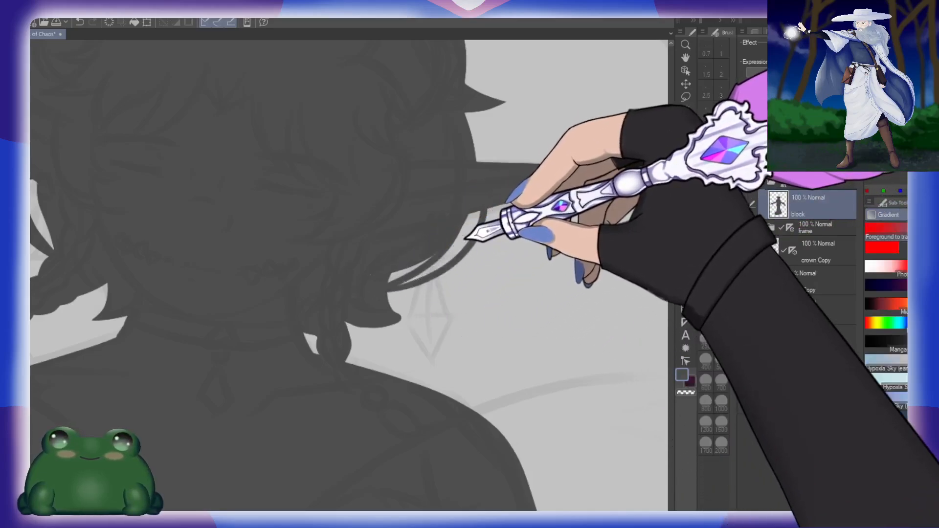
{"action": "key", "text": "b"}
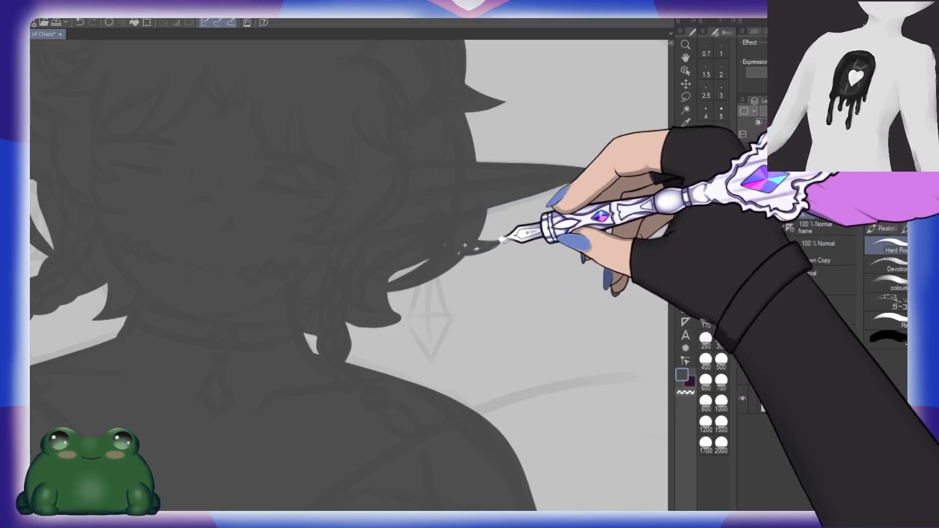
{"action": "key", "text": "e"}
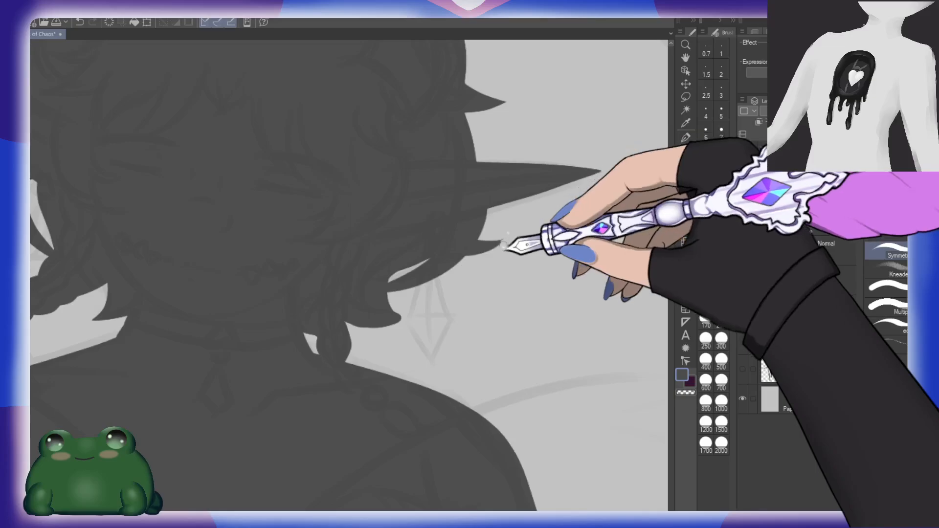
{"action": "scroll", "coordinate": [512, 294], "scroll_direction": "down", "scroll_amount": 4}
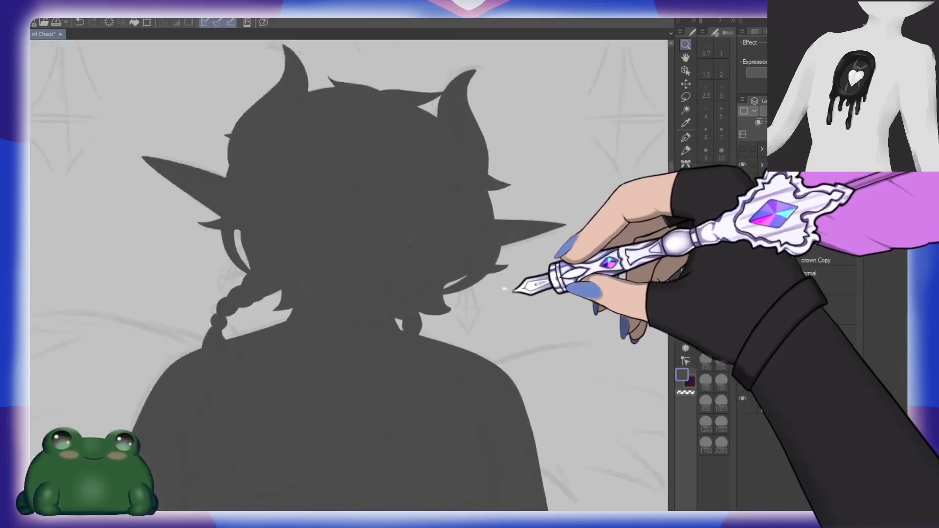
Step: Select the Direct draw tool for work on the left side of the silhouette's flared base
{"action": "mouse_move", "coordinate": [533, 300]}
{"action": "left_mouse_down"}
{"action": "mouse_move", "coordinate": [499, 353]}
{"action": "mouse_move", "coordinate": [500, 278]}
{"action": "left_mouse_up"}
{"action": "scroll", "coordinate": [507, 348], "scroll_direction": "down", "scroll_amount": 3}
{"action": "left_click_drag", "start_coordinate": [562, 421], "coordinate": [551, 283]}
{"action": "left_click_drag", "start_coordinate": [513, 452], "coordinate": [520, 104]}
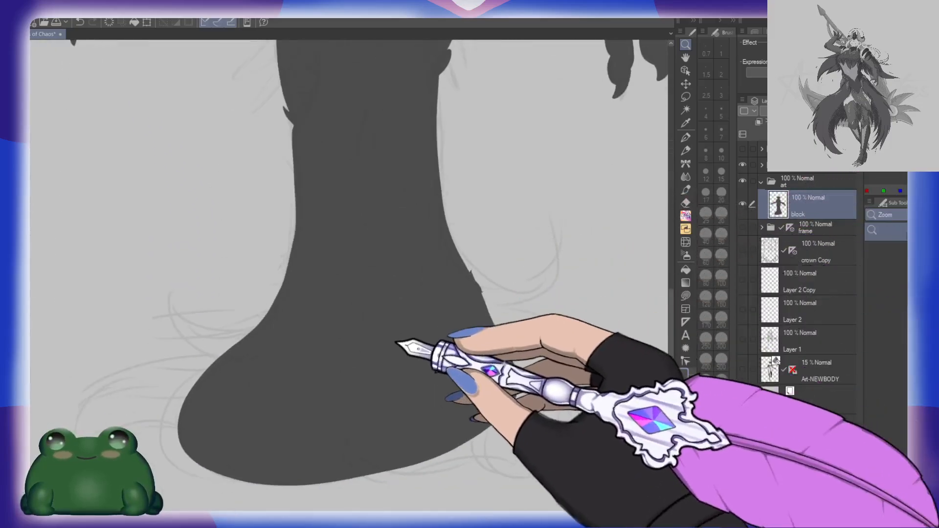
{"action": "left_click_drag", "start_coordinate": [399, 342], "coordinate": [496, 306]}
{"action": "scroll", "coordinate": [399, 288], "scroll_direction": "up", "scroll_amount": 3}
{"action": "left_click_drag", "start_coordinate": [402, 327], "coordinate": [467, 274]}
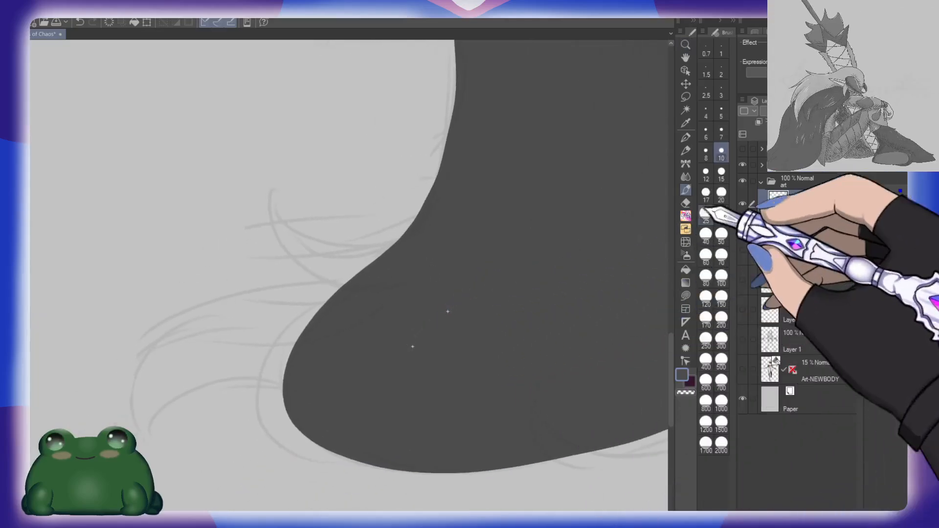
{"action": "left_click", "coordinate": [721, 195]}
{"action": "key", "text": "u"}
{"action": "mouse_move", "coordinate": [425, 242]}
{"action": "left_mouse_down"}
{"action": "mouse_move", "coordinate": [341, 279]}
{"action": "mouse_move", "coordinate": [402, 284]}
{"action": "left_mouse_up"}
{"action": "mouse_move", "coordinate": [383, 319]}
{"action": "left_mouse_down"}
{"action": "mouse_move", "coordinate": [440, 289]}
{"action": "mouse_move", "coordinate": [424, 276]}
{"action": "mouse_move", "coordinate": [203, 392]}
{"action": "mouse_move", "coordinate": [489, 316]}
{"action": "left_mouse_up"}
{"action": "left_click_drag", "start_coordinate": [549, 229], "coordinate": [522, 317]}
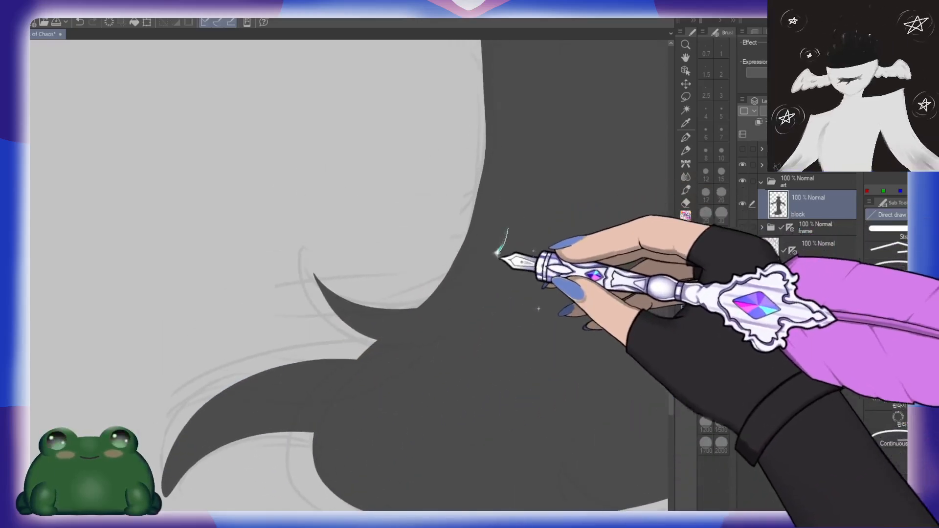
{"action": "mouse_move", "coordinate": [470, 263]}
{"action": "left_mouse_down"}
{"action": "mouse_move", "coordinate": [295, 196]}
{"action": "mouse_move", "coordinate": [416, 259]}
{"action": "left_mouse_up"}
{"action": "key", "text": "ctrl+z"}
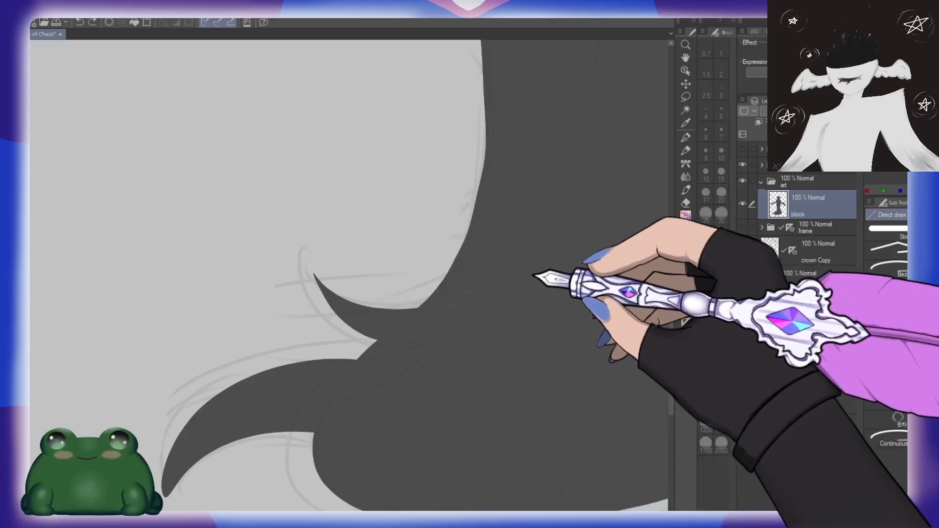
{"action": "left_click_drag", "start_coordinate": [557, 357], "coordinate": [529, 269]}
{"action": "left_click_drag", "start_coordinate": [472, 203], "coordinate": [545, 255]}
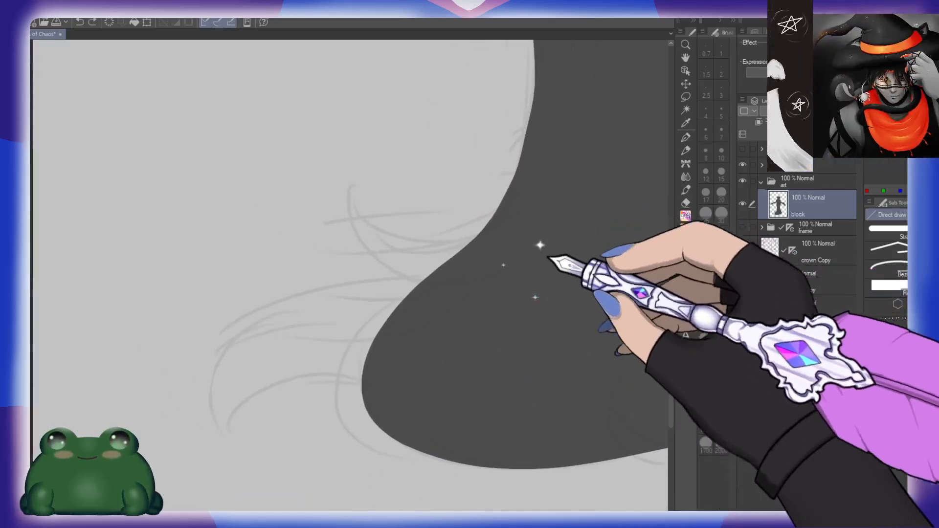
{"action": "mouse_move", "coordinate": [477, 245]}
{"action": "left_mouse_down"}
{"action": "mouse_move", "coordinate": [356, 191]}
{"action": "mouse_move", "coordinate": [512, 281]}
{"action": "mouse_move", "coordinate": [339, 195]}
{"action": "mouse_move", "coordinate": [518, 293]}
{"action": "left_mouse_up"}
{"action": "key", "text": "ctrl+z"}
Step: Draw three solid curved, pointed tufts sweeping outward from the left and lower-left edge of the flared base, following the sketch
{"action": "left_click_drag", "start_coordinate": [494, 327], "coordinate": [512, 296]}
{"action": "mouse_move", "coordinate": [553, 193]}
{"action": "left_mouse_down"}
{"action": "mouse_move", "coordinate": [430, 202]}
{"action": "mouse_move", "coordinate": [502, 276]}
{"action": "mouse_move", "coordinate": [519, 276]}
{"action": "mouse_move", "coordinate": [400, 254]}
{"action": "mouse_move", "coordinate": [241, 417]}
{"action": "mouse_move", "coordinate": [499, 333]}
{"action": "left_mouse_up"}
{"action": "left_click_drag", "start_coordinate": [591, 385], "coordinate": [479, 243]}
{"action": "mouse_move", "coordinate": [303, 210]}
{"action": "left_mouse_down"}
{"action": "mouse_move", "coordinate": [239, 300]}
{"action": "mouse_move", "coordinate": [262, 344]}
{"action": "mouse_move", "coordinate": [415, 285]}
{"action": "mouse_move", "coordinate": [426, 269]}
{"action": "left_mouse_up"}
{"action": "left_click_drag", "start_coordinate": [592, 336], "coordinate": [537, 350]}
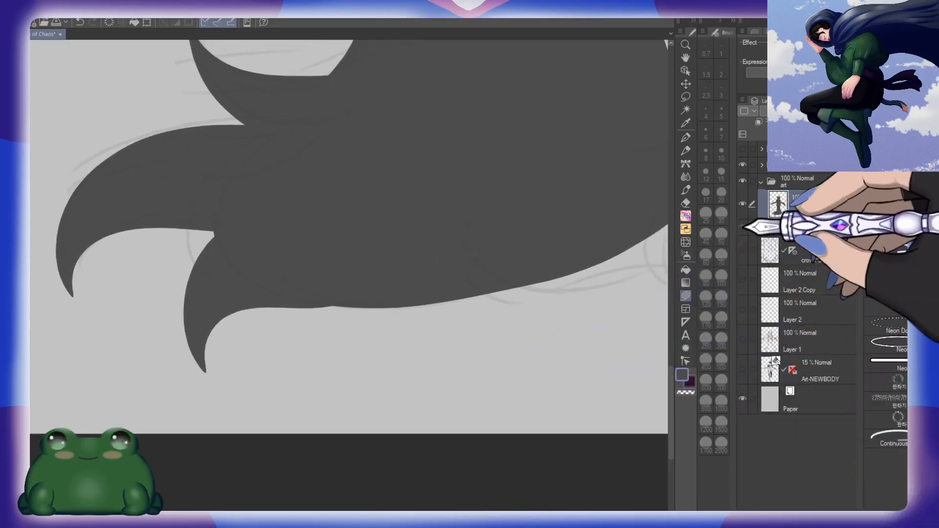
Step: Show the frame artwork and draw two solid curved tufts hanging from the bottom centre and lower-right edge of the flared base
{"action": "left_click", "coordinate": [742, 226]}
{"action": "left_click_drag", "start_coordinate": [568, 294], "coordinate": [486, 289]}
{"action": "mouse_move", "coordinate": [390, 281]}
{"action": "left_mouse_down"}
{"action": "mouse_move", "coordinate": [400, 280]}
{"action": "mouse_move", "coordinate": [446, 402]}
{"action": "mouse_move", "coordinate": [520, 377]}
{"action": "mouse_move", "coordinate": [498, 274]}
{"action": "left_mouse_up"}
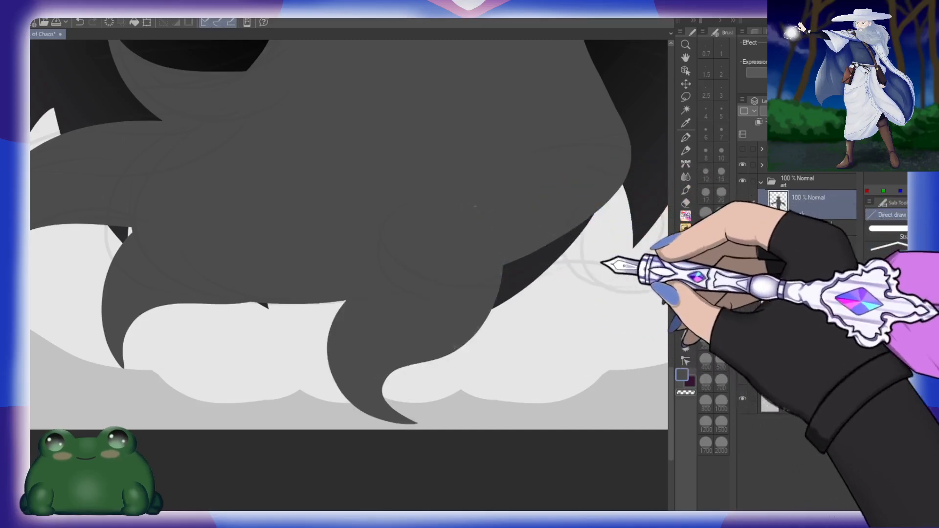
{"action": "left_click_drag", "start_coordinate": [601, 289], "coordinate": [430, 278]}
{"action": "mouse_move", "coordinate": [358, 248]}
{"action": "left_mouse_down"}
{"action": "mouse_move", "coordinate": [435, 399]}
{"action": "mouse_move", "coordinate": [482, 353]}
{"action": "mouse_move", "coordinate": [445, 215]}
{"action": "mouse_move", "coordinate": [438, 234]}
{"action": "left_mouse_up"}
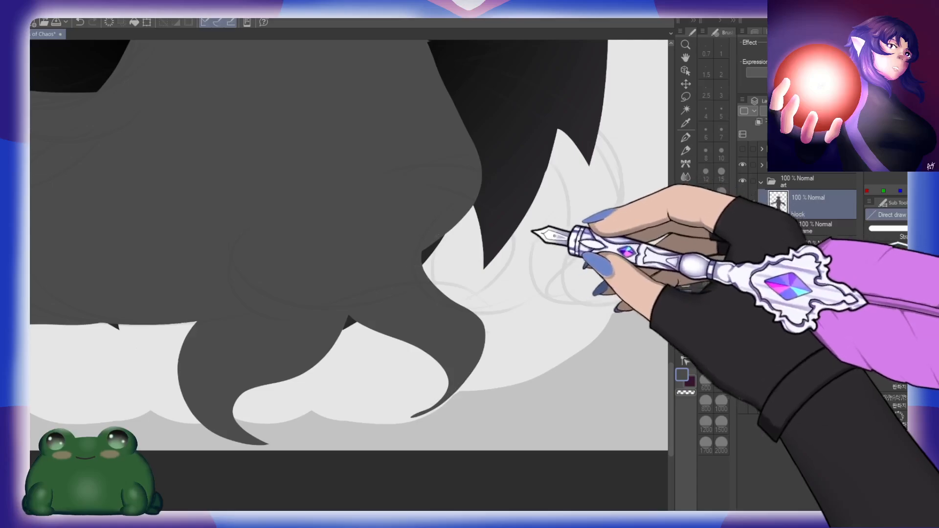
Step: Draw a solid S-curved tuft flowing from the right side of the flared base down to an upturned point
{"action": "left_click_drag", "start_coordinate": [532, 231], "coordinate": [496, 260]}
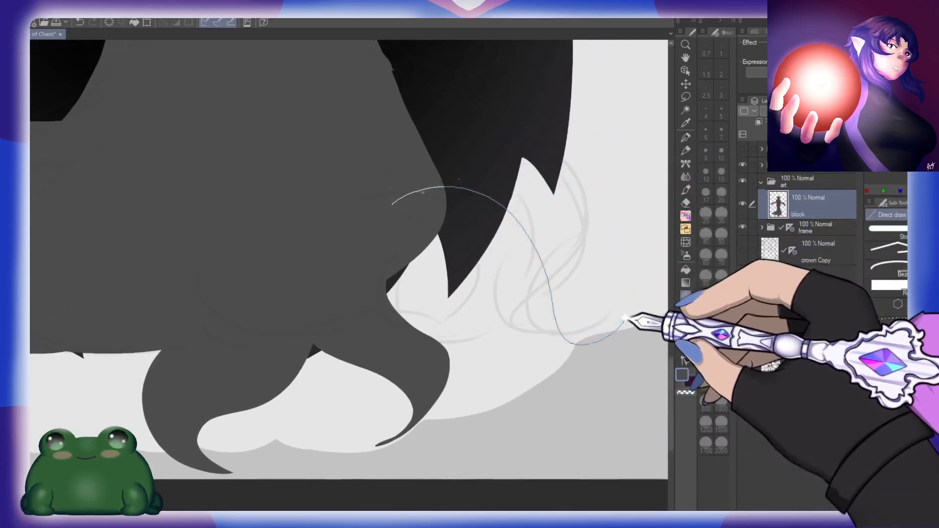
{"action": "mouse_move", "coordinate": [625, 318]}
{"action": "left_mouse_down"}
{"action": "mouse_move", "coordinate": [611, 341]}
{"action": "mouse_move", "coordinate": [481, 357]}
{"action": "left_mouse_up"}
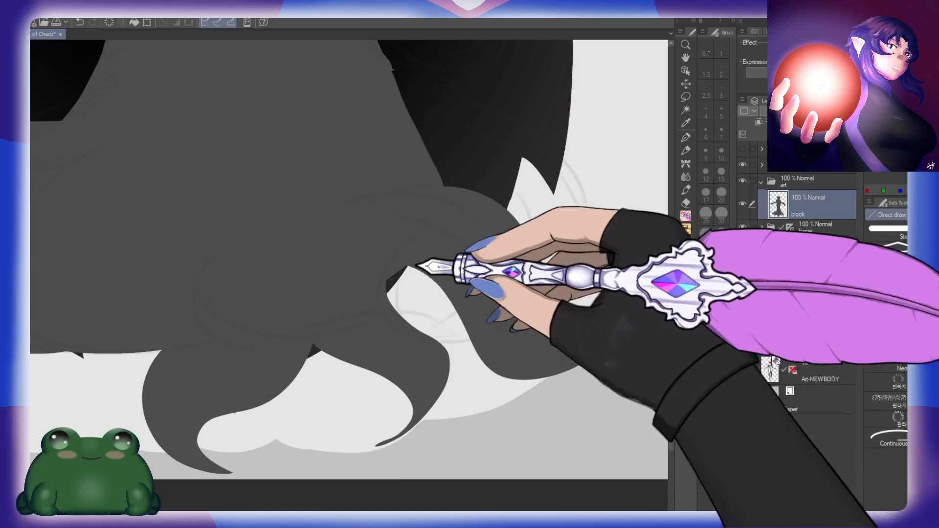
{"action": "left_click_drag", "start_coordinate": [571, 225], "coordinate": [503, 333]}
{"action": "left_click_drag", "start_coordinate": [374, 176], "coordinate": [387, 244]}
{"action": "mouse_move", "coordinate": [269, 181]}
{"action": "left_mouse_down"}
{"action": "mouse_move", "coordinate": [486, 188]}
{"action": "mouse_move", "coordinate": [288, 273]}
{"action": "left_mouse_up"}
{"action": "key", "text": "ctrl+z"}
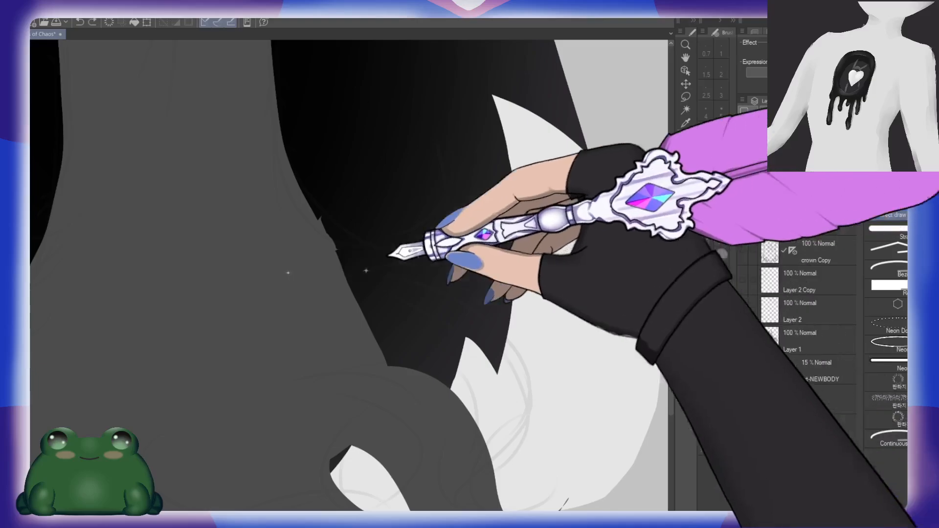
{"action": "mouse_move", "coordinate": [251, 197]}
{"action": "left_mouse_down"}
{"action": "mouse_move", "coordinate": [309, 202]}
{"action": "mouse_move", "coordinate": [425, 122]}
{"action": "mouse_move", "coordinate": [326, 309]}
{"action": "left_mouse_up"}
{"action": "key", "text": "ctrl+z"}
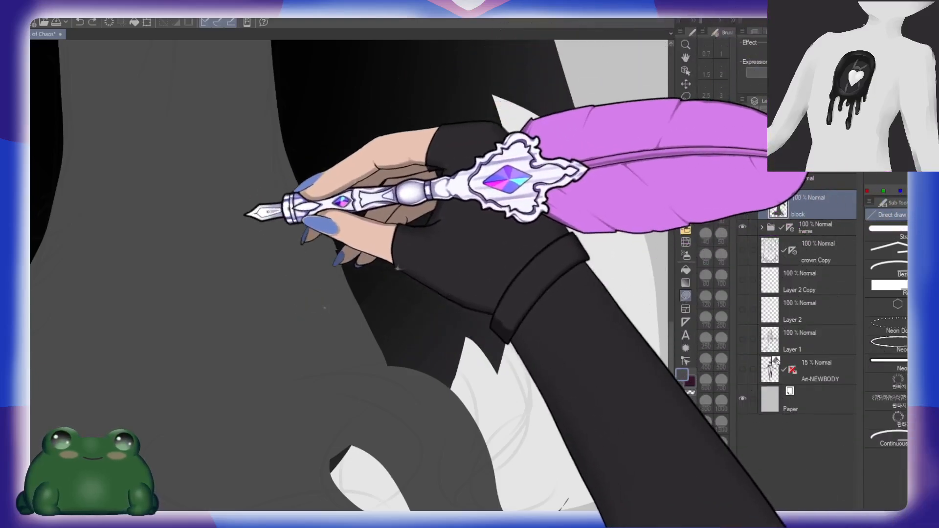
Step: Draw a solid pointed tuft sweeping upward from the right side of the base, beside the foot of the column
{"action": "mouse_move", "coordinate": [241, 212]}
{"action": "left_mouse_down"}
{"action": "mouse_move", "coordinate": [429, 128]}
{"action": "mouse_move", "coordinate": [457, 140]}
{"action": "mouse_move", "coordinate": [293, 312]}
{"action": "left_mouse_up"}
{"action": "left_click_drag", "start_coordinate": [486, 283], "coordinate": [483, 231]}
{"action": "left_click_drag", "start_coordinate": [303, 229], "coordinate": [628, 377]}
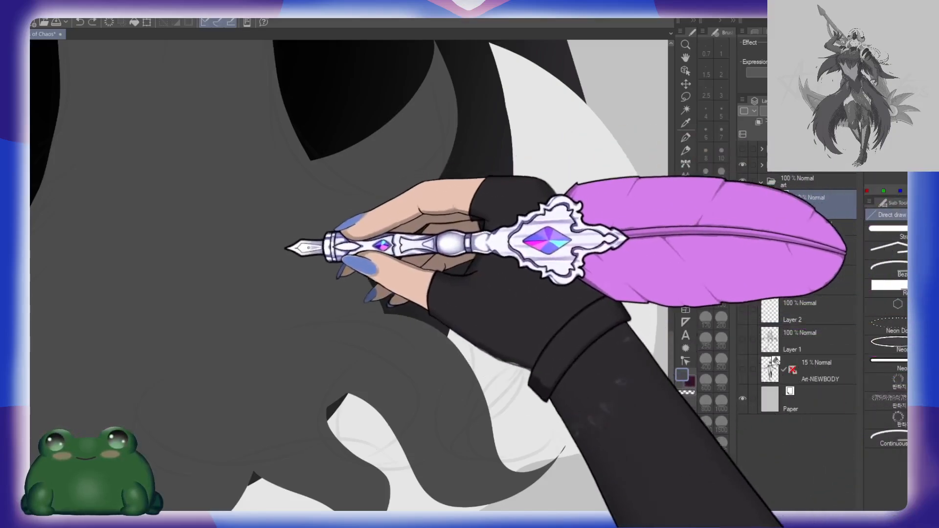
Step: Draw a large solid tuft arching outward and curling back down around the right edge of the flared base
{"action": "left_click_drag", "start_coordinate": [277, 264], "coordinate": [608, 265]}
{"action": "mouse_move", "coordinate": [582, 430]}
{"action": "left_mouse_down"}
{"action": "mouse_move", "coordinate": [486, 287]}
{"action": "mouse_move", "coordinate": [342, 314]}
{"action": "left_mouse_up"}
{"action": "key", "text": "ctrl+z"}
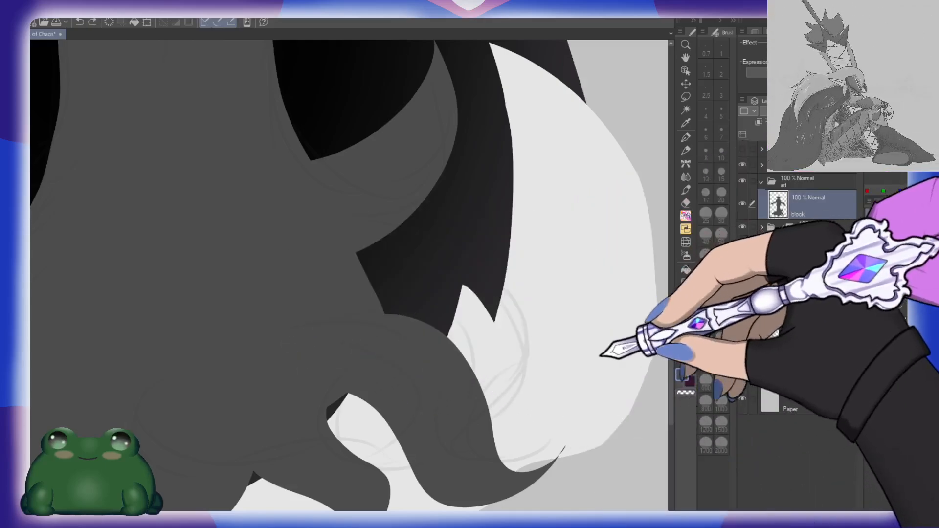
{"action": "left_click_drag", "start_coordinate": [601, 342], "coordinate": [472, 273]}
{"action": "mouse_move", "coordinate": [171, 205]}
{"action": "left_mouse_down"}
{"action": "mouse_move", "coordinate": [454, 268]}
{"action": "mouse_move", "coordinate": [377, 486]}
{"action": "mouse_move", "coordinate": [430, 465]}
{"action": "mouse_move", "coordinate": [310, 486]}
{"action": "mouse_move", "coordinate": [359, 270]}
{"action": "mouse_move", "coordinate": [225, 310]}
{"action": "left_mouse_up"}
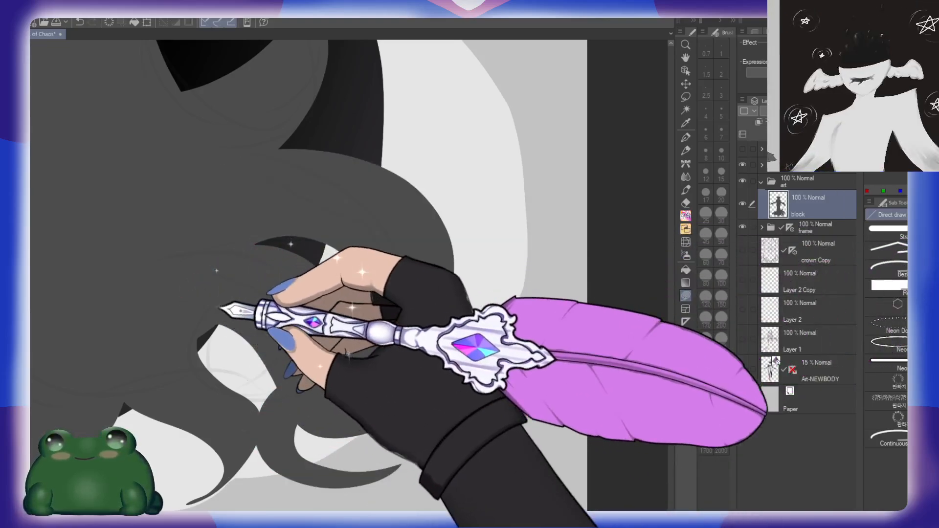
{"action": "left_click_drag", "start_coordinate": [485, 272], "coordinate": [526, 322]}
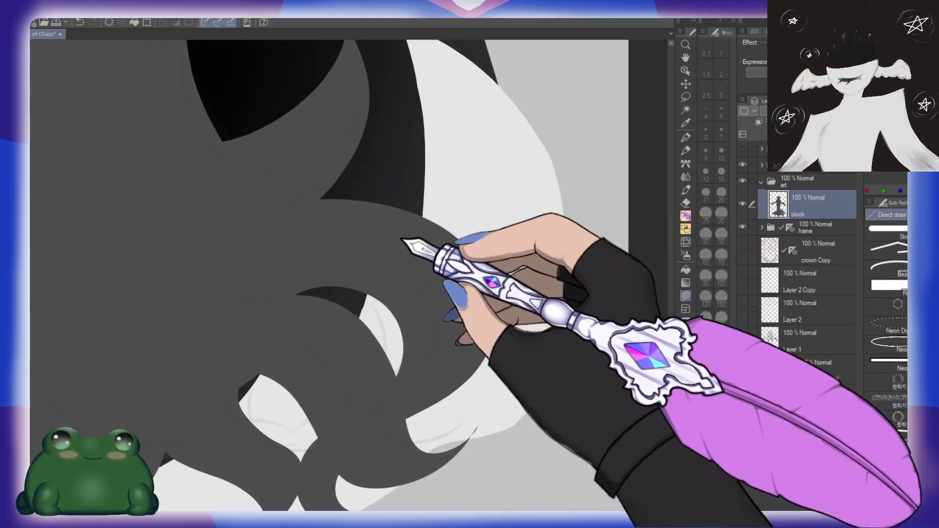
Step: Extend the left outer tuft into a long S-curved tail ending in a point at the lower left
{"action": "left_click_drag", "start_coordinate": [304, 359], "coordinate": [503, 342]}
{"action": "left_click_drag", "start_coordinate": [316, 327], "coordinate": [551, 289]}
{"action": "left_click_drag", "start_coordinate": [462, 266], "coordinate": [502, 239]}
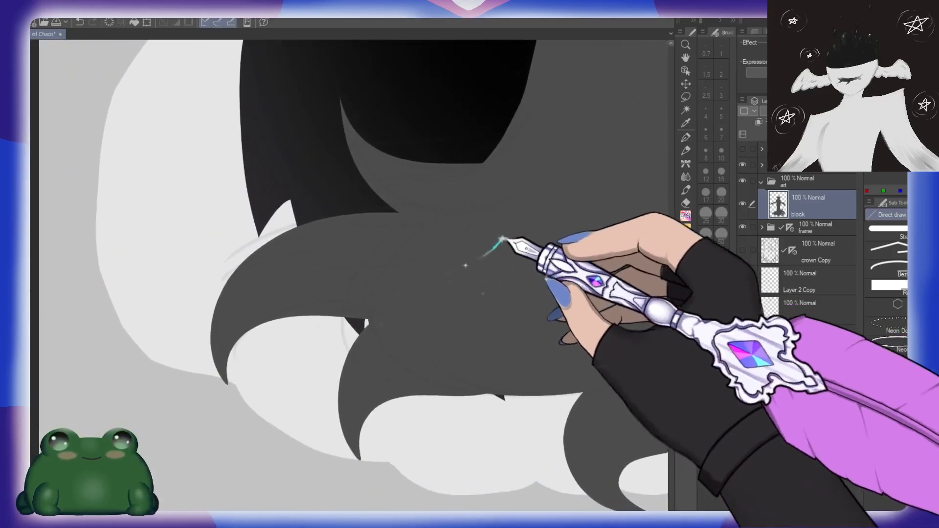
{"action": "mouse_move", "coordinate": [337, 228]}
{"action": "left_mouse_down"}
{"action": "mouse_move", "coordinate": [215, 372]}
{"action": "mouse_move", "coordinate": [235, 414]}
{"action": "mouse_move", "coordinate": [314, 406]}
{"action": "mouse_move", "coordinate": [362, 387]}
{"action": "left_mouse_up"}
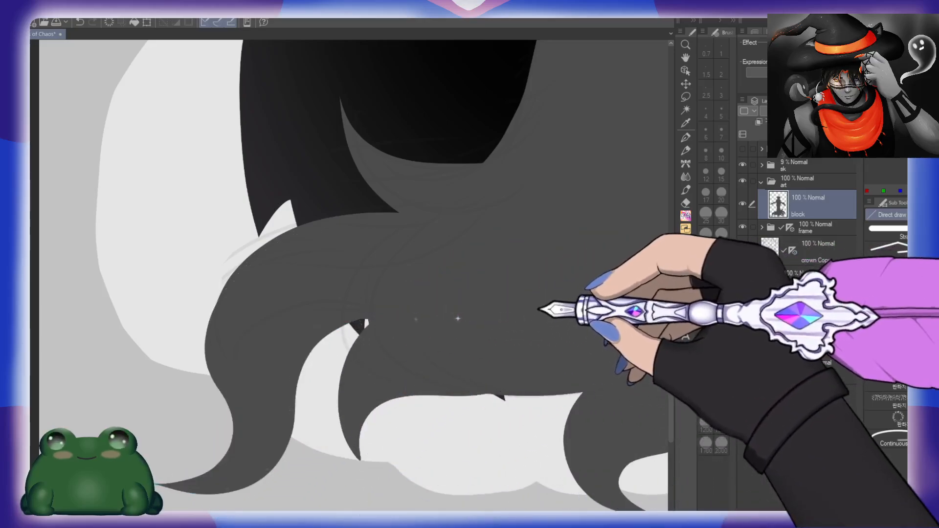
Step: Switch to the Devotion brush at size 70 for refining the ends of the base's tufts
{"action": "left_click_drag", "start_coordinate": [545, 227], "coordinate": [495, 369]}
{"action": "left_click_drag", "start_coordinate": [587, 353], "coordinate": [398, 367]}
{"action": "left_click_drag", "start_coordinate": [531, 316], "coordinate": [494, 288]}
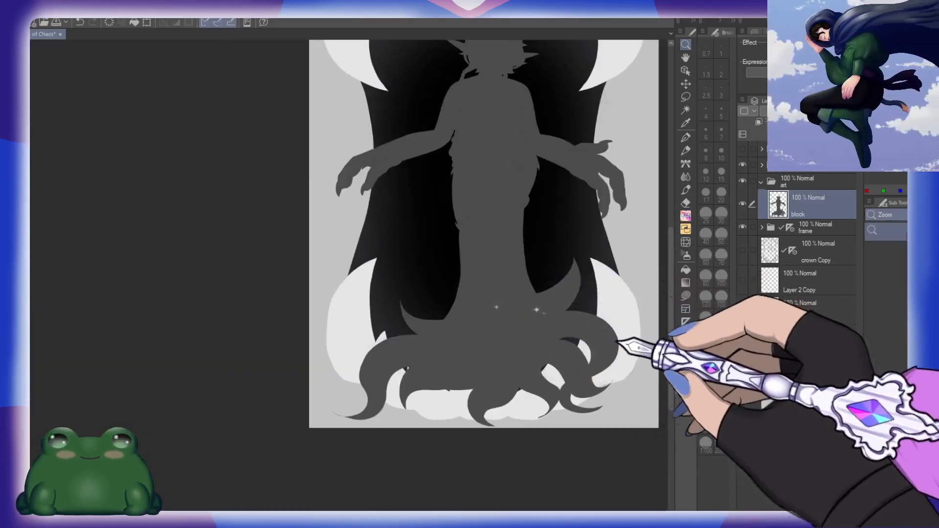
{"action": "left_click_drag", "start_coordinate": [616, 342], "coordinate": [538, 283]}
{"action": "left_click_drag", "start_coordinate": [473, 327], "coordinate": [503, 329]}
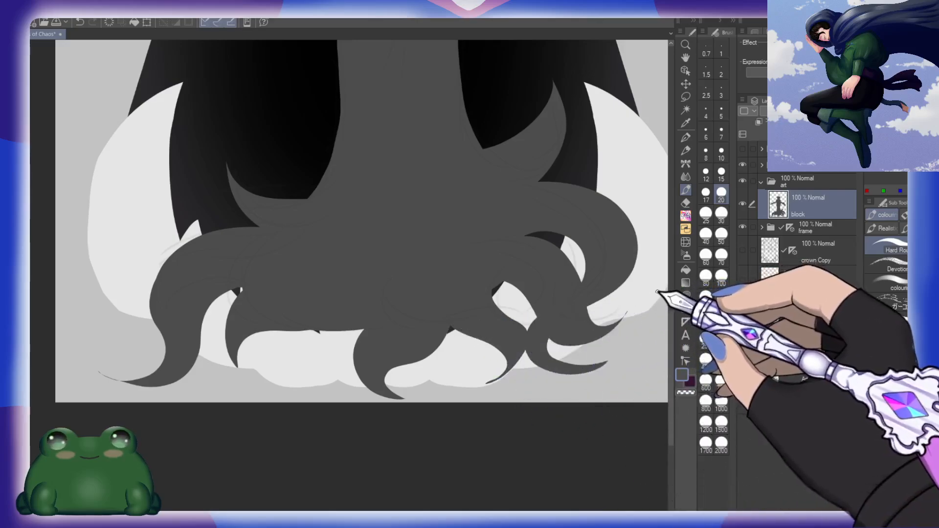
{"action": "left_click", "coordinate": [721, 254]}
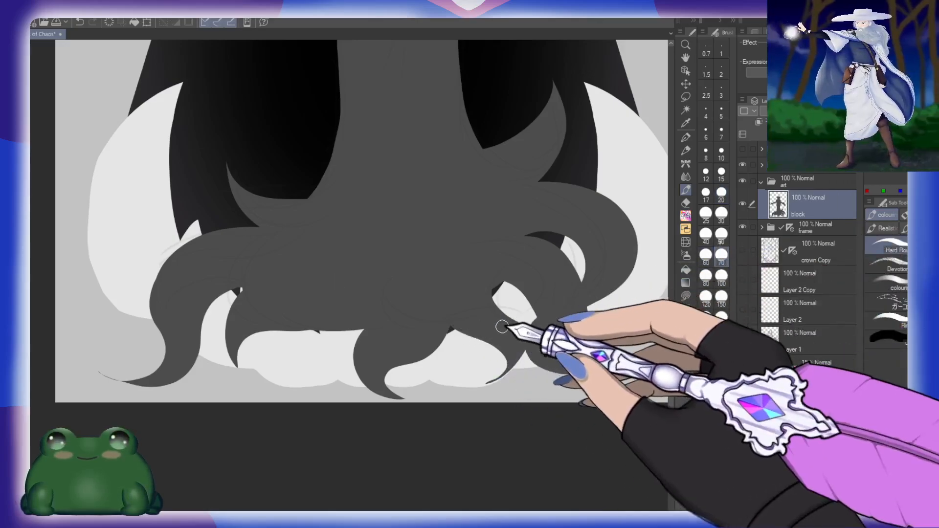
{"action": "left_click", "coordinate": [887, 265]}
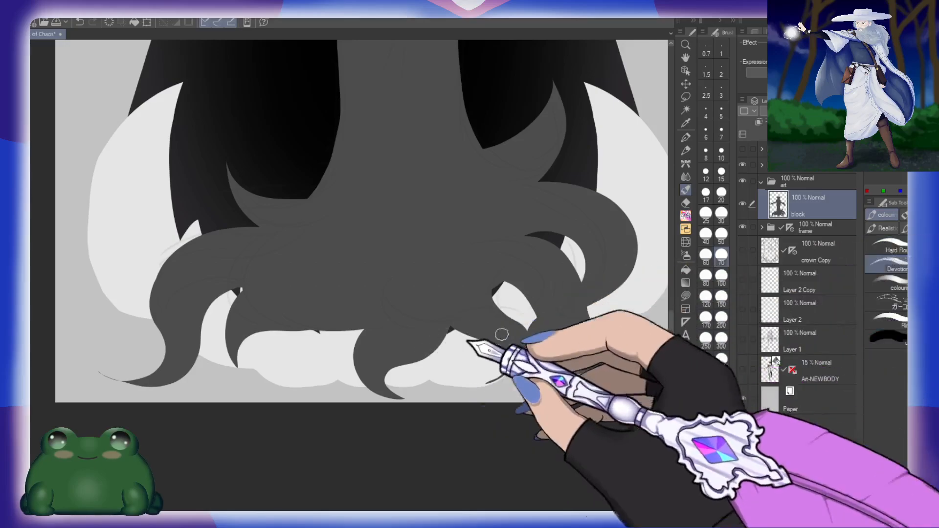
Step: Paint soft curls on the lower-left tail tip, the base's left outer edge, and the tufts along its lower-left edge
{"action": "mouse_move", "coordinate": [290, 334]}
{"action": "left_mouse_down"}
{"action": "mouse_move", "coordinate": [352, 310]}
{"action": "mouse_move", "coordinate": [447, 296]}
{"action": "left_mouse_up"}
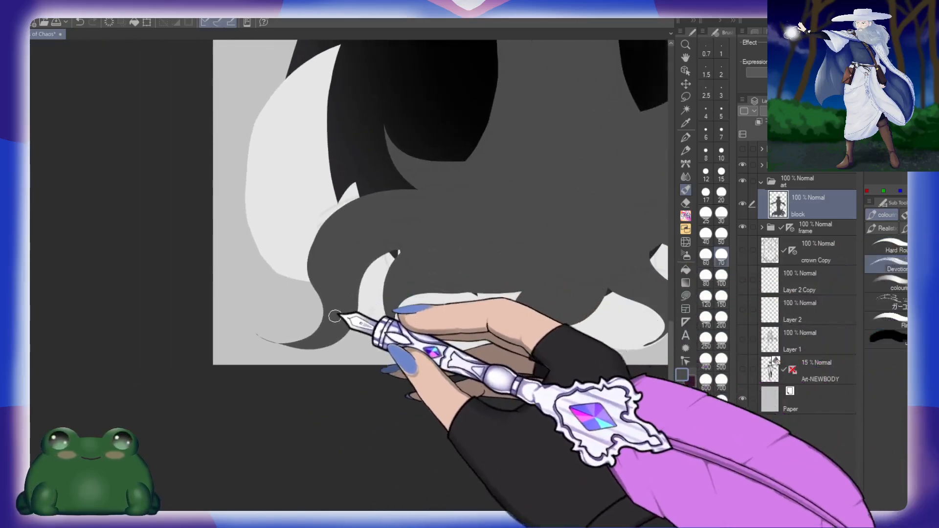
{"action": "mouse_move", "coordinate": [267, 334]}
{"action": "left_mouse_down"}
{"action": "mouse_move", "coordinate": [315, 339]}
{"action": "mouse_move", "coordinate": [308, 332]}
{"action": "mouse_move", "coordinate": [314, 339]}
{"action": "mouse_move", "coordinate": [353, 317]}
{"action": "left_mouse_up"}
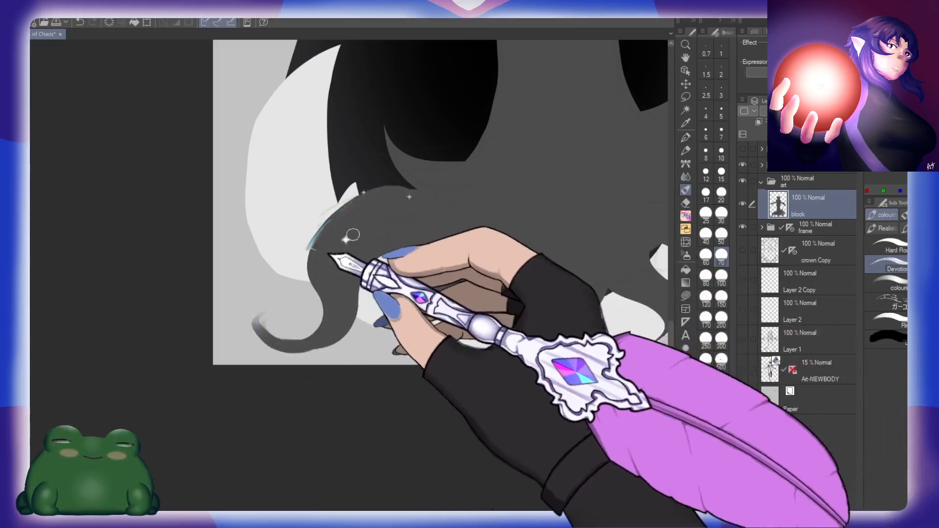
{"action": "mouse_move", "coordinate": [384, 288]}
{"action": "left_mouse_down"}
{"action": "mouse_move", "coordinate": [393, 325]}
{"action": "mouse_move", "coordinate": [417, 336]}
{"action": "left_mouse_up"}
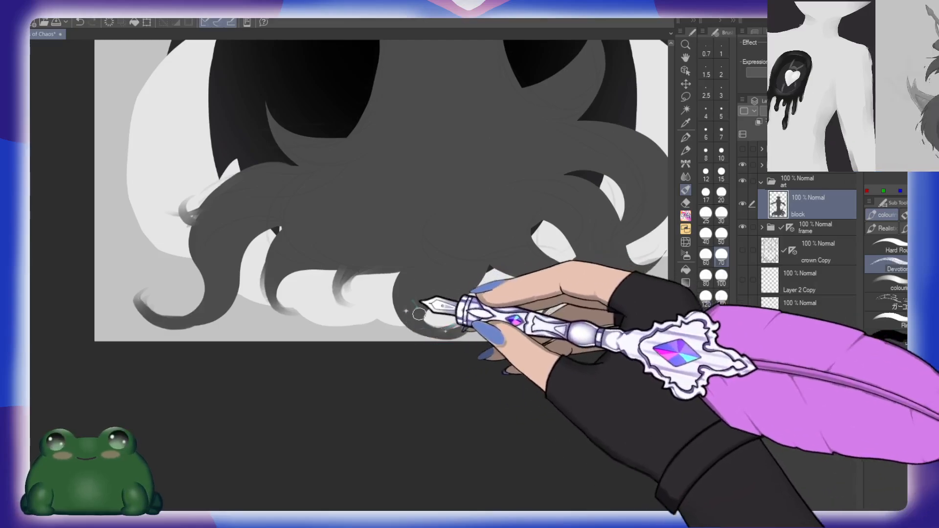
Step: Curl the tip of the bottom-centre tuft and paint small curled strands along the lower edge beside it
{"action": "scroll", "coordinate": [460, 306], "scroll_direction": "up", "scroll_amount": 1}
{"action": "mouse_move", "coordinate": [442, 262]}
{"action": "left_mouse_down"}
{"action": "mouse_move", "coordinate": [465, 322]}
{"action": "mouse_move", "coordinate": [482, 319]}
{"action": "left_mouse_up"}
{"action": "left_click_drag", "start_coordinate": [563, 305], "coordinate": [518, 308]}
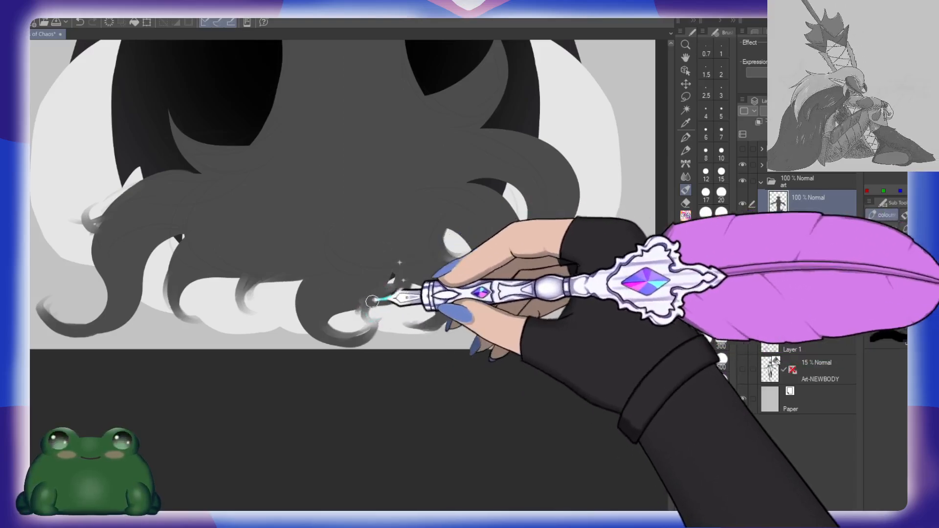
{"action": "left_click_drag", "start_coordinate": [405, 291], "coordinate": [468, 305]}
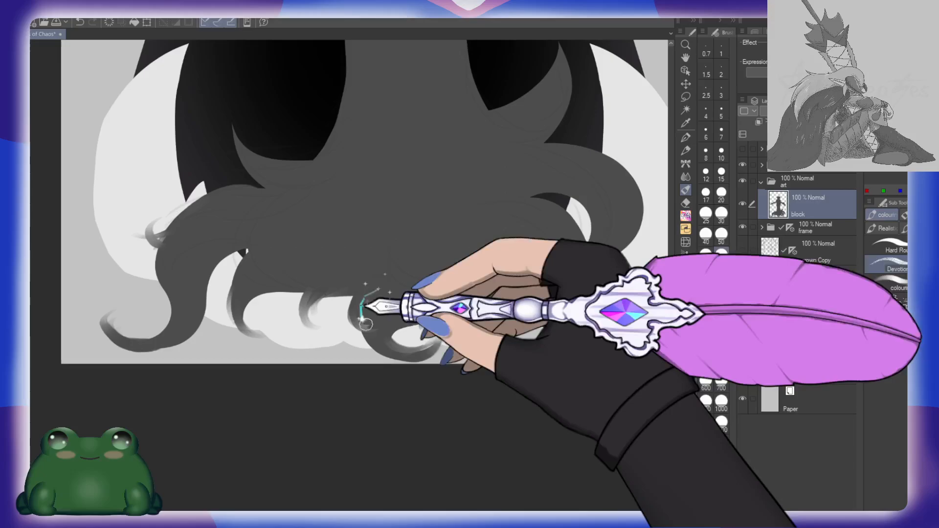
{"action": "left_click_drag", "start_coordinate": [430, 219], "coordinate": [531, 320]}
Step: Soften the tip of the left upward tuft and add a small curl at the left foot of the column
{"action": "mouse_move", "coordinate": [382, 272]}
{"action": "left_mouse_down"}
{"action": "mouse_move", "coordinate": [336, 221]}
{"action": "mouse_move", "coordinate": [340, 204]}
{"action": "left_mouse_up"}
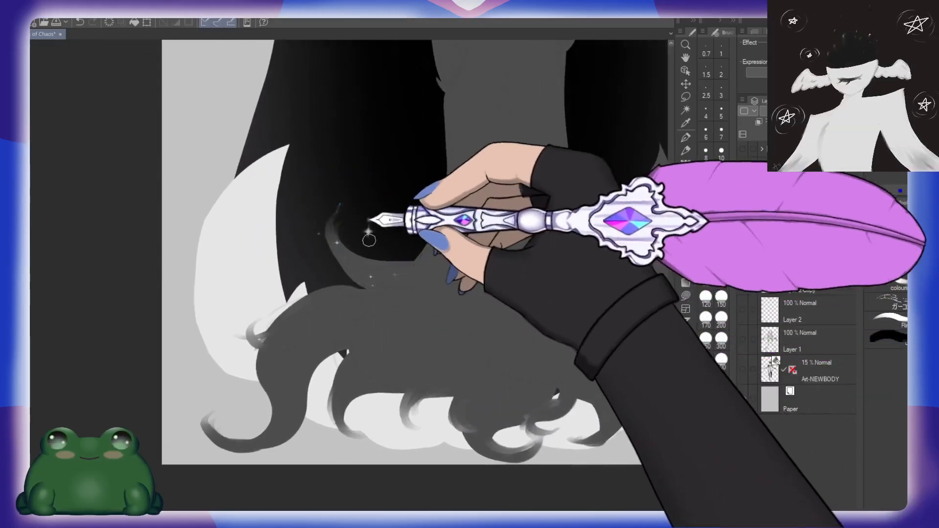
{"action": "left_click_drag", "start_coordinate": [385, 290], "coordinate": [344, 266]}
{"action": "left_click_drag", "start_coordinate": [576, 262], "coordinate": [440, 310]}
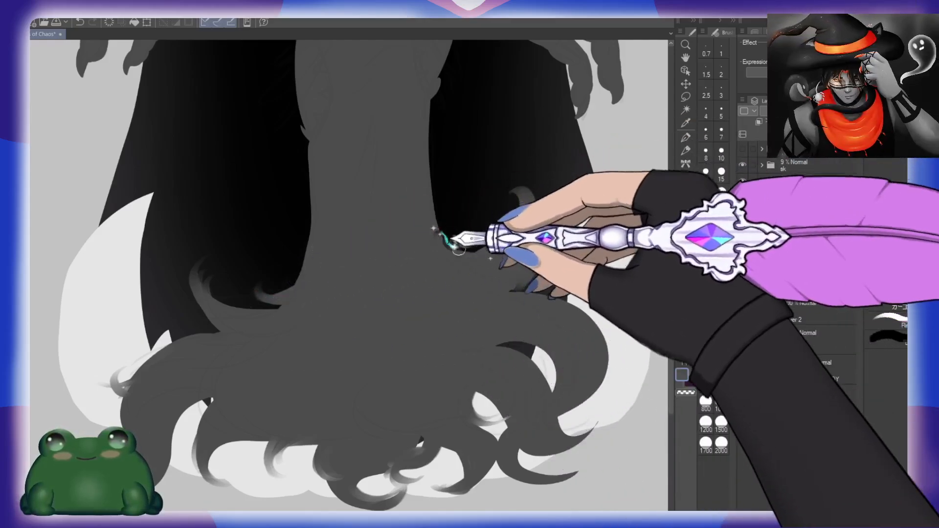
Step: Smooth the column's right foot, curl the upward right tuft's tip inward, and add a thin curved strand on the outer right
{"action": "left_click_drag", "start_coordinate": [433, 226], "coordinate": [509, 242]}
{"action": "left_click_drag", "start_coordinate": [556, 282], "coordinate": [506, 246]}
{"action": "mouse_move", "coordinate": [440, 261]}
{"action": "left_mouse_down"}
{"action": "mouse_move", "coordinate": [537, 285]}
{"action": "mouse_move", "coordinate": [491, 268]}
{"action": "left_mouse_up"}
{"action": "left_click_drag", "start_coordinate": [455, 212], "coordinate": [522, 187]}
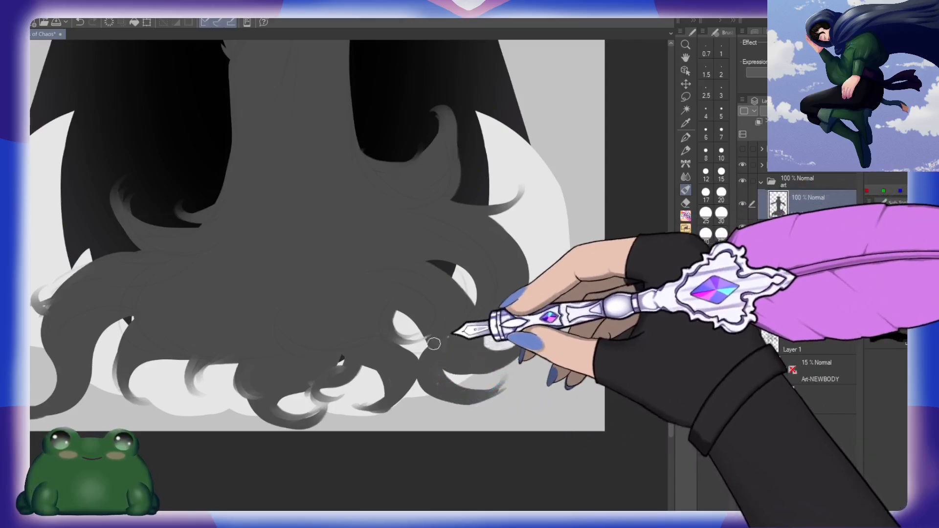
Step: Paint upturned curls on the tips of the lower-right tufts and soften the gaps between them
{"action": "mouse_move", "coordinate": [432, 344]}
{"action": "left_mouse_down"}
{"action": "mouse_move", "coordinate": [470, 374]}
{"action": "mouse_move", "coordinate": [505, 364]}
{"action": "left_mouse_up"}
{"action": "left_click_drag", "start_coordinate": [526, 262], "coordinate": [530, 313]}
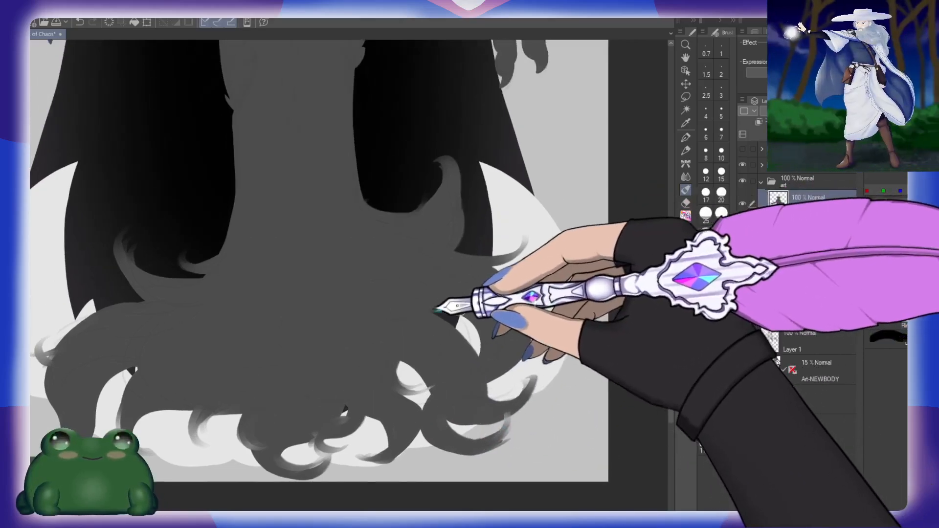
{"action": "left_click_drag", "start_coordinate": [431, 327], "coordinate": [510, 343]}
{"action": "left_click_drag", "start_coordinate": [504, 281], "coordinate": [506, 303]}
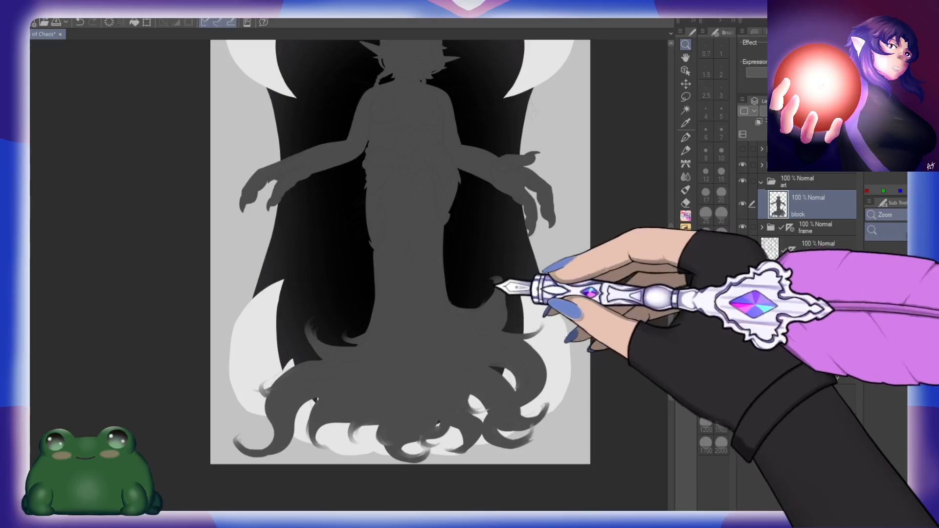
Step: Turn the left upward tuft into a large outward-curling hook and reshape the small curl beside the column's foot
{"action": "left_click_drag", "start_coordinate": [436, 327], "coordinate": [494, 306]}
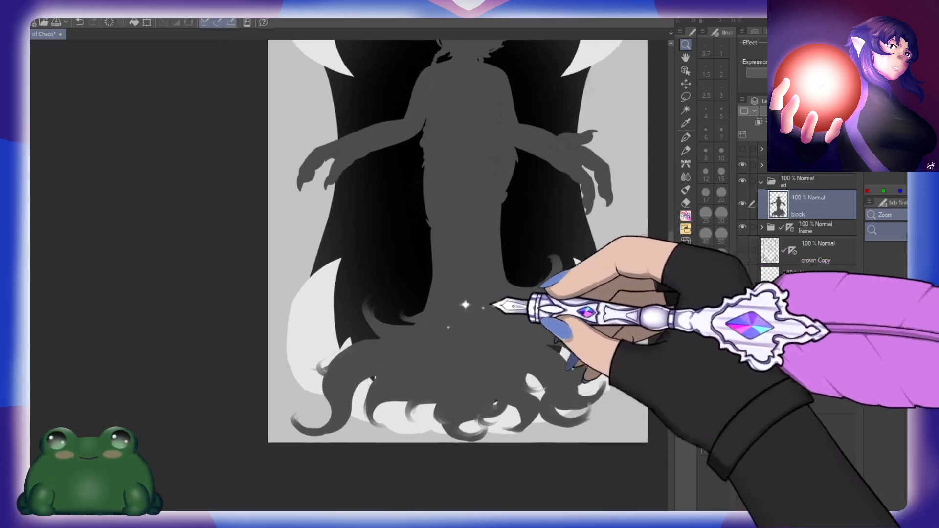
{"action": "left_click_drag", "start_coordinate": [393, 307], "coordinate": [427, 307]}
{"action": "mouse_move", "coordinate": [390, 373]}
{"action": "left_mouse_down"}
{"action": "mouse_move", "coordinate": [345, 316]}
{"action": "mouse_move", "coordinate": [348, 283]}
{"action": "mouse_move", "coordinate": [343, 338]}
{"action": "mouse_move", "coordinate": [290, 329]}
{"action": "mouse_move", "coordinate": [321, 279]}
{"action": "mouse_move", "coordinate": [323, 293]}
{"action": "mouse_move", "coordinate": [322, 279]}
{"action": "mouse_move", "coordinate": [357, 356]}
{"action": "mouse_move", "coordinate": [376, 323]}
{"action": "mouse_move", "coordinate": [332, 279]}
{"action": "mouse_move", "coordinate": [324, 321]}
{"action": "mouse_move", "coordinate": [295, 350]}
{"action": "mouse_move", "coordinate": [284, 309]}
{"action": "mouse_move", "coordinate": [340, 320]}
{"action": "mouse_move", "coordinate": [351, 338]}
{"action": "mouse_move", "coordinate": [344, 291]}
{"action": "mouse_move", "coordinate": [383, 385]}
{"action": "mouse_move", "coordinate": [327, 322]}
{"action": "mouse_move", "coordinate": [363, 333]}
{"action": "mouse_move", "coordinate": [363, 386]}
{"action": "left_mouse_up"}
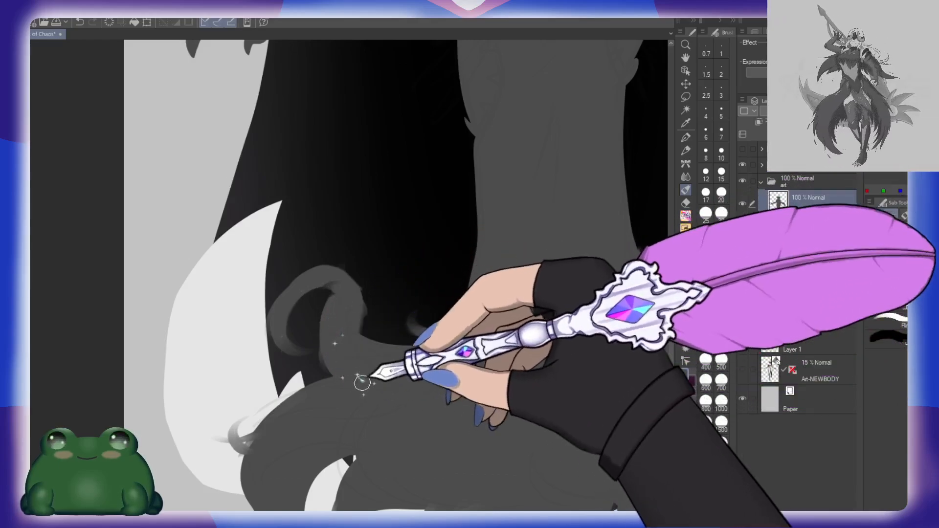
{"action": "left_click_drag", "start_coordinate": [508, 358], "coordinate": [468, 359]}
{"action": "mouse_move", "coordinate": [392, 338]}
{"action": "left_mouse_down"}
{"action": "mouse_move", "coordinate": [390, 312]}
{"action": "mouse_move", "coordinate": [419, 304]}
{"action": "left_mouse_up"}
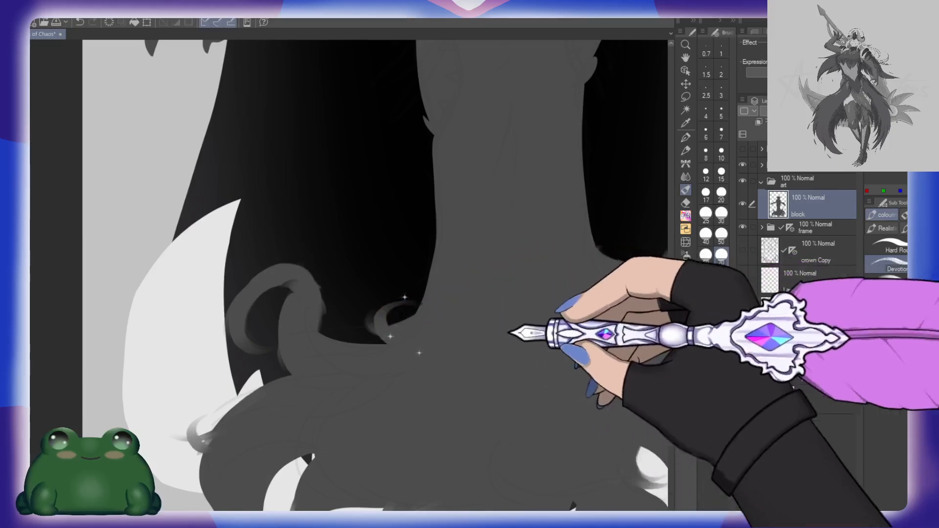
Step: Curl the lower-left tail's tip inward into a thick spiral
{"action": "left_click_drag", "start_coordinate": [374, 419], "coordinate": [435, 286]}
{"action": "mouse_move", "coordinate": [359, 251]}
{"action": "left_mouse_down"}
{"action": "mouse_move", "coordinate": [287, 361]}
{"action": "mouse_move", "coordinate": [305, 387]}
{"action": "left_mouse_up"}
{"action": "mouse_move", "coordinate": [250, 440]}
{"action": "left_mouse_down"}
{"action": "mouse_move", "coordinate": [224, 429]}
{"action": "mouse_move", "coordinate": [268, 354]}
{"action": "left_mouse_up"}
{"action": "left_click_drag", "start_coordinate": [208, 409], "coordinate": [289, 365]}
{"action": "key", "text": "ctrl+z"}
{"action": "key", "text": "ctrl+z"}
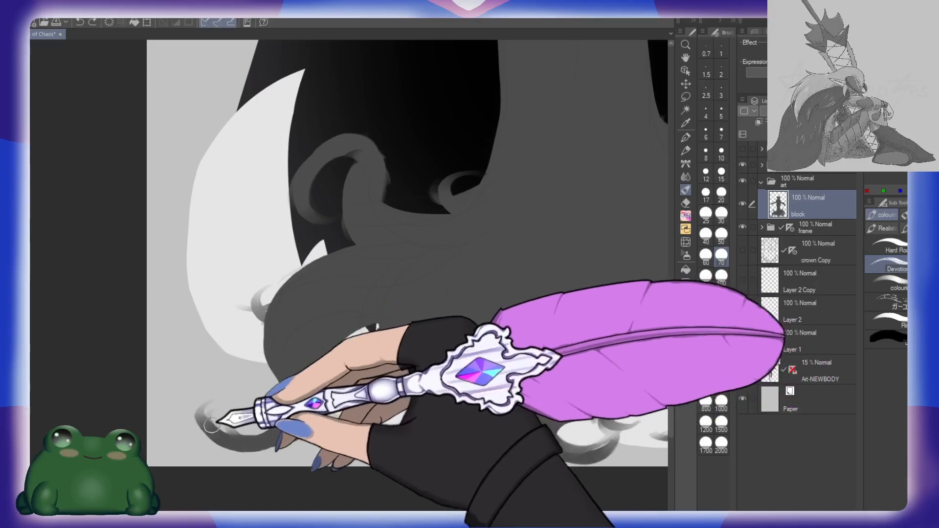
{"action": "mouse_move", "coordinate": [216, 427]}
{"action": "left_mouse_down"}
{"action": "mouse_move", "coordinate": [258, 392]}
{"action": "mouse_move", "coordinate": [221, 434]}
{"action": "mouse_move", "coordinate": [283, 409]}
{"action": "left_mouse_up"}
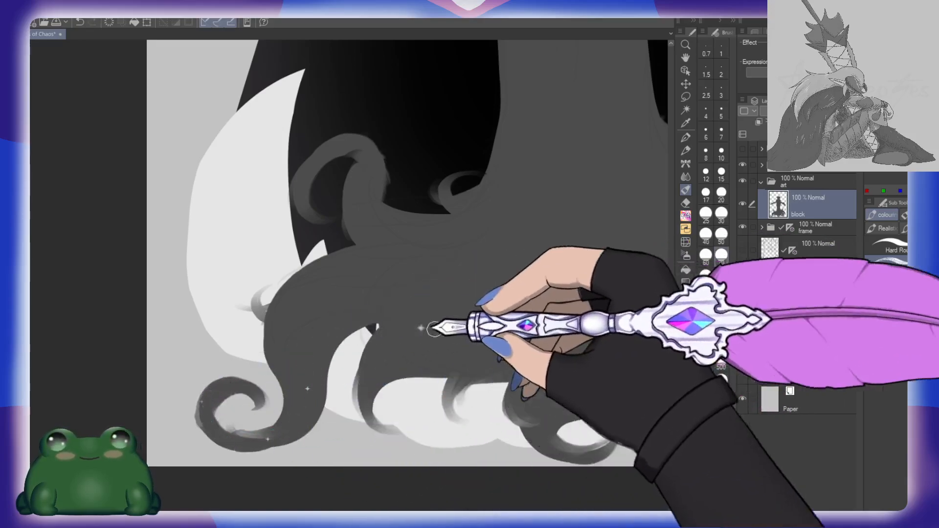
Step: Thicken and round the curled tips of the lower-left and bottom-centre tufts
{"action": "mouse_move", "coordinate": [516, 353]}
{"action": "left_mouse_down"}
{"action": "mouse_move", "coordinate": [432, 320]}
{"action": "mouse_move", "coordinate": [387, 350]}
{"action": "left_mouse_up"}
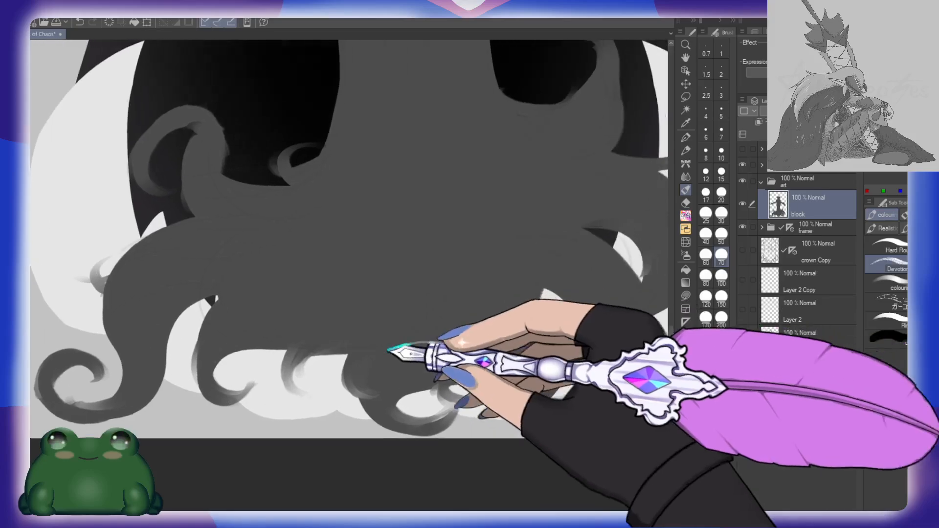
{"action": "left_click_drag", "start_coordinate": [549, 346], "coordinate": [364, 367]}
{"action": "left_click_drag", "start_coordinate": [514, 312], "coordinate": [446, 352]}
Step: Round the right upward tuft into a hook and bend the thin strand below it into a thick downward curl
{"action": "left_click_drag", "start_coordinate": [395, 156], "coordinate": [444, 258]}
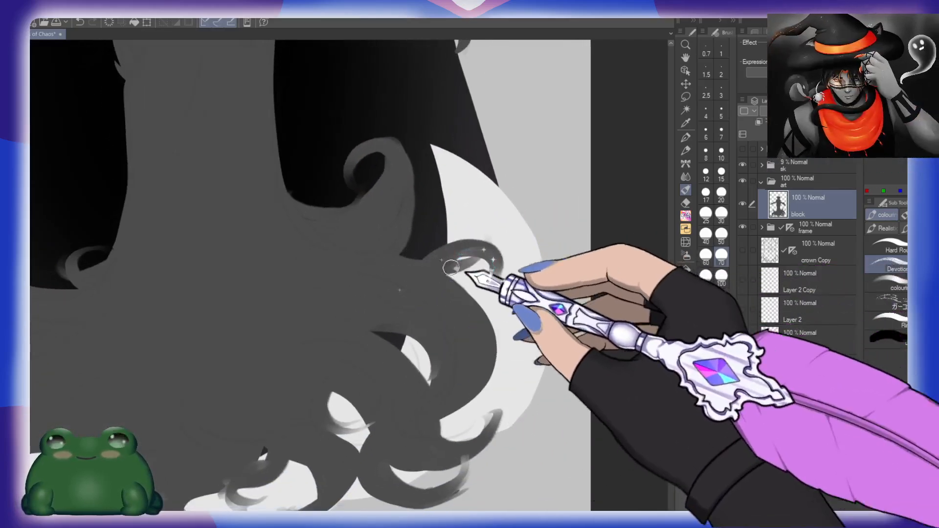
{"action": "left_click_drag", "start_coordinate": [483, 376], "coordinate": [466, 341]}
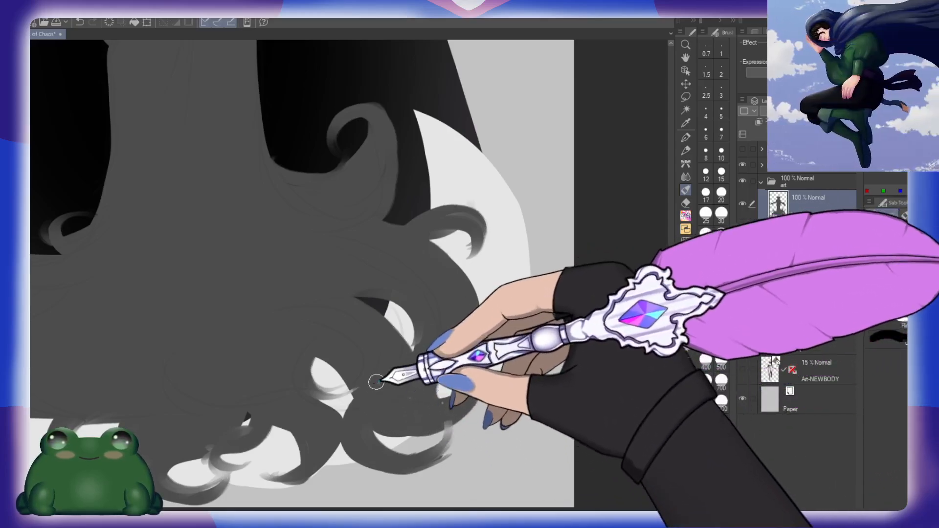
{"action": "scroll", "coordinate": [446, 279], "scroll_direction": "up", "scroll_amount": 4}
{"action": "scroll", "coordinate": [475, 431], "scroll_direction": "down", "scroll_amount": 4}
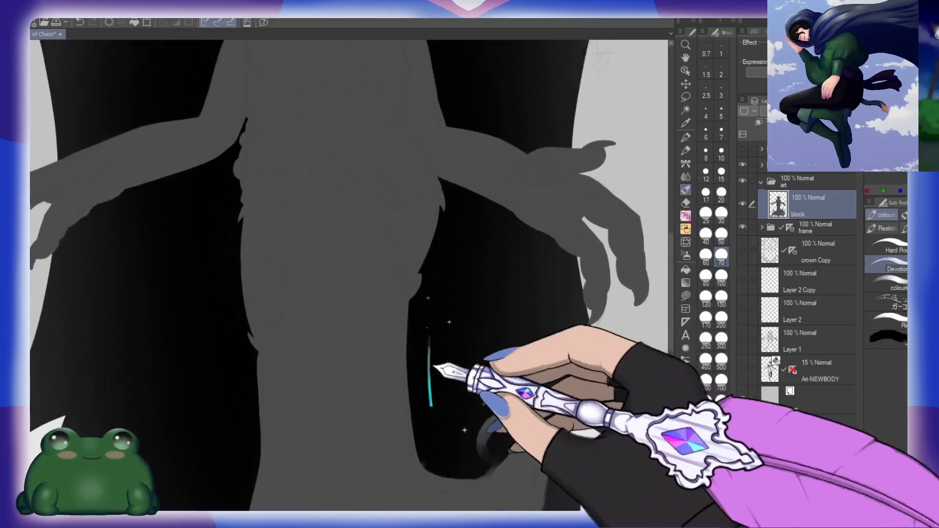
Step: Add a layer named crai above the block layer and ready the hard round brush at size 10 in white
{"action": "scroll", "coordinate": [521, 326], "scroll_direction": "down", "scroll_amount": 3}
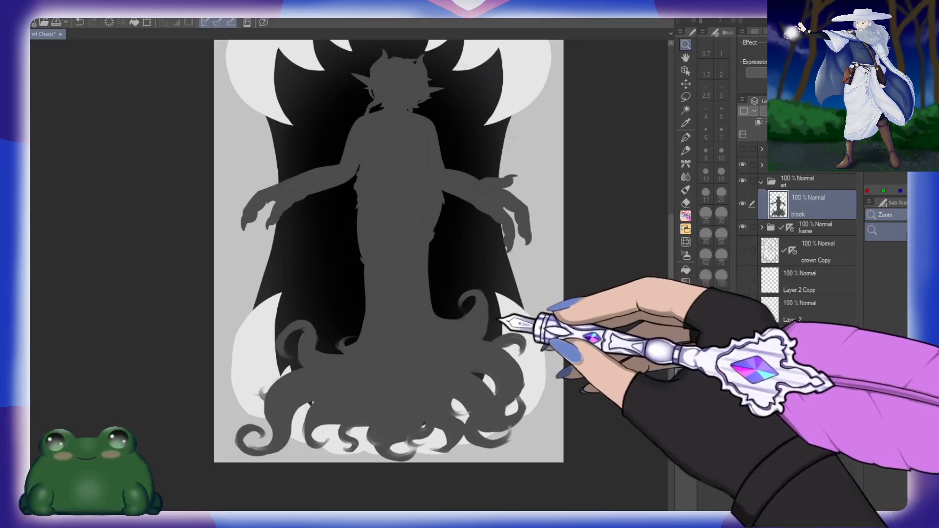
{"action": "left_click_drag", "start_coordinate": [519, 333], "coordinate": [460, 320]}
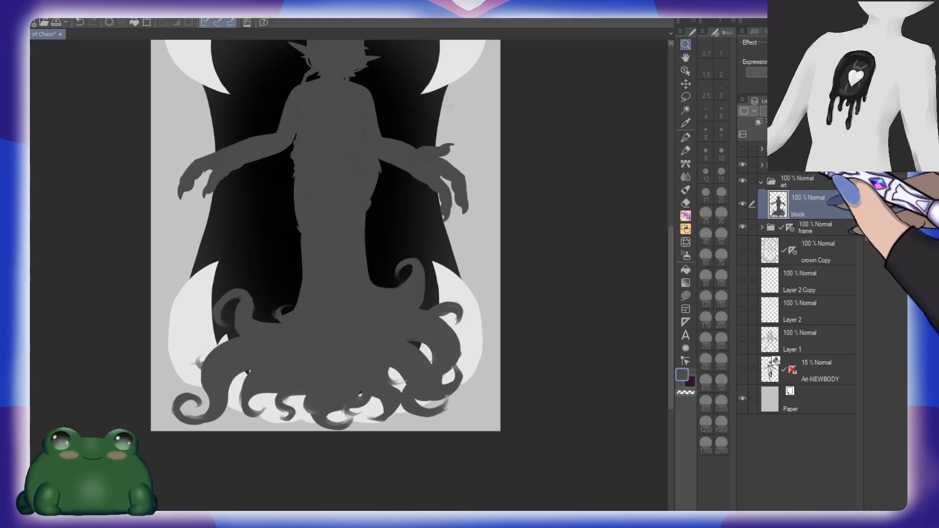
{"action": "key", "text": "ctrl+shift+n"}
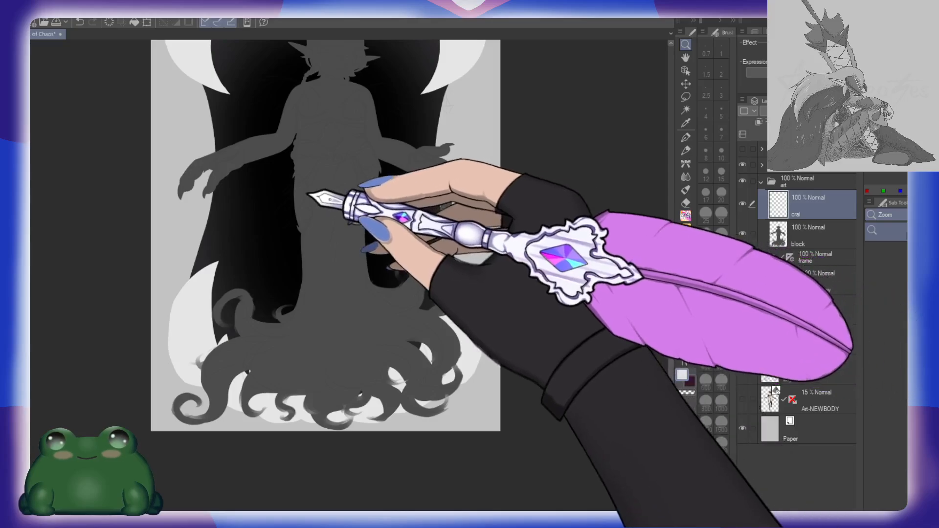
{"action": "mouse_move", "coordinate": [310, 193]}
{"action": "left_mouse_down"}
{"action": "mouse_move", "coordinate": [348, 183]}
{"action": "mouse_move", "coordinate": [403, 309]}
{"action": "left_mouse_up"}
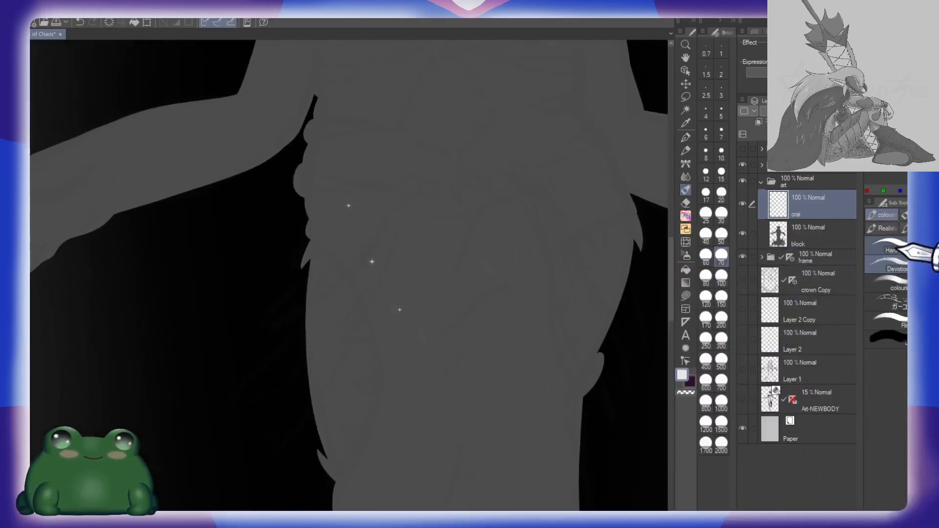
{"action": "left_click", "coordinate": [877, 253]}
{"action": "left_click", "coordinate": [721, 113]}
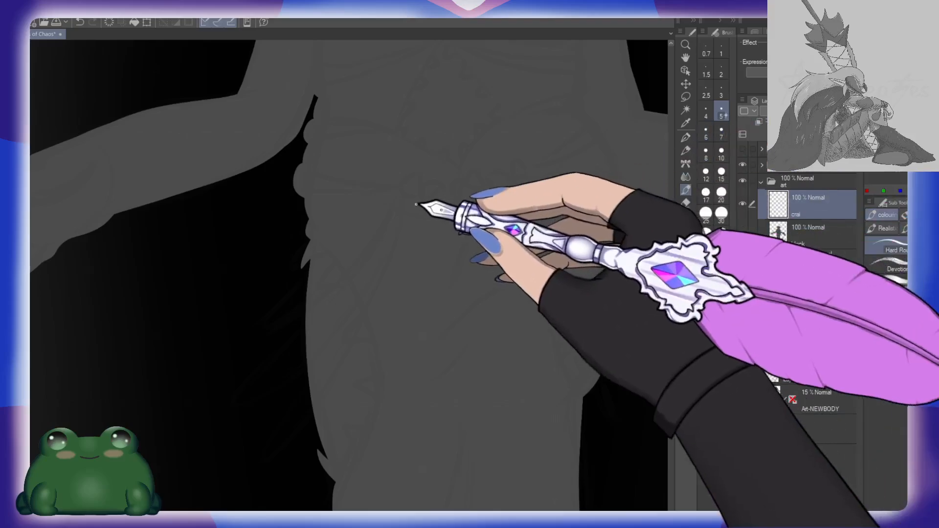
{"action": "left_click", "coordinate": [721, 152]}
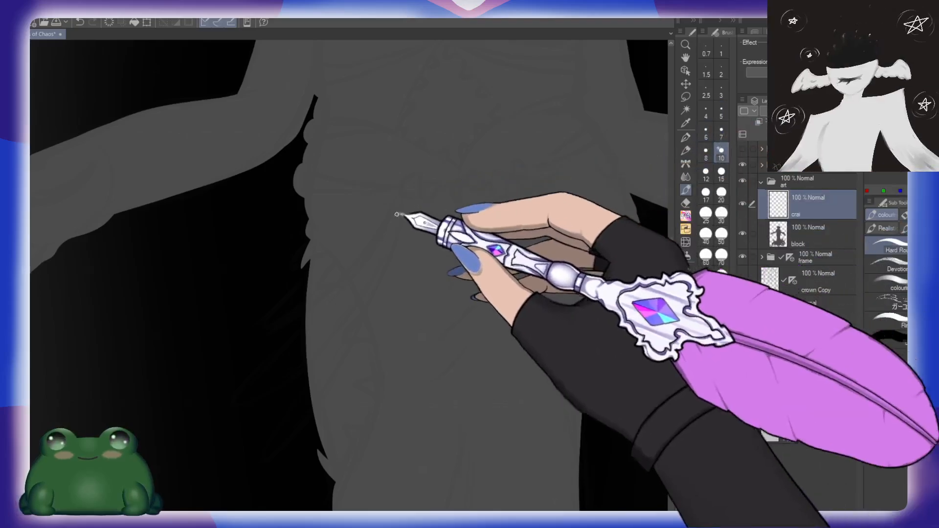
Step: Draw a thin white loop from the waist down past the figure's left hip, redoing the stroke until its curve is smooth
{"action": "mouse_move", "coordinate": [398, 191]}
{"action": "left_mouse_down"}
{"action": "mouse_move", "coordinate": [287, 368]}
{"action": "mouse_move", "coordinate": [270, 324]}
{"action": "mouse_move", "coordinate": [270, 342]}
{"action": "mouse_move", "coordinate": [361, 274]}
{"action": "mouse_move", "coordinate": [421, 176]}
{"action": "left_mouse_up"}
{"action": "key", "text": "ctrl+z"}
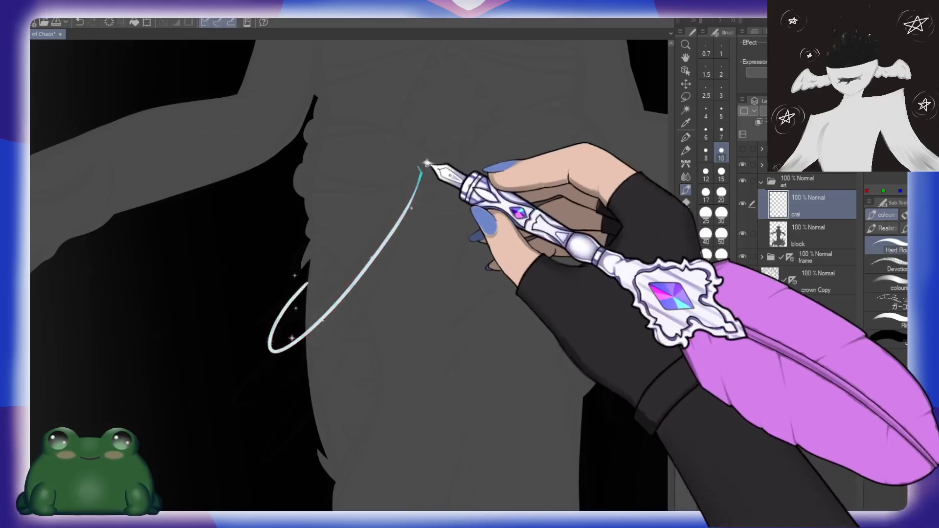
{"action": "key", "text": "ctrl+z"}
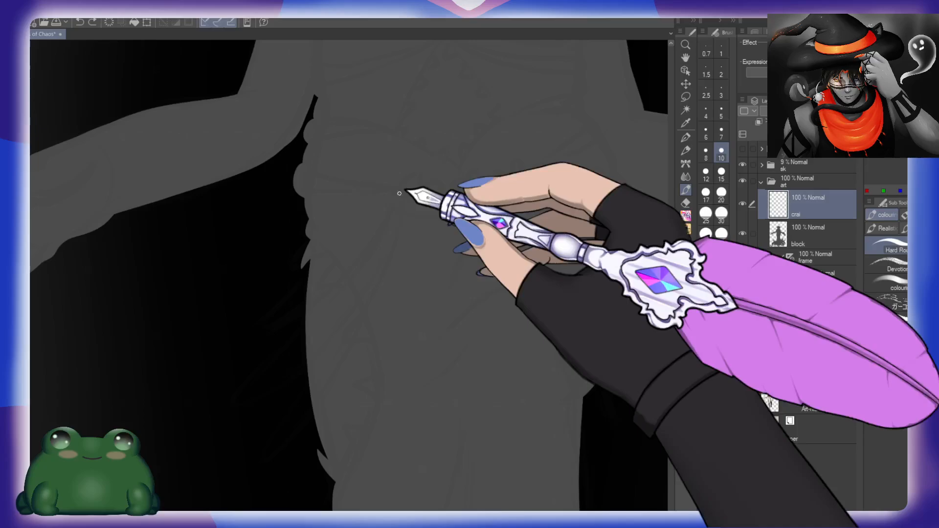
{"action": "mouse_move", "coordinate": [307, 287]}
{"action": "left_mouse_down"}
{"action": "mouse_move", "coordinate": [272, 330]}
{"action": "mouse_move", "coordinate": [331, 304]}
{"action": "mouse_move", "coordinate": [412, 188]}
{"action": "left_mouse_up"}
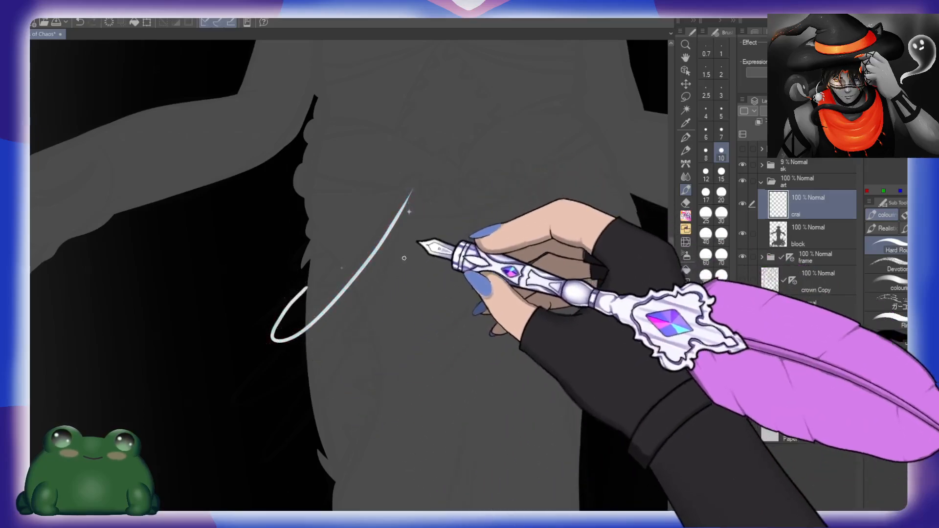
Step: Draw two longer white loops beneath the first at the left hip, all meeting at the same waist point
{"action": "mouse_move", "coordinate": [311, 337]}
{"action": "left_mouse_down"}
{"action": "mouse_move", "coordinate": [241, 422]}
{"action": "mouse_move", "coordinate": [334, 352]}
{"action": "mouse_move", "coordinate": [410, 206]}
{"action": "left_mouse_up"}
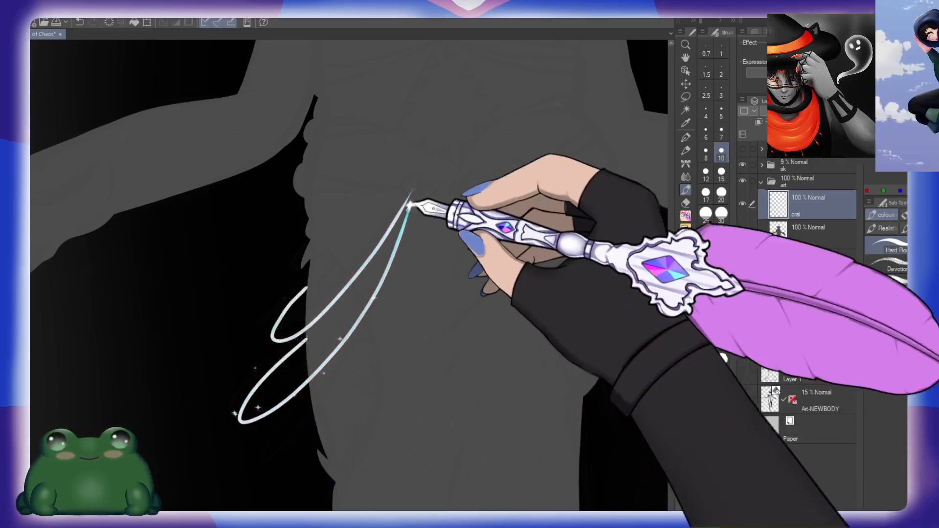
{"action": "key", "text": "ctrl+z"}
{"action": "mouse_move", "coordinate": [307, 340]}
{"action": "left_mouse_down"}
{"action": "mouse_move", "coordinate": [277, 368]}
{"action": "mouse_move", "coordinate": [289, 396]}
{"action": "mouse_move", "coordinate": [370, 283]}
{"action": "mouse_move", "coordinate": [415, 188]}
{"action": "left_mouse_up"}
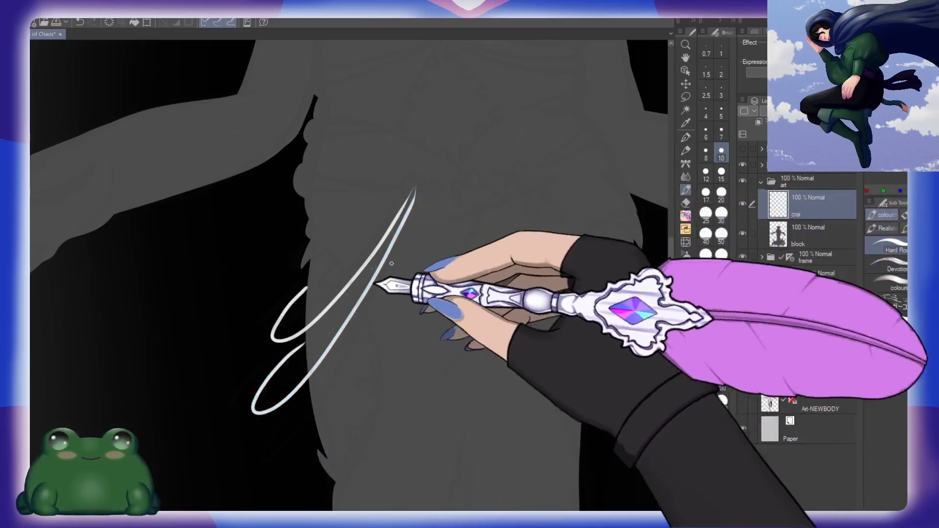
{"action": "key", "text": "ctrl+z"}
{"action": "mouse_move", "coordinate": [307, 341]}
{"action": "left_mouse_down"}
{"action": "mouse_move", "coordinate": [377, 272]}
{"action": "mouse_move", "coordinate": [411, 190]}
{"action": "left_mouse_up"}
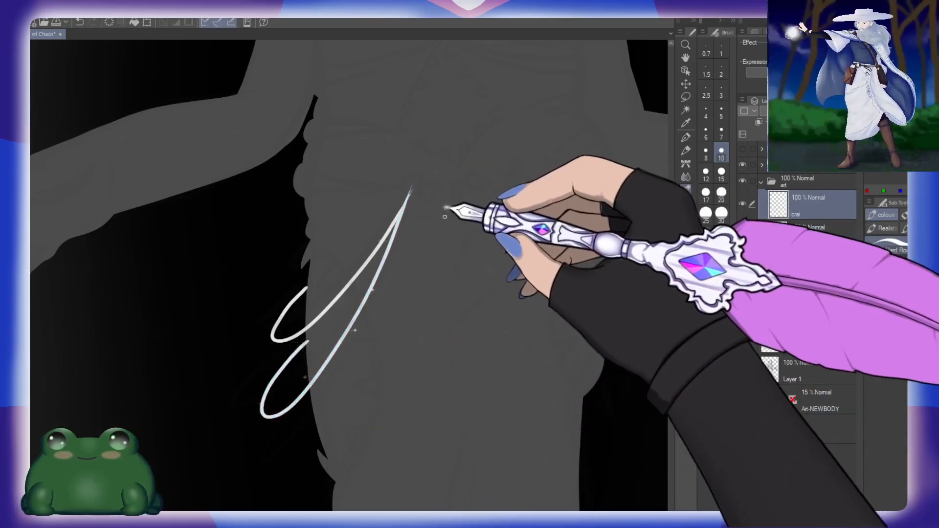
{"action": "scroll", "coordinate": [344, 369], "scroll_direction": "down", "scroll_amount": 2}
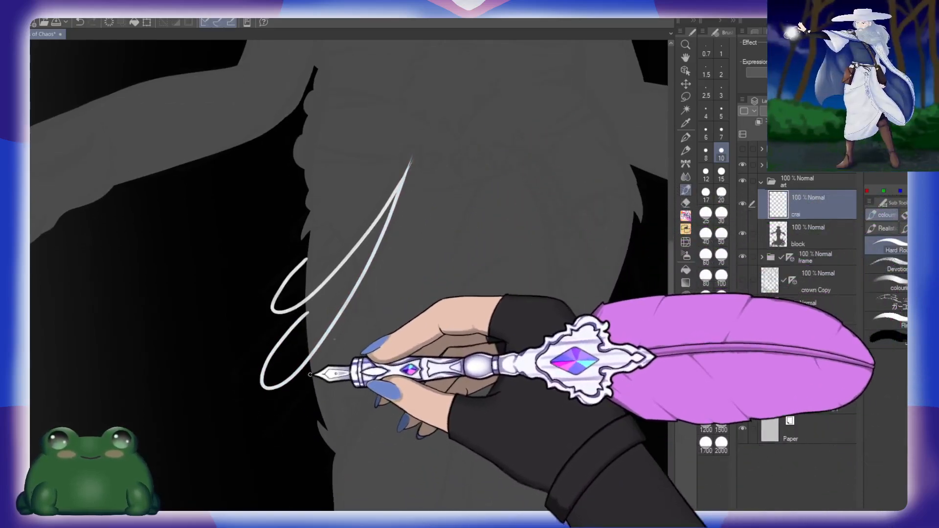
{"action": "mouse_move", "coordinate": [312, 370]}
{"action": "left_mouse_down"}
{"action": "mouse_move", "coordinate": [299, 413]}
{"action": "mouse_move", "coordinate": [367, 302]}
{"action": "mouse_move", "coordinate": [412, 163]}
{"action": "left_mouse_up"}
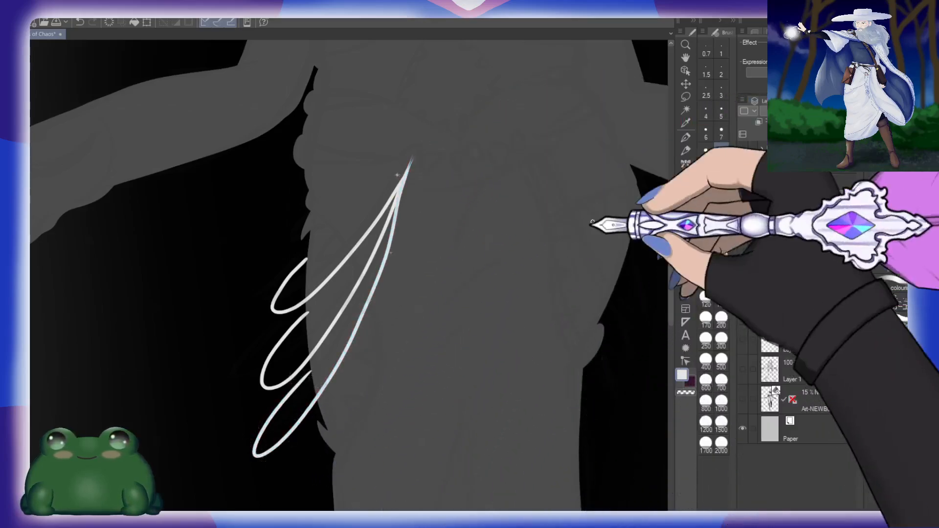
Step: Draw the first white loop from the waist around the outside of the figure's right hip
{"action": "left_click_drag", "start_coordinate": [635, 287], "coordinate": [466, 317]}
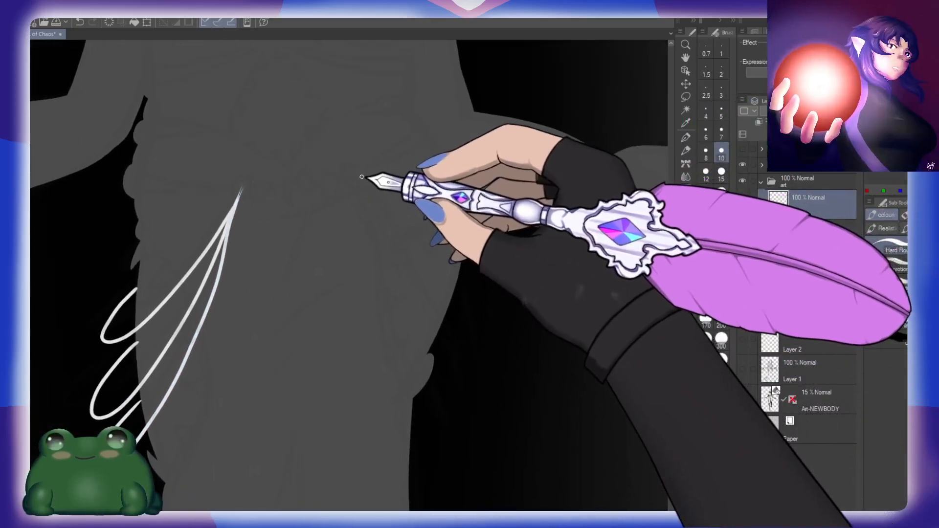
{"action": "mouse_move", "coordinate": [360, 174]}
{"action": "left_mouse_down"}
{"action": "mouse_move", "coordinate": [414, 271]}
{"action": "mouse_move", "coordinate": [489, 318]}
{"action": "left_mouse_up"}
{"action": "key", "text": "ctrl+z"}
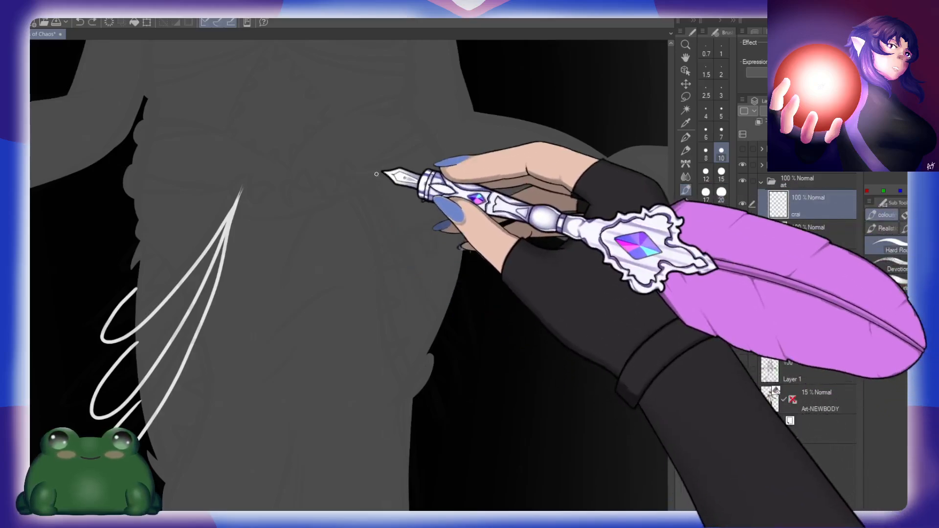
{"action": "left_click_drag", "start_coordinate": [383, 202], "coordinate": [478, 321]}
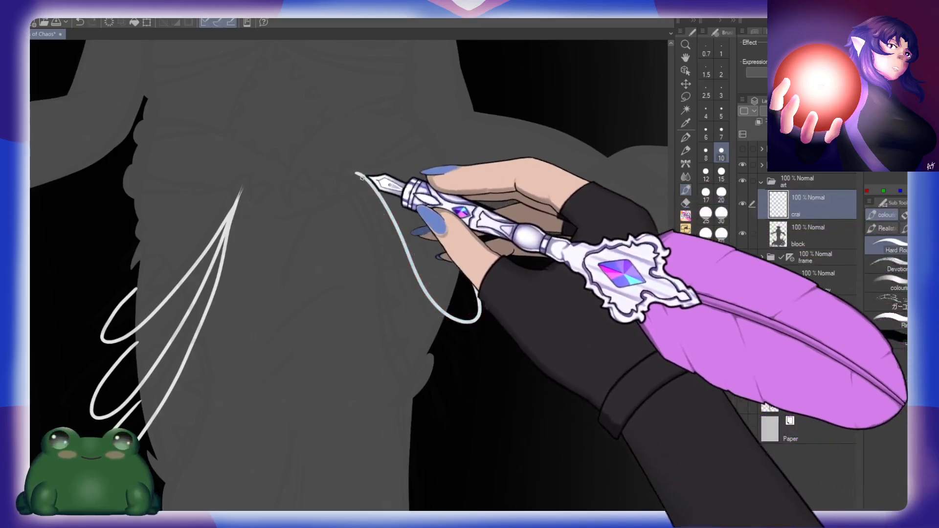
{"action": "mouse_move", "coordinate": [356, 174]}
{"action": "left_mouse_down"}
{"action": "mouse_move", "coordinate": [426, 342]}
{"action": "mouse_move", "coordinate": [478, 268]}
{"action": "left_mouse_up"}
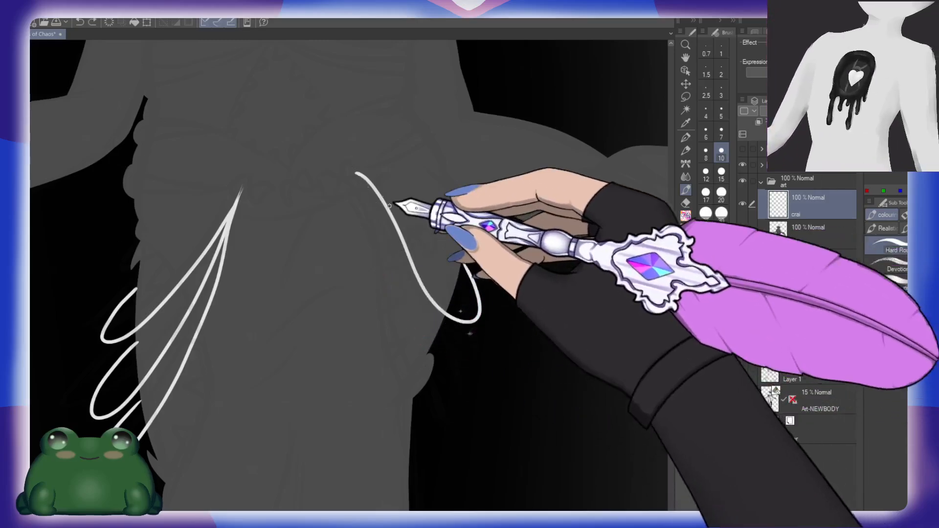
Step: Add two progressively lower white loops at the right hip, redoing strokes that hang unevenly
{"action": "mouse_move", "coordinate": [356, 174]}
{"action": "left_mouse_down"}
{"action": "mouse_move", "coordinate": [432, 324]}
{"action": "mouse_move", "coordinate": [484, 322]}
{"action": "left_mouse_up"}
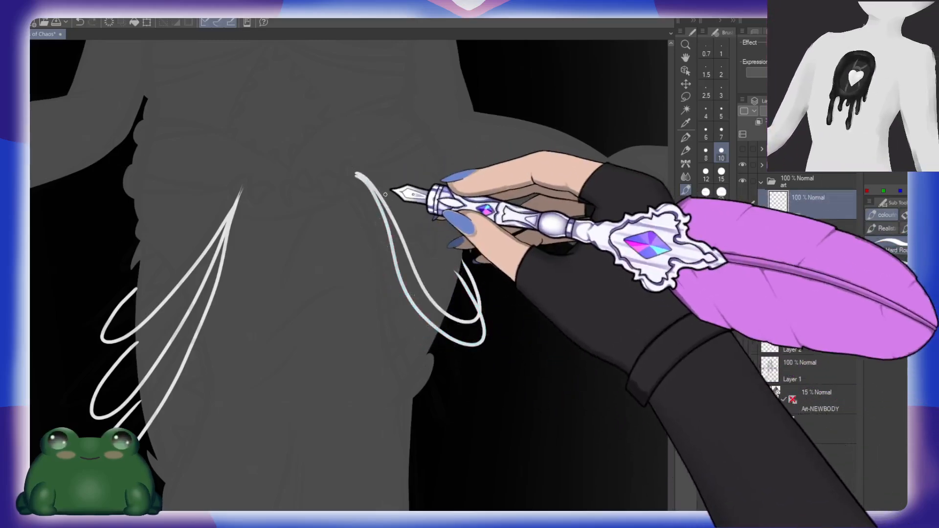
{"action": "mouse_move", "coordinate": [356, 174]}
{"action": "left_mouse_down"}
{"action": "mouse_move", "coordinate": [395, 349]}
{"action": "mouse_move", "coordinate": [467, 389]}
{"action": "left_mouse_up"}
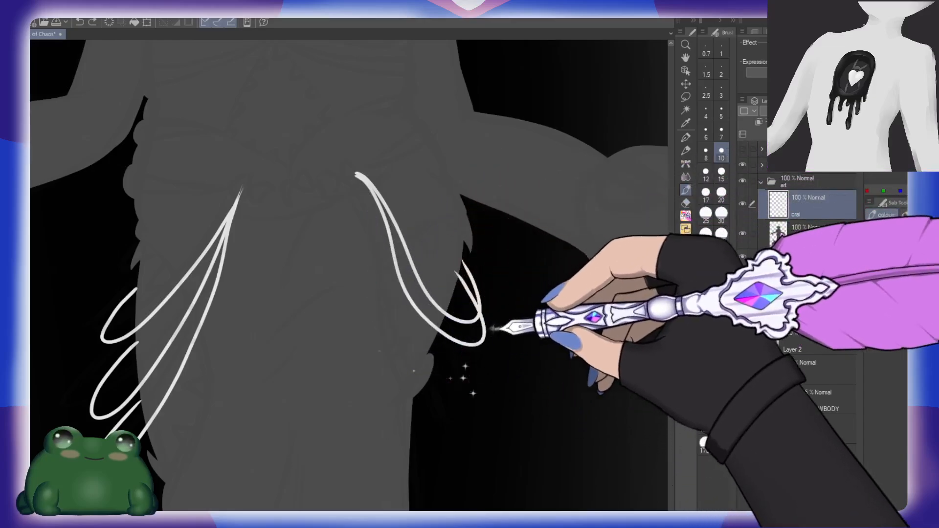
{"action": "mouse_move", "coordinate": [348, 177]}
{"action": "left_mouse_down"}
{"action": "mouse_move", "coordinate": [398, 324]}
{"action": "mouse_move", "coordinate": [484, 323]}
{"action": "left_mouse_up"}
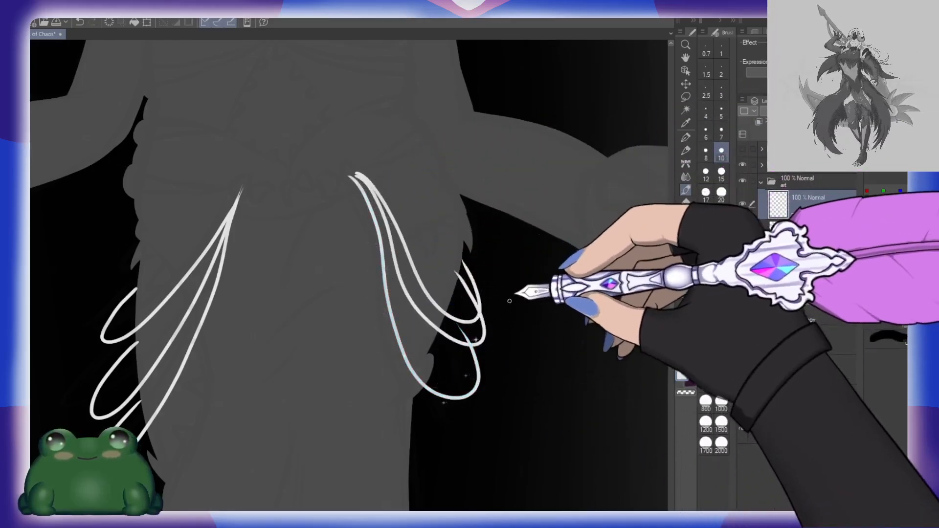
{"action": "key", "text": "ctrl+z"}
{"action": "mouse_move", "coordinate": [357, 175]}
{"action": "left_mouse_down"}
{"action": "mouse_move", "coordinate": [469, 383]}
{"action": "mouse_move", "coordinate": [454, 278]}
{"action": "mouse_move", "coordinate": [505, 260]}
{"action": "left_mouse_up"}
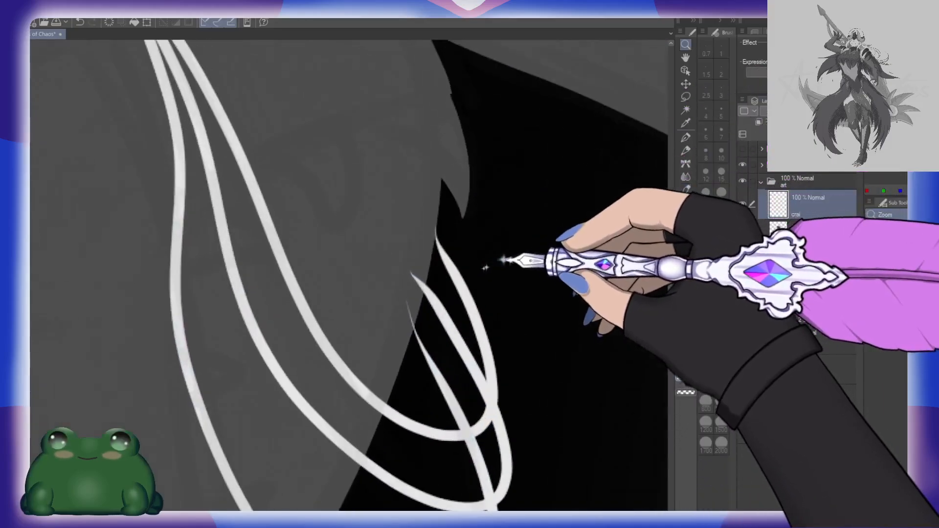
Step: Erase the ends of the right hip's loops where they overlap the body so they stop at its edge
{"action": "key", "text": "e"}
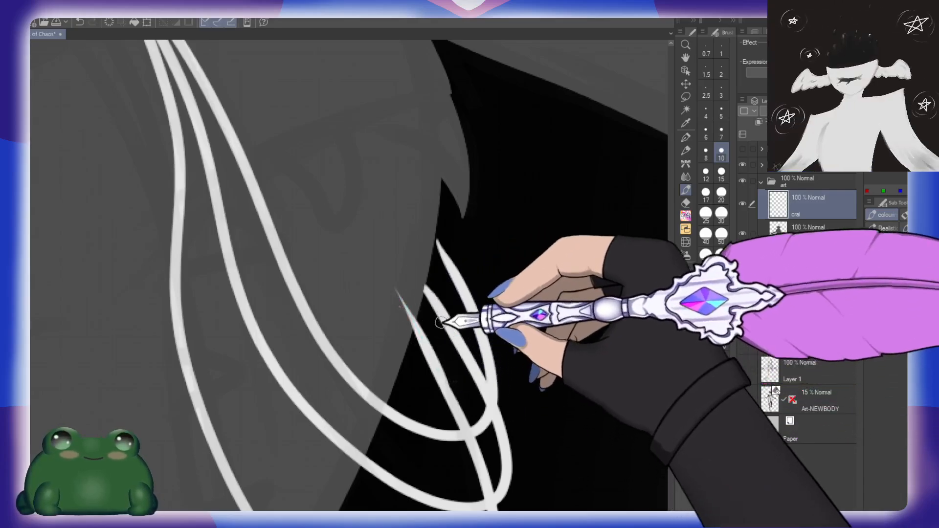
{"action": "left_click_drag", "start_coordinate": [447, 405], "coordinate": [393, 300]}
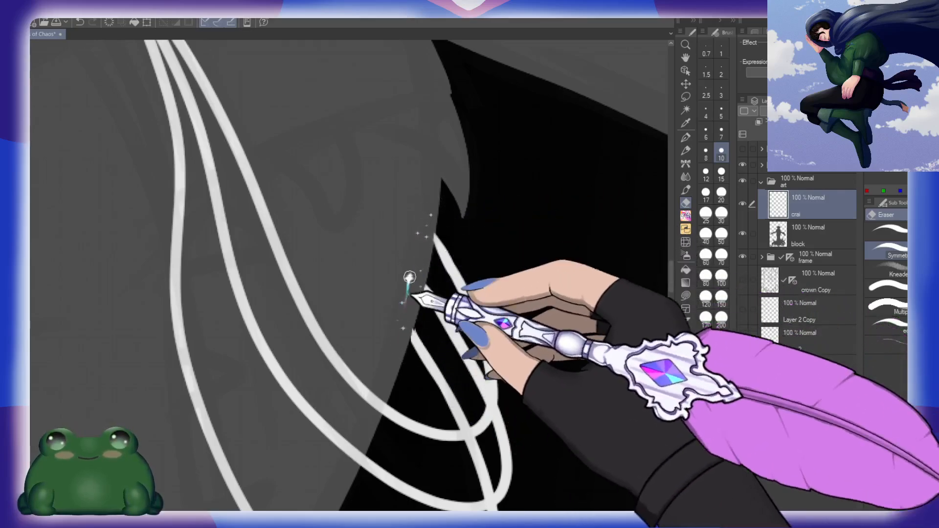
{"action": "key", "text": "ctrl+space"}
{"action": "left_click_drag", "start_coordinate": [524, 242], "coordinate": [471, 217]}
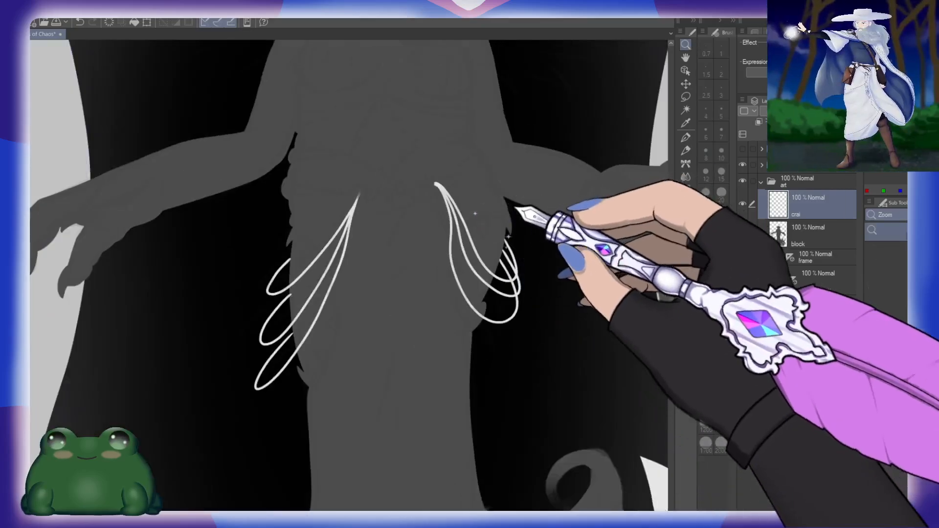
Step: Trim the ends of the left hip's loops with the eraser so they tuck behind the body's edge
{"action": "left_click_drag", "start_coordinate": [281, 266], "coordinate": [344, 243]}
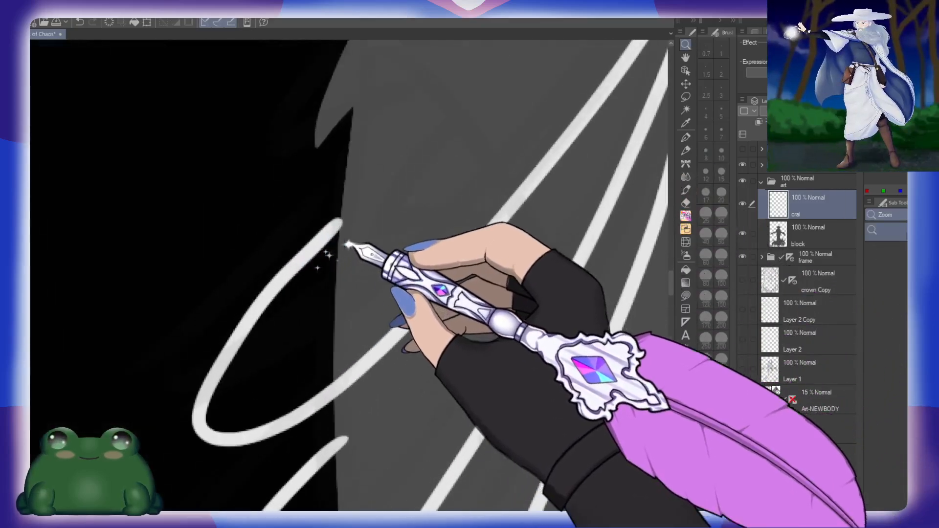
{"action": "key", "text": "e"}
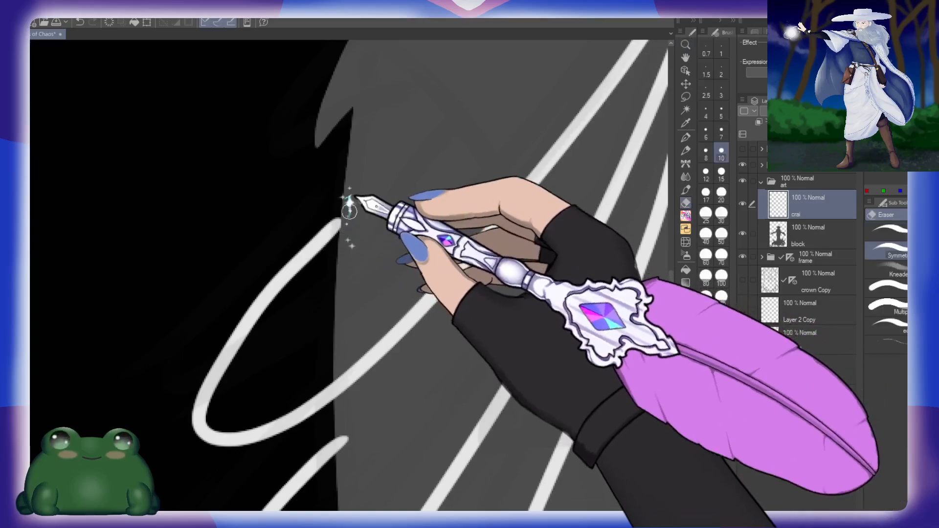
{"action": "scroll", "coordinate": [377, 327], "scroll_direction": "down", "scroll_amount": 5}
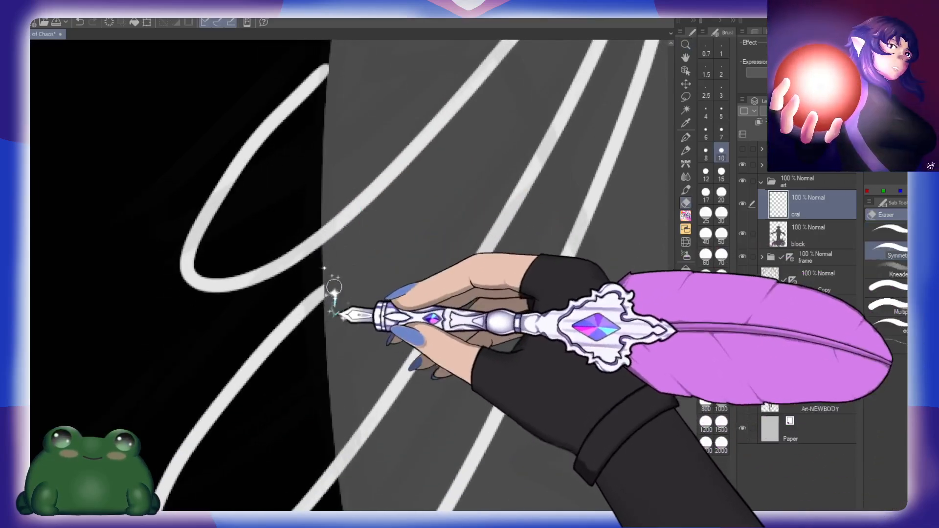
{"action": "left_click_drag", "start_coordinate": [363, 406], "coordinate": [357, 188]}
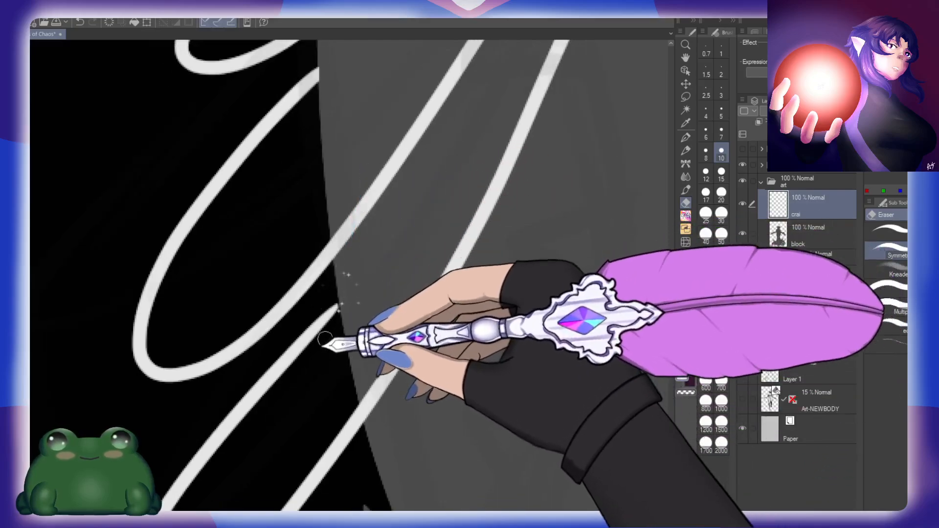
{"action": "key", "text": "ctrl+space"}
{"action": "left_click_drag", "start_coordinate": [475, 253], "coordinate": [404, 212]}
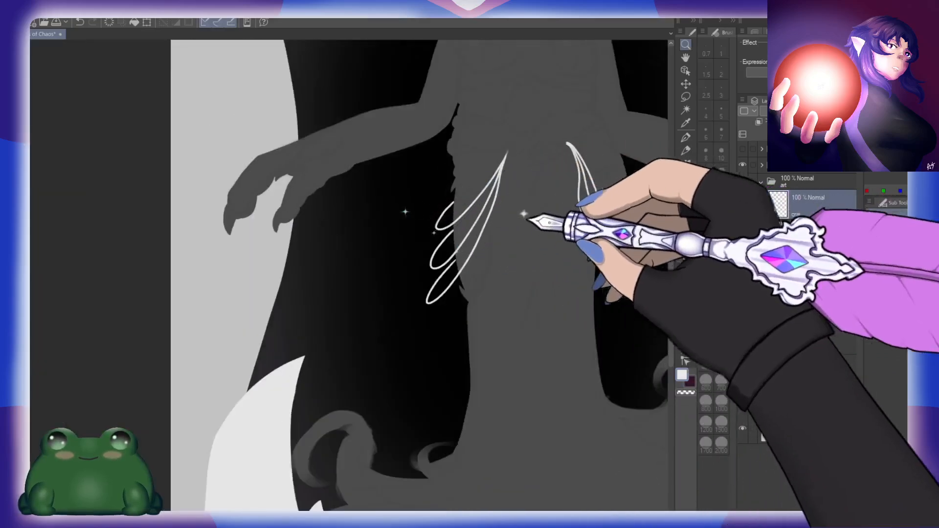
Step: Add a layer named shal above the crai layer and choose a medium blue drawing colour
{"action": "left_click_drag", "start_coordinate": [558, 227], "coordinate": [394, 312]}
{"action": "left_click_drag", "start_coordinate": [473, 170], "coordinate": [545, 165]}
{"action": "mouse_move", "coordinate": [500, 198]}
{"action": "left_mouse_down"}
{"action": "mouse_move", "coordinate": [515, 194]}
{"action": "mouse_move", "coordinate": [505, 193]}
{"action": "left_mouse_up"}
{"action": "key", "text": "ctrl+shift+n"}
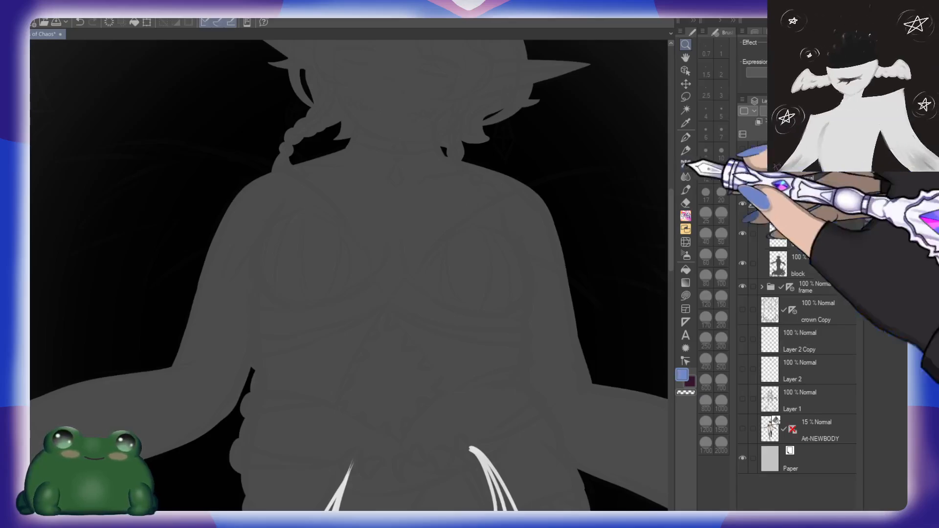
{"action": "left_click_drag", "start_coordinate": [543, 236], "coordinate": [513, 267]}
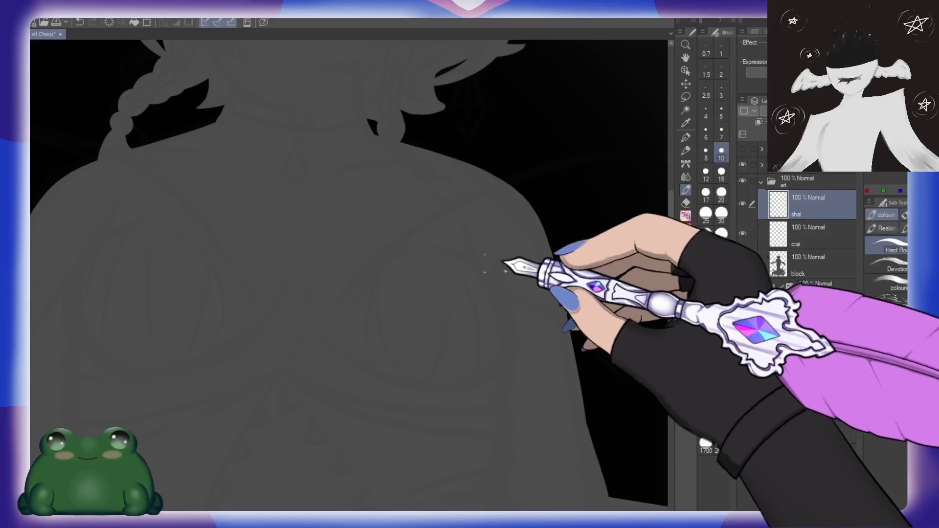
Step: Draw the shawl's long curved upper edge from the chest over the right shoulder, with a return stroke forming the first spike
{"action": "left_click_drag", "start_coordinate": [543, 278], "coordinate": [400, 285]}
{"action": "mouse_move", "coordinate": [198, 299]}
{"action": "left_mouse_down"}
{"action": "mouse_move", "coordinate": [308, 206]}
{"action": "mouse_move", "coordinate": [592, 163]}
{"action": "mouse_move", "coordinate": [472, 184]}
{"action": "mouse_move", "coordinate": [584, 169]}
{"action": "mouse_move", "coordinate": [432, 217]}
{"action": "left_mouse_up"}
{"action": "left_click_drag", "start_coordinate": [572, 247], "coordinate": [562, 216]}
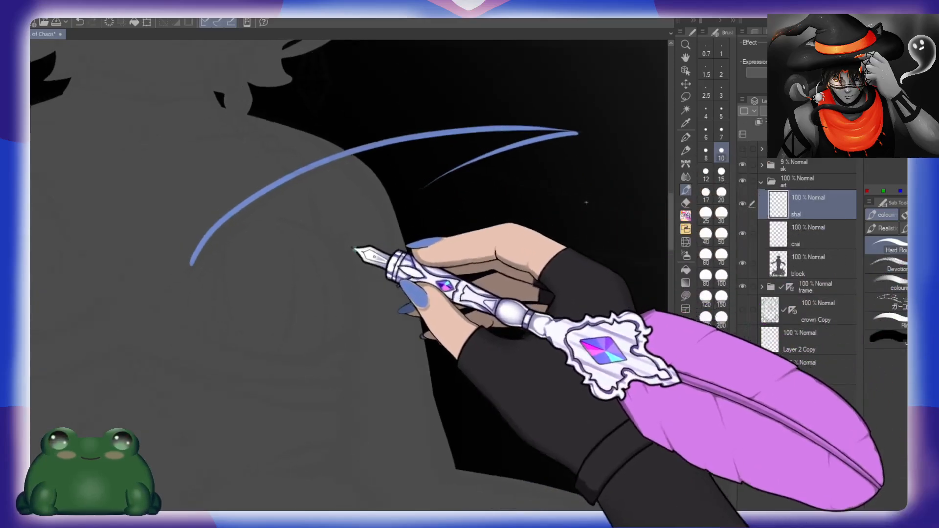
{"action": "mouse_move", "coordinate": [199, 245]}
{"action": "left_mouse_down"}
{"action": "mouse_move", "coordinate": [398, 235]}
{"action": "mouse_move", "coordinate": [513, 321]}
{"action": "left_mouse_up"}
{"action": "mouse_move", "coordinate": [596, 343]}
{"action": "left_mouse_down"}
{"action": "mouse_move", "coordinate": [446, 297]}
{"action": "mouse_move", "coordinate": [317, 283]}
{"action": "left_mouse_up"}
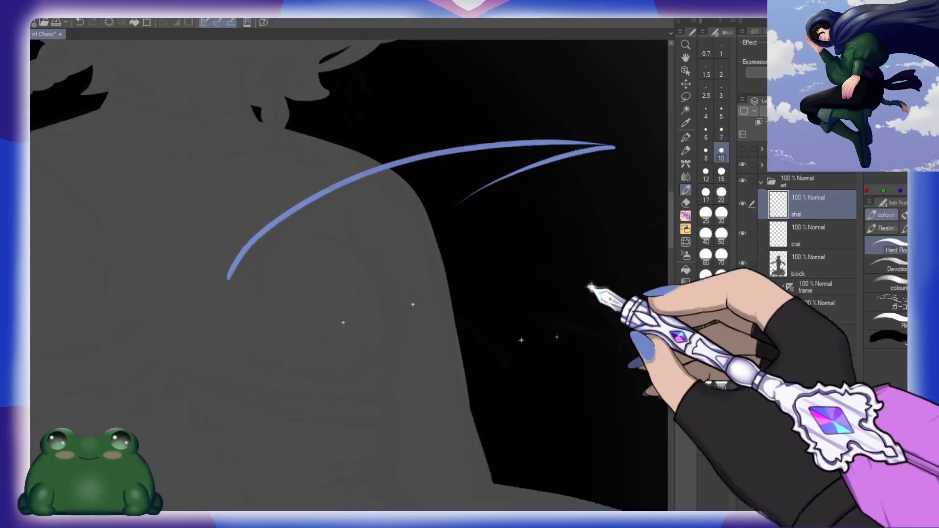
Step: Continue the shawl's outline with progressively lower jagged spikes back towards the body, redoing the short innermost stroke
{"action": "left_click_drag", "start_coordinate": [590, 285], "coordinate": [489, 236]}
{"action": "mouse_move", "coordinate": [374, 142]}
{"action": "left_mouse_down"}
{"action": "mouse_move", "coordinate": [476, 160]}
{"action": "mouse_move", "coordinate": [589, 233]}
{"action": "left_mouse_up"}
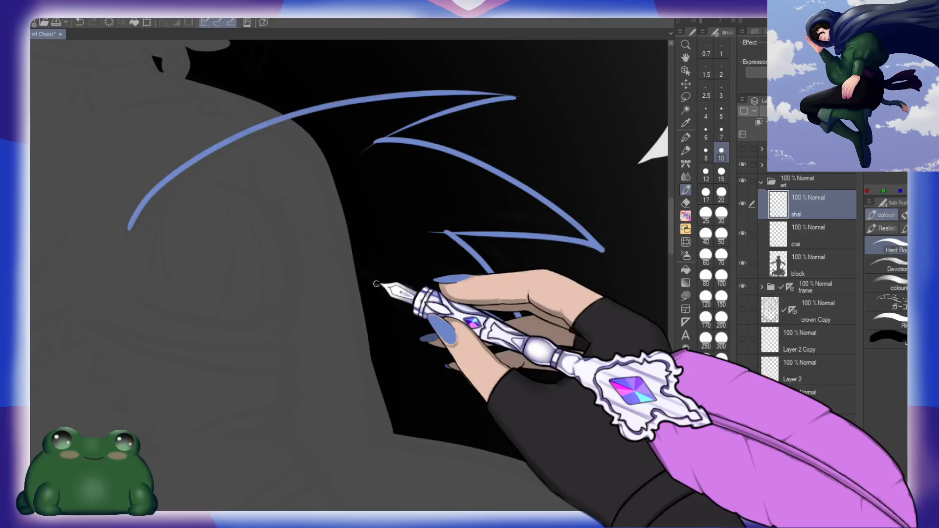
{"action": "key", "text": "ctrl+z"}
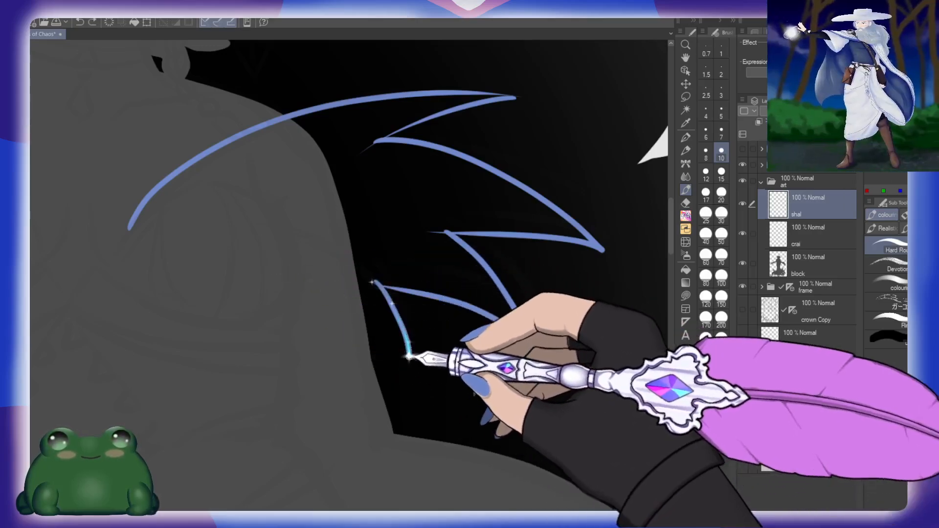
{"action": "left_click_drag", "start_coordinate": [319, 283], "coordinate": [333, 360]}
{"action": "left_click_drag", "start_coordinate": [340, 284], "coordinate": [391, 288]}
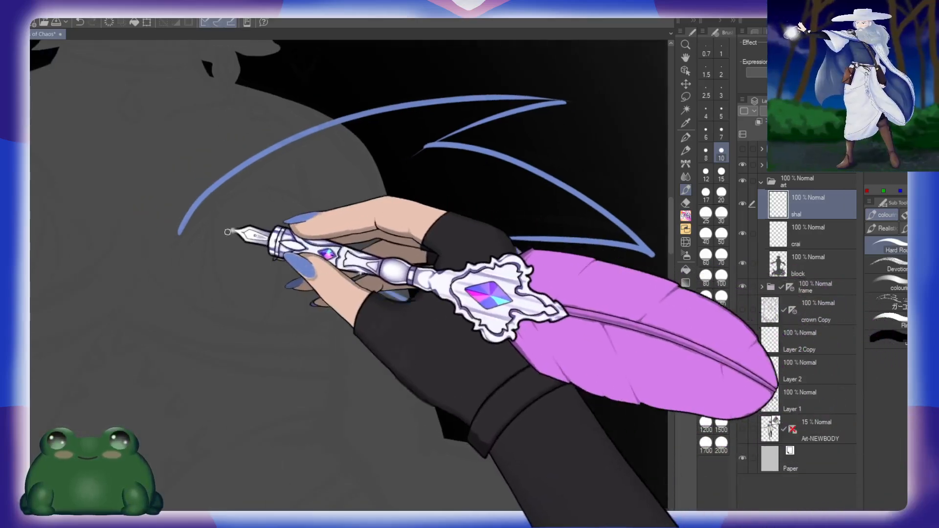
{"action": "mouse_move", "coordinate": [188, 233]}
{"action": "left_mouse_down"}
{"action": "mouse_move", "coordinate": [284, 231]}
{"action": "mouse_move", "coordinate": [337, 275]}
{"action": "left_mouse_up"}
{"action": "key", "text": "ctrl+z"}
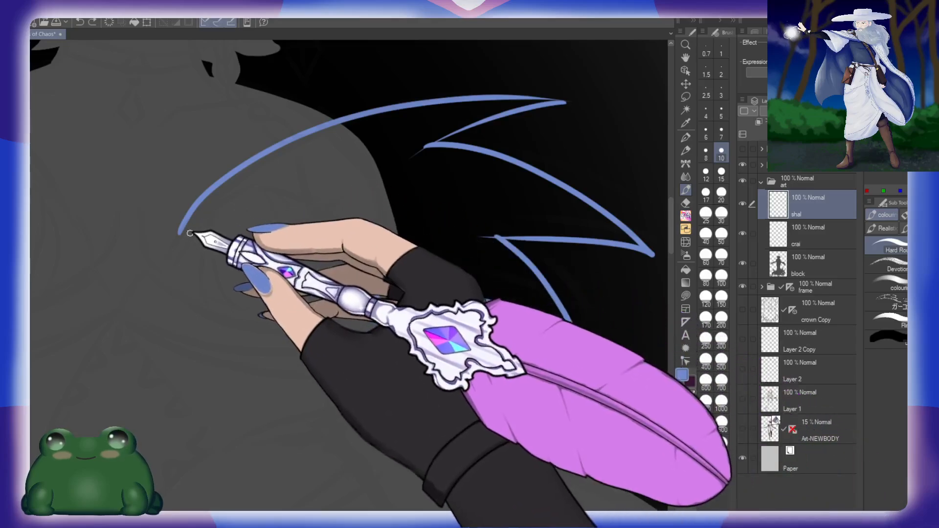
{"action": "mouse_move", "coordinate": [180, 232]}
{"action": "left_mouse_down"}
{"action": "mouse_move", "coordinate": [224, 198]}
{"action": "mouse_move", "coordinate": [274, 189]}
{"action": "mouse_move", "coordinate": [315, 203]}
{"action": "left_mouse_up"}
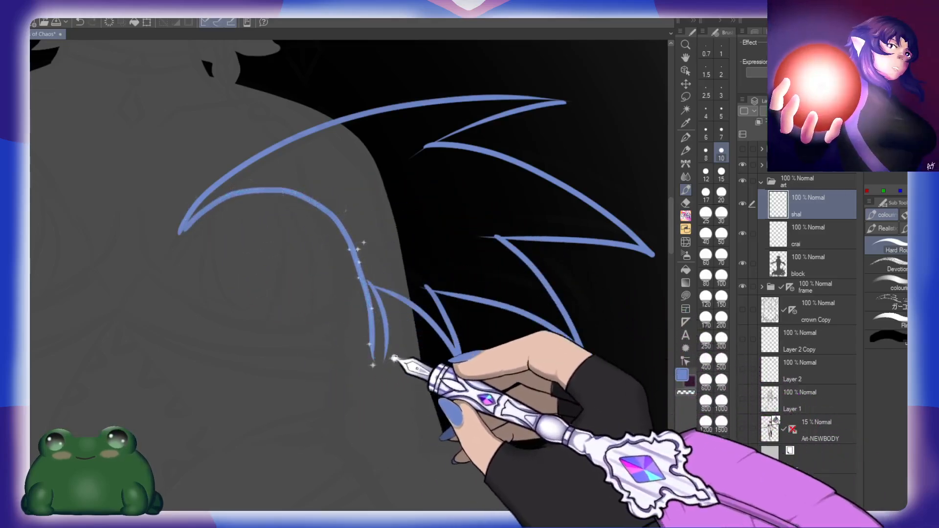
{"action": "mouse_move", "coordinate": [184, 230]}
{"action": "left_mouse_down"}
{"action": "mouse_move", "coordinate": [214, 205]}
{"action": "mouse_move", "coordinate": [276, 188]}
{"action": "left_mouse_up"}
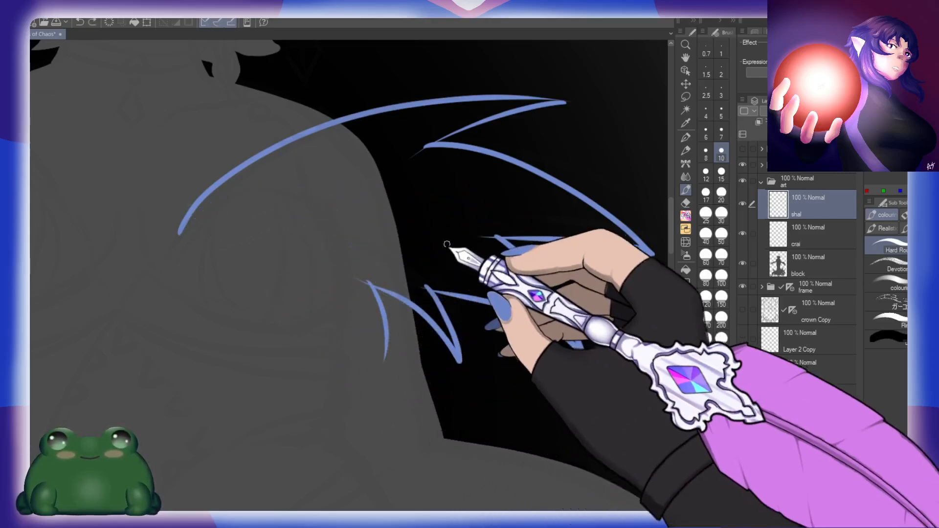
Step: Mirror the canvas view and draw the shawl's arched inner edge from the chest point to the innermost spike, closing the outline
{"action": "key", "text": "h"}
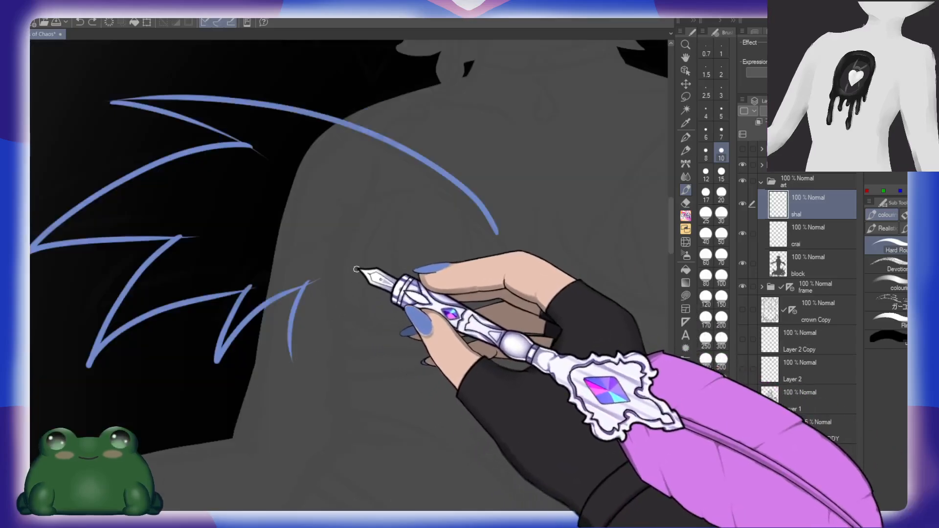
{"action": "left_click_drag", "start_coordinate": [354, 240], "coordinate": [478, 236]}
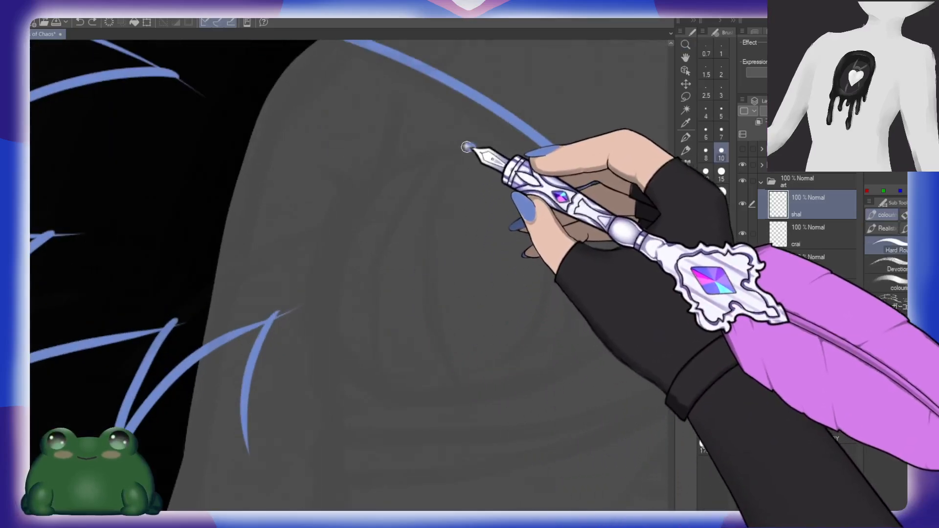
{"action": "mouse_move", "coordinate": [473, 147]}
{"action": "left_mouse_down"}
{"action": "mouse_move", "coordinate": [408, 162]}
{"action": "mouse_move", "coordinate": [339, 216]}
{"action": "mouse_move", "coordinate": [305, 326]}
{"action": "left_mouse_up"}
{"action": "mouse_move", "coordinate": [472, 147]}
{"action": "left_mouse_down"}
{"action": "mouse_move", "coordinate": [494, 153]}
{"action": "mouse_move", "coordinate": [553, 185]}
{"action": "left_mouse_up"}
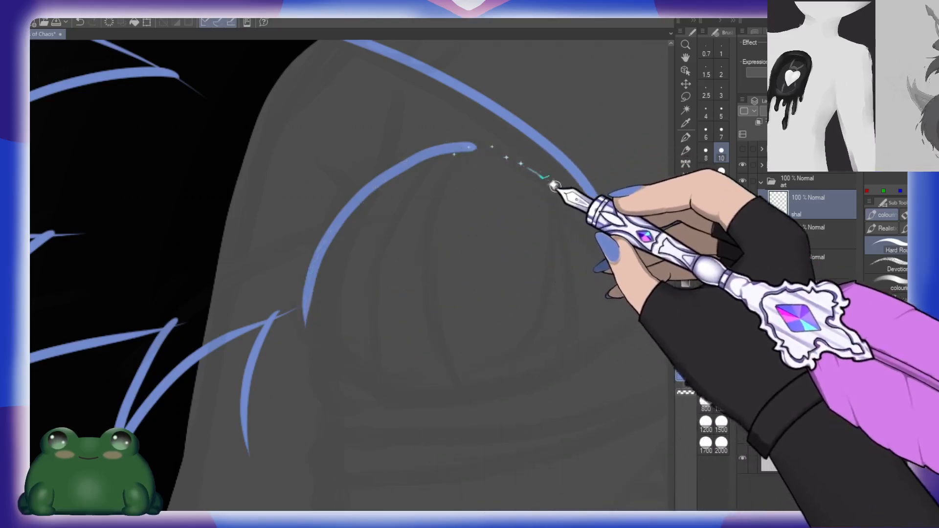
{"action": "mouse_move", "coordinate": [460, 145]}
{"action": "left_mouse_down"}
{"action": "mouse_move", "coordinate": [521, 169]}
{"action": "mouse_move", "coordinate": [612, 241]}
{"action": "left_mouse_up"}
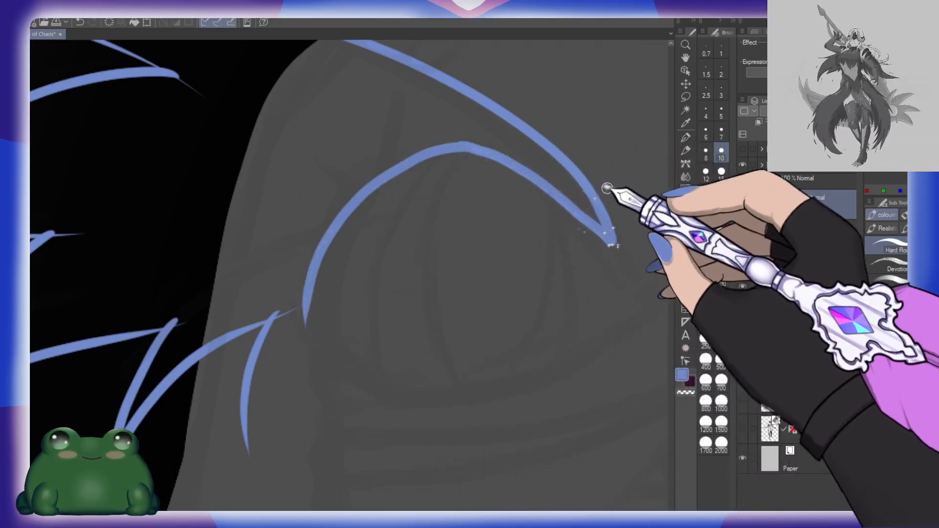
{"action": "left_click_drag", "start_coordinate": [370, 299], "coordinate": [413, 259]}
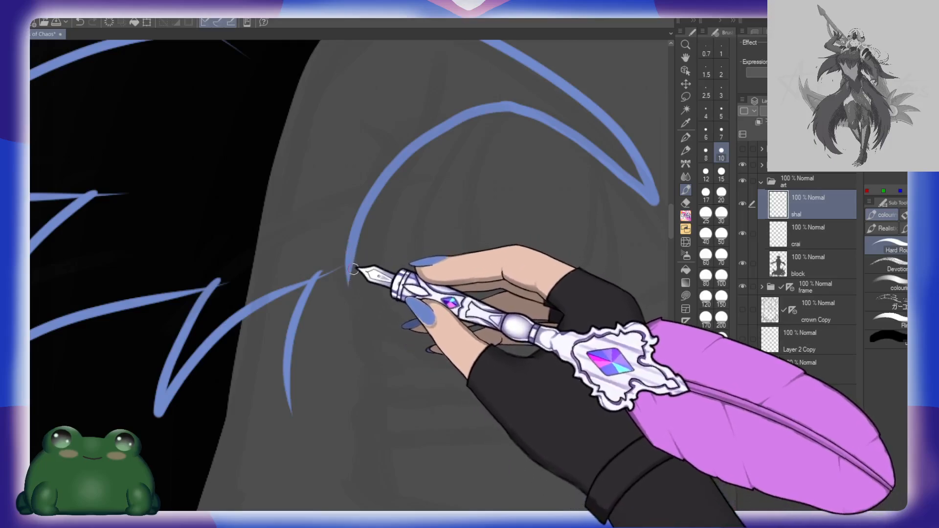
{"action": "left_click_drag", "start_coordinate": [321, 309], "coordinate": [293, 425]}
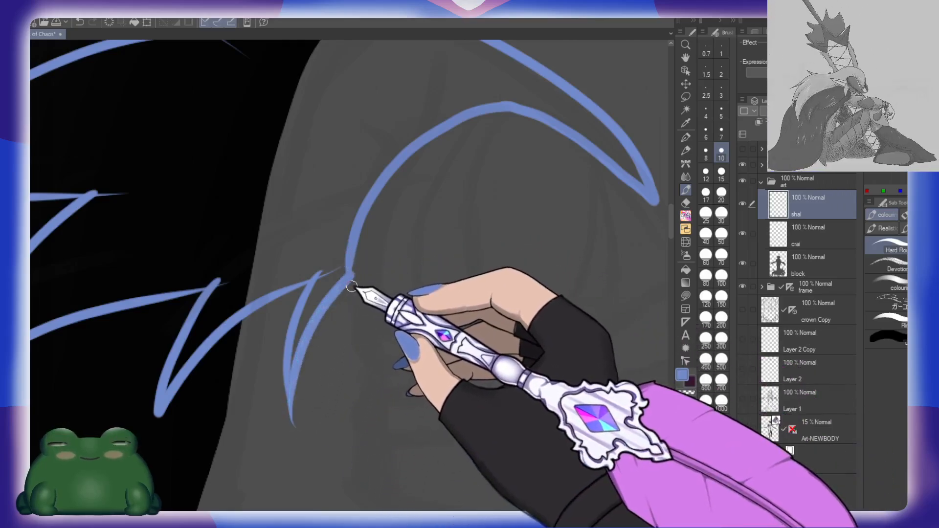
Step: Fill the closed shawl outline with the blue and paint over the unfilled specks left in the spike tips
{"action": "key", "text": "g"}
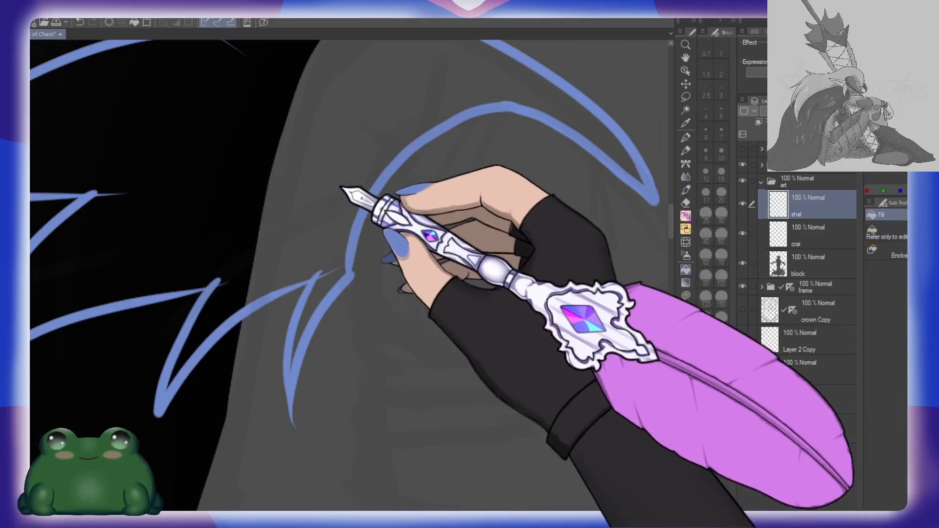
{"action": "left_click", "coordinate": [357, 200]}
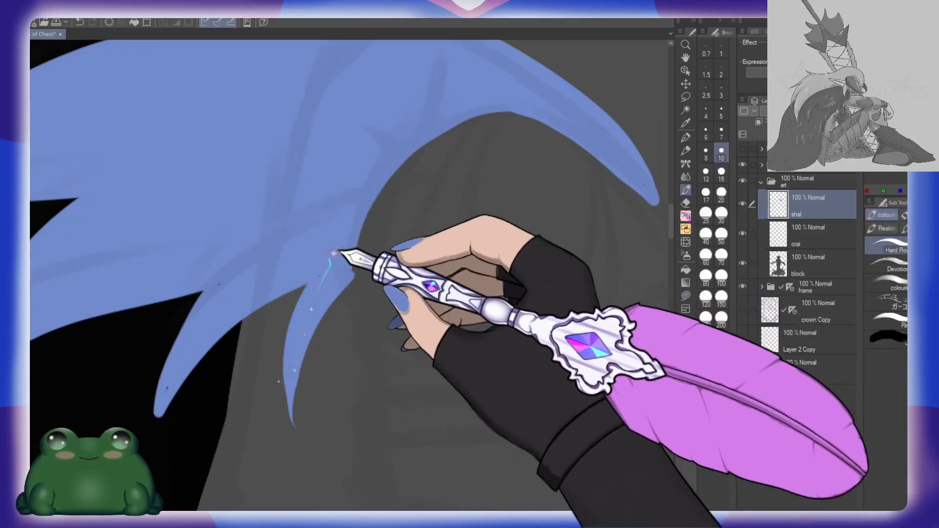
{"action": "left_click_drag", "start_coordinate": [320, 276], "coordinate": [425, 254]}
{"action": "left_click", "coordinate": [324, 263]}
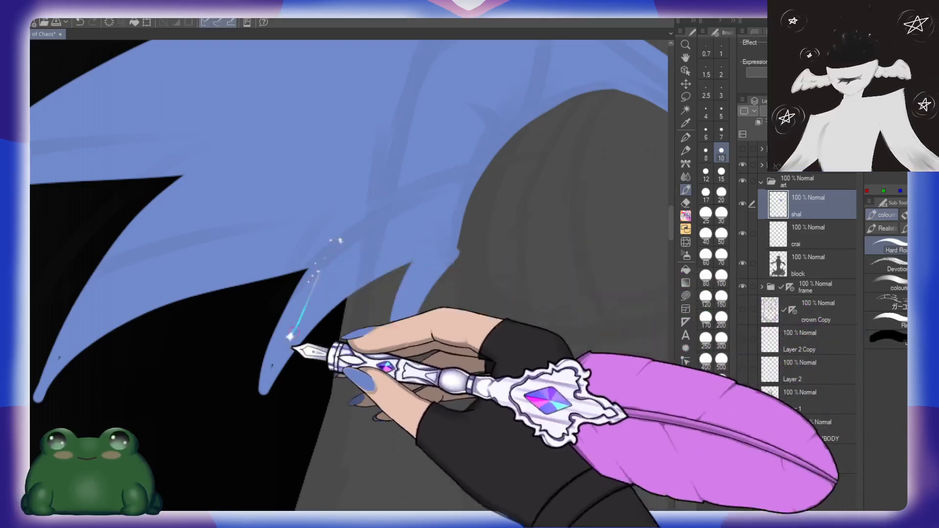
{"action": "left_click", "coordinate": [272, 367]}
{"action": "left_click_drag", "start_coordinate": [269, 297], "coordinate": [451, 272]}
{"action": "left_click", "coordinate": [241, 334]}
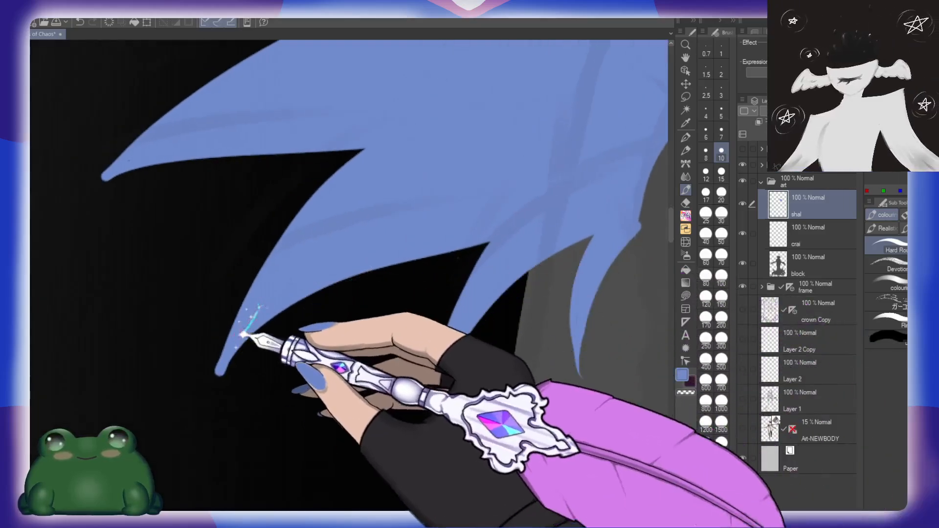
{"action": "left_click_drag", "start_coordinate": [328, 198], "coordinate": [395, 374]}
{"action": "left_click", "coordinate": [191, 330]}
{"action": "left_click_drag", "start_coordinate": [490, 203], "coordinate": [422, 297]}
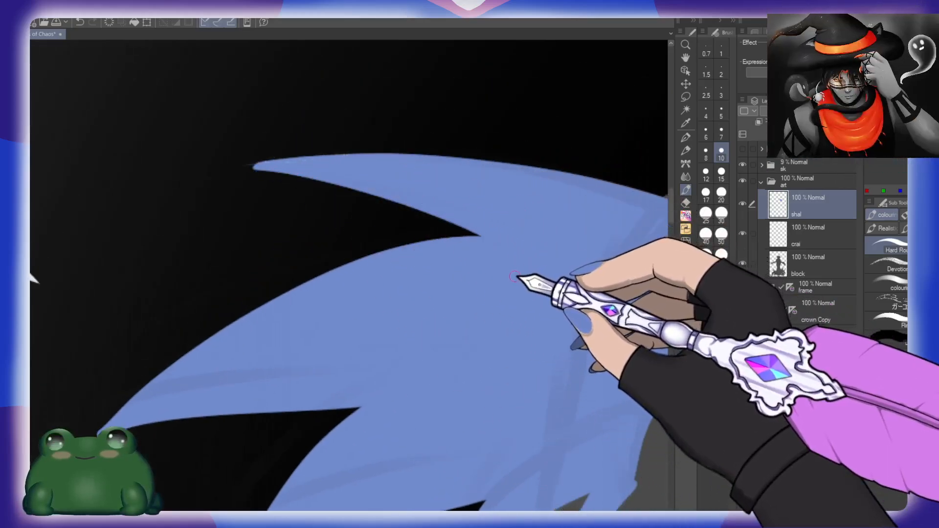
Step: Flip the canvas view back and erase along the underside of the topmost spike to sharpen its tip
{"action": "key", "text": "h"}
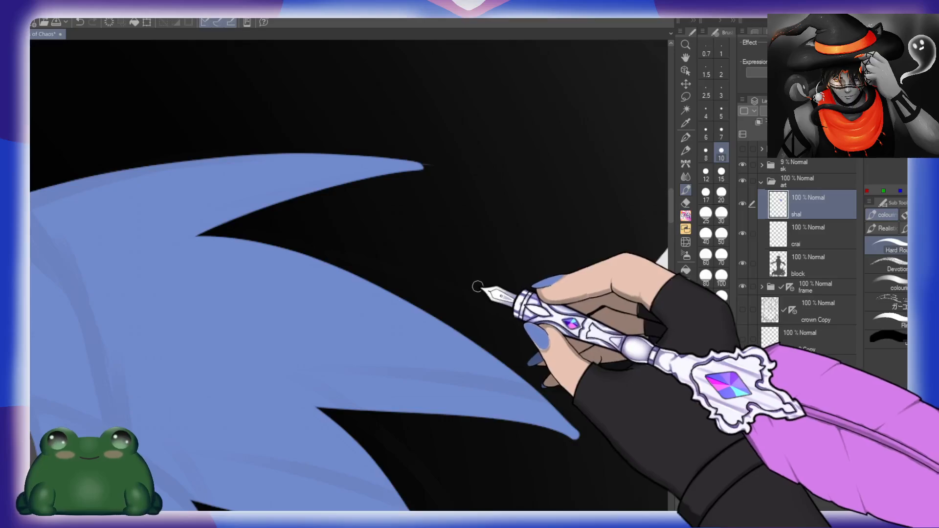
{"action": "left_click_drag", "start_coordinate": [438, 236], "coordinate": [522, 264]}
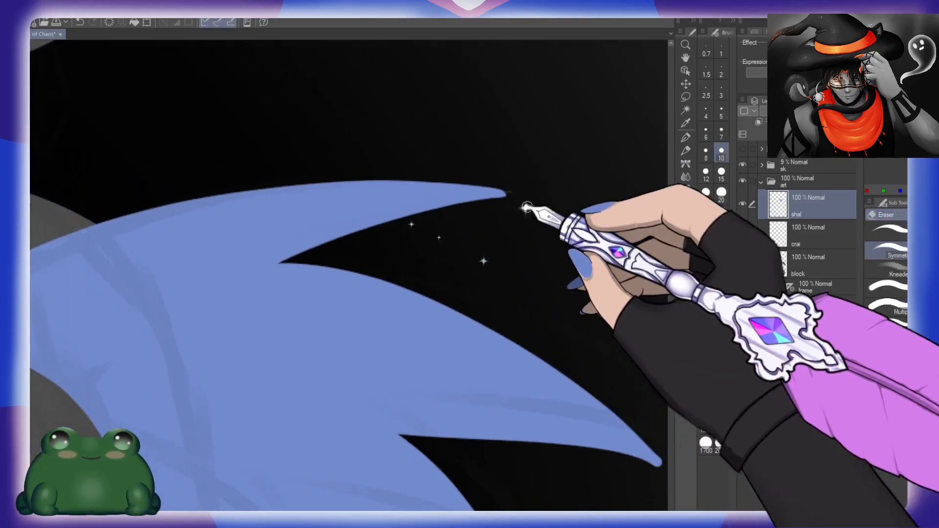
{"action": "left_click_drag", "start_coordinate": [469, 210], "coordinate": [521, 192]}
{"action": "left_click_drag", "start_coordinate": [440, 218], "coordinate": [541, 188]}
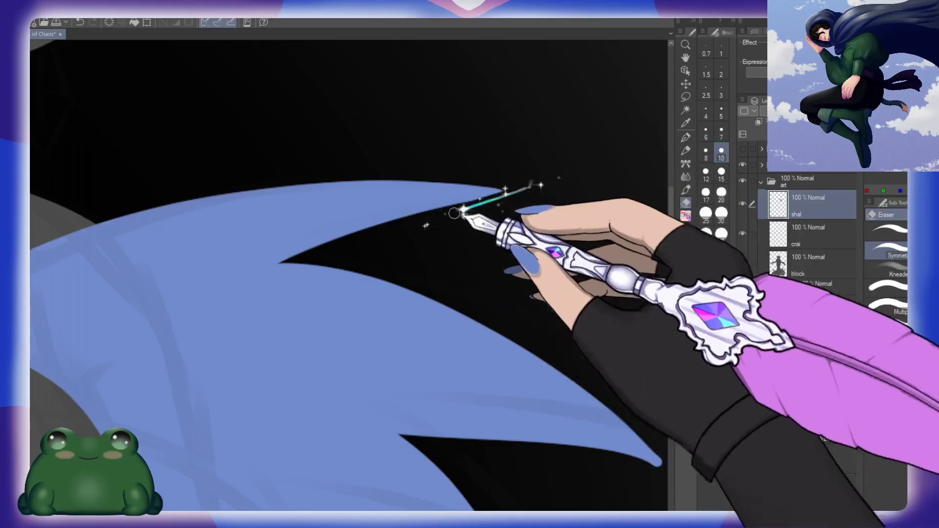
{"action": "left_click_drag", "start_coordinate": [455, 213], "coordinate": [543, 182]}
Step: Smooth the shawl's arched inner edge and chest point with the eraser, and thin the small inner spikes
{"action": "left_click_drag", "start_coordinate": [281, 267], "coordinate": [515, 286]}
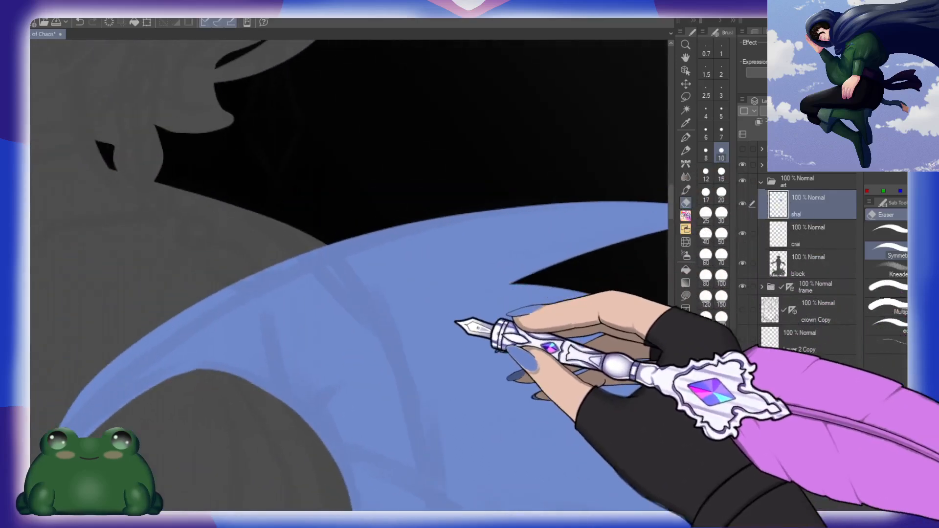
{"action": "left_click_drag", "start_coordinate": [373, 410], "coordinate": [506, 247]}
{"action": "mouse_move", "coordinate": [184, 299]}
{"action": "left_mouse_down"}
{"action": "mouse_move", "coordinate": [247, 245]}
{"action": "mouse_move", "coordinate": [282, 230]}
{"action": "mouse_move", "coordinate": [189, 307]}
{"action": "mouse_move", "coordinate": [246, 259]}
{"action": "mouse_move", "coordinate": [235, 262]}
{"action": "mouse_move", "coordinate": [322, 212]}
{"action": "left_mouse_up"}
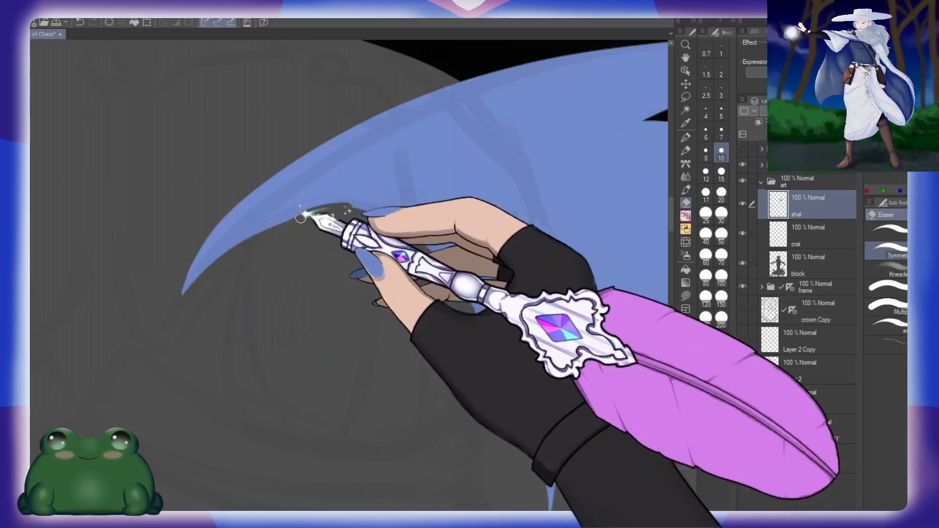
{"action": "left_click_drag", "start_coordinate": [404, 273], "coordinate": [328, 281]}
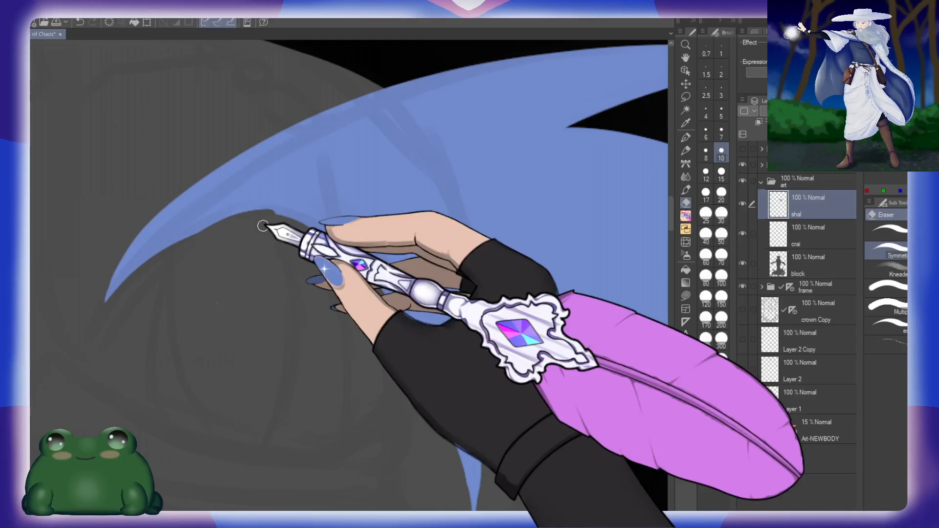
{"action": "mouse_move", "coordinate": [256, 218]}
{"action": "left_mouse_down"}
{"action": "mouse_move", "coordinate": [273, 217]}
{"action": "mouse_move", "coordinate": [347, 251]}
{"action": "left_mouse_up"}
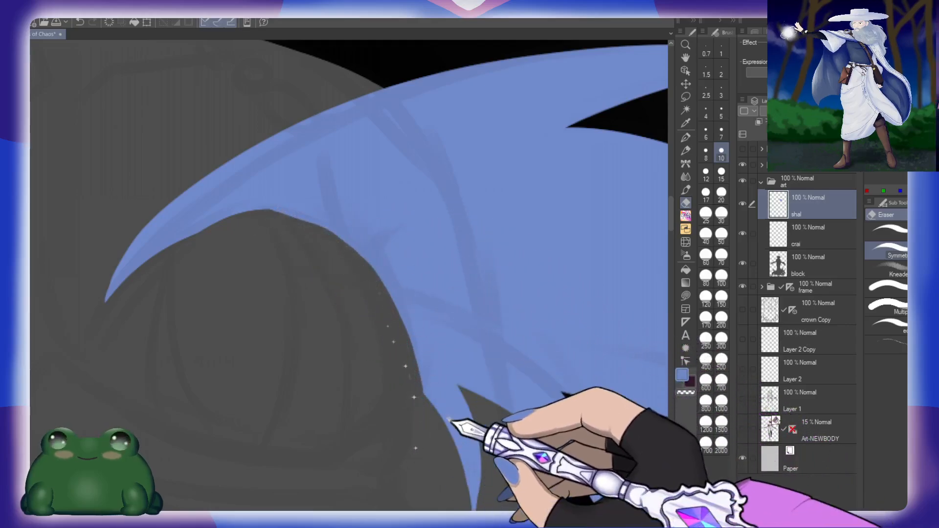
{"action": "left_click_drag", "start_coordinate": [405, 358], "coordinate": [372, 286]}
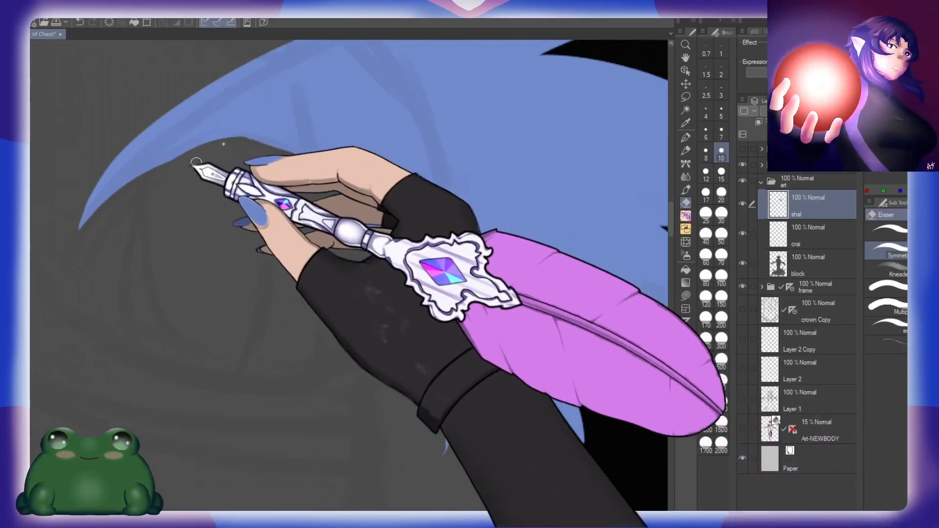
{"action": "mouse_move", "coordinate": [121, 206]}
{"action": "left_mouse_down"}
{"action": "mouse_move", "coordinate": [210, 146]}
{"action": "mouse_move", "coordinate": [121, 207]}
{"action": "left_mouse_up"}
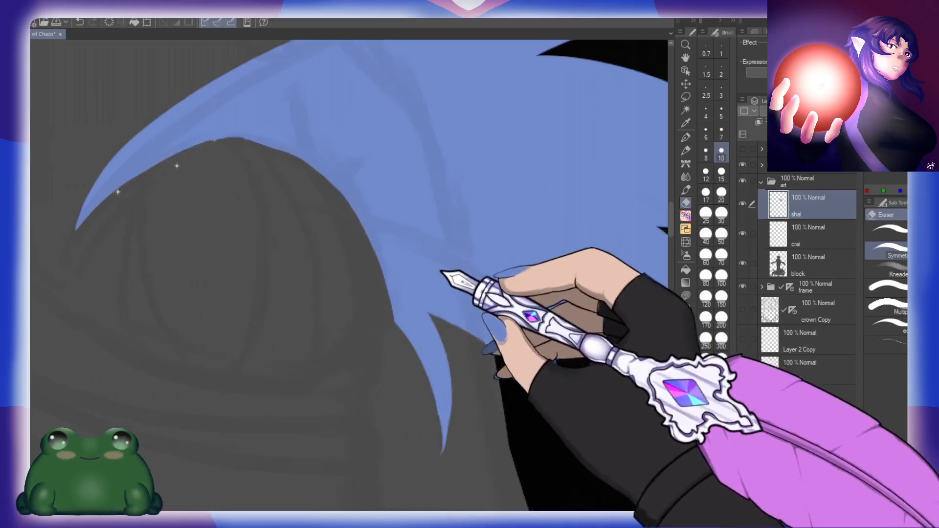
{"action": "left_click_drag", "start_coordinate": [440, 270], "coordinate": [361, 225]}
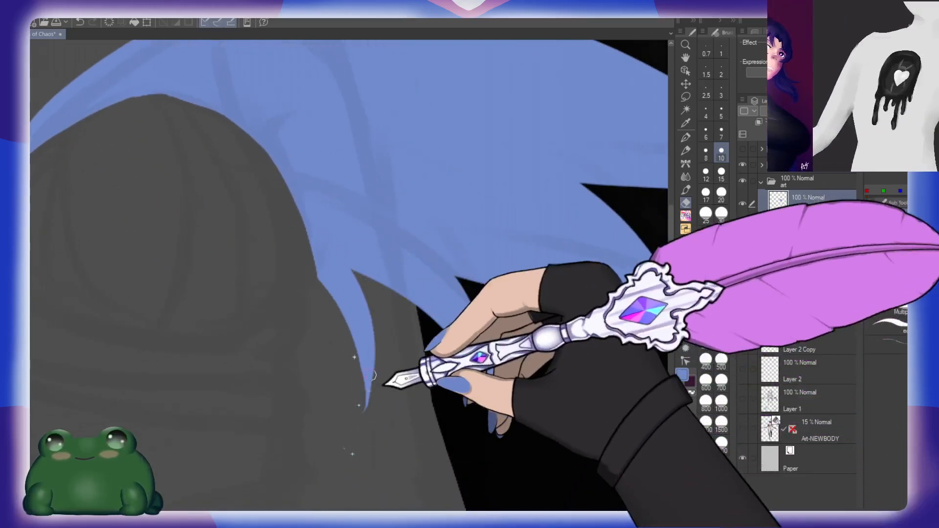
{"action": "left_click_drag", "start_coordinate": [453, 388], "coordinate": [414, 368]}
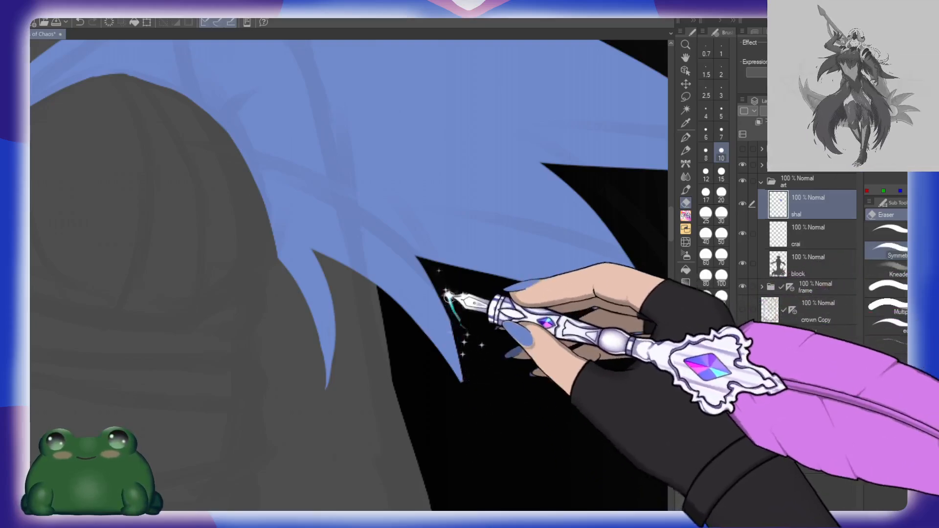
Step: Set the eraser size to 30 and sharpen the blunt tips of the two large outer spikes
{"action": "left_click_drag", "start_coordinate": [631, 384], "coordinate": [434, 363]}
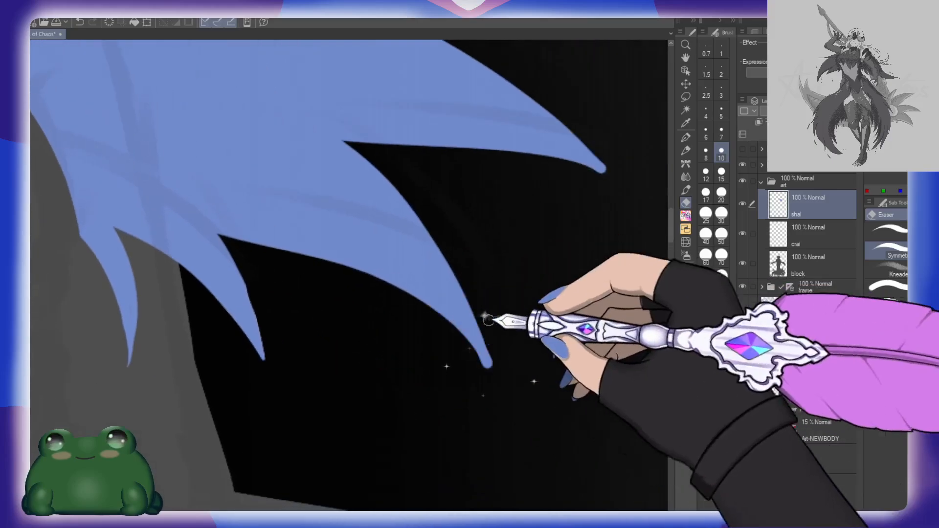
{"action": "left_click", "coordinate": [721, 215]}
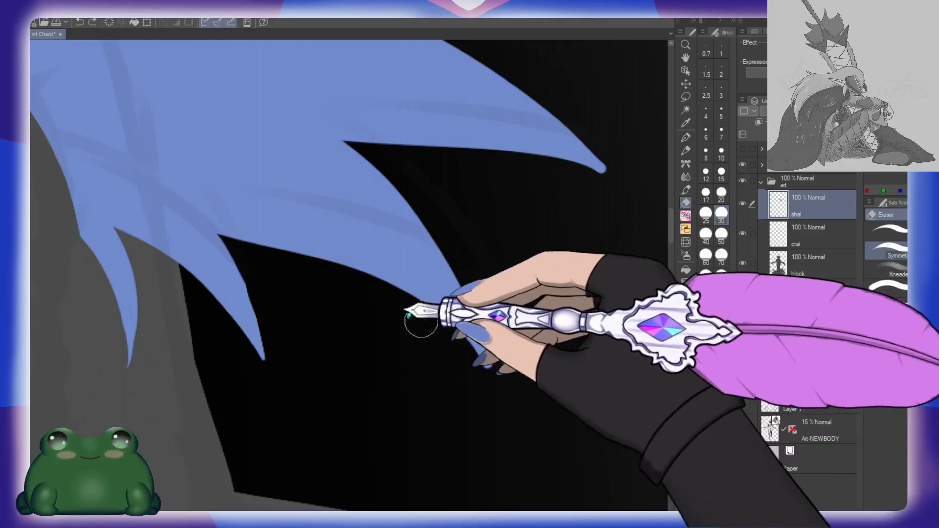
{"action": "left_click_drag", "start_coordinate": [524, 407], "coordinate": [503, 454]}
{"action": "mouse_move", "coordinate": [467, 210]}
{"action": "left_mouse_down"}
{"action": "mouse_move", "coordinate": [506, 210]}
{"action": "mouse_move", "coordinate": [604, 244]}
{"action": "left_mouse_up"}
{"action": "key", "text": "ctrl+z"}
{"action": "left_click_drag", "start_coordinate": [469, 214], "coordinate": [617, 245]}
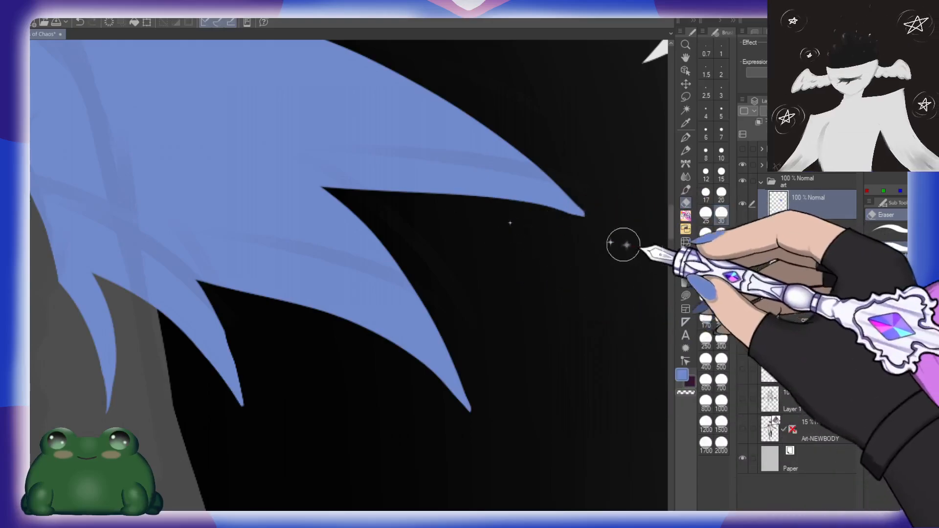
Step: Lower the shal layer's opacity to 60%
{"action": "left_click_drag", "start_coordinate": [577, 288], "coordinate": [540, 269]}
{"action": "left_click_drag", "start_coordinate": [513, 307], "coordinate": [556, 257]}
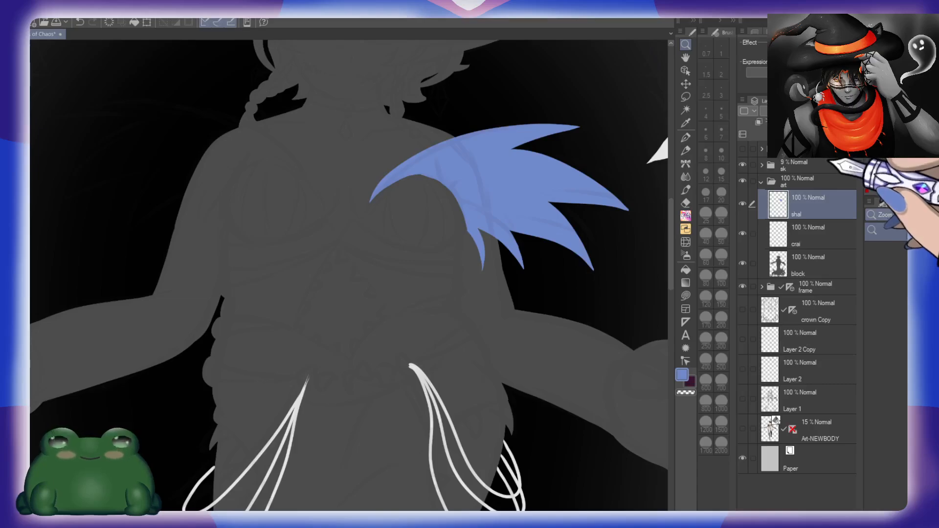
{"action": "left_click", "coordinate": [829, 111]}
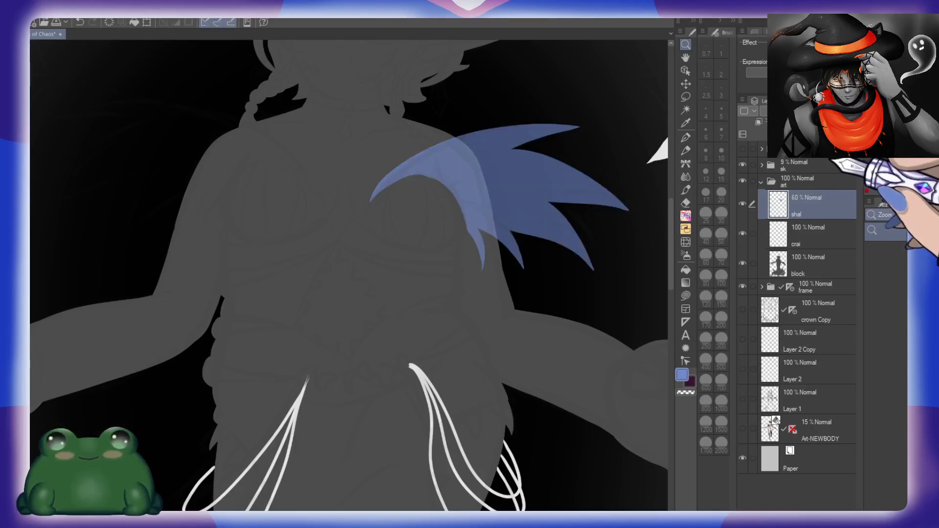
Step: Restore the shal layer's opacity to 100% and flip the canvas view horizontally
{"action": "left_click", "coordinate": [849, 111]}
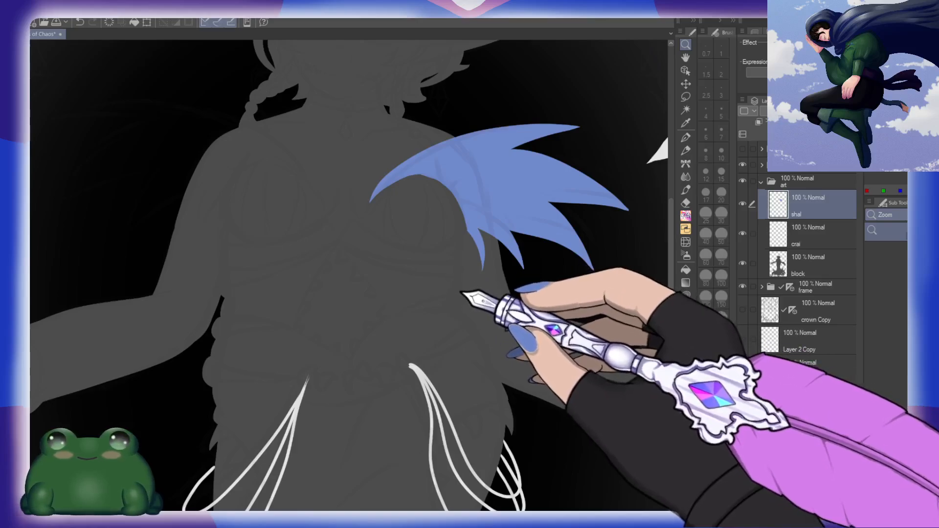
{"action": "key", "text": "h"}
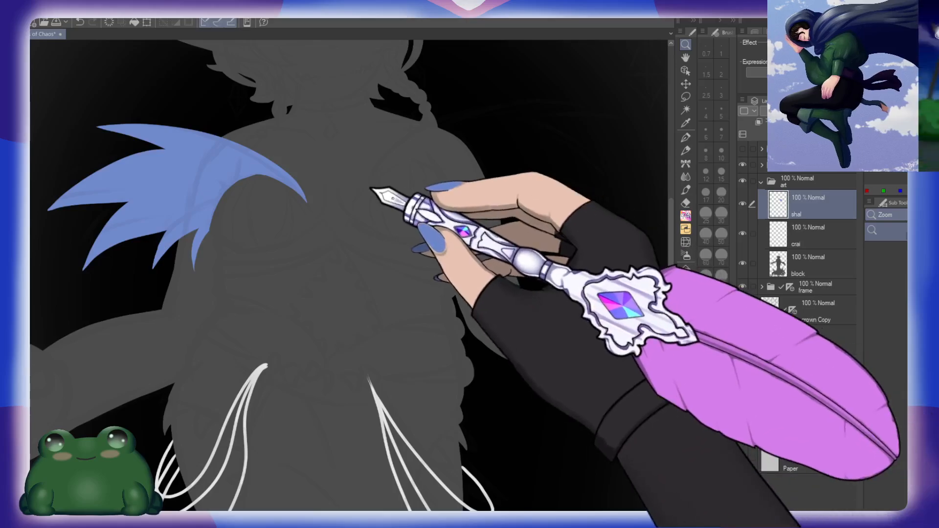
Step: Outline the second shawl half with a size 10 brush: a long curved upper edge over the bare shoulder and large outward spikes
{"action": "left_click_drag", "start_coordinate": [373, 193], "coordinate": [454, 247]}
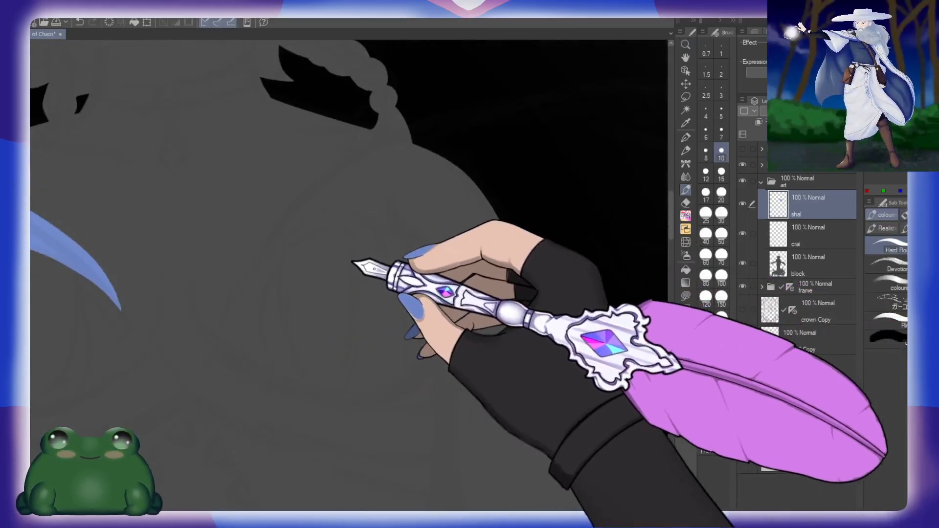
{"action": "left_click_drag", "start_coordinate": [357, 262], "coordinate": [337, 287]}
{"action": "mouse_move", "coordinate": [227, 315]}
{"action": "left_mouse_down"}
{"action": "mouse_move", "coordinate": [266, 232]}
{"action": "mouse_move", "coordinate": [525, 129]}
{"action": "mouse_move", "coordinate": [622, 130]}
{"action": "left_mouse_up"}
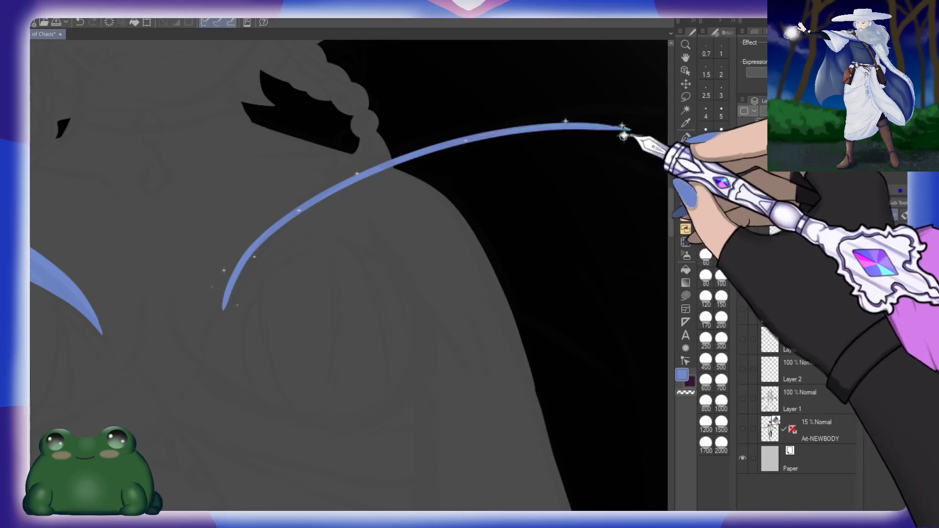
{"action": "key", "text": "ctrl+z"}
{"action": "mouse_move", "coordinate": [198, 323]}
{"action": "left_mouse_down"}
{"action": "mouse_move", "coordinate": [210, 302]}
{"action": "mouse_move", "coordinate": [646, 176]}
{"action": "mouse_move", "coordinate": [550, 141]}
{"action": "mouse_move", "coordinate": [442, 174]}
{"action": "left_mouse_up"}
{"action": "left_click_drag", "start_coordinate": [539, 177], "coordinate": [462, 137]}
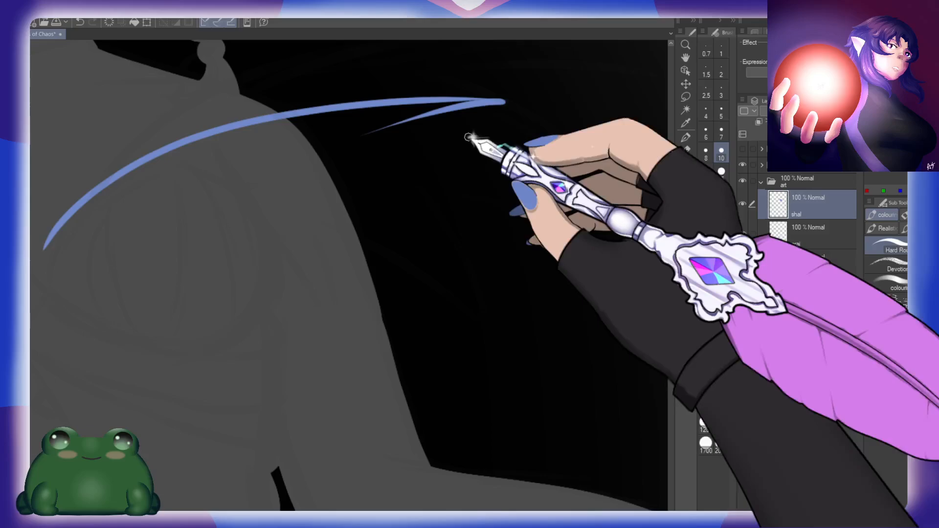
{"action": "mouse_move", "coordinate": [377, 131]}
{"action": "left_mouse_down"}
{"action": "mouse_move", "coordinate": [639, 243]}
{"action": "mouse_move", "coordinate": [442, 213]}
{"action": "mouse_move", "coordinate": [564, 366]}
{"action": "mouse_move", "coordinate": [486, 308]}
{"action": "mouse_move", "coordinate": [385, 279]}
{"action": "left_mouse_up"}
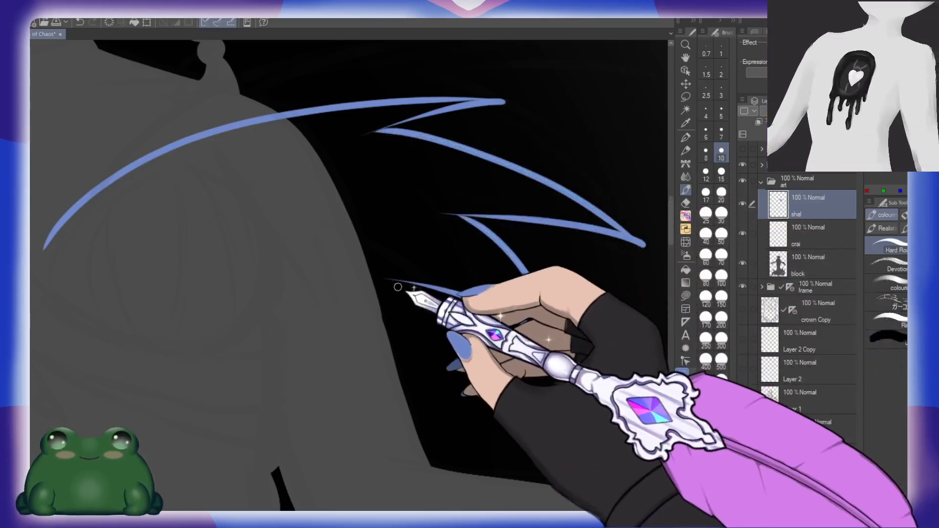
Step: Outline the smaller inner spikes over the upper arm and close the shawl shape with an arched inner edge from the chest point
{"action": "mouse_move", "coordinate": [409, 355]}
{"action": "left_mouse_down"}
{"action": "mouse_move", "coordinate": [320, 304]}
{"action": "mouse_move", "coordinate": [313, 401]}
{"action": "mouse_move", "coordinate": [319, 337]}
{"action": "left_mouse_up"}
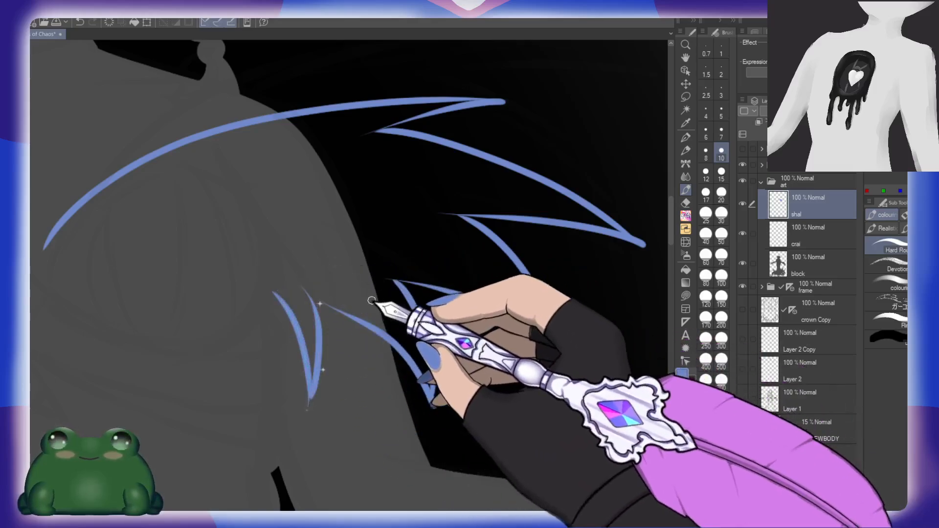
{"action": "key", "text": "ctrl+z"}
{"action": "mouse_move", "coordinate": [275, 294]}
{"action": "left_mouse_down"}
{"action": "mouse_move", "coordinate": [335, 382]}
{"action": "mouse_move", "coordinate": [313, 288]}
{"action": "mouse_move", "coordinate": [478, 334]}
{"action": "left_mouse_up"}
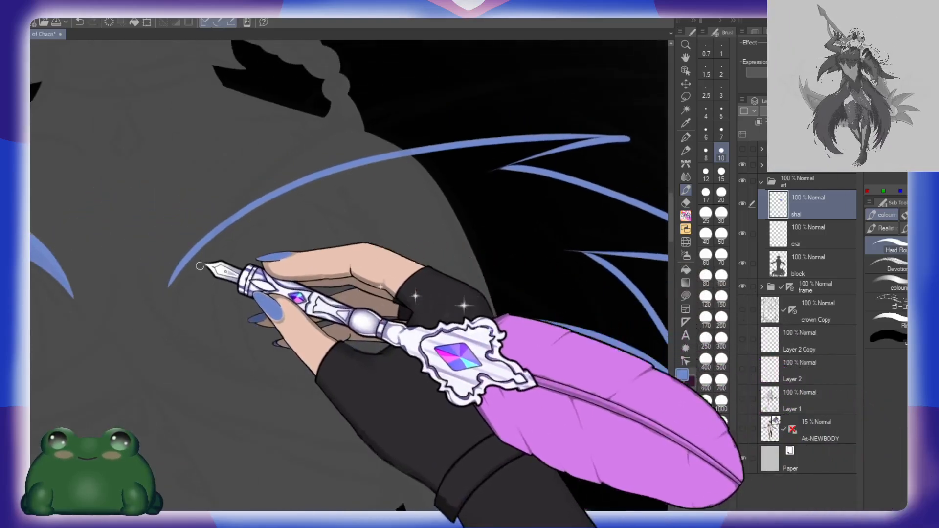
{"action": "left_click_drag", "start_coordinate": [171, 285], "coordinate": [288, 213]}
{"action": "mouse_move", "coordinate": [167, 272]}
{"action": "left_mouse_down"}
{"action": "mouse_move", "coordinate": [252, 209]}
{"action": "mouse_move", "coordinate": [336, 217]}
{"action": "mouse_move", "coordinate": [387, 274]}
{"action": "mouse_move", "coordinate": [417, 330]}
{"action": "left_mouse_up"}
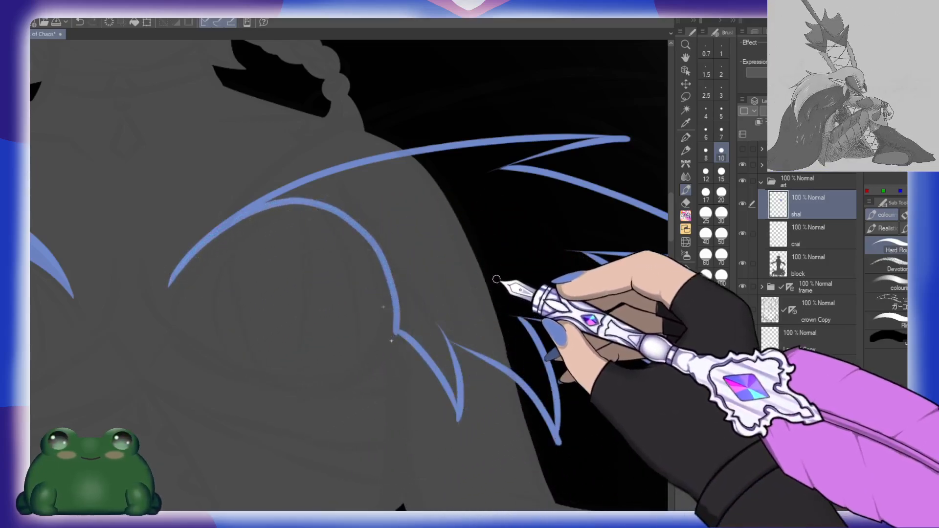
Step: Fill the outlined shawl half with blue and paint over the gaps left in its spike tips
{"action": "key", "text": "g"}
{"action": "left_click", "coordinate": [502, 267]}
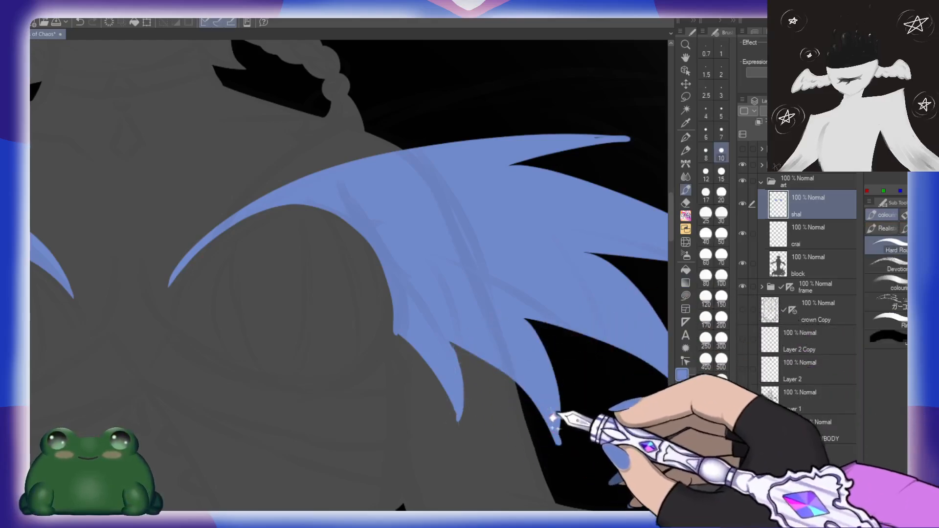
{"action": "mouse_move", "coordinate": [612, 353]}
{"action": "left_mouse_down"}
{"action": "mouse_move", "coordinate": [518, 383]}
{"action": "mouse_move", "coordinate": [427, 388]}
{"action": "left_mouse_up"}
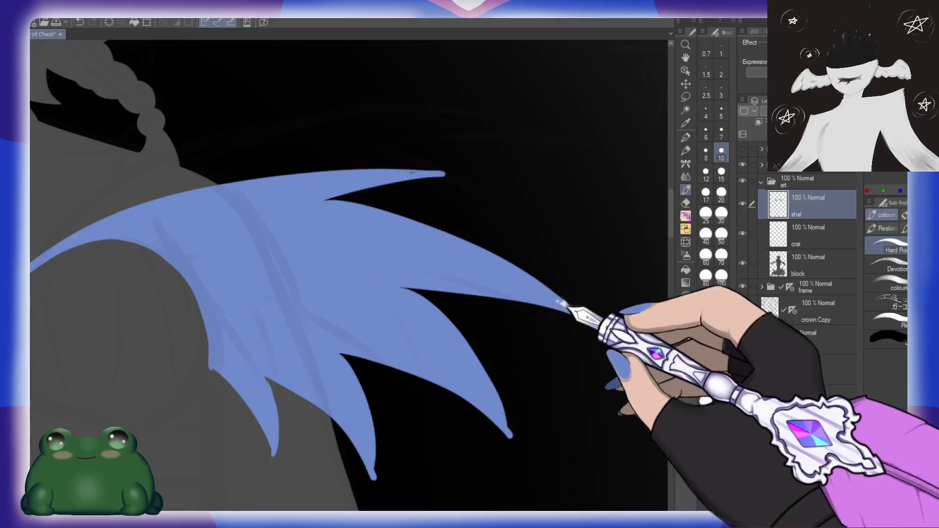
{"action": "left_click_drag", "start_coordinate": [445, 287], "coordinate": [570, 334]}
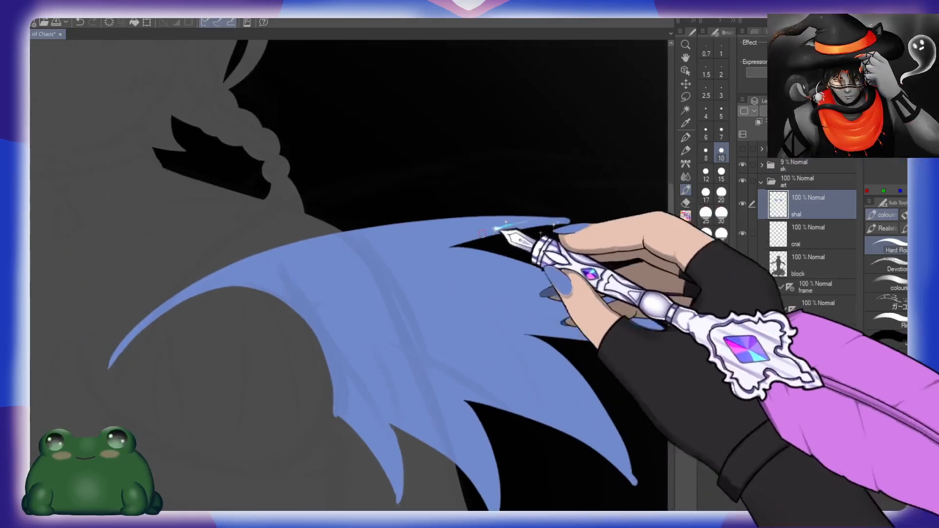
{"action": "left_click_drag", "start_coordinate": [381, 312], "coordinate": [518, 255]}
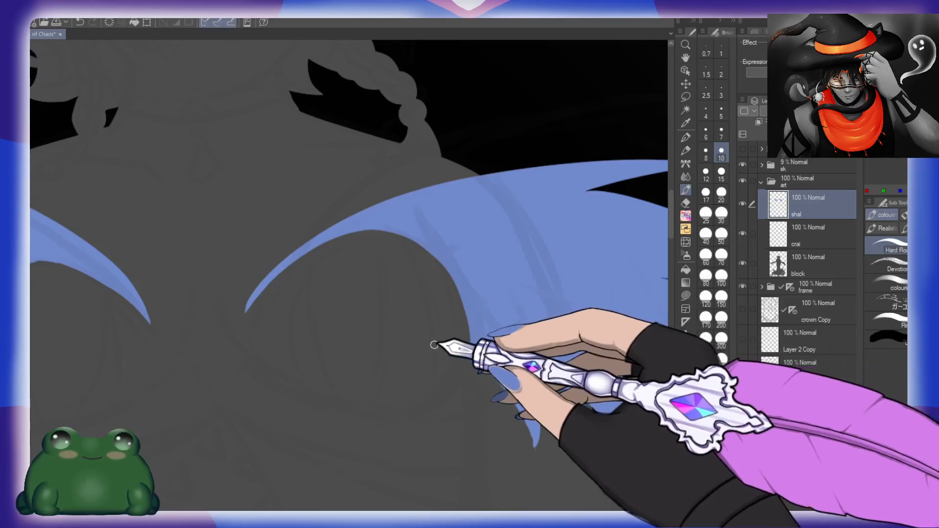
Step: Erase around the chest point, the topmost spike and the lower spikes with the size 30 eraser to sharpen them
{"action": "key", "text": "e"}
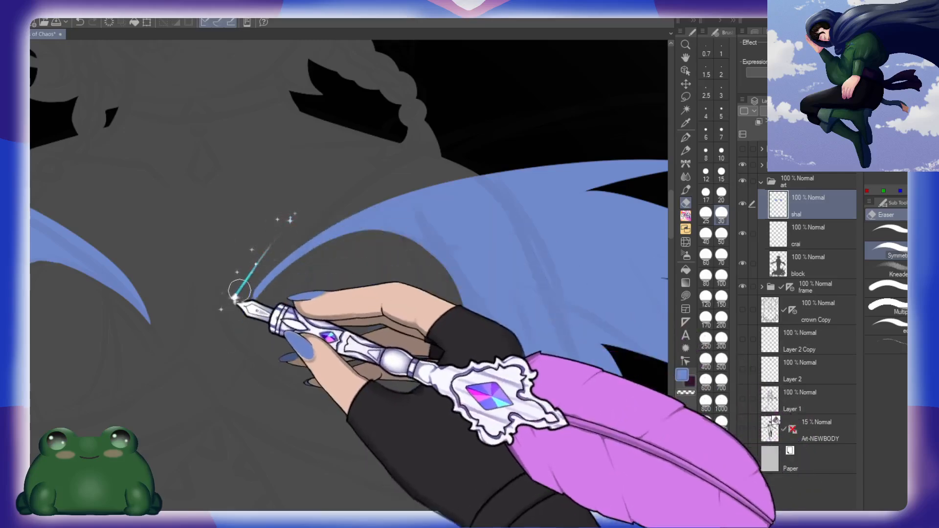
{"action": "left_click_drag", "start_coordinate": [305, 218], "coordinate": [240, 295]}
{"action": "left_click_drag", "start_coordinate": [583, 346], "coordinate": [417, 333]}
{"action": "left_click_drag", "start_coordinate": [505, 168], "coordinate": [564, 155]}
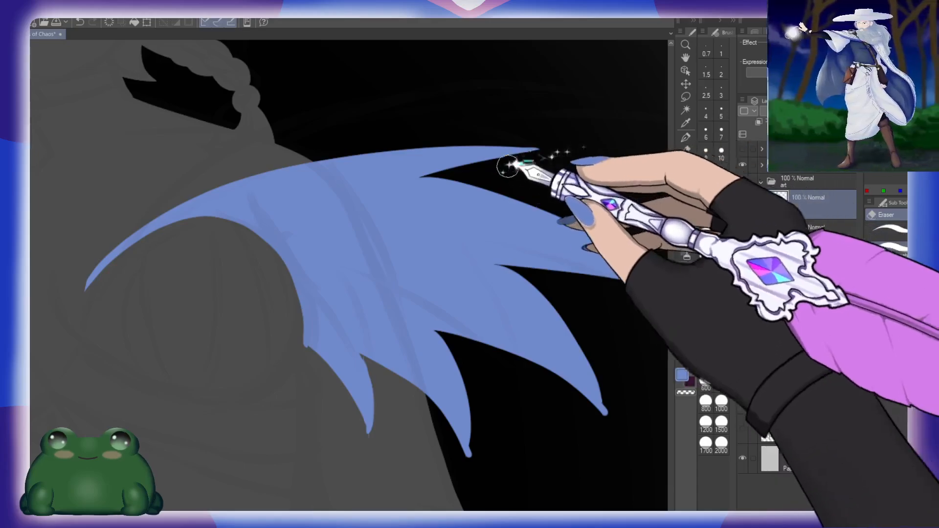
{"action": "left_click_drag", "start_coordinate": [605, 202], "coordinate": [552, 142]}
{"action": "left_click_drag", "start_coordinate": [436, 313], "coordinate": [415, 407]}
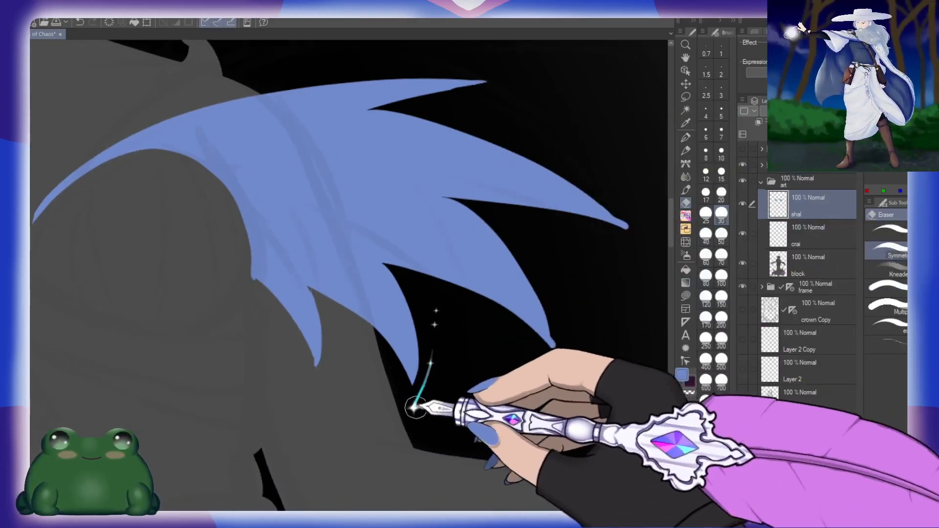
{"action": "left_click_drag", "start_coordinate": [573, 336], "coordinate": [536, 342]}
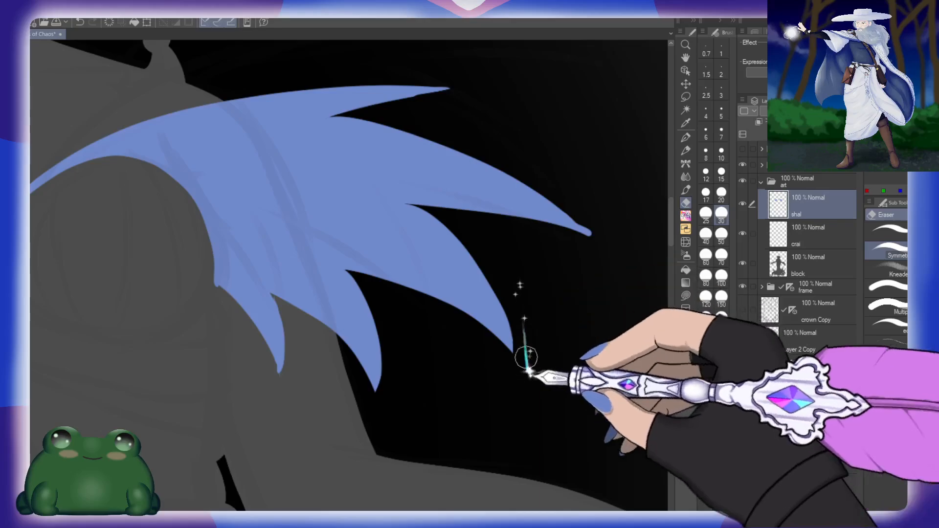
Step: Undo the last eraser stroke, set the eraser size to 20 and sharpen the tips of the two large outer spikes
{"action": "key", "text": "ctrl+z"}
{"action": "left_click", "coordinate": [721, 195]}
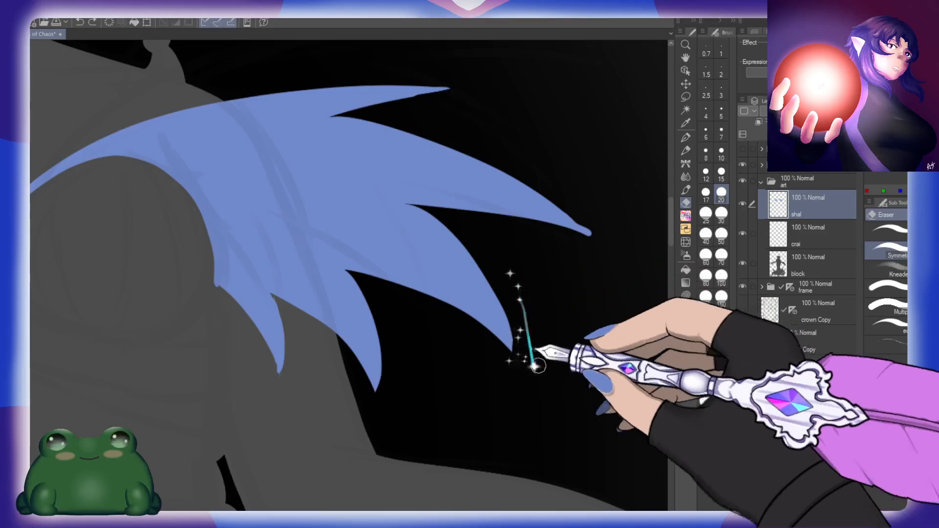
{"action": "left_click_drag", "start_coordinate": [594, 277], "coordinate": [540, 322]}
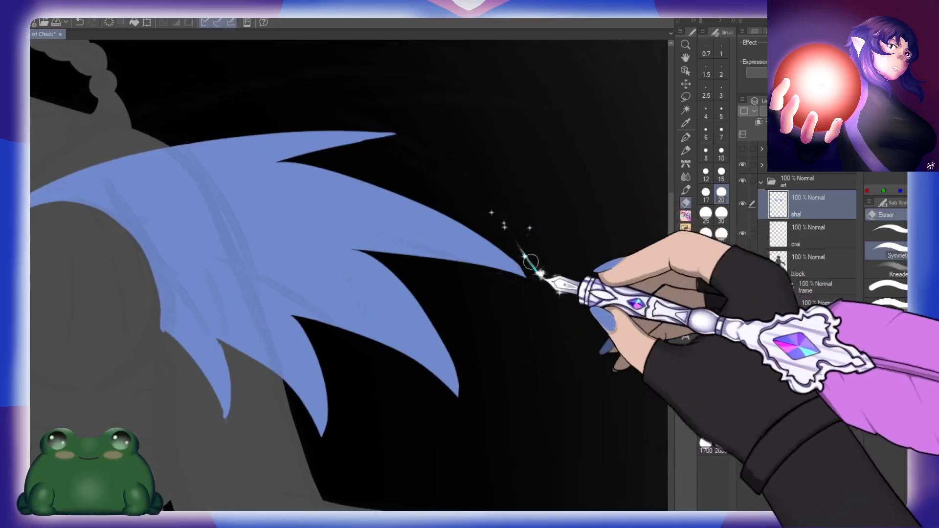
{"action": "left_click_drag", "start_coordinate": [354, 366], "coordinate": [497, 320]}
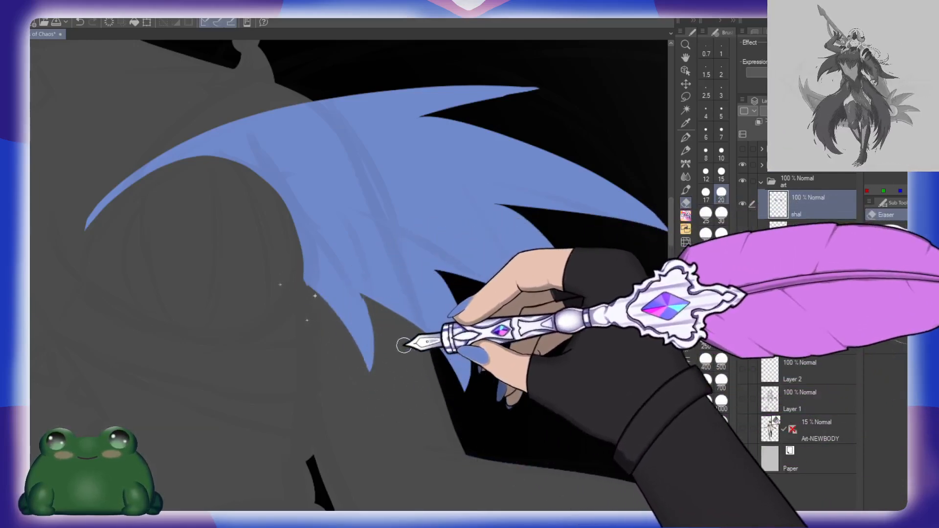
Step: Paint in the notch beside the innermost spike and smooth the shawl's arched inner edge with the eraser
{"action": "key", "text": "b"}
{"action": "left_click_drag", "start_coordinate": [365, 280], "coordinate": [372, 327]}
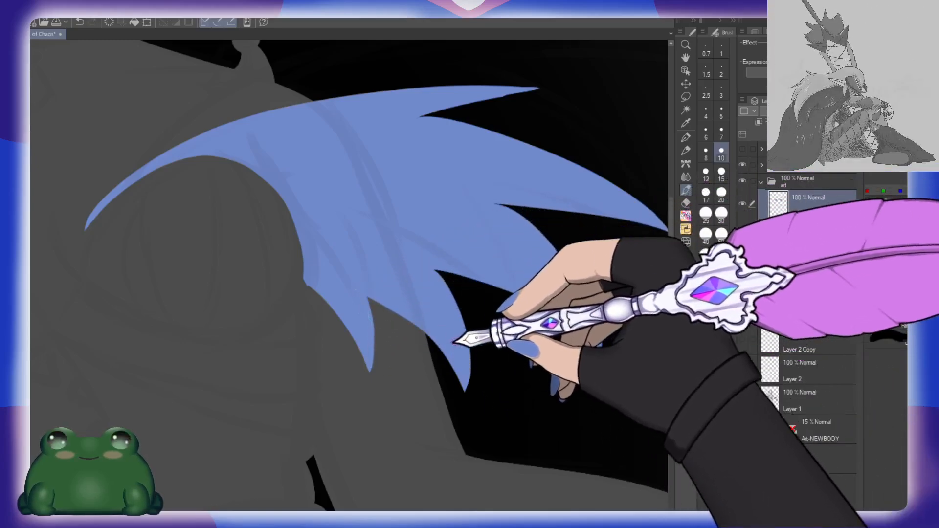
{"action": "key", "text": "e"}
{"action": "left_click_drag", "start_coordinate": [297, 290], "coordinate": [303, 289]}
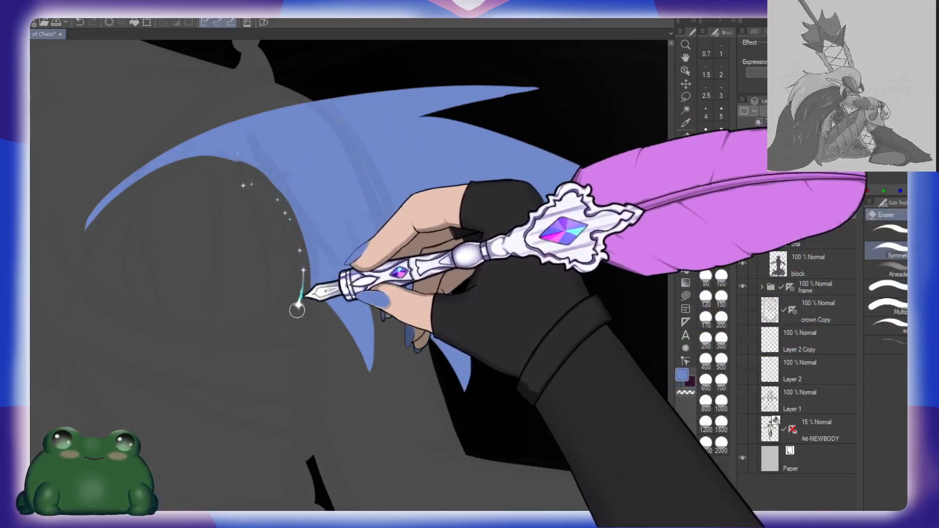
Step: Hide the sk folder and bring the whole illustration into view
{"action": "left_click_drag", "start_coordinate": [524, 390], "coordinate": [492, 375]}
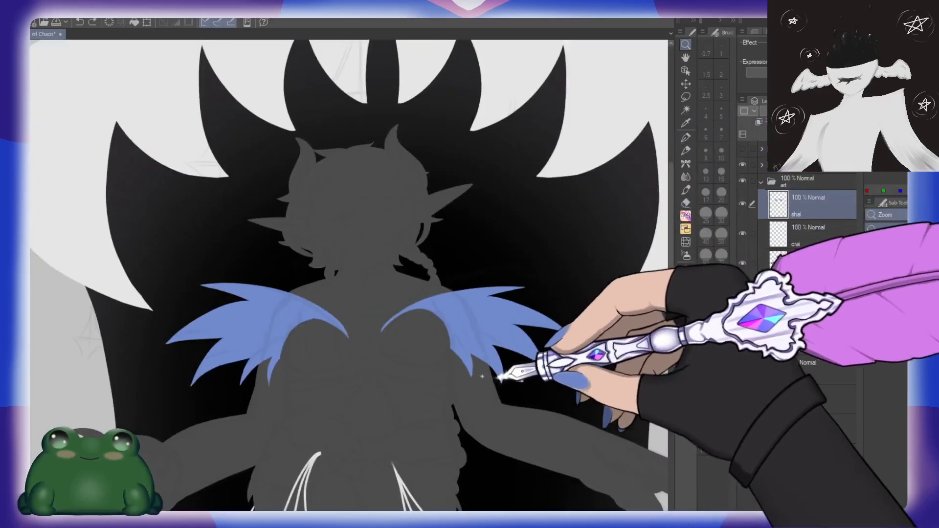
{"action": "left_click_drag", "start_coordinate": [562, 377], "coordinate": [539, 273]}
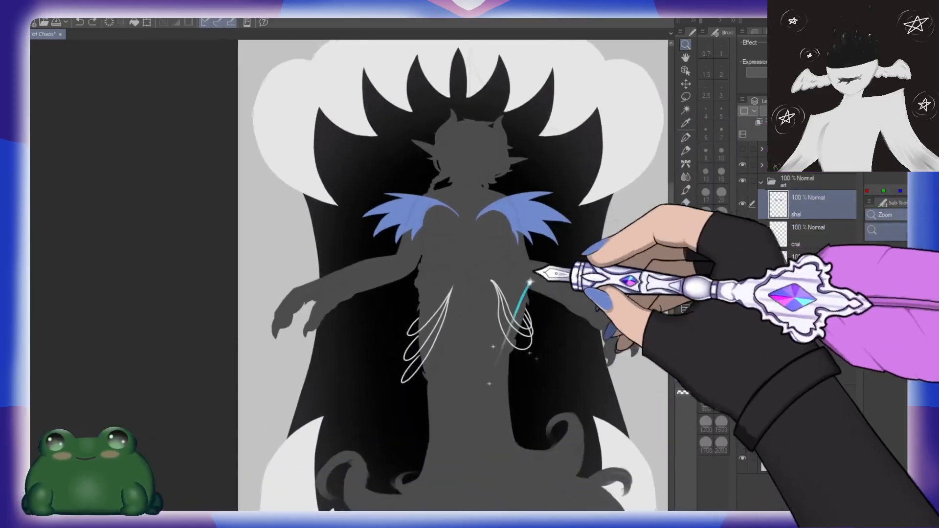
{"action": "left_click_drag", "start_coordinate": [554, 380], "coordinate": [525, 331]}
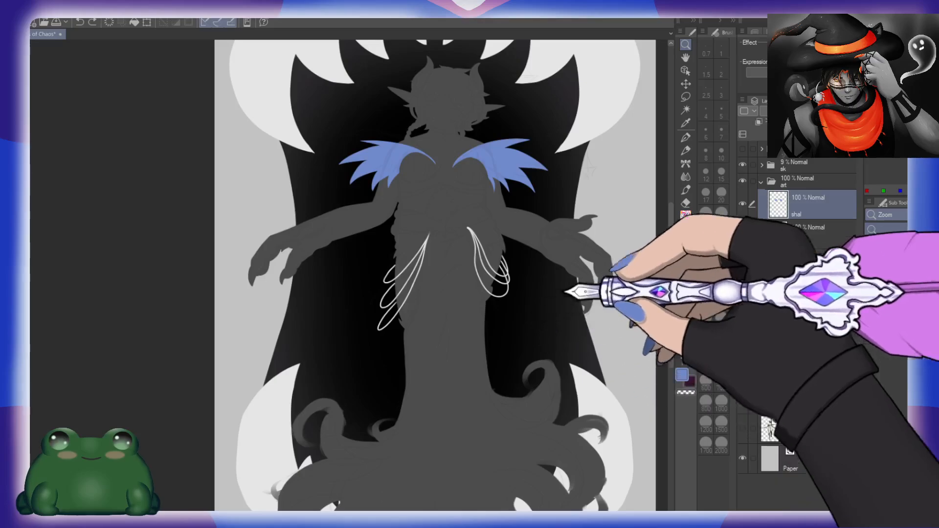
{"action": "left_click", "coordinate": [742, 165]}
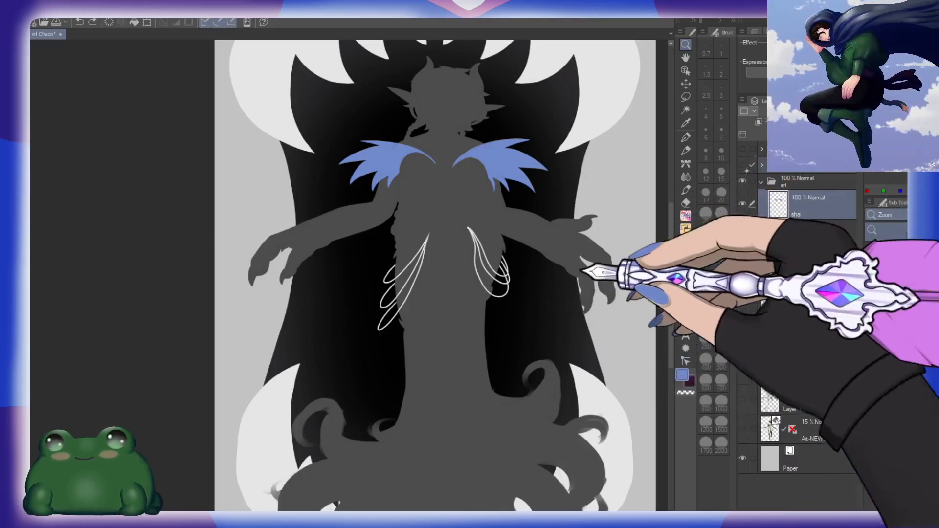
{"action": "left_click_drag", "start_coordinate": [570, 327], "coordinate": [553, 305]}
{"action": "left_click_drag", "start_coordinate": [599, 333], "coordinate": [547, 309]}
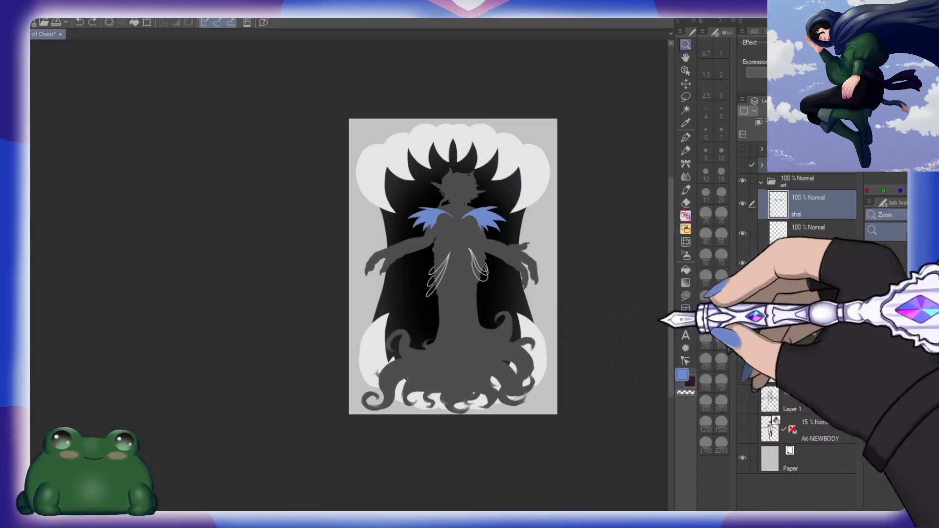
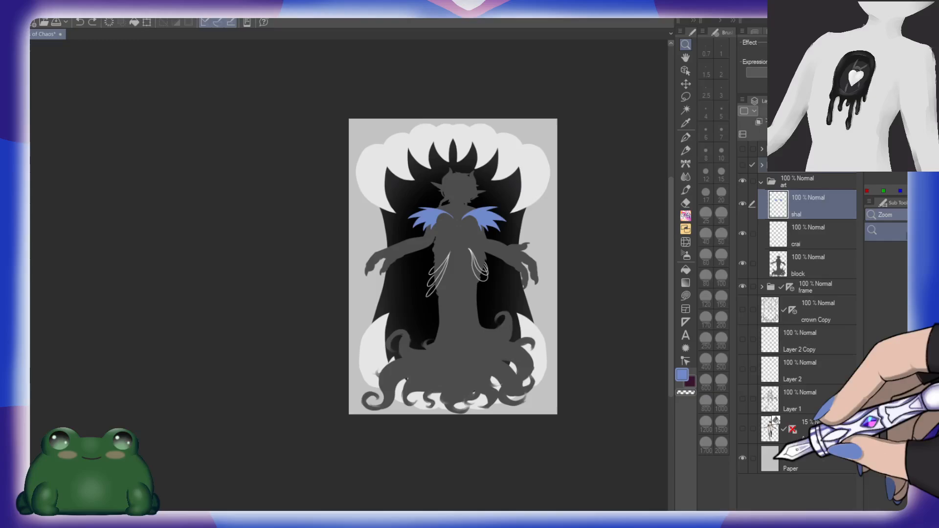
Step: Change the Paper layer's colour from light grey to a very dark purple behind the framed figure
{"action": "left_click", "coordinate": [779, 457]}
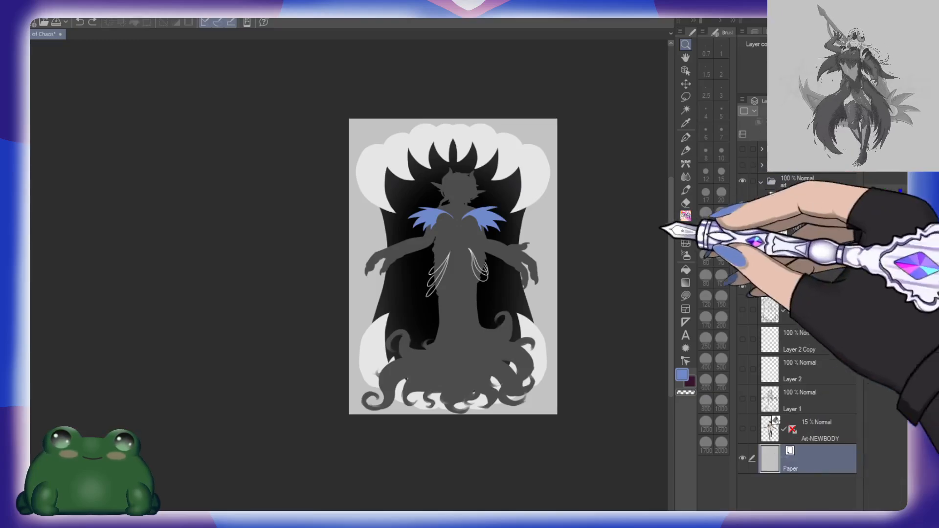
{"action": "left_click", "coordinate": [585, 247]}
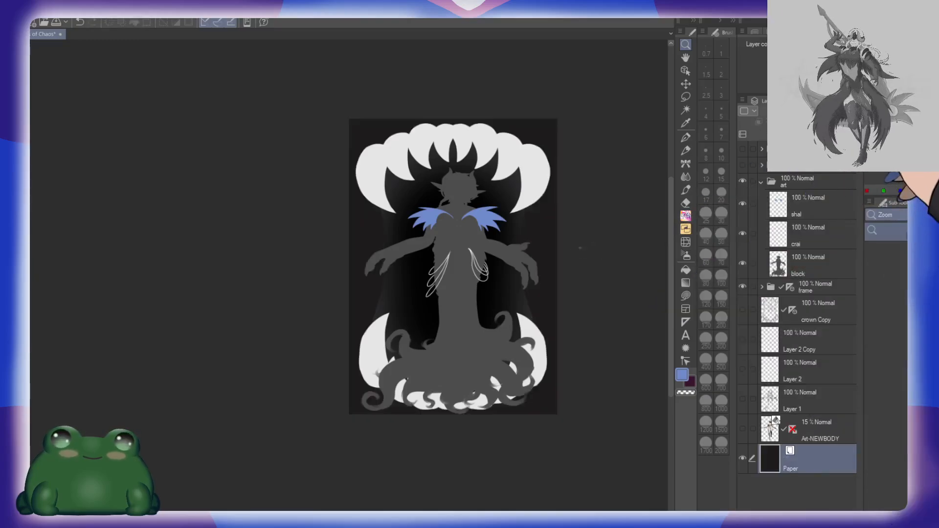
{"action": "left_click", "coordinate": [538, 269]}
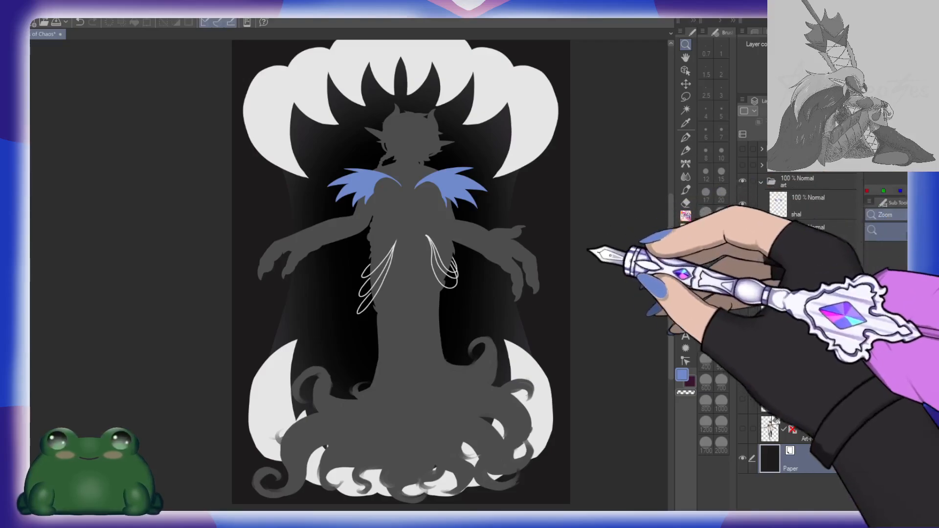
{"action": "left_click", "coordinate": [570, 235]}
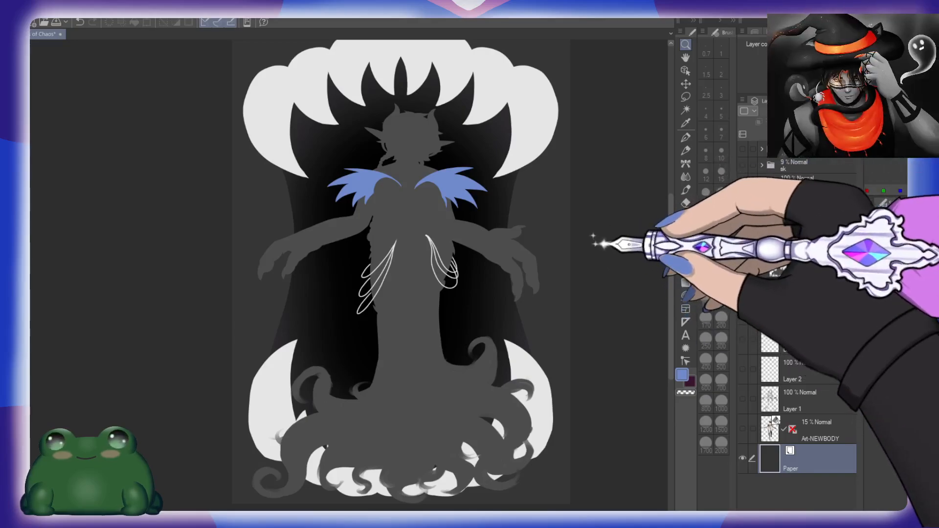
{"action": "left_click", "coordinate": [815, 118]}
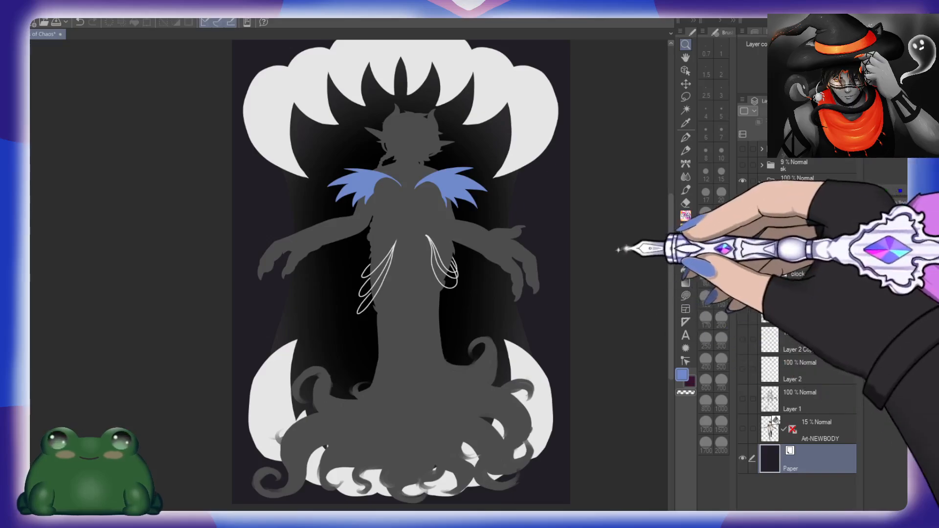
{"action": "left_click", "coordinate": [816, 119]}
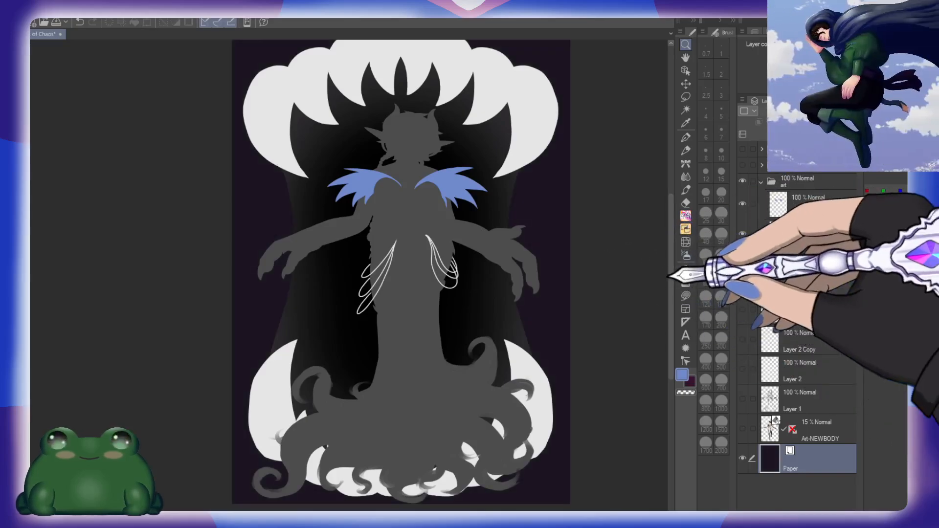
Step: Examine the whole illustration against the dark purple background and the figure's shawl, arms and hip loops up close
{"action": "left_click", "coordinate": [569, 297]}
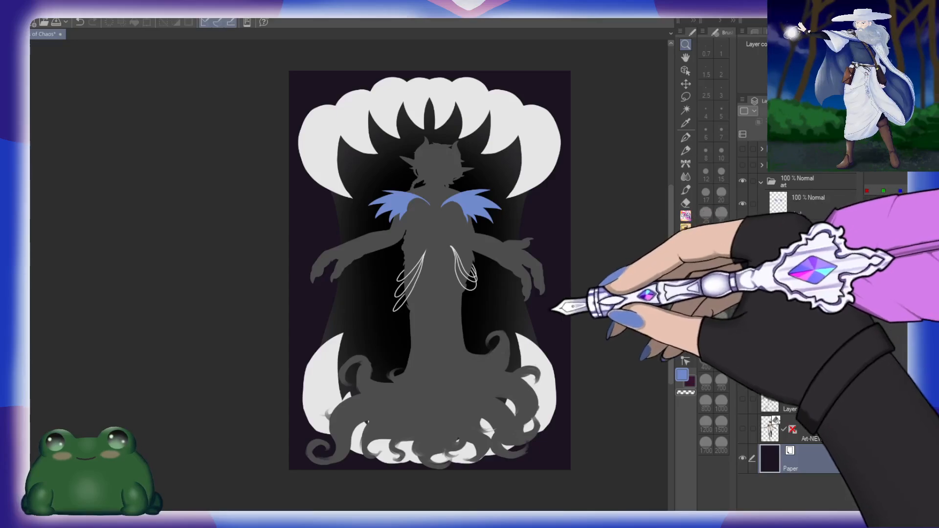
{"action": "left_click", "coordinate": [566, 299]}
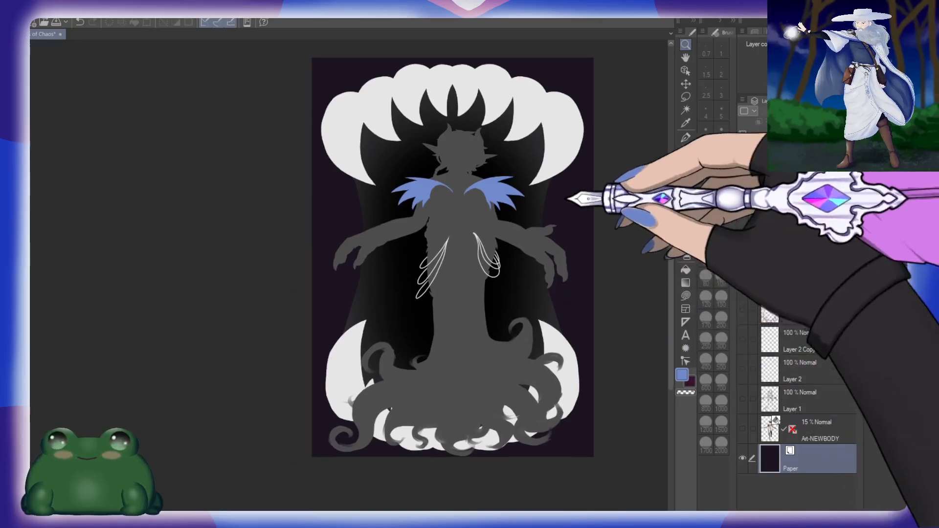
{"action": "left_click_drag", "start_coordinate": [492, 197], "coordinate": [517, 204]}
{"action": "left_click_drag", "start_coordinate": [589, 198], "coordinate": [555, 222]}
{"action": "left_click_drag", "start_coordinate": [570, 256], "coordinate": [551, 253]}
{"action": "left_click_drag", "start_coordinate": [570, 360], "coordinate": [487, 304]}
{"action": "left_click_drag", "start_coordinate": [414, 263], "coordinate": [460, 269]}
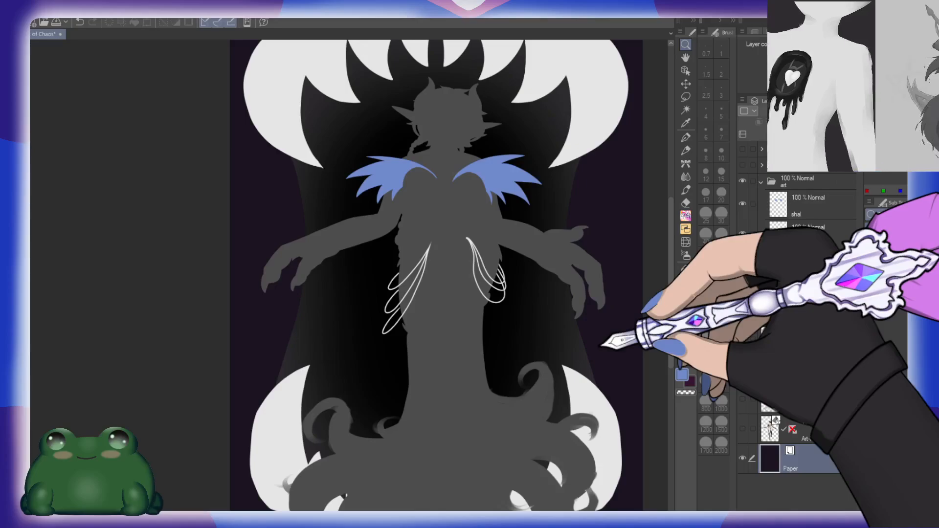
{"action": "left_click_drag", "start_coordinate": [486, 210], "coordinate": [476, 228]}
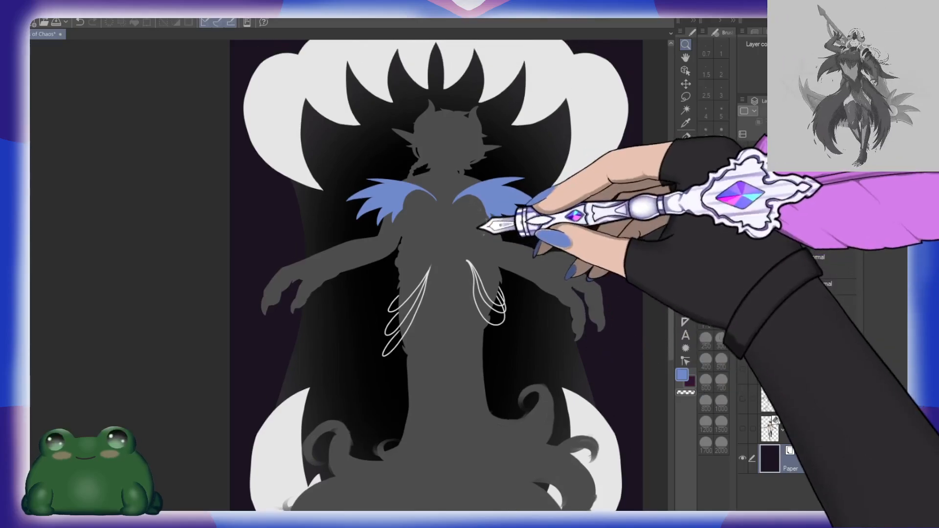
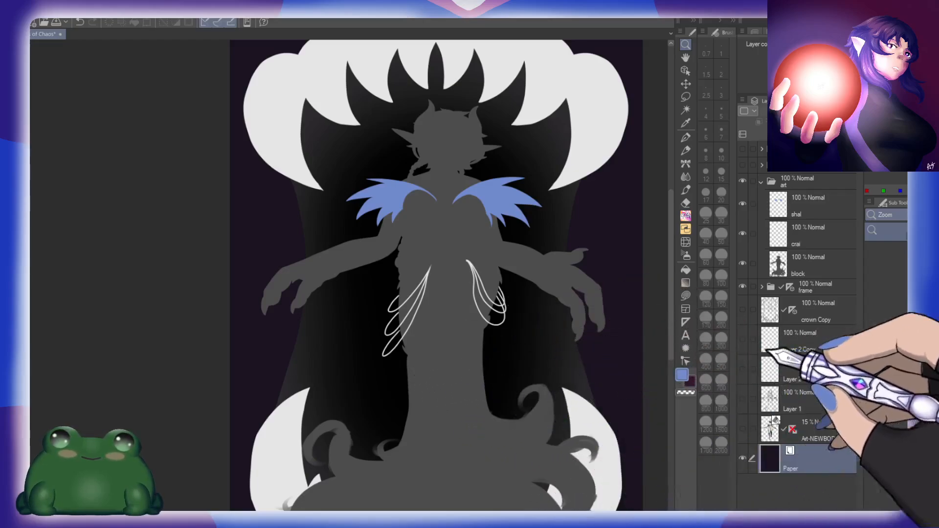
Step: Duplicate the collapsed art folder and hide the original below the copy
{"action": "left_click", "coordinate": [827, 267]}
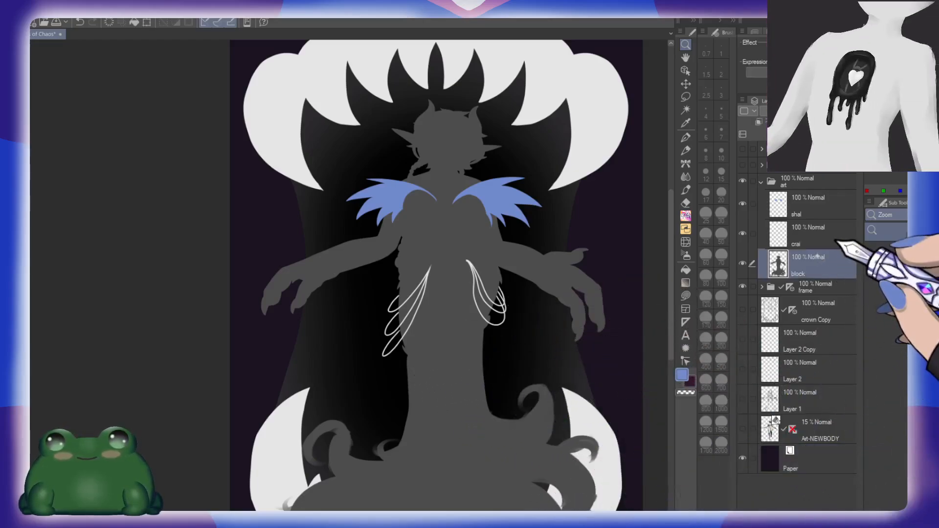
{"action": "left_click", "coordinate": [761, 182]}
{"action": "key", "text": "ctrl+c"}
{"action": "key", "text": "ctrl+v"}
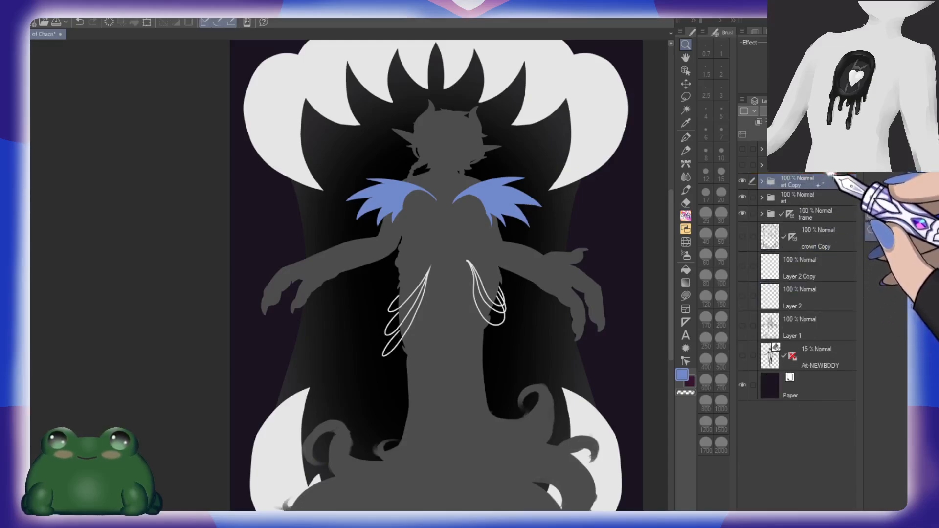
{"action": "left_click", "coordinate": [743, 197]}
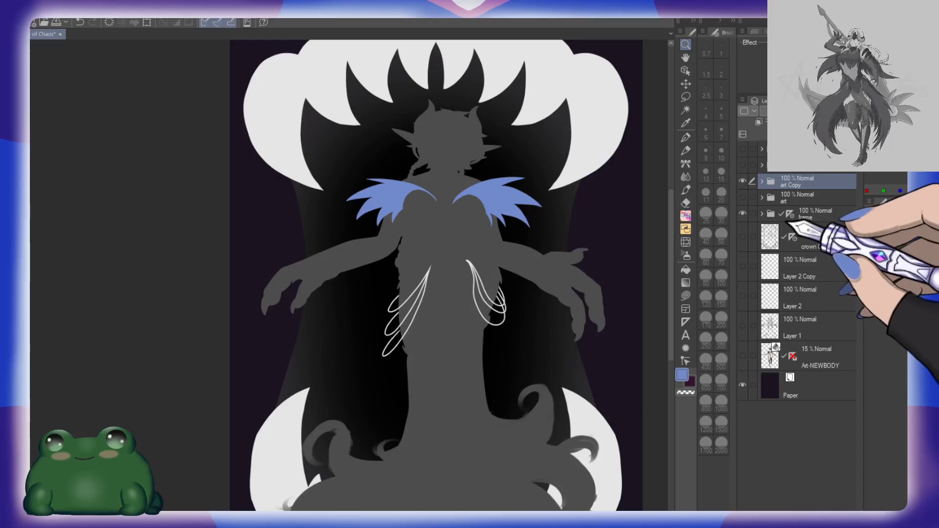
Step: Repaint the shal Copy layer's blue shawl in the silhouette's dark grey with a size 300 brush, keeping transparent pixels locked
{"action": "left_click", "coordinate": [761, 180]}
{"action": "left_click", "coordinate": [824, 198]}
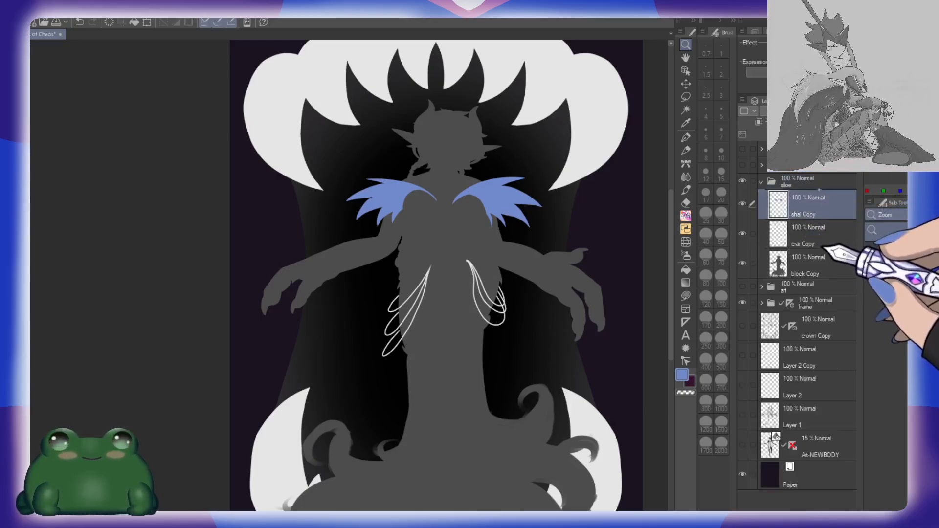
{"action": "left_click", "coordinate": [818, 201]}
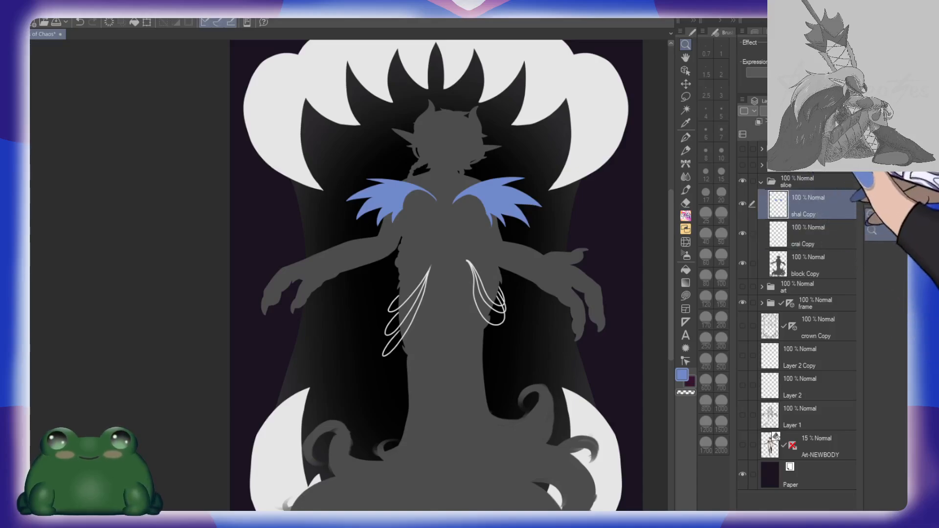
{"action": "right_click", "coordinate": [444, 239]}
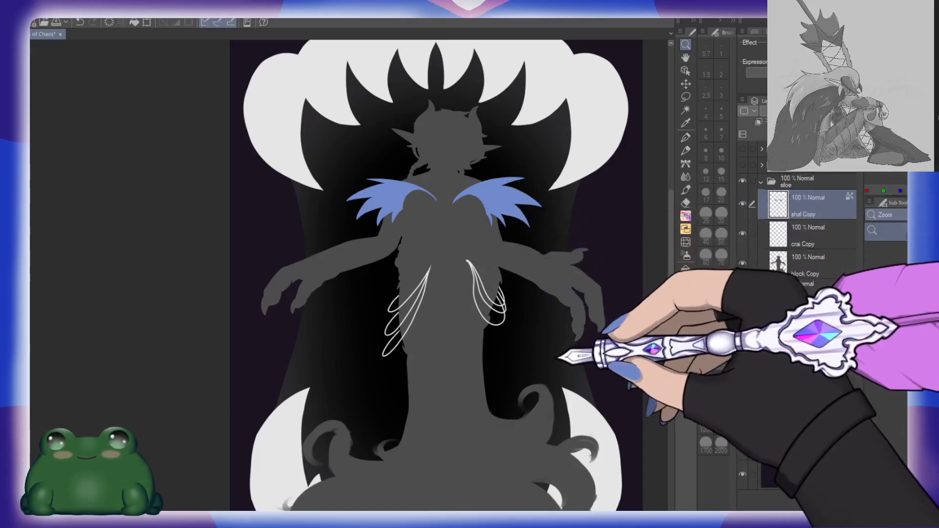
{"action": "key", "text": "b"}
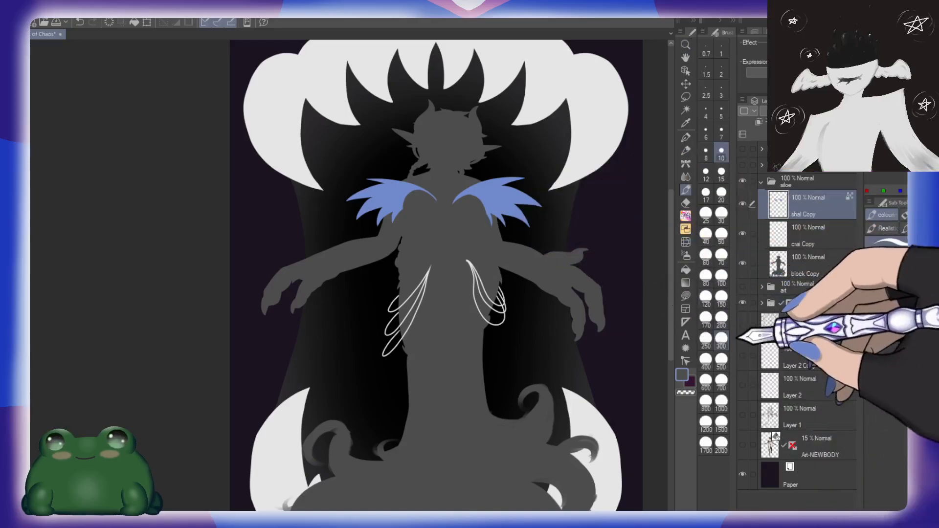
{"action": "left_click", "coordinate": [724, 343]}
{"action": "mouse_move", "coordinate": [457, 193]}
{"action": "left_mouse_down"}
{"action": "mouse_move", "coordinate": [534, 183]}
{"action": "mouse_move", "coordinate": [498, 201]}
{"action": "mouse_move", "coordinate": [501, 223]}
{"action": "mouse_move", "coordinate": [488, 240]}
{"action": "mouse_move", "coordinate": [439, 170]}
{"action": "mouse_move", "coordinate": [412, 157]}
{"action": "mouse_move", "coordinate": [439, 175]}
{"action": "mouse_move", "coordinate": [446, 198]}
{"action": "mouse_move", "coordinate": [481, 196]}
{"action": "mouse_move", "coordinate": [365, 187]}
{"action": "mouse_move", "coordinate": [367, 232]}
{"action": "mouse_move", "coordinate": [483, 212]}
{"action": "mouse_move", "coordinate": [496, 228]}
{"action": "mouse_move", "coordinate": [482, 210]}
{"action": "mouse_move", "coordinate": [487, 189]}
{"action": "left_mouse_up"}
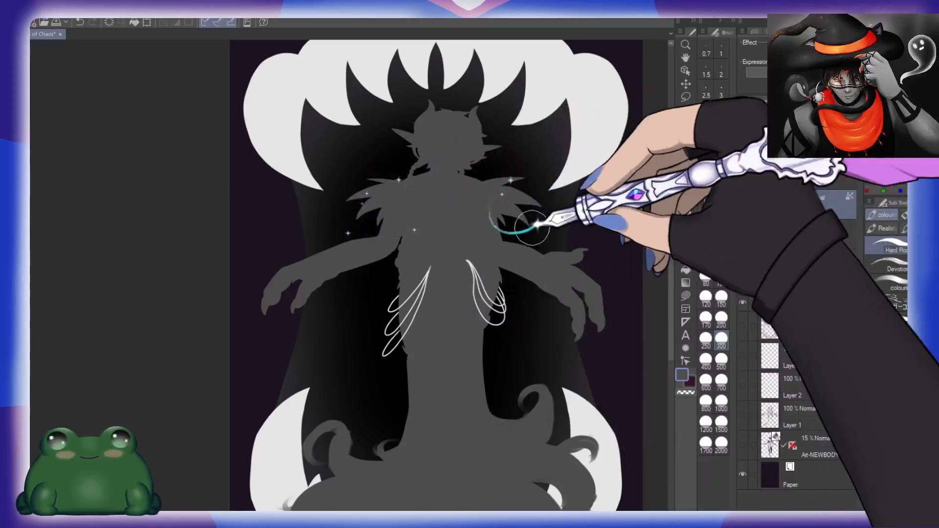
Step: Add a layer named "teeth" above block Copy and clip it to the layer below
{"action": "left_click", "coordinate": [812, 264]}
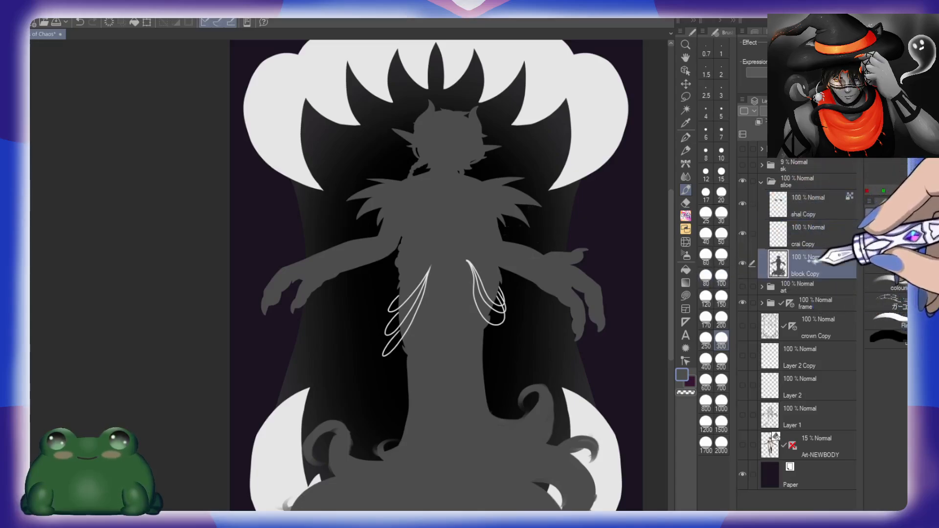
{"action": "key", "text": "ctrl+shift+n"}
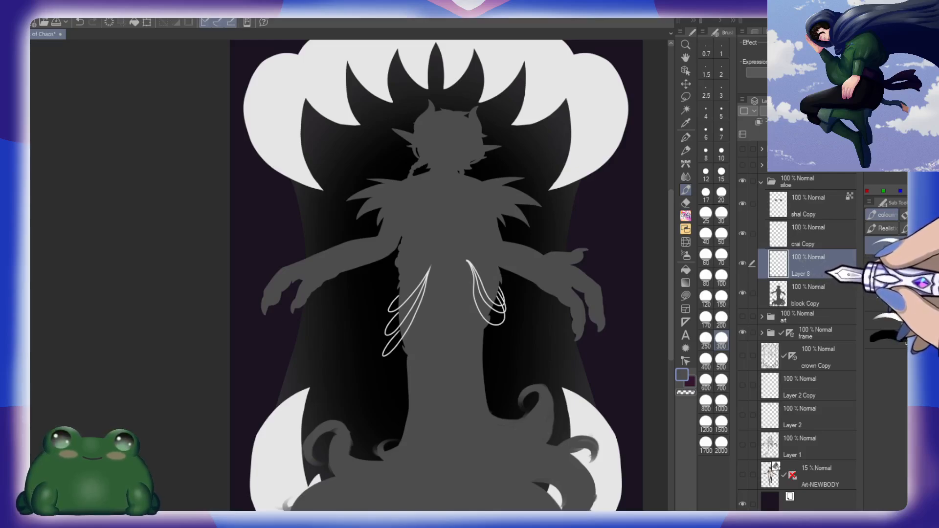
{"action": "left_click", "coordinate": [759, 122]}
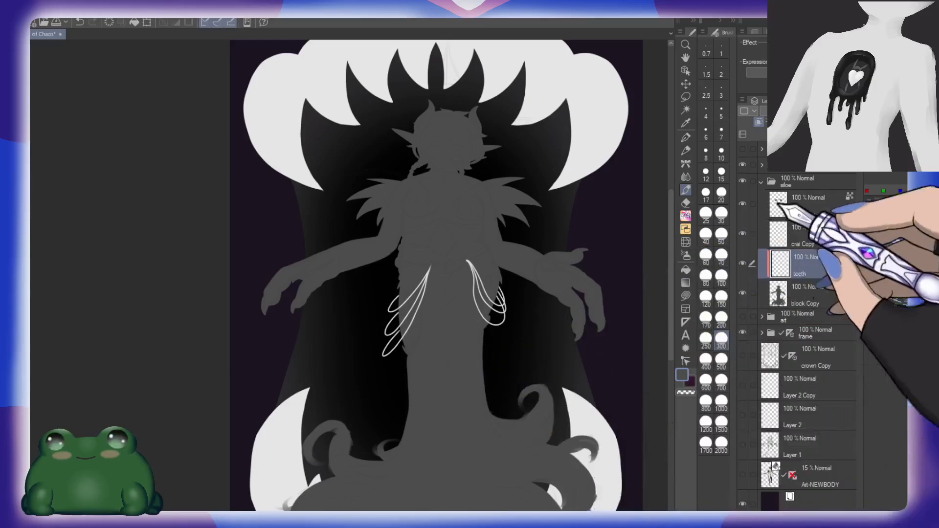
Step: Raise the sk sketch folder's opacity to 22% so its lines can guide work on the torso
{"action": "left_click", "coordinate": [831, 166]}
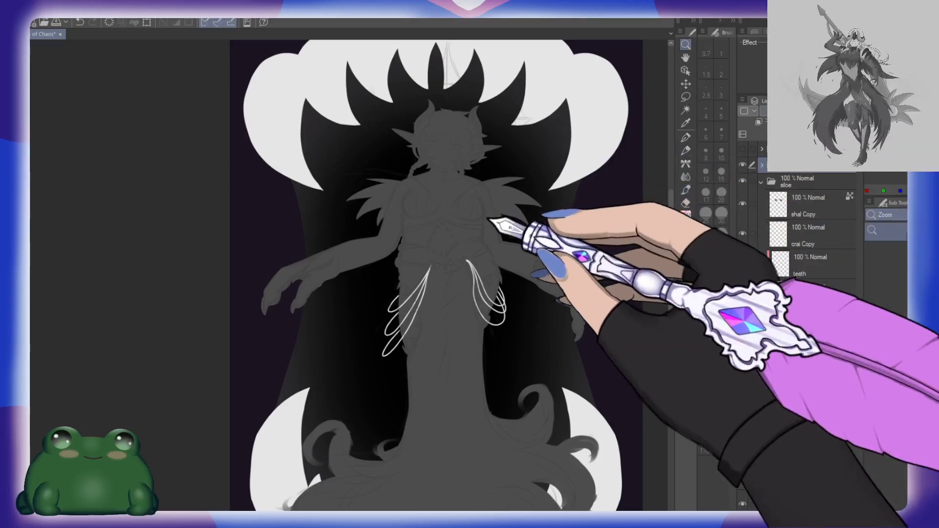
{"action": "key", "text": "ctrl+space"}
{"action": "left_click_drag", "start_coordinate": [488, 189], "coordinate": [526, 188]}
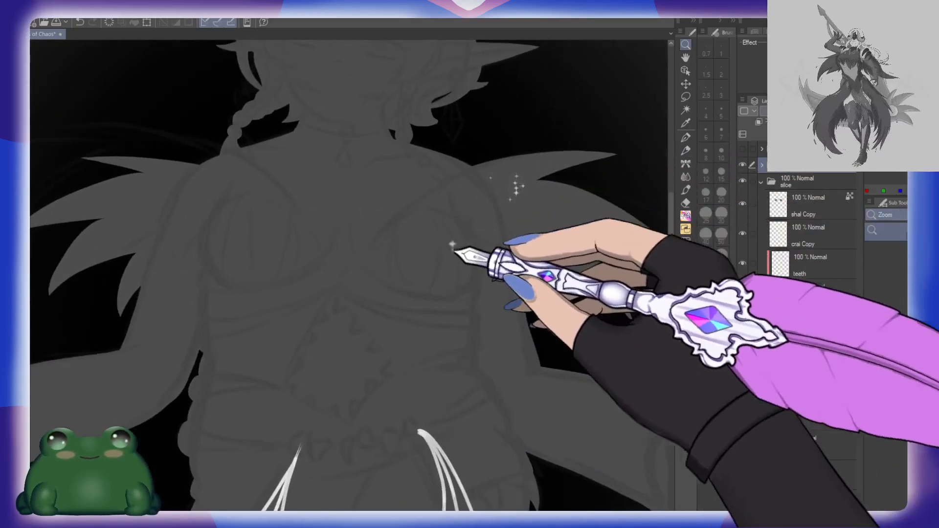
{"action": "left_click_drag", "start_coordinate": [425, 230], "coordinate": [432, 229]}
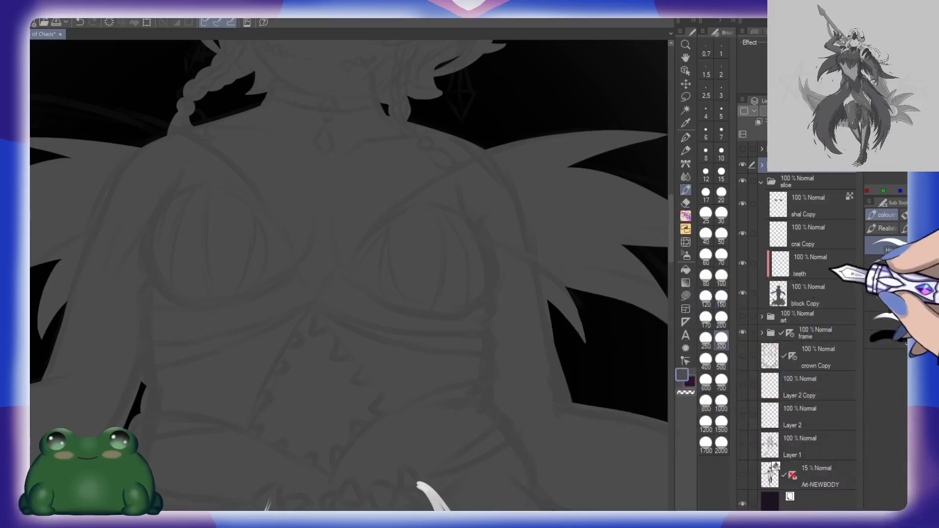
Step: Paint a small white tooth at the waist's edge below the arm on the teeth layer with a size 20 brush
{"action": "left_click", "coordinate": [830, 266]}
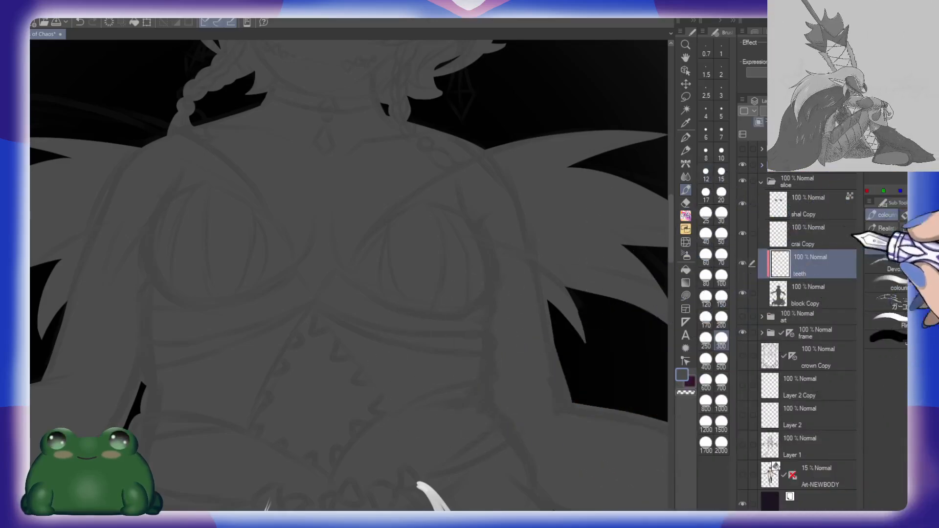
{"action": "left_click", "coordinate": [720, 152]}
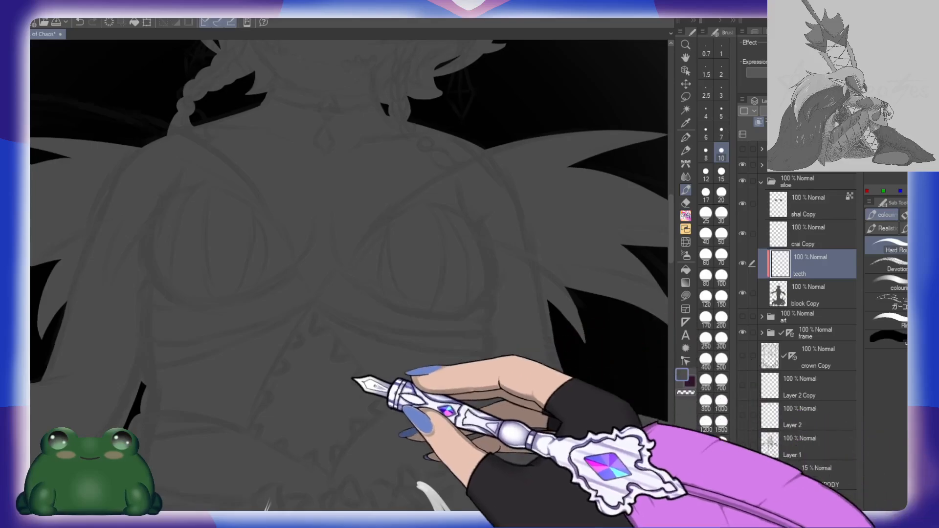
{"action": "left_click_drag", "start_coordinate": [279, 372], "coordinate": [452, 256]}
{"action": "left_click", "coordinate": [722, 192]}
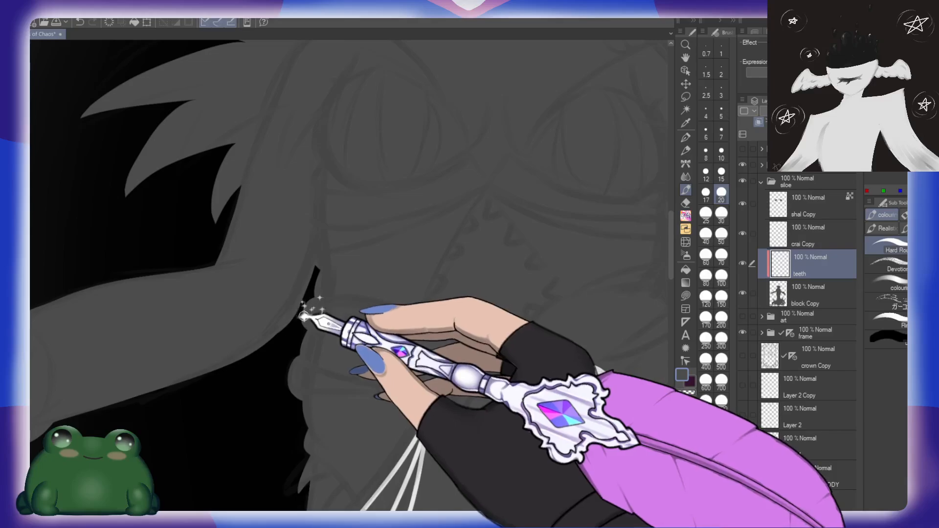
{"action": "left_click", "coordinate": [880, 98]}
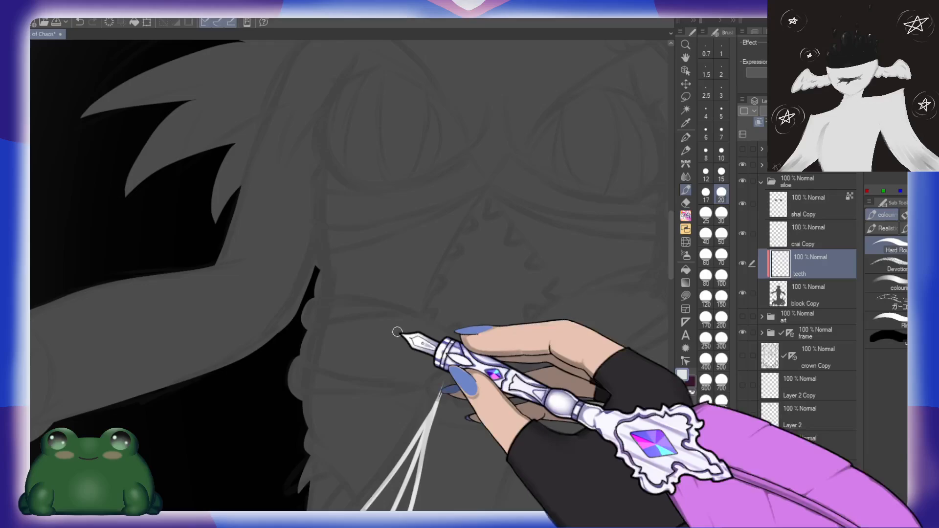
{"action": "left_click_drag", "start_coordinate": [311, 304], "coordinate": [306, 321]}
Step: Outline a tapering white band across the hip to the top of the hanging loops with a size 15 brush
{"action": "left_click_drag", "start_coordinate": [442, 361], "coordinate": [456, 270]}
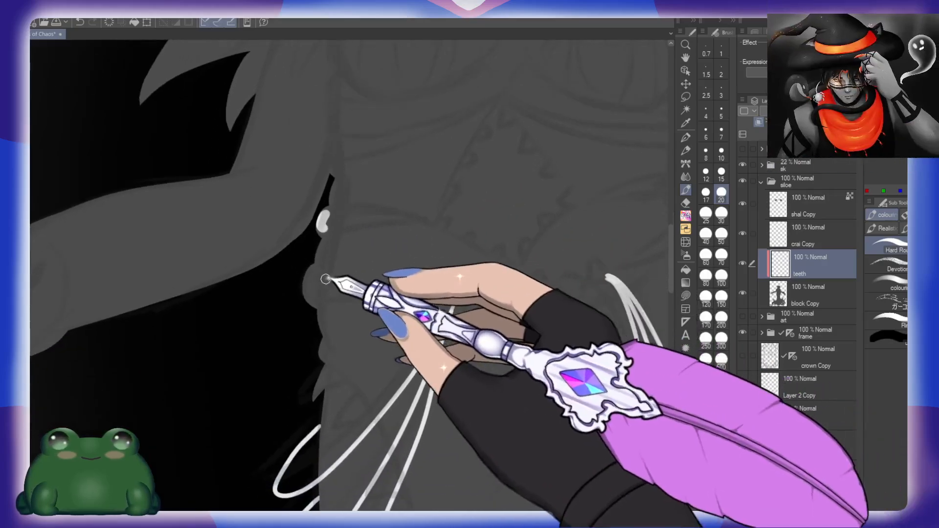
{"action": "mouse_move", "coordinate": [312, 267]}
{"action": "left_mouse_down"}
{"action": "mouse_move", "coordinate": [308, 299]}
{"action": "mouse_move", "coordinate": [310, 268]}
{"action": "mouse_move", "coordinate": [446, 289]}
{"action": "mouse_move", "coordinate": [499, 283]}
{"action": "left_mouse_up"}
{"action": "key", "text": "ctrl+z"}
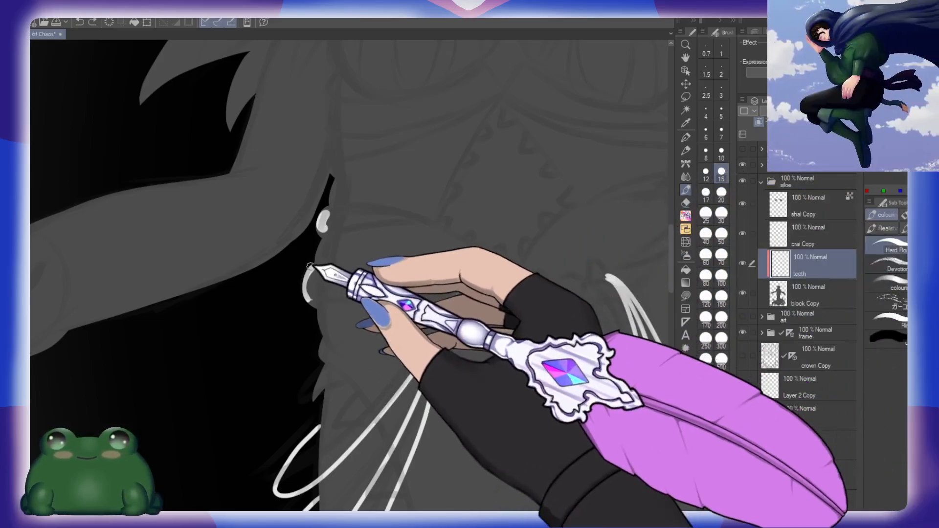
{"action": "left_click_drag", "start_coordinate": [311, 269], "coordinate": [423, 308]}
{"action": "left_click_drag", "start_coordinate": [310, 302], "coordinate": [459, 287]}
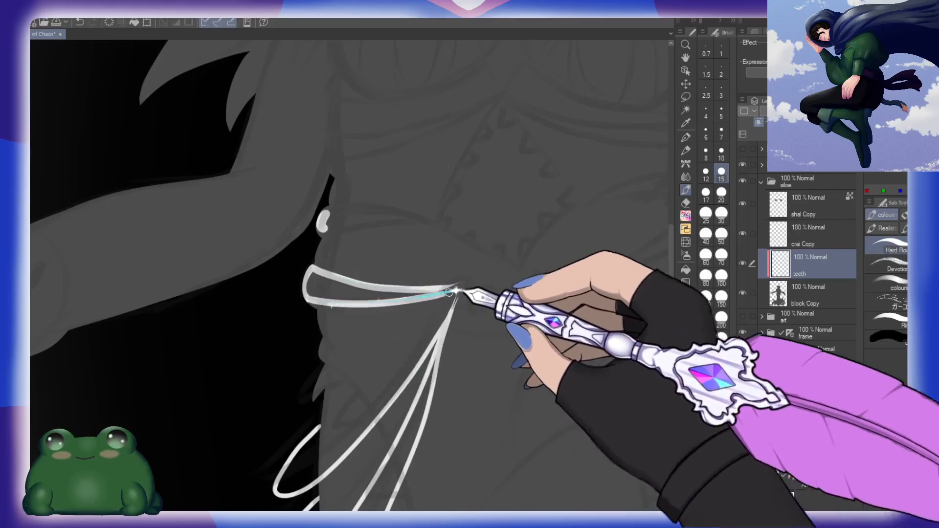
{"action": "key", "text": "ctrl+z"}
{"action": "left_click_drag", "start_coordinate": [310, 302], "coordinate": [458, 289]}
{"action": "left_click_drag", "start_coordinate": [516, 298], "coordinate": [472, 262]}
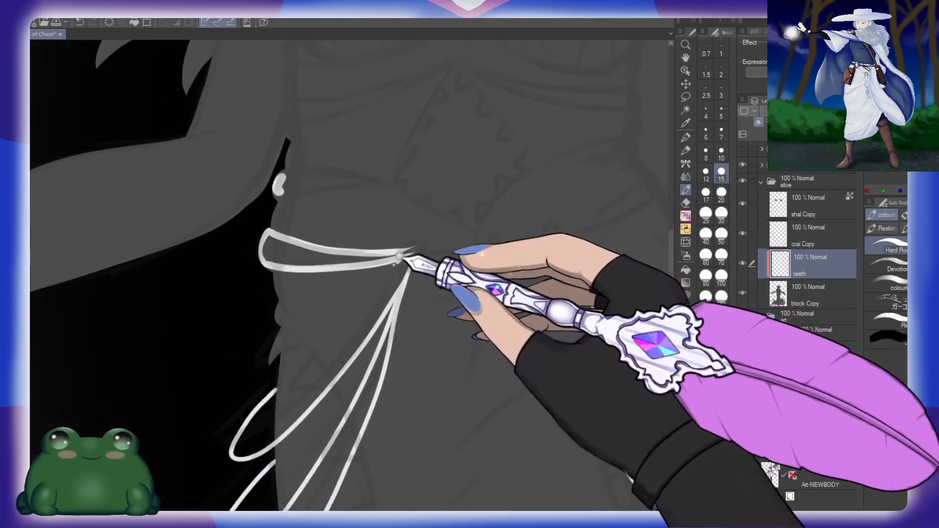
{"action": "mouse_move", "coordinate": [398, 256]}
{"action": "left_mouse_down"}
{"action": "mouse_move", "coordinate": [430, 235]}
{"action": "mouse_move", "coordinate": [416, 263]}
{"action": "left_mouse_up"}
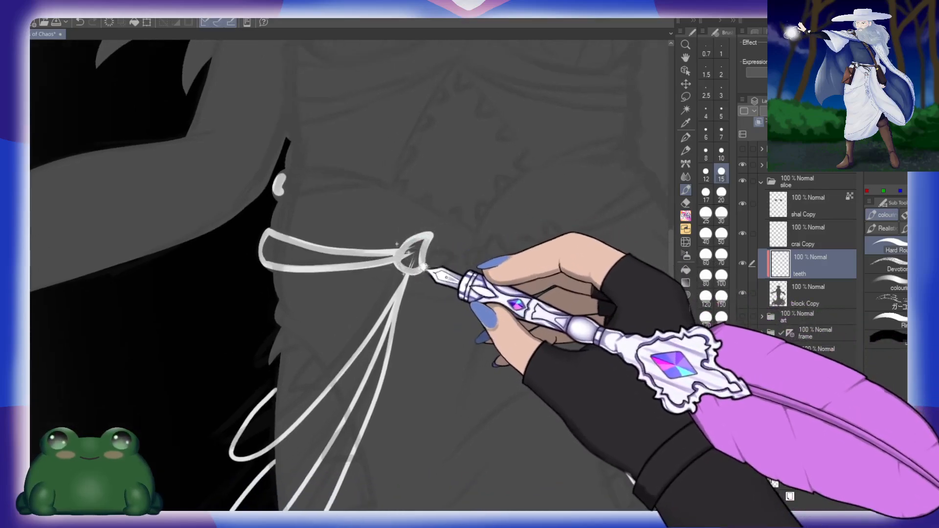
{"action": "left_click_drag", "start_coordinate": [433, 285], "coordinate": [457, 257]}
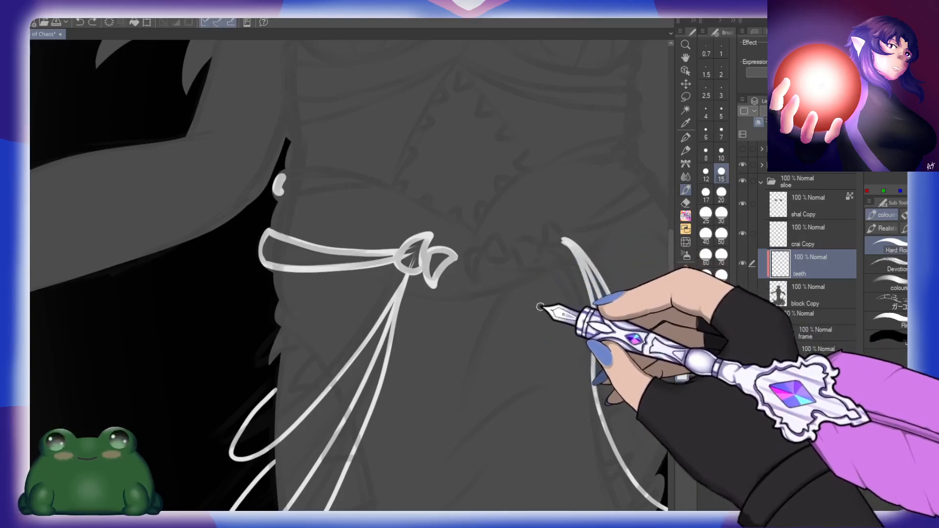
{"action": "key", "text": "ctrl+z"}
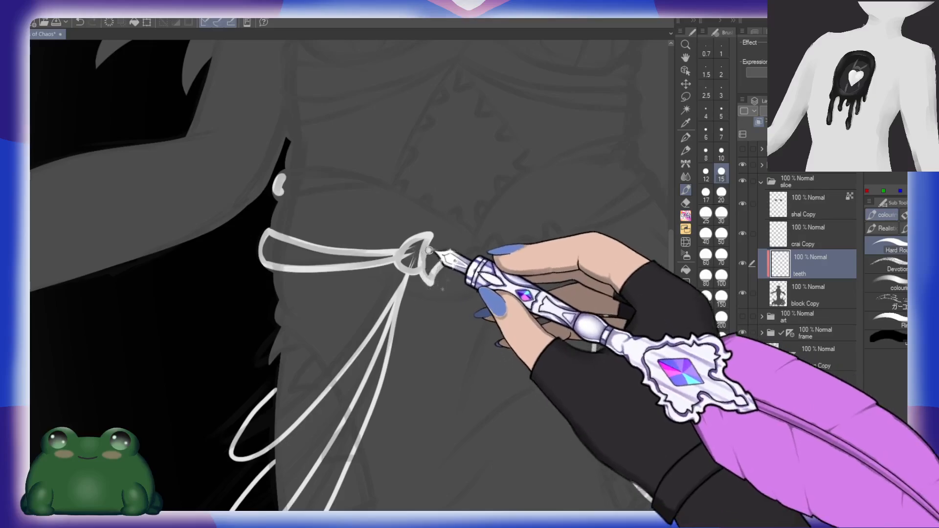
{"action": "left_click_drag", "start_coordinate": [446, 252], "coordinate": [456, 242]}
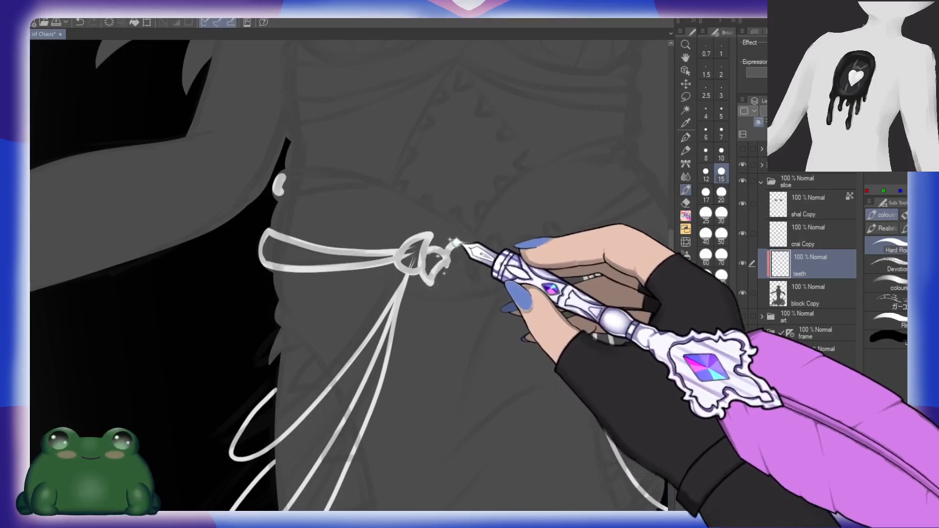
{"action": "key", "text": "ctrl+z"}
{"action": "key", "text": "ctrl+z"}
{"action": "key", "text": "ctrl+z"}
{"action": "key", "text": "ctrl+z"}
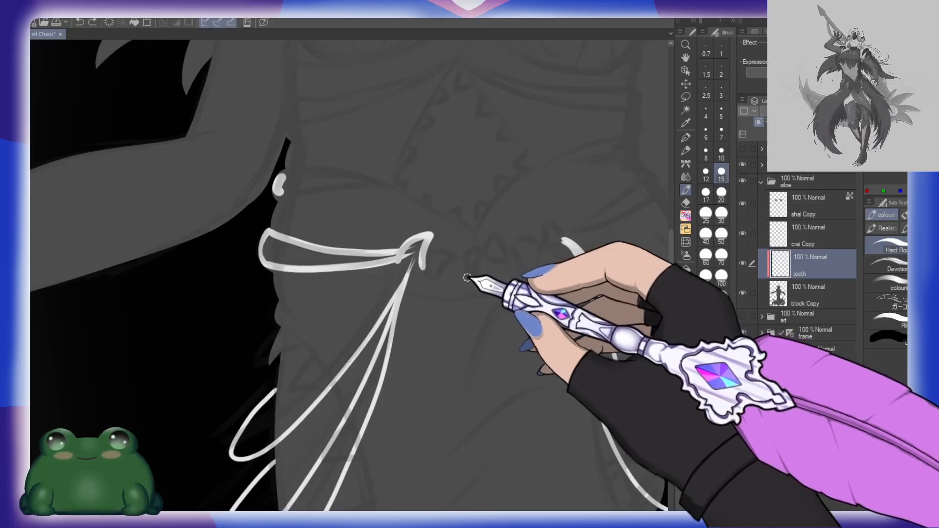
Step: Outline a row of six white teeth along the waistline between the two sets of hip loops
{"action": "mouse_move", "coordinate": [460, 251]}
{"action": "left_mouse_down"}
{"action": "mouse_move", "coordinate": [471, 281]}
{"action": "mouse_move", "coordinate": [472, 252]}
{"action": "mouse_move", "coordinate": [456, 261]}
{"action": "mouse_move", "coordinate": [468, 282]}
{"action": "mouse_move", "coordinate": [480, 250]}
{"action": "mouse_move", "coordinate": [463, 257]}
{"action": "mouse_move", "coordinate": [487, 247]}
{"action": "mouse_move", "coordinate": [491, 230]}
{"action": "mouse_move", "coordinate": [503, 254]}
{"action": "mouse_move", "coordinate": [482, 259]}
{"action": "left_mouse_up"}
{"action": "key", "text": "ctrl+z"}
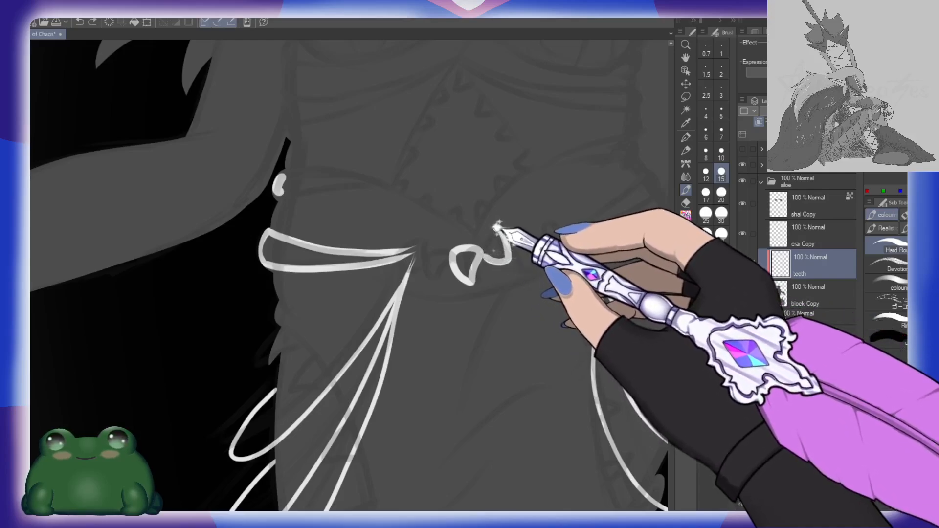
{"action": "mouse_move", "coordinate": [489, 258]}
{"action": "left_mouse_down"}
{"action": "mouse_move", "coordinate": [496, 226]}
{"action": "mouse_move", "coordinate": [519, 270]}
{"action": "mouse_move", "coordinate": [535, 256]}
{"action": "mouse_move", "coordinate": [533, 240]}
{"action": "mouse_move", "coordinate": [518, 237]}
{"action": "mouse_move", "coordinate": [532, 241]}
{"action": "mouse_move", "coordinate": [526, 247]}
{"action": "mouse_move", "coordinate": [550, 217]}
{"action": "mouse_move", "coordinate": [560, 238]}
{"action": "mouse_move", "coordinate": [545, 250]}
{"action": "mouse_move", "coordinate": [565, 237]}
{"action": "left_mouse_up"}
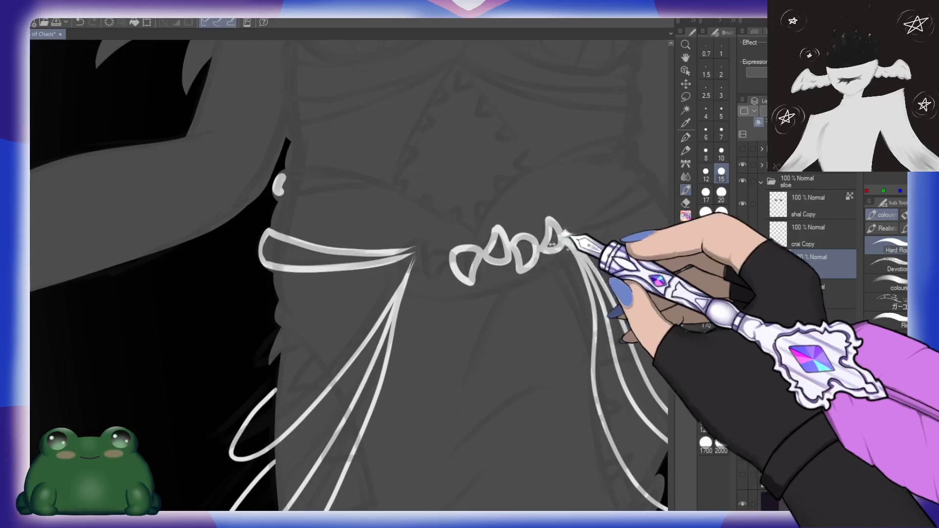
{"action": "mouse_move", "coordinate": [429, 261]}
{"action": "left_mouse_down"}
{"action": "mouse_move", "coordinate": [449, 246]}
{"action": "mouse_move", "coordinate": [445, 260]}
{"action": "mouse_move", "coordinate": [430, 261]}
{"action": "mouse_move", "coordinate": [444, 268]}
{"action": "mouse_move", "coordinate": [453, 256]}
{"action": "mouse_move", "coordinate": [410, 253]}
{"action": "mouse_move", "coordinate": [414, 245]}
{"action": "mouse_move", "coordinate": [413, 269]}
{"action": "mouse_move", "coordinate": [419, 275]}
{"action": "mouse_move", "coordinate": [427, 255]}
{"action": "left_mouse_up"}
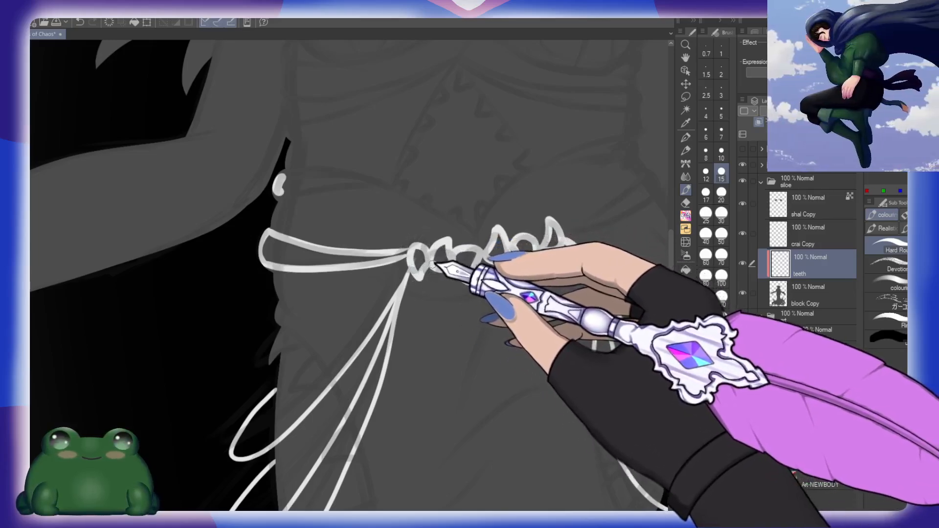
Step: Try filling the six tooth outlines along the waistline with white, and undo the fills
{"action": "key", "text": "g"}
{"action": "left_click", "coordinate": [418, 259]}
{"action": "left_click", "coordinate": [442, 256]}
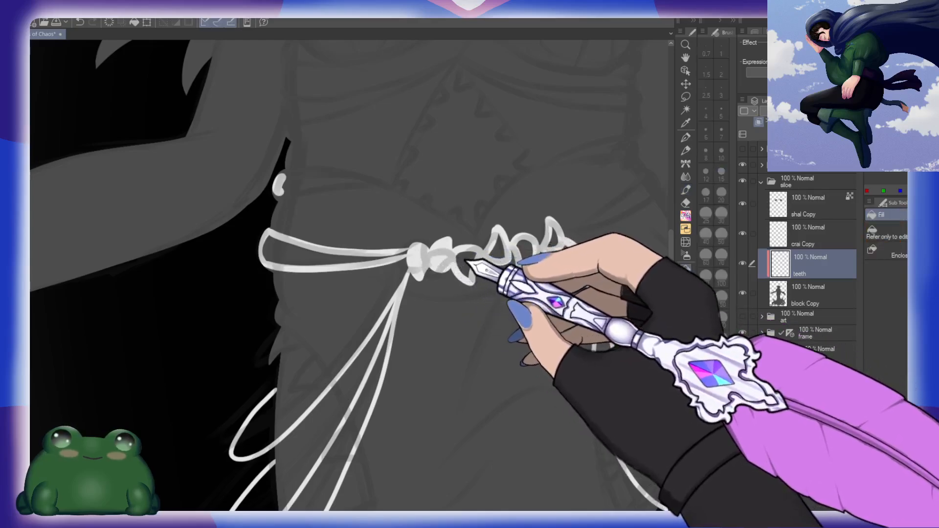
{"action": "left_click", "coordinate": [467, 262]}
{"action": "left_click", "coordinate": [498, 251]}
{"action": "left_click", "coordinate": [526, 250]}
{"action": "left_click", "coordinate": [552, 241]}
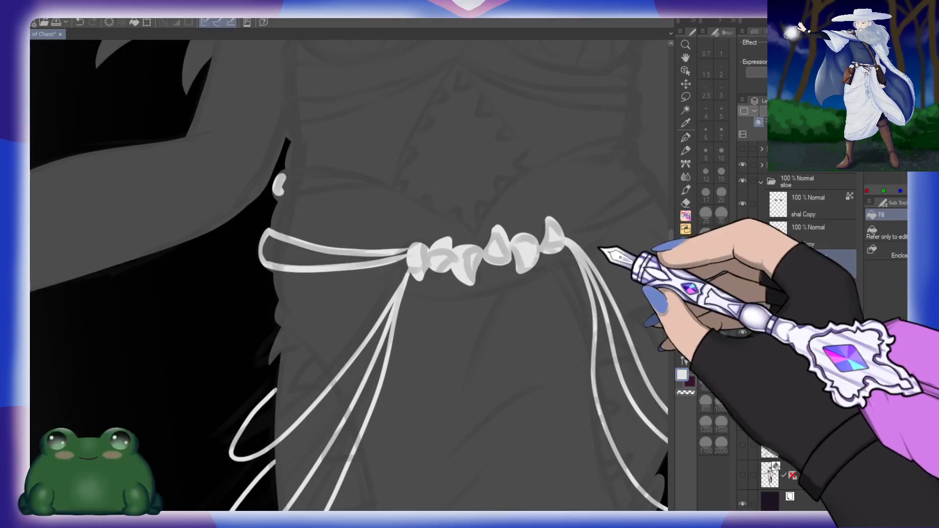
{"action": "key", "text": "p"}
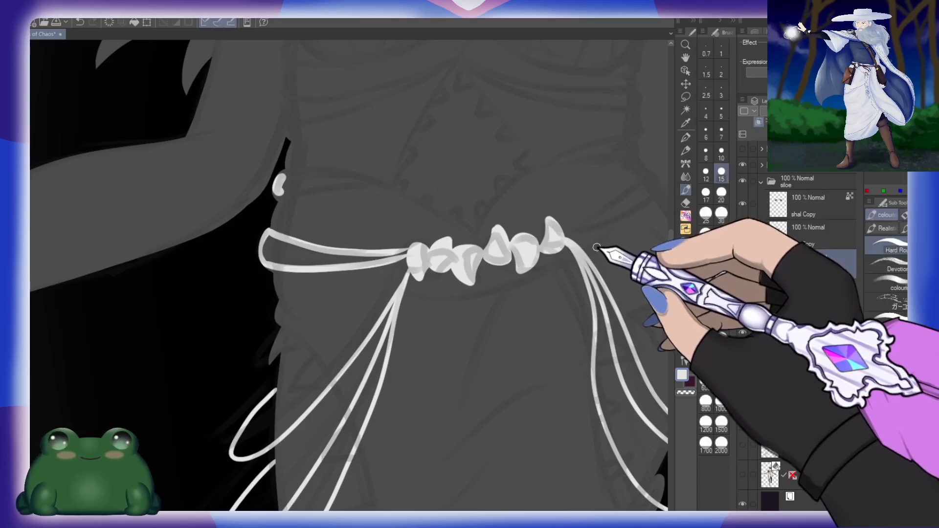
{"action": "key", "text": "ctrl+z"}
{"action": "key", "text": "ctrl+z"}
{"action": "key", "text": "ctrl+z"}
{"action": "key", "text": "ctrl+z"}
{"action": "key", "text": "ctrl+z"}
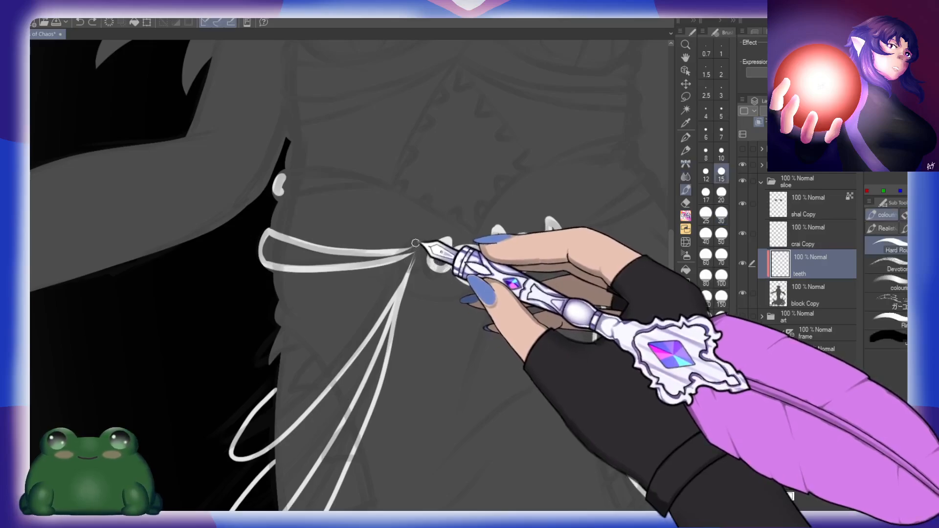
Step: Redraw the white outline of the tooth where the hip band meets the hanging loops
{"action": "mouse_move", "coordinate": [416, 246]}
{"action": "left_mouse_down"}
{"action": "mouse_move", "coordinate": [411, 276]}
{"action": "mouse_move", "coordinate": [427, 261]}
{"action": "mouse_move", "coordinate": [426, 248]}
{"action": "mouse_move", "coordinate": [413, 245]}
{"action": "mouse_move", "coordinate": [442, 261]}
{"action": "mouse_move", "coordinate": [556, 271]}
{"action": "left_mouse_up"}
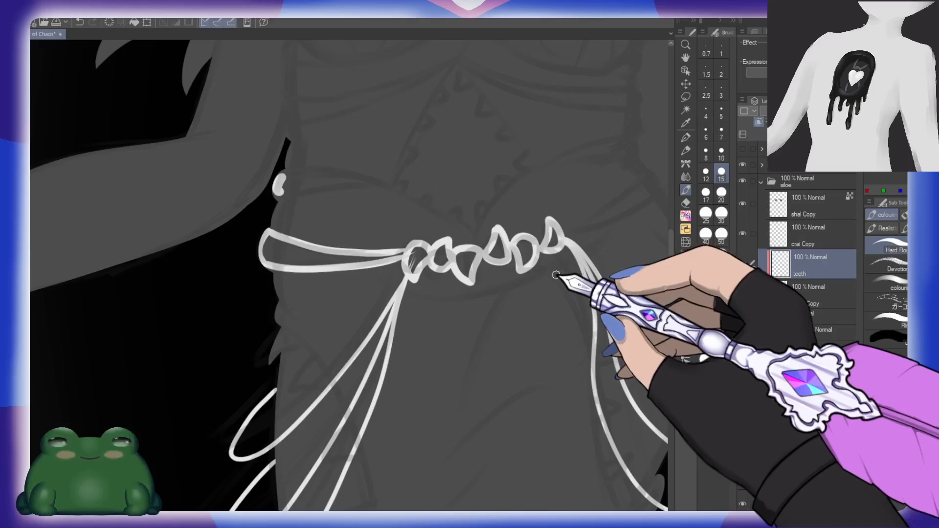
Step: Rework the outline of the first waistline tooth and add another small tooth where the hip band meets the row
{"action": "key", "text": "ctrl+z"}
{"action": "key", "text": "ctrl+z"}
{"action": "key", "text": "ctrl+z"}
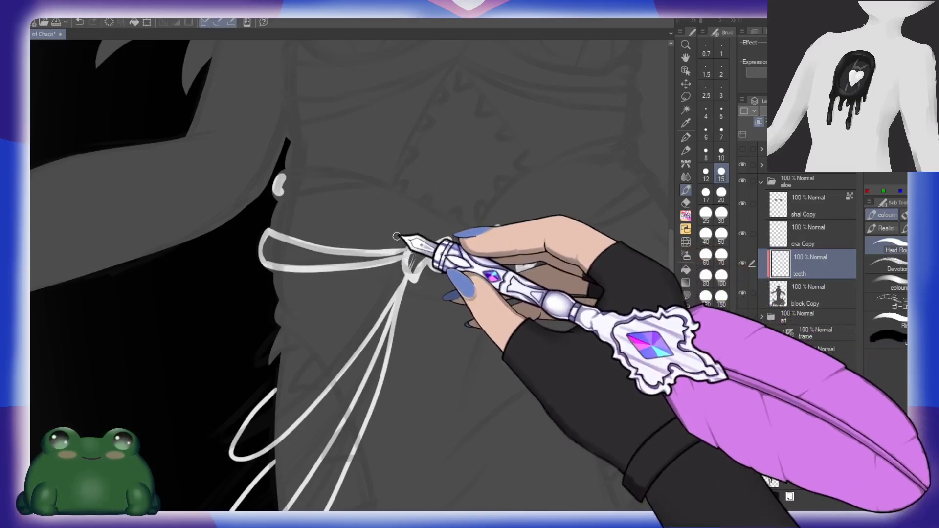
{"action": "key", "text": "ctrl+z"}
{"action": "key", "text": "ctrl+z"}
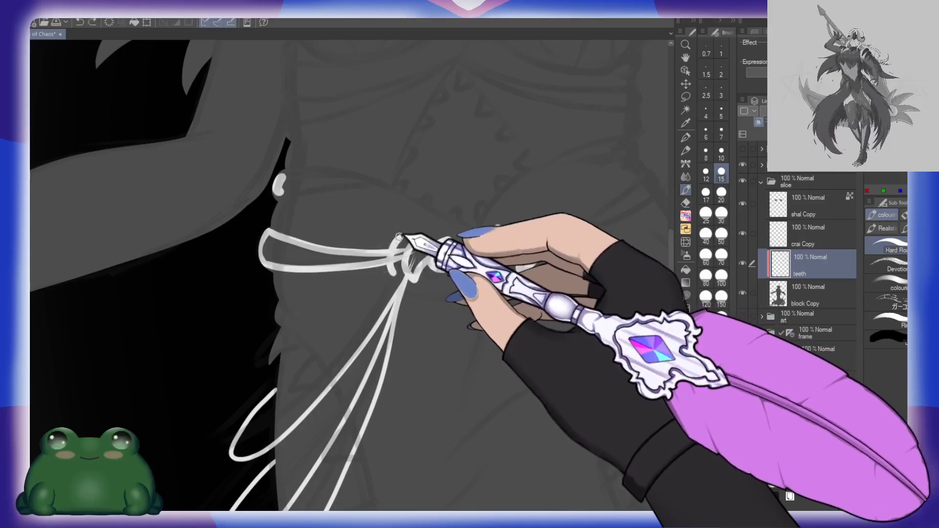
{"action": "key", "text": "ctrl+y"}
{"action": "key", "text": "ctrl+y"}
{"action": "key", "text": "ctrl+y"}
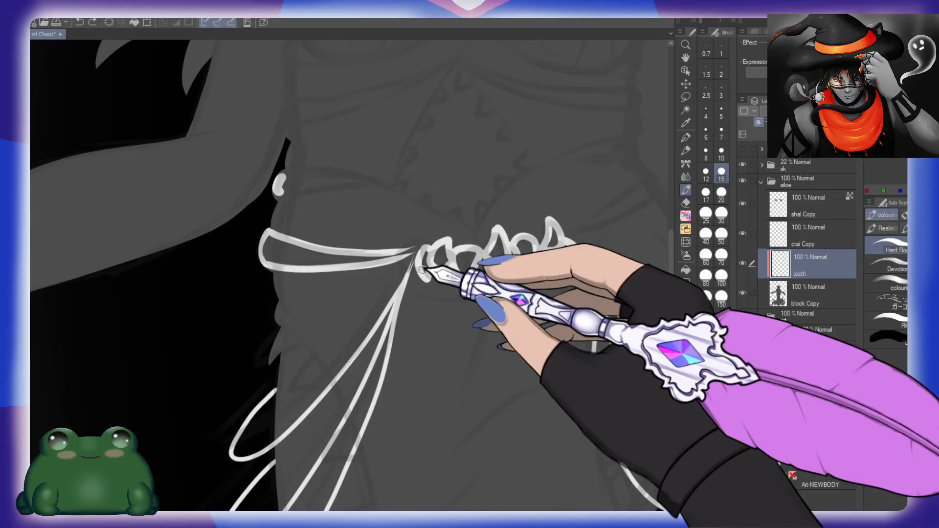
{"action": "left_click_drag", "start_coordinate": [412, 250], "coordinate": [419, 281]}
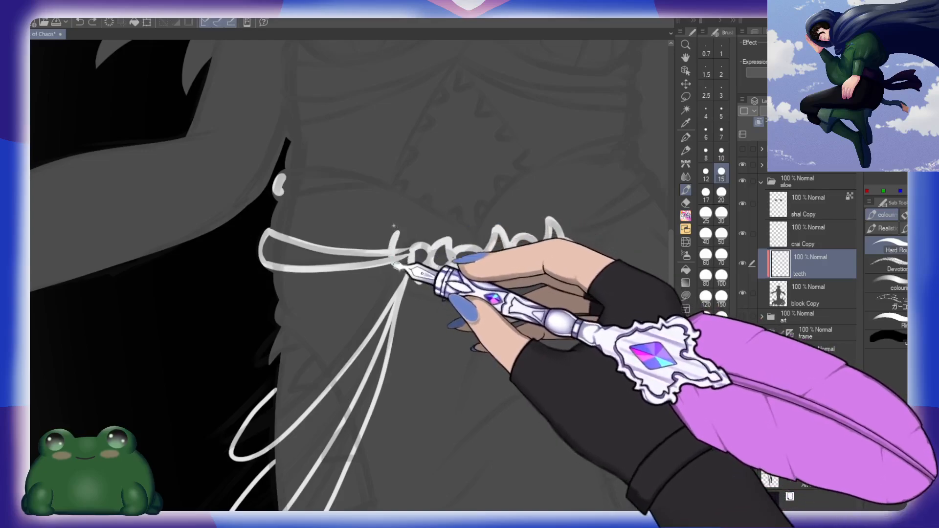
{"action": "key", "text": "ctrl+z"}
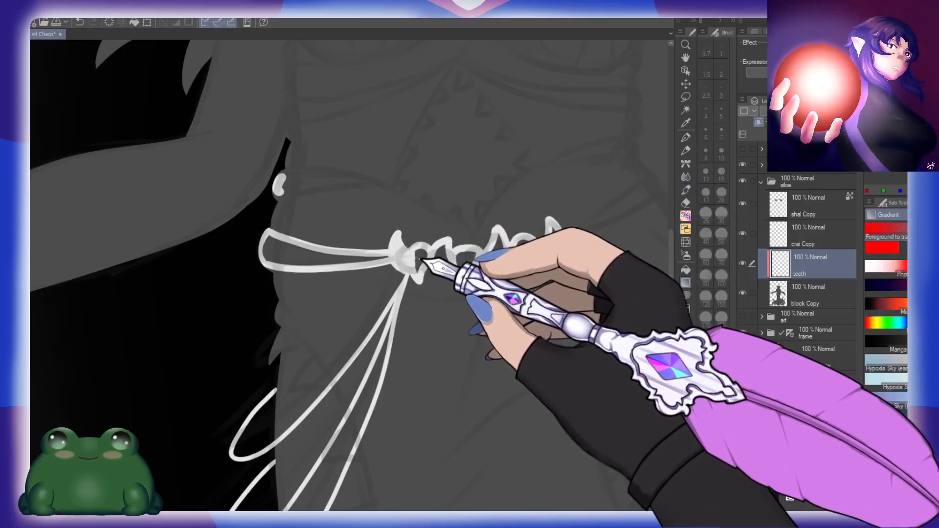
Step: Fill the row of waistline teeth with white, brushing over the remaining gaps
{"action": "left_click", "coordinate": [420, 259]}
{"action": "key", "text": "ctrl+z"}
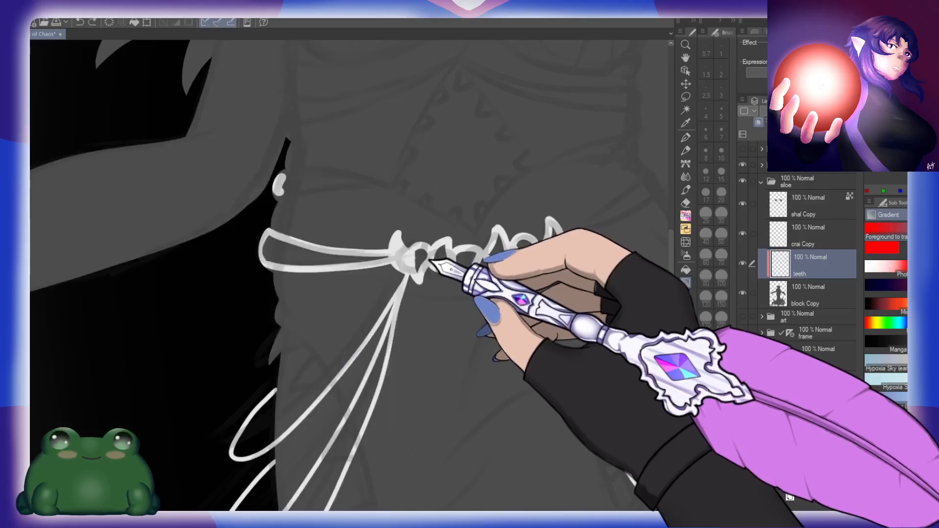
{"action": "key", "text": "j"}
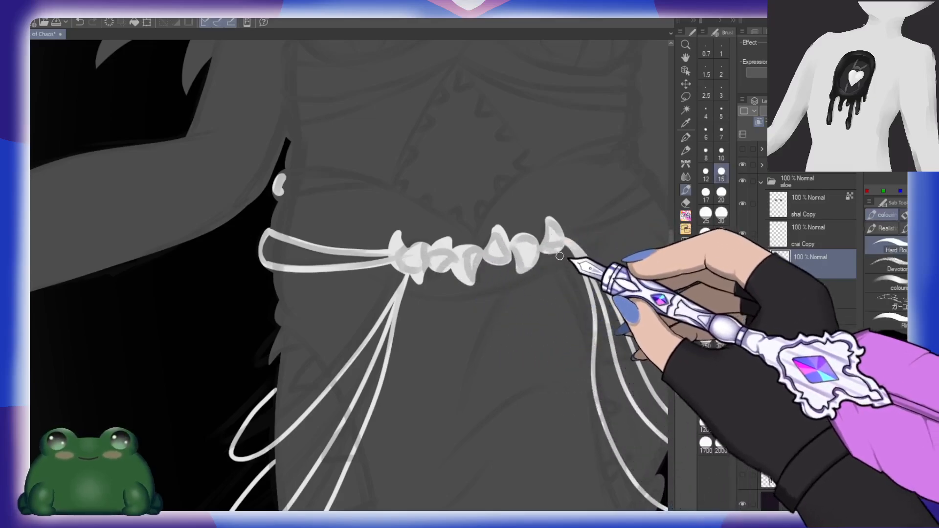
{"action": "scroll", "coordinate": [508, 242], "scroll_direction": "up", "scroll_amount": 4}
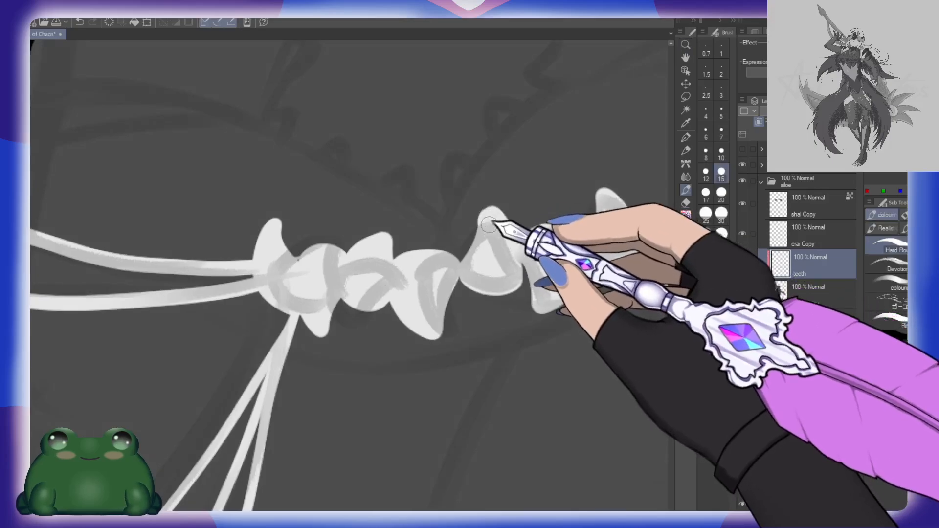
{"action": "left_click_drag", "start_coordinate": [348, 270], "coordinate": [401, 269]}
{"action": "left_click_drag", "start_coordinate": [494, 301], "coordinate": [307, 284]}
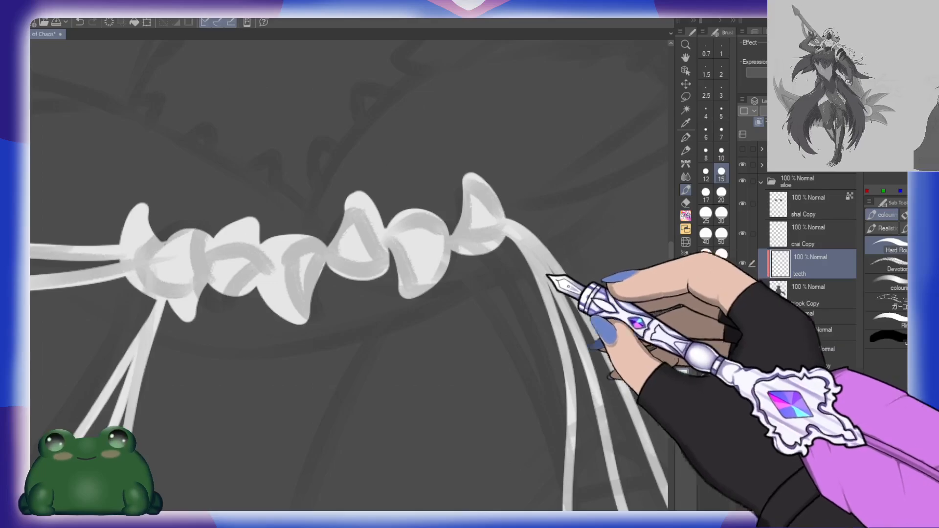
{"action": "mouse_move", "coordinate": [376, 330]}
{"action": "left_mouse_down"}
{"action": "mouse_move", "coordinate": [417, 318]}
{"action": "mouse_move", "coordinate": [389, 289]}
{"action": "left_mouse_up"}
Step: Paint the short curved outer end of a white waist band on the side opposite the filled-in mark, using the size 15 brush
{"action": "key", "text": "ctrl+space"}
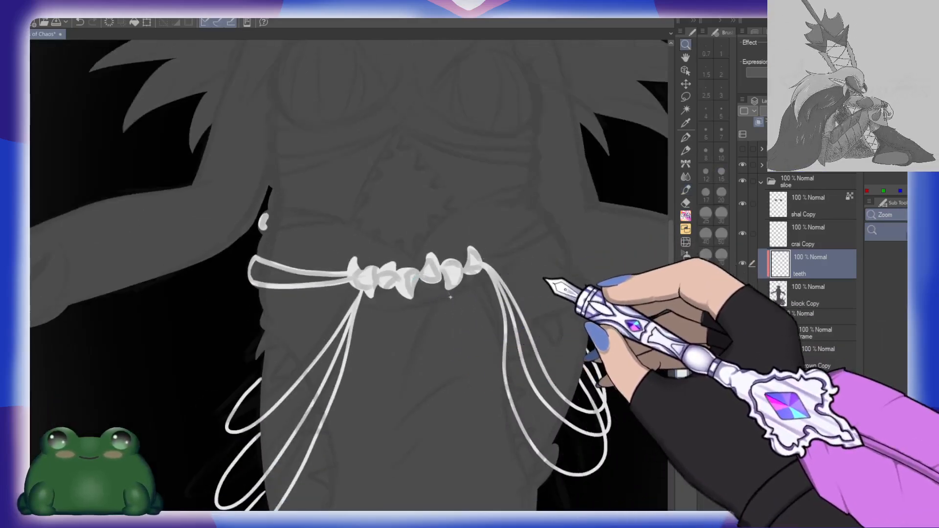
{"action": "left_click_drag", "start_coordinate": [520, 183], "coordinate": [527, 272]}
{"action": "left_click", "coordinate": [555, 289]}
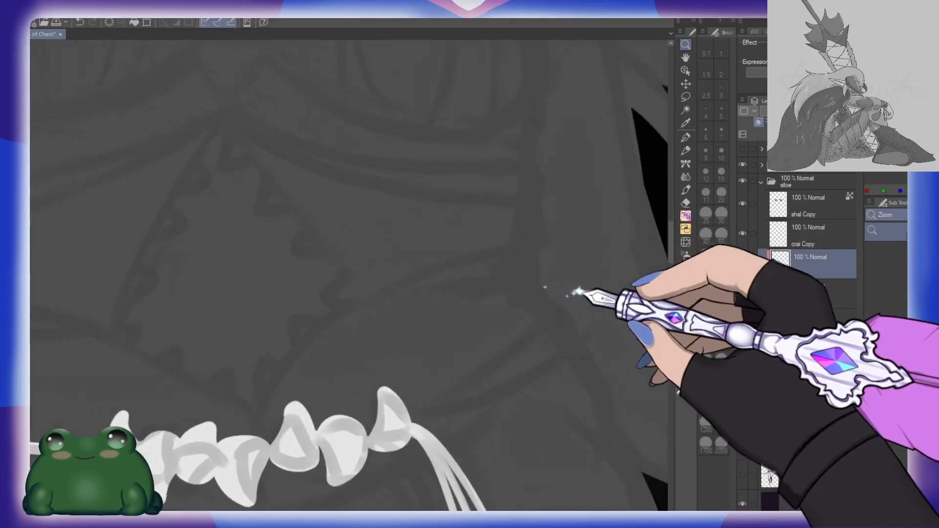
{"action": "left_click_drag", "start_coordinate": [527, 287], "coordinate": [529, 288]}
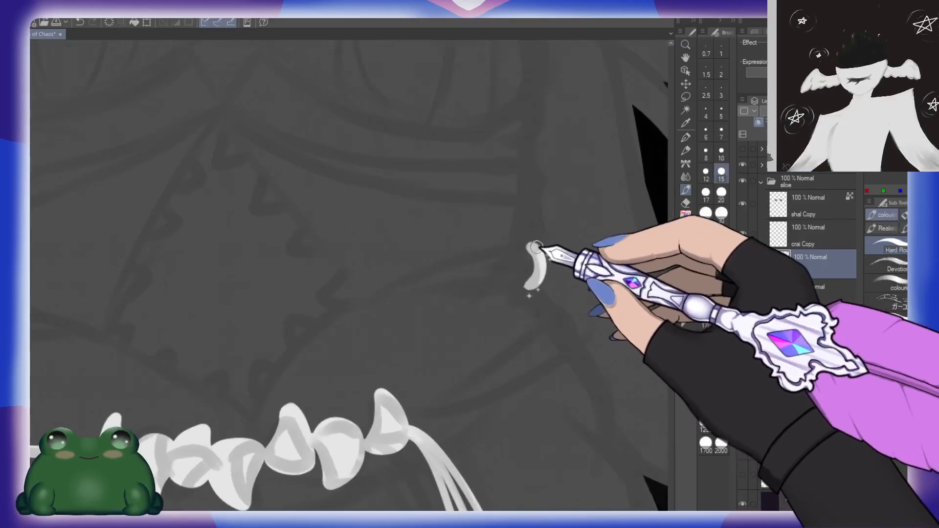
{"action": "left_click_drag", "start_coordinate": [499, 245], "coordinate": [337, 320]}
{"action": "key", "text": "ctrl+z"}
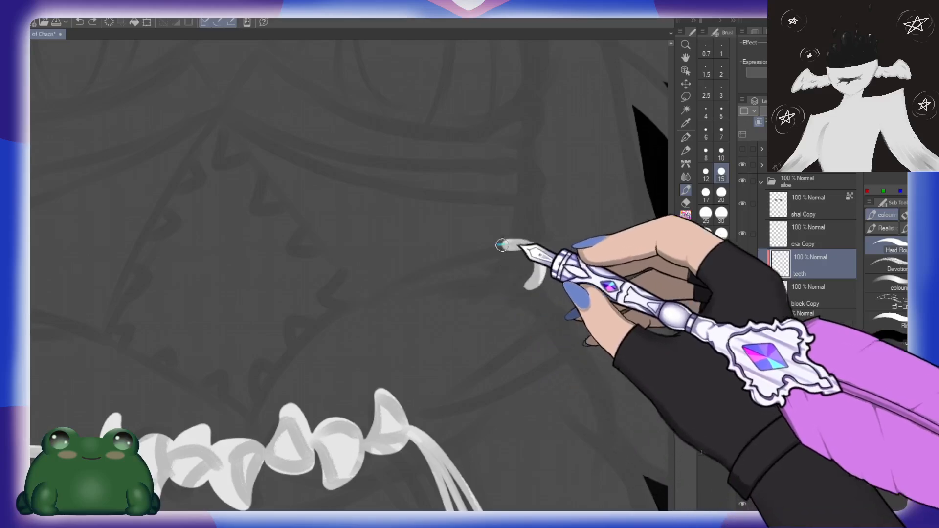
{"action": "left_click_drag", "start_coordinate": [503, 247], "coordinate": [338, 320]}
{"action": "key", "text": "ctrl+z"}
{"action": "left_click_drag", "start_coordinate": [504, 245], "coordinate": [341, 316]}
{"action": "key", "text": "ctrl+z"}
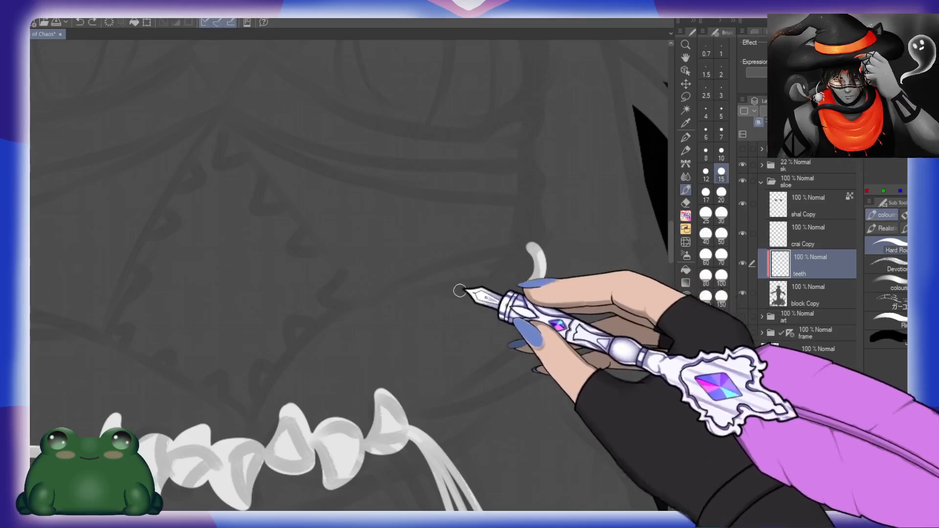
Step: Outline the tapering waist band with a size 10 brush, plus a second band from the hip side to the last tooth
{"action": "left_click", "coordinate": [721, 154]}
{"action": "mouse_move", "coordinate": [528, 245]}
{"action": "left_mouse_down"}
{"action": "mouse_move", "coordinate": [377, 283]}
{"action": "mouse_move", "coordinate": [355, 308]}
{"action": "mouse_move", "coordinate": [538, 291]}
{"action": "left_mouse_up"}
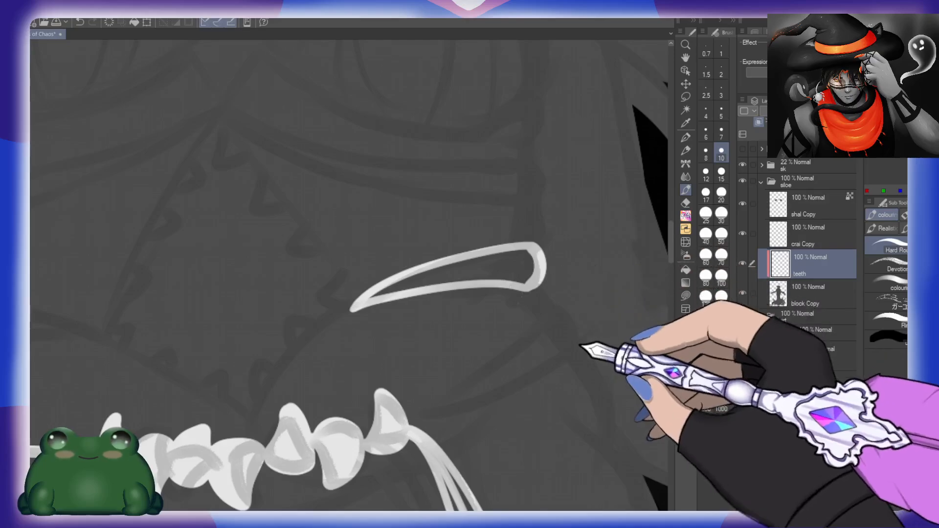
{"action": "scroll", "coordinate": [559, 256], "scroll_direction": "down", "scroll_amount": 3}
{"action": "left_click_drag", "start_coordinate": [408, 345], "coordinate": [564, 237]}
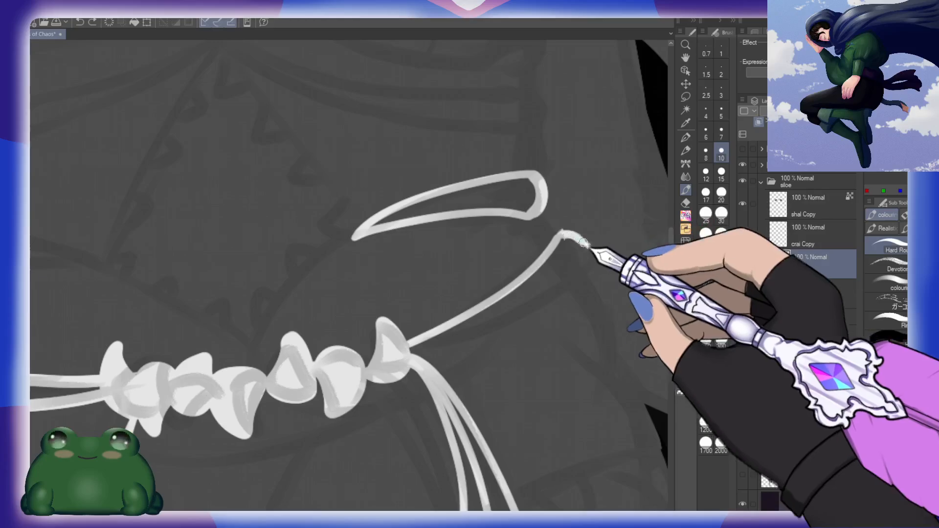
{"action": "left_click_drag", "start_coordinate": [574, 285], "coordinate": [410, 356]}
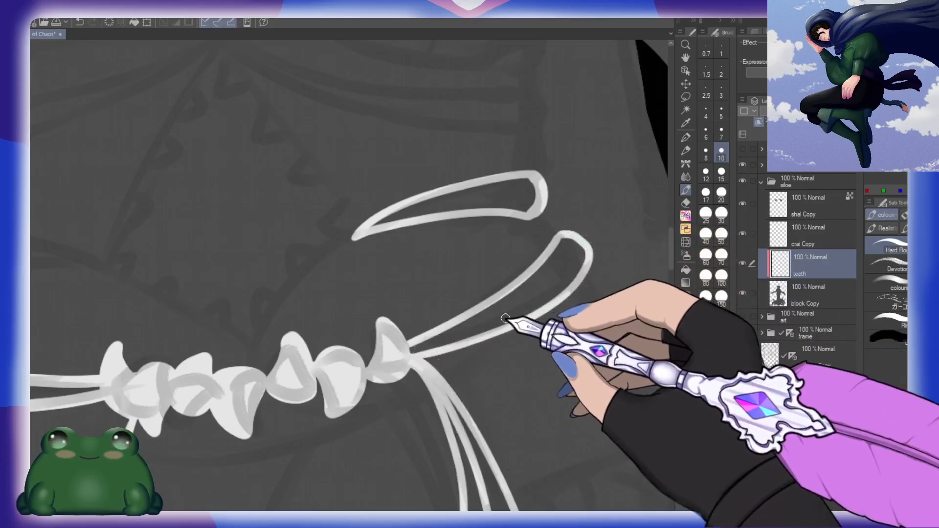
Step: Fill the two outlined hip bands on either side of the tooth row with white
{"action": "key", "text": "g"}
{"action": "left_click", "coordinate": [510, 311]}
{"action": "left_click_drag", "start_coordinate": [267, 382], "coordinate": [518, 312]}
{"action": "left_click", "coordinate": [285, 324]}
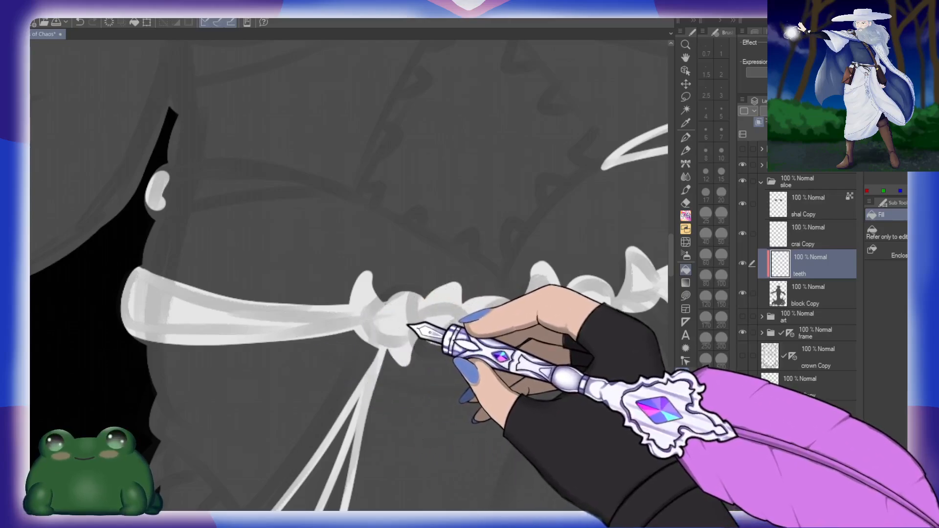
Step: Outline a tapering white band across the waist, starting from the small mark above the filled hip band
{"action": "key", "text": "p"}
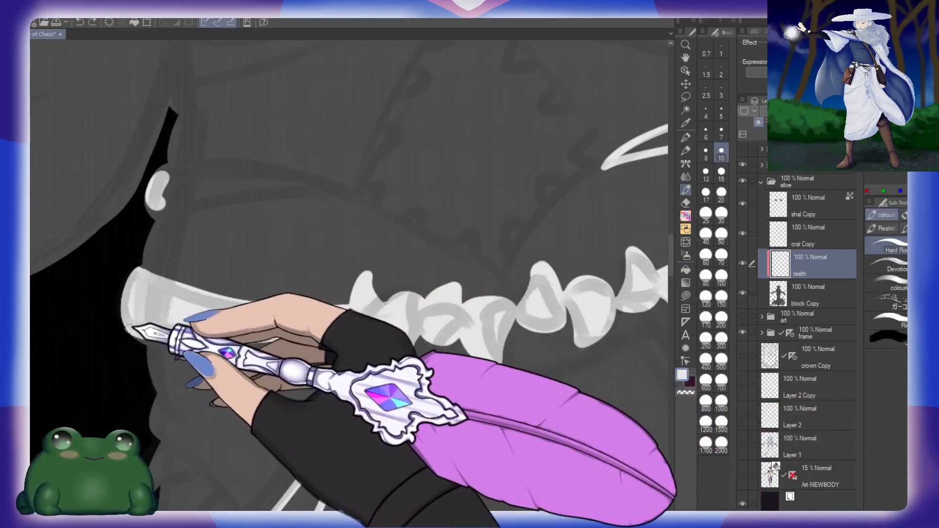
{"action": "mouse_move", "coordinate": [185, 240]}
{"action": "left_mouse_down"}
{"action": "mouse_move", "coordinate": [206, 308]}
{"action": "mouse_move", "coordinate": [216, 229]}
{"action": "mouse_move", "coordinate": [394, 252]}
{"action": "left_mouse_up"}
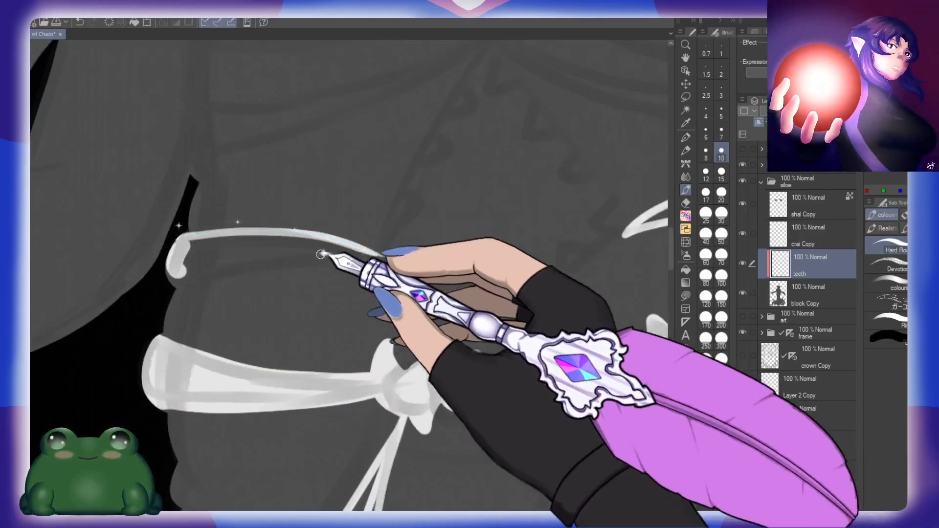
{"action": "mouse_move", "coordinate": [188, 234]}
{"action": "left_mouse_down"}
{"action": "mouse_move", "coordinate": [383, 256]}
{"action": "mouse_move", "coordinate": [164, 264]}
{"action": "mouse_move", "coordinate": [168, 272]}
{"action": "mouse_move", "coordinate": [387, 264]}
{"action": "left_mouse_up"}
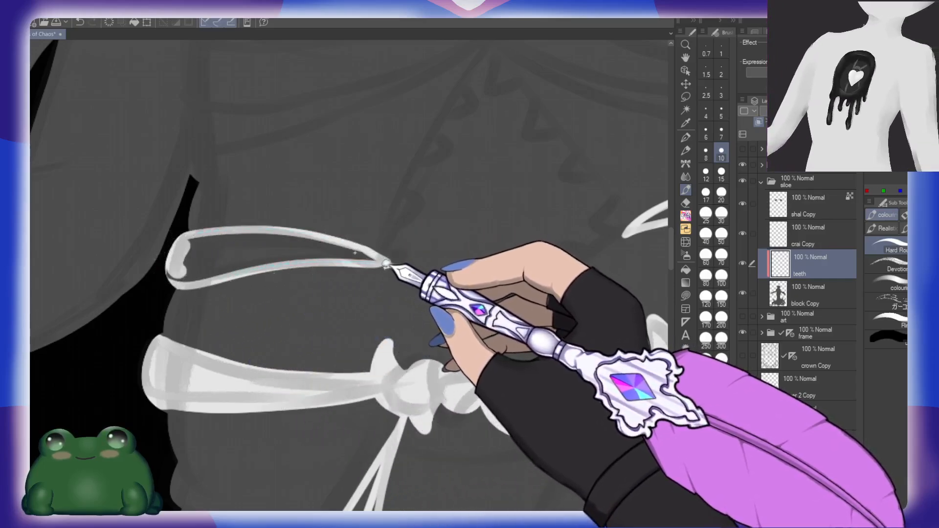
Step: Outline a wider white band above it, sweeping from the side of the ribs up to a point at mid-torso
{"action": "left_click_drag", "start_coordinate": [290, 190], "coordinate": [392, 353]}
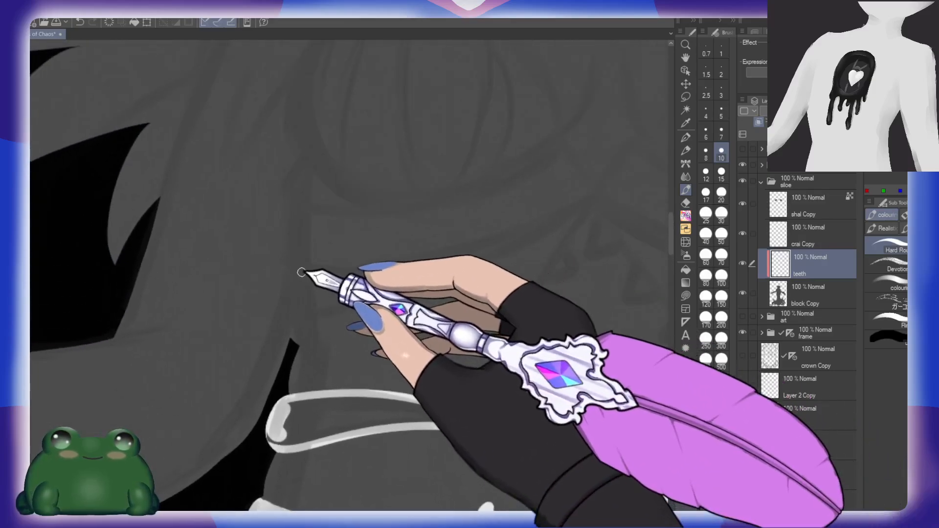
{"action": "mouse_move", "coordinate": [293, 318]}
{"action": "left_mouse_down"}
{"action": "mouse_move", "coordinate": [446, 281]}
{"action": "mouse_move", "coordinate": [597, 193]}
{"action": "left_mouse_up"}
{"action": "mouse_move", "coordinate": [293, 269]}
{"action": "left_mouse_down"}
{"action": "mouse_move", "coordinate": [451, 239]}
{"action": "mouse_move", "coordinate": [600, 190]}
{"action": "left_mouse_up"}
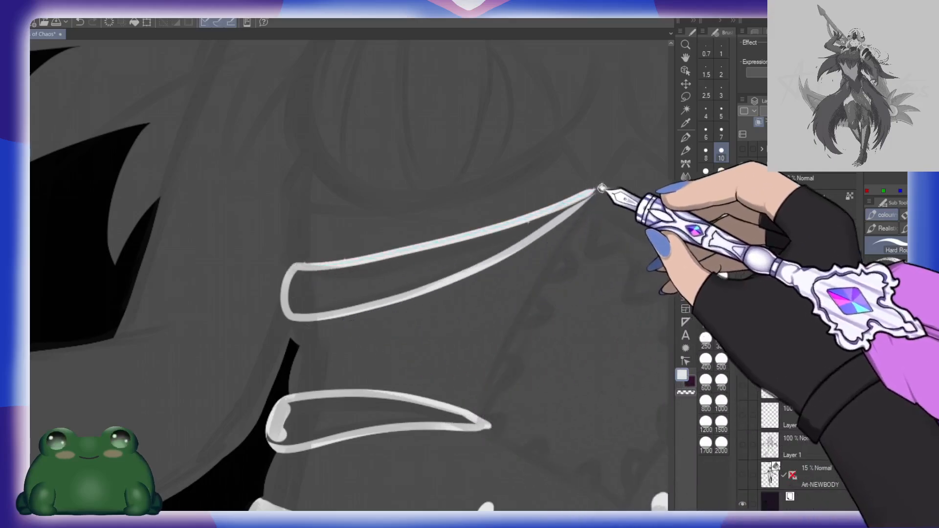
{"action": "key", "text": "ctrl+z"}
{"action": "mouse_move", "coordinate": [294, 265]}
{"action": "left_mouse_down"}
{"action": "mouse_move", "coordinate": [422, 252]}
{"action": "mouse_move", "coordinate": [609, 188]}
{"action": "left_mouse_up"}
Step: Outline a curved, tapering white band along the underside of the chest, above the rib band
{"action": "left_click_drag", "start_coordinate": [453, 208], "coordinate": [374, 266]}
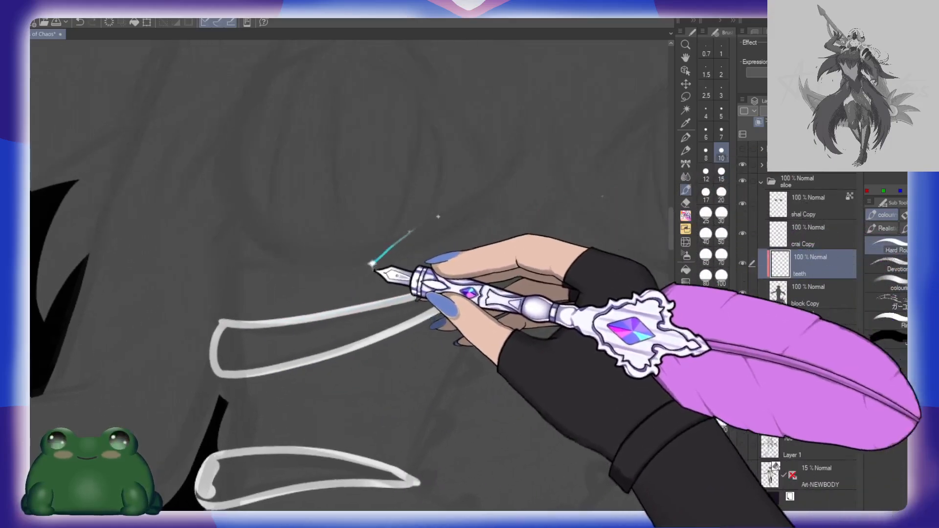
{"action": "mouse_move", "coordinate": [227, 215]}
{"action": "left_mouse_down"}
{"action": "mouse_move", "coordinate": [352, 243]}
{"action": "mouse_move", "coordinate": [518, 193]}
{"action": "left_mouse_up"}
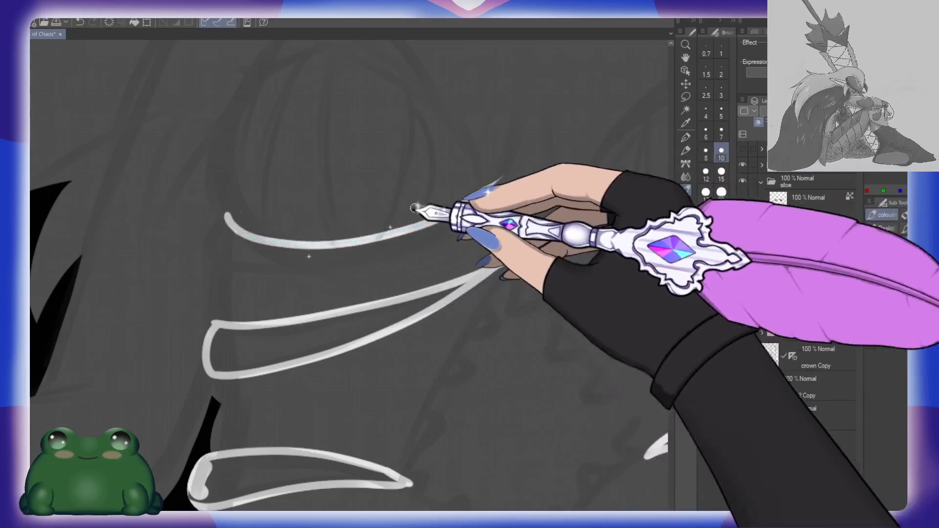
{"action": "key", "text": "ctrl+z"}
{"action": "mouse_move", "coordinate": [230, 221]}
{"action": "left_mouse_down"}
{"action": "mouse_move", "coordinate": [388, 253]}
{"action": "mouse_move", "coordinate": [495, 183]}
{"action": "left_mouse_up"}
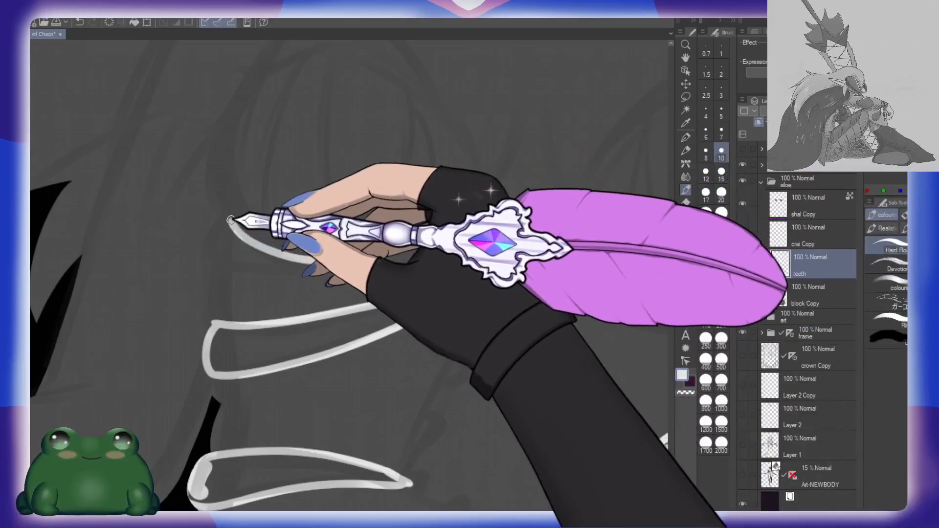
{"action": "mouse_move", "coordinate": [229, 221]}
{"action": "left_mouse_down"}
{"action": "mouse_move", "coordinate": [214, 253]}
{"action": "mouse_move", "coordinate": [452, 222]}
{"action": "mouse_move", "coordinate": [494, 182]}
{"action": "left_mouse_up"}
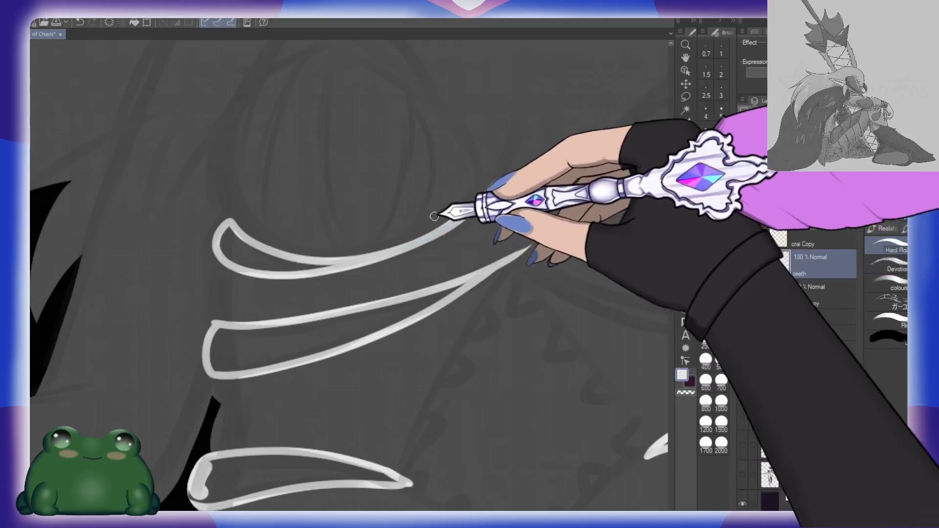
{"action": "left_click_drag", "start_coordinate": [400, 161], "coordinate": [363, 281]}
{"action": "mouse_move", "coordinate": [286, 168]}
{"action": "left_mouse_down"}
{"action": "mouse_move", "coordinate": [258, 203]}
{"action": "mouse_move", "coordinate": [245, 364]}
{"action": "left_mouse_up"}
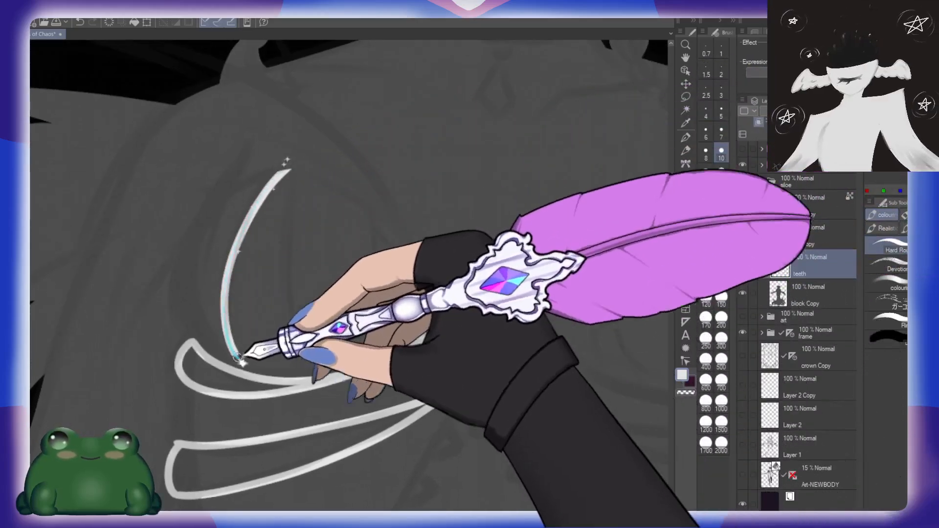
{"action": "mouse_move", "coordinate": [296, 169]}
{"action": "left_mouse_down"}
{"action": "mouse_move", "coordinate": [282, 267]}
{"action": "mouse_move", "coordinate": [316, 392]}
{"action": "left_mouse_up"}
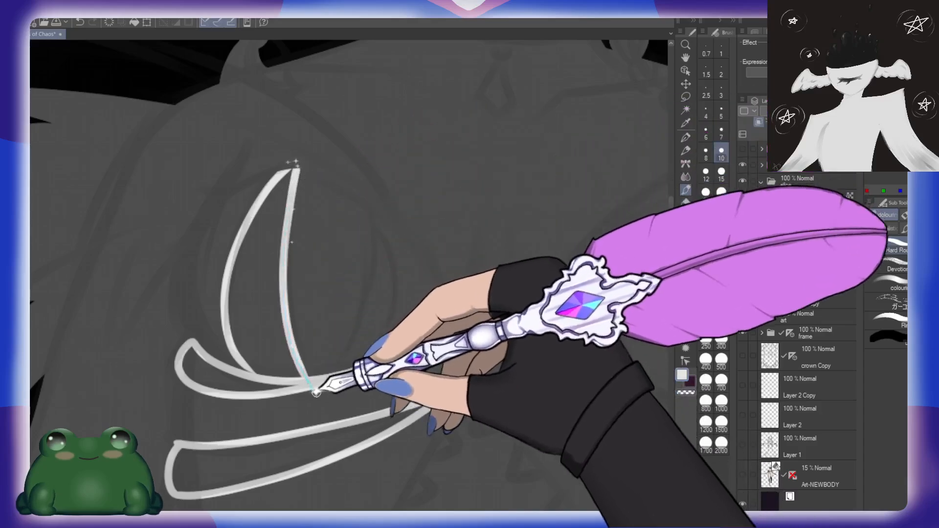
{"action": "key", "text": "ctrl+z"}
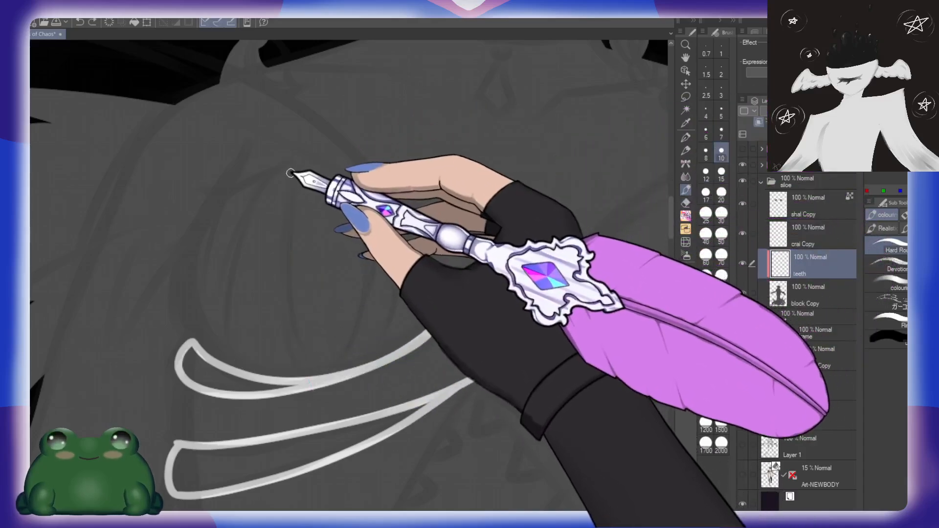
Step: Outline two curved white spikes rising over the chest from the underbust band, and start a third beside its outer end
{"action": "mouse_move", "coordinate": [286, 173]}
{"action": "left_mouse_down"}
{"action": "mouse_move", "coordinate": [231, 276]}
{"action": "mouse_move", "coordinate": [243, 383]}
{"action": "left_mouse_up"}
{"action": "mouse_move", "coordinate": [299, 170]}
{"action": "left_mouse_down"}
{"action": "mouse_move", "coordinate": [280, 267]}
{"action": "mouse_move", "coordinate": [317, 378]}
{"action": "left_mouse_up"}
{"action": "left_click_drag", "start_coordinate": [415, 262], "coordinate": [396, 261]}
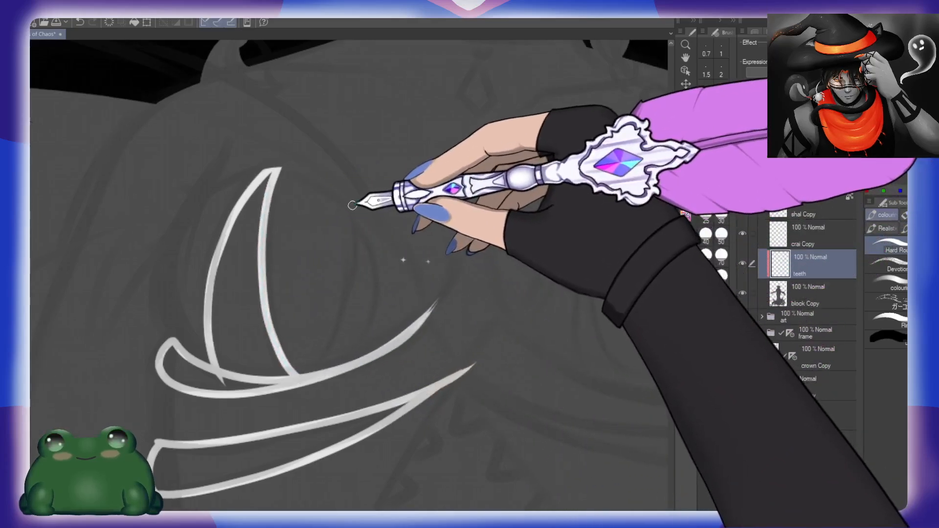
{"action": "mouse_move", "coordinate": [353, 207]}
{"action": "left_mouse_down"}
{"action": "mouse_move", "coordinate": [355, 261]}
{"action": "mouse_move", "coordinate": [300, 373]}
{"action": "left_mouse_up"}
{"action": "mouse_move", "coordinate": [359, 216]}
{"action": "left_mouse_down"}
{"action": "mouse_move", "coordinate": [380, 308]}
{"action": "mouse_move", "coordinate": [364, 358]}
{"action": "left_mouse_up"}
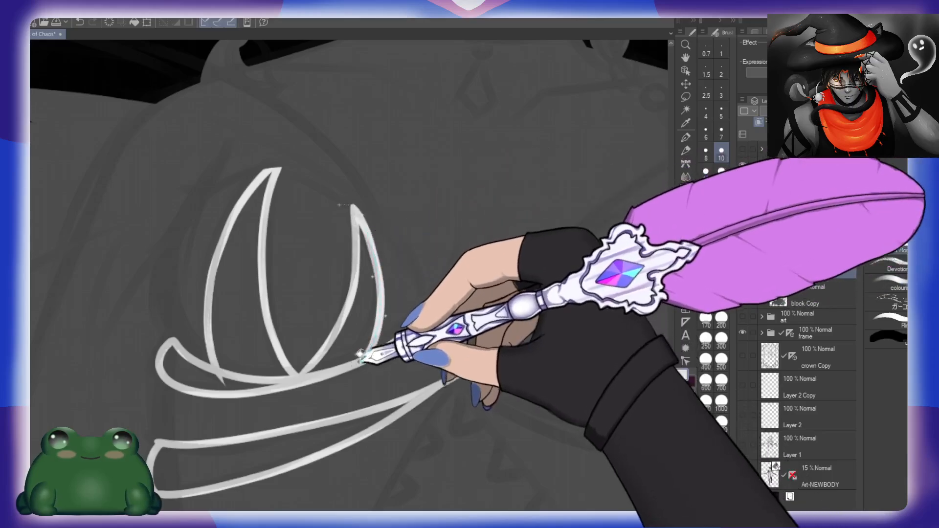
{"action": "left_click_drag", "start_coordinate": [284, 263], "coordinate": [367, 266]}
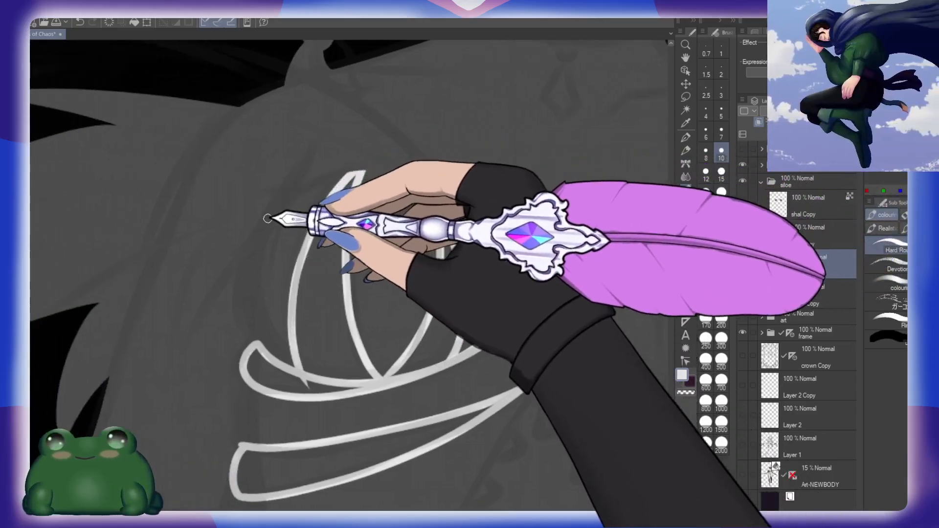
{"action": "left_click_drag", "start_coordinate": [243, 323], "coordinate": [259, 349]}
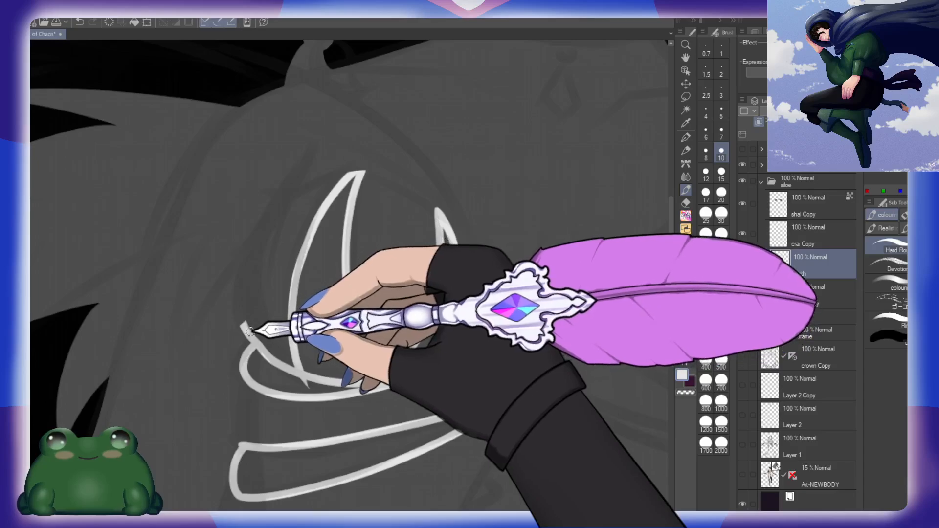
Step: Hide the "shal Copy" layer and move it below the "block Copy" layer
{"action": "left_click", "coordinate": [742, 201]}
{"action": "left_click_drag", "start_coordinate": [833, 206], "coordinate": [835, 245]}
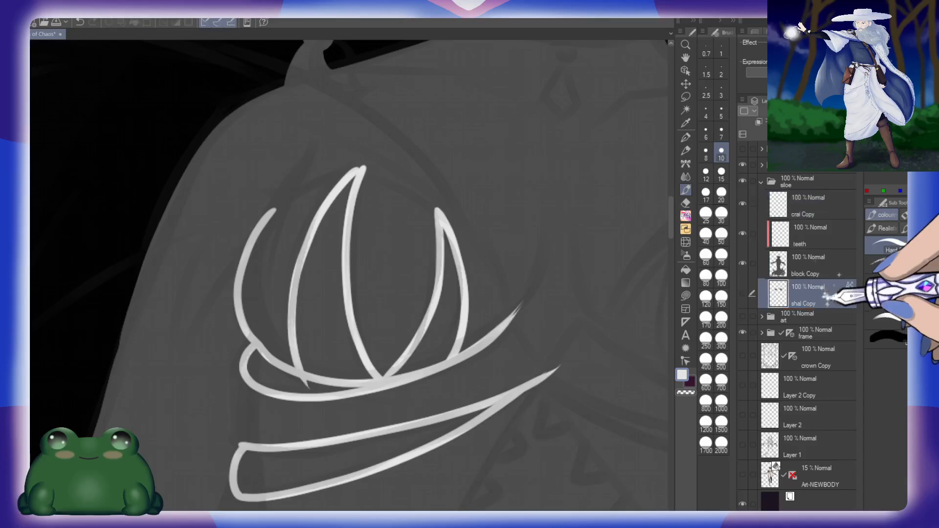
Step: Undo the unfinished third chest spike, place the visible "shal Copy" layer below "block Copy", and reselect the "teeth" layer
{"action": "left_click", "coordinate": [824, 230]}
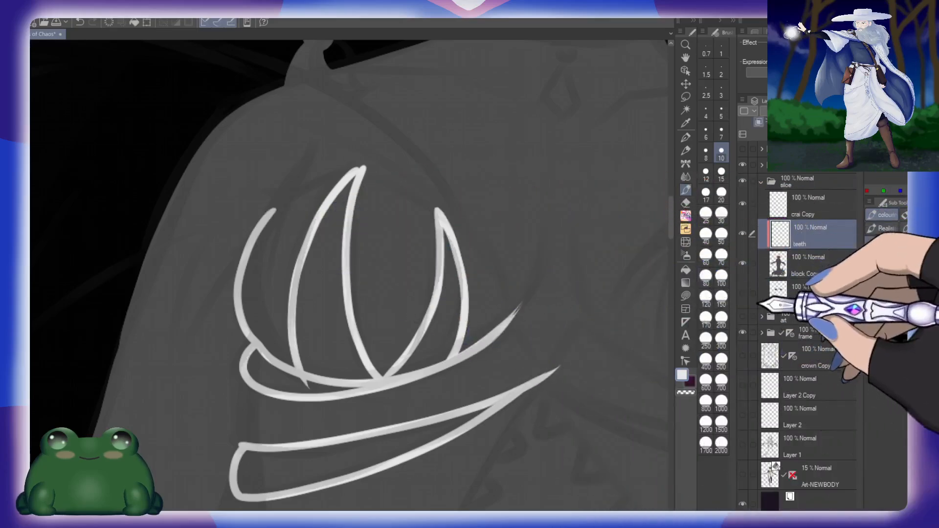
{"action": "left_click", "coordinate": [742, 292]}
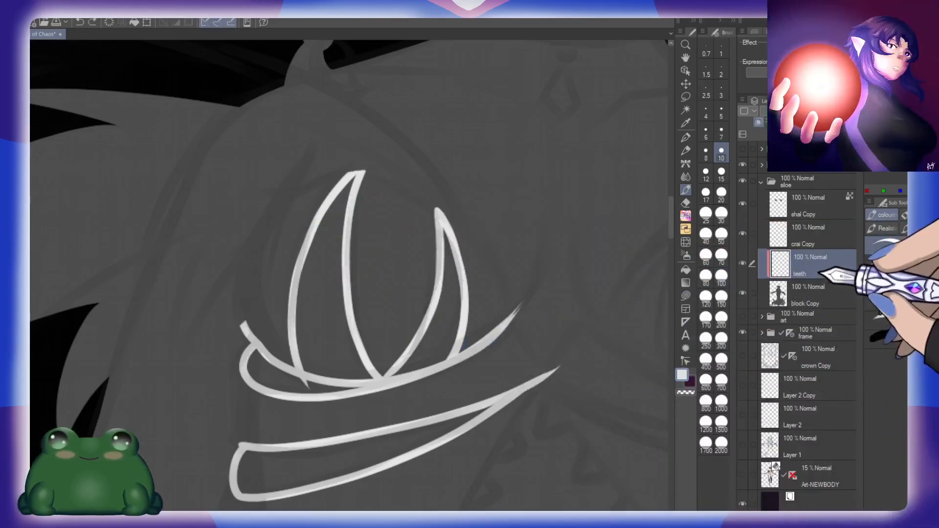
{"action": "left_click", "coordinate": [821, 197]}
{"action": "key", "text": "ctrl+z"}
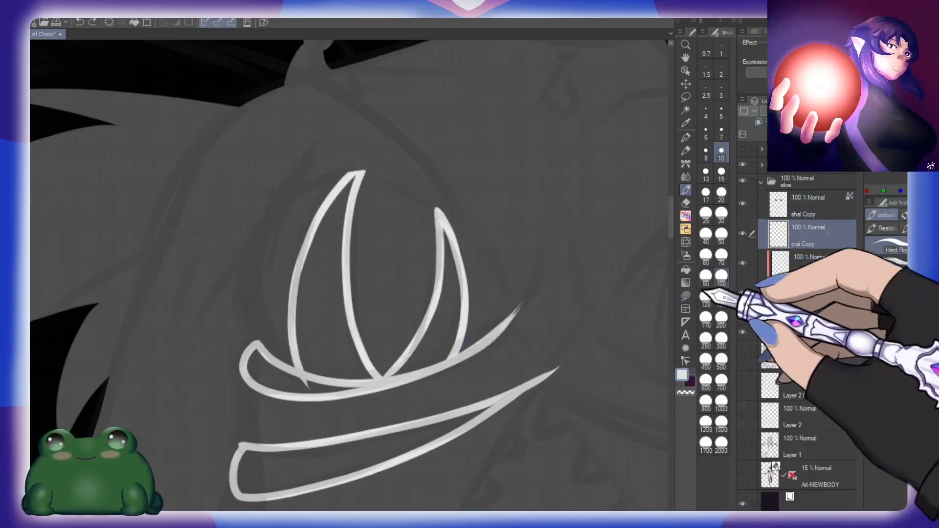
{"action": "left_click_drag", "start_coordinate": [828, 210], "coordinate": [821, 298]}
{"action": "left_click", "coordinate": [829, 244]}
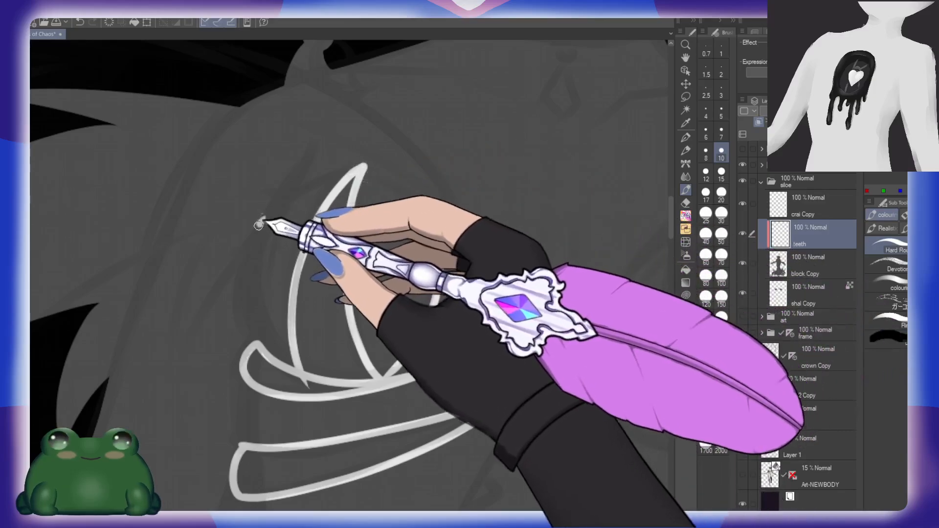
Step: Redraw the outer curved spike beside the other two, and fill the chest spikes and underbust band with white
{"action": "mouse_move", "coordinate": [258, 224]}
{"action": "left_mouse_down"}
{"action": "mouse_move", "coordinate": [241, 320]}
{"action": "mouse_move", "coordinate": [260, 341]}
{"action": "mouse_move", "coordinate": [251, 288]}
{"action": "mouse_move", "coordinate": [274, 361]}
{"action": "left_mouse_up"}
{"action": "mouse_move", "coordinate": [249, 249]}
{"action": "left_mouse_down"}
{"action": "mouse_move", "coordinate": [242, 312]}
{"action": "mouse_move", "coordinate": [253, 337]}
{"action": "left_mouse_up"}
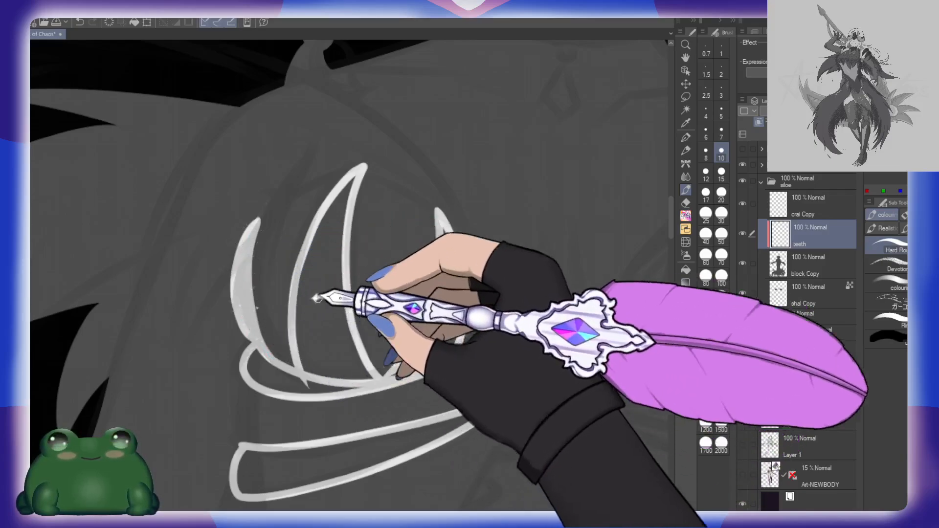
{"action": "key", "text": "g"}
{"action": "left_click", "coordinate": [335, 323]}
{"action": "left_click", "coordinate": [433, 344]}
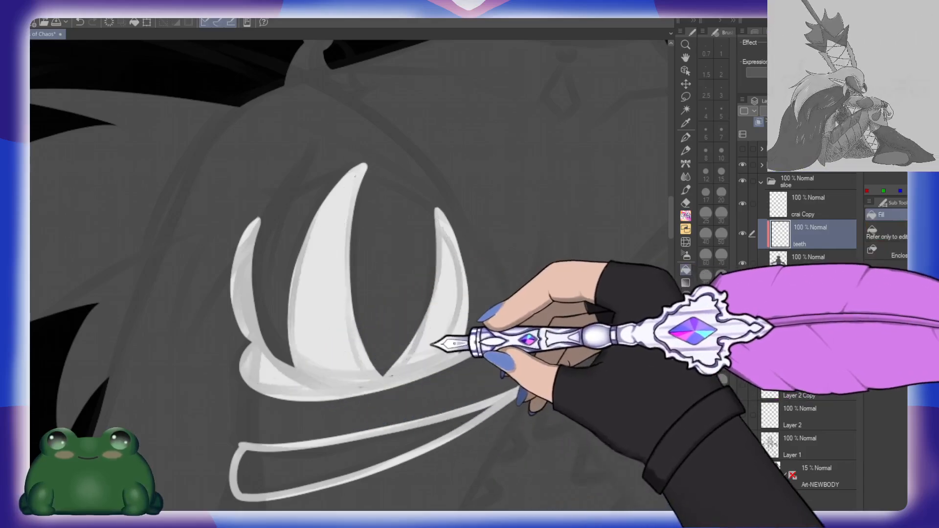
Step: Retouch the white underbust band below the inner spike and trim its tapered tip with the eraser
{"action": "key", "text": "b"}
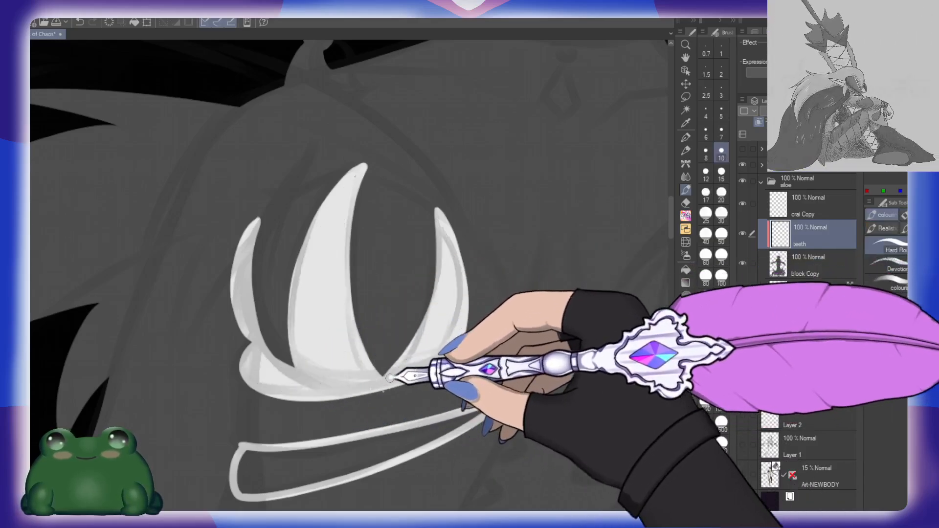
{"action": "left_click_drag", "start_coordinate": [390, 377], "coordinate": [521, 303]}
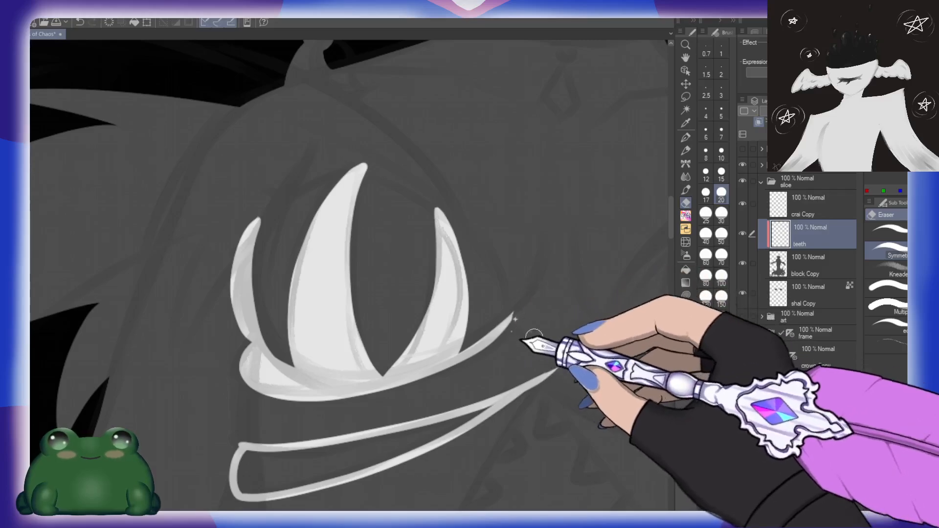
{"action": "left_click_drag", "start_coordinate": [598, 369], "coordinate": [494, 261]}
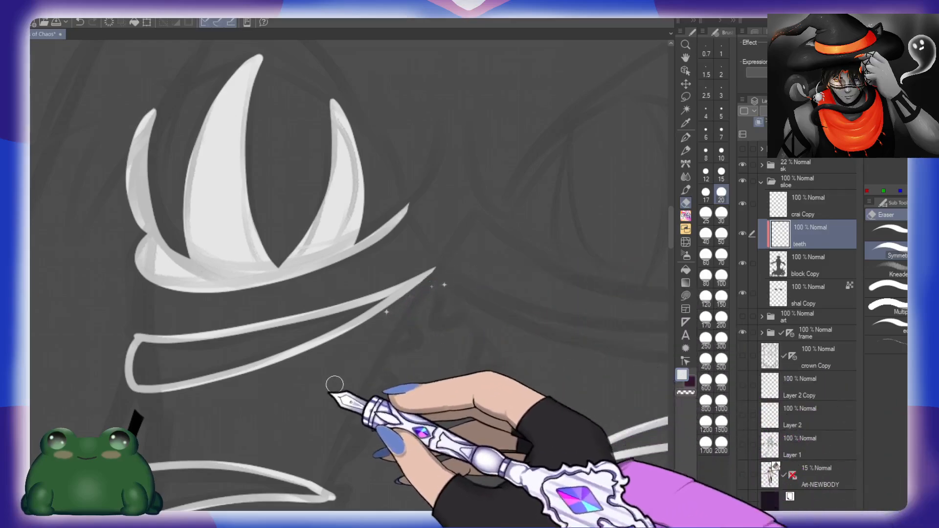
Step: Fill the outlined rib band and the torso bands on both sides of the waist with white
{"action": "key", "text": "g"}
{"action": "left_click", "coordinate": [269, 344]}
{"action": "left_click", "coordinate": [241, 475]}
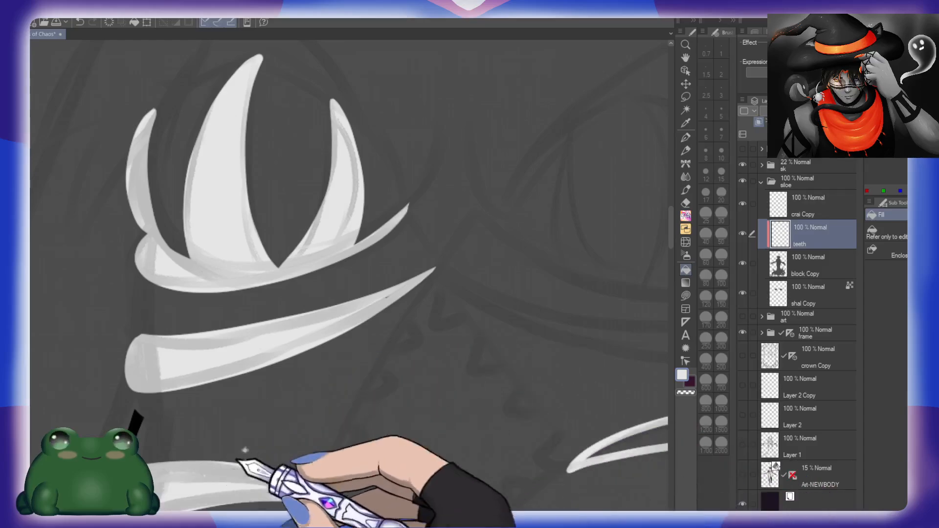
{"action": "left_click_drag", "start_coordinate": [512, 435], "coordinate": [391, 315]}
{"action": "left_click", "coordinate": [556, 318]}
{"action": "left_click_drag", "start_coordinate": [283, 373], "coordinate": [384, 317]}
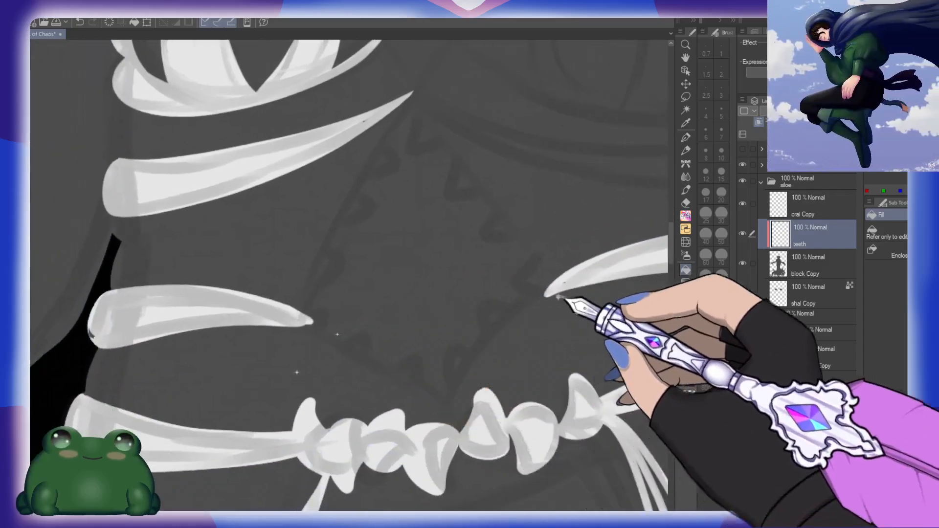
Step: Smooth the rounded outer end of the lower torso band above the hip band with white strokes
{"action": "left_click_drag", "start_coordinate": [266, 316], "coordinate": [435, 294]}
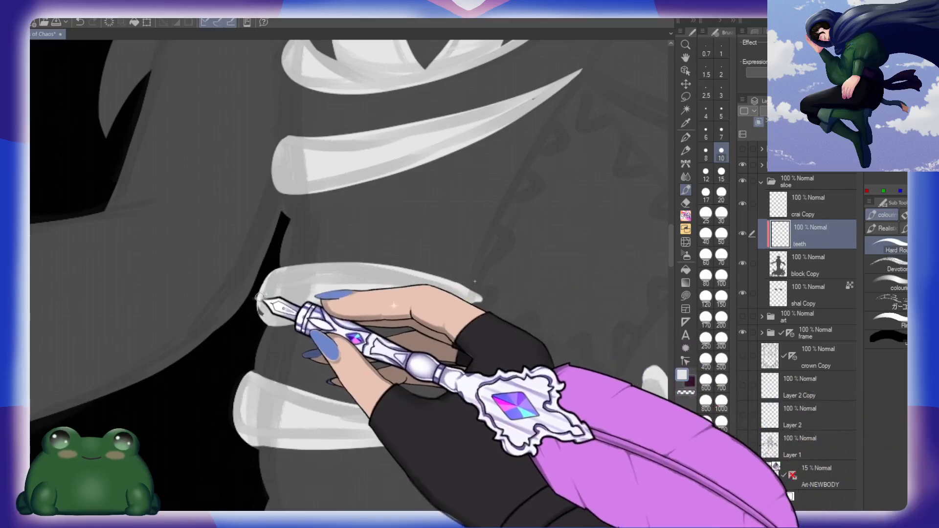
{"action": "left_click_drag", "start_coordinate": [263, 306], "coordinate": [307, 288]}
{"action": "left_click_drag", "start_coordinate": [486, 283], "coordinate": [469, 277]}
{"action": "left_click_drag", "start_coordinate": [547, 311], "coordinate": [460, 283]}
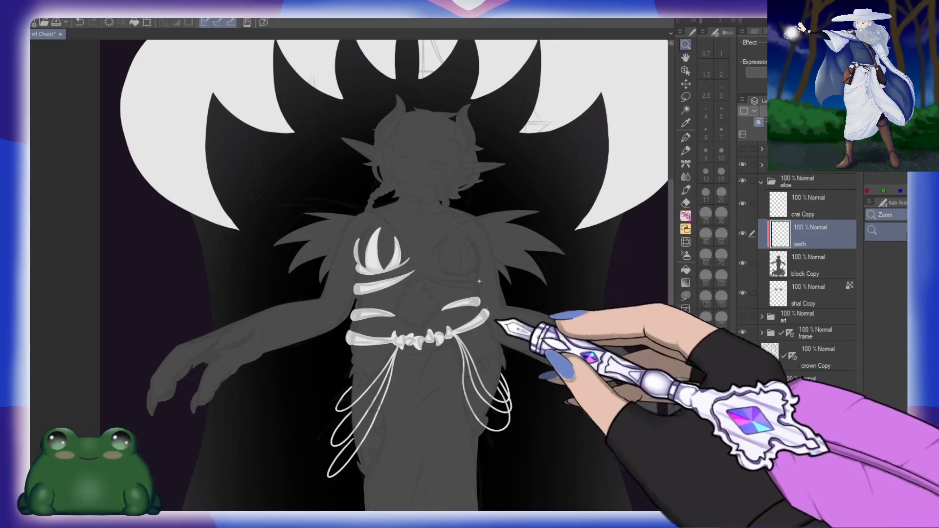
Step: Review the whole figure's silhouette and white details with the sketch folder hidden, and show the sketch again
{"action": "left_click_drag", "start_coordinate": [536, 337], "coordinate": [516, 314]}
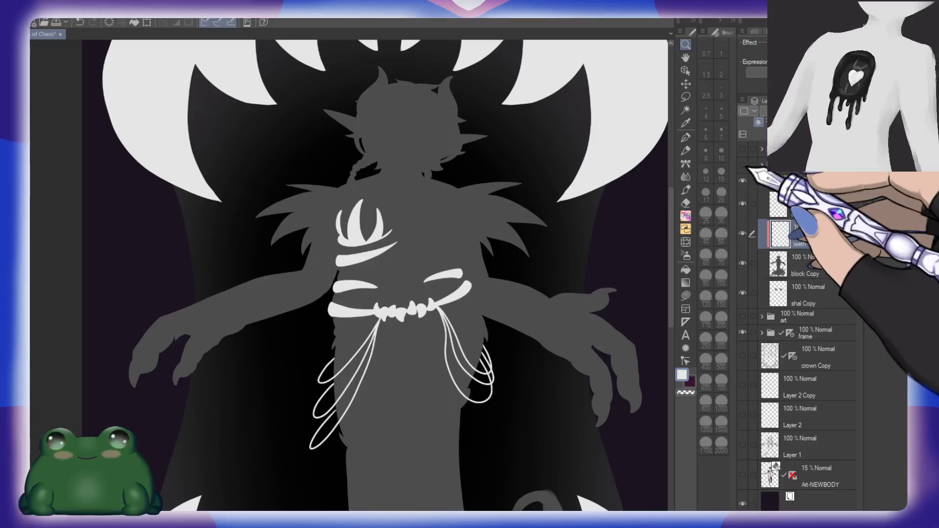
{"action": "left_click_drag", "start_coordinate": [491, 408], "coordinate": [484, 241]}
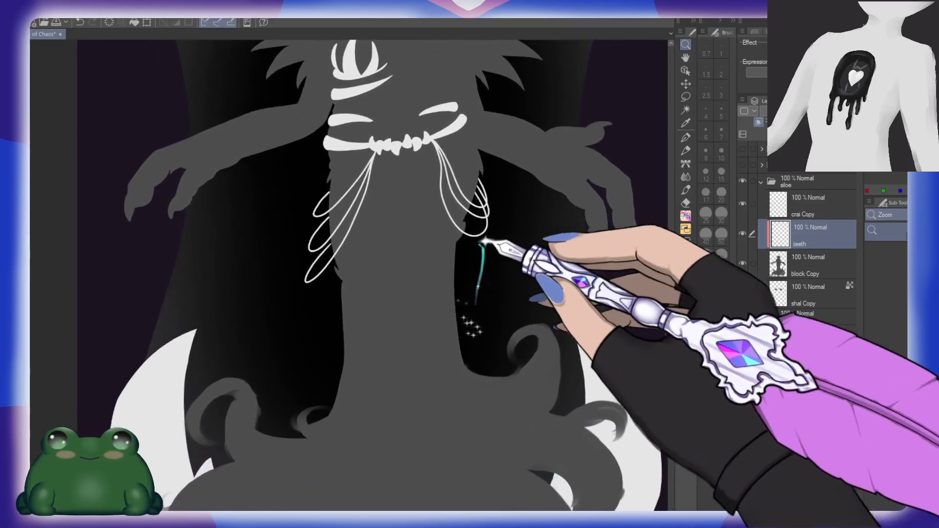
{"action": "mouse_move", "coordinate": [495, 366]}
{"action": "left_mouse_down"}
{"action": "mouse_move", "coordinate": [479, 325]}
{"action": "mouse_move", "coordinate": [487, 351]}
{"action": "left_mouse_up"}
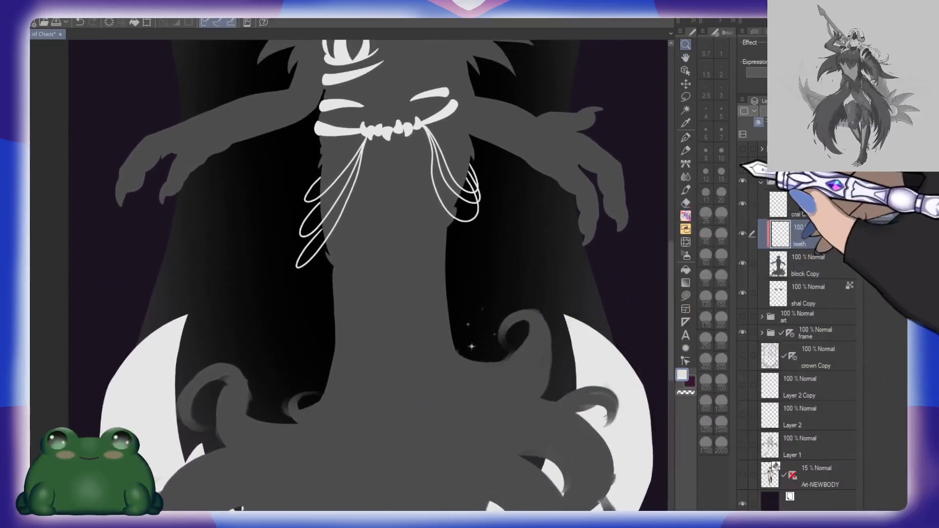
{"action": "left_click", "coordinate": [742, 166]}
{"action": "left_click_drag", "start_coordinate": [443, 249], "coordinate": [458, 392]}
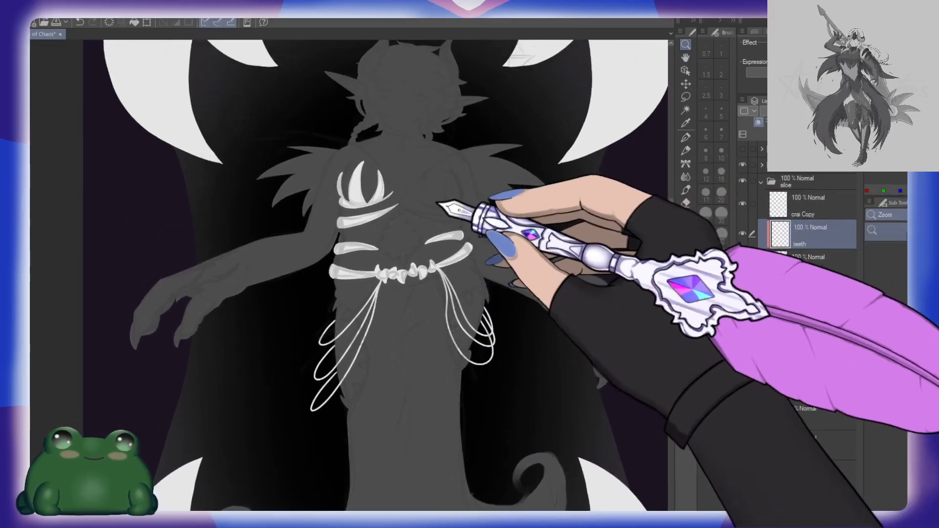
Step: Add a new layer directly above "block Copy", beneath the "teeth" layer
{"action": "left_click_drag", "start_coordinate": [439, 204], "coordinate": [509, 221]}
{"action": "left_click_drag", "start_coordinate": [438, 264], "coordinate": [444, 276]}
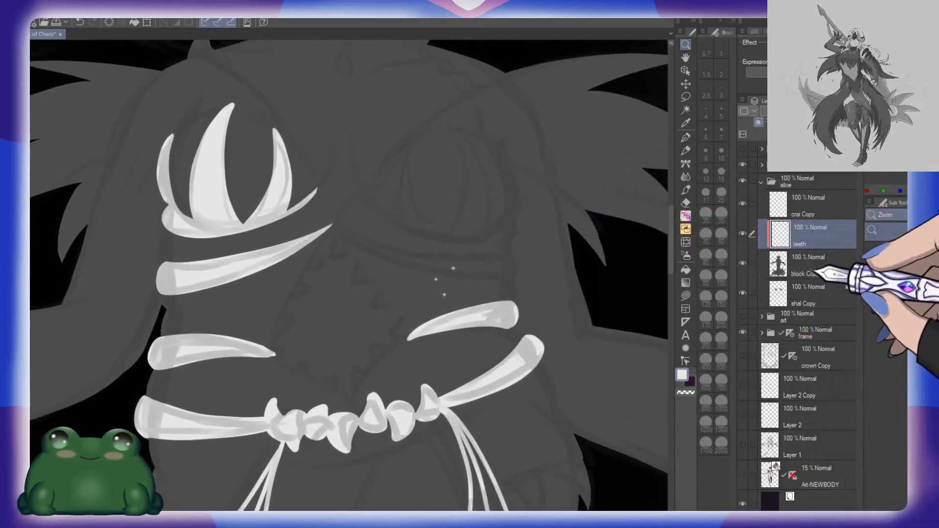
{"action": "left_click", "coordinate": [818, 265]}
{"action": "left_click", "coordinate": [782, 135]}
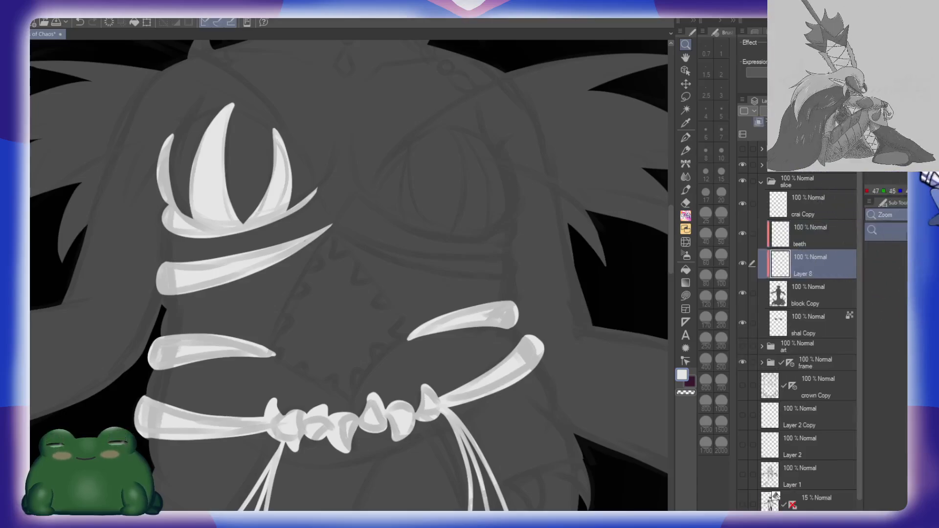
{"action": "mouse_move", "coordinate": [379, 271]}
{"action": "left_mouse_down"}
{"action": "mouse_move", "coordinate": [413, 264]}
{"action": "mouse_move", "coordinate": [404, 241]}
{"action": "left_mouse_up"}
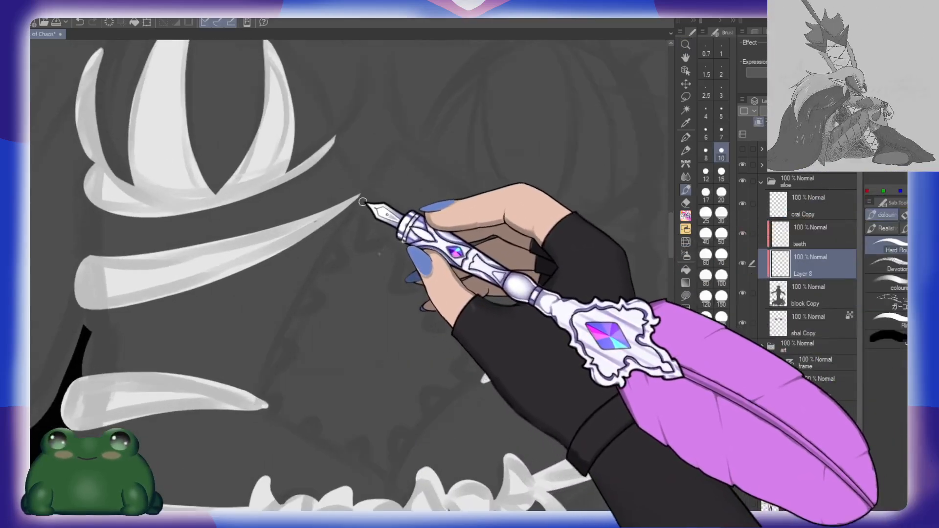
{"action": "left_click_drag", "start_coordinate": [363, 192], "coordinate": [253, 394]}
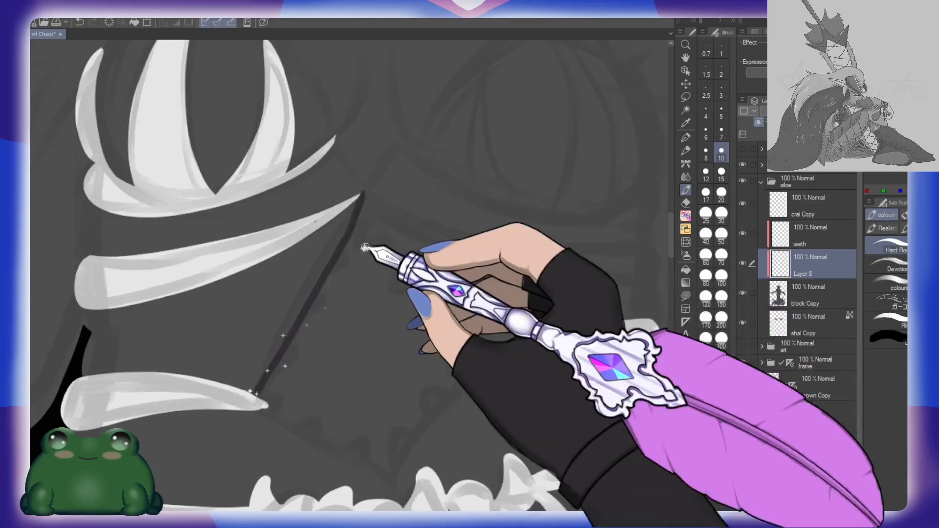
{"action": "key", "text": "ctrl+z"}
{"action": "mouse_move", "coordinate": [361, 193]}
{"action": "left_mouse_down"}
{"action": "mouse_move", "coordinate": [294, 306]}
{"action": "mouse_move", "coordinate": [268, 389]}
{"action": "left_mouse_up"}
{"action": "key", "text": "ctrl+z"}
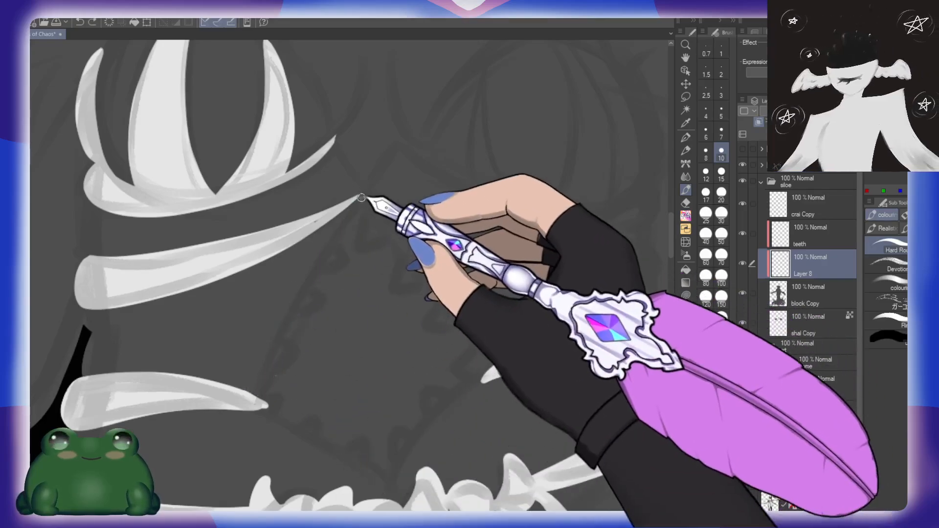
Step: Outline a diamond-shaped panel at the midriff between the bands, from the rib band's tip to the waist teeth, and fill it dark
{"action": "left_click_drag", "start_coordinate": [361, 197], "coordinate": [252, 397]}
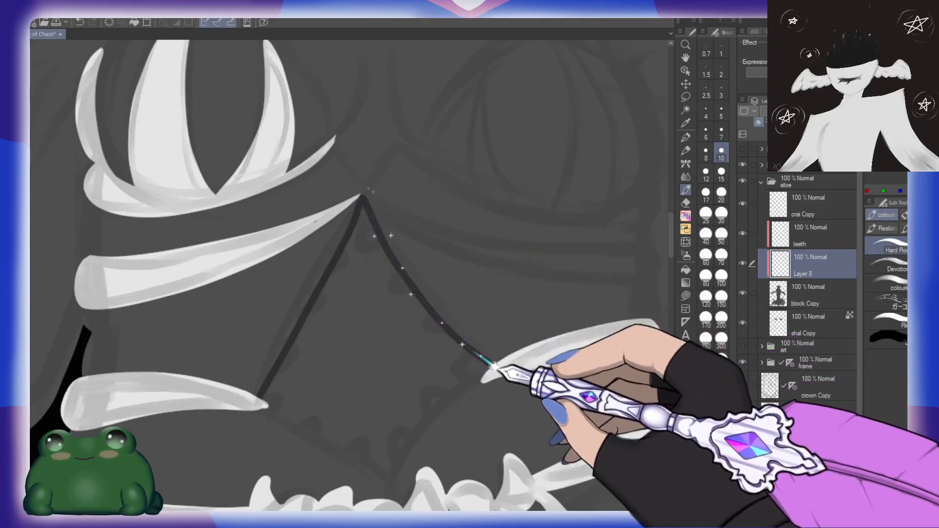
{"action": "left_click_drag", "start_coordinate": [495, 361], "coordinate": [504, 282]}
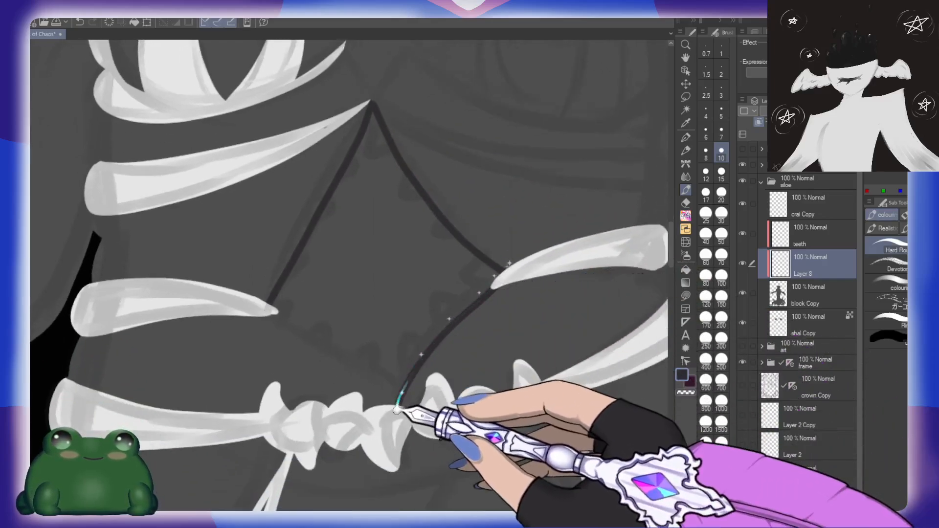
{"action": "key", "text": "ctrl+z"}
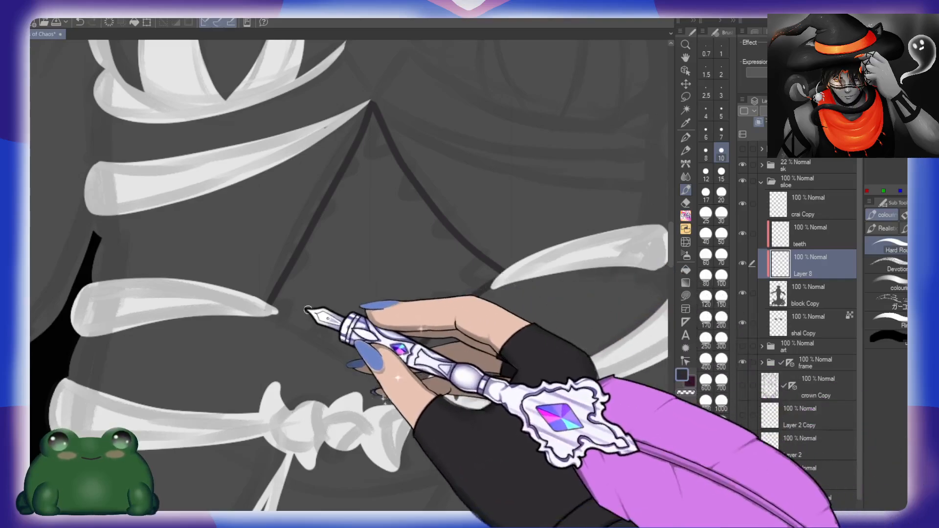
{"action": "left_click_drag", "start_coordinate": [272, 314], "coordinate": [367, 377]}
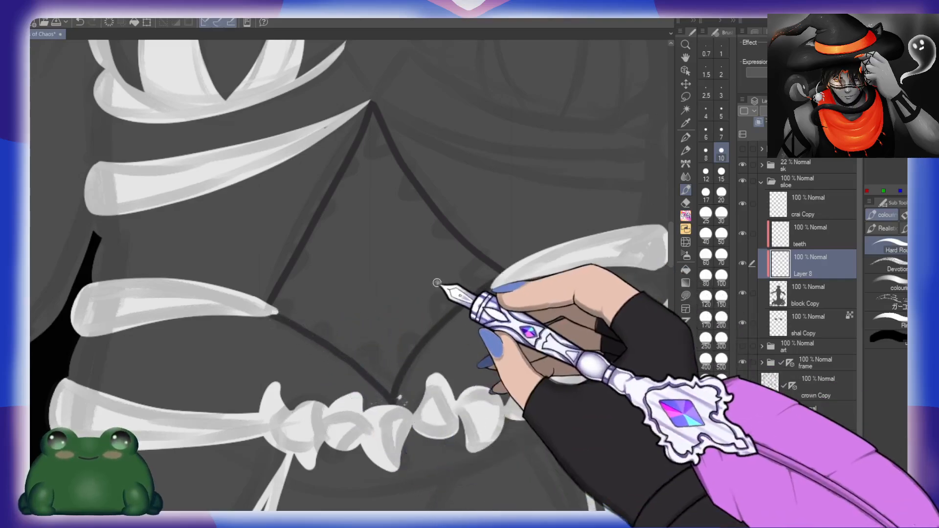
{"action": "key", "text": "g"}
{"action": "left_click", "coordinate": [421, 286]}
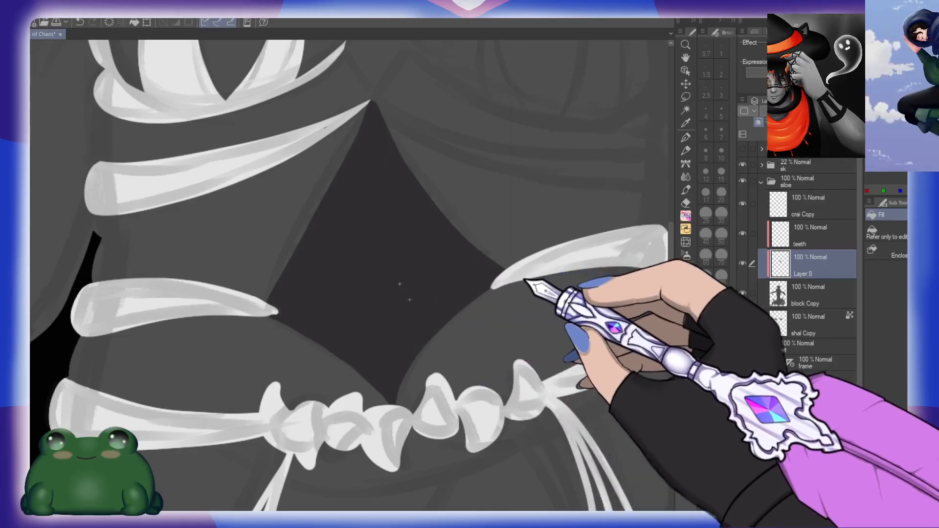
Step: Outline three curved white spikes over the other side of the chest on the "teeth" layer
{"action": "left_click_drag", "start_coordinate": [553, 241], "coordinate": [531, 215]}
{"action": "left_click_drag", "start_coordinate": [592, 212], "coordinate": [469, 286]}
{"action": "left_click", "coordinate": [783, 235]}
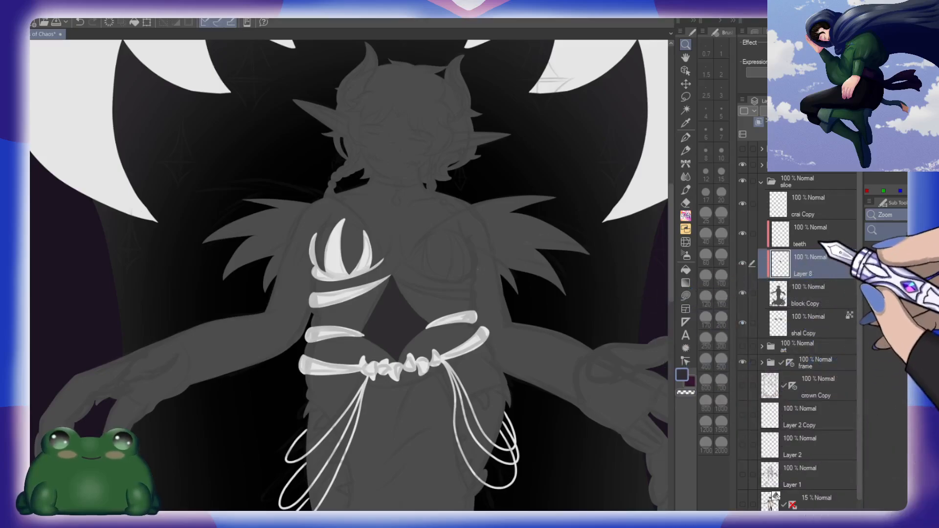
{"action": "left_click", "coordinate": [357, 302]}
{"action": "left_click", "coordinate": [357, 302]}
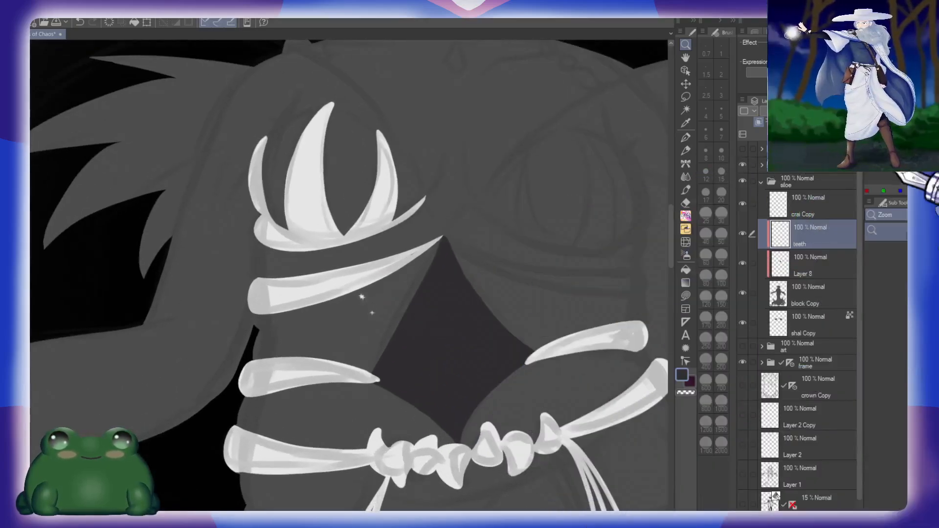
{"action": "left_click_drag", "start_coordinate": [583, 216], "coordinate": [489, 266]}
{"action": "left_click_drag", "start_coordinate": [444, 258], "coordinate": [464, 257]}
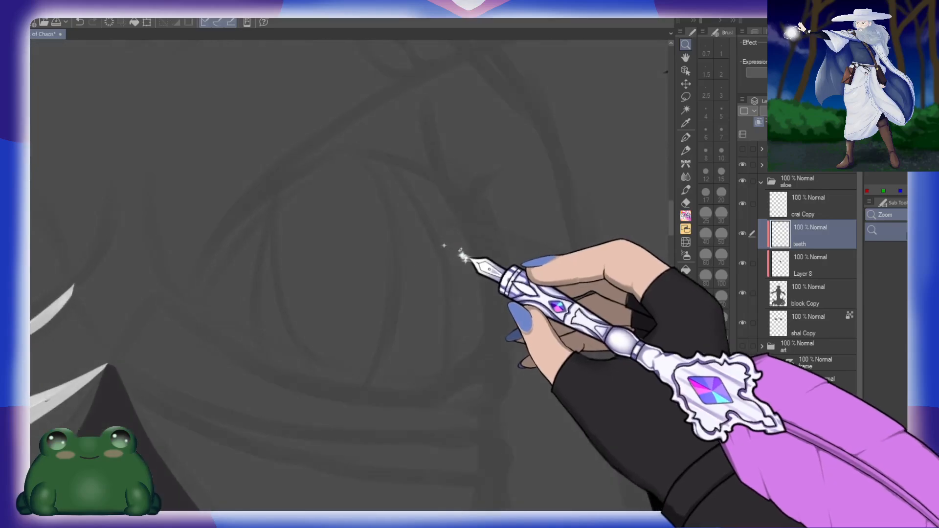
{"action": "left_click_drag", "start_coordinate": [277, 184], "coordinate": [277, 364]}
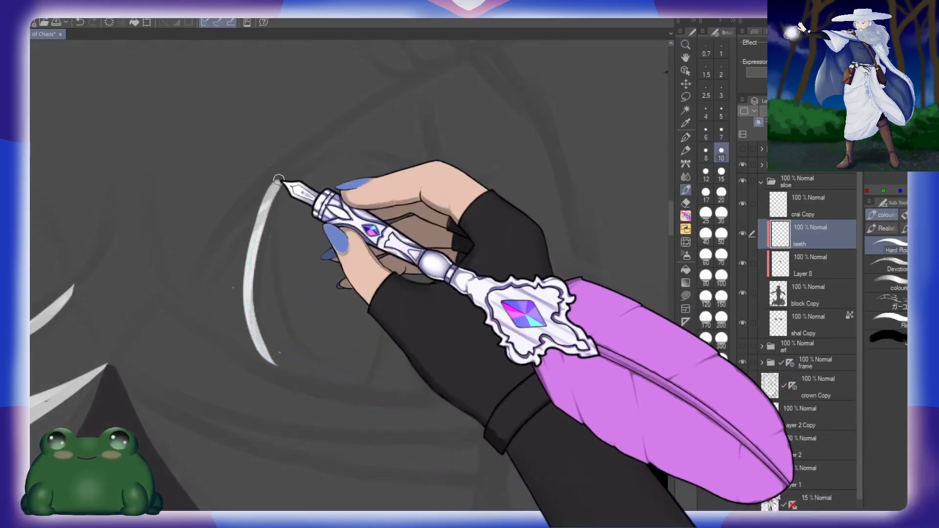
{"action": "mouse_move", "coordinate": [278, 182]}
{"action": "left_mouse_down"}
{"action": "mouse_move", "coordinate": [275, 238]}
{"action": "mouse_move", "coordinate": [344, 377]}
{"action": "left_mouse_up"}
{"action": "mouse_move", "coordinate": [352, 143]}
{"action": "left_mouse_down"}
{"action": "mouse_move", "coordinate": [381, 242]}
{"action": "mouse_move", "coordinate": [345, 374]}
{"action": "left_mouse_up"}
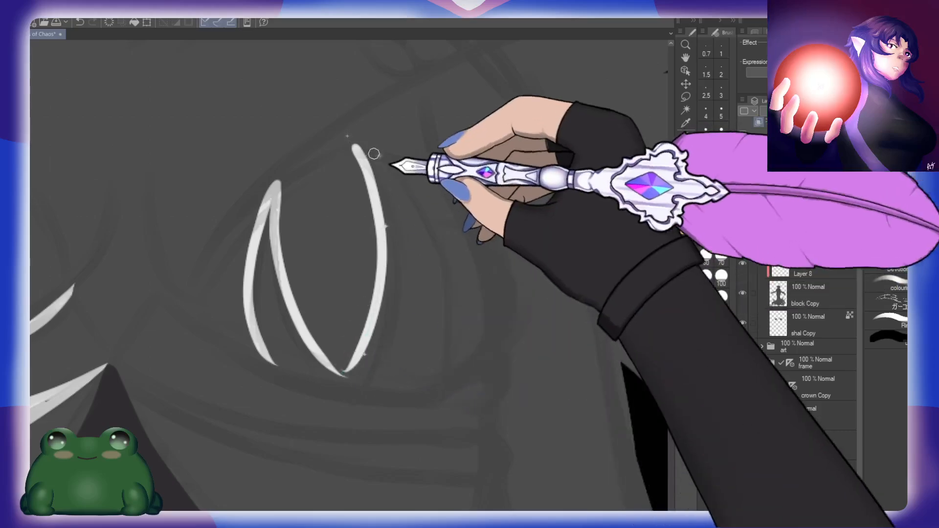
{"action": "left_click_drag", "start_coordinate": [401, 181], "coordinate": [434, 391]}
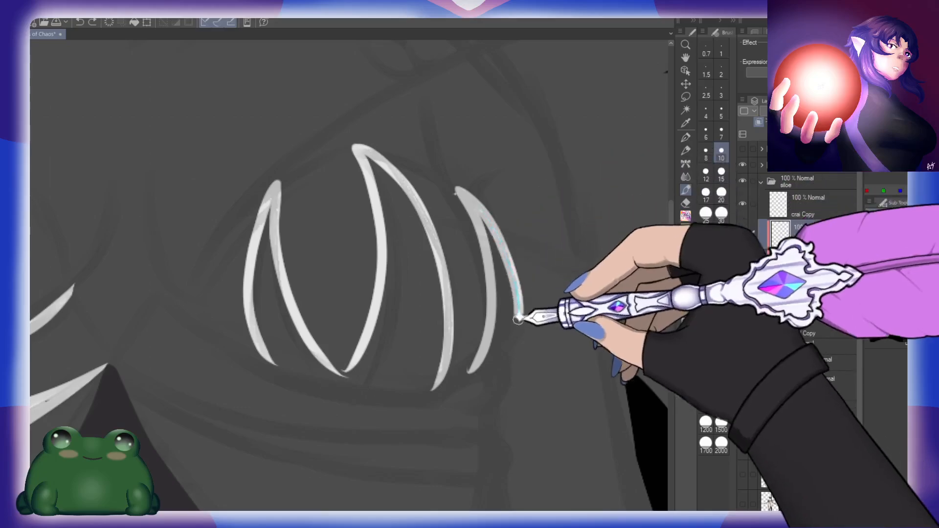
{"action": "left_click_drag", "start_coordinate": [517, 319], "coordinate": [494, 374]}
Step: Complete the outline of the outermost curved white spike over the chest on the "teeth" layer
{"action": "left_click_drag", "start_coordinate": [509, 345], "coordinate": [539, 270]}
{"action": "left_click_drag", "start_coordinate": [460, 314], "coordinate": [547, 278]}
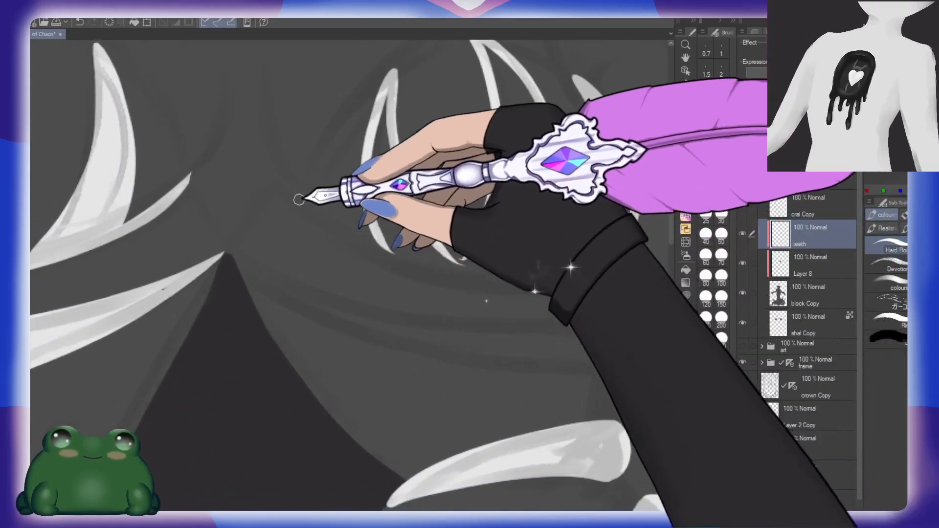
{"action": "mouse_move", "coordinate": [291, 180]}
{"action": "left_mouse_down"}
{"action": "mouse_move", "coordinate": [479, 273]}
{"action": "mouse_move", "coordinate": [600, 274]}
{"action": "left_mouse_up"}
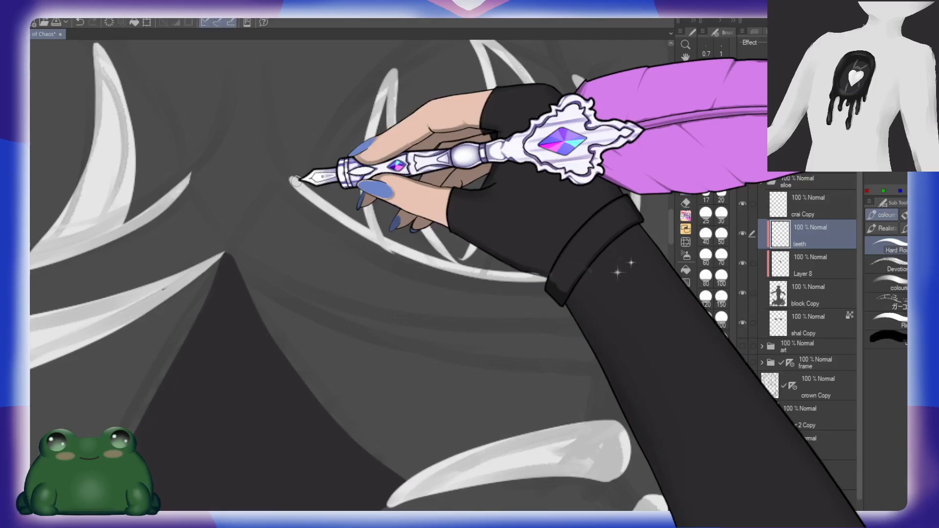
{"action": "mouse_move", "coordinate": [295, 180]}
{"action": "left_mouse_down"}
{"action": "mouse_move", "coordinate": [349, 240]}
{"action": "mouse_move", "coordinate": [479, 298]}
{"action": "mouse_move", "coordinate": [607, 287]}
{"action": "left_mouse_up"}
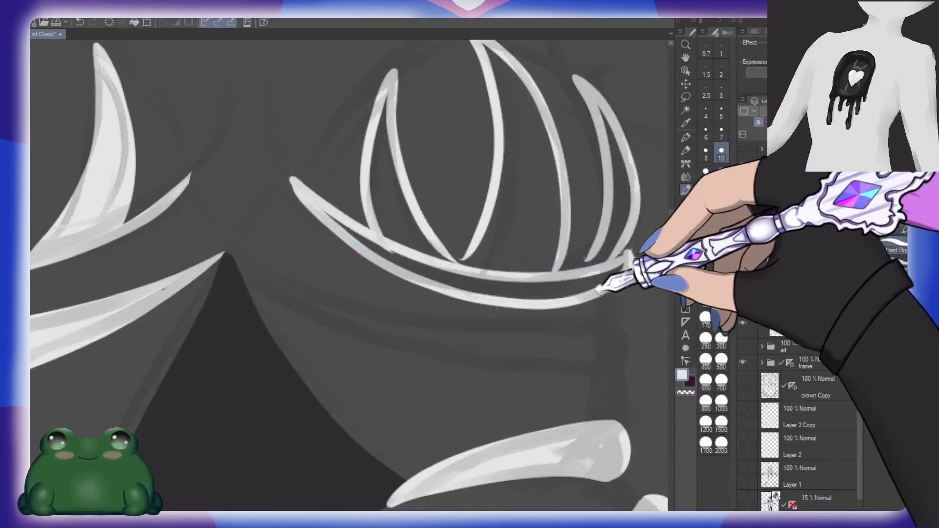
{"action": "key", "text": "ctrl+z"}
{"action": "key", "text": "ctrl+z"}
Step: Outline a narrow curved white band beneath the three chest spikes, with a rounded outer end
{"action": "mouse_move", "coordinate": [301, 186]}
{"action": "left_mouse_down"}
{"action": "mouse_move", "coordinate": [367, 240]}
{"action": "mouse_move", "coordinate": [626, 226]}
{"action": "left_mouse_up"}
{"action": "key", "text": "ctrl+z"}
{"action": "mouse_move", "coordinate": [311, 184]}
{"action": "left_mouse_down"}
{"action": "mouse_move", "coordinate": [344, 220]}
{"action": "mouse_move", "coordinate": [627, 223]}
{"action": "left_mouse_up"}
{"action": "mouse_move", "coordinate": [315, 186]}
{"action": "left_mouse_down"}
{"action": "mouse_move", "coordinate": [363, 242]}
{"action": "mouse_move", "coordinate": [515, 302]}
{"action": "mouse_move", "coordinate": [621, 268]}
{"action": "mouse_move", "coordinate": [621, 246]}
{"action": "mouse_move", "coordinate": [628, 271]}
{"action": "left_mouse_up"}
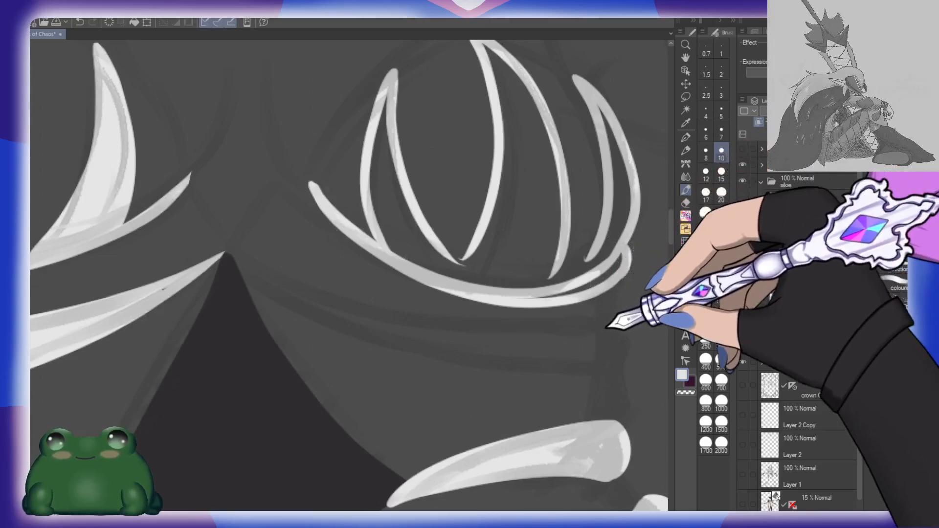
Step: Outline a long white rib band from the midriff panel's upper tip to a rounded end at the side, and fill it white
{"action": "left_click_drag", "start_coordinate": [602, 327], "coordinate": [588, 237]}
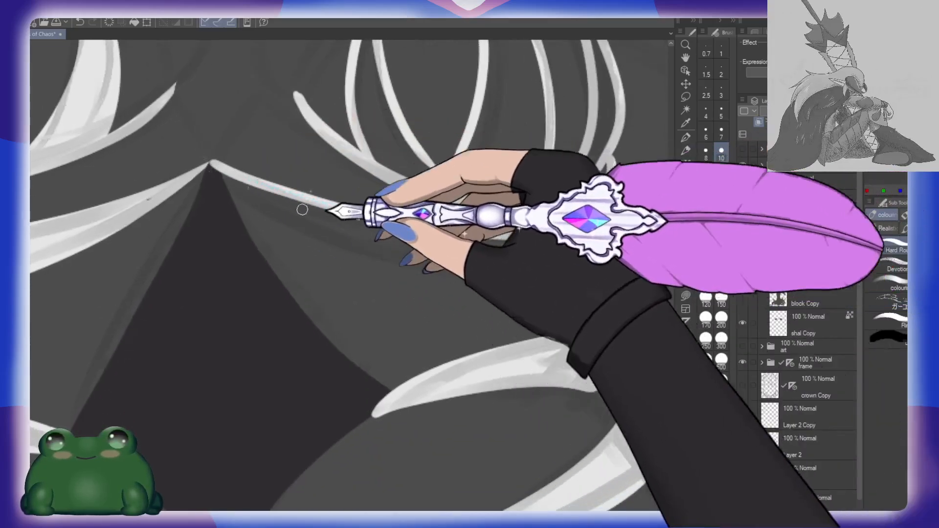
{"action": "mouse_move", "coordinate": [213, 165]}
{"action": "left_mouse_down"}
{"action": "mouse_move", "coordinate": [281, 224]}
{"action": "mouse_move", "coordinate": [466, 289]}
{"action": "mouse_move", "coordinate": [606, 230]}
{"action": "left_mouse_up"}
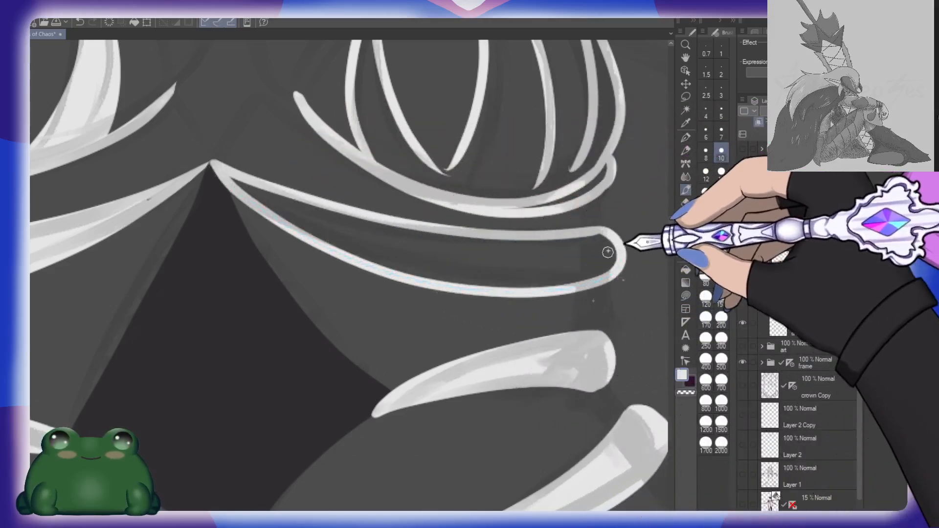
{"action": "left_click_drag", "start_coordinate": [230, 183], "coordinate": [570, 266]}
{"action": "left_click_drag", "start_coordinate": [303, 238], "coordinate": [492, 262]}
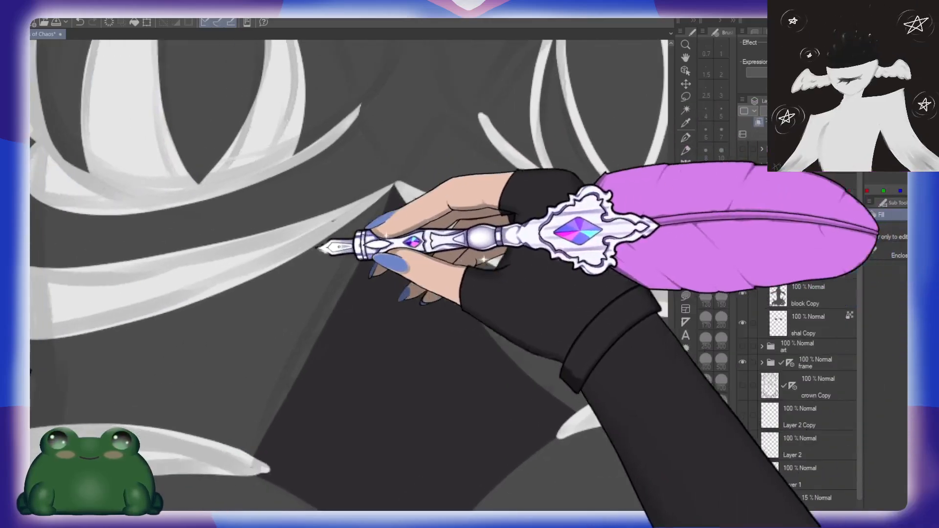
{"action": "left_click_drag", "start_coordinate": [591, 232], "coordinate": [351, 291]}
{"action": "left_click", "coordinate": [488, 262]}
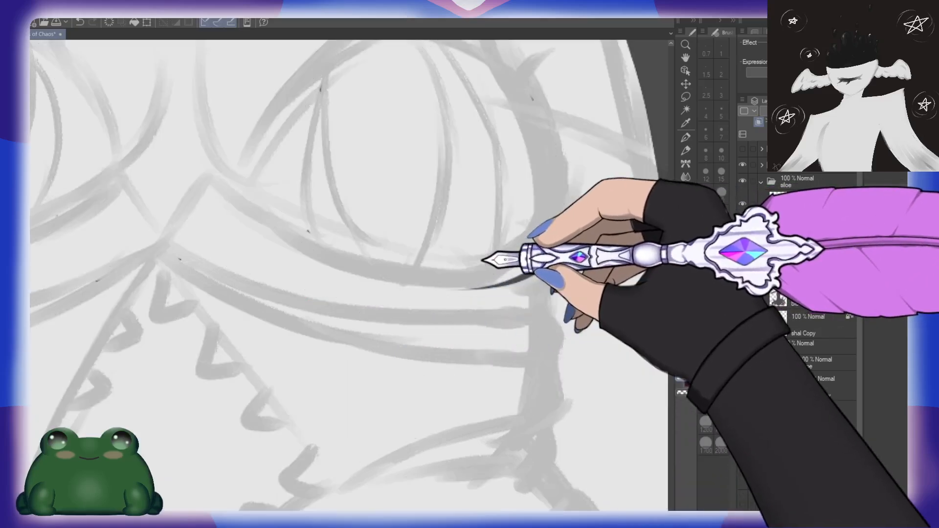
{"action": "key", "text": "ctrl+z"}
{"action": "left_click_drag", "start_coordinate": [513, 204], "coordinate": [502, 253]}
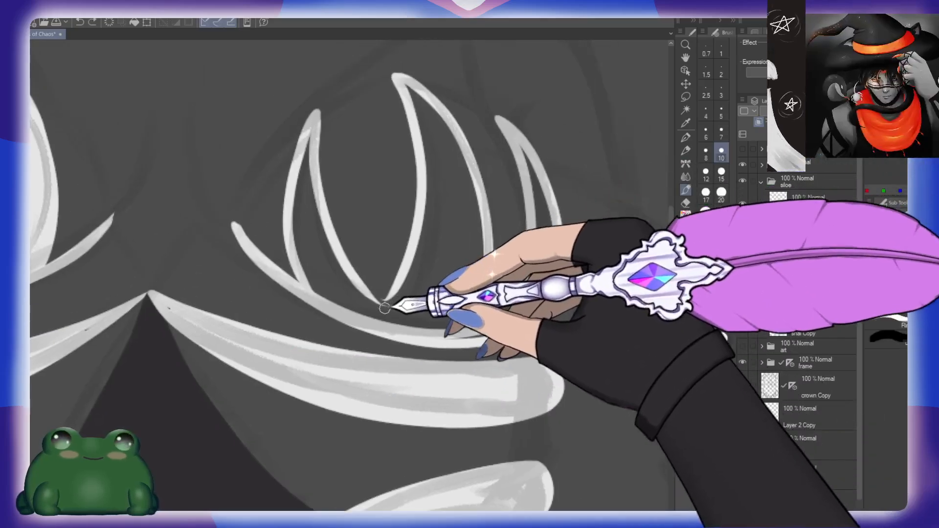
Step: Erase the inner edges of the middle and innermost chest spikes and redraw them so they meet the curved band
{"action": "mouse_move", "coordinate": [383, 304]}
{"action": "left_mouse_down"}
{"action": "mouse_move", "coordinate": [433, 252]}
{"action": "mouse_move", "coordinate": [439, 279]}
{"action": "mouse_move", "coordinate": [398, 287]}
{"action": "mouse_move", "coordinate": [402, 268]}
{"action": "mouse_move", "coordinate": [375, 315]}
{"action": "left_mouse_up"}
{"action": "key", "text": "ctrl+z"}
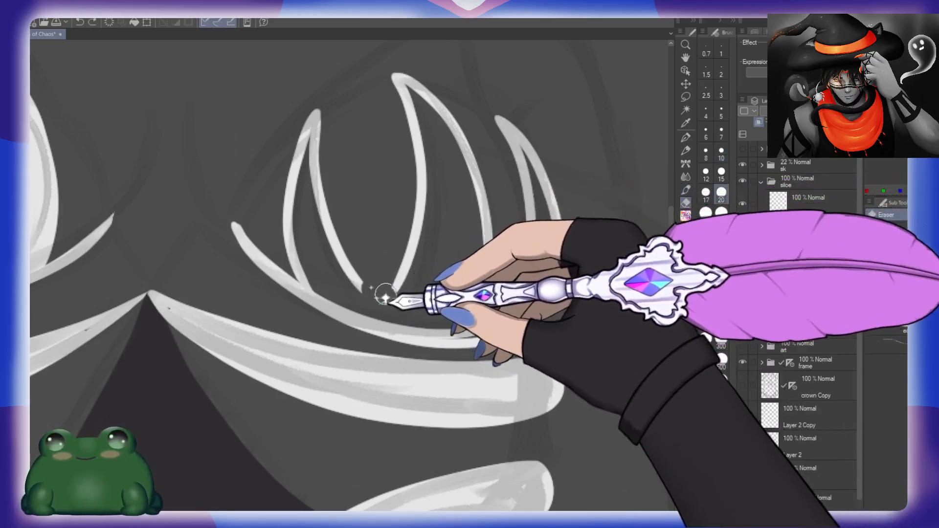
{"action": "left_click_drag", "start_coordinate": [409, 134], "coordinate": [404, 276]}
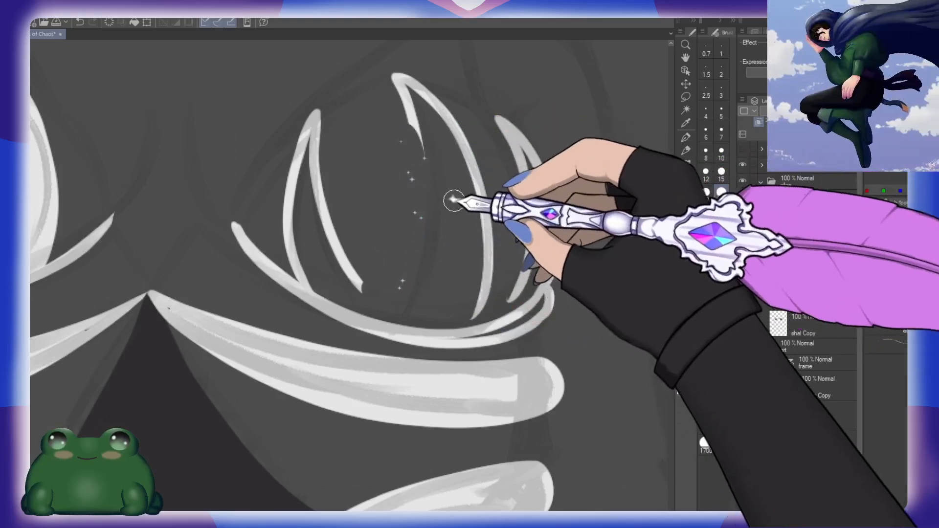
{"action": "key", "text": "["}
{"action": "key", "text": "["}
{"action": "key", "text": "["}
{"action": "key", "text": "["}
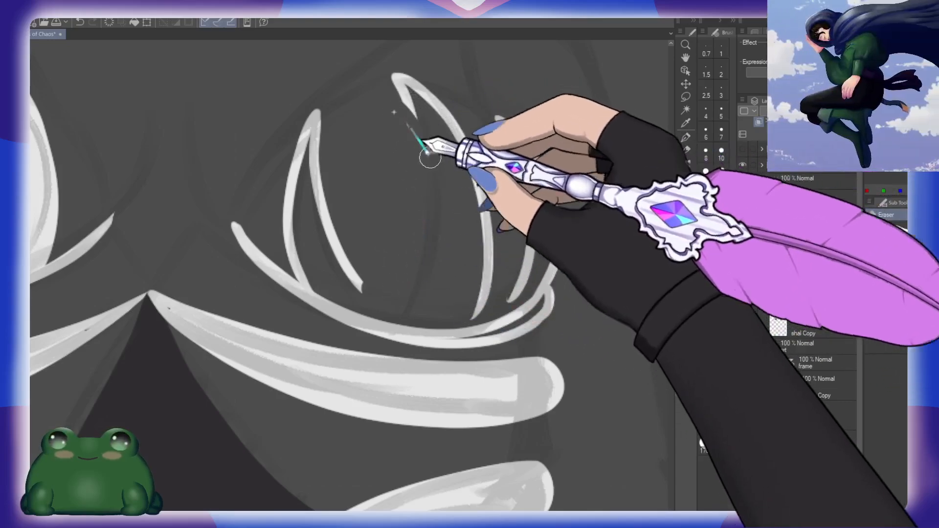
{"action": "mouse_move", "coordinate": [397, 81]}
{"action": "left_mouse_down"}
{"action": "mouse_move", "coordinate": [415, 121]}
{"action": "mouse_move", "coordinate": [426, 204]}
{"action": "mouse_move", "coordinate": [401, 327]}
{"action": "left_mouse_up"}
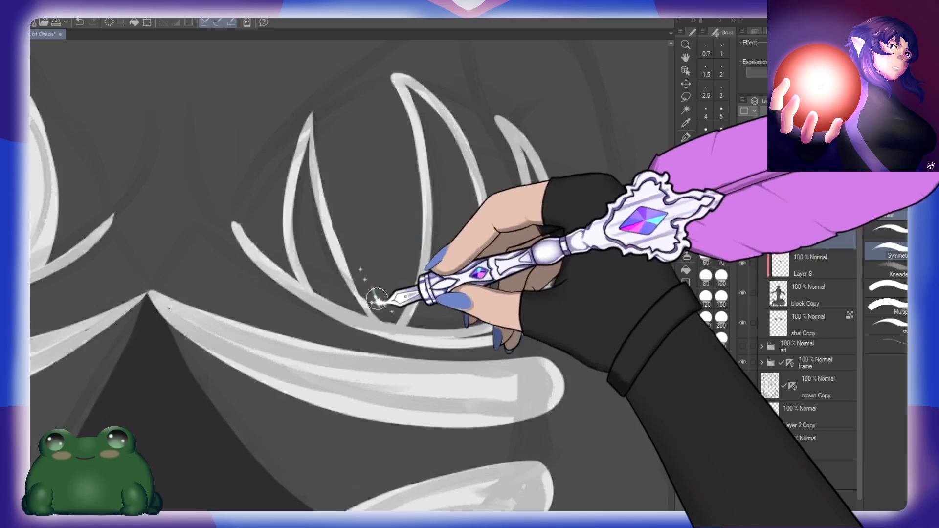
{"action": "key", "text": "b"}
{"action": "mouse_move", "coordinate": [312, 125]}
{"action": "left_mouse_down"}
{"action": "mouse_move", "coordinate": [335, 237]}
{"action": "mouse_move", "coordinate": [383, 325]}
{"action": "left_mouse_up"}
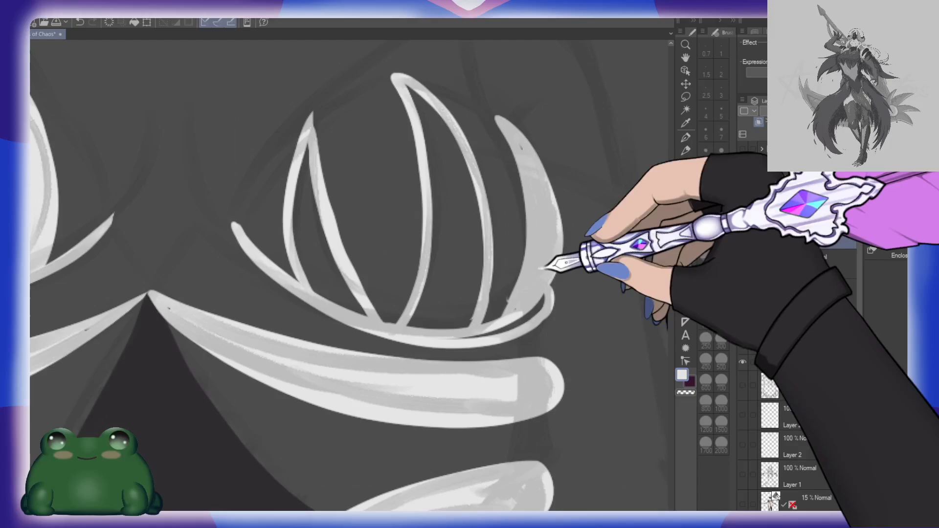
Step: Fill the new chest spikes and their base band white, and touch up the edges with the brush
{"action": "left_click", "coordinate": [465, 304]}
{"action": "left_click", "coordinate": [348, 290]}
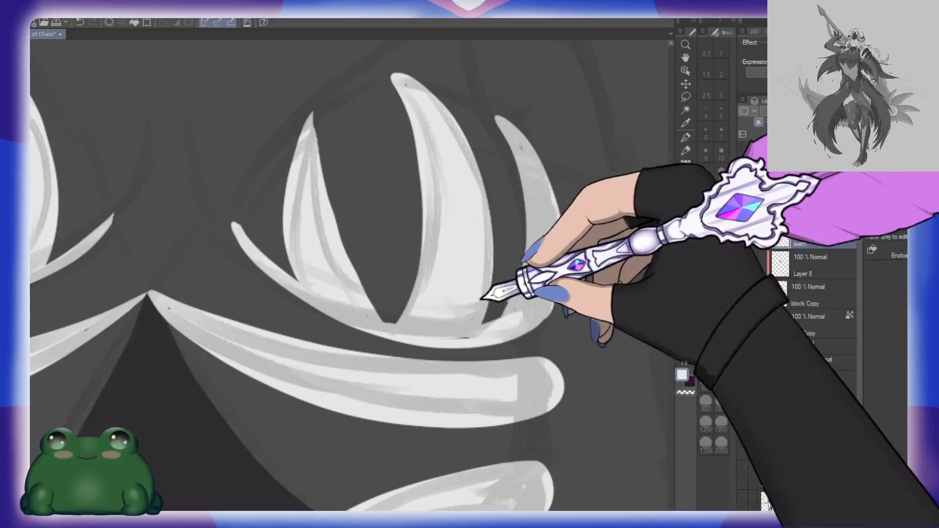
{"action": "key", "text": "b"}
{"action": "mouse_move", "coordinate": [455, 337]}
{"action": "left_mouse_down"}
{"action": "mouse_move", "coordinate": [471, 336]}
{"action": "mouse_move", "coordinate": [476, 320]}
{"action": "left_mouse_up"}
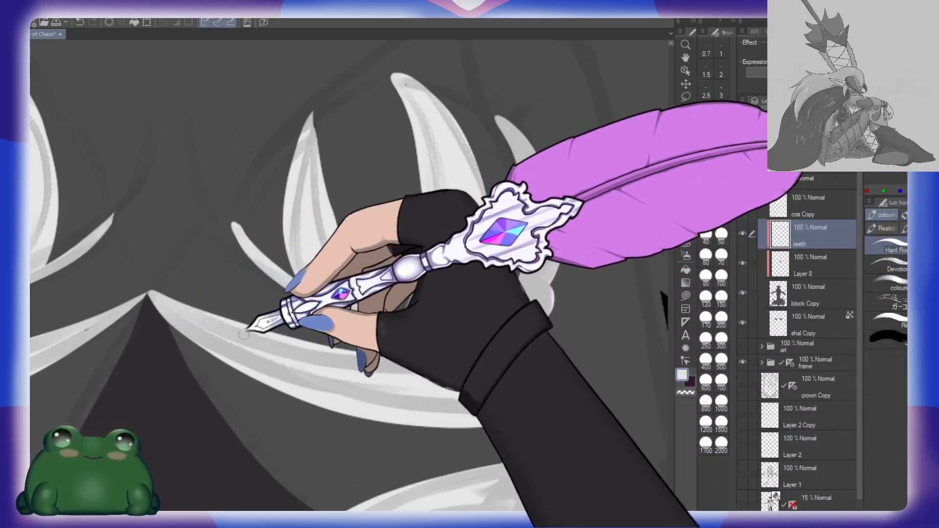
{"action": "left_click_drag", "start_coordinate": [168, 367], "coordinate": [488, 293]}
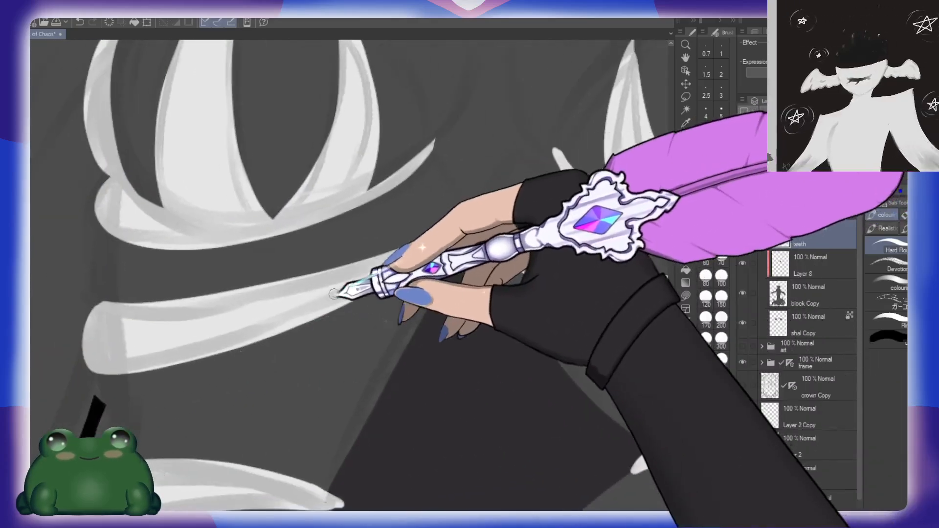
{"action": "left_click_drag", "start_coordinate": [374, 275], "coordinate": [352, 268]}
Step: Inspect the rib bands, midriff panel, waist teeth and hanging strands up close and across the whole torso
{"action": "left_click_drag", "start_coordinate": [441, 406], "coordinate": [449, 211]}
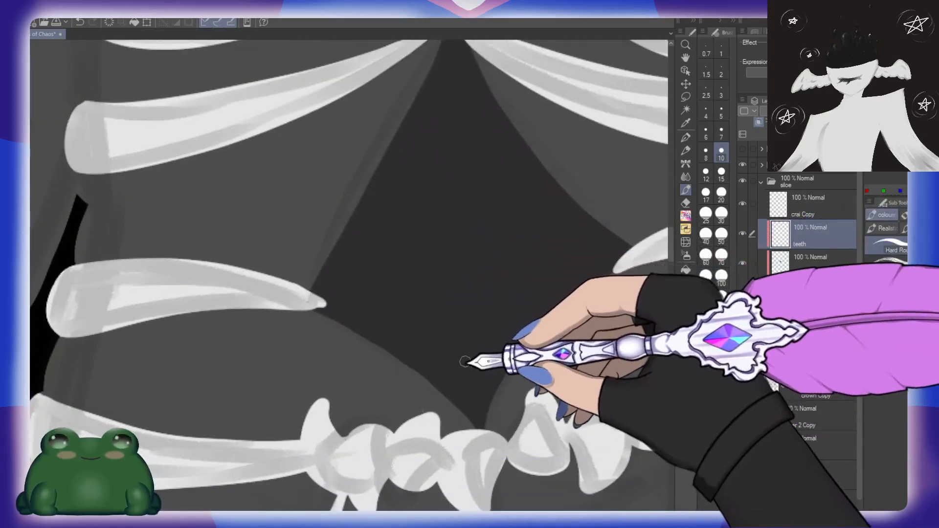
{"action": "left_click_drag", "start_coordinate": [362, 320], "coordinate": [478, 296]}
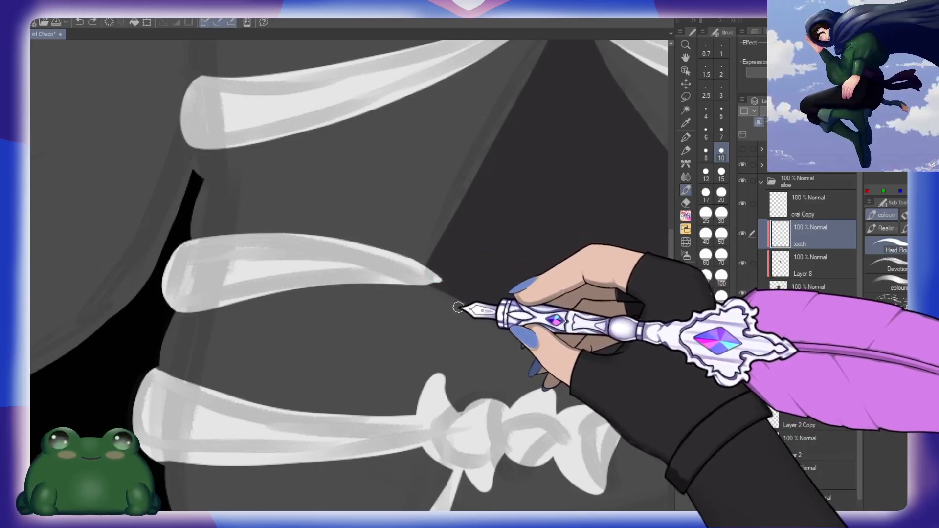
{"action": "left_click_drag", "start_coordinate": [602, 320], "coordinate": [350, 324]}
{"action": "left_click_drag", "start_coordinate": [601, 251], "coordinate": [425, 286]}
{"action": "left_click_drag", "start_coordinate": [417, 407], "coordinate": [507, 242]}
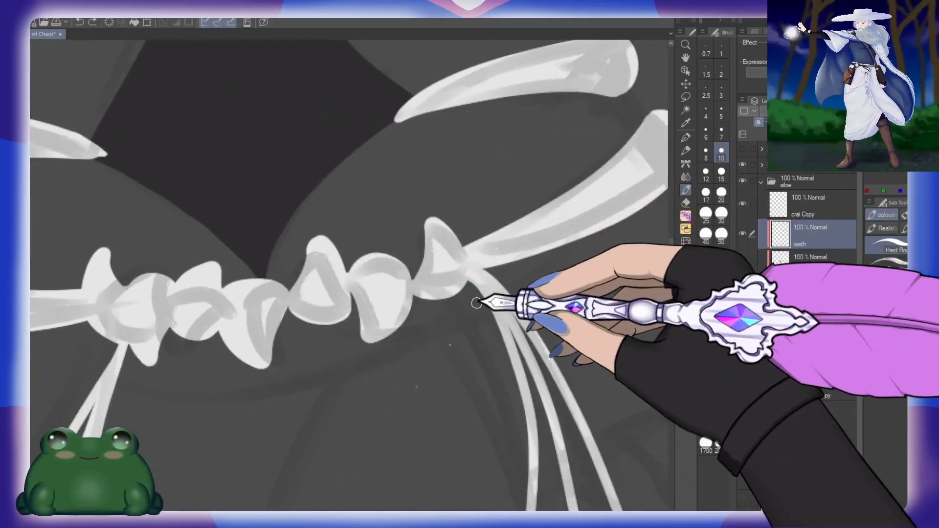
{"action": "left_click_drag", "start_coordinate": [528, 281], "coordinate": [460, 289]}
{"action": "left_click_drag", "start_coordinate": [573, 267], "coordinate": [485, 380]}
{"action": "left_click_drag", "start_coordinate": [482, 452], "coordinate": [500, 283]}
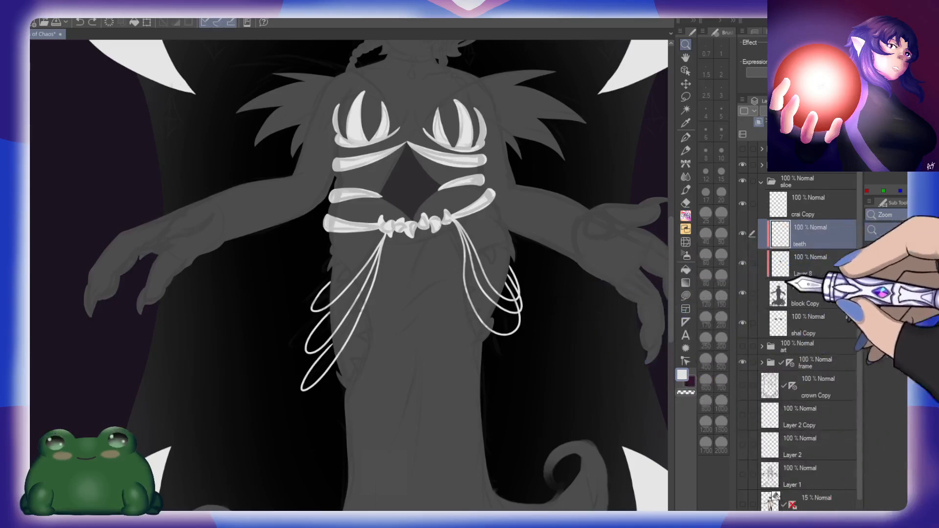
{"action": "left_click_drag", "start_coordinate": [434, 158], "coordinate": [450, 373]}
{"action": "left_click_drag", "start_coordinate": [425, 287], "coordinate": [463, 284]}
{"action": "left_click_drag", "start_coordinate": [495, 396], "coordinate": [459, 100]}
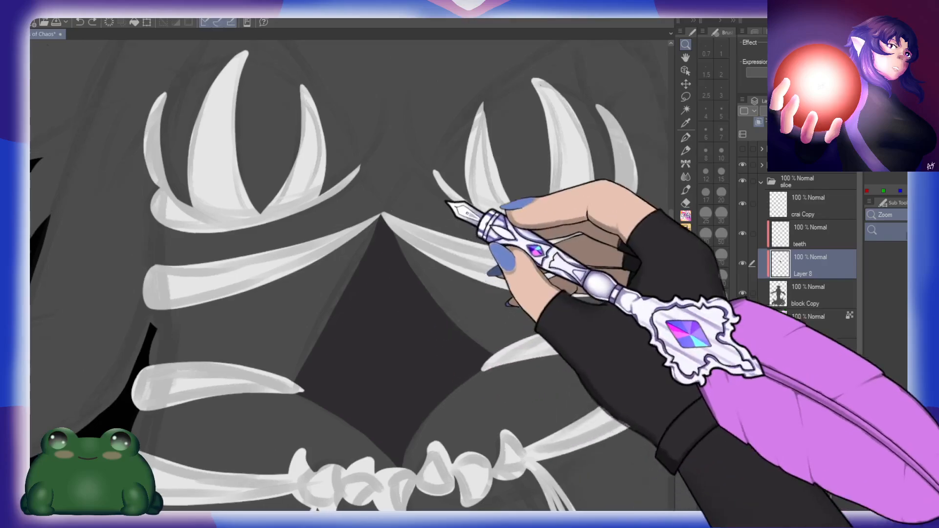
Step: Outline a curved choker band around the neck on "Layer 8" with a size 7 brush, and fill it dark
{"action": "left_click_drag", "start_coordinate": [437, 172], "coordinate": [441, 413]}
{"action": "mouse_move", "coordinate": [462, 235]}
{"action": "left_mouse_down"}
{"action": "mouse_move", "coordinate": [438, 308]}
{"action": "mouse_move", "coordinate": [445, 279]}
{"action": "left_mouse_up"}
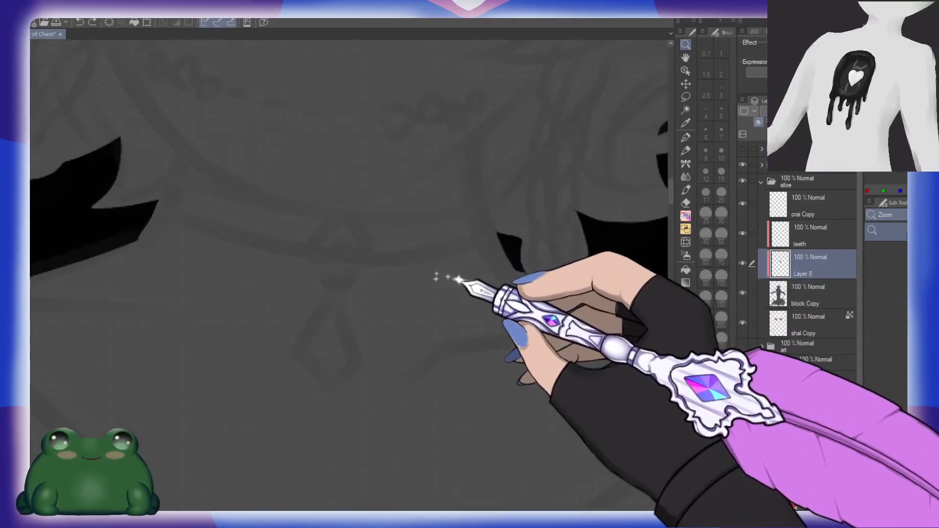
{"action": "left_click", "coordinate": [721, 132]}
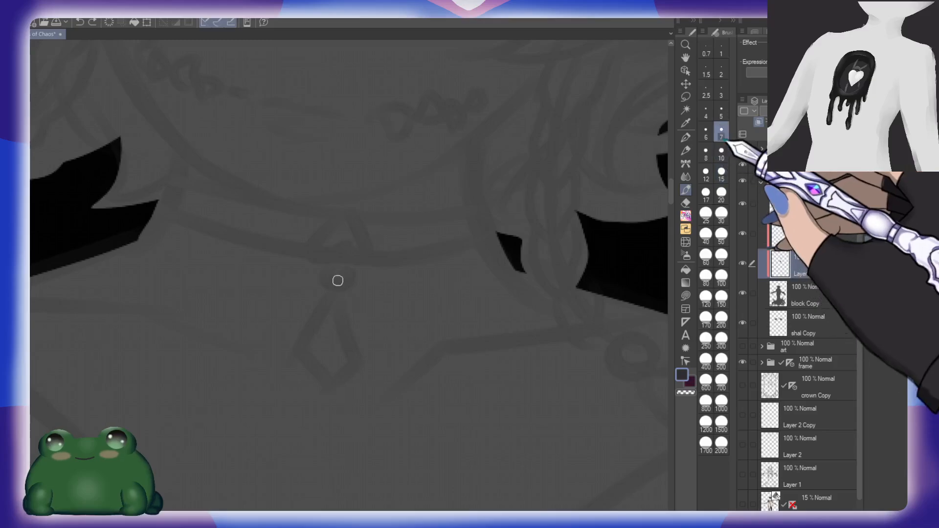
{"action": "left_click_drag", "start_coordinate": [172, 180], "coordinate": [411, 220]}
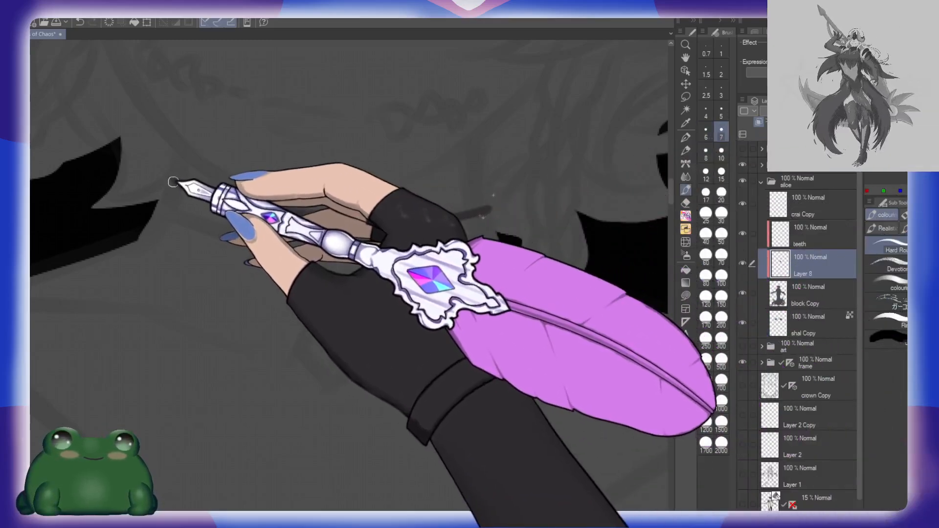
{"action": "mouse_move", "coordinate": [168, 184]}
{"action": "left_mouse_down"}
{"action": "mouse_move", "coordinate": [158, 209]}
{"action": "mouse_move", "coordinate": [170, 219]}
{"action": "mouse_move", "coordinate": [235, 236]}
{"action": "mouse_move", "coordinate": [385, 249]}
{"action": "mouse_move", "coordinate": [440, 241]}
{"action": "left_mouse_up"}
{"action": "key", "text": "ctrl+z"}
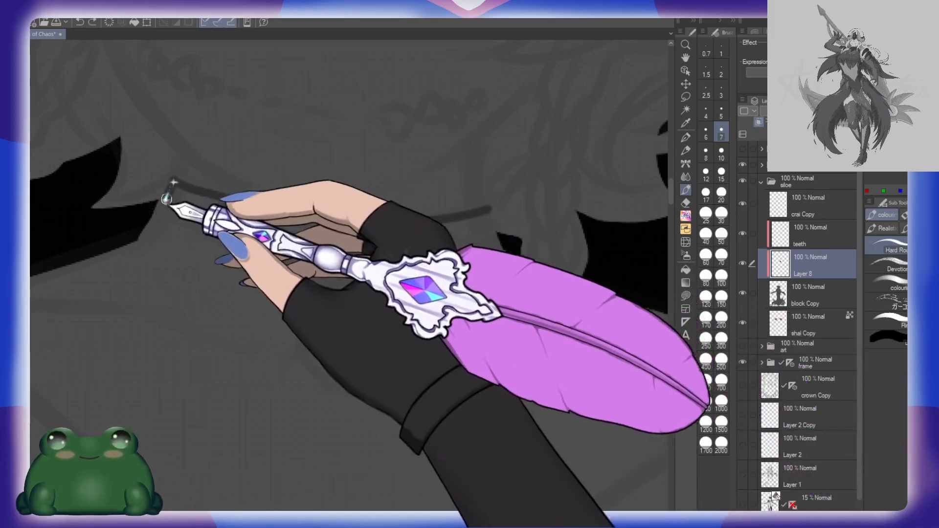
{"action": "mouse_move", "coordinate": [171, 187]}
{"action": "left_mouse_down"}
{"action": "mouse_move", "coordinate": [156, 207]}
{"action": "mouse_move", "coordinate": [185, 226]}
{"action": "mouse_move", "coordinate": [296, 249]}
{"action": "mouse_move", "coordinate": [422, 254]}
{"action": "mouse_move", "coordinate": [497, 233]}
{"action": "left_mouse_up"}
{"action": "key", "text": "ctrl+z"}
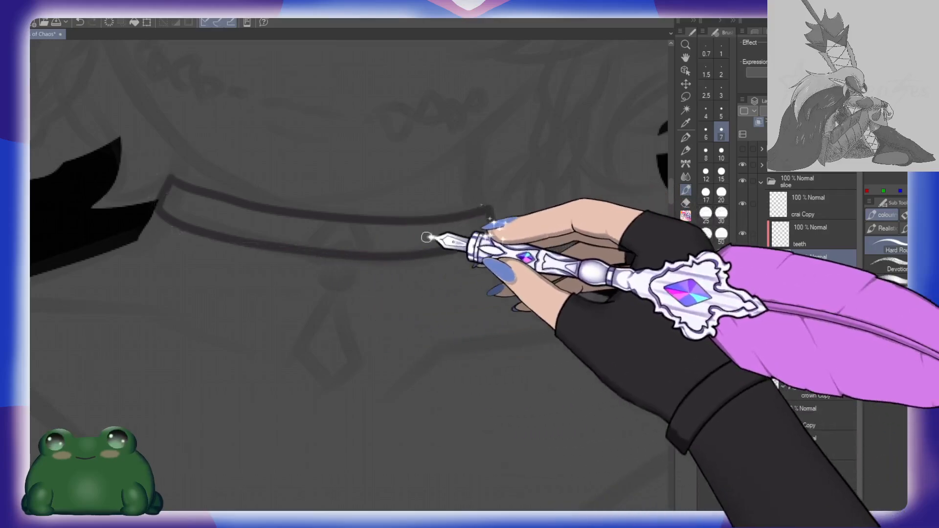
{"action": "key", "text": "g"}
{"action": "left_click", "coordinate": [424, 239]}
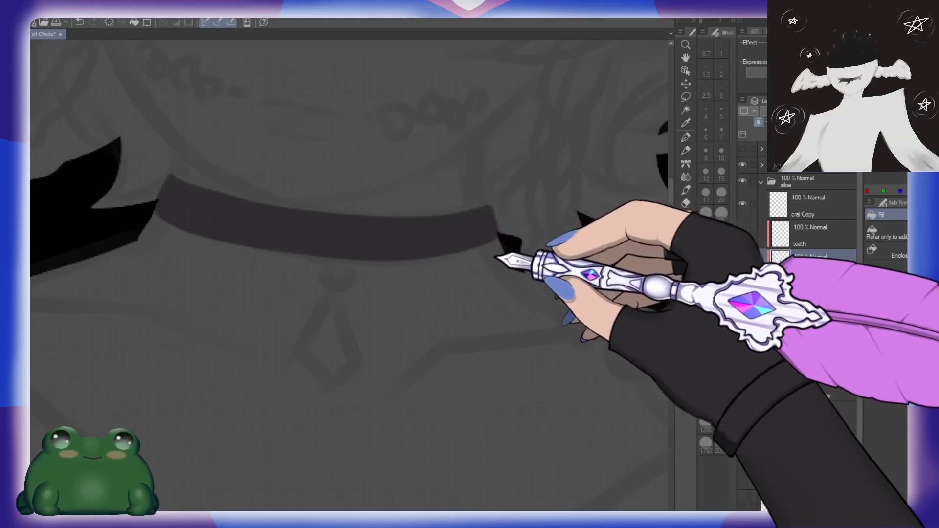
{"action": "left_click", "coordinate": [471, 256]}
{"action": "key", "text": "ctrl+z"}
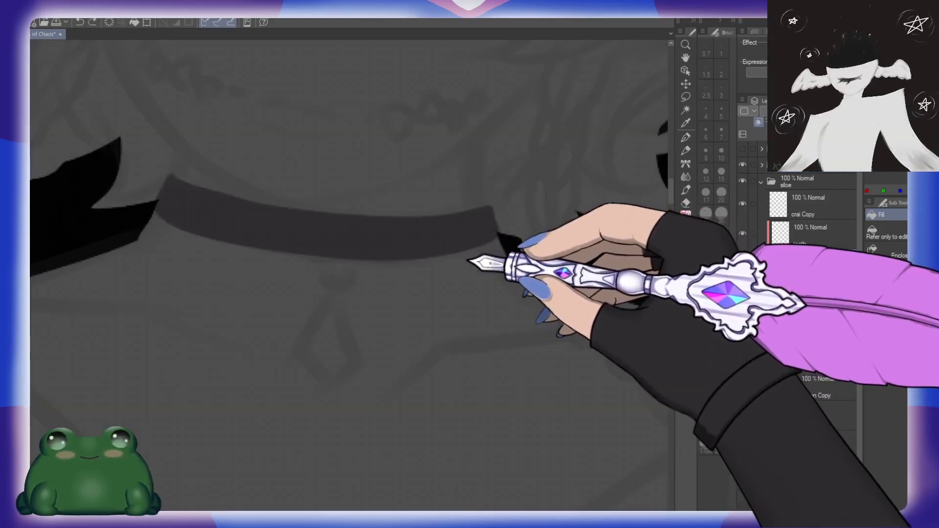
Step: Review the head, neck choker, chest spikes and lower body at several zoom levels
{"action": "left_click_drag", "start_coordinate": [467, 262], "coordinate": [457, 242]}
{"action": "left_click_drag", "start_coordinate": [556, 245], "coordinate": [502, 314]}
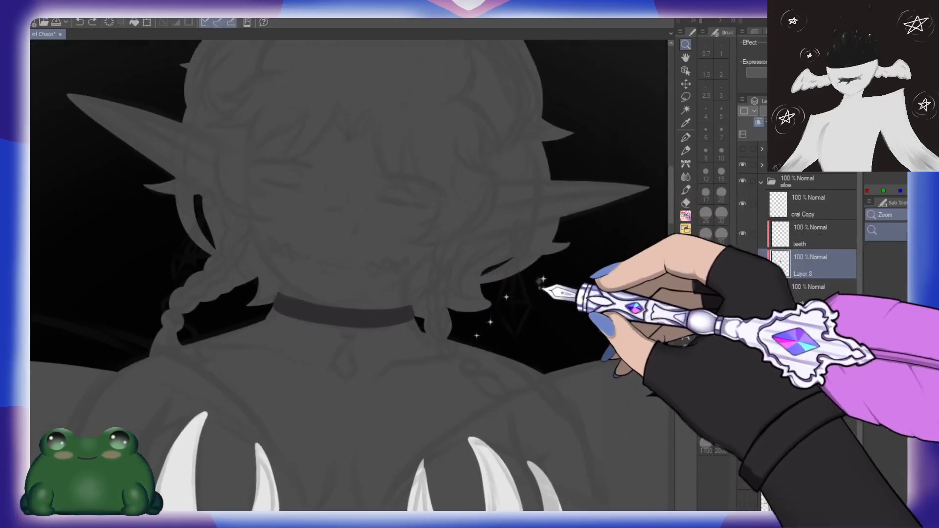
{"action": "mouse_move", "coordinate": [540, 282]}
{"action": "left_mouse_down"}
{"action": "mouse_move", "coordinate": [473, 360]}
{"action": "mouse_move", "coordinate": [478, 373]}
{"action": "left_mouse_up"}
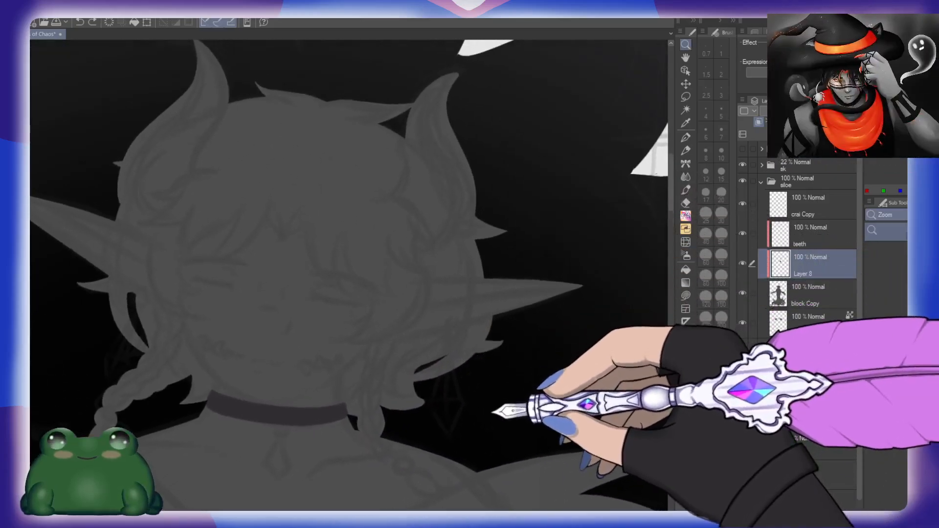
{"action": "left_click_drag", "start_coordinate": [492, 412], "coordinate": [533, 314]}
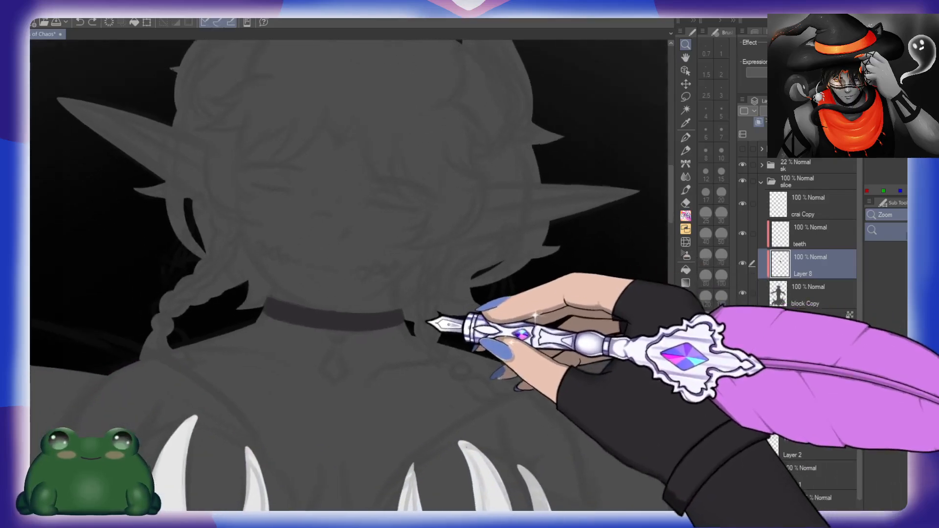
{"action": "left_click_drag", "start_coordinate": [430, 323], "coordinate": [484, 320]}
{"action": "mouse_move", "coordinate": [458, 283]}
{"action": "left_mouse_down"}
{"action": "mouse_move", "coordinate": [465, 275]}
{"action": "mouse_move", "coordinate": [447, 275]}
{"action": "left_mouse_up"}
{"action": "left_click_drag", "start_coordinate": [560, 365], "coordinate": [483, 307]}
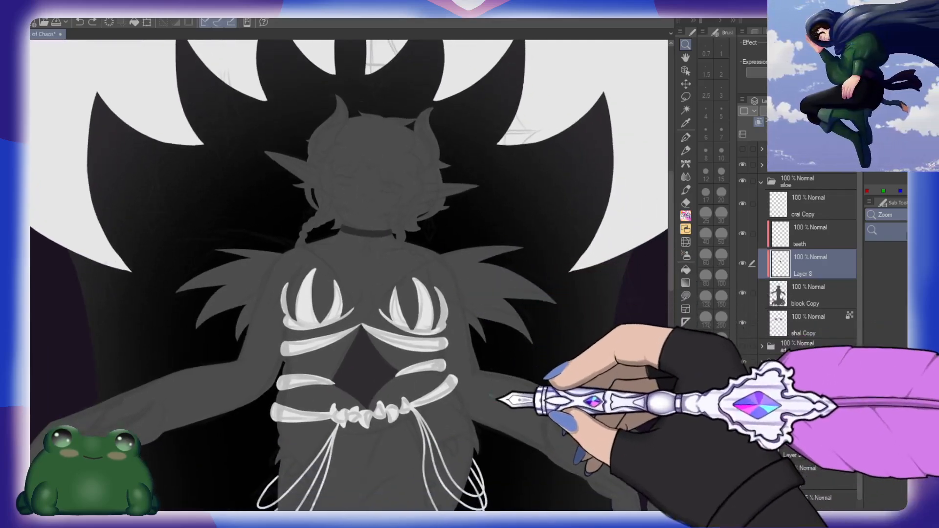
{"action": "left_click_drag", "start_coordinate": [497, 393], "coordinate": [506, 280]}
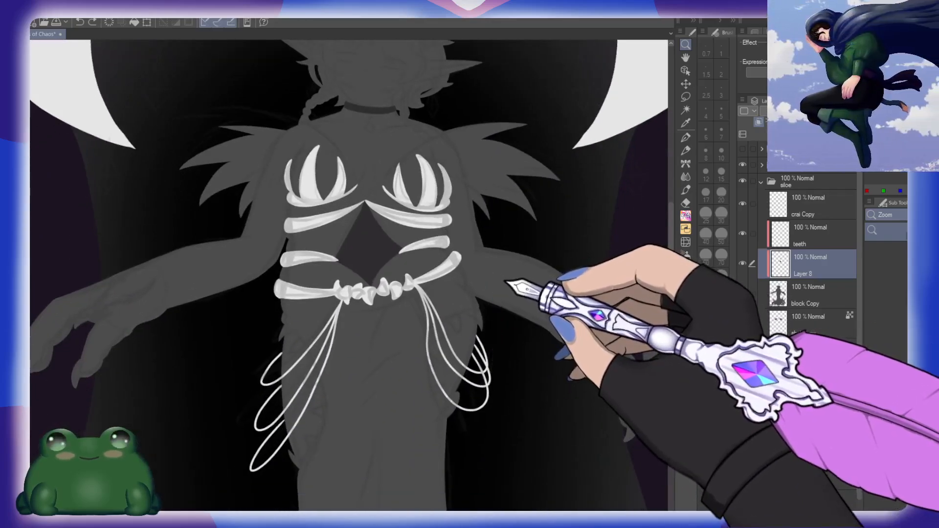
{"action": "left_click_drag", "start_coordinate": [506, 337], "coordinate": [503, 287]}
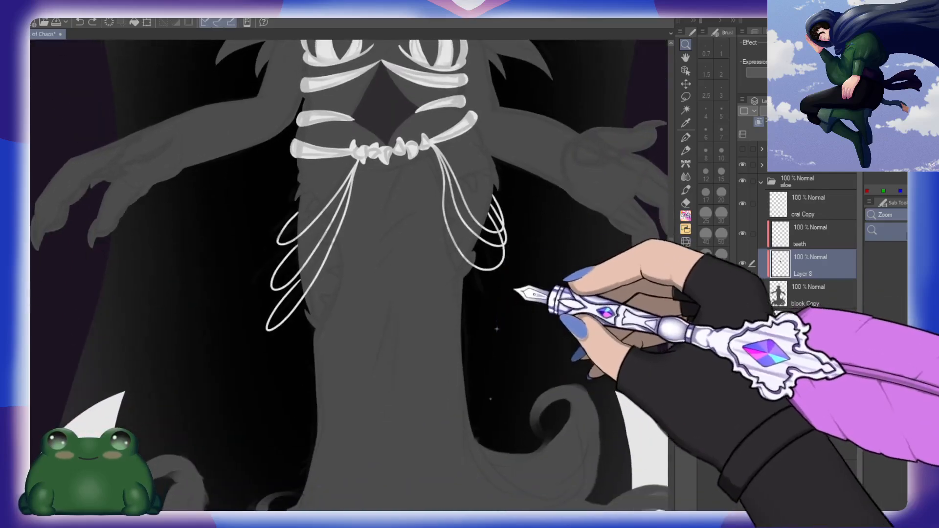
Step: Outline a small spike at the outer edge of the left hip on the "teeth" layer with a size 7 brush, and fill it white
{"action": "left_click", "coordinate": [823, 237]}
{"action": "left_click_drag", "start_coordinate": [410, 153], "coordinate": [411, 206]}
{"action": "left_click_drag", "start_coordinate": [413, 186], "coordinate": [447, 184]}
{"action": "mouse_move", "coordinate": [385, 380]}
{"action": "left_mouse_down"}
{"action": "mouse_move", "coordinate": [430, 262]}
{"action": "mouse_move", "coordinate": [505, 136]}
{"action": "mouse_move", "coordinate": [464, 398]}
{"action": "left_mouse_up"}
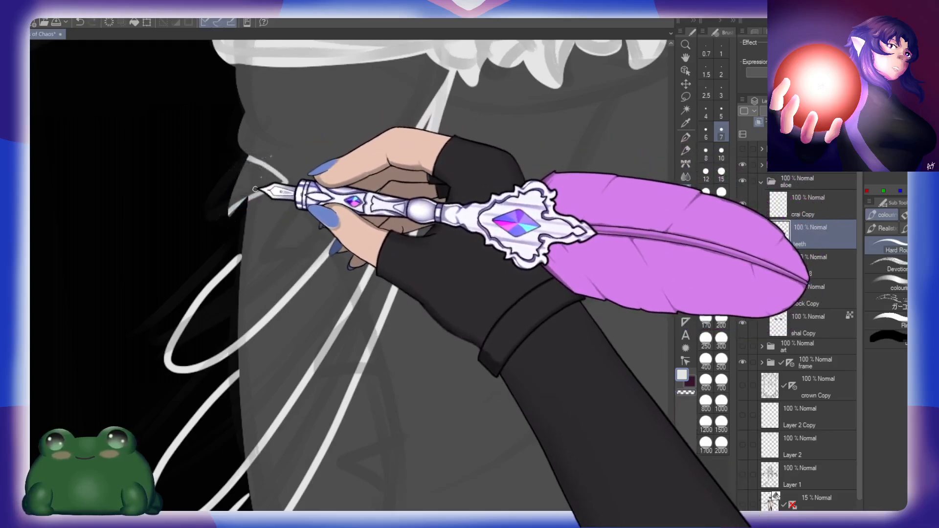
{"action": "key", "text": "g"}
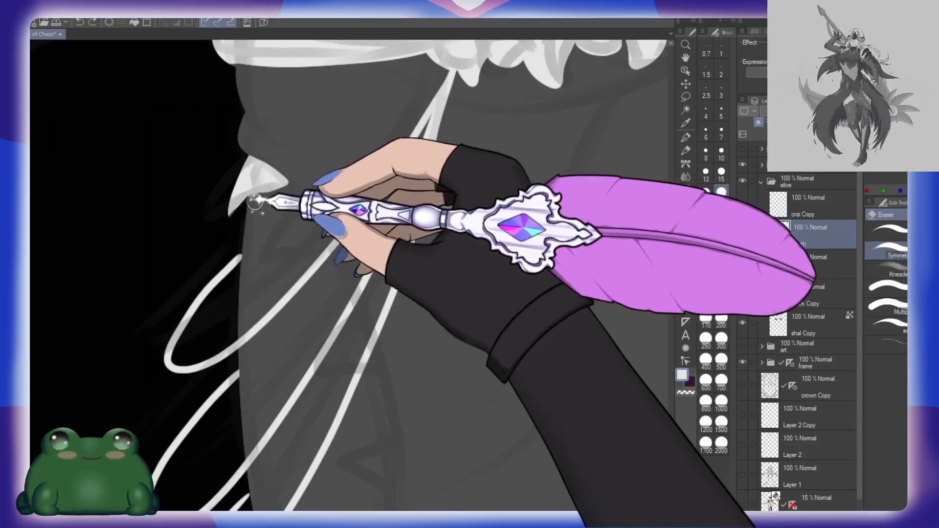
Step: Outline five more curved triangular spikes in a row from the left hip down to the thigh's outer edge
{"action": "mouse_move", "coordinate": [291, 192]}
{"action": "left_mouse_down"}
{"action": "mouse_move", "coordinate": [306, 189]}
{"action": "mouse_move", "coordinate": [274, 251]}
{"action": "mouse_move", "coordinate": [315, 250]}
{"action": "left_mouse_up"}
{"action": "key", "text": "b"}
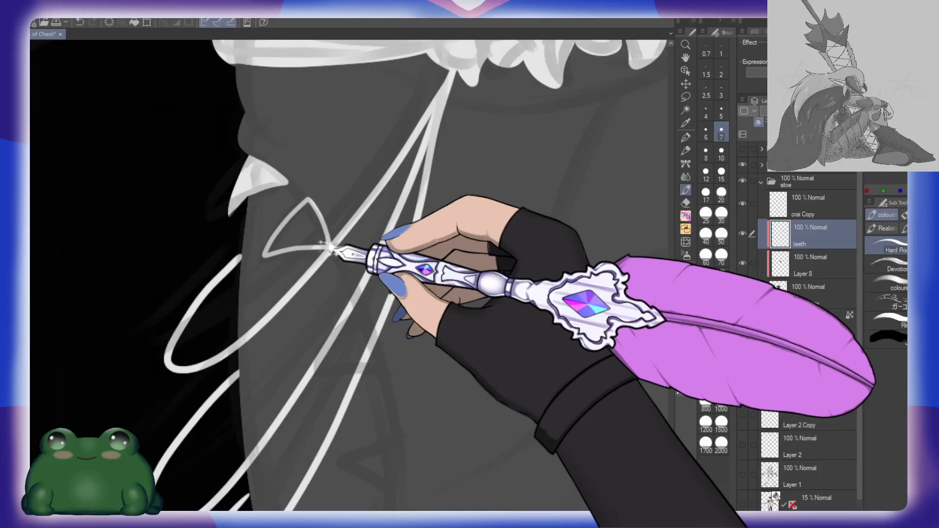
{"action": "scroll", "coordinate": [337, 220], "scroll_direction": "down", "scroll_amount": 3}
{"action": "mouse_move", "coordinate": [362, 210]}
{"action": "left_mouse_down"}
{"action": "mouse_move", "coordinate": [314, 267]}
{"action": "mouse_move", "coordinate": [355, 263]}
{"action": "mouse_move", "coordinate": [363, 211]}
{"action": "mouse_move", "coordinate": [386, 247]}
{"action": "mouse_move", "coordinate": [383, 266]}
{"action": "left_mouse_up"}
{"action": "scroll", "coordinate": [409, 247], "scroll_direction": "down", "scroll_amount": 3}
{"action": "key", "text": "ctrl+z"}
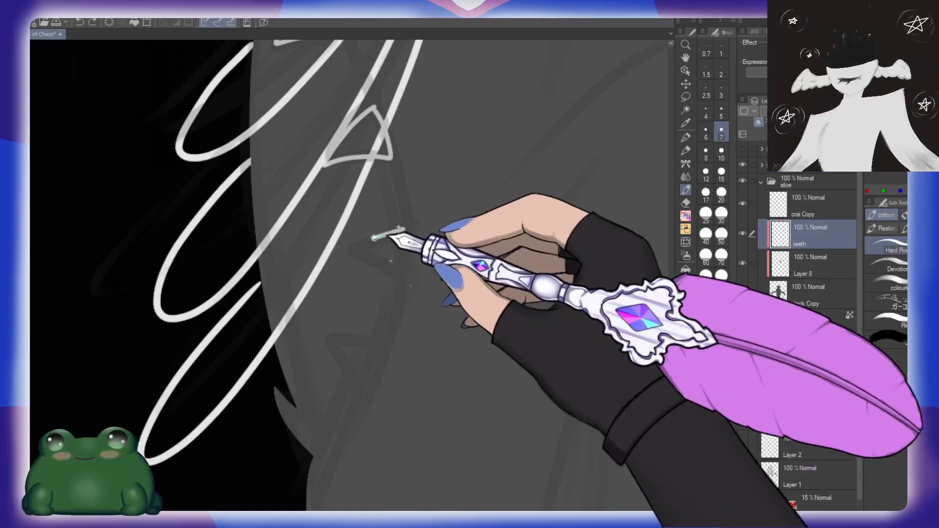
{"action": "mouse_move", "coordinate": [405, 228]}
{"action": "left_mouse_down"}
{"action": "mouse_move", "coordinate": [383, 266]}
{"action": "mouse_move", "coordinate": [406, 264]}
{"action": "left_mouse_up"}
{"action": "mouse_move", "coordinate": [405, 335]}
{"action": "left_mouse_down"}
{"action": "mouse_move", "coordinate": [428, 257]}
{"action": "mouse_move", "coordinate": [447, 237]}
{"action": "left_mouse_up"}
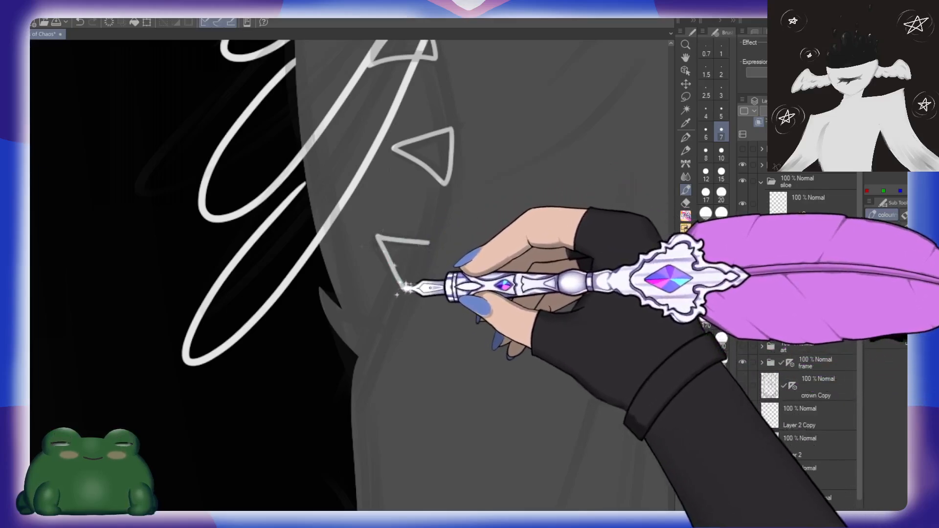
{"action": "mouse_move", "coordinate": [405, 288]}
{"action": "left_mouse_down"}
{"action": "mouse_move", "coordinate": [432, 243]}
{"action": "mouse_move", "coordinate": [407, 268]}
{"action": "left_mouse_up"}
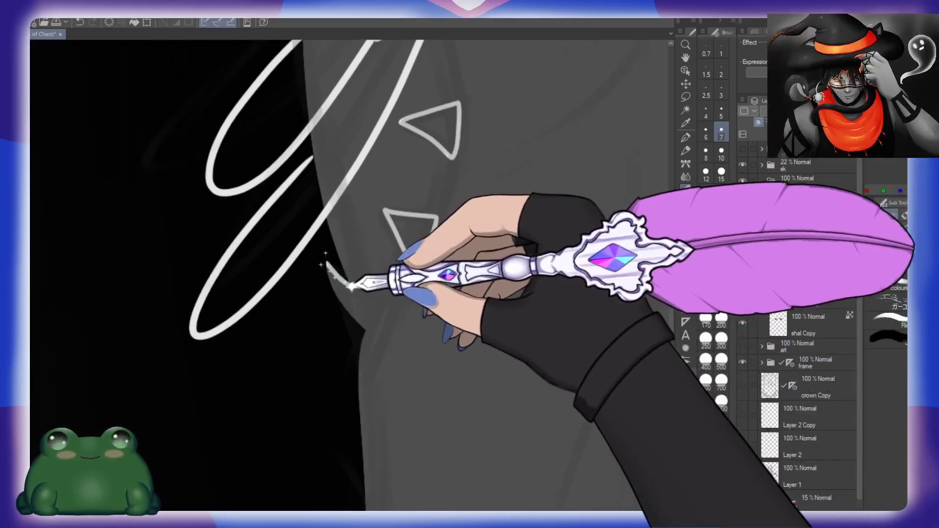
{"action": "left_click_drag", "start_coordinate": [351, 286], "coordinate": [375, 302]}
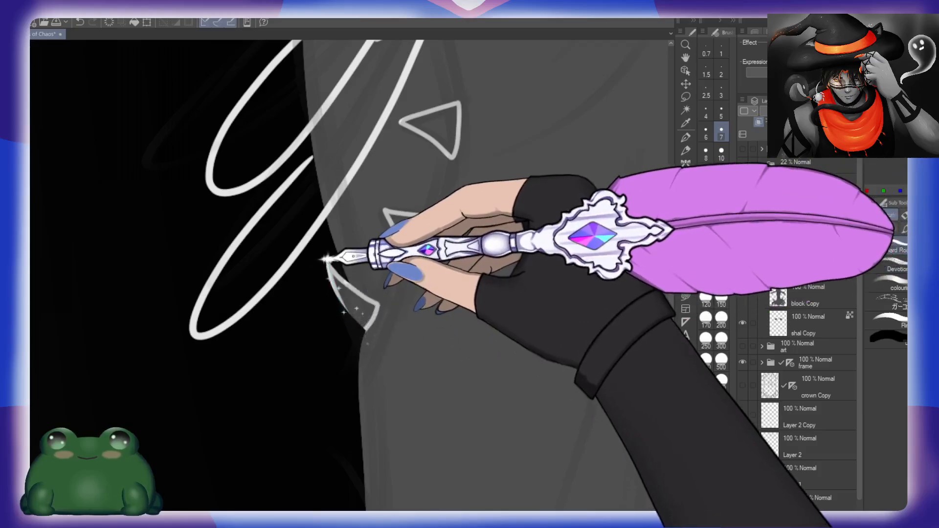
Step: Fill the outlined spikes along the left hip and thigh white
{"action": "left_click_drag", "start_coordinate": [397, 220], "coordinate": [434, 218]}
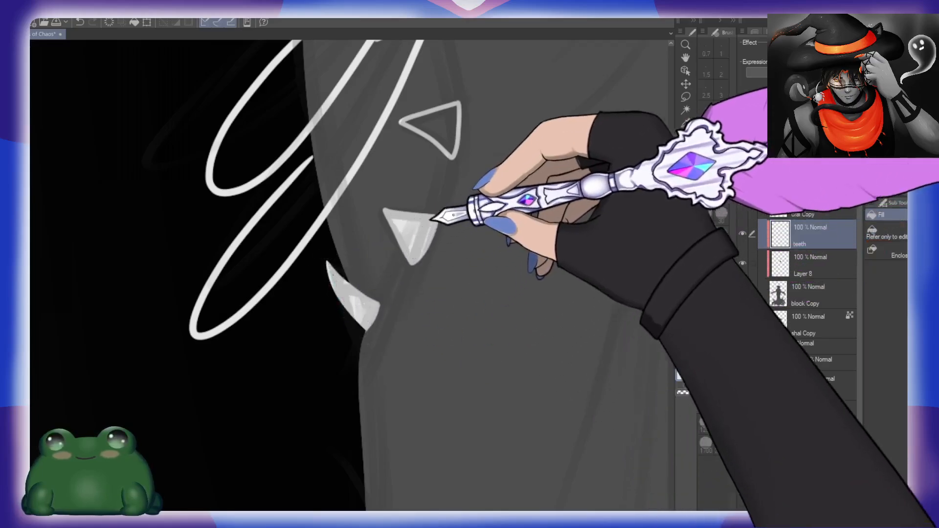
{"action": "left_click_drag", "start_coordinate": [453, 147], "coordinate": [415, 264]}
{"action": "left_click_drag", "start_coordinate": [425, 140], "coordinate": [429, 281]}
{"action": "left_click_drag", "start_coordinate": [379, 309], "coordinate": [400, 296]}
{"action": "left_click_drag", "start_coordinate": [392, 222], "coordinate": [413, 320]}
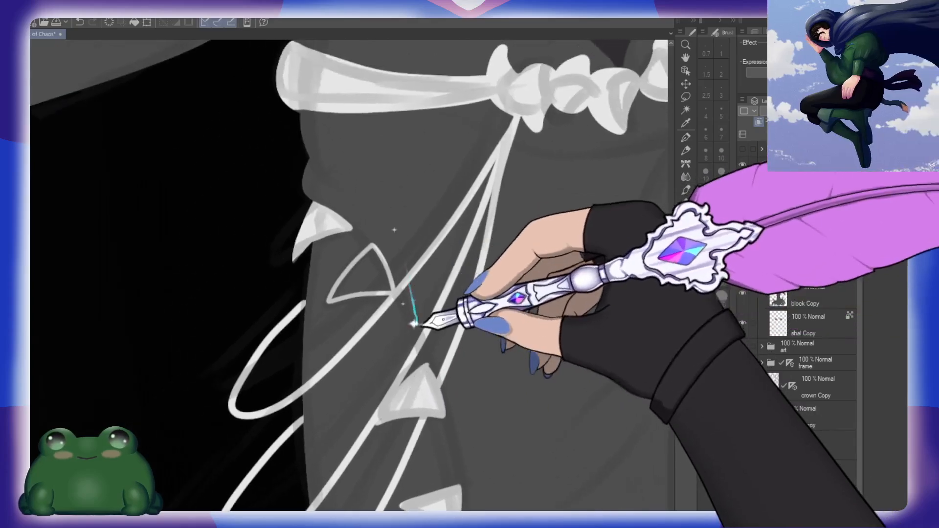
{"action": "left_click", "coordinate": [365, 281]}
Step: Outline two curved spikes at the right hip's outer edge and a wider one across the hanging strands
{"action": "left_click_drag", "start_coordinate": [502, 308], "coordinate": [474, 269]}
{"action": "left_click_drag", "start_coordinate": [543, 243], "coordinate": [451, 264]}
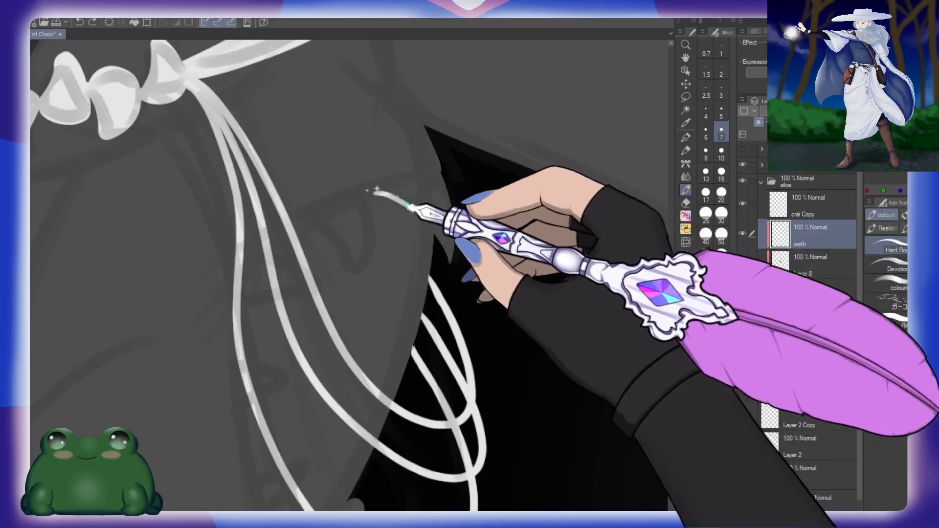
{"action": "left_click_drag", "start_coordinate": [442, 171], "coordinate": [377, 194]}
{"action": "left_click_drag", "start_coordinate": [417, 223], "coordinate": [462, 163]}
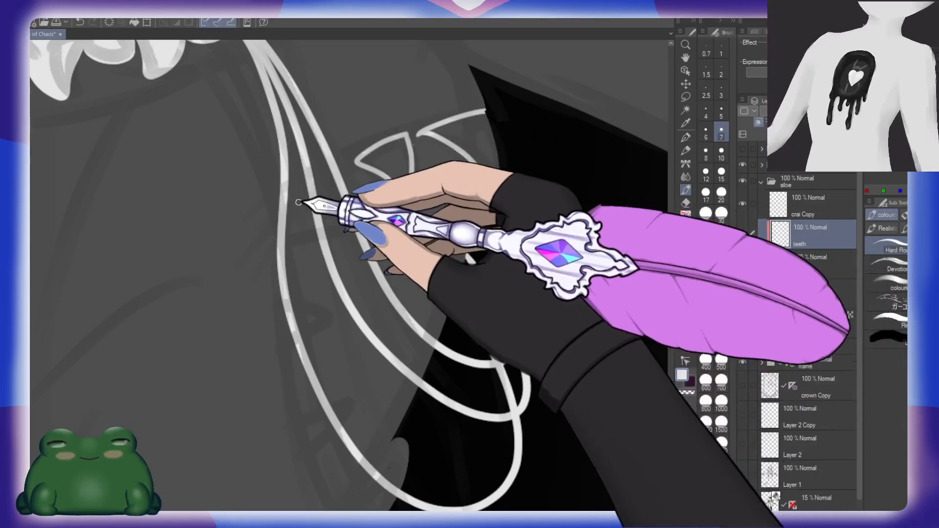
{"action": "mouse_move", "coordinate": [313, 192]}
{"action": "left_mouse_down"}
{"action": "mouse_move", "coordinate": [287, 237]}
{"action": "mouse_move", "coordinate": [354, 229]}
{"action": "mouse_move", "coordinate": [317, 192]}
{"action": "left_mouse_up"}
{"action": "left_click_drag", "start_coordinate": [388, 243], "coordinate": [403, 172]}
Step: Outline two smaller spikes along the innermost right strand and a rounded elongated one at the thigh's lower edge
{"action": "left_click_drag", "start_coordinate": [299, 241], "coordinate": [301, 275]}
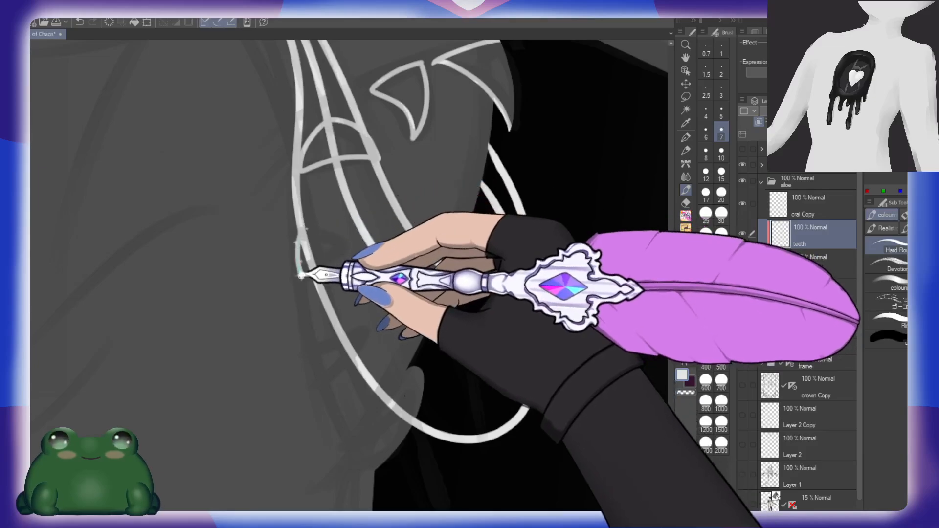
{"action": "left_click_drag", "start_coordinate": [347, 249], "coordinate": [303, 229]}
{"action": "left_click_drag", "start_coordinate": [393, 333], "coordinate": [388, 274]}
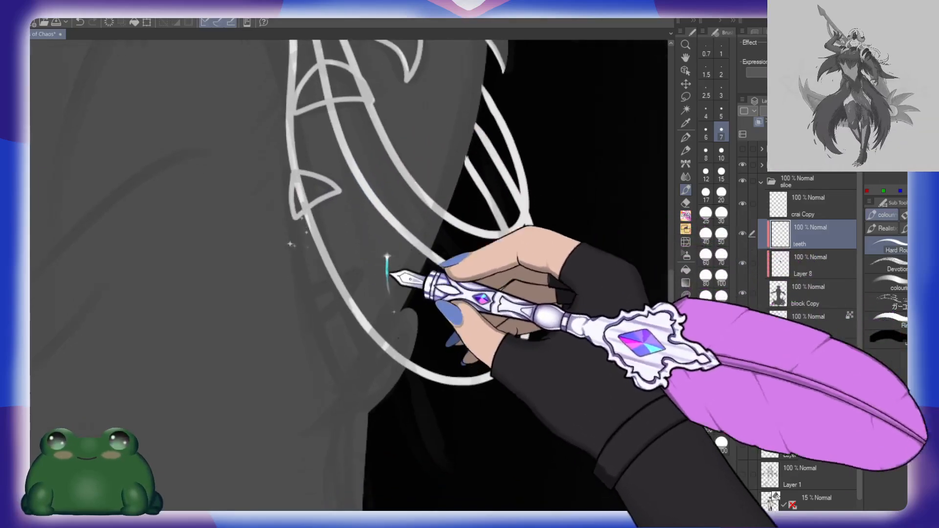
{"action": "left_click_drag", "start_coordinate": [306, 284], "coordinate": [356, 278]}
{"action": "left_click_drag", "start_coordinate": [321, 327], "coordinate": [308, 284]}
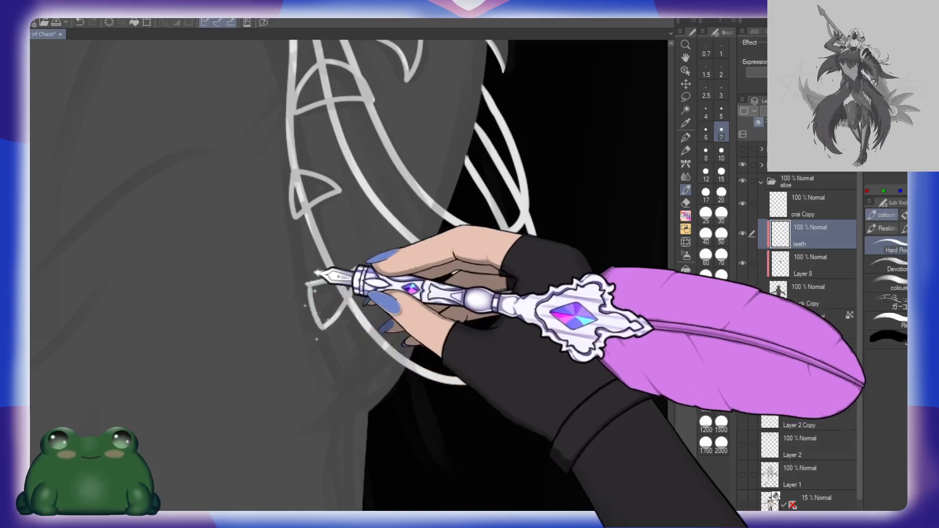
{"action": "left_click_drag", "start_coordinate": [421, 325], "coordinate": [409, 255]}
{"action": "mouse_move", "coordinate": [337, 307]}
{"action": "left_mouse_down"}
{"action": "mouse_move", "coordinate": [398, 236]}
{"action": "mouse_move", "coordinate": [403, 270]}
{"action": "mouse_move", "coordinate": [388, 320]}
{"action": "mouse_move", "coordinate": [355, 334]}
{"action": "mouse_move", "coordinate": [338, 319]}
{"action": "mouse_move", "coordinate": [343, 298]}
{"action": "left_mouse_up"}
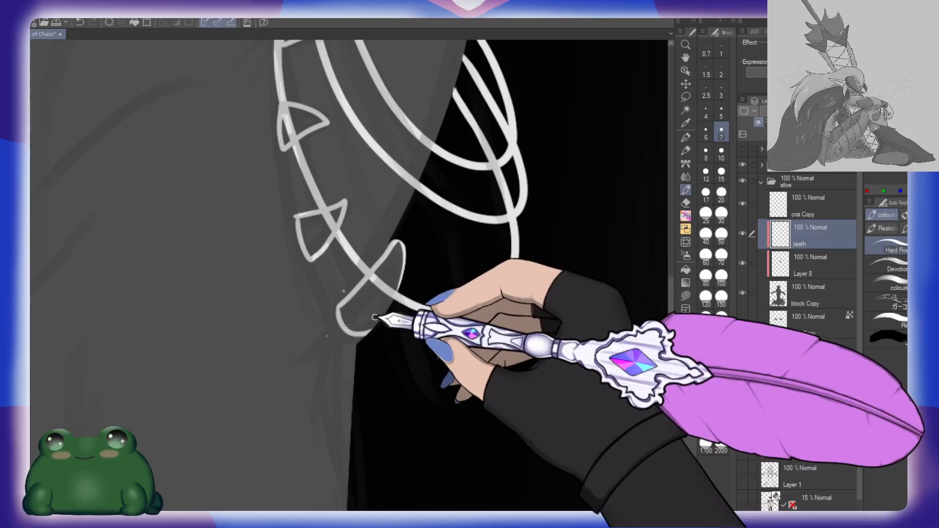
Step: Fill the outlined spikes on the right hip and along the hanging strands white
{"action": "key", "text": "g"}
{"action": "left_click", "coordinate": [372, 314]}
{"action": "left_click_drag", "start_coordinate": [406, 277], "coordinate": [412, 347]}
{"action": "left_click", "coordinate": [324, 302]}
{"action": "left_click_drag", "start_coordinate": [334, 242], "coordinate": [335, 329]}
{"action": "left_click", "coordinate": [318, 300]}
{"action": "left_click", "coordinate": [337, 299]}
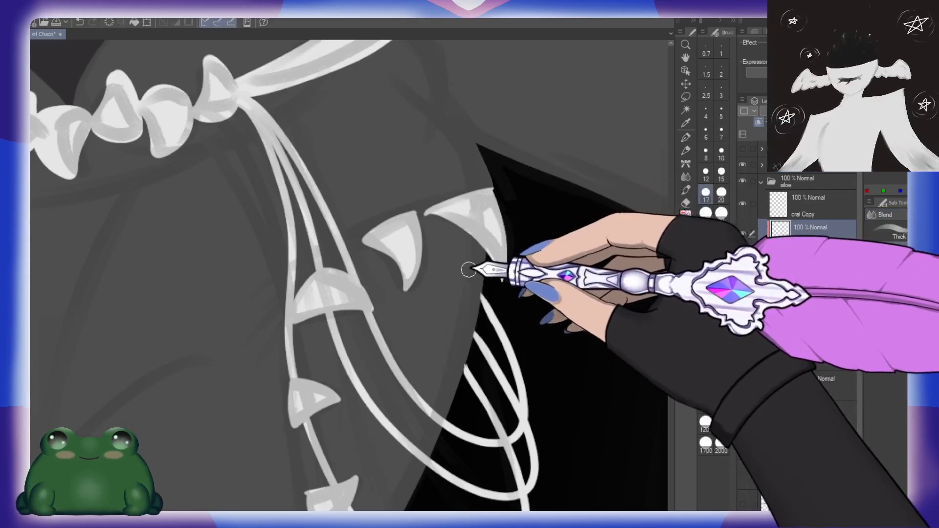
Step: Trim the edges of the new right hip spikes with a size 15 eraser
{"action": "left_click", "coordinate": [721, 172]}
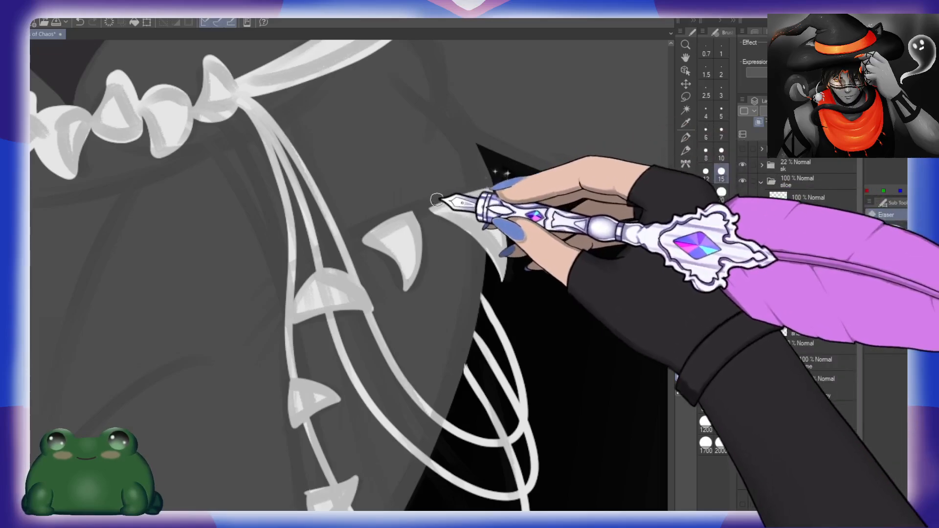
{"action": "left_click_drag", "start_coordinate": [426, 440], "coordinate": [478, 266]}
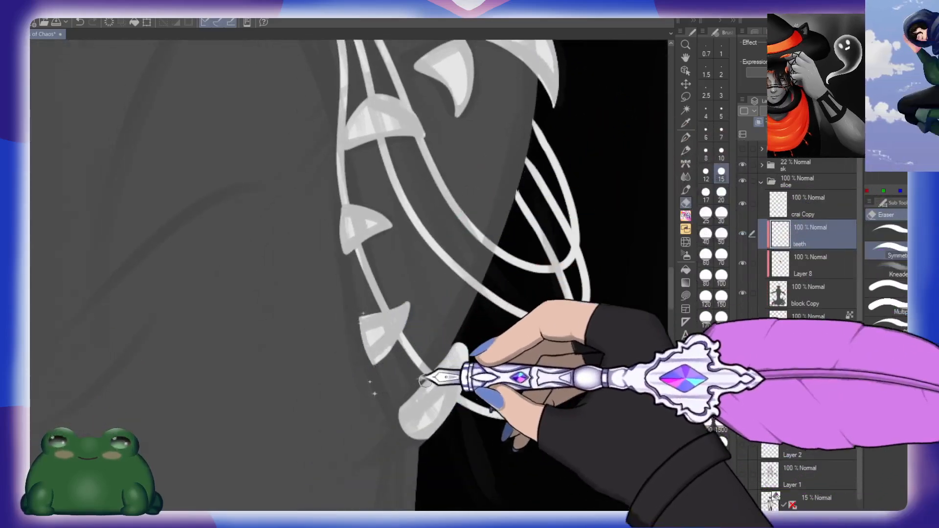
{"action": "left_click_drag", "start_coordinate": [532, 329], "coordinate": [403, 310]}
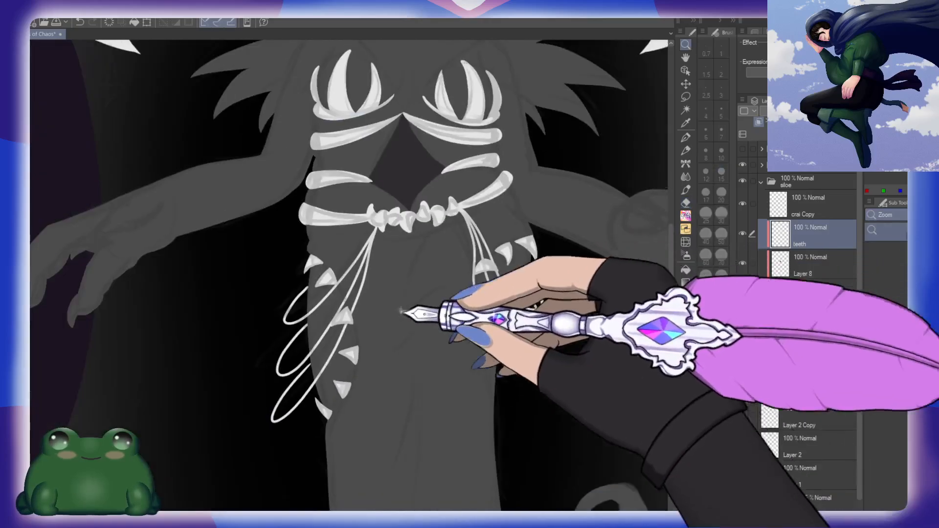
Step: Erase along both edges of the tall right chest spike to sharpen its tip and smooth its curve
{"action": "left_click_drag", "start_coordinate": [499, 319], "coordinate": [455, 315]}
{"action": "left_click_drag", "start_coordinate": [571, 384], "coordinate": [544, 385]}
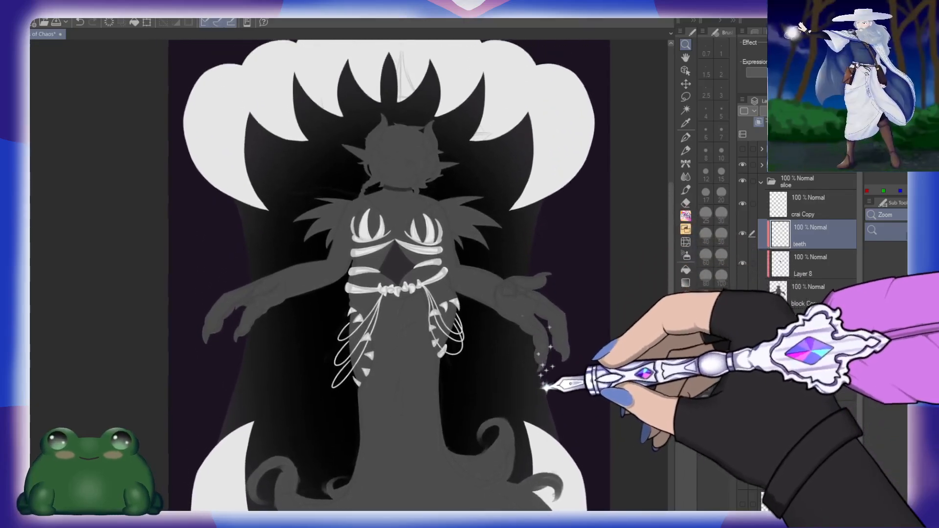
{"action": "left_click_drag", "start_coordinate": [465, 277], "coordinate": [490, 309]}
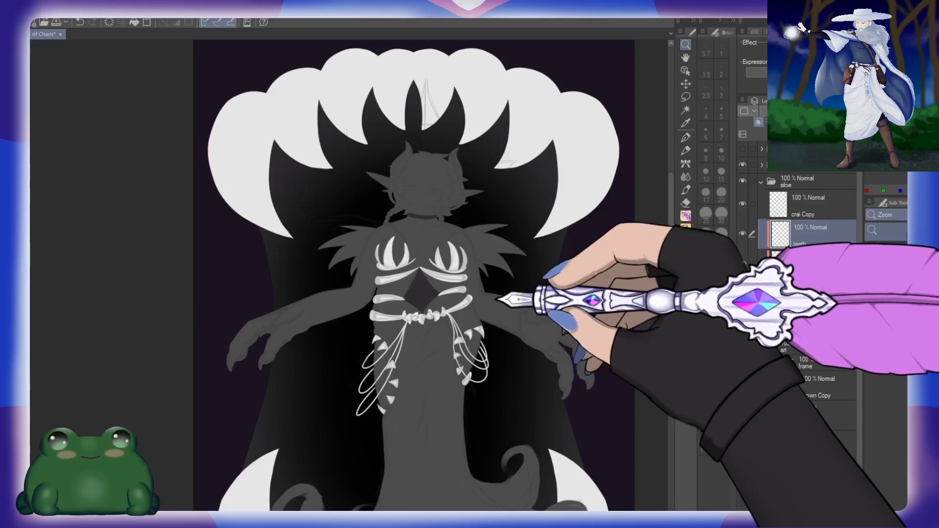
{"action": "left_click_drag", "start_coordinate": [462, 274], "coordinate": [509, 266]}
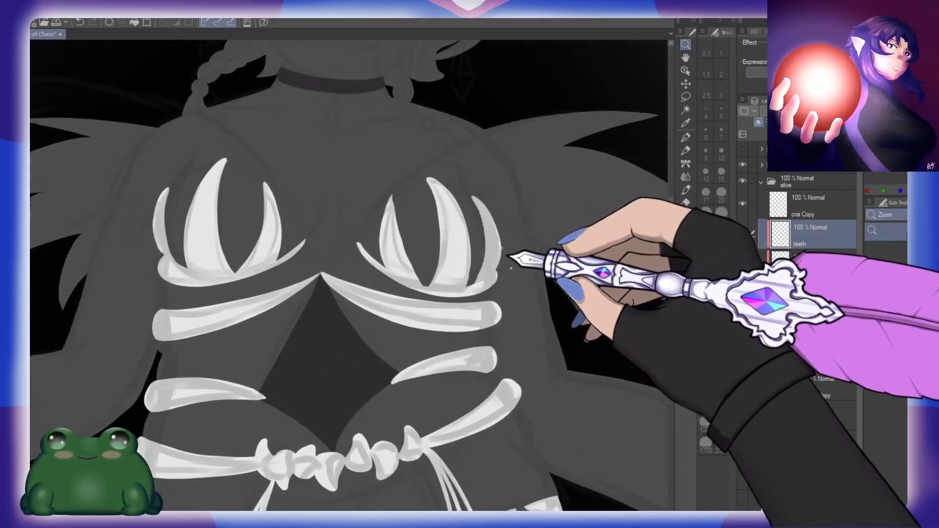
{"action": "left_click_drag", "start_coordinate": [450, 220], "coordinate": [448, 279]}
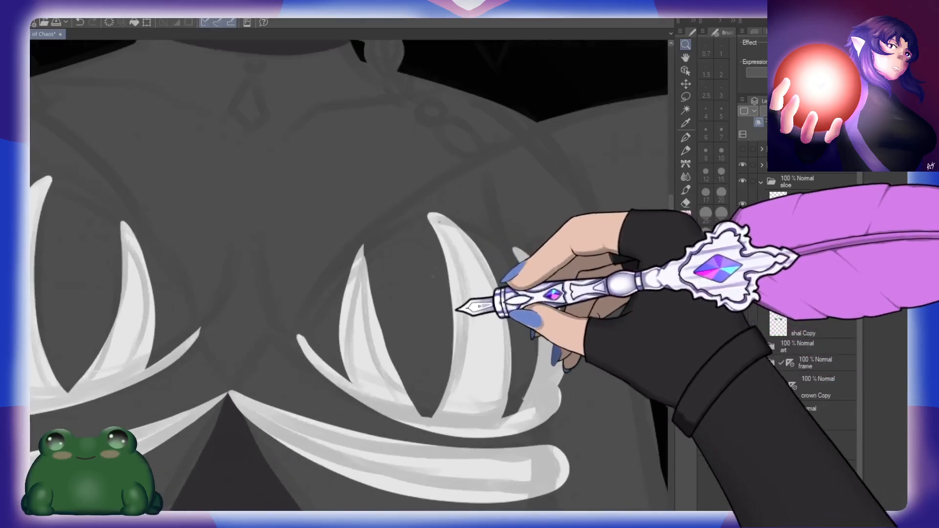
{"action": "key", "text": "e"}
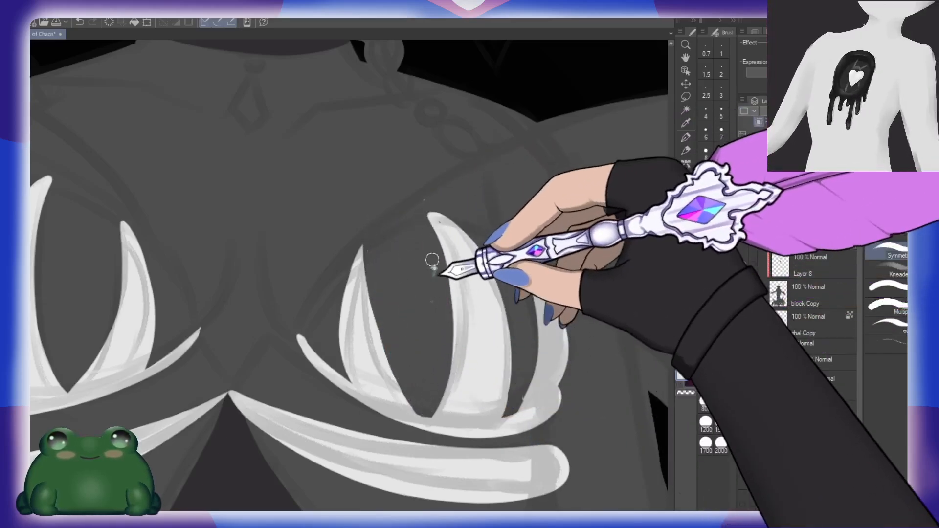
{"action": "left_click_drag", "start_coordinate": [426, 211], "coordinate": [446, 338]}
{"action": "left_click_drag", "start_coordinate": [447, 290], "coordinate": [442, 379]}
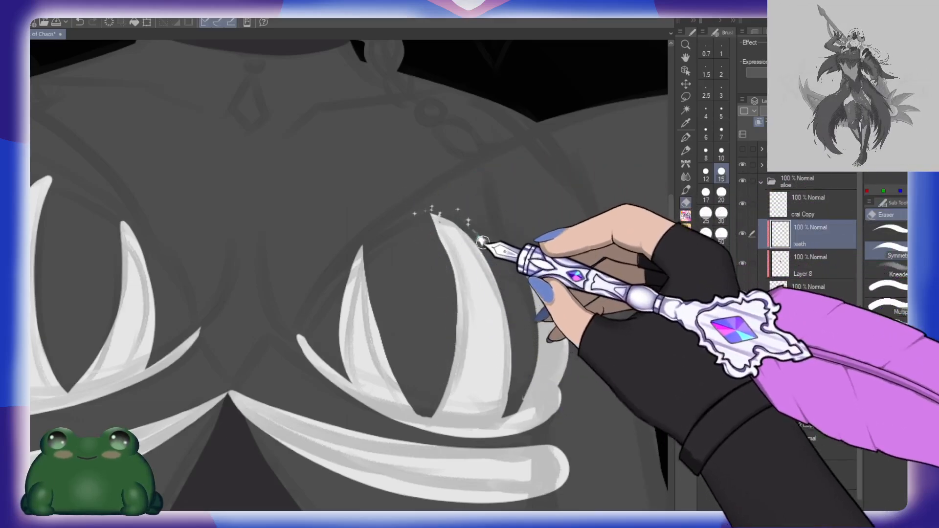
{"action": "left_click_drag", "start_coordinate": [483, 242], "coordinate": [518, 347]}
Step: Trim the tips and edges of the left chest spikes with the size 15 eraser
{"action": "left_click_drag", "start_coordinate": [227, 288], "coordinate": [461, 291]}
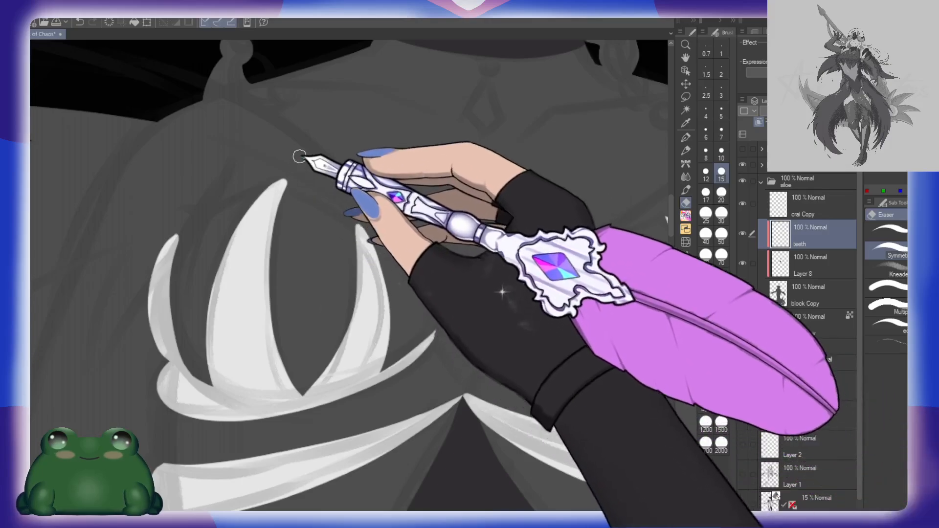
{"action": "left_click_drag", "start_coordinate": [300, 157], "coordinate": [276, 259]}
{"action": "left_click_drag", "start_coordinate": [199, 215], "coordinate": [180, 279]}
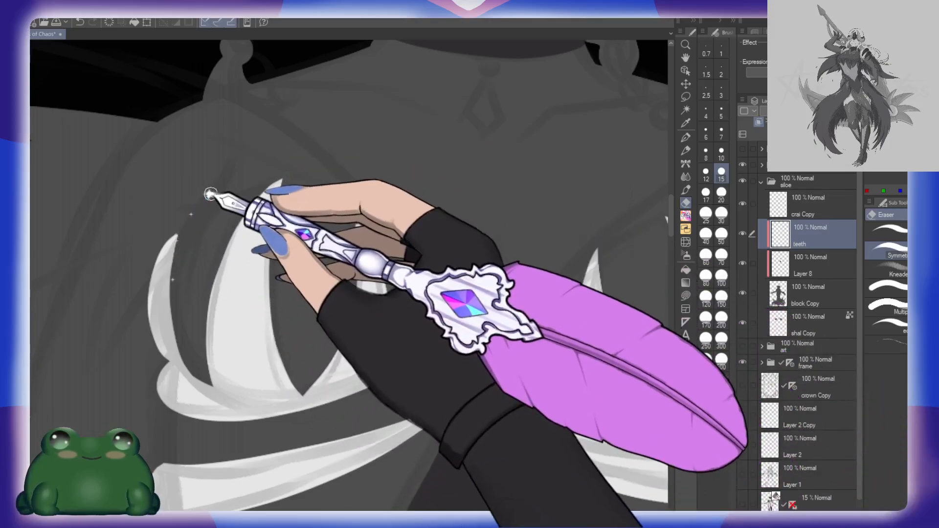
Step: Refine where the outer right chest spike meets its base band, using a size 10 eraser and a size 7 brush
{"action": "left_click_drag", "start_coordinate": [582, 282], "coordinate": [409, 245]}
{"action": "key", "text": "b"}
{"action": "mouse_move", "coordinate": [488, 198]}
{"action": "left_mouse_down"}
{"action": "mouse_move", "coordinate": [469, 190]}
{"action": "mouse_move", "coordinate": [490, 207]}
{"action": "left_mouse_up"}
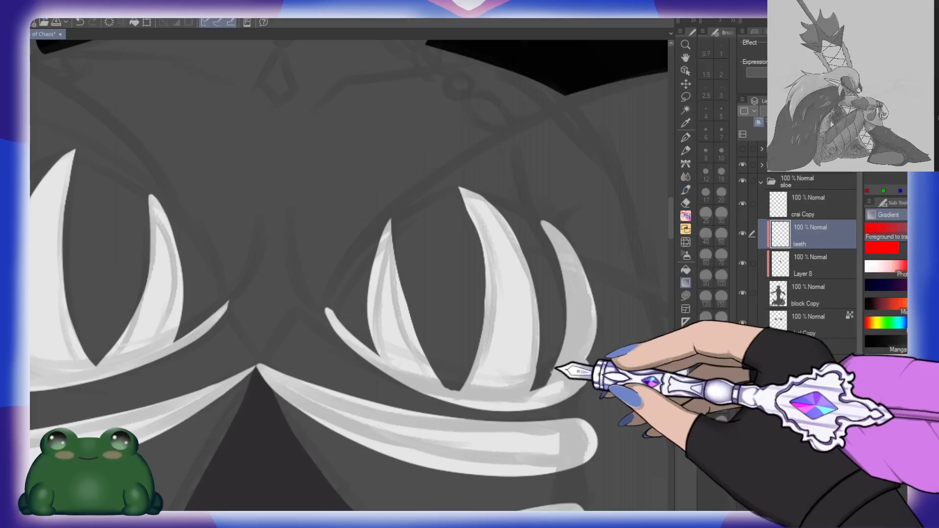
{"action": "left_click", "coordinate": [721, 152]}
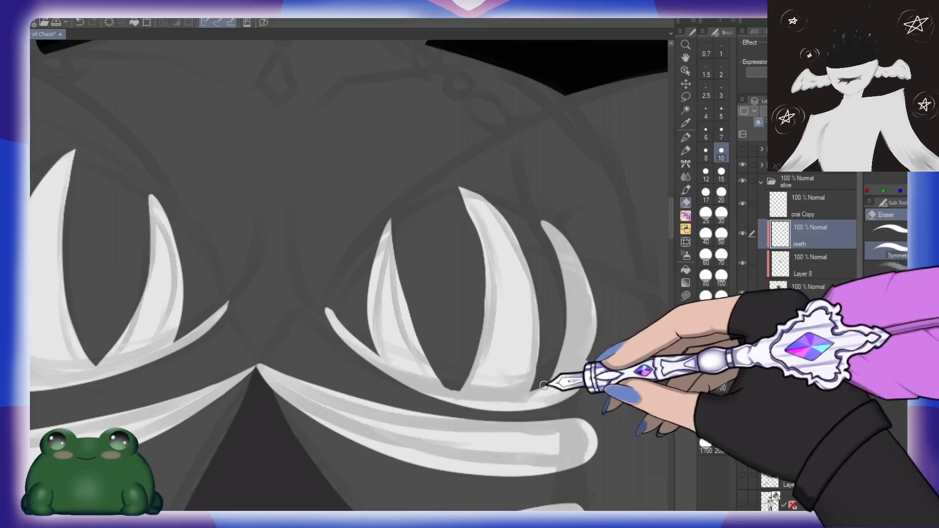
{"action": "left_click_drag", "start_coordinate": [542, 387], "coordinate": [537, 385]}
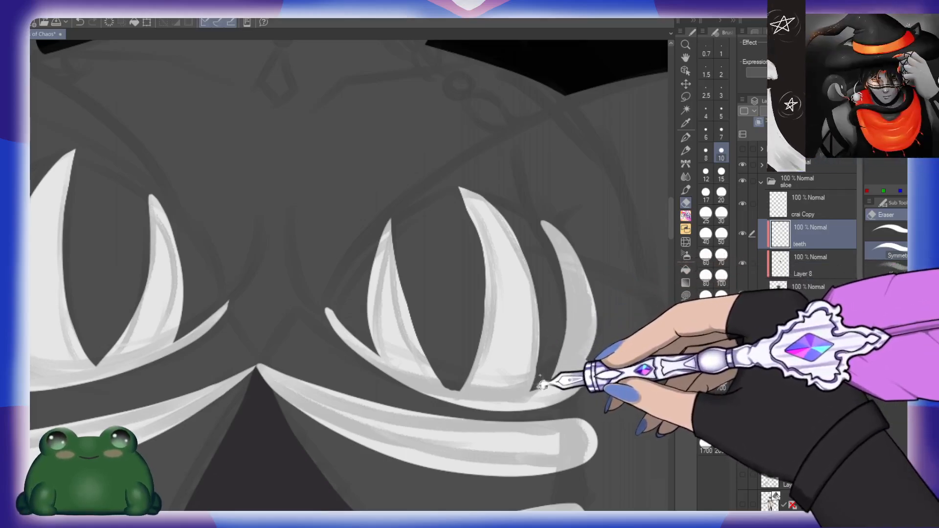
{"action": "key", "text": "b"}
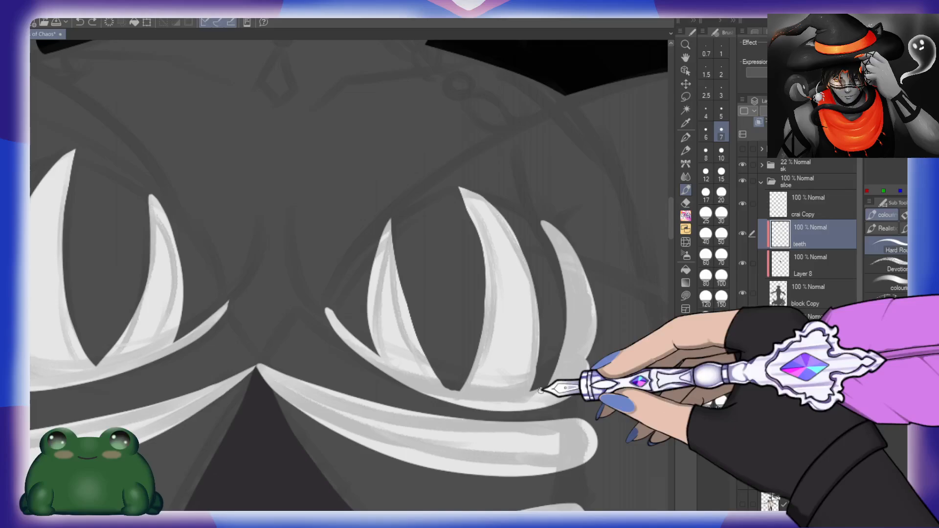
{"action": "mouse_move", "coordinate": [512, 395]}
{"action": "left_mouse_down"}
{"action": "mouse_move", "coordinate": [580, 357]}
{"action": "mouse_move", "coordinate": [595, 372]}
{"action": "mouse_move", "coordinate": [612, 354]}
{"action": "mouse_move", "coordinate": [609, 319]}
{"action": "mouse_move", "coordinate": [631, 349]}
{"action": "mouse_move", "coordinate": [519, 382]}
{"action": "mouse_move", "coordinate": [576, 313]}
{"action": "left_mouse_up"}
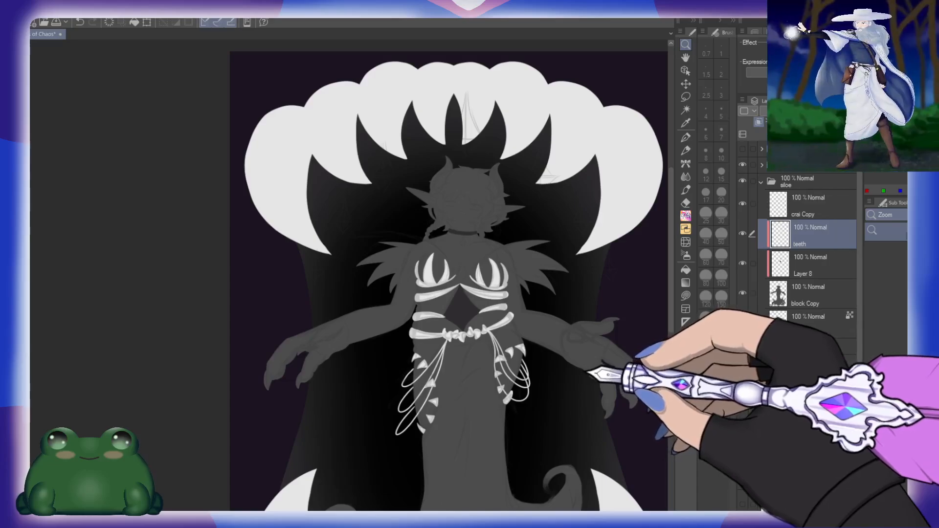
Step: Trim the lower edges of the white bands under the chest on both sides with a size 10 eraser, using a mirrored view
{"action": "left_click_drag", "start_coordinate": [511, 315], "coordinate": [597, 269]}
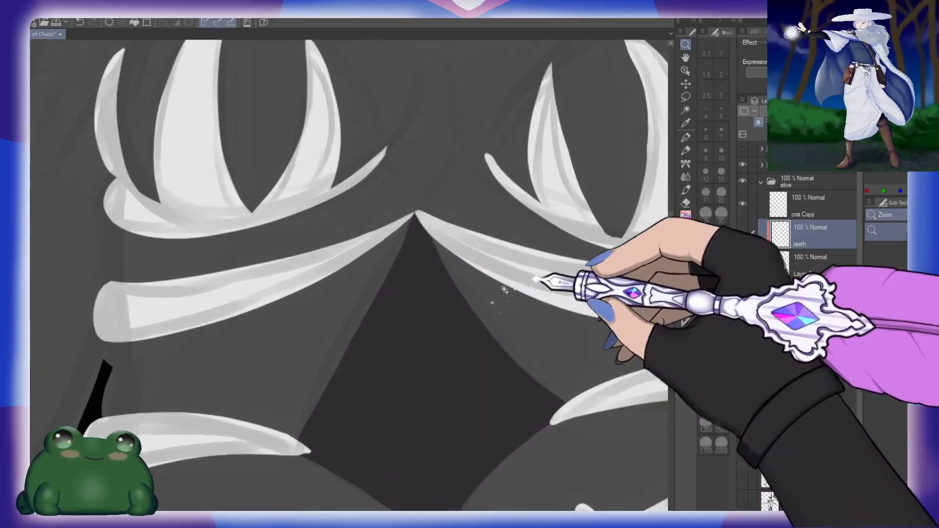
{"action": "left_click", "coordinate": [463, 275]}
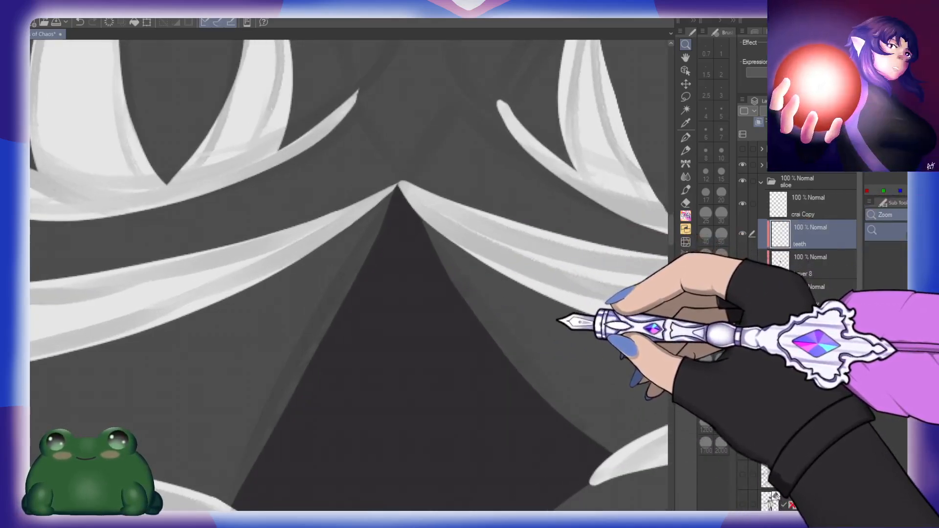
{"action": "key", "text": "e"}
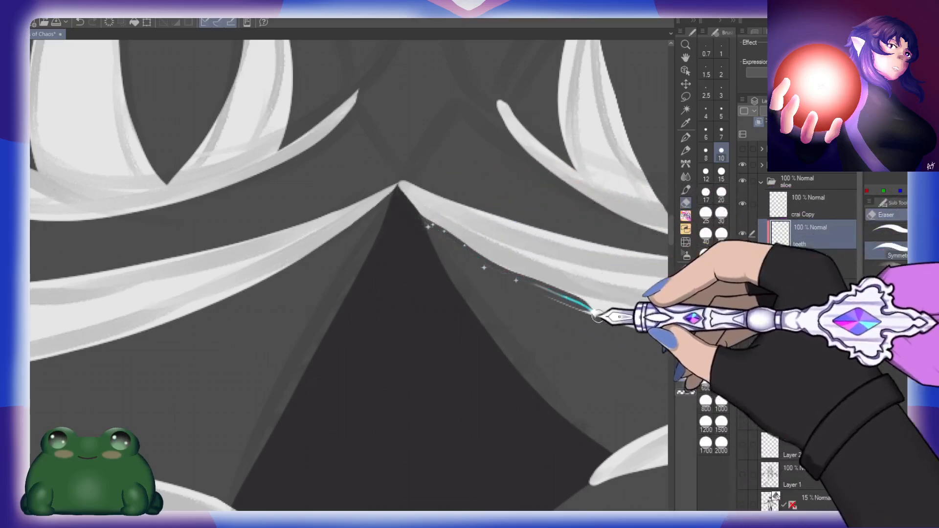
{"action": "key", "text": "h"}
{"action": "key", "text": "ctrl+z"}
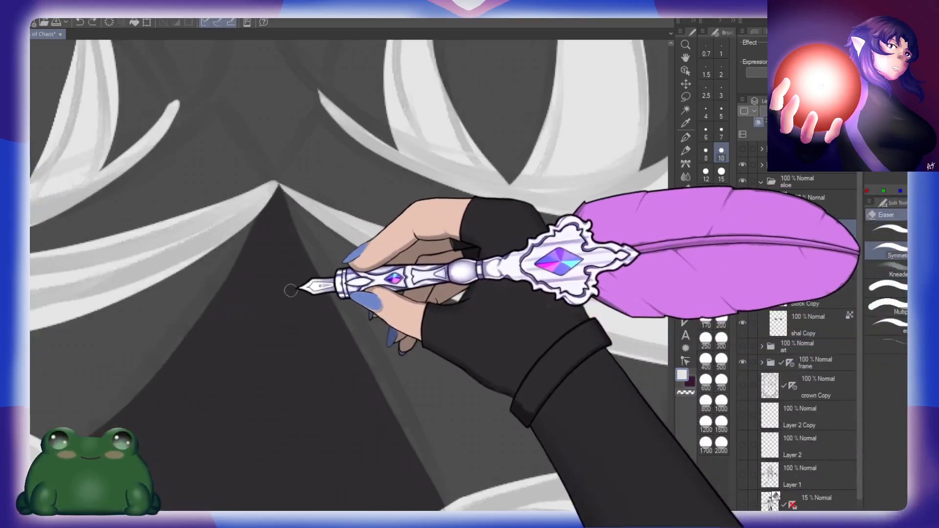
{"action": "left_click_drag", "start_coordinate": [264, 295], "coordinate": [503, 293]}
{"action": "left_click_drag", "start_coordinate": [514, 191], "coordinate": [361, 300]}
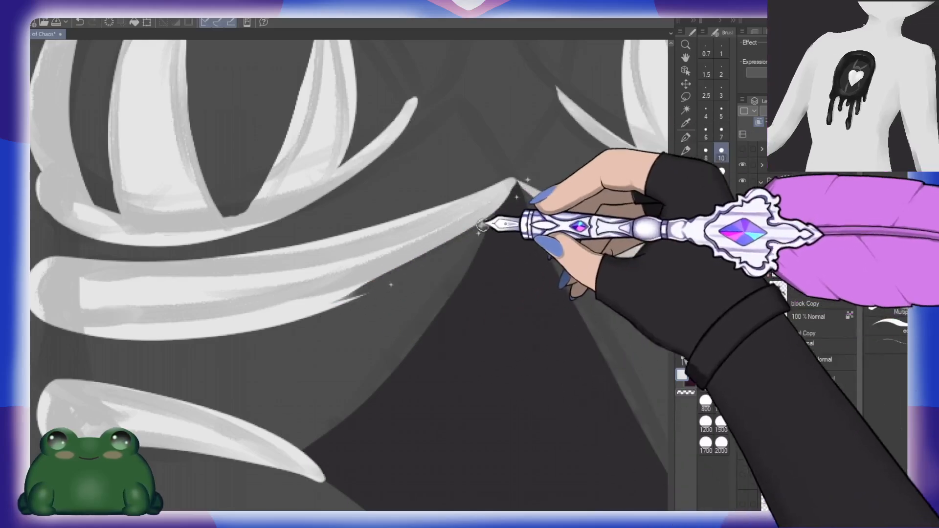
{"action": "left_click_drag", "start_coordinate": [486, 224], "coordinate": [215, 334]}
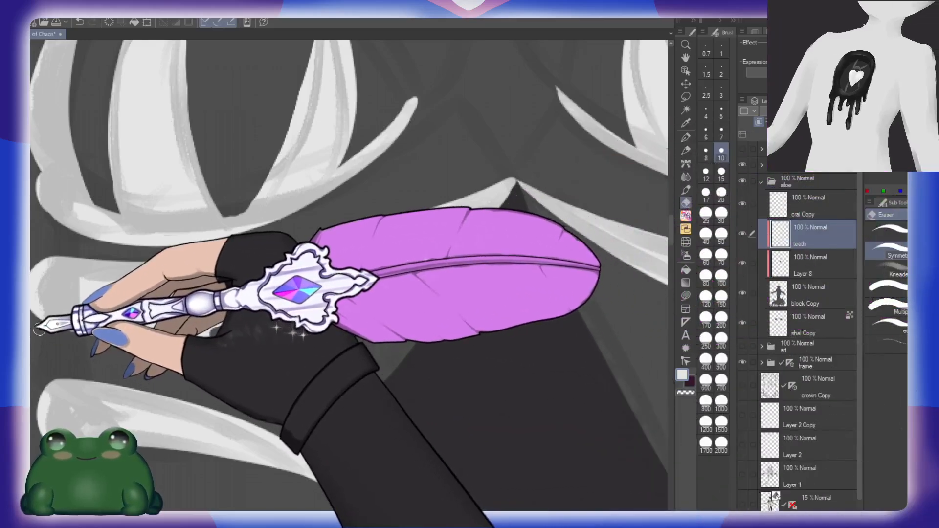
{"action": "mouse_move", "coordinate": [42, 328]}
{"action": "left_mouse_down"}
{"action": "mouse_move", "coordinate": [277, 314]}
{"action": "mouse_move", "coordinate": [486, 263]}
{"action": "left_mouse_up"}
{"action": "mouse_move", "coordinate": [80, 335]}
{"action": "left_mouse_down"}
{"action": "mouse_move", "coordinate": [344, 314]}
{"action": "mouse_move", "coordinate": [451, 281]}
{"action": "mouse_move", "coordinate": [502, 210]}
{"action": "left_mouse_up"}
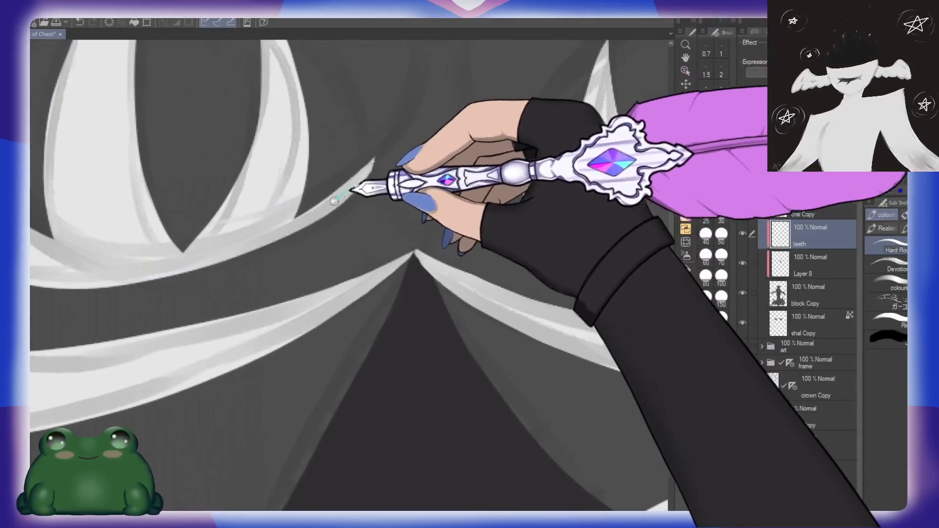
Step: Add a new layer below the teeth layer and paint pink beads on the left braid's end and the right shoulder with a size 7 brush
{"action": "scroll", "coordinate": [300, 226], "scroll_direction": "down", "scroll_amount": 3}
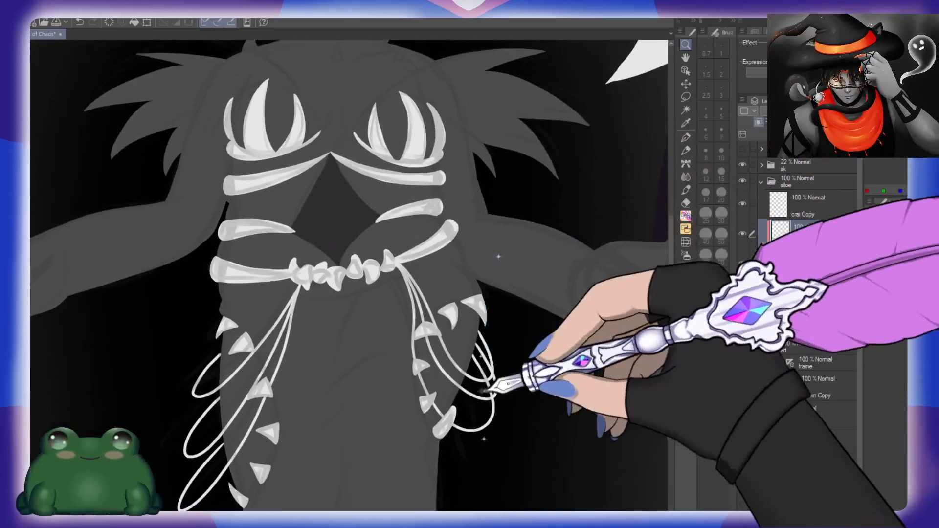
{"action": "left_click_drag", "start_coordinate": [481, 391], "coordinate": [482, 382]}
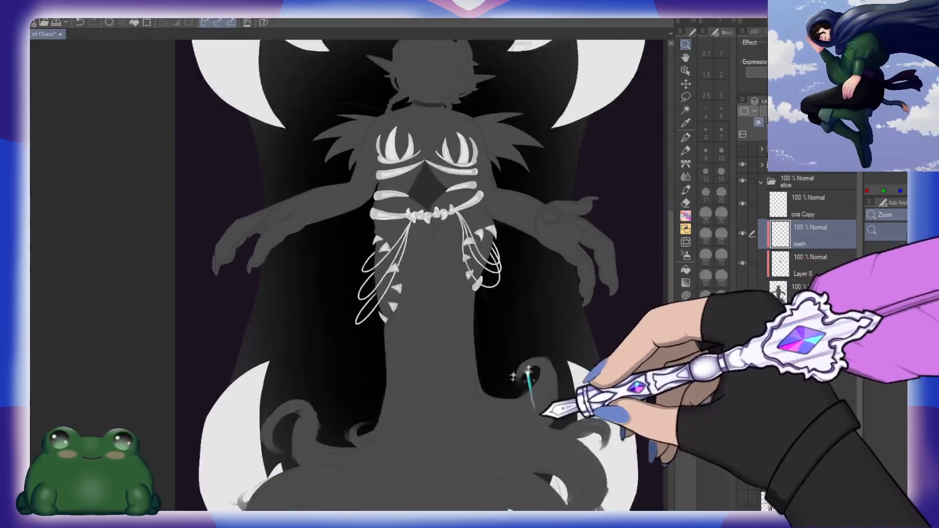
{"action": "left_click_drag", "start_coordinate": [540, 415], "coordinate": [519, 413]}
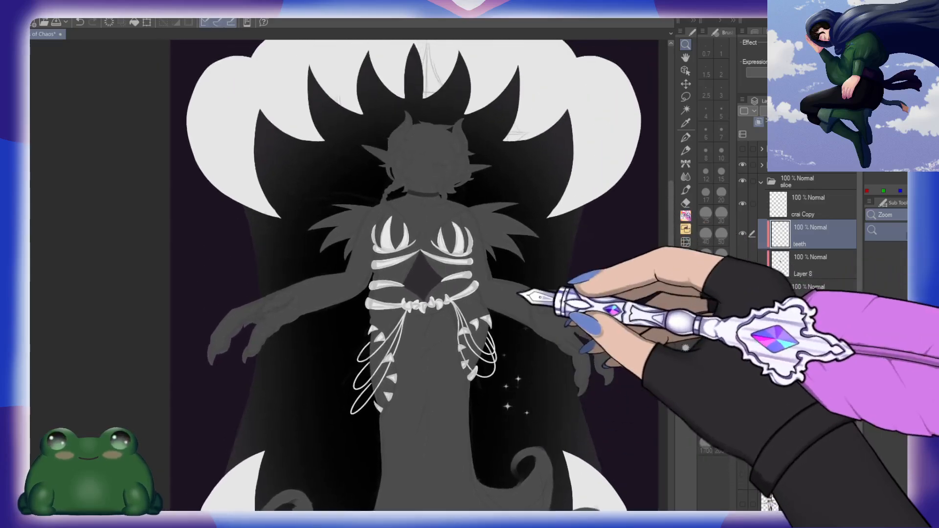
{"action": "left_click_drag", "start_coordinate": [520, 287], "coordinate": [522, 327]}
{"action": "left_click", "coordinate": [810, 267]}
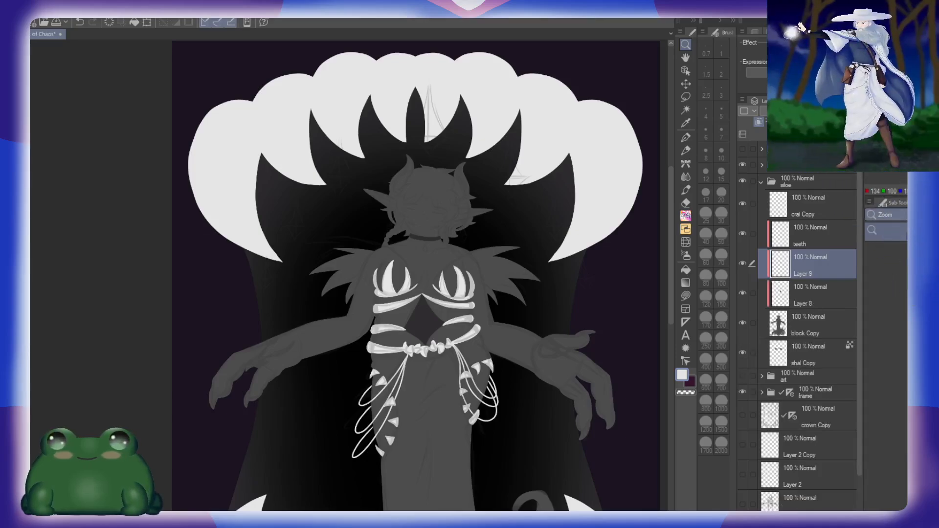
{"action": "left_click_drag", "start_coordinate": [393, 244], "coordinate": [455, 244]}
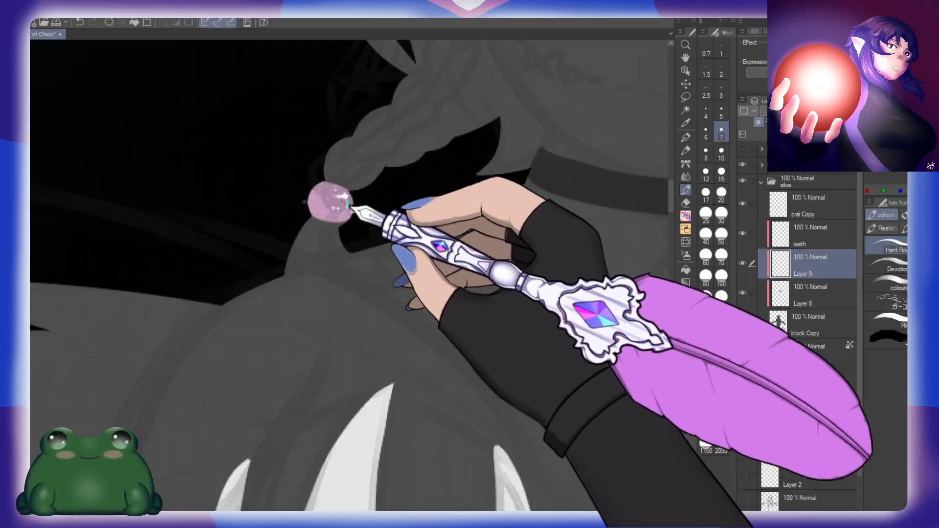
{"action": "left_click_drag", "start_coordinate": [587, 284], "coordinate": [336, 268]}
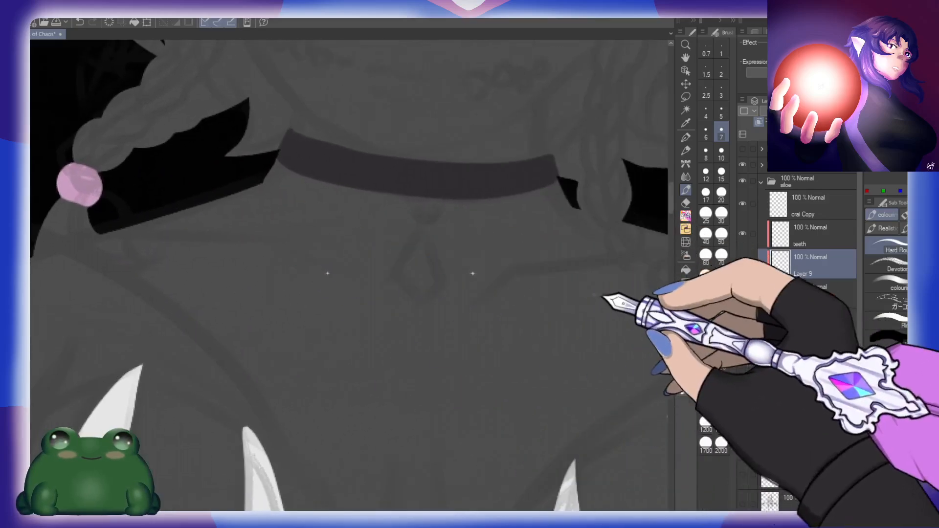
{"action": "left_click_drag", "start_coordinate": [603, 300], "coordinate": [473, 309]}
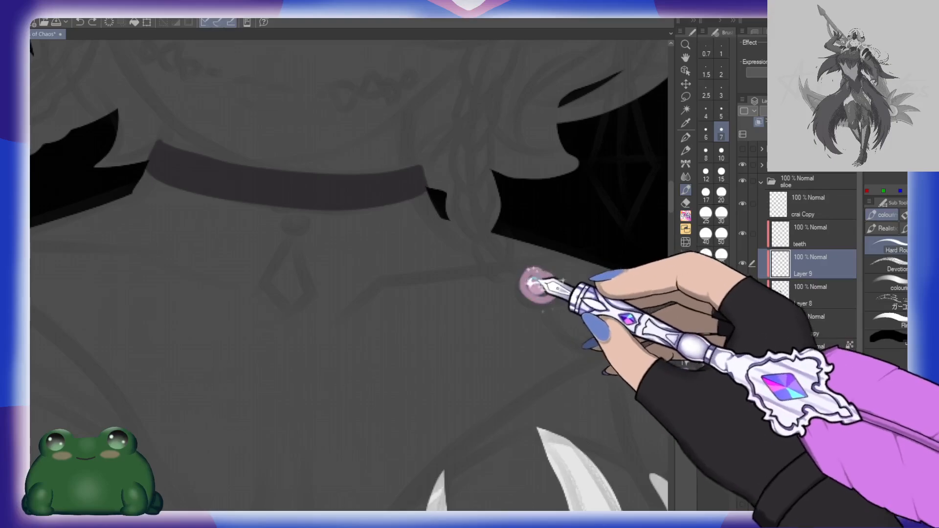
Step: Paint a pink upside-down heart outline at the centre of the choker with a size 7 brush
{"action": "left_click", "coordinate": [721, 172]}
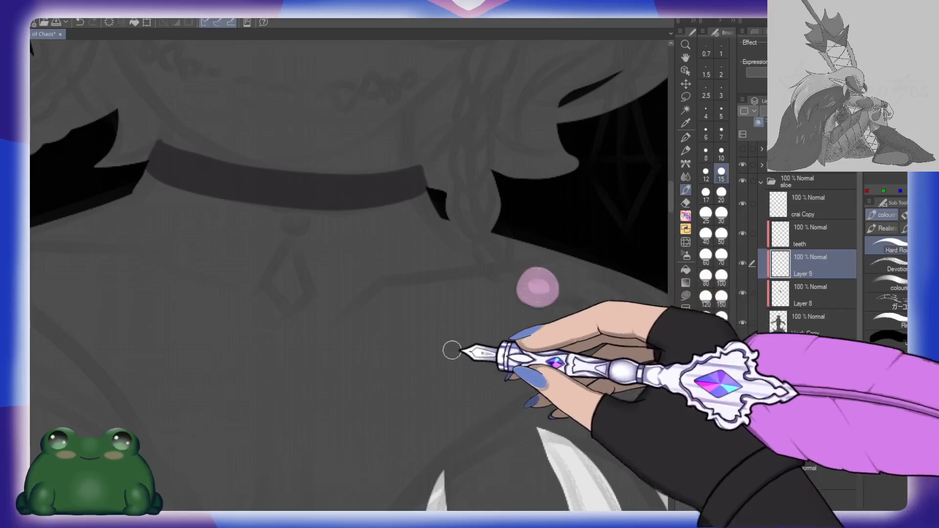
{"action": "left_click_drag", "start_coordinate": [366, 325], "coordinate": [490, 380]}
{"action": "left_click", "coordinate": [720, 153]}
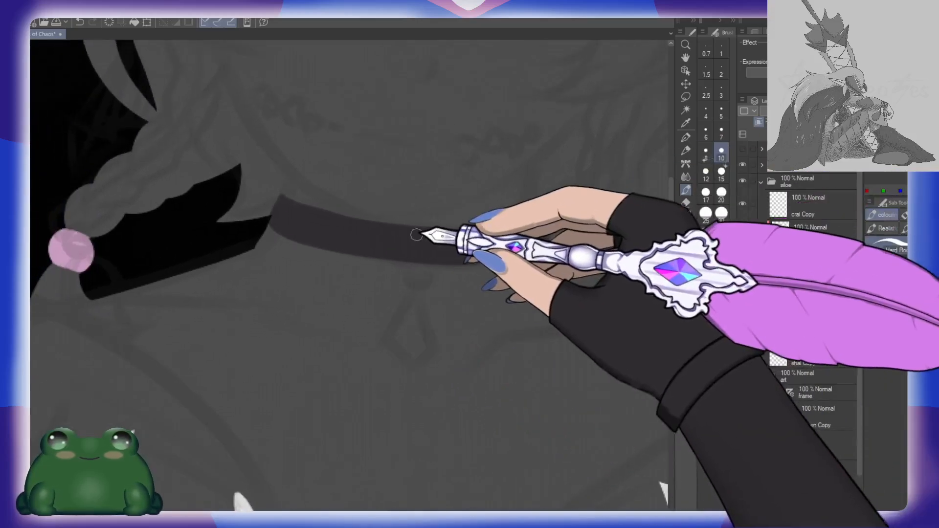
{"action": "left_click", "coordinate": [721, 132]}
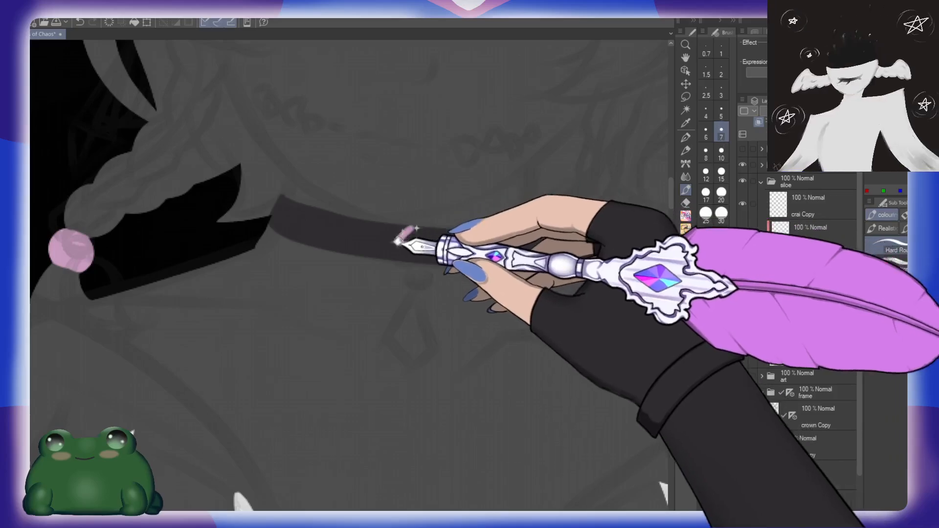
{"action": "mouse_move", "coordinate": [409, 228]}
{"action": "left_mouse_down"}
{"action": "mouse_move", "coordinate": [394, 262]}
{"action": "mouse_move", "coordinate": [416, 258]}
{"action": "left_mouse_up"}
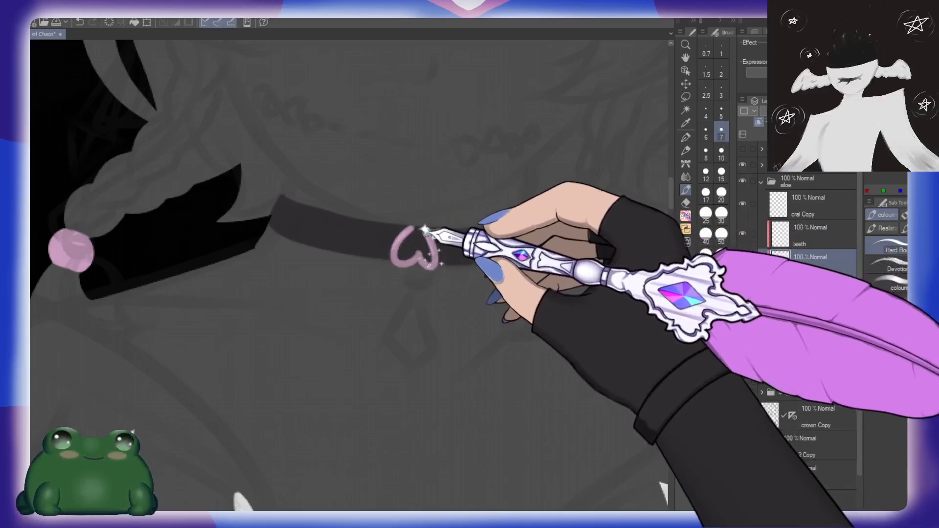
{"action": "left_click_drag", "start_coordinate": [457, 285], "coordinate": [473, 277]}
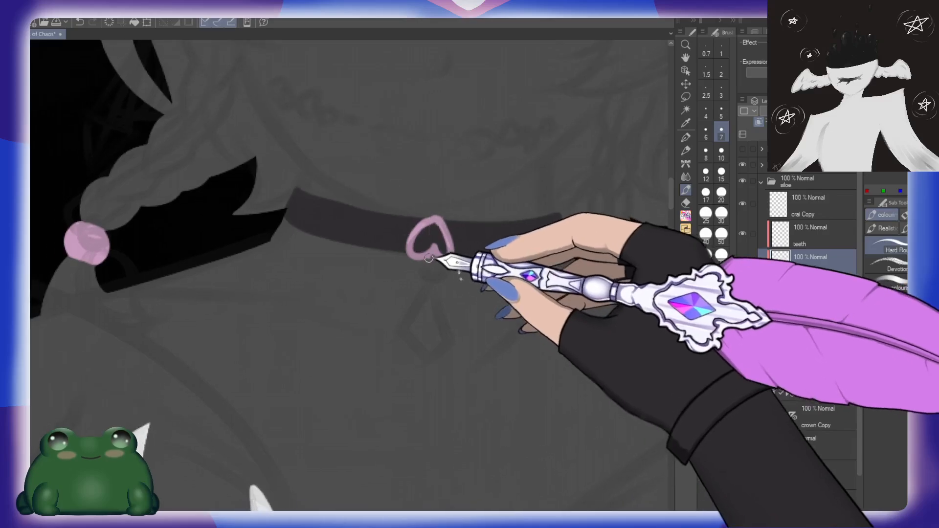
Step: Paint a blue bead and a pink diamond-shaped outline hanging below the choker's heart, and fill the diamond with pink
{"action": "left_click_drag", "start_coordinate": [419, 260], "coordinate": [441, 266]}
{"action": "key", "text": "ctrl+z"}
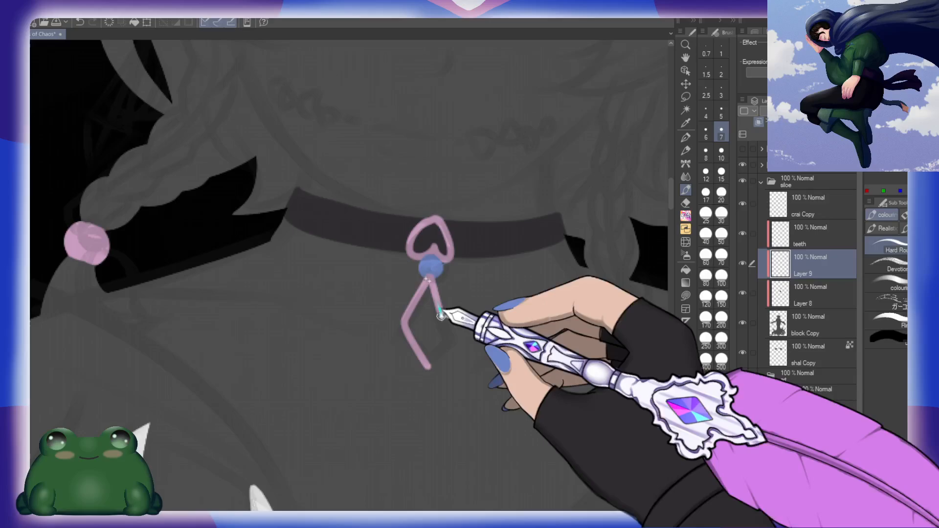
{"action": "key", "text": "ctrl+z"}
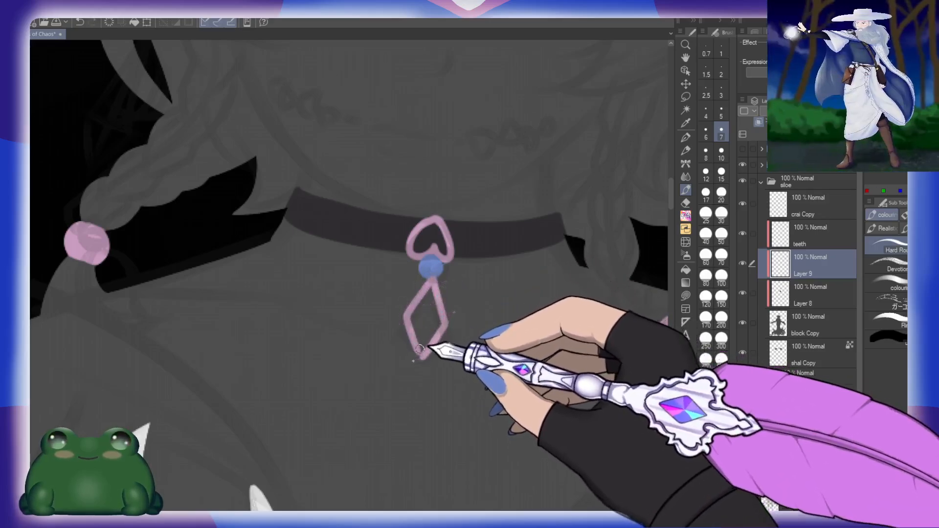
{"action": "key", "text": "g"}
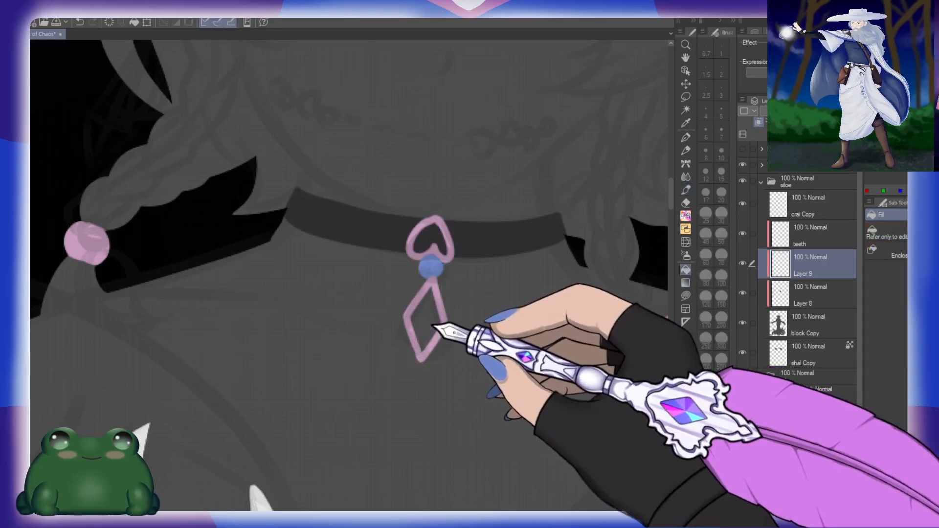
{"action": "left_click", "coordinate": [430, 325]}
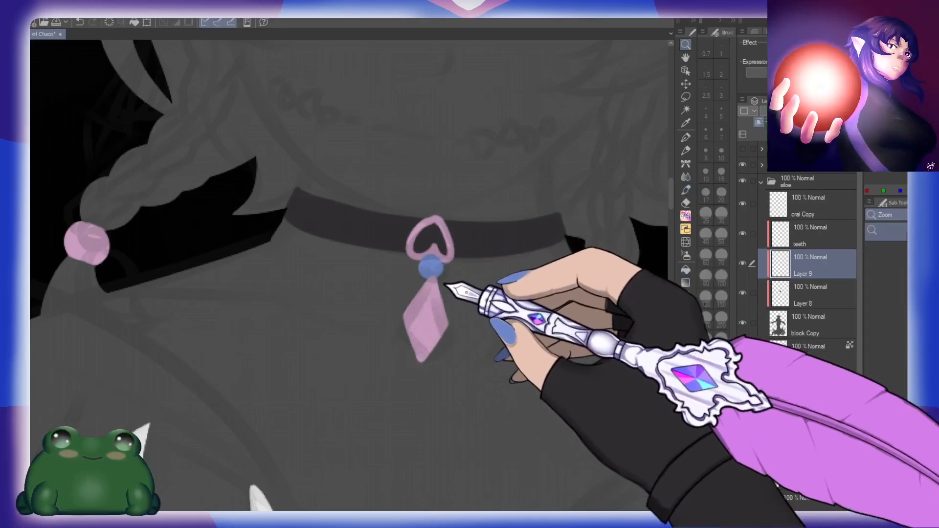
Step: Refine the pendant's heart outline and blue bead with a size 7 brush
{"action": "left_click", "coordinate": [445, 282]}
{"action": "key", "text": "p"}
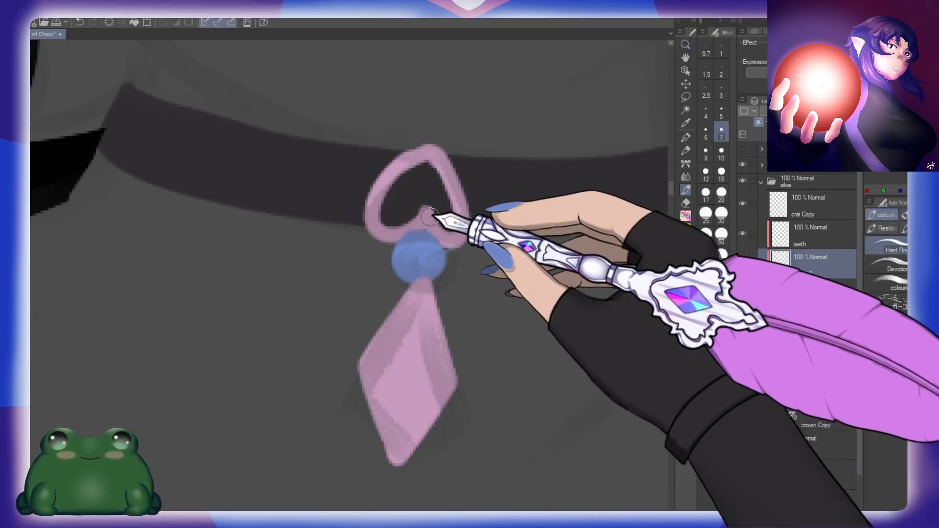
{"action": "mouse_move", "coordinate": [458, 194]}
{"action": "left_mouse_down"}
{"action": "mouse_move", "coordinate": [453, 245]}
{"action": "mouse_move", "coordinate": [412, 223]}
{"action": "mouse_move", "coordinate": [423, 216]}
{"action": "mouse_move", "coordinate": [399, 232]}
{"action": "mouse_move", "coordinate": [376, 223]}
{"action": "mouse_move", "coordinate": [398, 167]}
{"action": "mouse_move", "coordinate": [438, 145]}
{"action": "left_mouse_up"}
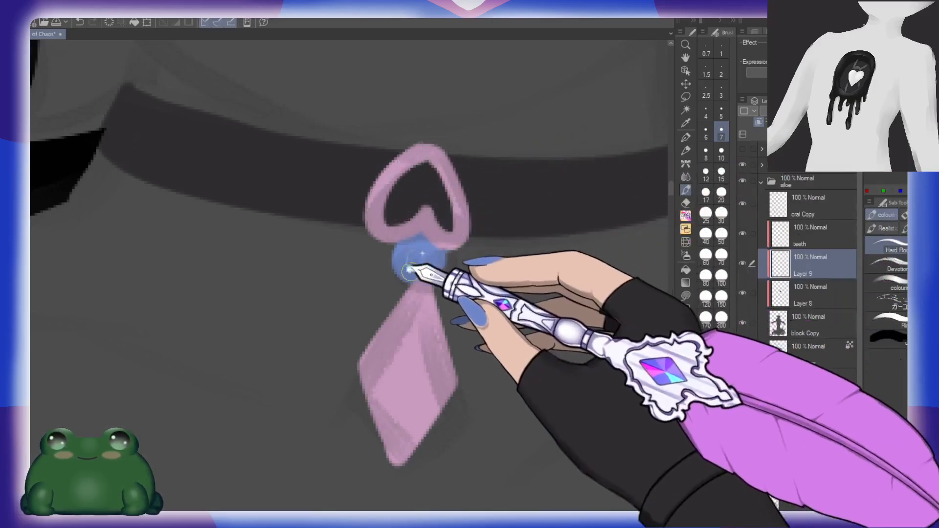
{"action": "left_click_drag", "start_coordinate": [413, 267], "coordinate": [440, 258]}
{"action": "key", "text": "ctrl+space"}
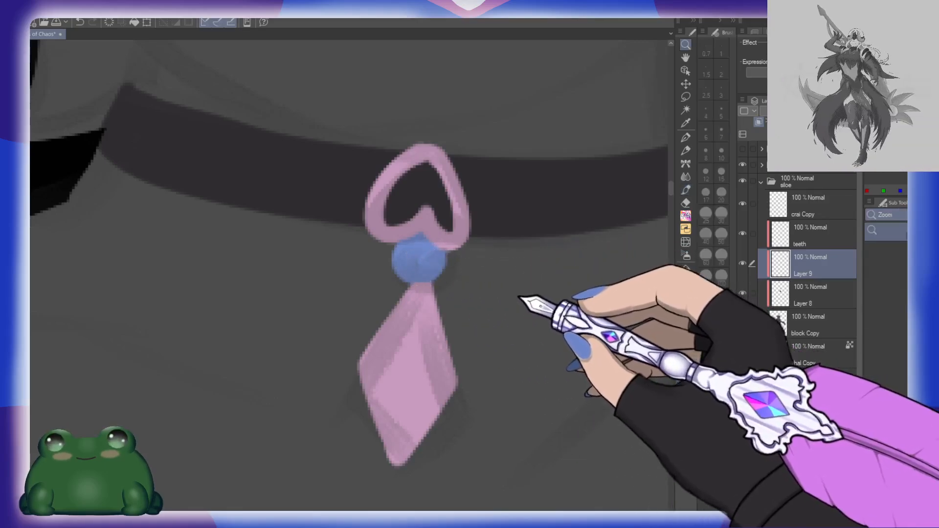
{"action": "left_click_drag", "start_coordinate": [523, 289], "coordinate": [495, 270]}
{"action": "left_click_drag", "start_coordinate": [577, 271], "coordinate": [566, 216]}
{"action": "left_click_drag", "start_coordinate": [632, 313], "coordinate": [456, 295]}
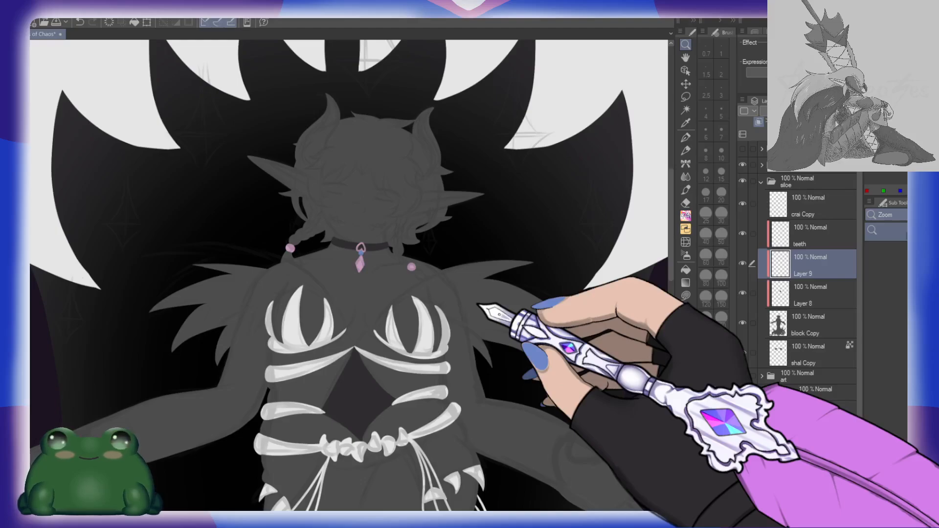
Step: Rename the layer holding the pendant and beads as col and the layer below it as d
{"action": "left_click", "coordinate": [753, 294]}
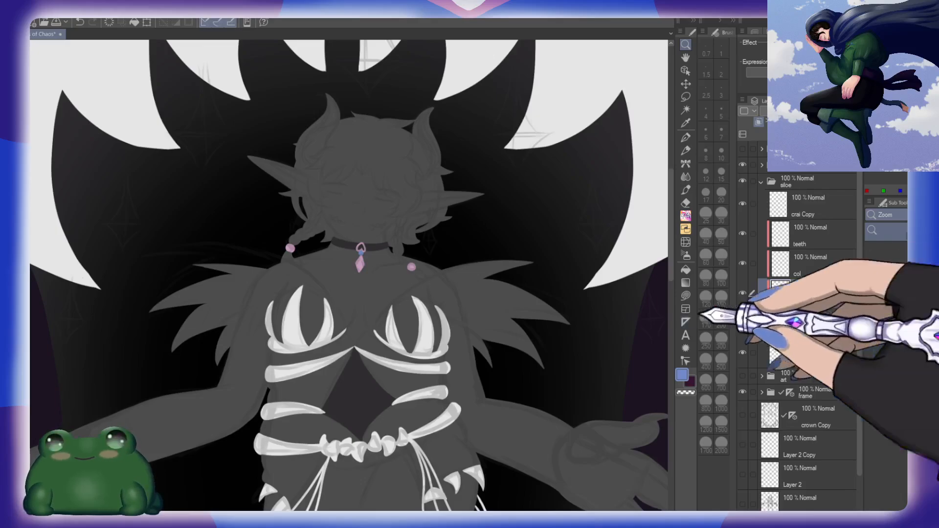
{"action": "left_click_drag", "start_coordinate": [537, 415], "coordinate": [509, 407]}
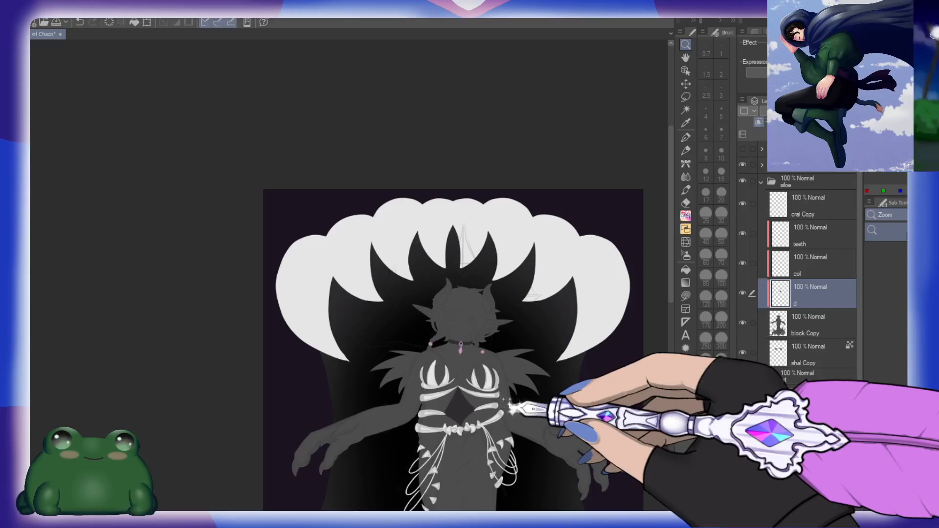
{"action": "left_click_drag", "start_coordinate": [539, 435], "coordinate": [562, 336]}
{"action": "left_click_drag", "start_coordinate": [614, 438], "coordinate": [580, 412]}
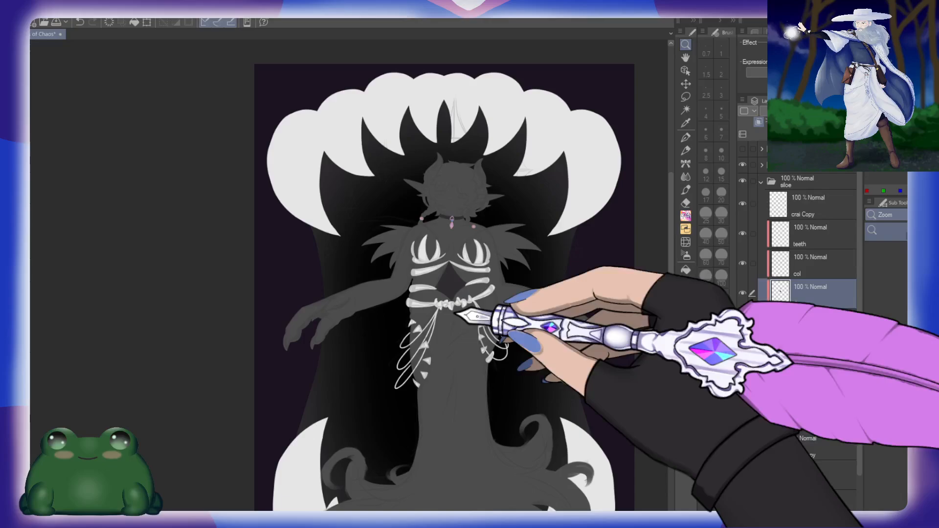
Step: Check what the col layer holds by toggling its visibility, and rename it ac
{"action": "left_click_drag", "start_coordinate": [459, 263], "coordinate": [461, 356]}
{"action": "left_click_drag", "start_coordinate": [474, 293], "coordinate": [538, 296]}
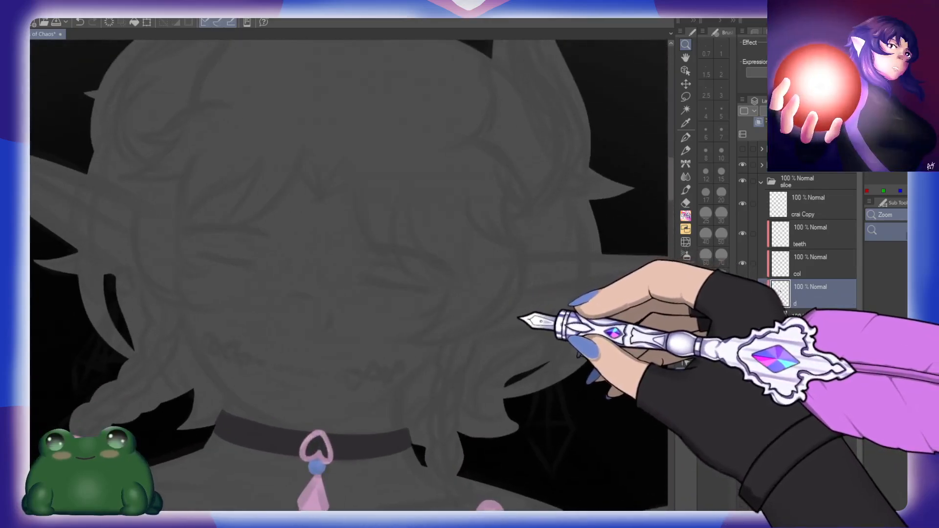
{"action": "left_click_drag", "start_coordinate": [465, 398], "coordinate": [498, 309]}
{"action": "left_click", "coordinate": [800, 269]}
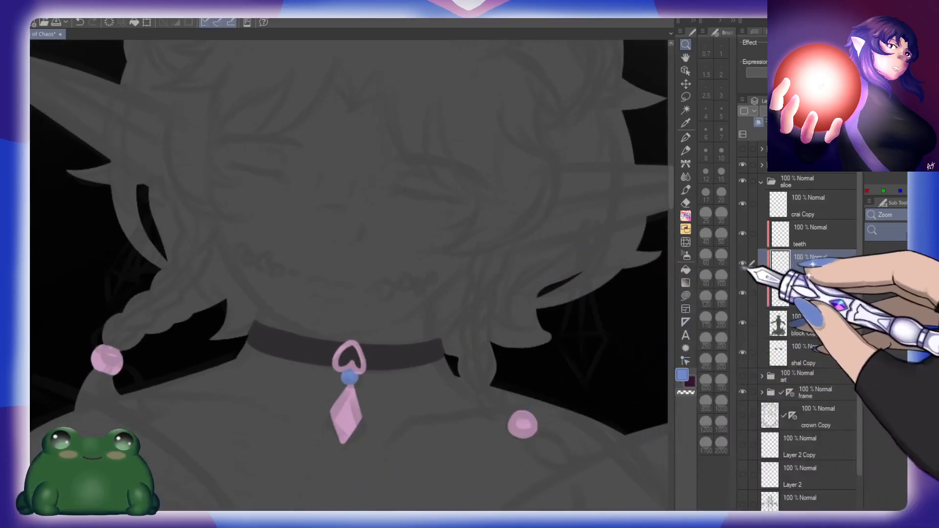
{"action": "left_click", "coordinate": [742, 263]}
{"action": "left_click", "coordinate": [743, 264]}
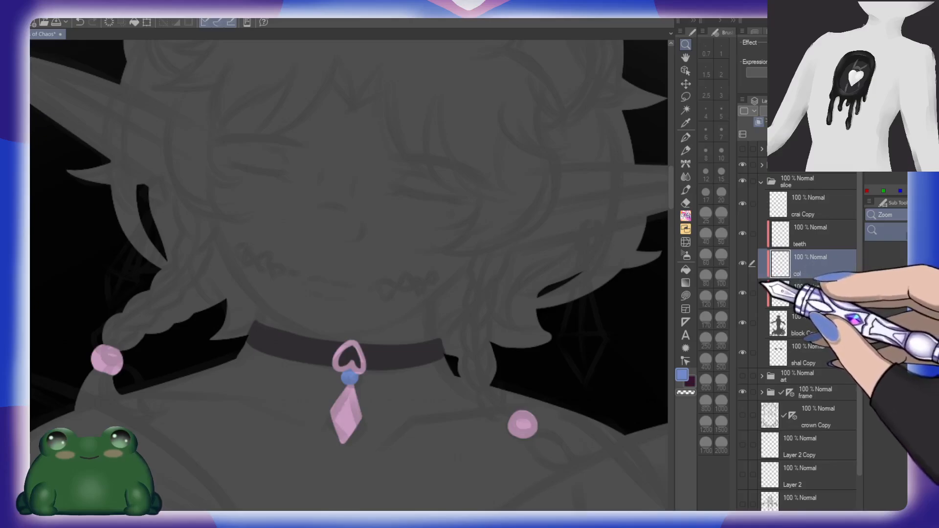
{"action": "double_click", "coordinate": [799, 273]}
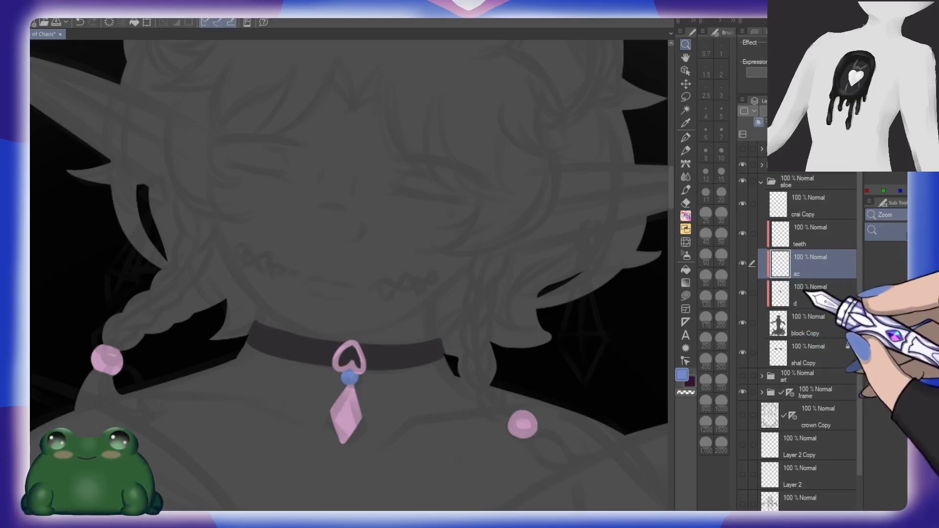
{"action": "type", "text": "ac"}
{"action": "key", "text": "Return"}
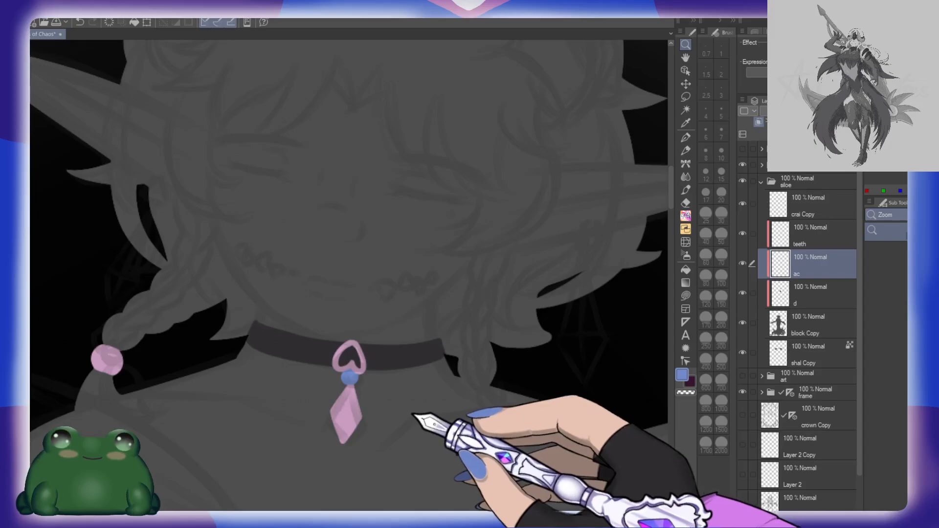
Step: Hide the sk sketch folder so only the figure's flat colour shapes remain shown
{"action": "left_click_drag", "start_coordinate": [602, 372], "coordinate": [497, 334]}
{"action": "left_click_drag", "start_coordinate": [567, 436], "coordinate": [546, 328]}
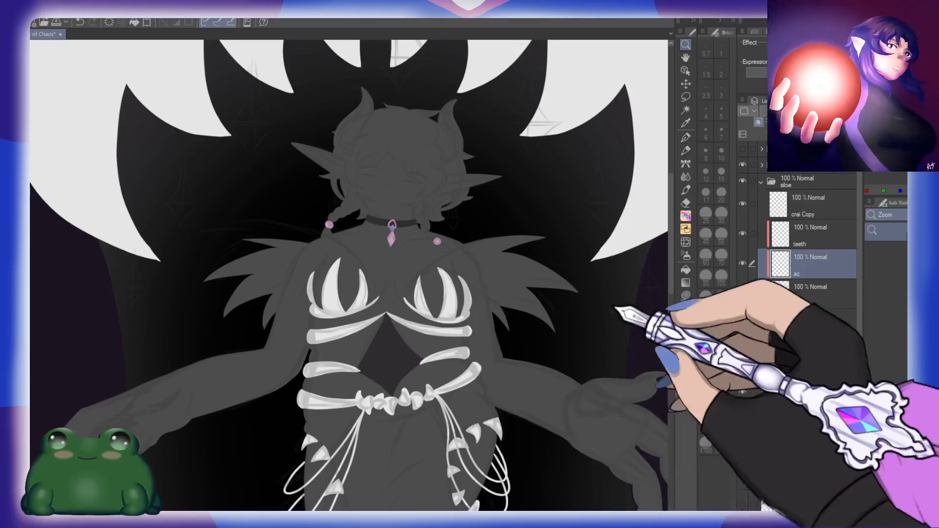
{"action": "left_click", "coordinate": [742, 165]}
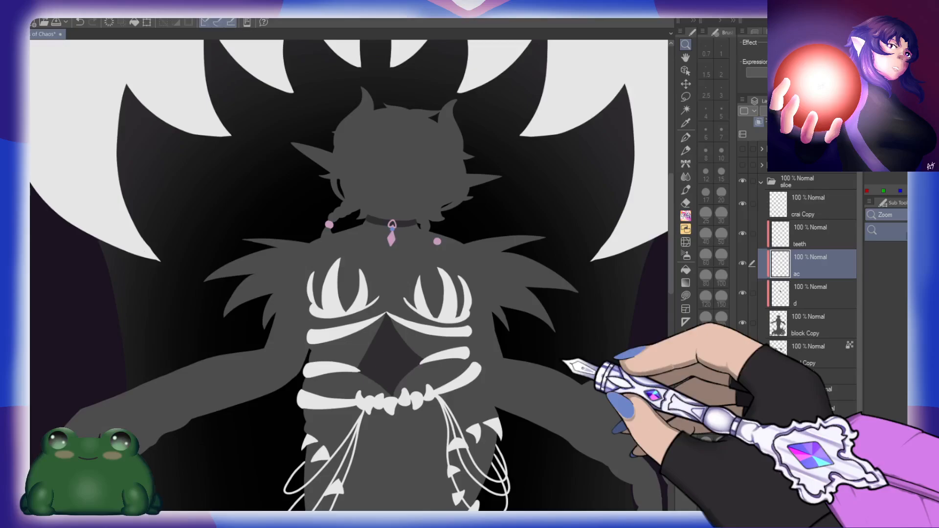
{"action": "left_click_drag", "start_coordinate": [567, 356], "coordinate": [557, 346]}
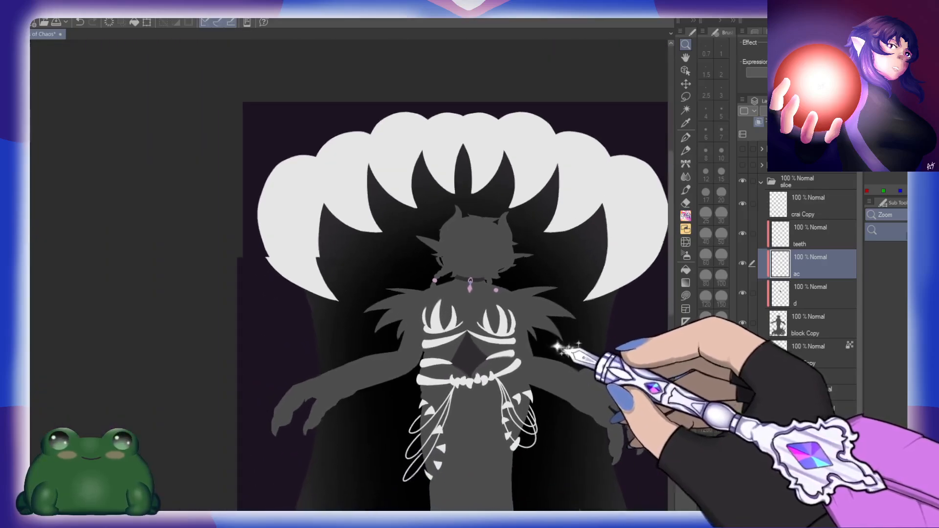
{"action": "left_click_drag", "start_coordinate": [601, 416], "coordinate": [556, 321]}
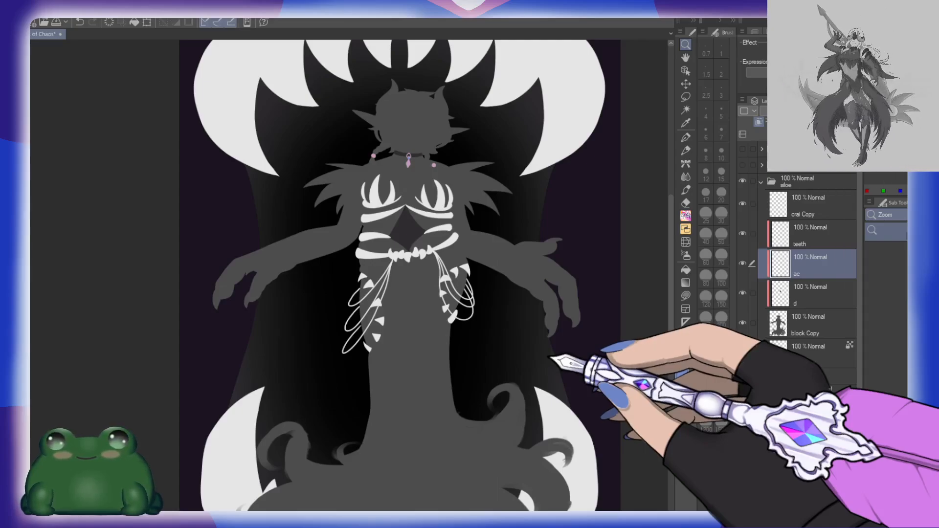
Step: Select the dark torso diamond on layer d, mask a new layer named teeth to it, and draw small white teeth along its edges
{"action": "left_click", "coordinate": [808, 297]}
{"action": "left_click_drag", "start_coordinate": [430, 288], "coordinate": [503, 369]}
{"action": "left_click_drag", "start_coordinate": [505, 281], "coordinate": [553, 272]}
{"action": "left_click_drag", "start_coordinate": [545, 415], "coordinate": [544, 288]}
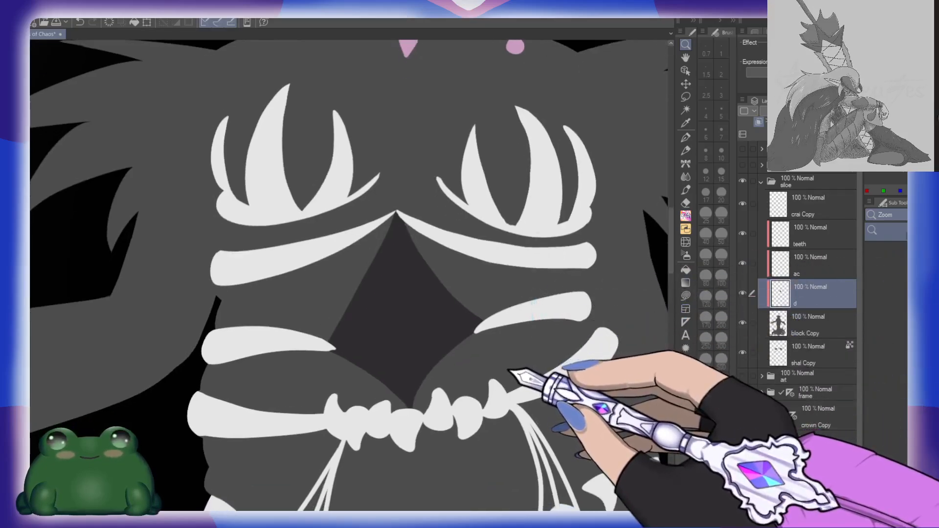
{"action": "key", "text": "w"}
{"action": "left_click", "coordinate": [431, 363]}
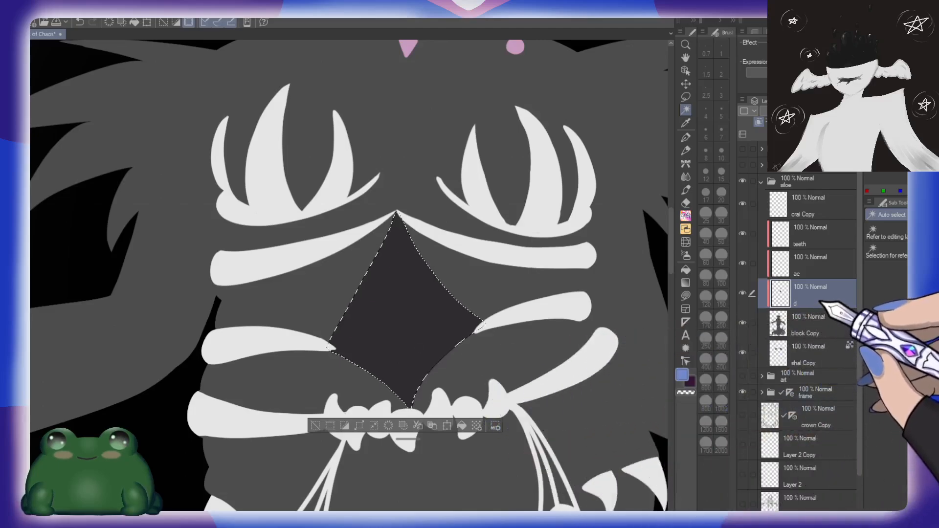
{"action": "left_click", "coordinate": [769, 135]}
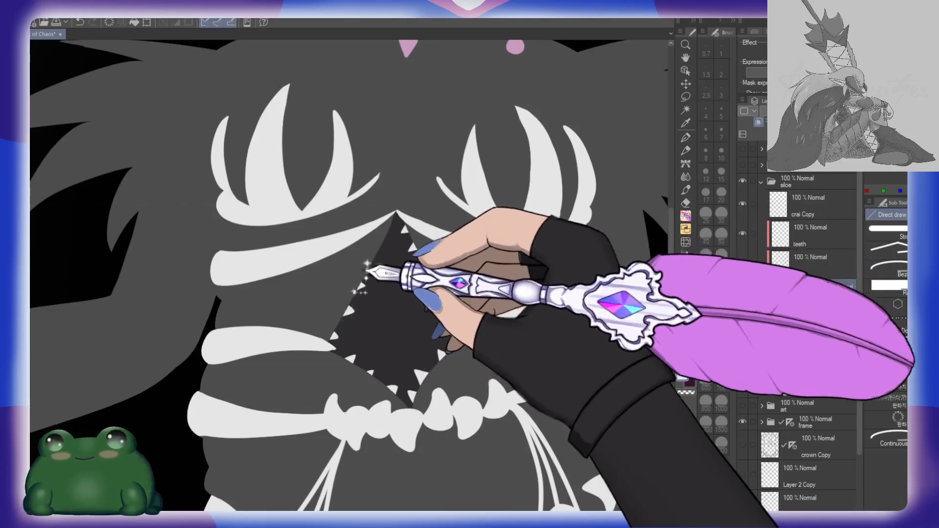
{"action": "left_click_drag", "start_coordinate": [388, 237], "coordinate": [397, 223]}
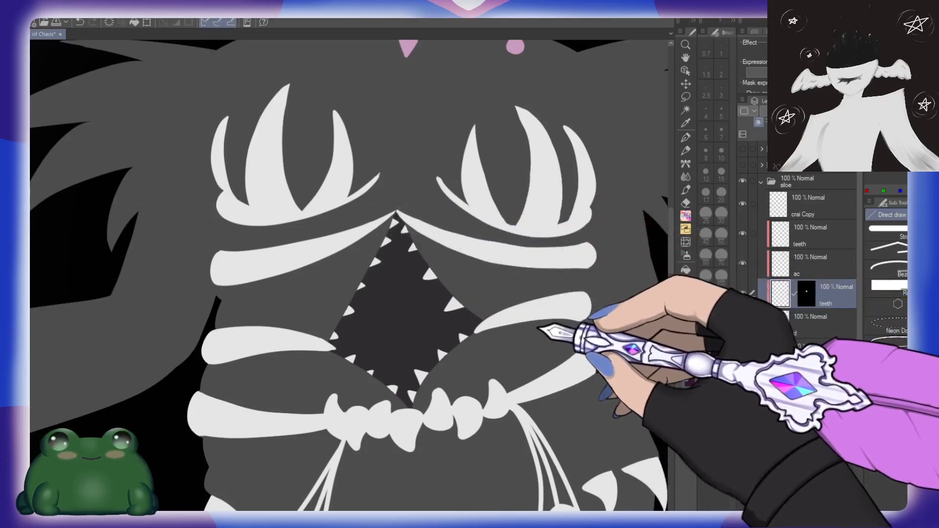
Step: Add a new layer named ear above the upper teeth layer
{"action": "key", "text": "ctrl+space"}
{"action": "left_click_drag", "start_coordinate": [559, 308], "coordinate": [526, 374]}
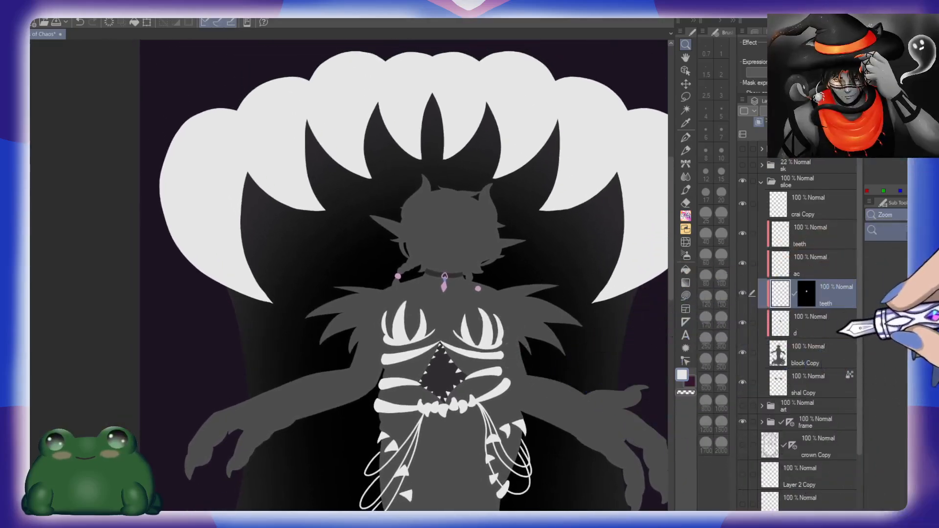
{"action": "left_click_drag", "start_coordinate": [511, 319], "coordinate": [507, 374]}
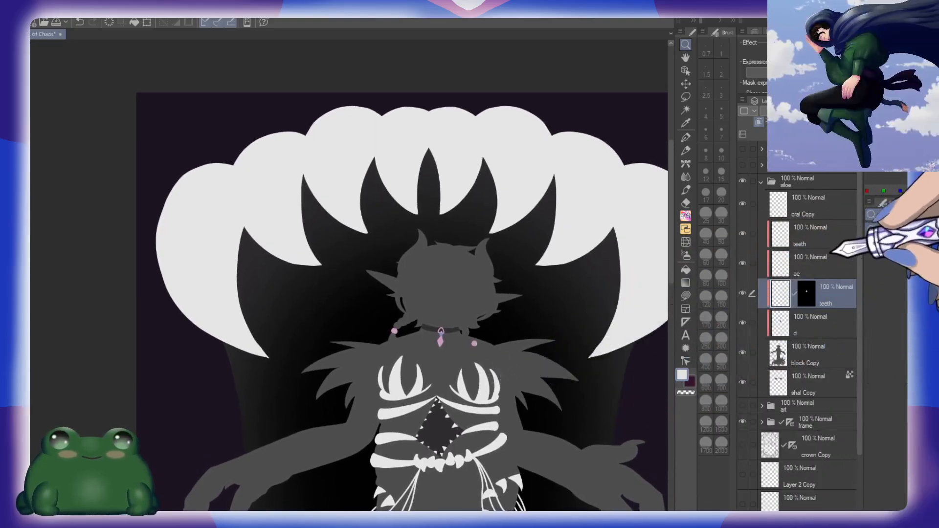
{"action": "key", "text": "ctrl+shift+n"}
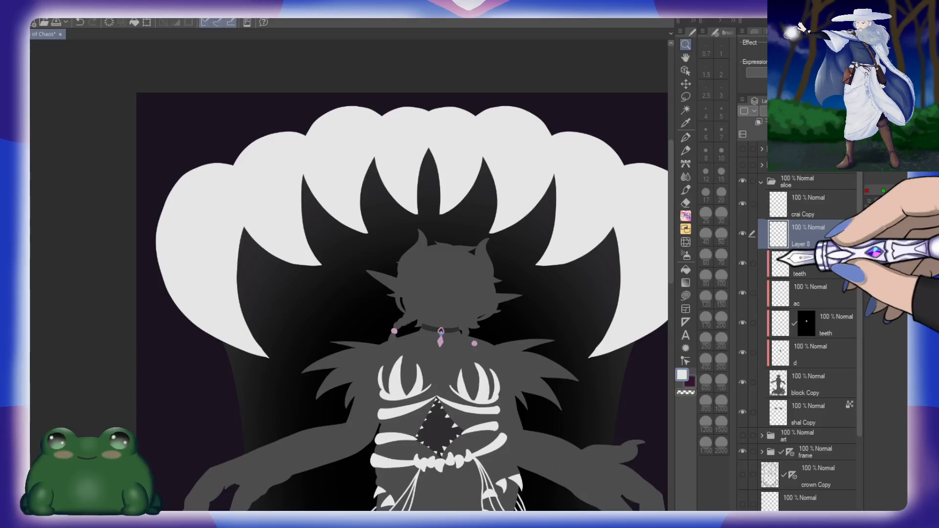
{"action": "left_click_drag", "start_coordinate": [498, 311], "coordinate": [534, 310]}
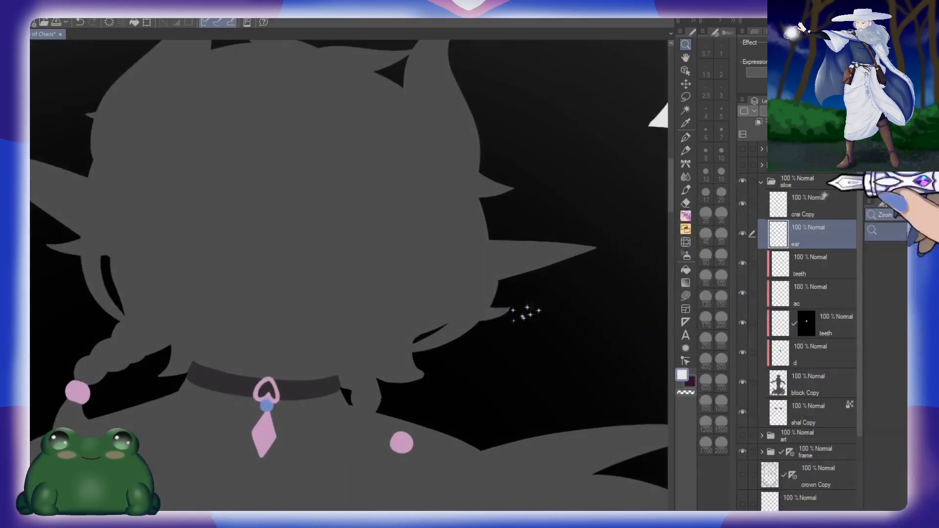
Step: Stamp a light green four-pointed star as an earring, then scale it down and place it under the figure's right-hand ear
{"action": "key", "text": "p"}
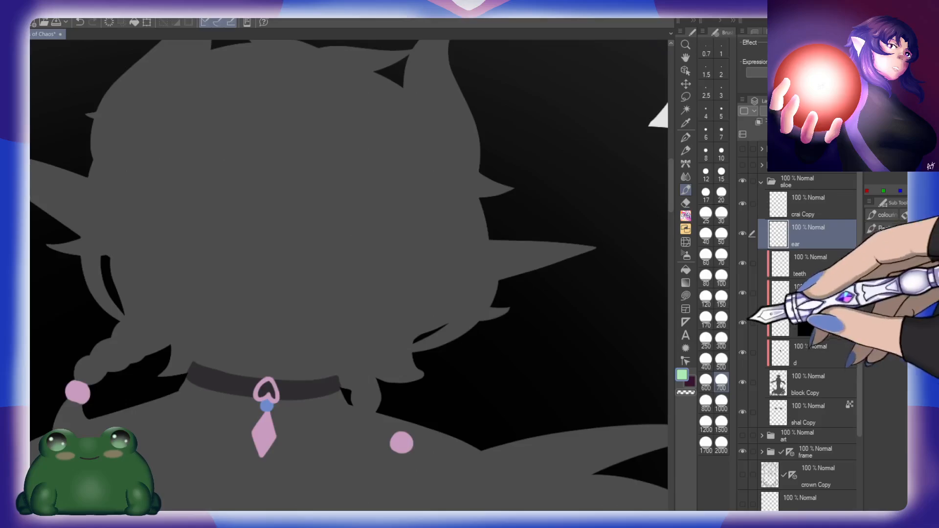
{"action": "scroll", "coordinate": [568, 313], "scroll_direction": "down", "scroll_amount": 2}
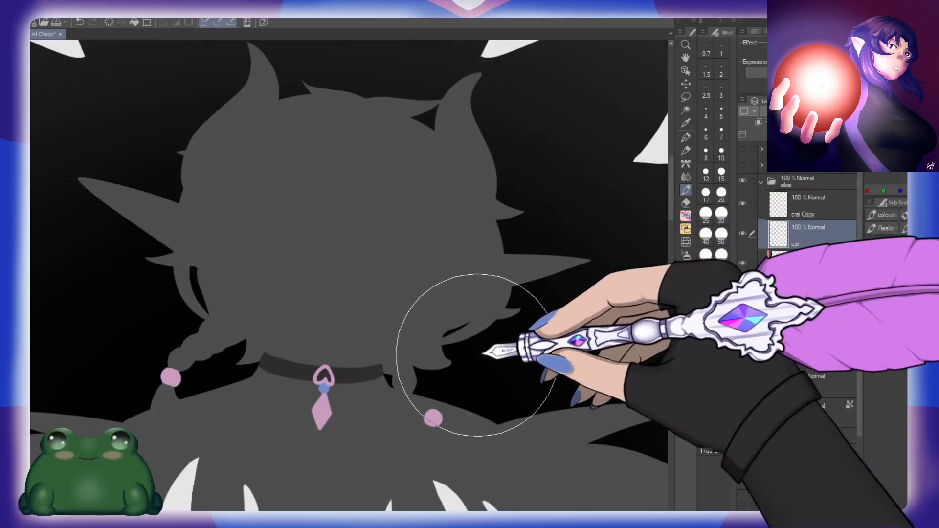
{"action": "left_click", "coordinate": [483, 353]}
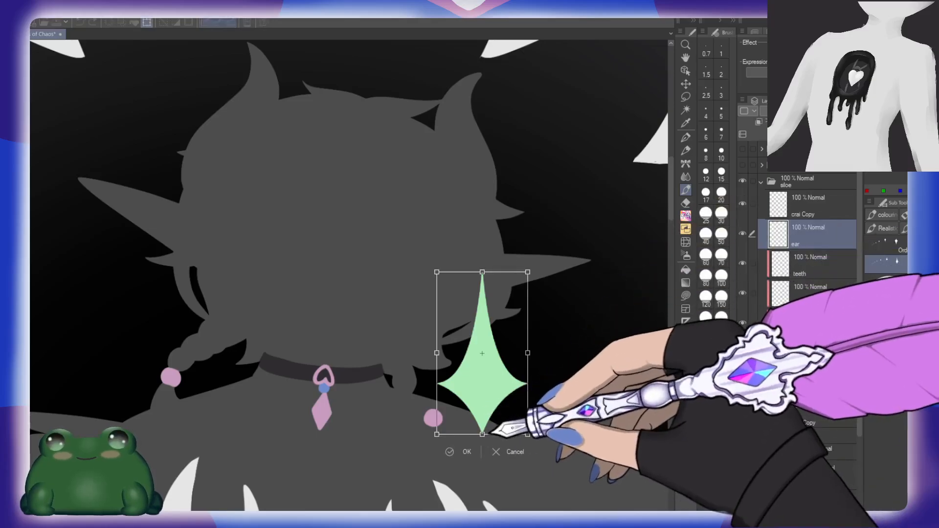
{"action": "left_click_drag", "start_coordinate": [483, 434], "coordinate": [506, 357]}
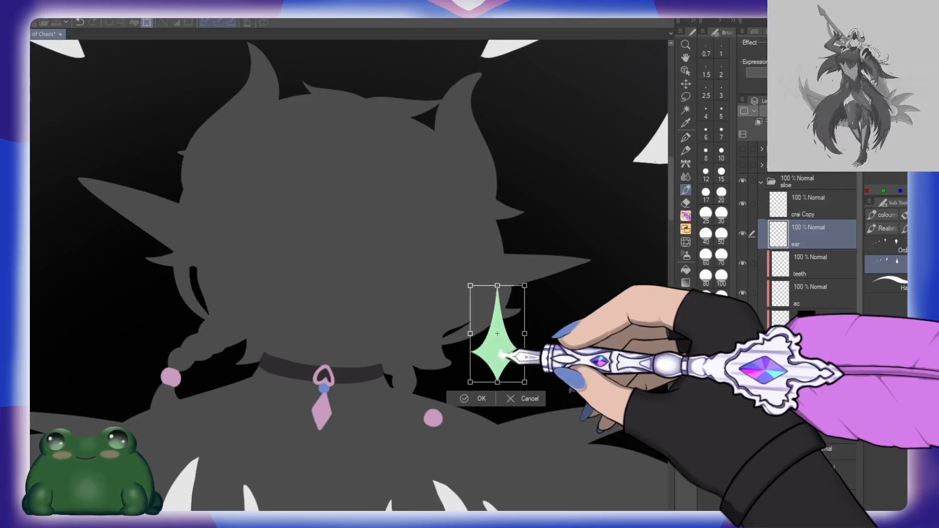
{"action": "key", "text": "Return"}
{"action": "scroll", "coordinate": [557, 334], "scroll_direction": "down", "scroll_amount": 2}
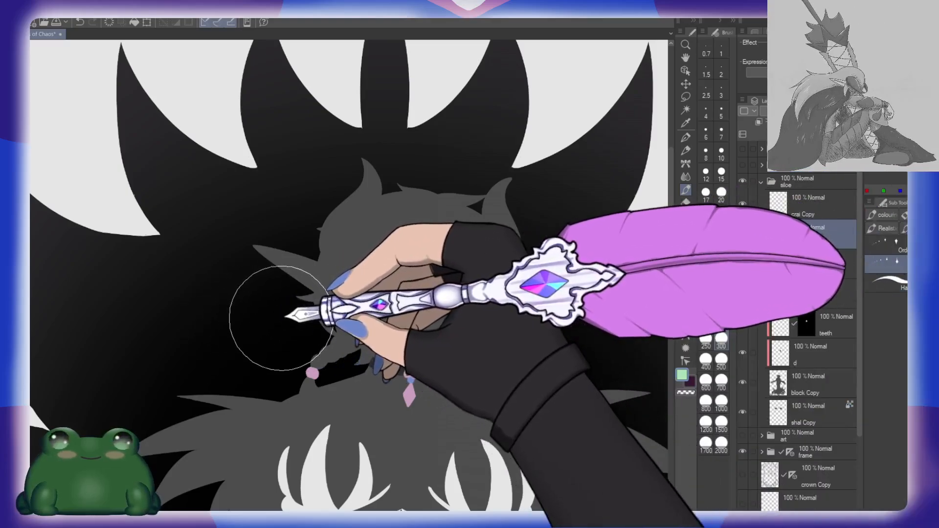
{"action": "key", "text": "ctrl+shift+n"}
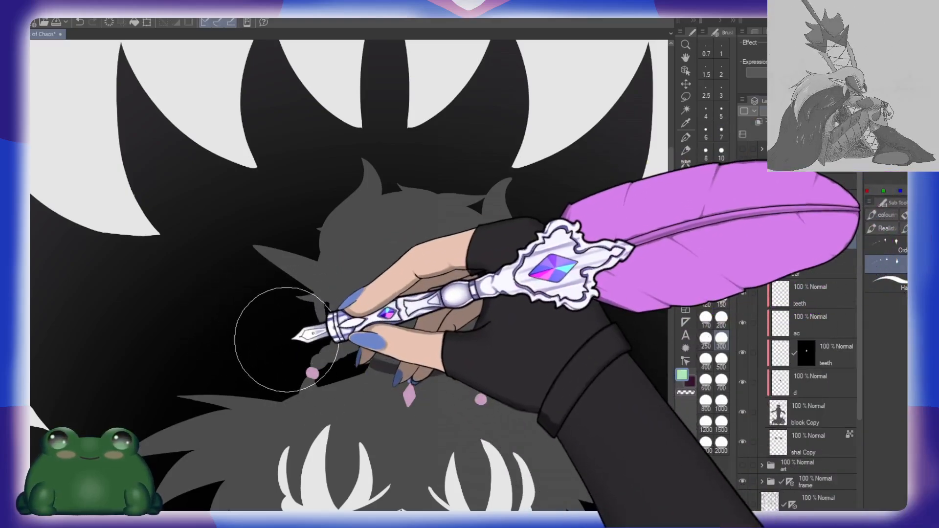
{"action": "left_click", "coordinate": [286, 340]}
{"action": "scroll", "coordinate": [315, 385], "scroll_direction": "up", "scroll_amount": 3}
{"action": "key", "text": "ctrl+t"}
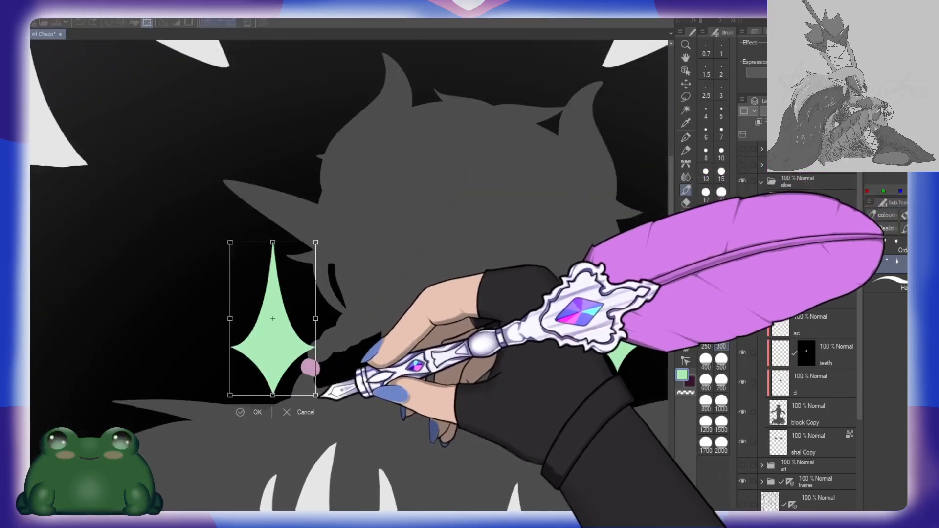
{"action": "left_click_drag", "start_coordinate": [315, 393], "coordinate": [297, 362]}
{"action": "left_click_drag", "start_coordinate": [274, 333], "coordinate": [315, 333]}
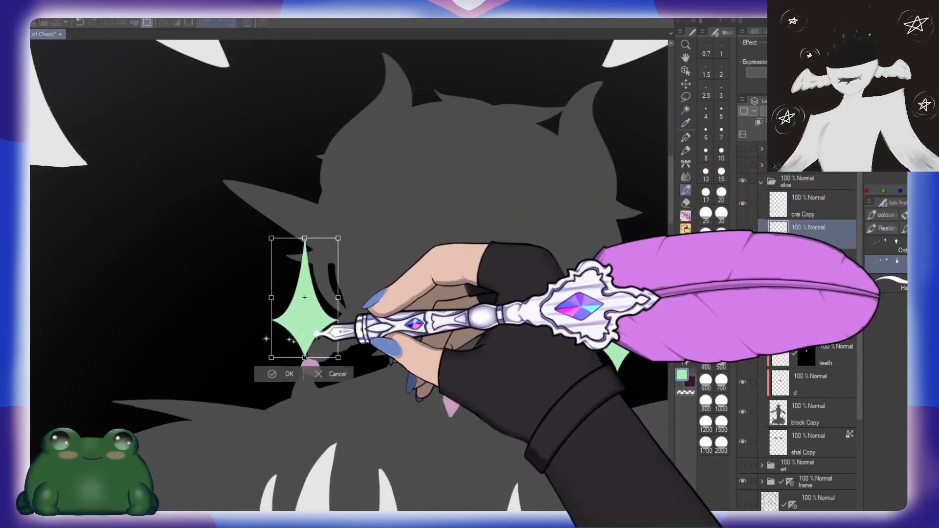
{"action": "left_click_drag", "start_coordinate": [353, 365], "coordinate": [340, 368]}
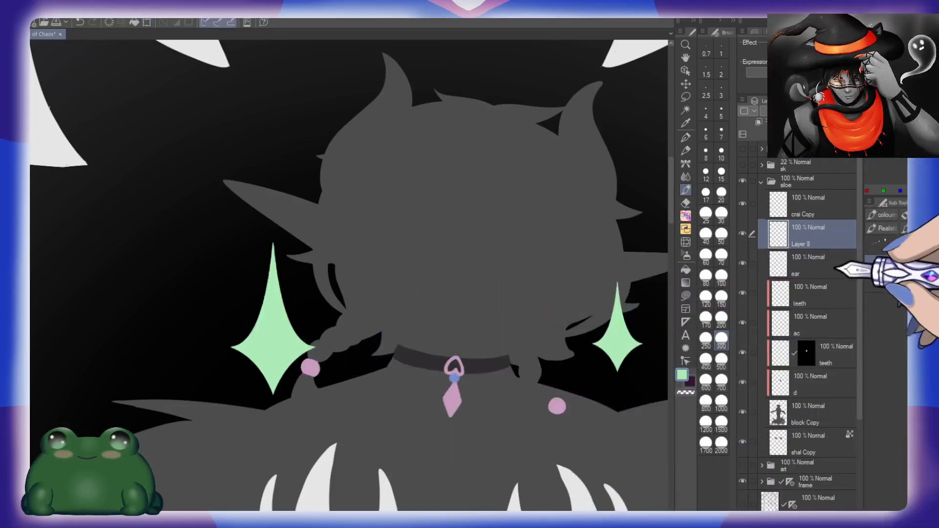
Step: Duplicate the ear layer and delete the spare layer holding the oversized star
{"action": "left_click", "coordinate": [827, 264]}
{"action": "left_click_drag", "start_coordinate": [819, 259], "coordinate": [818, 250]}
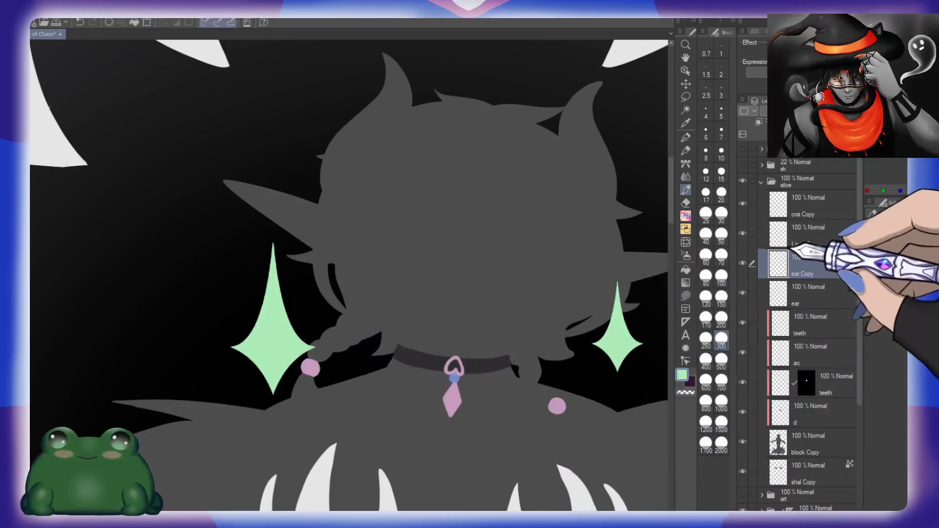
{"action": "left_click", "coordinate": [794, 245]}
{"action": "left_click", "coordinate": [851, 135]}
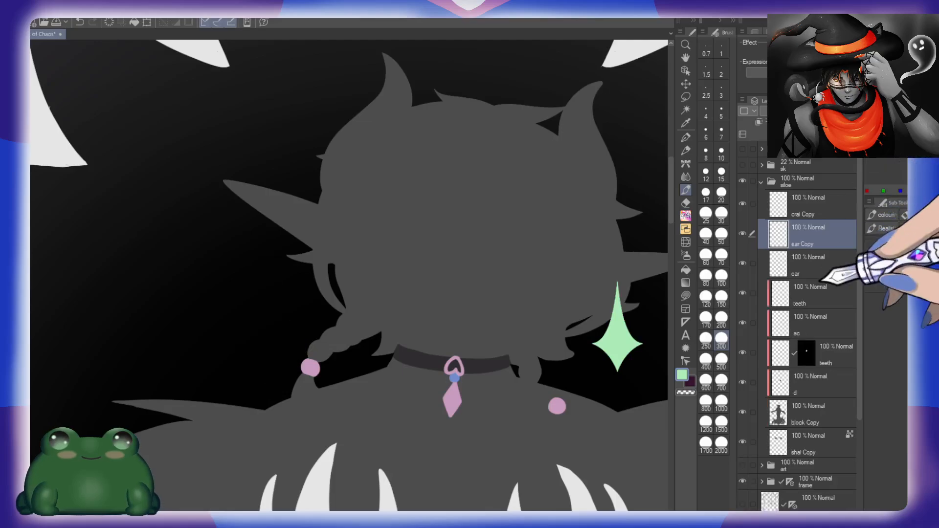
Step: Move the duplicated green star under the figure's left-hand ear and tilt it slightly clockwise
{"action": "key", "text": "ctrl+t"}
{"action": "left_click_drag", "start_coordinate": [631, 357], "coordinate": [329, 309]}
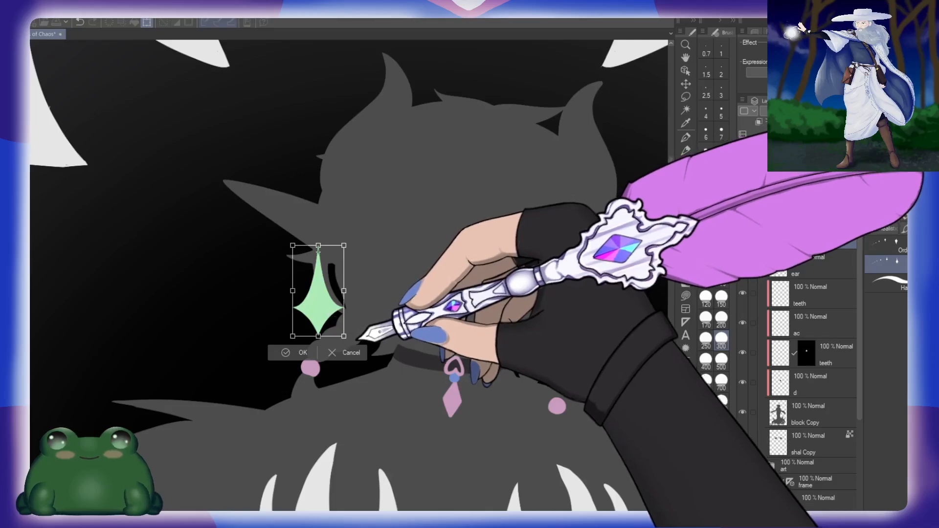
{"action": "left_click_drag", "start_coordinate": [357, 340], "coordinate": [348, 345]}
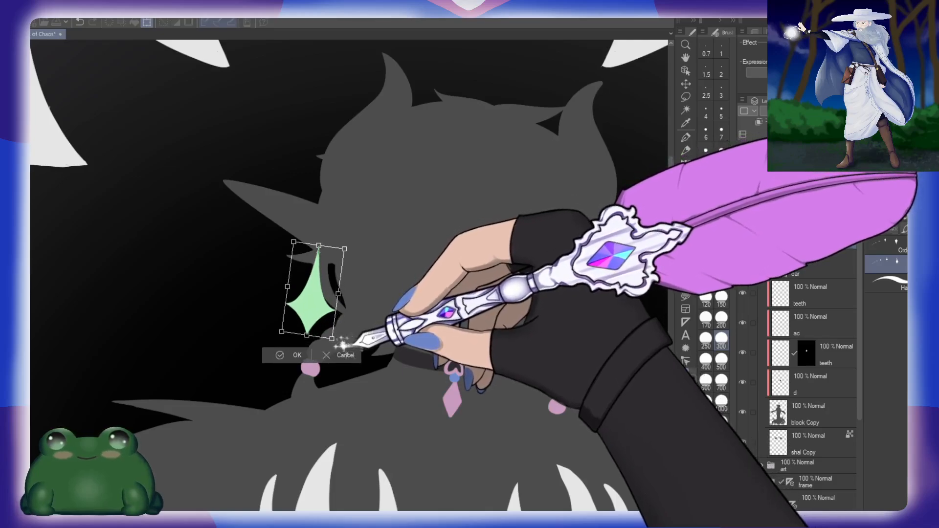
{"action": "left_click", "coordinate": [298, 355]}
{"action": "scroll", "coordinate": [469, 366], "scroll_direction": "down", "scroll_amount": 3}
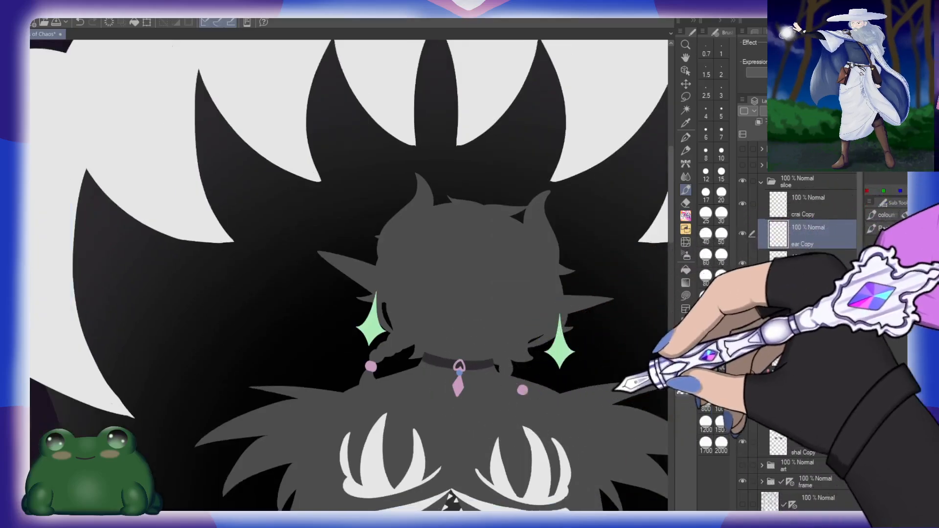
{"action": "mouse_move", "coordinate": [616, 390]}
{"action": "left_mouse_down"}
{"action": "mouse_move", "coordinate": [500, 278]}
{"action": "mouse_move", "coordinate": [499, 235]}
{"action": "left_mouse_up"}
{"action": "scroll", "coordinate": [499, 313], "scroll_direction": "down", "scroll_amount": 3}
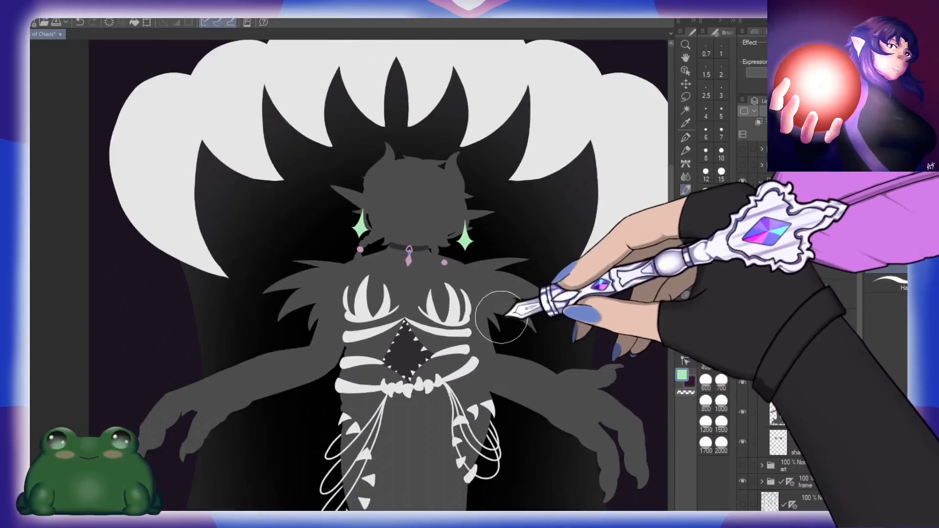
{"action": "scroll", "coordinate": [501, 317], "scroll_direction": "down", "scroll_amount": 1}
{"action": "left_click_drag", "start_coordinate": [566, 377], "coordinate": [473, 223]}
{"action": "scroll", "coordinate": [471, 179], "scroll_direction": "up", "scroll_amount": 5}
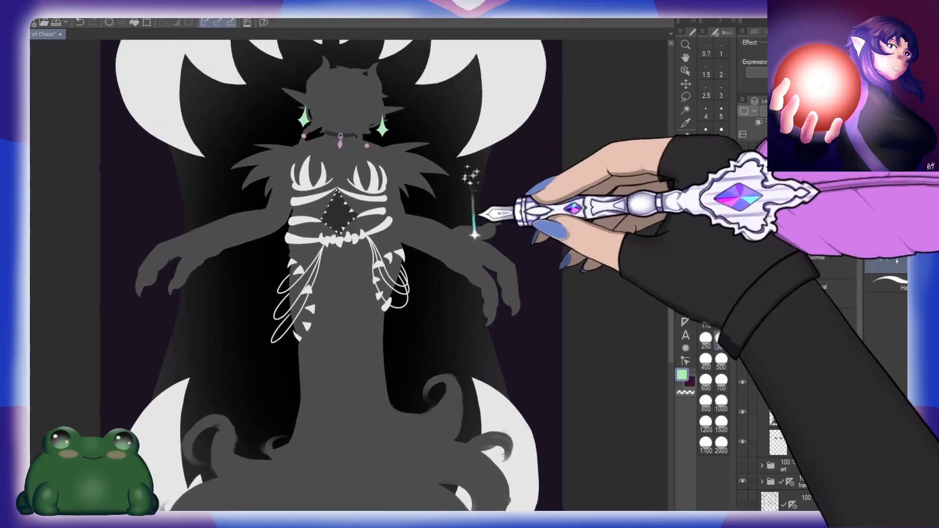
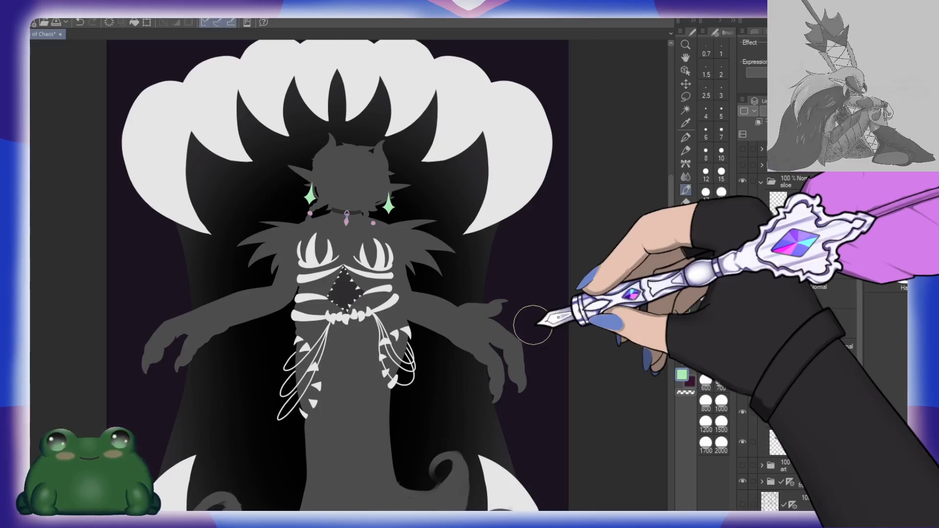
Step: Look over the whole composition, checking the figure's earrings, torso details and lower body at different magnifications
{"action": "scroll", "coordinate": [477, 321], "scroll_direction": "down", "scroll_amount": 3}
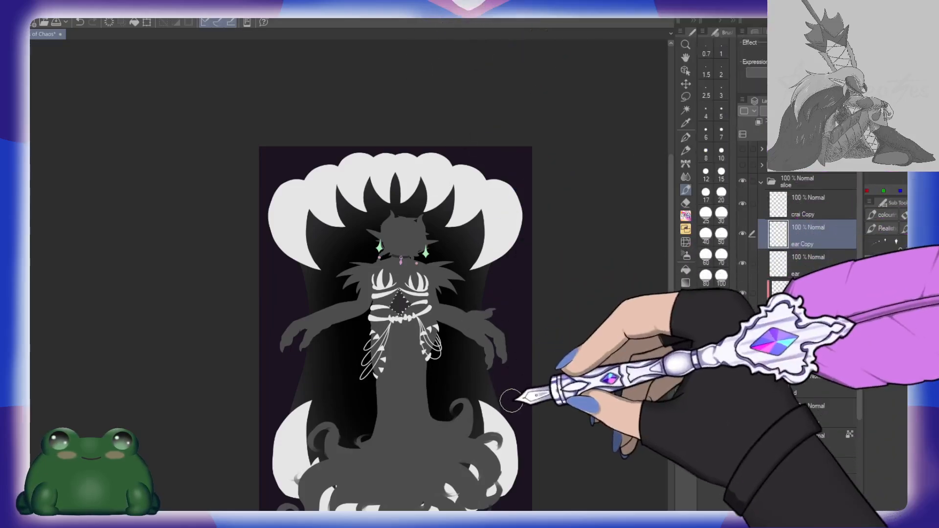
{"action": "mouse_move", "coordinate": [543, 411]}
{"action": "left_mouse_down"}
{"action": "mouse_move", "coordinate": [516, 329]}
{"action": "mouse_move", "coordinate": [504, 320]}
{"action": "left_mouse_up"}
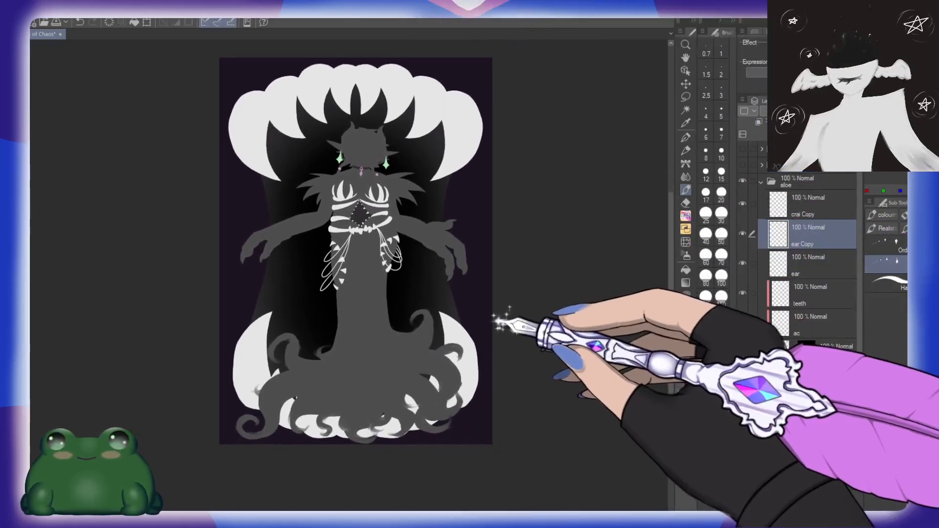
{"action": "left_click_drag", "start_coordinate": [407, 190], "coordinate": [410, 211]}
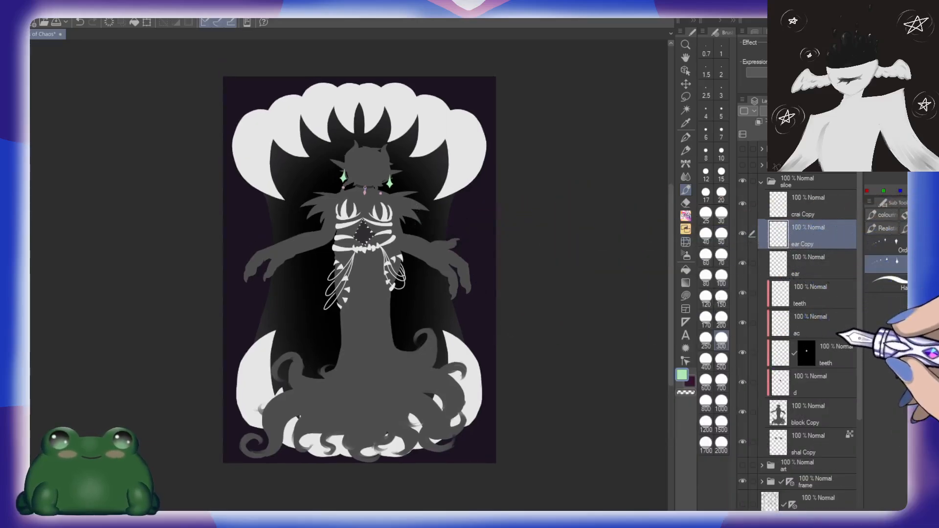
{"action": "scroll", "coordinate": [388, 208], "scroll_direction": "up", "scroll_amount": 3}
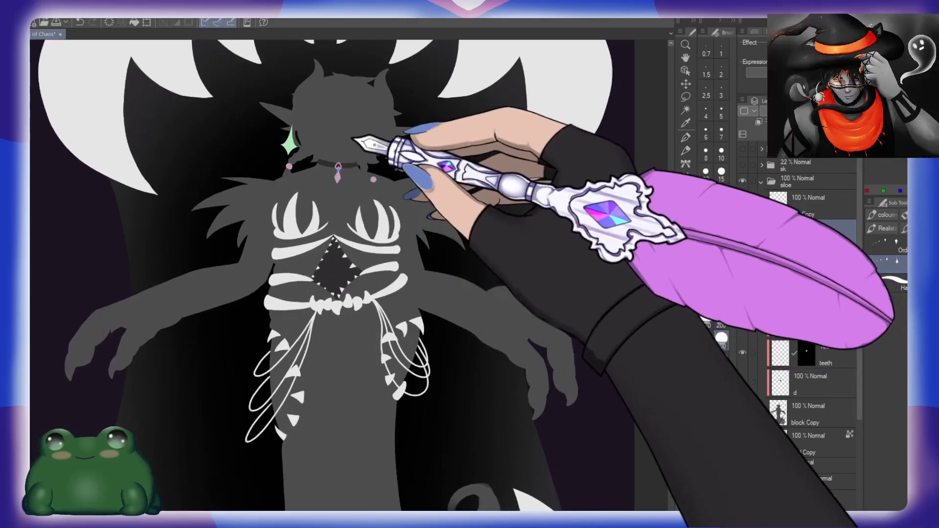
{"action": "left_click_drag", "start_coordinate": [352, 139], "coordinate": [348, 176]}
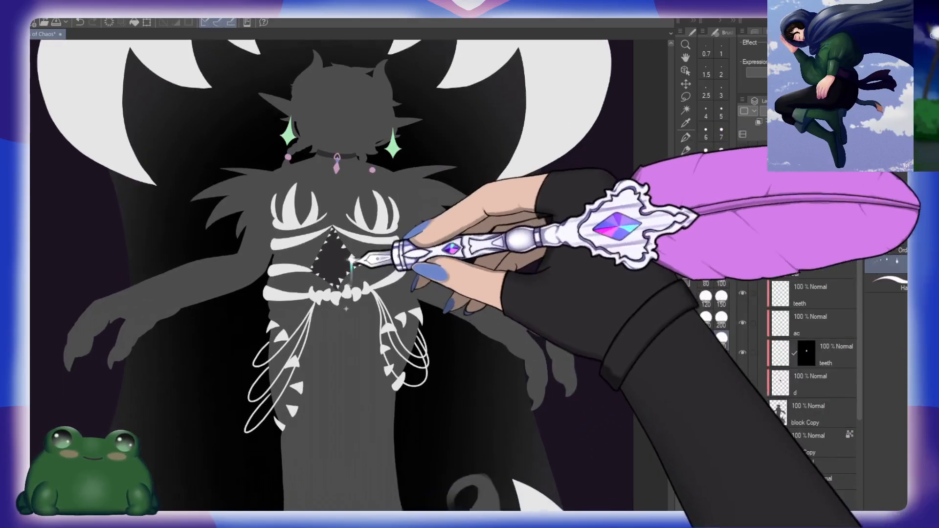
{"action": "left_click_drag", "start_coordinate": [398, 262], "coordinate": [373, 163]}
{"action": "left_click_drag", "start_coordinate": [381, 352], "coordinate": [377, 240]}
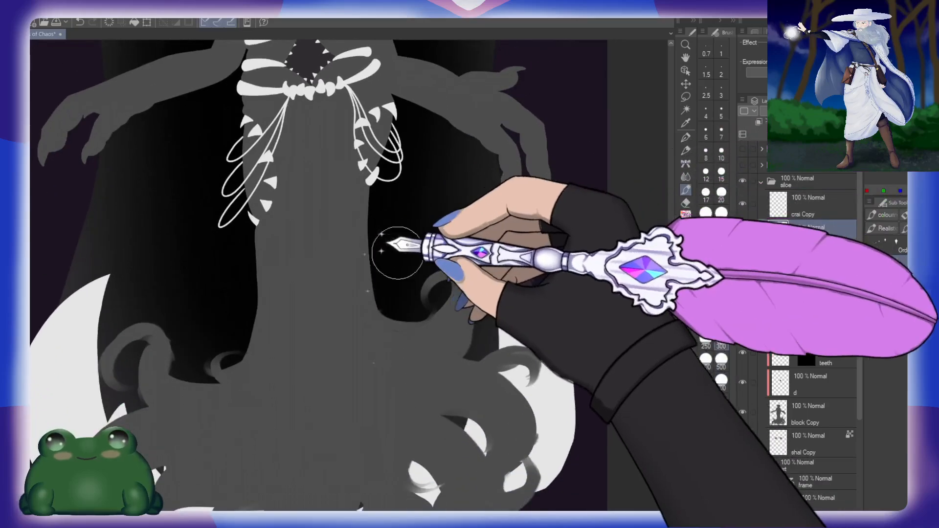
{"action": "scroll", "coordinate": [444, 294], "scroll_direction": "down", "scroll_amount": 3}
{"action": "left_click", "coordinate": [440, 254]}
{"action": "left_click_drag", "start_coordinate": [433, 156], "coordinate": [443, 293]}
{"action": "key", "text": "ctrl+z"}
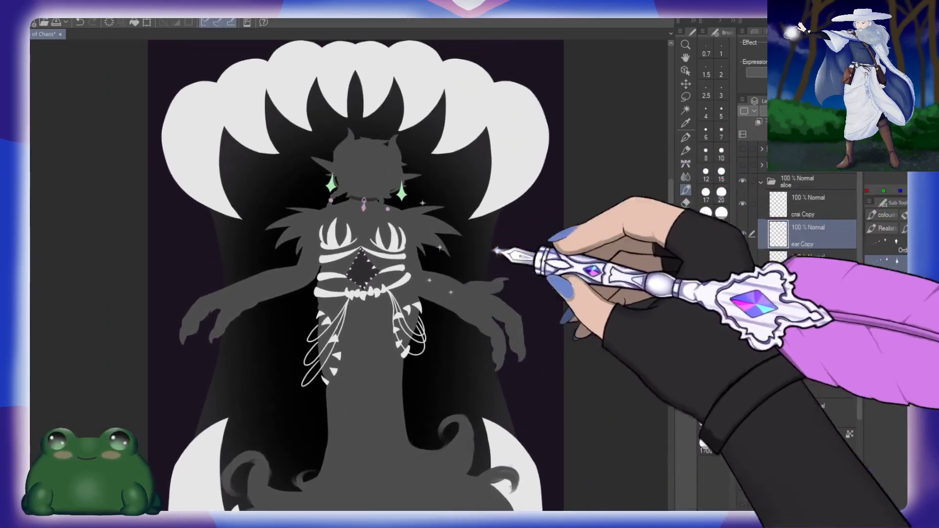
Step: Select and copy the layers from ear Copy down to d in the sloe folder, leaving out crai Copy
{"action": "left_click", "coordinate": [762, 182]}
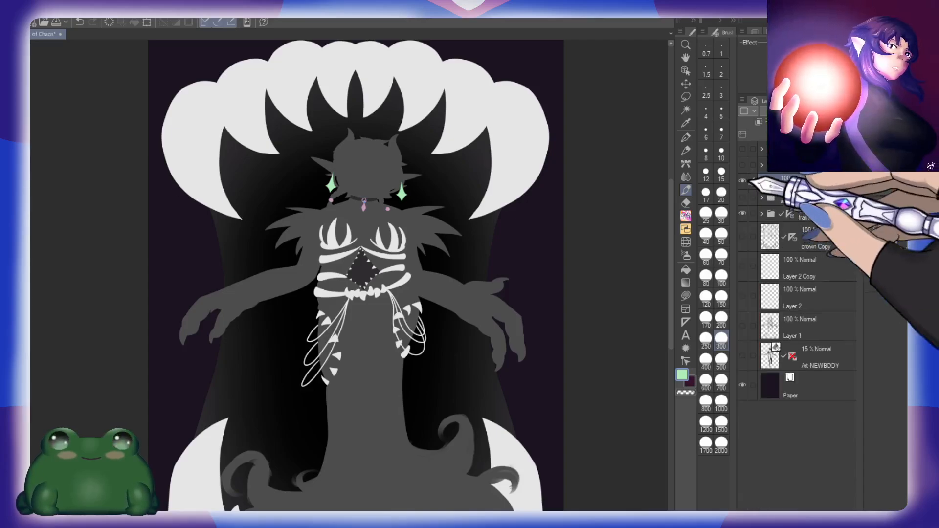
{"action": "left_click", "coordinate": [762, 181]}
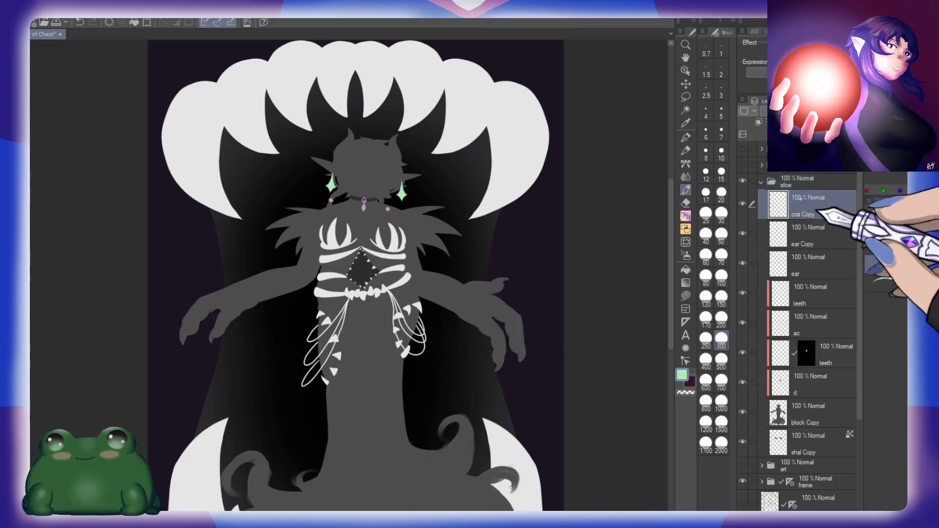
{"action": "left_click", "coordinate": [826, 381], "text": "shift"}
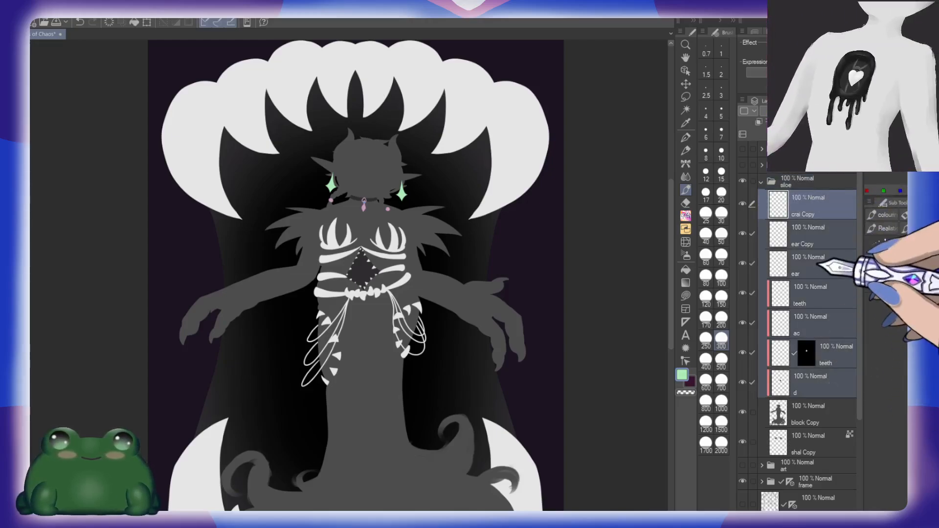
{"action": "left_click", "coordinate": [808, 202]}
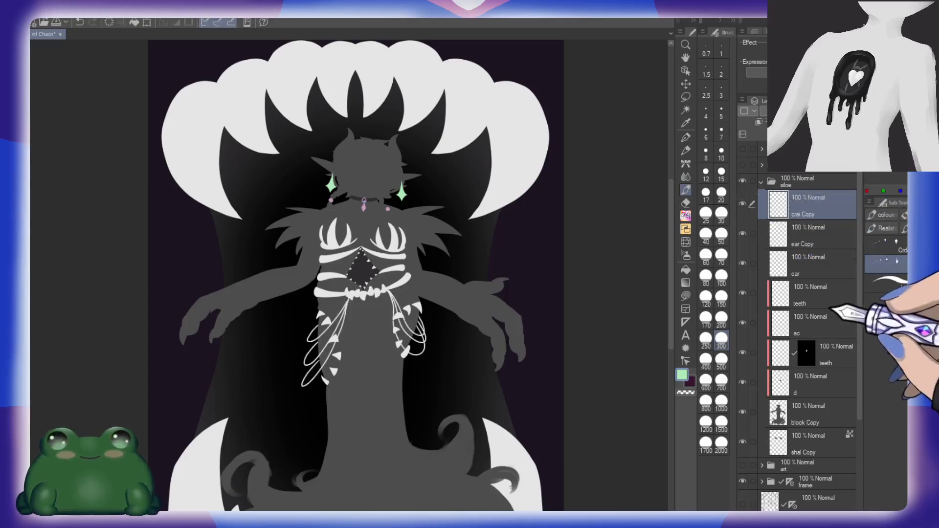
{"action": "left_click", "coordinate": [814, 385], "text": "shift"}
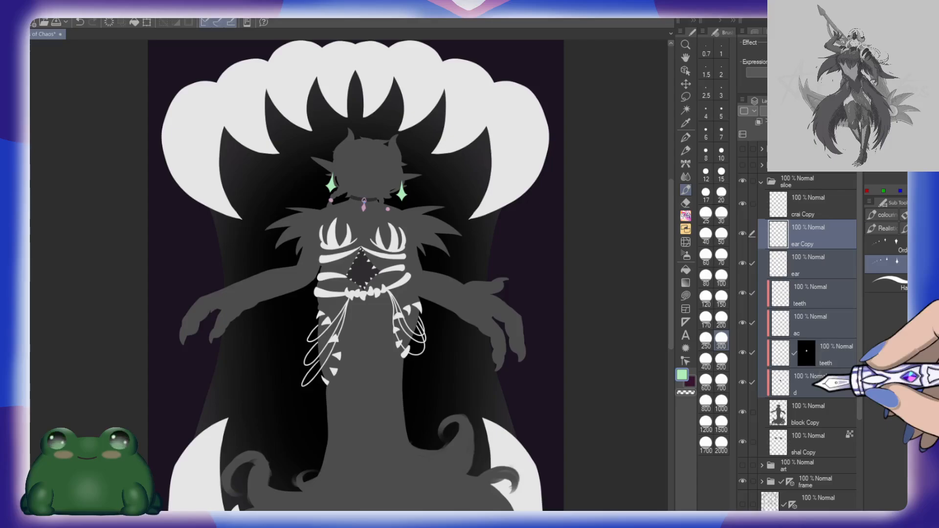
Step: Hide the sloe folder, show the art folder, and paste the copied detail layers between its crai and block layers
{"action": "left_click", "coordinate": [761, 182]}
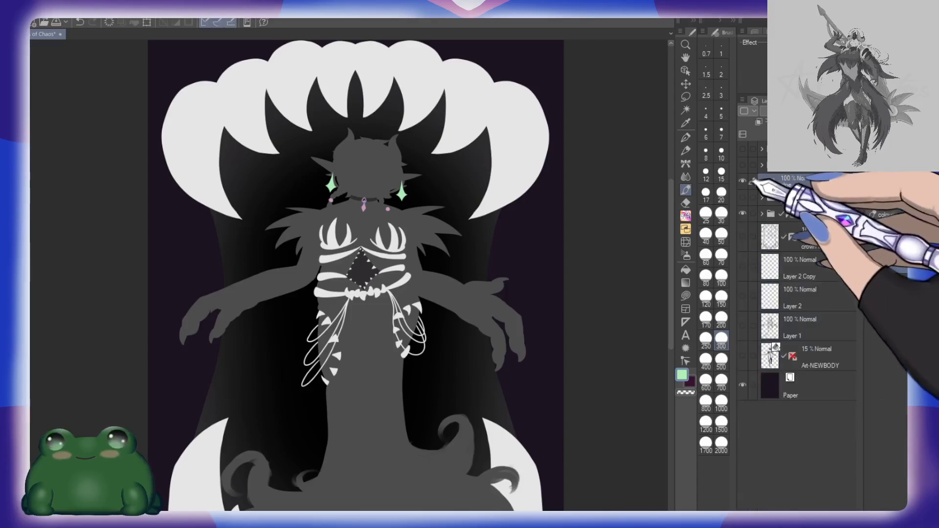
{"action": "left_click", "coordinate": [742, 181]}
{"action": "left_click", "coordinate": [743, 198]}
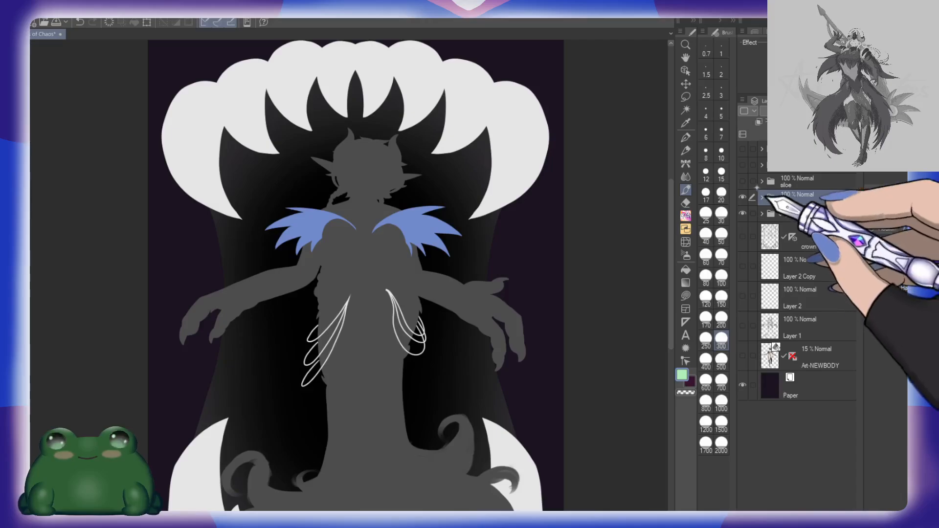
{"action": "left_click", "coordinate": [762, 197]}
{"action": "left_click", "coordinate": [821, 279]}
{"action": "key", "text": "ctrl+v"}
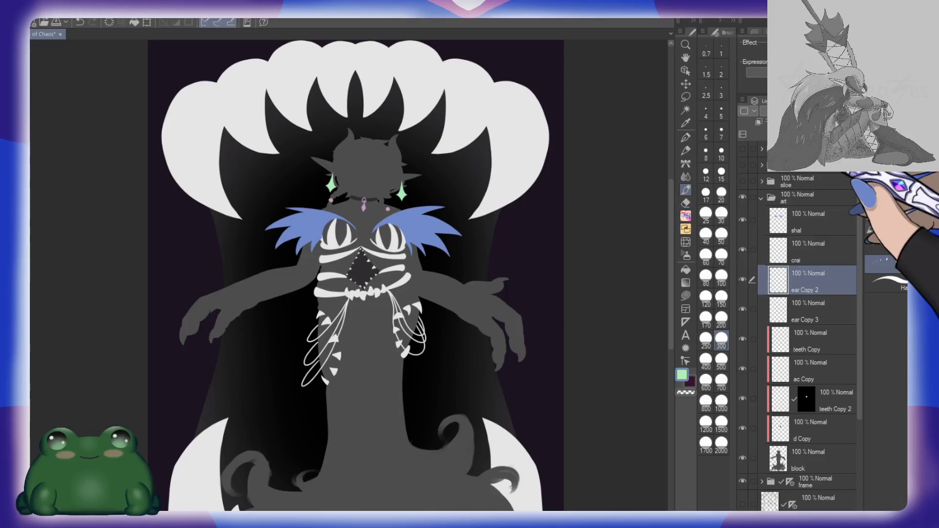
Step: Group the pasted layers into a folder named color and move the two ear copies out, above the shal layer
{"action": "key", "text": "ctrl+g"}
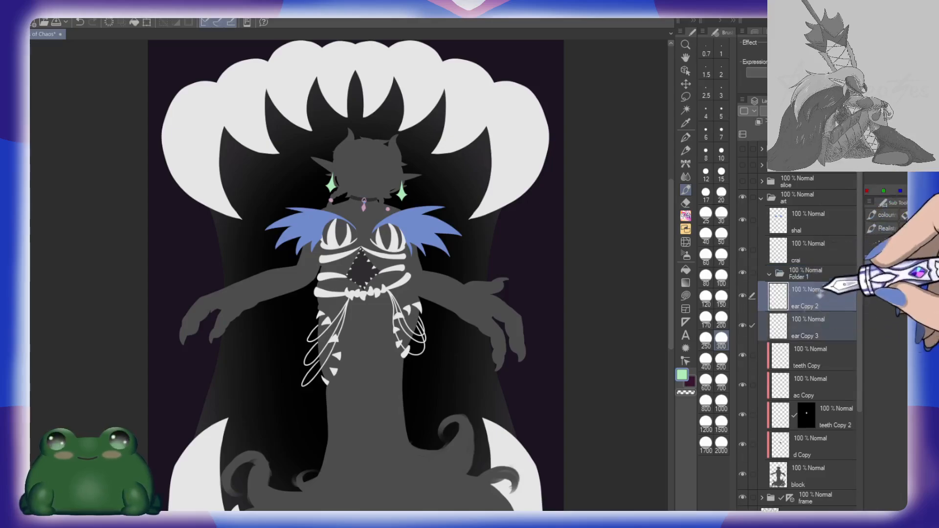
{"action": "left_click_drag", "start_coordinate": [826, 288], "coordinate": [827, 213]}
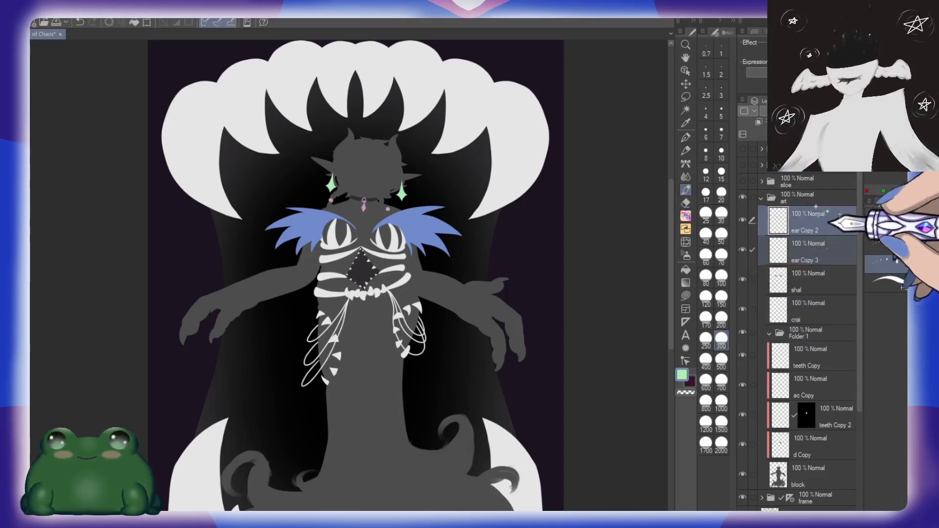
{"action": "left_click", "coordinate": [784, 334]}
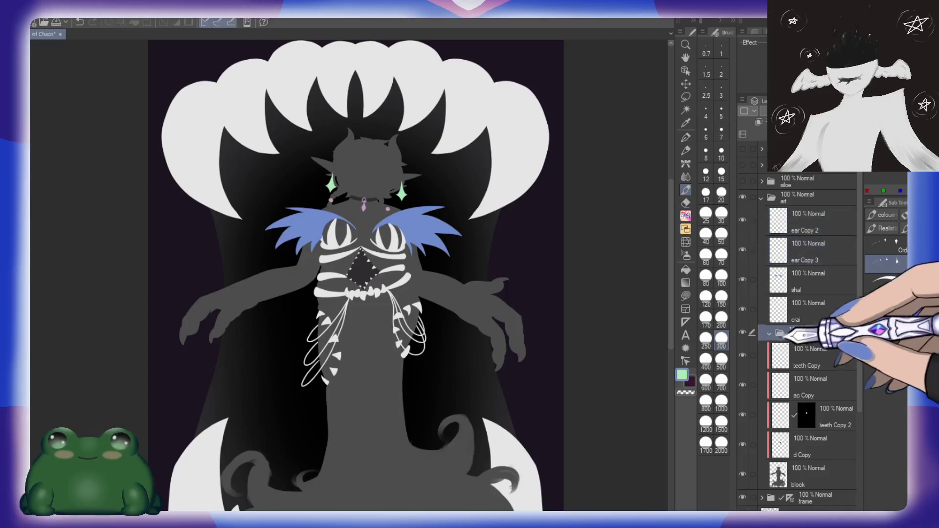
{"action": "double_click", "coordinate": [845, 336]}
{"action": "type", "text": "color"}
{"action": "key", "text": "Return"}
Step: Clip the color folder to the block layer and remove the individual clipping from the four layers inside it
{"action": "left_click", "coordinate": [839, 357]}
{"action": "left_click", "coordinate": [825, 447], "text": "shift"}
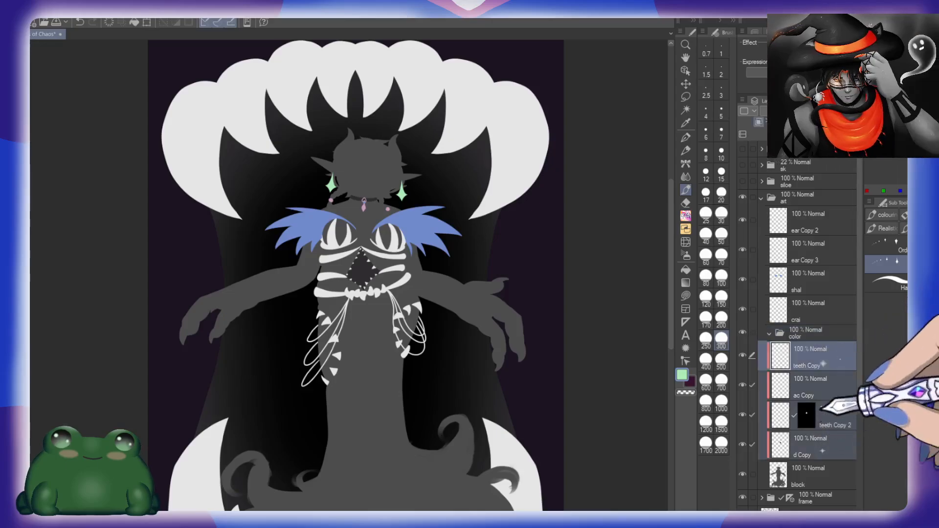
{"action": "left_click", "coordinate": [832, 334]}
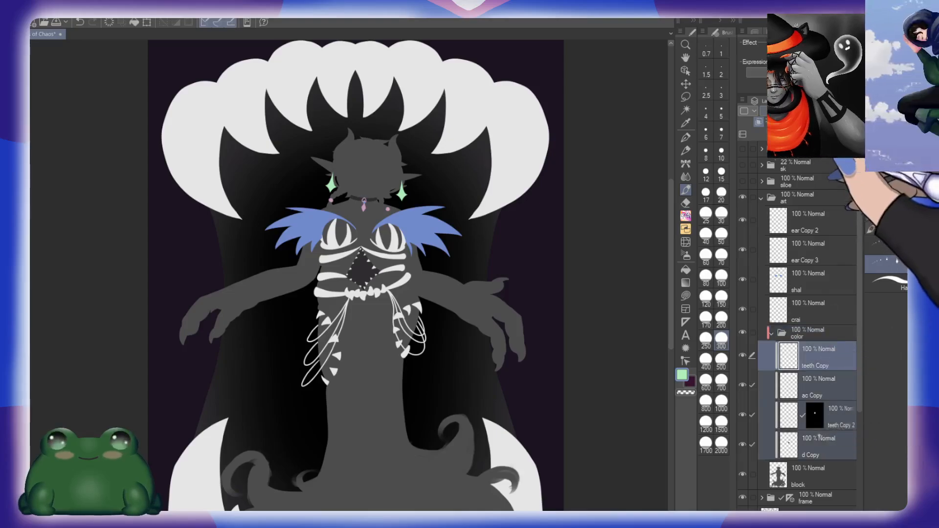
Step: Clip the masked teeth Copy 2 layer to the d Copy layer beneath it
{"action": "scroll", "coordinate": [379, 210], "scroll_direction": "up", "scroll_amount": 3}
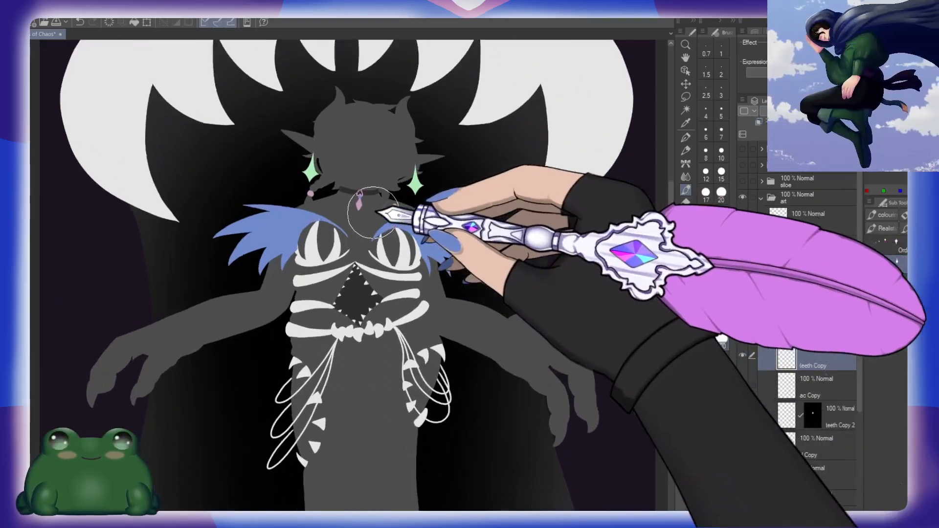
{"action": "left_click", "coordinate": [771, 405]}
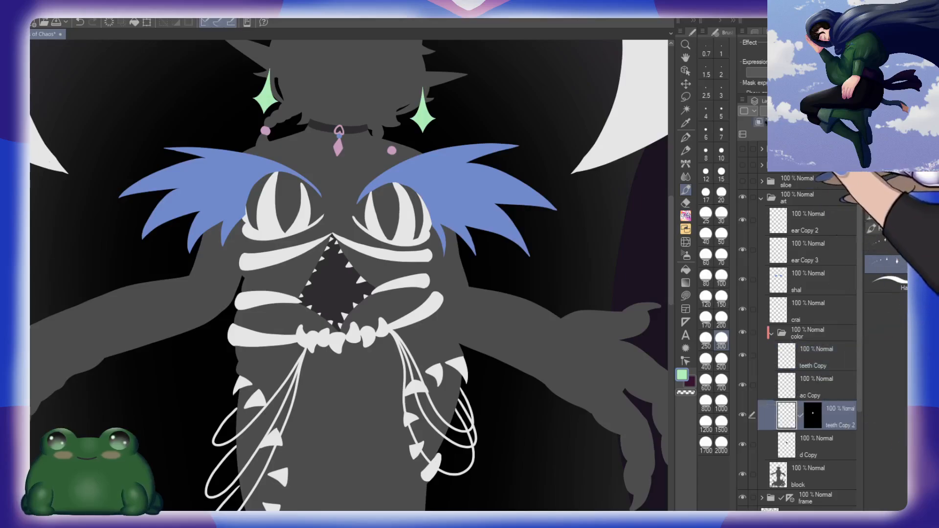
{"action": "left_click", "coordinate": [758, 121]}
{"action": "left_click", "coordinate": [812, 415]}
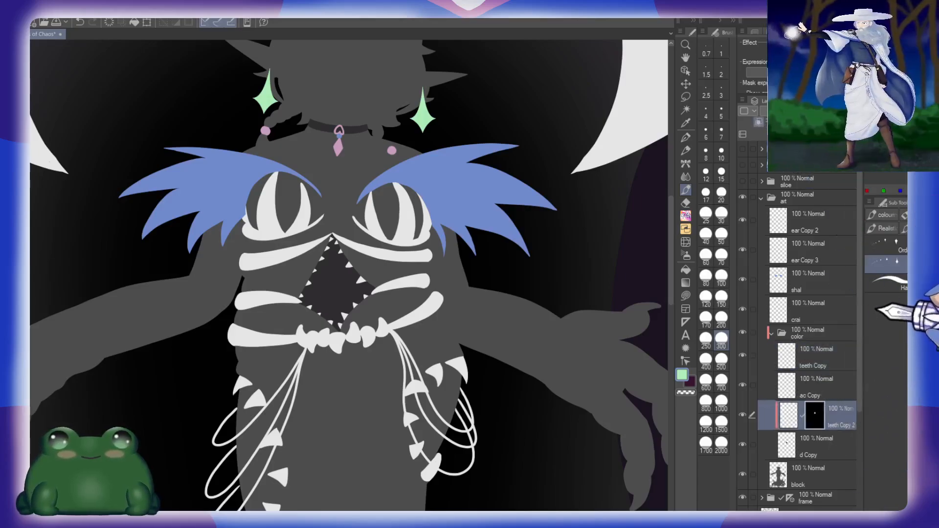
Step: Make d Copy the active layer and hide the shal layer with the blue shoulder feathers
{"action": "left_click", "coordinate": [825, 444]}
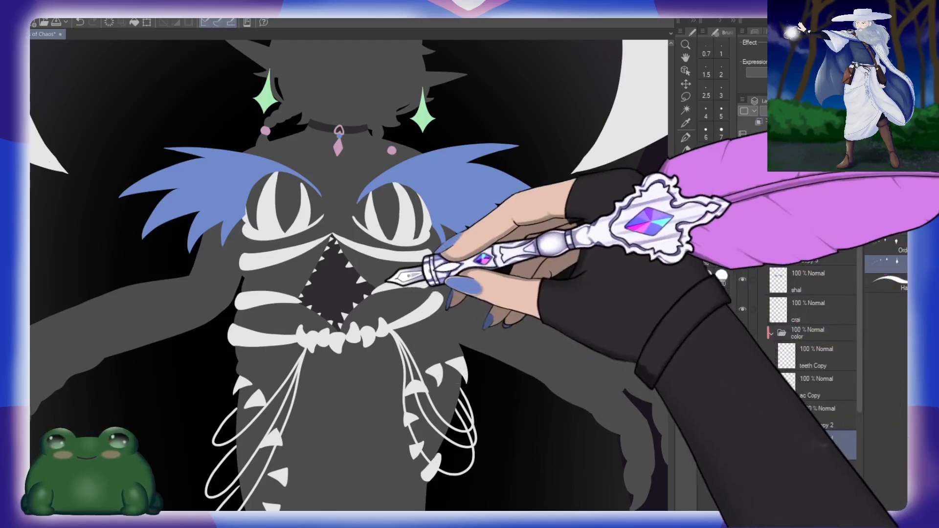
{"action": "left_click_drag", "start_coordinate": [381, 276], "coordinate": [352, 335]}
{"action": "left_click", "coordinate": [742, 279]}
{"action": "left_click_drag", "start_coordinate": [387, 212], "coordinate": [403, 271]}
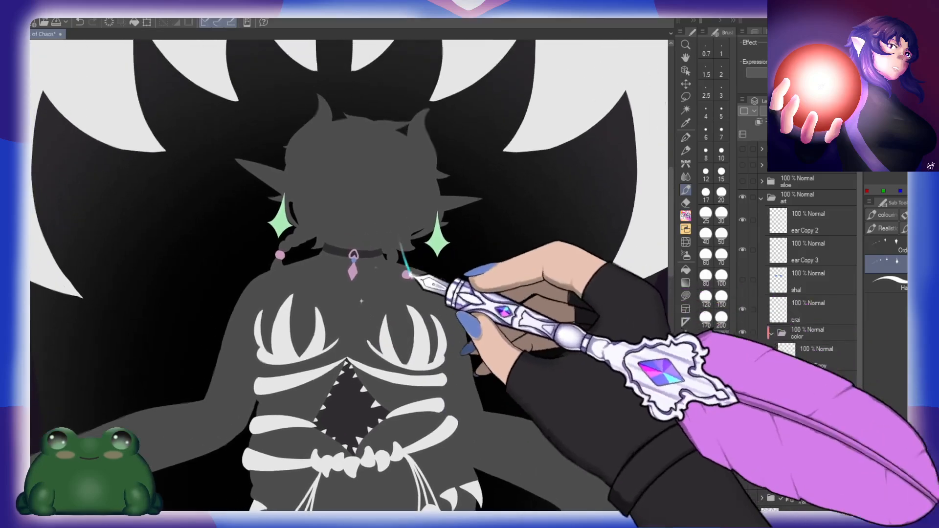
Step: Briefly compare with the sloe silhouette, leave it hidden, and show the 22% sk sketch folder over the figure
{"action": "left_click", "coordinate": [742, 182]}
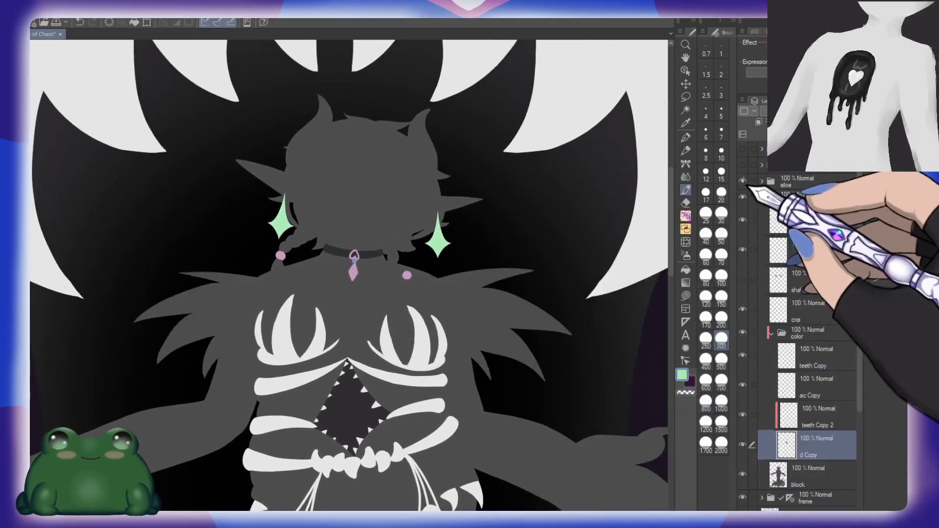
{"action": "left_click", "coordinate": [742, 181]}
{"action": "left_click", "coordinate": [742, 166]}
{"action": "left_click_drag", "start_coordinate": [346, 307], "coordinate": [384, 316]}
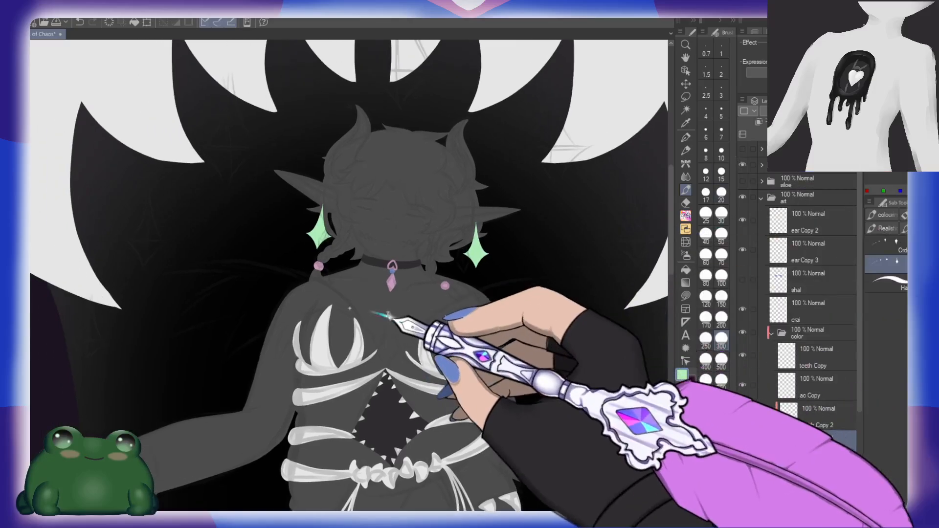
{"action": "left_click_drag", "start_coordinate": [517, 439], "coordinate": [492, 295]}
Step: Create a folder named bofy inside the color folder and place it directly below the d Copy layer
{"action": "left_click", "coordinate": [817, 445]}
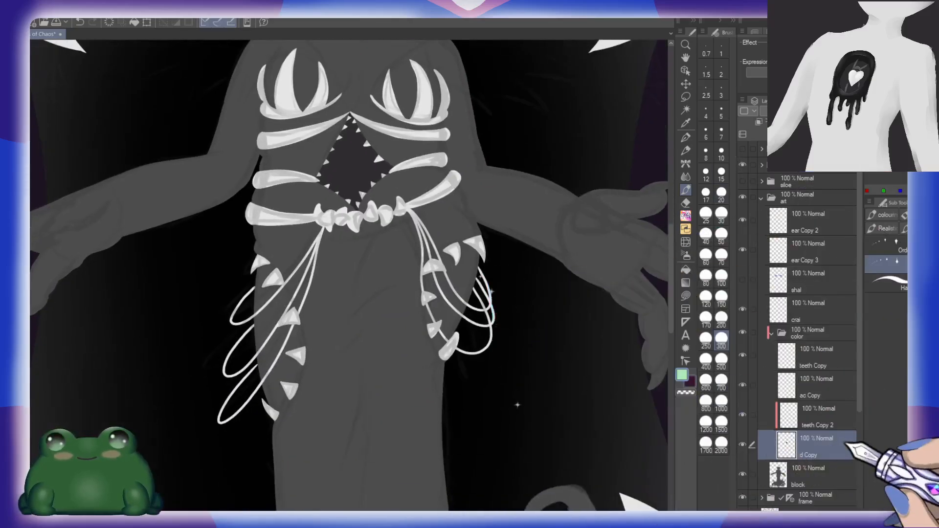
{"action": "left_click_drag", "start_coordinate": [384, 146], "coordinate": [377, 206]}
{"action": "left_click_drag", "start_coordinate": [424, 378], "coordinate": [406, 338]}
{"action": "scroll", "coordinate": [830, 452], "scroll_direction": "down", "scroll_amount": 2}
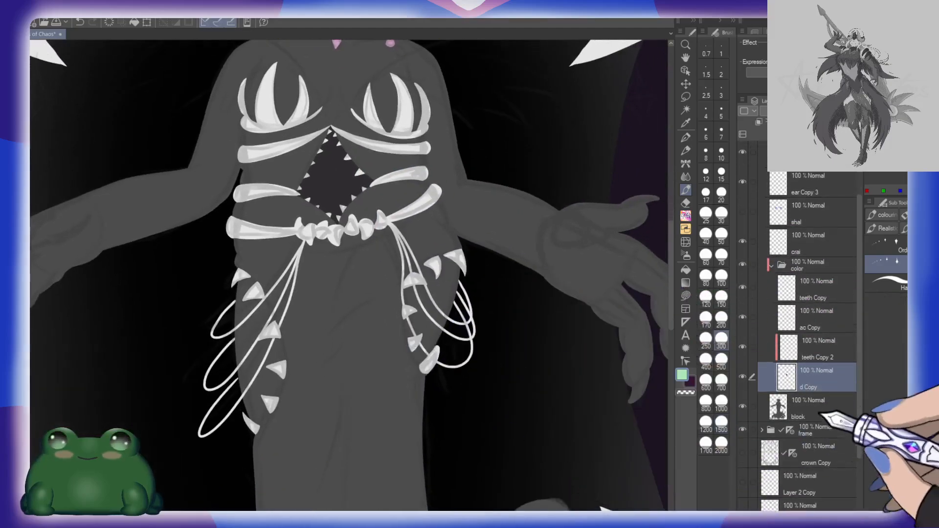
{"action": "left_click", "coordinate": [822, 348]}
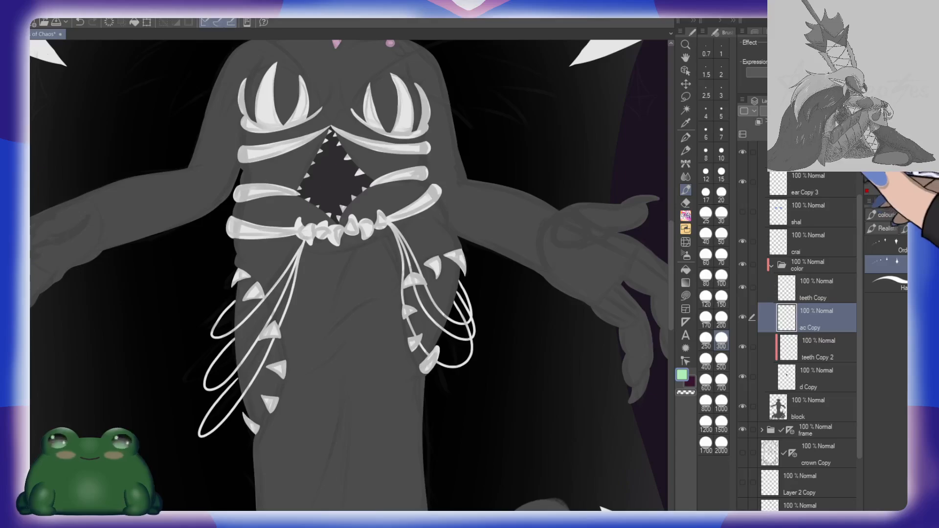
{"action": "key", "text": "ctrl+g"}
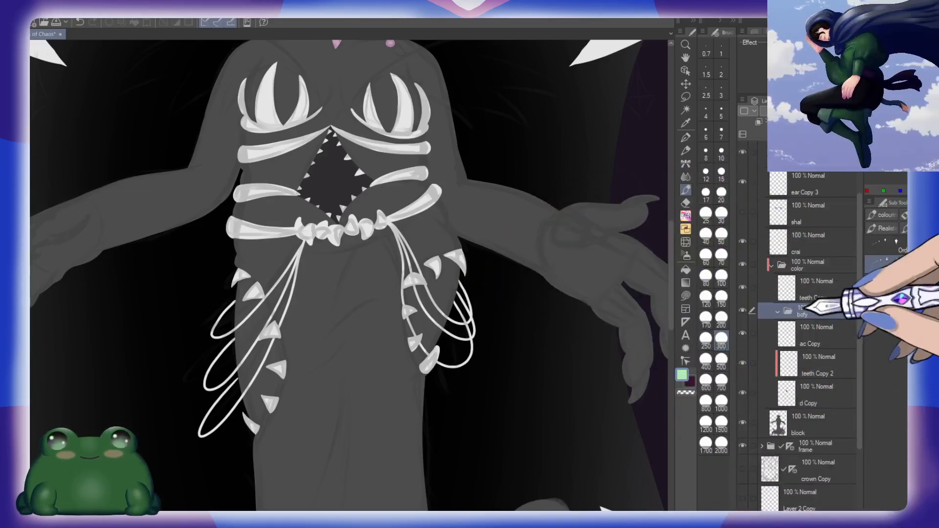
{"action": "left_click_drag", "start_coordinate": [814, 313], "coordinate": [827, 399]}
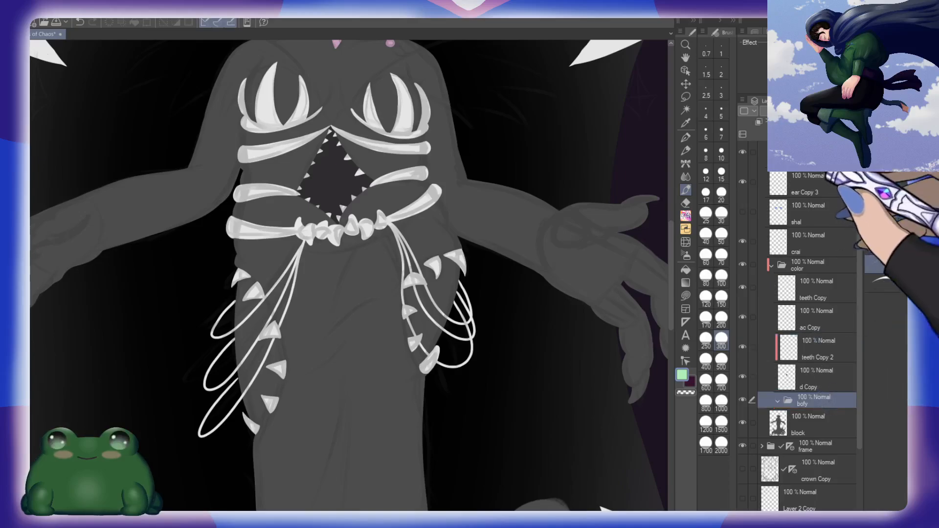
Step: Add a layer named sk in the bofy folder and group it into a subfolder named face
{"action": "left_click", "coordinate": [777, 135]}
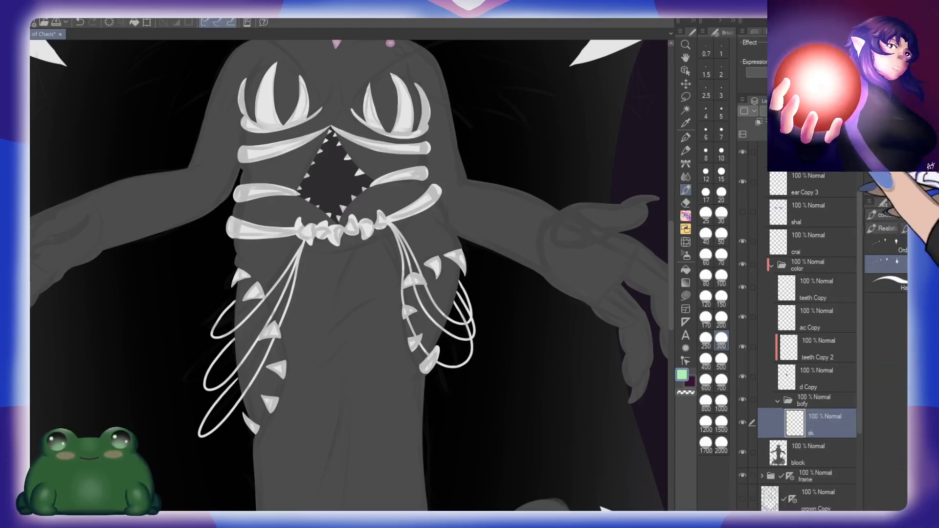
{"action": "key", "text": "ctrl+g"}
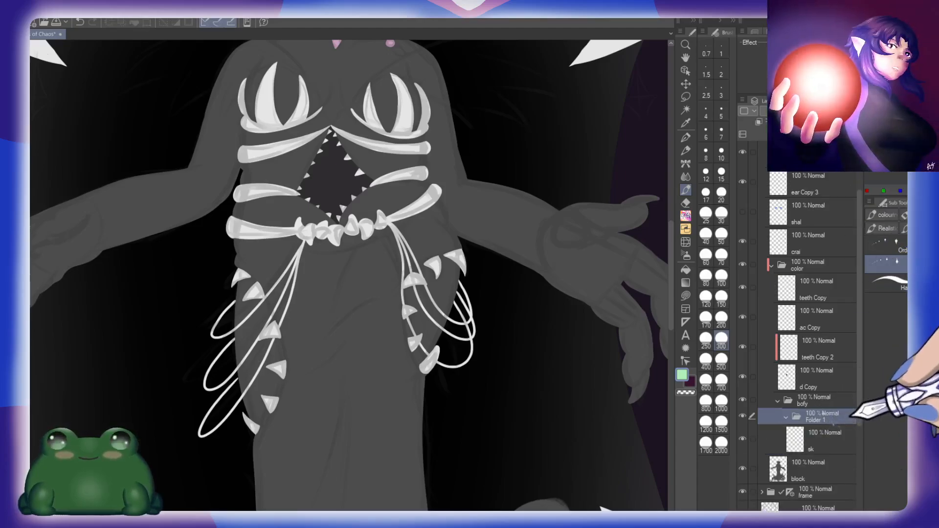
{"action": "double_click", "coordinate": [851, 416]}
{"action": "type", "text": "face"}
{"action": "key", "text": "Return"}
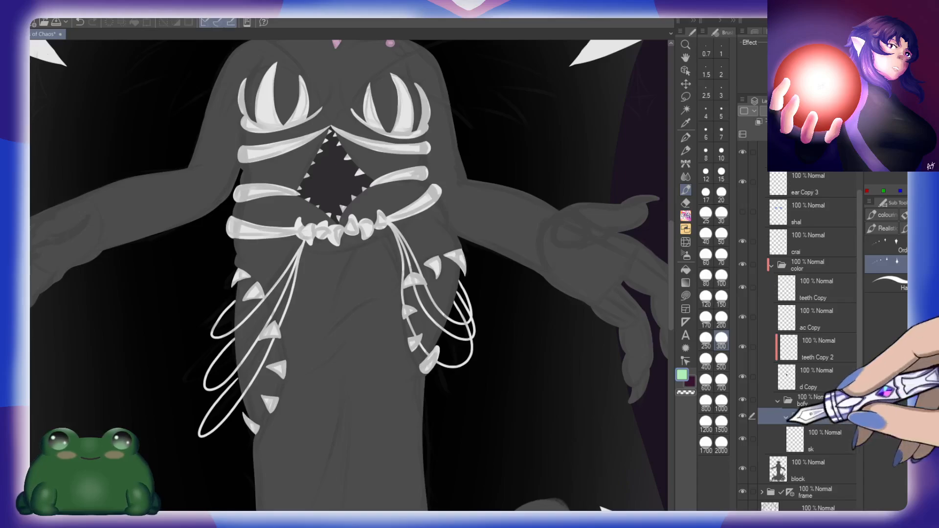
Step: Add two layers named color and blu above the sk layer in the face folder
{"action": "left_click", "coordinate": [819, 436]}
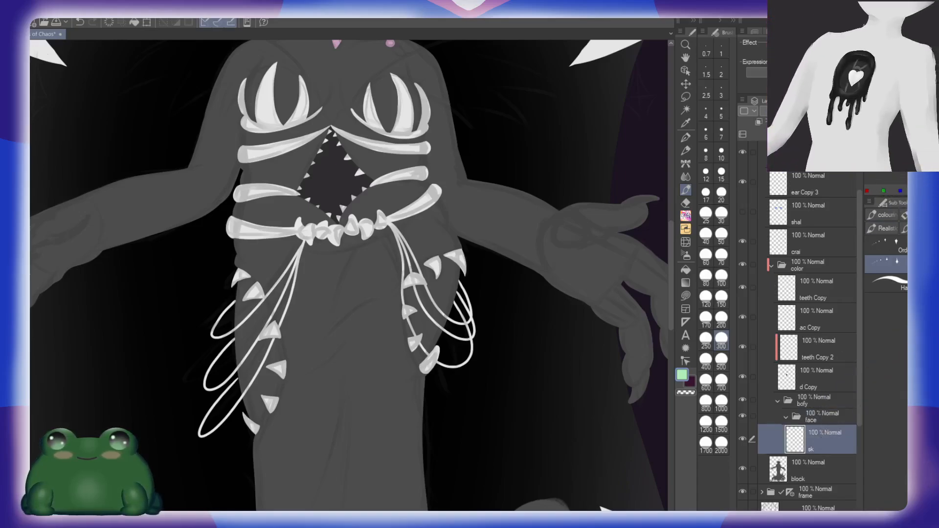
{"action": "key", "text": "ctrl+shift+n"}
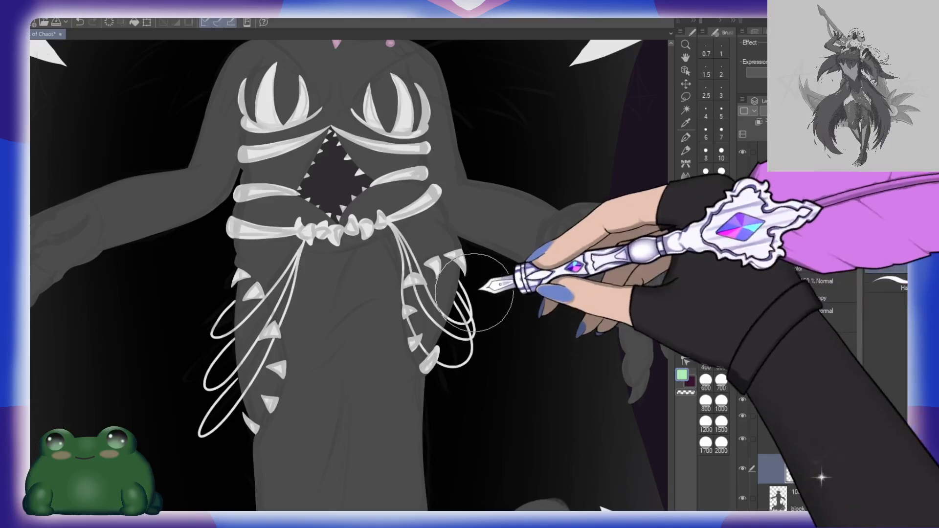
{"action": "scroll", "coordinate": [474, 293], "scroll_direction": "down", "scroll_amount": 3}
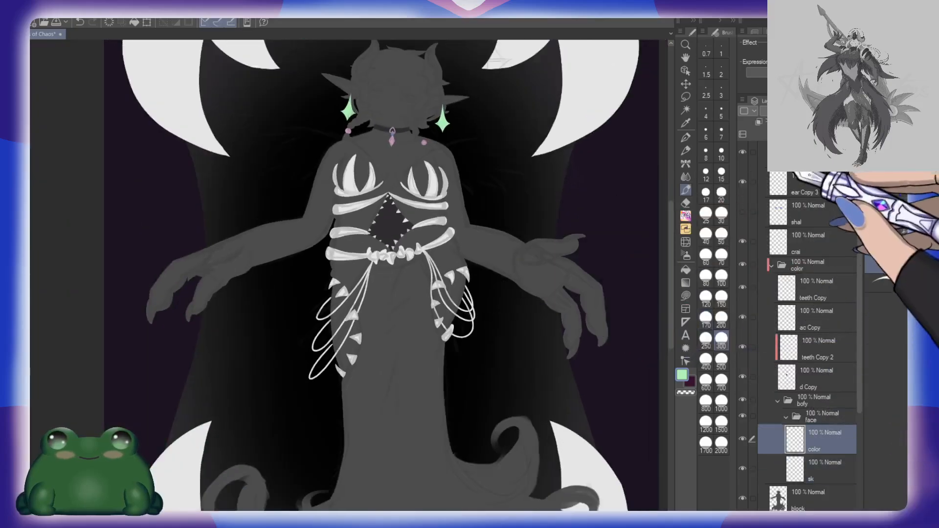
{"action": "key", "text": "ctrl+shift+n"}
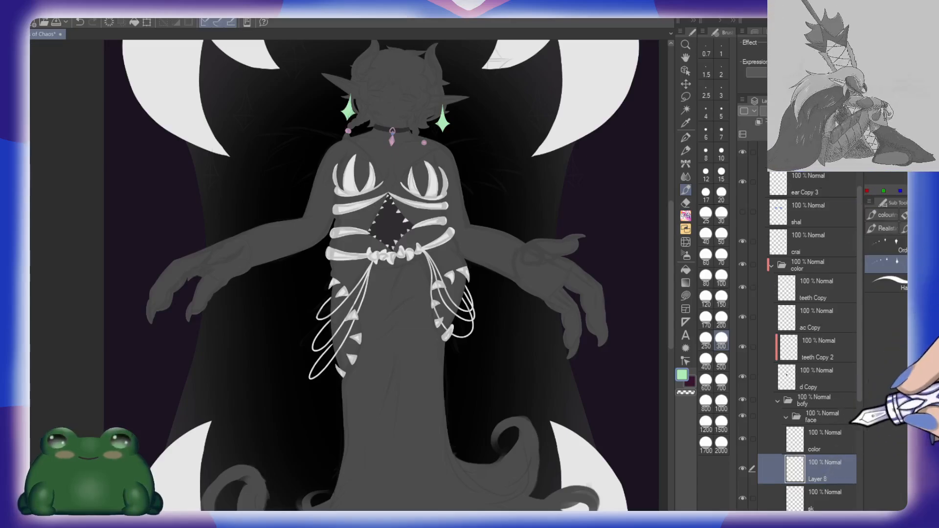
Step: On the sk layer, fill the figure's head, torso and arms with a light peach skin tone using a direct-draw shape
{"action": "left_click", "coordinate": [831, 497]}
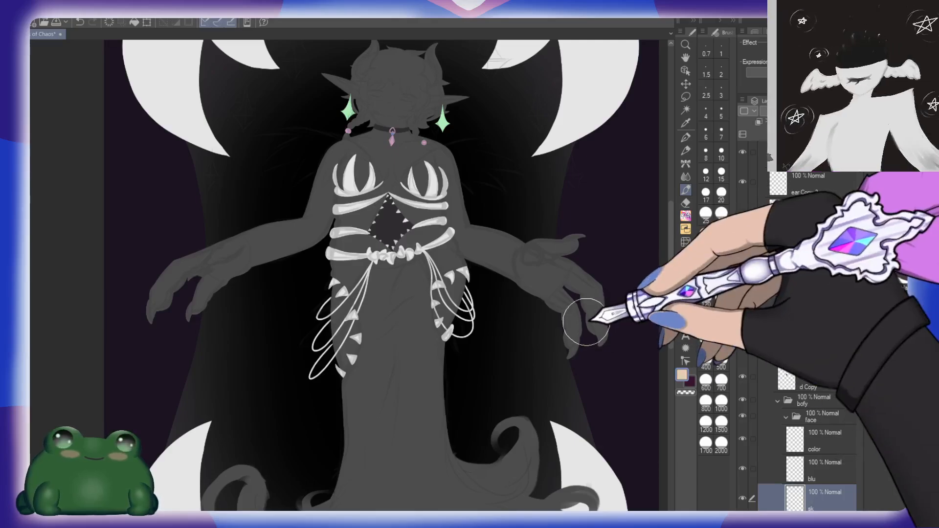
{"action": "key", "text": "u"}
{"action": "scroll", "coordinate": [504, 288], "scroll_direction": "down", "scroll_amount": 1}
{"action": "scroll", "coordinate": [507, 286], "scroll_direction": "down", "scroll_amount": 1}
{"action": "left_click_drag", "start_coordinate": [550, 359], "coordinate": [530, 341]}
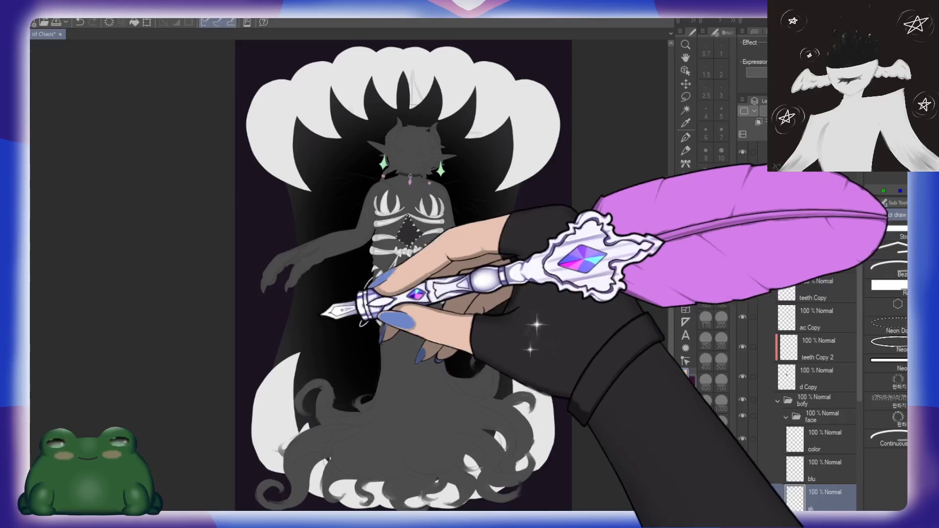
{"action": "mouse_move", "coordinate": [394, 108]}
{"action": "left_mouse_down"}
{"action": "mouse_move", "coordinate": [254, 224]}
{"action": "mouse_move", "coordinate": [259, 314]}
{"action": "mouse_move", "coordinate": [404, 341]}
{"action": "mouse_move", "coordinate": [528, 336]}
{"action": "mouse_move", "coordinate": [568, 205]}
{"action": "left_mouse_up"}
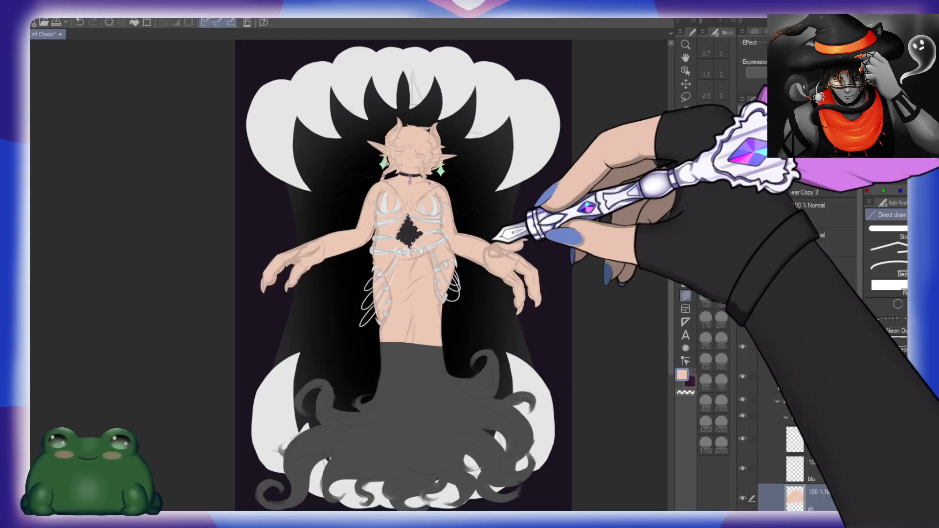
Step: On the blu layer, paint soft reddish-pink blush on both shoulders with the size 300 brush
{"action": "scroll", "coordinate": [445, 272], "scroll_direction": "up", "scroll_amount": 4}
{"action": "left_click_drag", "start_coordinate": [391, 131], "coordinate": [435, 203]}
{"action": "left_click_drag", "start_coordinate": [437, 90], "coordinate": [437, 162]}
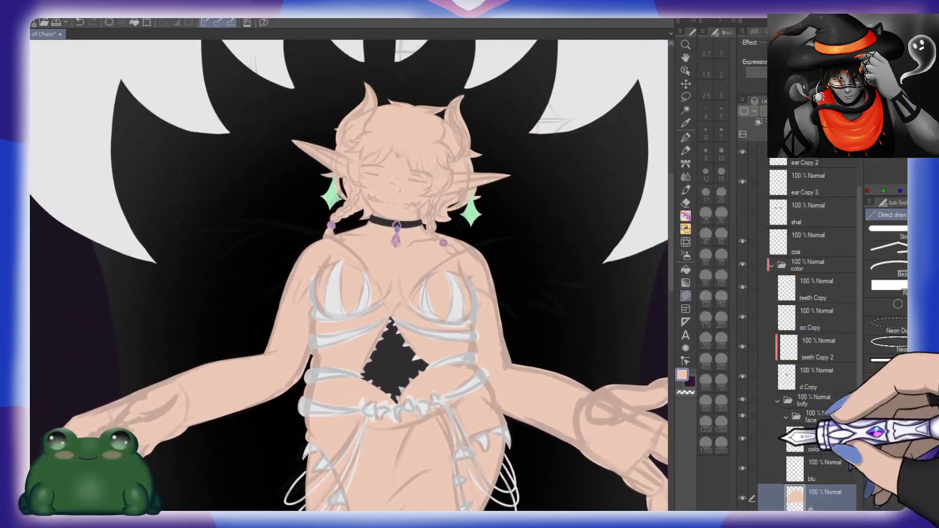
{"action": "left_click", "coordinate": [816, 467]}
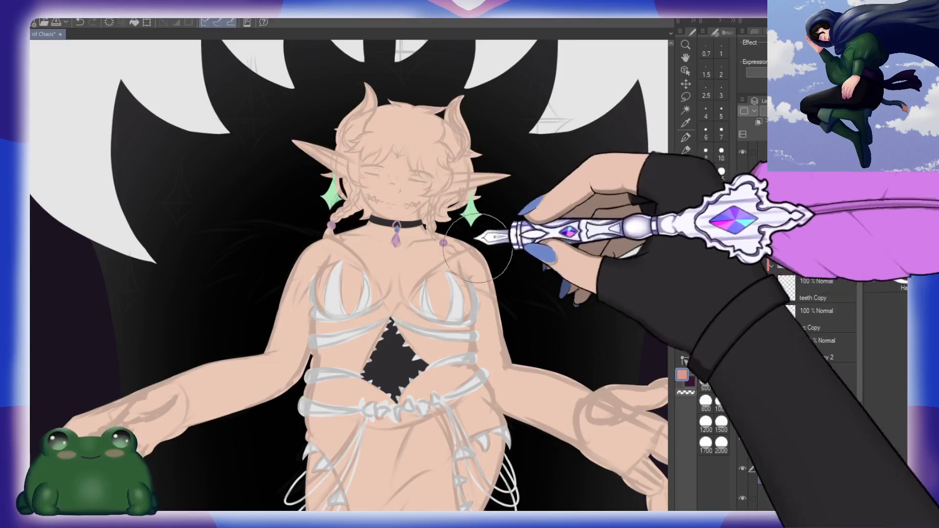
{"action": "left_click", "coordinate": [901, 215]}
{"action": "left_click", "coordinate": [905, 293]}
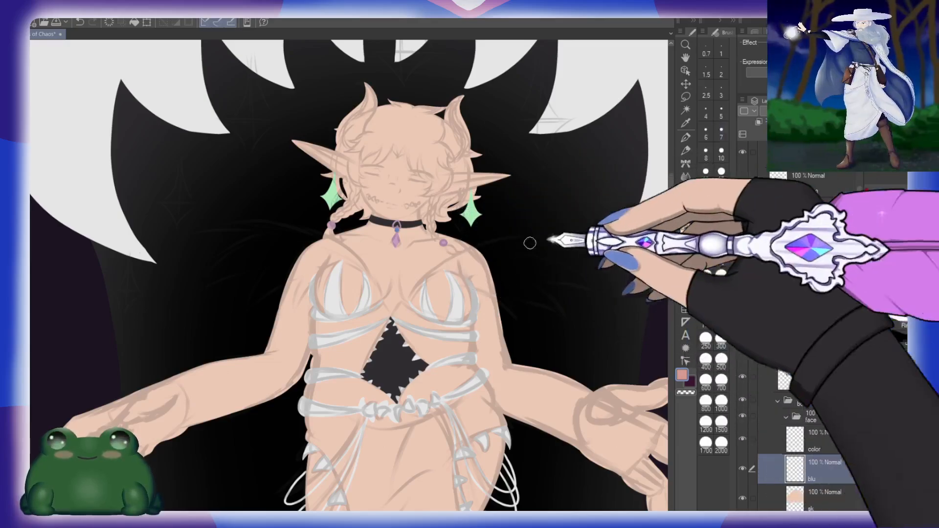
{"action": "left_click", "coordinate": [724, 342]}
{"action": "left_click_drag", "start_coordinate": [473, 261], "coordinate": [482, 244]}
{"action": "left_click_drag", "start_coordinate": [295, 238], "coordinate": [289, 235]}
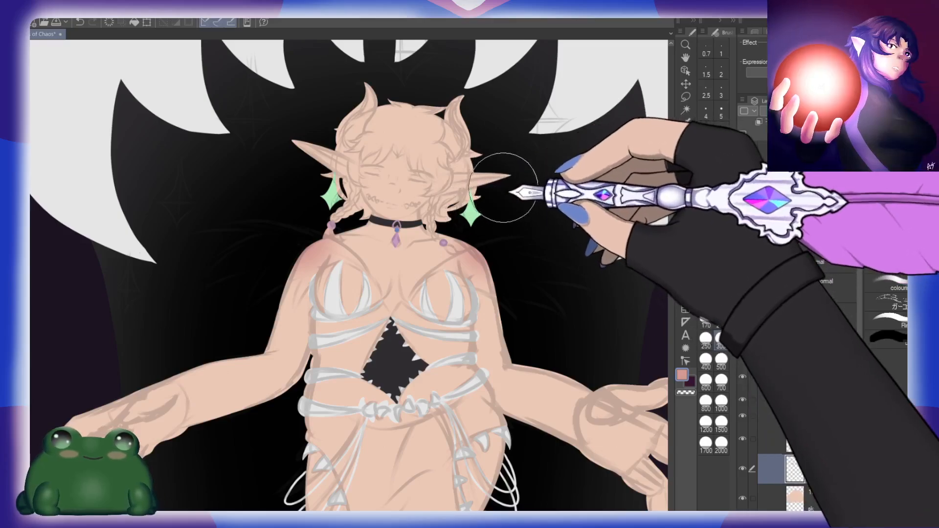
Step: Paint the same reddish-pink blush onto the tips of both pointed ears
{"action": "scroll", "coordinate": [504, 188], "scroll_direction": "up", "scroll_amount": 4}
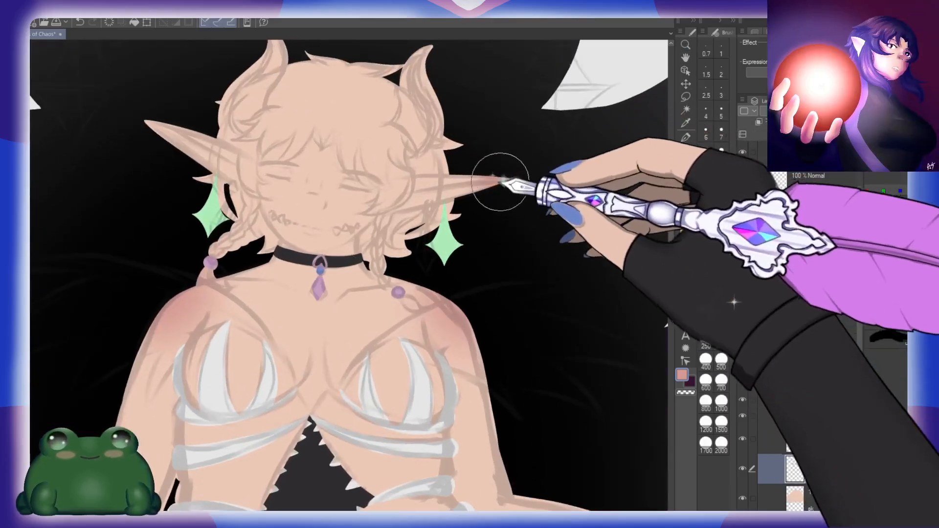
{"action": "left_click_drag", "start_coordinate": [513, 198], "coordinate": [593, 255]}
{"action": "left_click_drag", "start_coordinate": [294, 206], "coordinate": [235, 177]}
{"action": "left_click_drag", "start_coordinate": [495, 264], "coordinate": [514, 255]}
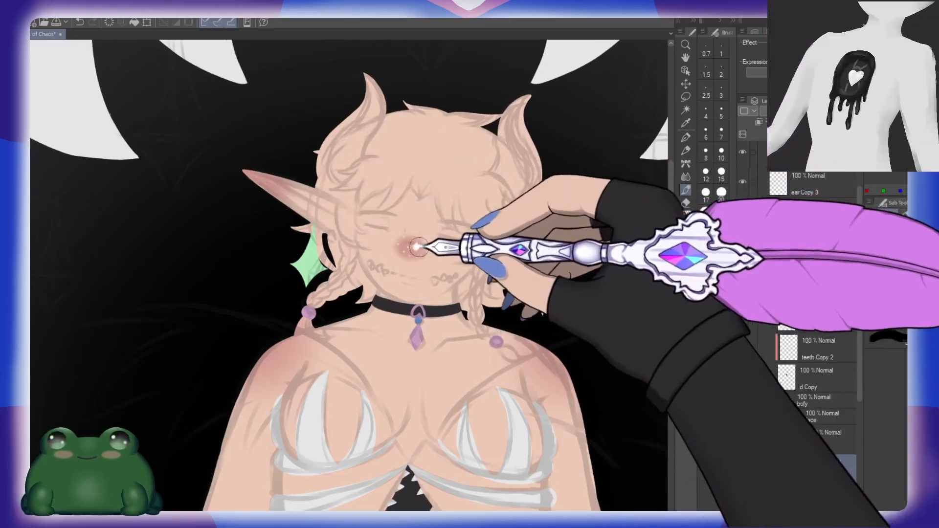
{"action": "key", "text": "ctrl+z"}
{"action": "left_click", "coordinate": [719, 255]}
{"action": "mouse_move", "coordinate": [412, 246]}
{"action": "left_mouse_down"}
{"action": "mouse_move", "coordinate": [405, 249]}
{"action": "mouse_move", "coordinate": [465, 251]}
{"action": "left_mouse_up"}
{"action": "key", "text": "ctrl+z"}
Step: Paint soft reddish-pink blush across the face's cheeks, nose and lips
{"action": "left_click", "coordinate": [719, 294]}
{"action": "left_click_drag", "start_coordinate": [356, 241], "coordinate": [373, 243]}
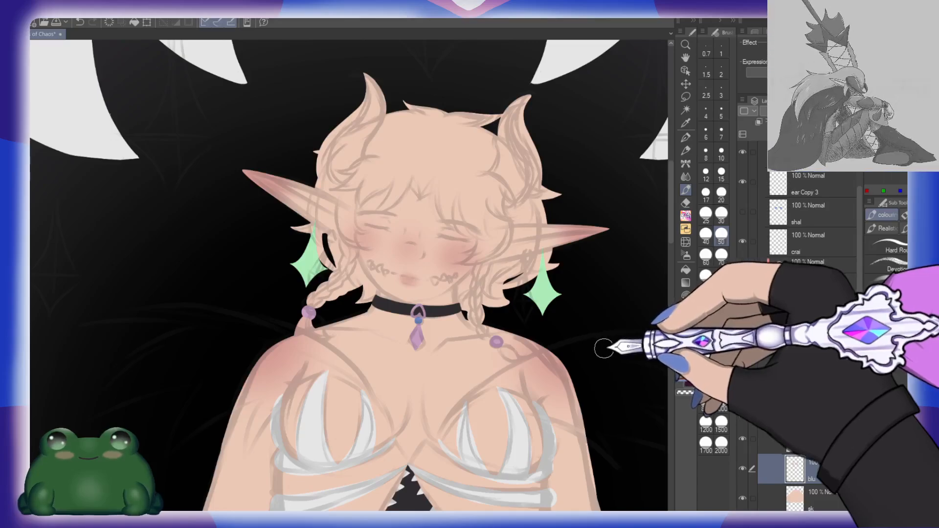
Step: Blend the blush smoothly into the skin on the ears, shoulders, cheeks and mouth
{"action": "key", "text": "e"}
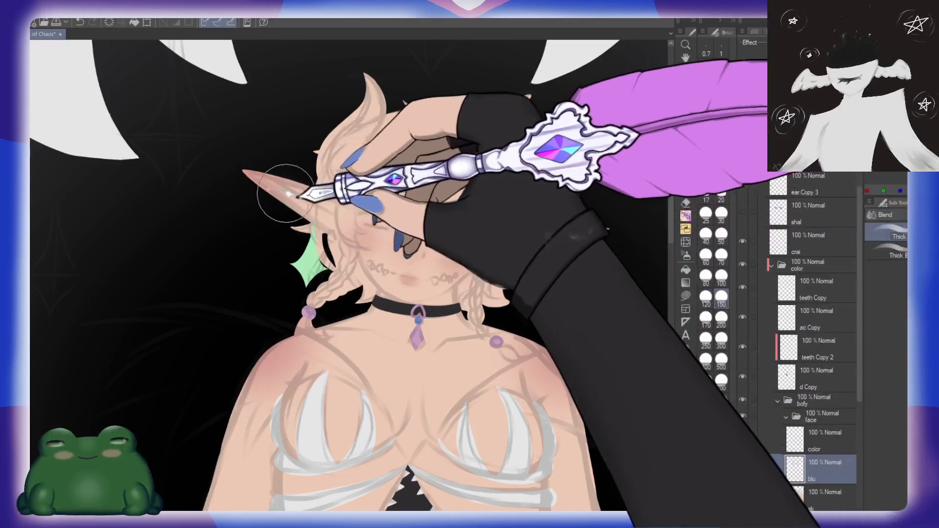
{"action": "mouse_move", "coordinate": [313, 375]}
{"action": "left_mouse_down"}
{"action": "mouse_move", "coordinate": [263, 382]}
{"action": "mouse_move", "coordinate": [301, 344]}
{"action": "mouse_move", "coordinate": [242, 407]}
{"action": "left_mouse_up"}
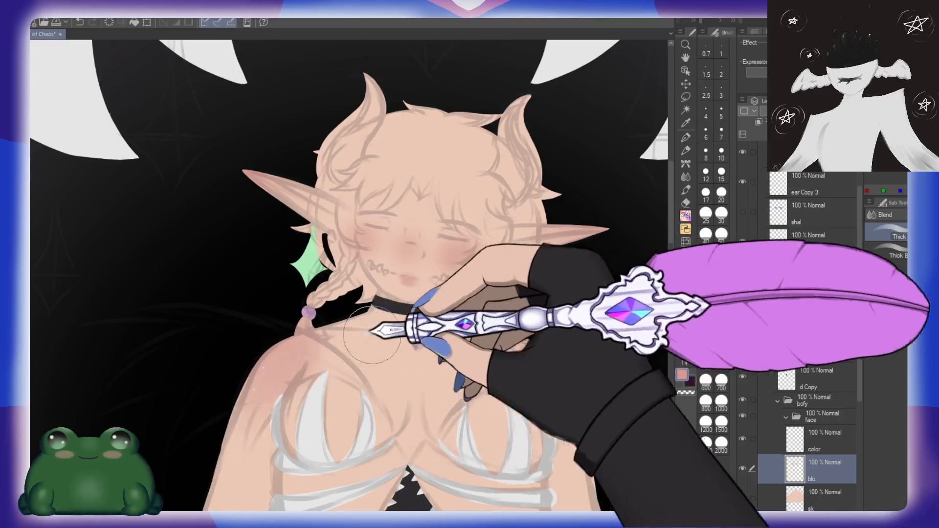
{"action": "left_click_drag", "start_coordinate": [545, 348], "coordinate": [577, 392]}
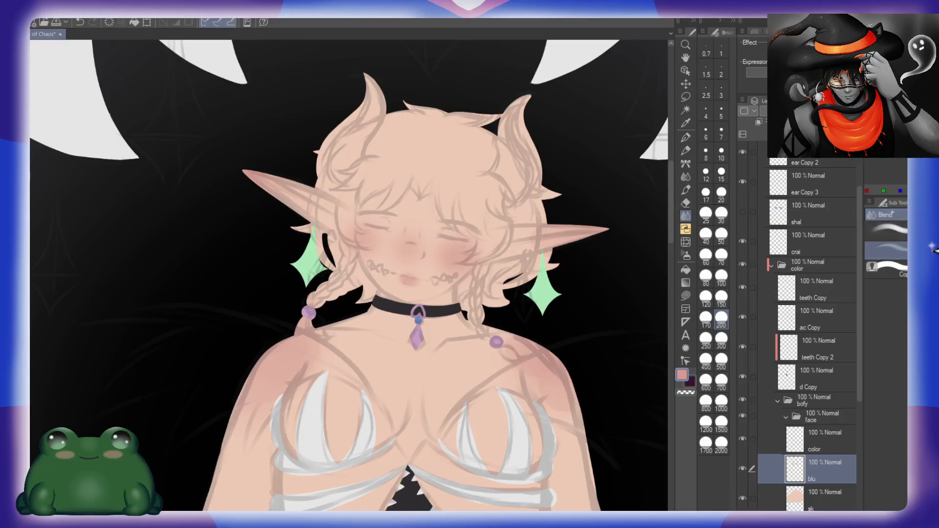
{"action": "left_click", "coordinate": [721, 402]}
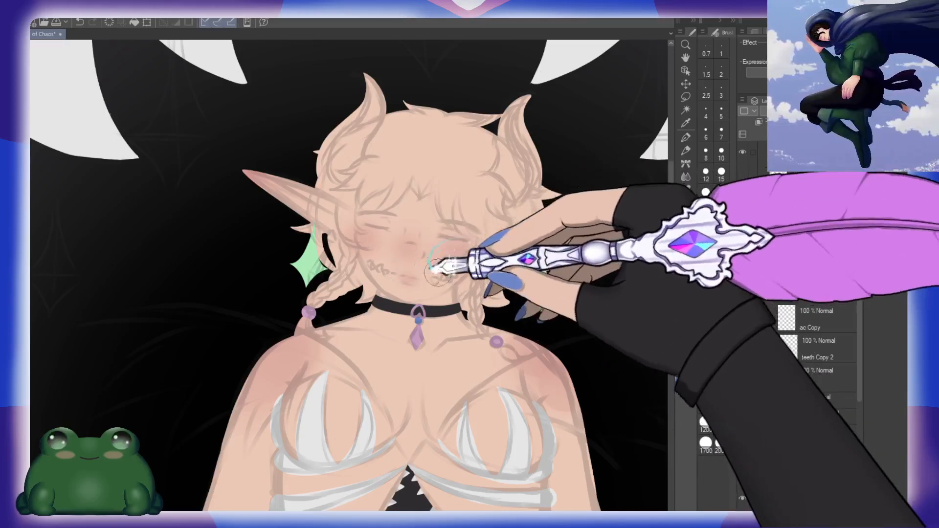
{"action": "mouse_move", "coordinate": [437, 273]}
{"action": "left_mouse_down"}
{"action": "mouse_move", "coordinate": [418, 241]}
{"action": "mouse_move", "coordinate": [366, 224]}
{"action": "mouse_move", "coordinate": [407, 222]}
{"action": "mouse_move", "coordinate": [393, 223]}
{"action": "mouse_move", "coordinate": [412, 257]}
{"action": "mouse_move", "coordinate": [402, 264]}
{"action": "mouse_move", "coordinate": [433, 264]}
{"action": "mouse_move", "coordinate": [398, 253]}
{"action": "mouse_move", "coordinate": [411, 242]}
{"action": "mouse_move", "coordinate": [371, 243]}
{"action": "mouse_move", "coordinate": [443, 257]}
{"action": "mouse_move", "coordinate": [481, 250]}
{"action": "mouse_move", "coordinate": [363, 240]}
{"action": "mouse_move", "coordinate": [453, 240]}
{"action": "left_mouse_up"}
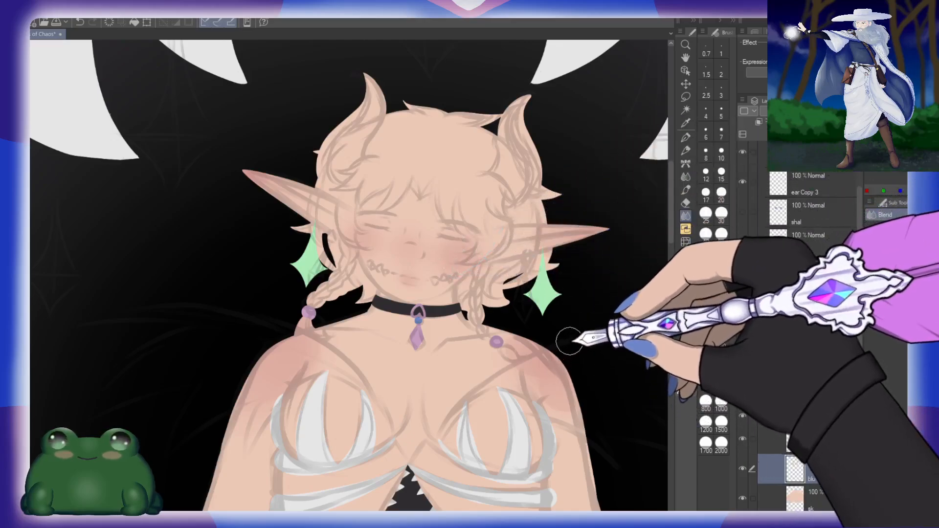
{"action": "left_click_drag", "start_coordinate": [434, 365], "coordinate": [426, 315]}
{"action": "left_click", "coordinate": [721, 277]}
{"action": "mouse_move", "coordinate": [318, 276]}
{"action": "left_mouse_down"}
{"action": "mouse_move", "coordinate": [215, 373]}
{"action": "mouse_move", "coordinate": [308, 276]}
{"action": "left_mouse_up"}
{"action": "mouse_move", "coordinate": [503, 315]}
{"action": "left_mouse_down"}
{"action": "mouse_move", "coordinate": [556, 357]}
{"action": "mouse_move", "coordinate": [515, 295]}
{"action": "mouse_move", "coordinate": [561, 356]}
{"action": "mouse_move", "coordinate": [492, 286]}
{"action": "mouse_move", "coordinate": [569, 377]}
{"action": "mouse_move", "coordinate": [599, 367]}
{"action": "left_mouse_up"}
Step: Select the color and blu layers together and clip them to the sk layer below
{"action": "key", "text": "slash"}
{"action": "left_click_drag", "start_coordinate": [634, 401], "coordinate": [559, 204]}
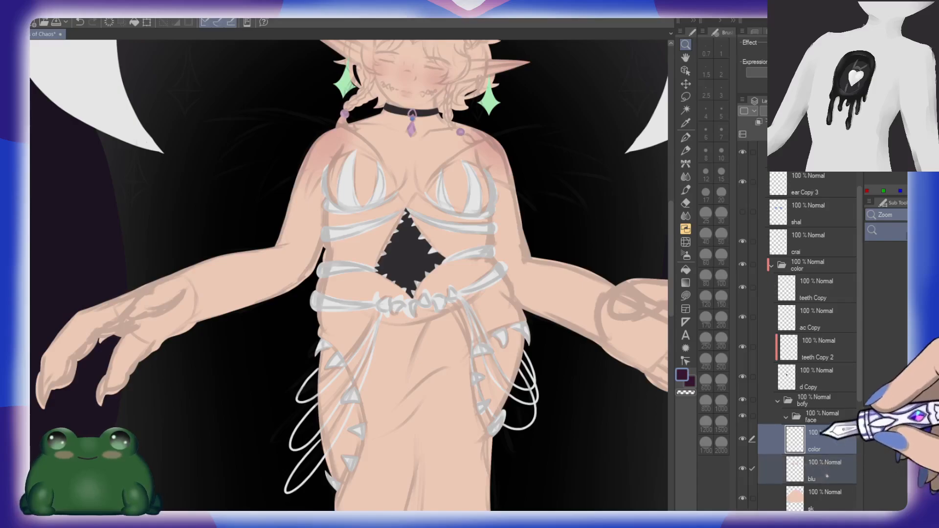
{"action": "left_click", "coordinate": [758, 122]}
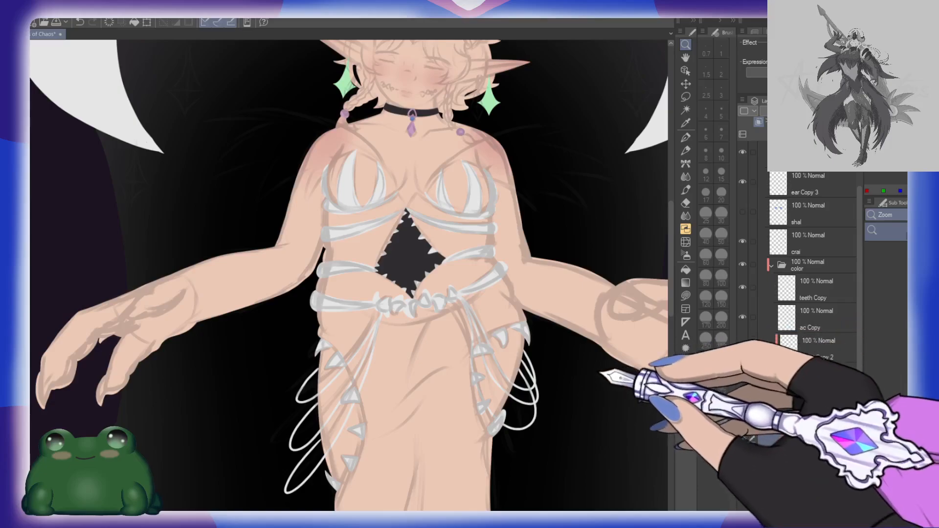
Step: On the color layer, fill both forearms and hands with dark purple as long gloves using direct-draw shapes
{"action": "left_click_drag", "start_coordinate": [605, 369], "coordinate": [470, 415]}
{"action": "left_click_drag", "start_coordinate": [583, 347], "coordinate": [542, 386]}
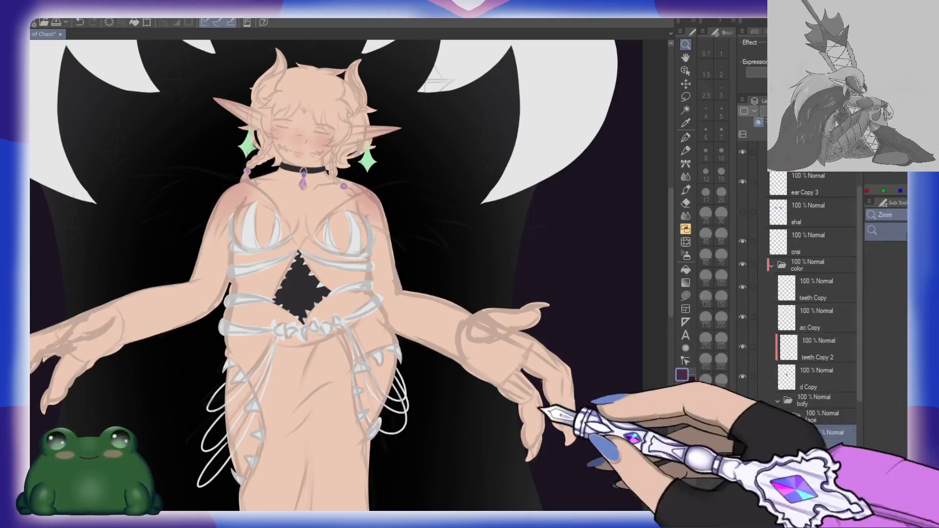
{"action": "key", "text": "u"}
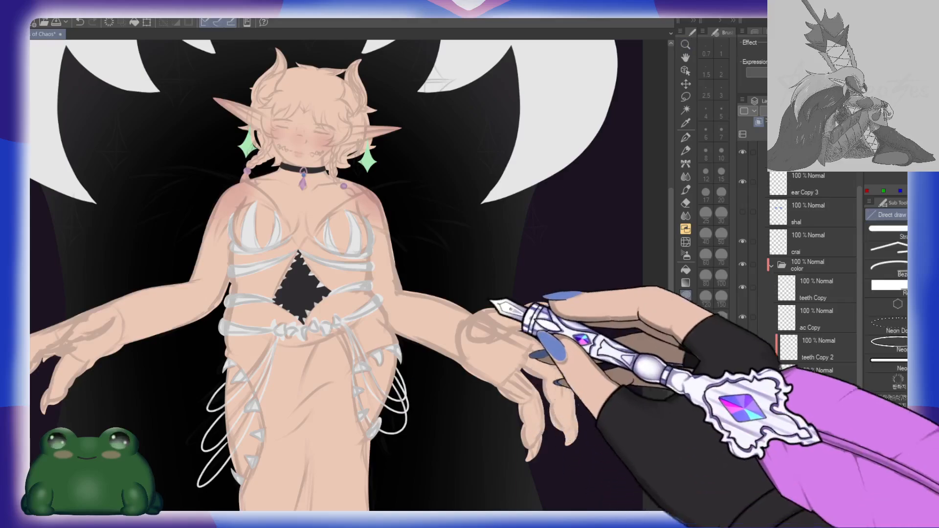
{"action": "mouse_move", "coordinate": [430, 262]}
{"action": "left_mouse_down"}
{"action": "mouse_move", "coordinate": [608, 424]}
{"action": "mouse_move", "coordinate": [580, 288]}
{"action": "left_mouse_up"}
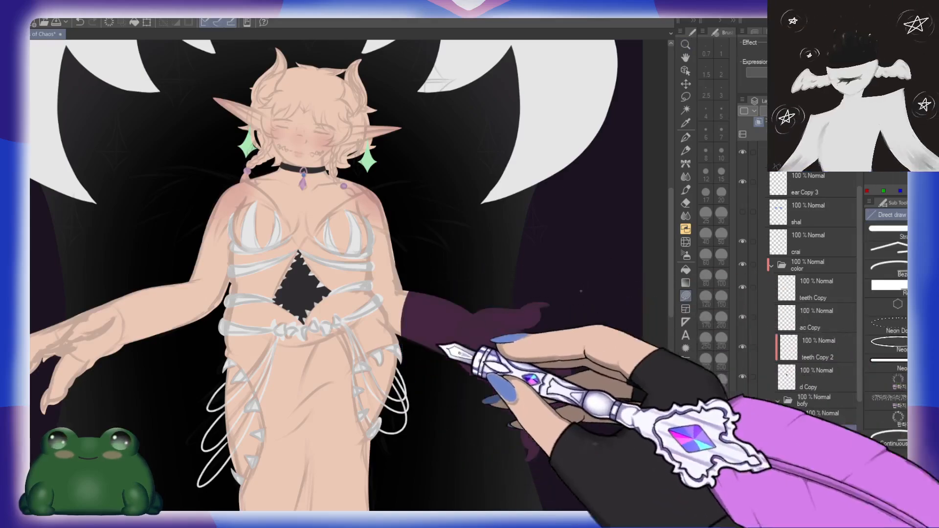
{"action": "left_click_drag", "start_coordinate": [235, 382], "coordinate": [413, 358]}
{"action": "mouse_move", "coordinate": [353, 236]}
{"action": "left_mouse_down"}
{"action": "mouse_move", "coordinate": [160, 276]}
{"action": "mouse_move", "coordinate": [361, 244]}
{"action": "left_mouse_up"}
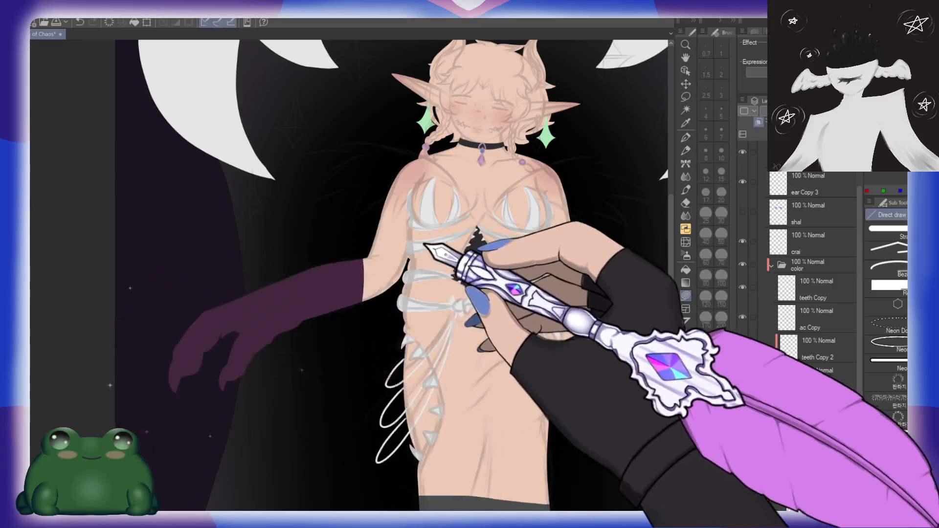
{"action": "mouse_move", "coordinate": [576, 240]}
{"action": "left_mouse_down"}
{"action": "mouse_move", "coordinate": [522, 264]}
{"action": "mouse_move", "coordinate": [487, 302]}
{"action": "left_mouse_up"}
{"action": "key", "text": "slash"}
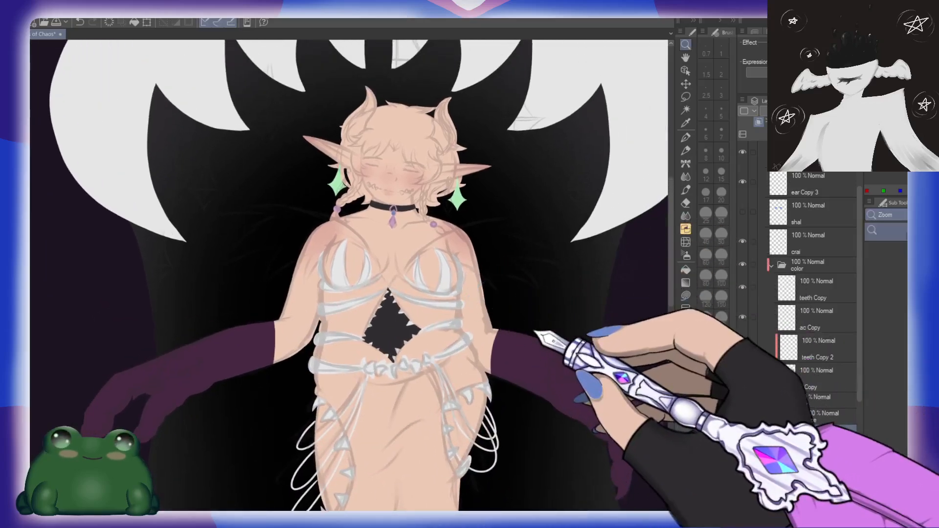
{"action": "left_click_drag", "start_coordinate": [529, 325], "coordinate": [550, 333]}
{"action": "key", "text": "b"}
{"action": "left_click_drag", "start_coordinate": [481, 366], "coordinate": [504, 351]}
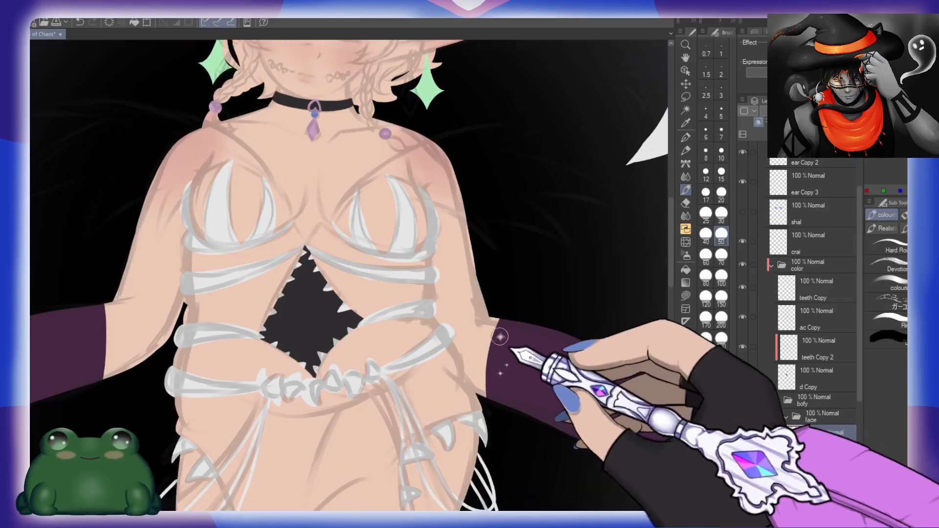
{"action": "mouse_move", "coordinate": [451, 331]}
{"action": "left_mouse_down"}
{"action": "mouse_move", "coordinate": [495, 281]}
{"action": "mouse_move", "coordinate": [504, 304]}
{"action": "mouse_move", "coordinate": [485, 341]}
{"action": "mouse_move", "coordinate": [479, 387]}
{"action": "mouse_move", "coordinate": [507, 385]}
{"action": "left_mouse_up"}
{"action": "key", "text": "ctrl+z"}
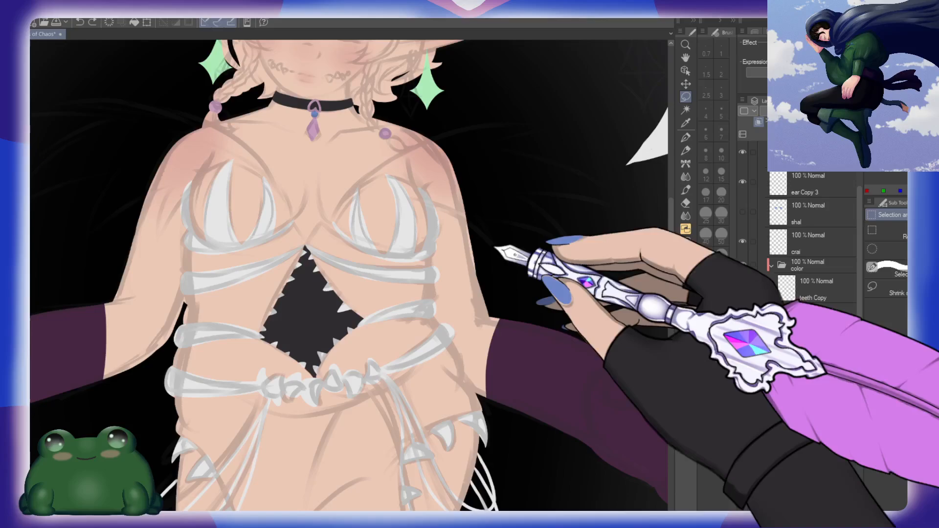
Step: Extend the dark purple gloves past both elbows by filling a lasso selection on one arm and a direct-draw shape on the other
{"action": "key", "text": "m"}
{"action": "left_click_drag", "start_coordinate": [558, 320], "coordinate": [558, 333]}
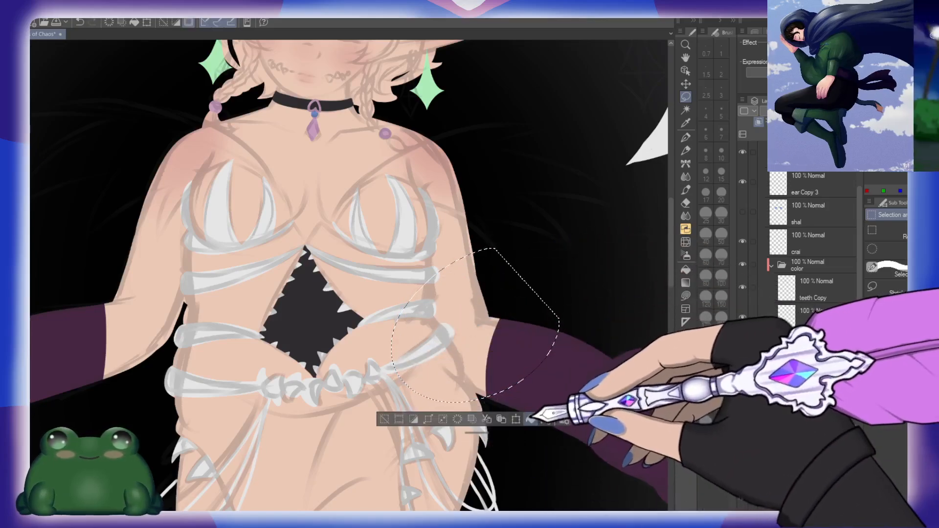
{"action": "left_click", "coordinate": [531, 419]}
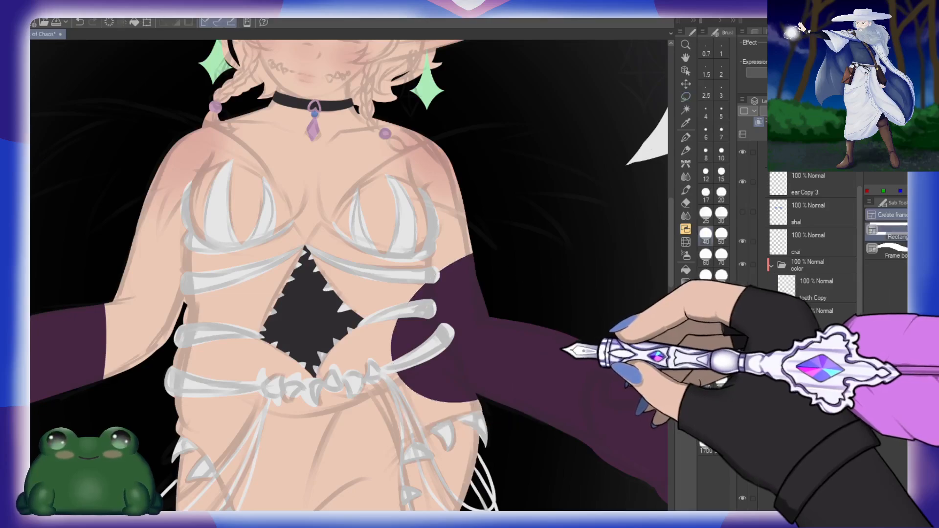
{"action": "left_click_drag", "start_coordinate": [187, 363], "coordinate": [349, 370]}
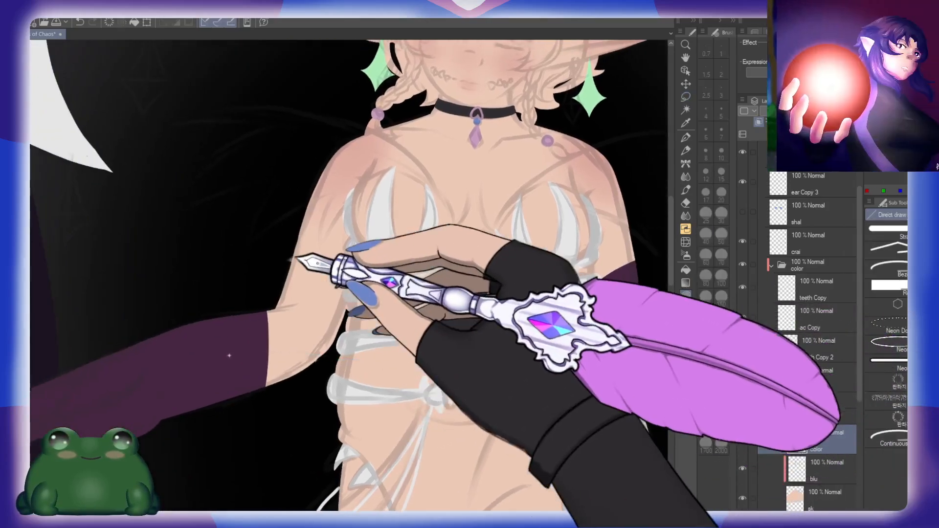
{"action": "mouse_move", "coordinate": [278, 250]}
{"action": "left_mouse_down"}
{"action": "mouse_move", "coordinate": [321, 372]}
{"action": "mouse_move", "coordinate": [294, 398]}
{"action": "left_mouse_up"}
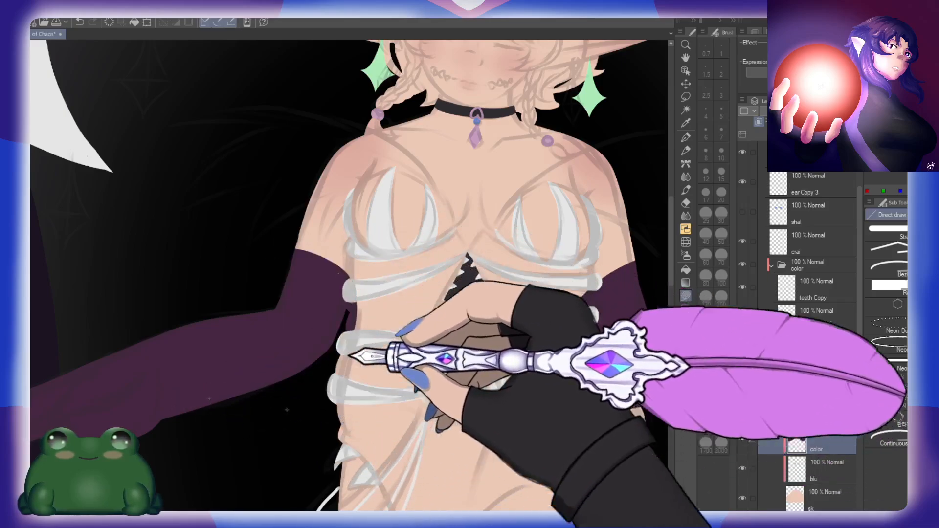
Step: Soften the upper edges of both dark purple gloves into the skin of the upper arms with the colouring brush
{"action": "key", "text": "b"}
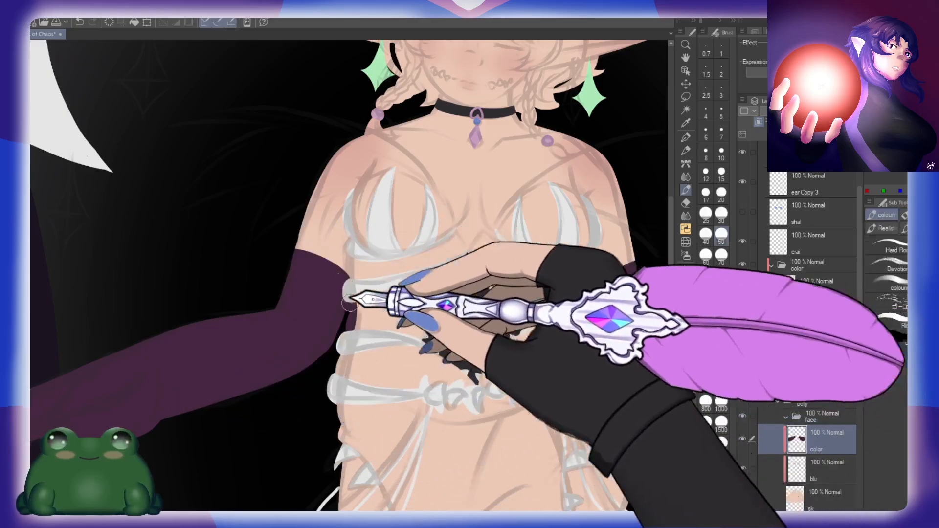
{"action": "key", "text": "ctrl+z"}
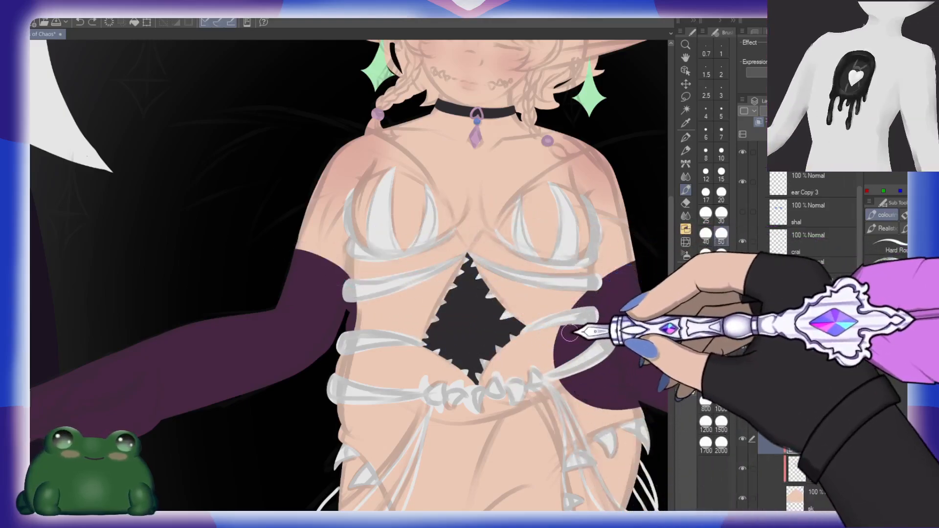
{"action": "left_click_drag", "start_coordinate": [608, 312], "coordinate": [546, 302]}
{"action": "left_click_drag", "start_coordinate": [571, 263], "coordinate": [542, 277]}
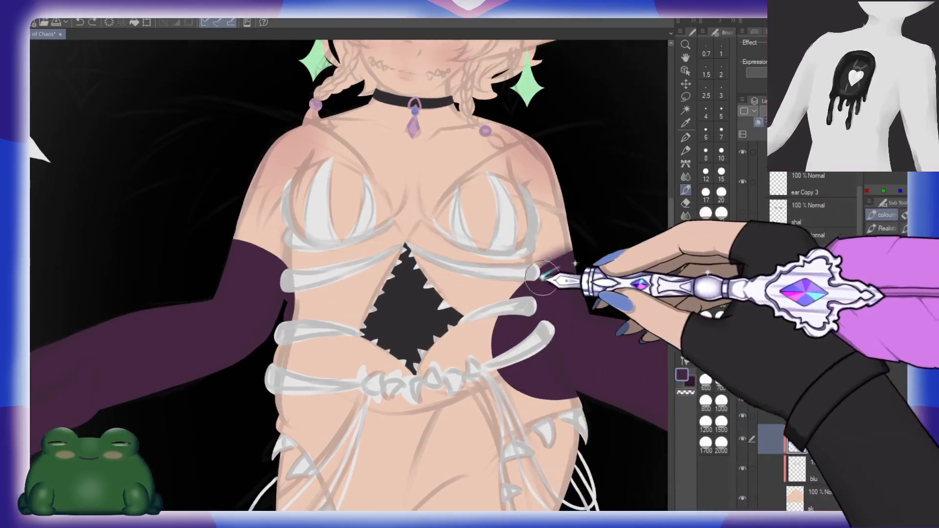
{"action": "left_click_drag", "start_coordinate": [440, 297], "coordinate": [509, 311]}
{"action": "left_click_drag", "start_coordinate": [307, 256], "coordinate": [341, 289]}
{"action": "mouse_move", "coordinate": [631, 272]}
{"action": "left_mouse_down"}
{"action": "mouse_move", "coordinate": [532, 275]}
{"action": "mouse_move", "coordinate": [519, 287]}
{"action": "left_mouse_up"}
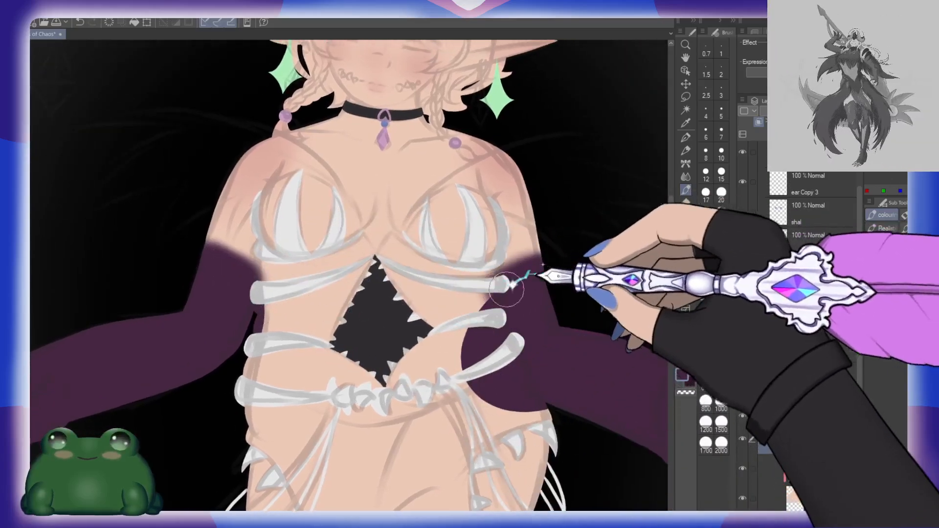
{"action": "left_click_drag", "start_coordinate": [555, 314], "coordinate": [524, 327]}
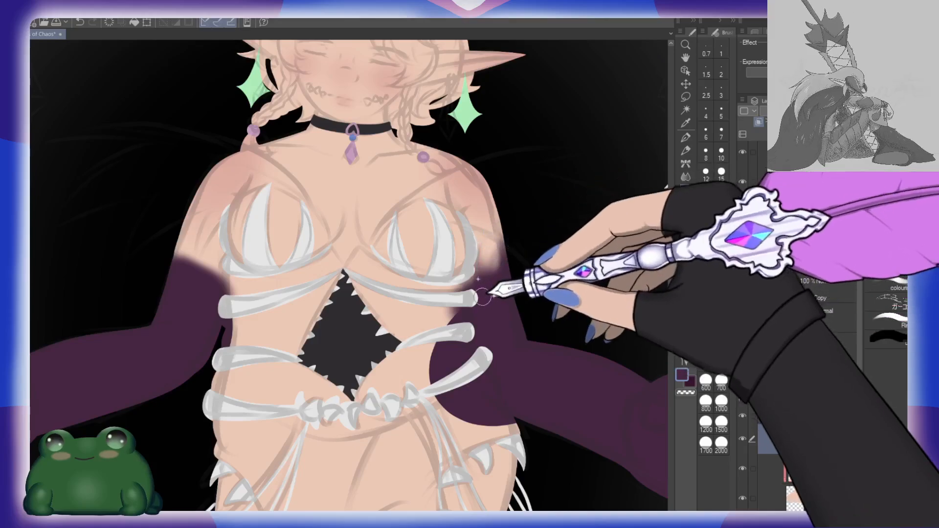
Step: Paint ragged, feathered dark purple streaks from the glove edges up toward the shoulders on both upper arms
{"action": "left_click_drag", "start_coordinate": [422, 280], "coordinate": [541, 300]}
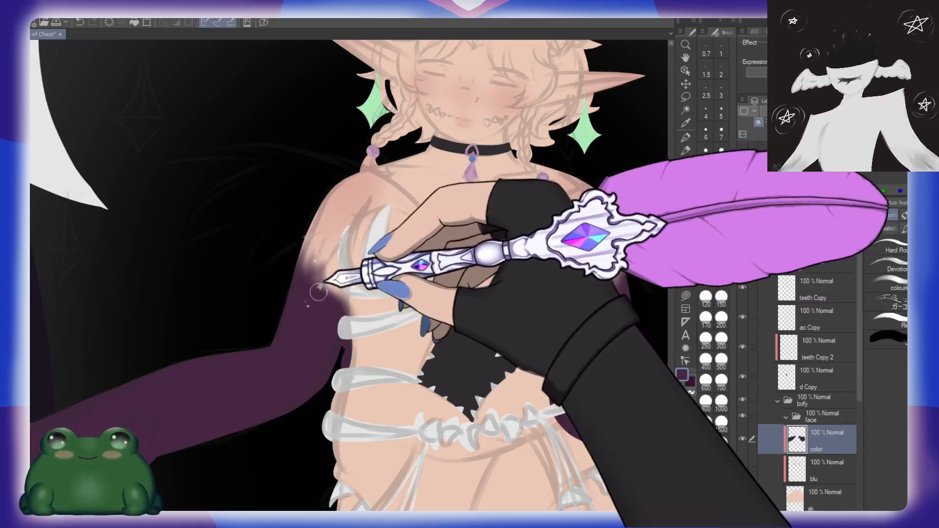
{"action": "left_click_drag", "start_coordinate": [325, 304], "coordinate": [296, 311]}
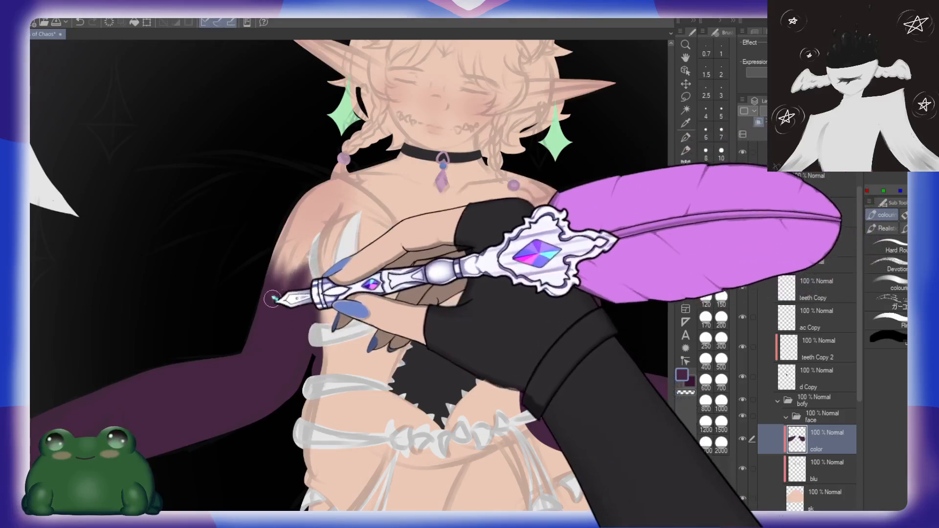
{"action": "left_click_drag", "start_coordinate": [277, 284], "coordinate": [290, 250]}
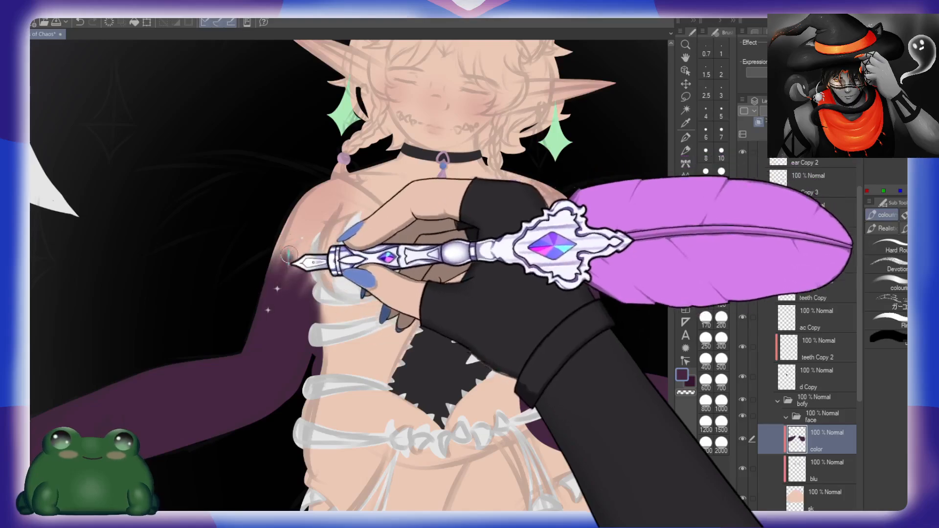
{"action": "left_click_drag", "start_coordinate": [592, 317], "coordinate": [528, 305]}
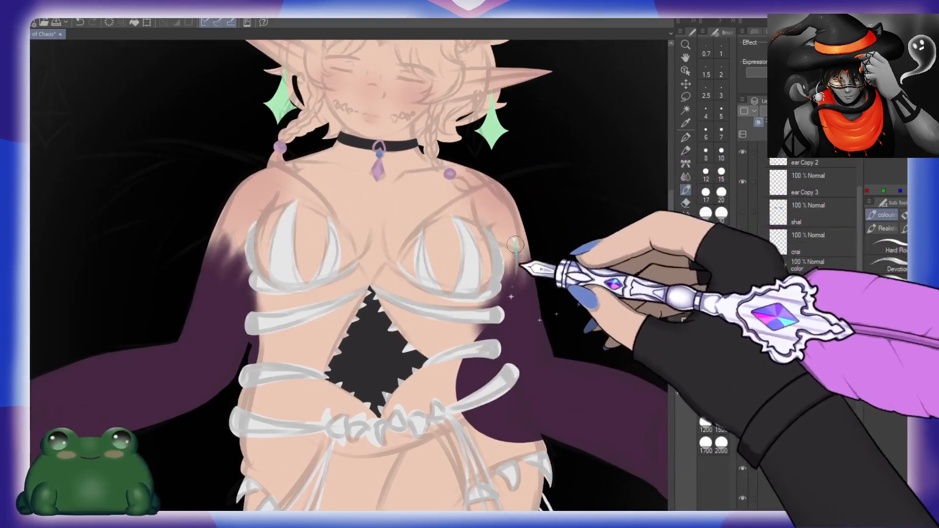
{"action": "left_click_drag", "start_coordinate": [599, 325], "coordinate": [553, 331]}
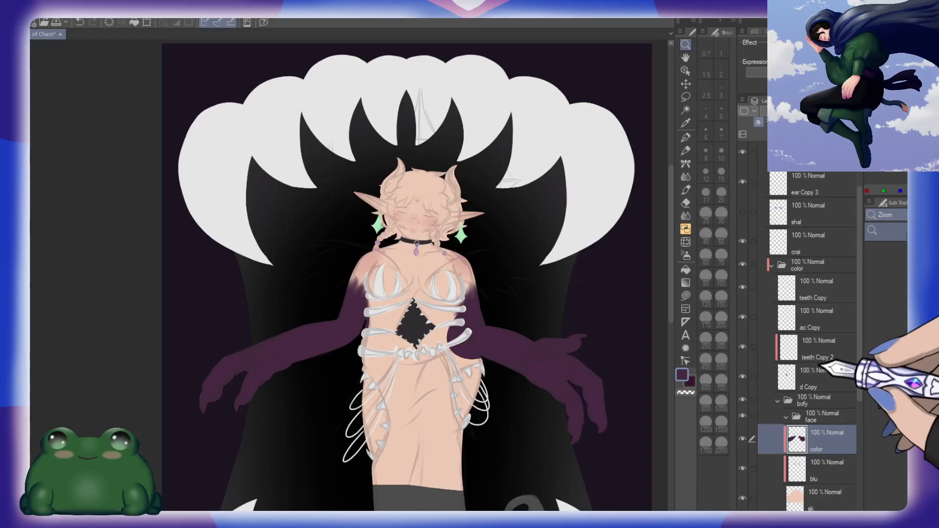
Step: Collapse the bofy folder, then group the teeth Copy, teeth Copy 2 and d Copy layers in a new folder named dress
{"action": "left_click_drag", "start_coordinate": [523, 454], "coordinate": [508, 364]}
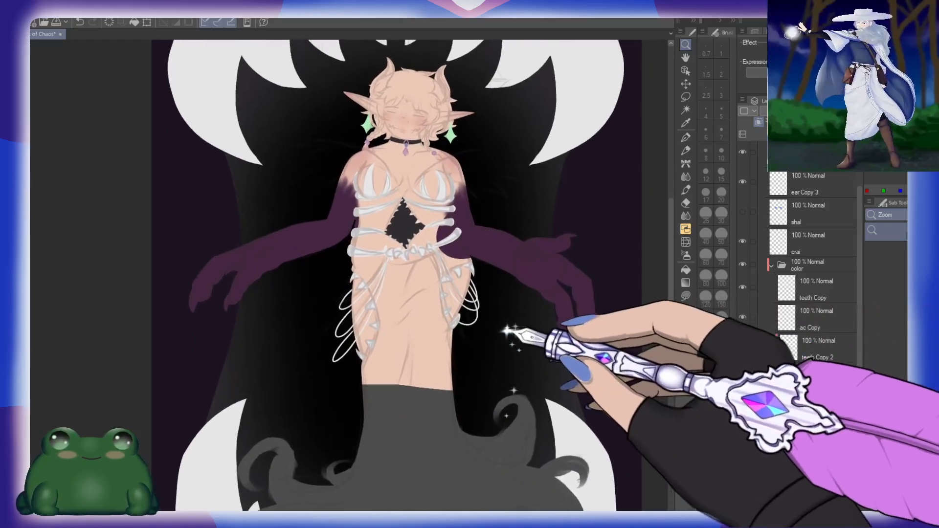
{"action": "left_click", "coordinate": [780, 400]}
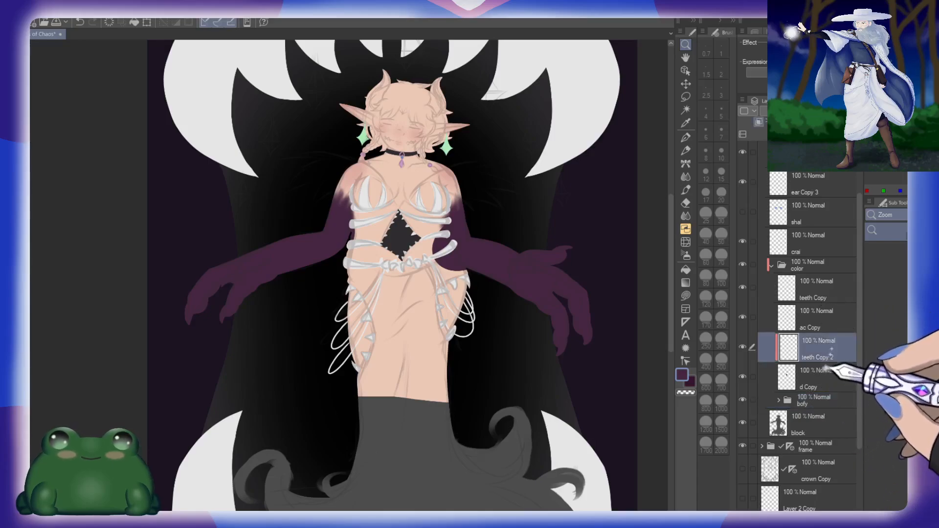
{"action": "left_click", "coordinate": [826, 315]}
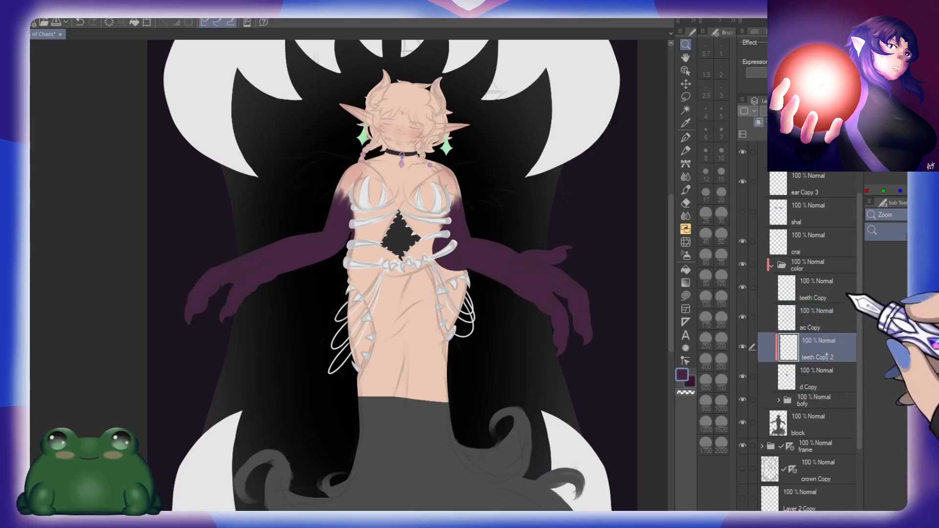
{"action": "key", "text": "ctrl+g"}
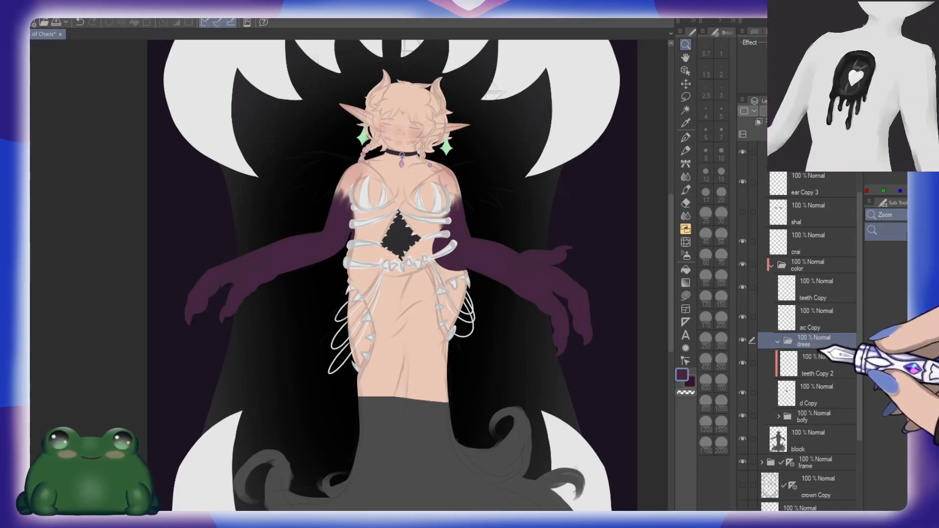
{"action": "left_click_drag", "start_coordinate": [828, 292], "coordinate": [828, 346]}
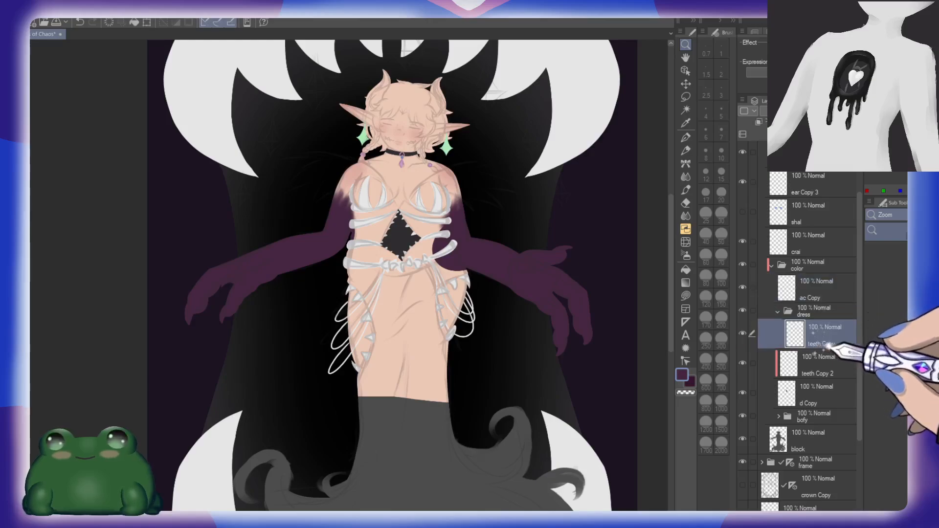
{"action": "left_click", "coordinate": [826, 364]}
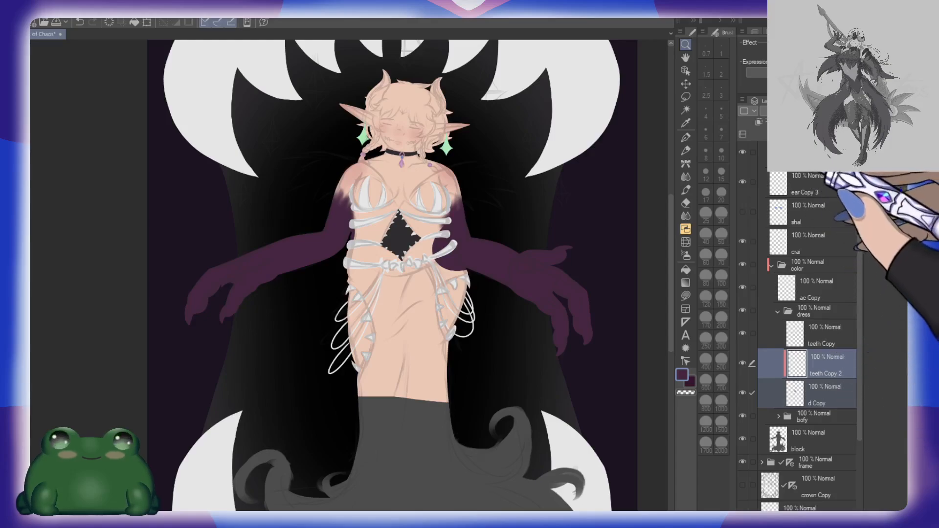
Step: On a new layer named base-de, draw a purple V above the diamond cutout with the Hard Round brush at size 15
{"action": "key", "text": "ctrl+shift+n"}
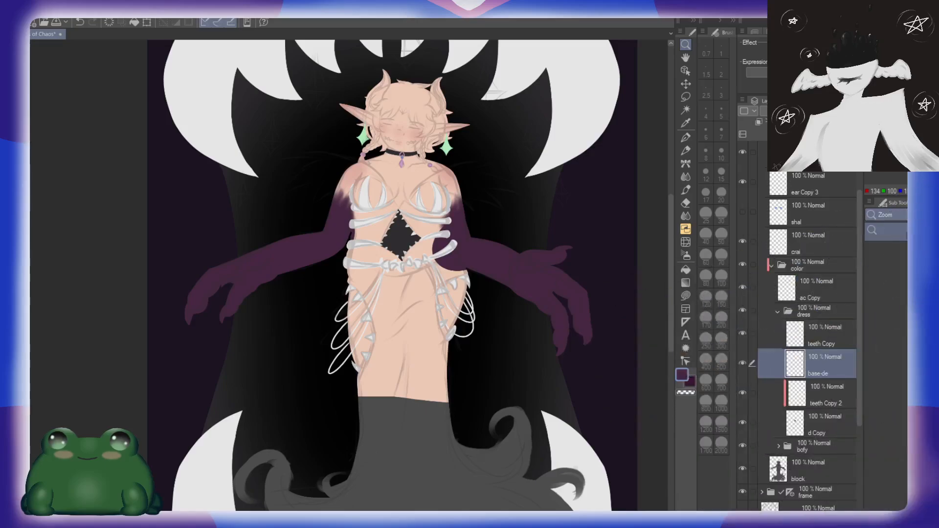
{"action": "mouse_move", "coordinate": [486, 283]}
{"action": "left_mouse_down"}
{"action": "mouse_move", "coordinate": [520, 278]}
{"action": "mouse_move", "coordinate": [555, 254]}
{"action": "left_mouse_up"}
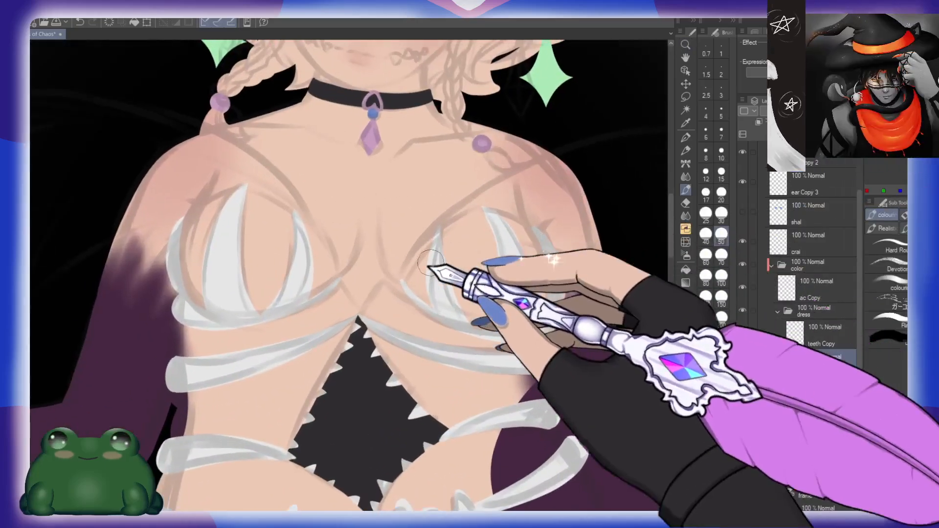
{"action": "left_click", "coordinate": [886, 246]}
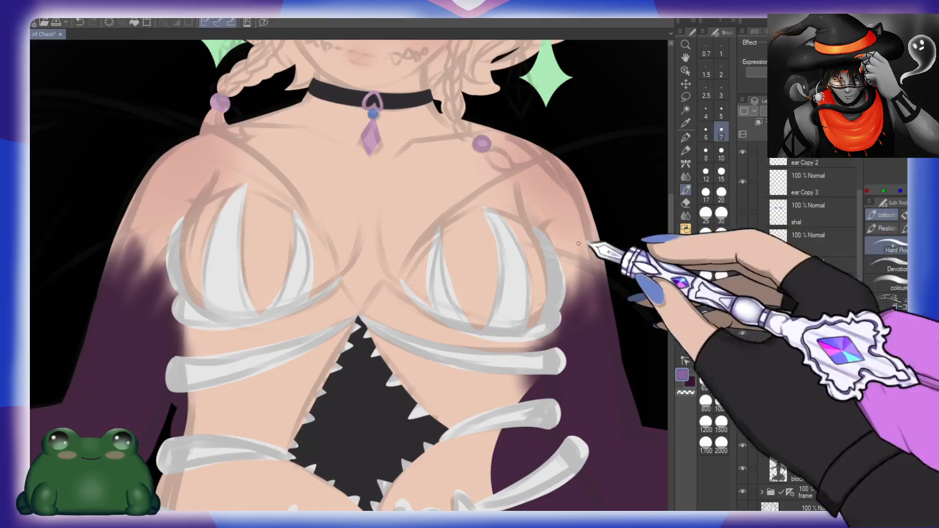
{"action": "left_click_drag", "start_coordinate": [380, 296], "coordinate": [501, 272]}
{"action": "left_click", "coordinate": [722, 174]}
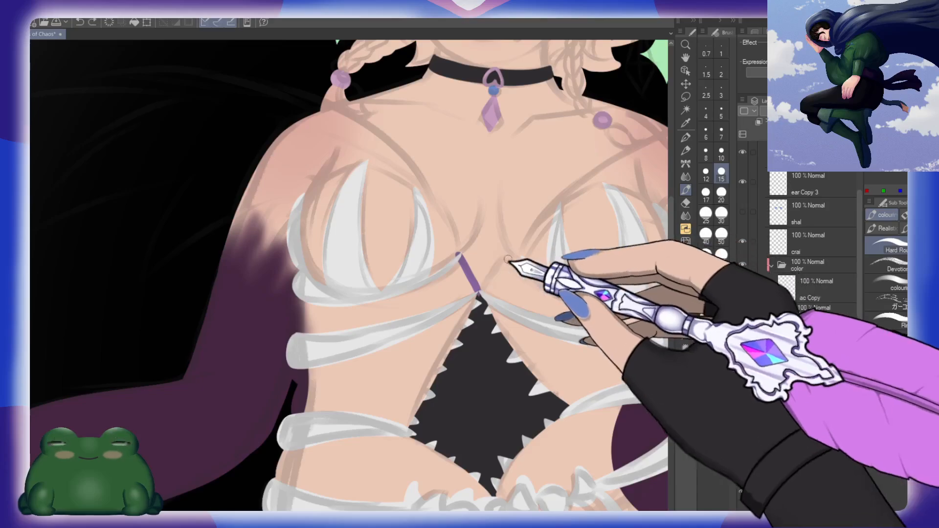
{"action": "left_click_drag", "start_coordinate": [463, 257], "coordinate": [518, 284]}
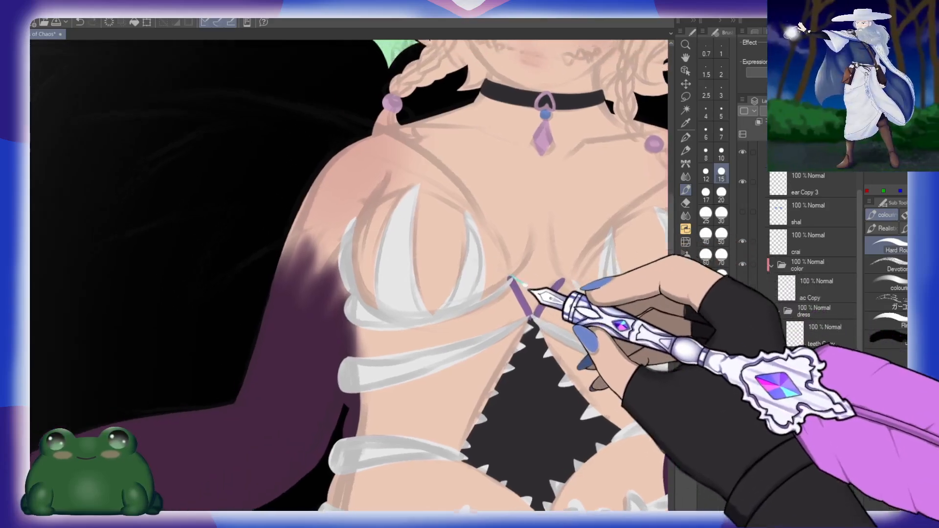
Step: Outline the arched top and outer side of the bodice cup on the figure's right in purple
{"action": "mouse_move", "coordinate": [359, 230]}
{"action": "left_mouse_down"}
{"action": "mouse_move", "coordinate": [372, 209]}
{"action": "mouse_move", "coordinate": [412, 189]}
{"action": "mouse_move", "coordinate": [444, 196]}
{"action": "mouse_move", "coordinate": [472, 217]}
{"action": "left_mouse_up"}
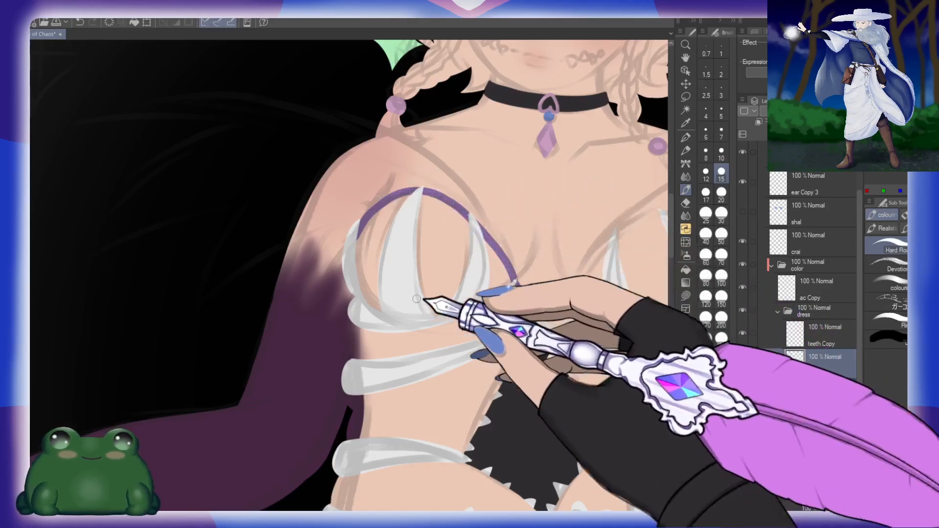
{"action": "left_click_drag", "start_coordinate": [424, 297], "coordinate": [435, 246]}
{"action": "mouse_move", "coordinate": [377, 169]}
{"action": "left_mouse_down"}
{"action": "mouse_move", "coordinate": [370, 194]}
{"action": "mouse_move", "coordinate": [382, 259]}
{"action": "left_mouse_up"}
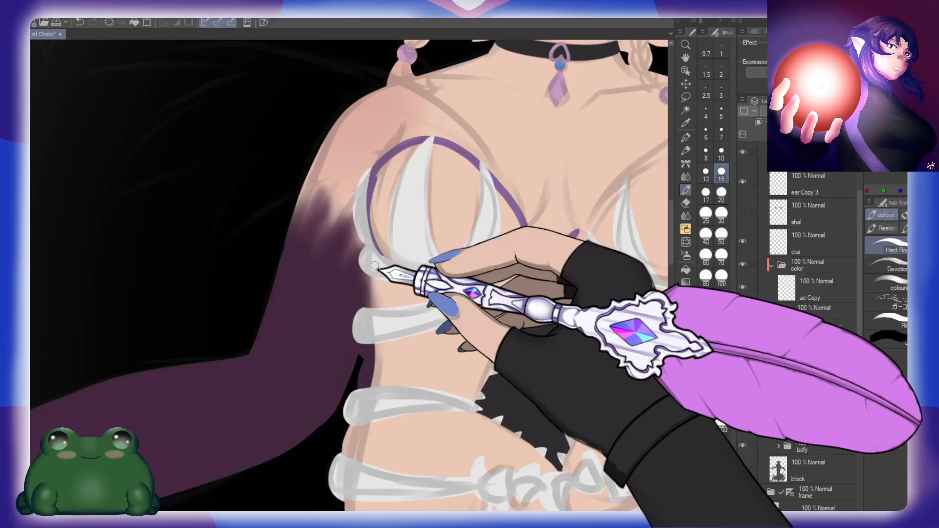
Step: Continue the purple dress outline down the figure's right side, between the rib bones and along the hip spikes to the thigh
{"action": "left_click_drag", "start_coordinate": [375, 321], "coordinate": [388, 264]}
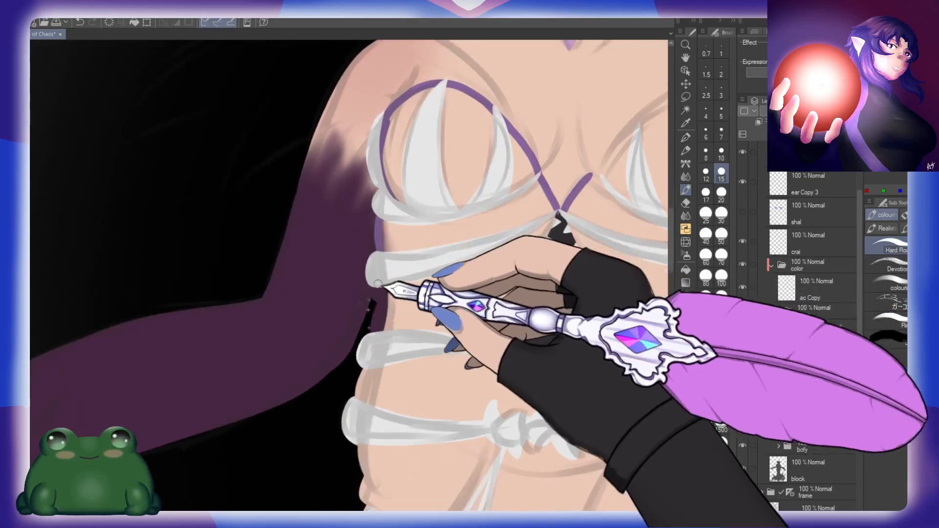
{"action": "left_click_drag", "start_coordinate": [383, 303], "coordinate": [393, 271]}
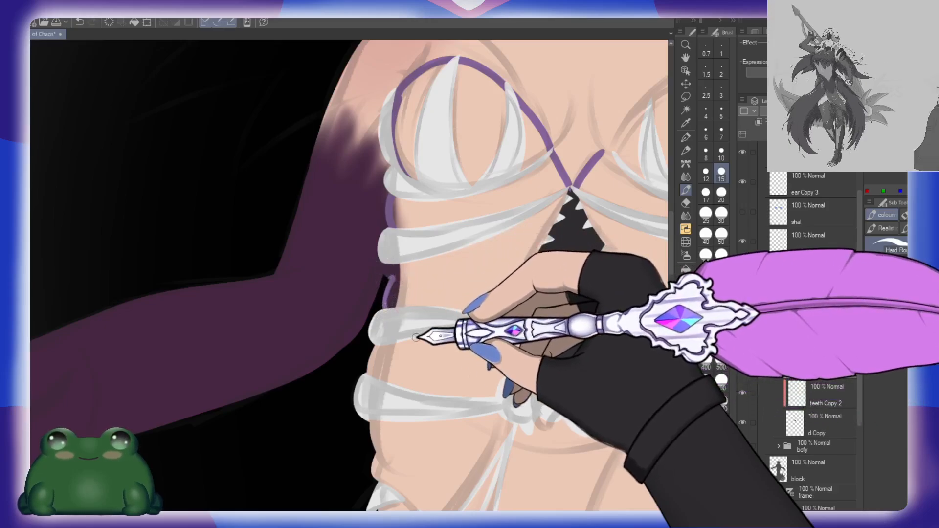
{"action": "left_click_drag", "start_coordinate": [418, 309], "coordinate": [426, 267]}
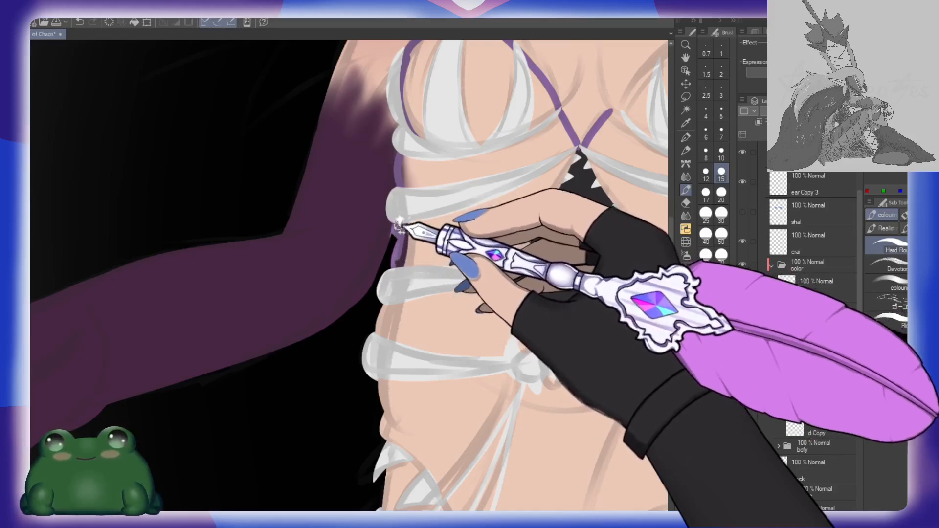
{"action": "left_click_drag", "start_coordinate": [441, 268], "coordinate": [446, 229]}
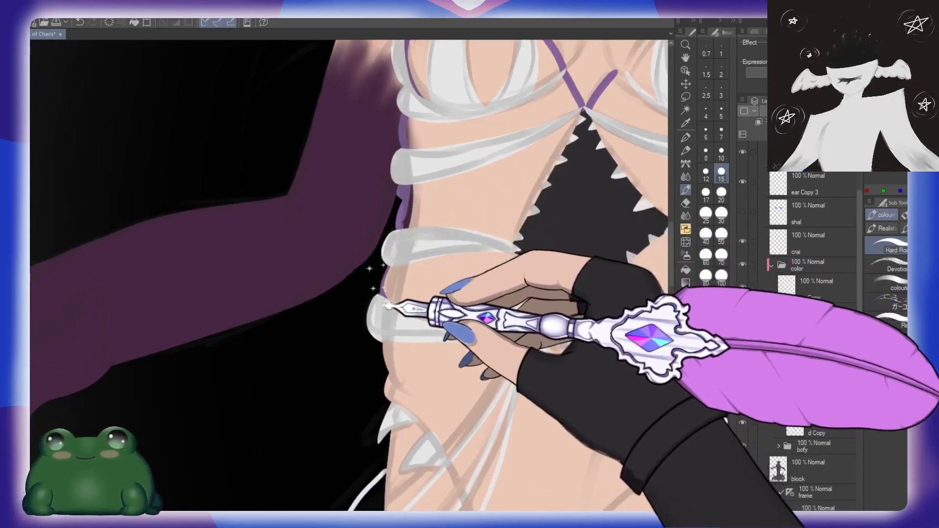
{"action": "left_click_drag", "start_coordinate": [386, 307], "coordinate": [397, 241]}
{"action": "left_click_drag", "start_coordinate": [385, 296], "coordinate": [391, 302]}
{"action": "mouse_move", "coordinate": [422, 315]}
{"action": "left_mouse_down"}
{"action": "mouse_move", "coordinate": [430, 283]}
{"action": "mouse_move", "coordinate": [395, 235]}
{"action": "mouse_move", "coordinate": [356, 235]}
{"action": "mouse_move", "coordinate": [375, 256]}
{"action": "mouse_move", "coordinate": [443, 438]}
{"action": "mouse_move", "coordinate": [464, 447]}
{"action": "mouse_move", "coordinate": [464, 166]}
{"action": "mouse_move", "coordinate": [448, 223]}
{"action": "mouse_move", "coordinate": [395, 308]}
{"action": "left_mouse_up"}
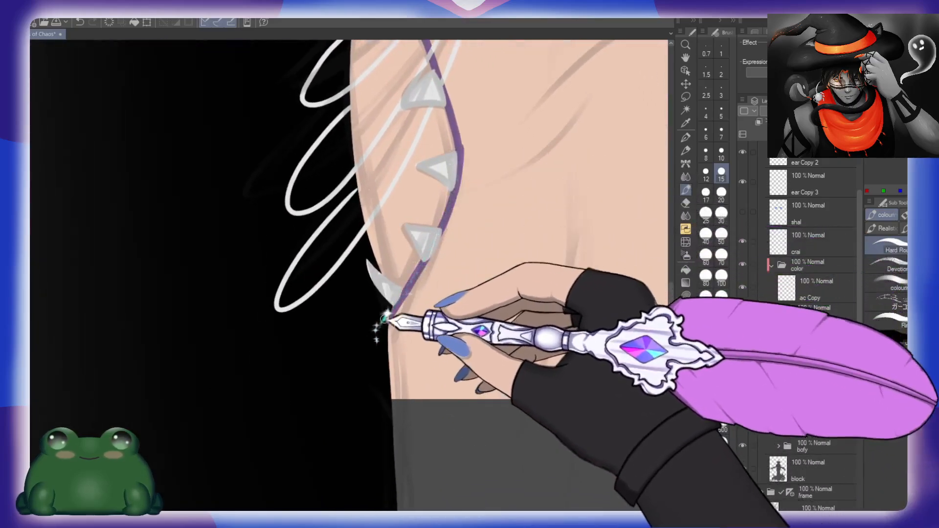
Step: Draw purple outline segments in the gaps between the rib bones along the figure's left side
{"action": "left_click_drag", "start_coordinate": [493, 293], "coordinate": [308, 196]}
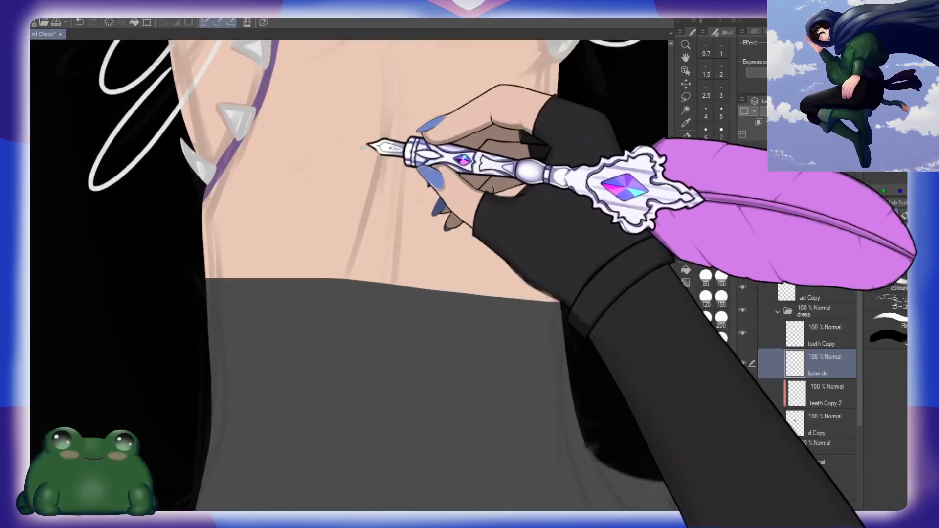
{"action": "left_click_drag", "start_coordinate": [369, 141], "coordinate": [320, 408]}
{"action": "left_click_drag", "start_coordinate": [538, 176], "coordinate": [517, 315]}
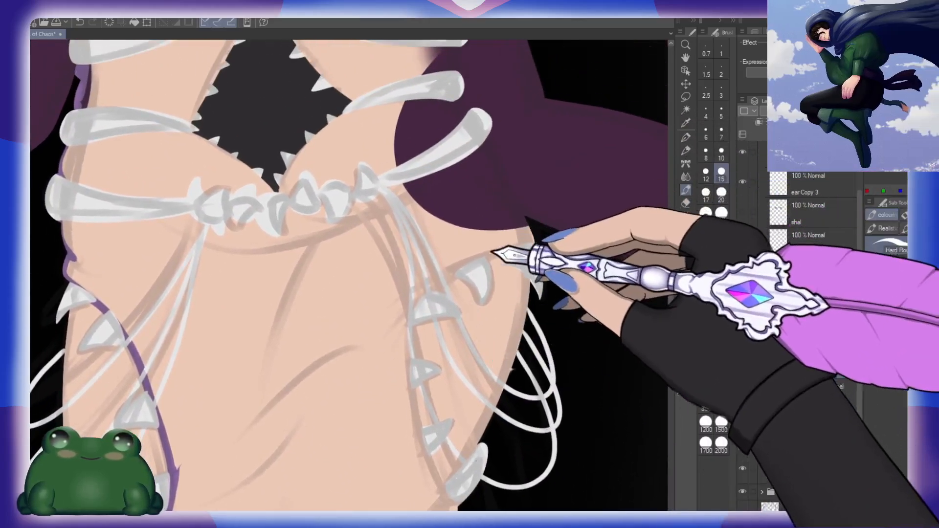
{"action": "left_click_drag", "start_coordinate": [539, 207], "coordinate": [486, 333]}
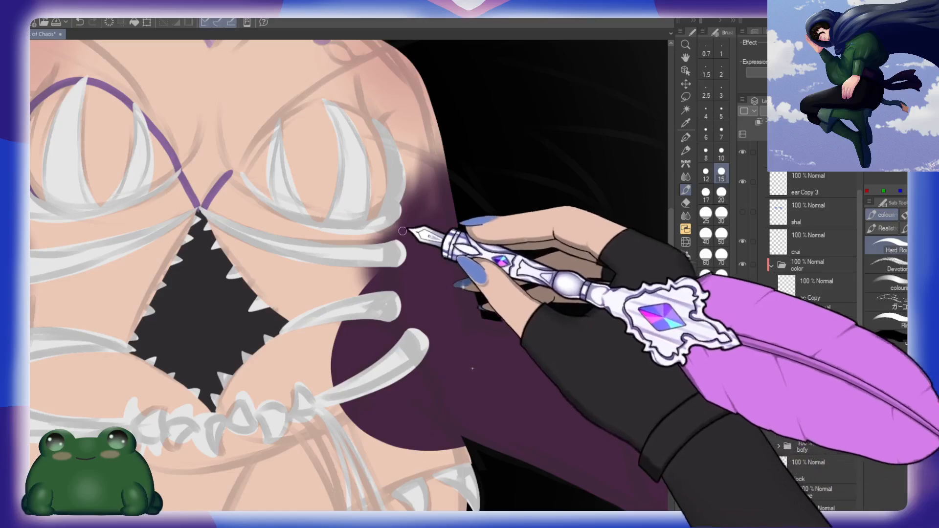
{"action": "left_click_drag", "start_coordinate": [398, 214], "coordinate": [399, 262]}
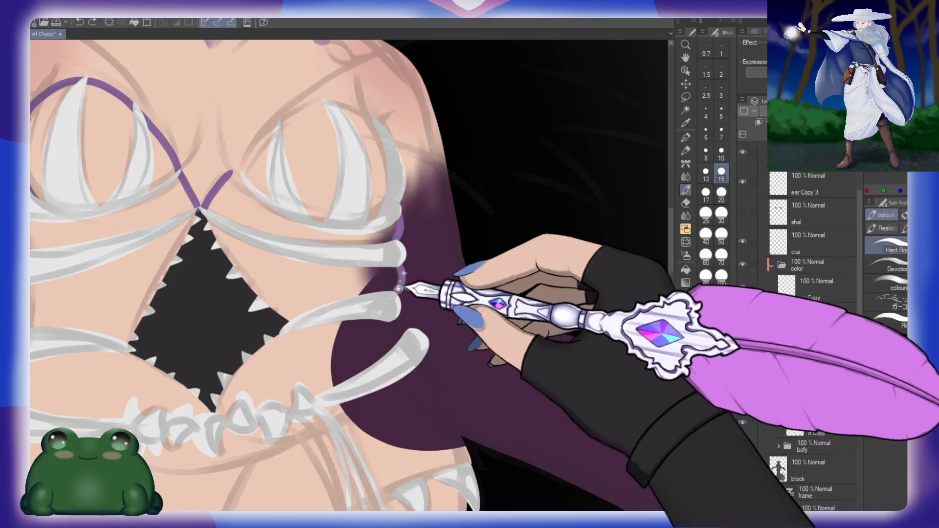
{"action": "left_click_drag", "start_coordinate": [463, 348], "coordinate": [452, 209]}
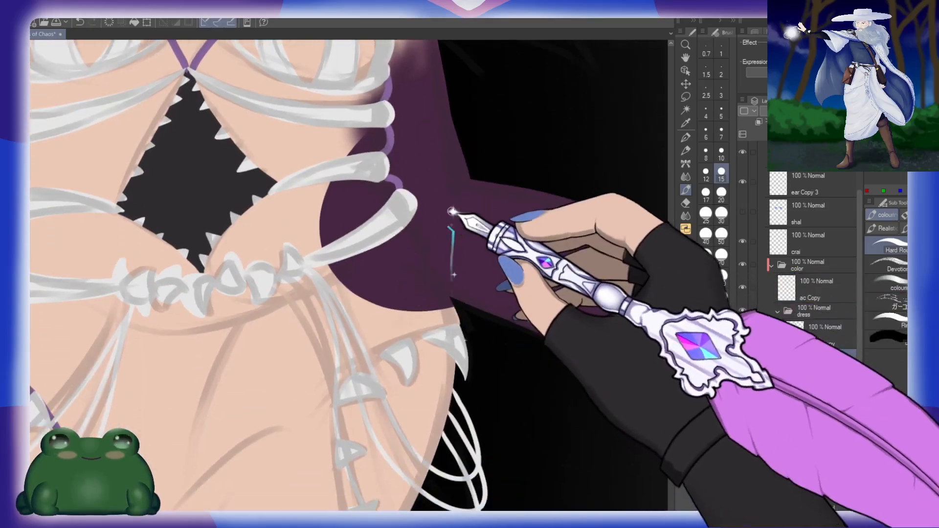
Step: Continue the purple outline from the lowest left rib bone around the waist to the first hip spike
{"action": "left_click_drag", "start_coordinate": [389, 182], "coordinate": [406, 196]}
{"action": "key", "text": "ctrl+z"}
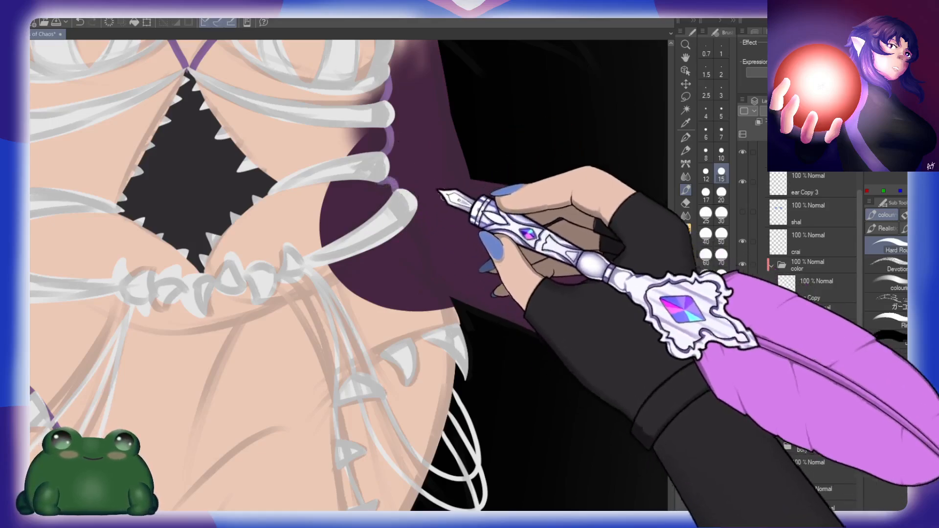
{"action": "left_click_drag", "start_coordinate": [431, 229], "coordinate": [397, 194]}
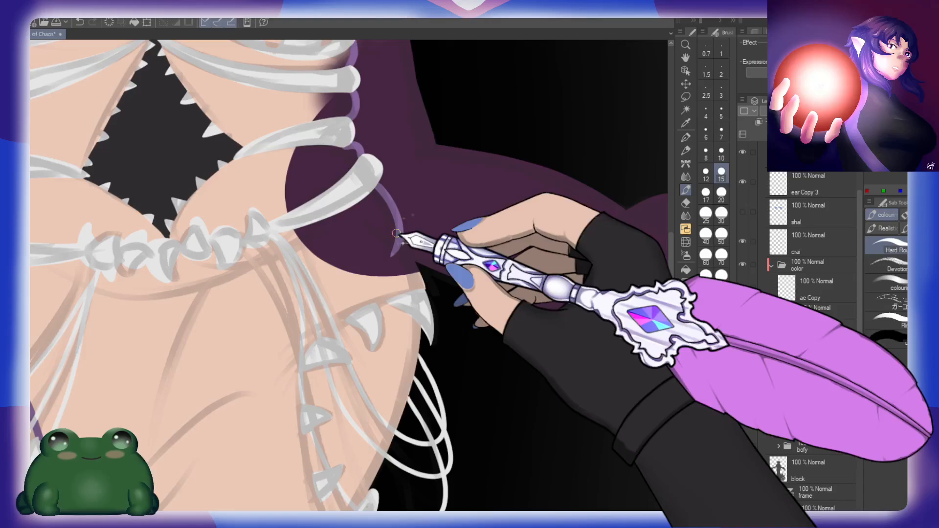
{"action": "left_click_drag", "start_coordinate": [397, 230], "coordinate": [419, 268]}
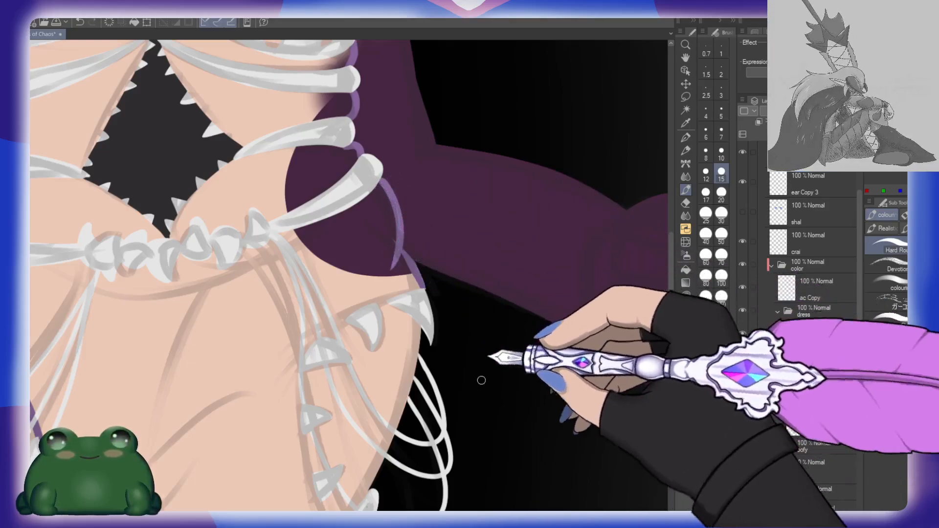
Step: Outline the dress edge along the left hip spikes to the thigh, then close the shape with a purple curve across both thighs
{"action": "scroll", "coordinate": [484, 377], "scroll_direction": "down", "scroll_amount": 5}
{"action": "scroll", "coordinate": [455, 238], "scroll_direction": "up", "scroll_amount": 1}
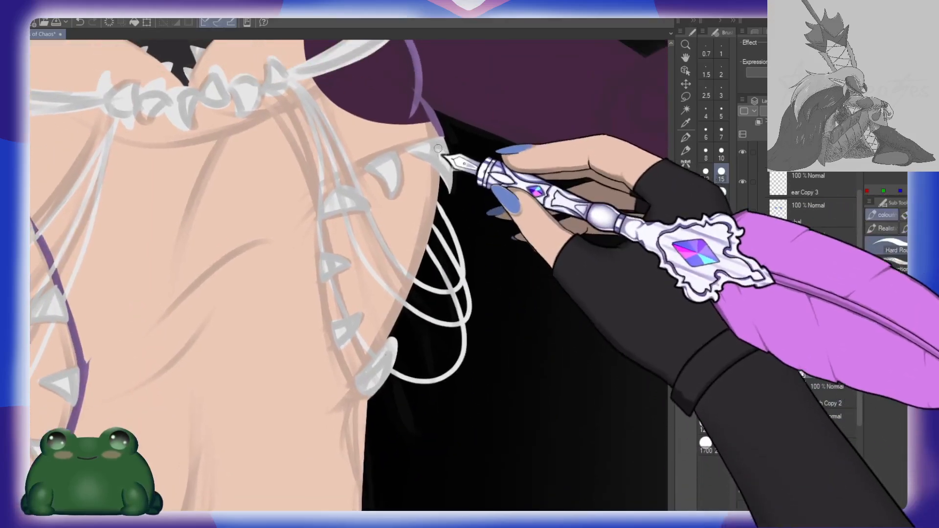
{"action": "mouse_move", "coordinate": [431, 147]}
{"action": "left_mouse_down"}
{"action": "mouse_move", "coordinate": [364, 168]}
{"action": "mouse_move", "coordinate": [332, 204]}
{"action": "mouse_move", "coordinate": [319, 257]}
{"action": "mouse_move", "coordinate": [332, 320]}
{"action": "mouse_move", "coordinate": [366, 399]}
{"action": "left_mouse_up"}
{"action": "key", "text": "ctrl+z"}
{"action": "mouse_move", "coordinate": [445, 132]}
{"action": "left_mouse_down"}
{"action": "mouse_move", "coordinate": [386, 148]}
{"action": "mouse_move", "coordinate": [333, 190]}
{"action": "mouse_move", "coordinate": [317, 241]}
{"action": "mouse_move", "coordinate": [336, 347]}
{"action": "mouse_move", "coordinate": [375, 408]}
{"action": "left_mouse_up"}
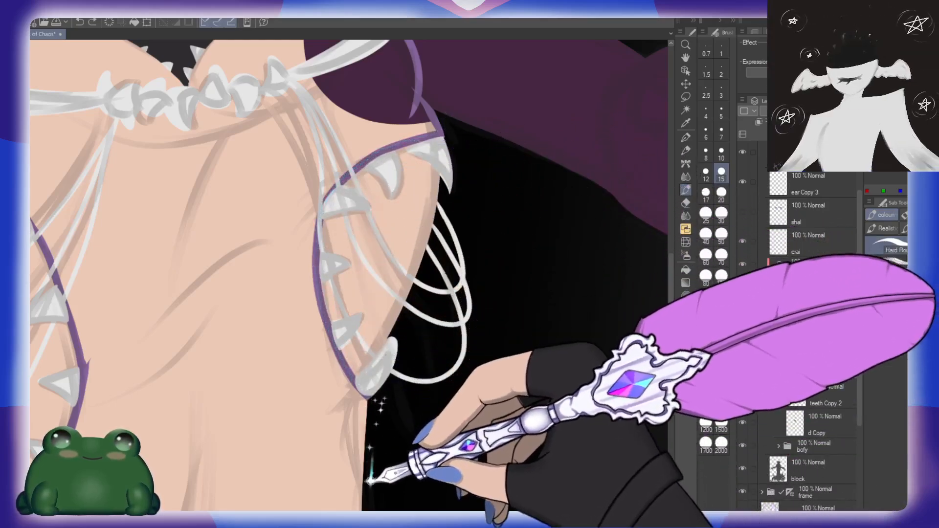
{"action": "mouse_move", "coordinate": [403, 465]}
{"action": "left_mouse_down"}
{"action": "mouse_move", "coordinate": [438, 256]}
{"action": "mouse_move", "coordinate": [488, 160]}
{"action": "left_mouse_up"}
{"action": "left_click_drag", "start_coordinate": [98, 296], "coordinate": [446, 263]}
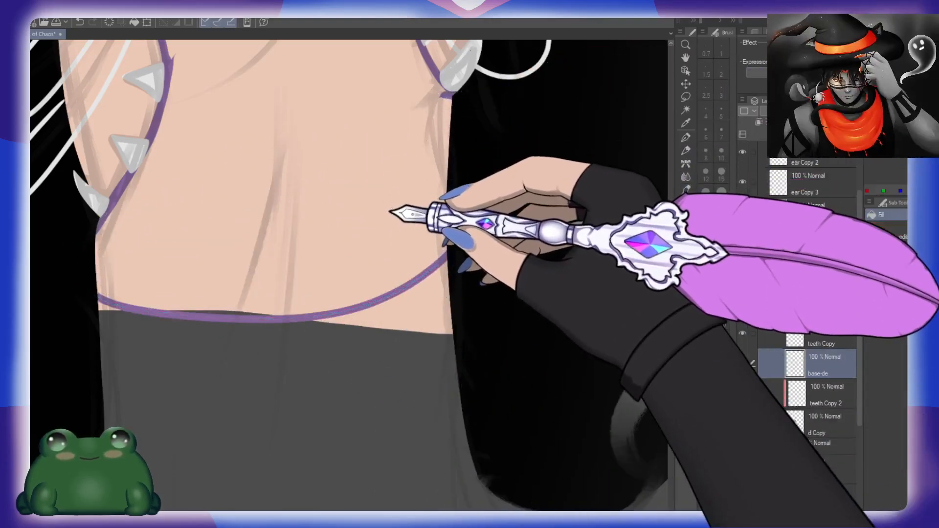
Step: Try to fill the outlined dress area with purple
{"action": "left_click", "coordinate": [396, 217]}
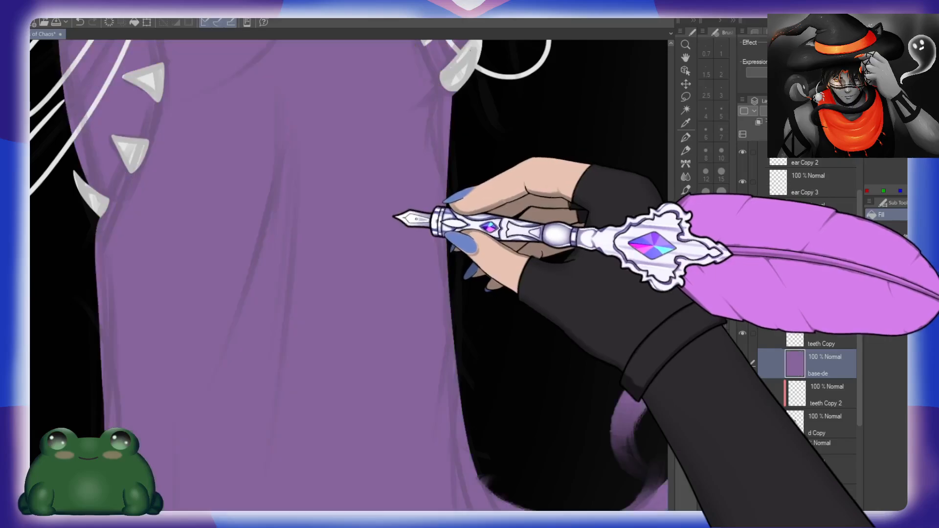
{"action": "key", "text": "ctrl+z"}
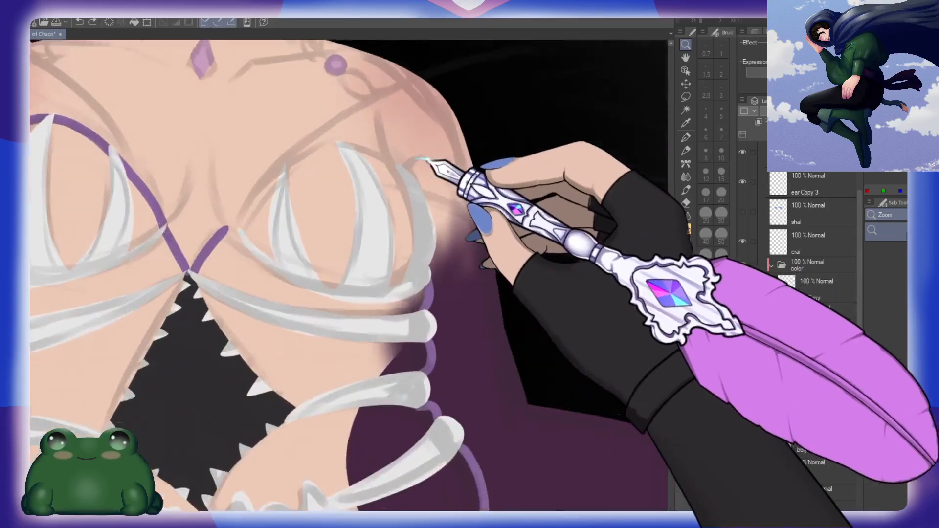
{"action": "left_click_drag", "start_coordinate": [421, 159], "coordinate": [435, 160]}
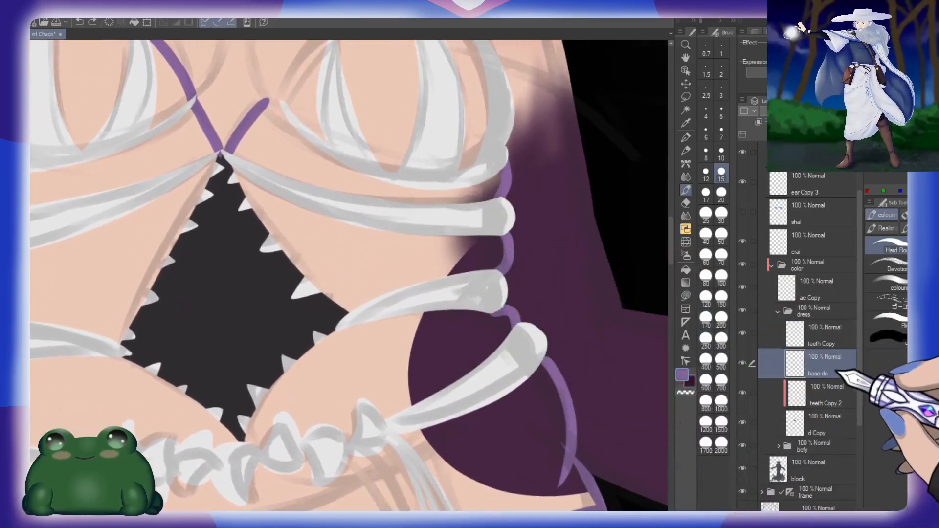
Step: Move the base-de layer below d Copy in the dress folder and try outlining the figure's left bodice cup at brush size 15
{"action": "left_click_drag", "start_coordinate": [838, 372], "coordinate": [830, 433]}
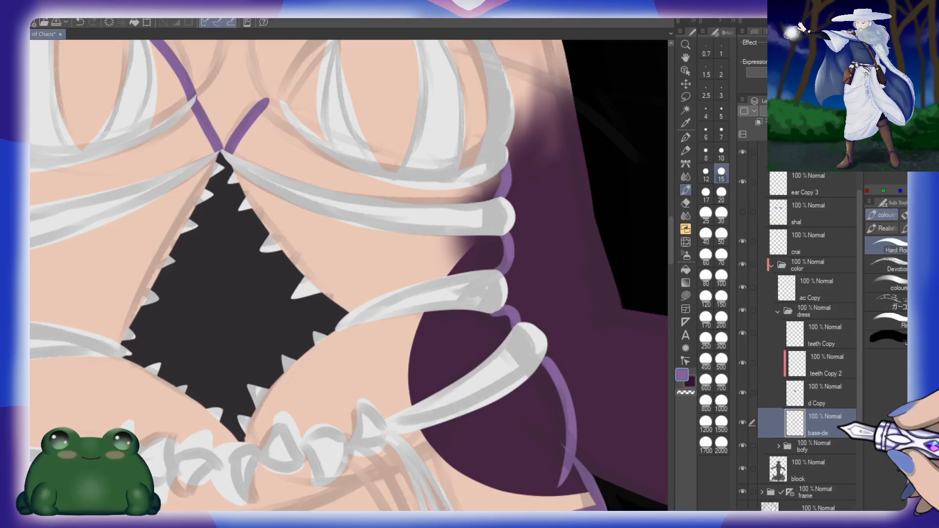
{"action": "left_click_drag", "start_coordinate": [430, 205], "coordinate": [426, 350]}
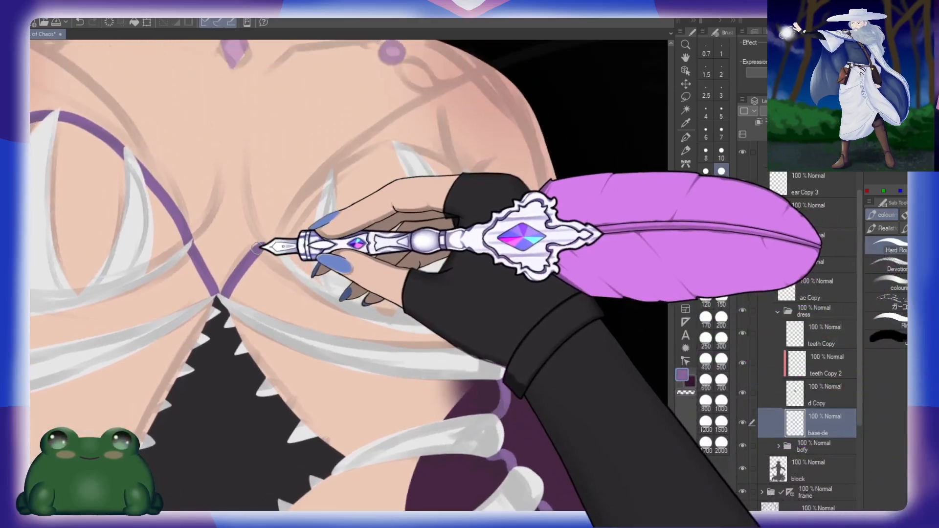
{"action": "mouse_move", "coordinate": [304, 245]}
{"action": "left_mouse_down"}
{"action": "mouse_move", "coordinate": [429, 155]}
{"action": "mouse_move", "coordinate": [482, 184]}
{"action": "mouse_move", "coordinate": [478, 205]}
{"action": "left_mouse_up"}
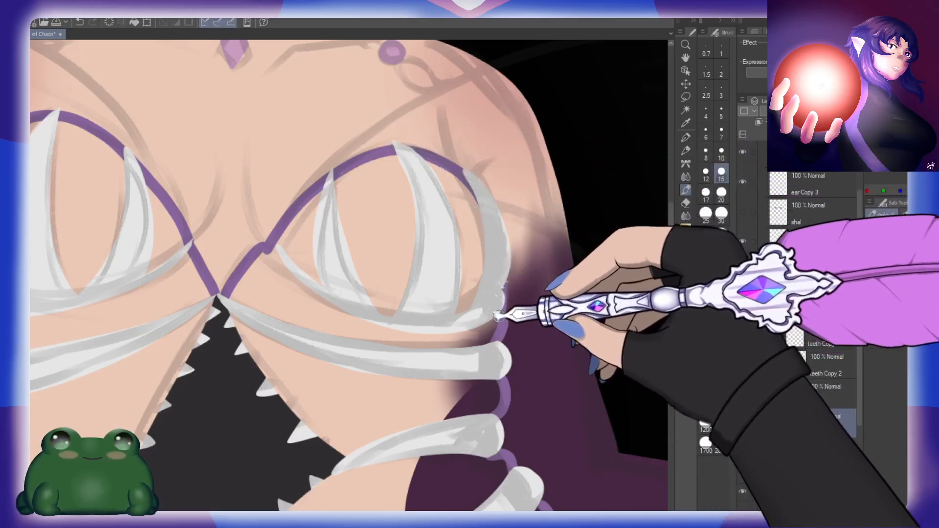
{"action": "key", "text": "ctrl+z"}
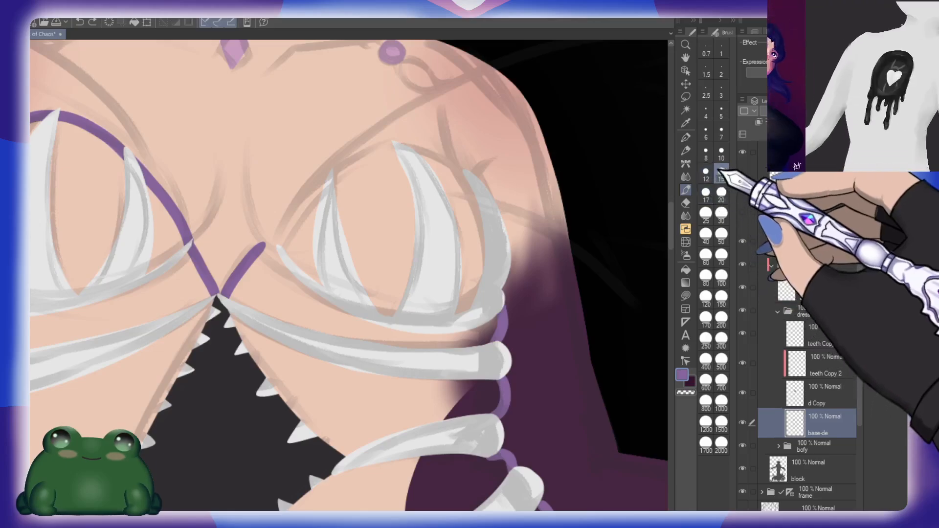
Step: Outline the arched top of the left bodice cup with brush size 10, then erase and redraw its join with the central V
{"action": "left_click", "coordinate": [721, 152]}
{"action": "mouse_move", "coordinate": [272, 248]}
{"action": "left_mouse_down"}
{"action": "mouse_move", "coordinate": [328, 173]}
{"action": "mouse_move", "coordinate": [383, 146]}
{"action": "mouse_move", "coordinate": [465, 172]}
{"action": "left_mouse_up"}
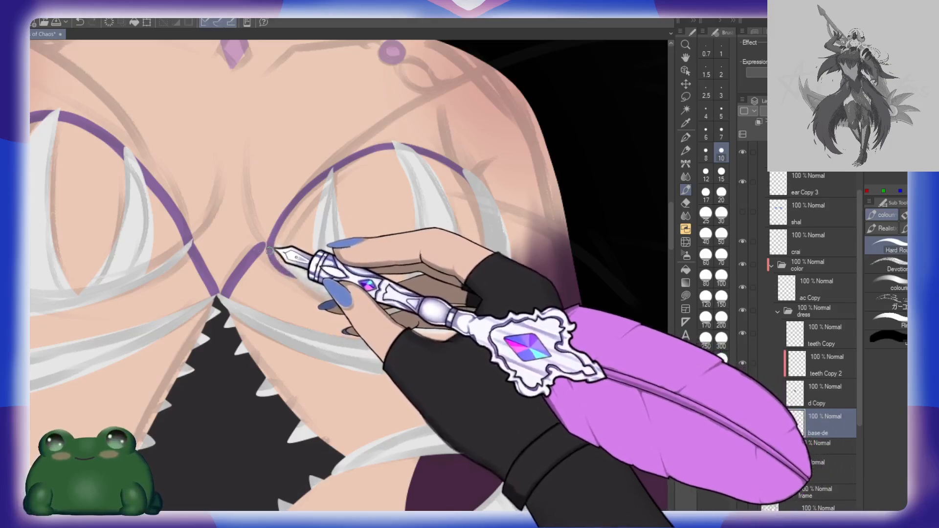
{"action": "key", "text": "e"}
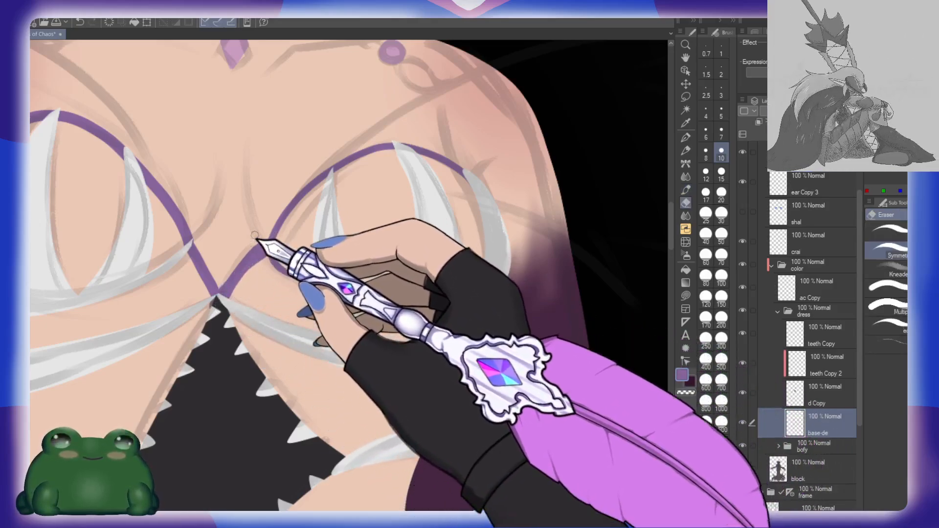
{"action": "left_click_drag", "start_coordinate": [257, 248], "coordinate": [258, 275]}
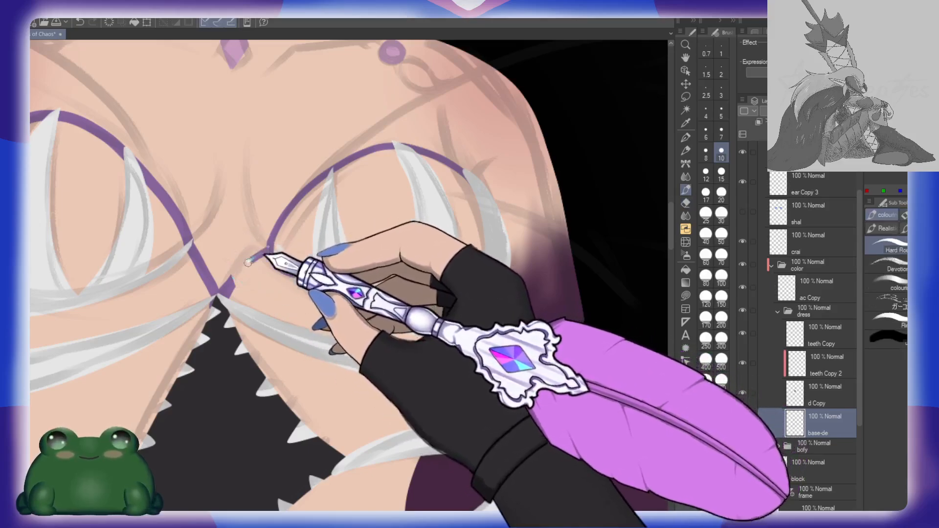
Step: Try to fill the bodice with purple below the left cup
{"action": "key", "text": "g"}
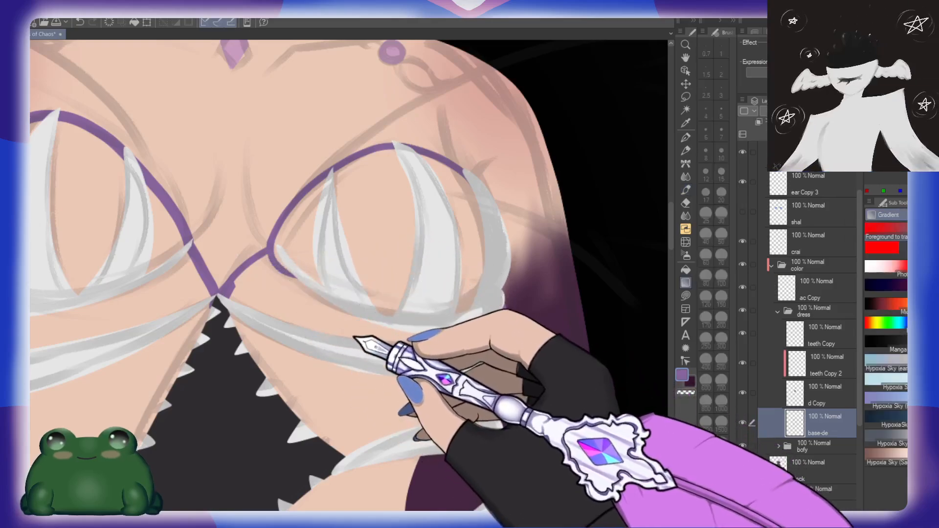
{"action": "left_click", "coordinate": [345, 399]}
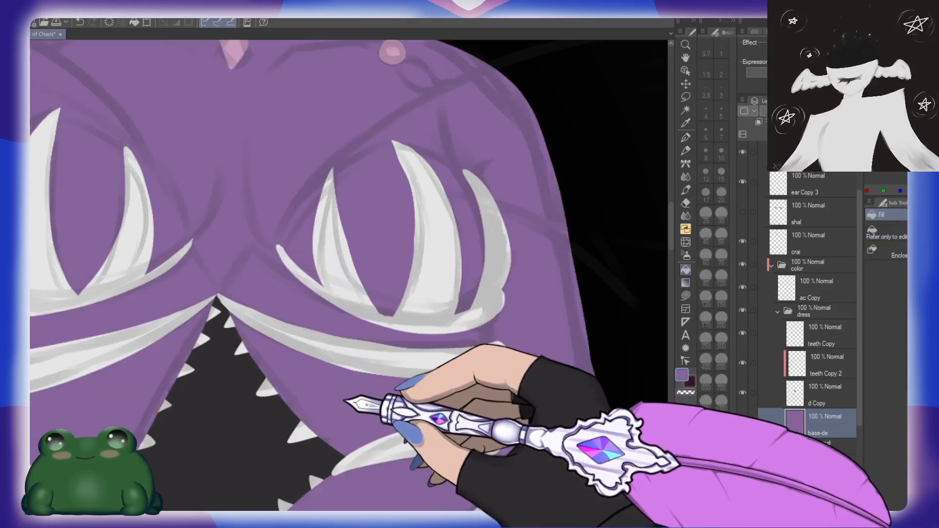
{"action": "key", "text": "ctrl+z"}
{"action": "left_click_drag", "start_coordinate": [346, 399], "coordinate": [335, 358]}
{"action": "left_click_drag", "start_coordinate": [275, 348], "coordinate": [394, 287]}
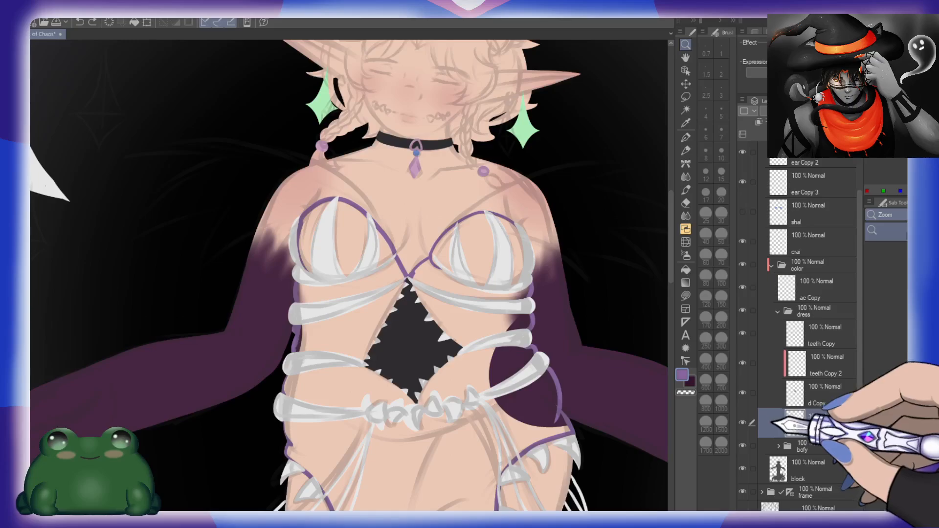
Step: Hide the teeth Copy layer and close the outline gap beneath the outer edge of the figure's right bodice cup
{"action": "left_click", "coordinate": [743, 333]}
{"action": "left_click_drag", "start_coordinate": [307, 275], "coordinate": [328, 278]}
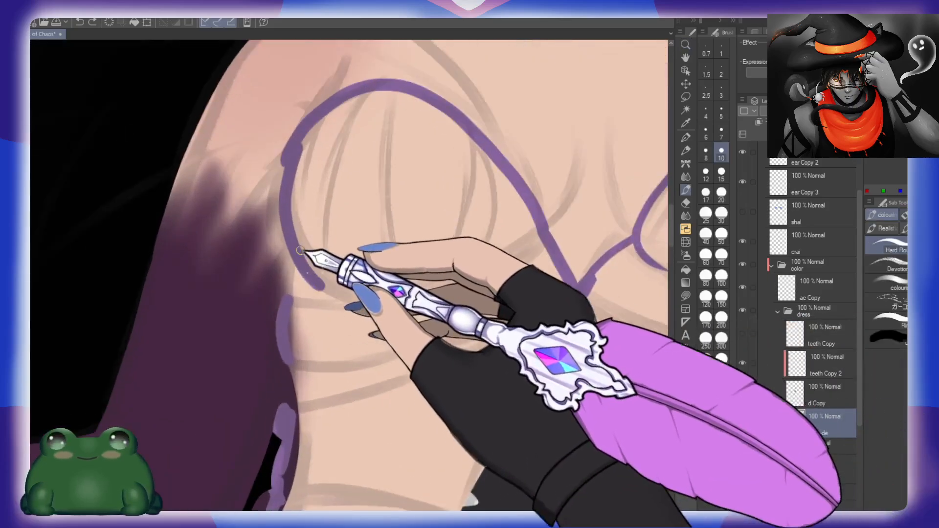
{"action": "mouse_move", "coordinate": [294, 251]}
{"action": "left_mouse_down"}
{"action": "mouse_move", "coordinate": [290, 313]}
{"action": "mouse_move", "coordinate": [293, 263]}
{"action": "left_mouse_up"}
{"action": "key", "text": "ctrl+z"}
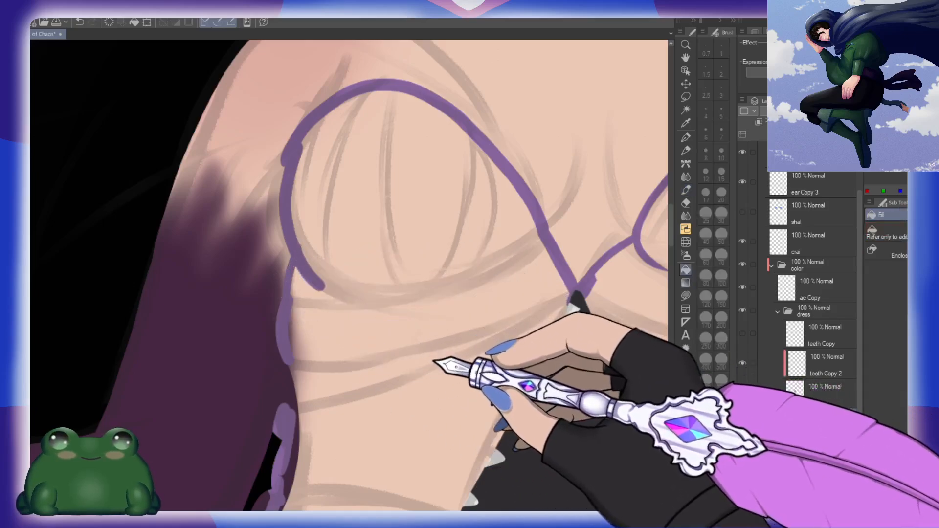
Step: Test the purple fill, then join the separated outline segments down the figure's right side
{"action": "left_click", "coordinate": [435, 365]}
{"action": "key", "text": "ctrl+z"}
{"action": "key", "text": "b"}
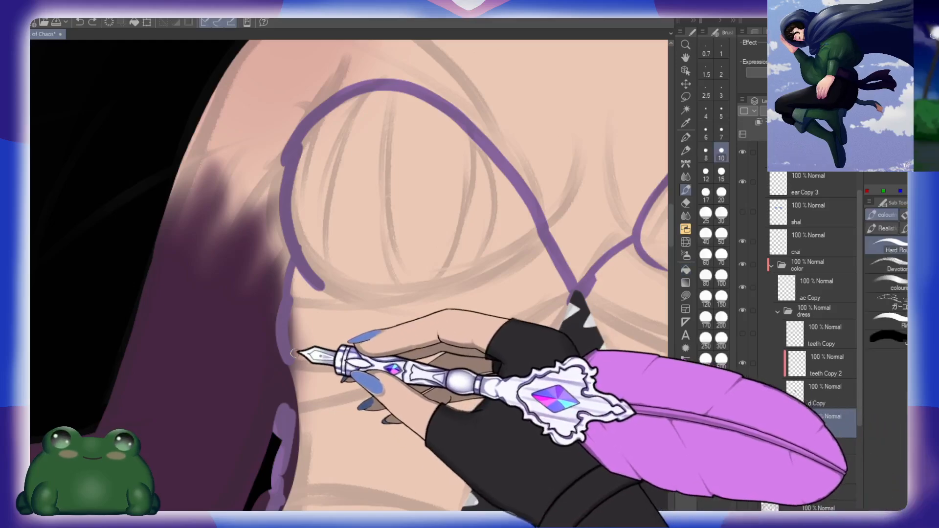
{"action": "left_click_drag", "start_coordinate": [292, 353], "coordinate": [290, 417]}
{"action": "left_click_drag", "start_coordinate": [404, 474], "coordinate": [405, 289]}
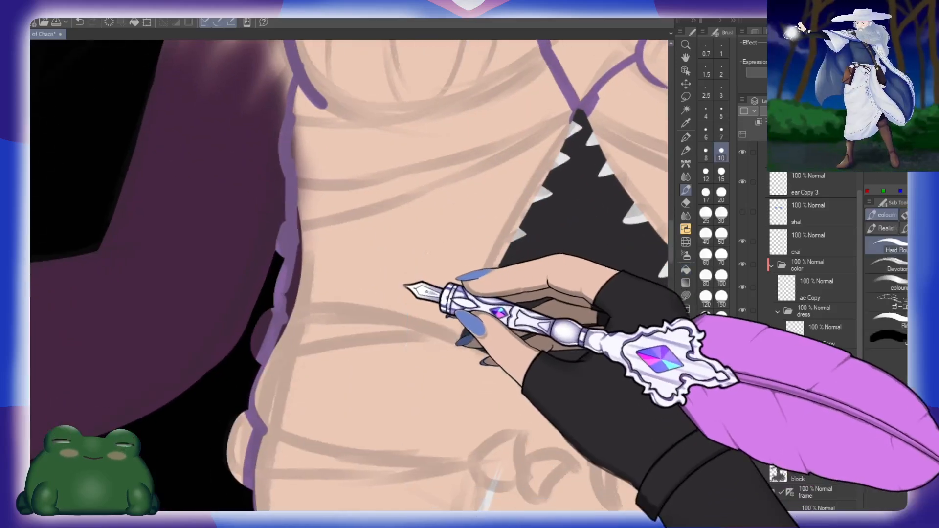
Step: Try to fill the dress with purple at the waist
{"action": "key", "text": "h"}
{"action": "key", "text": "h"}
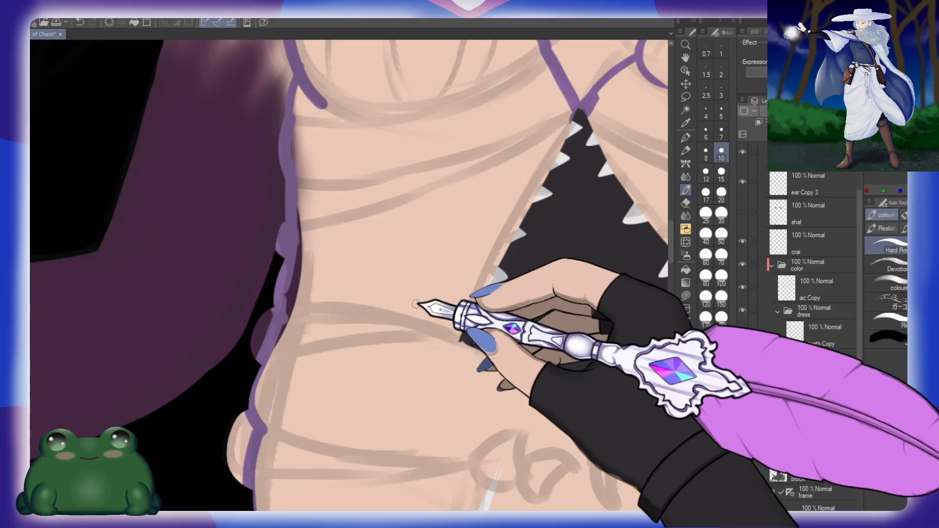
{"action": "left_click", "coordinate": [426, 323]}
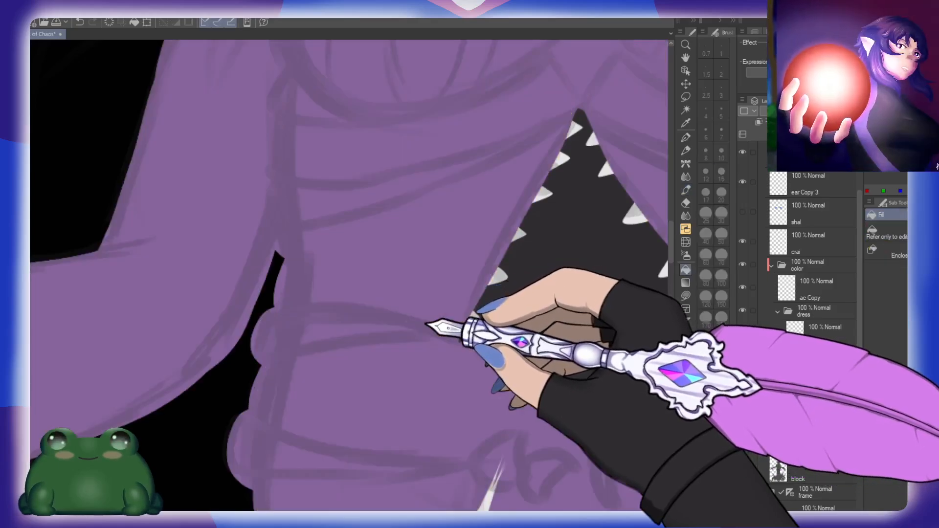
{"action": "key", "text": "ctrl+z"}
Step: Connect the separate purple outline segments along the figure's left ribs and waist into one continuous edge
{"action": "left_click_drag", "start_coordinate": [434, 325], "coordinate": [573, 338]}
{"action": "left_click_drag", "start_coordinate": [570, 230], "coordinate": [498, 335]}
{"action": "left_click_drag", "start_coordinate": [467, 259], "coordinate": [524, 260]}
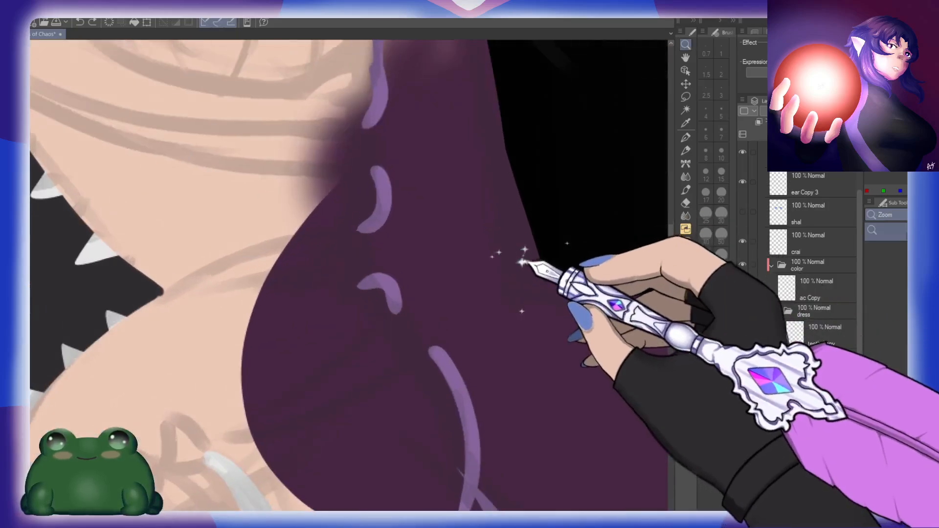
{"action": "left_click_drag", "start_coordinate": [411, 250], "coordinate": [433, 338]}
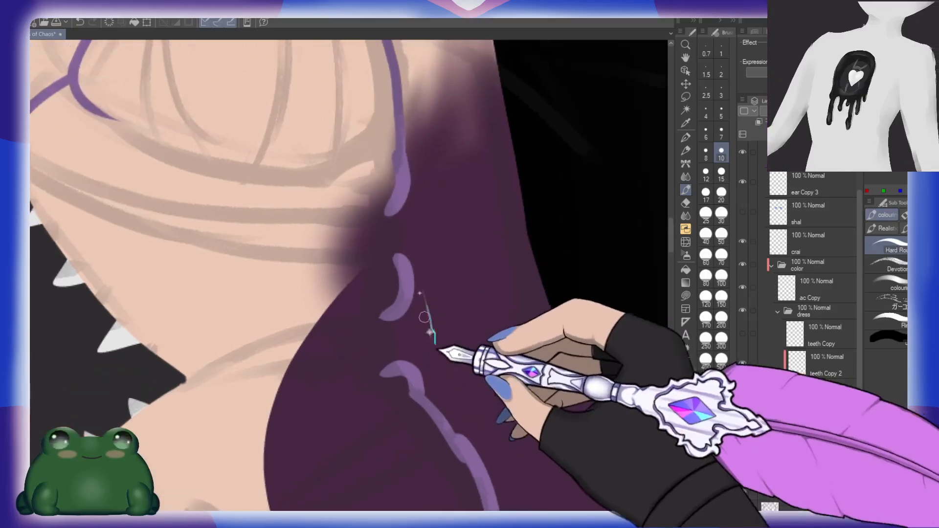
{"action": "left_click_drag", "start_coordinate": [394, 209], "coordinate": [404, 275]}
{"action": "left_click_drag", "start_coordinate": [392, 308], "coordinate": [395, 373]}
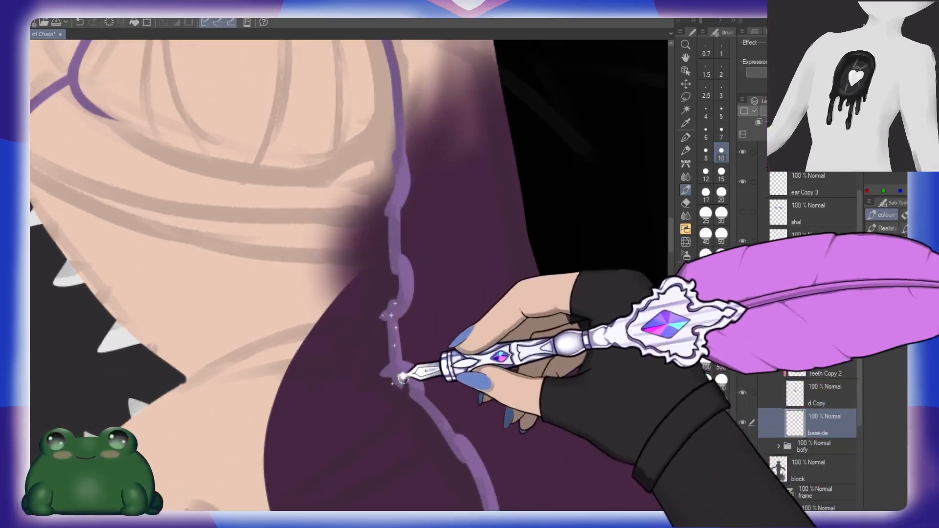
Step: Fill the enclosed dress outline on the base-de layer with purple
{"action": "key", "text": "g"}
{"action": "left_click", "coordinate": [352, 414]}
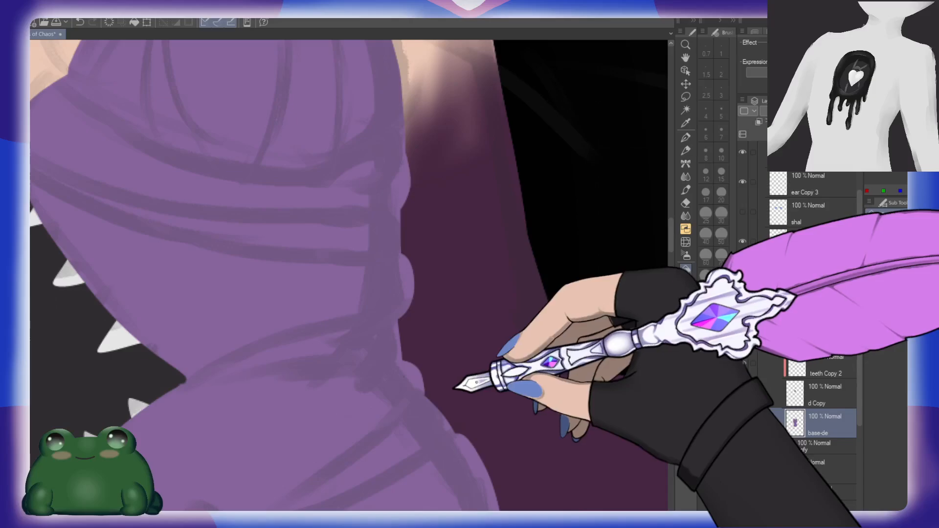
{"action": "scroll", "coordinate": [453, 381], "scroll_direction": "down", "scroll_amount": 3}
{"action": "scroll", "coordinate": [454, 371], "scroll_direction": "up", "scroll_amount": 3}
{"action": "key", "text": "b"}
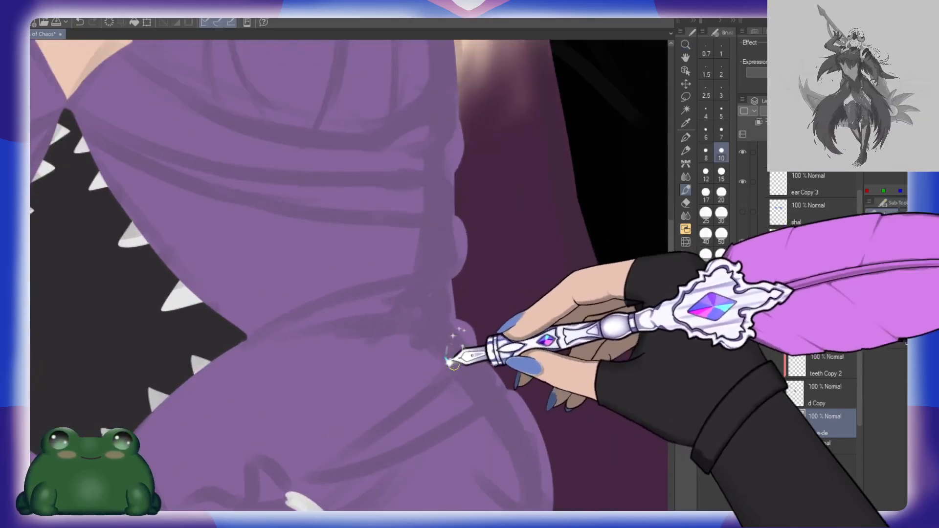
Step: Extend the purple dress fill over the flared lower skirt and its curls, and add a new layer above base-de
{"action": "scroll", "coordinate": [523, 337], "scroll_direction": "down", "scroll_amount": 5}
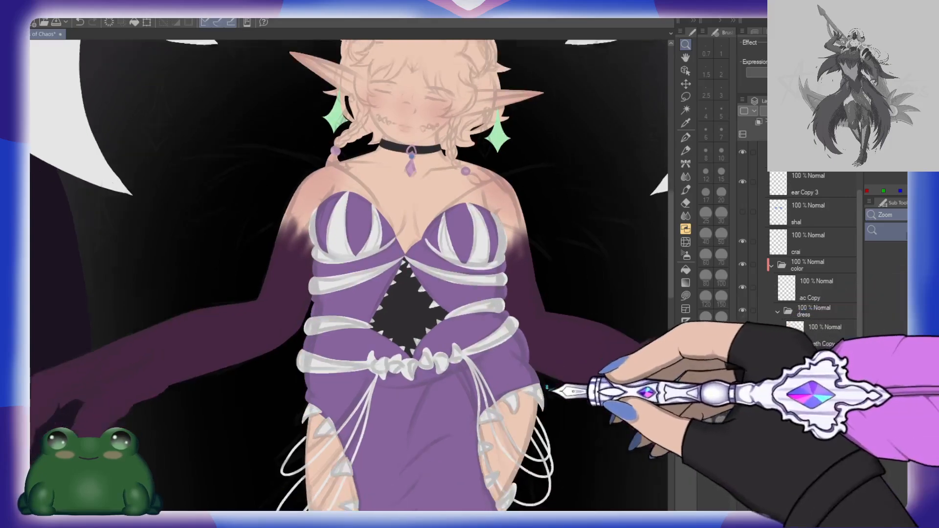
{"action": "scroll", "coordinate": [531, 317], "scroll_direction": "up", "scroll_amount": 3}
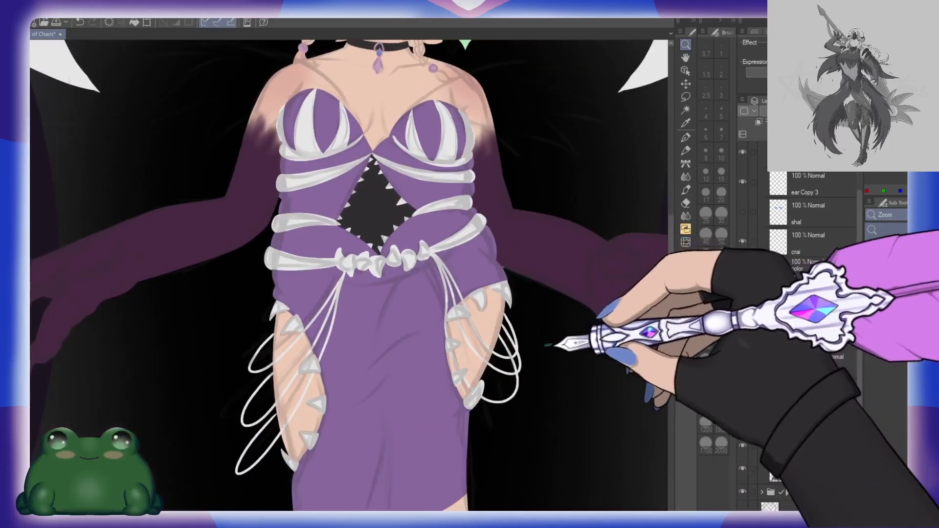
{"action": "scroll", "coordinate": [554, 344], "scroll_direction": "down", "scroll_amount": 4}
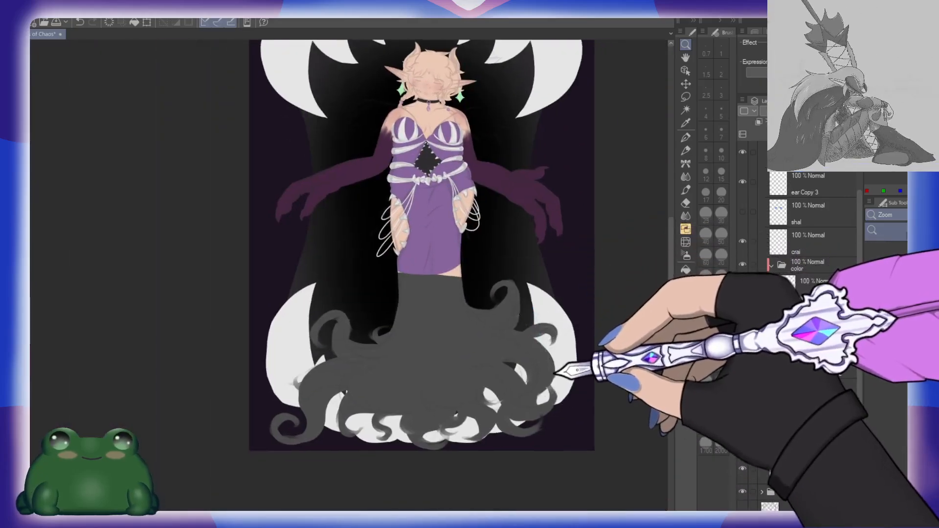
{"action": "mouse_move", "coordinate": [492, 256]}
{"action": "left_mouse_down"}
{"action": "mouse_move", "coordinate": [281, 367]}
{"action": "mouse_move", "coordinate": [589, 279]}
{"action": "mouse_move", "coordinate": [585, 274]}
{"action": "left_mouse_up"}
{"action": "left_click_drag", "start_coordinate": [552, 370], "coordinate": [489, 403]}
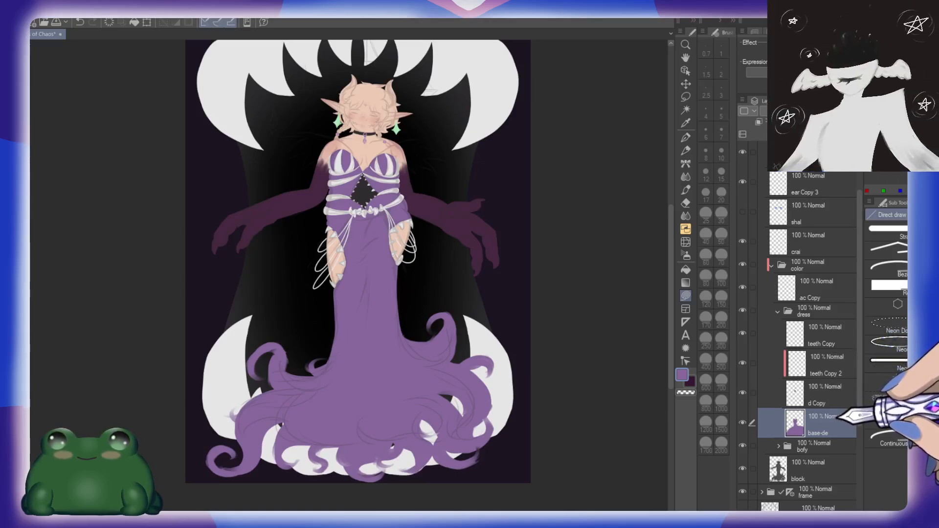
{"action": "left_click", "coordinate": [781, 134]}
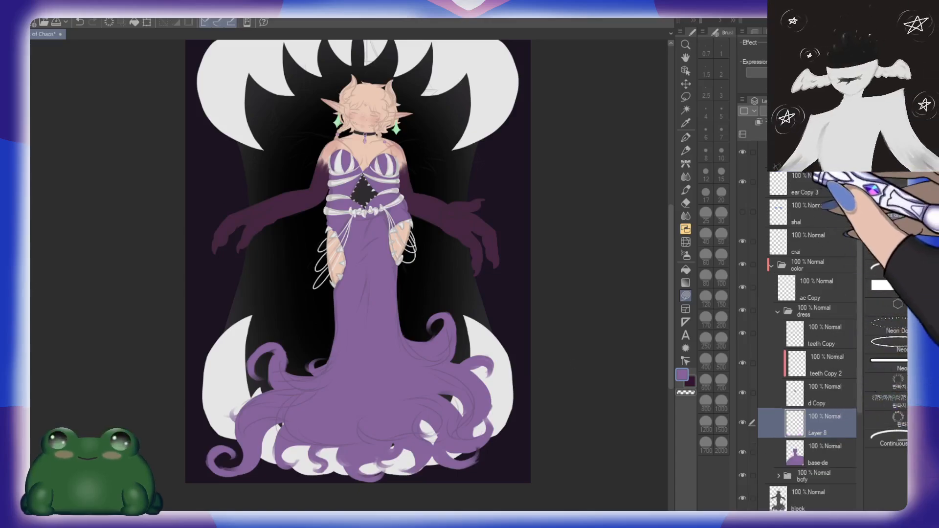
Step: On the teeth Copy layer, redraw the rounded end and lower edge of the second white rib band under the left bust
{"action": "left_click", "coordinate": [827, 334]}
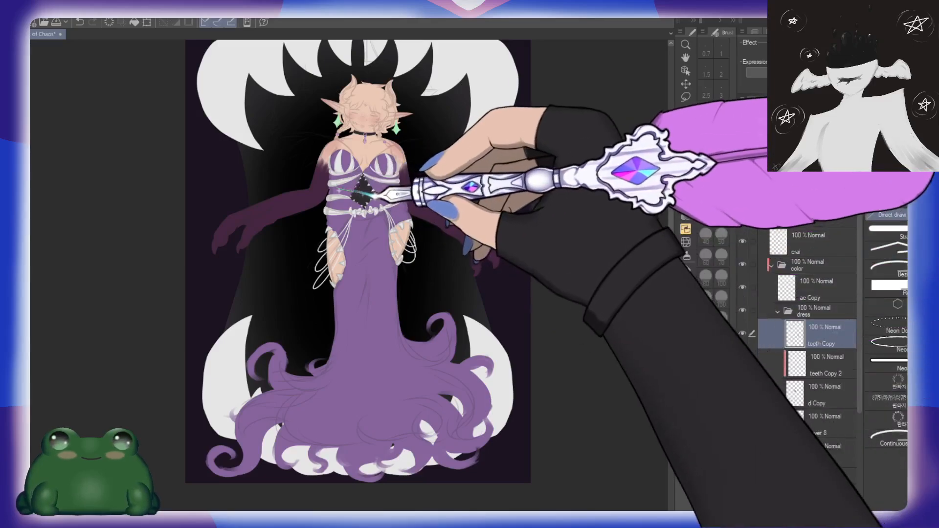
{"action": "key", "text": "ctrl+z"}
{"action": "left_click_drag", "start_coordinate": [339, 174], "coordinate": [415, 184]}
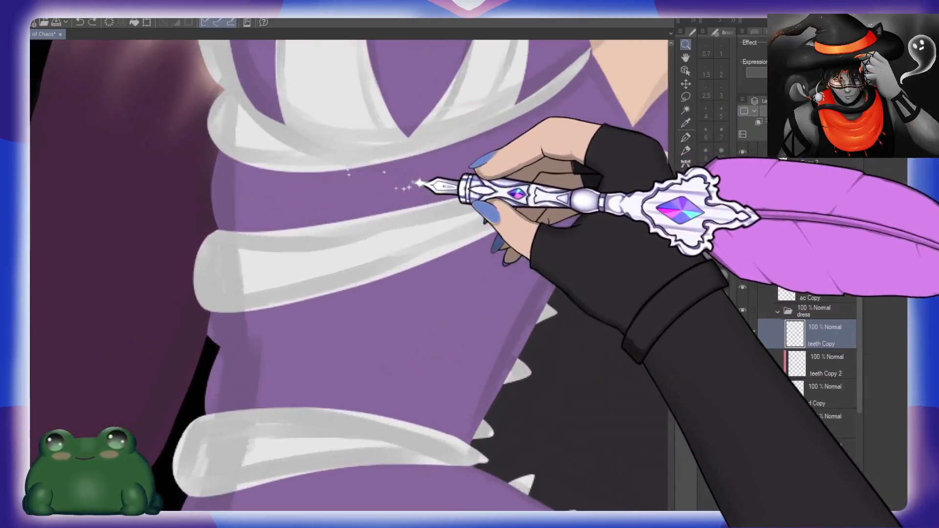
{"action": "key", "text": "p"}
{"action": "mouse_move", "coordinate": [283, 289]}
{"action": "left_mouse_down"}
{"action": "mouse_move", "coordinate": [310, 259]}
{"action": "mouse_move", "coordinate": [368, 256]}
{"action": "left_mouse_up"}
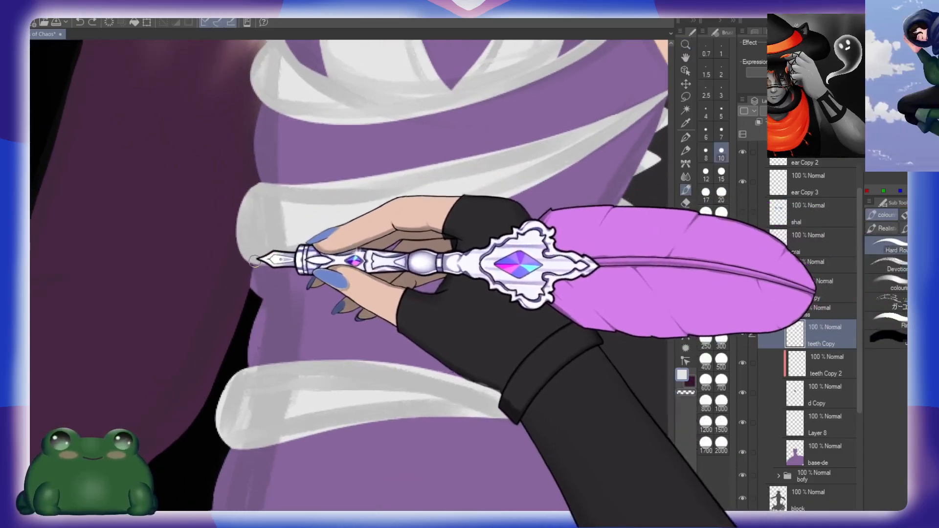
{"action": "mouse_move", "coordinate": [246, 257]}
{"action": "left_mouse_down"}
{"action": "mouse_move", "coordinate": [251, 291]}
{"action": "mouse_move", "coordinate": [289, 296]}
{"action": "mouse_move", "coordinate": [402, 250]}
{"action": "mouse_move", "coordinate": [589, 146]}
{"action": "left_mouse_up"}
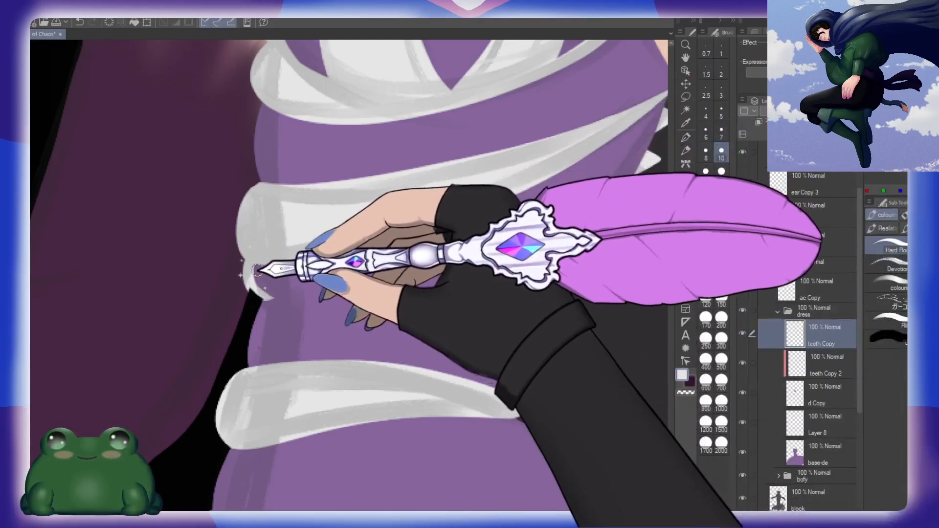
{"action": "key", "text": "ctrl+z"}
{"action": "left_click_drag", "start_coordinate": [253, 266], "coordinate": [263, 291]}
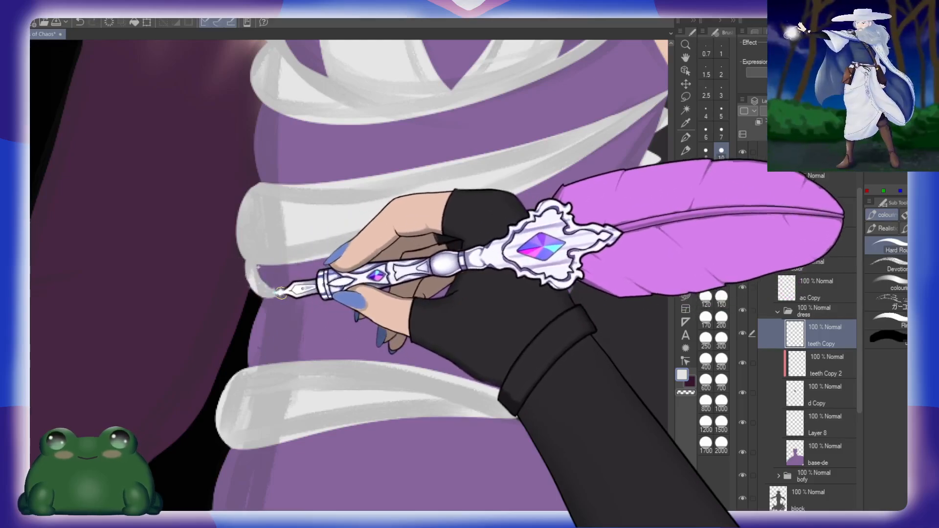
{"action": "mouse_move", "coordinate": [292, 291]}
{"action": "left_mouse_down"}
{"action": "mouse_move", "coordinate": [514, 186]}
{"action": "mouse_move", "coordinate": [409, 248]}
{"action": "mouse_move", "coordinate": [571, 145]}
{"action": "left_mouse_up"}
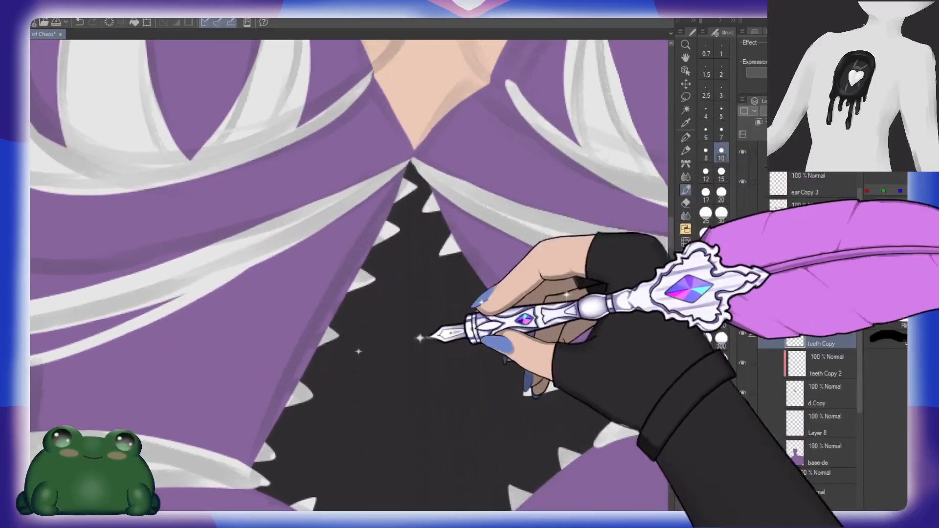
Step: Close the end of the redrawn rib band and fill its hollow interior with off-white
{"action": "left_click_drag", "start_coordinate": [384, 330], "coordinate": [251, 342]}
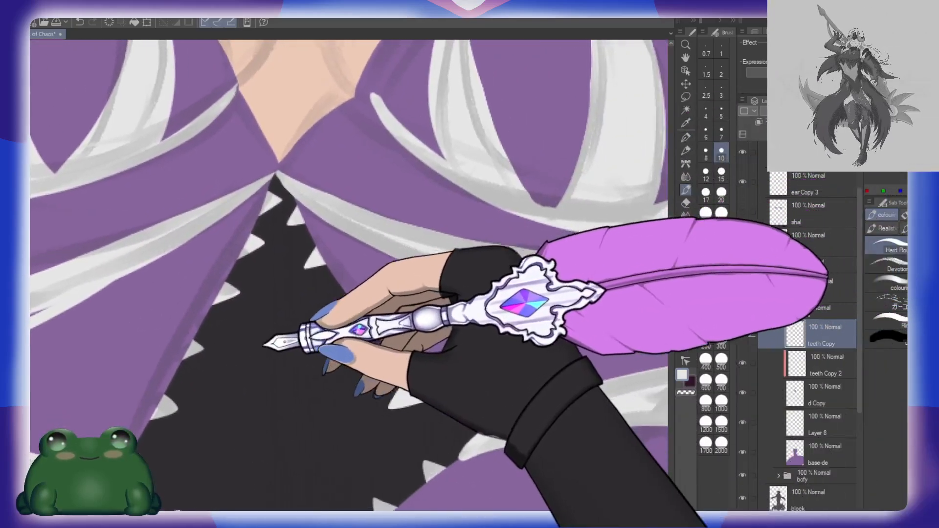
{"action": "mouse_move", "coordinate": [114, 344]}
{"action": "left_mouse_down"}
{"action": "mouse_move", "coordinate": [409, 298]}
{"action": "mouse_move", "coordinate": [453, 309]}
{"action": "left_mouse_up"}
{"action": "mouse_move", "coordinate": [198, 274]}
{"action": "left_mouse_down"}
{"action": "mouse_move", "coordinate": [189, 291]}
{"action": "mouse_move", "coordinate": [208, 321]}
{"action": "mouse_move", "coordinate": [189, 294]}
{"action": "mouse_move", "coordinate": [206, 318]}
{"action": "mouse_move", "coordinate": [201, 274]}
{"action": "mouse_move", "coordinate": [202, 334]}
{"action": "left_mouse_up"}
{"action": "mouse_move", "coordinate": [195, 276]}
{"action": "left_mouse_down"}
{"action": "mouse_move", "coordinate": [482, 214]}
{"action": "mouse_move", "coordinate": [380, 264]}
{"action": "left_mouse_up"}
{"action": "key", "text": "e"}
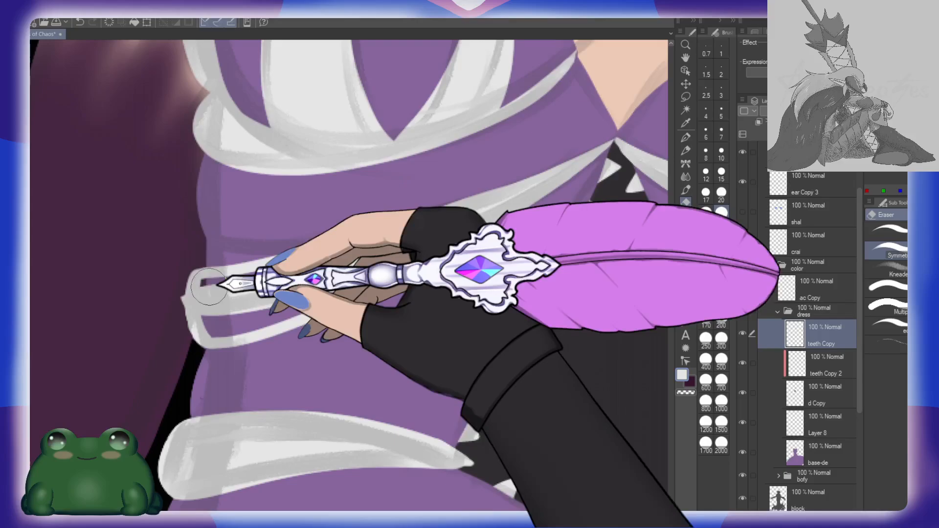
{"action": "left_click_drag", "start_coordinate": [206, 292], "coordinate": [395, 243]}
{"action": "key", "text": "ctrl+z"}
{"action": "key", "text": "b"}
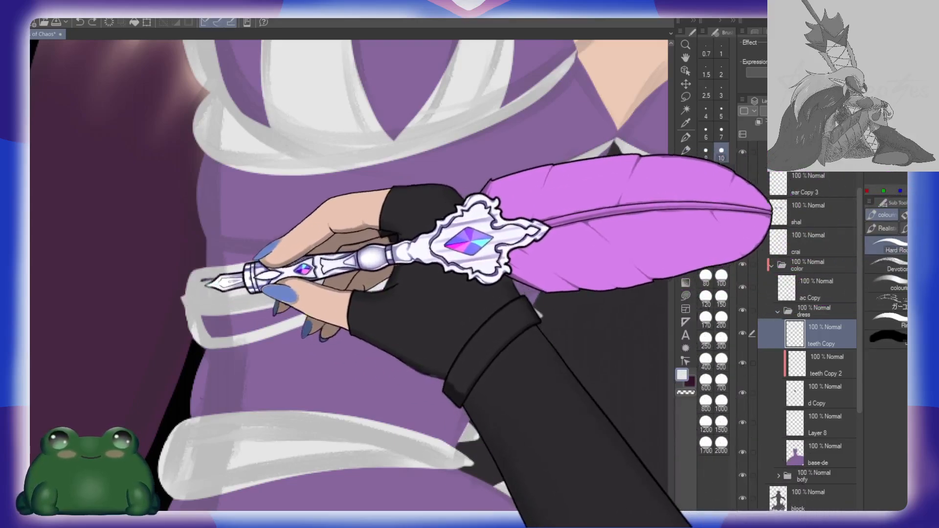
{"action": "mouse_move", "coordinate": [200, 288]}
{"action": "left_mouse_down"}
{"action": "mouse_move", "coordinate": [405, 236]}
{"action": "mouse_move", "coordinate": [219, 279]}
{"action": "left_mouse_up"}
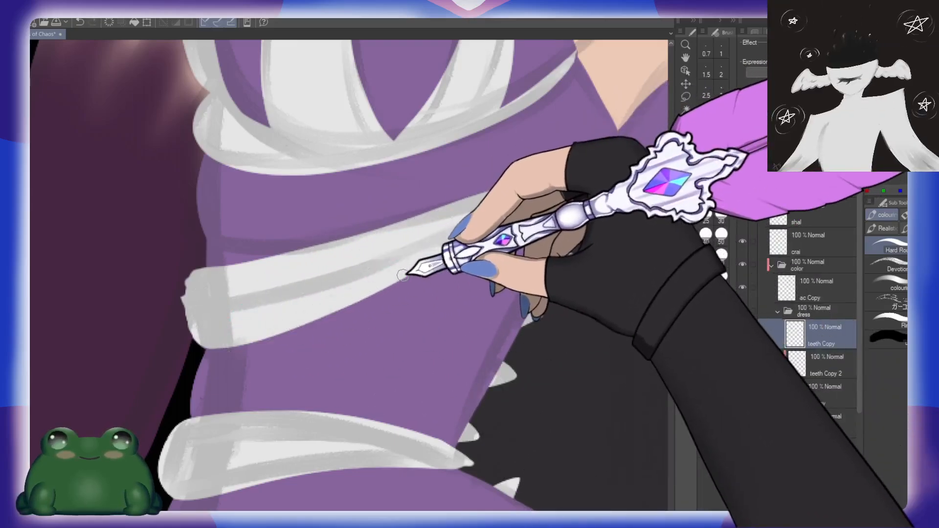
Step: Erase the ragged outer end and uneven lower edge of the redrawn rib band to smooth its contour
{"action": "key", "text": "e"}
{"action": "mouse_move", "coordinate": [175, 274]}
{"action": "left_mouse_down"}
{"action": "mouse_move", "coordinate": [168, 268]}
{"action": "mouse_move", "coordinate": [163, 304]}
{"action": "left_mouse_up"}
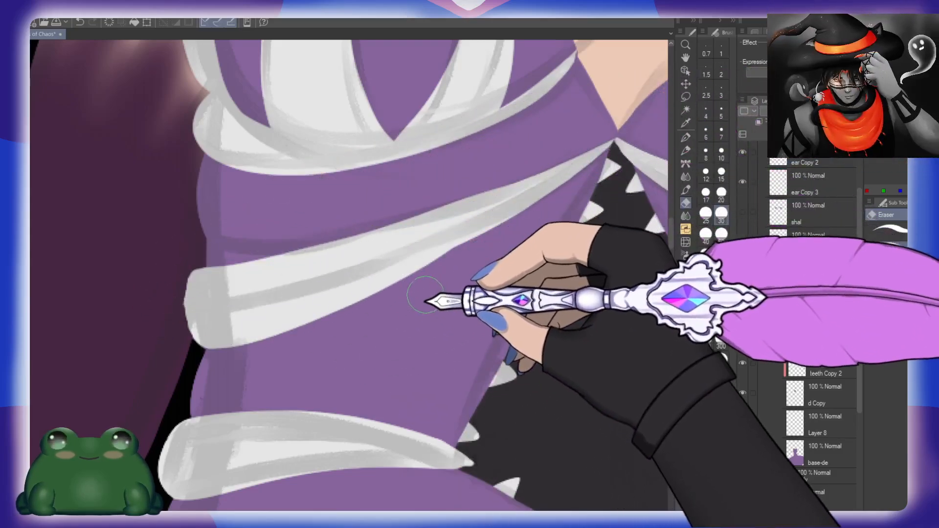
{"action": "left_click_drag", "start_coordinate": [444, 301], "coordinate": [434, 274]}
{"action": "left_click_drag", "start_coordinate": [609, 296], "coordinate": [458, 306]}
{"action": "key", "text": "ctrl+space"}
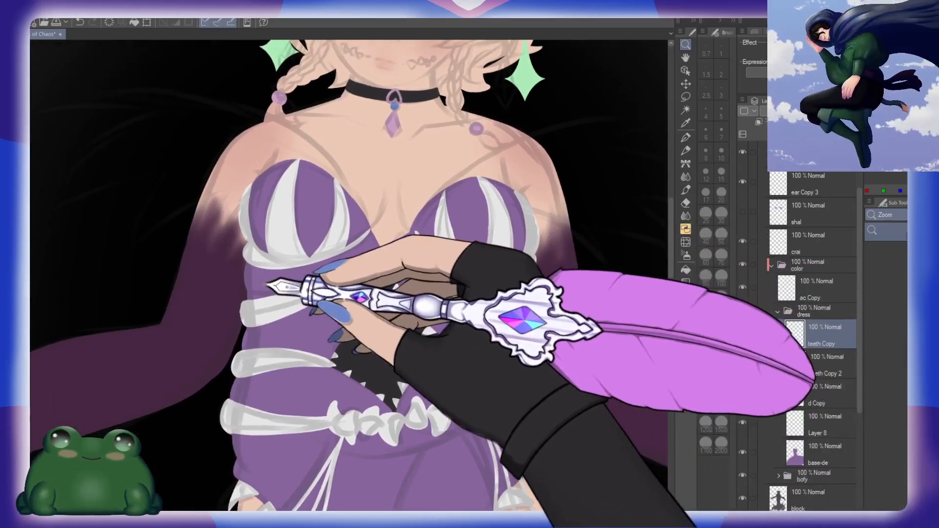
Step: On the base-de layer, paint the dress's left side edge outward in purple between the two upper rib bands
{"action": "left_click_drag", "start_coordinate": [313, 310], "coordinate": [617, 328]}
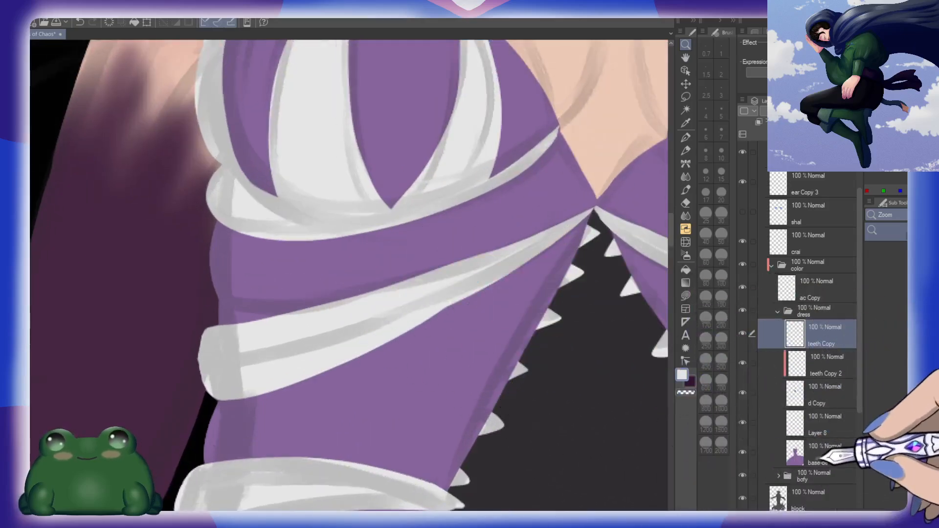
{"action": "left_click", "coordinate": [824, 452]}
{"action": "key", "text": "b"}
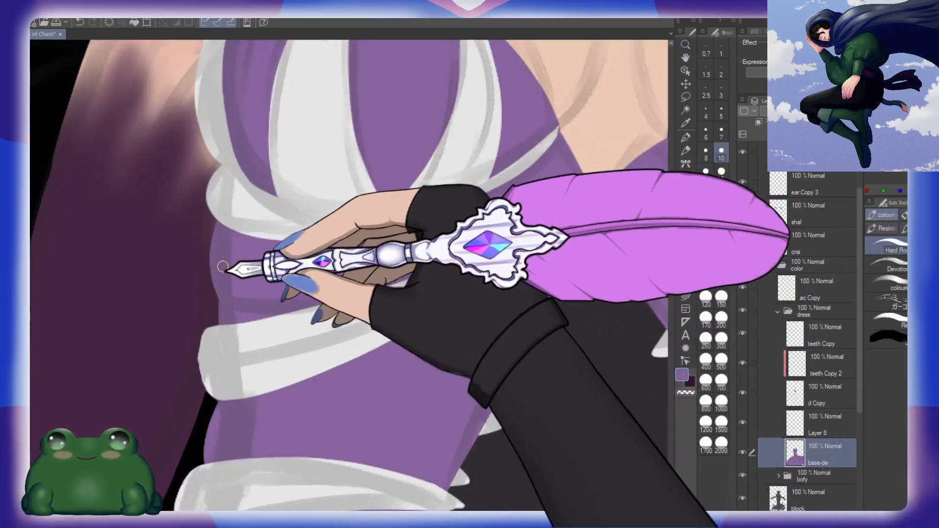
{"action": "left_click_drag", "start_coordinate": [218, 269], "coordinate": [218, 320]}
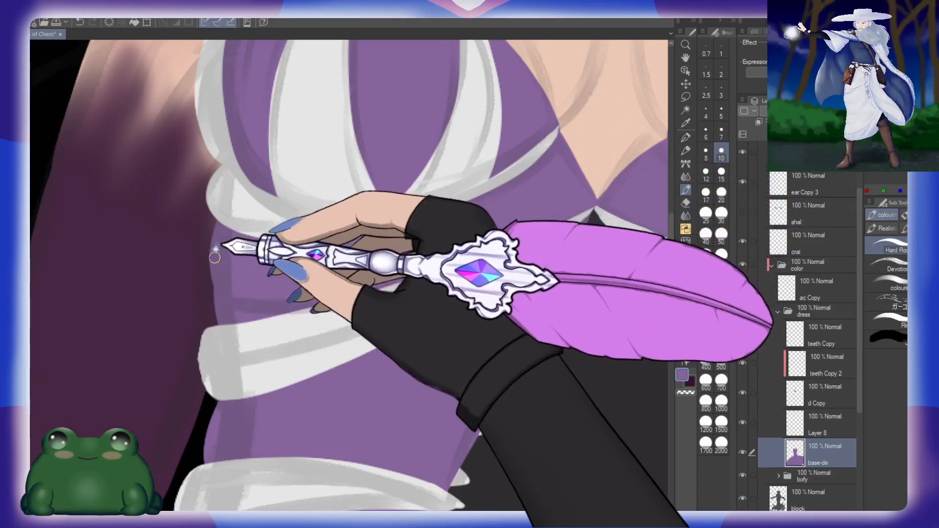
{"action": "left_click_drag", "start_coordinate": [216, 245], "coordinate": [216, 319]}
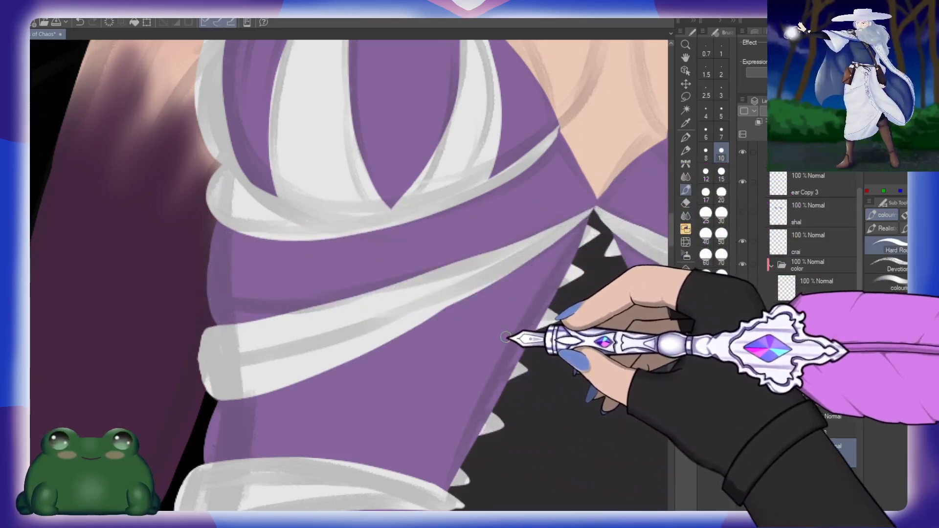
{"action": "left_click_drag", "start_coordinate": [553, 331], "coordinate": [436, 334]}
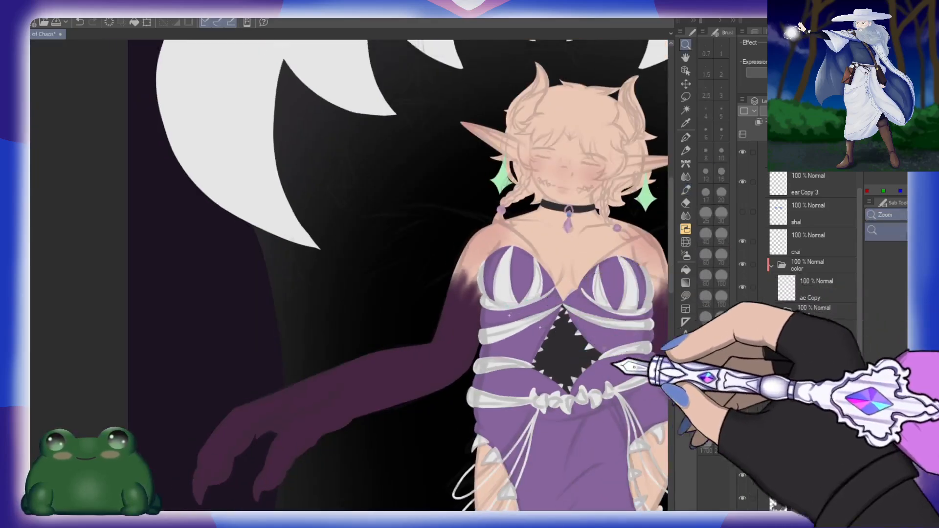
Step: Clean up the purple dress edge around the right hip and thigh cutout using the eraser and brush
{"action": "left_click_drag", "start_coordinate": [655, 354], "coordinate": [533, 324]}
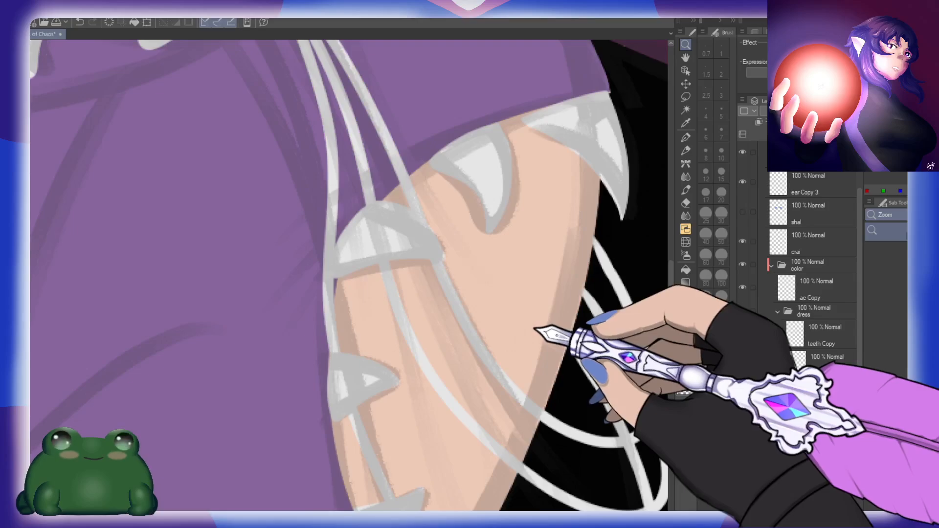
{"action": "key", "text": "e"}
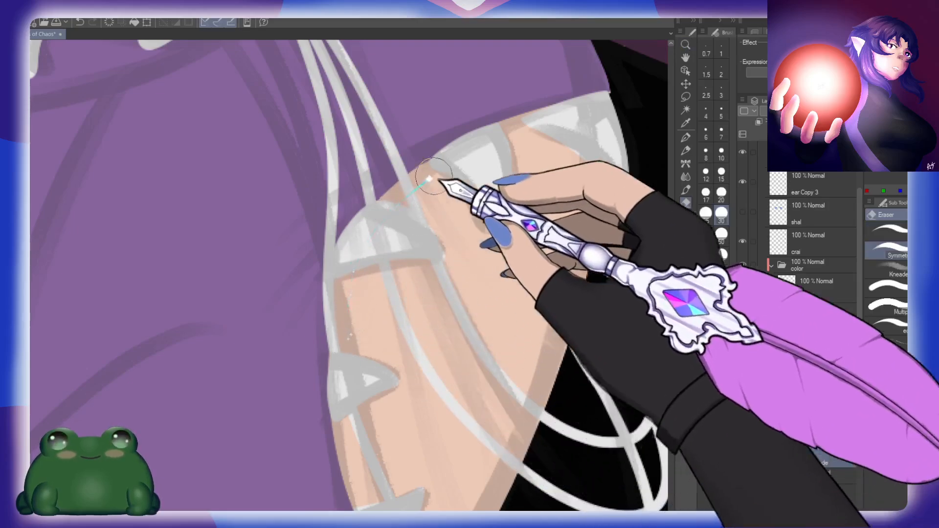
{"action": "left_click_drag", "start_coordinate": [545, 189], "coordinate": [511, 217]}
{"action": "key", "text": "b"}
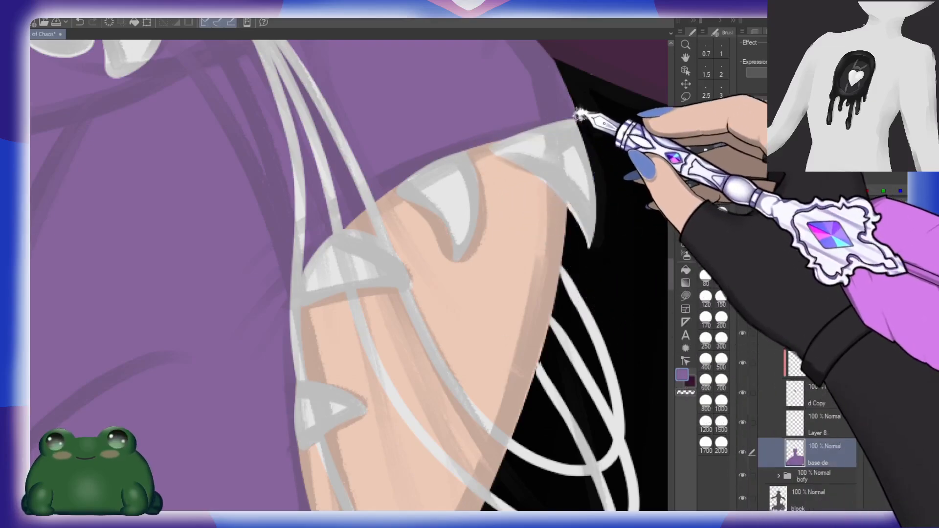
{"action": "left_click_drag", "start_coordinate": [427, 424], "coordinate": [415, 225]}
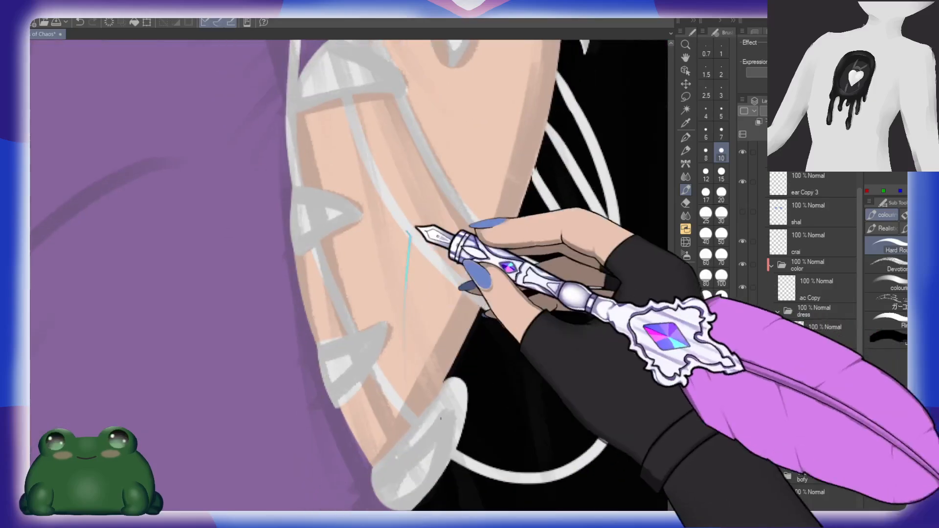
{"action": "left_click_drag", "start_coordinate": [440, 404], "coordinate": [422, 305]}
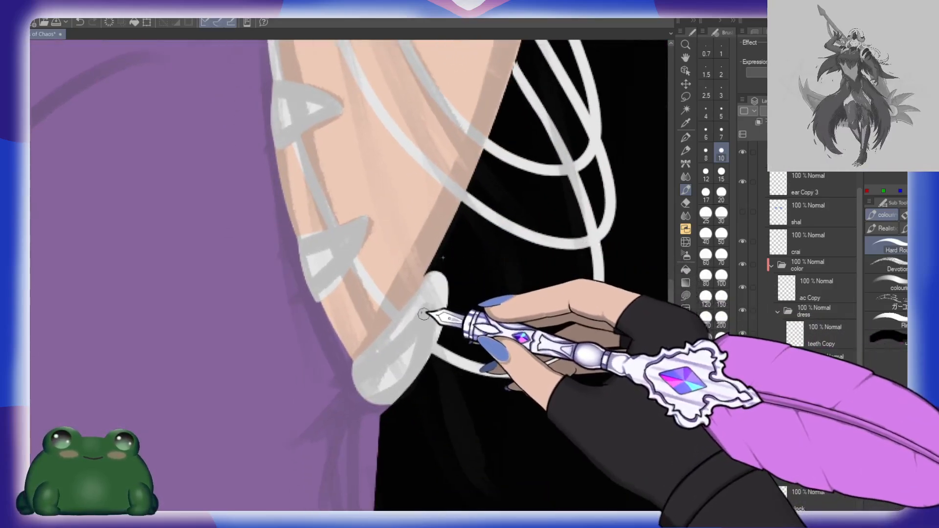
{"action": "key", "text": "e"}
{"action": "mouse_move", "coordinate": [302, 288]}
{"action": "left_mouse_down"}
{"action": "mouse_move", "coordinate": [300, 260]}
{"action": "mouse_move", "coordinate": [309, 299]}
{"action": "left_mouse_up"}
{"action": "key", "text": "ctrl+z"}
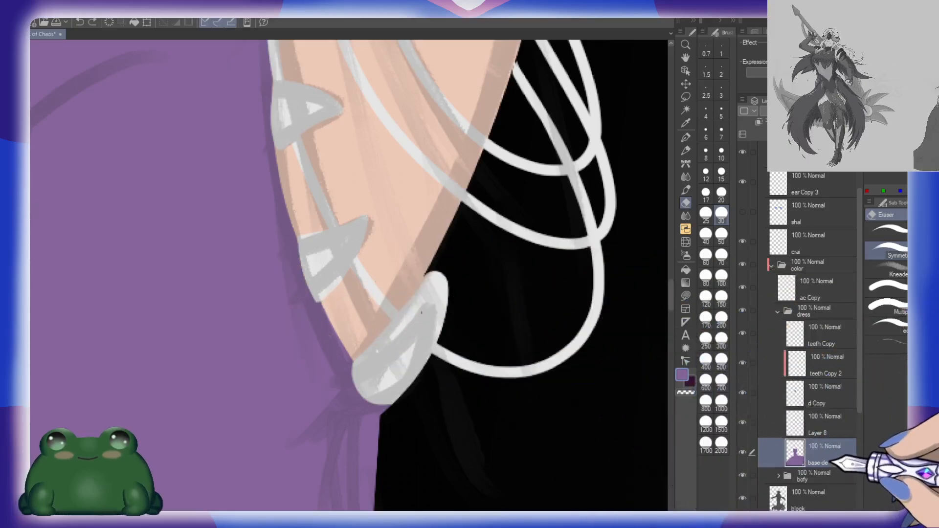
{"action": "left_click_drag", "start_coordinate": [572, 400], "coordinate": [423, 371]}
{"action": "left_click_drag", "start_coordinate": [328, 335], "coordinate": [430, 280]}
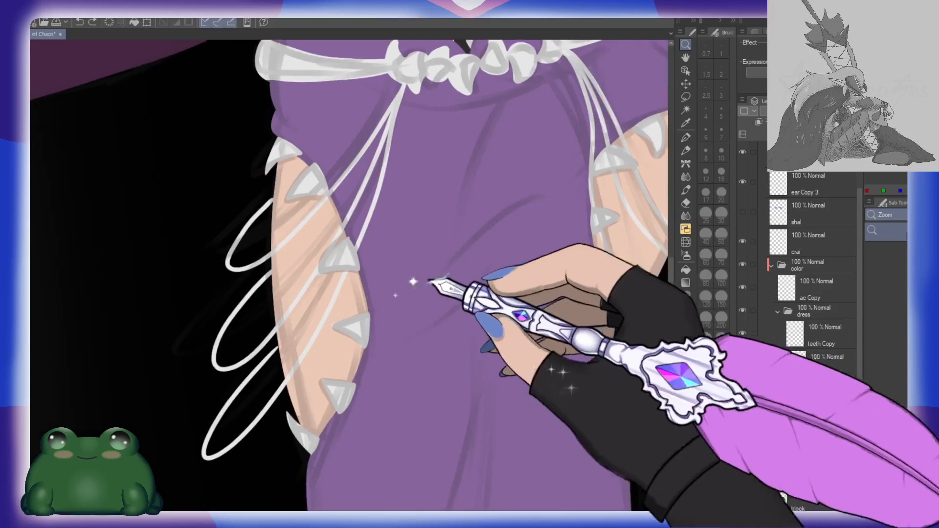
{"action": "left_click_drag", "start_coordinate": [349, 252], "coordinate": [389, 247]}
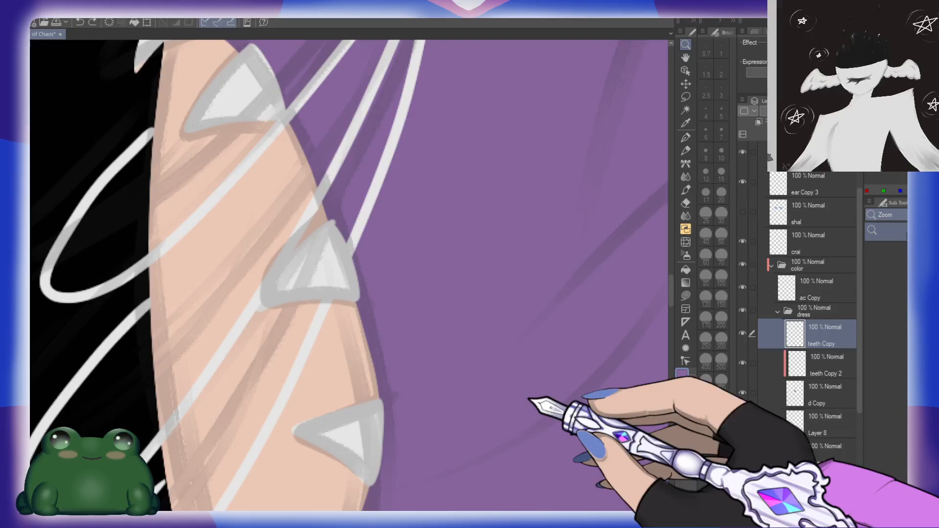
{"action": "key", "text": "e"}
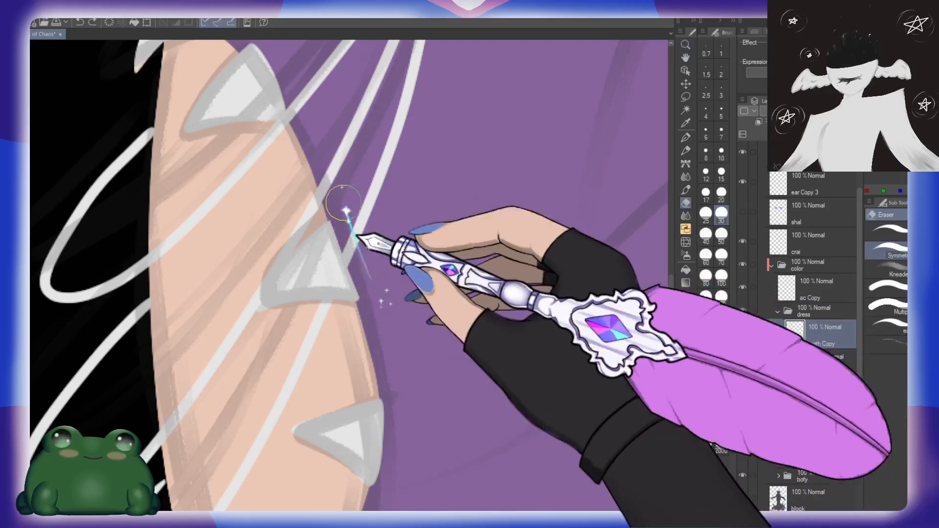
{"action": "left_click_drag", "start_coordinate": [348, 221], "coordinate": [378, 300]}
{"action": "mouse_move", "coordinate": [410, 387]}
{"action": "left_mouse_down"}
{"action": "mouse_move", "coordinate": [405, 295]}
{"action": "mouse_move", "coordinate": [415, 229]}
{"action": "mouse_move", "coordinate": [391, 346]}
{"action": "left_mouse_up"}
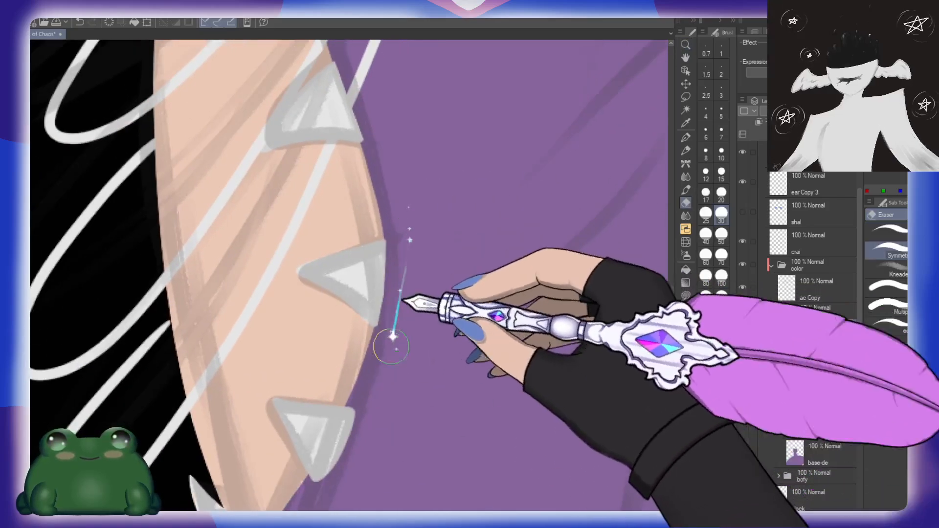
{"action": "key", "text": "ctrl+z"}
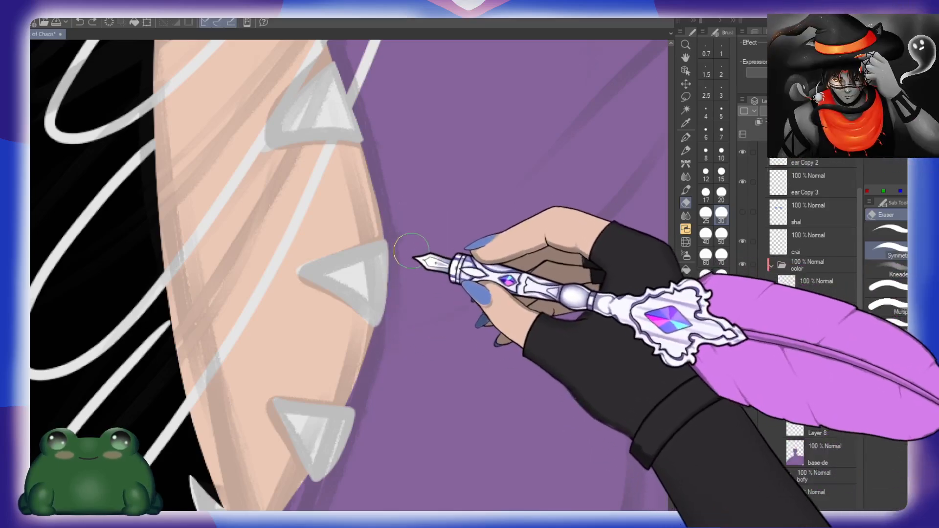
{"action": "mouse_move", "coordinate": [397, 383]}
{"action": "left_mouse_down"}
{"action": "mouse_move", "coordinate": [428, 279]}
{"action": "mouse_move", "coordinate": [344, 399]}
{"action": "mouse_move", "coordinate": [365, 399]}
{"action": "mouse_move", "coordinate": [386, 331]}
{"action": "left_mouse_up"}
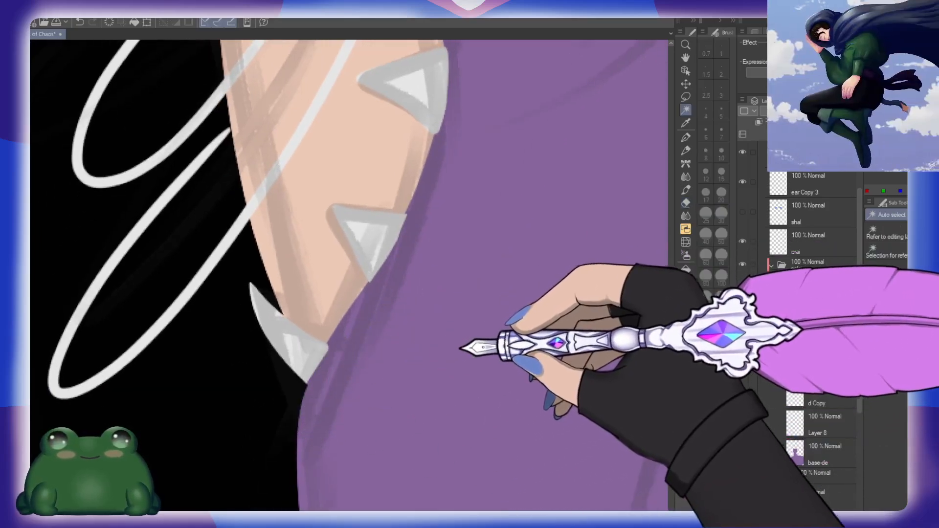
{"action": "key", "text": "ctrl+z"}
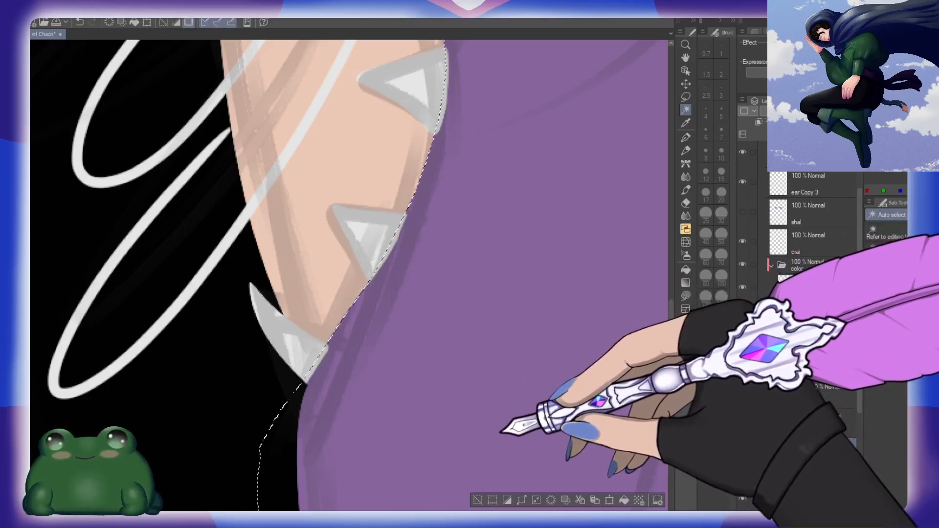
Step: On the teeth Copy layer, erase the tooth edges overlapping the dress along the left thigh cutout, inside the dress-shaped selection
{"action": "key", "text": "e"}
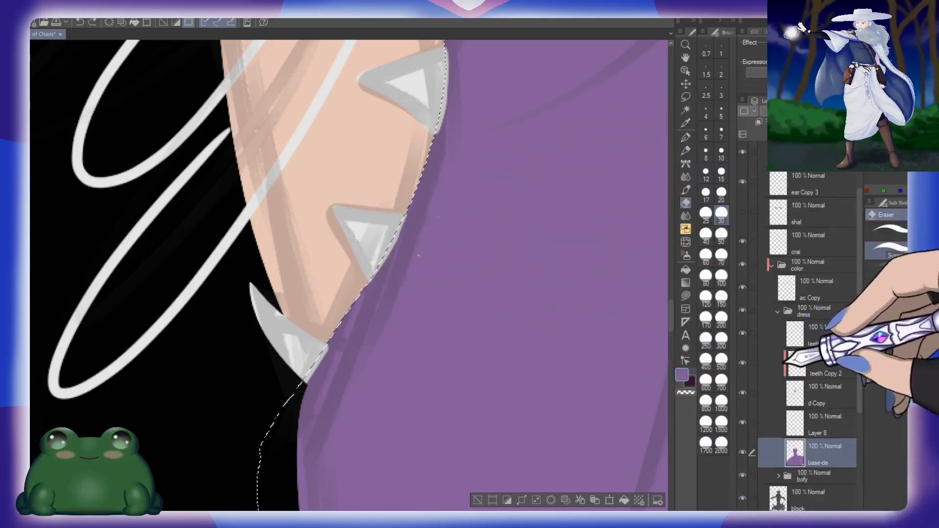
{"action": "left_click_drag", "start_coordinate": [426, 205], "coordinate": [377, 302]}
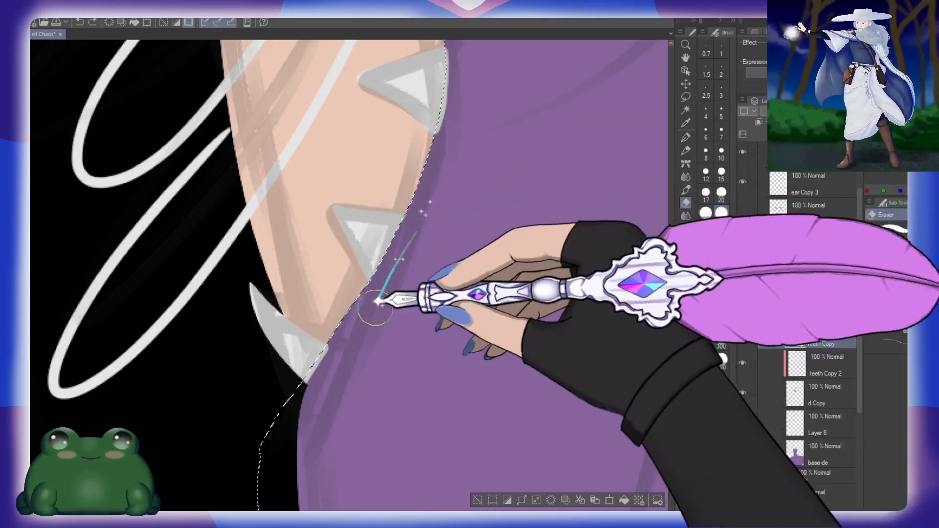
{"action": "left_click_drag", "start_coordinate": [468, 172], "coordinate": [436, 362]}
{"action": "left_click_drag", "start_coordinate": [425, 214], "coordinate": [423, 359]}
{"action": "left_click_drag", "start_coordinate": [434, 215], "coordinate": [446, 360]}
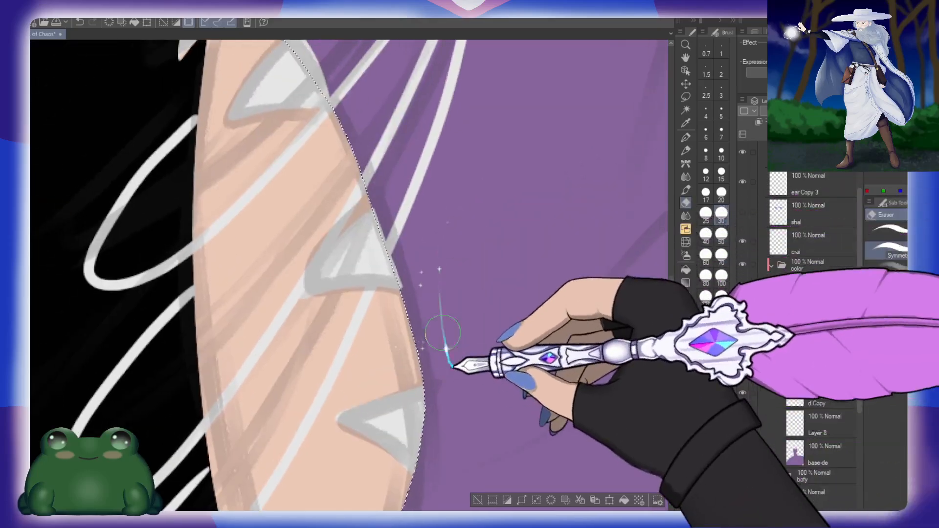
{"action": "mouse_move", "coordinate": [391, 196]}
{"action": "left_mouse_down"}
{"action": "mouse_move", "coordinate": [422, 307]}
{"action": "mouse_move", "coordinate": [448, 338]}
{"action": "left_mouse_up"}
{"action": "mouse_move", "coordinate": [304, 114]}
{"action": "left_mouse_down"}
{"action": "mouse_move", "coordinate": [360, 195]}
{"action": "mouse_move", "coordinate": [388, 216]}
{"action": "left_mouse_up"}
{"action": "key", "text": "ctrl+z"}
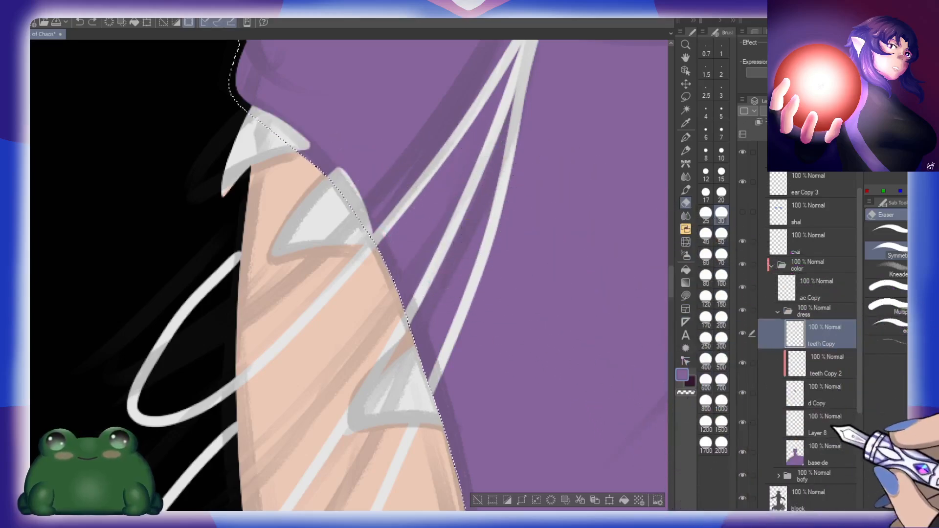
Step: Clean up the dress edge at the left thigh cutout's top, then repaint the second tooth's outer edge off-white on teeth Copy at brush size 7
{"action": "left_click", "coordinate": [829, 452]}
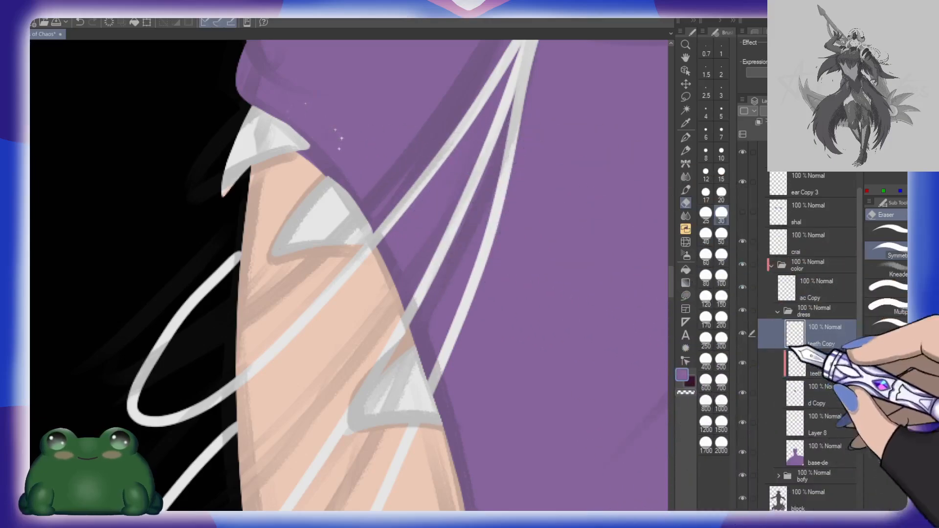
{"action": "left_click", "coordinate": [830, 454]}
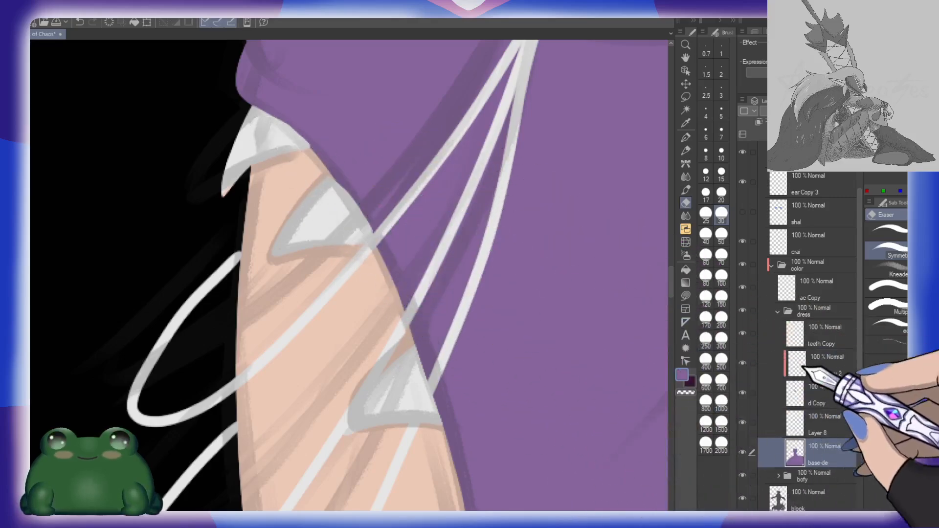
{"action": "left_click", "coordinate": [825, 340]}
{"action": "key", "text": "b"}
{"action": "left_click", "coordinate": [335, 195], "text": "alt"}
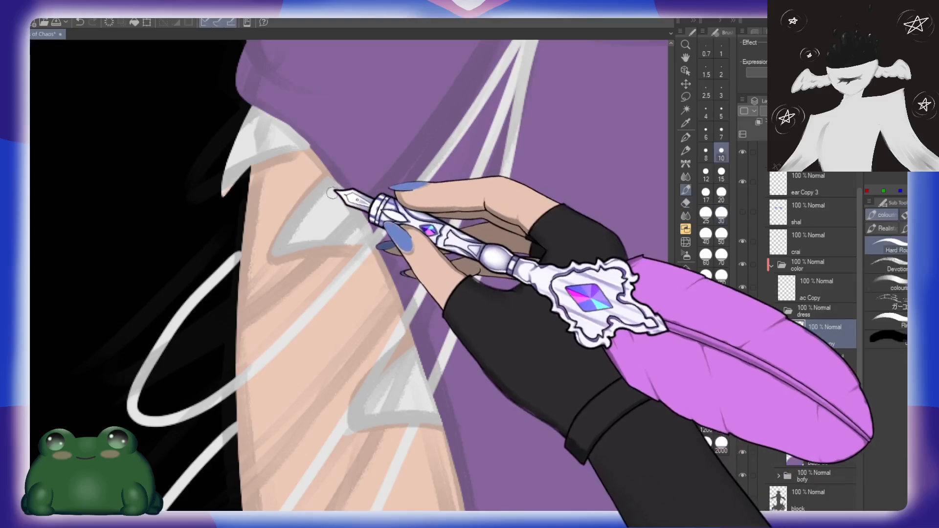
{"action": "left_click", "coordinate": [721, 132]}
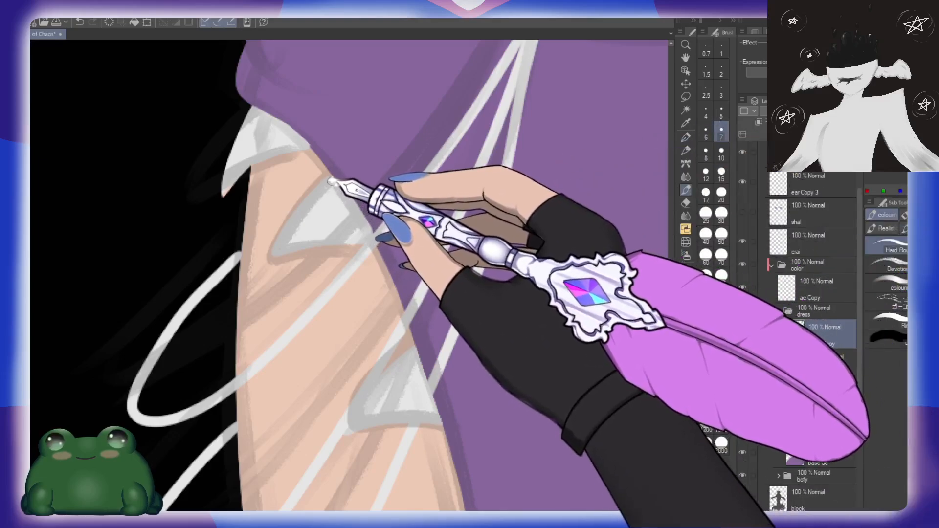
{"action": "left_click_drag", "start_coordinate": [333, 181], "coordinate": [360, 214]}
{"action": "left_click_drag", "start_coordinate": [329, 182], "coordinate": [373, 227]}
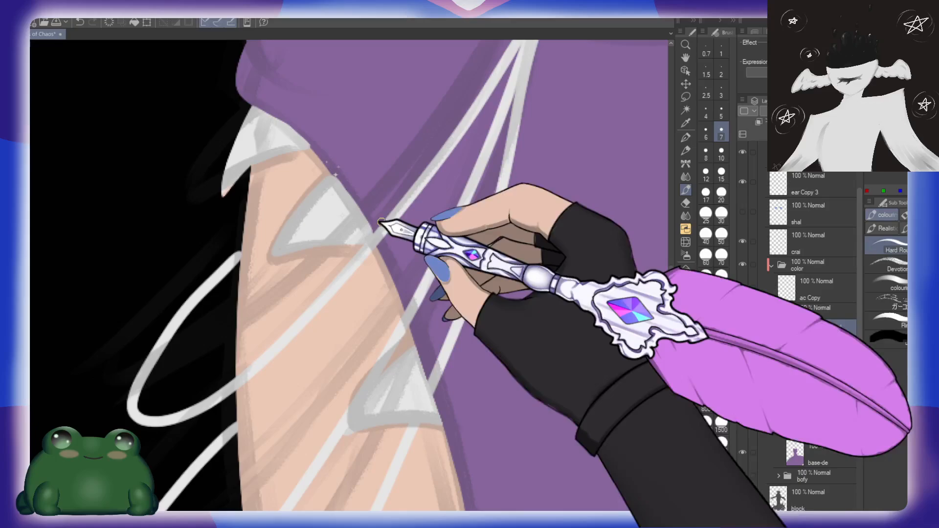
Step: Create a new layer clipped to the crai layer and paint the hanging hip strands blue with a size 1000 brush
{"action": "key", "text": "ctrl+space"}
{"action": "left_click_drag", "start_coordinate": [542, 339], "coordinate": [513, 315]}
{"action": "left_click_drag", "start_coordinate": [617, 351], "coordinate": [438, 348]}
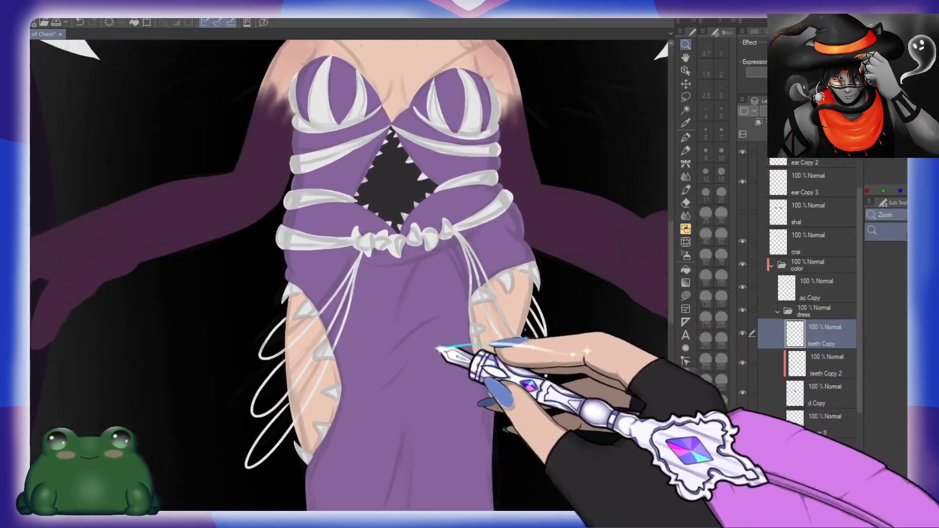
{"action": "left_click", "coordinate": [821, 289]}
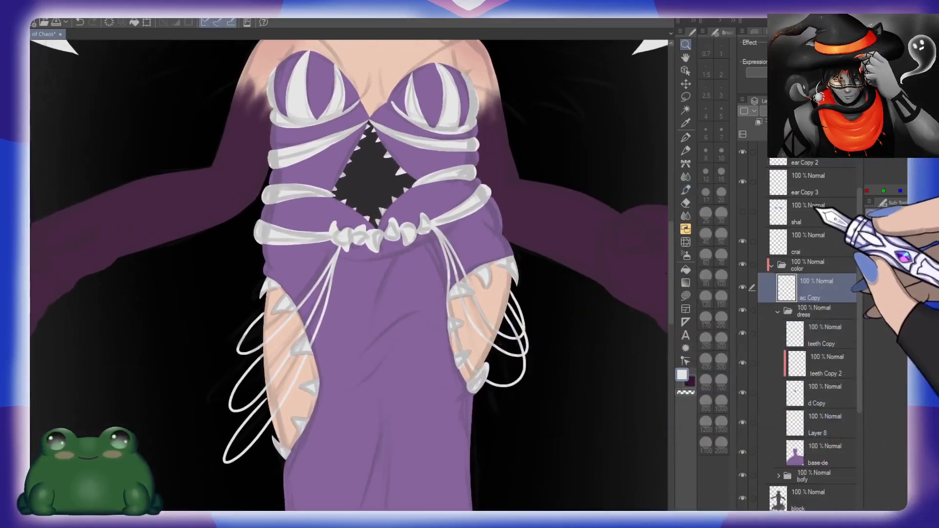
{"action": "left_click", "coordinate": [826, 239]}
{"action": "left_click", "coordinate": [784, 134]}
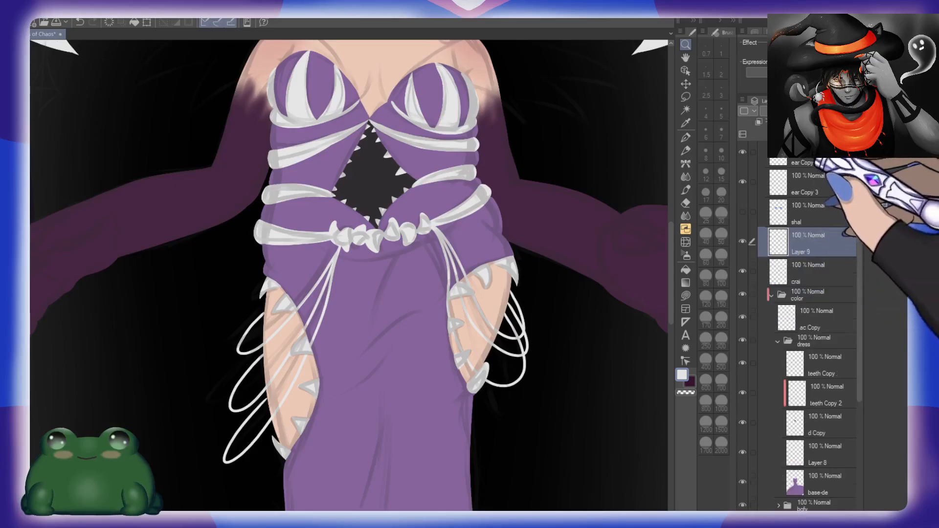
{"action": "left_click", "coordinate": [759, 122]}
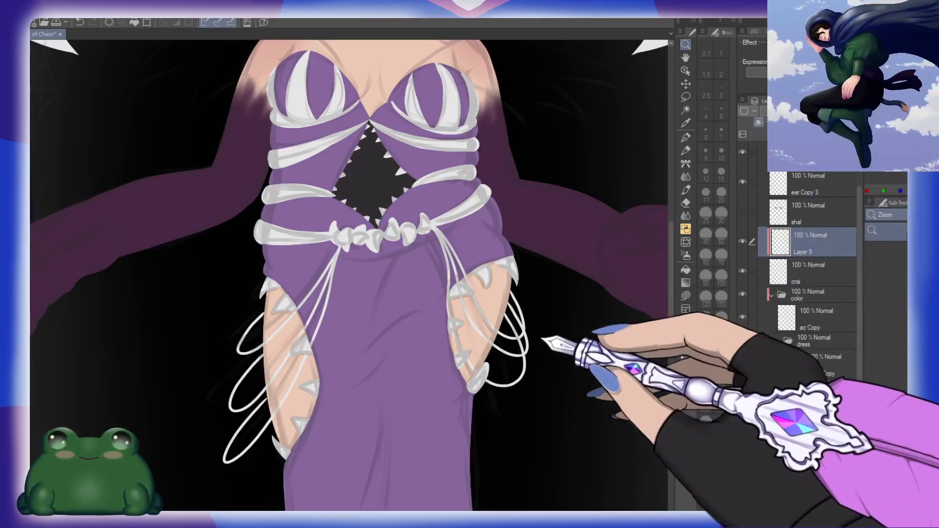
{"action": "key", "text": "b"}
{"action": "left_click", "coordinate": [720, 383]}
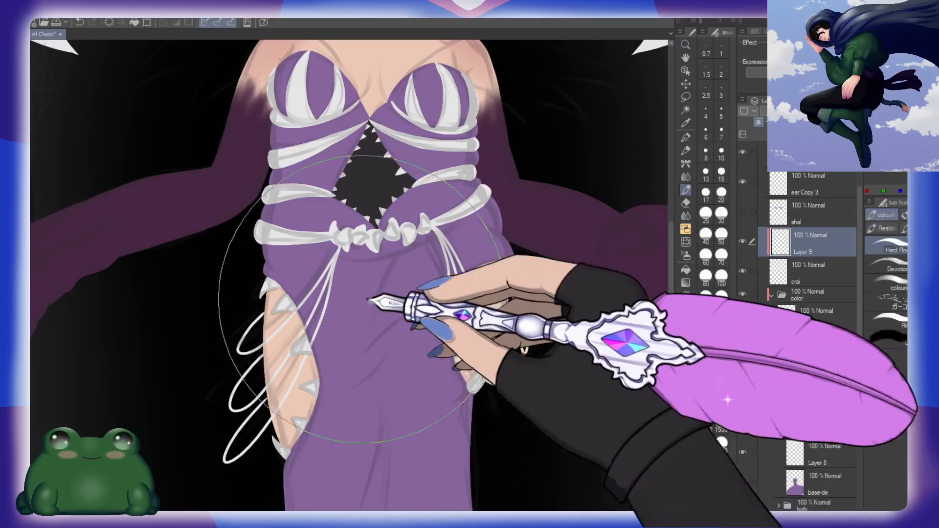
{"action": "mouse_move", "coordinate": [363, 297]}
{"action": "left_mouse_down"}
{"action": "mouse_move", "coordinate": [226, 446]}
{"action": "mouse_move", "coordinate": [438, 366]}
{"action": "mouse_move", "coordinate": [492, 286]}
{"action": "left_mouse_up"}
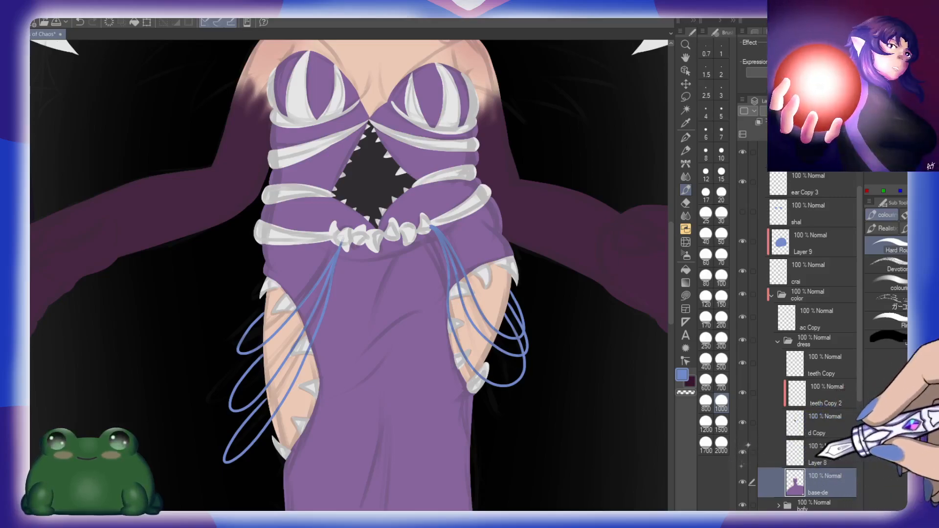
Step: Check the d Copy layer by toggling its visibility, and remove the empty layer directly above base-de
{"action": "left_click", "coordinate": [831, 450]}
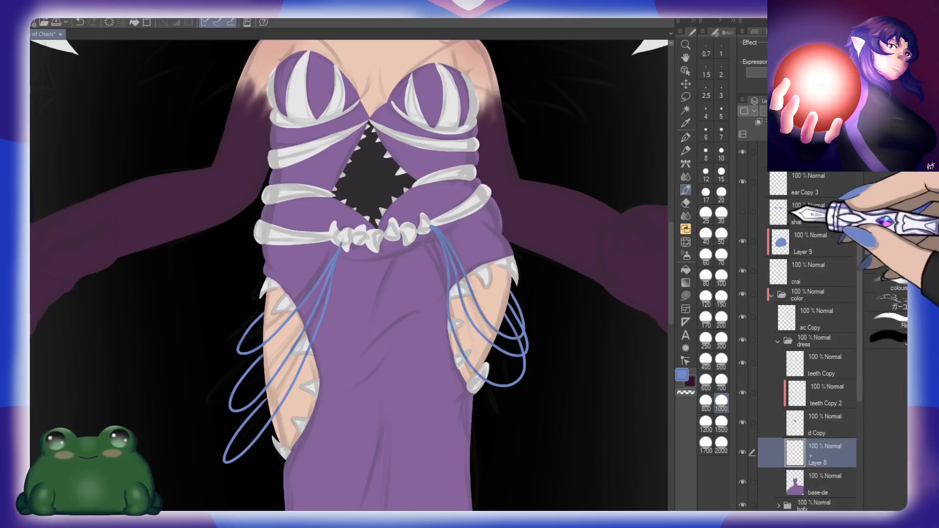
{"action": "key", "text": "ctrl+space"}
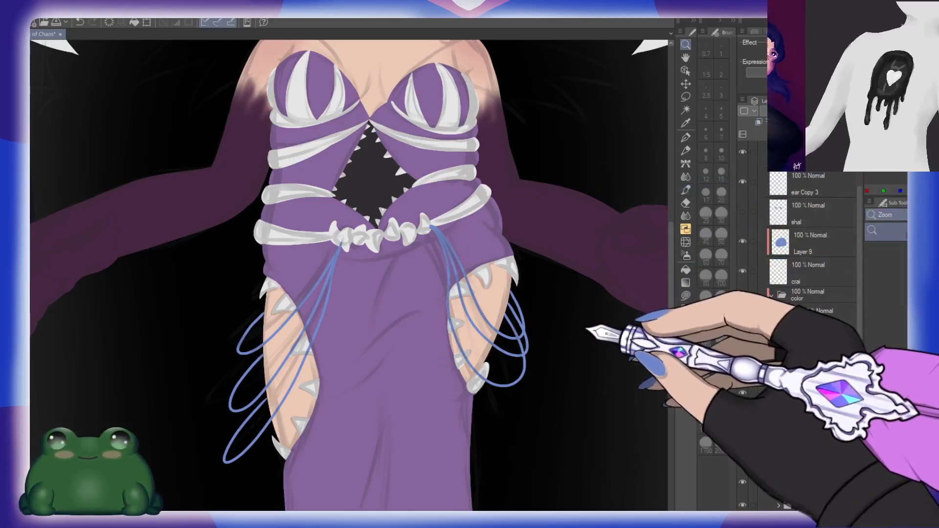
{"action": "left_click_drag", "start_coordinate": [582, 328], "coordinate": [567, 318]}
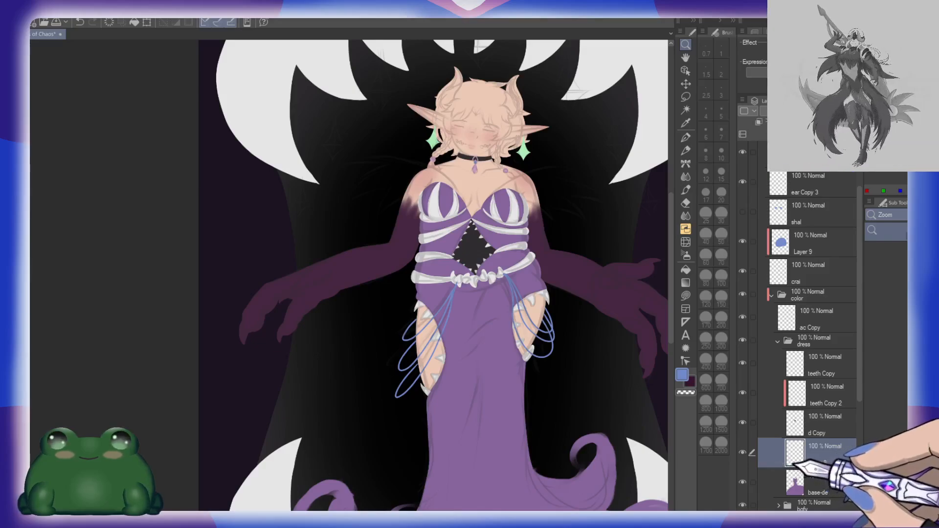
{"action": "left_click", "coordinate": [825, 433]}
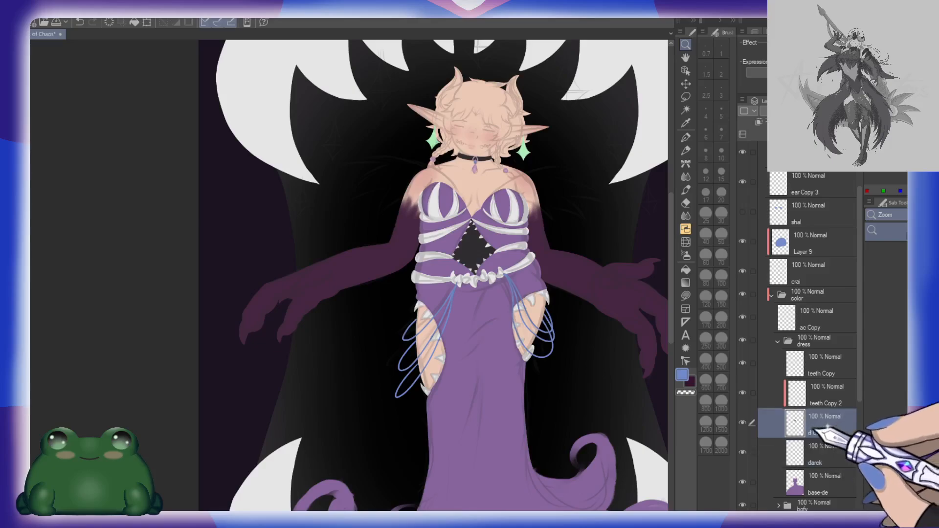
{"action": "left_click", "coordinate": [742, 423]}
{"action": "left_click", "coordinate": [831, 460]}
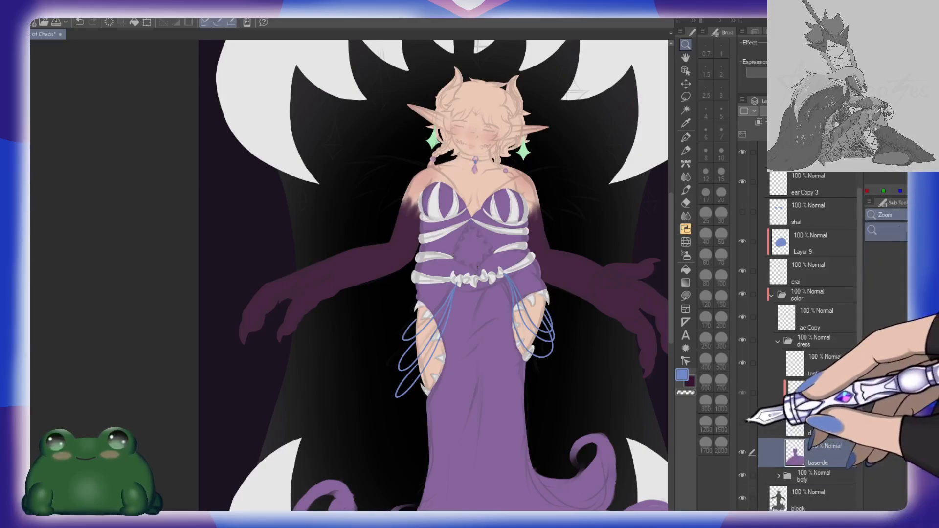
{"action": "left_click", "coordinate": [832, 430]}
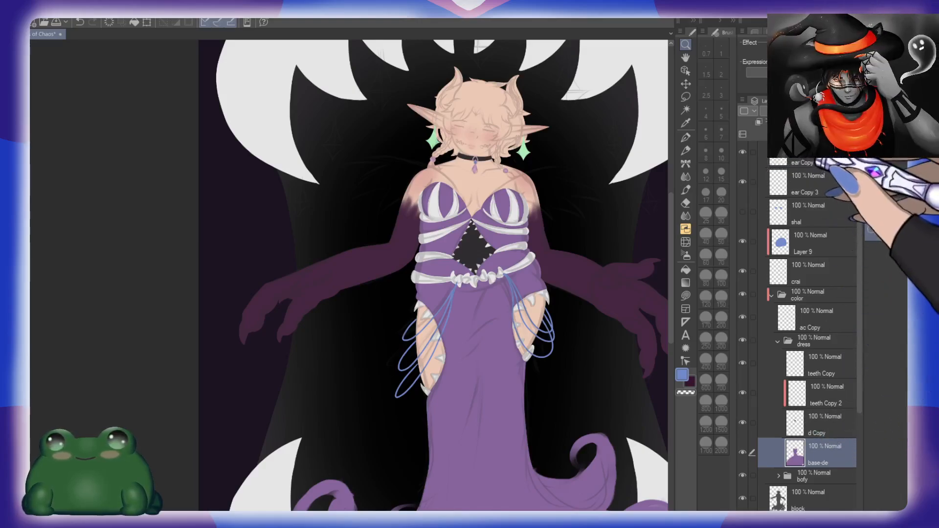
Step: Add a new layer clipped to base-de and fill the dress with a vertical gradient from navy at the bodice to burgundy at the hem
{"action": "key", "text": "ctrl+shift+n"}
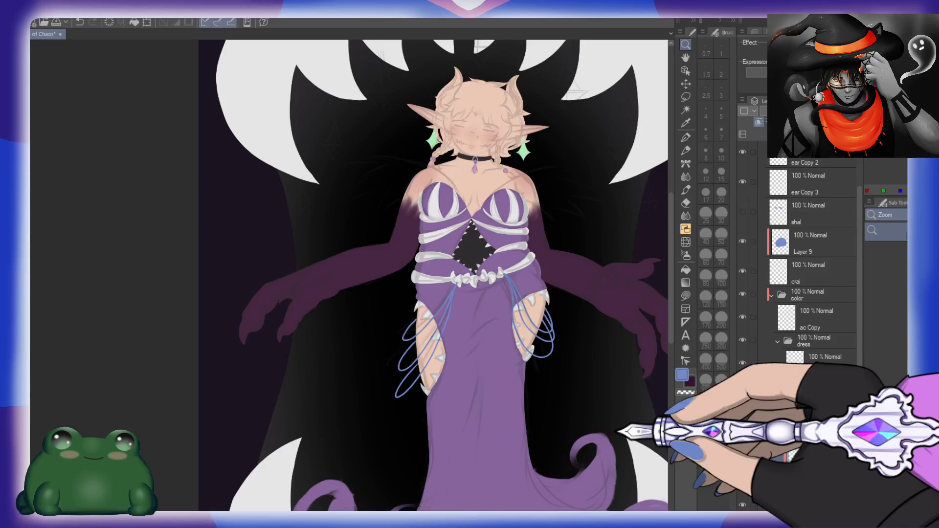
{"action": "key", "text": "g"}
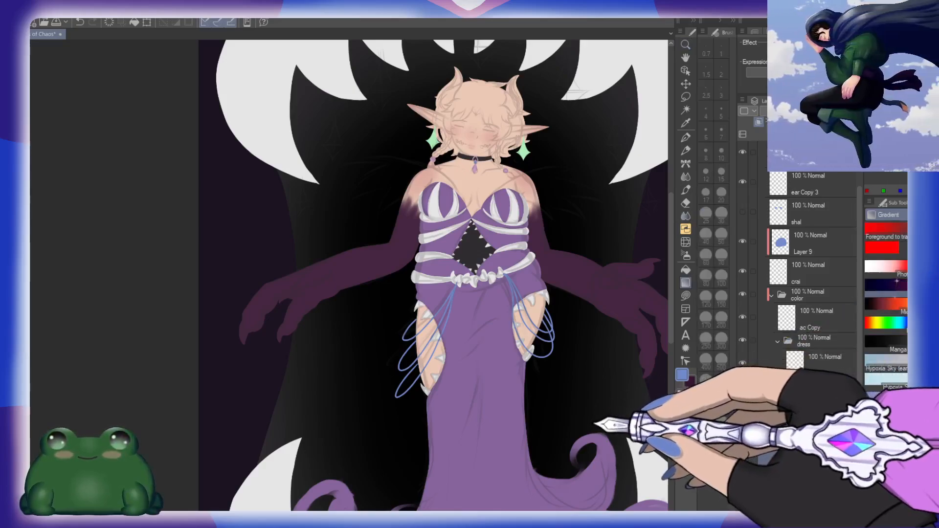
{"action": "key", "text": "ctrl+space"}
{"action": "mouse_move", "coordinate": [591, 405]}
{"action": "left_mouse_down"}
{"action": "mouse_move", "coordinate": [582, 360]}
{"action": "mouse_move", "coordinate": [533, 304]}
{"action": "mouse_move", "coordinate": [557, 308]}
{"action": "left_mouse_up"}
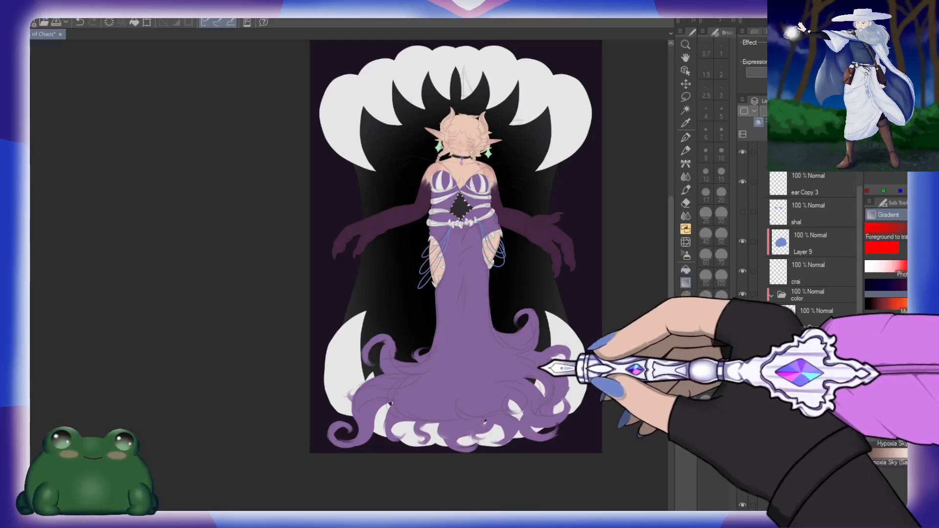
{"action": "left_click_drag", "start_coordinate": [461, 161], "coordinate": [479, 467]}
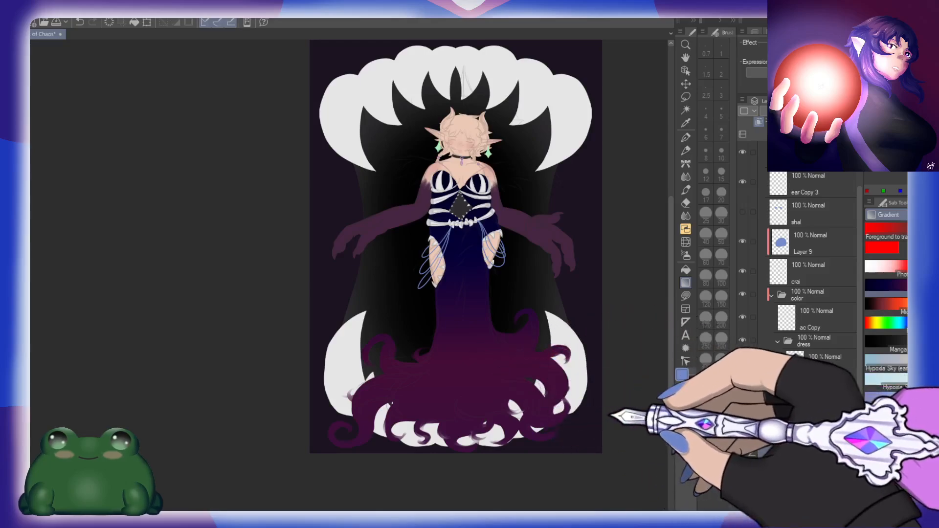
Step: On the color layer, paint the glove's dark purple over the lower skin of both thigh cutouts with a size 100 brush
{"action": "left_click_drag", "start_coordinate": [558, 345], "coordinate": [587, 350]}
{"action": "left_click_drag", "start_coordinate": [534, 212], "coordinate": [567, 367]}
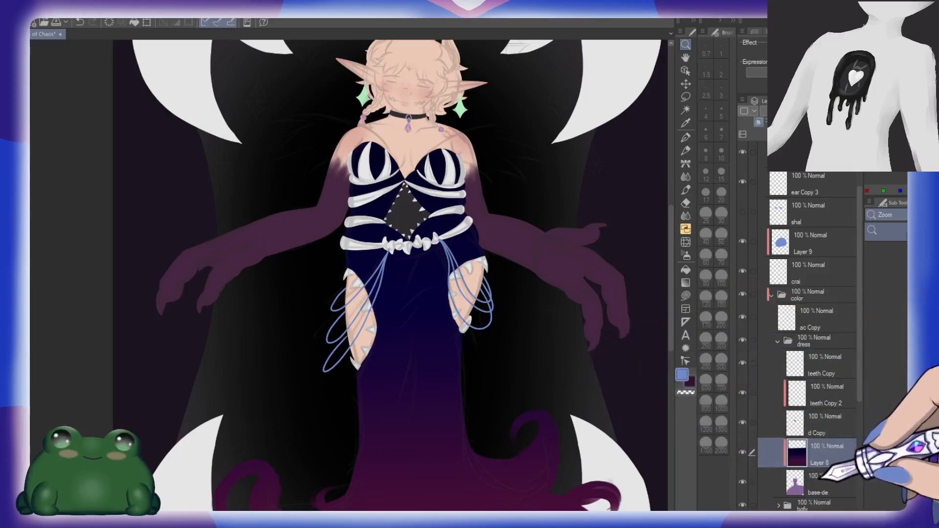
{"action": "scroll", "coordinate": [831, 352], "scroll_direction": "down", "scroll_amount": 5}
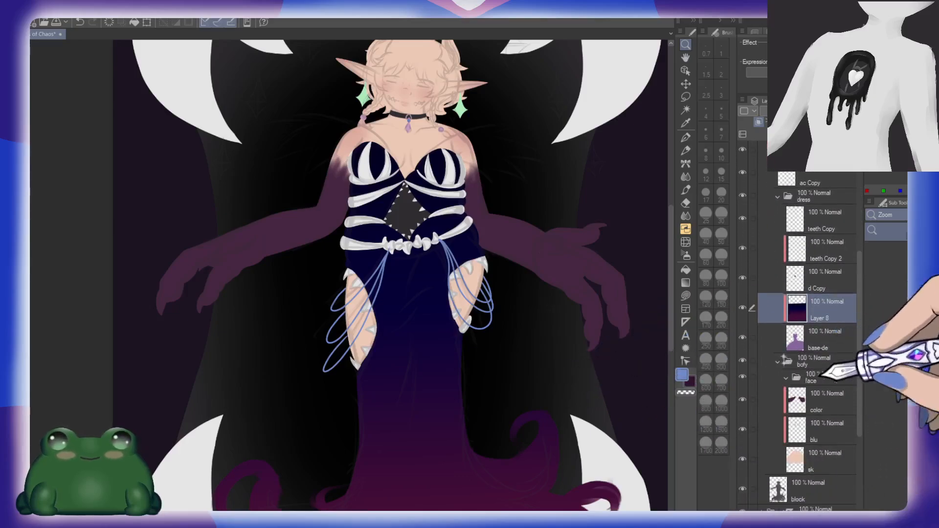
{"action": "left_click", "coordinate": [835, 400]}
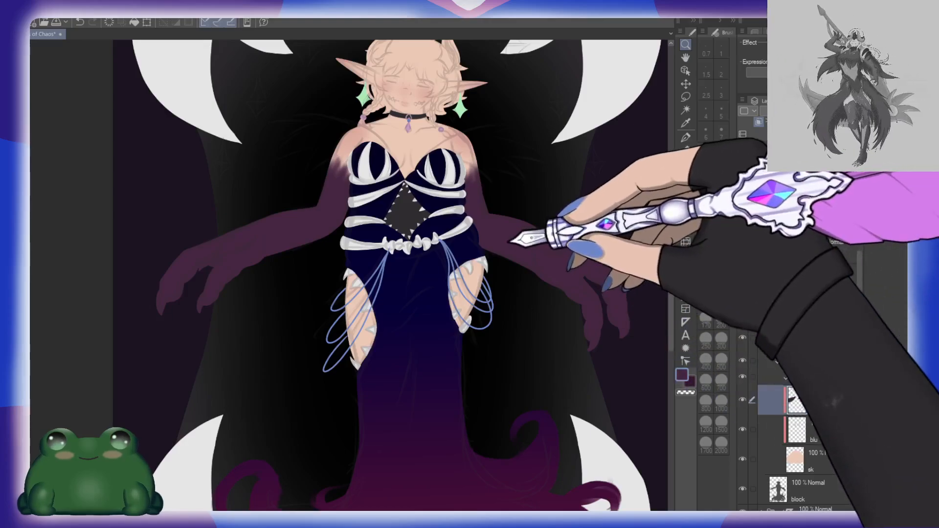
{"action": "left_click", "coordinate": [465, 345]}
{"action": "left_click", "coordinate": [465, 344]}
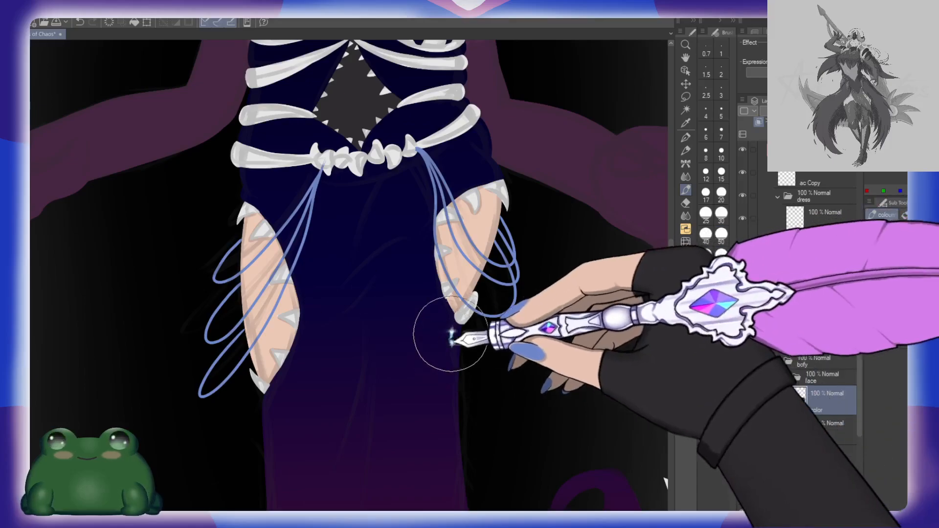
{"action": "mouse_move", "coordinate": [444, 338]}
{"action": "left_mouse_down"}
{"action": "mouse_move", "coordinate": [437, 359]}
{"action": "mouse_move", "coordinate": [441, 310]}
{"action": "mouse_move", "coordinate": [471, 343]}
{"action": "left_mouse_up"}
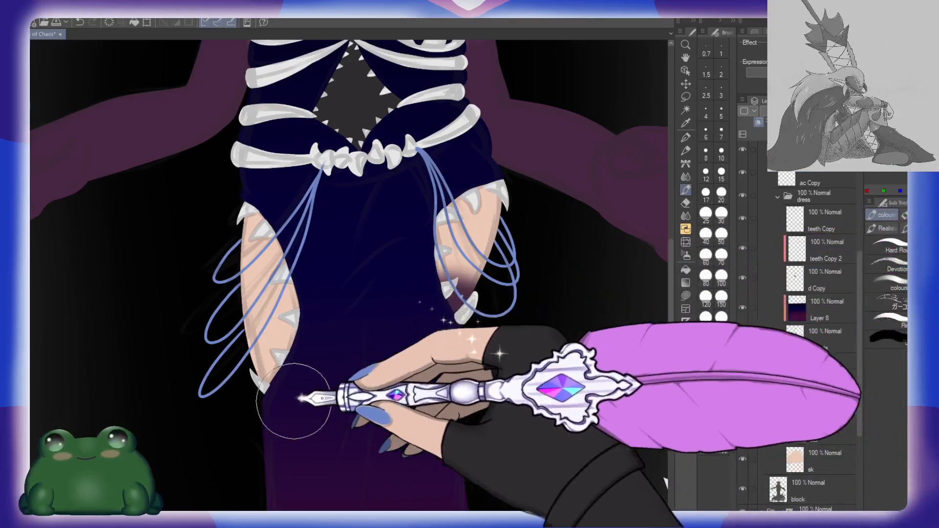
{"action": "mouse_move", "coordinate": [294, 401]}
{"action": "left_mouse_down"}
{"action": "mouse_move", "coordinate": [257, 415]}
{"action": "mouse_move", "coordinate": [285, 387]}
{"action": "mouse_move", "coordinate": [325, 380]}
{"action": "left_mouse_up"}
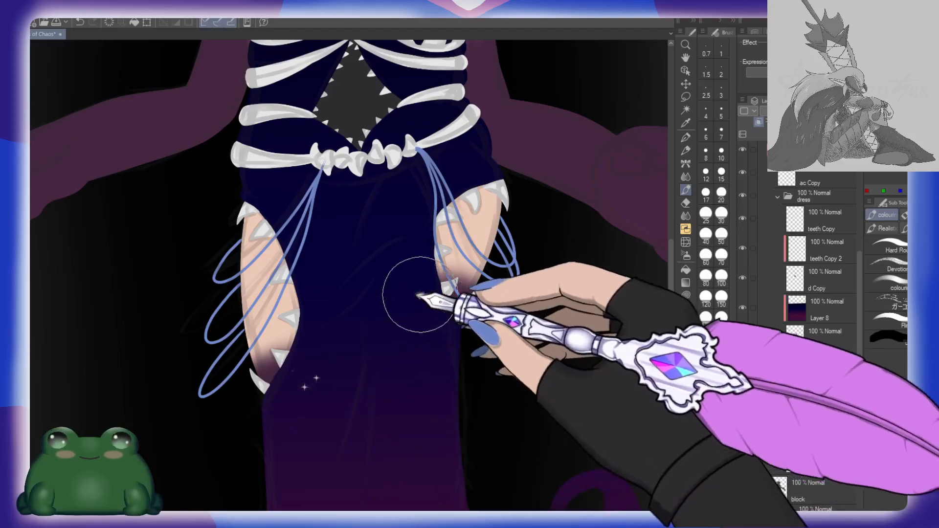
{"action": "mouse_move", "coordinate": [275, 417]}
{"action": "left_mouse_down"}
{"action": "mouse_move", "coordinate": [312, 373]}
{"action": "mouse_move", "coordinate": [250, 426]}
{"action": "mouse_move", "coordinate": [314, 361]}
{"action": "left_mouse_up"}
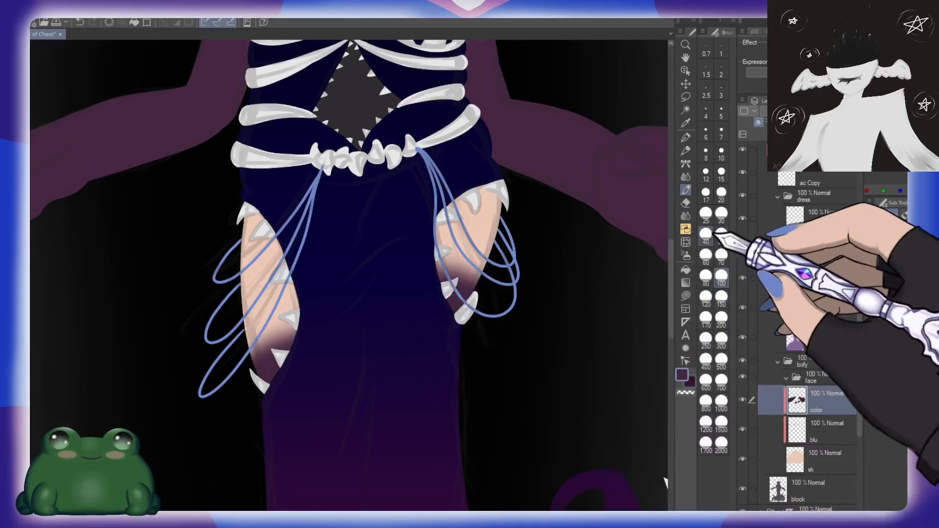
Step: Reduce the brush to size 30 and pull thin purple streaks upward from the shading in both thigh cutouts
{"action": "left_click", "coordinate": [721, 212]}
{"action": "left_click_drag", "start_coordinate": [432, 286], "coordinate": [450, 251]}
{"action": "mouse_move", "coordinate": [441, 289]}
{"action": "left_mouse_down"}
{"action": "mouse_move", "coordinate": [456, 259]}
{"action": "mouse_move", "coordinate": [476, 259]}
{"action": "left_mouse_up"}
{"action": "mouse_move", "coordinate": [254, 374]}
{"action": "left_mouse_down"}
{"action": "mouse_move", "coordinate": [251, 322]}
{"action": "mouse_move", "coordinate": [269, 376]}
{"action": "mouse_move", "coordinate": [262, 313]}
{"action": "mouse_move", "coordinate": [287, 339]}
{"action": "left_mouse_up"}
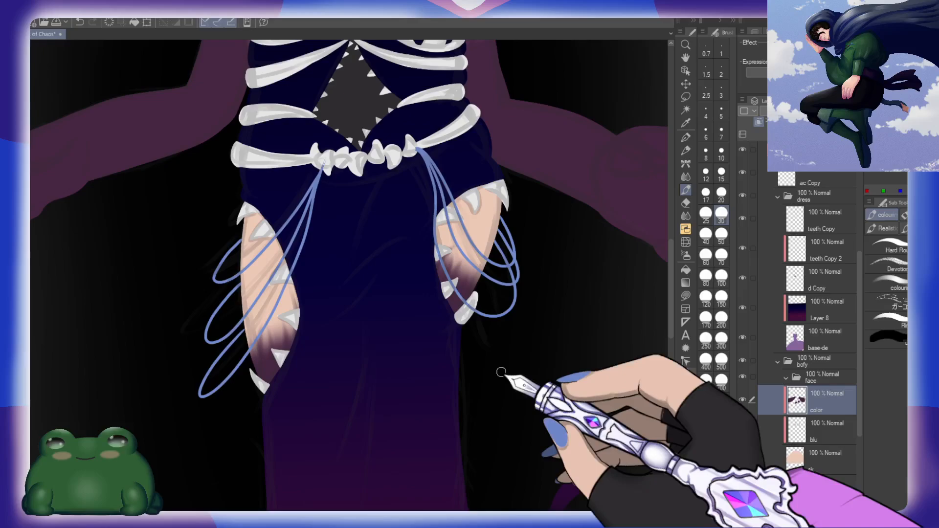
{"action": "left_click_drag", "start_coordinate": [519, 339], "coordinate": [506, 324]}
{"action": "left_click_drag", "start_coordinate": [580, 320], "coordinate": [499, 391]}
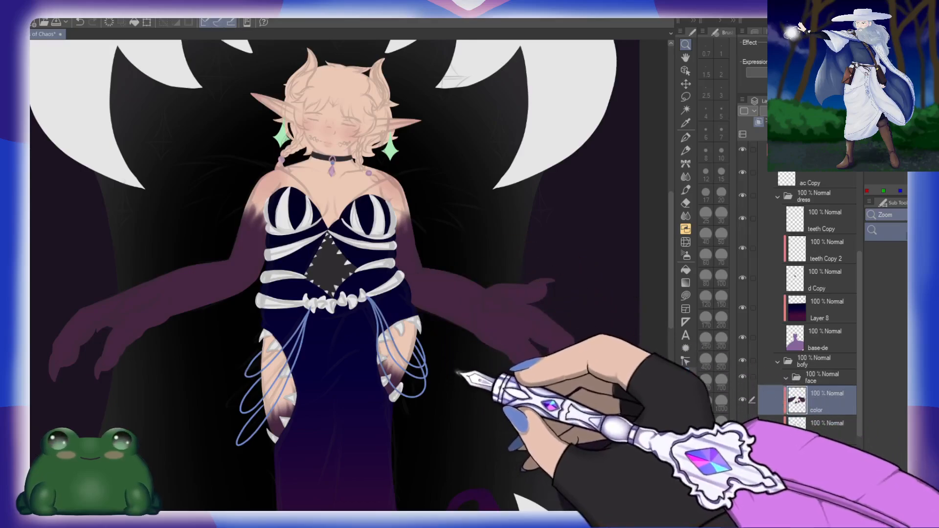
Step: Add a new clipped layer directly above the dress gradient layer and name it stars\
{"action": "left_click_drag", "start_coordinate": [465, 348], "coordinate": [443, 359]}
{"action": "scroll", "coordinate": [442, 360], "scroll_direction": "down", "scroll_amount": 3}
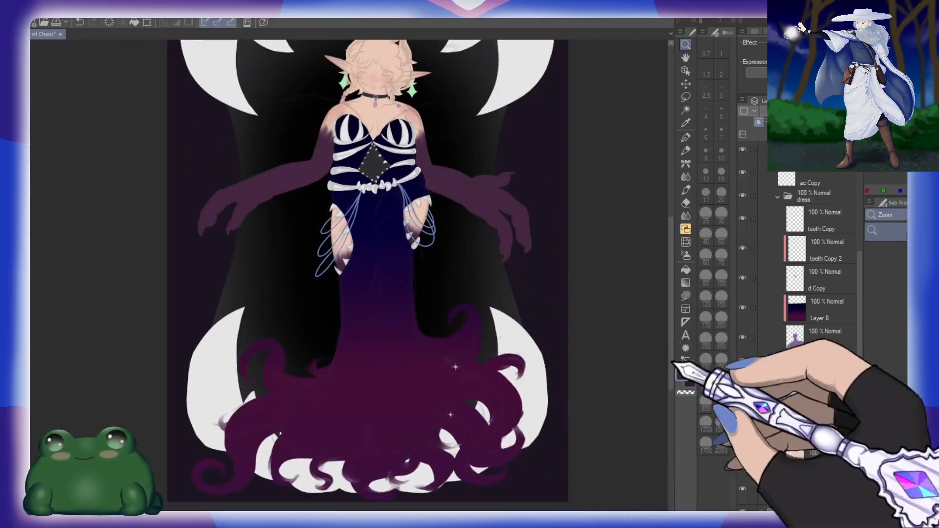
{"action": "left_click", "coordinate": [831, 316]}
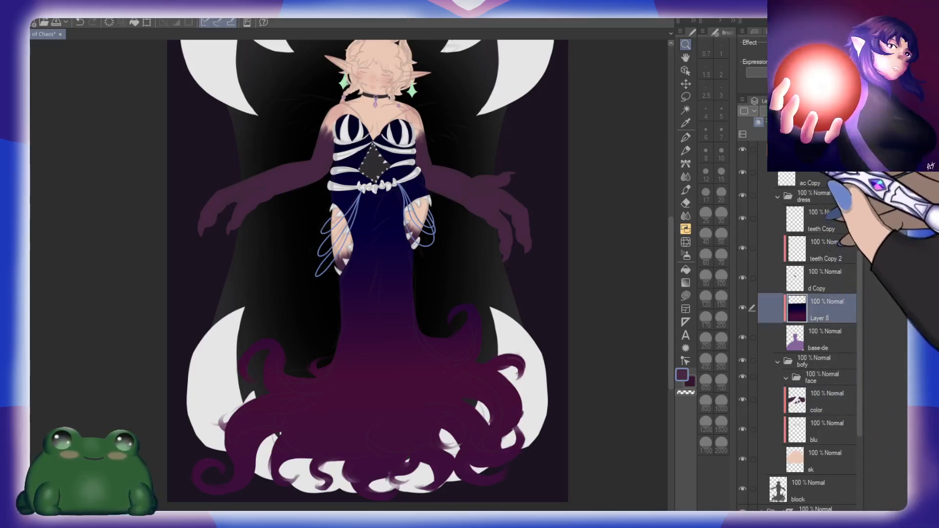
{"action": "left_click", "coordinate": [778, 134]}
{"action": "left_click", "coordinate": [759, 121]}
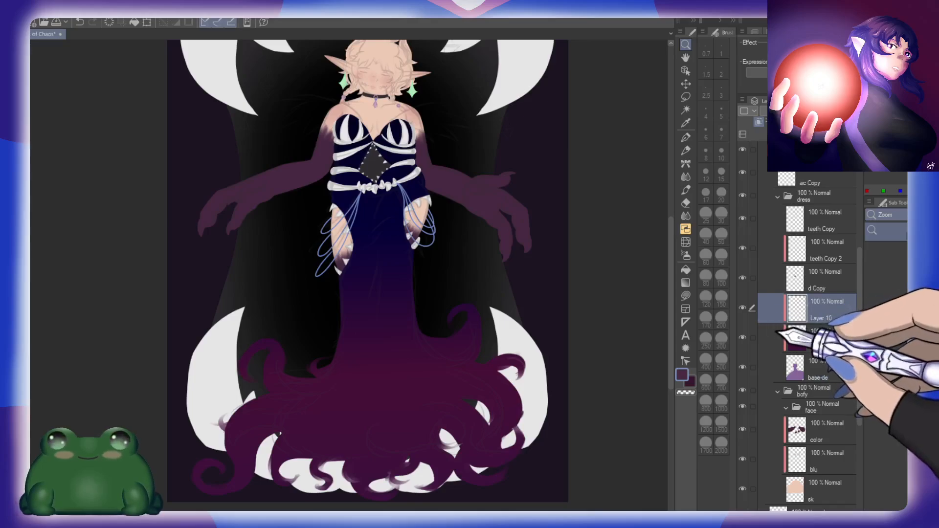
{"action": "double_click", "coordinate": [820, 318]}
{"action": "type", "text": "stars\\"}
{"action": "key", "text": "Return"}
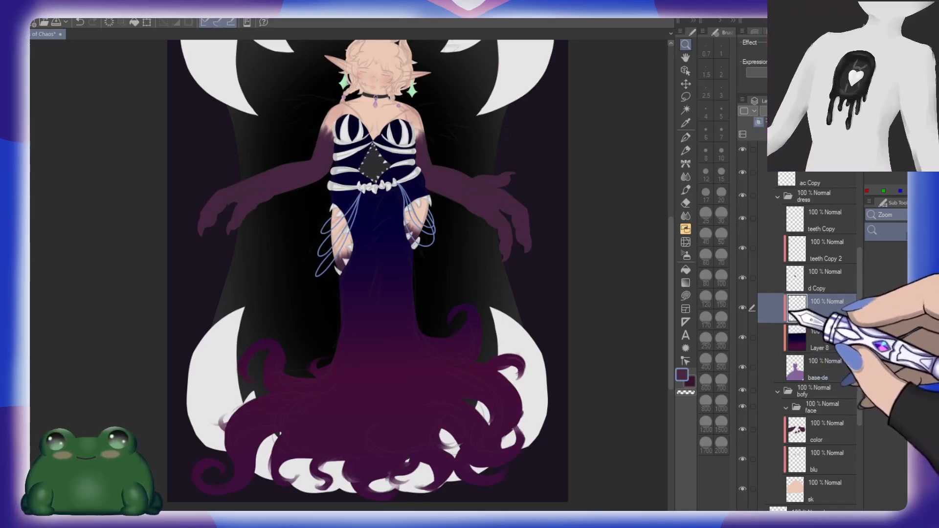
Step: Scatter fine off-white stars over the skirt, hem and bodice with a starry brush at size 300
{"action": "left_click", "coordinate": [914, 161]}
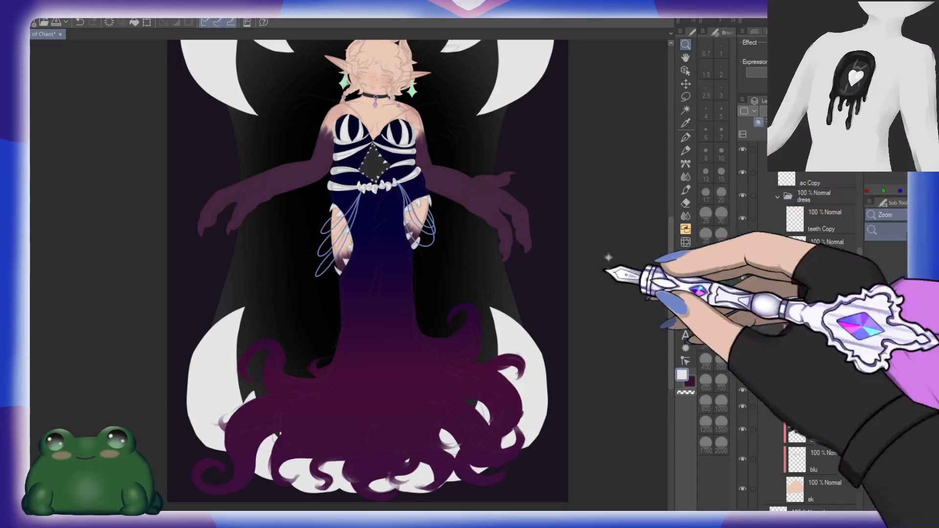
{"action": "key", "text": "b"}
{"action": "key", "text": "b"}
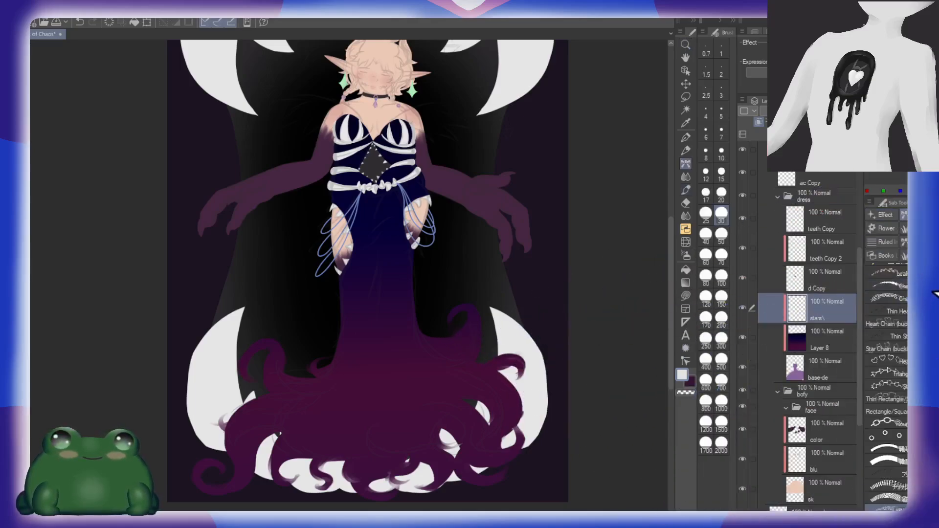
{"action": "key", "text": "b"}
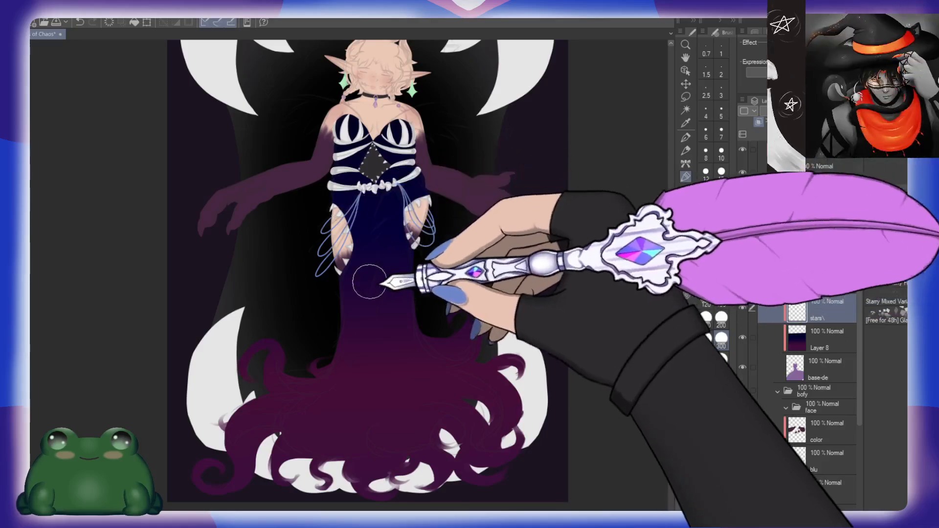
{"action": "left_click_drag", "start_coordinate": [394, 224], "coordinate": [374, 252]}
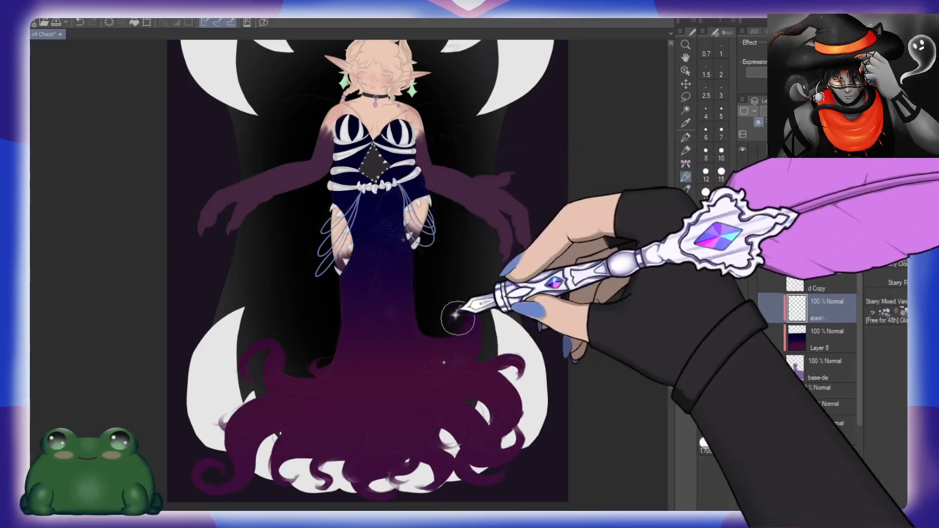
{"action": "left_click_drag", "start_coordinate": [313, 408], "coordinate": [329, 434]}
{"action": "left_click_drag", "start_coordinate": [264, 416], "coordinate": [245, 425]}
{"action": "left_click_drag", "start_coordinate": [415, 436], "coordinate": [386, 459]}
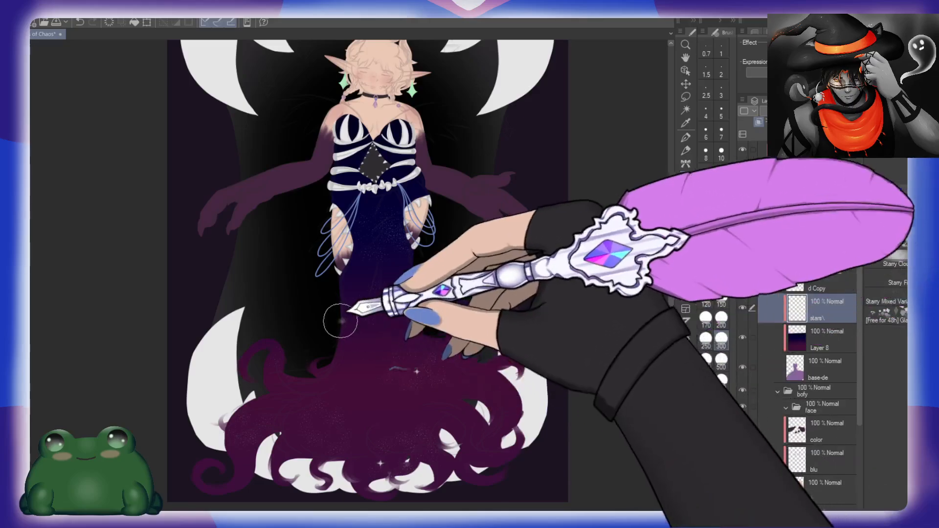
{"action": "left_click_drag", "start_coordinate": [340, 321], "coordinate": [350, 338]}
{"action": "mouse_move", "coordinate": [348, 159]}
{"action": "left_mouse_down"}
{"action": "mouse_move", "coordinate": [357, 128]}
{"action": "mouse_move", "coordinate": [412, 131]}
{"action": "left_mouse_up"}
{"action": "scroll", "coordinate": [367, 241], "scroll_direction": "up", "scroll_amount": 1}
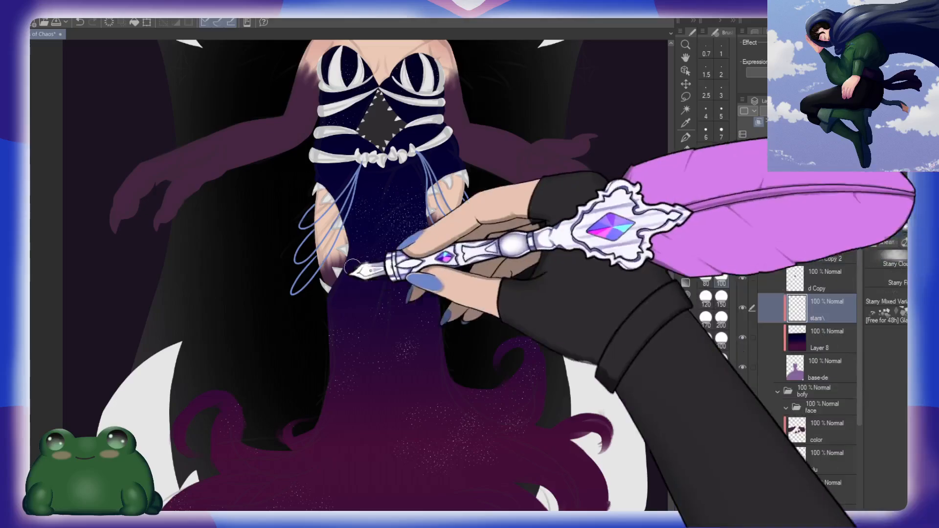
Step: Add small star clusters to the skirt and bodice with the starry brush at size 100, undoing misplaced strokes
{"action": "left_click_drag", "start_coordinate": [446, 424], "coordinate": [463, 311]}
{"action": "left_click_drag", "start_coordinate": [451, 243], "coordinate": [417, 322]}
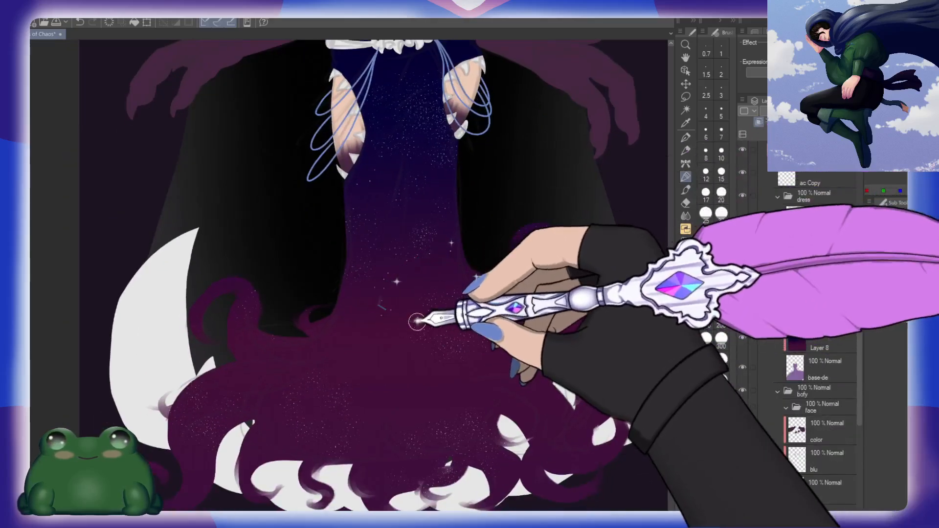
{"action": "key", "text": "ctrl+z"}
{"action": "left_click_drag", "start_coordinate": [278, 390], "coordinate": [336, 384]}
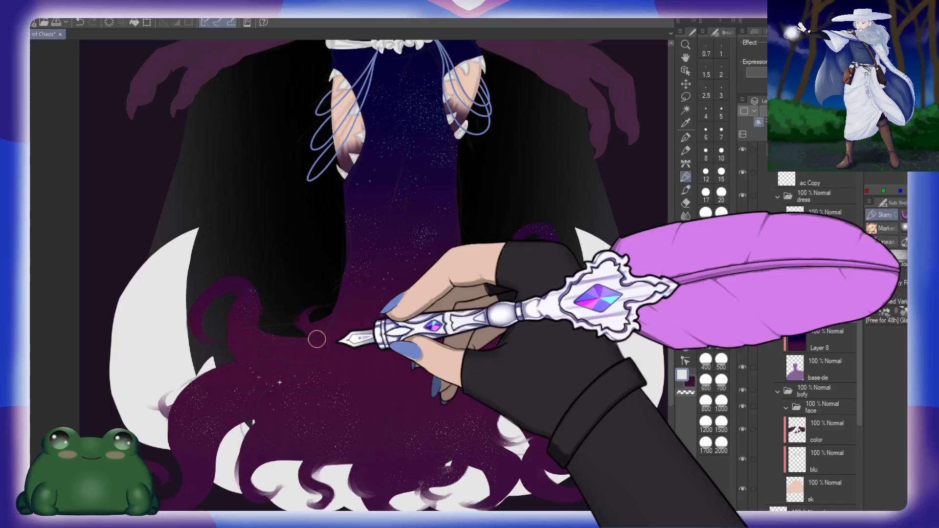
{"action": "mouse_move", "coordinate": [391, 360]}
{"action": "left_mouse_down"}
{"action": "mouse_move", "coordinate": [431, 377]}
{"action": "mouse_move", "coordinate": [486, 372]}
{"action": "mouse_move", "coordinate": [535, 337]}
{"action": "left_mouse_up"}
{"action": "key", "text": "ctrl+z"}
{"action": "left_click_drag", "start_coordinate": [519, 317], "coordinate": [621, 375]}
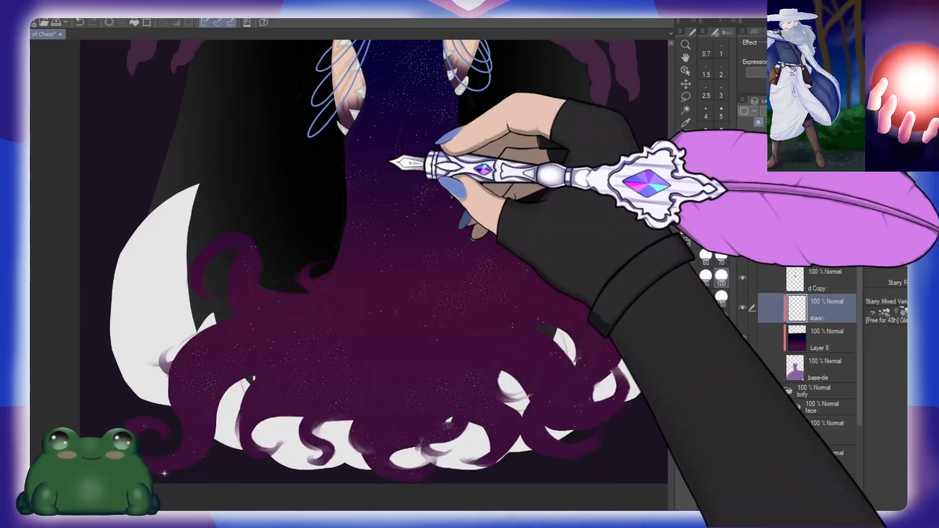
{"action": "left_click_drag", "start_coordinate": [391, 161], "coordinate": [323, 369]}
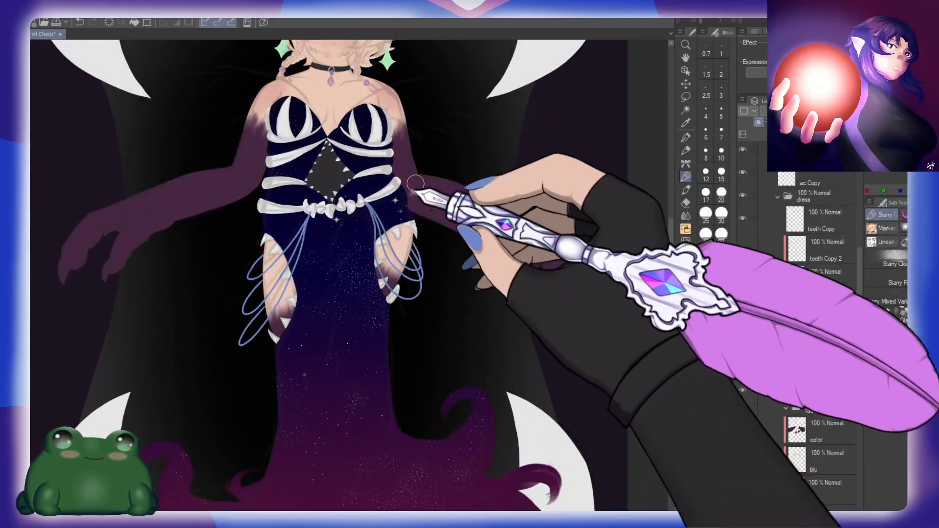
{"action": "left_click_drag", "start_coordinate": [415, 183], "coordinate": [439, 274]}
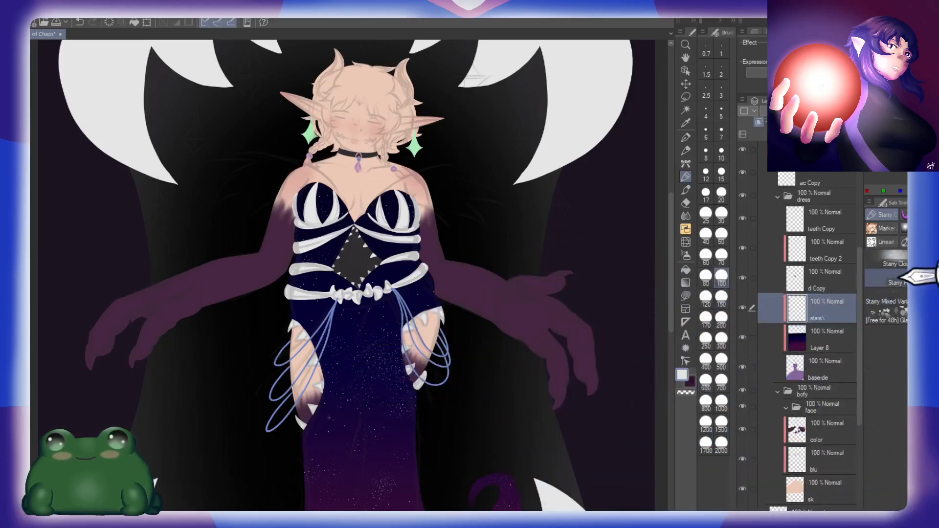
Step: Switch to the second starry brush and spread sparse stars across the whole dress at size 1500
{"action": "mouse_move", "coordinate": [412, 424]}
{"action": "left_mouse_down"}
{"action": "mouse_move", "coordinate": [434, 402]}
{"action": "mouse_move", "coordinate": [433, 375]}
{"action": "left_mouse_up"}
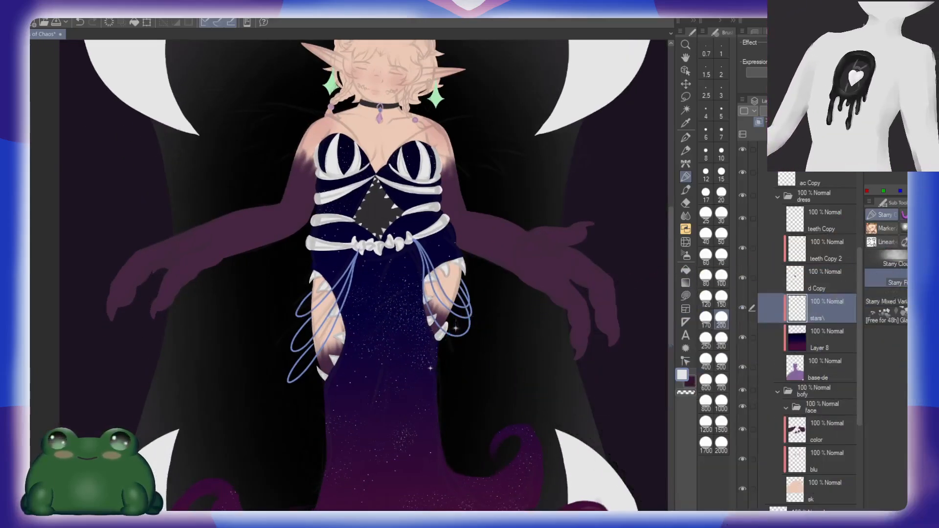
{"action": "left_click_drag", "start_coordinate": [424, 416], "coordinate": [402, 277]}
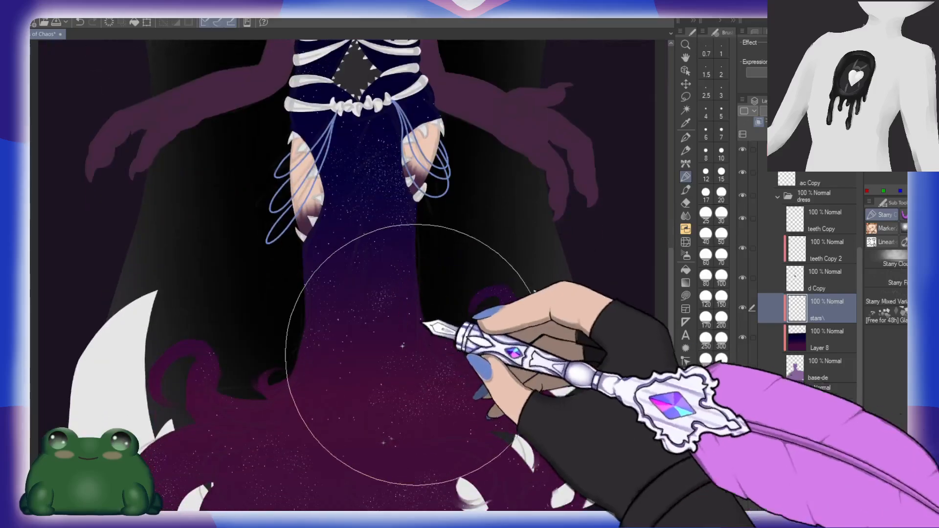
{"action": "left_click_drag", "start_coordinate": [397, 380], "coordinate": [442, 242]}
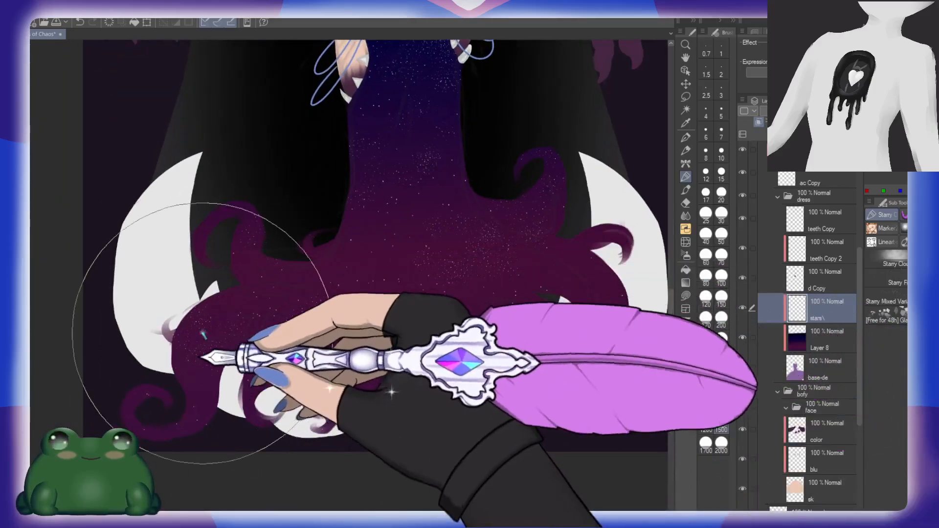
{"action": "left_click_drag", "start_coordinate": [347, 224], "coordinate": [350, 486]}
{"action": "left_click_drag", "start_coordinate": [368, 168], "coordinate": [381, 283]}
{"action": "left_click_drag", "start_coordinate": [491, 347], "coordinate": [340, 57]}
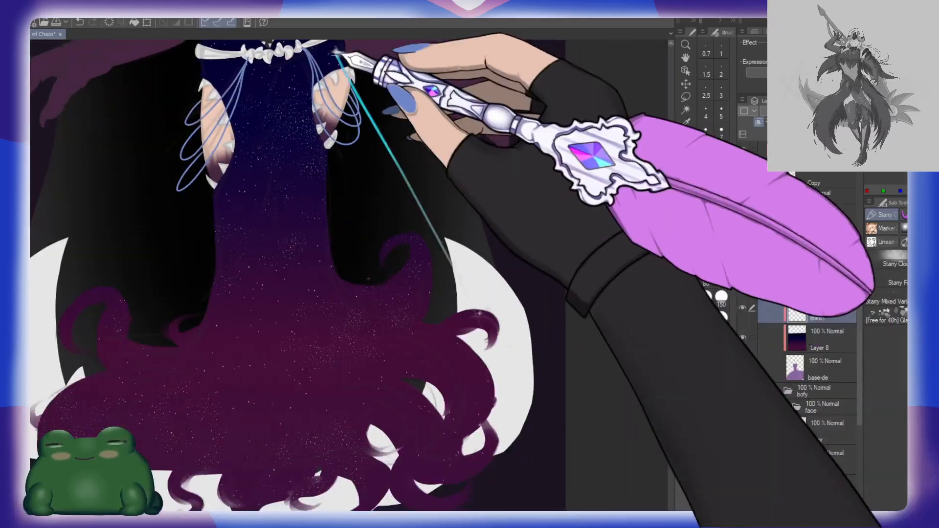
{"action": "left_click_drag", "start_coordinate": [369, 158], "coordinate": [447, 254]}
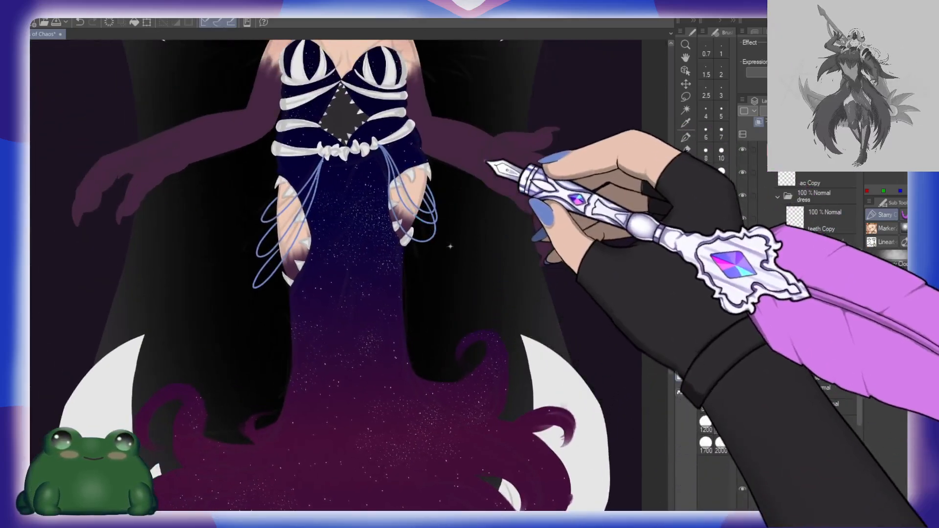
{"action": "left_click_drag", "start_coordinate": [488, 179], "coordinate": [497, 246]}
{"action": "left_click_drag", "start_coordinate": [493, 188], "coordinate": [486, 190]}
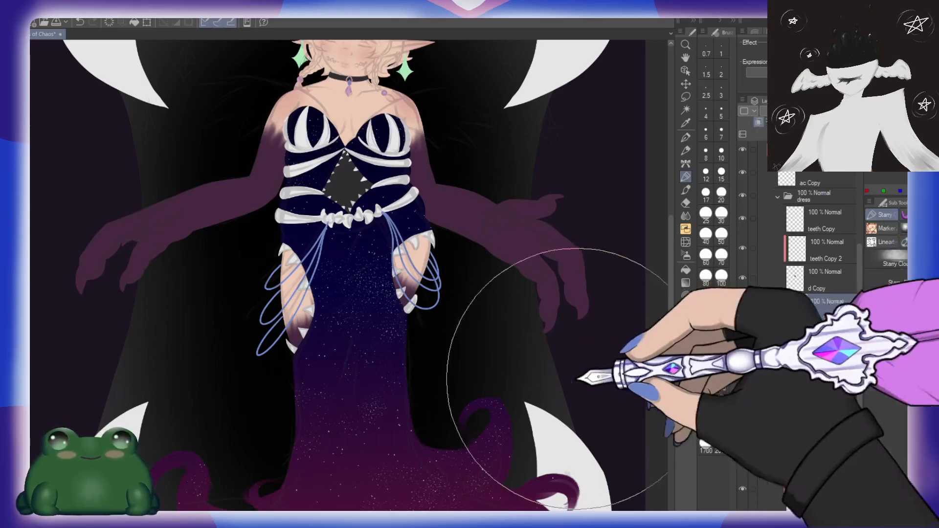
Step: Add a clipped layer named fall above stars\ and paint an off-white shooting star on the middle of the skirt with a size 30 brush
{"action": "key", "text": "b"}
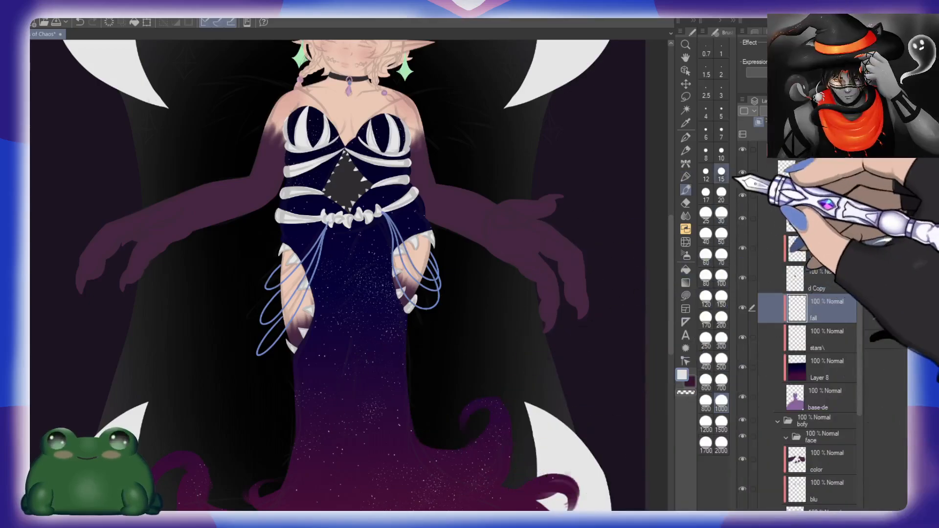
{"action": "left_click", "coordinate": [720, 153]}
{"action": "mouse_move", "coordinate": [370, 433]}
{"action": "left_mouse_down"}
{"action": "mouse_move", "coordinate": [438, 331]}
{"action": "mouse_move", "coordinate": [474, 310]}
{"action": "left_mouse_up"}
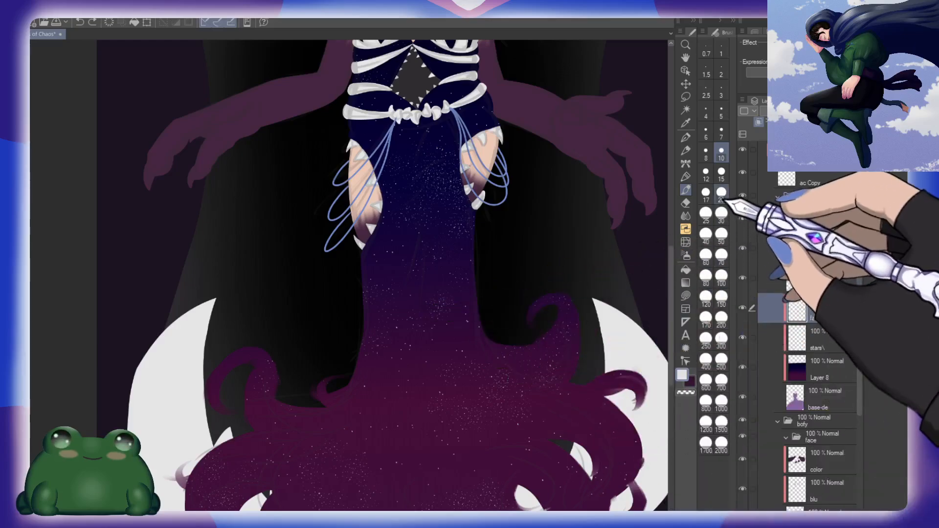
{"action": "left_click", "coordinate": [721, 213]}
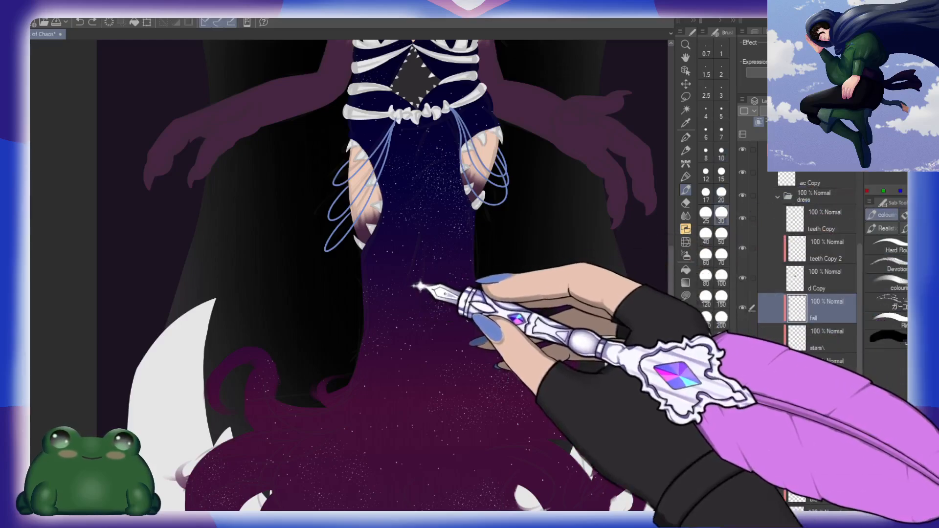
{"action": "left_click_drag", "start_coordinate": [420, 287], "coordinate": [438, 268]}
{"action": "left_click_drag", "start_coordinate": [516, 384], "coordinate": [554, 321]}
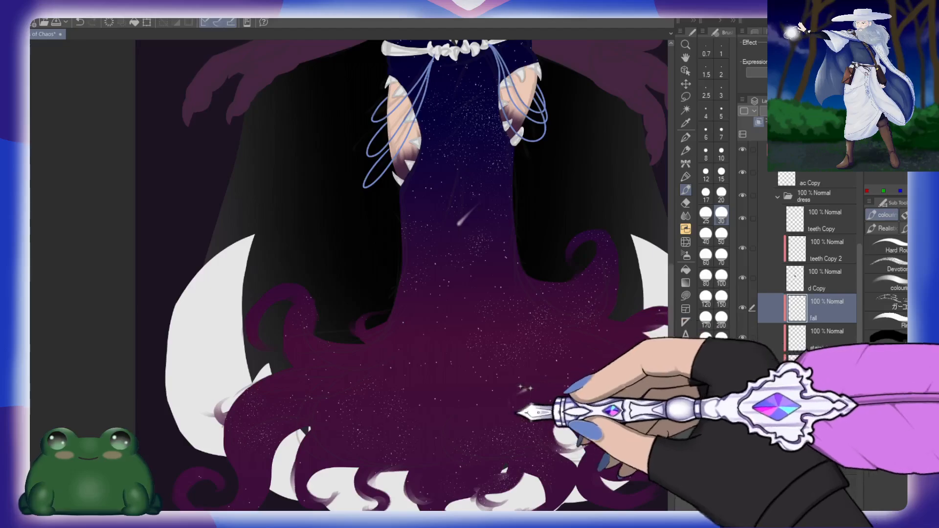
{"action": "left_click_drag", "start_coordinate": [562, 213], "coordinate": [578, 391]}
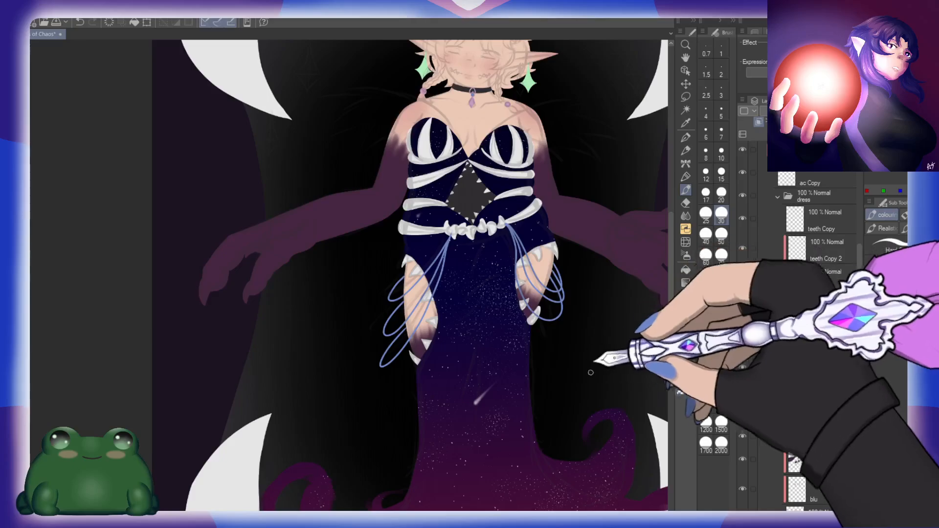
Step: Try painting small shooting stars on both sides of the skirt's hem with the size 30 brush
{"action": "left_click_drag", "start_coordinate": [534, 484], "coordinate": [554, 329]}
{"action": "left_click_drag", "start_coordinate": [381, 431], "coordinate": [384, 446]}
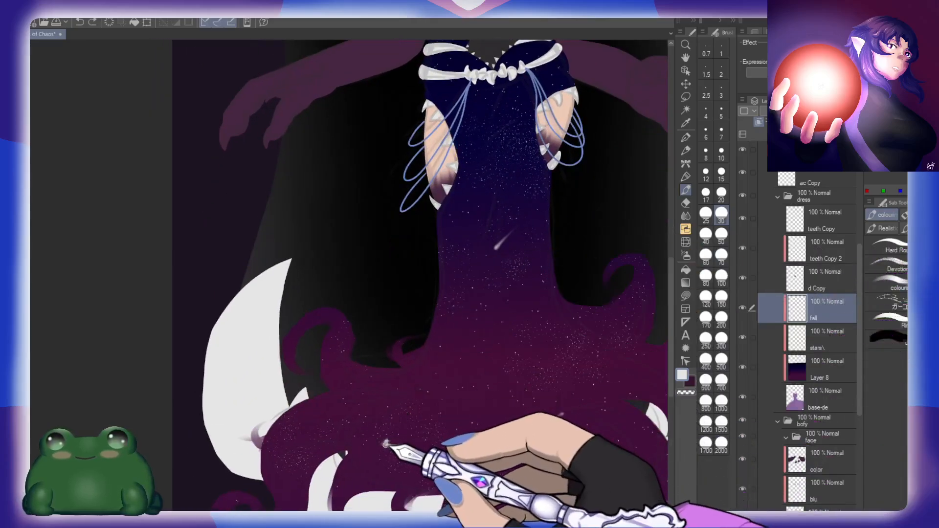
{"action": "left_click_drag", "start_coordinate": [562, 414], "coordinate": [543, 423]}
{"action": "left_click_drag", "start_coordinate": [639, 377], "coordinate": [579, 302]}
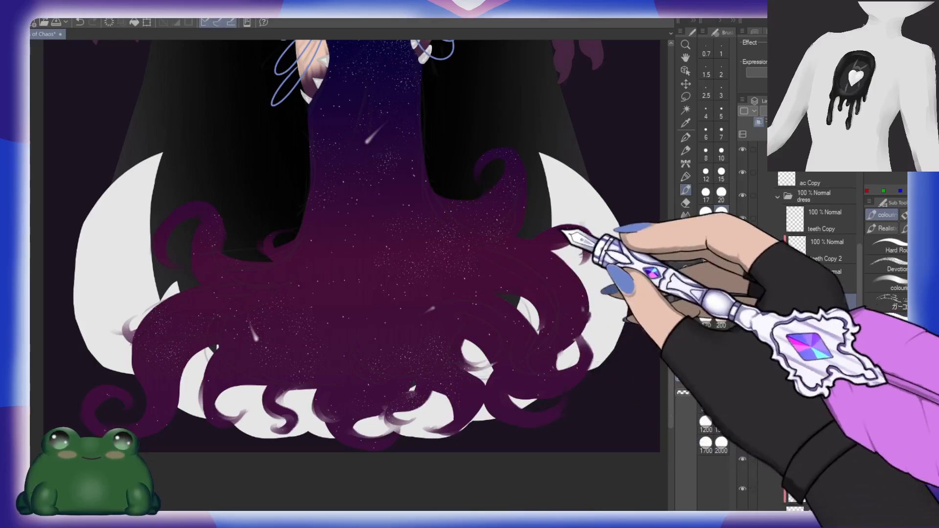
{"action": "left_click_drag", "start_coordinate": [557, 229], "coordinate": [582, 343]}
{"action": "left_click_drag", "start_coordinate": [454, 194], "coordinate": [491, 284]}
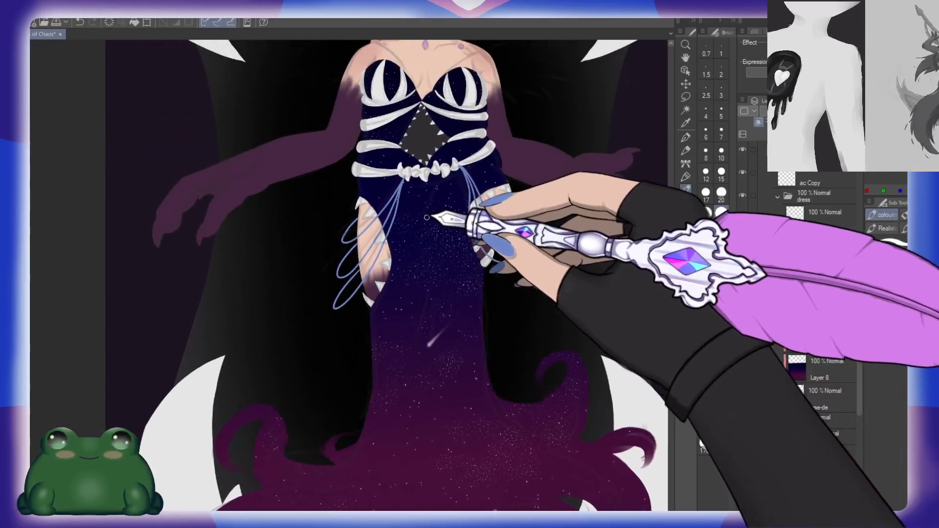
Step: Paint two slim parallel shooting stars with long fading tails on the middle of the skirt using the size 15 brush
{"action": "left_click", "coordinate": [723, 178]}
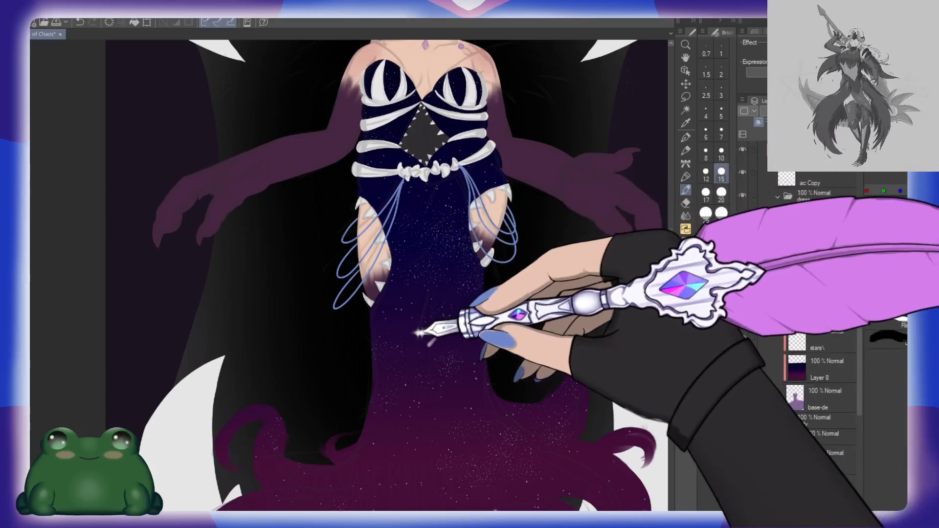
{"action": "left_click_drag", "start_coordinate": [418, 334], "coordinate": [446, 303]}
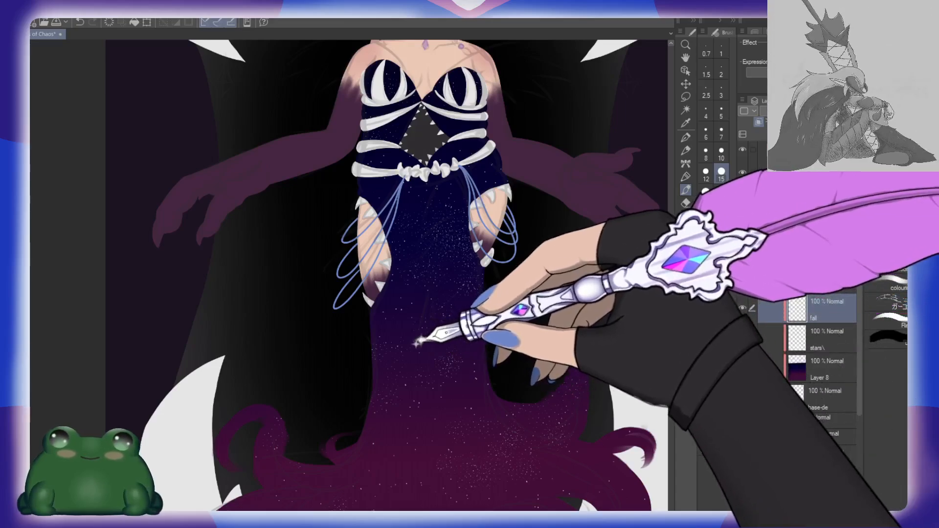
{"action": "left_click_drag", "start_coordinate": [420, 341], "coordinate": [456, 314]}
{"action": "left_click_drag", "start_coordinate": [552, 418], "coordinate": [581, 251]}
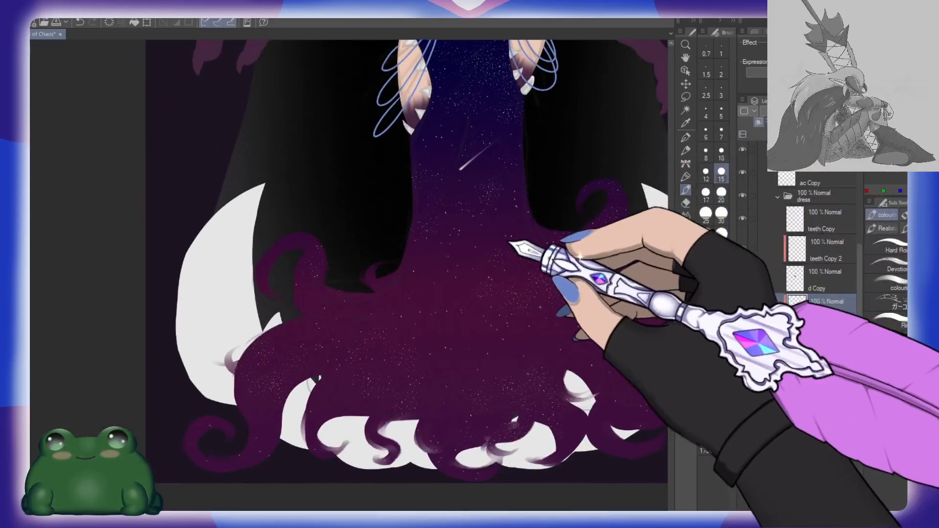
{"action": "left_click_drag", "start_coordinate": [509, 242], "coordinate": [505, 252]}
{"action": "left_click_drag", "start_coordinate": [481, 182], "coordinate": [523, 148]}
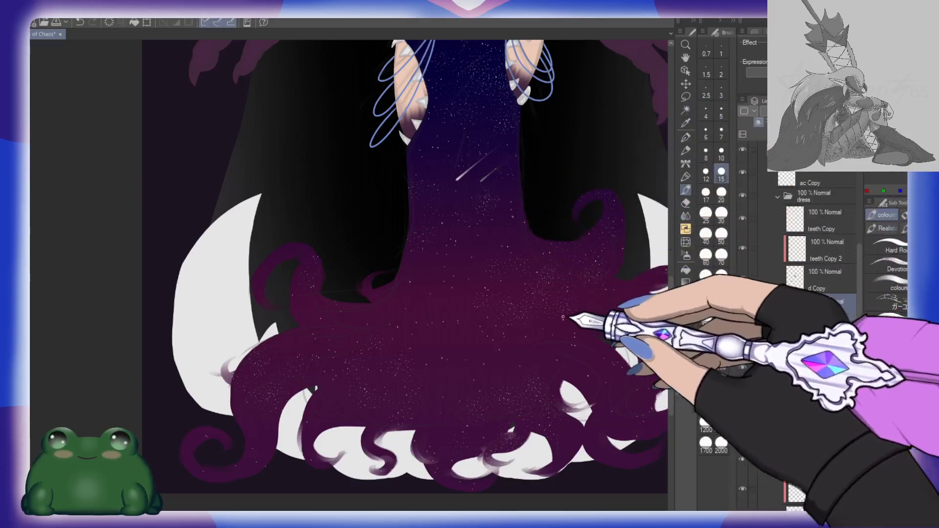
Step: Try painting a small shooting star on the curled left end of the hem
{"action": "left_click_drag", "start_coordinate": [357, 383], "coordinate": [450, 321]}
{"action": "left_click", "coordinate": [416, 331]}
{"action": "left_click", "coordinate": [394, 351]}
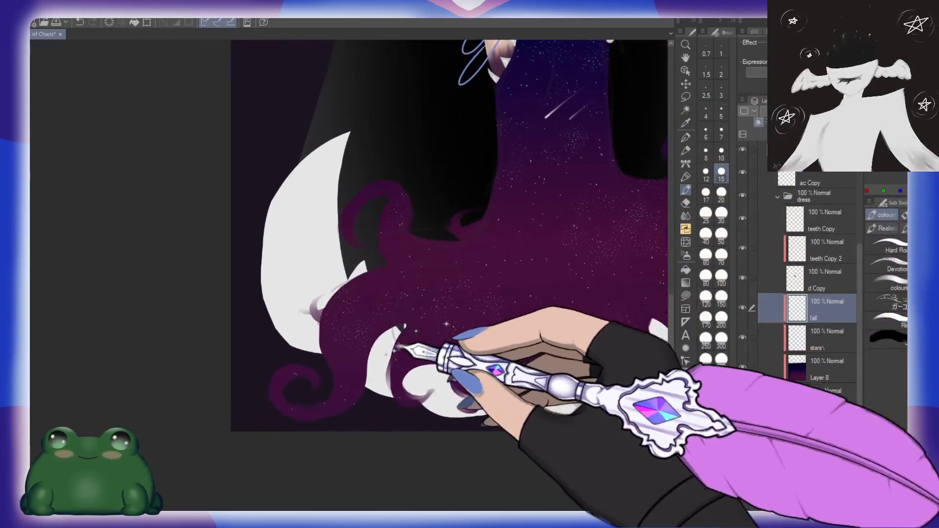
{"action": "left_click_drag", "start_coordinate": [340, 396], "coordinate": [346, 387]}
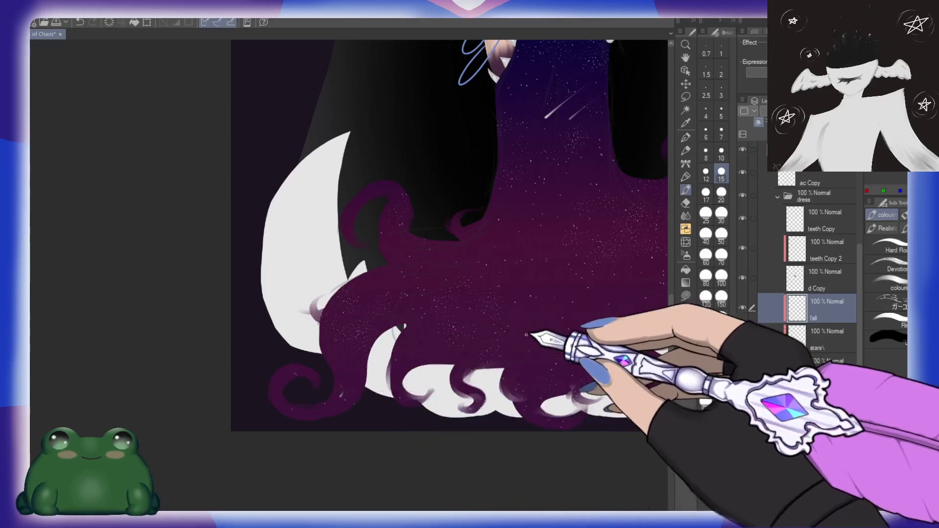
Step: Transform the fall layer to move the pair of shooting stars higher up the skirt
{"action": "left_click_drag", "start_coordinate": [580, 286], "coordinate": [399, 460]}
{"action": "left_click_drag", "start_coordinate": [498, 194], "coordinate": [495, 276]}
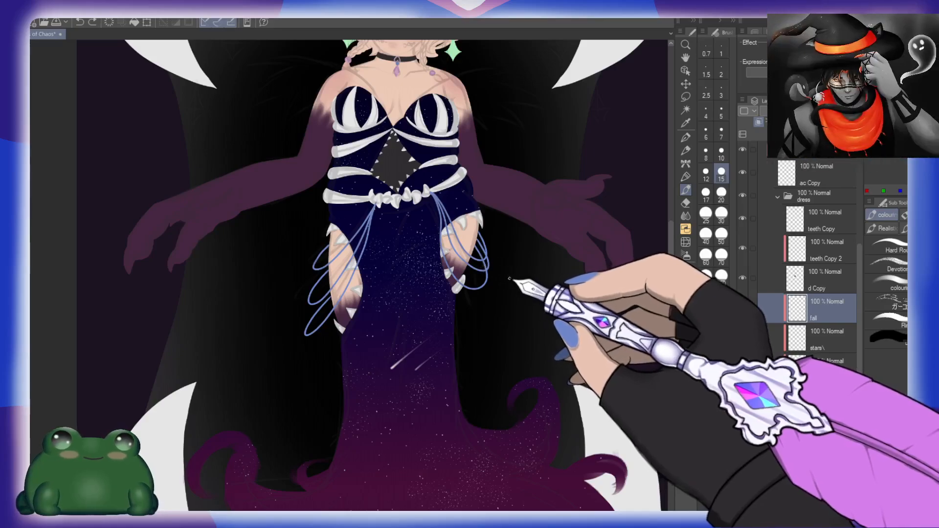
{"action": "mouse_move", "coordinate": [444, 344]}
{"action": "left_mouse_down"}
{"action": "mouse_move", "coordinate": [430, 241]}
{"action": "mouse_move", "coordinate": [448, 216]}
{"action": "mouse_move", "coordinate": [430, 230]}
{"action": "mouse_move", "coordinate": [442, 309]}
{"action": "left_mouse_up"}
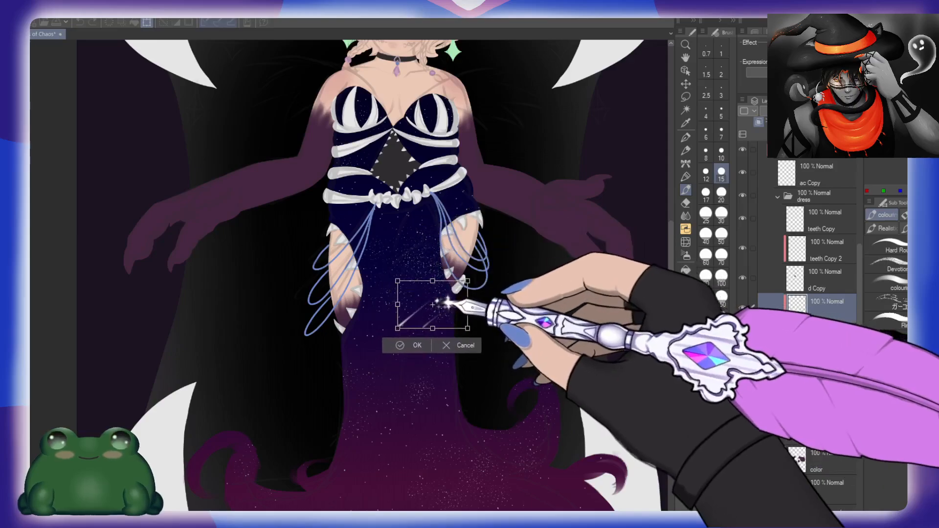
{"action": "key", "text": "Return"}
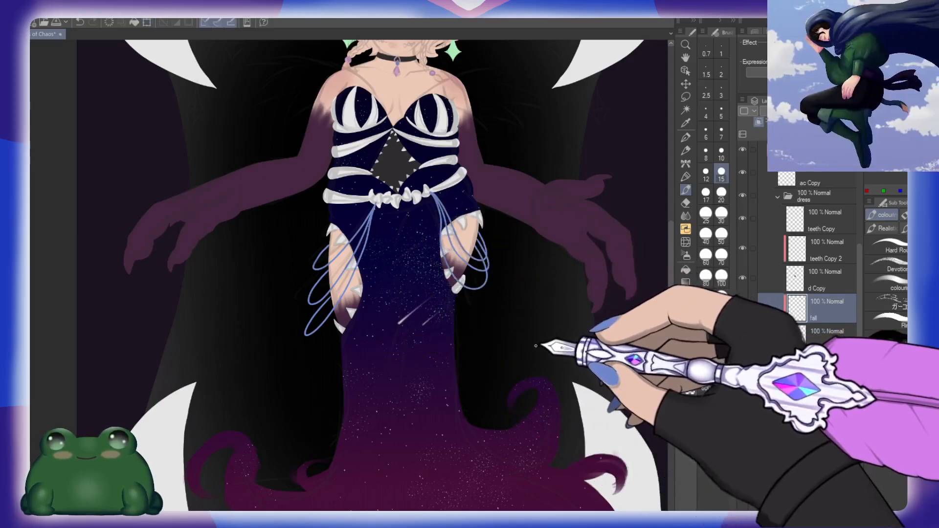
Step: Collapse the dress layer folder
{"action": "key", "text": "ctrl+space"}
{"action": "left_click_drag", "start_coordinate": [519, 335], "coordinate": [510, 303]}
{"action": "left_click_drag", "start_coordinate": [515, 234], "coordinate": [515, 310]}
{"action": "left_click_drag", "start_coordinate": [467, 268], "coordinate": [511, 260]}
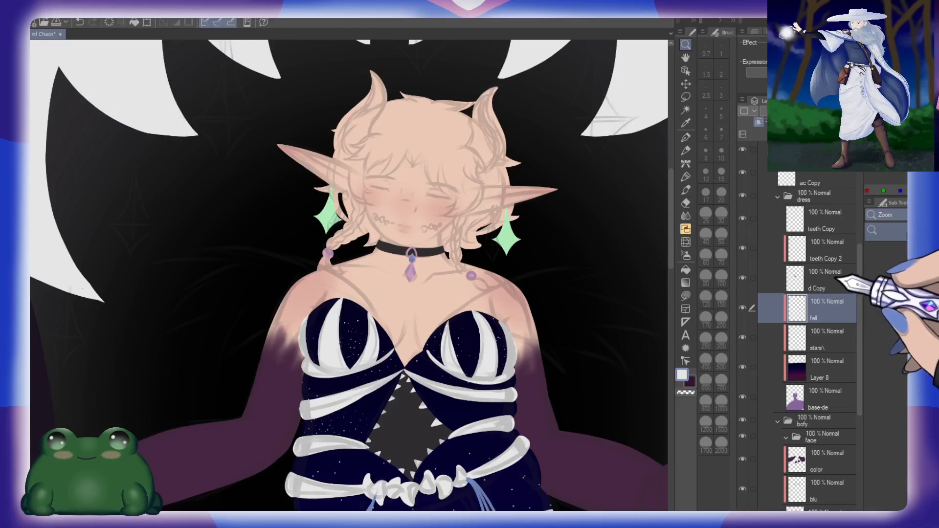
{"action": "left_click", "coordinate": [778, 197]}
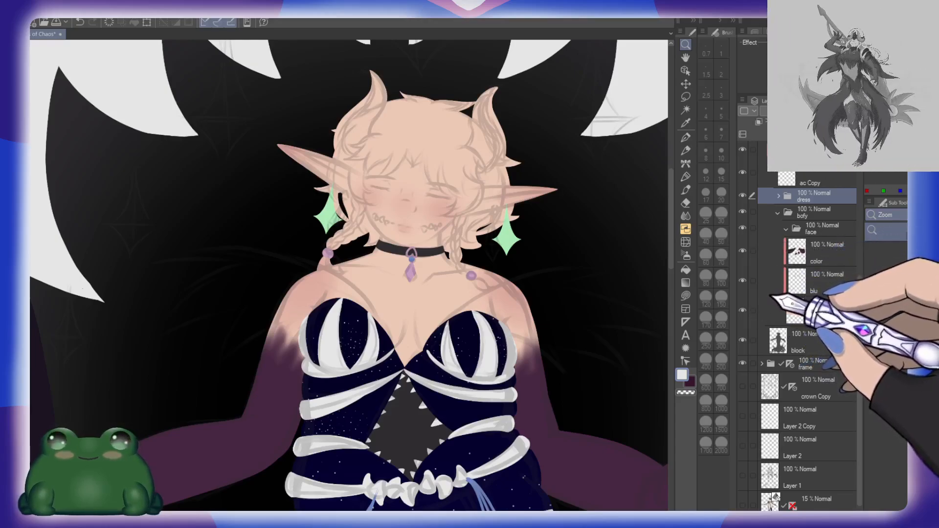
Step: Examine the starry dress from the bodice down to the hem curls and check the dress folder's layers
{"action": "scroll", "coordinate": [561, 404], "scroll_direction": "down", "scroll_amount": 2}
{"action": "left_click_drag", "start_coordinate": [570, 452], "coordinate": [528, 258]}
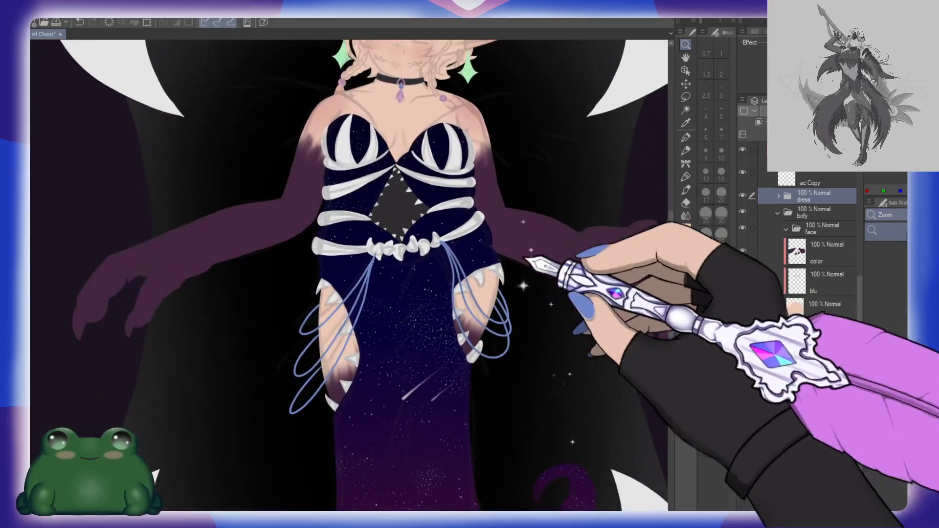
{"action": "left_click_drag", "start_coordinate": [506, 423], "coordinate": [477, 377]}
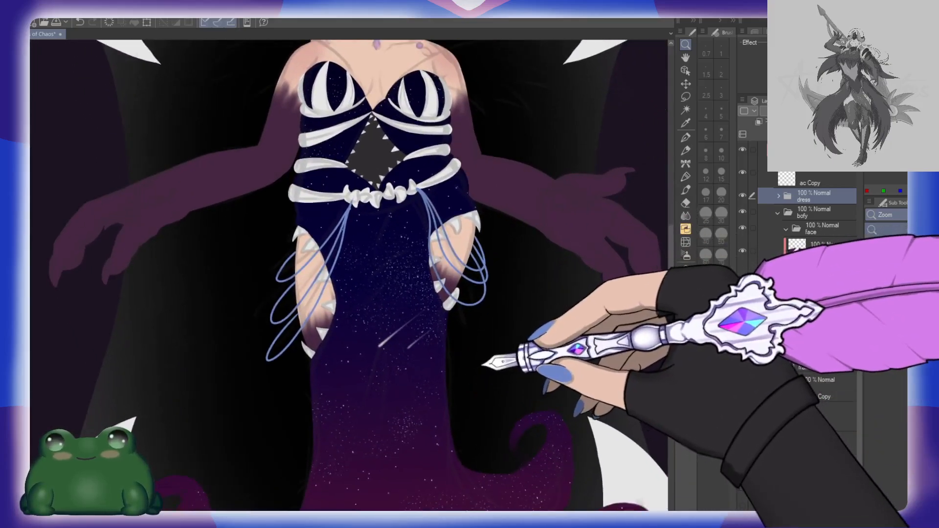
{"action": "left_click_drag", "start_coordinate": [502, 341], "coordinate": [542, 269]}
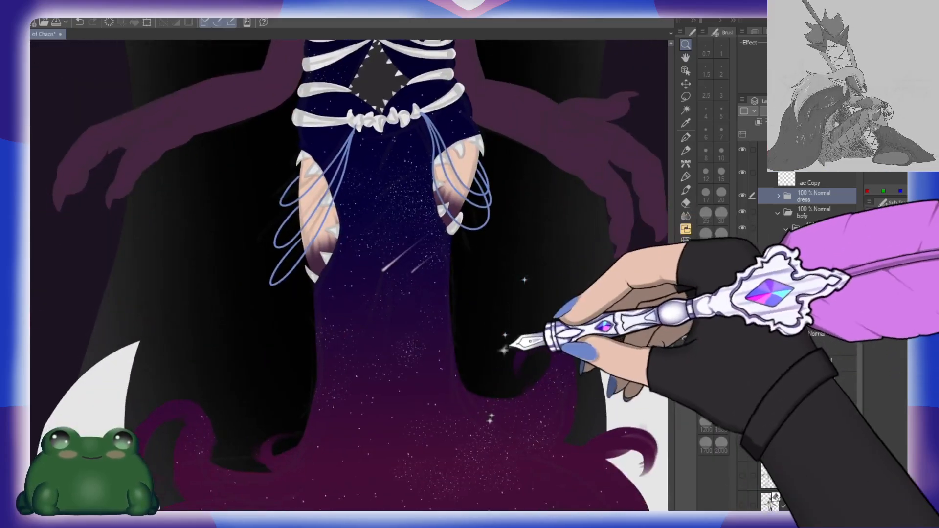
{"action": "left_click_drag", "start_coordinate": [512, 406], "coordinate": [529, 300]}
{"action": "left_click_drag", "start_coordinate": [520, 373], "coordinate": [495, 274]}
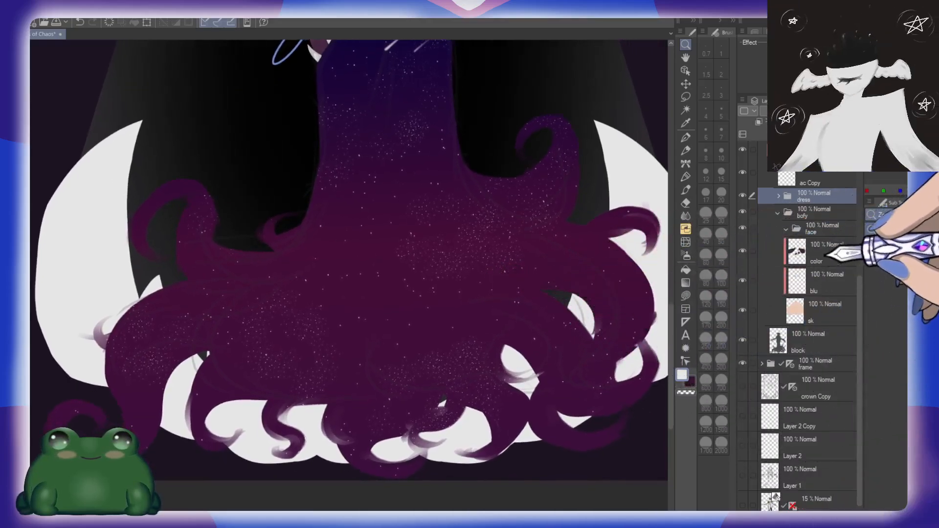
{"action": "left_click_drag", "start_coordinate": [561, 314], "coordinate": [532, 411]}
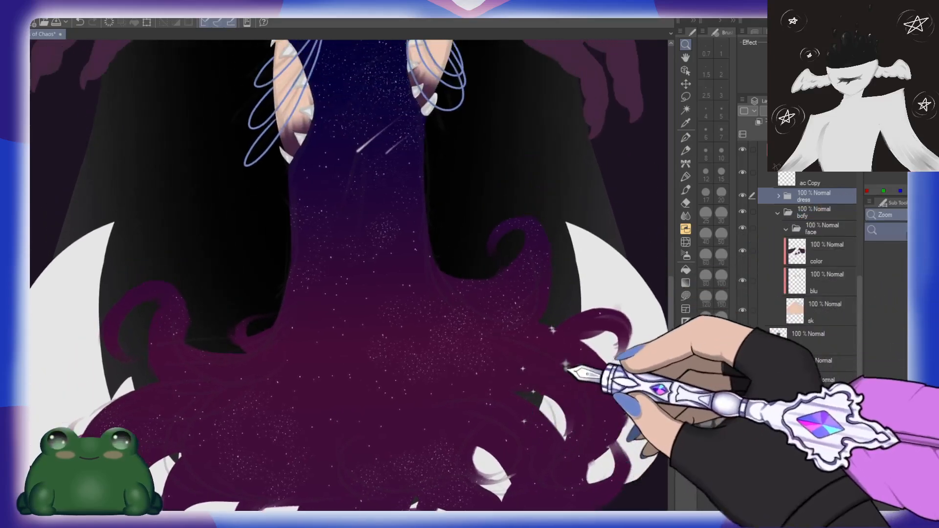
{"action": "left_click", "coordinate": [778, 196]}
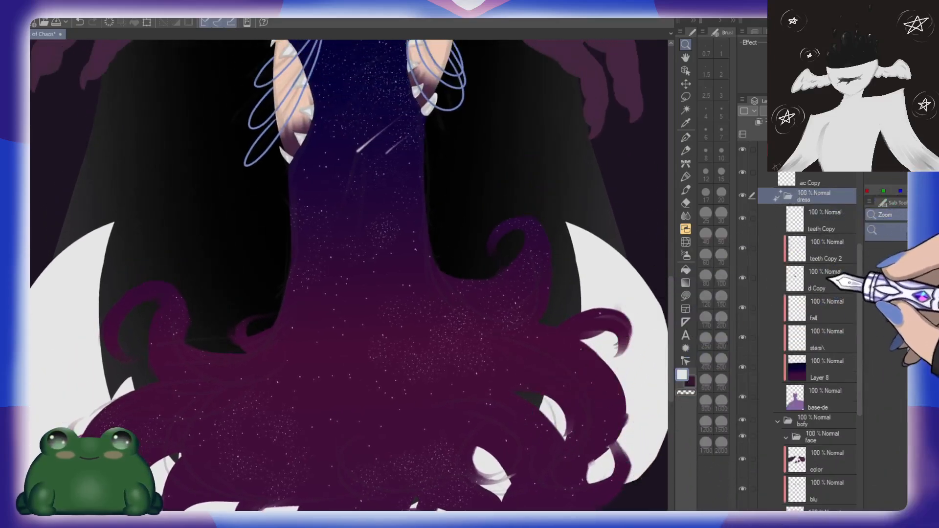
{"action": "left_click", "coordinate": [778, 196]}
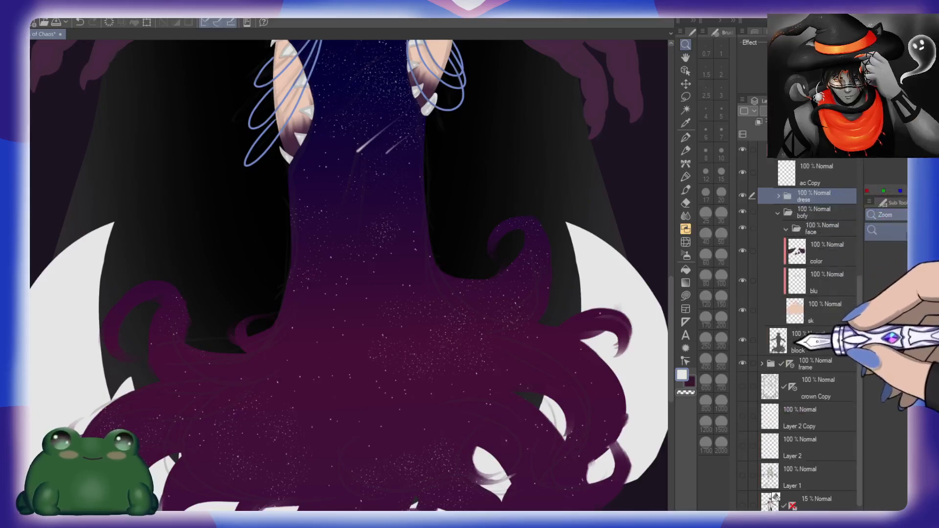
Step: Select the block layer and adjust the lower hem curls with the Liquify tool at size 1000
{"action": "left_click", "coordinate": [789, 342]}
{"action": "left_click_drag", "start_coordinate": [534, 415], "coordinate": [507, 355]}
{"action": "left_click", "coordinate": [685, 241]}
{"action": "left_click_drag", "start_coordinate": [398, 484], "coordinate": [422, 410]}
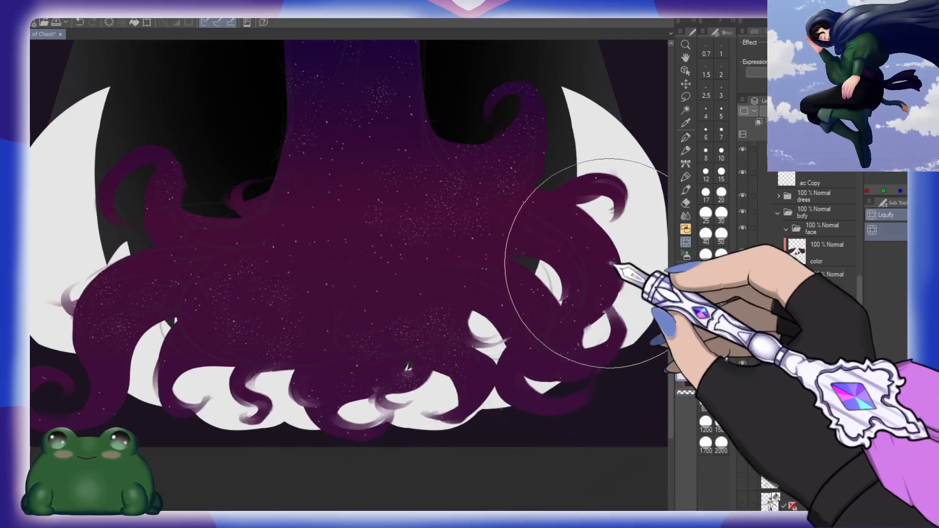
{"action": "left_click_drag", "start_coordinate": [464, 405], "coordinate": [536, 389]}
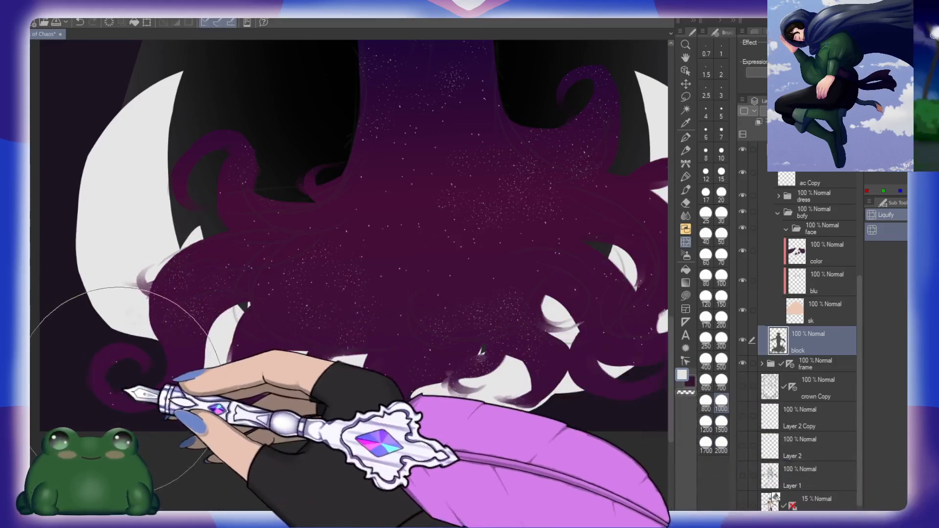
{"action": "left_click_drag", "start_coordinate": [430, 404], "coordinate": [379, 389]}
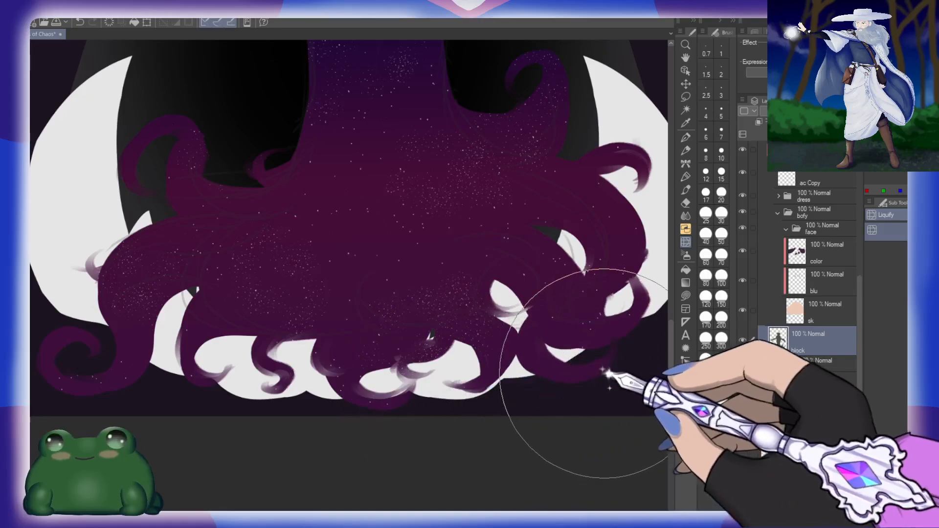
{"action": "left_click_drag", "start_coordinate": [606, 374], "coordinate": [568, 403]}
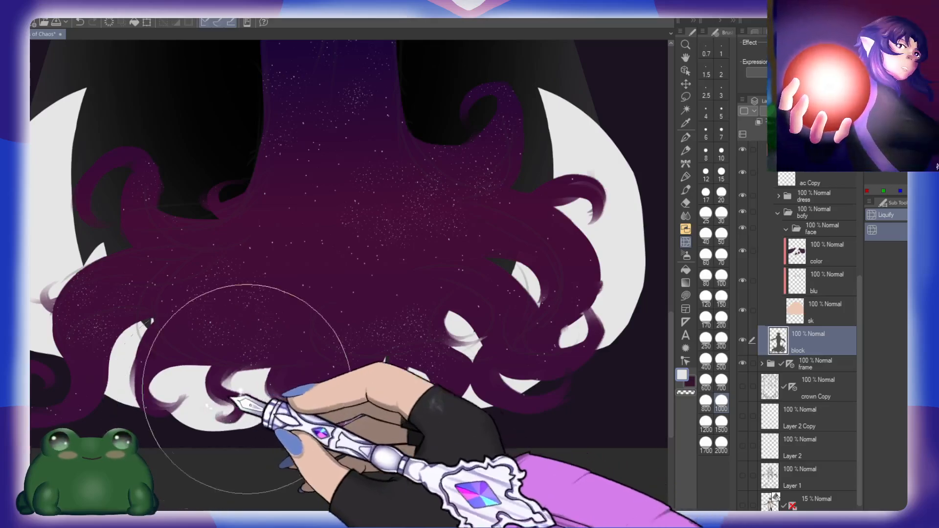
{"action": "left_click_drag", "start_coordinate": [624, 306], "coordinate": [587, 281]}
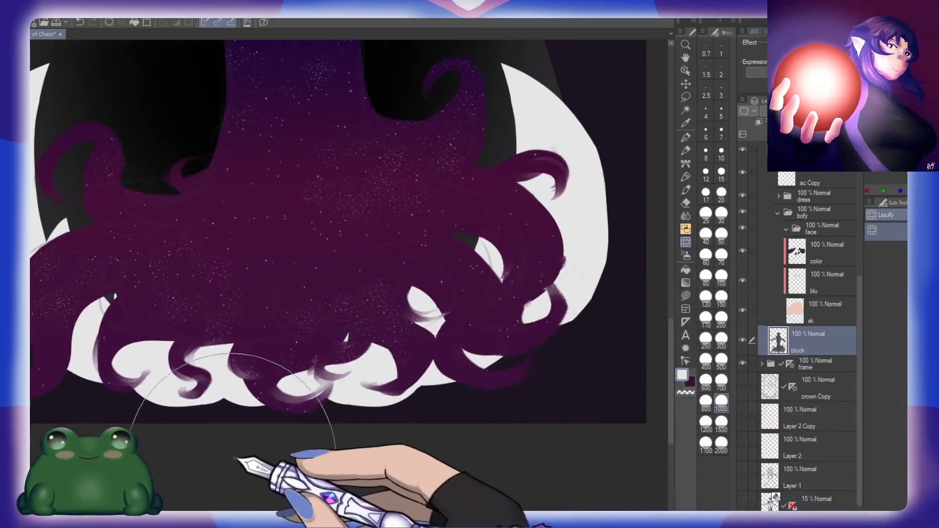
{"action": "left_click_drag", "start_coordinate": [606, 180], "coordinate": [583, 406]}
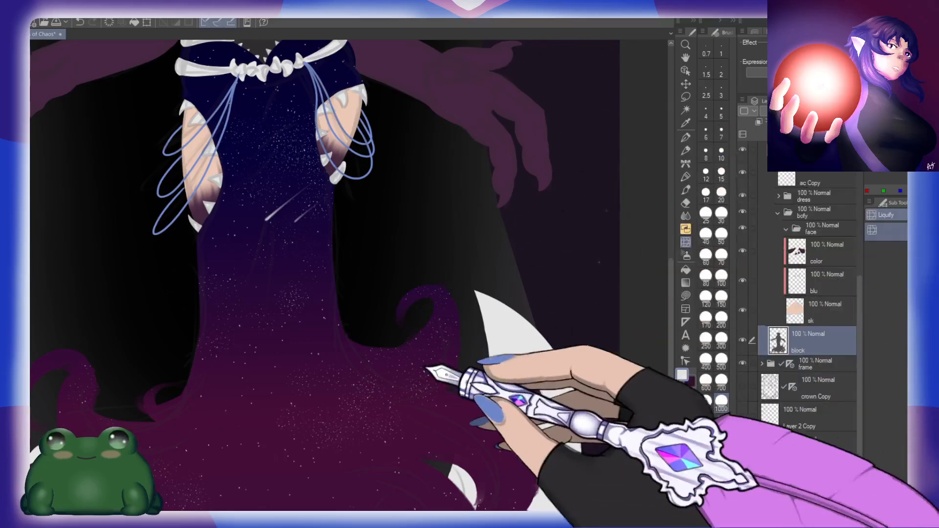
{"action": "left_click_drag", "start_coordinate": [424, 367], "coordinate": [488, 203]}
{"action": "mouse_move", "coordinate": [418, 403]}
{"action": "left_mouse_down"}
{"action": "mouse_move", "coordinate": [497, 316]}
{"action": "mouse_move", "coordinate": [505, 343]}
{"action": "mouse_move", "coordinate": [477, 325]}
{"action": "mouse_move", "coordinate": [415, 357]}
{"action": "mouse_move", "coordinate": [420, 364]}
{"action": "left_mouse_up"}
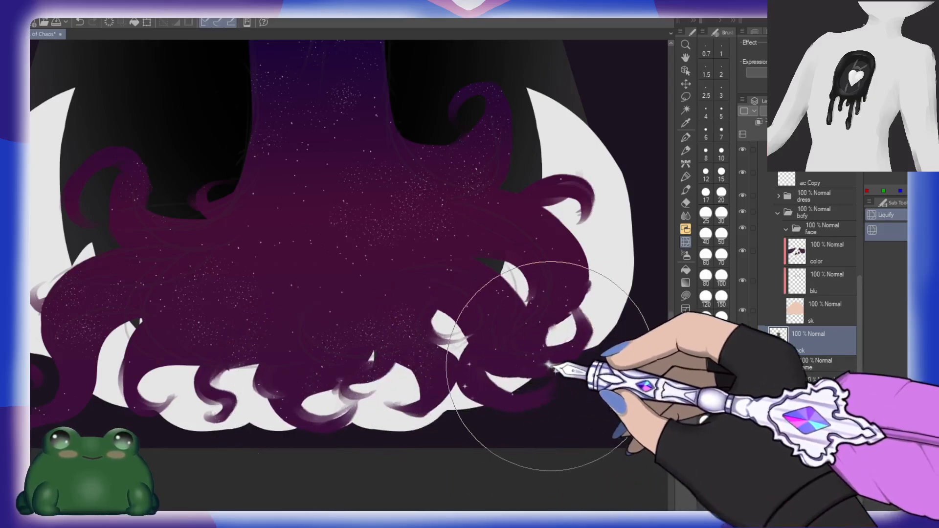
Step: Reshape the outer curls on the left and right of the skirt with Liquify at size 1000
{"action": "mouse_move", "coordinate": [466, 270]}
{"action": "left_mouse_down"}
{"action": "mouse_move", "coordinate": [469, 319]}
{"action": "mouse_move", "coordinate": [517, 262]}
{"action": "left_mouse_up"}
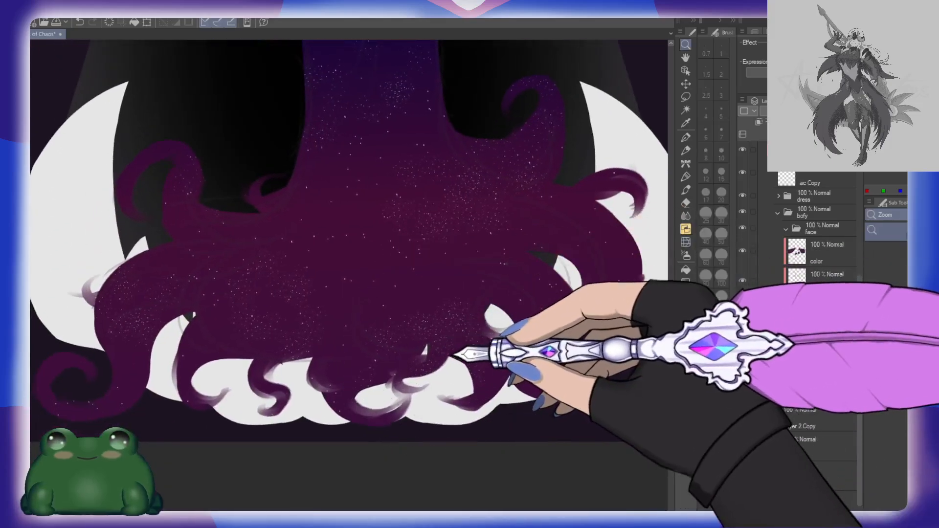
{"action": "left_click_drag", "start_coordinate": [452, 356], "coordinate": [443, 339]}
{"action": "left_click_drag", "start_coordinate": [400, 415], "coordinate": [242, 405]}
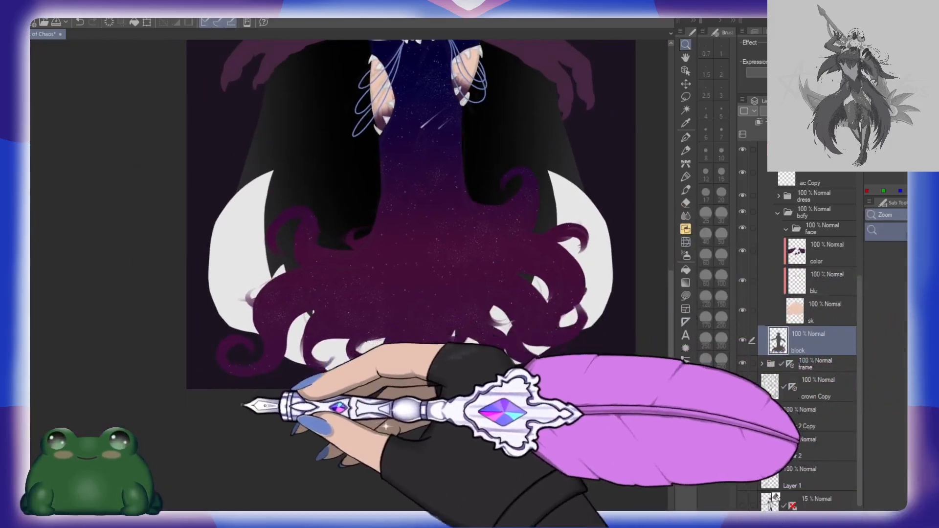
{"action": "left_click_drag", "start_coordinate": [492, 306], "coordinate": [433, 396]}
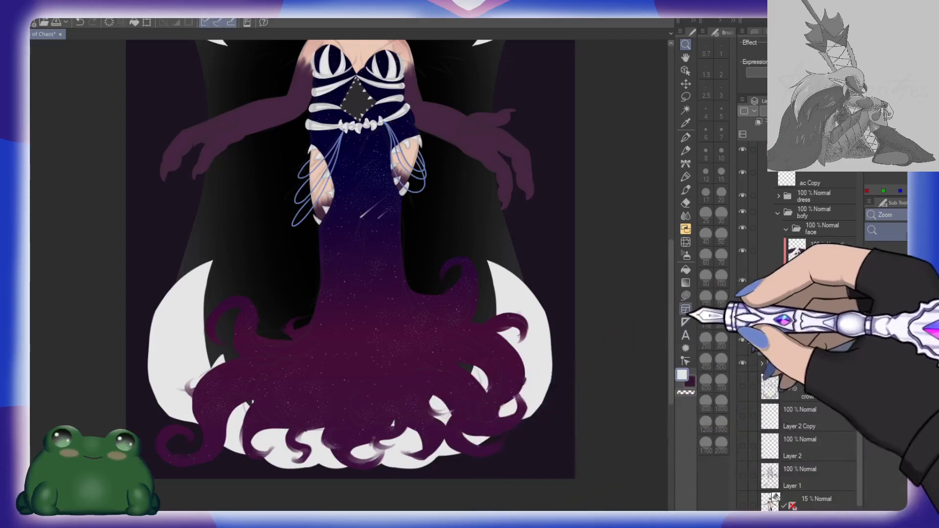
{"action": "left_click", "coordinate": [685, 242]}
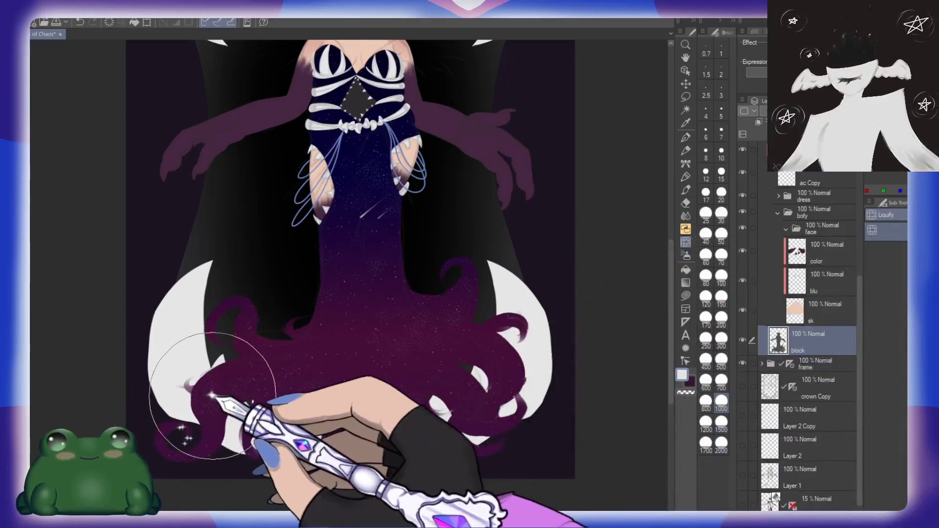
{"action": "left_click_drag", "start_coordinate": [214, 394], "coordinate": [207, 377]}
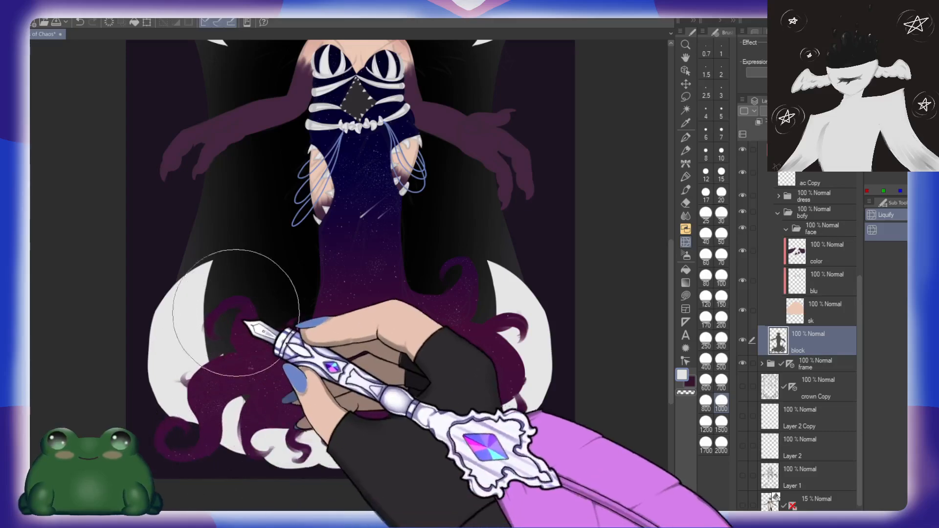
{"action": "left_click_drag", "start_coordinate": [235, 312], "coordinate": [218, 304]}
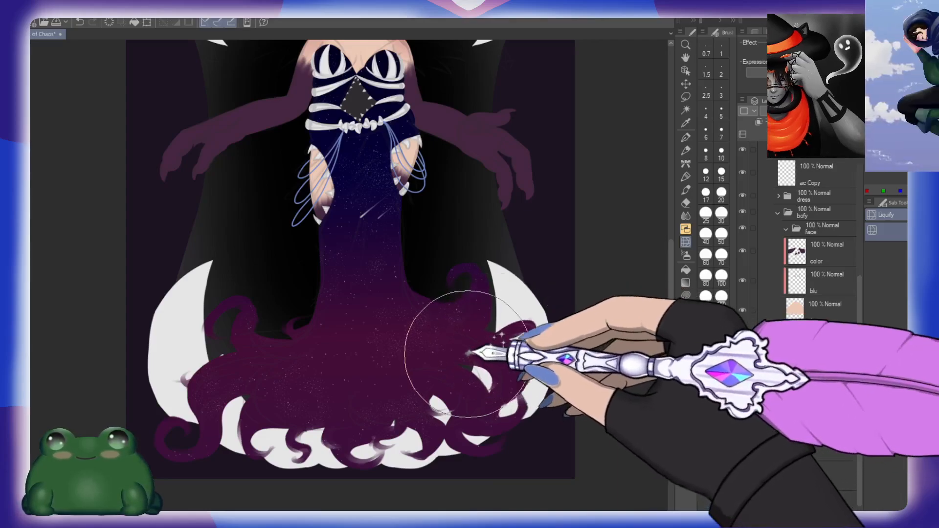
{"action": "left_click_drag", "start_coordinate": [466, 353], "coordinate": [485, 354]}
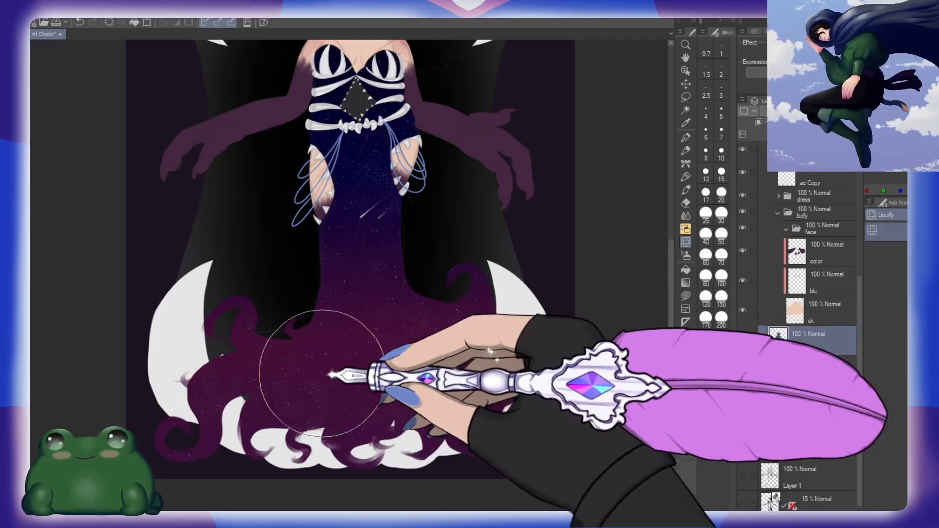
Step: Smooth the skirt's lower left edge and hem with the Liquify tool
{"action": "left_click_drag", "start_coordinate": [280, 356], "coordinate": [253, 359]}
{"action": "left_click_drag", "start_coordinate": [226, 398], "coordinate": [207, 398]}
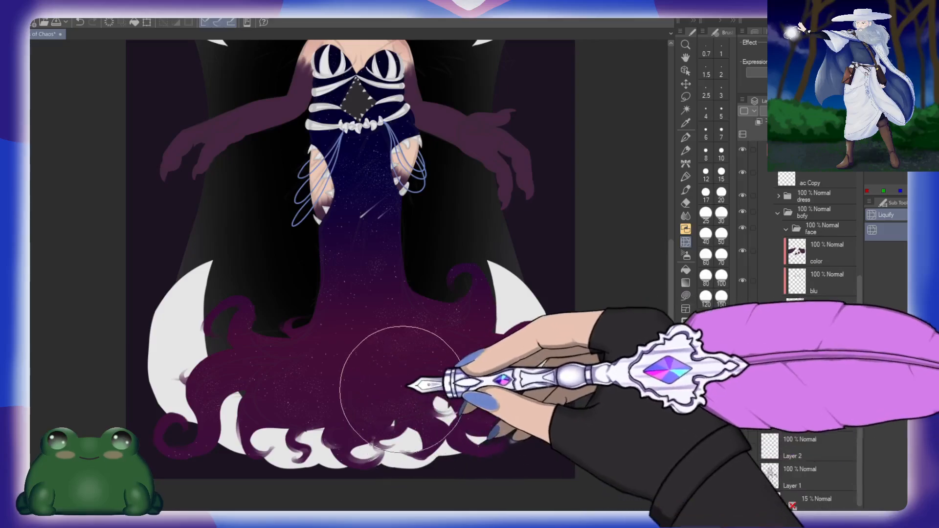
{"action": "key", "text": "ctrl+space"}
{"action": "left_click_drag", "start_coordinate": [412, 344], "coordinate": [443, 339]}
Step: Collapse the bofy folder and select the dress folder
{"action": "left_click_drag", "start_coordinate": [533, 284], "coordinate": [486, 373]}
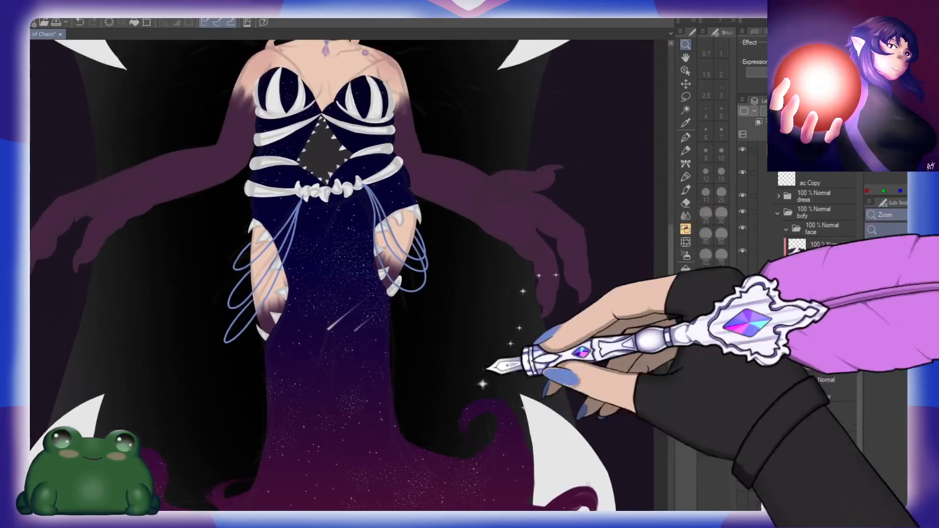
{"action": "left_click_drag", "start_coordinate": [429, 344], "coordinate": [417, 442]}
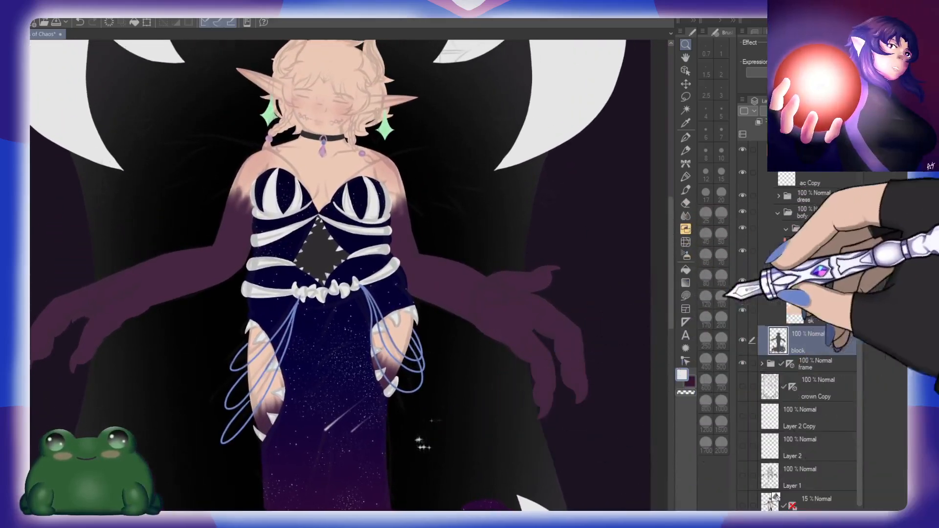
{"action": "left_click", "coordinate": [778, 213]}
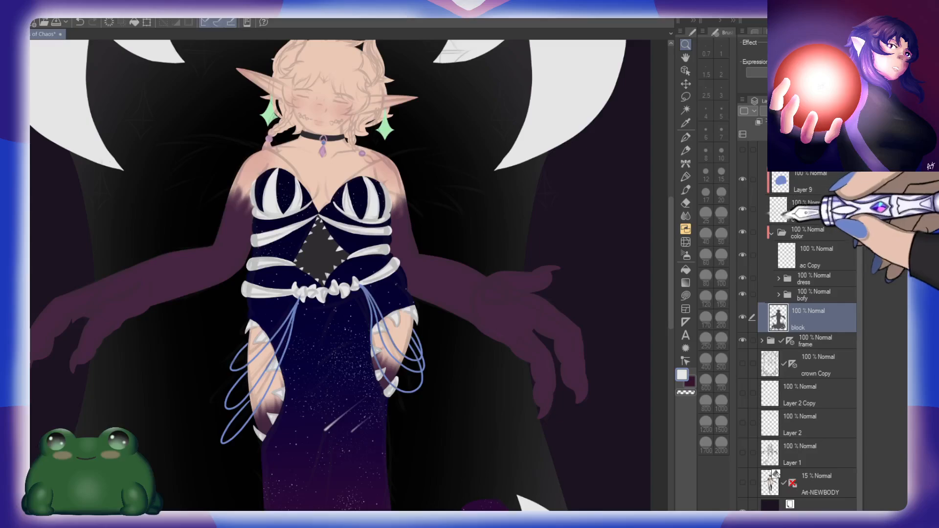
{"action": "left_click", "coordinate": [814, 295]}
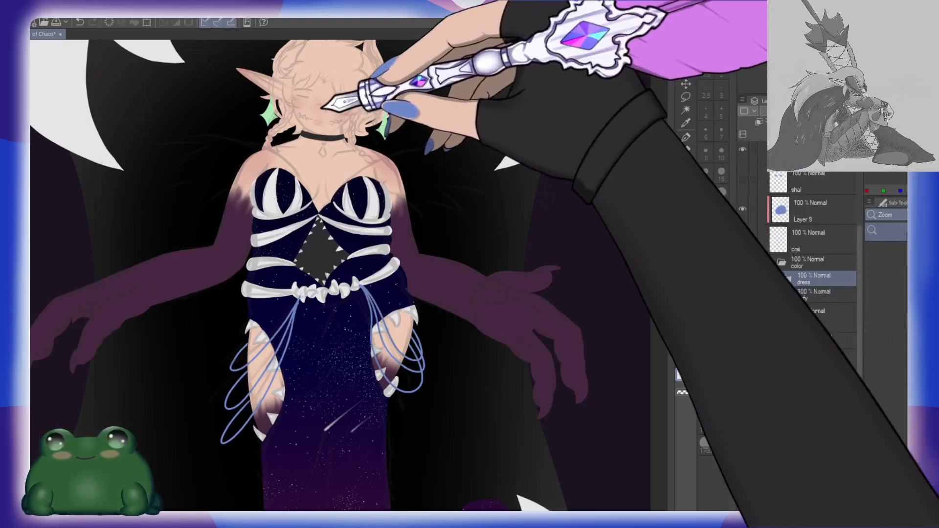
Step: Rotate and reposition the left green star earring so it swings outward from beneath the ear
{"action": "left_click_drag", "start_coordinate": [332, 85], "coordinate": [384, 87]}
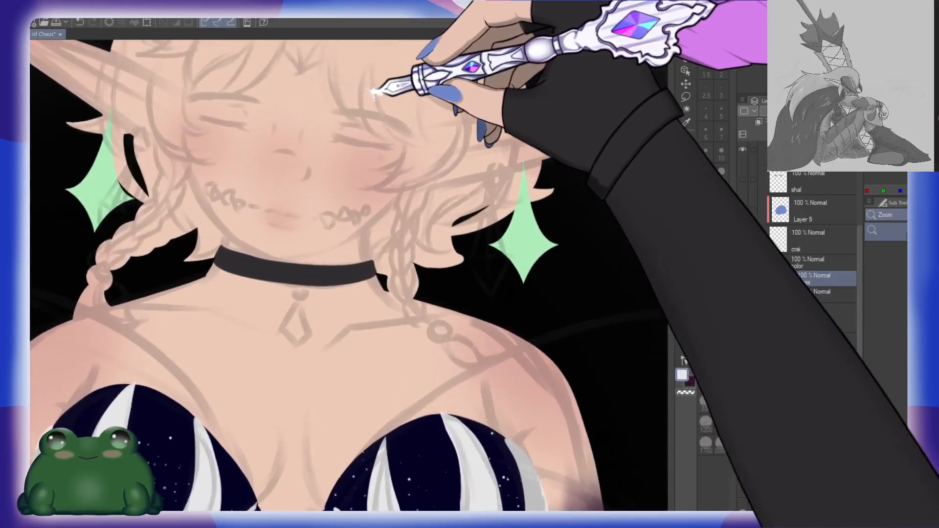
{"action": "left_click_drag", "start_coordinate": [456, 181], "coordinate": [461, 205]}
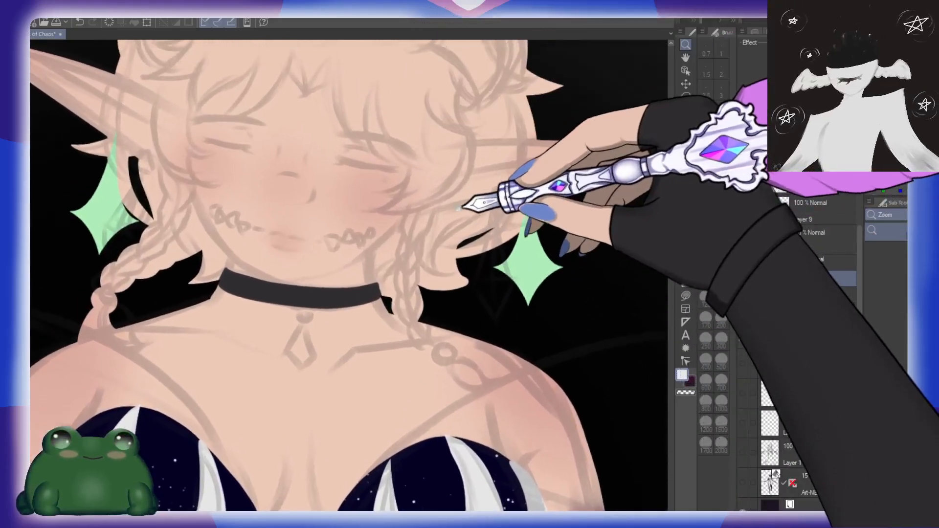
{"action": "left_click", "coordinate": [819, 181]}
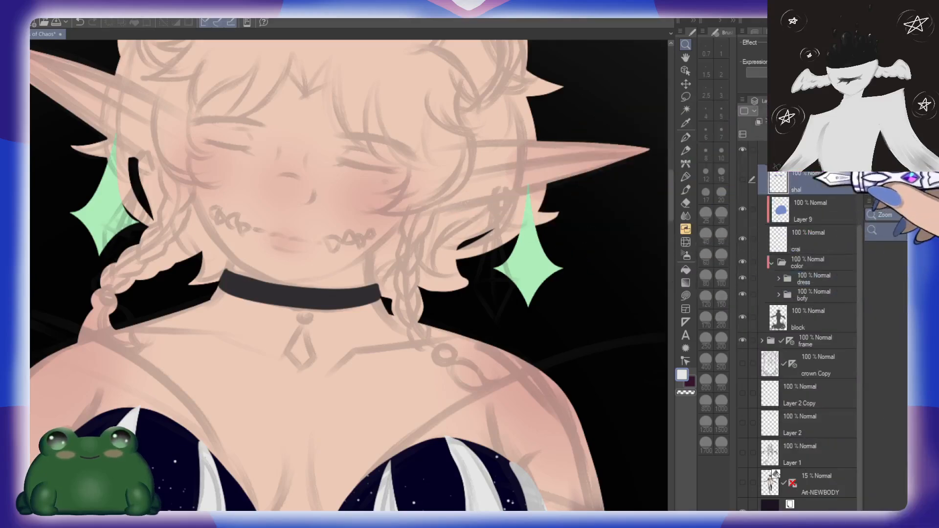
{"action": "key", "text": "o"}
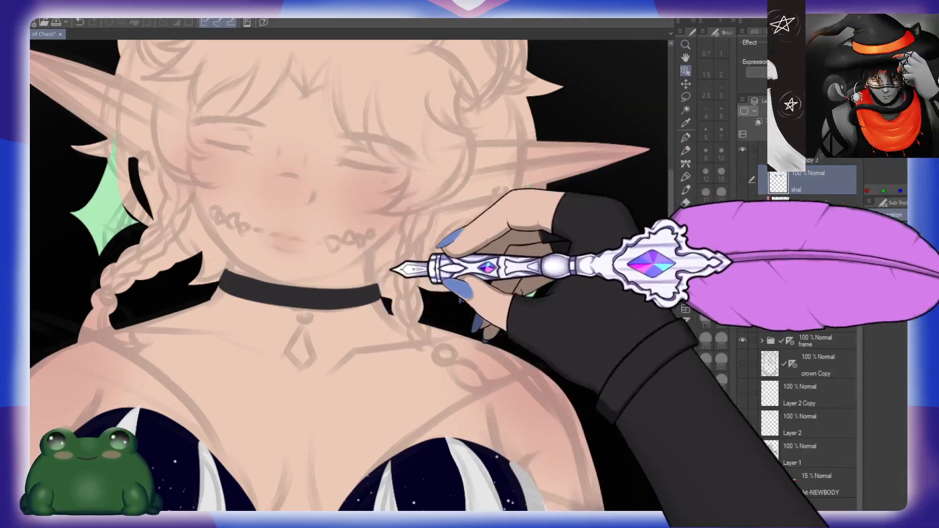
{"action": "left_click", "coordinate": [537, 269]}
{"action": "left_click_drag", "start_coordinate": [540, 268], "coordinate": [500, 281]}
{"action": "left_click_drag", "start_coordinate": [80, 206], "coordinate": [158, 240]}
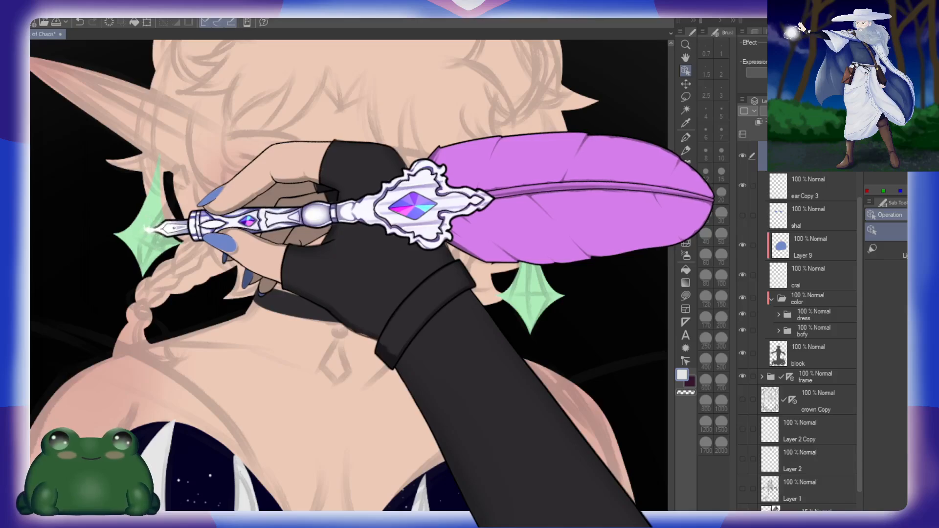
{"action": "left_click_drag", "start_coordinate": [158, 240], "coordinate": [249, 278]}
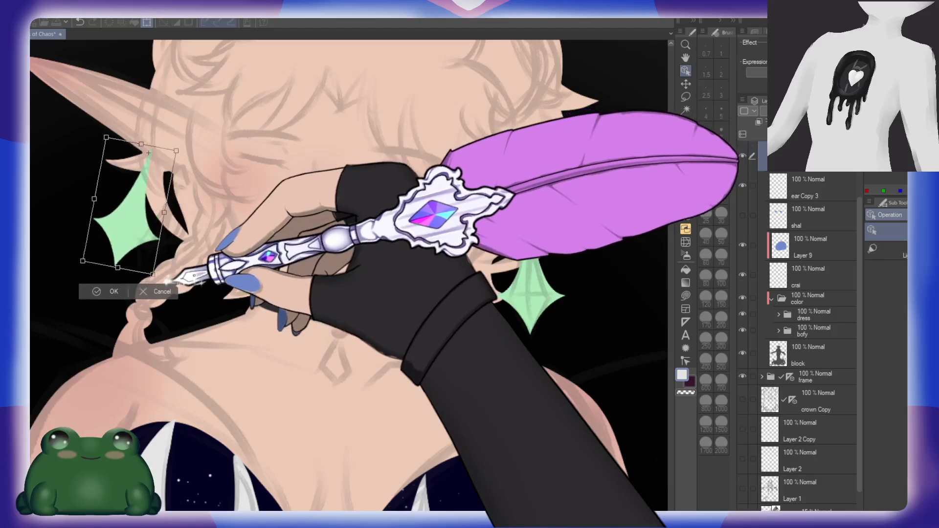
{"action": "left_click_drag", "start_coordinate": [148, 153], "coordinate": [125, 209]}
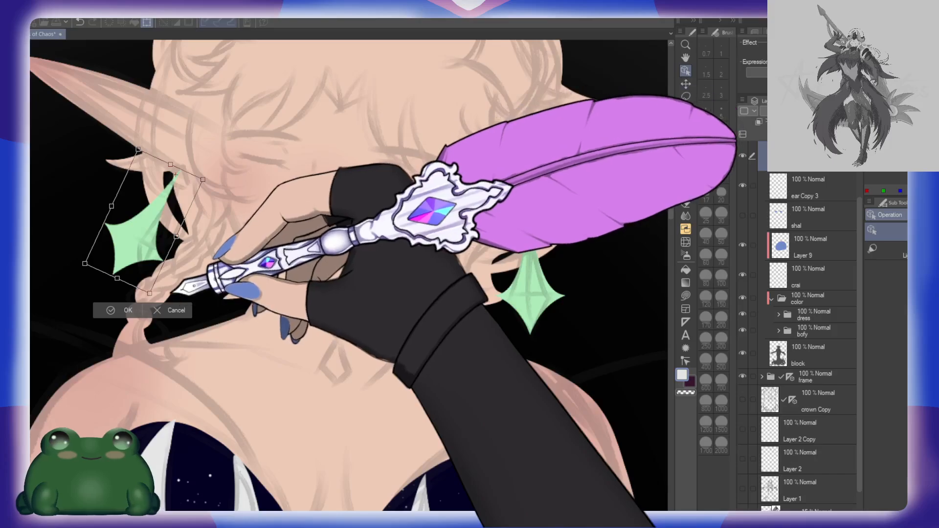
{"action": "left_click_drag", "start_coordinate": [170, 296], "coordinate": [161, 293]}
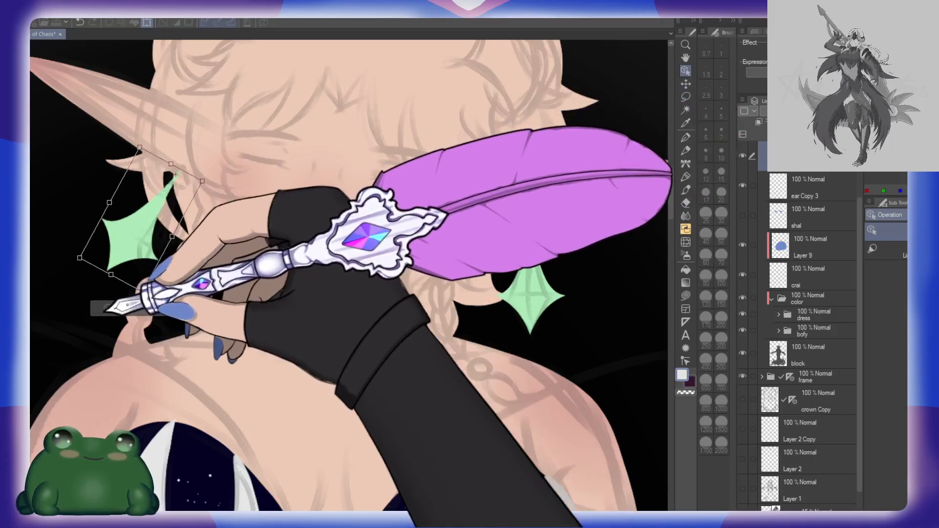
{"action": "left_click", "coordinate": [122, 308]}
Step: Select the ear Copy 3 layer and tilt the right green earring slightly outward
{"action": "left_click", "coordinate": [812, 188]}
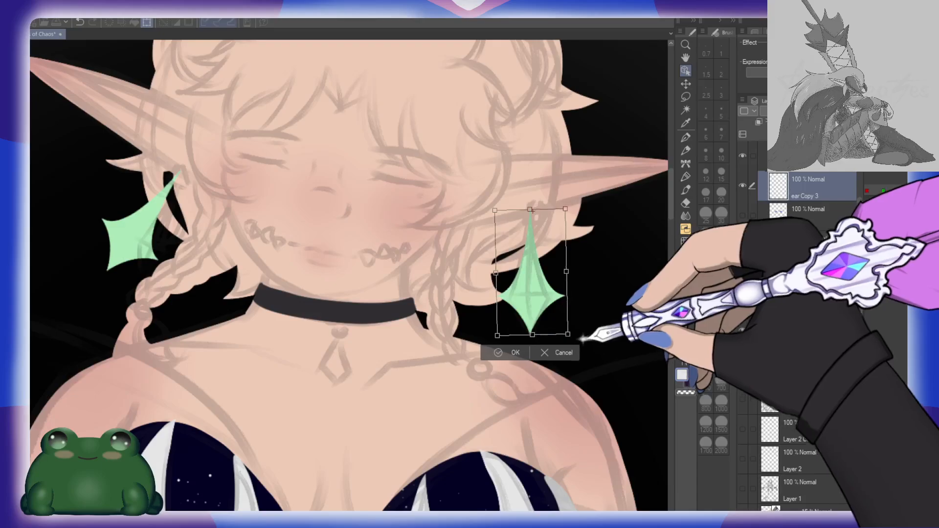
{"action": "left_click_drag", "start_coordinate": [570, 344], "coordinate": [587, 327]}
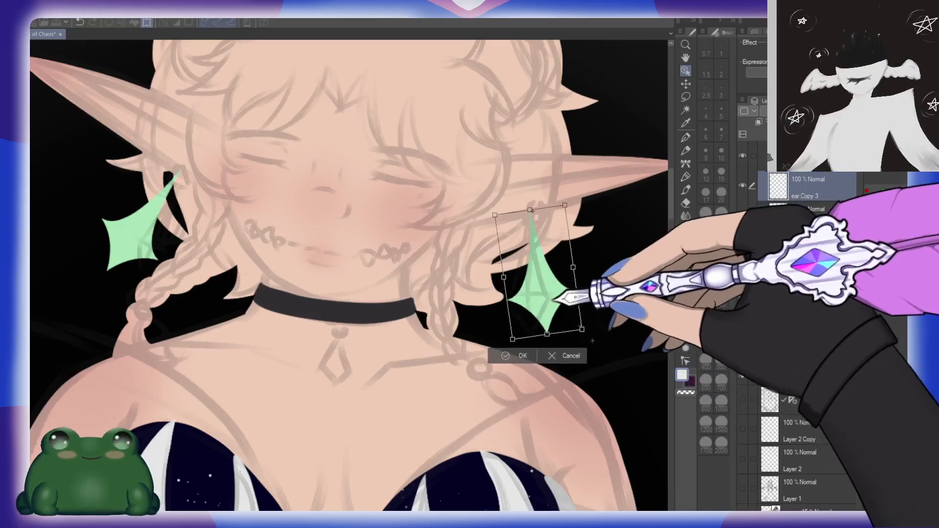
{"action": "left_click_drag", "start_coordinate": [546, 301], "coordinate": [549, 300]}
{"action": "left_click", "coordinate": [517, 354]}
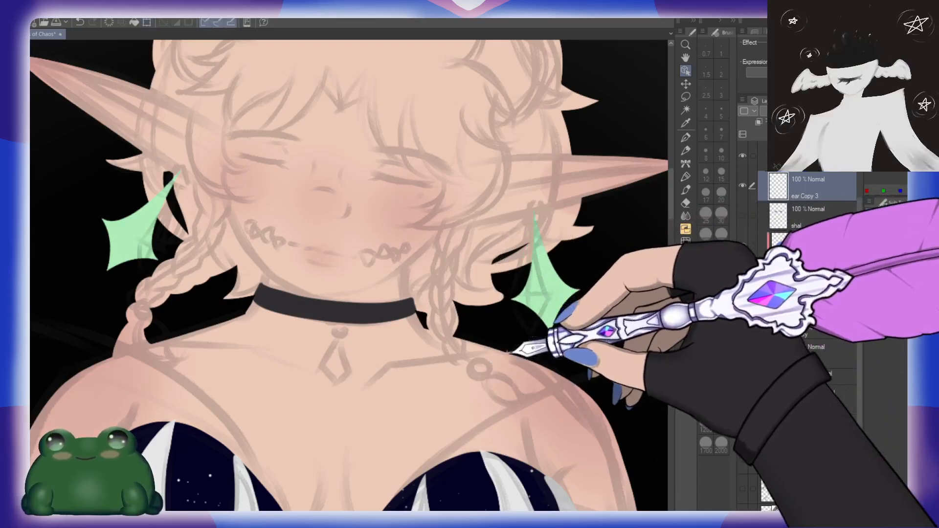
Step: Examine how the tilted earrings sit on the figure, from the horns down to the waist and thighs
{"action": "scroll", "coordinate": [578, 255], "scroll_direction": "down", "scroll_amount": 3}
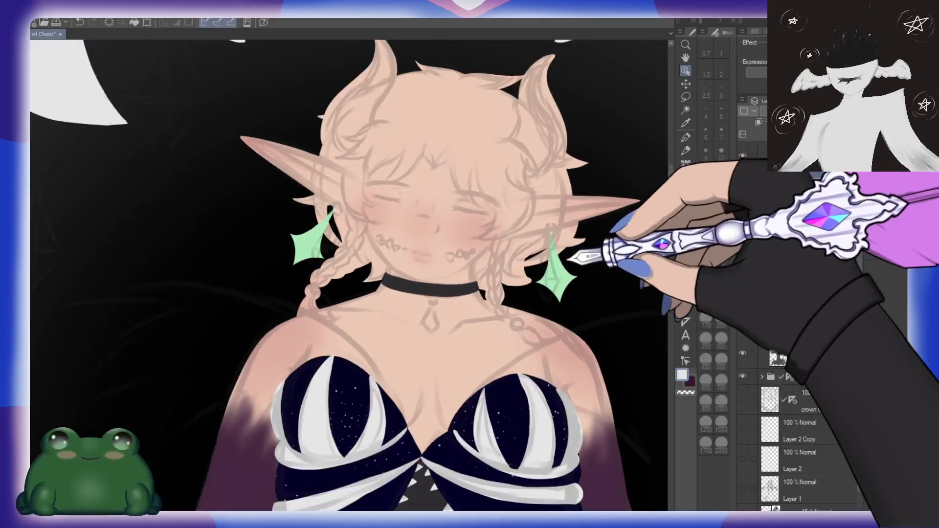
{"action": "left_click_drag", "start_coordinate": [588, 245], "coordinate": [511, 285]}
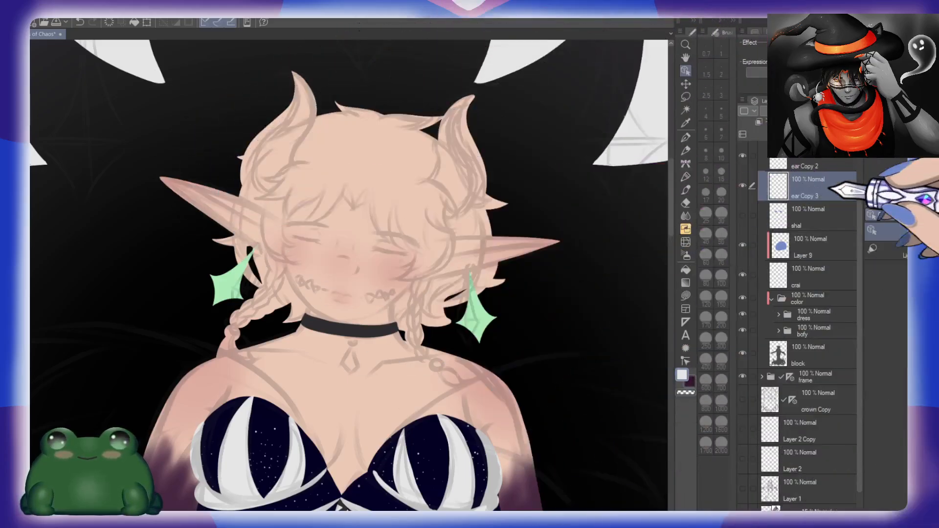
{"action": "scroll", "coordinate": [384, 298], "scroll_direction": "down", "scroll_amount": 1}
{"action": "scroll", "coordinate": [384, 299], "scroll_direction": "down", "scroll_amount": 1}
{"action": "left_click_drag", "start_coordinate": [383, 299], "coordinate": [383, 317]}
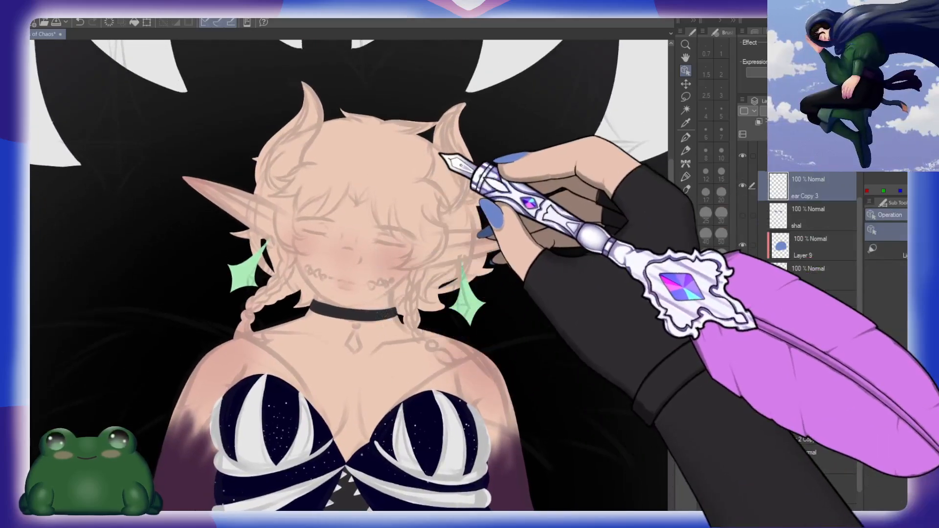
{"action": "left_click_drag", "start_coordinate": [487, 334], "coordinate": [482, 158]}
{"action": "left_click_drag", "start_coordinate": [485, 258], "coordinate": [481, 189]}
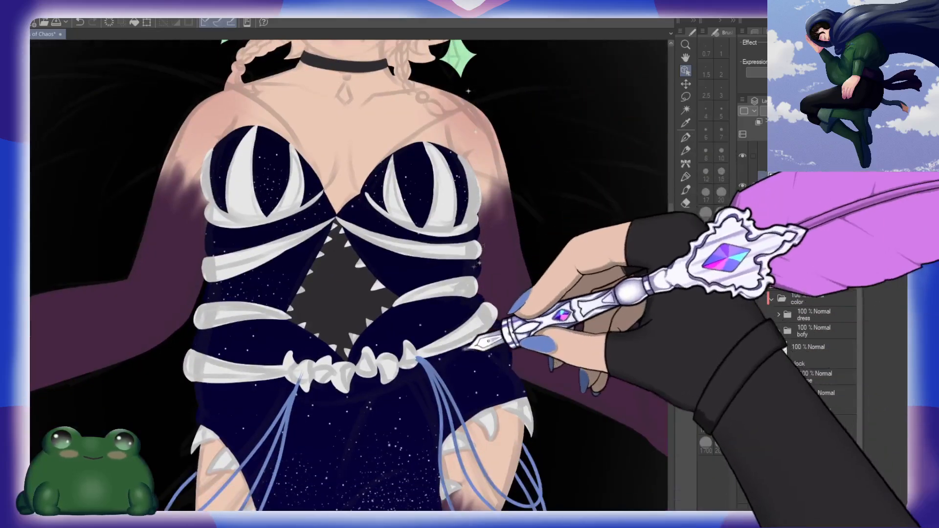
{"action": "left_click_drag", "start_coordinate": [478, 344], "coordinate": [466, 175]}
{"action": "scroll", "coordinate": [476, 316], "scroll_direction": "down", "scroll_amount": 4}
{"action": "left_click_drag", "start_coordinate": [543, 277], "coordinate": [441, 377]}
{"action": "left_click_drag", "start_coordinate": [405, 157], "coordinate": [424, 192]}
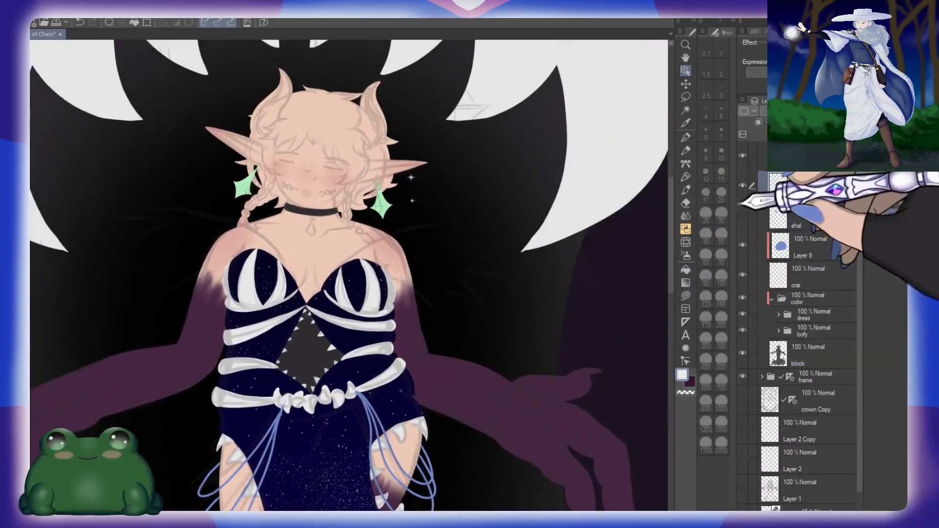
Step: Hide the sk sketch folder and check the flat colors from the face down to the starry skirt
{"action": "scroll", "coordinate": [834, 337], "scroll_direction": "up", "scroll_amount": 2}
{"action": "left_click", "coordinate": [742, 165]}
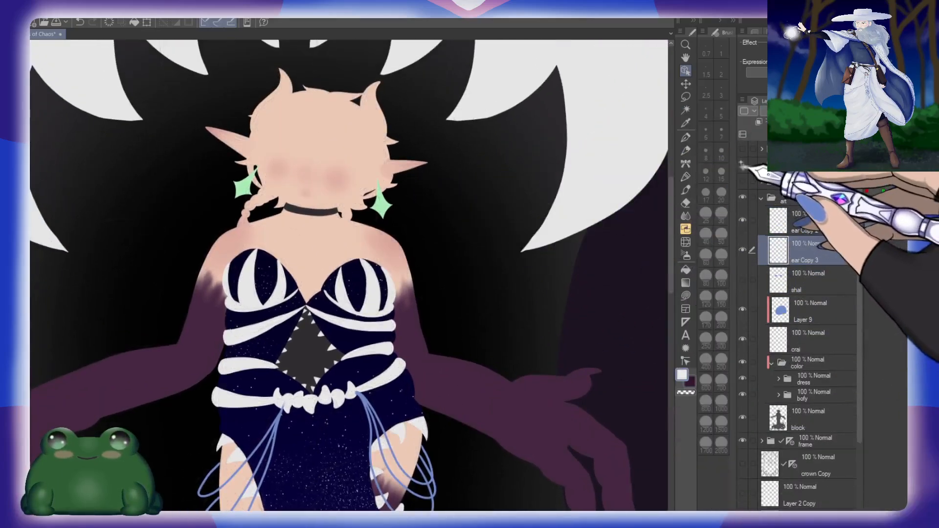
{"action": "left_click_drag", "start_coordinate": [398, 349], "coordinate": [425, 184]}
{"action": "left_click_drag", "start_coordinate": [453, 427], "coordinate": [467, 348]}
{"action": "left_click_drag", "start_coordinate": [429, 159], "coordinate": [438, 181]}
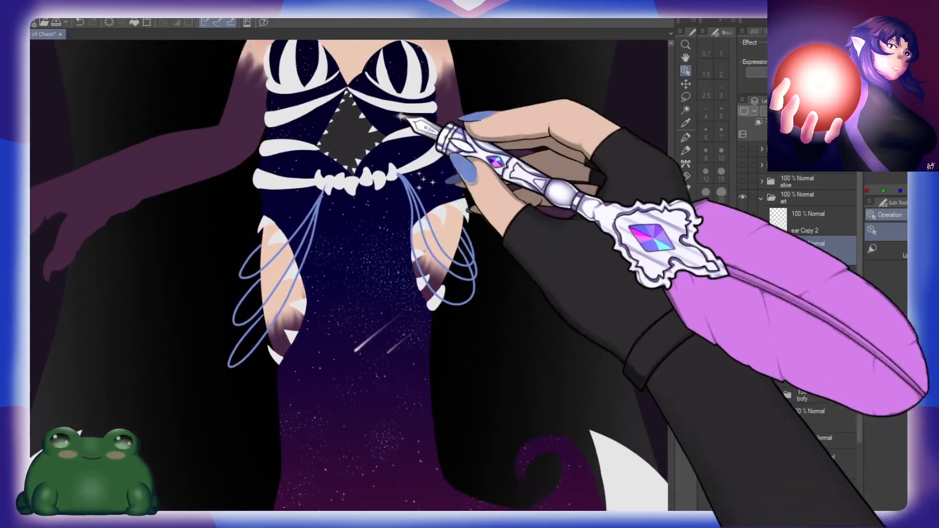
{"action": "left_click_drag", "start_coordinate": [349, 101], "coordinate": [368, 258]}
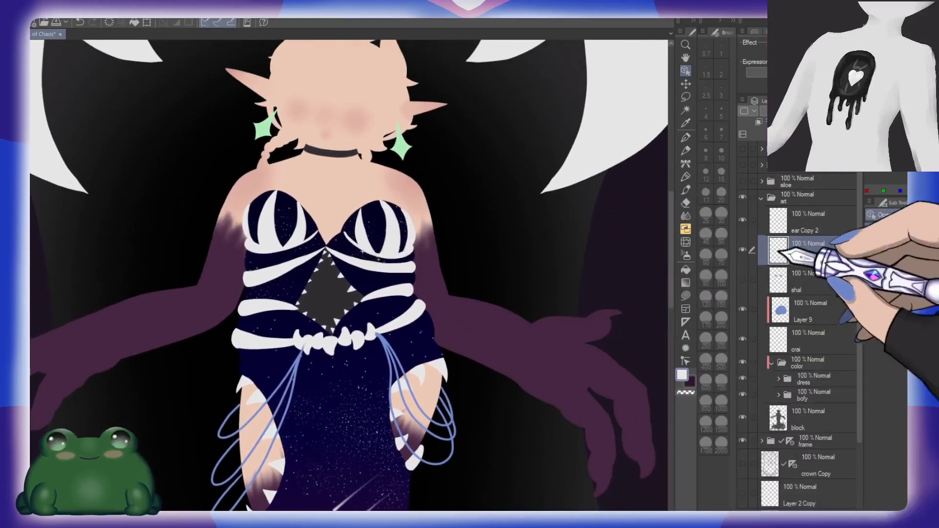
Step: Preview the blue feathered shawl on the shal layer, hide it again and reselect the ear Copy 3 layer
{"action": "left_click", "coordinate": [742, 279]}
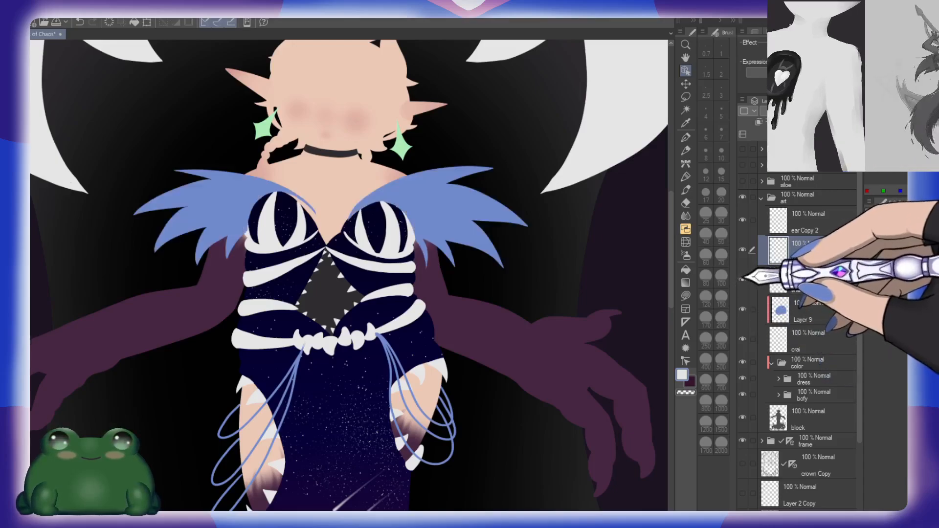
{"action": "left_click", "coordinate": [742, 279]}
{"action": "left_click", "coordinate": [810, 277]}
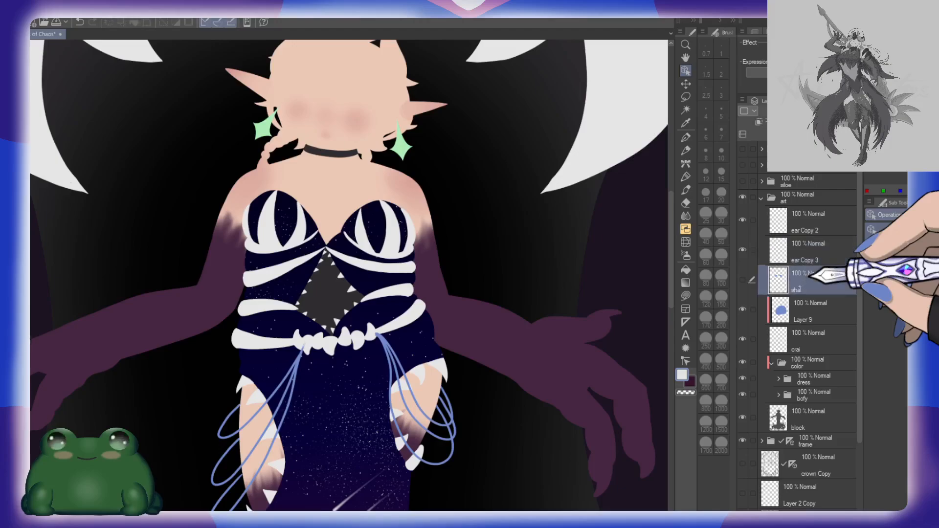
{"action": "left_click", "coordinate": [807, 252]}
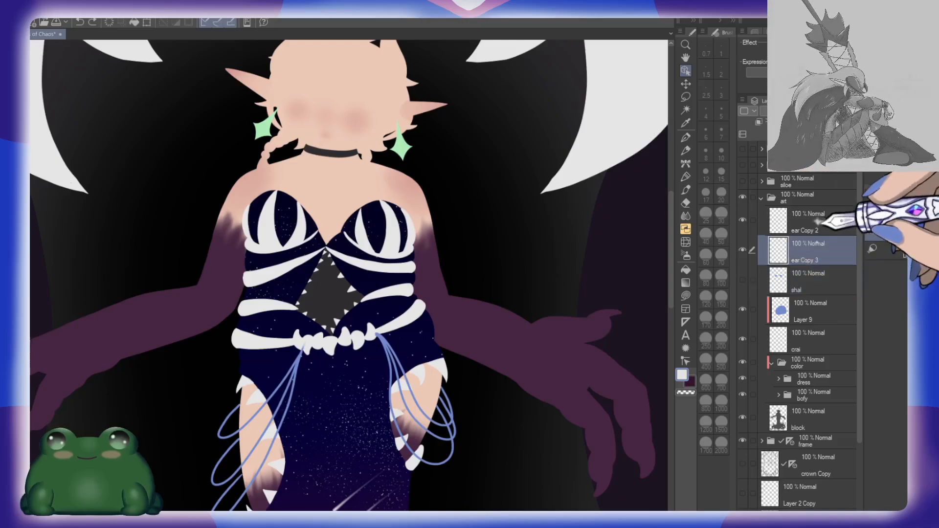
Step: Check the earrings up close on the flat colors and make the sk sketch folder visible again
{"action": "left_click_drag", "start_coordinate": [482, 163], "coordinate": [549, 266]}
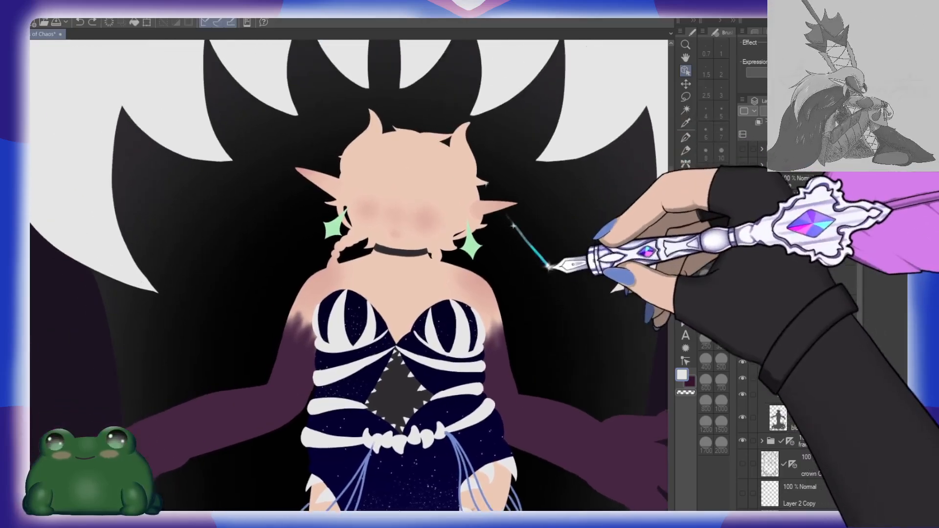
{"action": "left_click_drag", "start_coordinate": [469, 248], "coordinate": [485, 238], "text": "ctrl"}
{"action": "scroll", "coordinate": [485, 239], "scroll_direction": "up", "scroll_amount": 2}
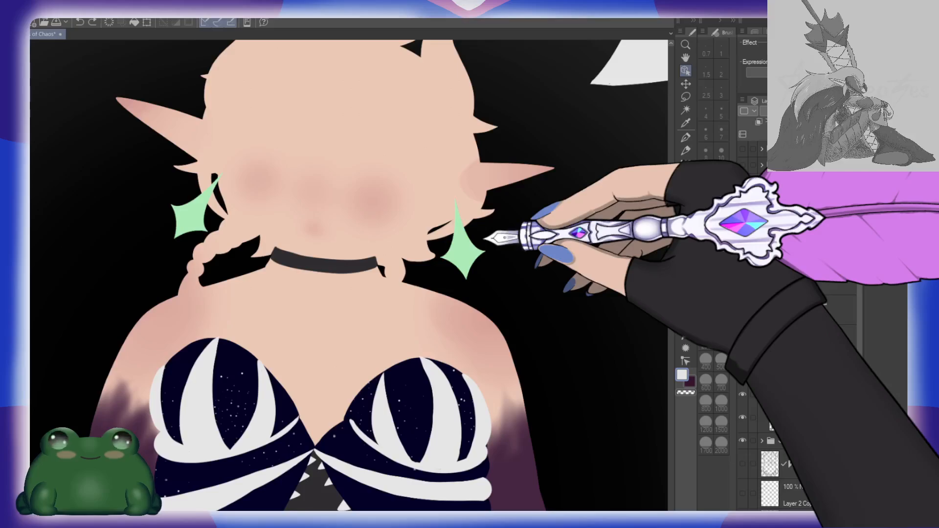
{"action": "left_click", "coordinate": [764, 210]}
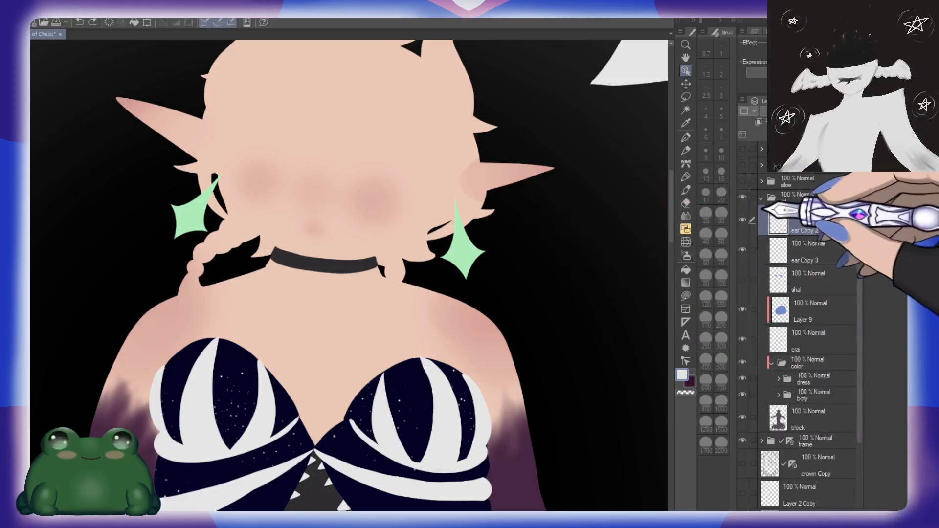
{"action": "left_click", "coordinate": [744, 182]}
{"action": "left_click", "coordinate": [743, 182]}
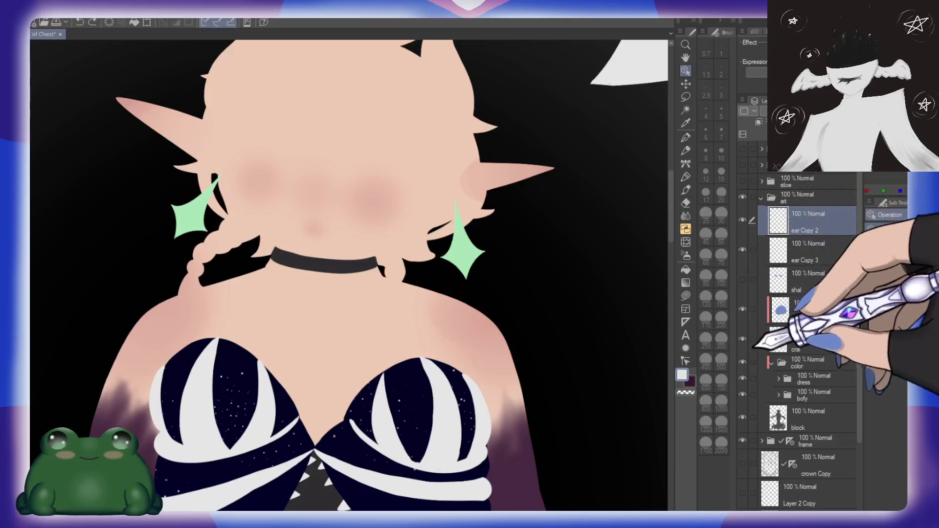
{"action": "left_click", "coordinate": [743, 166]}
{"action": "left_click", "coordinate": [788, 180]}
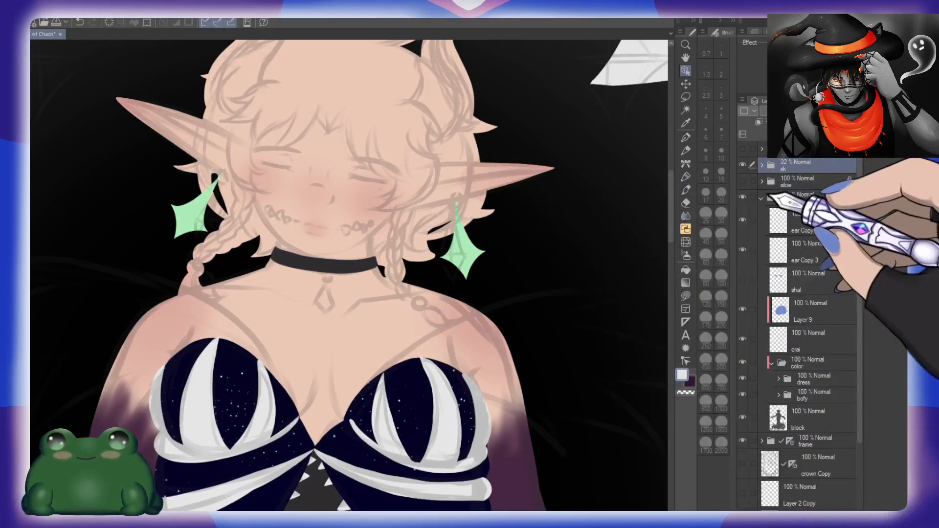
Step: Add a new layer and a new folder above the dress folder inside the color folder
{"action": "scroll", "coordinate": [467, 262], "scroll_direction": "down", "scroll_amount": 2}
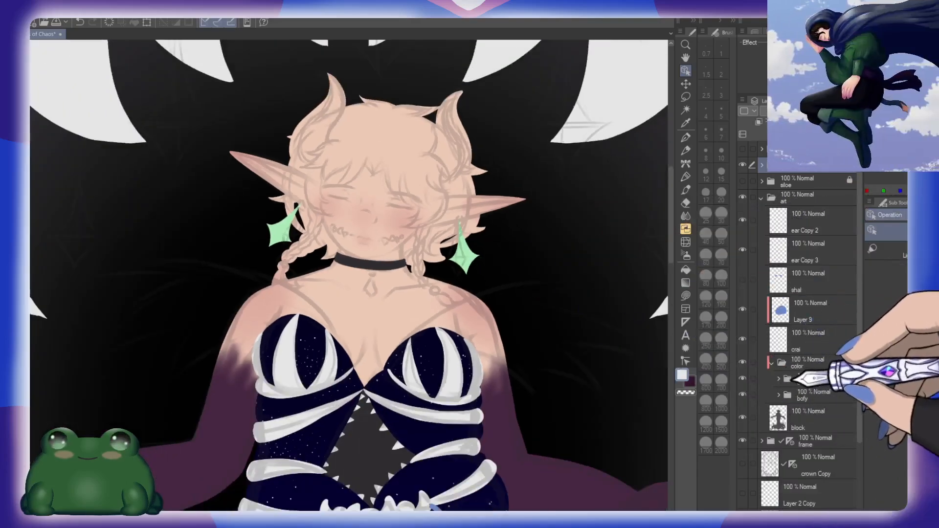
{"action": "left_click", "coordinate": [810, 375]}
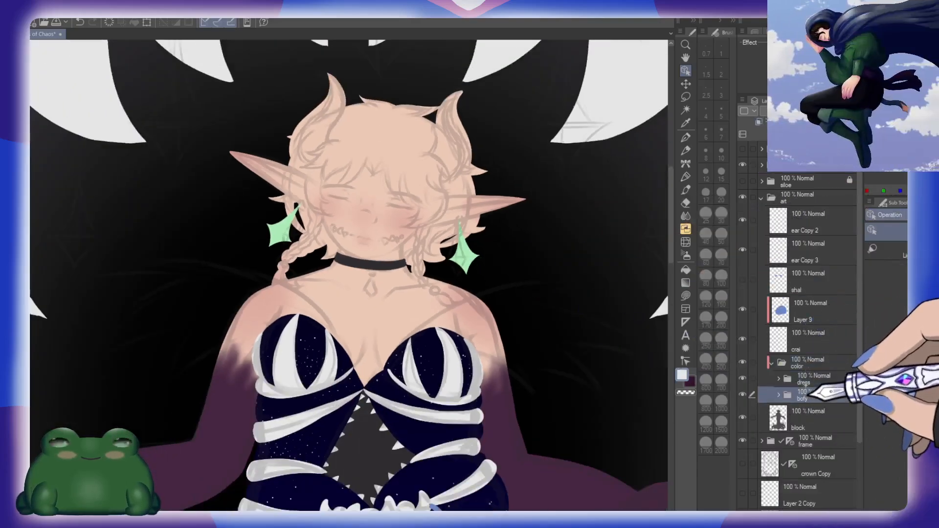
{"action": "scroll", "coordinate": [433, 211], "scroll_direction": "up", "scroll_amount": 2}
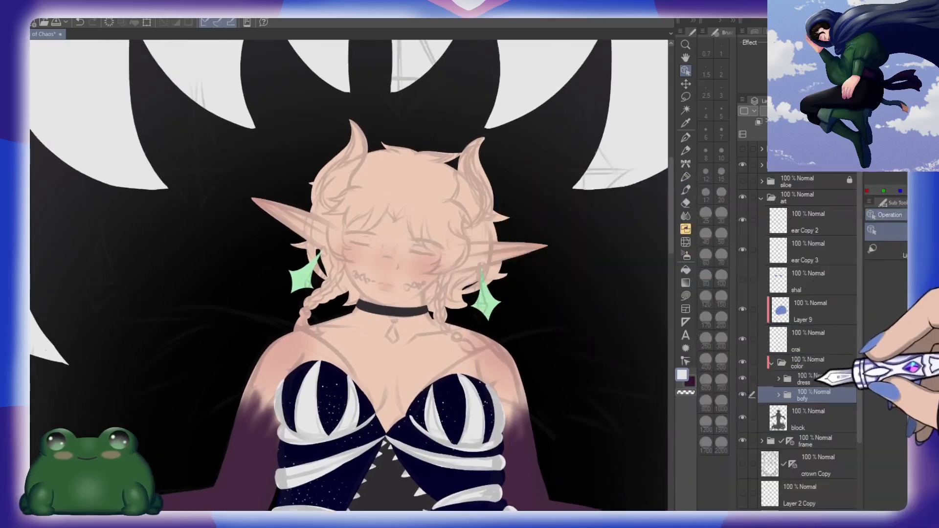
{"action": "left_click", "coordinate": [816, 381]}
{"action": "left_click", "coordinate": [777, 134]}
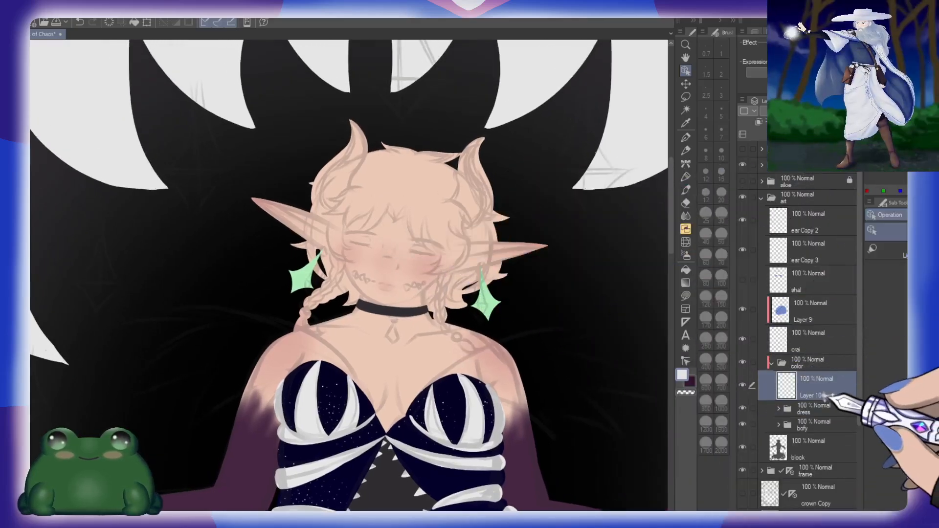
{"action": "left_click", "coordinate": [800, 134]}
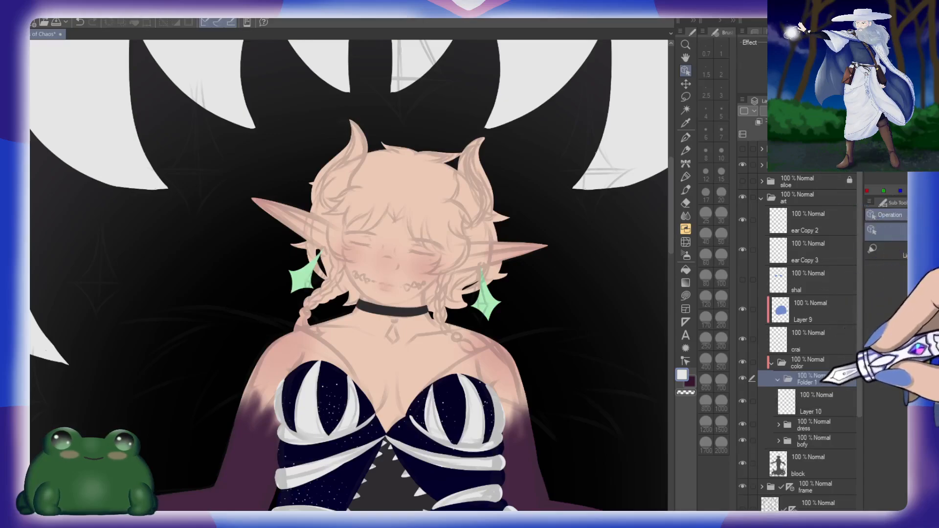
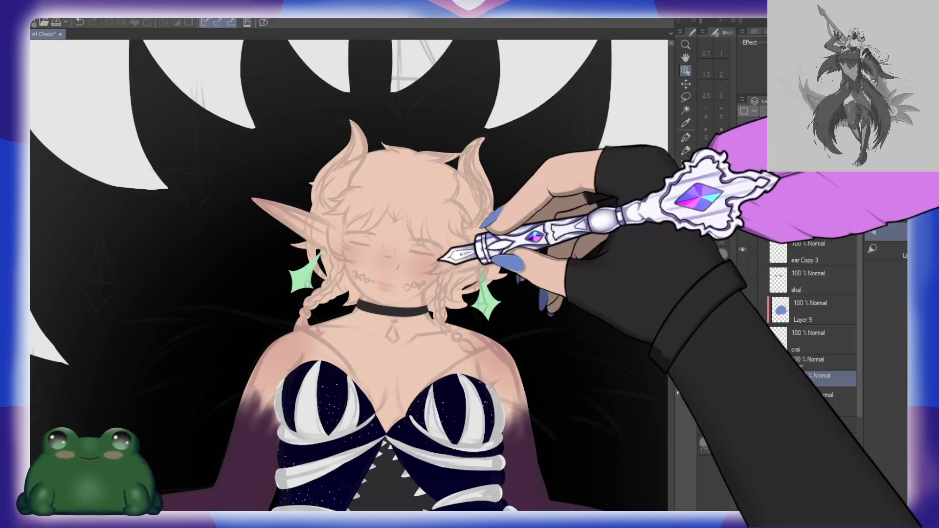
Step: Name the new layer in the hair folder block and choose the Hard Round brush at size 10
{"action": "left_click", "coordinate": [833, 391]}
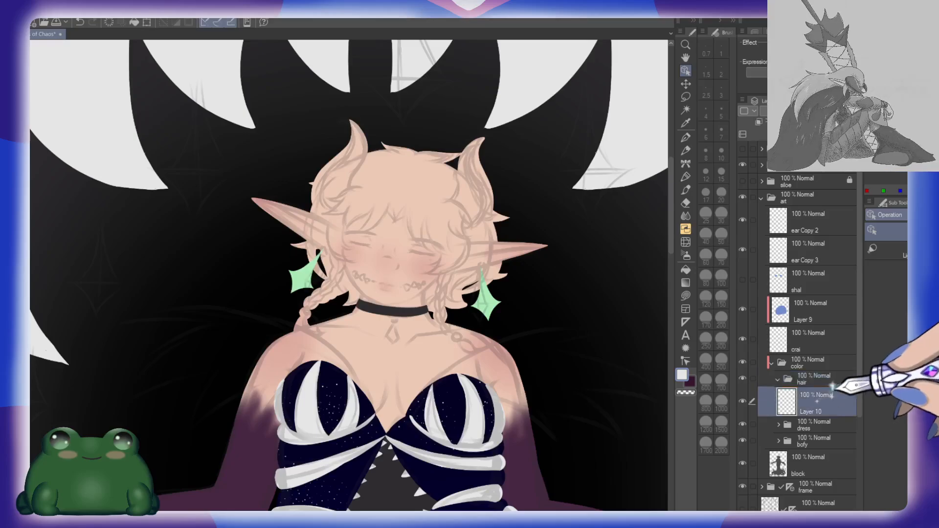
{"action": "left_click_drag", "start_coordinate": [833, 387], "coordinate": [828, 384]}
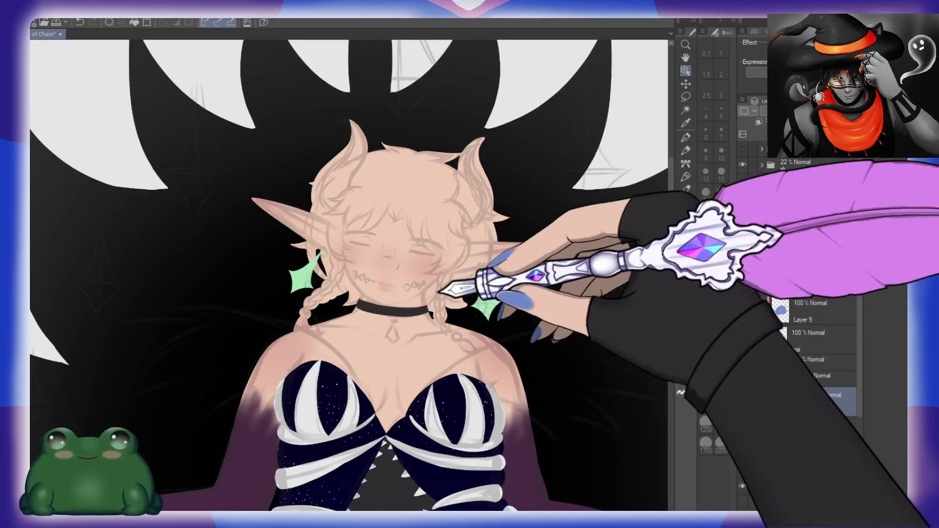
{"action": "scroll", "coordinate": [440, 245], "scroll_direction": "up", "scroll_amount": 5}
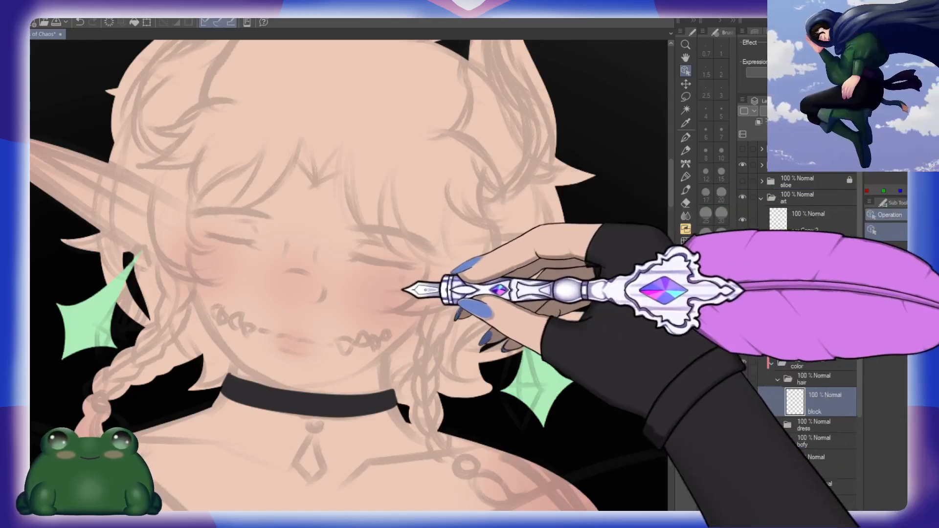
{"action": "scroll", "coordinate": [485, 333], "scroll_direction": "up", "scroll_amount": 3}
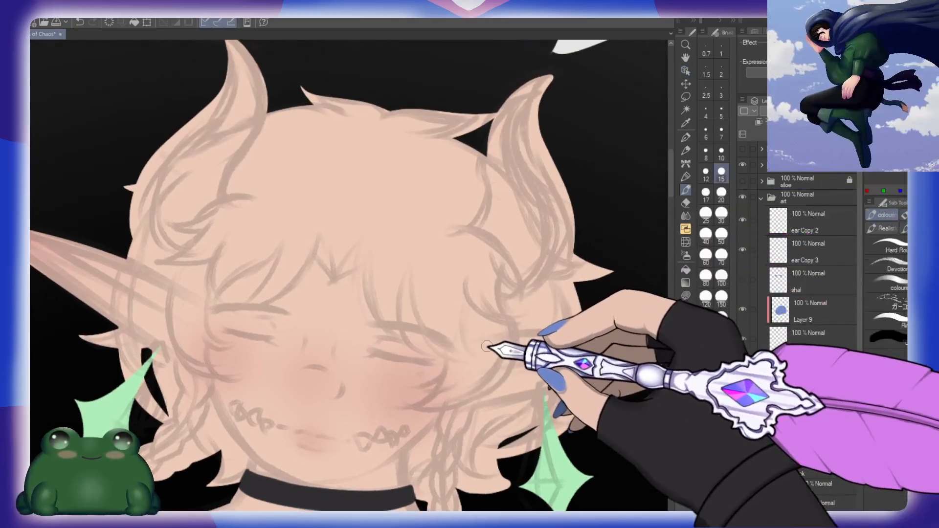
{"action": "left_click", "coordinate": [902, 247]}
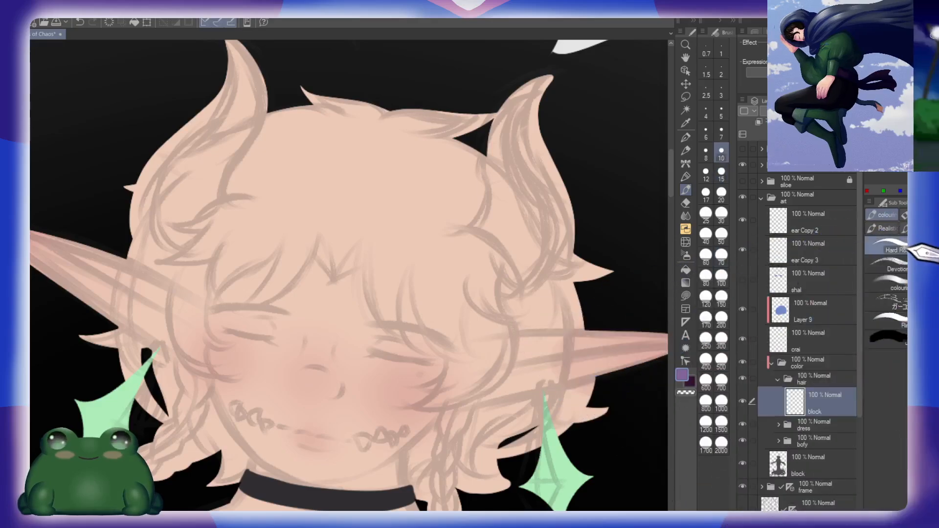
{"action": "key", "text": "bracketleft"}
{"action": "key", "text": "bracketleft"}
Step: Outline the pointed centre fringe locks in purple over the forehead and the eye on the drawing's right side
{"action": "left_click_drag", "start_coordinate": [425, 361], "coordinate": [554, 277]}
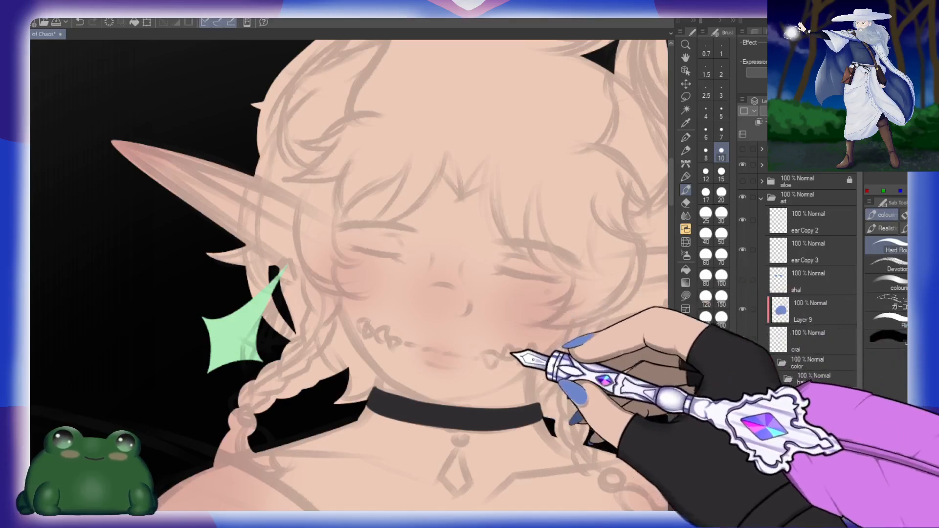
{"action": "left_click_drag", "start_coordinate": [509, 361], "coordinate": [440, 342]}
{"action": "mouse_move", "coordinate": [359, 173]}
{"action": "left_mouse_down"}
{"action": "mouse_move", "coordinate": [385, 207]}
{"action": "mouse_move", "coordinate": [476, 187]}
{"action": "mouse_move", "coordinate": [468, 208]}
{"action": "left_mouse_up"}
{"action": "left_click_drag", "start_coordinate": [370, 178], "coordinate": [439, 266]}
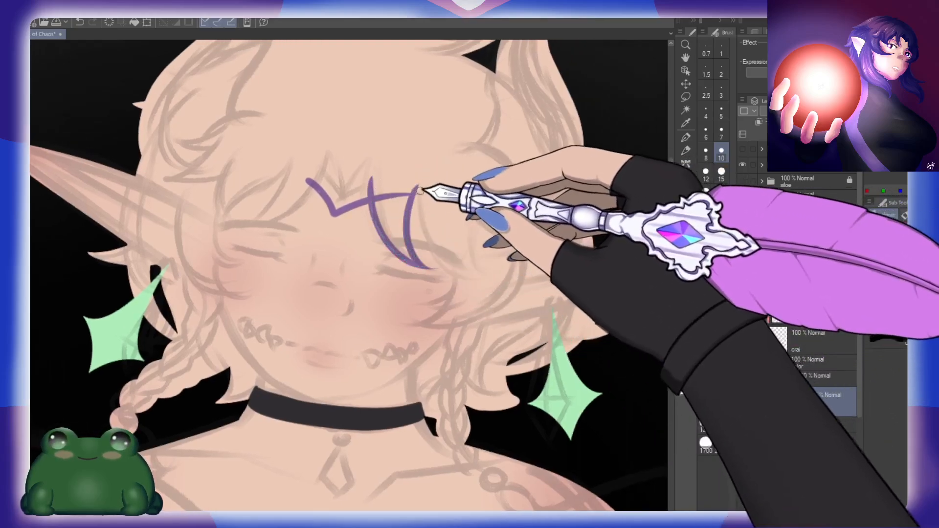
{"action": "left_click_drag", "start_coordinate": [417, 188], "coordinate": [473, 272]}
{"action": "key", "text": "ctrl+z"}
{"action": "left_click_drag", "start_coordinate": [415, 192], "coordinate": [429, 235]}
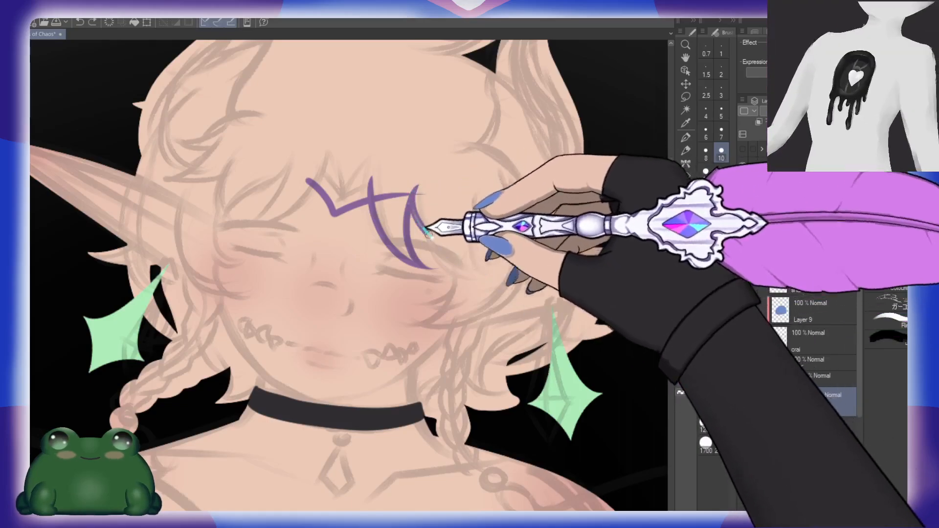
Step: Outline the side lock beside the right-hand eye, curving down to the cheek and back up along the ear's upper edge
{"action": "left_click_drag", "start_coordinate": [456, 291], "coordinate": [493, 207]}
{"action": "left_click_drag", "start_coordinate": [490, 290], "coordinate": [507, 247]}
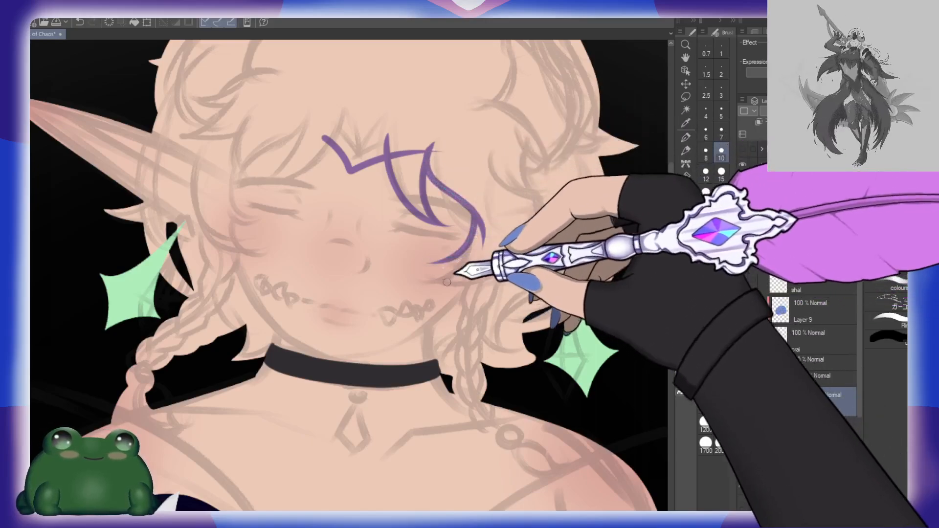
{"action": "left_click_drag", "start_coordinate": [489, 274], "coordinate": [497, 249]}
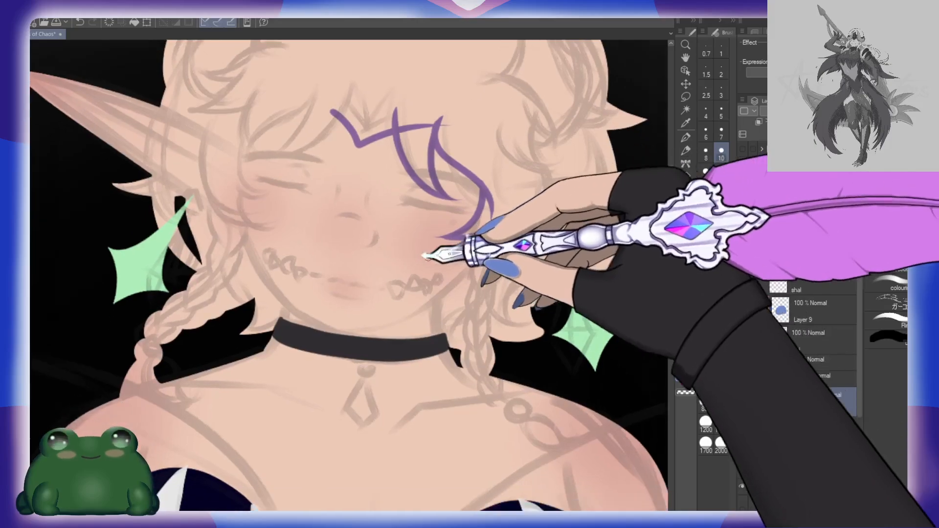
{"action": "mouse_move", "coordinate": [608, 245]}
{"action": "left_mouse_down"}
{"action": "mouse_move", "coordinate": [543, 283]}
{"action": "mouse_move", "coordinate": [521, 228]}
{"action": "left_mouse_up"}
{"action": "mouse_move", "coordinate": [484, 231]}
{"action": "left_mouse_down"}
{"action": "mouse_move", "coordinate": [578, 224]}
{"action": "mouse_move", "coordinate": [552, 289]}
{"action": "mouse_move", "coordinate": [566, 229]}
{"action": "left_mouse_up"}
{"action": "left_click_drag", "start_coordinate": [433, 156], "coordinate": [538, 199]}
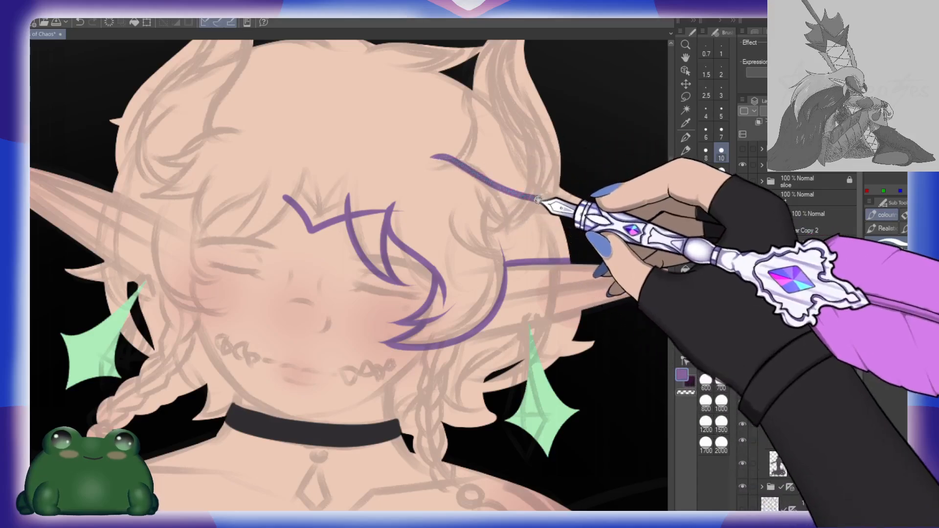
{"action": "key", "text": "ctrl+z"}
Step: Outline the small pointed hair locks at the character's left-hand temple, above the base of the ear
{"action": "left_click_drag", "start_coordinate": [592, 235], "coordinate": [550, 266]}
{"action": "left_click_drag", "start_coordinate": [416, 231], "coordinate": [538, 235]}
{"action": "left_click_drag", "start_coordinate": [420, 168], "coordinate": [332, 193]}
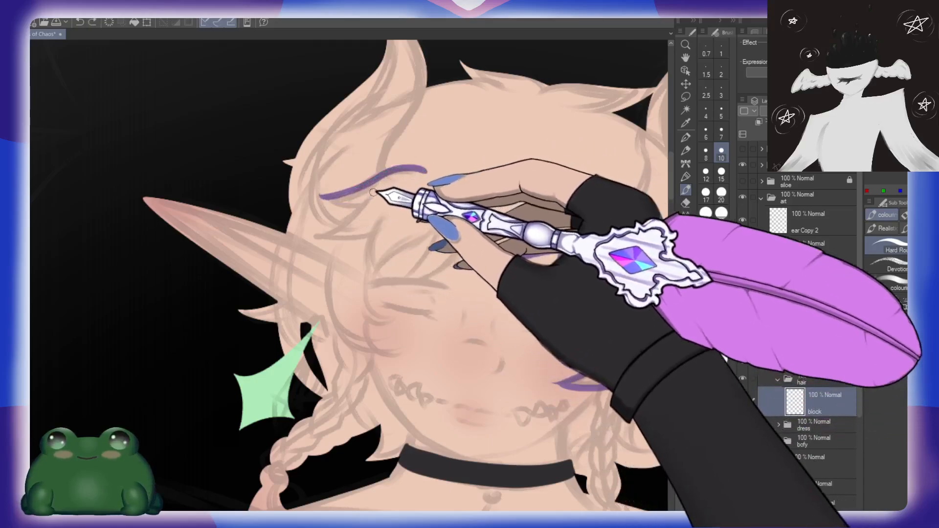
{"action": "key", "text": "ctrl+z"}
{"action": "mouse_move", "coordinate": [424, 176]}
{"action": "left_mouse_down"}
{"action": "mouse_move", "coordinate": [397, 173]}
{"action": "mouse_move", "coordinate": [314, 204]}
{"action": "mouse_move", "coordinate": [392, 194]}
{"action": "left_mouse_up"}
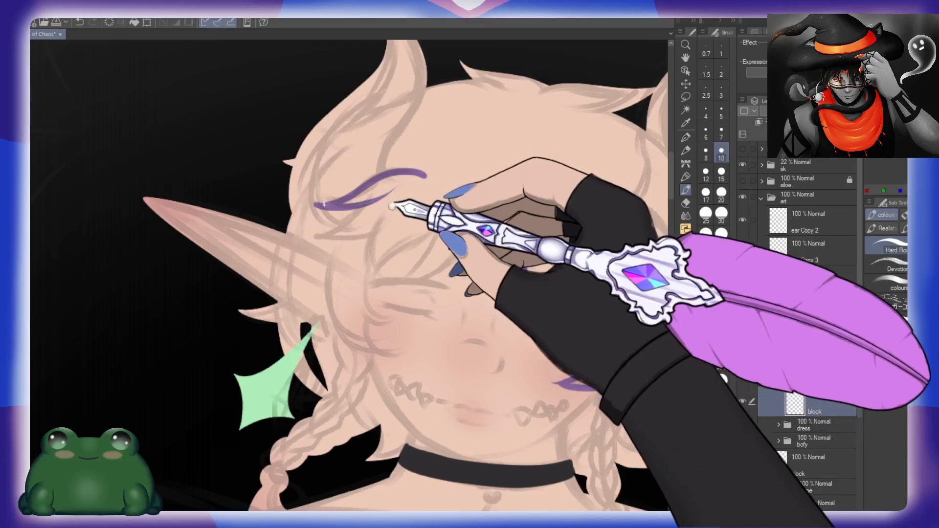
{"action": "left_click_drag", "start_coordinate": [445, 146], "coordinate": [407, 187]}
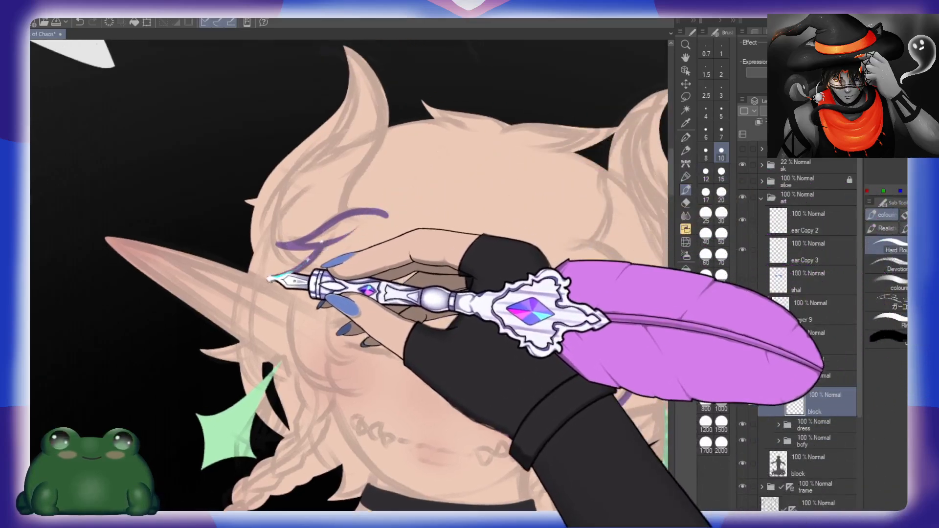
{"action": "left_click_drag", "start_coordinate": [270, 278], "coordinate": [367, 254]}
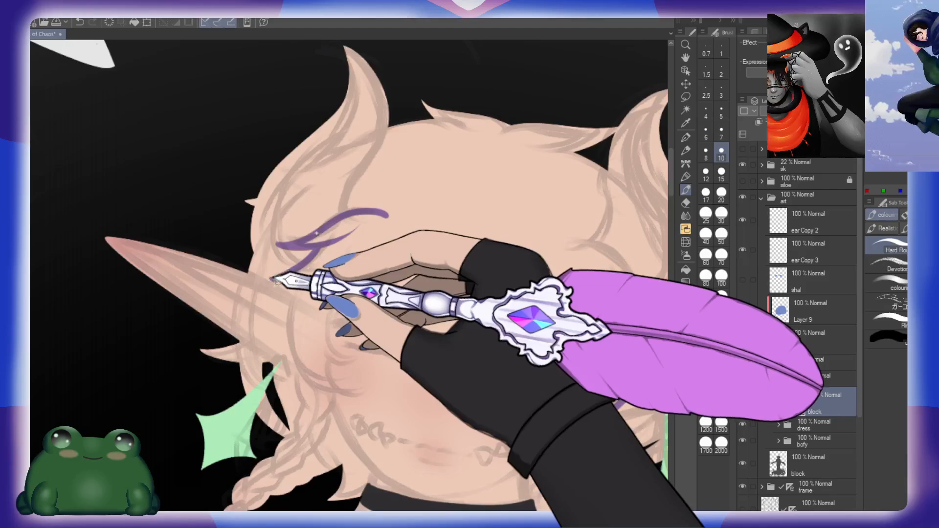
Step: Outline the fringe locks over the left-hand eye and join them to the centre fringe
{"action": "left_click_drag", "start_coordinate": [421, 280], "coordinate": [416, 197]}
{"action": "mouse_move", "coordinate": [314, 194]}
{"action": "left_mouse_down"}
{"action": "mouse_move", "coordinate": [341, 255]}
{"action": "mouse_move", "coordinate": [325, 261]}
{"action": "mouse_move", "coordinate": [326, 235]}
{"action": "mouse_move", "coordinate": [413, 184]}
{"action": "left_mouse_up"}
{"action": "key", "text": "ctrl+z"}
{"action": "key", "text": "ctrl+z"}
{"action": "mouse_move", "coordinate": [312, 196]}
{"action": "left_mouse_down"}
{"action": "mouse_move", "coordinate": [308, 247]}
{"action": "mouse_move", "coordinate": [331, 252]}
{"action": "mouse_move", "coordinate": [326, 230]}
{"action": "mouse_move", "coordinate": [423, 147]}
{"action": "mouse_move", "coordinate": [355, 239]}
{"action": "left_mouse_up"}
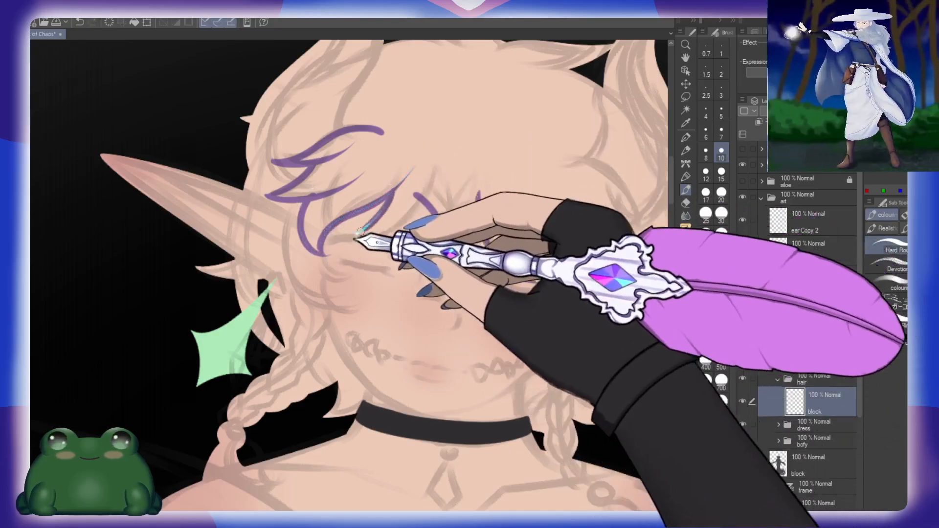
{"action": "key", "text": "ctrl+z"}
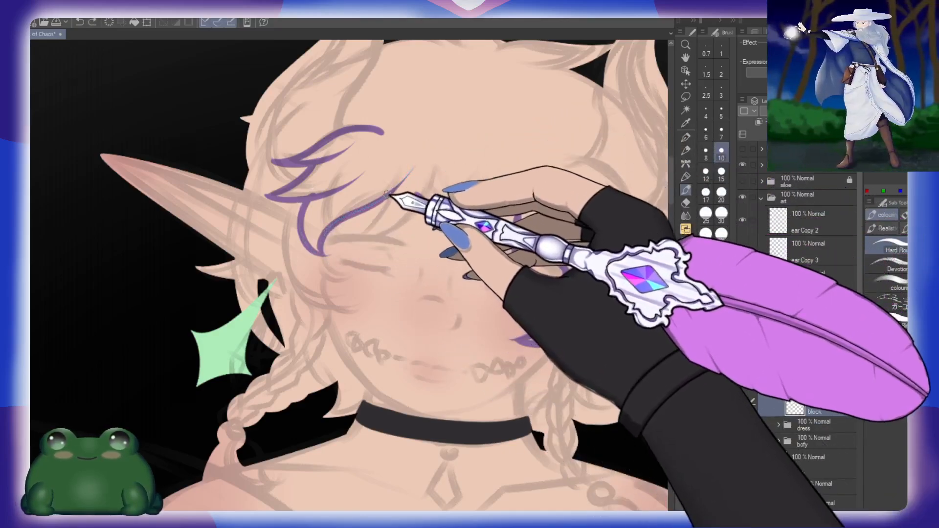
{"action": "mouse_move", "coordinate": [388, 194]}
{"action": "left_mouse_down"}
{"action": "mouse_move", "coordinate": [356, 240]}
{"action": "mouse_move", "coordinate": [458, 166]}
{"action": "left_mouse_up"}
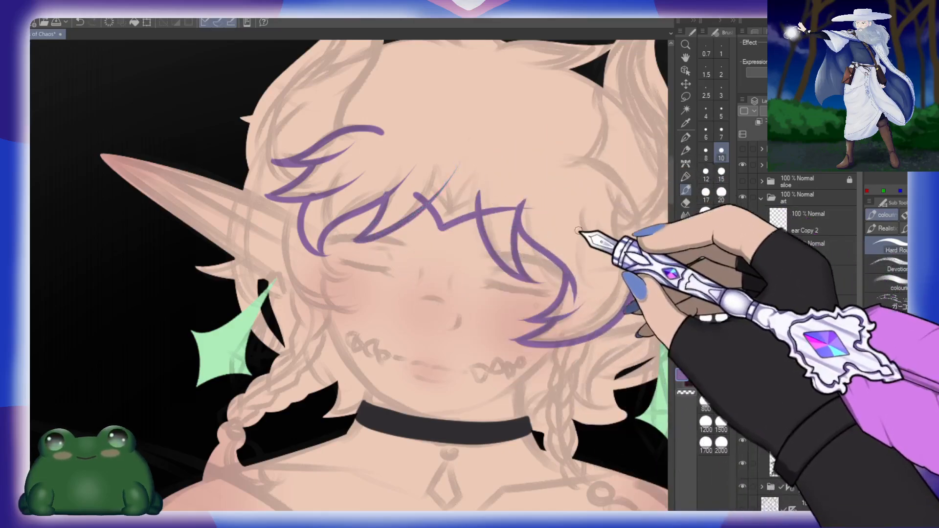
Step: Outline the curved side lock framing the left-hand cheek, with small pointed ends beside the face
{"action": "left_click_drag", "start_coordinate": [395, 290], "coordinate": [401, 244]}
{"action": "mouse_move", "coordinate": [294, 156]}
{"action": "left_mouse_down"}
{"action": "mouse_move", "coordinate": [315, 258]}
{"action": "mouse_move", "coordinate": [342, 263]}
{"action": "left_mouse_up"}
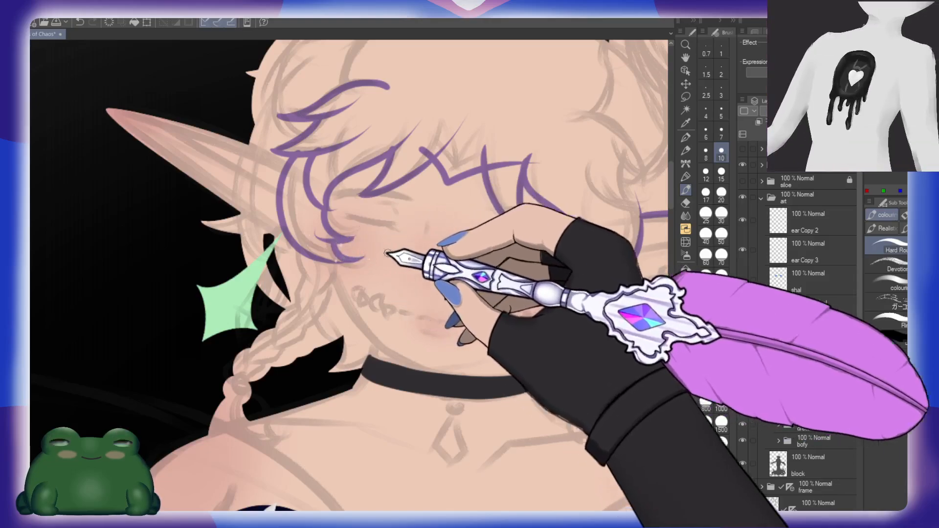
{"action": "left_click_drag", "start_coordinate": [598, 297], "coordinate": [494, 285]}
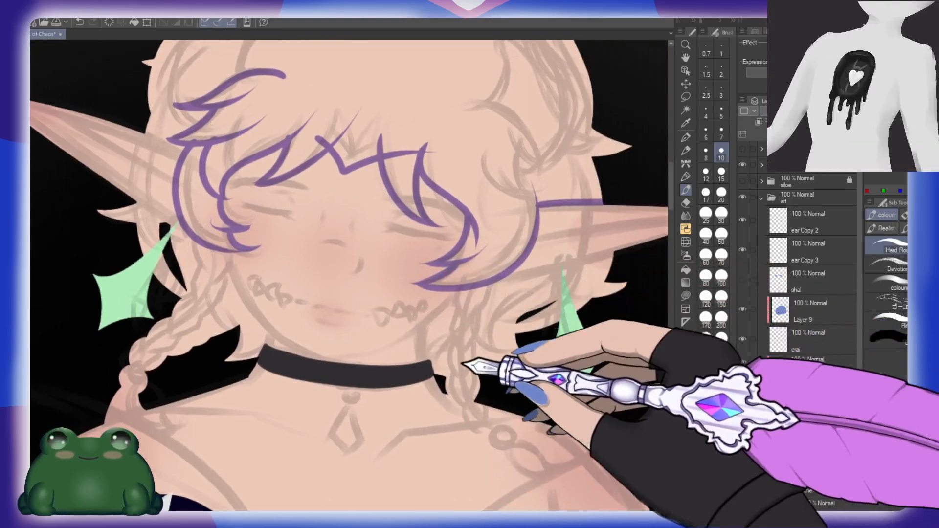
{"action": "left_click_drag", "start_coordinate": [543, 203], "coordinate": [538, 281]}
{"action": "mouse_move", "coordinate": [407, 280]}
{"action": "left_mouse_down"}
{"action": "mouse_move", "coordinate": [446, 306]}
{"action": "mouse_move", "coordinate": [498, 316]}
{"action": "left_mouse_up"}
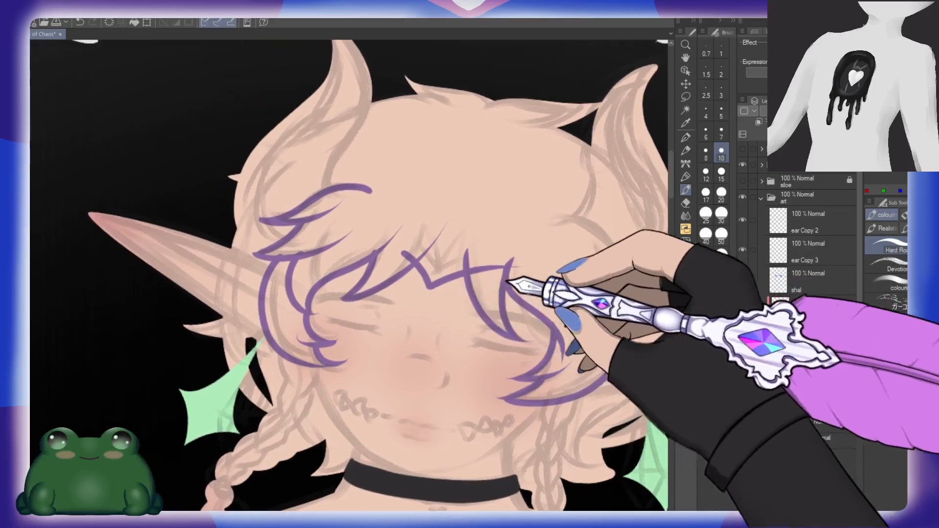
{"action": "left_click_drag", "start_coordinate": [506, 284], "coordinate": [444, 310]}
{"action": "left_click_drag", "start_coordinate": [589, 342], "coordinate": [555, 310]}
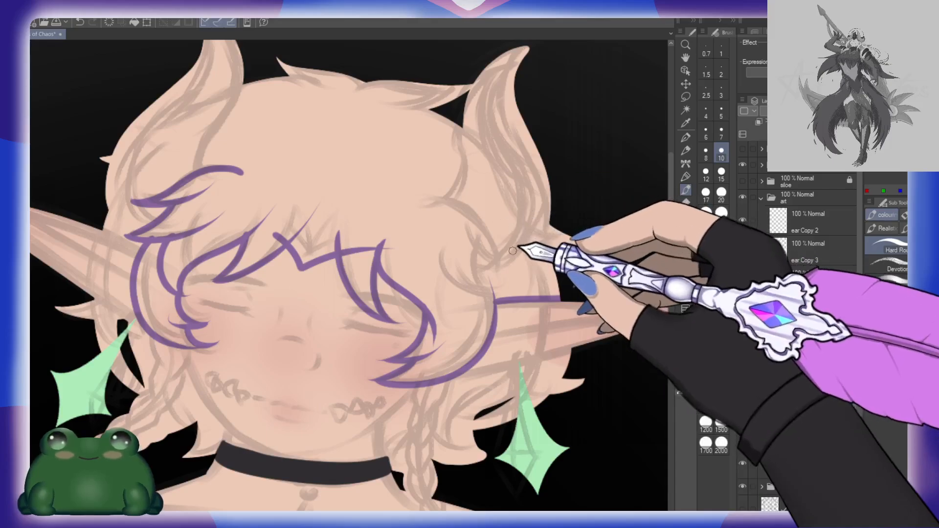
Step: Close off the hair area with purple strokes across both horns, at the crown and at the left-hand ear's base
{"action": "mouse_move", "coordinate": [567, 274]}
{"action": "left_mouse_down"}
{"action": "mouse_move", "coordinate": [555, 263]}
{"action": "mouse_move", "coordinate": [595, 216]}
{"action": "mouse_move", "coordinate": [490, 67]}
{"action": "mouse_move", "coordinate": [334, 103]}
{"action": "left_mouse_up"}
{"action": "left_click_drag", "start_coordinate": [398, 120], "coordinate": [506, 203]}
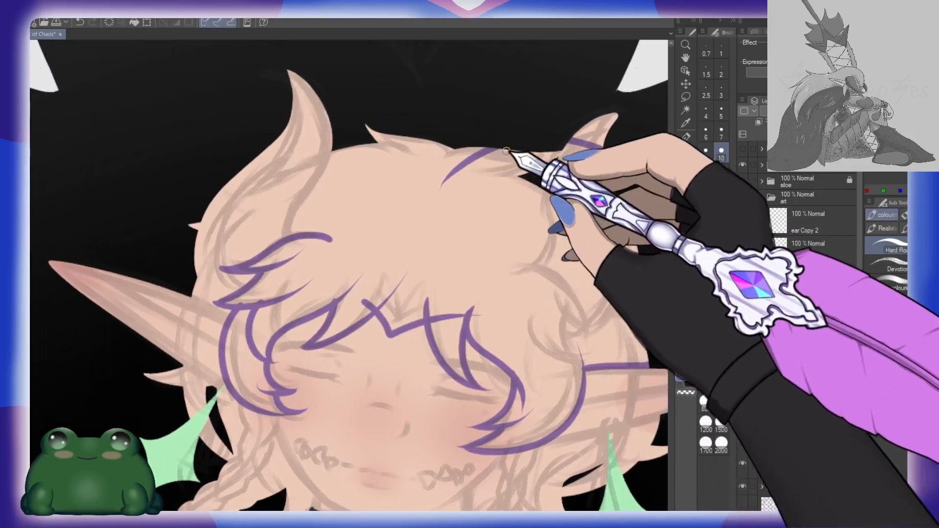
{"action": "mouse_move", "coordinate": [493, 147]}
{"action": "left_mouse_down"}
{"action": "mouse_move", "coordinate": [455, 128]}
{"action": "mouse_move", "coordinate": [321, 121]}
{"action": "mouse_move", "coordinate": [210, 181]}
{"action": "mouse_move", "coordinate": [182, 243]}
{"action": "mouse_move", "coordinate": [186, 287]}
{"action": "mouse_move", "coordinate": [246, 321]}
{"action": "left_mouse_up"}
{"action": "left_click_drag", "start_coordinate": [308, 311], "coordinate": [328, 294]}
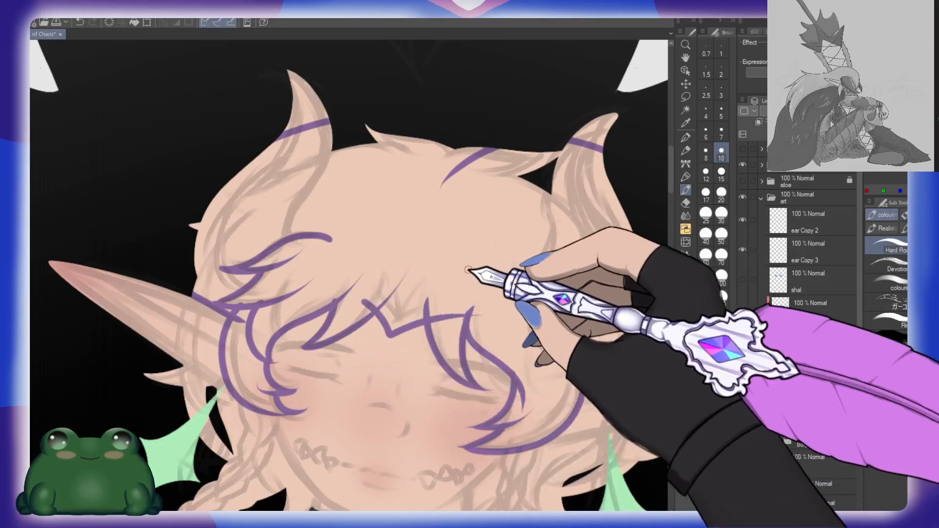
Step: Fill the outlined hair, fringe and lower horns with flat purple and paint over the remaining gap at the left-hand temple
{"action": "key", "text": "g"}
{"action": "left_click", "coordinate": [477, 264]}
{"action": "left_click", "coordinate": [544, 287]}
{"action": "left_click_drag", "start_coordinate": [544, 289], "coordinate": [463, 216]}
{"action": "left_click", "coordinate": [373, 255]}
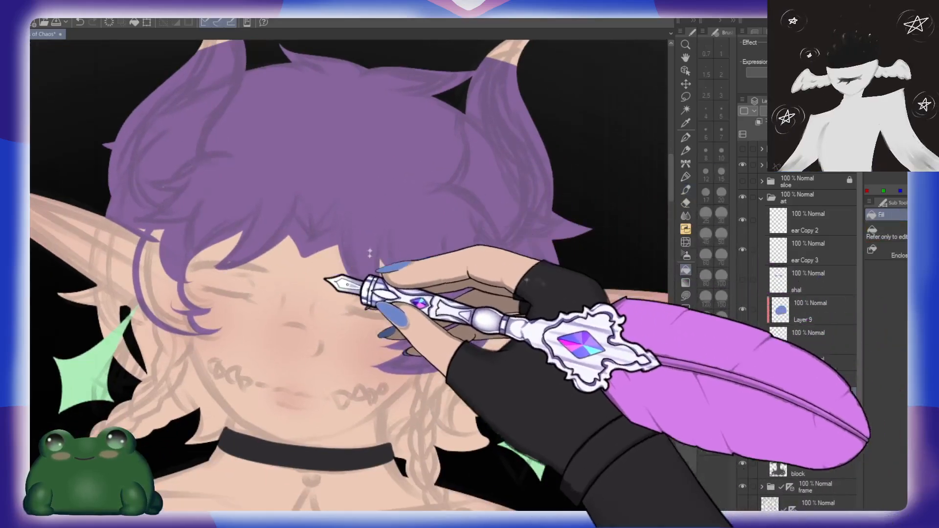
{"action": "left_click", "coordinate": [165, 271]}
{"action": "key", "text": "b"}
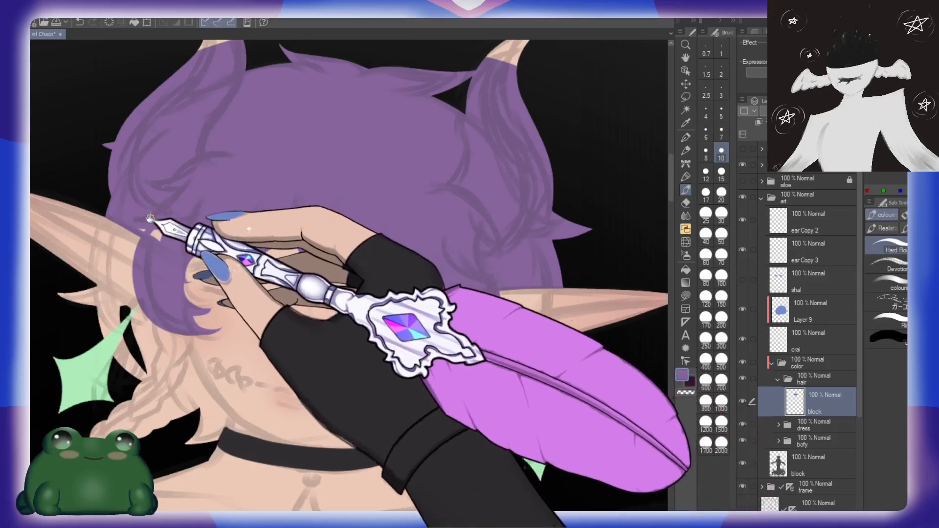
{"action": "mouse_move", "coordinate": [151, 221]}
{"action": "left_mouse_down"}
{"action": "mouse_move", "coordinate": [142, 226]}
{"action": "mouse_move", "coordinate": [163, 246]}
{"action": "left_mouse_up"}
Step: Paint the hair behind and just below the right-hand ear purple with the brush at size 15
{"action": "left_click", "coordinate": [706, 214]}
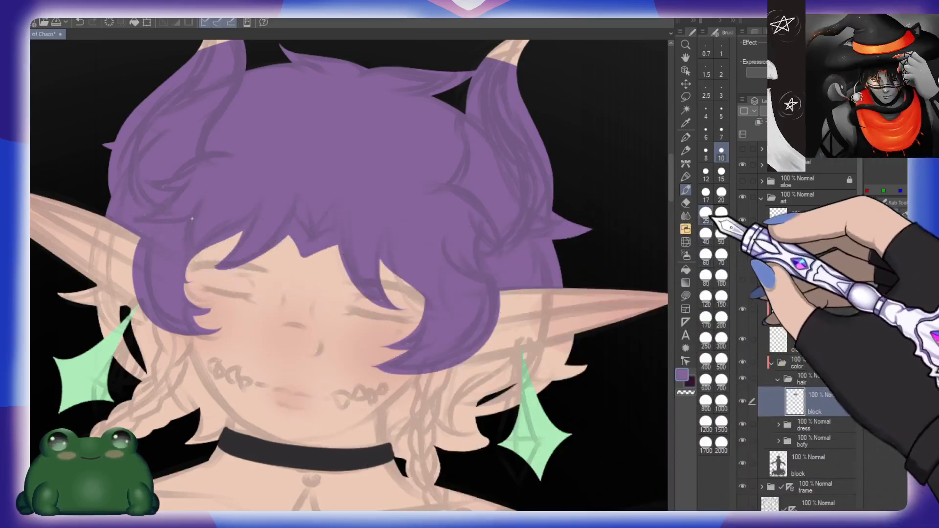
{"action": "left_click_drag", "start_coordinate": [566, 242], "coordinate": [517, 226]}
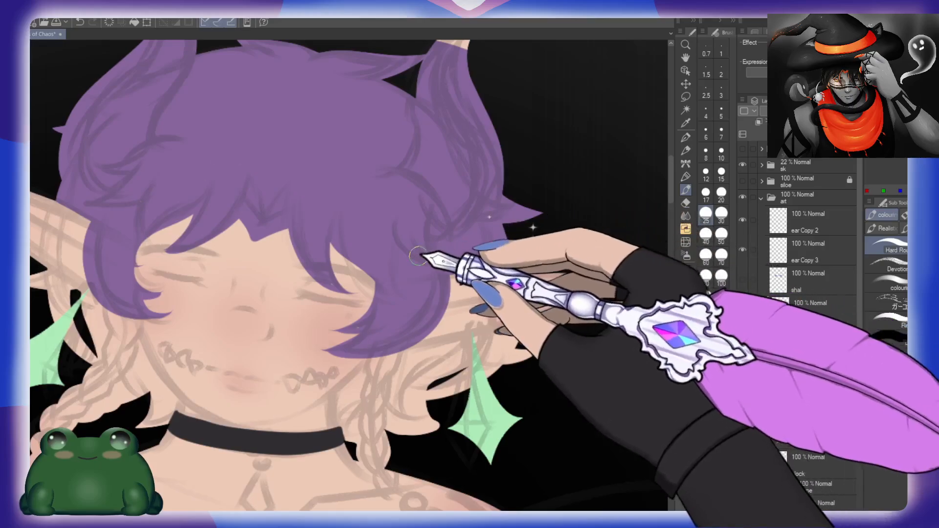
{"action": "left_click", "coordinate": [722, 172]}
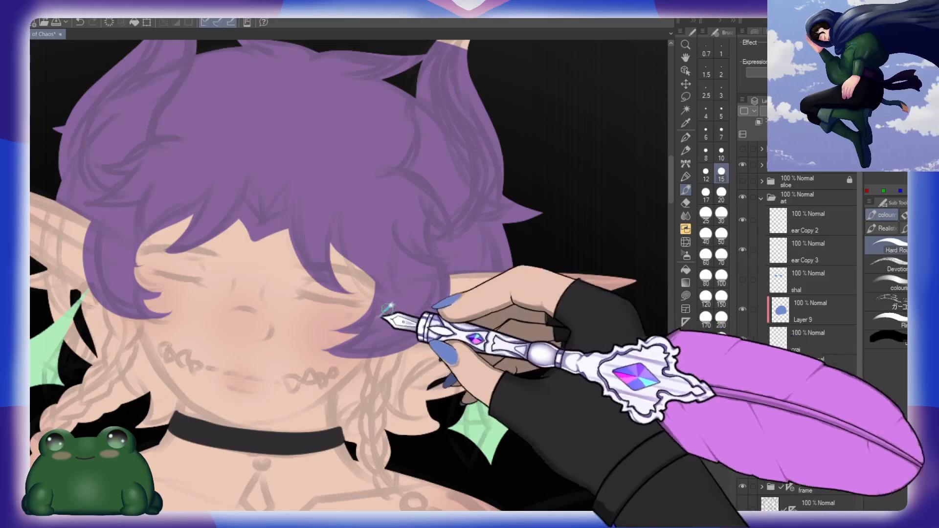
{"action": "mouse_move", "coordinate": [409, 367]}
{"action": "left_mouse_down"}
{"action": "mouse_move", "coordinate": [492, 312]}
{"action": "mouse_move", "coordinate": [488, 394]}
{"action": "mouse_move", "coordinate": [458, 310]}
{"action": "mouse_move", "coordinate": [486, 325]}
{"action": "mouse_move", "coordinate": [485, 367]}
{"action": "mouse_move", "coordinate": [486, 325]}
{"action": "mouse_move", "coordinate": [520, 256]}
{"action": "left_mouse_up"}
{"action": "mouse_move", "coordinate": [425, 235]}
{"action": "left_mouse_down"}
{"action": "mouse_move", "coordinate": [537, 202]}
{"action": "mouse_move", "coordinate": [391, 238]}
{"action": "mouse_move", "coordinate": [543, 219]}
{"action": "mouse_move", "coordinate": [457, 247]}
{"action": "left_mouse_up"}
{"action": "left_click_drag", "start_coordinate": [469, 244], "coordinate": [508, 208]}
{"action": "mouse_move", "coordinate": [343, 265]}
{"action": "left_mouse_down"}
{"action": "mouse_move", "coordinate": [413, 254]}
{"action": "mouse_move", "coordinate": [418, 229]}
{"action": "left_mouse_up"}
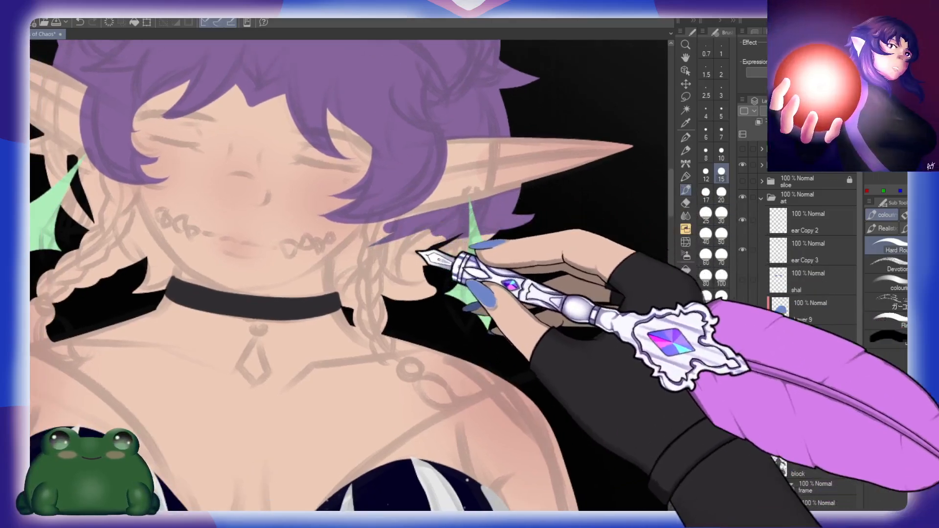
Step: Paint the lower hair lock beneath the right-hand ear and the upper part of the braid in purple
{"action": "left_click_drag", "start_coordinate": [400, 274], "coordinate": [398, 352]}
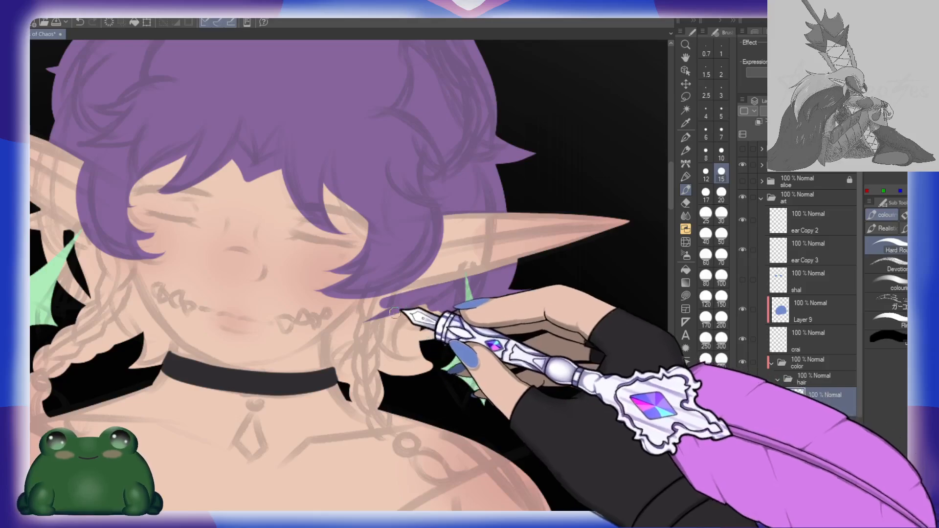
{"action": "left_click_drag", "start_coordinate": [442, 366], "coordinate": [406, 311]}
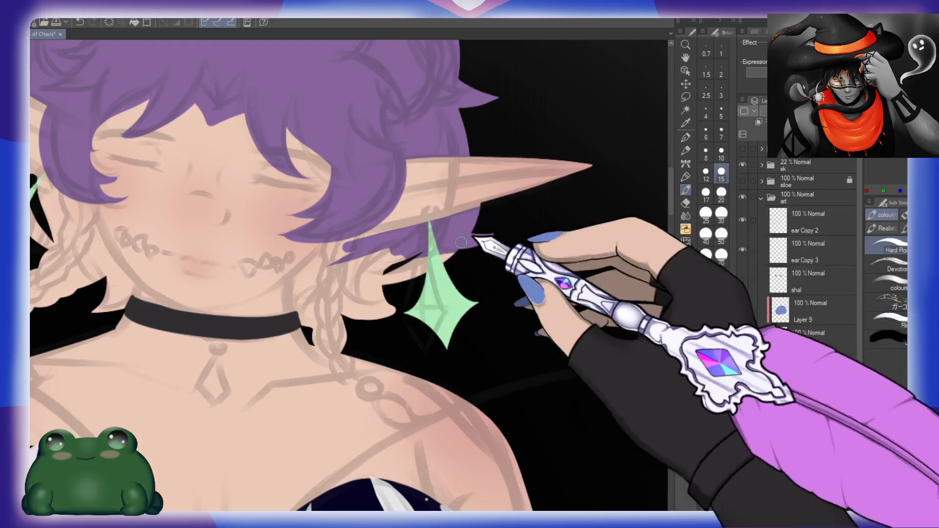
{"action": "left_click_drag", "start_coordinate": [415, 290], "coordinate": [454, 266]}
{"action": "mouse_move", "coordinate": [360, 241]}
{"action": "left_mouse_down"}
{"action": "mouse_move", "coordinate": [465, 220]}
{"action": "mouse_move", "coordinate": [458, 233]}
{"action": "mouse_move", "coordinate": [412, 258]}
{"action": "left_mouse_up"}
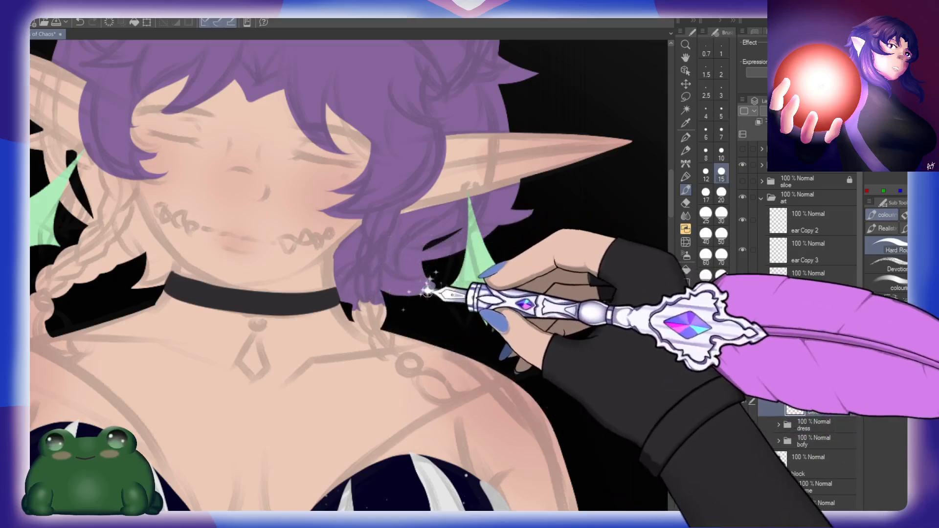
Step: Paint the rest of the right-hand braid purple down to its rounded end on the shoulder
{"action": "left_click_drag", "start_coordinate": [459, 325], "coordinate": [419, 261]}
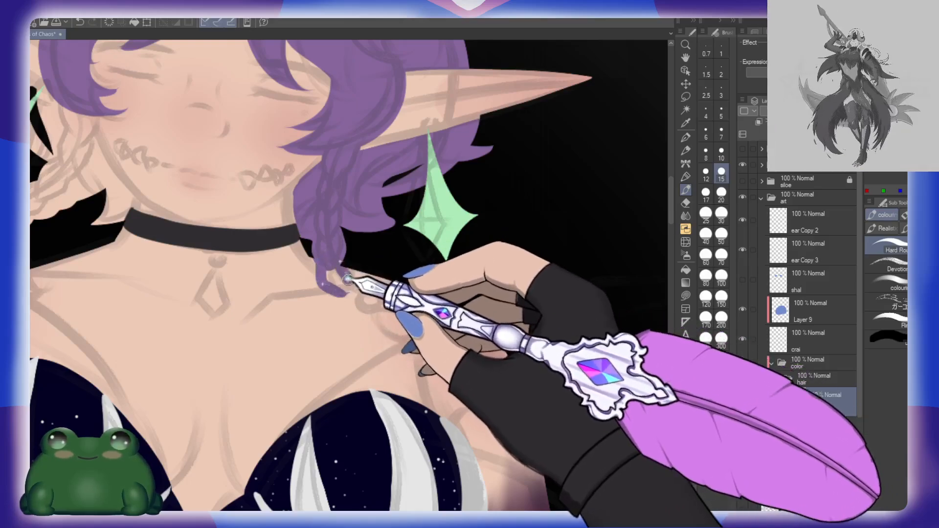
{"action": "left_click_drag", "start_coordinate": [354, 306], "coordinate": [358, 282]}
{"action": "left_click_drag", "start_coordinate": [349, 269], "coordinate": [339, 260]}
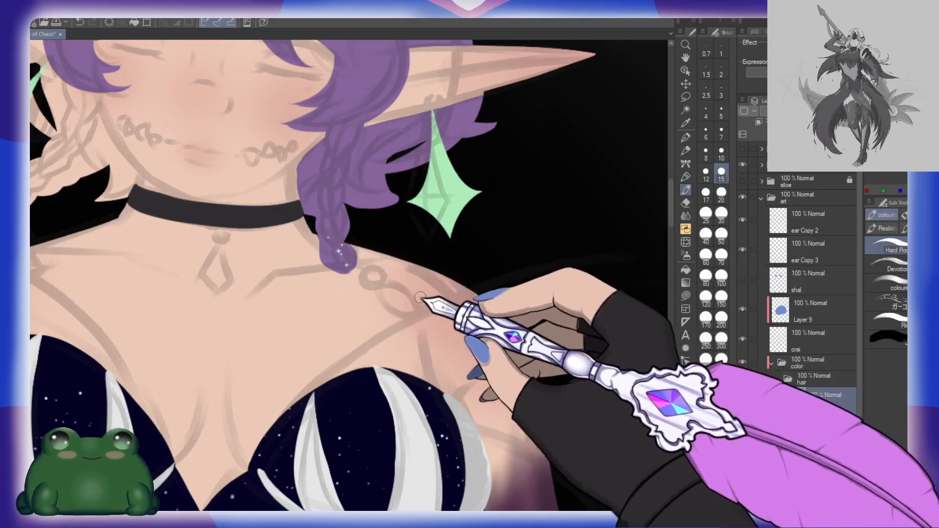
Step: Paint the left-hand braid purple from its end at the bead up towards the jaw, plus the strands behind the ear
{"action": "left_click_drag", "start_coordinate": [197, 249], "coordinate": [360, 283]}
{"action": "mouse_move", "coordinate": [300, 224]}
{"action": "left_mouse_down"}
{"action": "mouse_move", "coordinate": [377, 272]}
{"action": "mouse_move", "coordinate": [378, 259]}
{"action": "left_mouse_up"}
{"action": "mouse_move", "coordinate": [286, 265]}
{"action": "left_mouse_down"}
{"action": "mouse_move", "coordinate": [244, 280]}
{"action": "mouse_move", "coordinate": [282, 259]}
{"action": "left_mouse_up"}
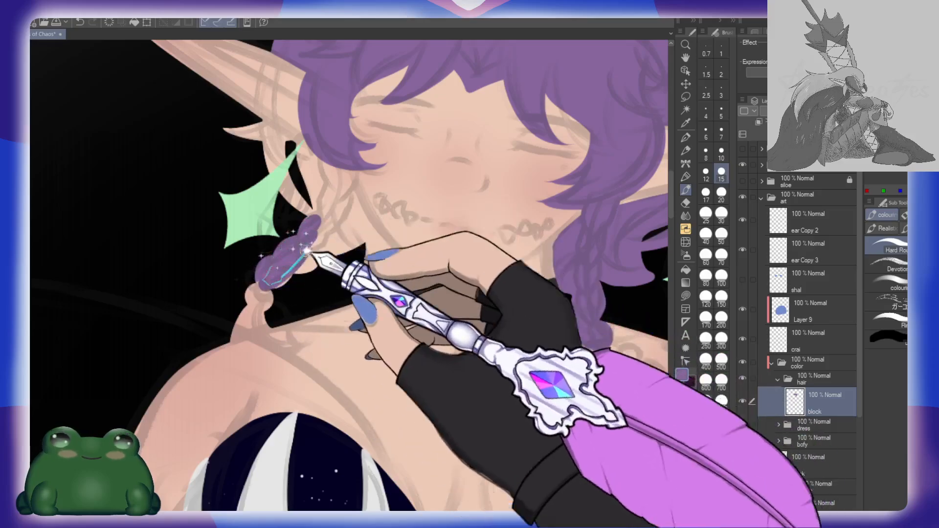
{"action": "mouse_move", "coordinate": [348, 151]}
{"action": "left_mouse_down"}
{"action": "mouse_move", "coordinate": [335, 206]}
{"action": "mouse_move", "coordinate": [349, 203]}
{"action": "left_mouse_up"}
{"action": "mouse_move", "coordinate": [252, 179]}
{"action": "left_mouse_down"}
{"action": "mouse_move", "coordinate": [316, 213]}
{"action": "mouse_move", "coordinate": [361, 215]}
{"action": "left_mouse_up"}
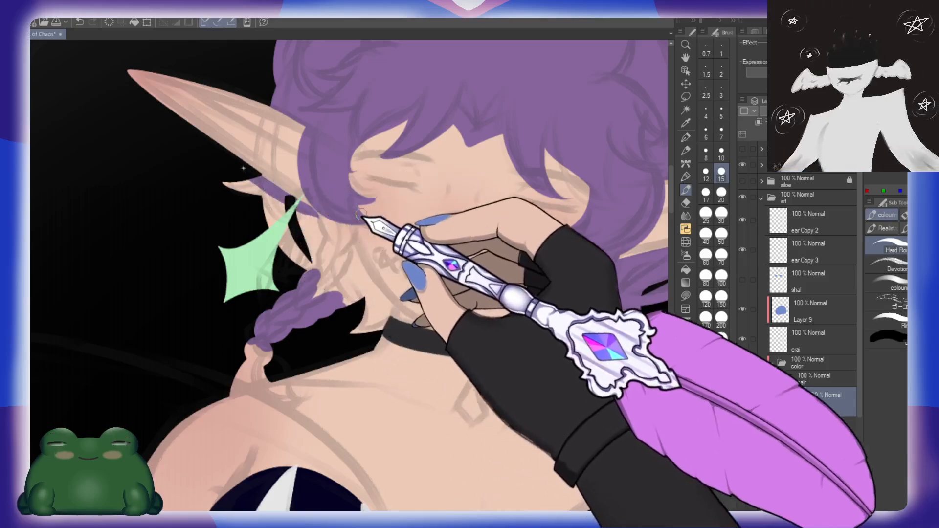
Step: Outline the hair lock along the left-hand side of the face down to its tip by the choker and fill it purple
{"action": "left_click_drag", "start_coordinate": [393, 273], "coordinate": [363, 248]}
{"action": "left_click_drag", "start_coordinate": [313, 196], "coordinate": [325, 224]}
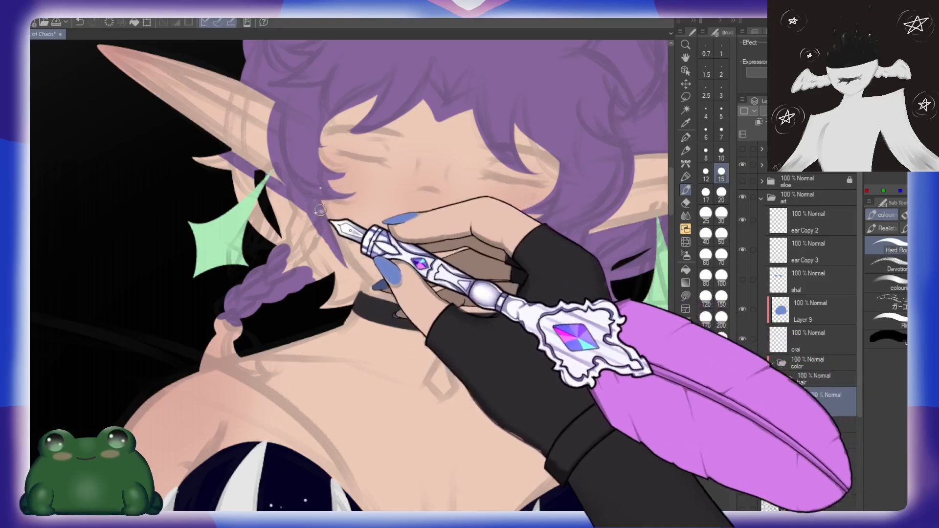
{"action": "left_click_drag", "start_coordinate": [375, 292], "coordinate": [375, 240]}
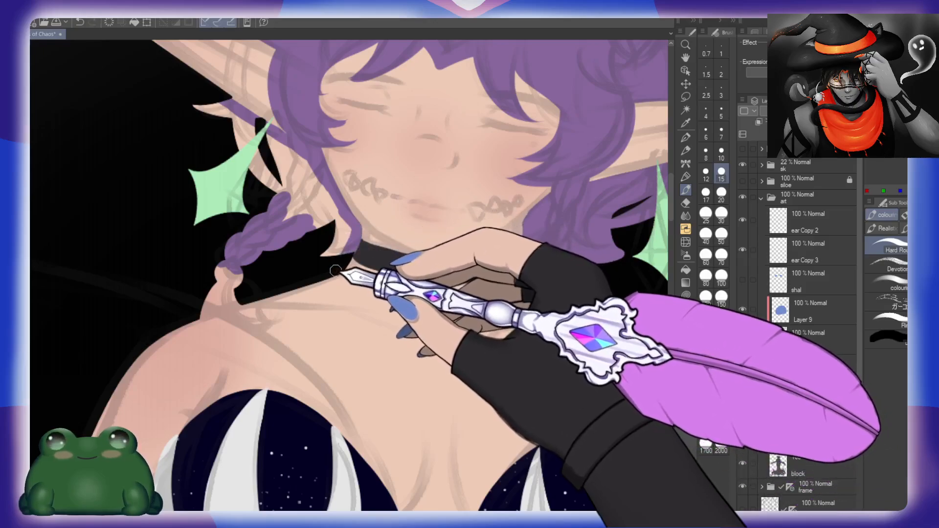
{"action": "left_click_drag", "start_coordinate": [314, 238], "coordinate": [344, 243]}
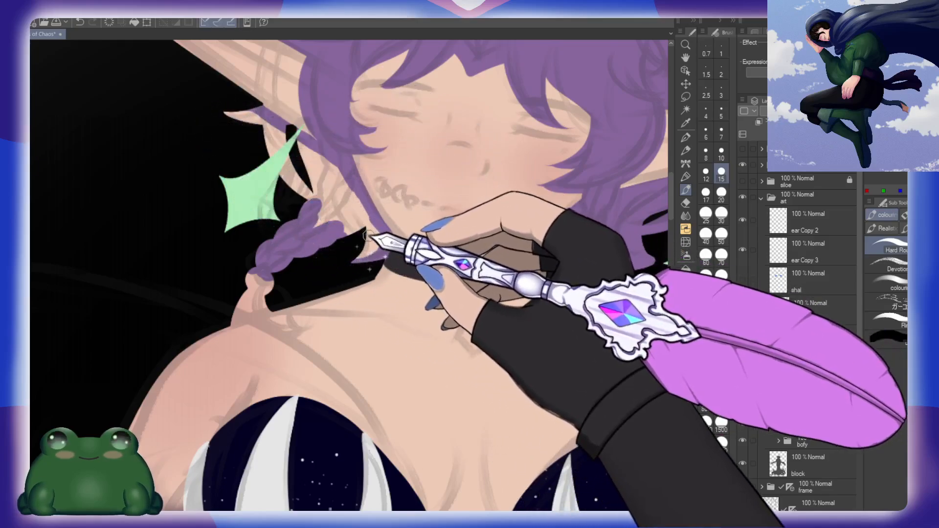
{"action": "key", "text": "g"}
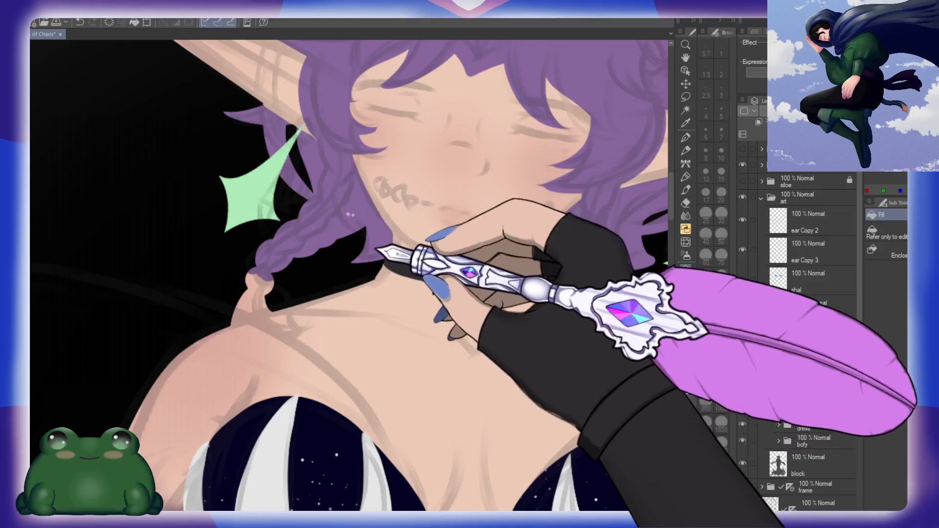
Step: Paint over the remaining gap in the hair beneath the left-hand ear, at the top of the star earring
{"action": "key", "text": "b"}
{"action": "left_click_drag", "start_coordinate": [350, 202], "coordinate": [381, 247]}
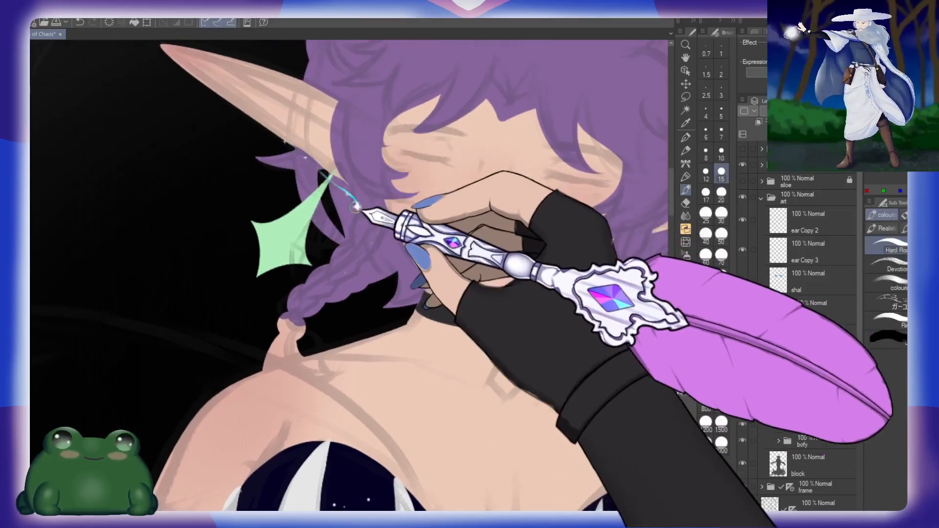
{"action": "key", "text": "ctrl+z"}
{"action": "key", "text": "h"}
{"action": "left_click_drag", "start_coordinate": [401, 182], "coordinate": [412, 196]}
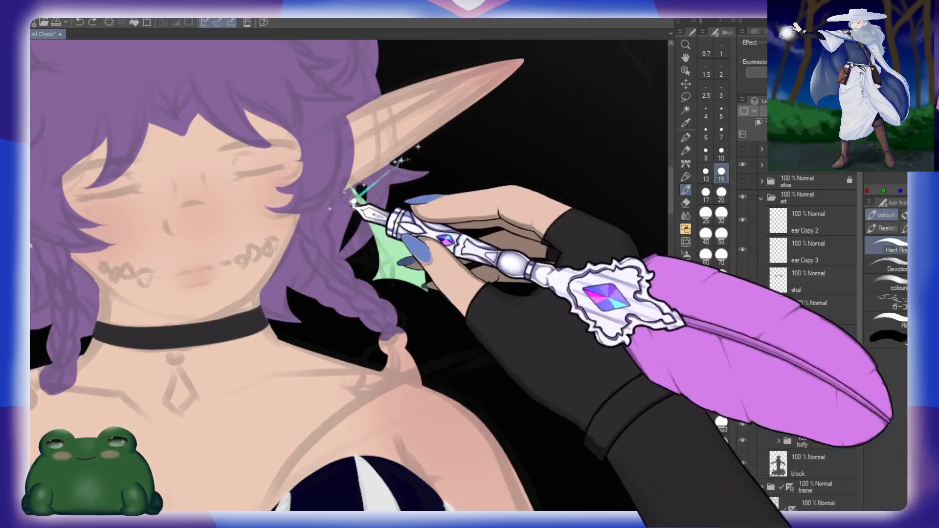
{"action": "left_click_drag", "start_coordinate": [354, 200], "coordinate": [397, 178]}
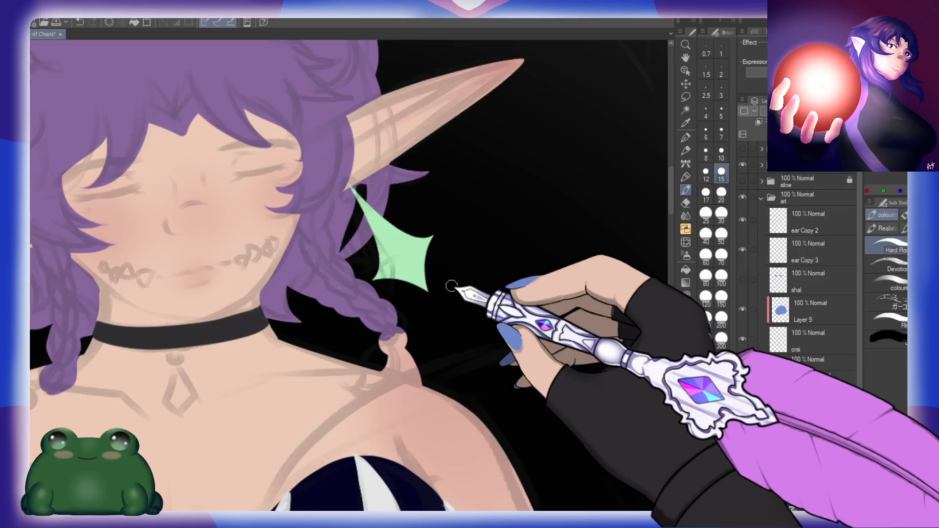
{"action": "key", "text": "h"}
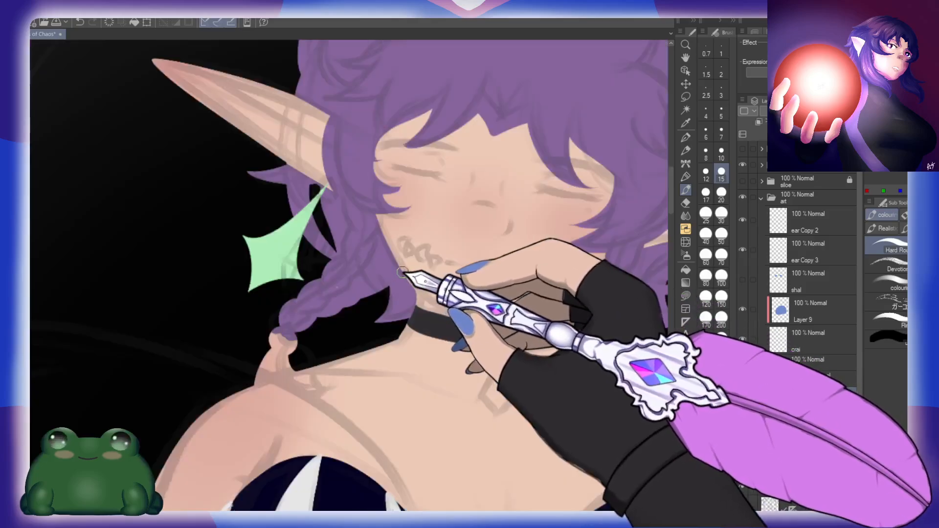
Step: Outline the loose tuft below the left-hand braid's bead and fill it with flat purple
{"action": "left_click_drag", "start_coordinate": [576, 314], "coordinate": [369, 241]}
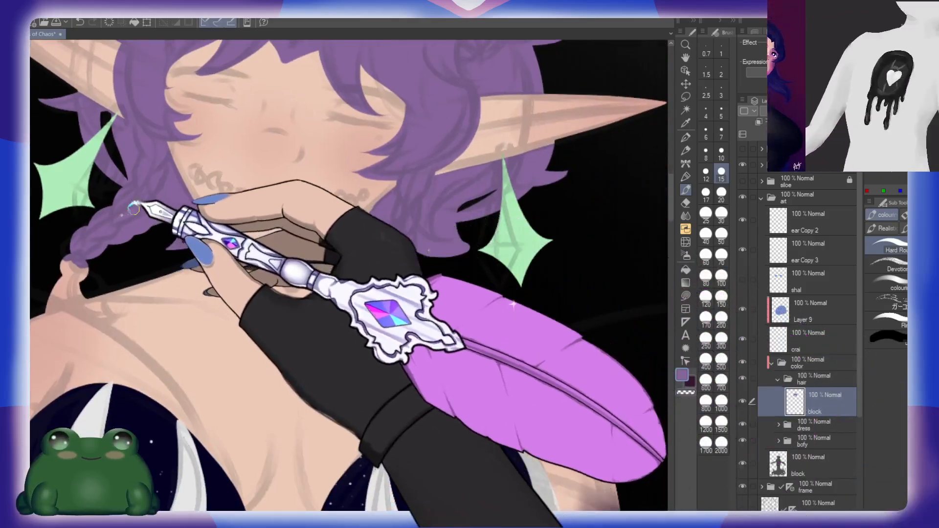
{"action": "left_click_drag", "start_coordinate": [488, 264], "coordinate": [401, 220]}
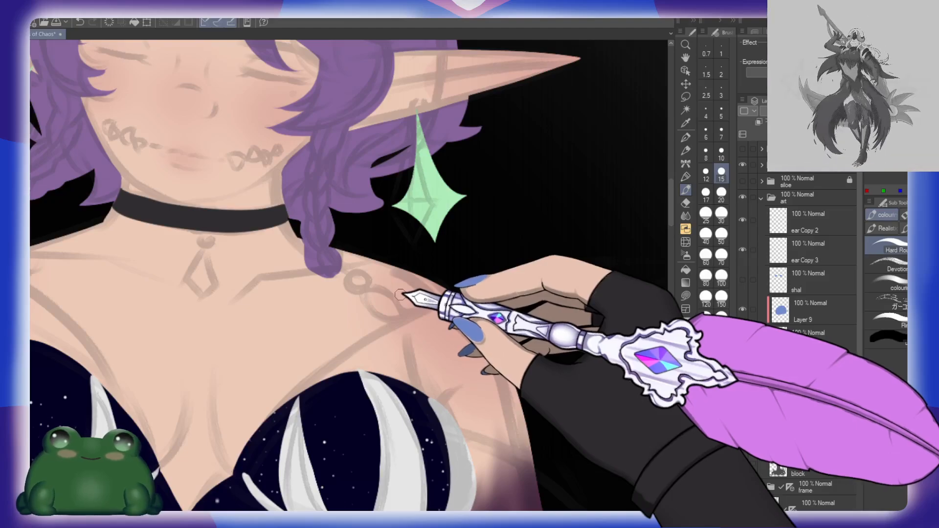
{"action": "left_click_drag", "start_coordinate": [229, 323], "coordinate": [458, 275]}
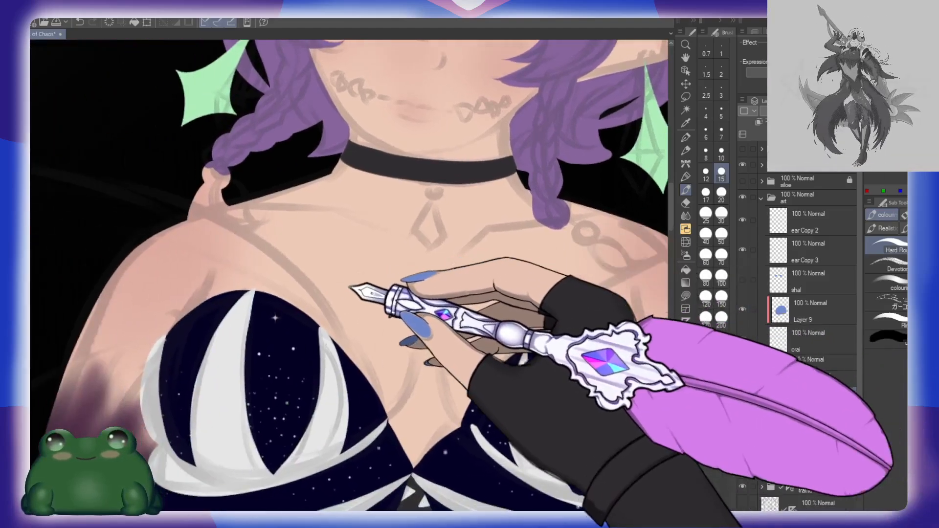
{"action": "mouse_move", "coordinate": [201, 188]}
{"action": "left_mouse_down"}
{"action": "mouse_move", "coordinate": [214, 206]}
{"action": "mouse_move", "coordinate": [205, 192]}
{"action": "mouse_move", "coordinate": [210, 232]}
{"action": "mouse_move", "coordinate": [208, 202]}
{"action": "mouse_move", "coordinate": [197, 239]}
{"action": "mouse_move", "coordinate": [245, 208]}
{"action": "mouse_move", "coordinate": [224, 192]}
{"action": "mouse_move", "coordinate": [267, 217]}
{"action": "mouse_move", "coordinate": [253, 231]}
{"action": "mouse_move", "coordinate": [258, 222]}
{"action": "mouse_move", "coordinate": [234, 222]}
{"action": "mouse_move", "coordinate": [270, 239]}
{"action": "mouse_move", "coordinate": [256, 225]}
{"action": "mouse_move", "coordinate": [220, 224]}
{"action": "mouse_move", "coordinate": [267, 225]}
{"action": "left_mouse_up"}
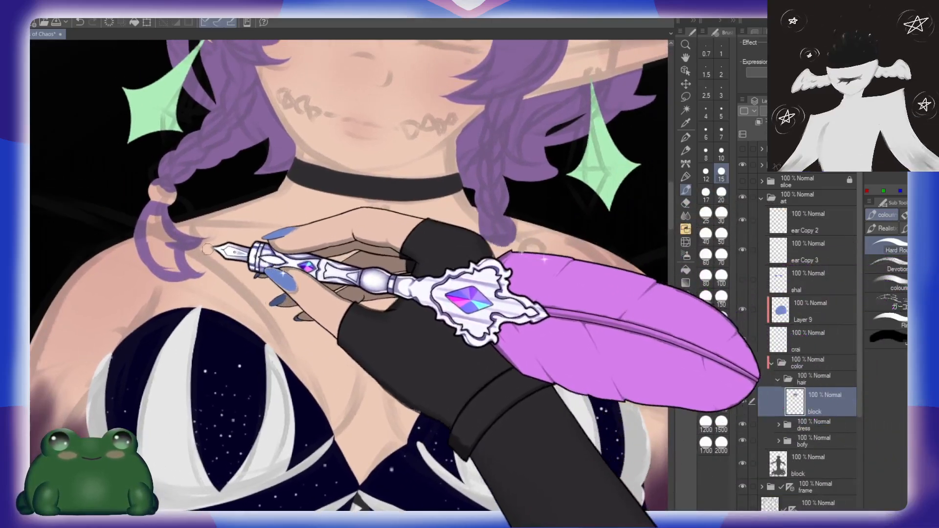
{"action": "key", "text": "b"}
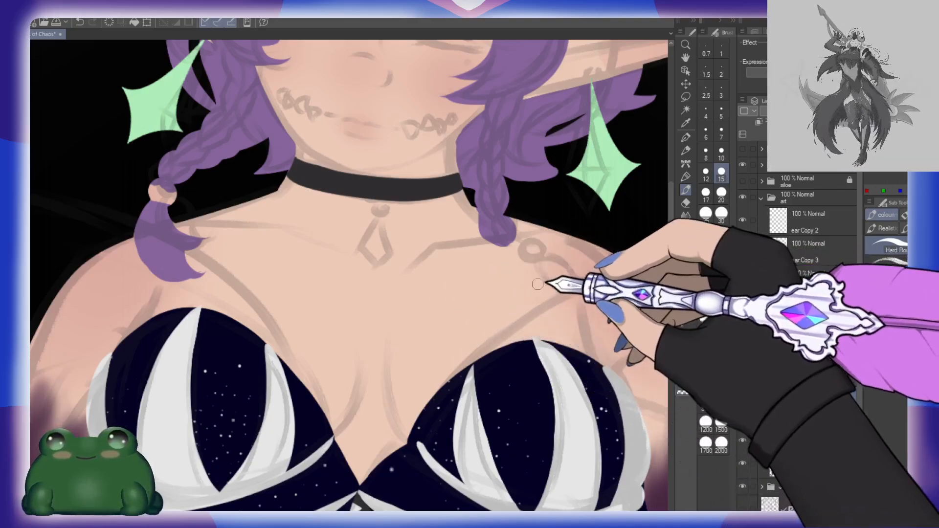
{"action": "left_click_drag", "start_coordinate": [580, 277], "coordinate": [525, 299]}
{"action": "left_click_drag", "start_coordinate": [407, 330], "coordinate": [468, 324]}
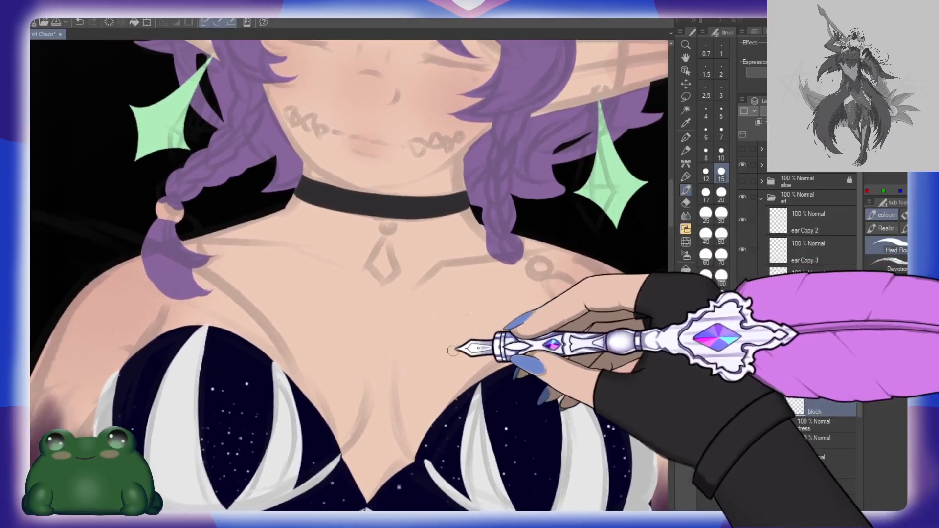
Step: Outline the curled hair tuft below the ring on the right-hand shoulder at brush size 10 and fill it purple
{"action": "key", "text": "e"}
{"action": "left_click", "coordinate": [721, 174]}
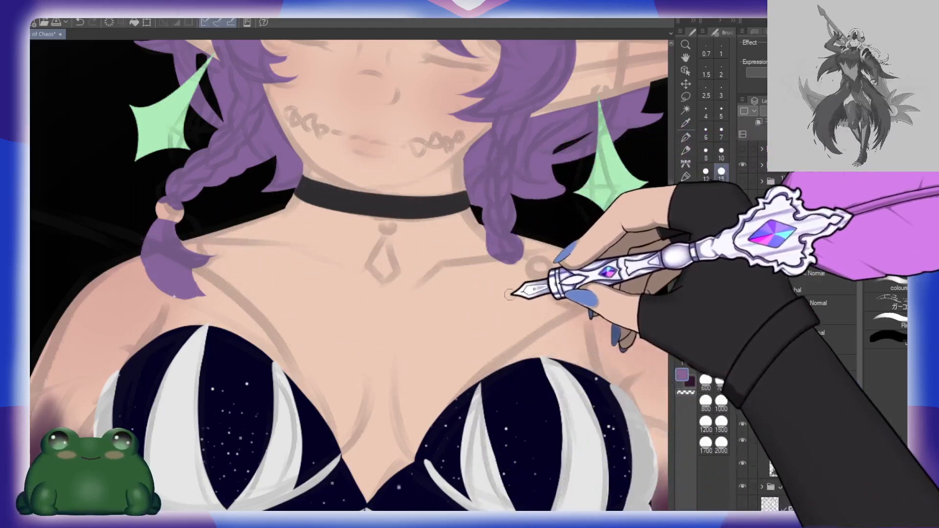
{"action": "left_click_drag", "start_coordinate": [579, 258], "coordinate": [435, 298]}
{"action": "key", "text": "h"}
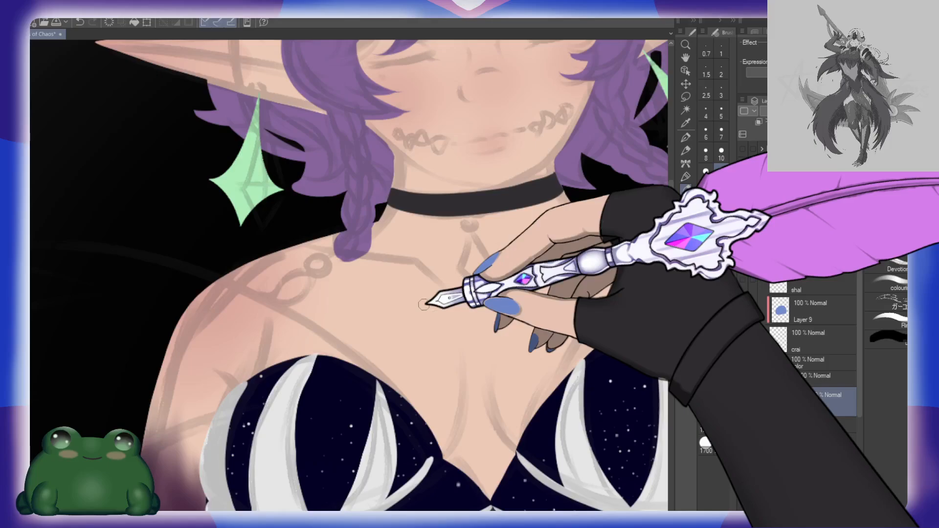
{"action": "mouse_move", "coordinate": [332, 281]}
{"action": "left_mouse_down"}
{"action": "mouse_move", "coordinate": [364, 275]}
{"action": "mouse_move", "coordinate": [307, 303]}
{"action": "left_mouse_up"}
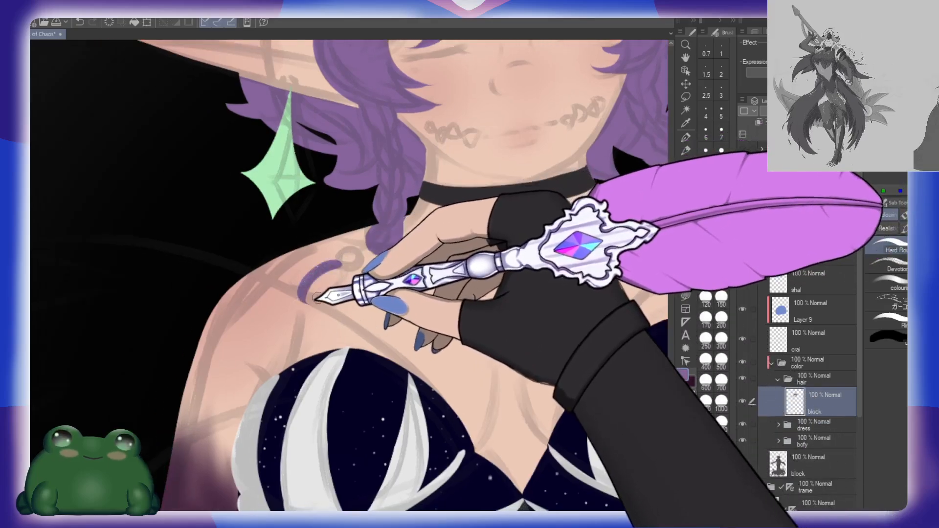
{"action": "left_click_drag", "start_coordinate": [335, 268], "coordinate": [308, 313]}
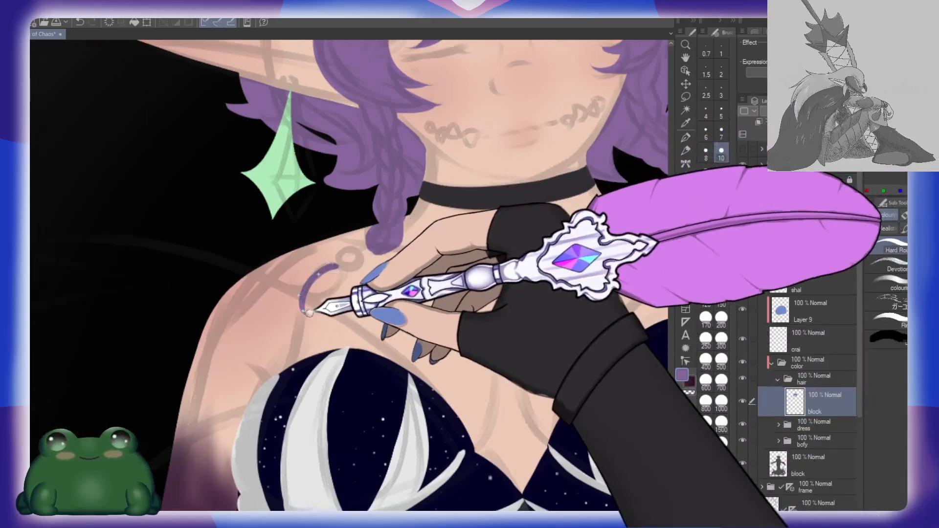
{"action": "key", "text": "ctrl+z"}
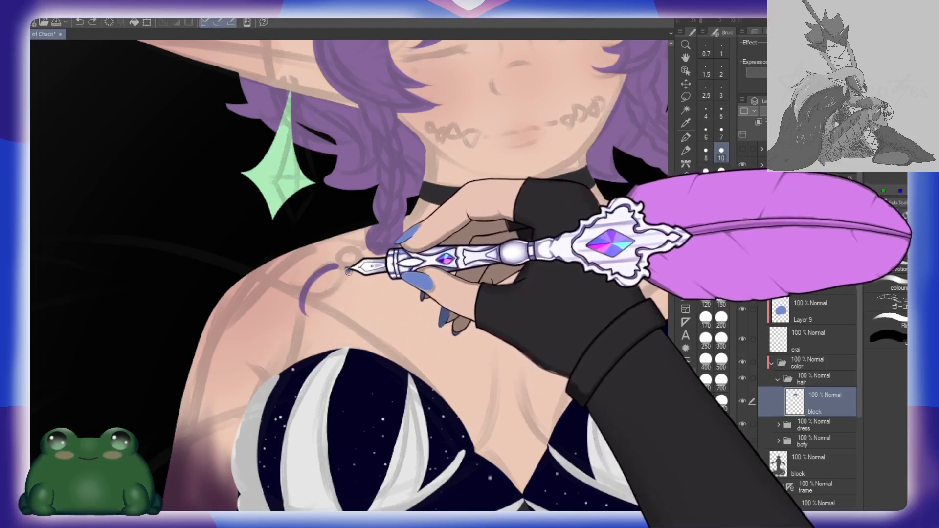
{"action": "left_click_drag", "start_coordinate": [338, 285], "coordinate": [318, 321]}
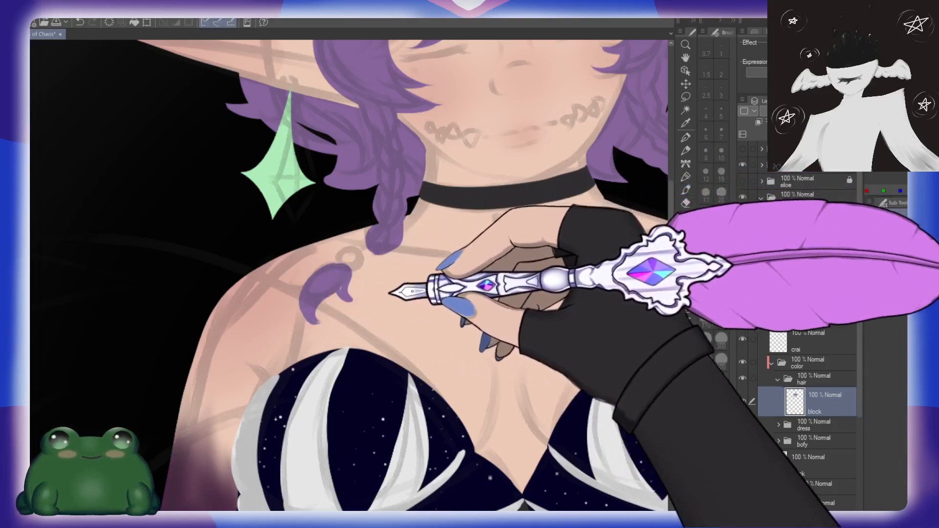
Step: Refine the edges and curled tip of the right-hand shoulder tuft with the Devotion brush at size 10
{"action": "left_click", "coordinate": [904, 263]}
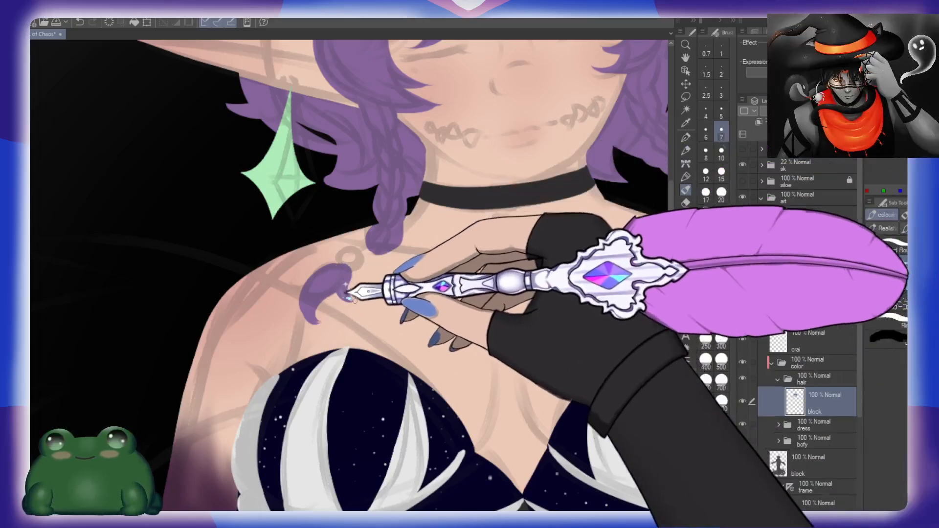
{"action": "left_click", "coordinate": [721, 151]}
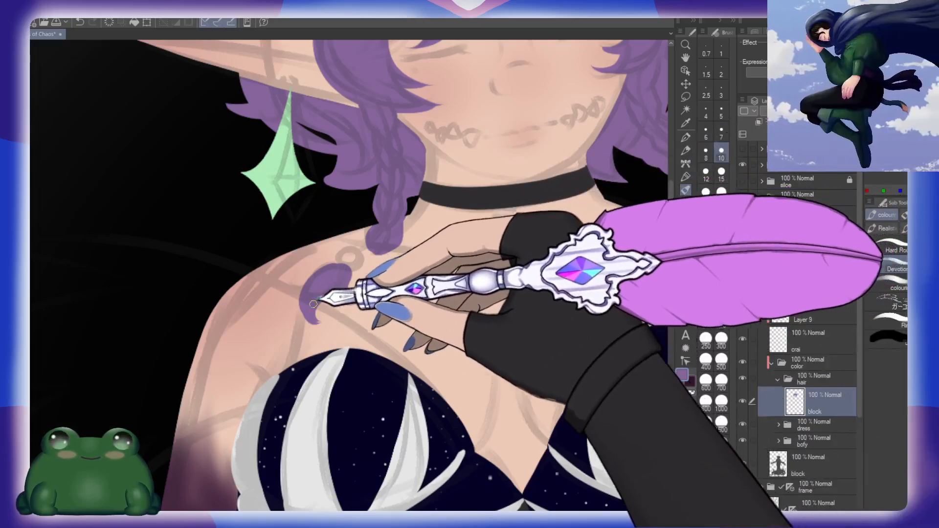
{"action": "key", "text": "h"}
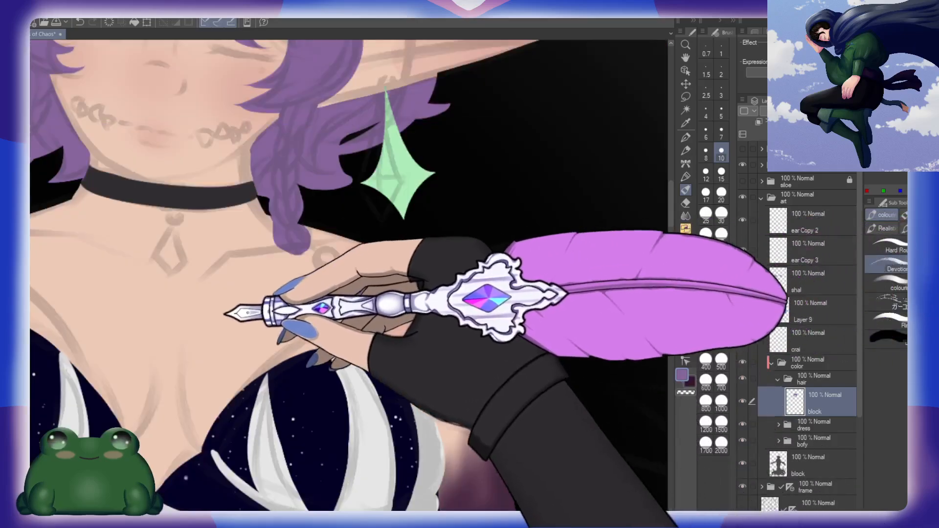
{"action": "left_click_drag", "start_coordinate": [117, 293], "coordinate": [389, 290]}
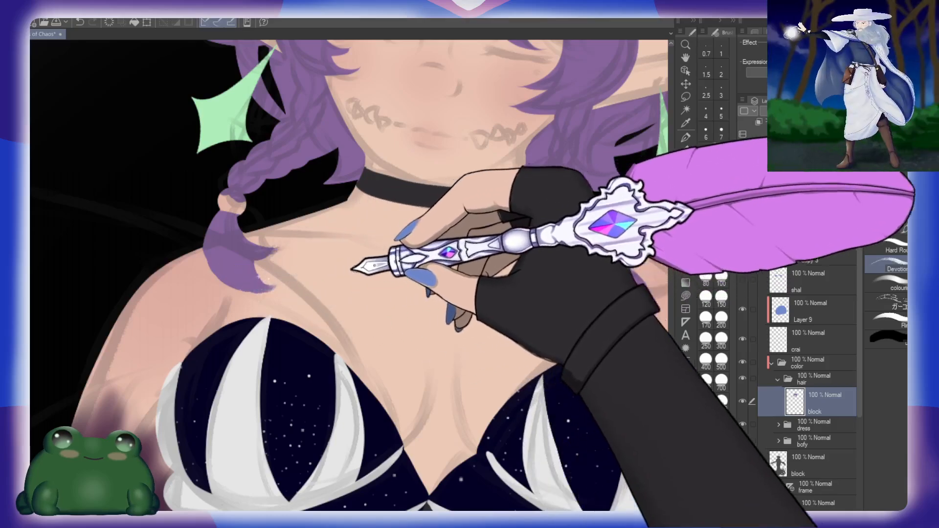
Step: Try to reshape the tip of the left-hand face-framing lock on the cheek with a short purple stroke
{"action": "left_click_drag", "start_coordinate": [459, 202], "coordinate": [381, 363]}
{"action": "left_click_drag", "start_coordinate": [442, 254], "coordinate": [422, 276]}
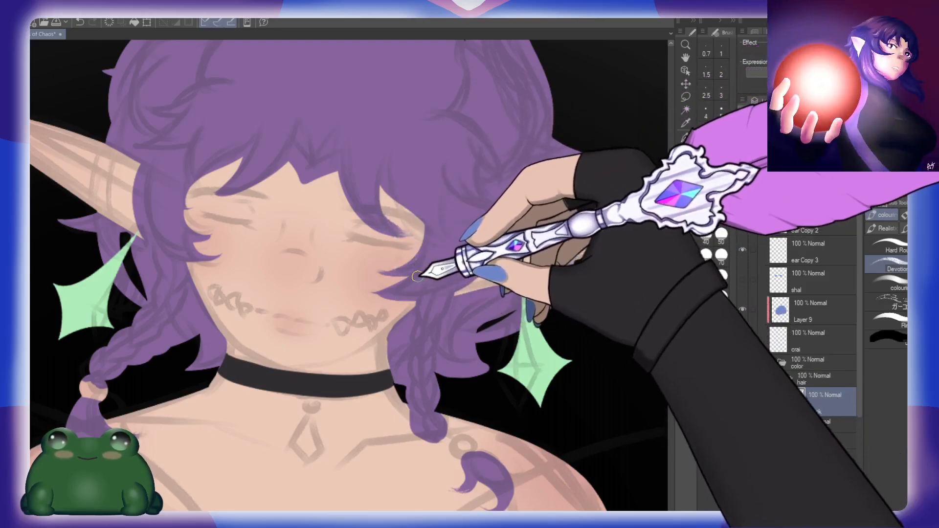
{"action": "left_click_drag", "start_coordinate": [409, 277], "coordinate": [449, 283]}
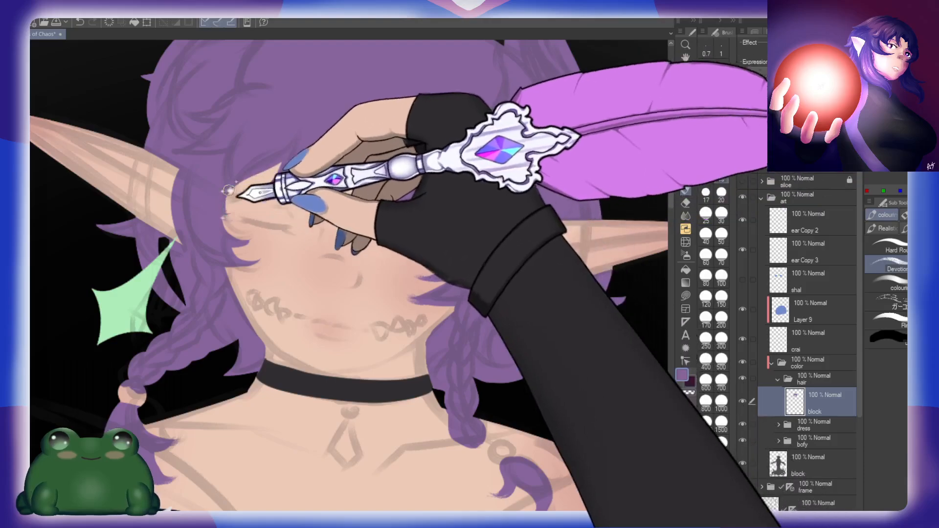
{"action": "left_click_drag", "start_coordinate": [338, 199], "coordinate": [353, 188]}
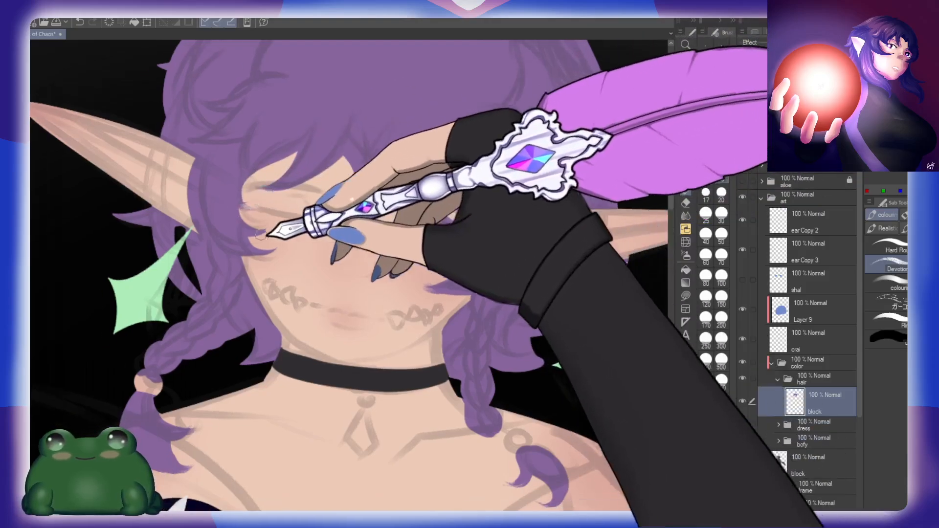
{"action": "key", "text": "ctrl+z"}
{"action": "mouse_move", "coordinate": [251, 231]}
{"action": "left_mouse_down"}
{"action": "mouse_move", "coordinate": [283, 231]}
{"action": "mouse_move", "coordinate": [238, 229]}
{"action": "mouse_move", "coordinate": [264, 222]}
{"action": "mouse_move", "coordinate": [271, 258]}
{"action": "mouse_move", "coordinate": [238, 237]}
{"action": "mouse_move", "coordinate": [268, 238]}
{"action": "left_mouse_up"}
{"action": "key", "text": "ctrl+z"}
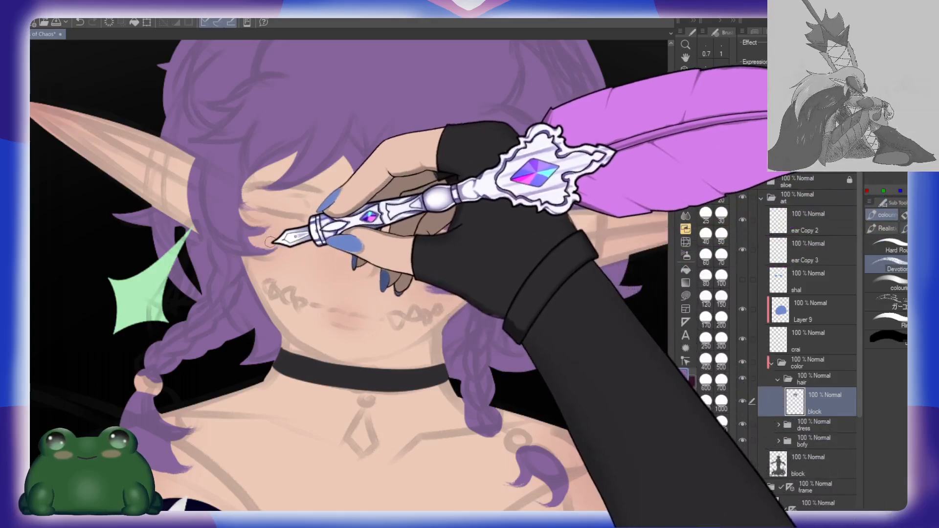
Step: On the base silhouette's block layer, paint dark grey beneath the right-hand hair tips above and below the ear
{"action": "left_click_drag", "start_coordinate": [457, 244], "coordinate": [333, 369]}
{"action": "left_click_drag", "start_coordinate": [520, 323], "coordinate": [512, 268]}
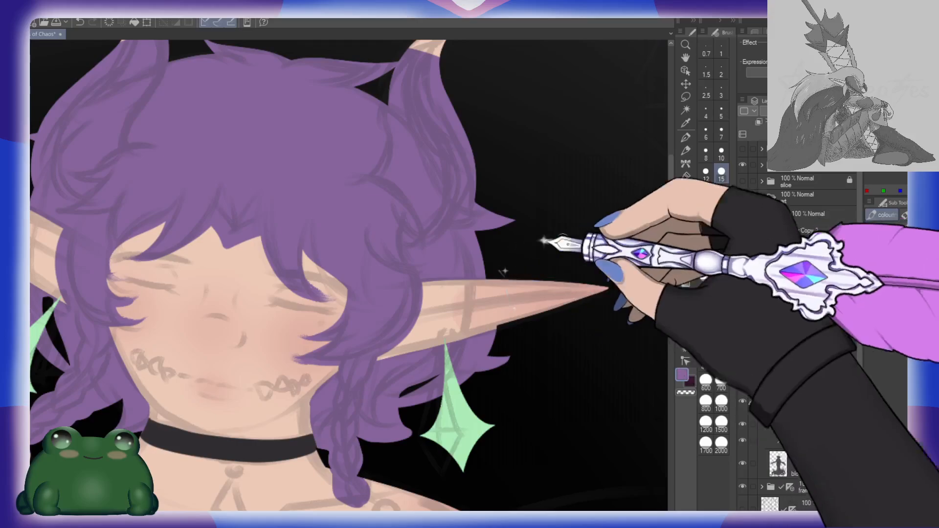
{"action": "left_click", "coordinate": [831, 465]}
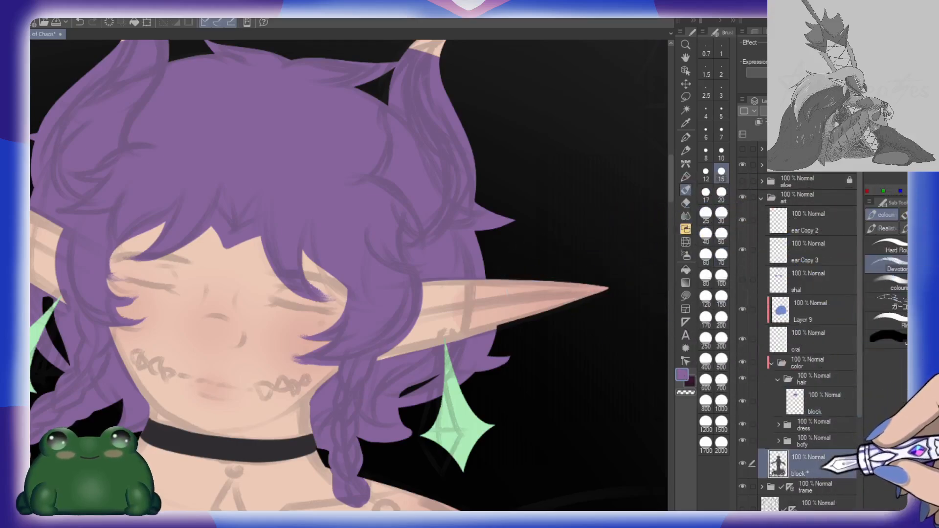
{"action": "left_click", "coordinate": [742, 440]}
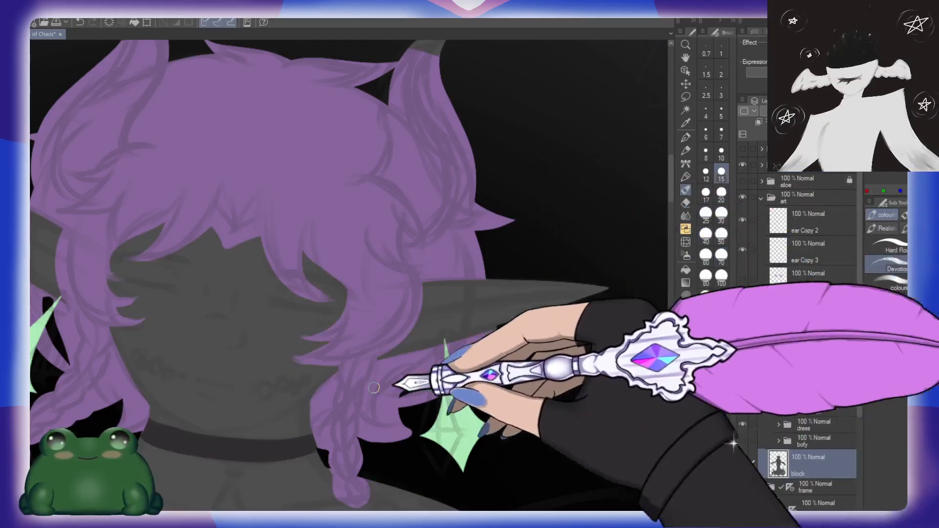
{"action": "left_click", "coordinate": [742, 440]}
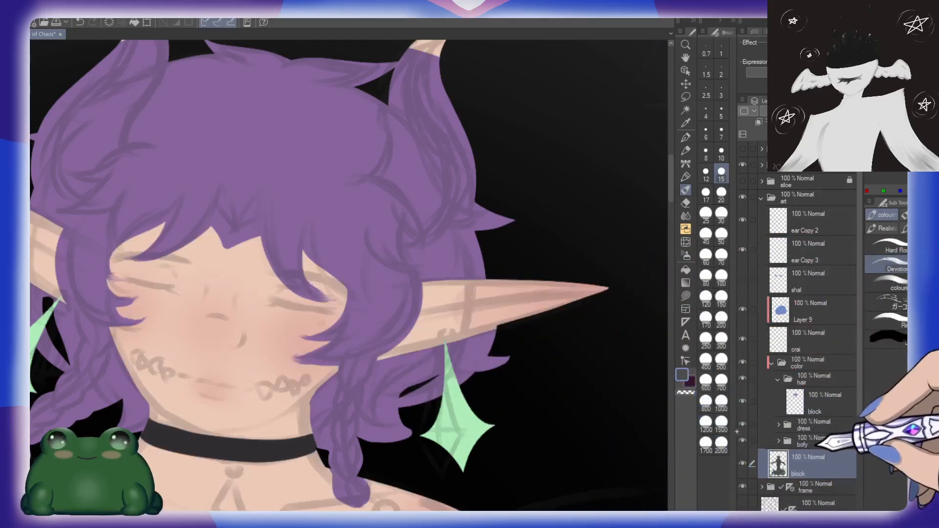
{"action": "left_click_drag", "start_coordinate": [503, 188], "coordinate": [526, 186]}
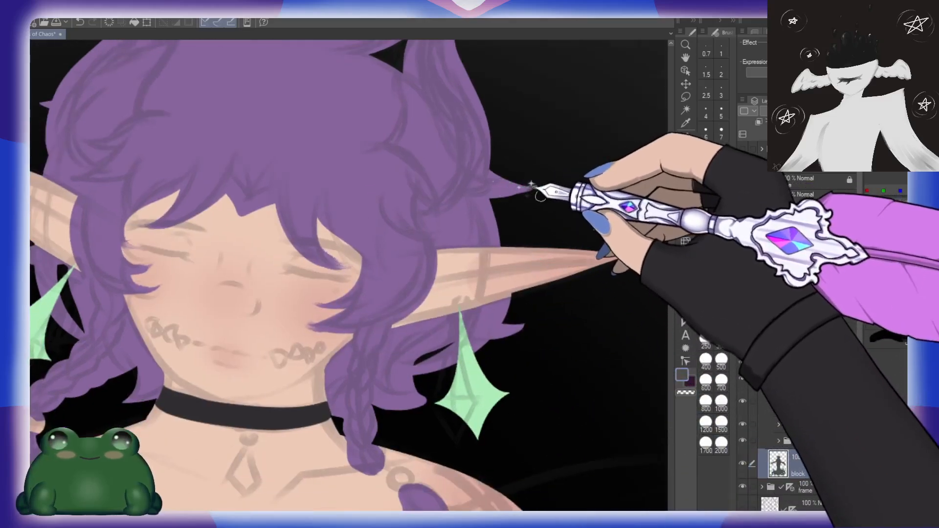
{"action": "left_click_drag", "start_coordinate": [520, 318], "coordinate": [529, 267]}
{"action": "left_click_drag", "start_coordinate": [499, 304], "coordinate": [521, 274]}
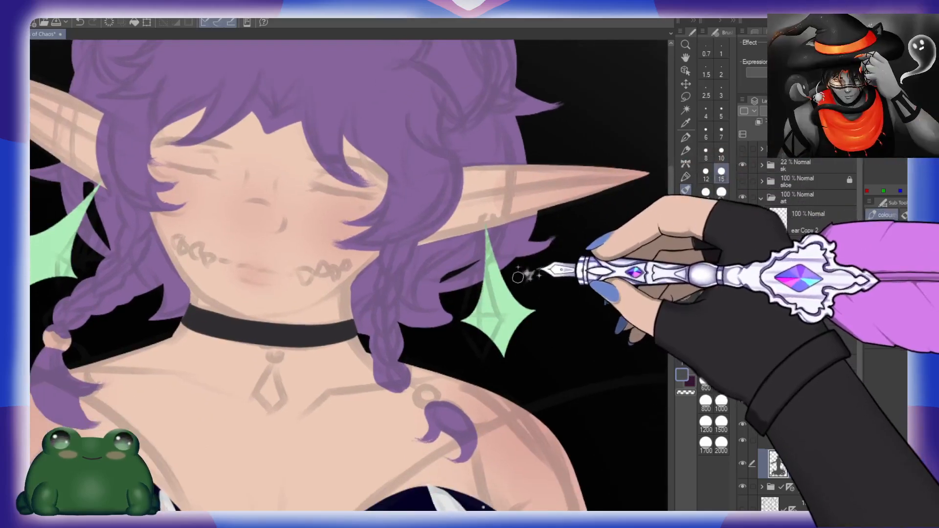
Step: Extend the base silhouette beneath the left-hand hair tips beside the neck, behind the ear and at the upper side of the head
{"action": "mouse_move", "coordinate": [436, 293]}
{"action": "left_mouse_down"}
{"action": "mouse_move", "coordinate": [456, 311]}
{"action": "mouse_move", "coordinate": [374, 335]}
{"action": "mouse_move", "coordinate": [451, 320]}
{"action": "left_mouse_up"}
{"action": "left_click_drag", "start_coordinate": [146, 267], "coordinate": [237, 275]}
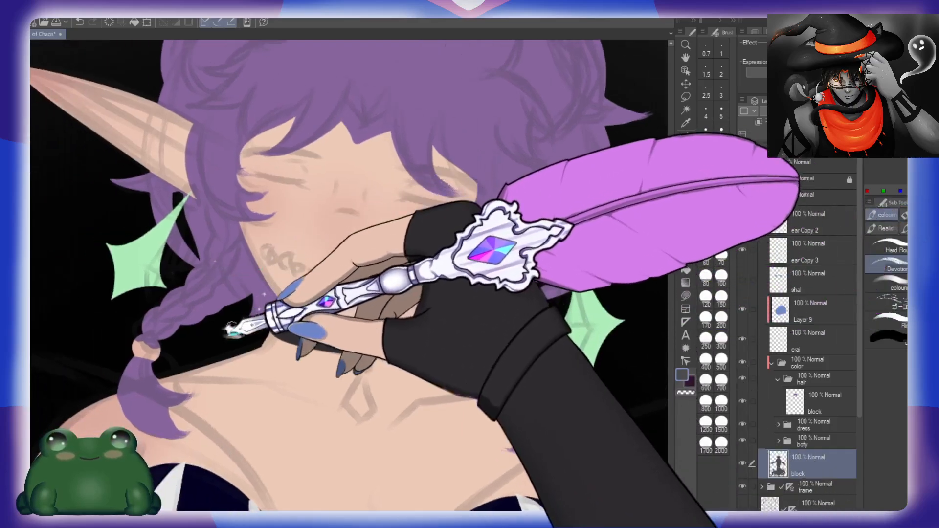
{"action": "left_click_drag", "start_coordinate": [249, 339], "coordinate": [315, 381]}
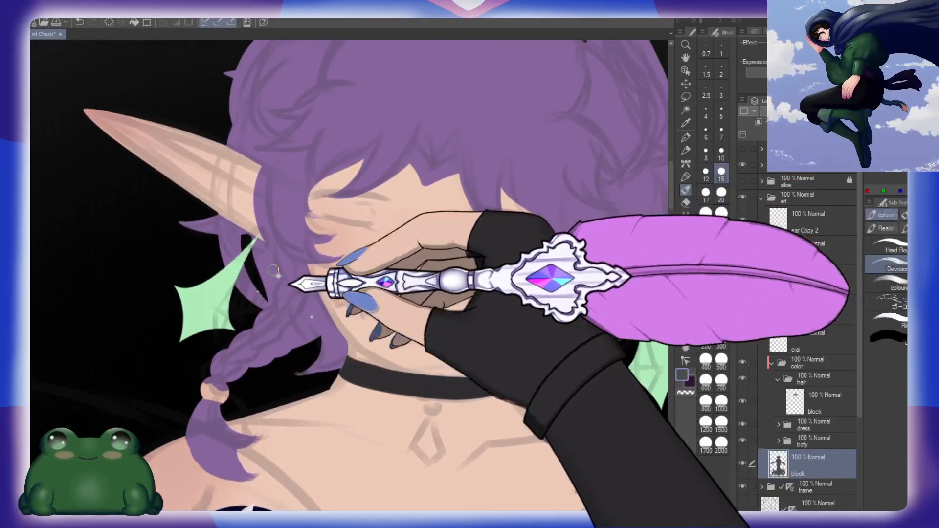
{"action": "left_click_drag", "start_coordinate": [196, 223], "coordinate": [171, 218]}
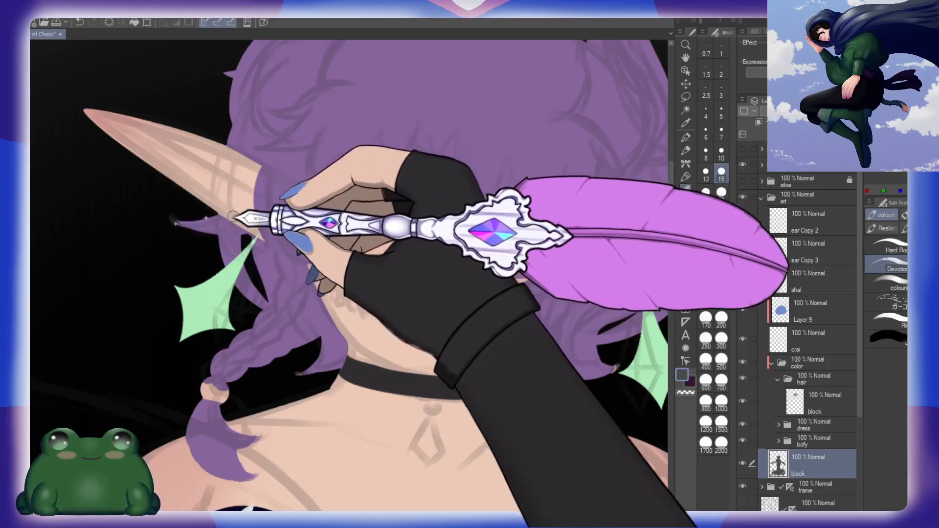
{"action": "left_click_drag", "start_coordinate": [287, 150], "coordinate": [334, 306]}
{"action": "left_click_drag", "start_coordinate": [264, 226], "coordinate": [289, 235]}
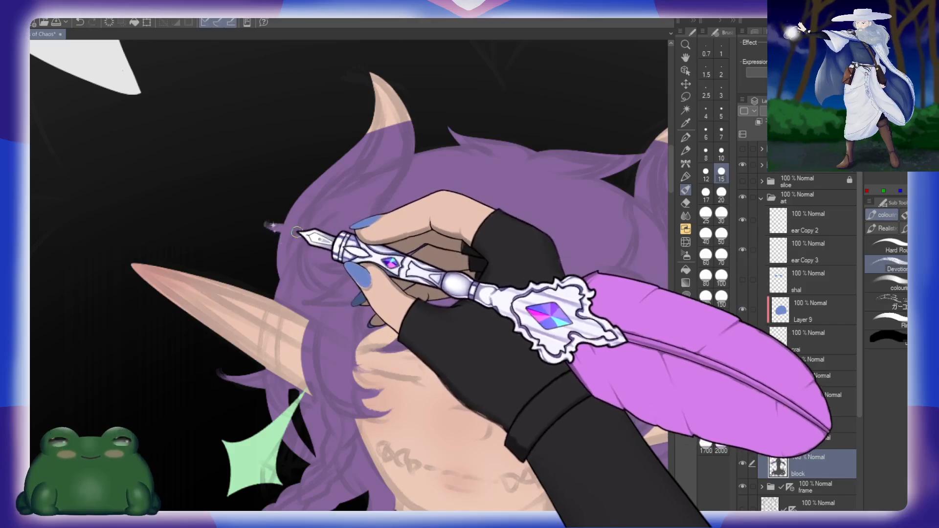
Step: Extend the base silhouette beneath the crown tuft and the right-hand hair wisps around the ear
{"action": "left_click_drag", "start_coordinate": [530, 274], "coordinate": [426, 277]}
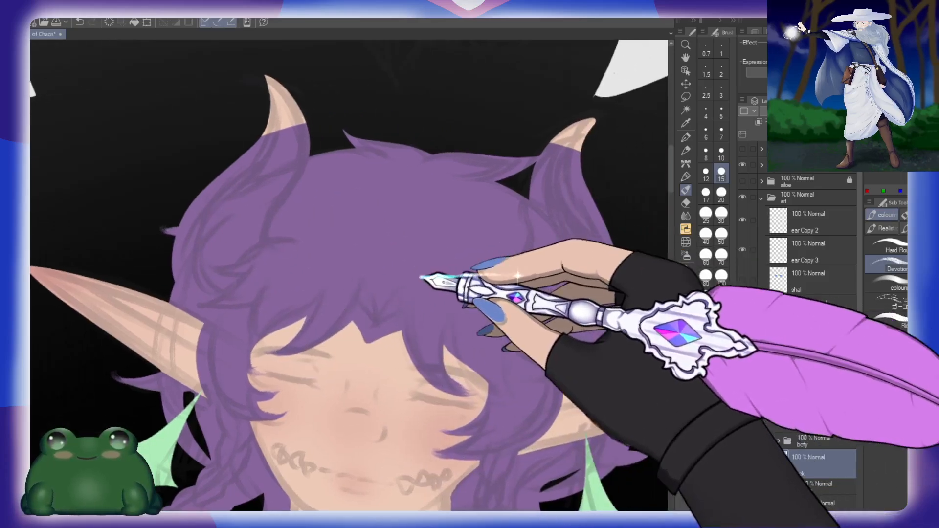
{"action": "left_click_drag", "start_coordinate": [336, 133], "coordinate": [364, 145]}
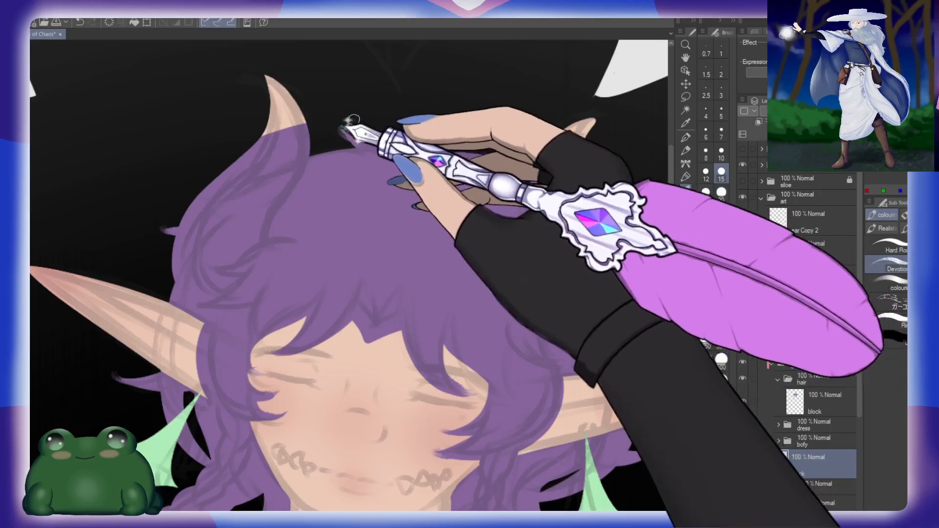
{"action": "left_click_drag", "start_coordinate": [617, 360], "coordinate": [510, 283]}
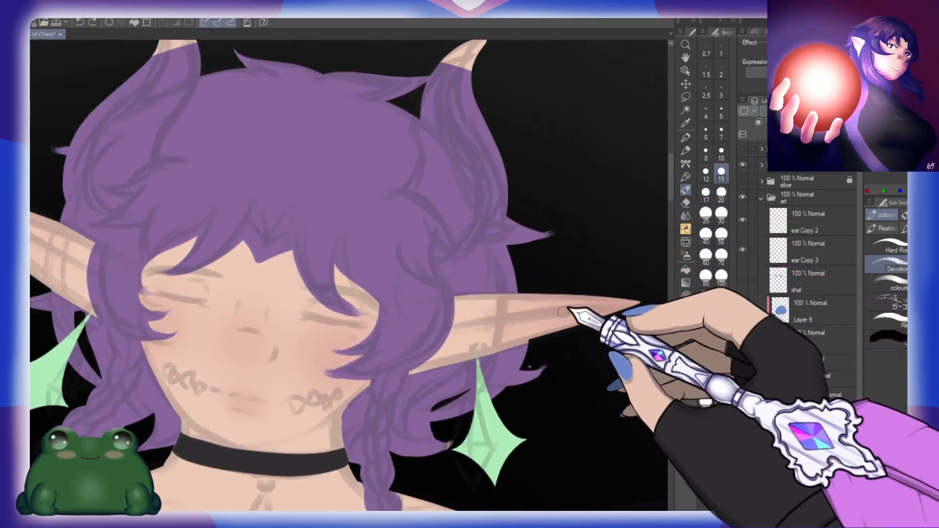
{"action": "left_click_drag", "start_coordinate": [537, 349], "coordinate": [532, 323]}
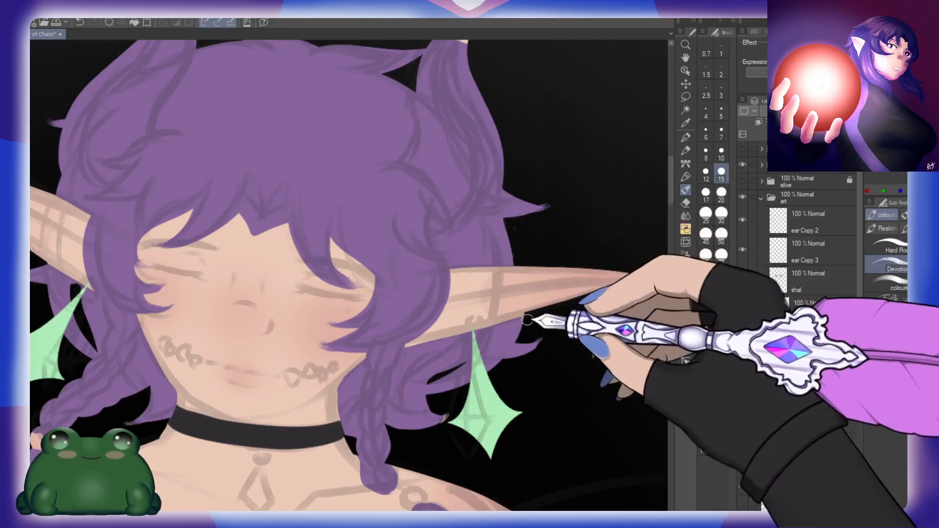
Step: Return to the hair block layer and cover the right-hand hair tips around the ear with purple
{"action": "left_click", "coordinate": [812, 404]}
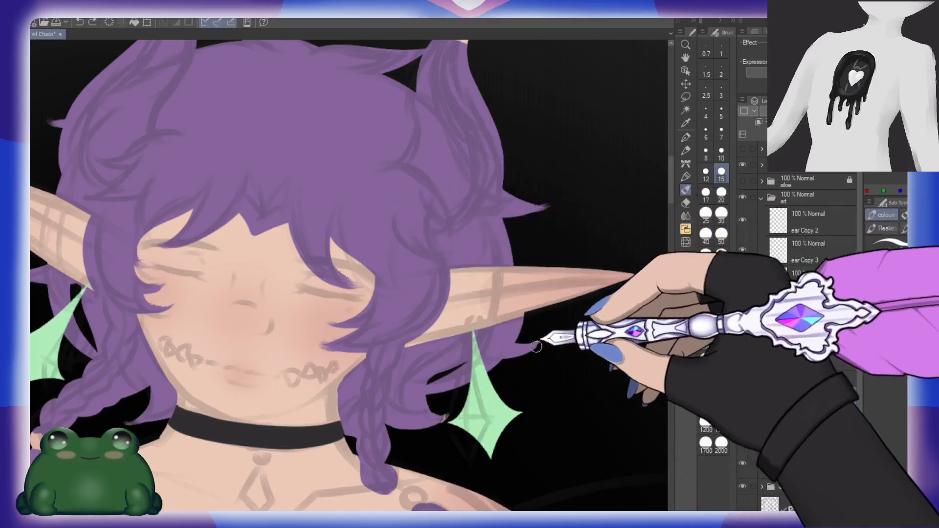
{"action": "left_click_drag", "start_coordinate": [527, 342], "coordinate": [539, 339]}
{"action": "left_click_drag", "start_coordinate": [451, 410], "coordinate": [434, 421]}
{"action": "left_click_drag", "start_coordinate": [542, 247], "coordinate": [535, 281]}
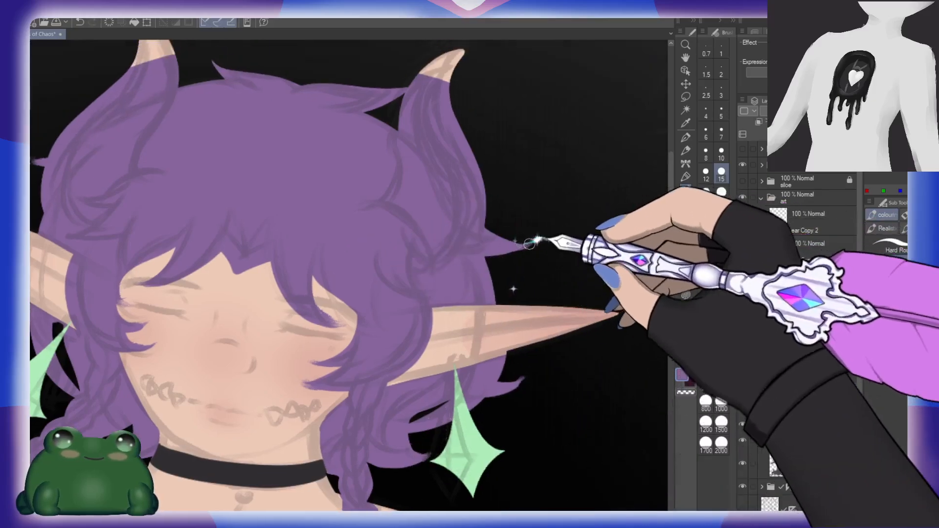
Step: Touch up the left-hand hair tips in purple at the side of the head, behind the ear and beside the neck
{"action": "left_click_drag", "start_coordinate": [511, 208], "coordinate": [621, 296]}
{"action": "left_click_drag", "start_coordinate": [288, 254], "coordinate": [379, 236]}
{"action": "left_click_drag", "start_coordinate": [282, 283], "coordinate": [317, 215]}
{"action": "left_click_drag", "start_coordinate": [225, 312], "coordinate": [226, 323]}
{"action": "left_click_drag", "start_coordinate": [393, 372], "coordinate": [367, 250]}
{"action": "left_click_drag", "start_coordinate": [343, 334], "coordinate": [323, 333]}
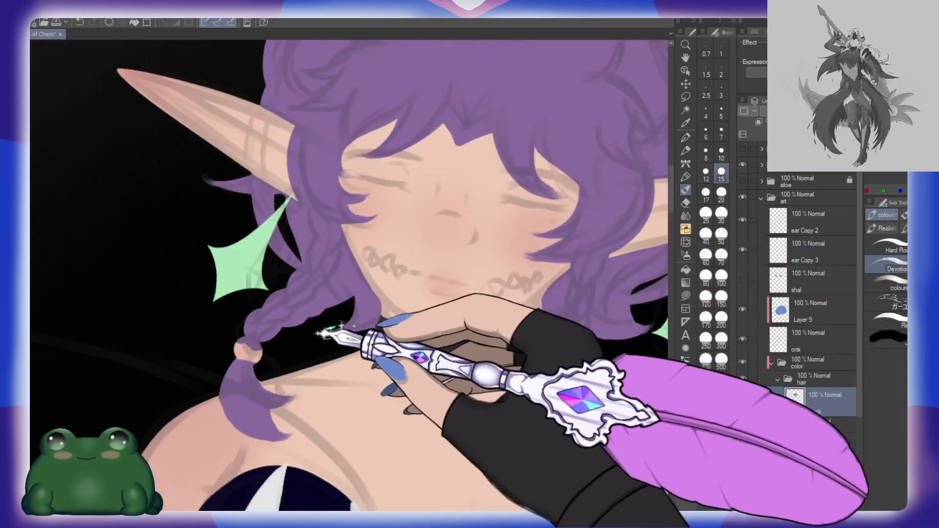
Step: Add a new layer named g above the hair block layer and clip it to that layer
{"action": "left_click_drag", "start_coordinate": [519, 317], "coordinate": [368, 321]}
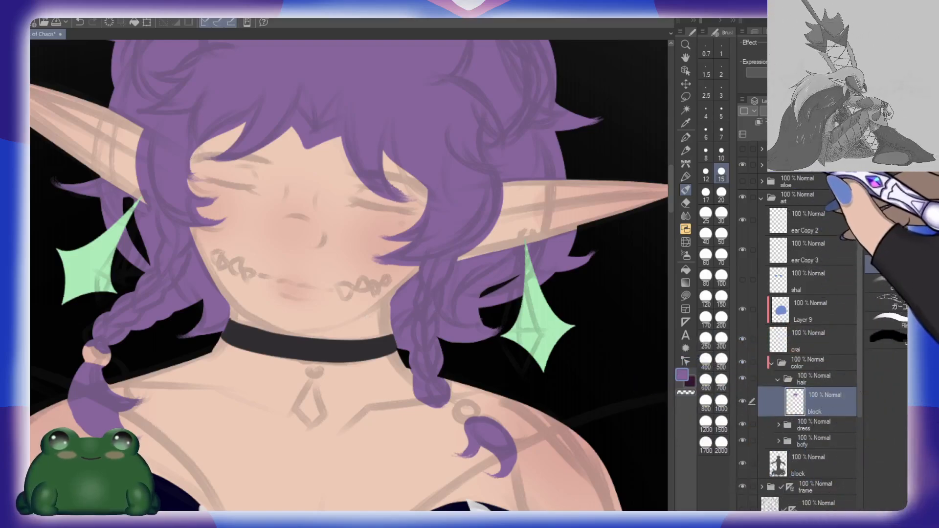
{"action": "left_click", "coordinate": [758, 122]}
{"action": "left_click", "coordinate": [759, 123]}
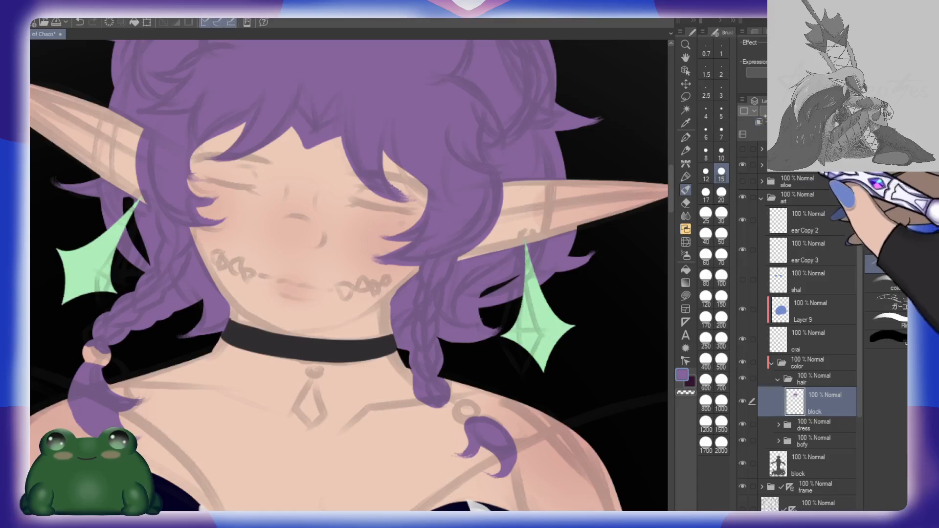
{"action": "left_click", "coordinate": [774, 134]}
{"action": "left_click", "coordinate": [759, 123]}
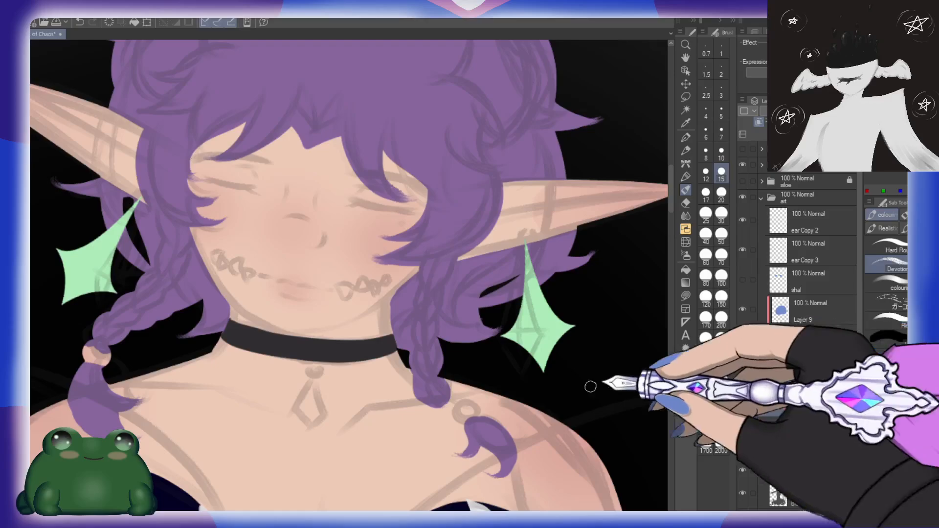
Step: Apply a dark navy-to-purple gradient over the hair from the crown down to the chest, with the layer at 80% opacity
{"action": "left_click", "coordinate": [519, 375], "text": "alt"}
{"action": "left_click", "coordinate": [535, 391], "text": "alt"}
{"action": "key", "text": "g"}
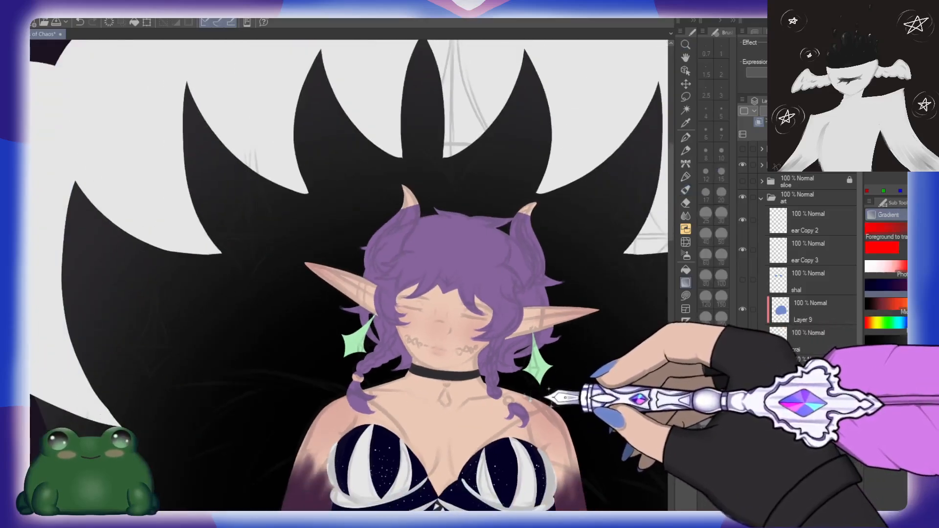
{"action": "left_click_drag", "start_coordinate": [568, 377], "coordinate": [468, 331]}
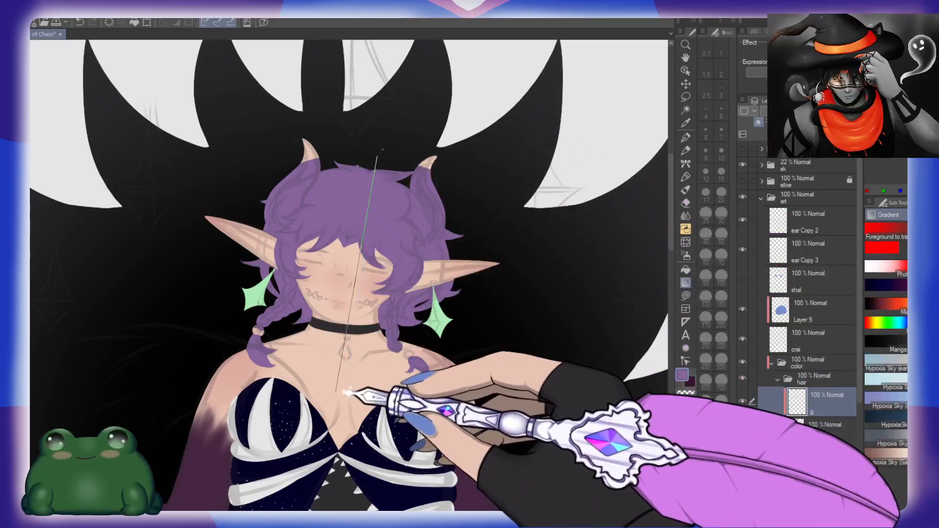
{"action": "left_click_drag", "start_coordinate": [378, 156], "coordinate": [344, 390]}
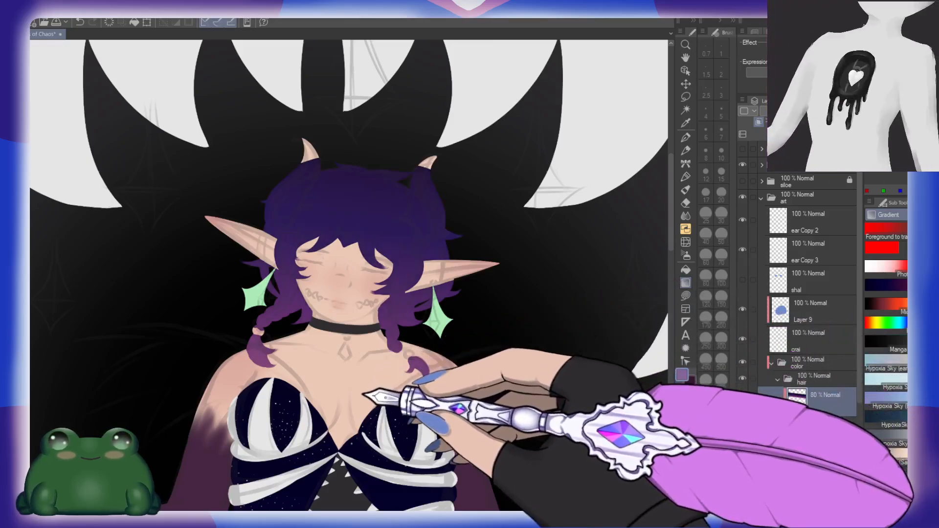
Step: Add a layer named ties above the hair gradient and try a pale lilac dab on the right-hand braid's ring at brush size 30
{"action": "key", "text": "ctrl+space"}
{"action": "left_click_drag", "start_coordinate": [387, 336], "coordinate": [410, 334]}
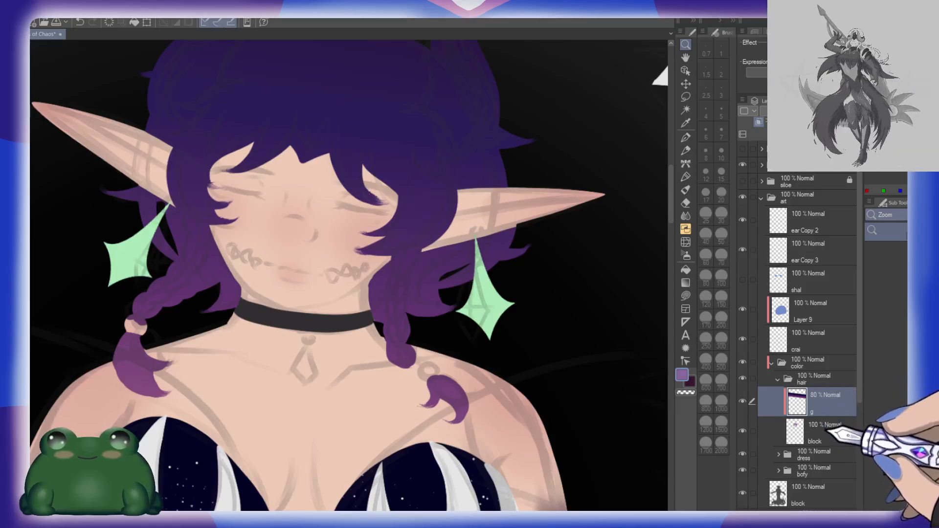
{"action": "key", "text": "ctrl+shift+n"}
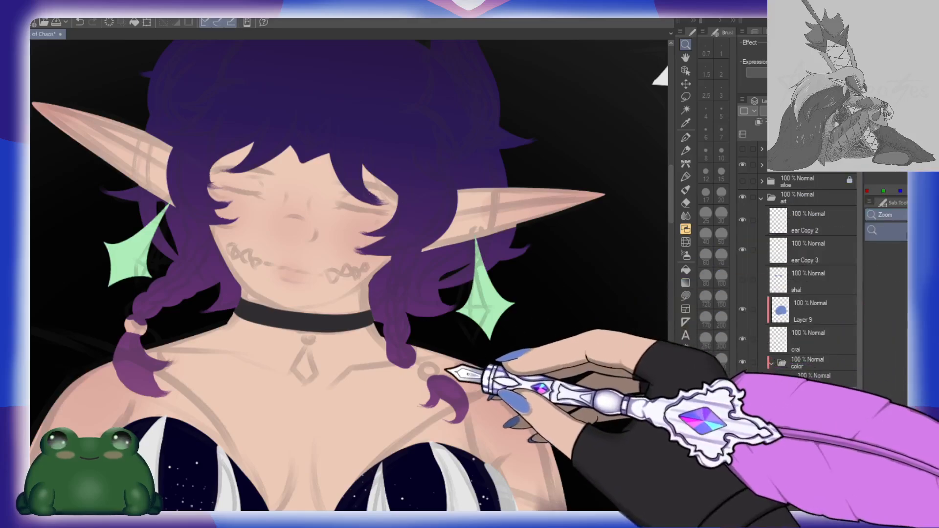
{"action": "left_click_drag", "start_coordinate": [428, 368], "coordinate": [446, 373]}
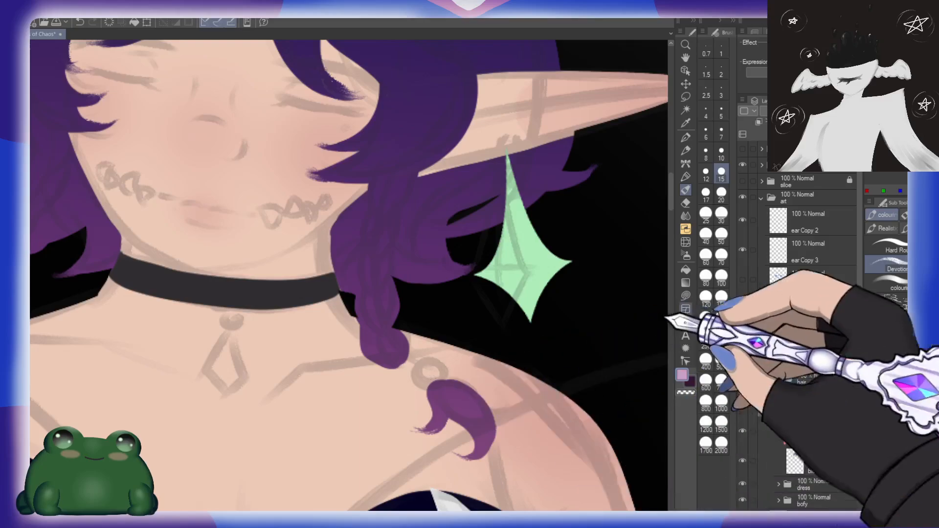
{"action": "left_click", "coordinate": [722, 216]}
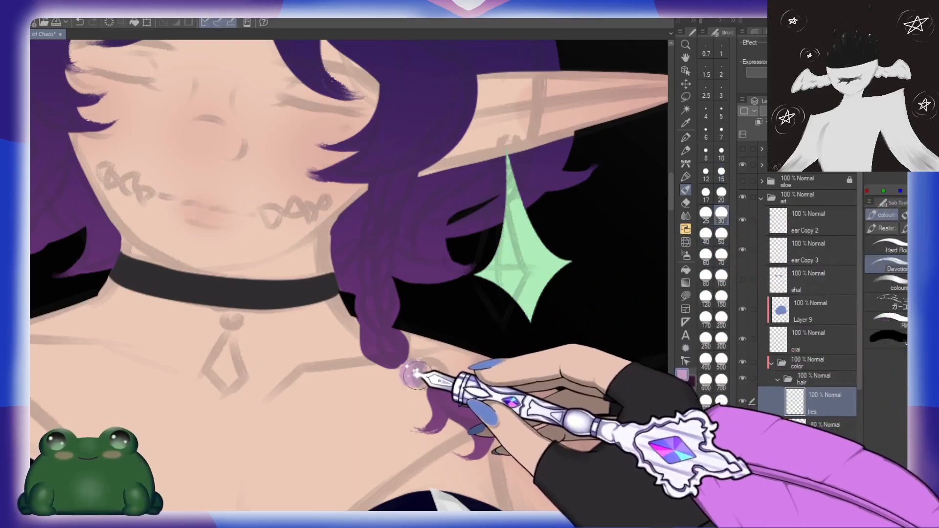
Step: Dab round pale lilac ties onto the ends of both braids with the Hard Round brush at size 30
{"action": "left_click", "coordinate": [897, 245]}
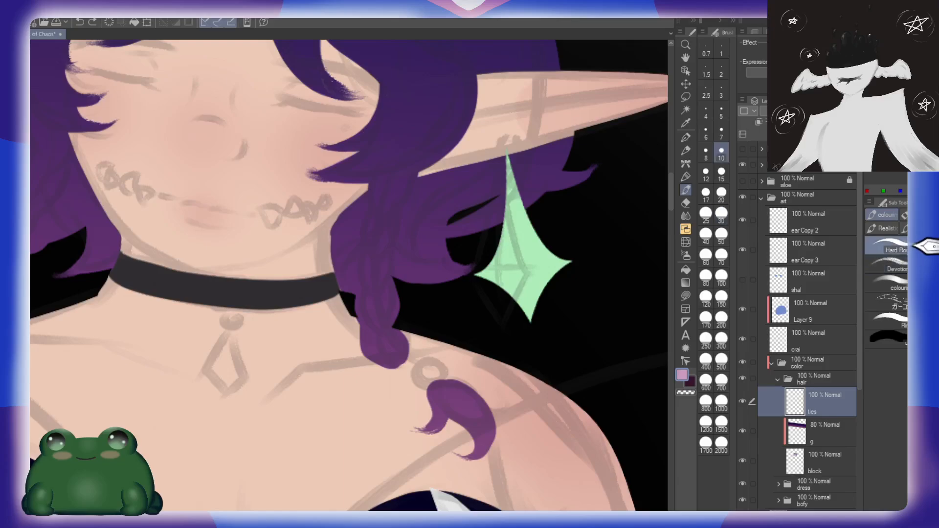
{"action": "left_click", "coordinate": [720, 195]}
{"action": "left_click", "coordinate": [721, 216]}
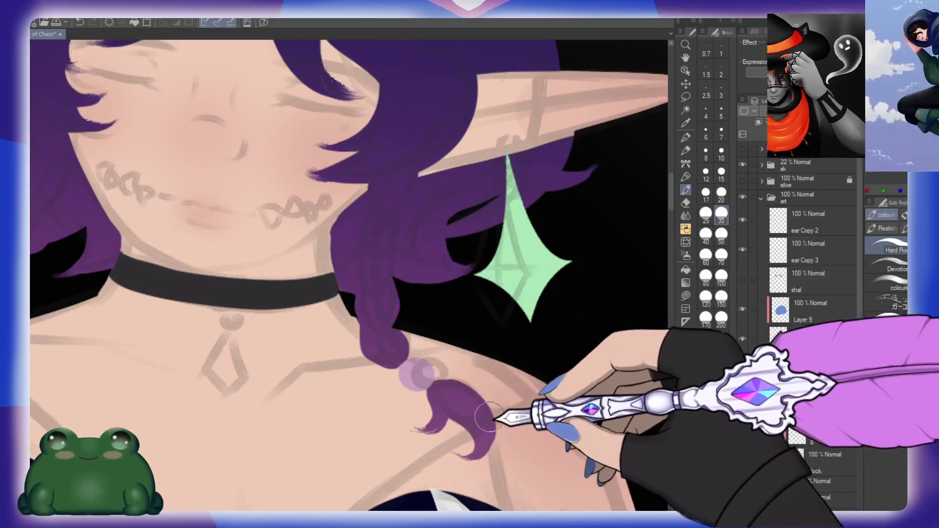
{"action": "left_click_drag", "start_coordinate": [490, 417], "coordinate": [525, 394]}
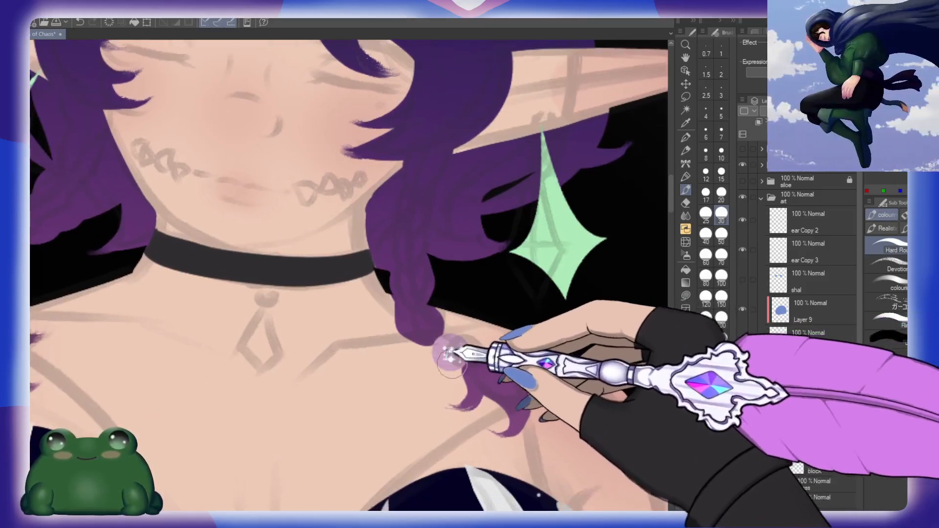
{"action": "mouse_move", "coordinate": [235, 389]}
{"action": "left_mouse_down"}
{"action": "mouse_move", "coordinate": [304, 364]}
{"action": "mouse_move", "coordinate": [486, 360]}
{"action": "left_mouse_up"}
{"action": "mouse_move", "coordinate": [237, 250]}
{"action": "left_mouse_down"}
{"action": "mouse_move", "coordinate": [232, 242]}
{"action": "mouse_move", "coordinate": [239, 249]}
{"action": "left_mouse_up"}
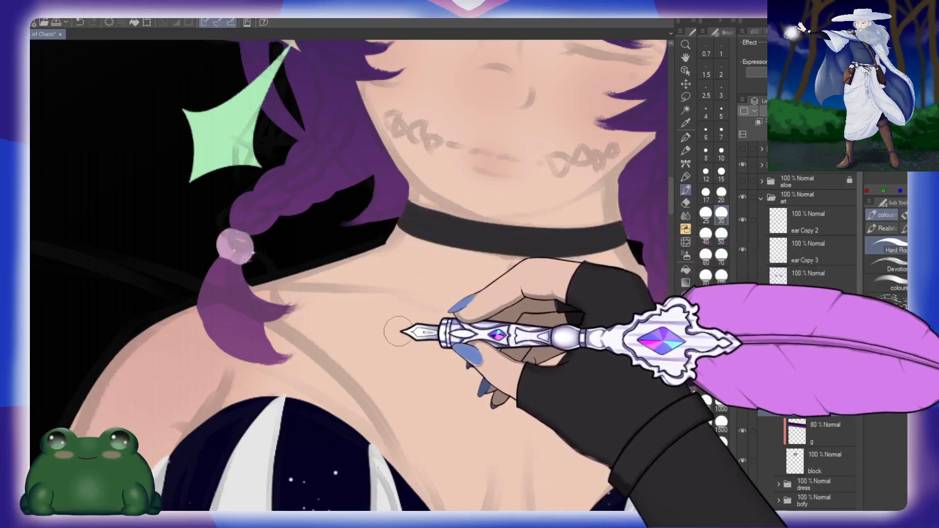
Step: Collapse the hair layer folder and add a new layer named hotms directly above it
{"action": "left_click_drag", "start_coordinate": [394, 298], "coordinate": [365, 254]}
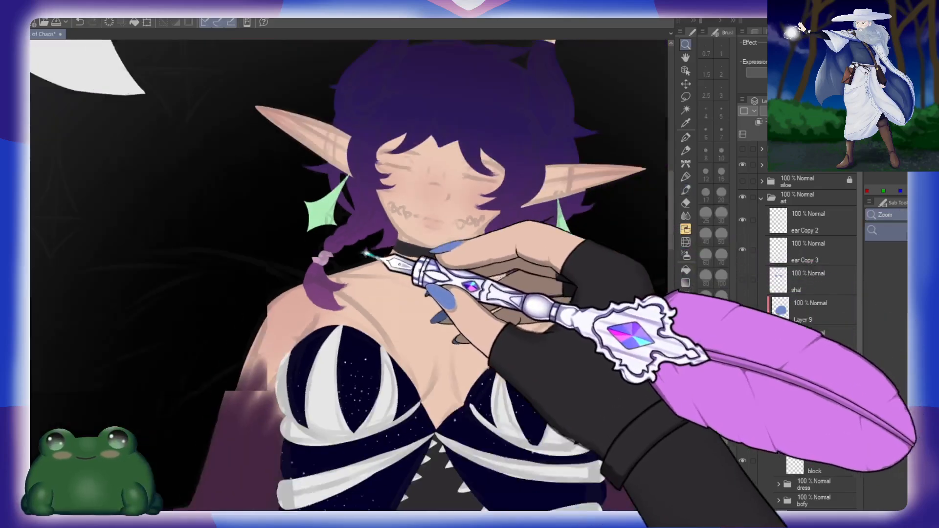
{"action": "left_click_drag", "start_coordinate": [535, 257], "coordinate": [472, 265]}
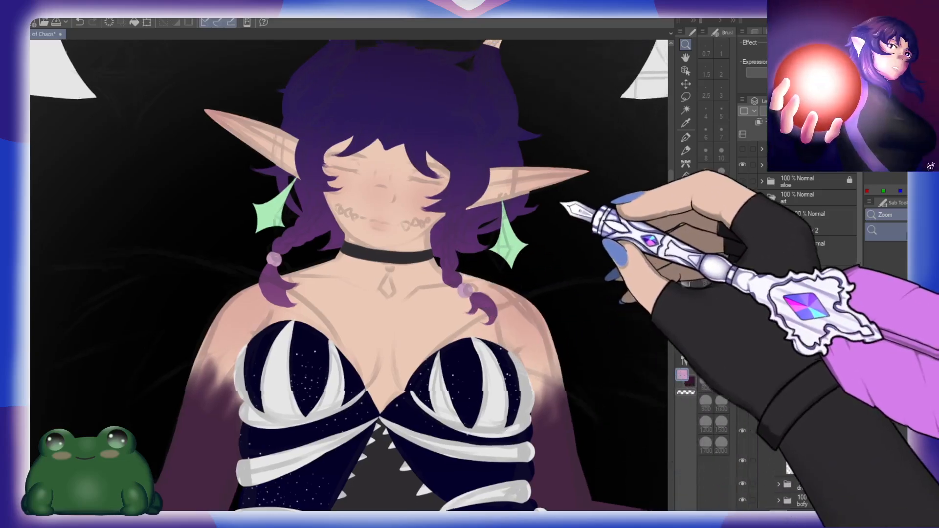
{"action": "left_click_drag", "start_coordinate": [541, 208], "coordinate": [486, 241]}
{"action": "left_click_drag", "start_coordinate": [452, 205], "coordinate": [553, 278]}
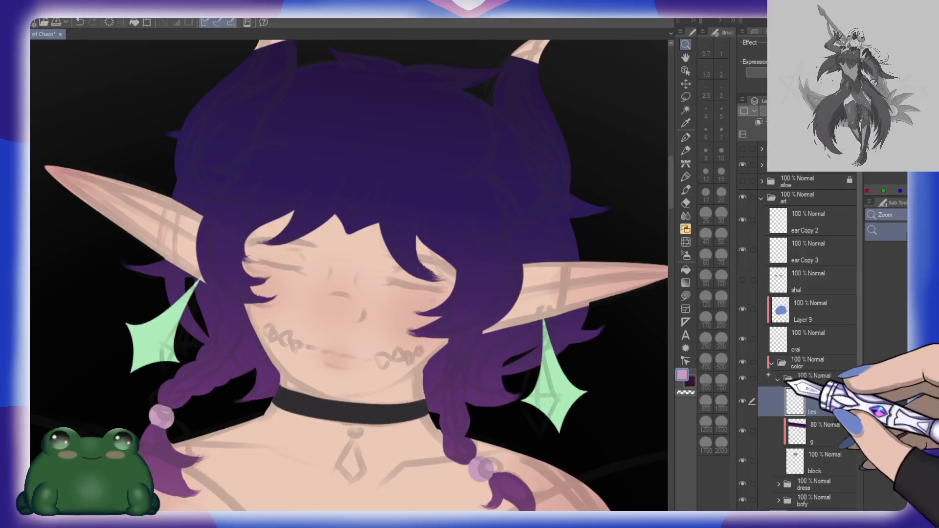
{"action": "left_click", "coordinate": [777, 380]}
{"action": "left_click", "coordinate": [776, 135]}
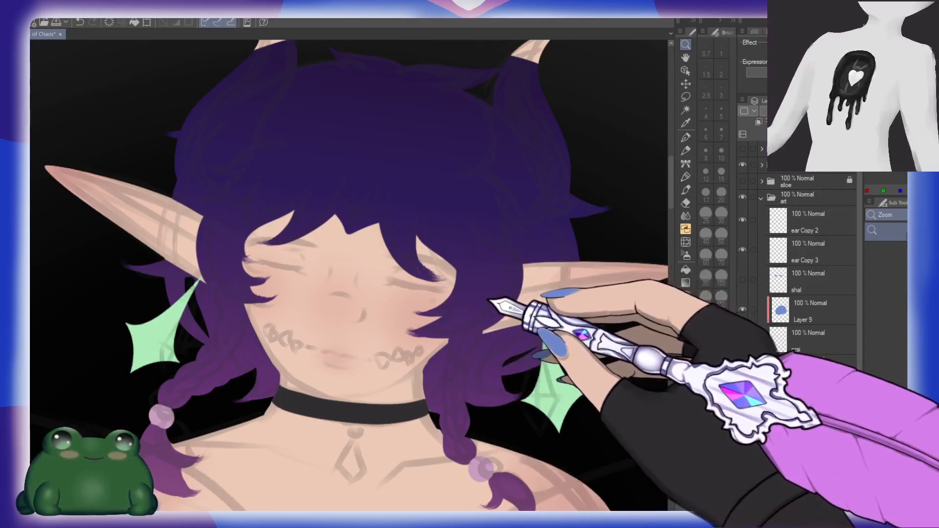
{"action": "scroll", "coordinate": [502, 319], "scroll_direction": "down", "scroll_amount": 5}
{"action": "left_click_drag", "start_coordinate": [578, 392], "coordinate": [483, 296]}
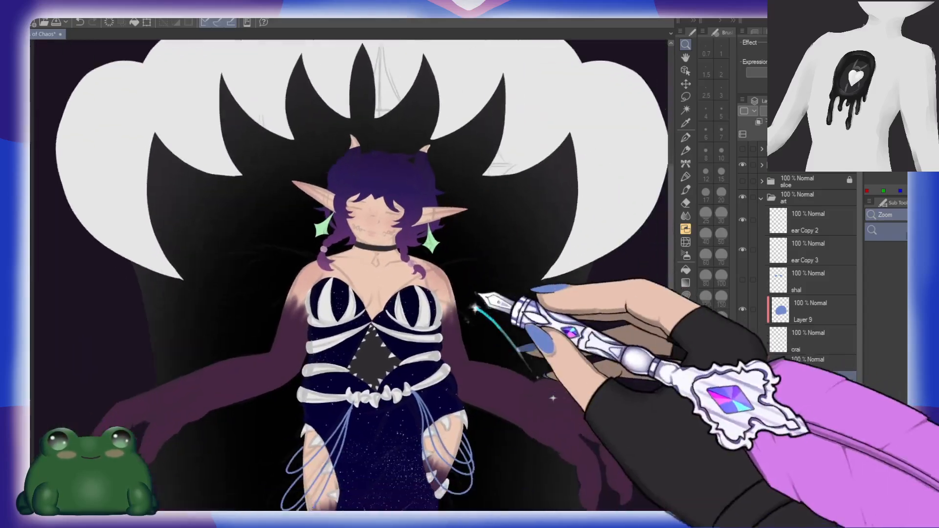
{"action": "scroll", "coordinate": [508, 377], "scroll_direction": "down", "scroll_amount": 1}
{"action": "left_click_drag", "start_coordinate": [541, 389], "coordinate": [467, 381]}
{"action": "left_click_drag", "start_coordinate": [478, 282], "coordinate": [529, 326]}
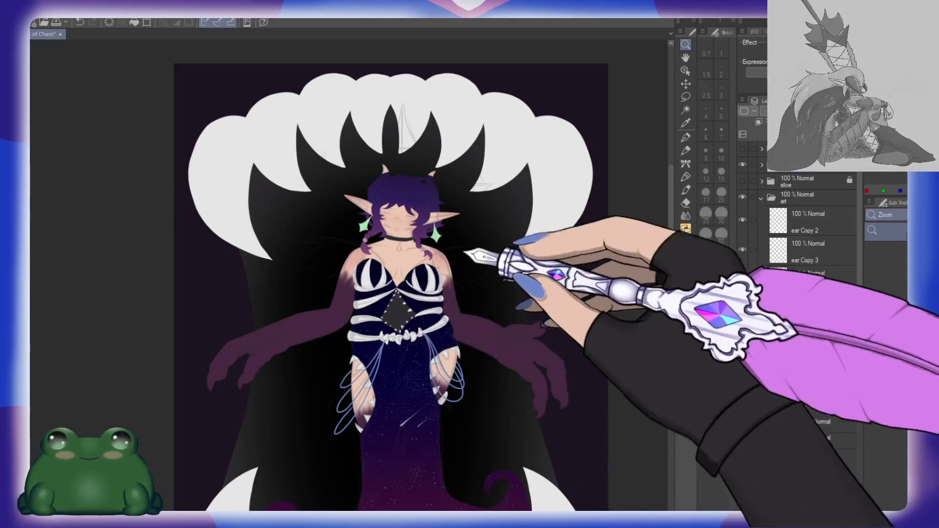
Step: Paint the curved tip and upper sides of the left-hand horn in dark plum with the Hard Round brush at size 15
{"action": "left_click_drag", "start_coordinate": [429, 176], "coordinate": [491, 171]}
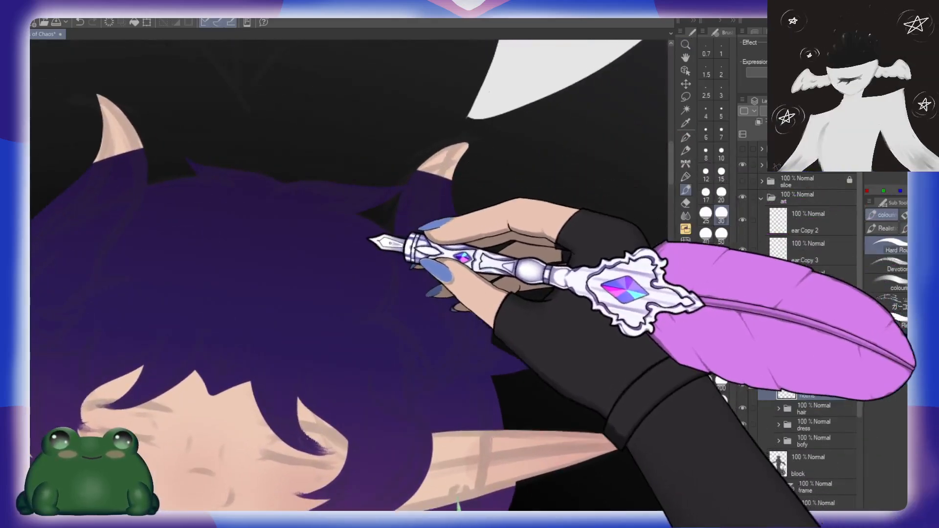
{"action": "mouse_move", "coordinate": [231, 238]}
{"action": "left_mouse_down"}
{"action": "mouse_move", "coordinate": [424, 210]}
{"action": "mouse_move", "coordinate": [482, 252]}
{"action": "left_mouse_up"}
{"action": "mouse_move", "coordinate": [317, 99]}
{"action": "left_mouse_down"}
{"action": "mouse_move", "coordinate": [314, 133]}
{"action": "mouse_move", "coordinate": [350, 130]}
{"action": "mouse_move", "coordinate": [323, 161]}
{"action": "mouse_move", "coordinate": [359, 139]}
{"action": "left_mouse_up"}
{"action": "left_click", "coordinate": [721, 174]}
{"action": "mouse_move", "coordinate": [333, 177]}
{"action": "left_mouse_down"}
{"action": "mouse_move", "coordinate": [352, 163]}
{"action": "mouse_move", "coordinate": [298, 182]}
{"action": "left_mouse_up"}
{"action": "mouse_move", "coordinate": [378, 148]}
{"action": "left_mouse_down"}
{"action": "mouse_move", "coordinate": [370, 182]}
{"action": "mouse_move", "coordinate": [376, 140]}
{"action": "mouse_move", "coordinate": [372, 178]}
{"action": "mouse_move", "coordinate": [376, 141]}
{"action": "mouse_move", "coordinate": [383, 172]}
{"action": "mouse_move", "coordinate": [378, 147]}
{"action": "mouse_move", "coordinate": [376, 173]}
{"action": "mouse_move", "coordinate": [329, 264]}
{"action": "left_mouse_up"}
{"action": "mouse_move", "coordinate": [318, 199]}
{"action": "left_mouse_down"}
{"action": "mouse_move", "coordinate": [340, 192]}
{"action": "mouse_move", "coordinate": [279, 216]}
{"action": "mouse_move", "coordinate": [267, 254]}
{"action": "left_mouse_up"}
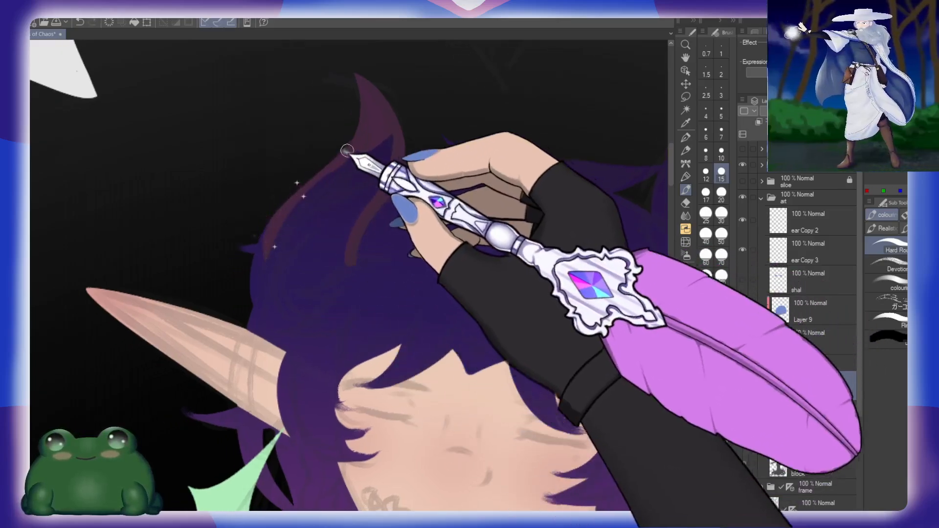
{"action": "left_click_drag", "start_coordinate": [337, 154], "coordinate": [315, 206]}
{"action": "mouse_move", "coordinate": [344, 175]}
{"action": "left_mouse_down"}
{"action": "mouse_move", "coordinate": [397, 132]}
{"action": "mouse_move", "coordinate": [361, 189]}
{"action": "left_mouse_up"}
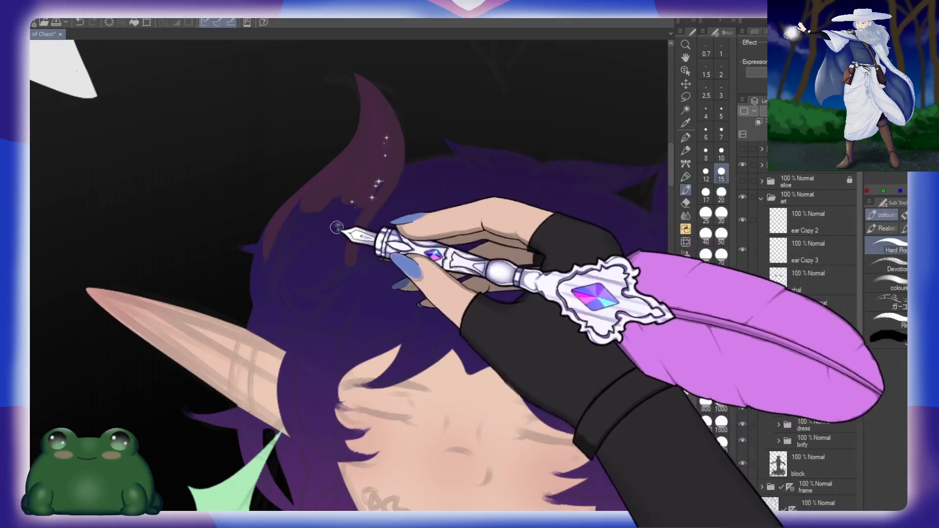
Step: Close the outline around the left-hand horn's base over the hair and fill its interior with the same dark plum
{"action": "left_click_drag", "start_coordinate": [336, 227], "coordinate": [381, 193]}
{"action": "mouse_move", "coordinate": [327, 208]}
{"action": "left_mouse_down"}
{"action": "mouse_move", "coordinate": [311, 203]}
{"action": "mouse_move", "coordinate": [422, 141]}
{"action": "mouse_move", "coordinate": [408, 174]}
{"action": "left_mouse_up"}
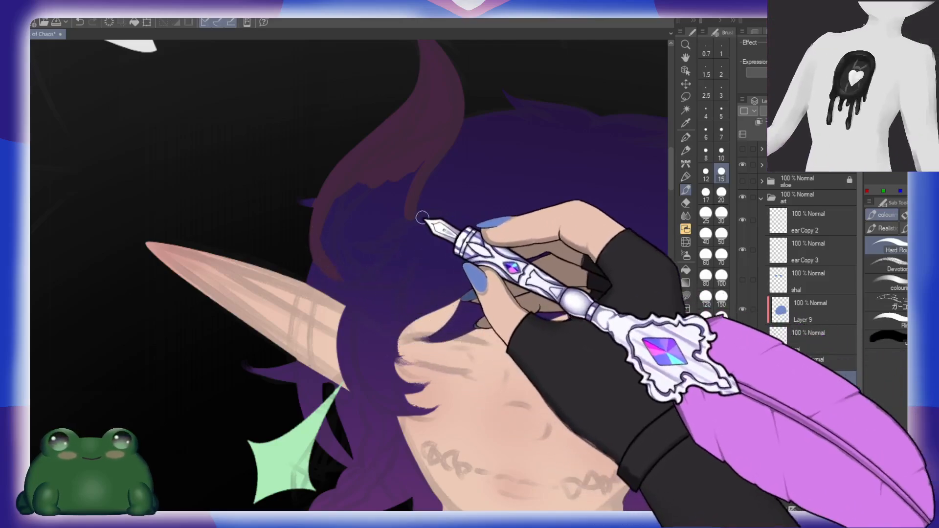
{"action": "left_click_drag", "start_coordinate": [412, 214], "coordinate": [352, 240]}
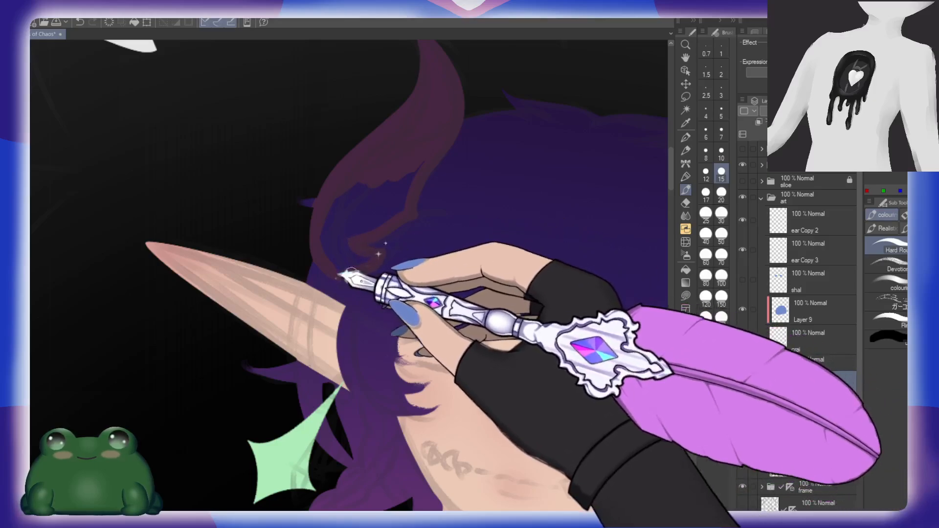
{"action": "mouse_move", "coordinate": [337, 271]}
{"action": "left_mouse_down"}
{"action": "mouse_move", "coordinate": [376, 270]}
{"action": "mouse_move", "coordinate": [340, 274]}
{"action": "mouse_move", "coordinate": [374, 257]}
{"action": "left_mouse_up"}
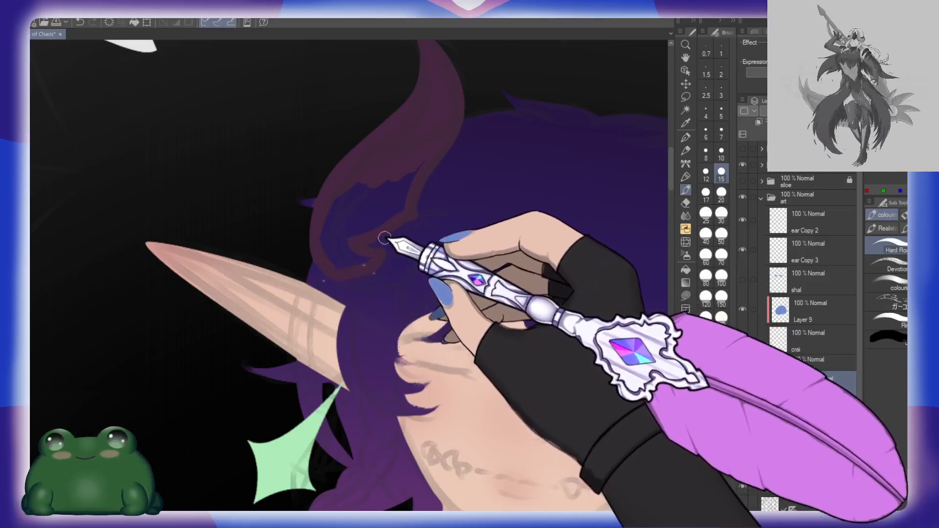
{"action": "key", "text": "g"}
{"action": "key", "text": "g"}
{"action": "left_click", "coordinate": [381, 202]}
{"action": "key", "text": "b"}
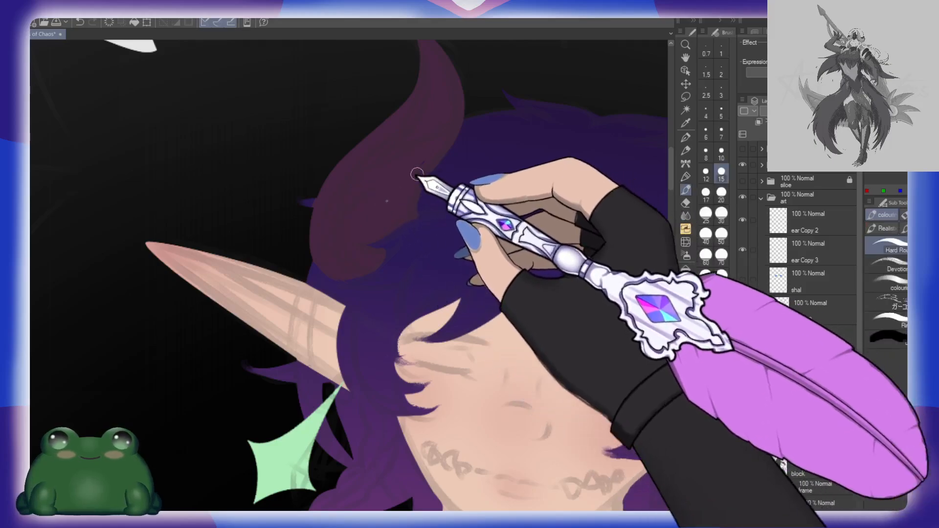
Step: Touch up the left-hand horn's inner and outer edges with short dark plum brush strokes
{"action": "left_click_drag", "start_coordinate": [416, 171], "coordinate": [441, 144]}
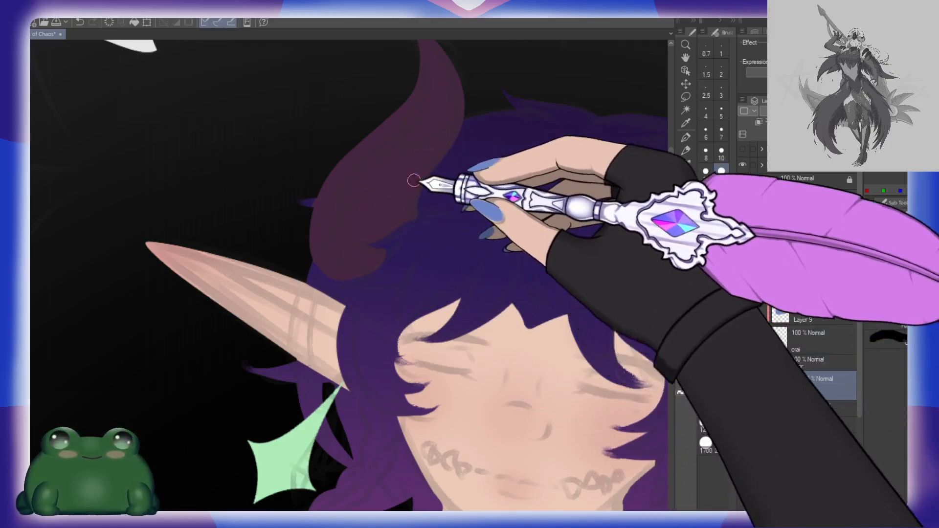
{"action": "left_click_drag", "start_coordinate": [386, 200], "coordinate": [421, 214]}
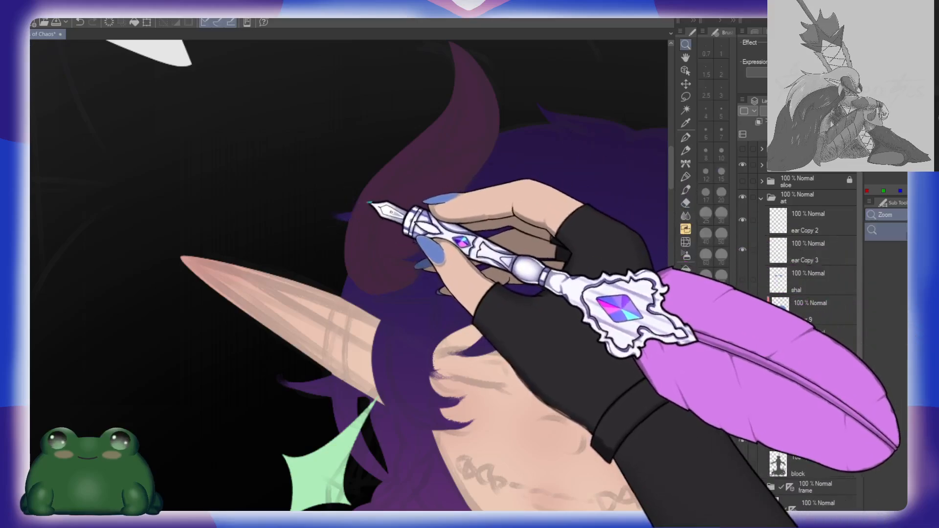
{"action": "left_click_drag", "start_coordinate": [368, 200], "coordinate": [391, 212]}
{"action": "key", "text": "b"}
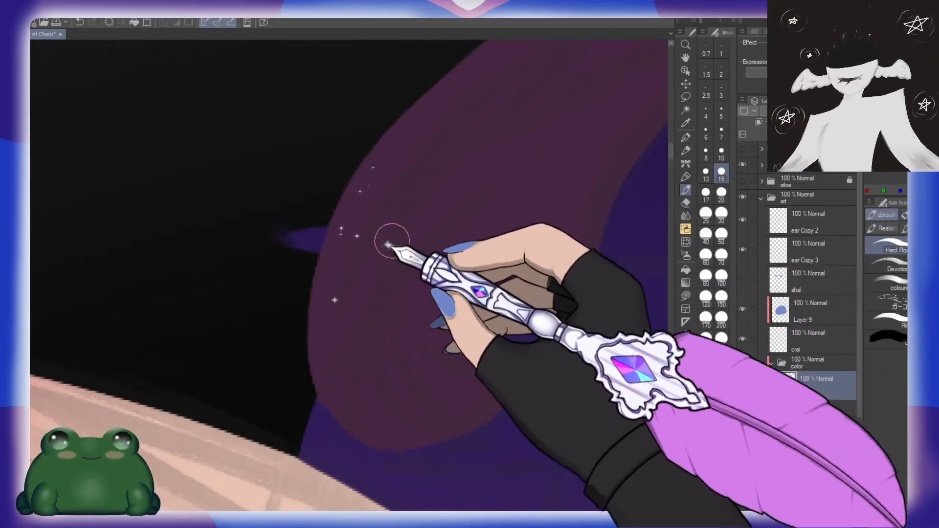
{"action": "left_click_drag", "start_coordinate": [449, 218], "coordinate": [419, 197]}
Step: Block in the curved tip of the right-hand horn in dark plum at brush size 15
{"action": "left_click_drag", "start_coordinate": [571, 254], "coordinate": [335, 262]}
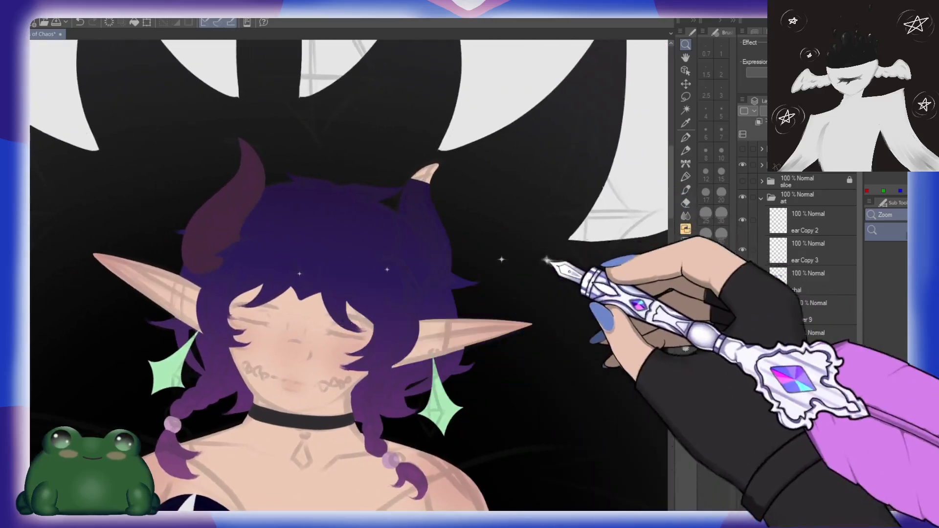
{"action": "left_click_drag", "start_coordinate": [495, 238], "coordinate": [394, 219]}
{"action": "mouse_move", "coordinate": [327, 188]}
{"action": "left_mouse_down"}
{"action": "mouse_move", "coordinate": [367, 198]}
{"action": "mouse_move", "coordinate": [455, 176]}
{"action": "mouse_move", "coordinate": [414, 183]}
{"action": "mouse_move", "coordinate": [404, 173]}
{"action": "mouse_move", "coordinate": [410, 164]}
{"action": "mouse_move", "coordinate": [430, 200]}
{"action": "mouse_move", "coordinate": [428, 240]}
{"action": "mouse_move", "coordinate": [469, 211]}
{"action": "left_mouse_up"}
{"action": "key", "text": "b"}
{"action": "mouse_move", "coordinate": [410, 167]}
{"action": "left_mouse_down"}
{"action": "mouse_move", "coordinate": [385, 222]}
{"action": "mouse_move", "coordinate": [410, 169]}
{"action": "mouse_move", "coordinate": [407, 258]}
{"action": "mouse_move", "coordinate": [408, 197]}
{"action": "mouse_move", "coordinate": [463, 181]}
{"action": "mouse_move", "coordinate": [412, 164]}
{"action": "mouse_move", "coordinate": [396, 182]}
{"action": "mouse_move", "coordinate": [412, 154]}
{"action": "mouse_move", "coordinate": [398, 201]}
{"action": "left_mouse_up"}
{"action": "left_click_drag", "start_coordinate": [433, 227], "coordinate": [432, 199]}
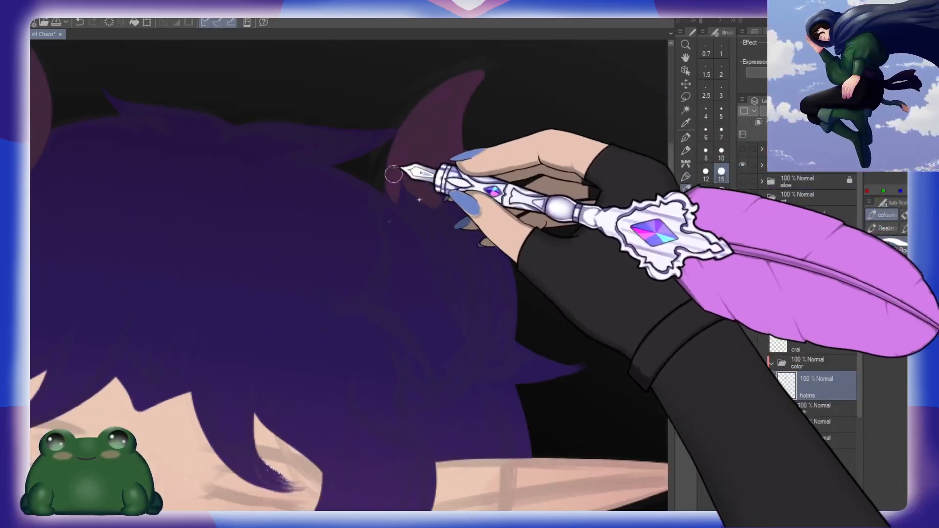
Step: Draw the right-hand horn's inner edge from its tip down into the hair, redoing the first stroke
{"action": "left_click_drag", "start_coordinate": [392, 175], "coordinate": [391, 251]}
{"action": "key", "text": "ctrl+z"}
{"action": "left_click_drag", "start_coordinate": [393, 177], "coordinate": [401, 259]}
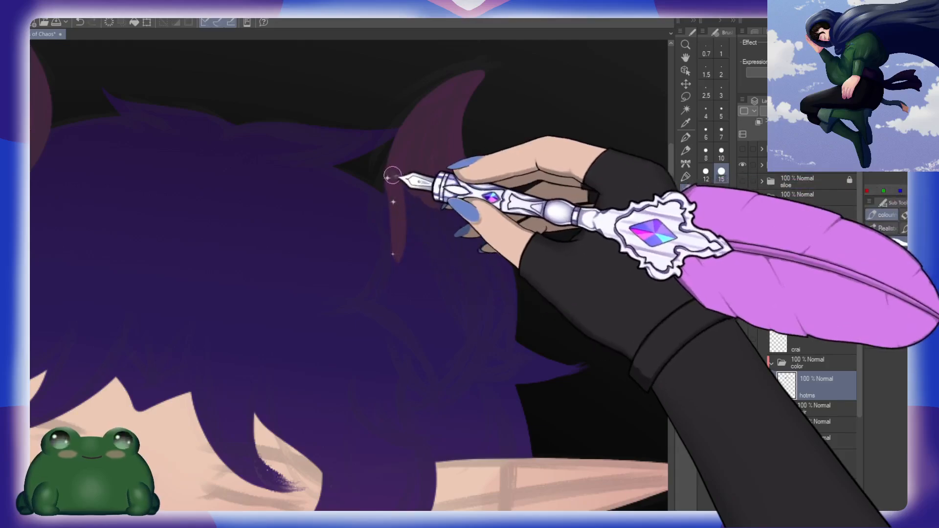
{"action": "mouse_move", "coordinate": [395, 179]}
{"action": "left_mouse_down"}
{"action": "mouse_move", "coordinate": [397, 232]}
{"action": "mouse_move", "coordinate": [378, 296]}
{"action": "left_mouse_up"}
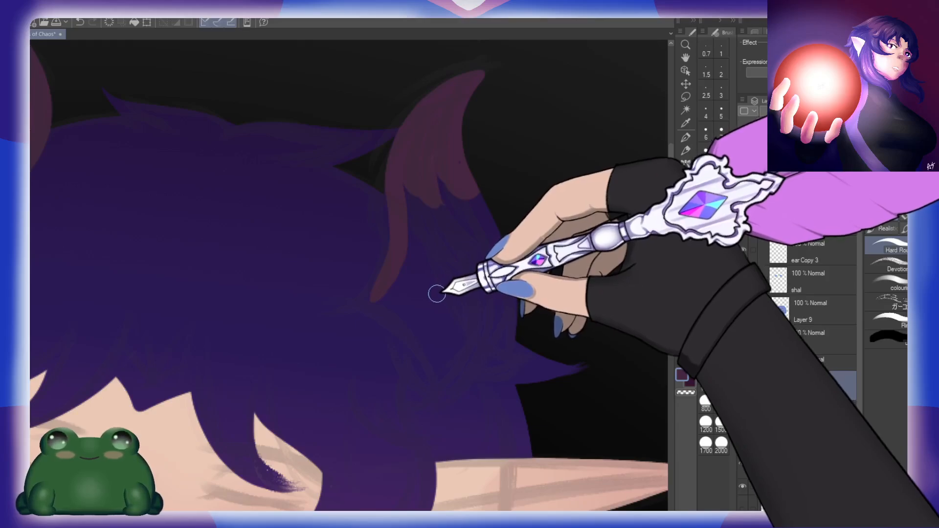
{"action": "left_click_drag", "start_coordinate": [449, 318], "coordinate": [419, 274]}
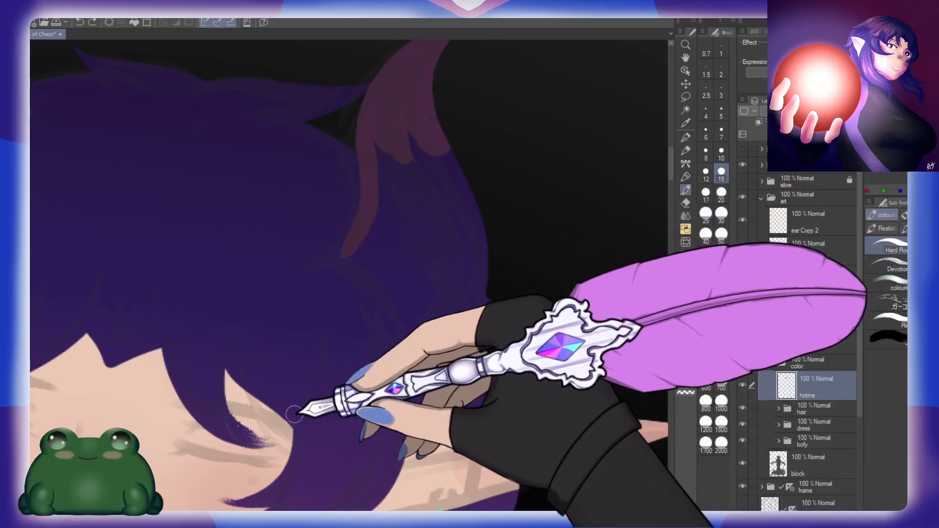
Step: Draw the right-hand horn's outer edge curving down and inward above the ear
{"action": "mouse_move", "coordinate": [434, 120]}
{"action": "left_mouse_down"}
{"action": "mouse_move", "coordinate": [467, 191]}
{"action": "mouse_move", "coordinate": [472, 250]}
{"action": "left_mouse_up"}
{"action": "mouse_move", "coordinate": [456, 154]}
{"action": "left_mouse_down"}
{"action": "mouse_move", "coordinate": [479, 201]}
{"action": "mouse_move", "coordinate": [480, 236]}
{"action": "left_mouse_up"}
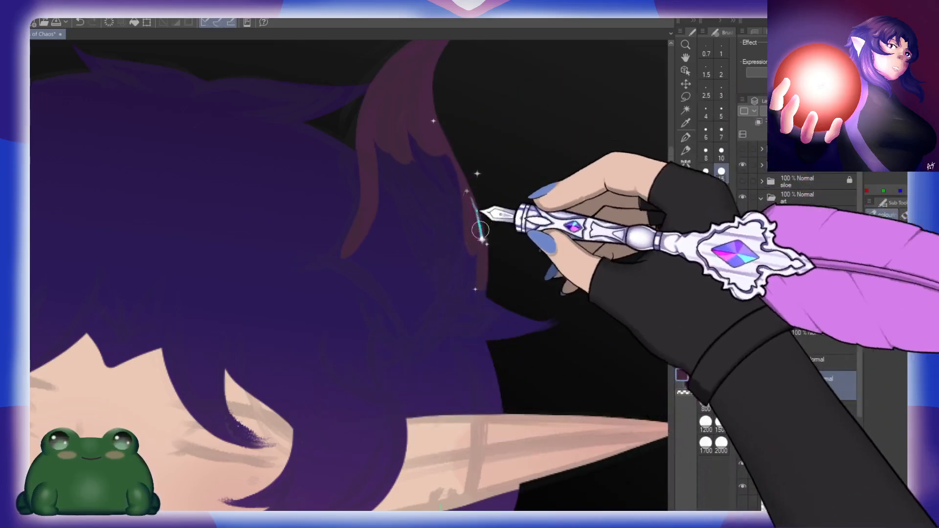
{"action": "mouse_move", "coordinate": [479, 304]}
{"action": "left_mouse_down"}
{"action": "mouse_move", "coordinate": [485, 230]}
{"action": "mouse_move", "coordinate": [469, 255]}
{"action": "left_mouse_up"}
{"action": "left_click_drag", "start_coordinate": [486, 199], "coordinate": [460, 260]}
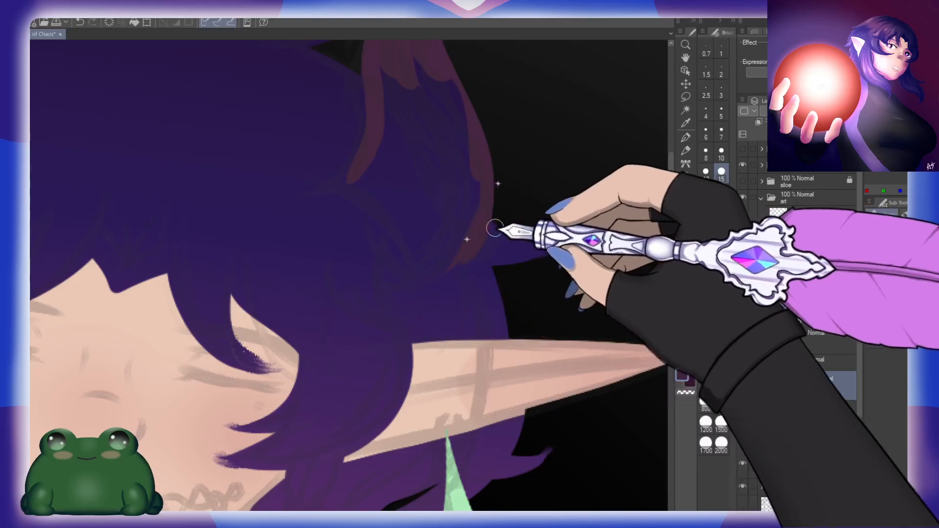
{"action": "mouse_move", "coordinate": [484, 178]}
{"action": "left_mouse_down"}
{"action": "mouse_move", "coordinate": [456, 264]}
{"action": "mouse_move", "coordinate": [496, 242]}
{"action": "left_mouse_up"}
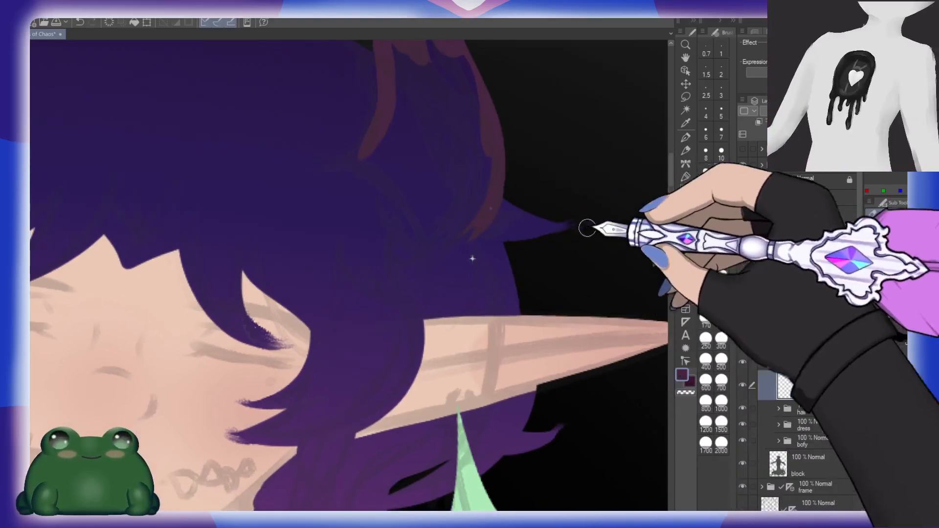
Step: Flip the canvas horizontally and close the right-hand horn's lower inner outline at brush size 10, undoing the trial strokes
{"action": "left_click", "coordinate": [720, 155]}
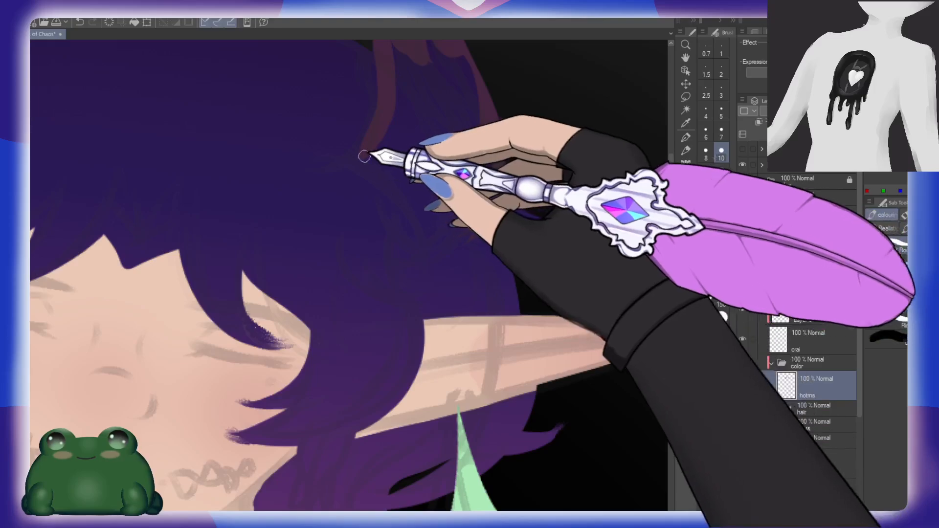
{"action": "mouse_move", "coordinate": [360, 154]}
{"action": "left_mouse_down"}
{"action": "mouse_move", "coordinate": [409, 206]}
{"action": "mouse_move", "coordinate": [425, 255]}
{"action": "left_mouse_up"}
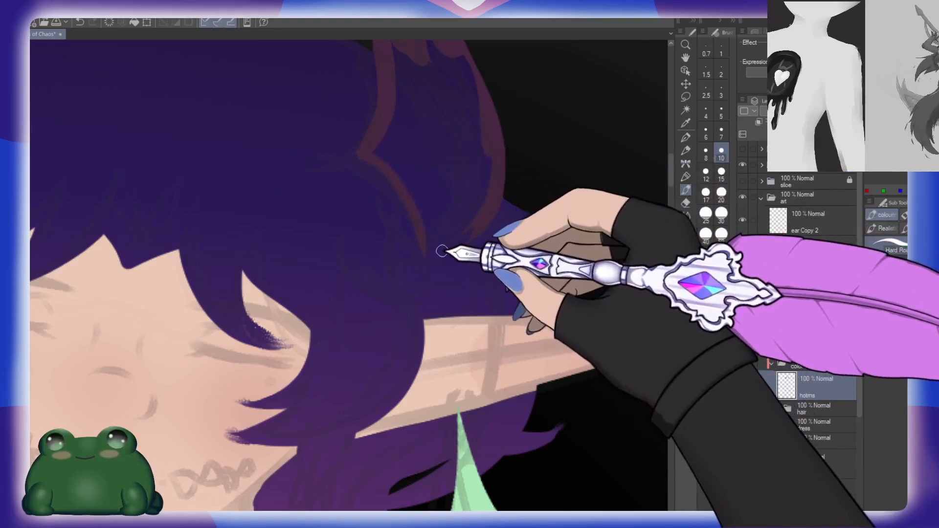
{"action": "key", "text": "h"}
{"action": "key", "text": "b"}
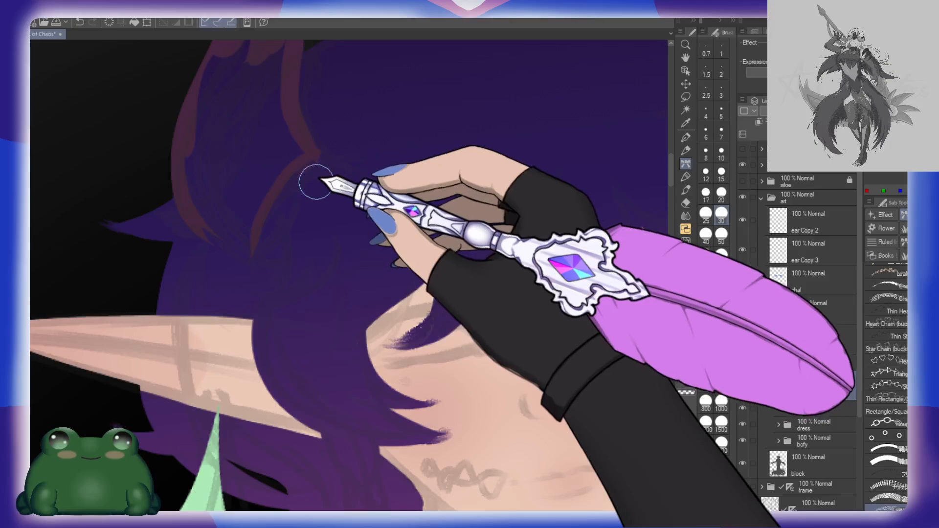
{"action": "key", "text": "ctrl+z"}
{"action": "key", "text": "b"}
{"action": "key", "text": "b"}
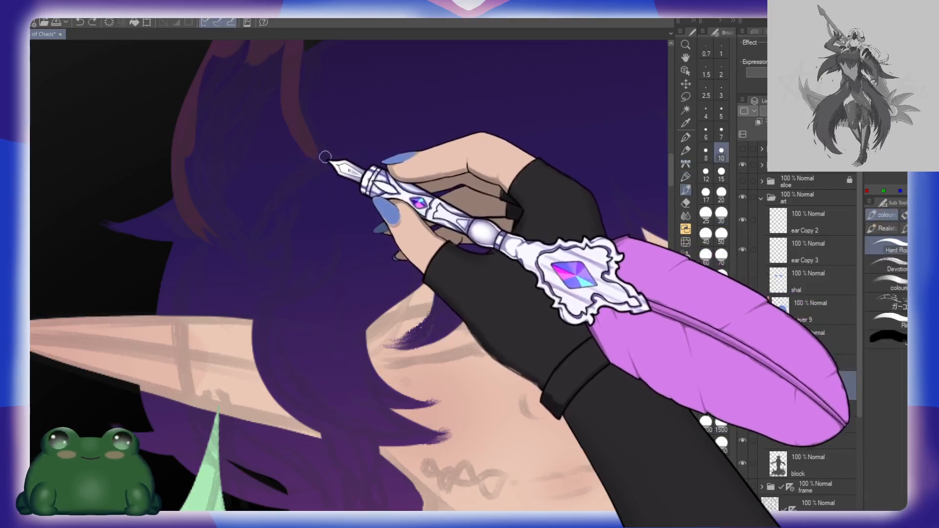
{"action": "left_click_drag", "start_coordinate": [320, 155], "coordinate": [280, 260]}
{"action": "key", "text": "ctrl+z"}
{"action": "left_click_drag", "start_coordinate": [322, 156], "coordinate": [226, 262]}
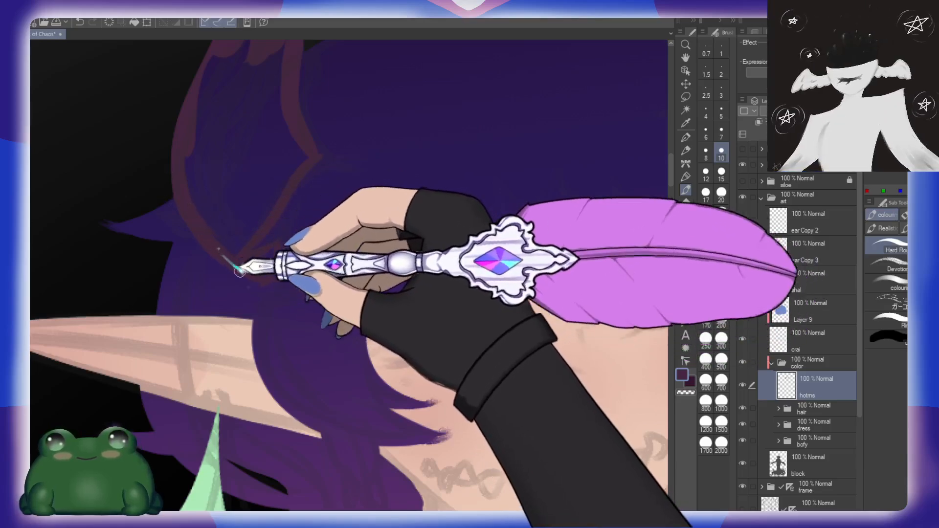
Step: Fill the outlined right-hand horn and the small gap at its base with dark plum
{"action": "key", "text": "g"}
{"action": "left_click", "coordinate": [256, 171]}
{"action": "left_click", "coordinate": [264, 265]}
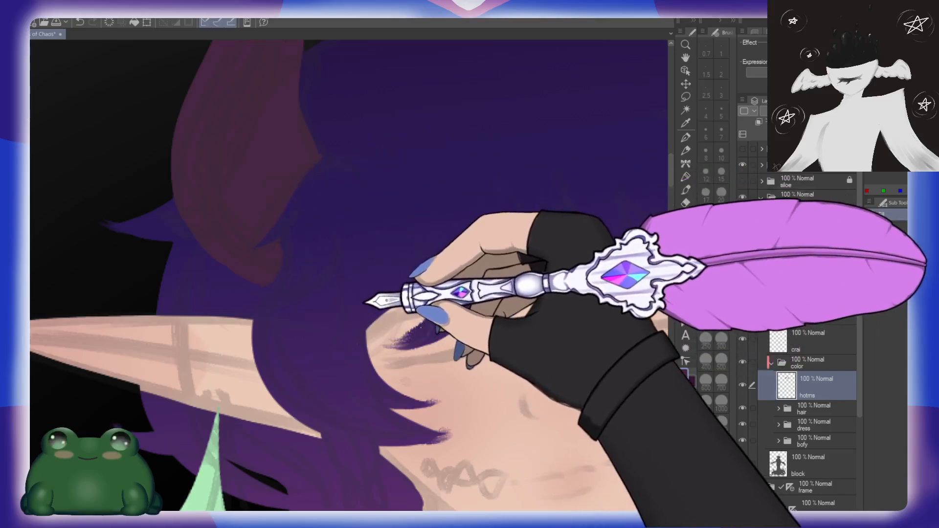
Step: Refine the right-hand horn's edges with the Eraser at size 15 and restore the unflipped canvas view
{"action": "key", "text": "e"}
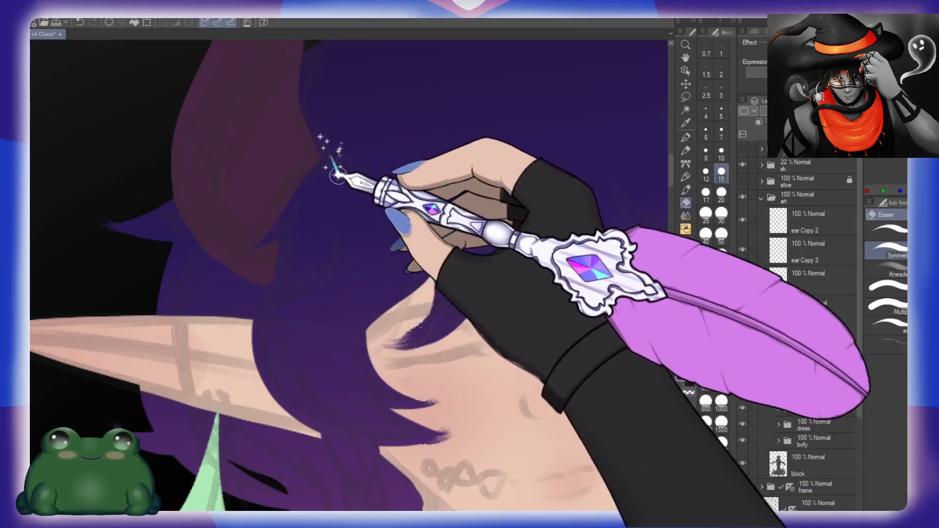
{"action": "key", "text": "h"}
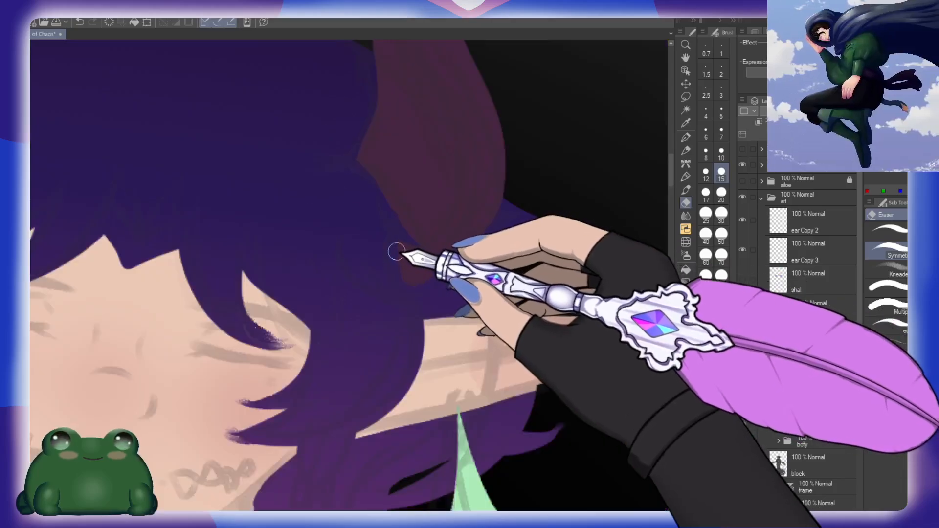
{"action": "left_click_drag", "start_coordinate": [484, 141], "coordinate": [415, 288]}
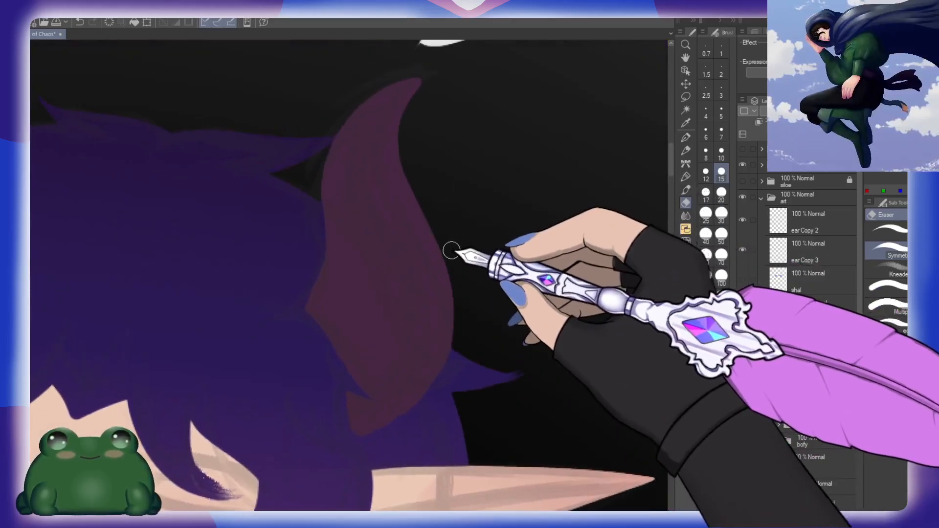
{"action": "key", "text": "slash"}
{"action": "left_click_drag", "start_coordinate": [468, 229], "coordinate": [433, 224]}
{"action": "left_click_drag", "start_coordinate": [488, 313], "coordinate": [431, 296]}
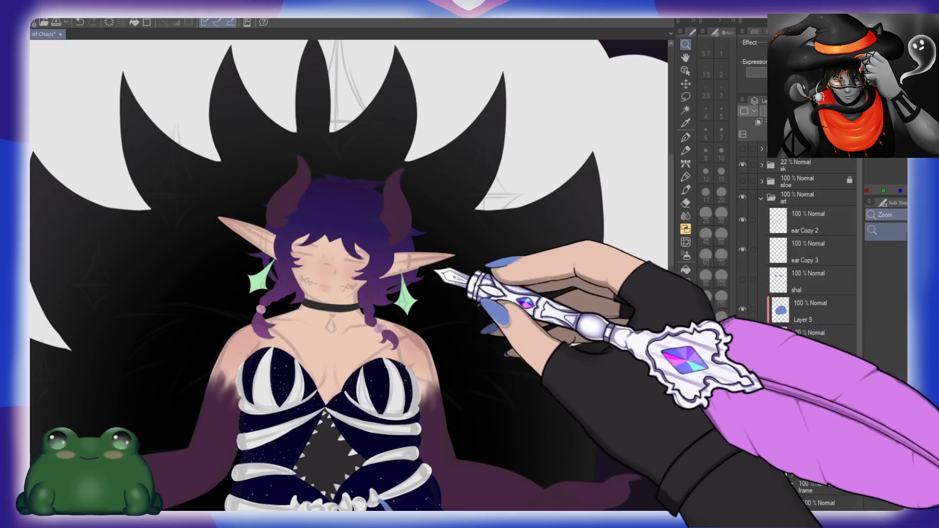
{"action": "scroll", "coordinate": [458, 292], "scroll_direction": "down", "scroll_amount": 2}
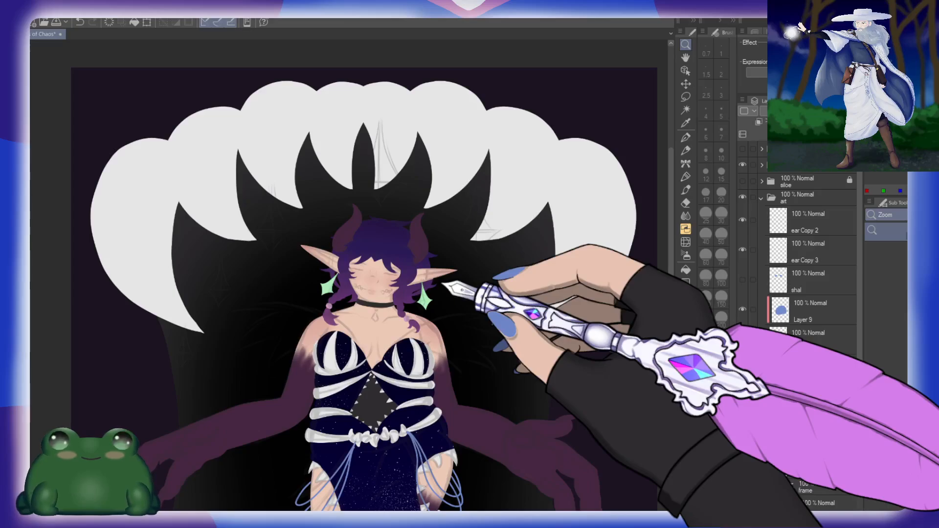
Step: Select the block layer in the hair folder and touch up the hair's base colour below the right-hand ear at brush size 10
{"action": "left_click_drag", "start_coordinate": [511, 381], "coordinate": [524, 293]}
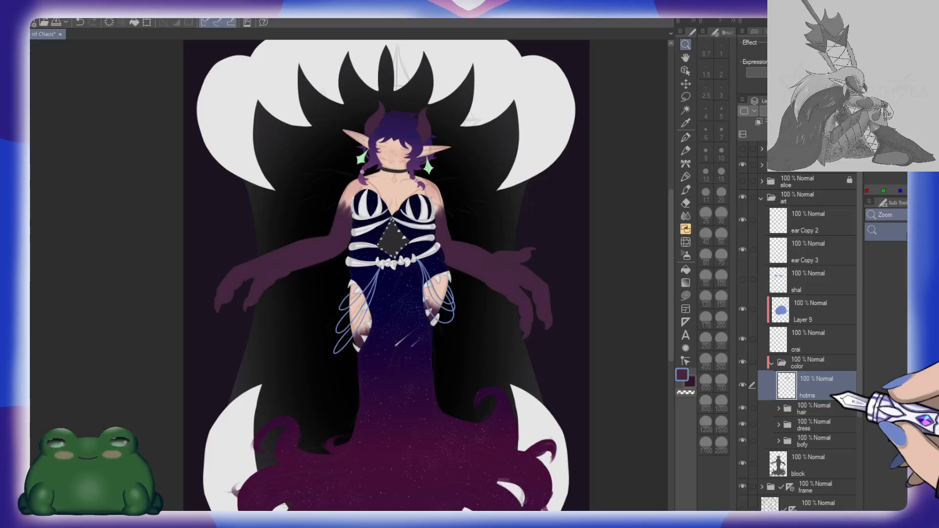
{"action": "left_click_drag", "start_coordinate": [419, 228], "coordinate": [484, 352]}
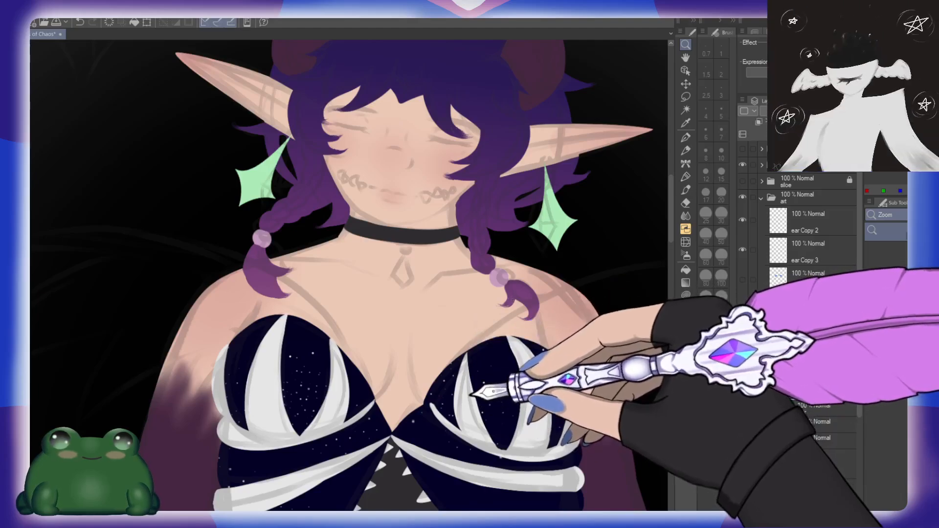
{"action": "left_click_drag", "start_coordinate": [493, 284], "coordinate": [460, 353]}
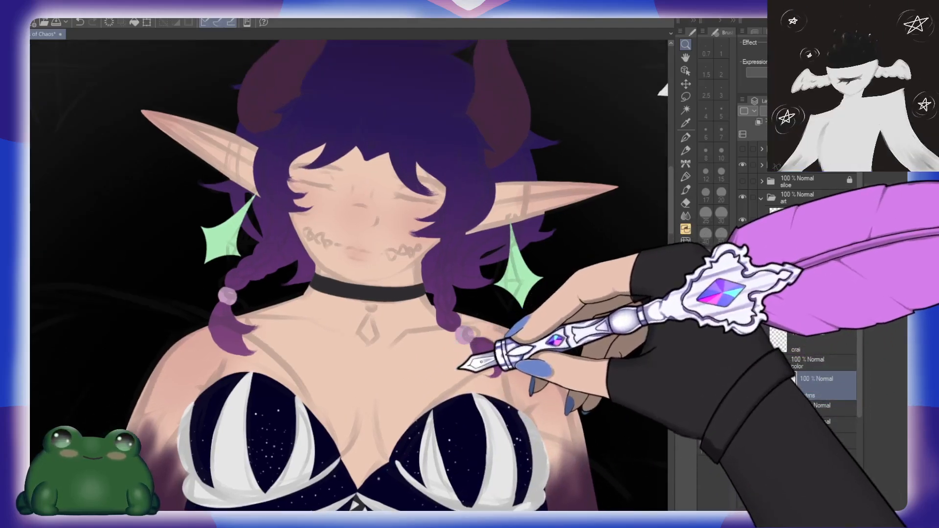
{"action": "mouse_move", "coordinate": [567, 226]}
{"action": "left_mouse_down"}
{"action": "mouse_move", "coordinate": [572, 219]}
{"action": "mouse_move", "coordinate": [586, 228]}
{"action": "left_mouse_up"}
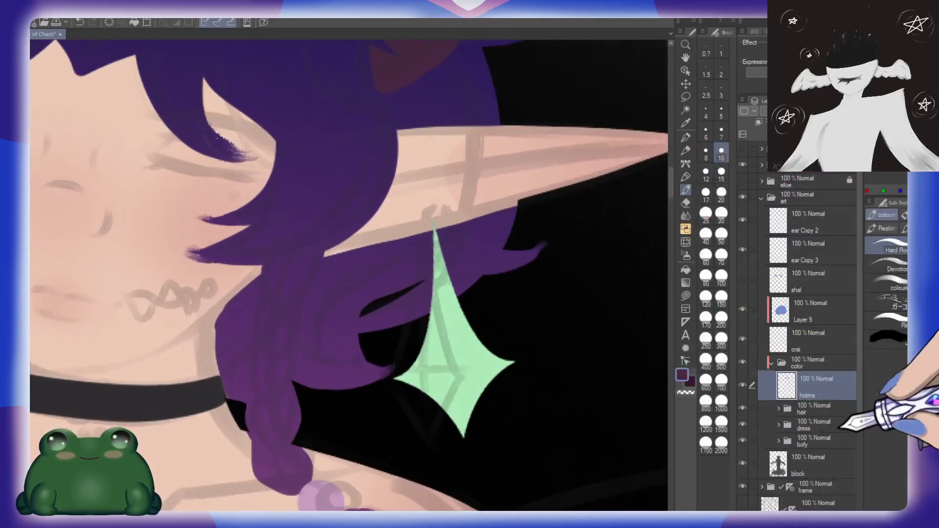
{"action": "left_click", "coordinate": [779, 409]}
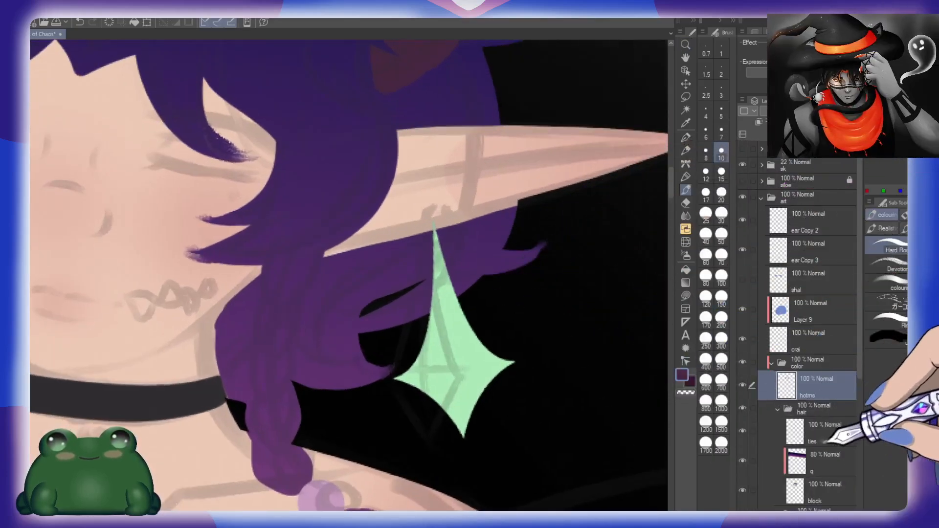
{"action": "left_click", "coordinate": [830, 481]}
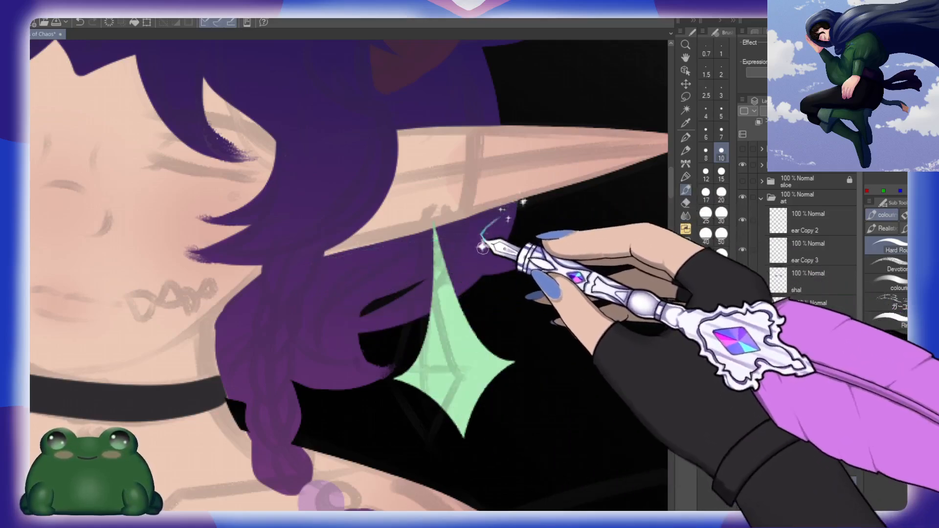
Step: Clean up the hair's edge beside the choker with the Eraser at size 15 and the brush at size 10
{"action": "key", "text": "ctrl+space"}
{"action": "left_click_drag", "start_coordinate": [560, 314], "coordinate": [537, 312]}
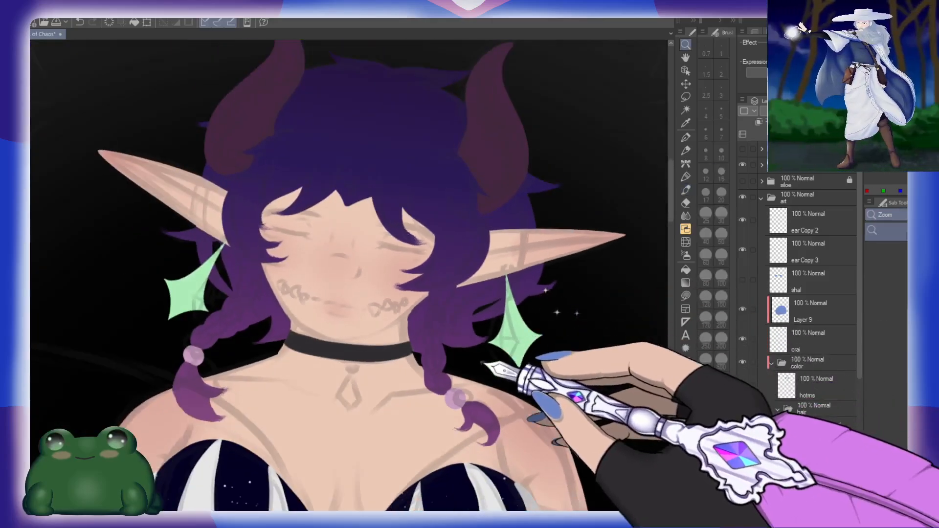
{"action": "left_click_drag", "start_coordinate": [482, 363], "coordinate": [499, 319]}
{"action": "left_click_drag", "start_coordinate": [407, 319], "coordinate": [436, 327]}
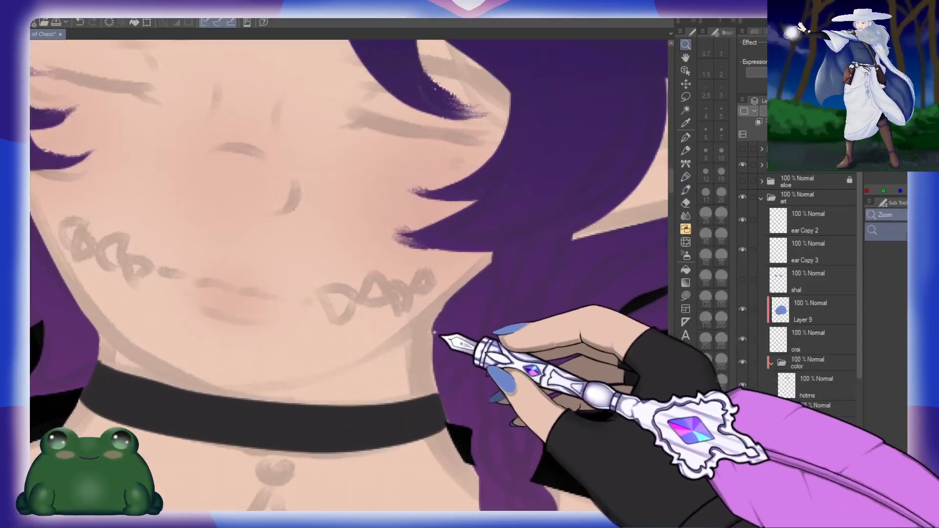
{"action": "key", "text": "e"}
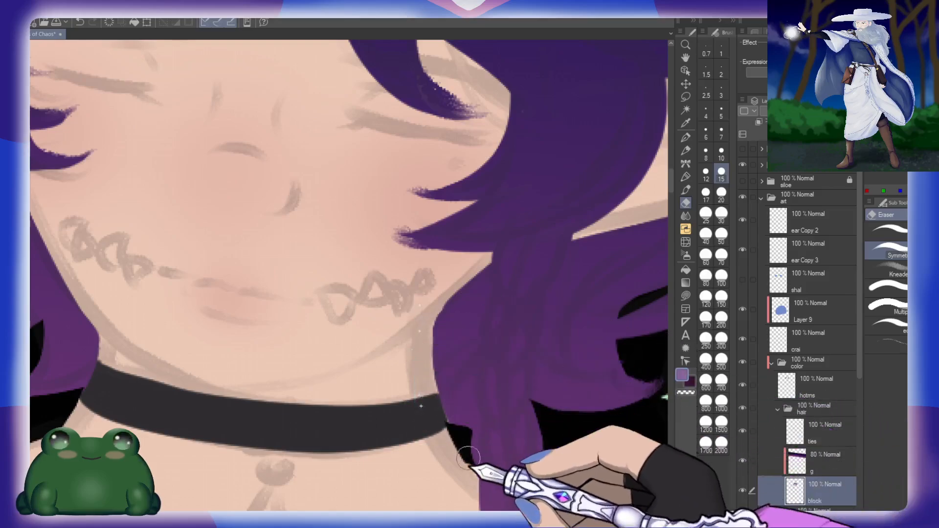
{"action": "key", "text": "b"}
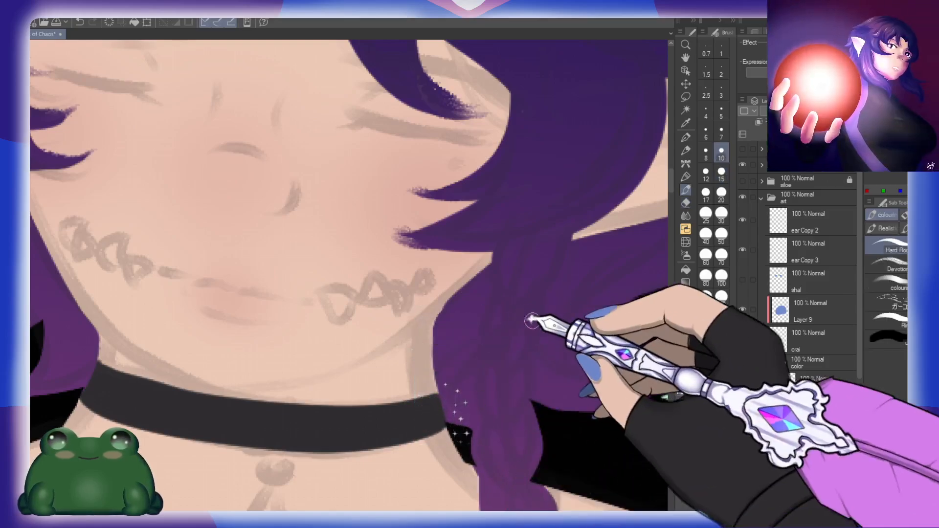
Step: Collapse the hair folder, open the bofy folder and add a new layer named d at the top of its face folder
{"action": "key", "text": "ctrl+space"}
{"action": "left_click_drag", "start_coordinate": [548, 318], "coordinate": [514, 308]}
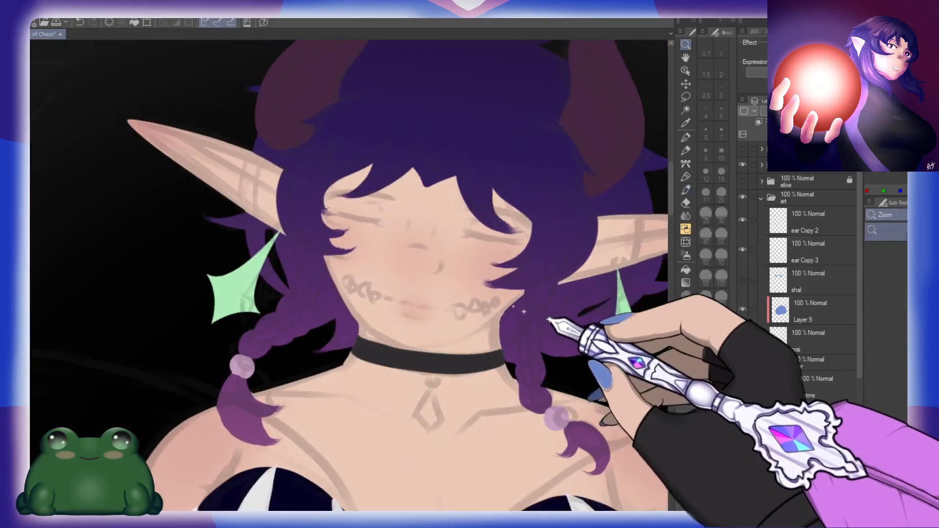
{"action": "left_click_drag", "start_coordinate": [553, 338], "coordinate": [465, 332]}
{"action": "key", "text": "space"}
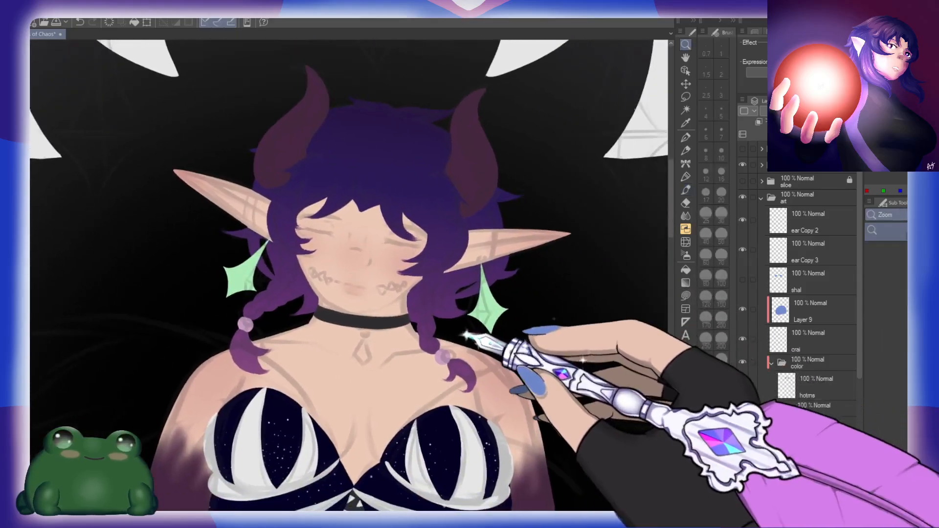
{"action": "left_click_drag", "start_coordinate": [447, 398], "coordinate": [468, 277]}
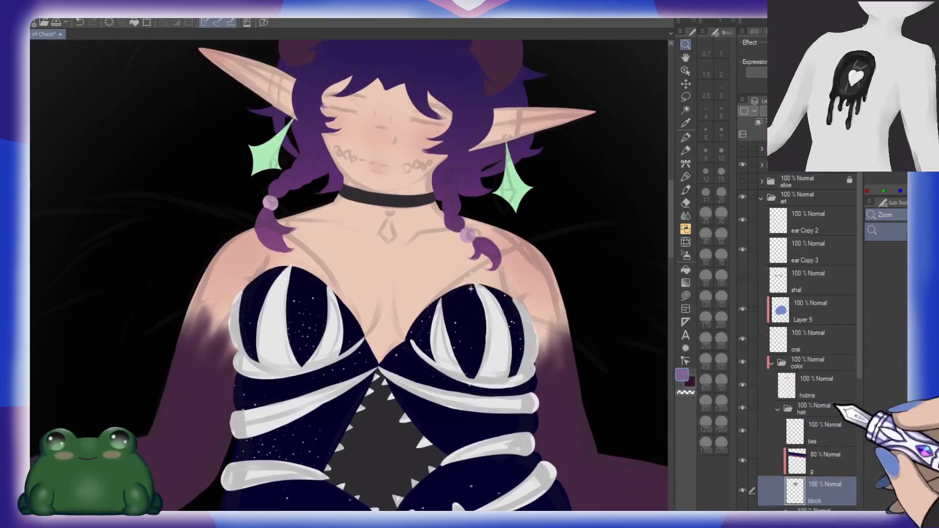
{"action": "left_click_drag", "start_coordinate": [861, 349], "coordinate": [862, 394]}
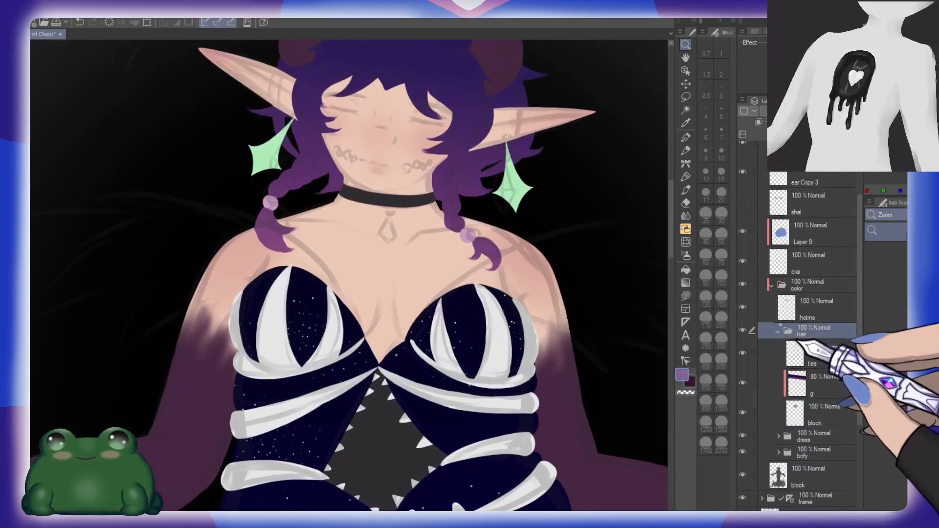
{"action": "left_click", "coordinate": [778, 331]}
{"action": "left_click", "coordinate": [778, 362]}
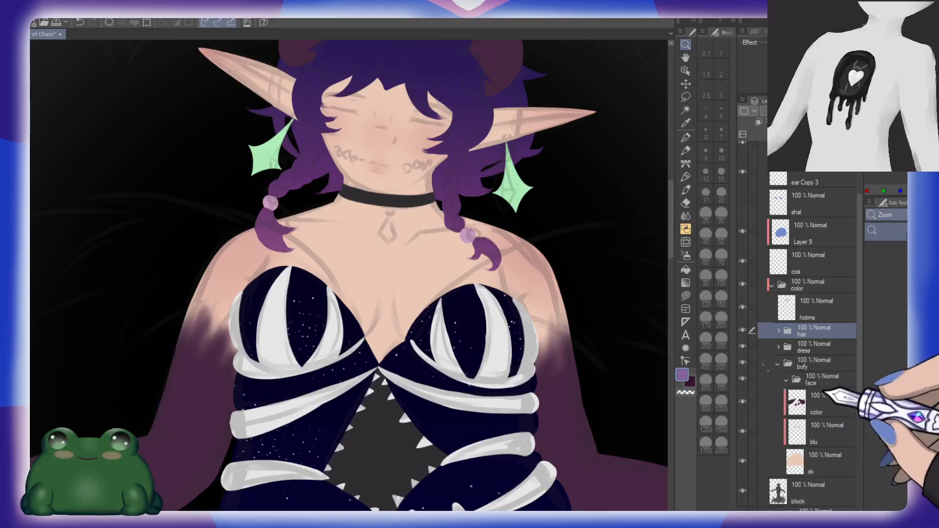
{"action": "left_click", "coordinate": [785, 380]}
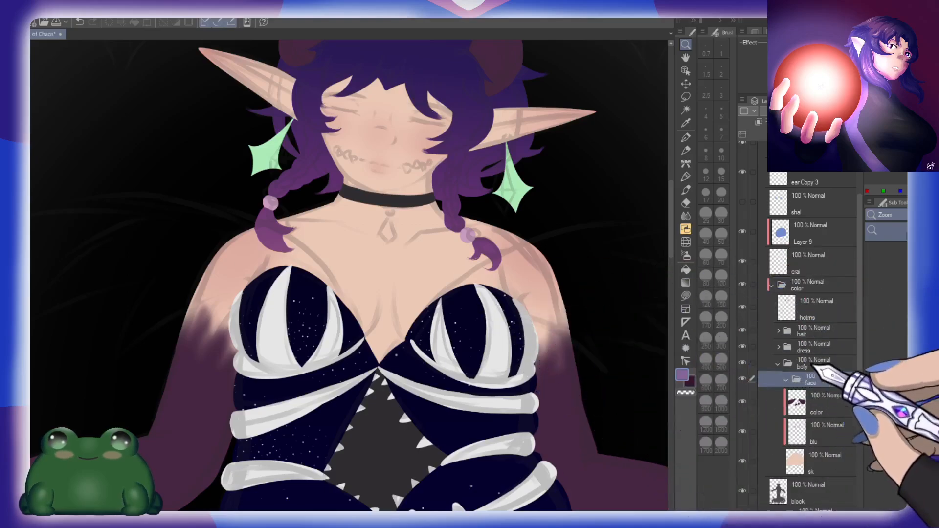
{"action": "key", "text": "ctrl+shift+n"}
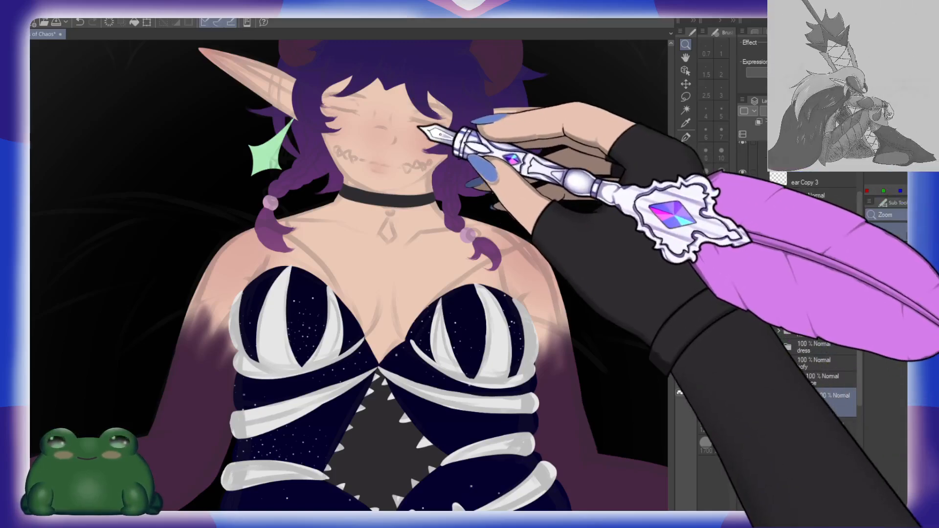
Step: Mark the inner corner of the right-hand closed eye in near-black and try out its lash line at brush size 10, undoing the trial strokes
{"action": "mouse_move", "coordinate": [425, 121]}
{"action": "left_mouse_down"}
{"action": "mouse_move", "coordinate": [467, 130]}
{"action": "mouse_move", "coordinate": [368, 247]}
{"action": "mouse_move", "coordinate": [365, 269]}
{"action": "left_mouse_up"}
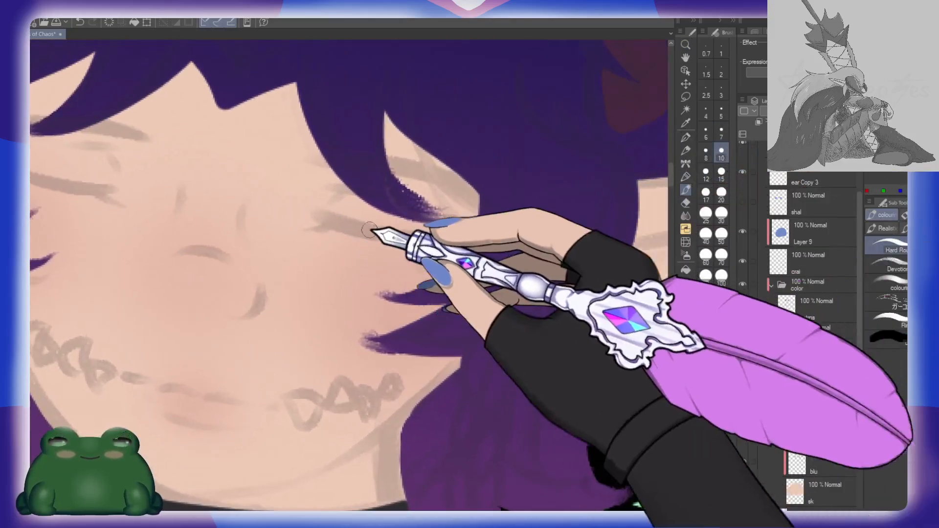
{"action": "mouse_move", "coordinate": [336, 221]}
{"action": "left_mouse_down"}
{"action": "mouse_move", "coordinate": [305, 229]}
{"action": "mouse_move", "coordinate": [468, 243]}
{"action": "left_mouse_up"}
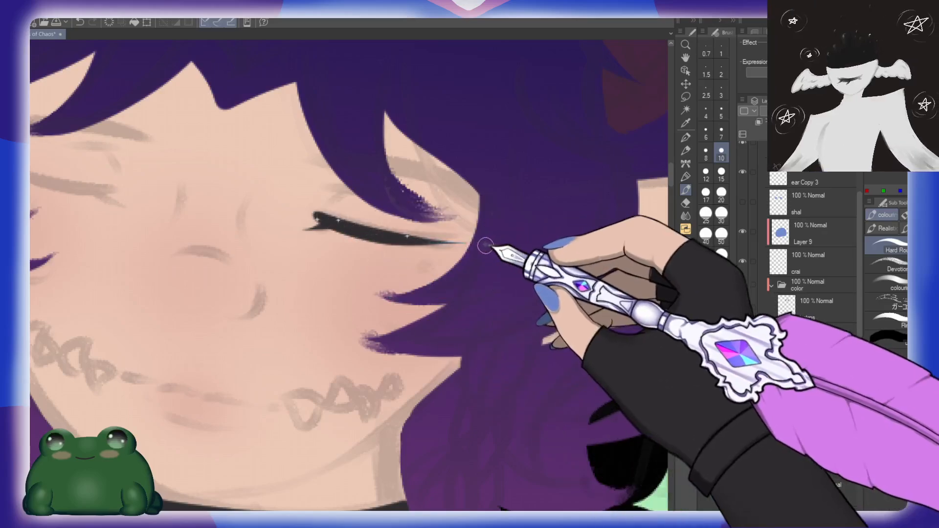
{"action": "key", "text": "ctrl+z"}
{"action": "left_click_drag", "start_coordinate": [321, 215], "coordinate": [476, 238]}
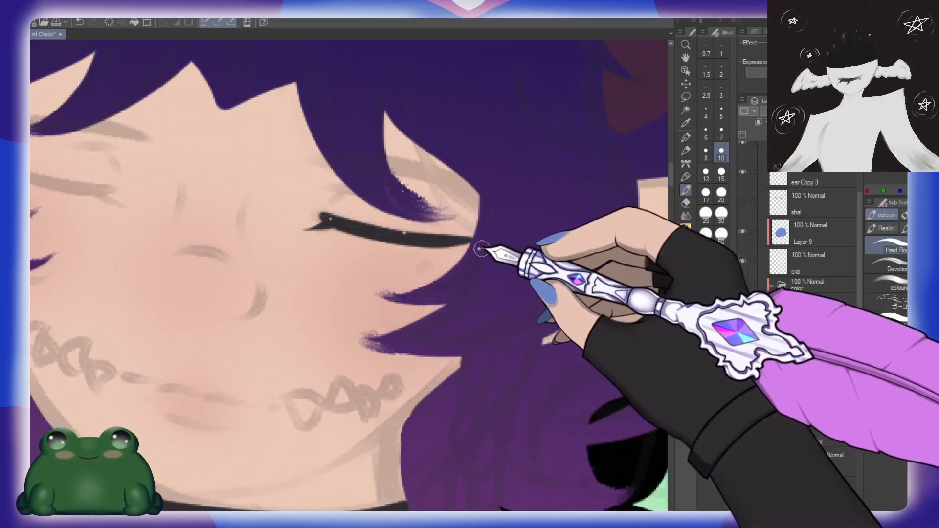
{"action": "key", "text": "ctrl+z"}
{"action": "mouse_move", "coordinate": [319, 216]}
{"action": "left_mouse_down"}
{"action": "mouse_move", "coordinate": [405, 236]}
{"action": "mouse_move", "coordinate": [471, 235]}
{"action": "left_mouse_up"}
{"action": "left_click_drag", "start_coordinate": [343, 224], "coordinate": [471, 240]}
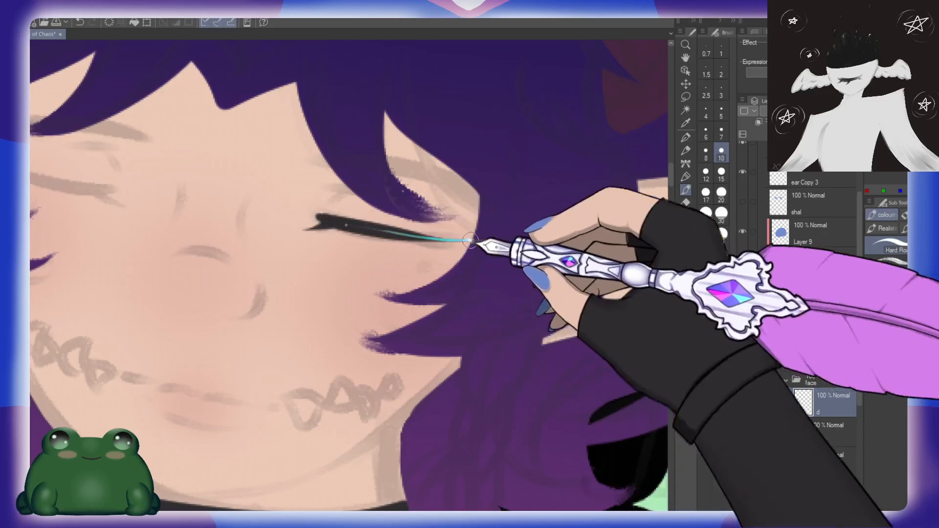
{"action": "key", "text": "ctrl+z"}
{"action": "key", "text": "ctrl+z"}
Step: Draw the right-hand closed eye's tapered lash line at brush size 10 and dot a beauty mark beneath it
{"action": "left_click", "coordinate": [721, 131]}
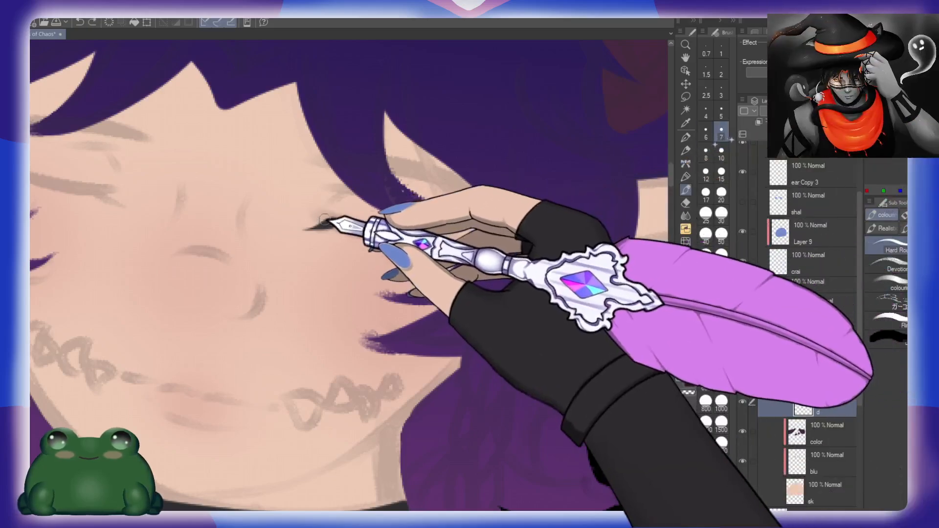
{"action": "left_click", "coordinate": [721, 153]}
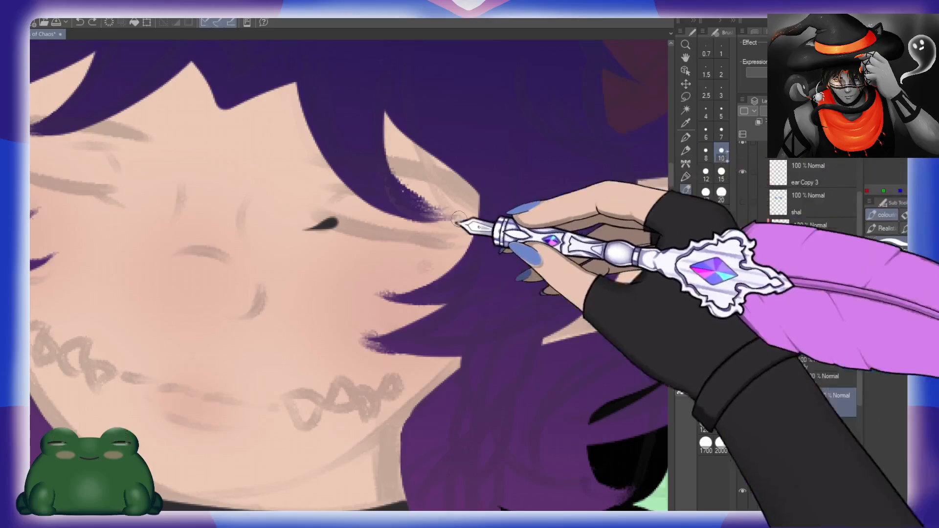
{"action": "left_click_drag", "start_coordinate": [319, 217], "coordinate": [472, 235]}
{"action": "key", "text": "ctrl+z"}
{"action": "mouse_move", "coordinate": [323, 219]}
{"action": "left_mouse_down"}
{"action": "mouse_move", "coordinate": [420, 239]}
{"action": "mouse_move", "coordinate": [481, 231]}
{"action": "mouse_move", "coordinate": [437, 245]}
{"action": "mouse_move", "coordinate": [425, 239]}
{"action": "mouse_move", "coordinate": [466, 247]}
{"action": "left_mouse_up"}
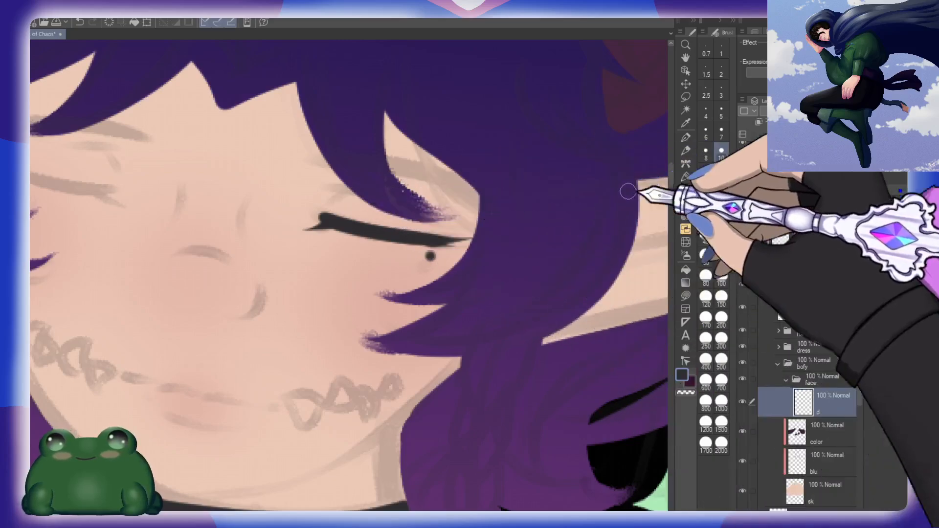
Step: Line the right-hand eyelid crease, the nostril, the nose tip and the two short nose-bridge creases at brush size 7
{"action": "left_click", "coordinate": [721, 132]}
{"action": "mouse_move", "coordinate": [350, 189]}
{"action": "left_mouse_down"}
{"action": "mouse_move", "coordinate": [333, 204]}
{"action": "mouse_move", "coordinate": [351, 188]}
{"action": "left_mouse_up"}
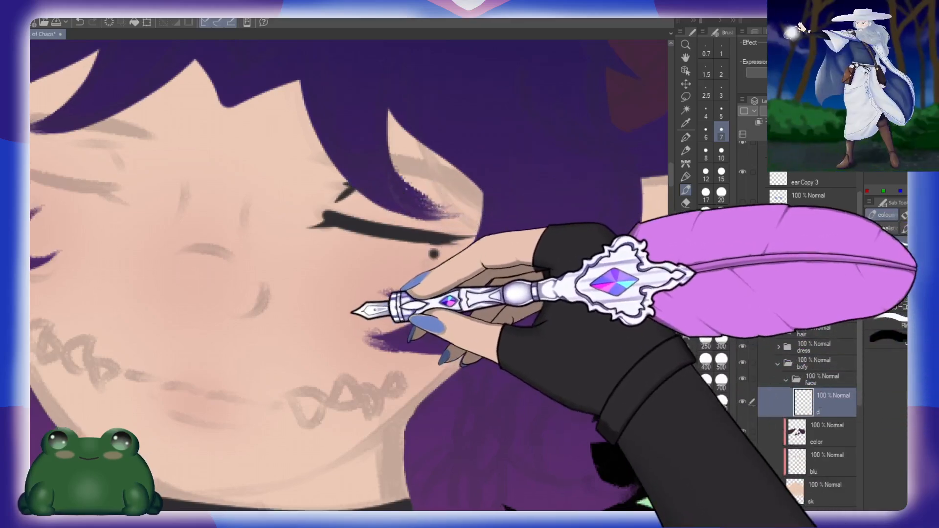
{"action": "left_click_drag", "start_coordinate": [348, 313], "coordinate": [553, 263]}
{"action": "left_click_drag", "start_coordinate": [472, 235], "coordinate": [435, 267]}
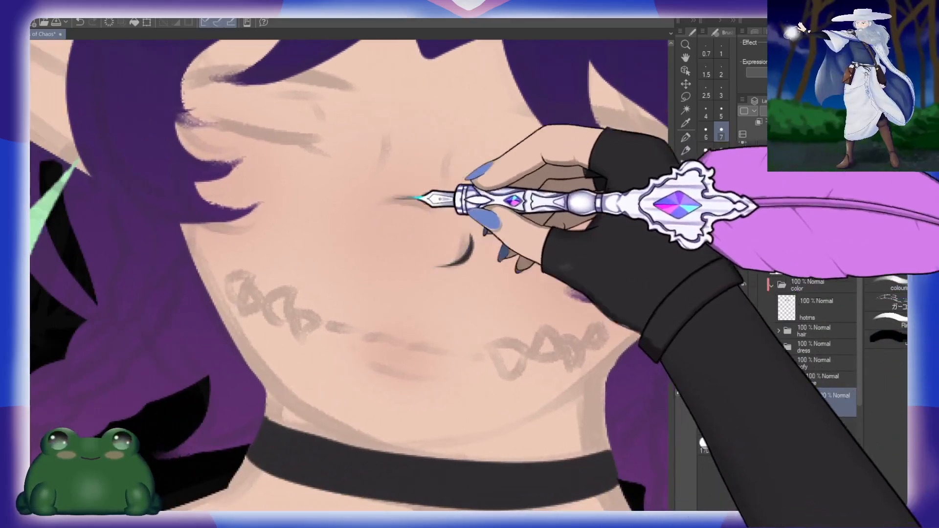
{"action": "left_click_drag", "start_coordinate": [442, 212], "coordinate": [394, 199]}
{"action": "left_click_drag", "start_coordinate": [464, 138], "coordinate": [452, 175]}
{"action": "left_click_drag", "start_coordinate": [403, 126], "coordinate": [387, 159]}
Step: Draw the mouth as short broken dark strokes between the stitch sketches, with a thin lower-lip line beneath
{"action": "left_click_drag", "start_coordinate": [499, 317], "coordinate": [521, 279]}
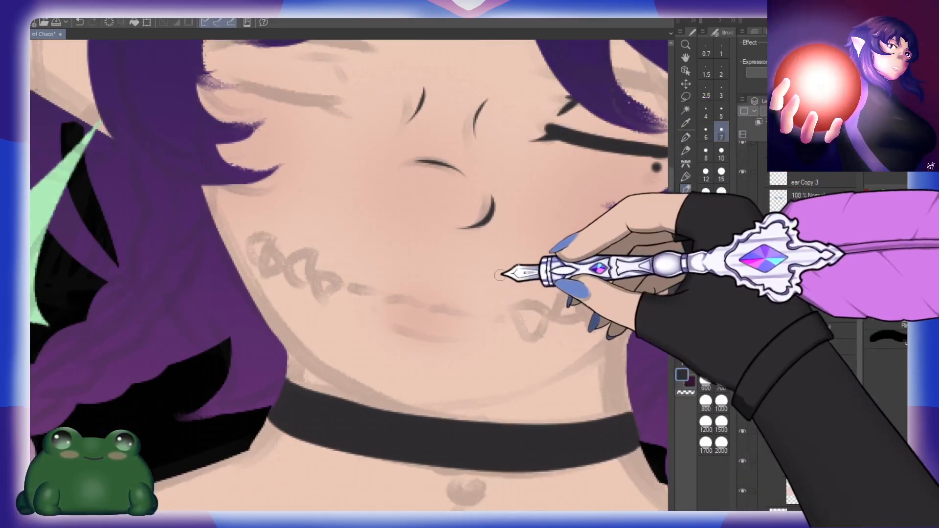
{"action": "left_click_drag", "start_coordinate": [519, 342], "coordinate": [536, 294]}
{"action": "left_click_drag", "start_coordinate": [365, 233], "coordinate": [382, 243]}
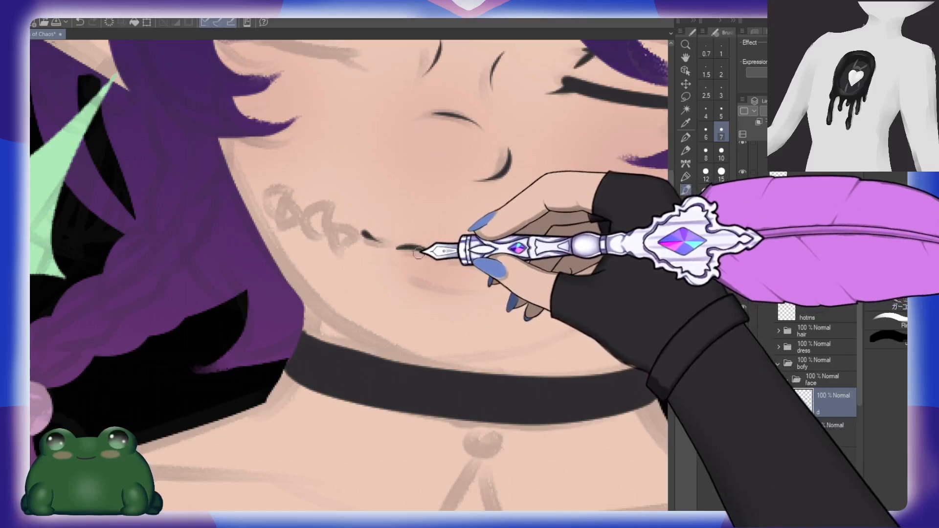
{"action": "left_click_drag", "start_coordinate": [436, 257], "coordinate": [489, 267]}
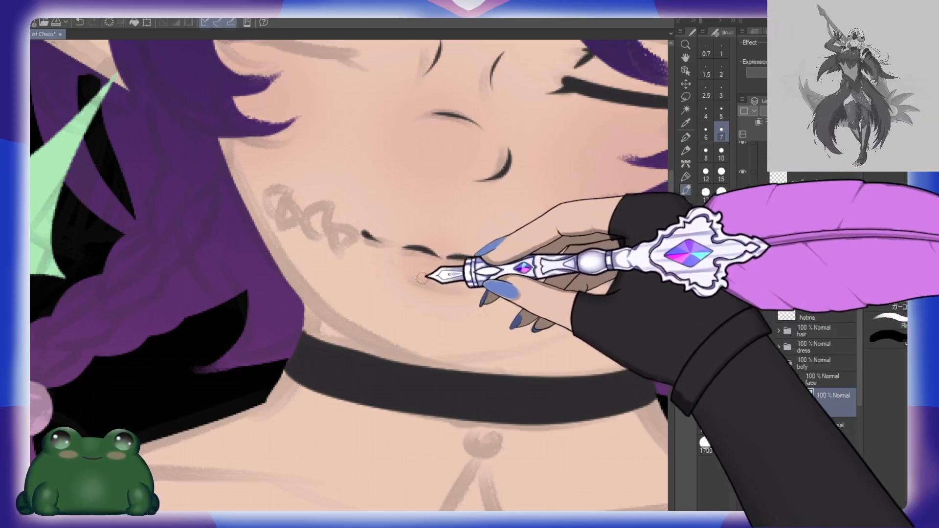
{"action": "left_click_drag", "start_coordinate": [400, 272], "coordinate": [453, 287]}
{"action": "left_click_drag", "start_coordinate": [506, 268], "coordinate": [525, 263]}
Step: Flip the canvas horizontally and draw the eyelid crease above the other closed eye
{"action": "left_click_drag", "start_coordinate": [560, 209], "coordinate": [514, 324]}
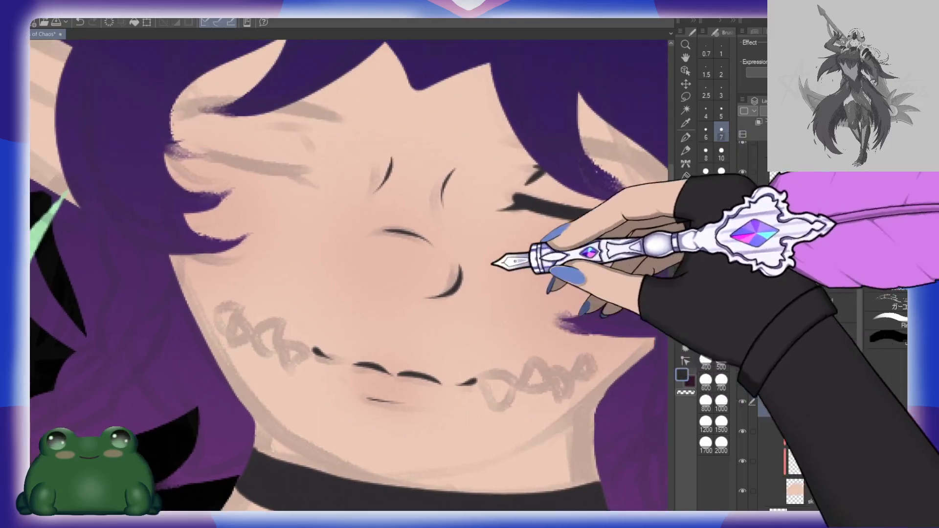
{"action": "left_click_drag", "start_coordinate": [480, 244], "coordinate": [492, 259]}
{"action": "key", "text": "h"}
{"action": "left_click_drag", "start_coordinate": [421, 229], "coordinate": [479, 257]}
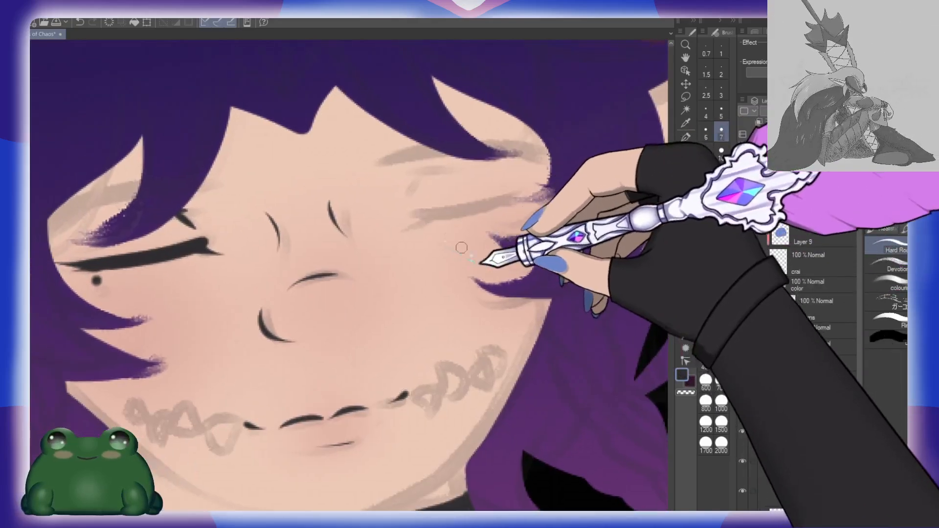
{"action": "mouse_move", "coordinate": [420, 172]}
{"action": "left_mouse_down"}
{"action": "mouse_move", "coordinate": [410, 199]}
{"action": "mouse_move", "coordinate": [455, 168]}
{"action": "left_mouse_up"}
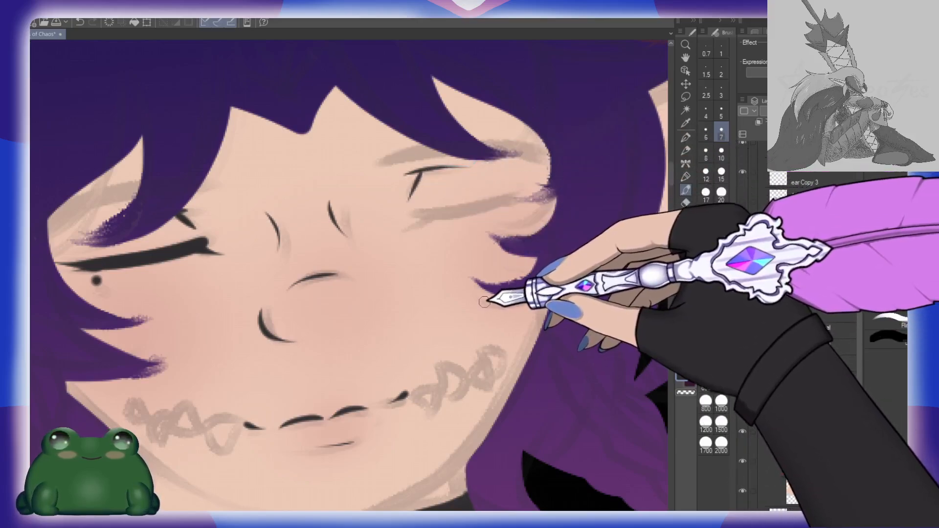
Step: Draw the other closed eye's tapered lash line at brush size 10, undoing the trial strokes
{"action": "left_click", "coordinate": [721, 153]}
{"action": "left_click_drag", "start_coordinate": [405, 215], "coordinate": [537, 179]}
{"action": "key", "text": "ctrl+z"}
{"action": "left_click_drag", "start_coordinate": [407, 215], "coordinate": [544, 177]}
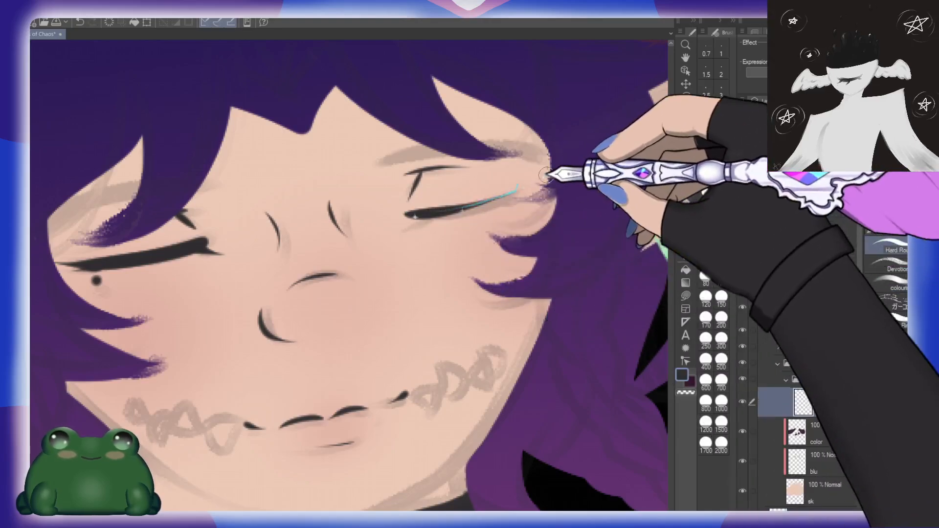
{"action": "key", "text": "ctrl+z"}
{"action": "mouse_move", "coordinate": [408, 215]}
{"action": "left_mouse_down"}
{"action": "mouse_move", "coordinate": [509, 197]}
{"action": "mouse_move", "coordinate": [542, 179]}
{"action": "left_mouse_up"}
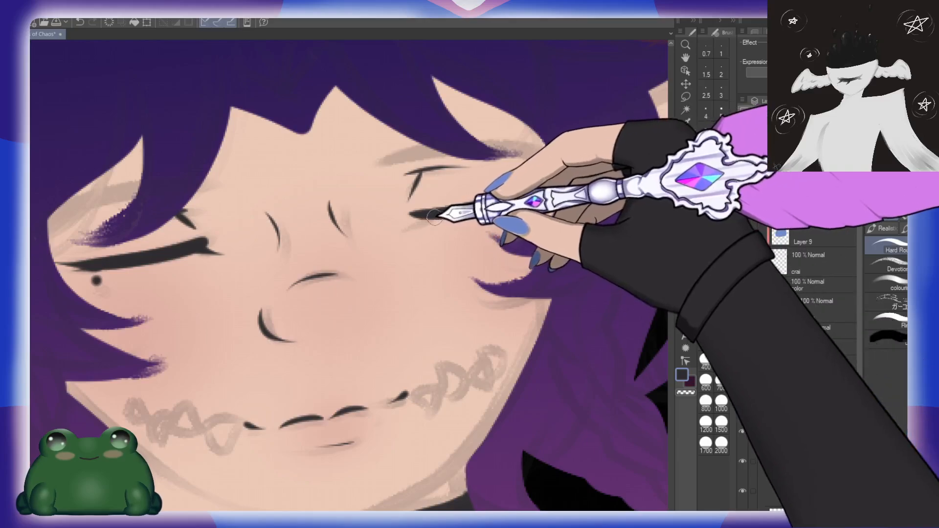
{"action": "mouse_move", "coordinate": [406, 228]}
{"action": "left_mouse_down"}
{"action": "mouse_move", "coordinate": [479, 220]}
{"action": "mouse_move", "coordinate": [515, 209]}
{"action": "mouse_move", "coordinate": [505, 200]}
{"action": "mouse_move", "coordinate": [533, 193]}
{"action": "left_mouse_up"}
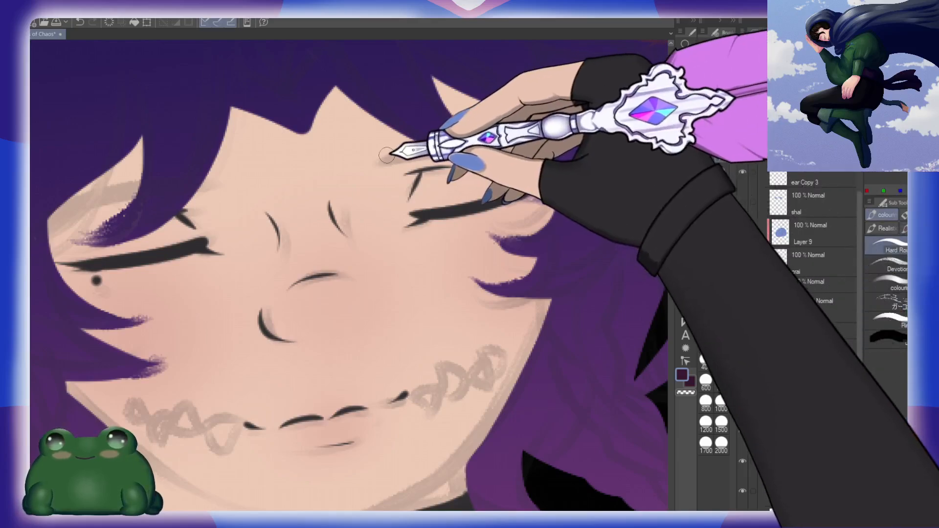
Step: Paint a tapered dark maroon eyebrow above each closed eye, flipping the canvas horizontally between them and undoing the trial strokes
{"action": "mouse_move", "coordinate": [389, 156]}
{"action": "left_mouse_down"}
{"action": "mouse_move", "coordinate": [456, 141]}
{"action": "mouse_move", "coordinate": [568, 142]}
{"action": "left_mouse_up"}
{"action": "left_click_drag", "start_coordinate": [390, 154], "coordinate": [581, 155]}
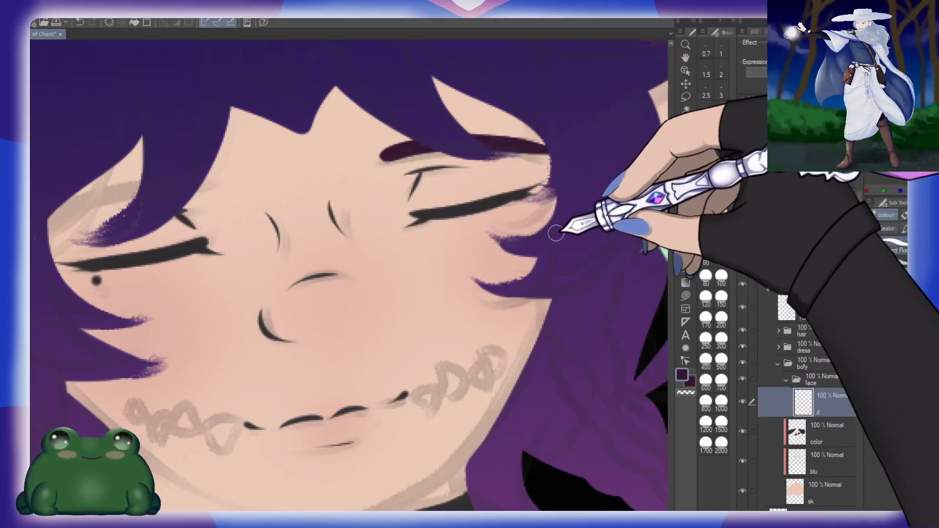
{"action": "key", "text": "h"}
{"action": "left_click_drag", "start_coordinate": [467, 185], "coordinate": [618, 242]}
{"action": "key", "text": "ctrl+z"}
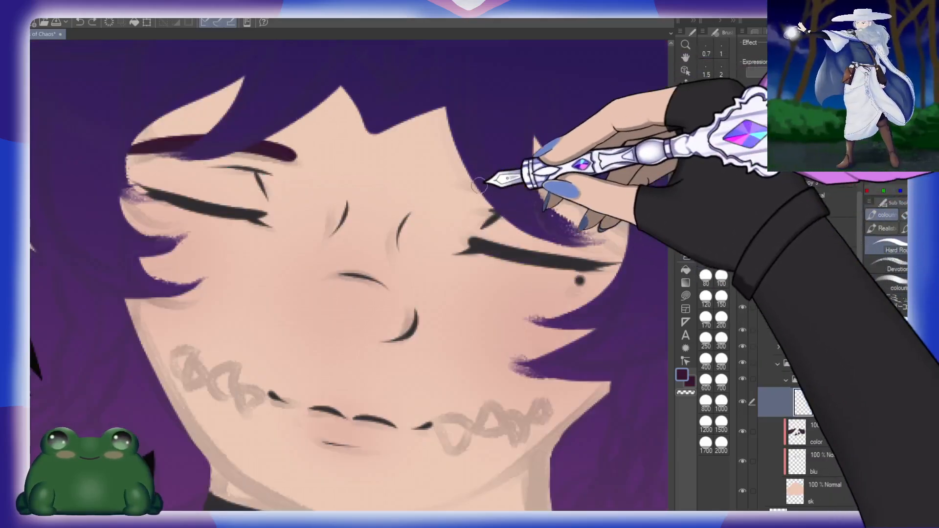
{"action": "left_click_drag", "start_coordinate": [478, 185], "coordinate": [629, 210]}
{"action": "left_click_drag", "start_coordinate": [477, 178], "coordinate": [629, 209]}
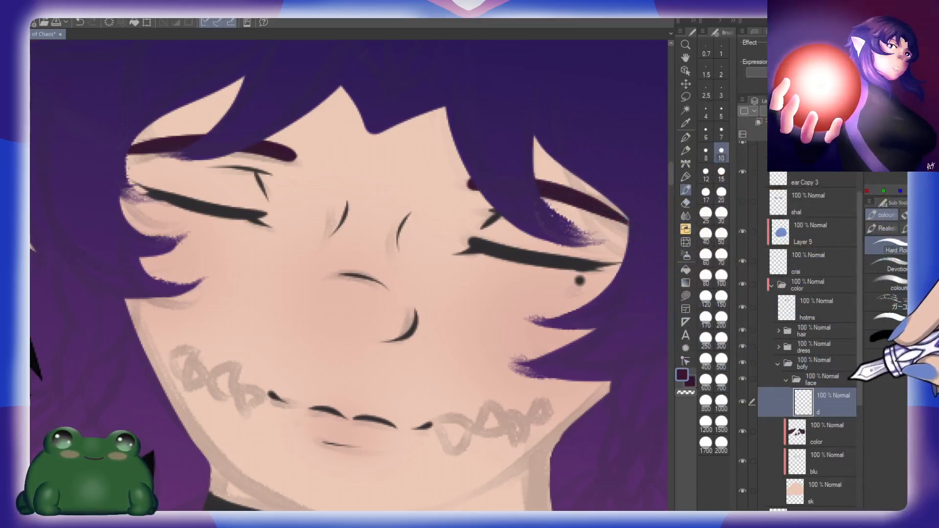
Step: Create a new face layer named teerth and outline a white downward-pointing tooth beside the mouth corner at brush size 5
{"action": "key", "text": "ctrl+shift+n"}
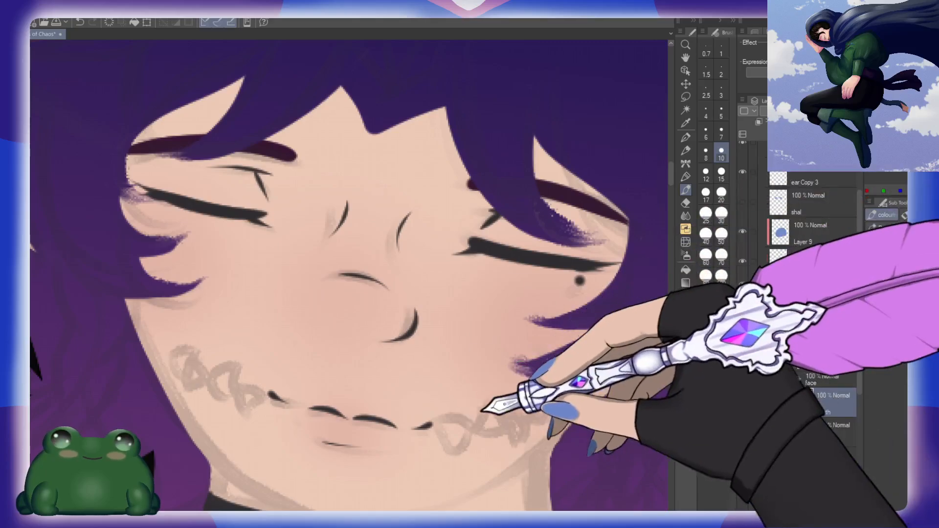
{"action": "left_click_drag", "start_coordinate": [486, 402], "coordinate": [464, 278]}
{"action": "left_click", "coordinate": [721, 132]}
{"action": "mouse_move", "coordinate": [452, 354]}
{"action": "left_mouse_down"}
{"action": "mouse_move", "coordinate": [439, 298]}
{"action": "mouse_move", "coordinate": [417, 307]}
{"action": "mouse_move", "coordinate": [426, 334]}
{"action": "mouse_move", "coordinate": [445, 307]}
{"action": "mouse_move", "coordinate": [495, 312]}
{"action": "left_mouse_up"}
{"action": "key", "text": "ctrl+z"}
{"action": "key", "text": "ctrl+z"}
{"action": "left_click", "coordinate": [720, 113]}
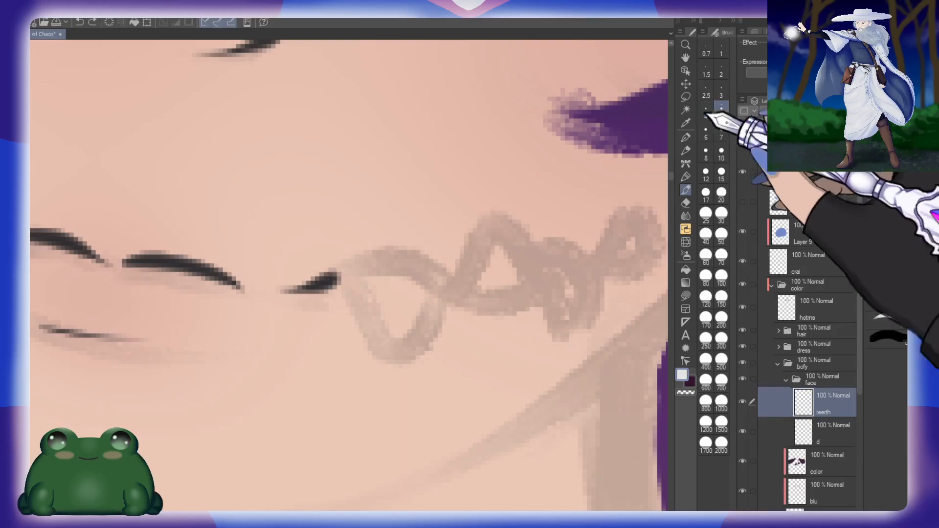
{"action": "mouse_move", "coordinate": [343, 270]}
{"action": "left_mouse_down"}
{"action": "mouse_move", "coordinate": [373, 336]}
{"action": "mouse_move", "coordinate": [376, 372]}
{"action": "mouse_move", "coordinate": [429, 291]}
{"action": "left_mouse_up"}
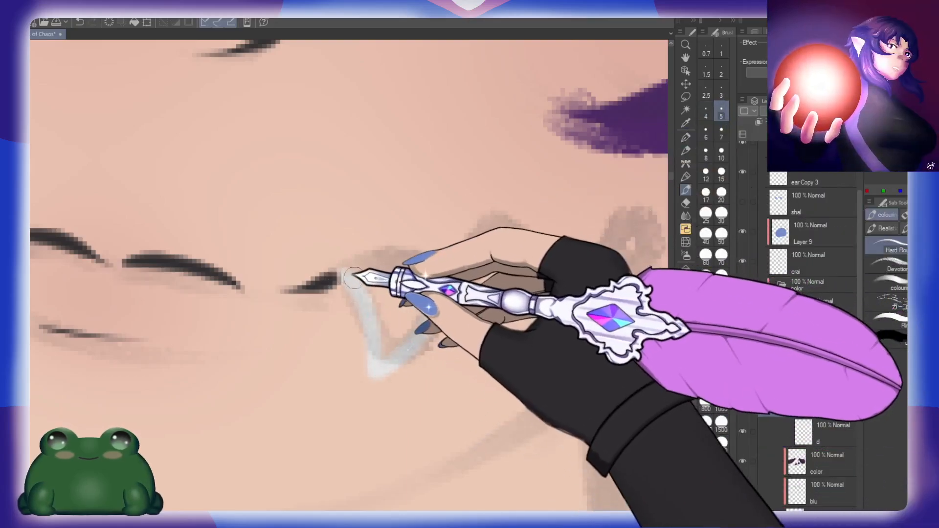
{"action": "key", "text": "ctrl+z"}
{"action": "mouse_move", "coordinate": [342, 271]}
{"action": "left_mouse_down"}
{"action": "mouse_move", "coordinate": [392, 359]}
{"action": "mouse_move", "coordinate": [429, 296]}
{"action": "mouse_move", "coordinate": [396, 260]}
{"action": "mouse_move", "coordinate": [343, 271]}
{"action": "left_mouse_up"}
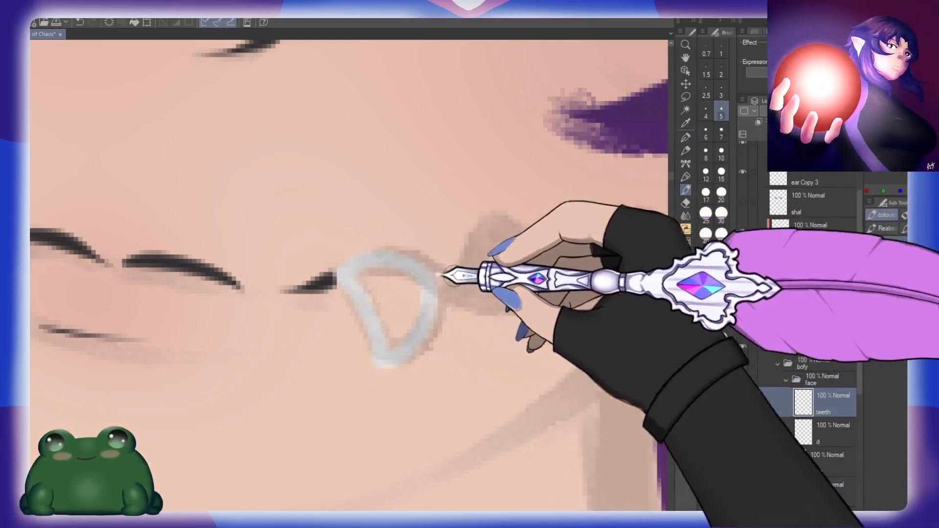
Step: Outline the second white tooth, pointing upward from the first along the stitch sketch, undoing the trial strokes
{"action": "left_click_drag", "start_coordinate": [508, 309], "coordinate": [438, 301]}
{"action": "mouse_move", "coordinate": [372, 294]}
{"action": "left_mouse_down"}
{"action": "mouse_move", "coordinate": [406, 238]}
{"action": "mouse_move", "coordinate": [412, 205]}
{"action": "mouse_move", "coordinate": [446, 256]}
{"action": "mouse_move", "coordinate": [426, 305]}
{"action": "mouse_move", "coordinate": [384, 307]}
{"action": "mouse_move", "coordinate": [455, 297]}
{"action": "left_mouse_up"}
{"action": "key", "text": "ctrl+z"}
{"action": "key", "text": "ctrl+z"}
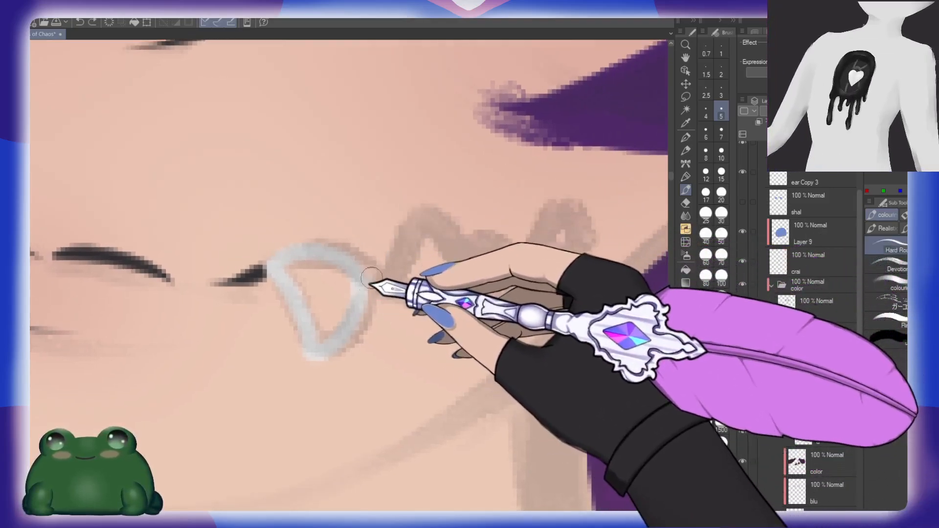
{"action": "mouse_move", "coordinate": [372, 277]}
{"action": "left_mouse_down"}
{"action": "mouse_move", "coordinate": [387, 199]}
{"action": "mouse_move", "coordinate": [444, 274]}
{"action": "left_mouse_up"}
{"action": "left_click_drag", "start_coordinate": [383, 293], "coordinate": [440, 298]}
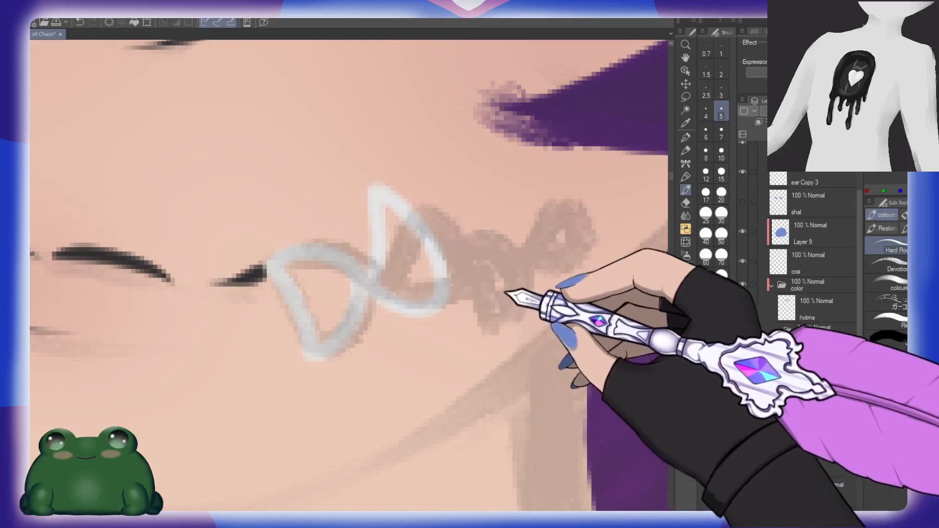
{"action": "left_click_drag", "start_coordinate": [506, 292], "coordinate": [444, 314]}
{"action": "left_click_drag", "start_coordinate": [410, 351], "coordinate": [442, 278]}
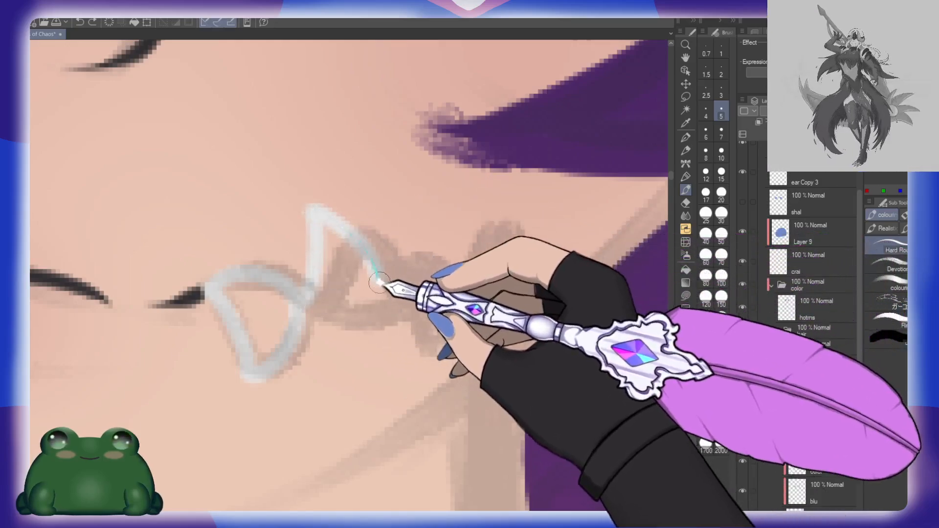
{"action": "mouse_move", "coordinate": [304, 302]}
{"action": "left_mouse_down"}
{"action": "mouse_move", "coordinate": [356, 317]}
{"action": "mouse_move", "coordinate": [381, 292]}
{"action": "left_mouse_up"}
{"action": "left_click_drag", "start_coordinate": [441, 279], "coordinate": [413, 271]}
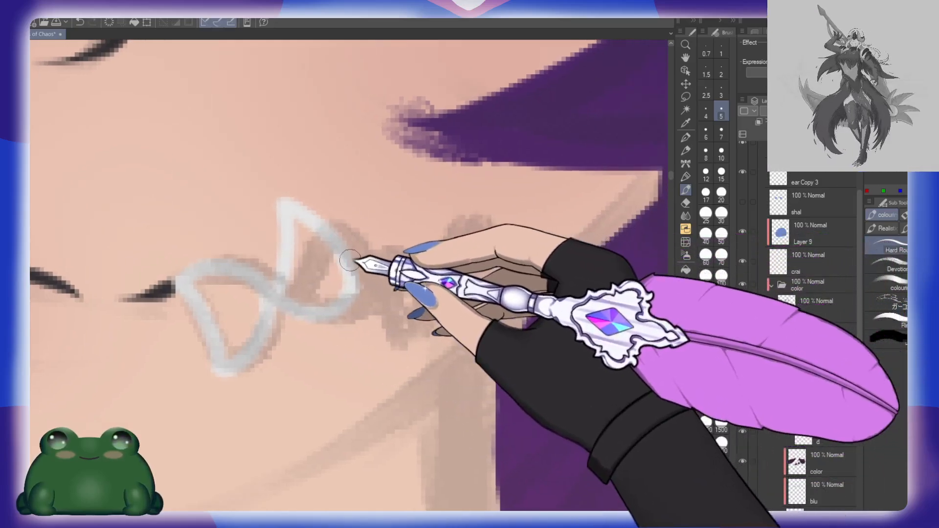
Step: Outline the third tooth pointing down and the fourth pointing up to complete this side's row
{"action": "mouse_move", "coordinate": [390, 324]}
{"action": "left_mouse_down"}
{"action": "mouse_move", "coordinate": [408, 311]}
{"action": "mouse_move", "coordinate": [413, 259]}
{"action": "mouse_move", "coordinate": [361, 255]}
{"action": "left_mouse_up"}
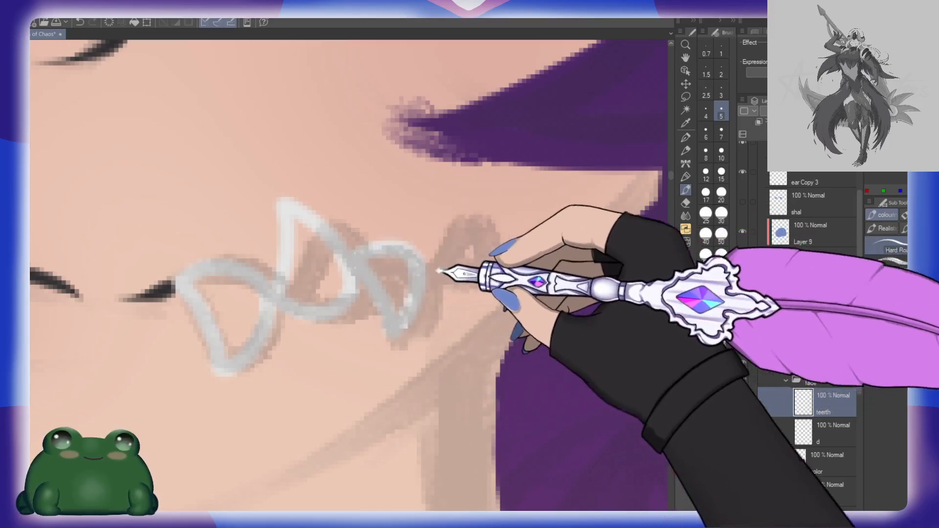
{"action": "mouse_move", "coordinate": [427, 274]}
{"action": "left_mouse_down"}
{"action": "mouse_move", "coordinate": [410, 219]}
{"action": "mouse_move", "coordinate": [433, 240]}
{"action": "mouse_move", "coordinate": [436, 278]}
{"action": "left_mouse_up"}
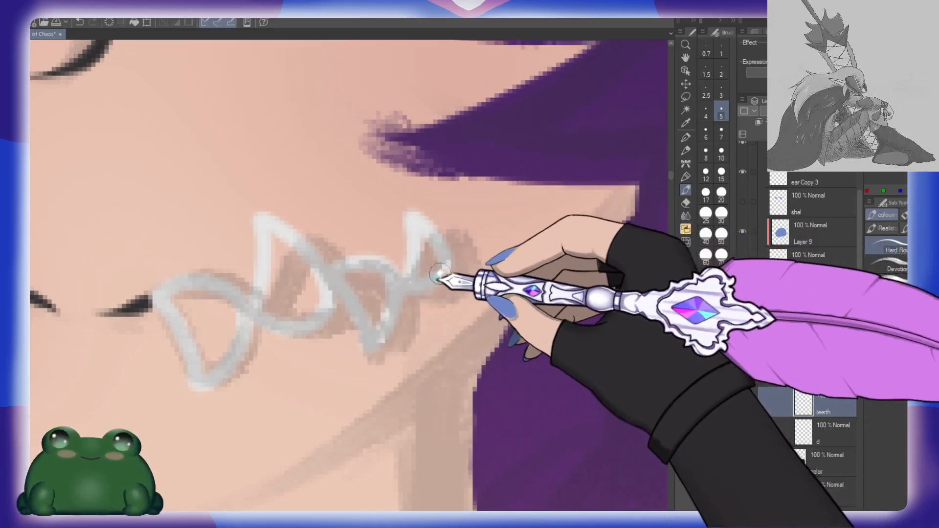
{"action": "left_click_drag", "start_coordinate": [479, 256], "coordinate": [451, 271]}
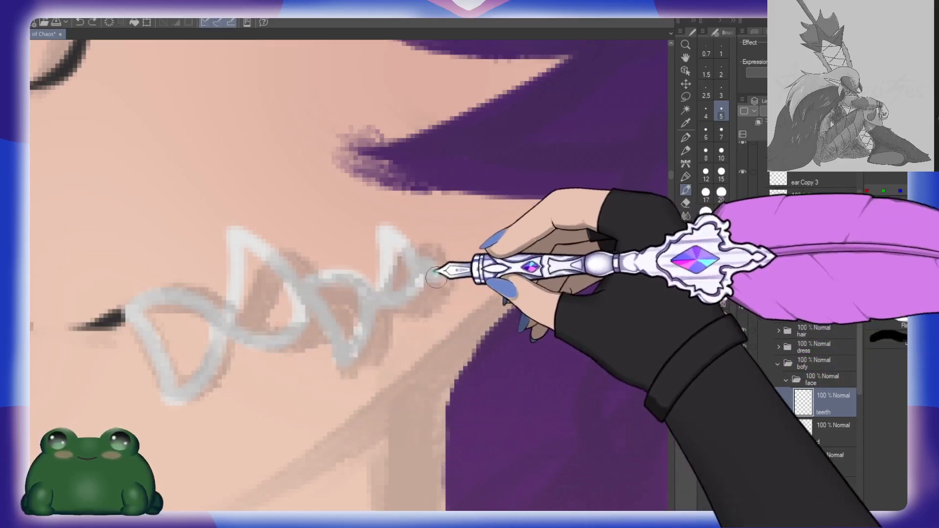
{"action": "mouse_move", "coordinate": [433, 270]}
{"action": "left_mouse_down"}
{"action": "mouse_move", "coordinate": [452, 254]}
{"action": "mouse_move", "coordinate": [438, 241]}
{"action": "mouse_move", "coordinate": [431, 254]}
{"action": "mouse_move", "coordinate": [405, 246]}
{"action": "mouse_move", "coordinate": [390, 295]}
{"action": "mouse_move", "coordinate": [342, 322]}
{"action": "mouse_move", "coordinate": [323, 293]}
{"action": "mouse_move", "coordinate": [356, 343]}
{"action": "mouse_move", "coordinate": [346, 316]}
{"action": "mouse_move", "coordinate": [437, 295]}
{"action": "left_mouse_up"}
Step: Brush solid white inside the outlined teeth on this side of the mouth
{"action": "mouse_move", "coordinate": [353, 228]}
{"action": "left_mouse_down"}
{"action": "mouse_move", "coordinate": [347, 324]}
{"action": "mouse_move", "coordinate": [409, 304]}
{"action": "mouse_move", "coordinate": [372, 245]}
{"action": "left_mouse_up"}
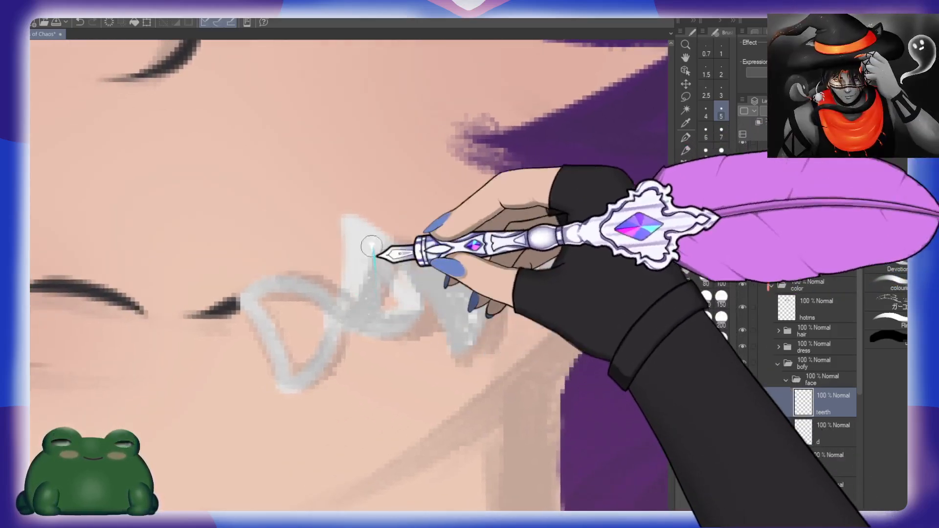
{"action": "mouse_move", "coordinate": [251, 299]}
{"action": "left_mouse_down"}
{"action": "mouse_move", "coordinate": [289, 372]}
{"action": "mouse_move", "coordinate": [316, 351]}
{"action": "mouse_move", "coordinate": [300, 290]}
{"action": "mouse_move", "coordinate": [261, 294]}
{"action": "mouse_move", "coordinate": [303, 303]}
{"action": "mouse_move", "coordinate": [302, 363]}
{"action": "mouse_move", "coordinate": [305, 352]}
{"action": "mouse_move", "coordinate": [451, 336]}
{"action": "mouse_move", "coordinate": [457, 356]}
{"action": "left_mouse_up"}
{"action": "mouse_move", "coordinate": [462, 322]}
{"action": "left_mouse_down"}
{"action": "mouse_move", "coordinate": [270, 369]}
{"action": "mouse_move", "coordinate": [391, 316]}
{"action": "mouse_move", "coordinate": [413, 292]}
{"action": "mouse_move", "coordinate": [436, 299]}
{"action": "left_mouse_up"}
Step: Flip the canvas horizontally and outline the matching row of alternating white teeth over the other stitch sketch, ending in a rounded tip
{"action": "key", "text": "h"}
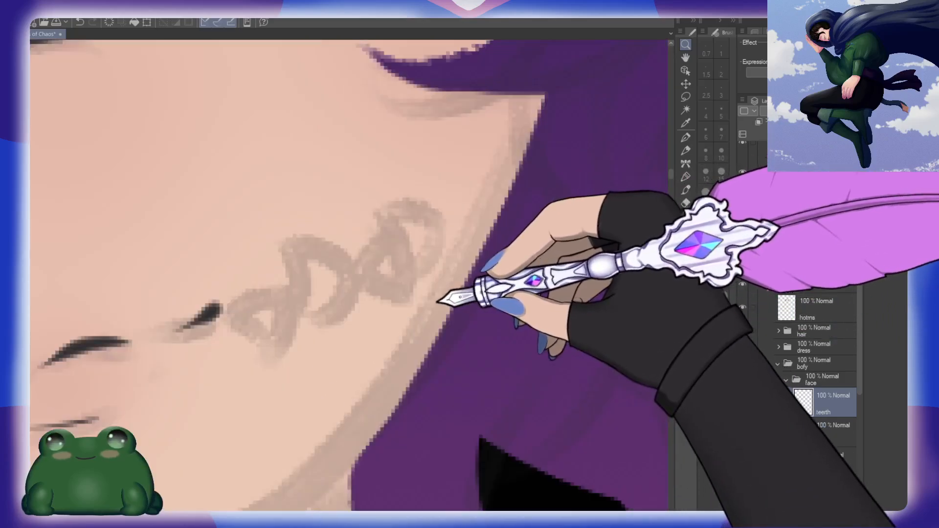
{"action": "left_click", "coordinate": [260, 313]}
{"action": "mouse_move", "coordinate": [215, 298]}
{"action": "left_mouse_down"}
{"action": "mouse_move", "coordinate": [268, 360]}
{"action": "mouse_move", "coordinate": [245, 287]}
{"action": "mouse_move", "coordinate": [218, 274]}
{"action": "mouse_move", "coordinate": [247, 299]}
{"action": "mouse_move", "coordinate": [242, 289]}
{"action": "mouse_move", "coordinate": [260, 271]}
{"action": "mouse_move", "coordinate": [299, 311]}
{"action": "mouse_move", "coordinate": [270, 356]}
{"action": "mouse_move", "coordinate": [282, 267]}
{"action": "mouse_move", "coordinate": [302, 300]}
{"action": "mouse_move", "coordinate": [219, 287]}
{"action": "left_mouse_up"}
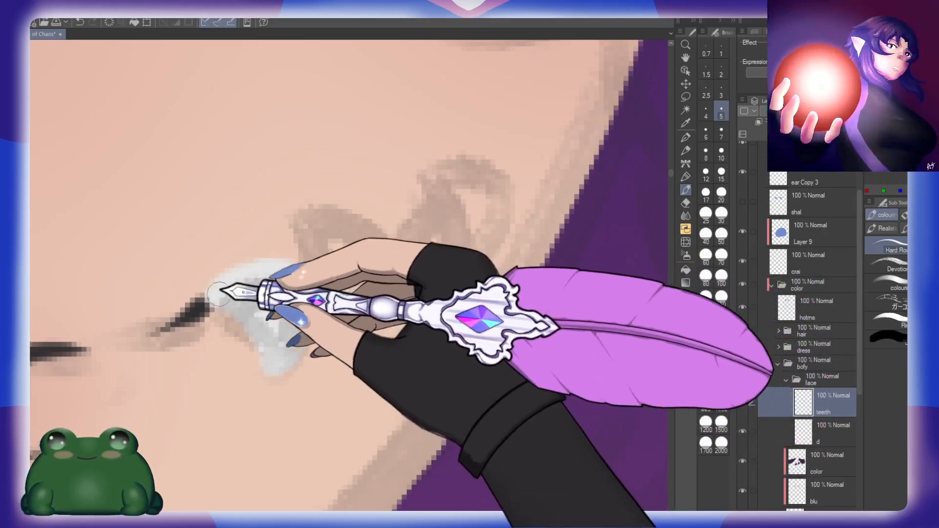
{"action": "left_click_drag", "start_coordinate": [365, 277], "coordinate": [332, 303]}
{"action": "mouse_move", "coordinate": [280, 319]}
{"action": "left_mouse_down"}
{"action": "mouse_move", "coordinate": [263, 230]}
{"action": "mouse_move", "coordinate": [338, 315]}
{"action": "mouse_move", "coordinate": [296, 335]}
{"action": "left_mouse_up"}
{"action": "mouse_move", "coordinate": [384, 289]}
{"action": "left_mouse_down"}
{"action": "mouse_move", "coordinate": [334, 309]}
{"action": "mouse_move", "coordinate": [377, 278]}
{"action": "mouse_move", "coordinate": [353, 353]}
{"action": "left_mouse_up"}
{"action": "left_click_drag", "start_coordinate": [371, 247], "coordinate": [356, 266]}
{"action": "mouse_move", "coordinate": [333, 215]}
{"action": "left_mouse_down"}
{"action": "mouse_move", "coordinate": [406, 266]}
{"action": "mouse_move", "coordinate": [328, 215]}
{"action": "mouse_move", "coordinate": [329, 207]}
{"action": "mouse_move", "coordinate": [359, 201]}
{"action": "mouse_move", "coordinate": [414, 259]}
{"action": "left_mouse_up"}
{"action": "key", "text": "ctrl+z"}
{"action": "mouse_move", "coordinate": [370, 289]}
{"action": "left_mouse_down"}
{"action": "mouse_move", "coordinate": [396, 275]}
{"action": "mouse_move", "coordinate": [413, 227]}
{"action": "mouse_move", "coordinate": [433, 230]}
{"action": "mouse_move", "coordinate": [395, 242]}
{"action": "mouse_move", "coordinate": [374, 230]}
{"action": "mouse_move", "coordinate": [416, 270]}
{"action": "left_mouse_up"}
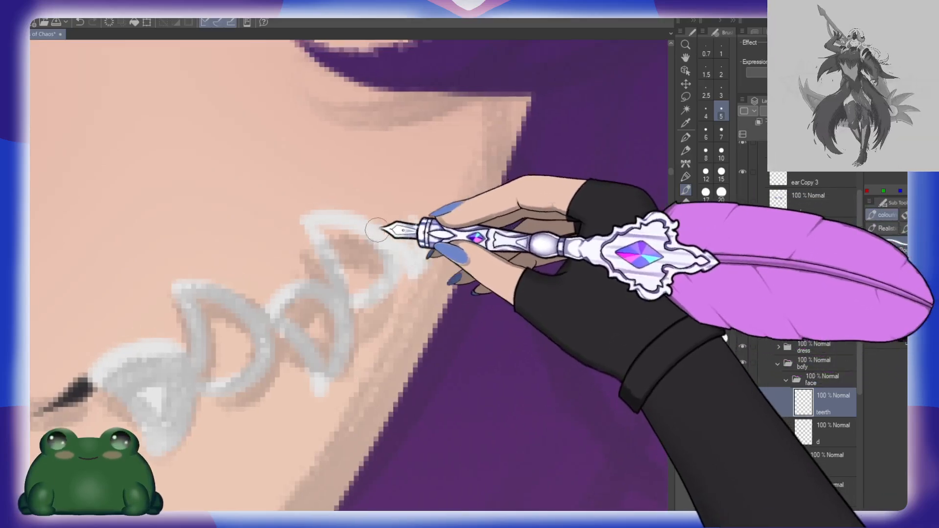
{"action": "mouse_move", "coordinate": [383, 228]}
{"action": "left_mouse_down"}
{"action": "mouse_move", "coordinate": [417, 225]}
{"action": "mouse_move", "coordinate": [412, 213]}
{"action": "mouse_move", "coordinate": [413, 265]}
{"action": "left_mouse_up"}
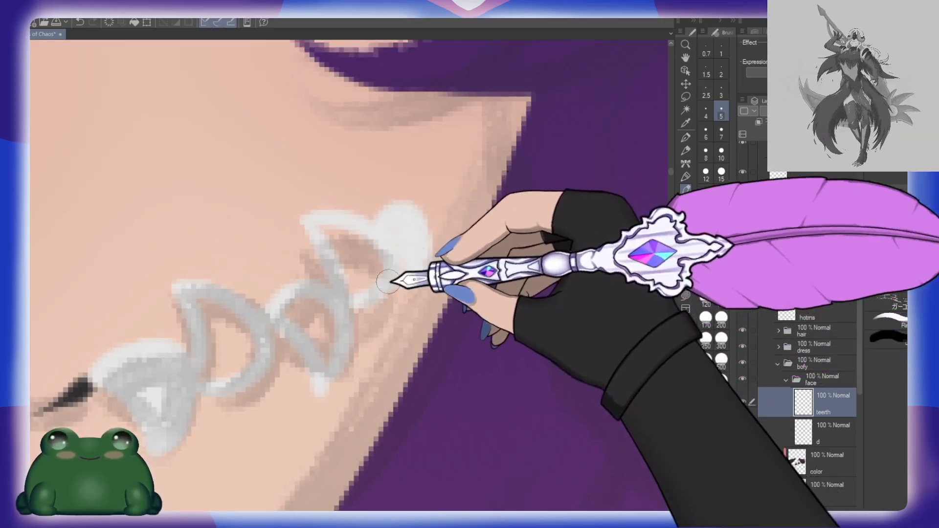
Step: Fill the hollow centres of the new teeth with white and touch up the last one with the brush
{"action": "key", "text": "g"}
{"action": "key", "text": "ctrl+z"}
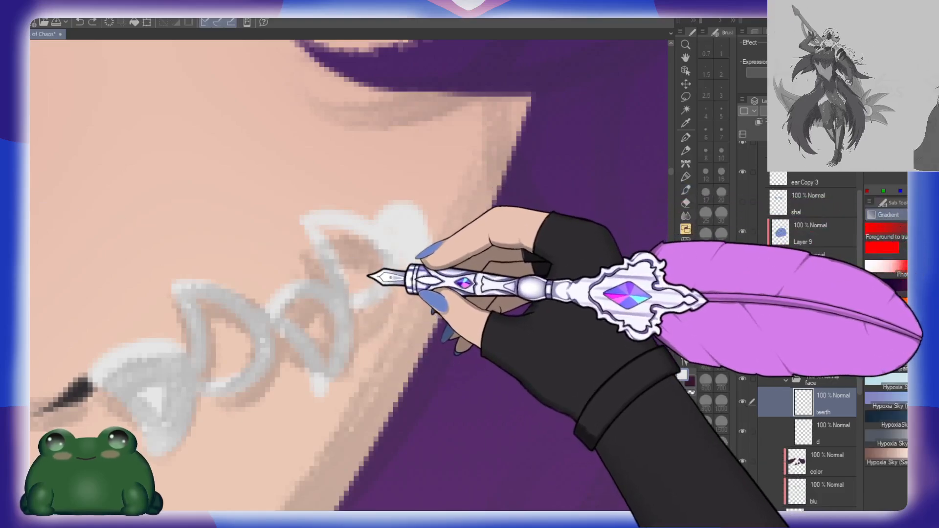
{"action": "key", "text": "g"}
{"action": "left_click", "coordinate": [373, 269]}
{"action": "left_click", "coordinate": [320, 326]}
{"action": "left_click", "coordinate": [228, 359]}
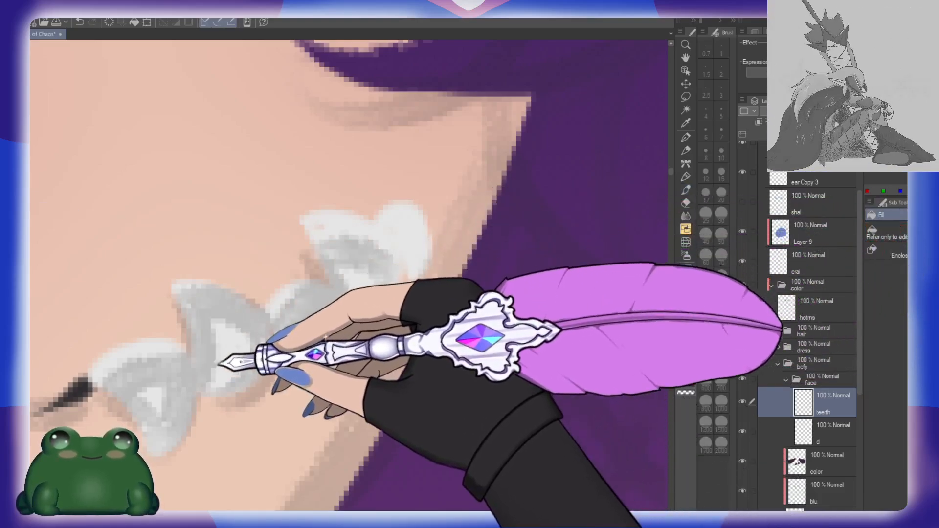
{"action": "key", "text": "b"}
{"action": "left_click_drag", "start_coordinate": [327, 222], "coordinate": [360, 245]}
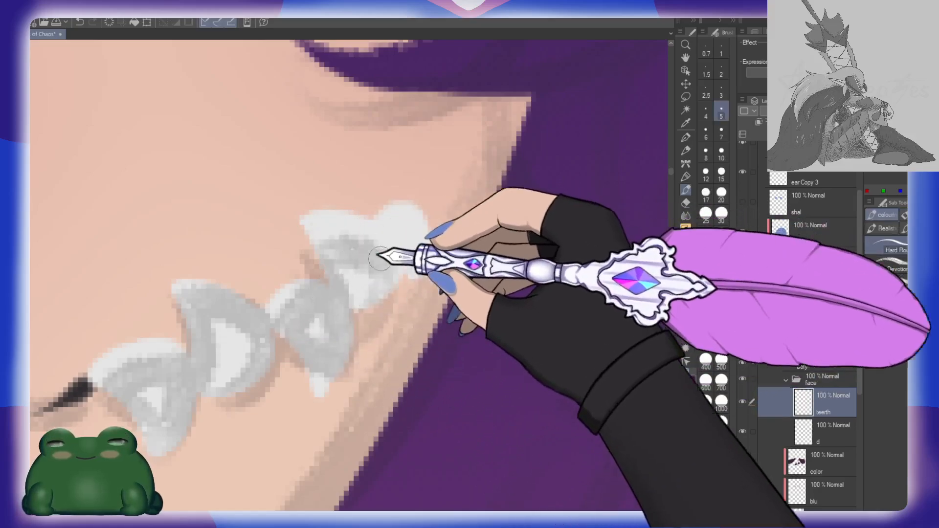
{"action": "key", "text": "ctrl+space"}
{"action": "left_click_drag", "start_coordinate": [446, 320], "coordinate": [402, 298]}
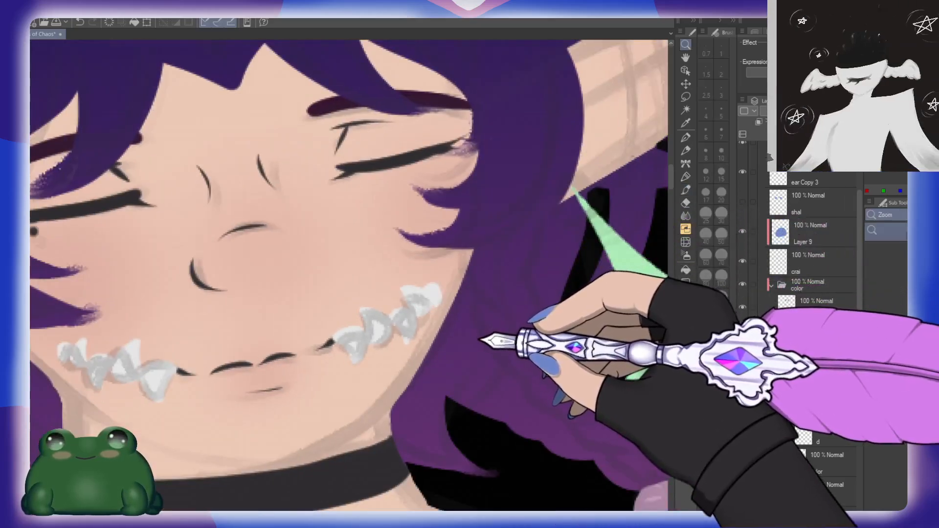
Step: Flip the canvas back horizontally, collapse the bofy layer folder and select the hair folder
{"action": "key", "text": "h"}
{"action": "left_click_drag", "start_coordinate": [502, 314], "coordinate": [470, 316]}
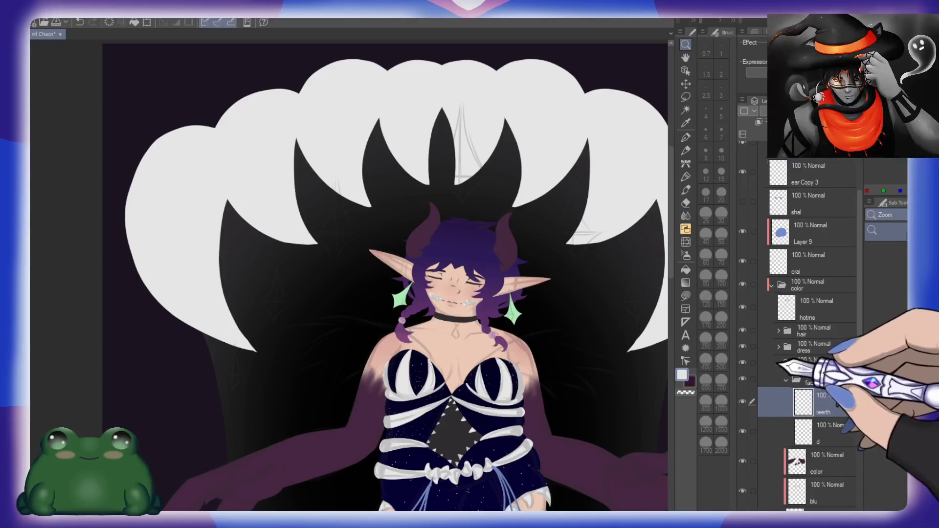
{"action": "left_click", "coordinate": [778, 363]}
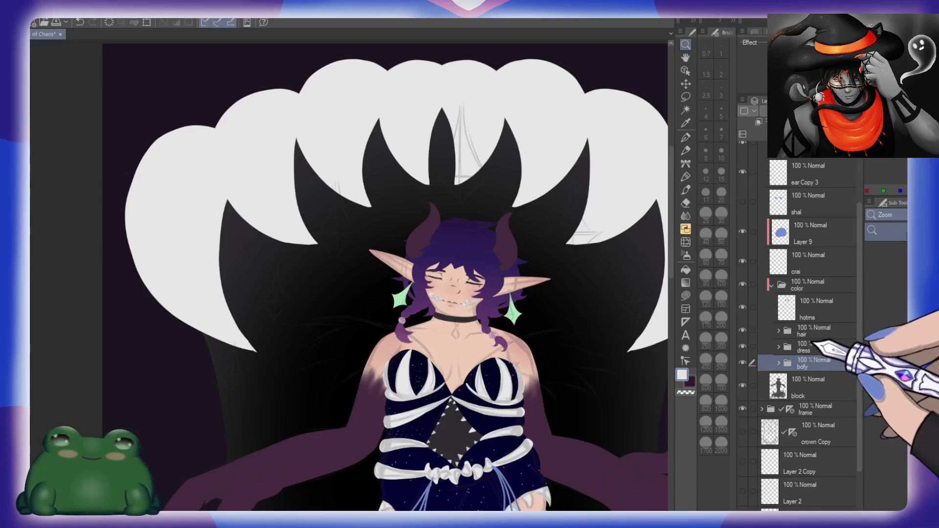
{"action": "left_click", "coordinate": [826, 330]}
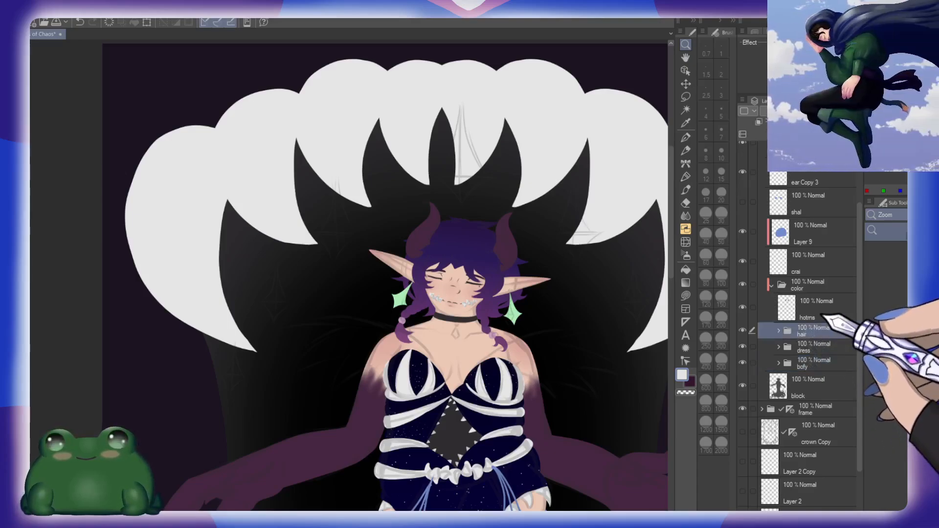
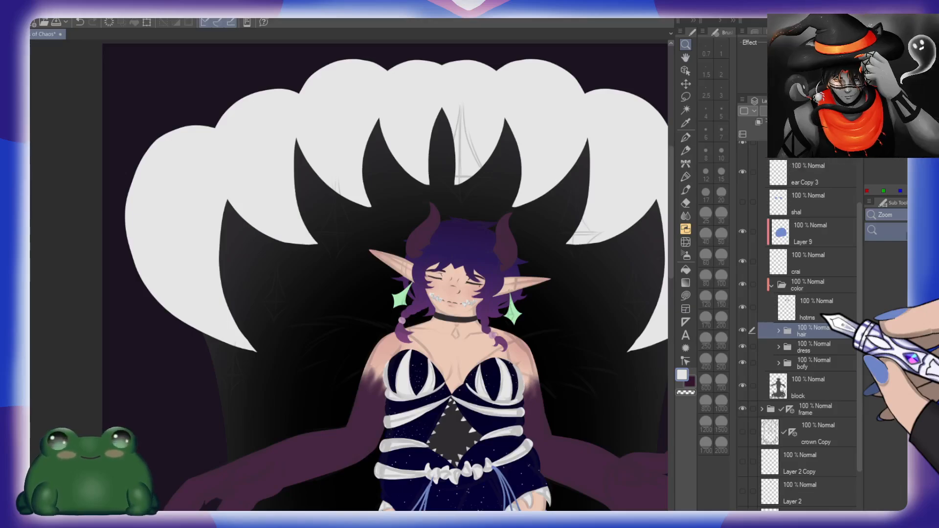
{"action": "scroll", "coordinate": [505, 331], "scroll_direction": "up", "scroll_amount": 10}
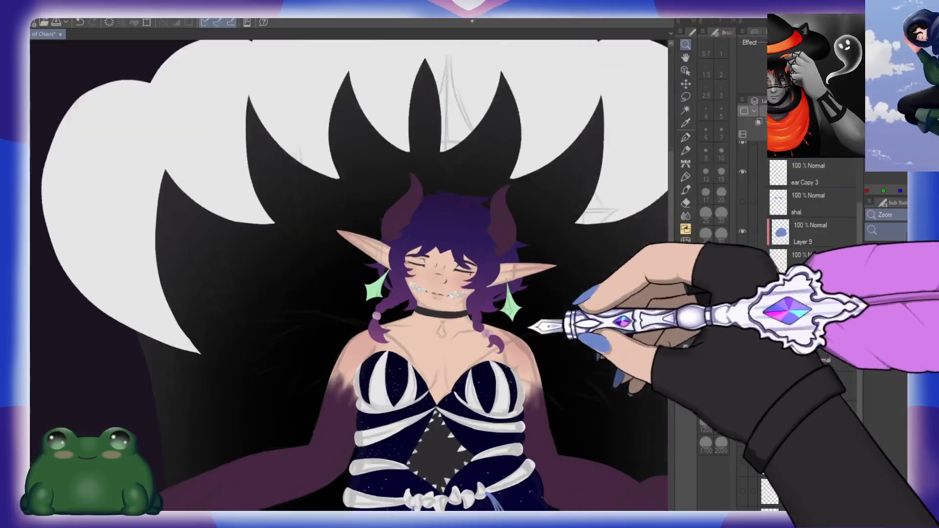
{"action": "scroll", "coordinate": [519, 322], "scroll_direction": "up", "scroll_amount": 8}
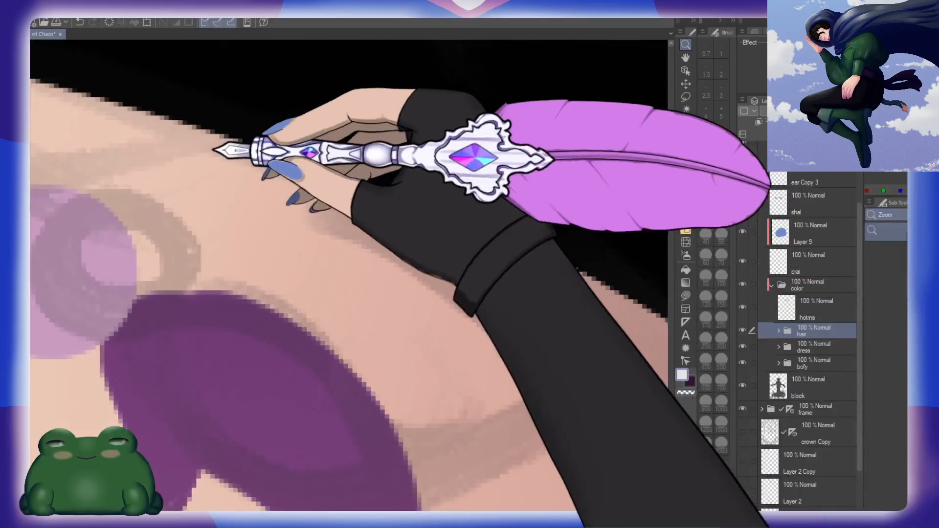
{"action": "scroll", "coordinate": [314, 262], "scroll_direction": "down", "scroll_amount": 8}
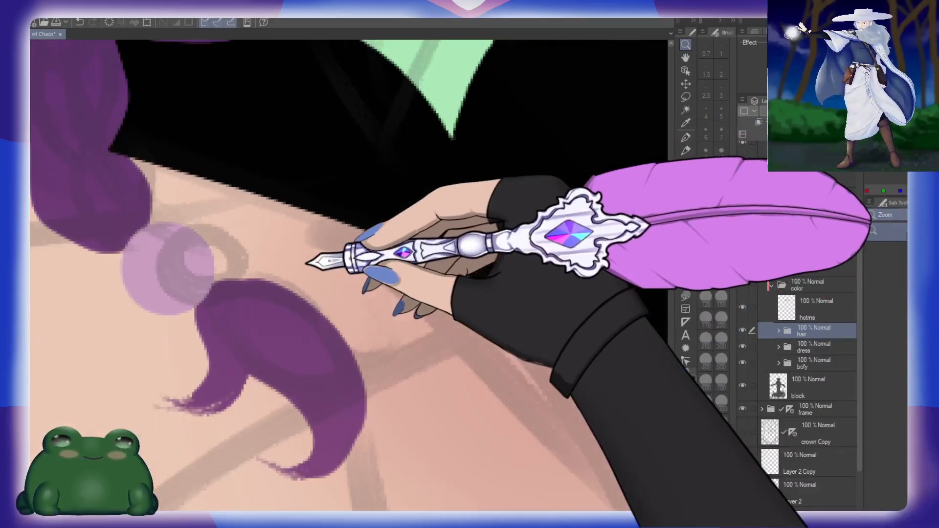
{"action": "scroll", "coordinate": [307, 263], "scroll_direction": "down", "scroll_amount": 4}
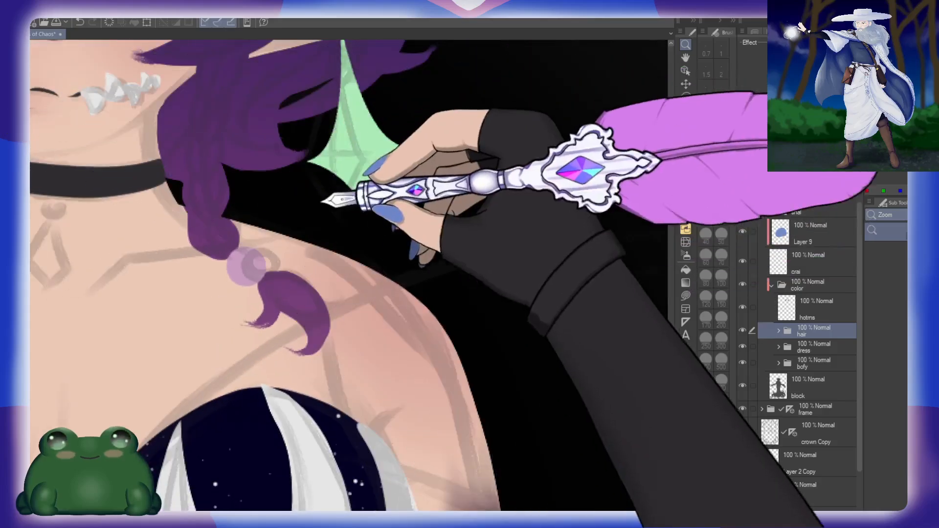
{"action": "scroll", "coordinate": [330, 197], "scroll_direction": "down", "scroll_amount": 3}
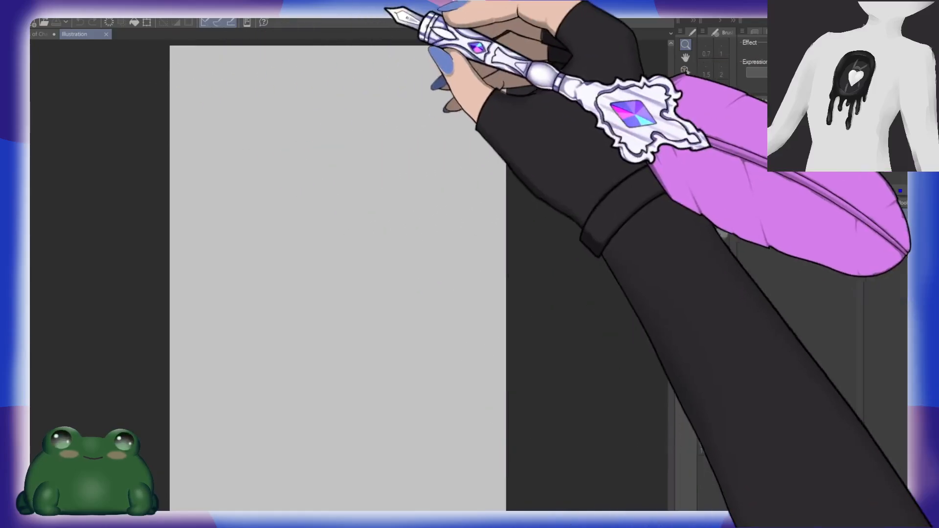
Step: Brush one long curved white test stroke down the middle of the blank canvas with the hard round brush at size 200
{"action": "mouse_move", "coordinate": [326, 230]}
{"action": "left_mouse_down"}
{"action": "mouse_move", "coordinate": [410, 232]}
{"action": "mouse_move", "coordinate": [304, 229]}
{"action": "mouse_move", "coordinate": [342, 230]}
{"action": "left_mouse_up"}
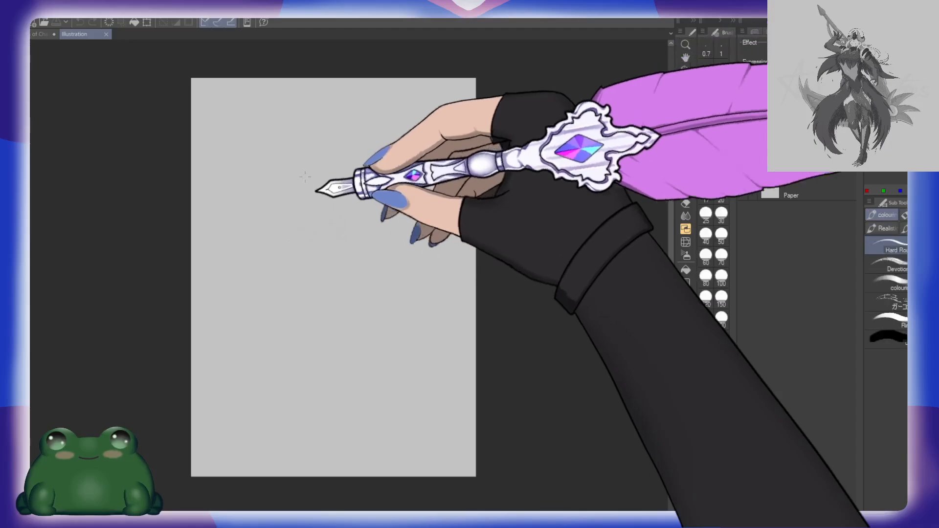
{"action": "left_click", "coordinate": [717, 322]}
{"action": "left_click_drag", "start_coordinate": [319, 186], "coordinate": [360, 354]}
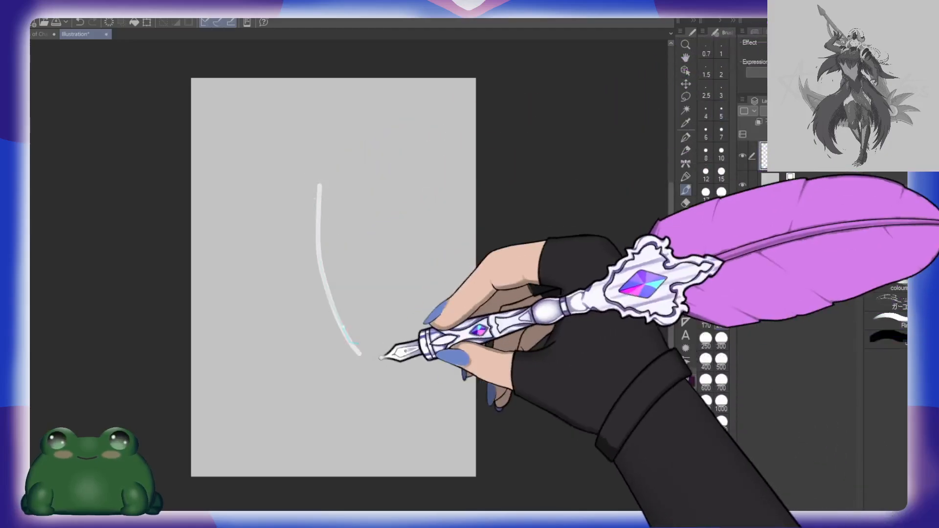
Step: Examine the edges of the white test stroke up close and at full canvas size
{"action": "scroll", "coordinate": [355, 268], "scroll_direction": "up", "scroll_amount": 4}
{"action": "scroll", "coordinate": [336, 299], "scroll_direction": "up", "scroll_amount": 5}
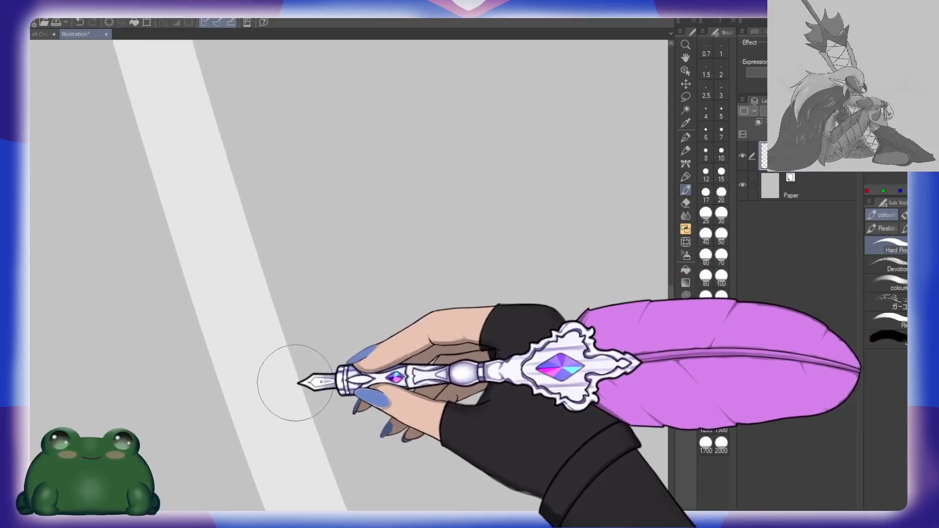
{"action": "scroll", "coordinate": [299, 383], "scroll_direction": "up", "scroll_amount": 6}
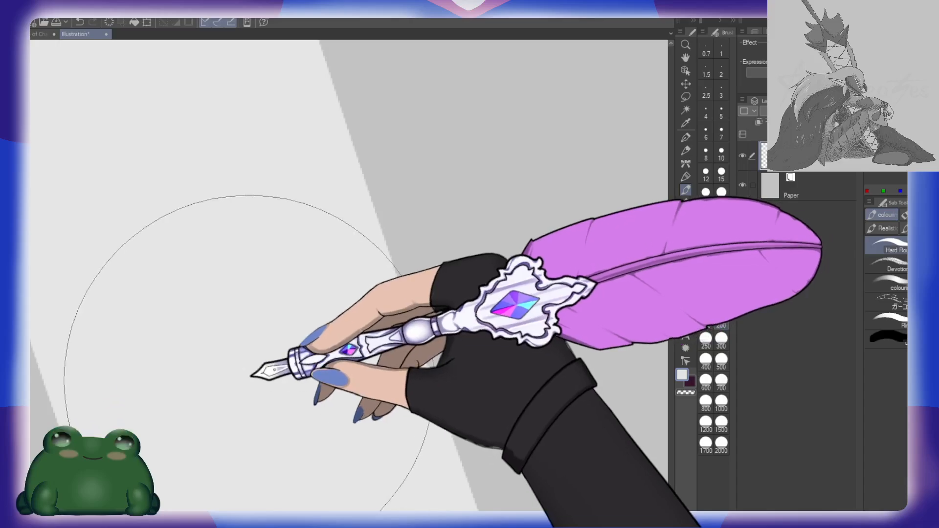
{"action": "scroll", "coordinate": [250, 378], "scroll_direction": "up", "scroll_amount": 3}
{"action": "scroll", "coordinate": [249, 378], "scroll_direction": "down", "scroll_amount": 5}
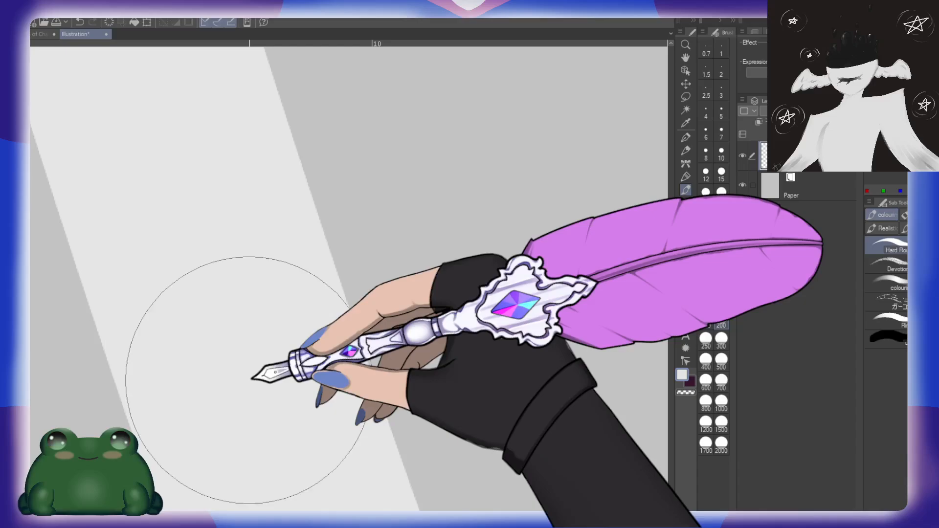
{"action": "scroll", "coordinate": [302, 370], "scroll_direction": "up", "scroll_amount": 1}
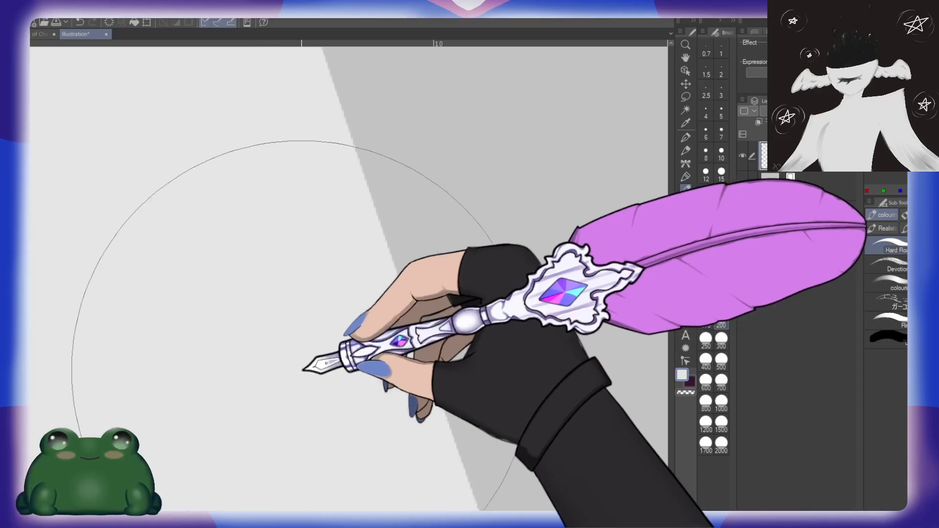
{"action": "scroll", "coordinate": [302, 370], "scroll_direction": "down", "scroll_amount": 8}
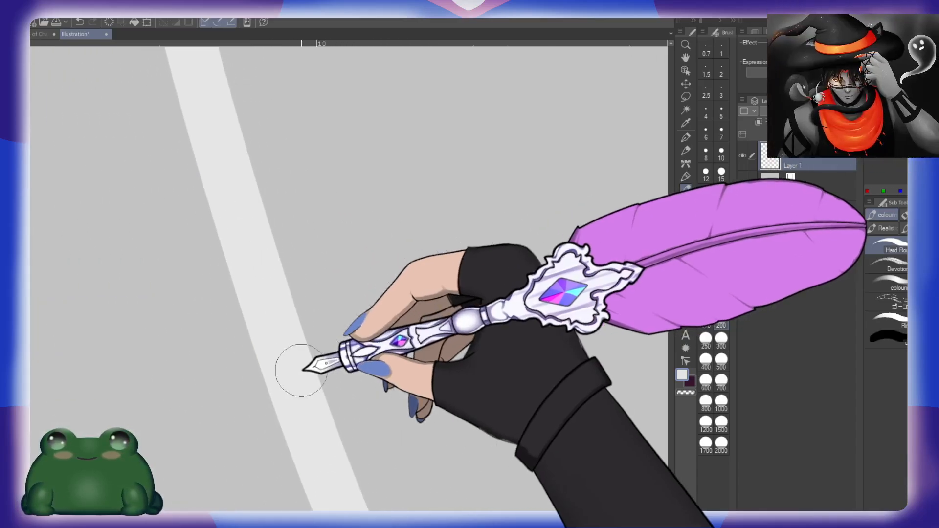
{"action": "scroll", "coordinate": [300, 371], "scroll_direction": "down", "scroll_amount": 4}
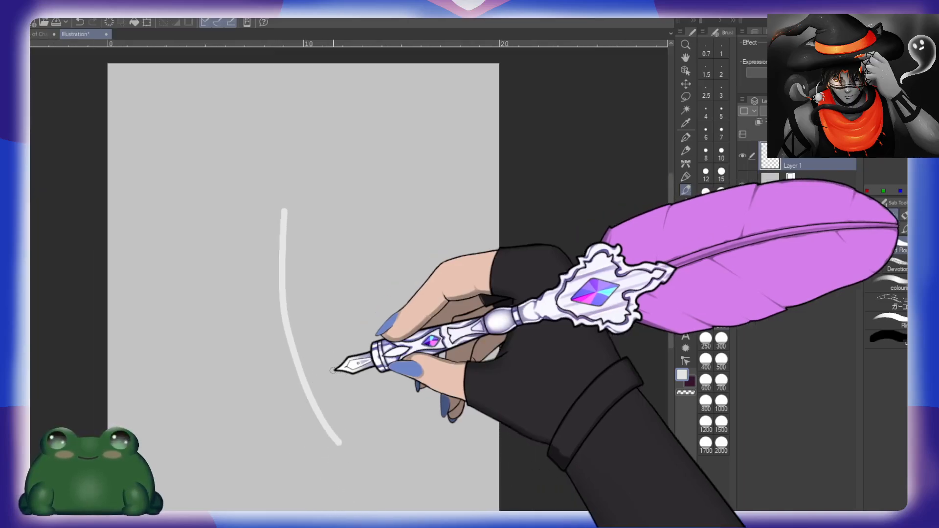
{"action": "scroll", "coordinate": [336, 371], "scroll_direction": "down", "scroll_amount": 2}
Step: Brush a diagonal series of separate curved white test strokes across the cleared canvas with the Devotion brush at size 150
{"action": "mouse_move", "coordinate": [397, 374]}
{"action": "left_mouse_down"}
{"action": "mouse_move", "coordinate": [455, 294]}
{"action": "mouse_move", "coordinate": [436, 325]}
{"action": "mouse_move", "coordinate": [405, 318]}
{"action": "mouse_move", "coordinate": [419, 307]}
{"action": "left_mouse_up"}
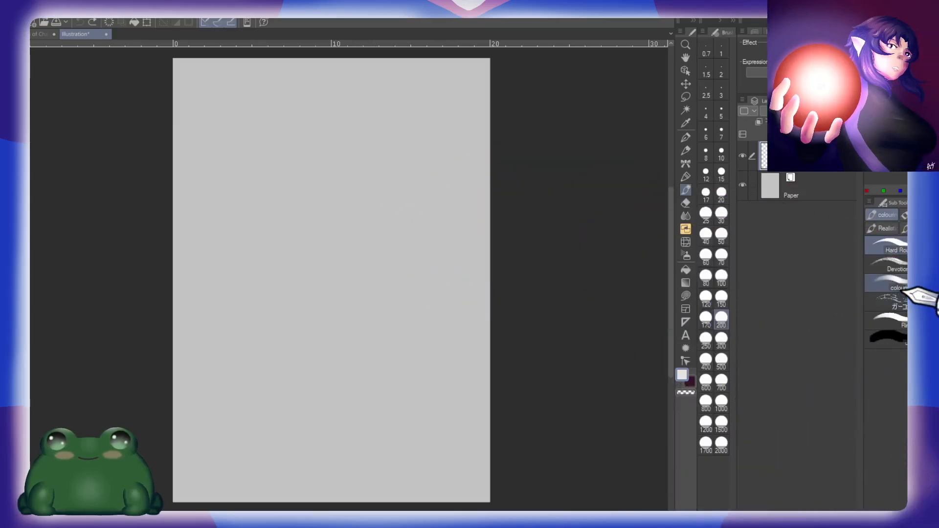
{"action": "left_click", "coordinate": [719, 297]}
{"action": "mouse_move", "coordinate": [268, 218]}
{"action": "left_mouse_down"}
{"action": "mouse_move", "coordinate": [279, 270]}
{"action": "mouse_move", "coordinate": [336, 322]}
{"action": "left_mouse_up"}
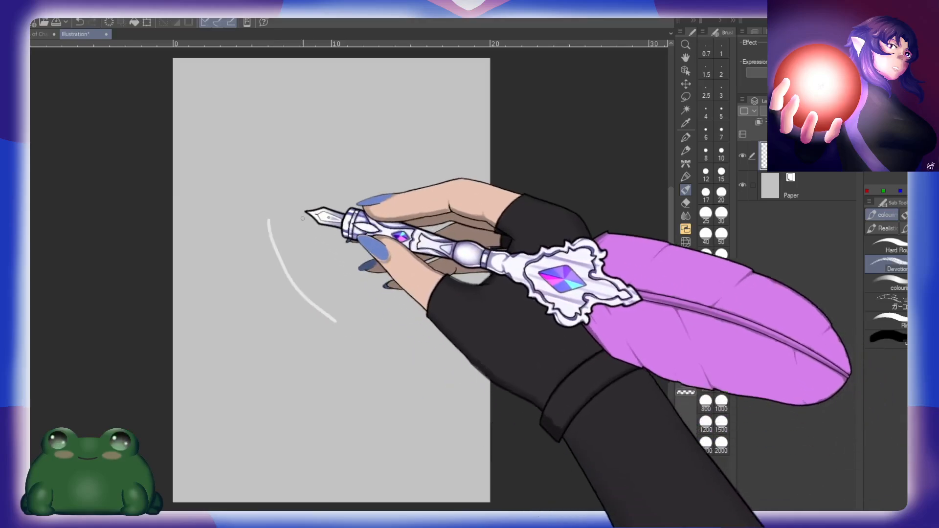
{"action": "left_click_drag", "start_coordinate": [307, 204], "coordinate": [340, 275]}
{"action": "left_click_drag", "start_coordinate": [325, 170], "coordinate": [361, 234]}
{"action": "left_click_drag", "start_coordinate": [350, 142], "coordinate": [386, 203]}
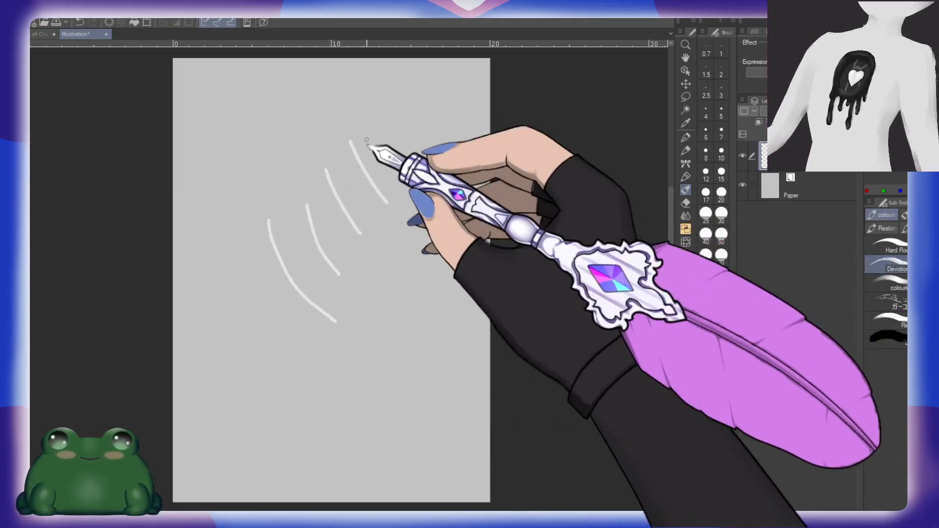
{"action": "left_click_drag", "start_coordinate": [381, 163], "coordinate": [415, 207]}
Step: Add short curved strokes between and beneath the long ones, plus steeper strokes and an angled line along the lower edge of the group
{"action": "scroll", "coordinate": [330, 266], "scroll_direction": "up", "scroll_amount": 6}
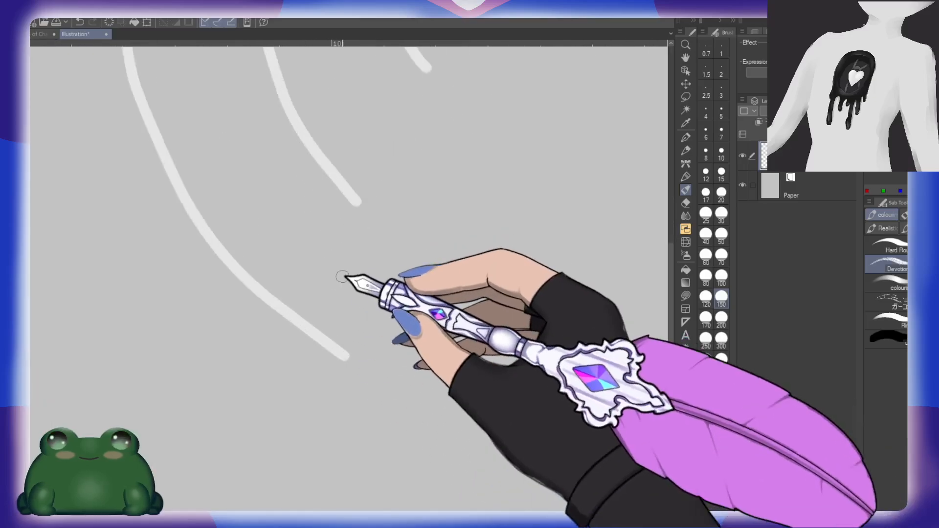
{"action": "left_click_drag", "start_coordinate": [260, 204], "coordinate": [308, 255]}
{"action": "mouse_move", "coordinate": [357, 244]}
{"action": "left_mouse_down"}
{"action": "mouse_move", "coordinate": [386, 266]}
{"action": "mouse_move", "coordinate": [469, 290]}
{"action": "left_mouse_up"}
{"action": "left_click_drag", "start_coordinate": [404, 186], "coordinate": [513, 252]}
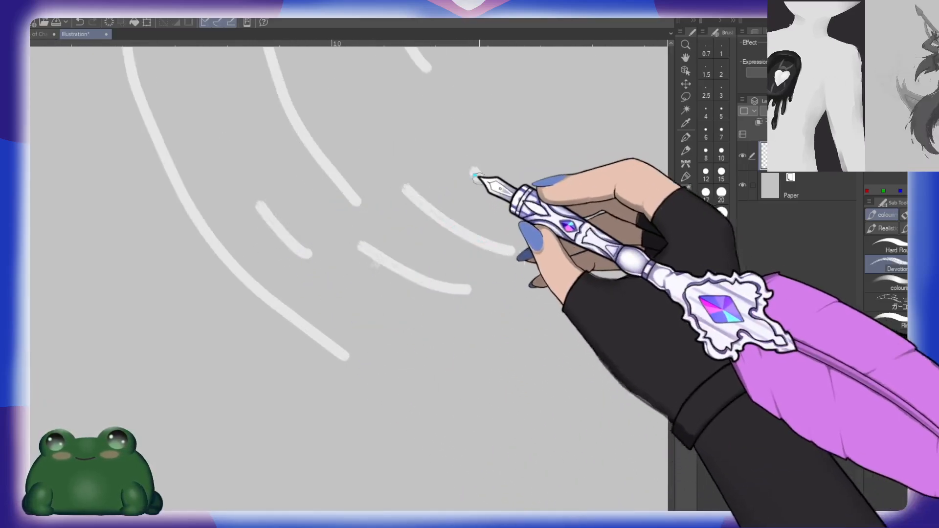
{"action": "left_click_drag", "start_coordinate": [471, 168], "coordinate": [547, 234]}
{"action": "mouse_move", "coordinate": [497, 103]}
{"action": "left_mouse_down"}
{"action": "mouse_move", "coordinate": [597, 308]}
{"action": "mouse_move", "coordinate": [533, 382]}
{"action": "mouse_move", "coordinate": [366, 385]}
{"action": "left_mouse_up"}
{"action": "mouse_move", "coordinate": [557, 112]}
{"action": "left_mouse_down"}
{"action": "mouse_move", "coordinate": [606, 261]}
{"action": "mouse_move", "coordinate": [511, 321]}
{"action": "left_mouse_up"}
Step: Brush groups of near-vertical white strokes beside the right edge of the canvas and across its upper left area
{"action": "scroll", "coordinate": [597, 288], "scroll_direction": "down", "scroll_amount": 3}
{"action": "left_click_drag", "start_coordinate": [533, 193], "coordinate": [540, 251]}
{"action": "mouse_move", "coordinate": [536, 155]}
{"action": "left_mouse_down"}
{"action": "mouse_move", "coordinate": [549, 282]}
{"action": "mouse_move", "coordinate": [568, 280]}
{"action": "left_mouse_up"}
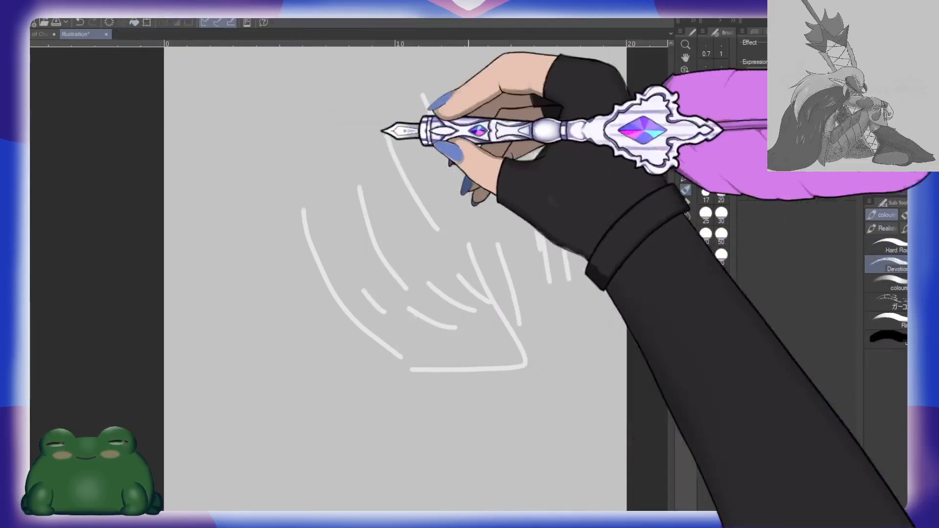
{"action": "left_click_drag", "start_coordinate": [271, 79], "coordinate": [288, 203]}
{"action": "left_click_drag", "start_coordinate": [294, 97], "coordinate": [307, 192]}
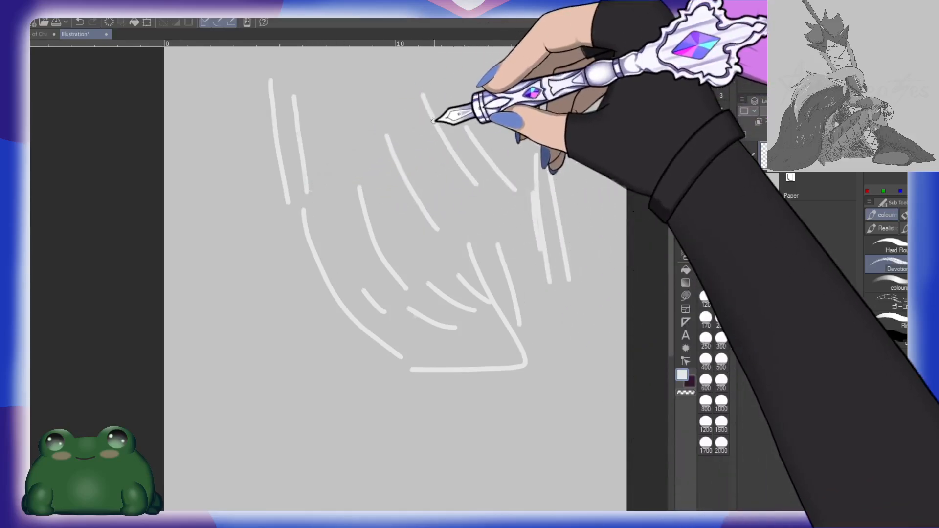
{"action": "left_click_drag", "start_coordinate": [349, 92], "coordinate": [350, 176]}
{"action": "mouse_move", "coordinate": [364, 89]}
{"action": "left_mouse_down"}
{"action": "mouse_move", "coordinate": [377, 197]}
{"action": "mouse_move", "coordinate": [399, 197]}
{"action": "left_mouse_up"}
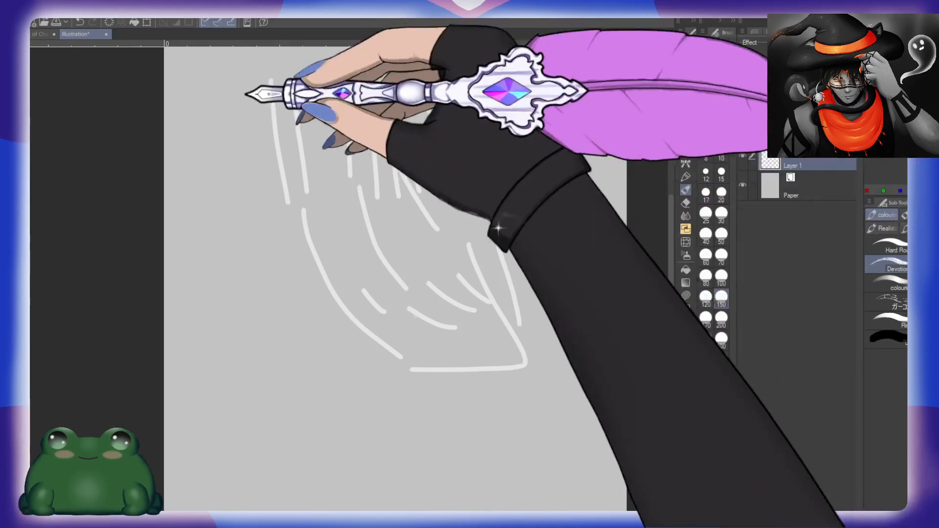
Step: Create a second blank illustration and brush rows of near-vertical white test strokes in its upper right area at size 150
{"action": "left_click", "coordinate": [599, 84]}
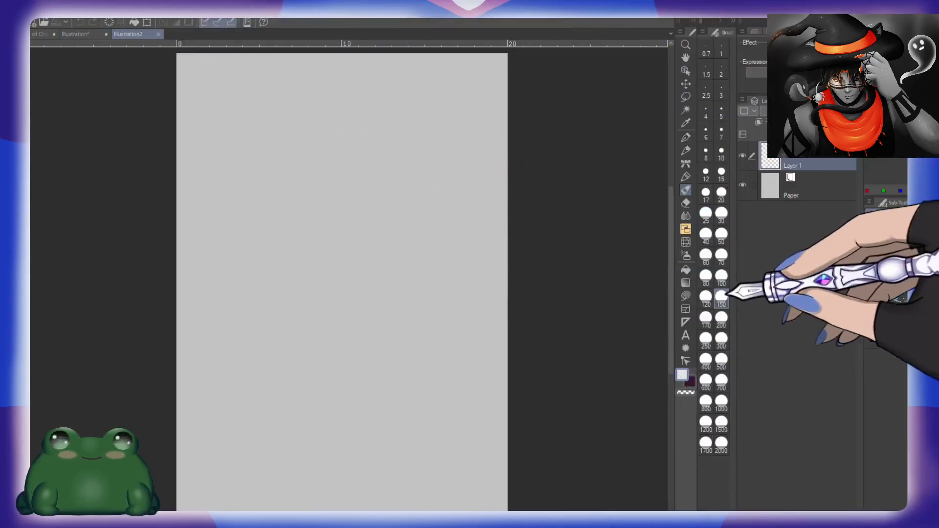
{"action": "mouse_move", "coordinate": [354, 175]}
{"action": "left_mouse_down"}
{"action": "mouse_move", "coordinate": [365, 227]}
{"action": "mouse_move", "coordinate": [383, 247]}
{"action": "left_mouse_up"}
{"action": "left_click_drag", "start_coordinate": [384, 174], "coordinate": [400, 247]}
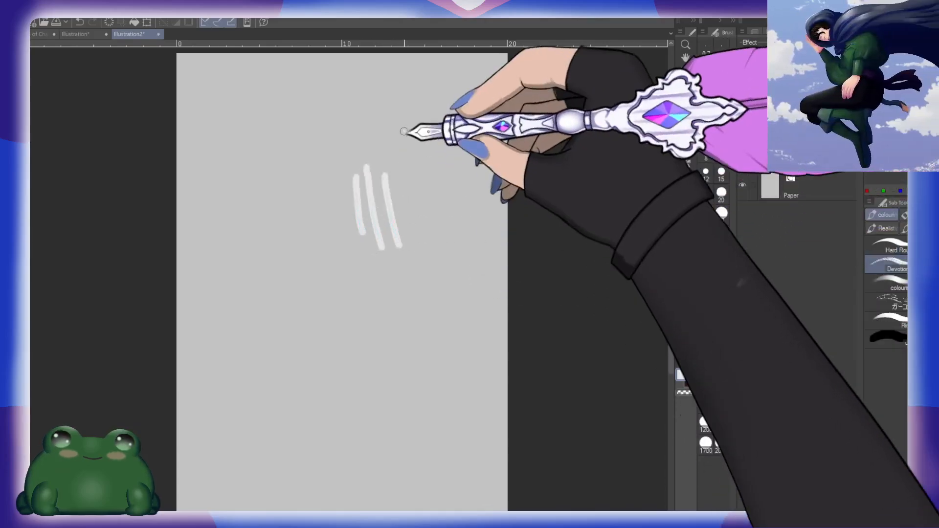
{"action": "left_click_drag", "start_coordinate": [404, 132], "coordinate": [429, 364]}
{"action": "left_click_drag", "start_coordinate": [437, 172], "coordinate": [448, 283]}
{"action": "mouse_move", "coordinate": [444, 193]}
{"action": "left_mouse_down"}
{"action": "mouse_move", "coordinate": [455, 300]}
{"action": "mouse_move", "coordinate": [482, 308]}
{"action": "left_mouse_up"}
Step: Brush long tapered white strokes side by side in the canvas's lower left area, overlapping the innermost ones
{"action": "mouse_move", "coordinate": [251, 282]}
{"action": "left_mouse_down"}
{"action": "mouse_move", "coordinate": [269, 362]}
{"action": "mouse_move", "coordinate": [290, 384]}
{"action": "left_mouse_up"}
{"action": "left_click_drag", "start_coordinate": [265, 264], "coordinate": [341, 462]}
{"action": "mouse_move", "coordinate": [279, 233]}
{"action": "left_mouse_down"}
{"action": "mouse_move", "coordinate": [283, 277]}
{"action": "mouse_move", "coordinate": [362, 431]}
{"action": "left_mouse_up"}
{"action": "left_click_drag", "start_coordinate": [284, 252], "coordinate": [357, 437]}
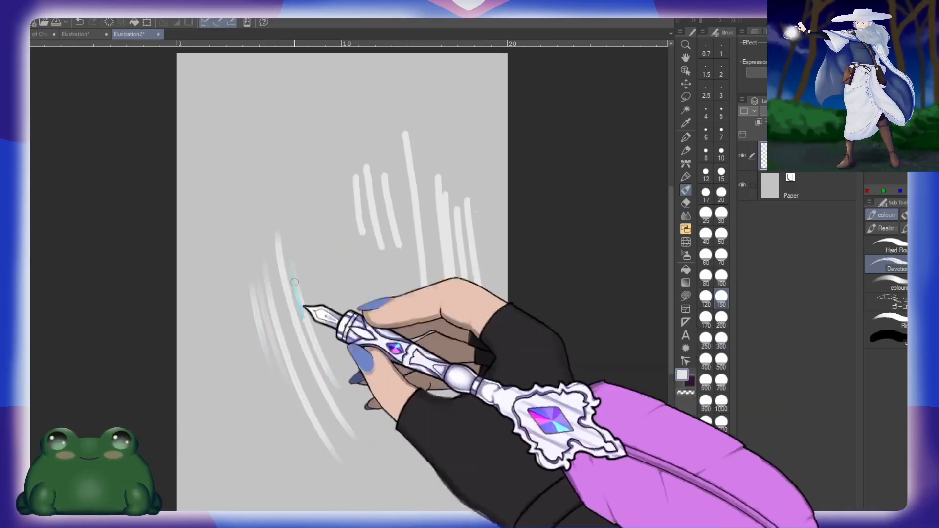
{"action": "left_click_drag", "start_coordinate": [295, 277], "coordinate": [340, 387]}
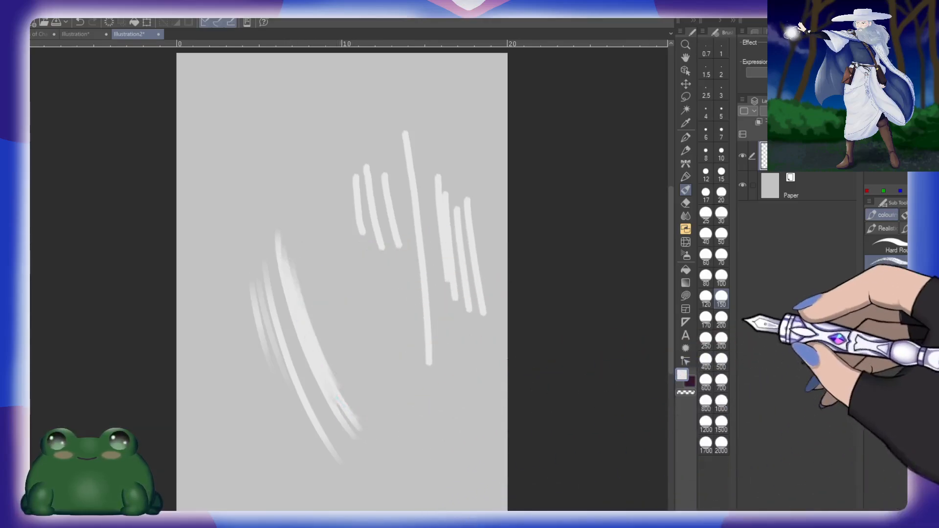
Step: Layer short overlapping strokes with a larger brush into a soft white patch at the middle of the canvas
{"action": "left_click_drag", "start_coordinate": [331, 292], "coordinate": [350, 361]}
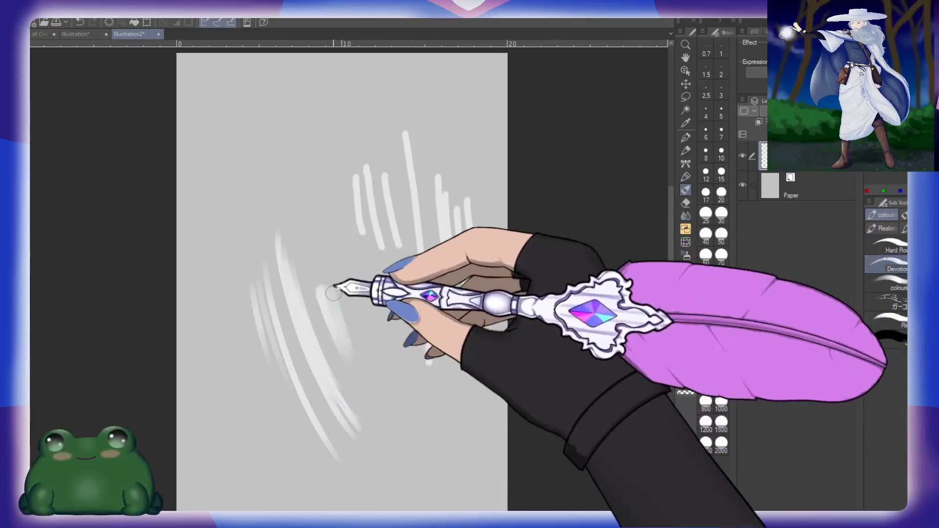
{"action": "mouse_move", "coordinate": [335, 274]}
{"action": "left_mouse_down"}
{"action": "mouse_move", "coordinate": [373, 385]}
{"action": "mouse_move", "coordinate": [354, 292]}
{"action": "mouse_move", "coordinate": [382, 360]}
{"action": "left_mouse_up"}
{"action": "left_click_drag", "start_coordinate": [357, 272], "coordinate": [380, 353]}
{"action": "mouse_move", "coordinate": [363, 270]}
{"action": "left_mouse_down"}
{"action": "mouse_move", "coordinate": [384, 350]}
{"action": "mouse_move", "coordinate": [370, 267]}
{"action": "mouse_move", "coordinate": [386, 348]}
{"action": "left_mouse_up"}
{"action": "left_click_drag", "start_coordinate": [372, 267], "coordinate": [389, 332]}
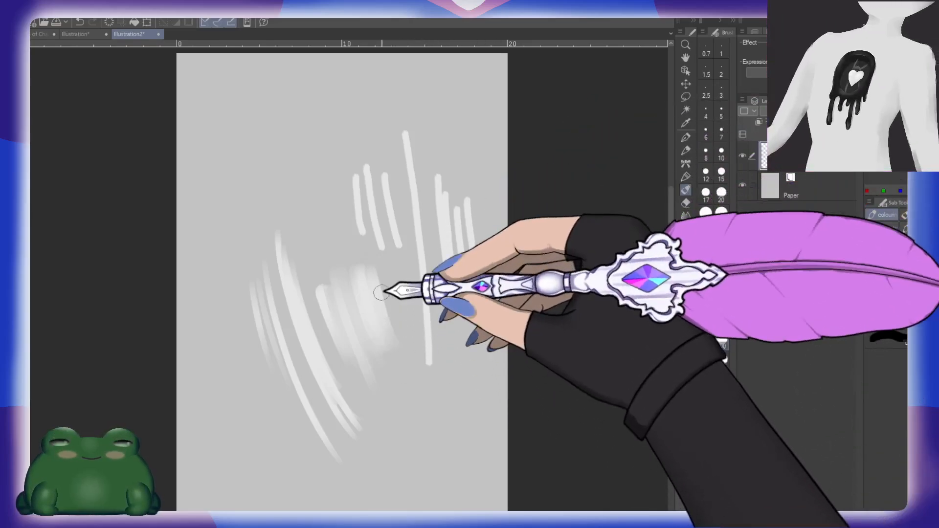
Step: Sweep long wide curved strokes down the canvas's left half and middle, and scribble a soft patch near the lower right corner
{"action": "mouse_move", "coordinate": [228, 78]}
{"action": "left_mouse_down"}
{"action": "mouse_move", "coordinate": [240, 204]}
{"action": "mouse_move", "coordinate": [301, 450]}
{"action": "left_mouse_up"}
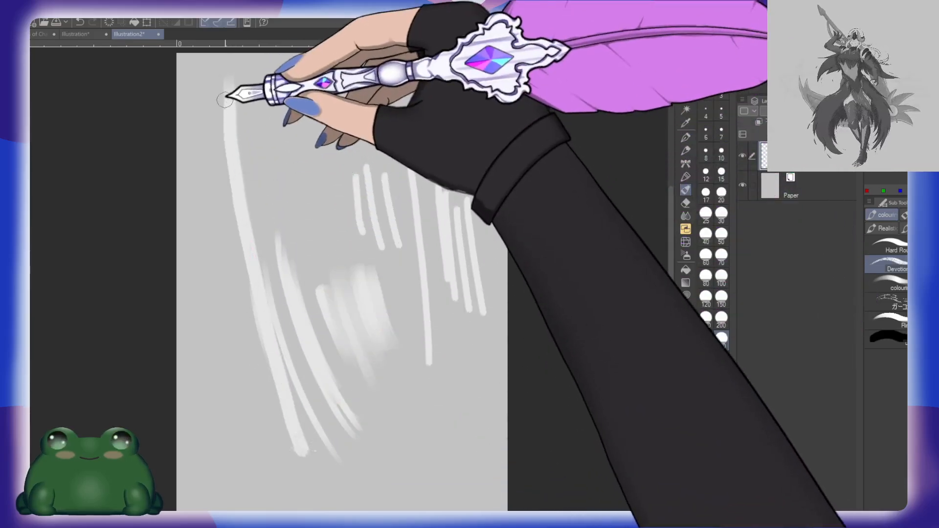
{"action": "left_click_drag", "start_coordinate": [266, 341], "coordinate": [296, 446]}
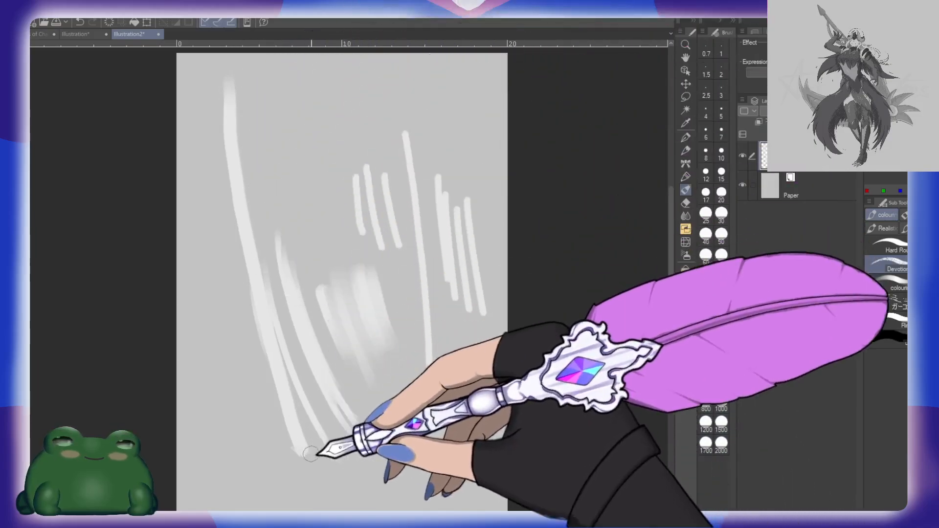
{"action": "left_click_drag", "start_coordinate": [264, 82], "coordinate": [285, 214]}
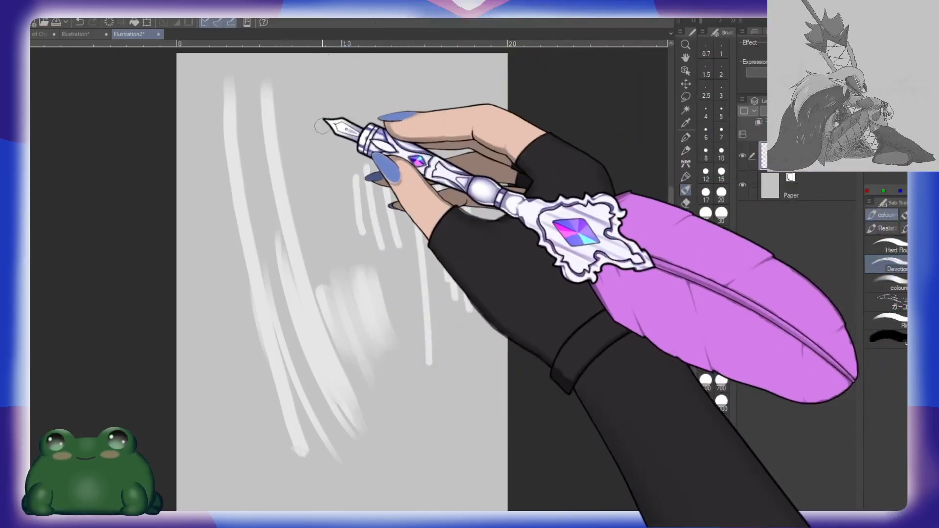
{"action": "left_click_drag", "start_coordinate": [321, 123], "coordinate": [349, 272]}
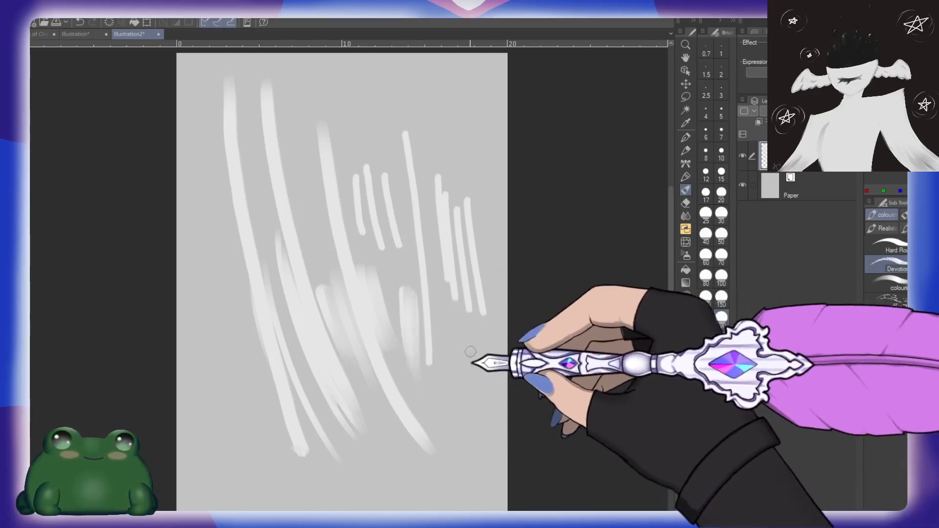
{"action": "left_click_drag", "start_coordinate": [466, 392], "coordinate": [464, 359]}
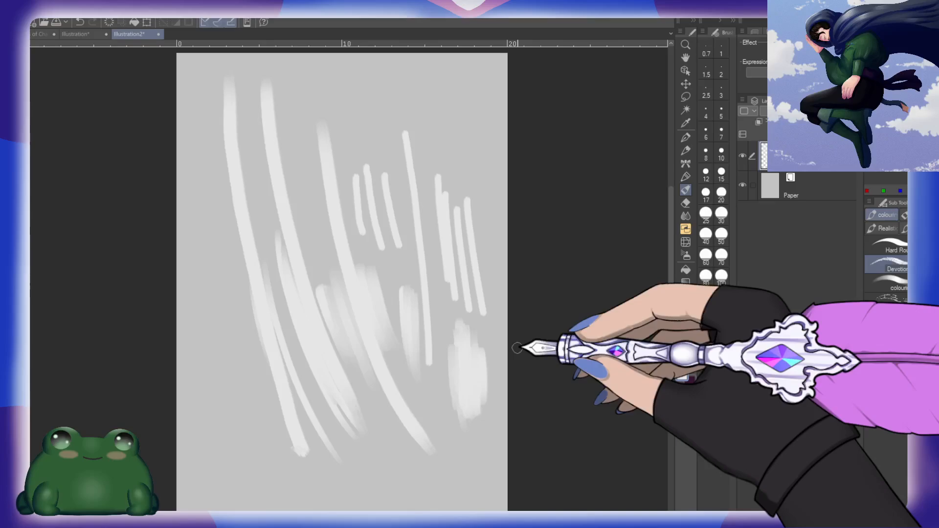
Step: Clear the test strokes from the second scratch canvas and close both scratch illustrations to return to the character artwork
{"action": "key", "text": "Delete"}
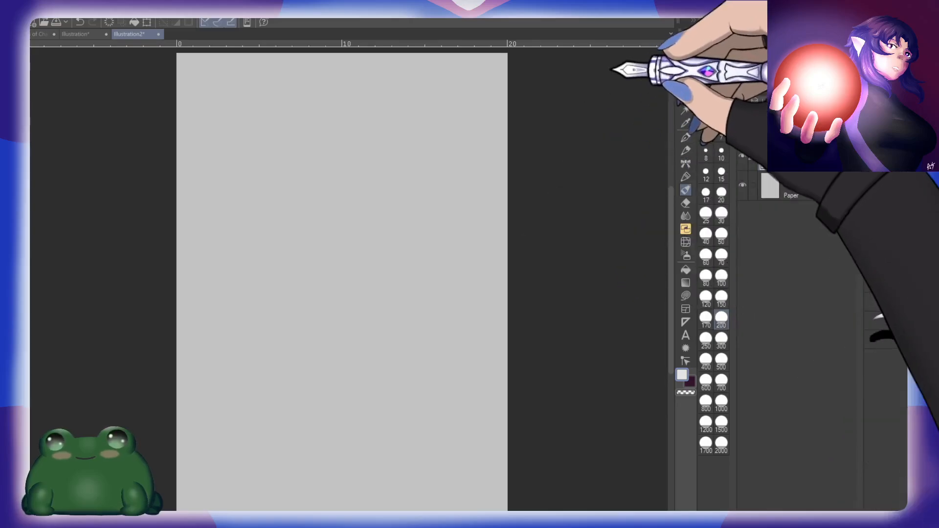
{"action": "left_click", "coordinate": [158, 34]}
{"action": "left_click", "coordinate": [548, 224]}
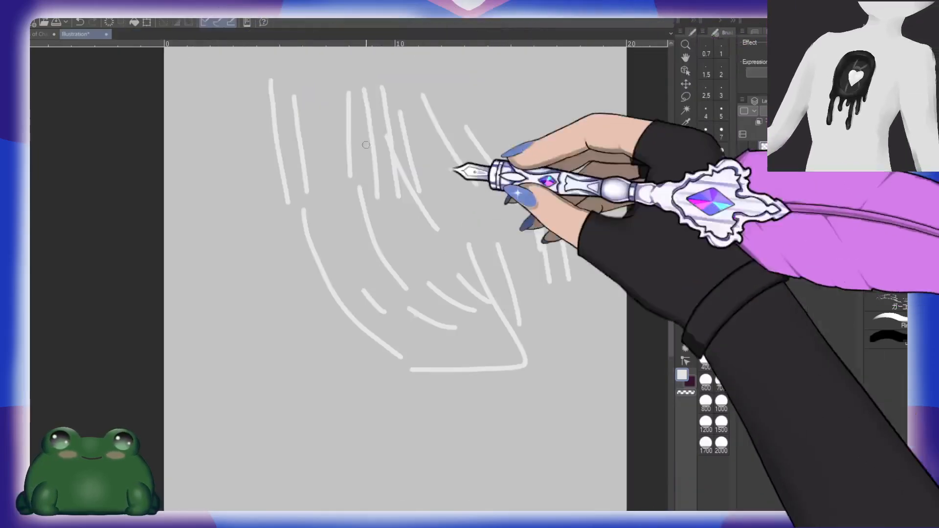
{"action": "left_click", "coordinate": [106, 35]}
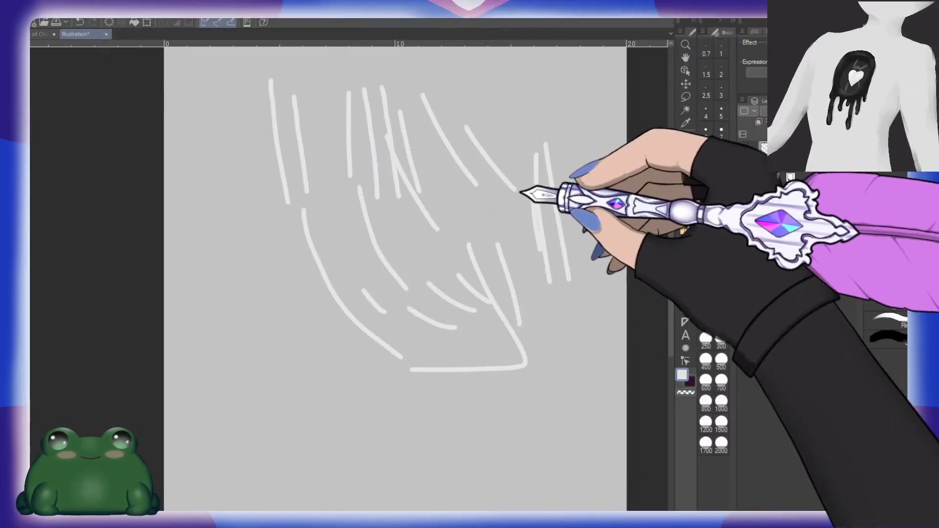
{"action": "left_click", "coordinate": [517, 190]}
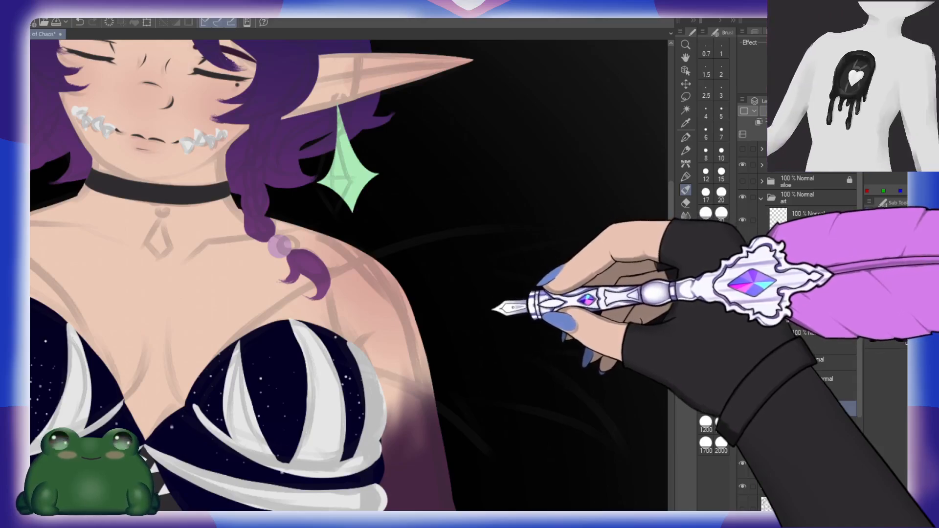
Step: Examine the character from the horns to the hips and locate the dress details in the layer stack
{"action": "key", "text": "ctrl+space"}
{"action": "left_click_drag", "start_coordinate": [489, 313], "coordinate": [471, 300]}
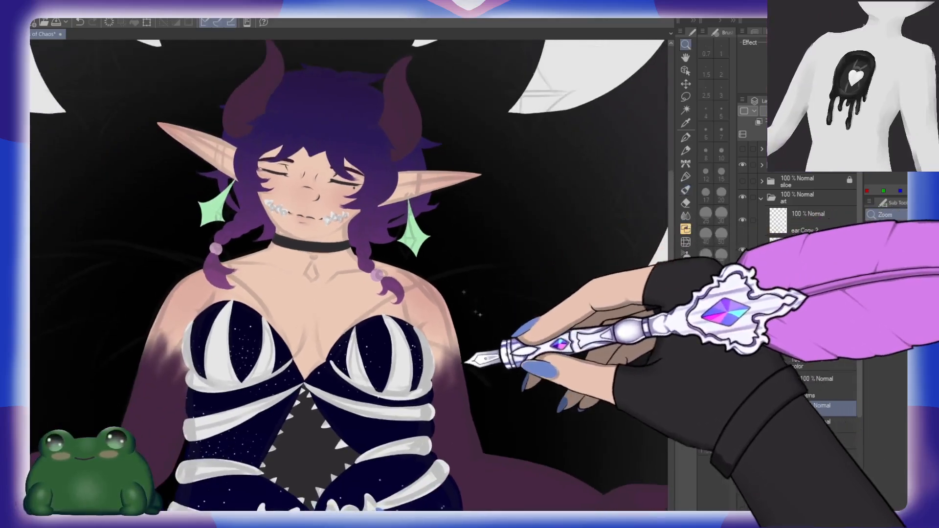
{"action": "left_click_drag", "start_coordinate": [451, 393], "coordinate": [437, 361]}
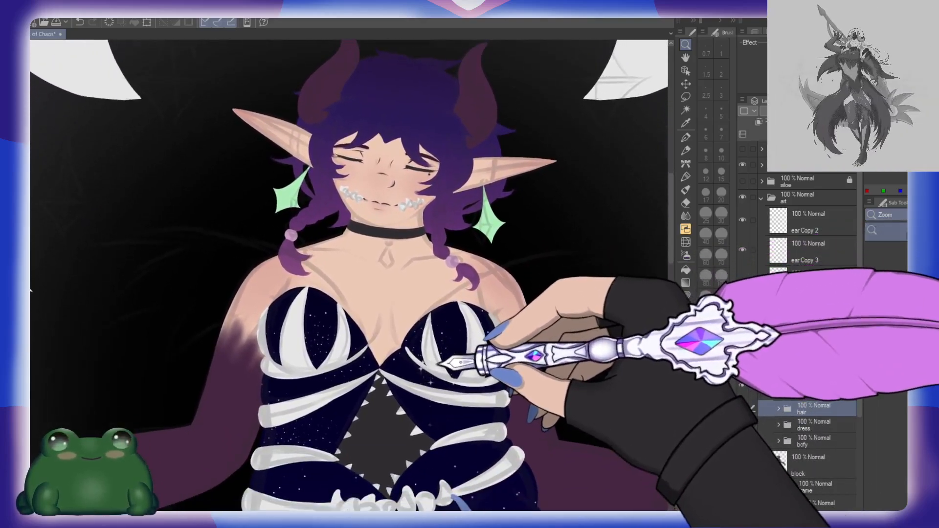
{"action": "left_click_drag", "start_coordinate": [432, 406], "coordinate": [491, 355]}
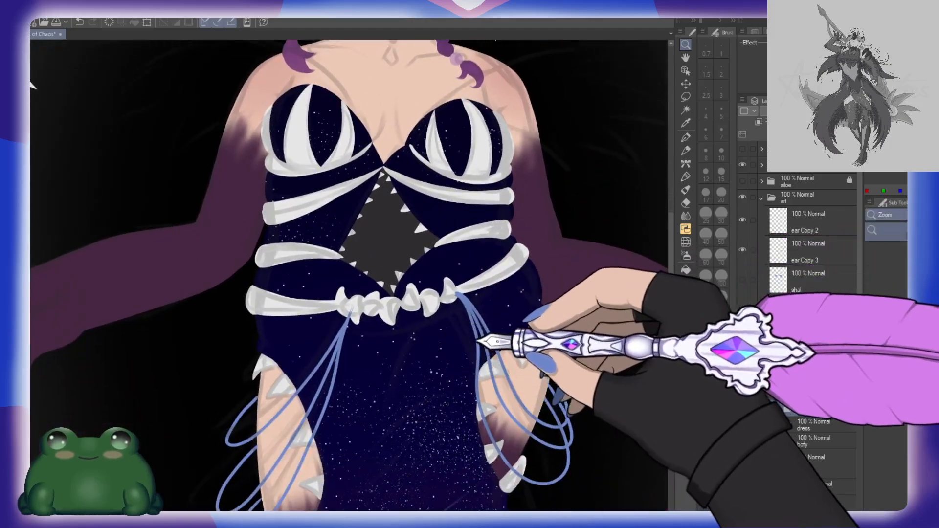
{"action": "key", "text": "o"}
{"action": "left_click", "coordinate": [398, 244]}
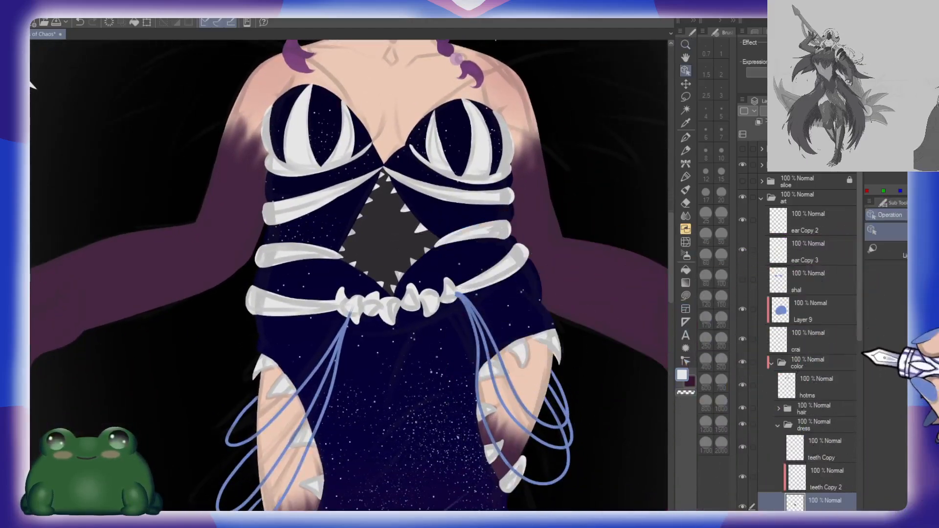
{"action": "left_click_drag", "start_coordinate": [860, 326], "coordinate": [861, 367]}
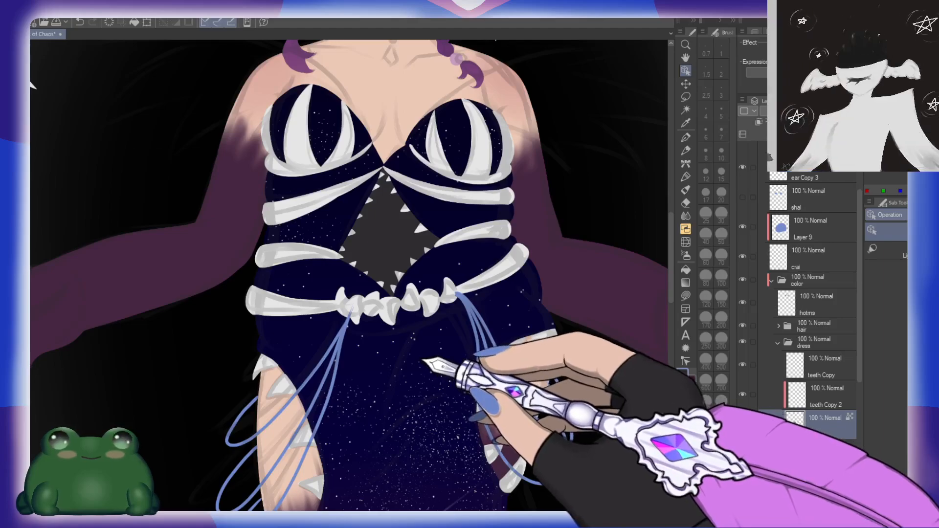
{"action": "key", "text": "u"}
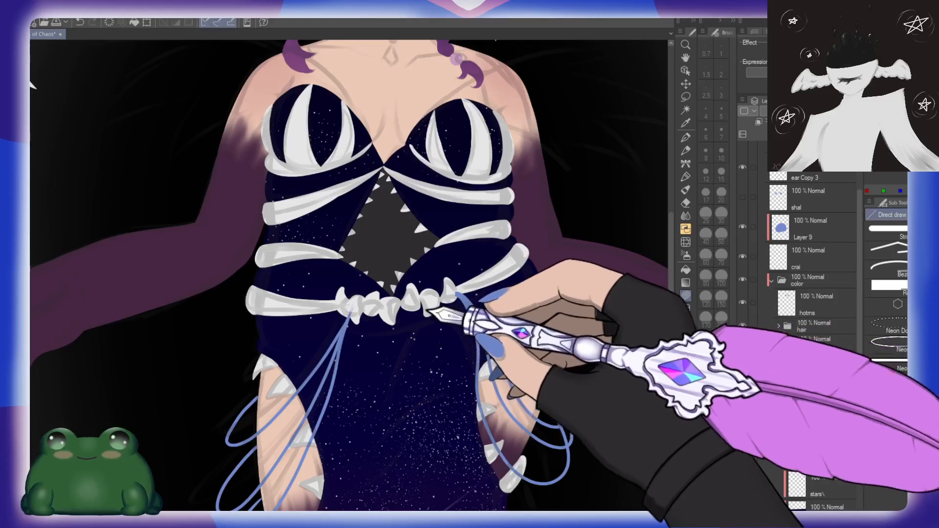
{"action": "left_click_drag", "start_coordinate": [485, 236], "coordinate": [460, 387]}
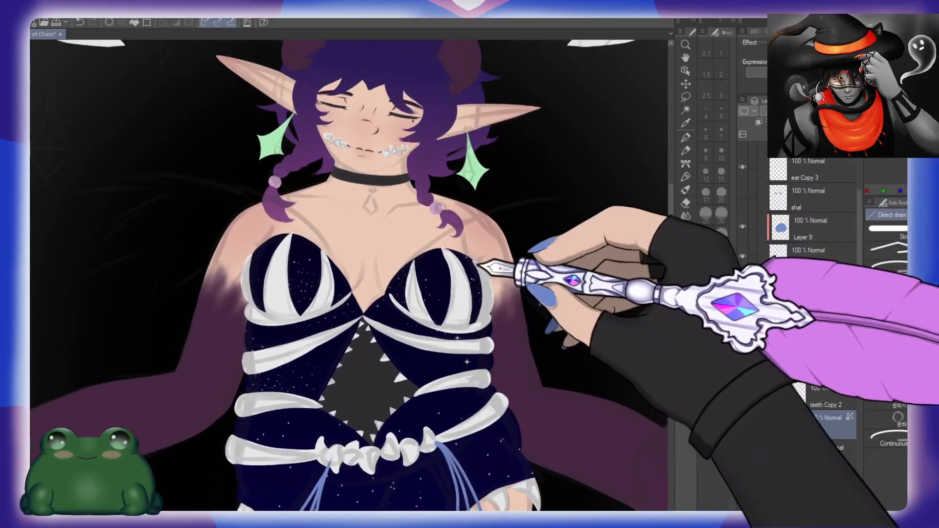
{"action": "left_click_drag", "start_coordinate": [486, 266], "coordinate": [478, 291]}
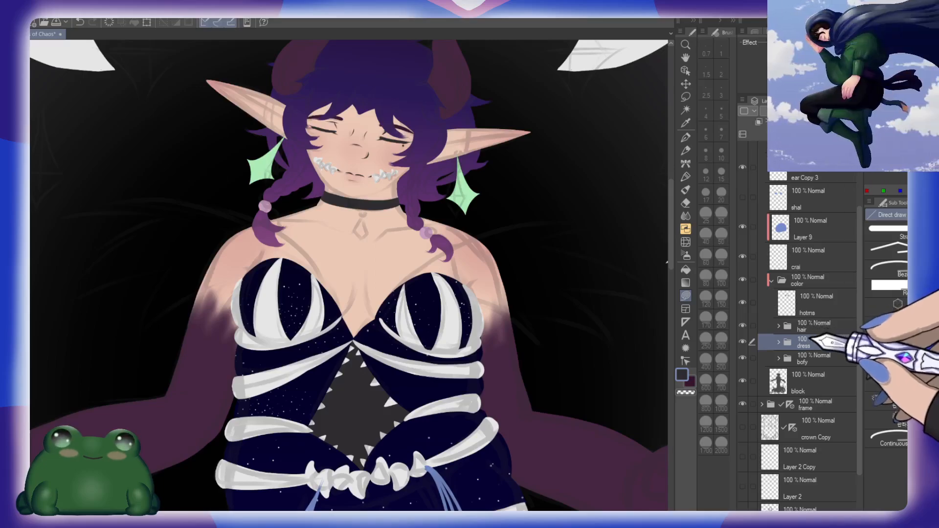
{"action": "left_click_drag", "start_coordinate": [486, 291], "coordinate": [462, 395]}
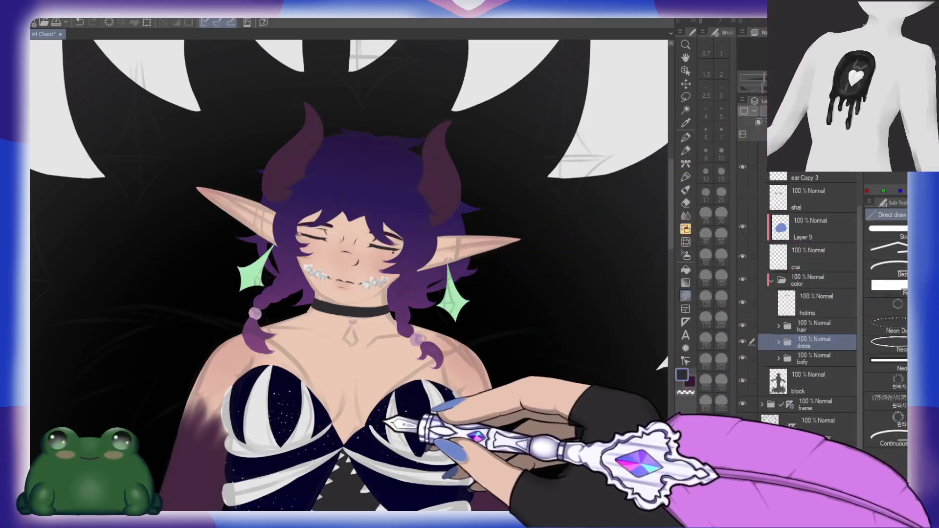
Step: Add a new layer above the hair folder, name it "hear" and group it in a folder named "neck"
{"action": "key", "text": "ctrl+space"}
{"action": "left_click_drag", "start_coordinate": [402, 307], "coordinate": [424, 304]}
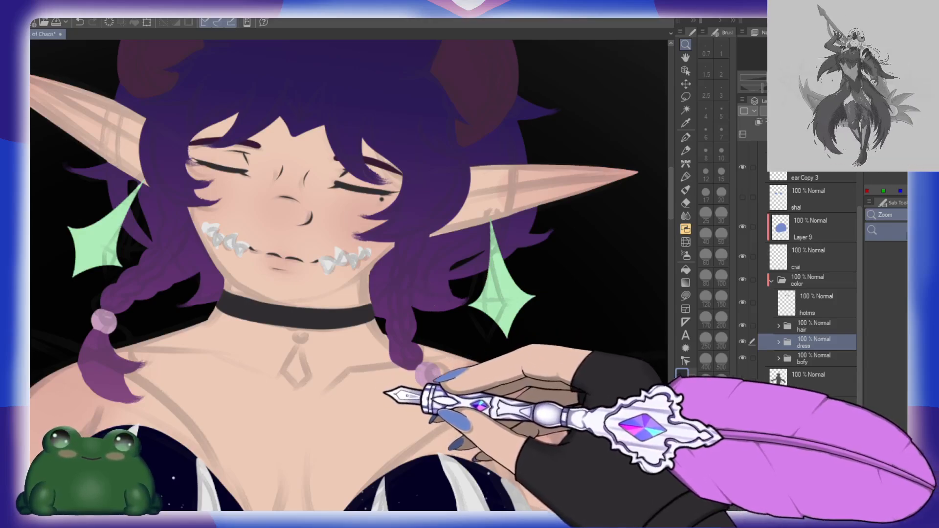
{"action": "left_click_drag", "start_coordinate": [347, 395], "coordinate": [281, 364]}
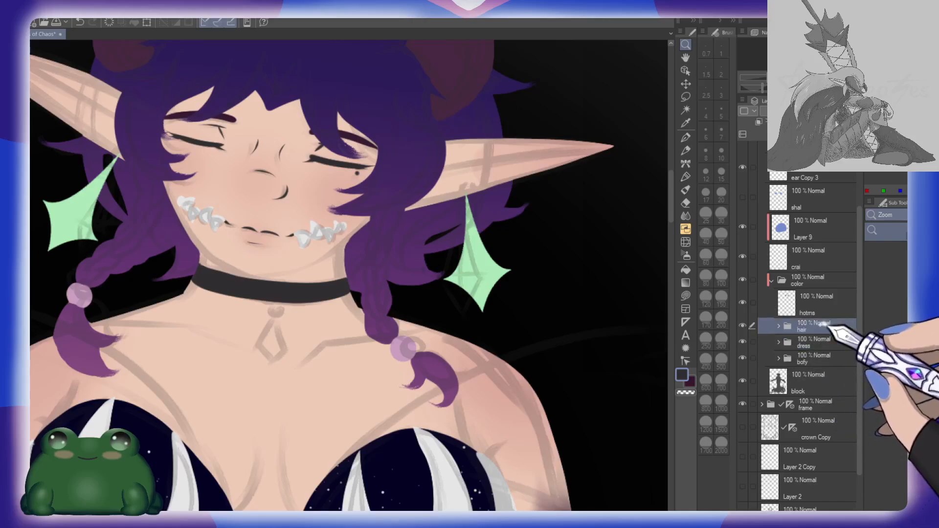
{"action": "key", "text": "ctrl+shift+n"}
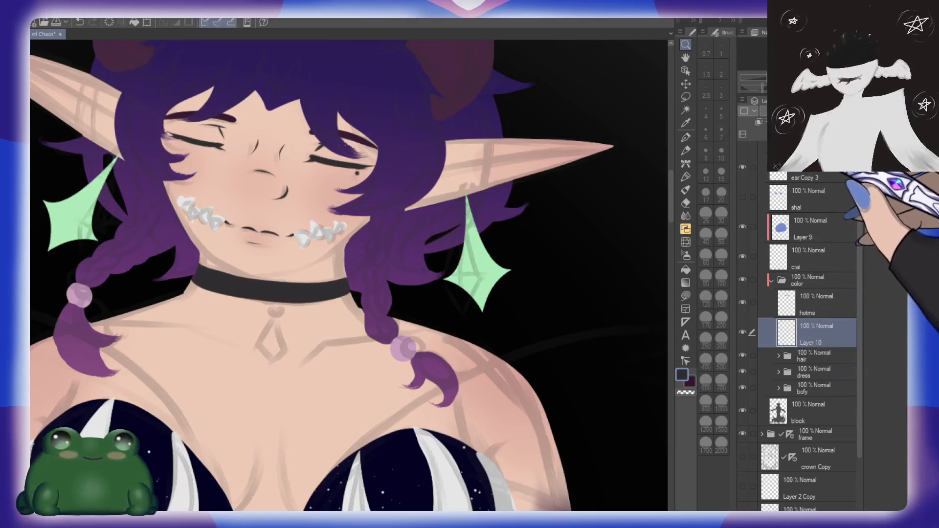
{"action": "key", "text": "ctrl+g"}
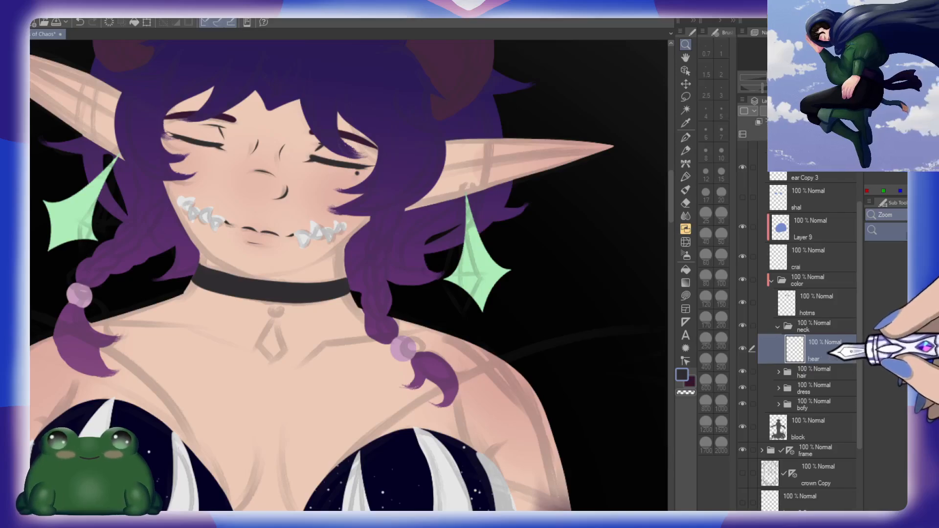
Step: Draw an upside-down heart outline in muted pink at the middle of the choker with the brush at size 5
{"action": "left_click", "coordinate": [313, 292]}
{"action": "left_click", "coordinate": [313, 293]}
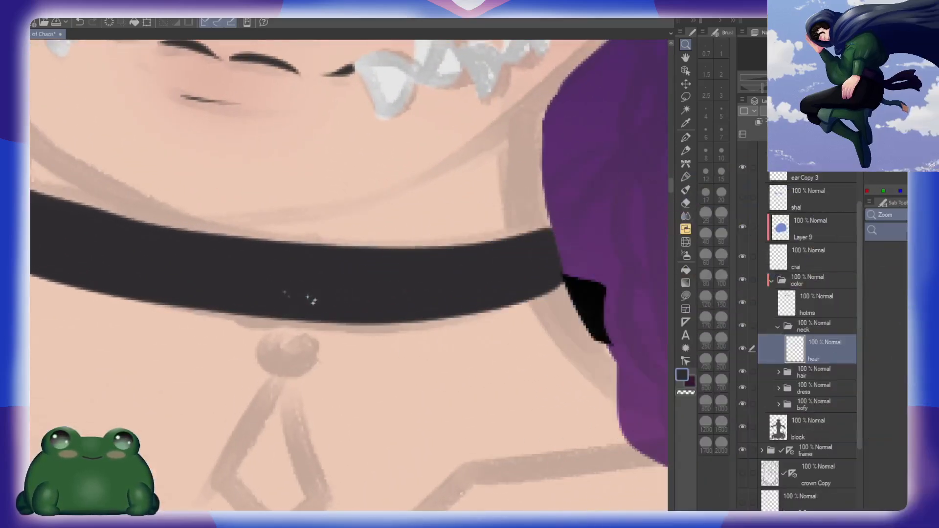
{"action": "mouse_move", "coordinate": [323, 280]}
{"action": "left_mouse_down"}
{"action": "mouse_move", "coordinate": [366, 289]}
{"action": "mouse_move", "coordinate": [420, 274]}
{"action": "left_mouse_up"}
{"action": "left_click", "coordinate": [721, 151]}
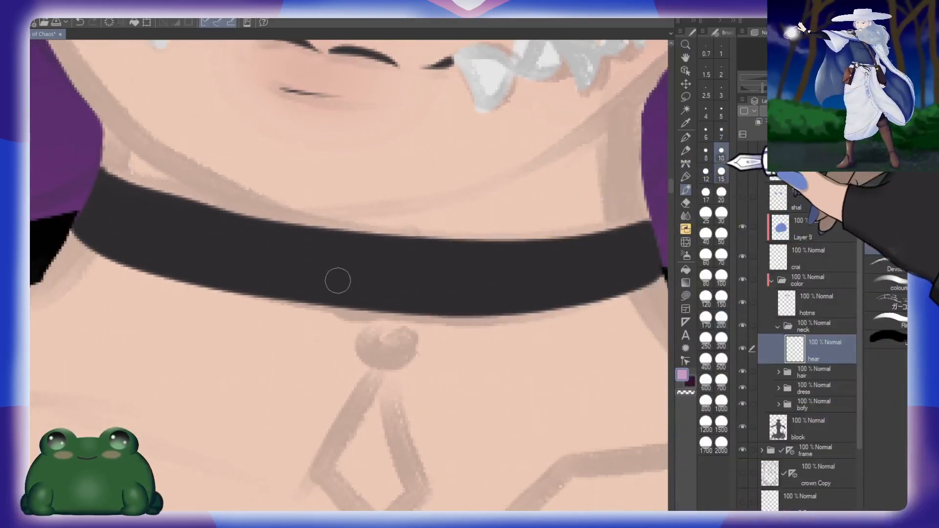
{"action": "left_click", "coordinate": [721, 110]}
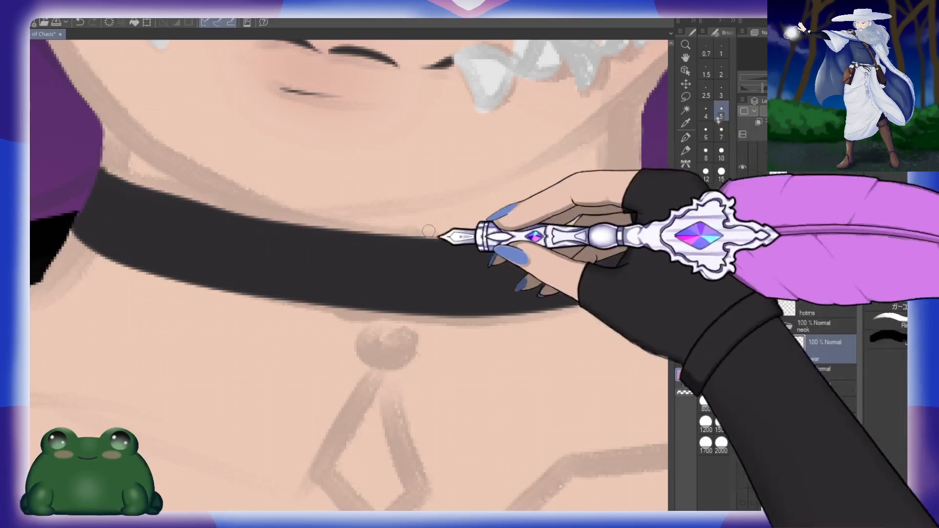
{"action": "mouse_move", "coordinate": [339, 292]}
{"action": "left_mouse_down"}
{"action": "mouse_move", "coordinate": [362, 312]}
{"action": "mouse_move", "coordinate": [379, 296]}
{"action": "mouse_move", "coordinate": [401, 314]}
{"action": "mouse_move", "coordinate": [425, 286]}
{"action": "mouse_move", "coordinate": [386, 232]}
{"action": "mouse_move", "coordinate": [411, 253]}
{"action": "mouse_move", "coordinate": [426, 289]}
{"action": "left_mouse_up"}
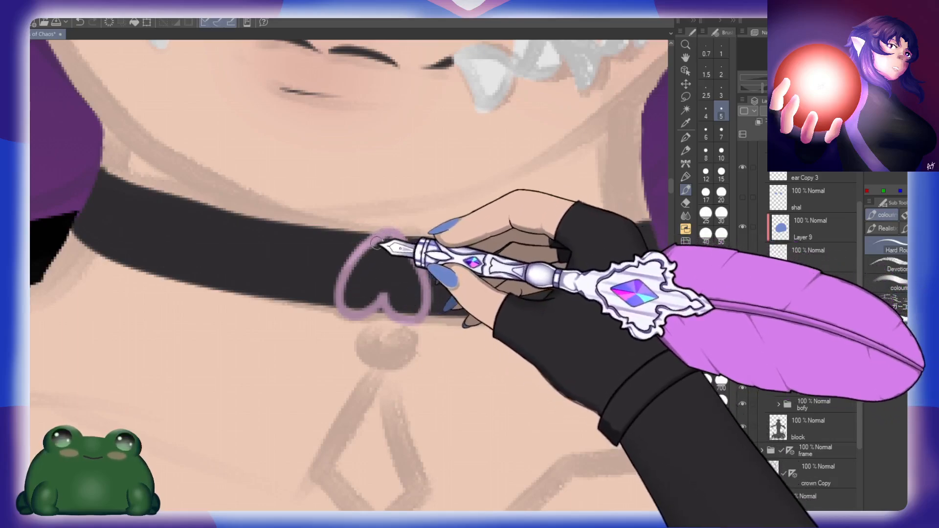
{"action": "mouse_move", "coordinate": [383, 240]}
{"action": "left_mouse_down"}
{"action": "mouse_move", "coordinate": [346, 284]}
{"action": "mouse_move", "coordinate": [348, 305]}
{"action": "mouse_move", "coordinate": [369, 305]}
{"action": "mouse_move", "coordinate": [385, 287]}
{"action": "mouse_move", "coordinate": [404, 312]}
{"action": "mouse_move", "coordinate": [434, 306]}
{"action": "left_mouse_up"}
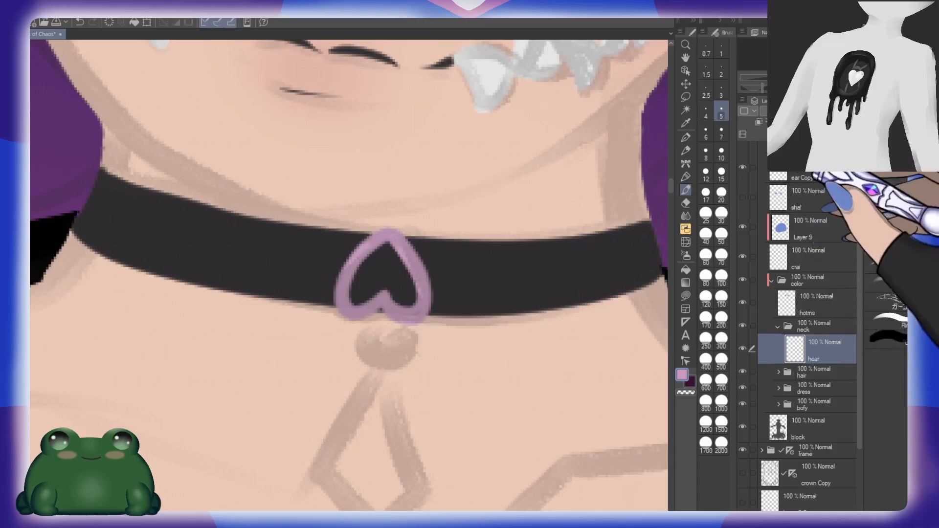
Step: Add a layer below the heart's layer and paint a small round blue bead directly under the heart
{"action": "key", "text": "ctrl+shift+n"}
{"action": "left_click_drag", "start_coordinate": [827, 372], "coordinate": [827, 389]}
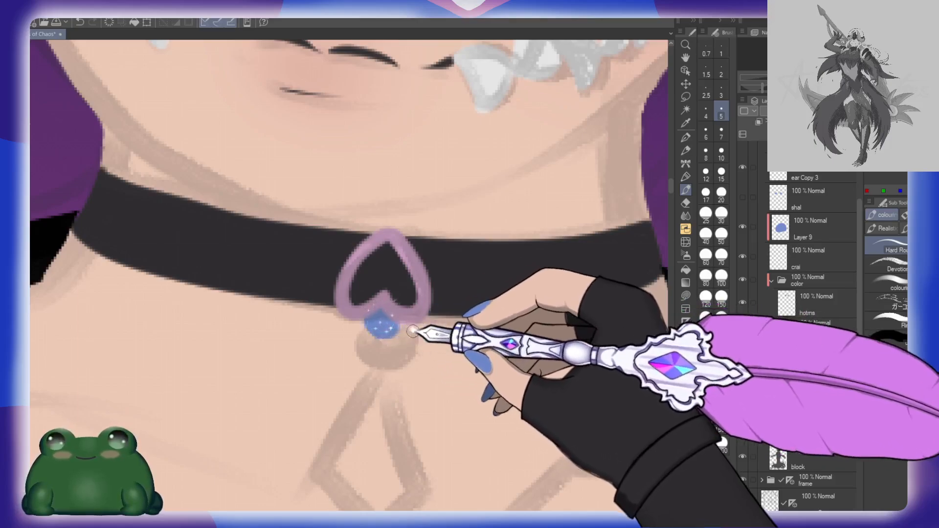
{"action": "left_click_drag", "start_coordinate": [377, 313], "coordinate": [384, 333]}
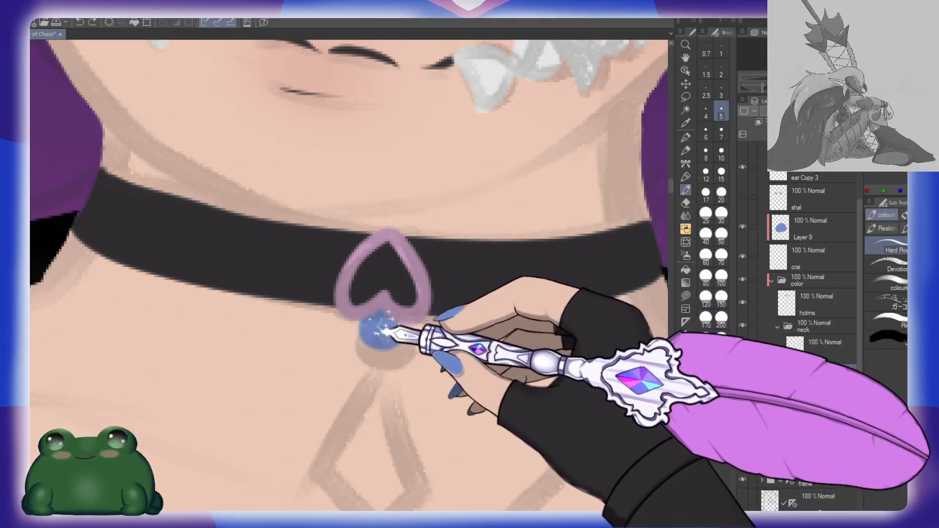
Step: On another new layer in the neck folder, draw the left half of a pink diamond pendant below the bead with straight strokes
{"action": "left_click", "coordinate": [826, 382]}
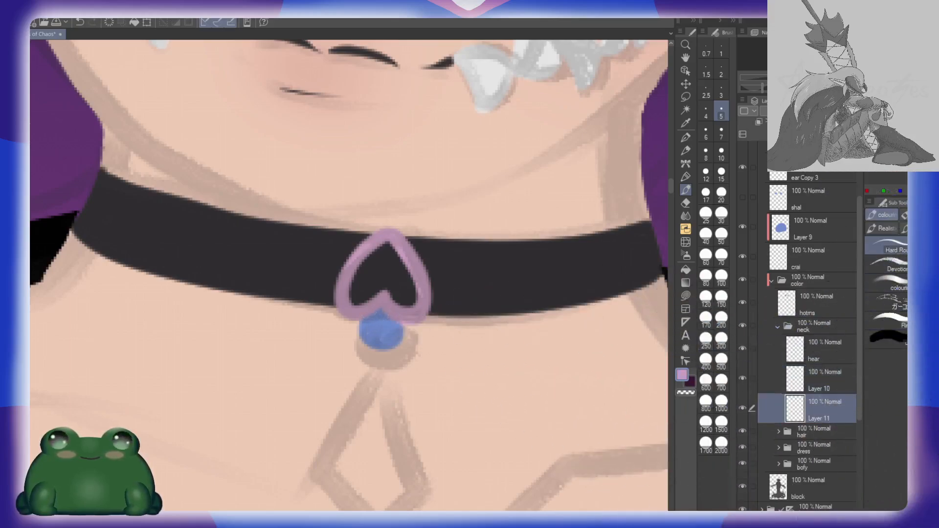
{"action": "mouse_move", "coordinate": [411, 410]}
{"action": "left_mouse_down"}
{"action": "mouse_move", "coordinate": [442, 360]}
{"action": "mouse_move", "coordinate": [482, 333]}
{"action": "left_mouse_up"}
{"action": "left_click", "coordinate": [451, 251]}
{"action": "left_click", "coordinate": [455, 257]}
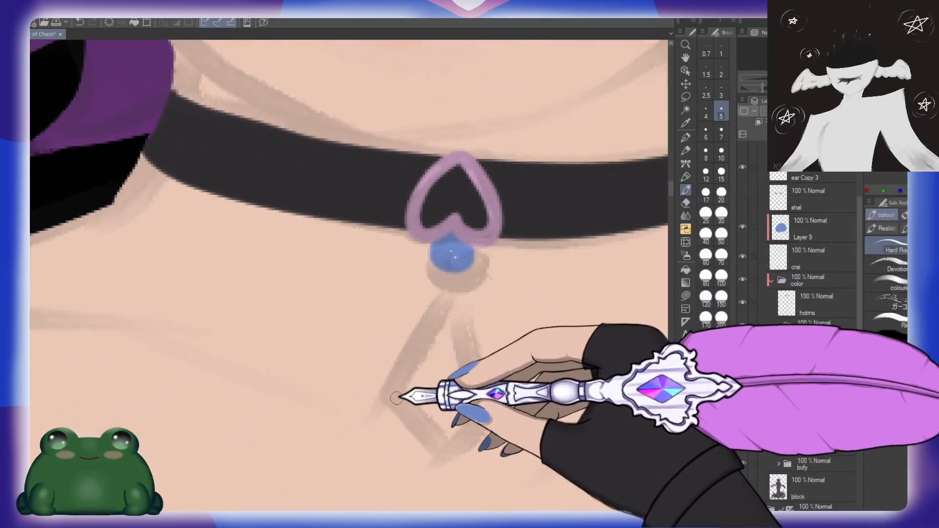
{"action": "left_click", "coordinate": [383, 362]}
{"action": "left_click", "coordinate": [438, 464]}
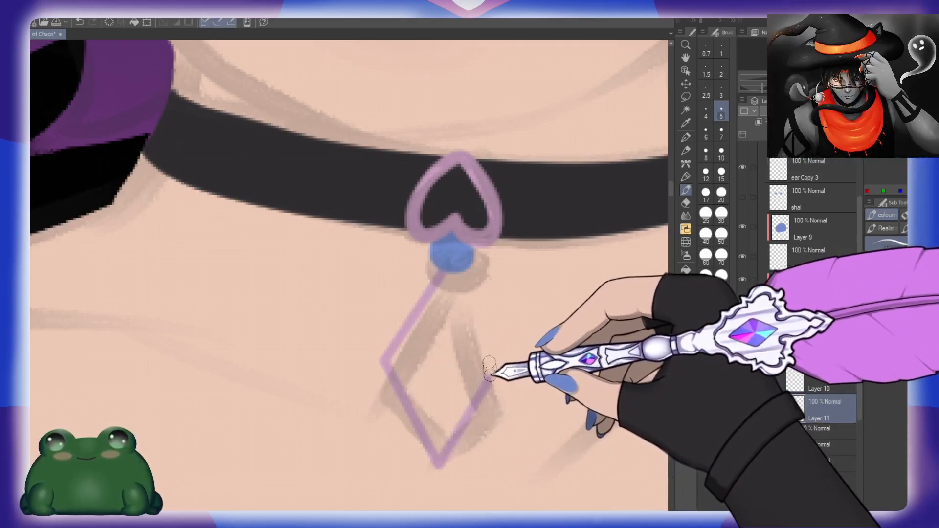
Step: Try to draw the right half of the diamond pendant with straight strokes
{"action": "left_click", "coordinate": [490, 377]}
{"action": "left_click", "coordinate": [453, 267]}
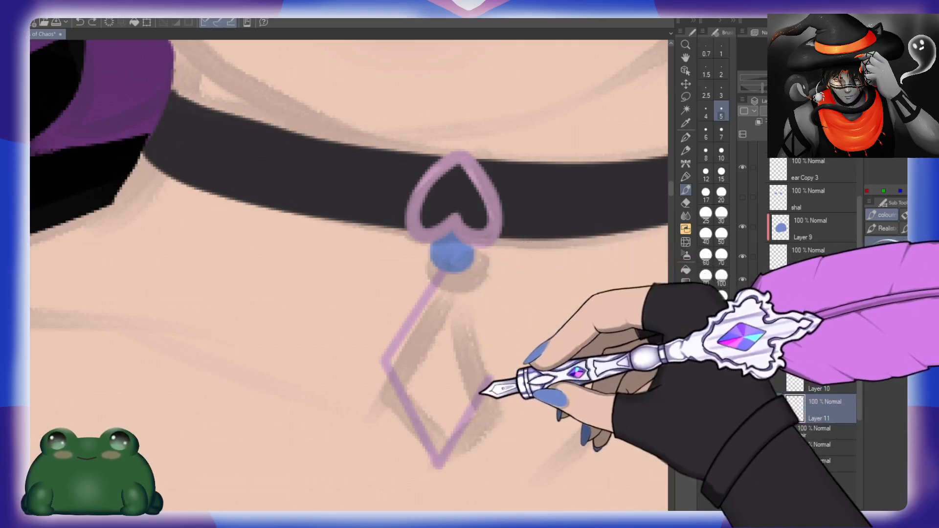
{"action": "key", "text": "ctrl+z"}
{"action": "left_click", "coordinate": [453, 263]}
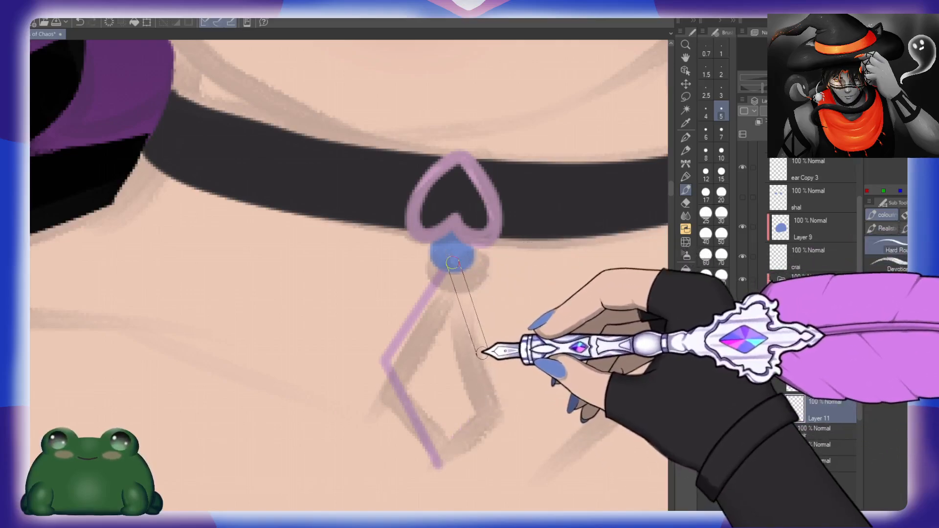
{"action": "left_click", "coordinate": [439, 463], "text": "shift"}
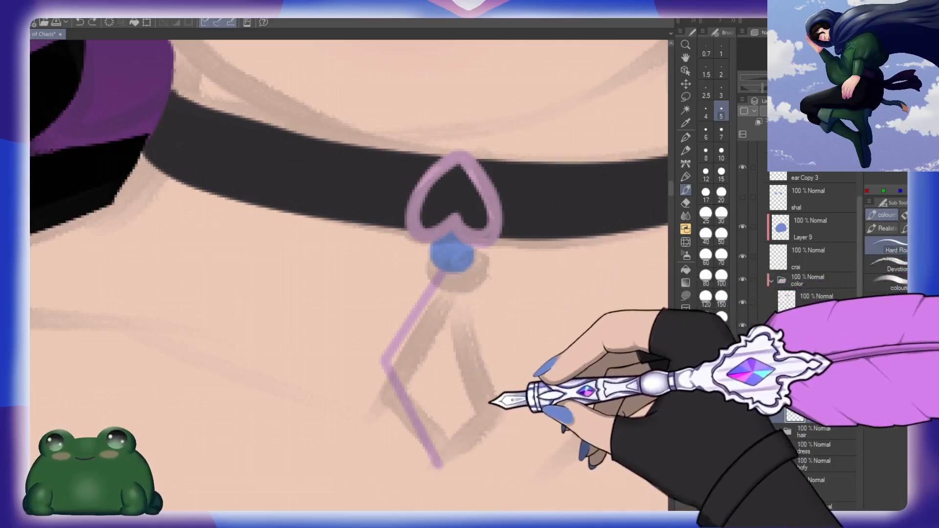
Step: Duplicate the half-diamond layer, flip the copy horizontally and align it as the right half of the pendant
{"action": "left_click_drag", "start_coordinate": [825, 404], "coordinate": [833, 393]}
{"action": "key", "text": "ctrl+t"}
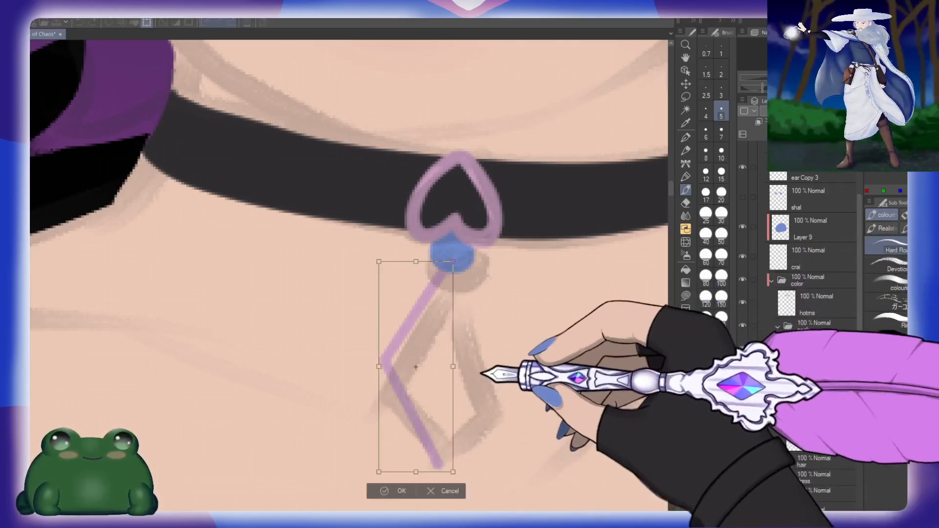
{"action": "key", "text": "h"}
{"action": "mouse_move", "coordinate": [431, 398]}
{"action": "left_mouse_down"}
{"action": "mouse_move", "coordinate": [484, 389]}
{"action": "mouse_move", "coordinate": [478, 394]}
{"action": "left_mouse_up"}
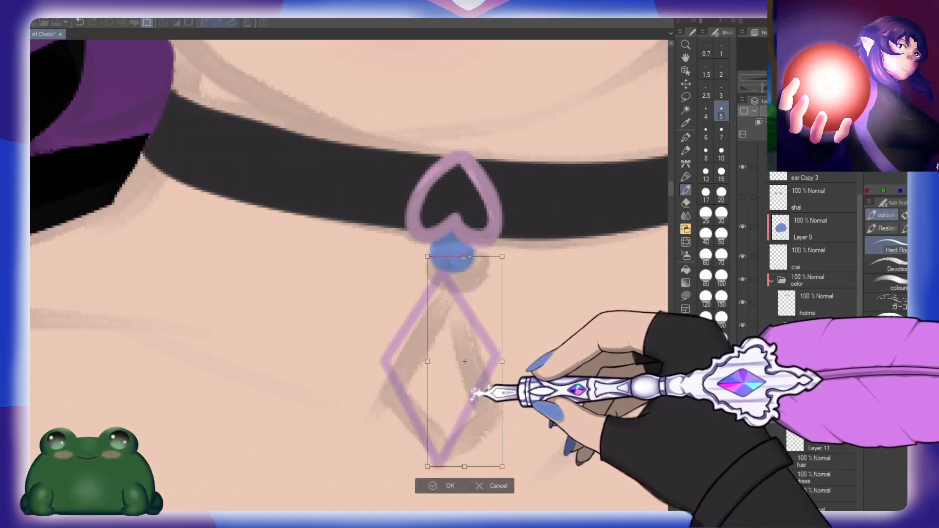
{"action": "left_click", "coordinate": [446, 486]}
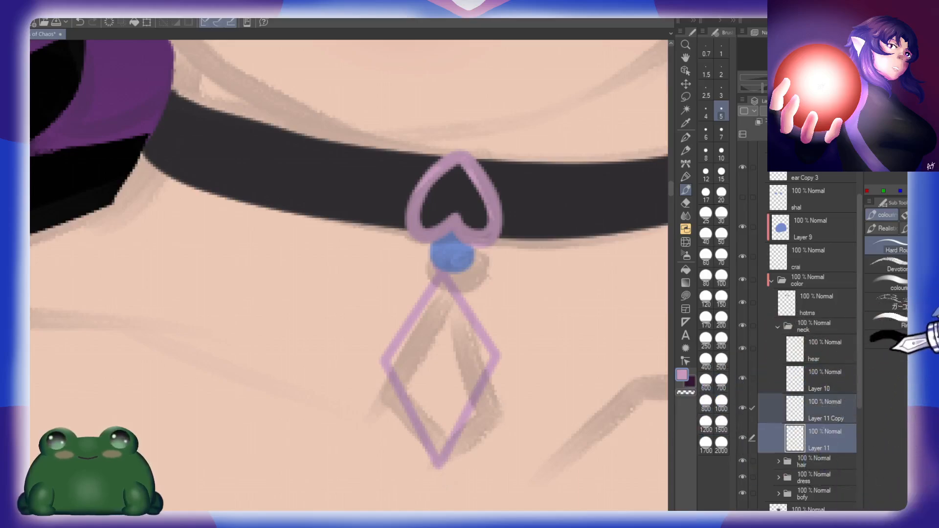
Step: Merge the two half-diamond layers and fill the inside of the pendant with pink
{"action": "key", "text": "shift+alt+e"}
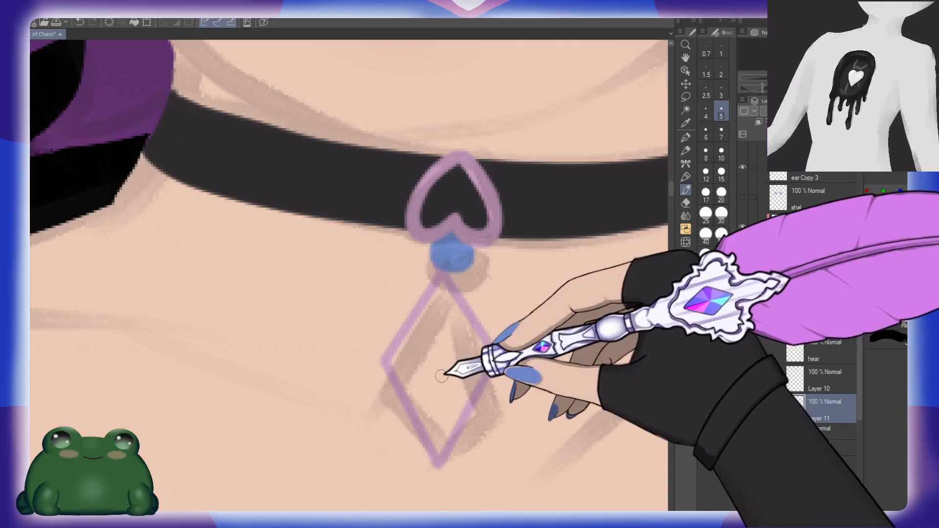
{"action": "key", "text": "g"}
{"action": "left_click", "coordinate": [442, 370]}
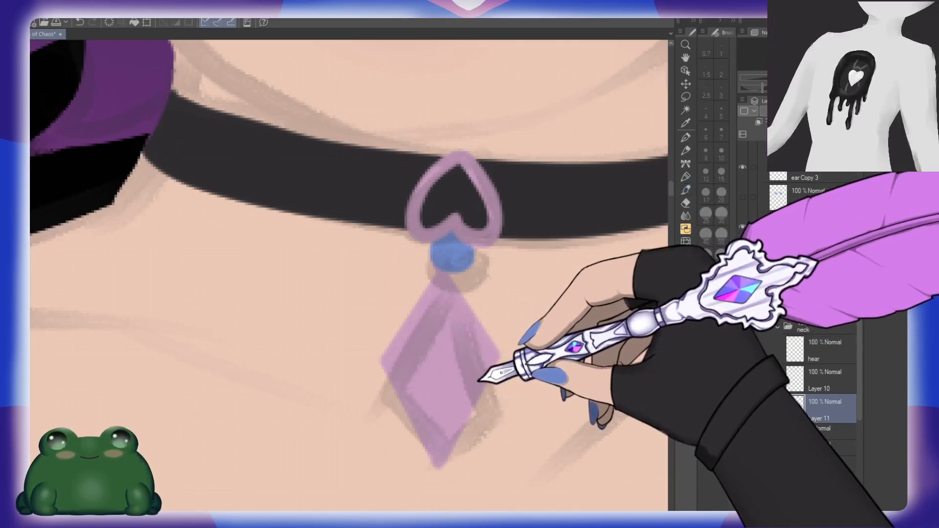
Step: Rotate the pink diamond pendant slightly clockwise so it hangs below the bead at a slight tilt
{"action": "key", "text": "ctrl+t"}
{"action": "left_click_drag", "start_coordinate": [523, 449], "coordinate": [521, 459]}
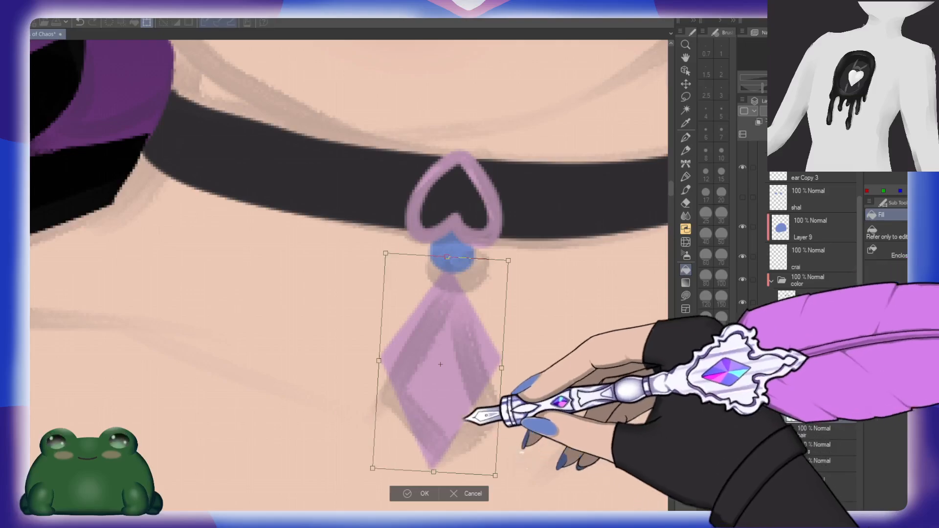
{"action": "left_click", "coordinate": [424, 494]}
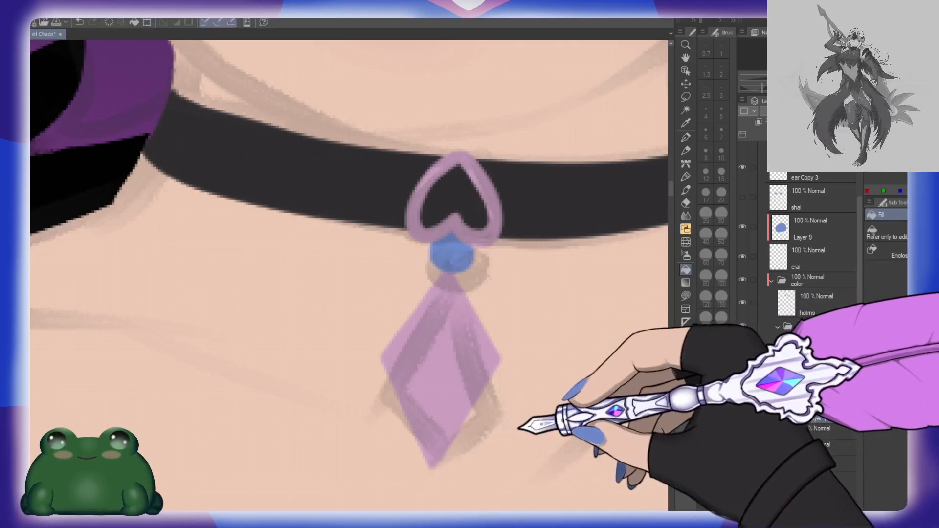
Step: Transform the diamond pendant again, nudging it slightly sideways so it lines up beneath the blue bead
{"action": "key", "text": "ctrl+space"}
{"action": "left_click_drag", "start_coordinate": [531, 407], "coordinate": [501, 395]}
{"action": "key", "text": "space"}
{"action": "left_click_drag", "start_coordinate": [618, 438], "coordinate": [580, 386]}
{"action": "key", "text": "ctrl+space"}
{"action": "left_click_drag", "start_coordinate": [482, 365], "coordinate": [518, 361]}
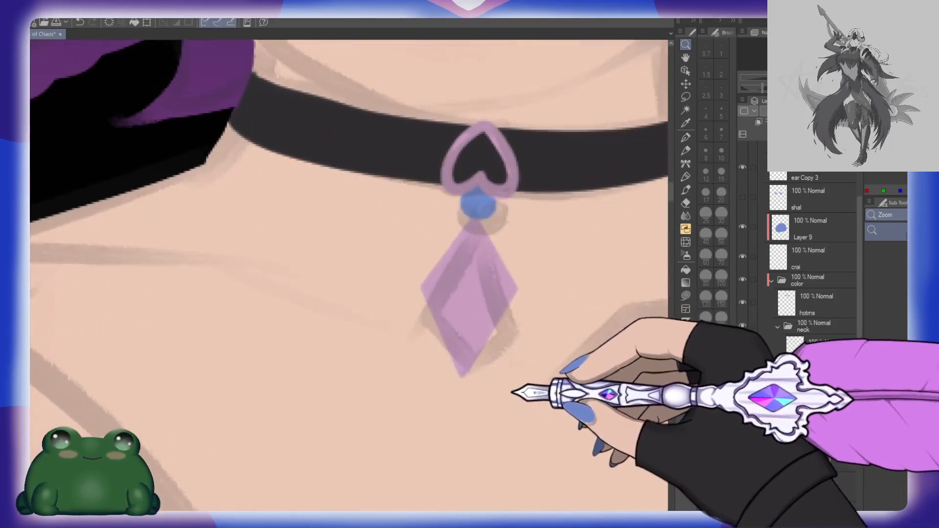
{"action": "key", "text": "ctrl+t"}
{"action": "mouse_move", "coordinate": [470, 379]}
{"action": "left_mouse_down"}
{"action": "mouse_move", "coordinate": [468, 354]}
{"action": "mouse_move", "coordinate": [469, 379]}
{"action": "left_mouse_up"}
{"action": "mouse_move", "coordinate": [469, 204]}
{"action": "left_mouse_down"}
{"action": "mouse_move", "coordinate": [469, 184]}
{"action": "mouse_move", "coordinate": [470, 204]}
{"action": "left_mouse_up"}
{"action": "mouse_move", "coordinate": [477, 339]}
{"action": "left_mouse_down"}
{"action": "mouse_move", "coordinate": [479, 354]}
{"action": "mouse_move", "coordinate": [486, 342]}
{"action": "mouse_move", "coordinate": [478, 344]}
{"action": "left_mouse_up"}
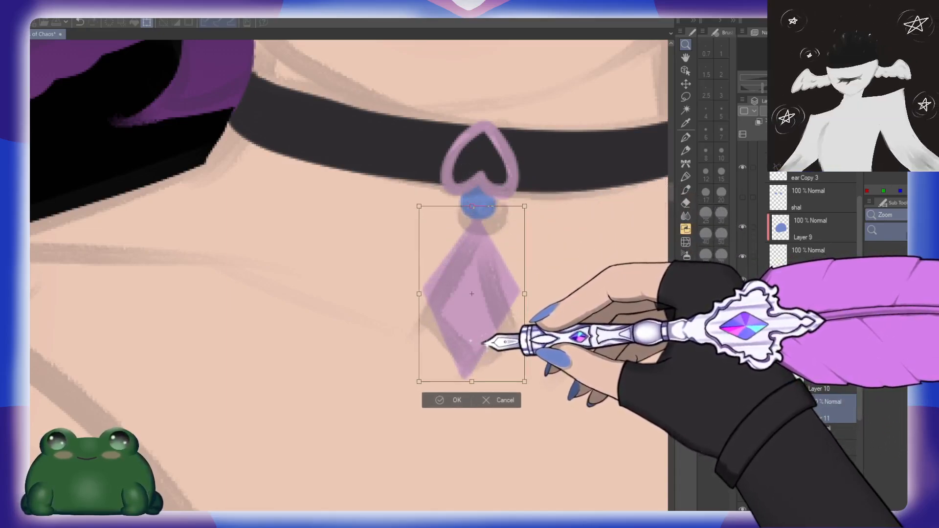
{"action": "left_click", "coordinate": [457, 400]}
Step: Rename the diamond layer as gem and the bead layer as circle
{"action": "scroll", "coordinate": [567, 387], "scroll_direction": "down", "scroll_amount": 4}
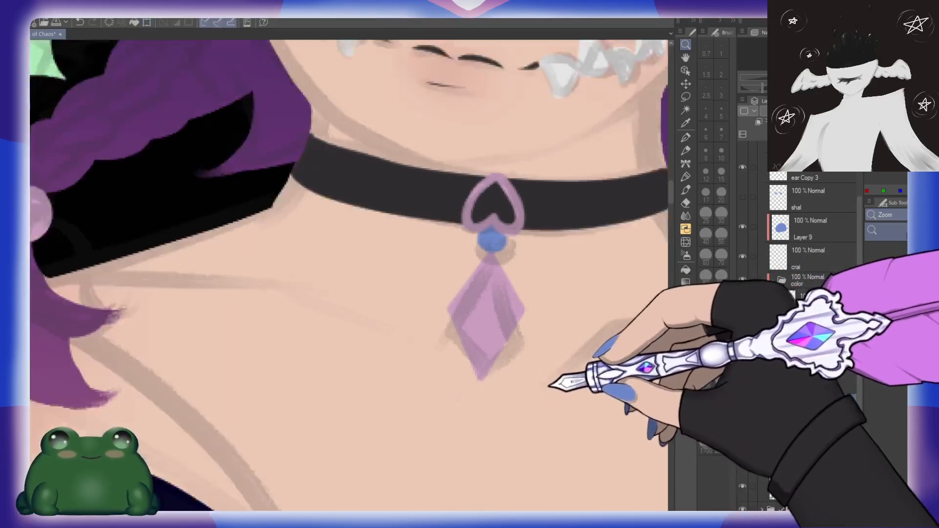
{"action": "scroll", "coordinate": [601, 379], "scroll_direction": "down", "scroll_amount": 6}
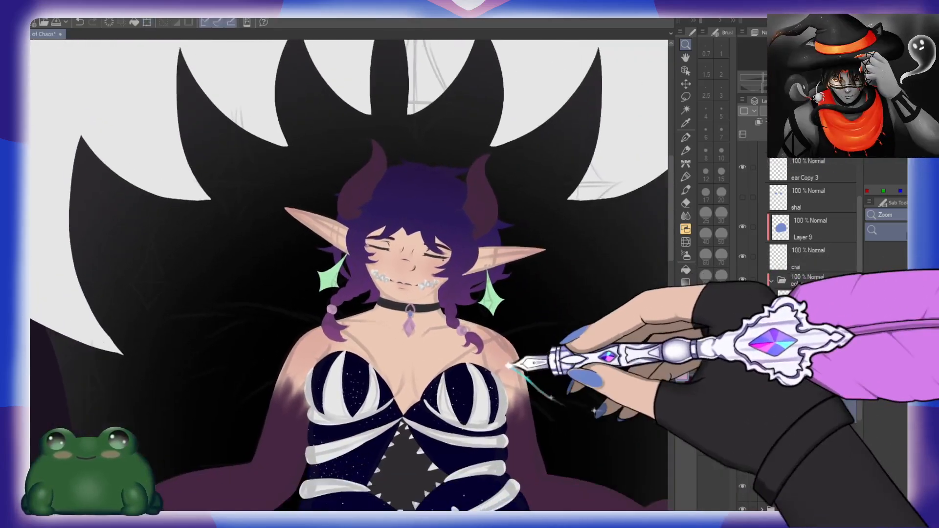
{"action": "scroll", "coordinate": [602, 386], "scroll_direction": "down", "scroll_amount": 4}
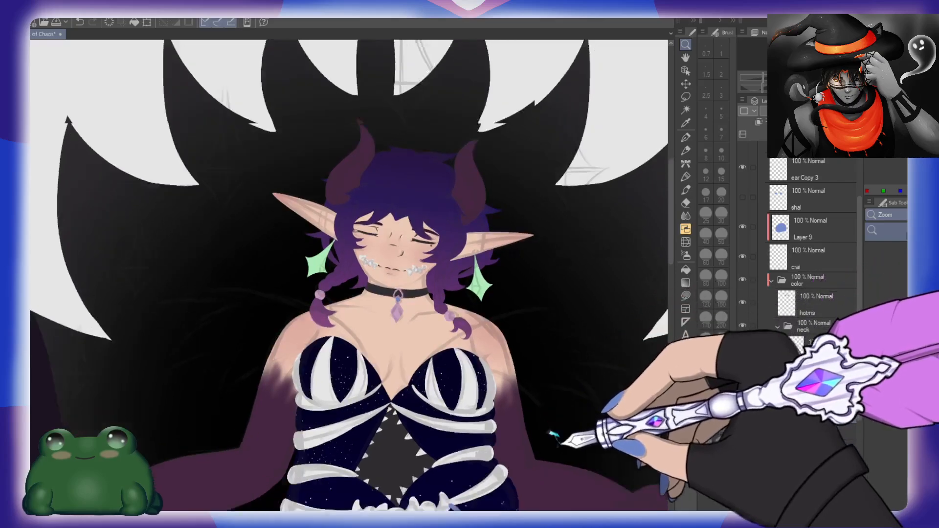
{"action": "scroll", "coordinate": [563, 372], "scroll_direction": "up", "scroll_amount": 3}
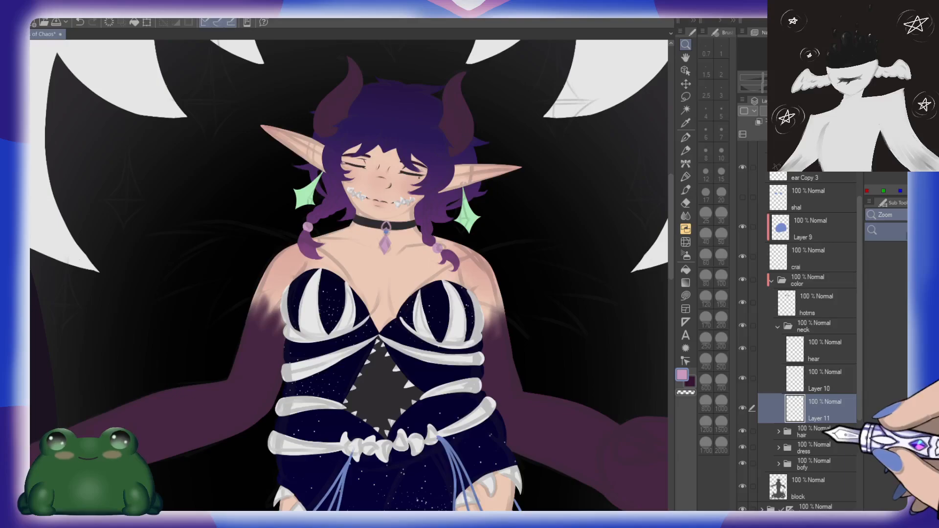
{"action": "left_click", "coordinate": [832, 387]}
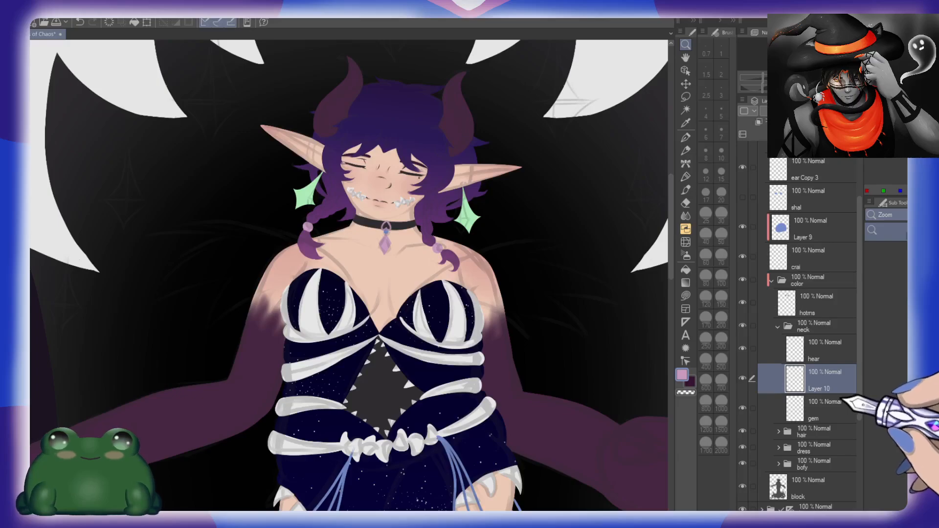
{"action": "double_click", "coordinate": [820, 389]}
{"action": "type", "text": "circle"}
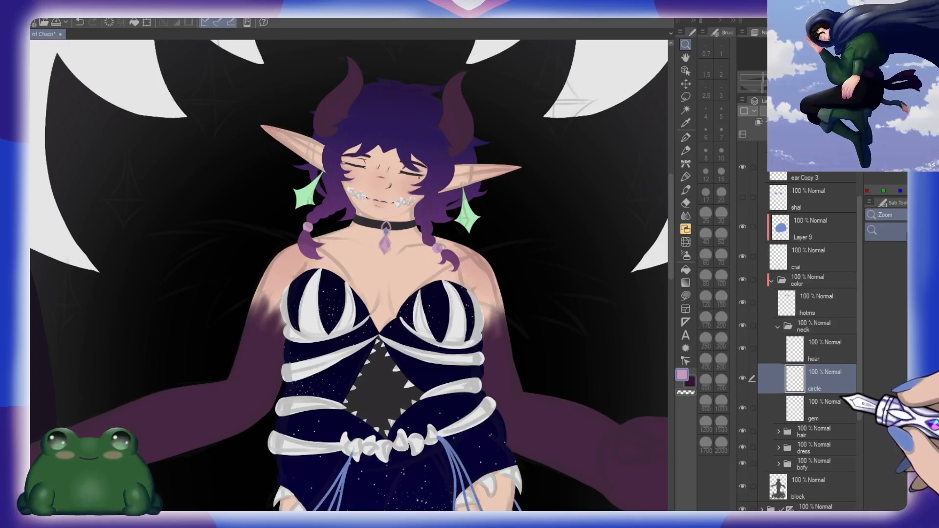
{"action": "key", "text": "Return"}
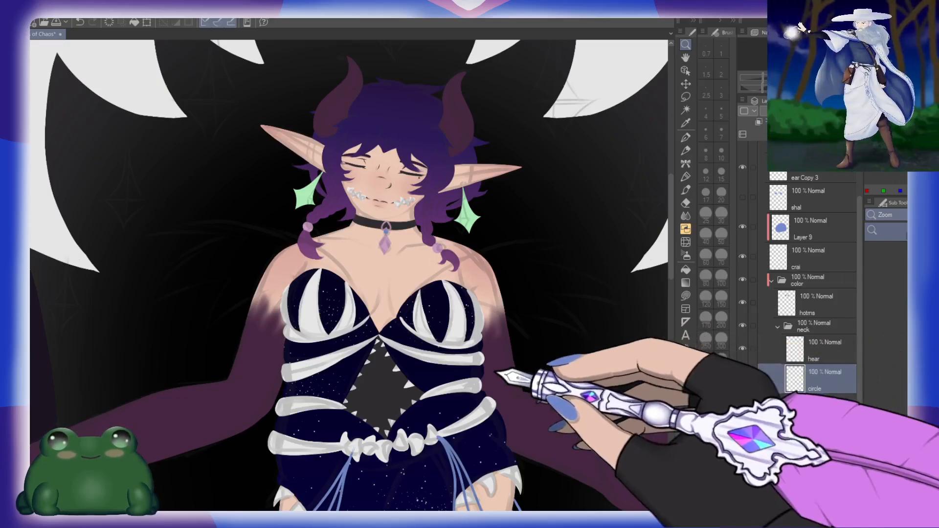
Step: Collapse the neck folder and make the blue shawl layer visible
{"action": "left_click_drag", "start_coordinate": [568, 371], "coordinate": [546, 359]}
{"action": "left_click_drag", "start_coordinate": [602, 418], "coordinate": [533, 261]}
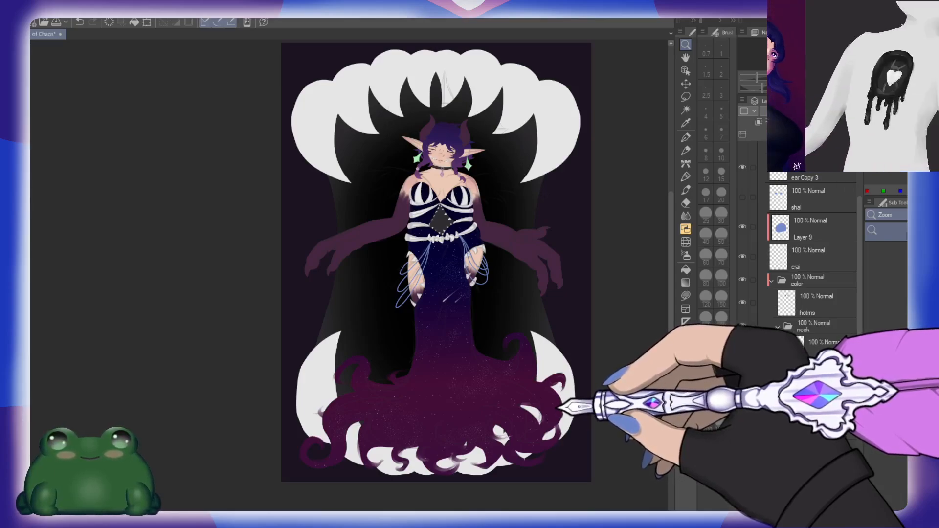
{"action": "left_click_drag", "start_coordinate": [564, 391], "coordinate": [545, 417]}
{"action": "left_click_drag", "start_coordinate": [466, 273], "coordinate": [509, 282]}
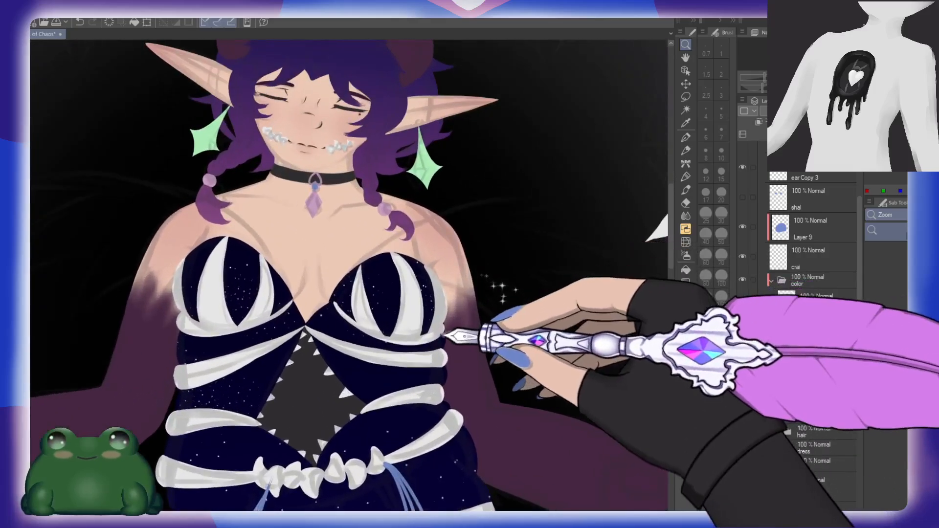
{"action": "left_click_drag", "start_coordinate": [448, 335], "coordinate": [451, 409]}
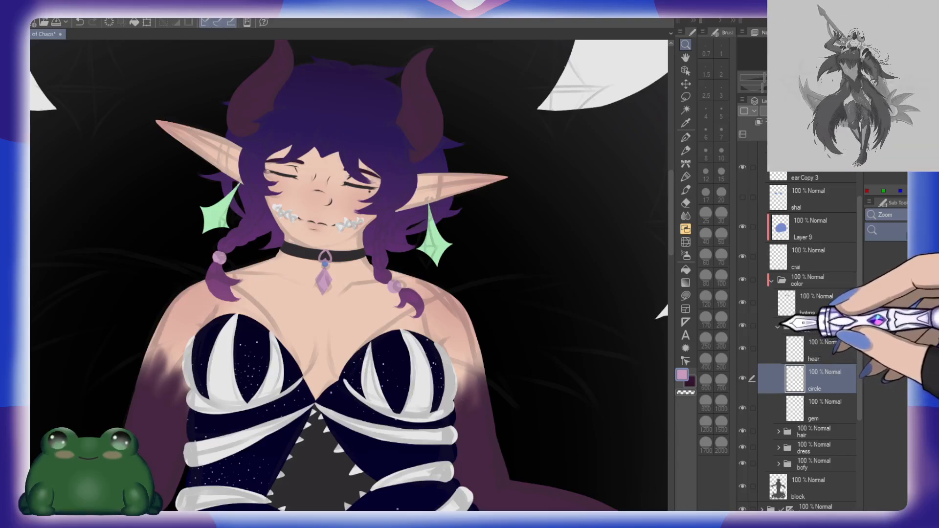
{"action": "left_click", "coordinate": [778, 326]}
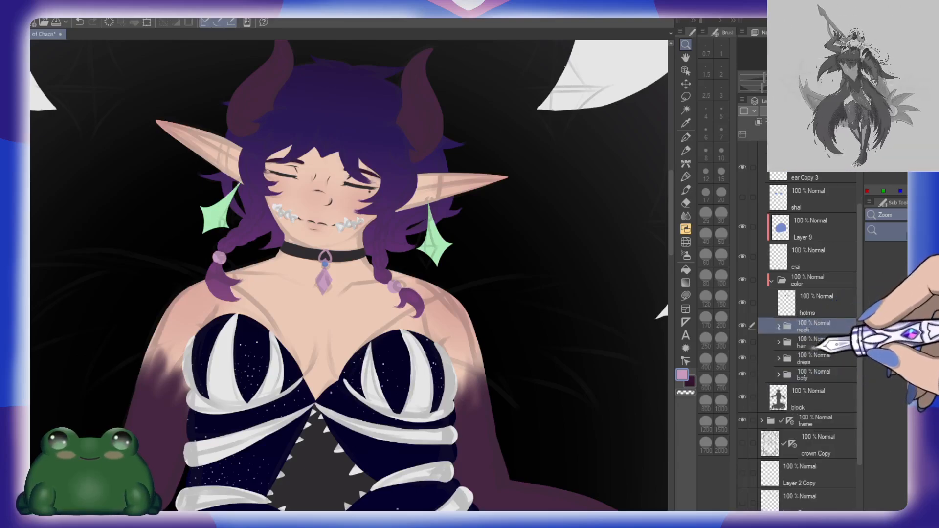
{"action": "left_click", "coordinate": [778, 374]}
{"action": "left_click", "coordinate": [778, 375]}
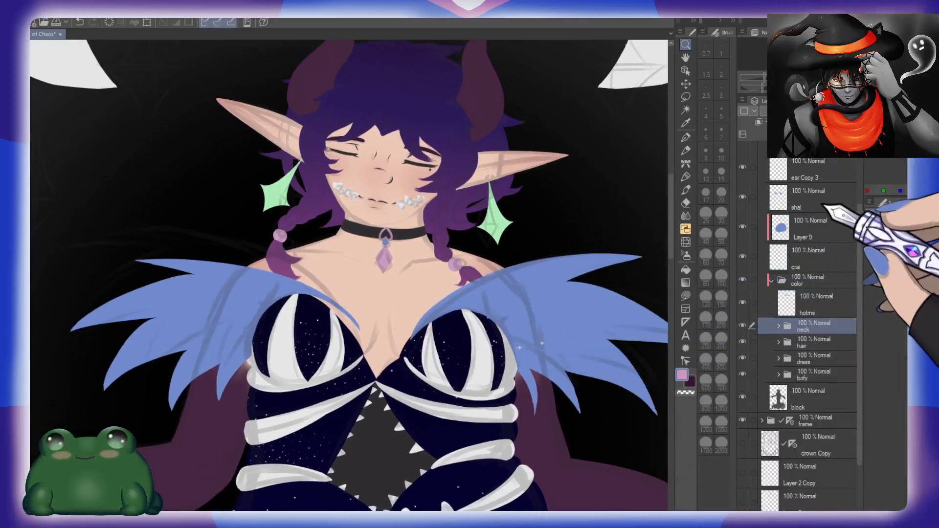
Step: Try to erase the shawl freehand where it overlaps the outer edge of the left bust cup
{"action": "left_click", "coordinate": [826, 207]}
{"action": "left_click", "coordinate": [455, 318]}
{"action": "left_click", "coordinate": [443, 306]}
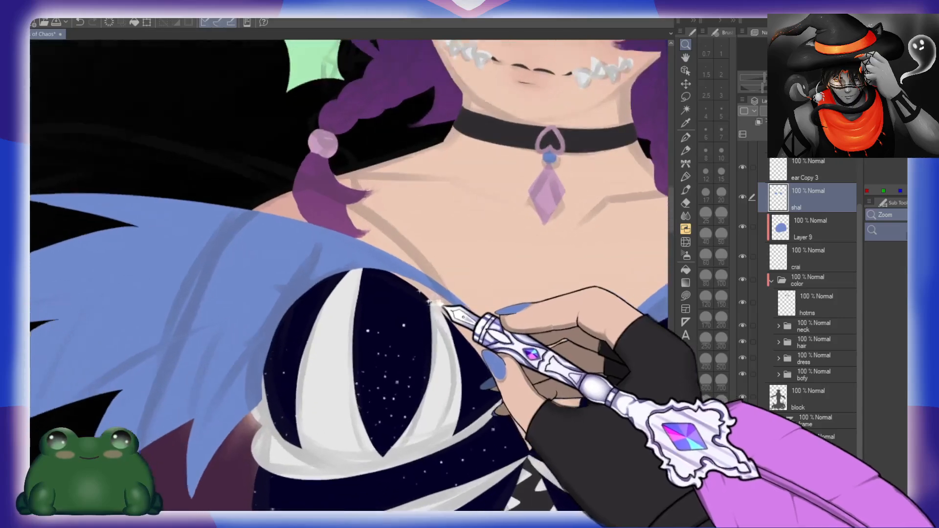
{"action": "left_click", "coordinate": [439, 303]}
{"action": "left_click_drag", "start_coordinate": [337, 422], "coordinate": [424, 363]}
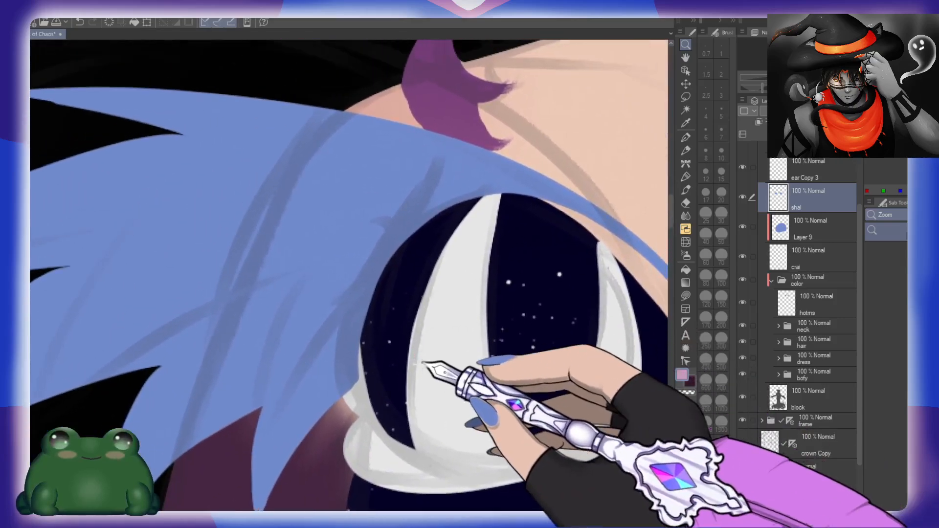
{"action": "key", "text": "e"}
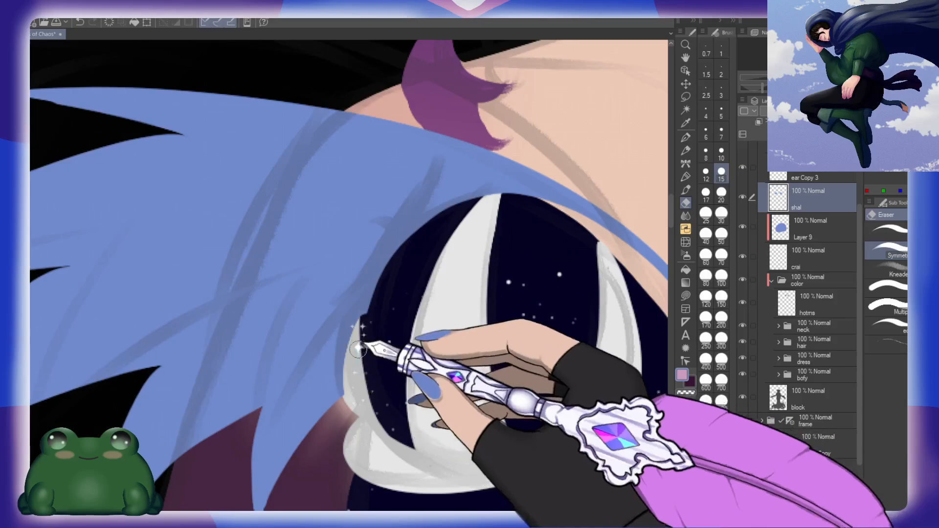
{"action": "mouse_move", "coordinate": [358, 349]}
{"action": "left_mouse_down"}
{"action": "mouse_move", "coordinate": [351, 404]}
{"action": "mouse_move", "coordinate": [346, 373]}
{"action": "mouse_move", "coordinate": [359, 323]}
{"action": "mouse_move", "coordinate": [388, 268]}
{"action": "left_mouse_up"}
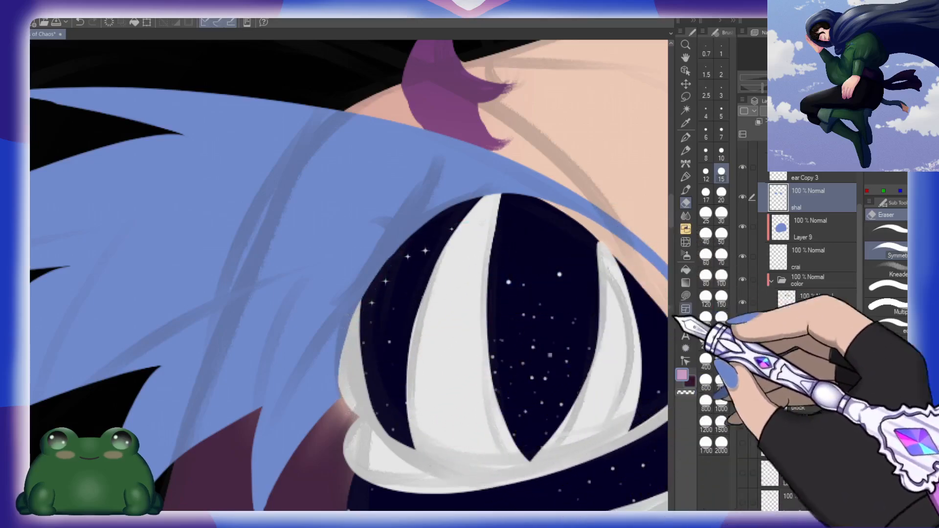
Step: Auto-select the dress area with the dress folder as the active layer
{"action": "left_click", "coordinate": [814, 358]}
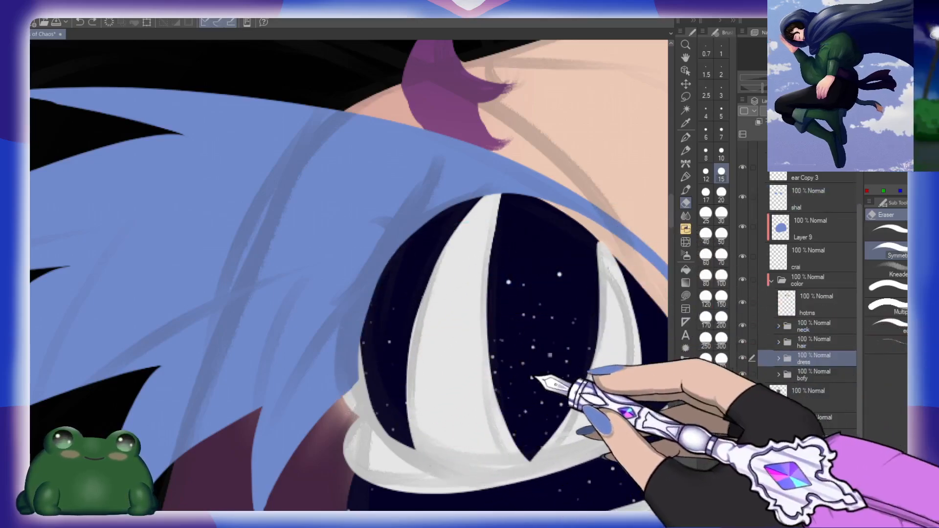
{"action": "key", "text": "w"}
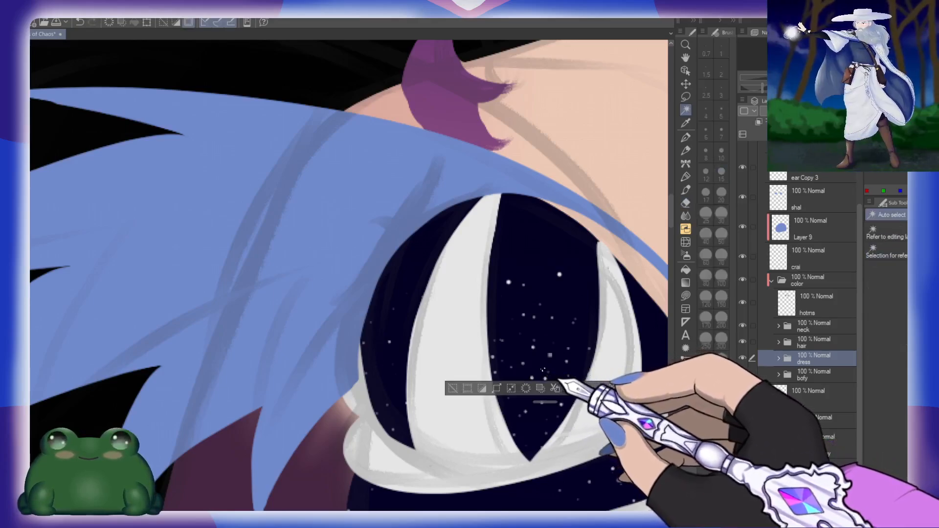
{"action": "left_click", "coordinate": [542, 371]}
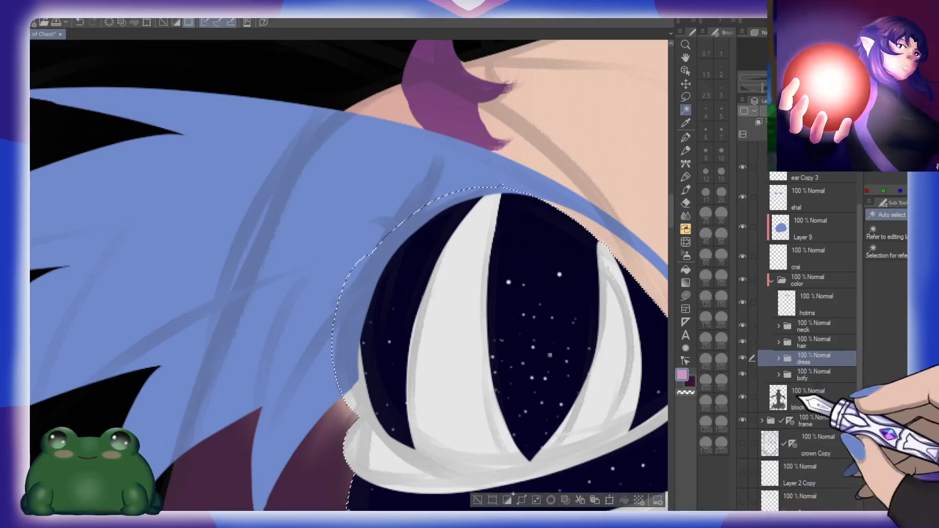
Step: On the shal layer, erase the shawl inside the selection along the outer edge of the left bust cup
{"action": "left_click", "coordinate": [811, 255]}
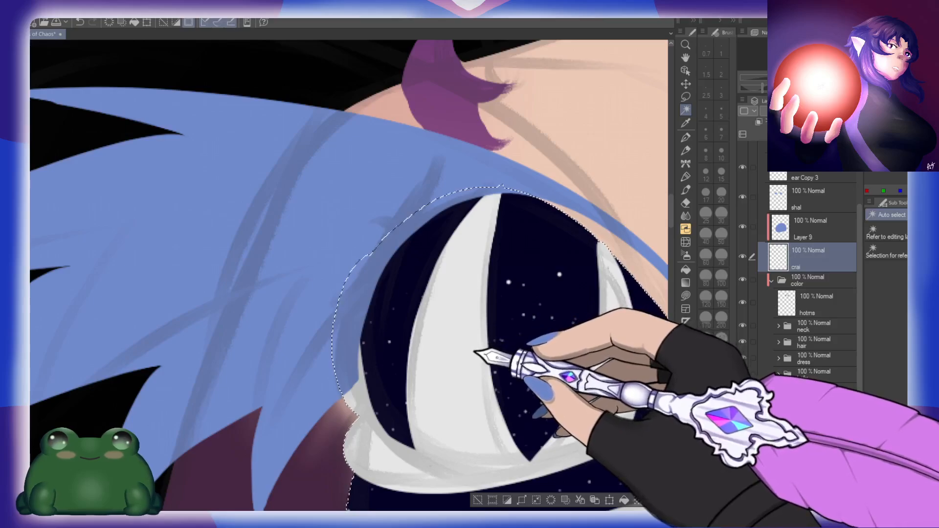
{"action": "key", "text": "e"}
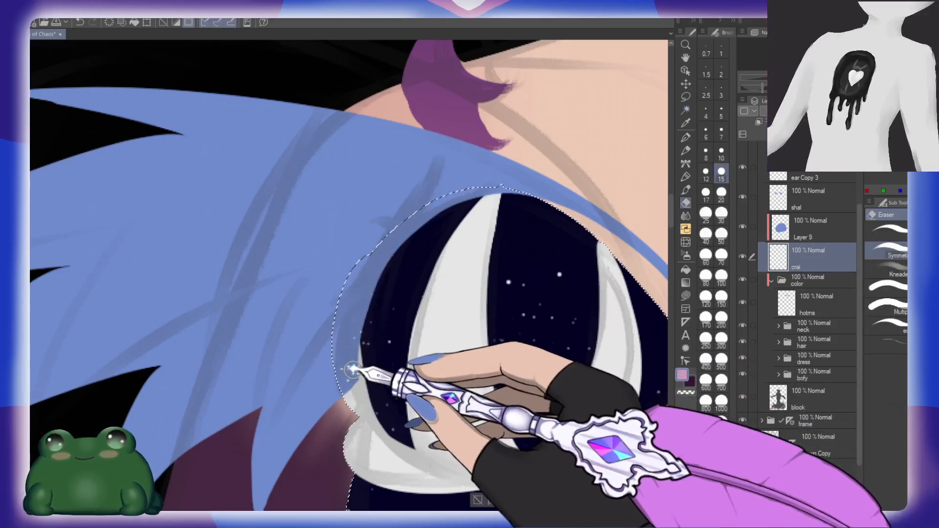
{"action": "left_click", "coordinate": [814, 196]}
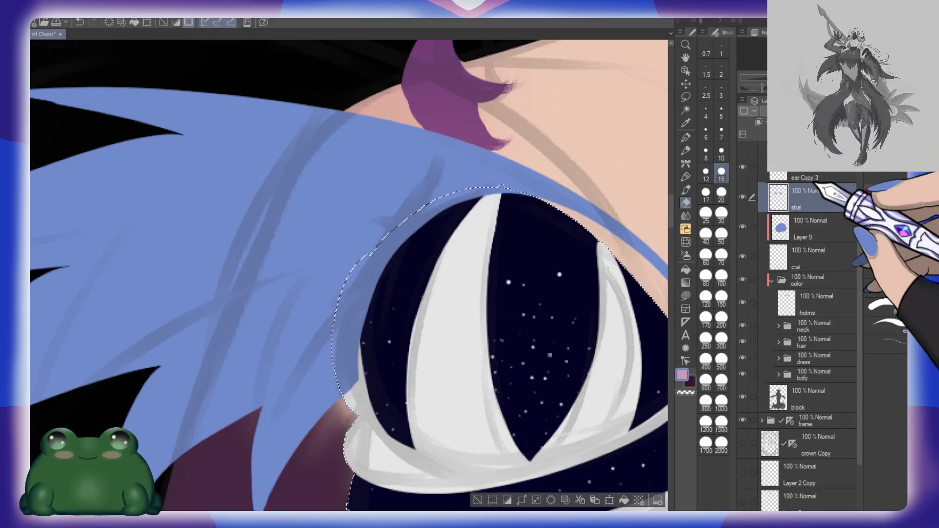
{"action": "mouse_move", "coordinate": [448, 215]}
{"action": "left_mouse_down"}
{"action": "mouse_move", "coordinate": [374, 284]}
{"action": "mouse_move", "coordinate": [459, 201]}
{"action": "mouse_move", "coordinate": [499, 187]}
{"action": "mouse_move", "coordinate": [391, 249]}
{"action": "mouse_move", "coordinate": [418, 221]}
{"action": "mouse_move", "coordinate": [370, 261]}
{"action": "mouse_move", "coordinate": [410, 221]}
{"action": "mouse_move", "coordinate": [359, 322]}
{"action": "mouse_move", "coordinate": [354, 399]}
{"action": "left_mouse_up"}
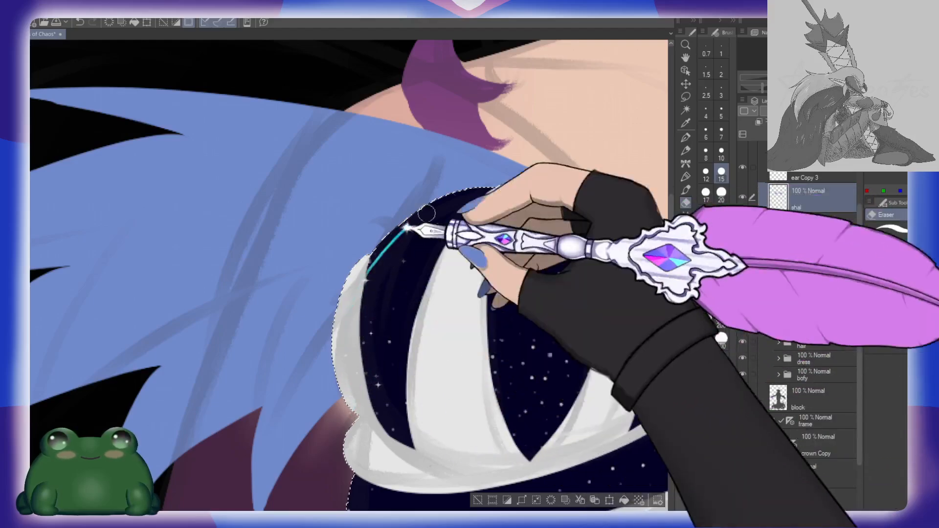
Step: Erase the shawl overlapping the other bust cup within the selection, mirroring the view, and clear the selection
{"action": "left_click_drag", "start_coordinate": [506, 309], "coordinate": [510, 289]}
{"action": "left_click_drag", "start_coordinate": [636, 318], "coordinate": [490, 307]}
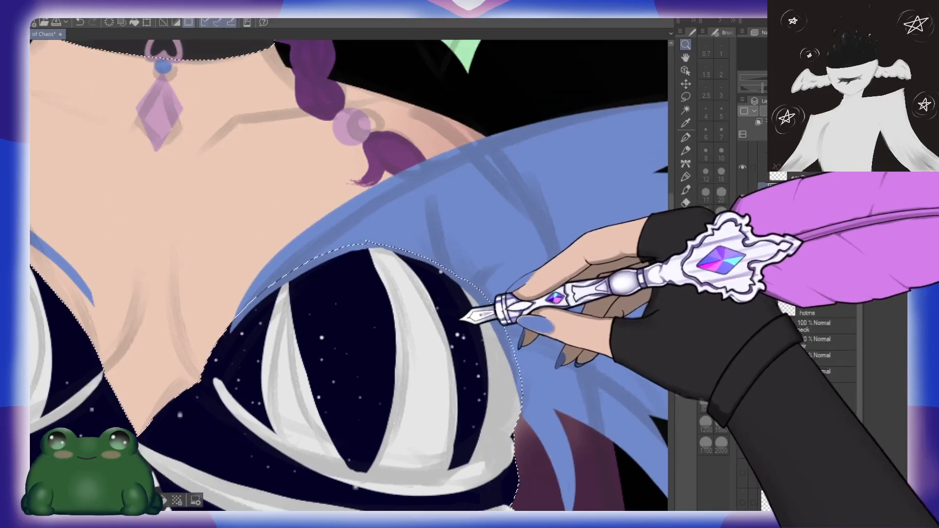
{"action": "key", "text": "h"}
{"action": "left_click_drag", "start_coordinate": [304, 294], "coordinate": [397, 268]}
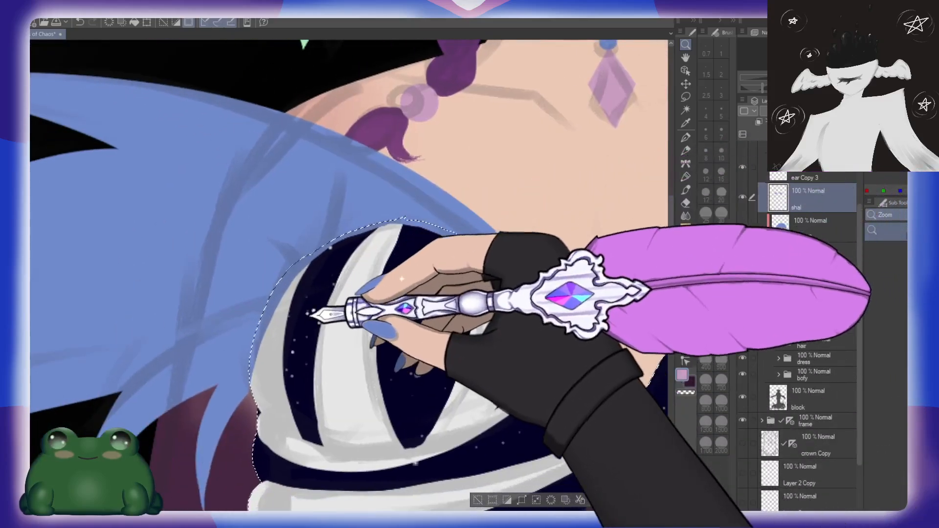
{"action": "left_click_drag", "start_coordinate": [313, 309], "coordinate": [337, 288]}
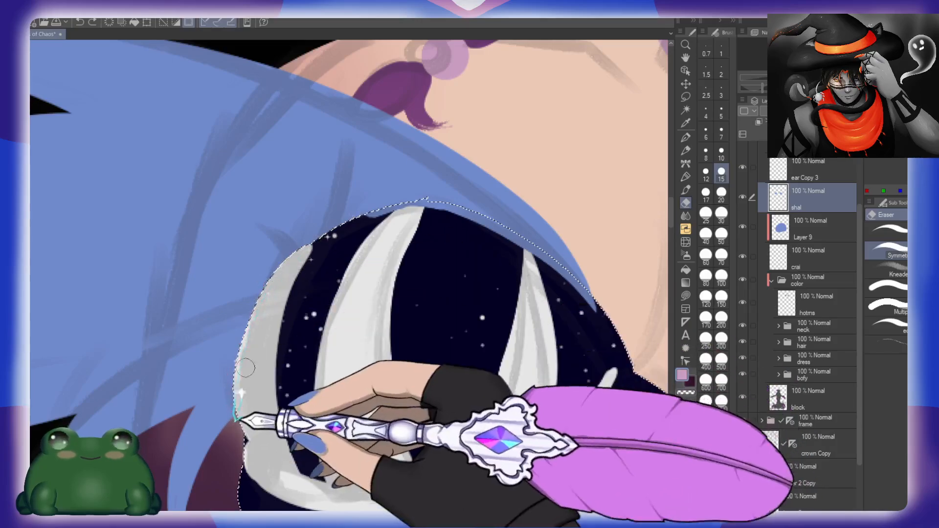
{"action": "left_click_drag", "start_coordinate": [246, 368], "coordinate": [247, 379]}
{"action": "left_click_drag", "start_coordinate": [391, 245], "coordinate": [360, 289]}
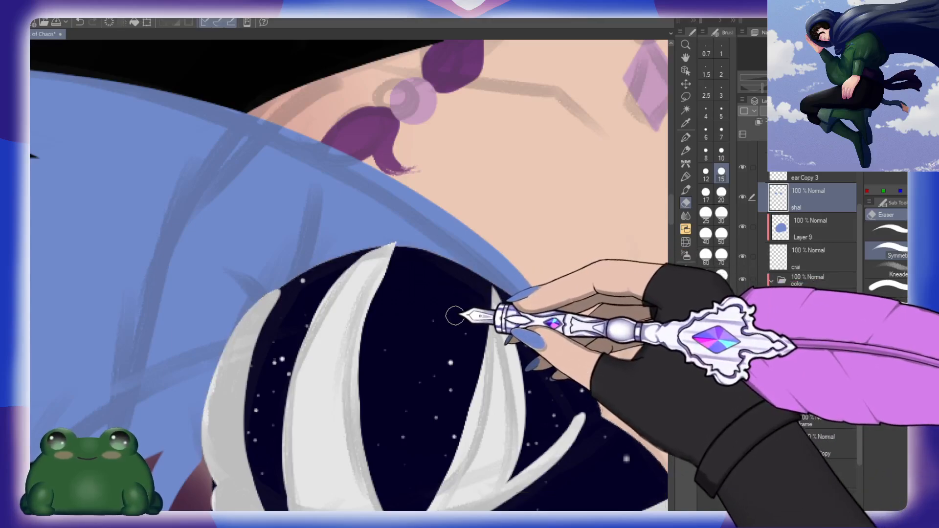
Step: On the shal layer, paint the shawl's blue inner end down along the bust cup's neckline edge, brush size 10
{"action": "left_click_drag", "start_coordinate": [471, 292], "coordinate": [452, 278]}
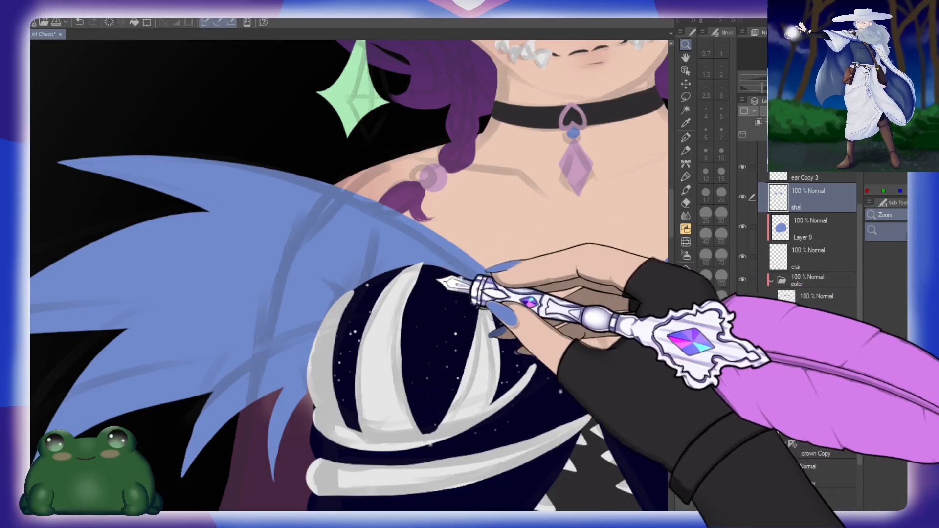
{"action": "key", "text": "h"}
{"action": "left_click_drag", "start_coordinate": [180, 366], "coordinate": [489, 324]}
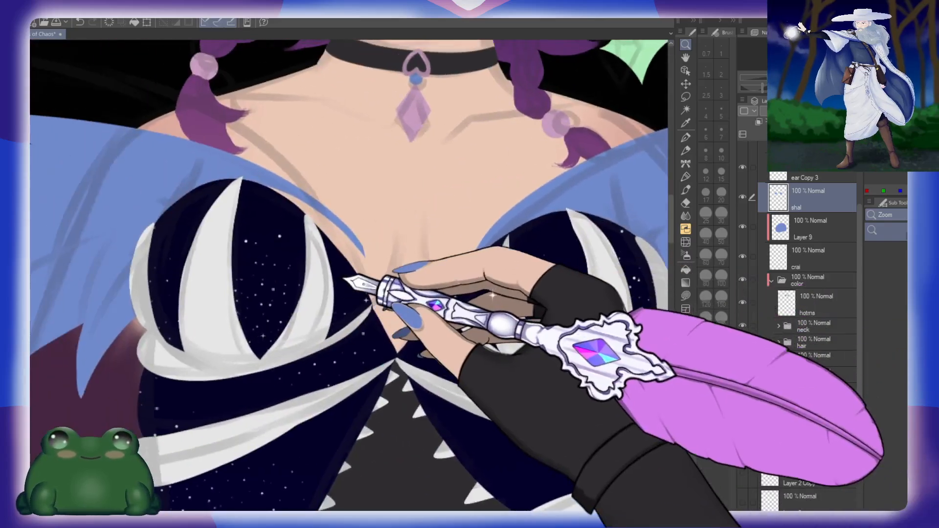
{"action": "left_click_drag", "start_coordinate": [385, 259], "coordinate": [456, 312]}
{"action": "mouse_move", "coordinate": [410, 274]}
{"action": "left_mouse_down"}
{"action": "mouse_move", "coordinate": [416, 264]}
{"action": "mouse_move", "coordinate": [485, 291]}
{"action": "left_mouse_up"}
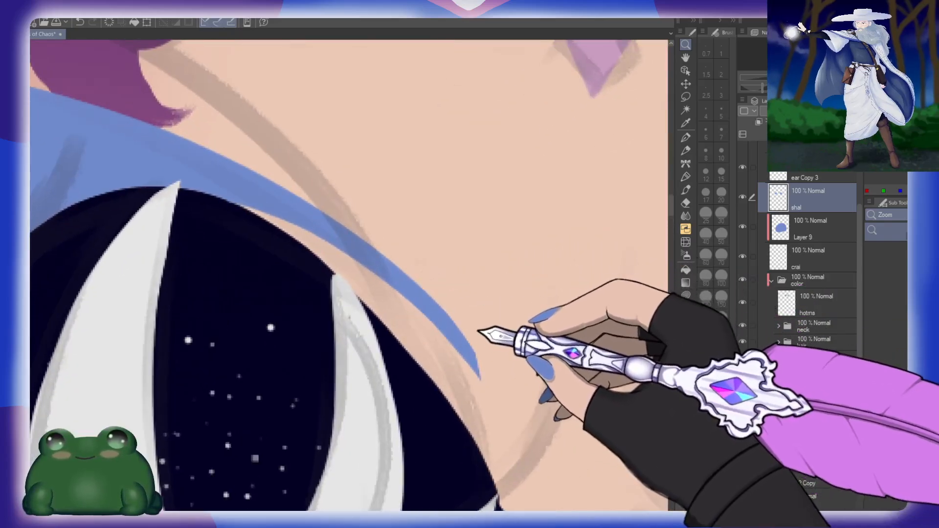
{"action": "left_click_drag", "start_coordinate": [457, 371], "coordinate": [432, 354]}
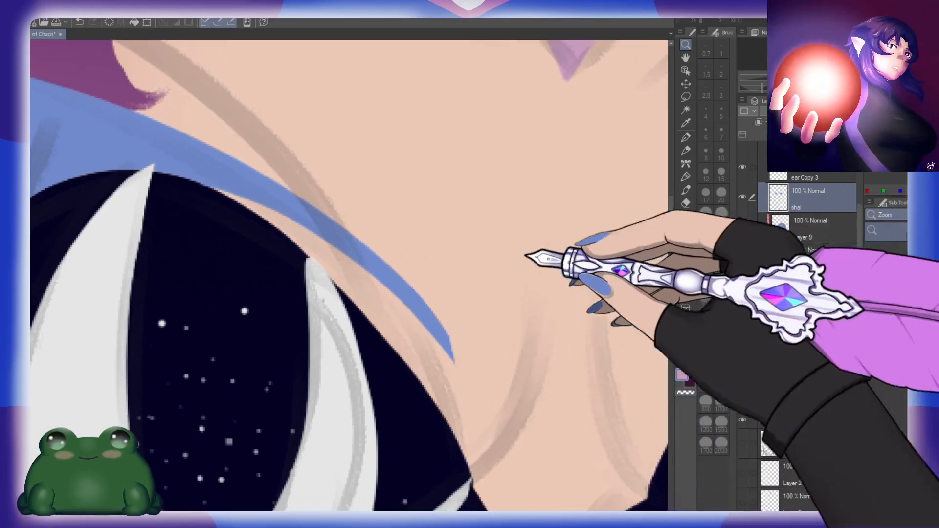
{"action": "left_click_drag", "start_coordinate": [280, 312], "coordinate": [587, 344]}
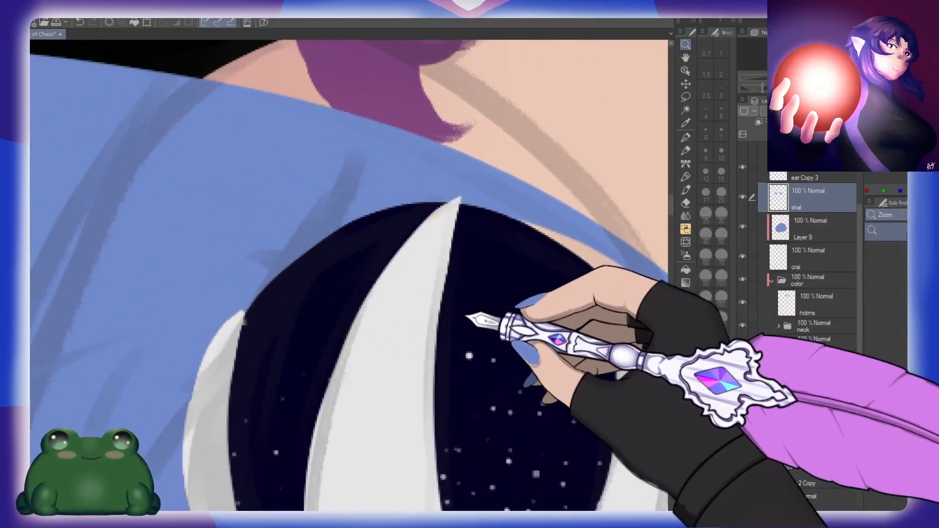
{"action": "key", "text": "h"}
{"action": "left_click_drag", "start_coordinate": [90, 313], "coordinate": [437, 248]}
{"action": "key", "text": "b"}
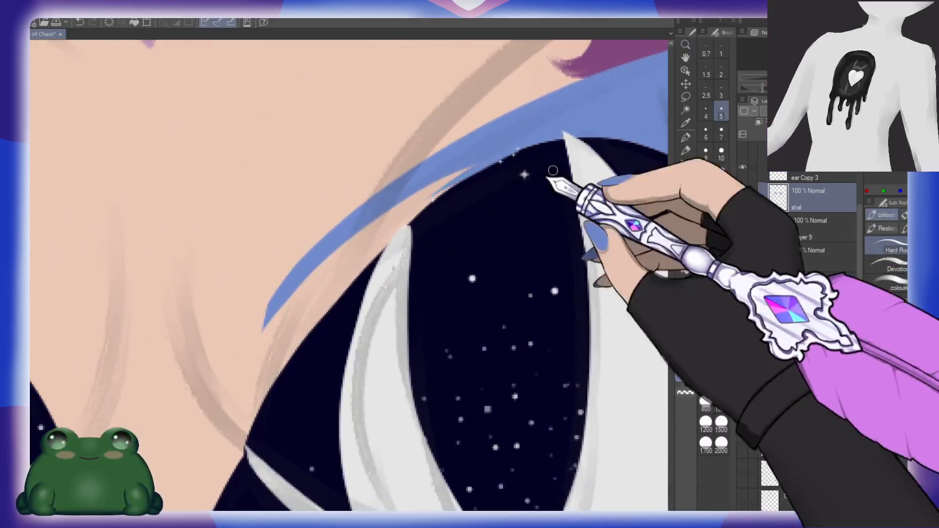
{"action": "left_click", "coordinate": [721, 152]}
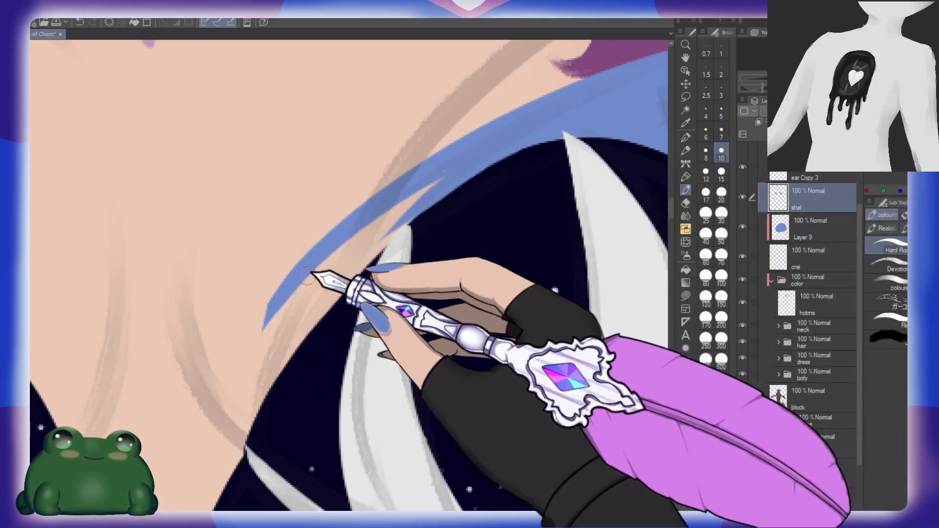
{"action": "left_click_drag", "start_coordinate": [262, 410], "coordinate": [337, 274]}
{"action": "key", "text": "ctrl+z"}
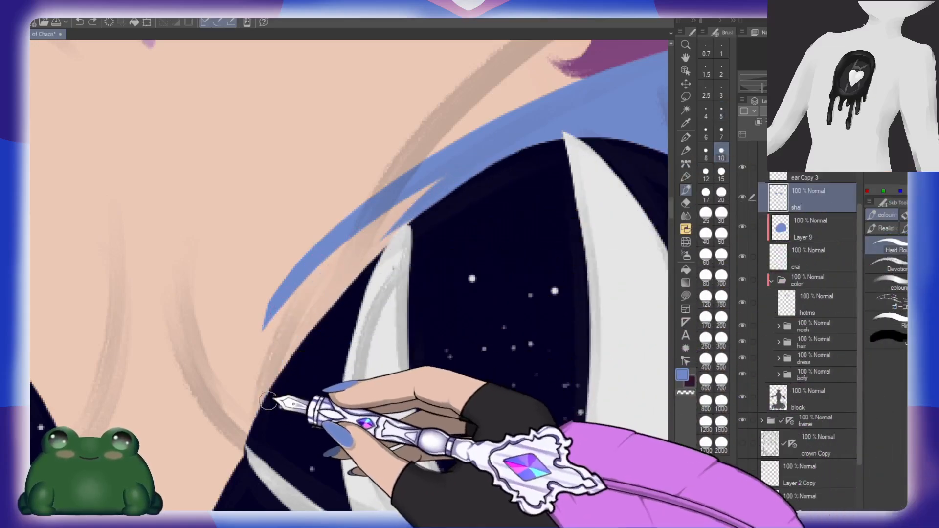
{"action": "mouse_move", "coordinate": [267, 403]}
{"action": "left_mouse_down"}
{"action": "mouse_move", "coordinate": [401, 197]}
{"action": "mouse_move", "coordinate": [464, 160]}
{"action": "mouse_move", "coordinate": [399, 215]}
{"action": "mouse_move", "coordinate": [339, 305]}
{"action": "left_mouse_up"}
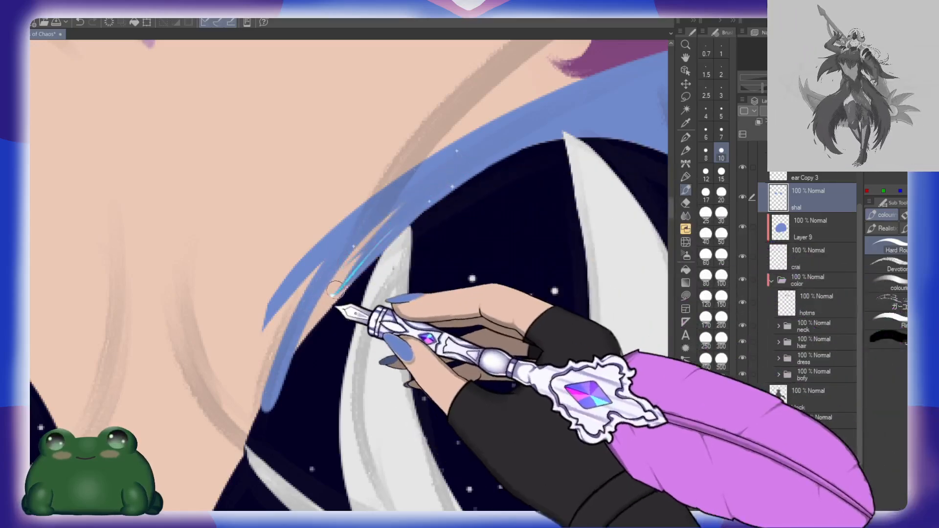
{"action": "left_click_drag", "start_coordinate": [366, 256], "coordinate": [334, 298]}
Step: Erase the stray tip and smooth the shawl's outer edge over the chest, using eraser size 15
{"action": "key", "text": "e"}
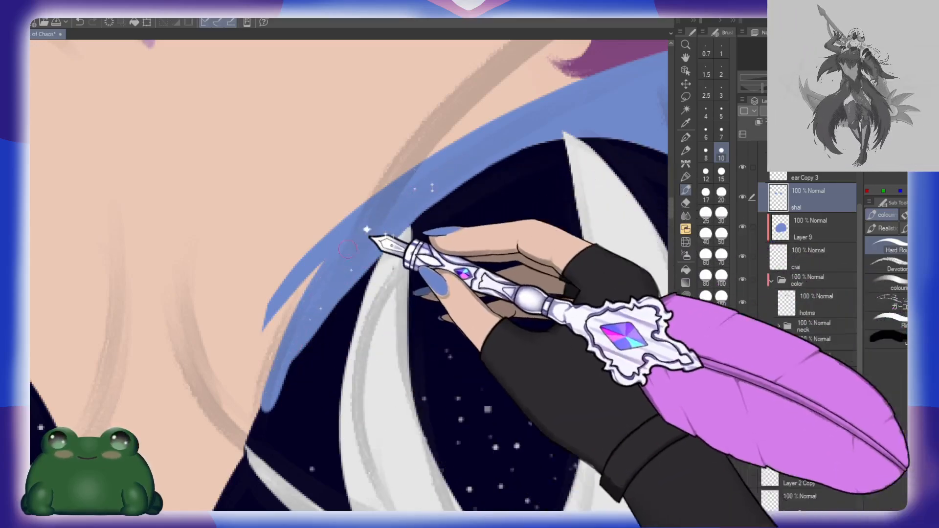
{"action": "mouse_move", "coordinate": [317, 250]}
{"action": "left_mouse_down"}
{"action": "mouse_move", "coordinate": [251, 341]}
{"action": "mouse_move", "coordinate": [275, 300]}
{"action": "left_mouse_up"}
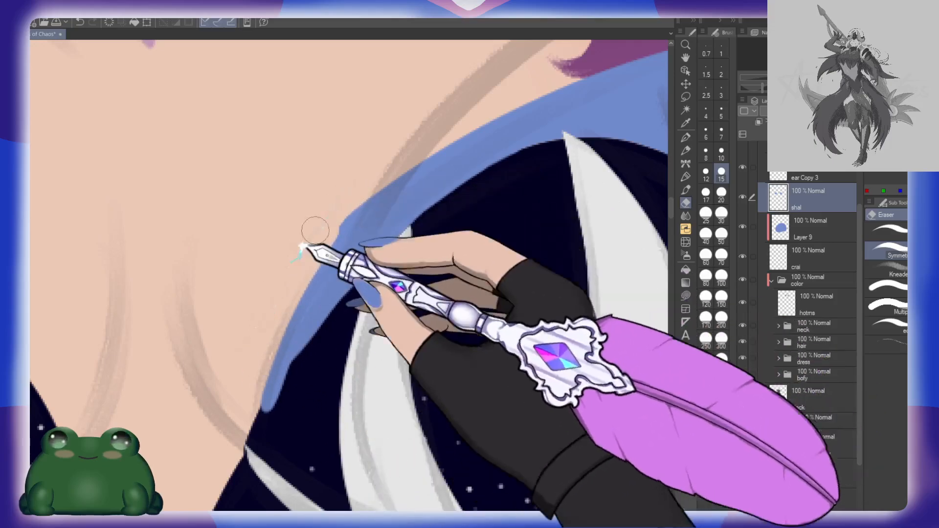
{"action": "left_click_drag", "start_coordinate": [315, 241], "coordinate": [386, 166]}
{"action": "left_click_drag", "start_coordinate": [333, 206], "coordinate": [436, 113]}
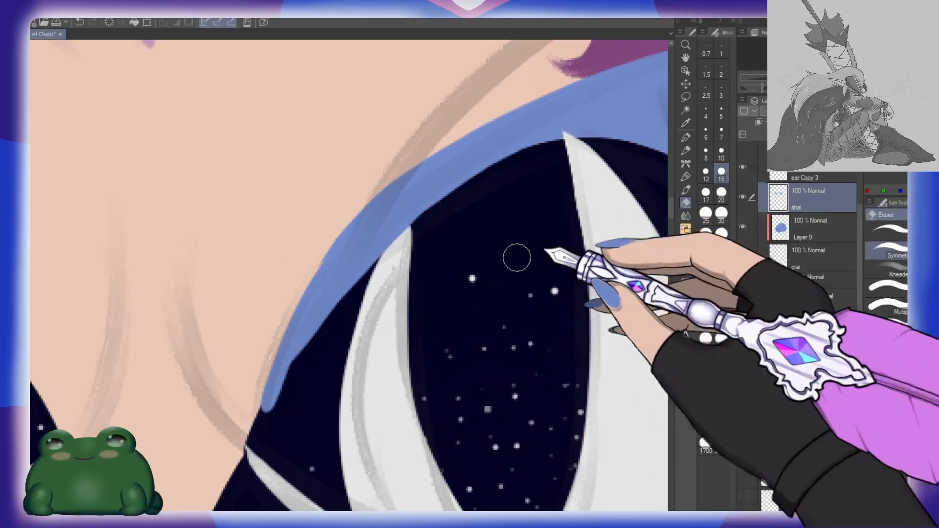
Step: Auto-select the dress area from the dress folder, erase the shawl overlap inside it on the shal layer, and deselect
{"action": "key", "text": "w"}
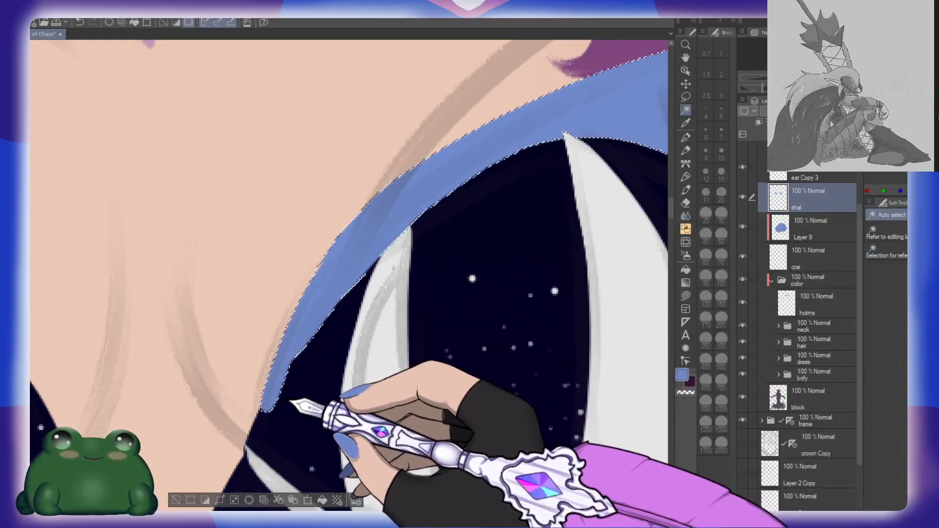
{"action": "left_click", "coordinate": [821, 356]}
{"action": "left_click", "coordinate": [235, 401]}
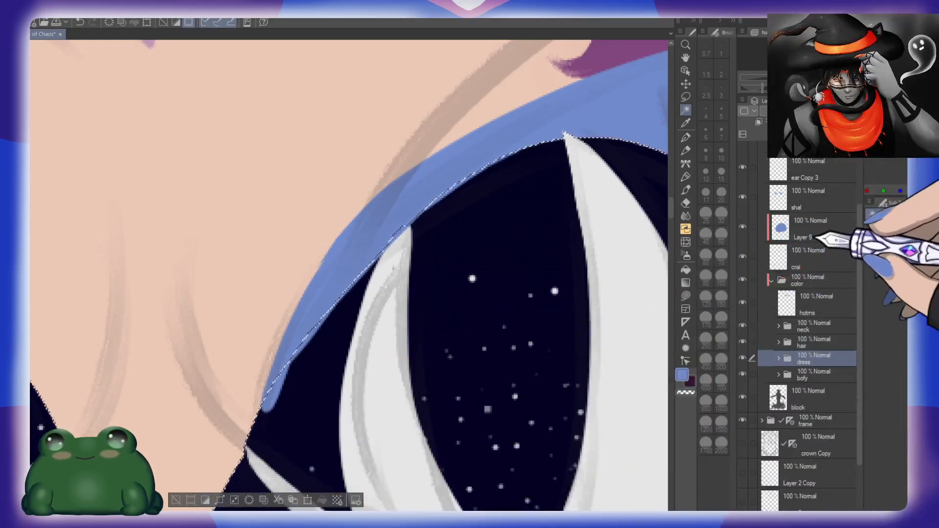
{"action": "left_click", "coordinate": [811, 208]}
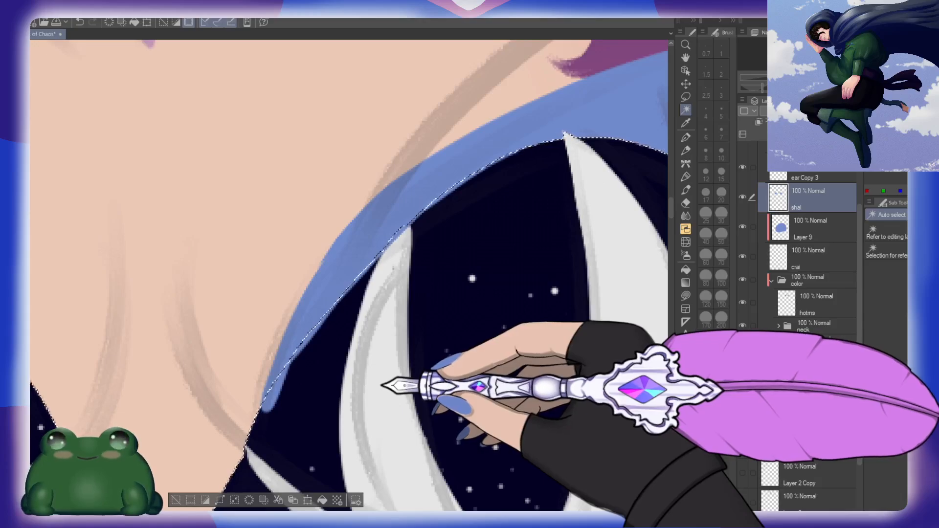
{"action": "key", "text": "e"}
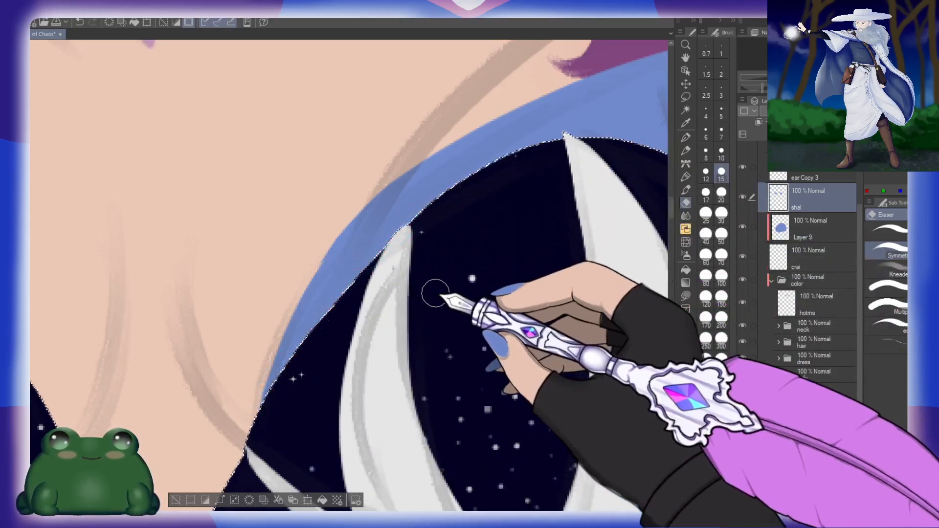
{"action": "key", "text": "ctrl+d"}
Step: Examine the trimmed shawl, the arms and hands, and the gown's skirt across the whole figure
{"action": "key", "text": "slash"}
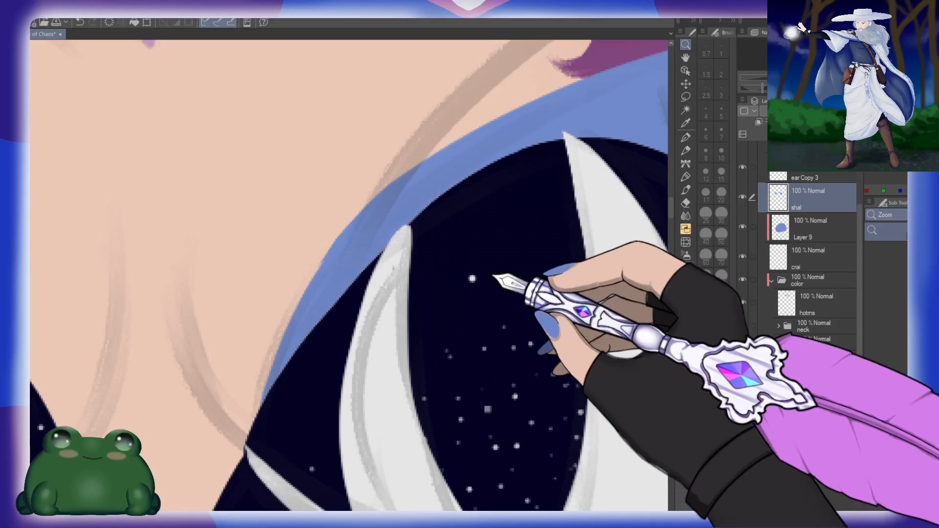
{"action": "mouse_move", "coordinate": [490, 278]}
{"action": "left_mouse_down"}
{"action": "mouse_move", "coordinate": [445, 276]}
{"action": "mouse_move", "coordinate": [476, 273]}
{"action": "left_mouse_up"}
{"action": "key", "text": "h"}
{"action": "left_click_drag", "start_coordinate": [414, 333], "coordinate": [439, 310]}
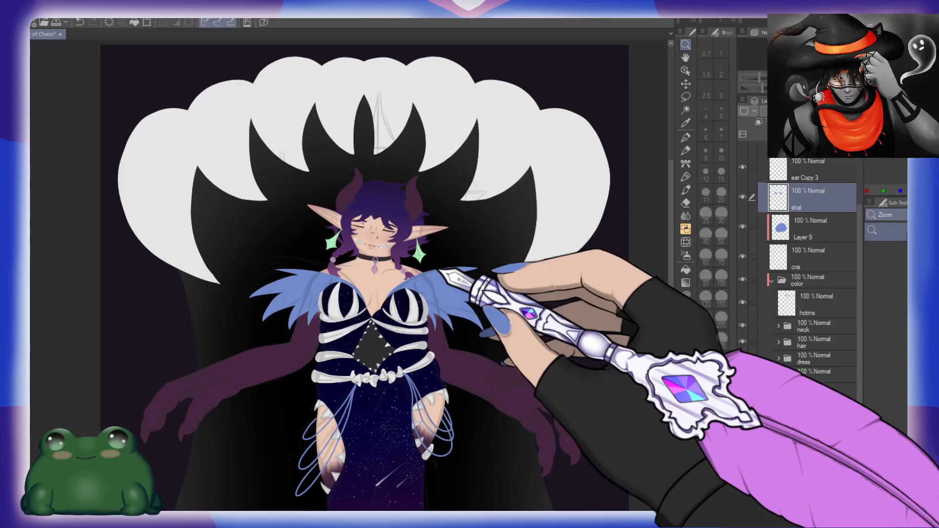
{"action": "left_click", "coordinate": [499, 313]}
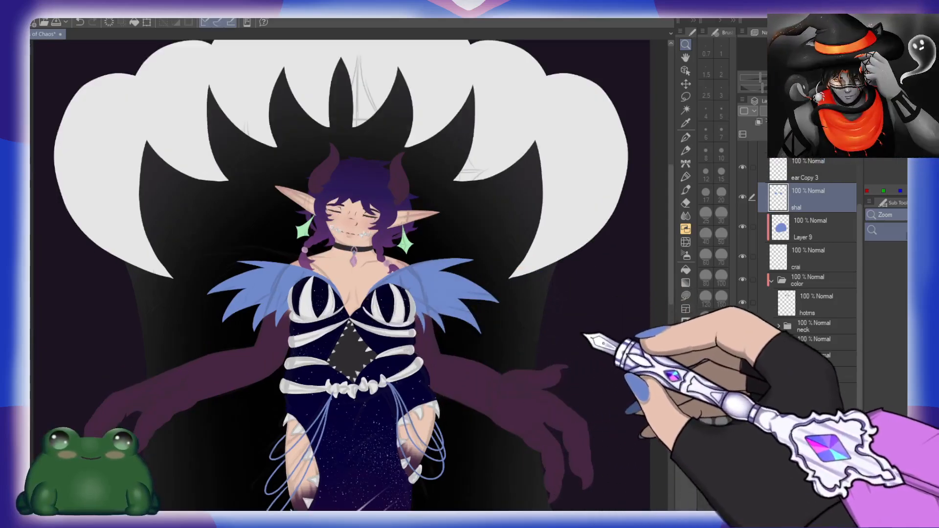
{"action": "left_click", "coordinate": [585, 335]}
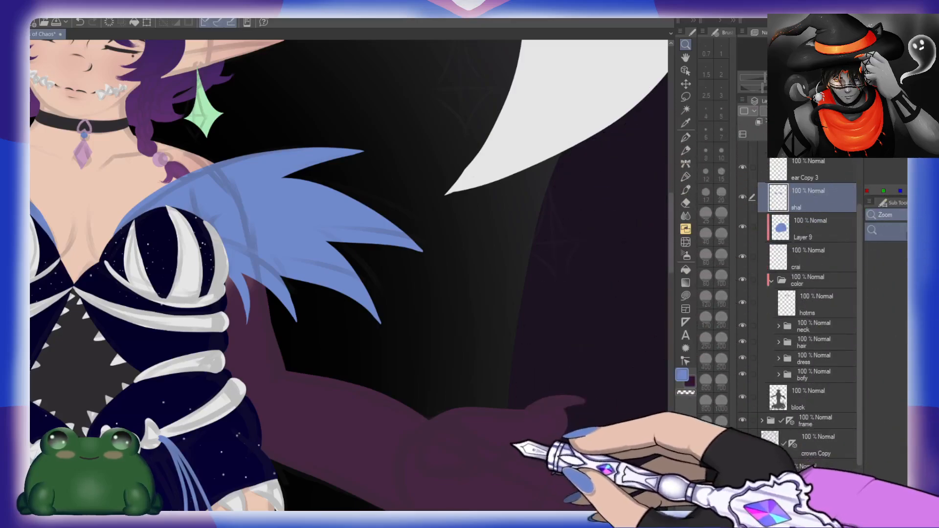
{"action": "left_click_drag", "start_coordinate": [511, 444], "coordinate": [489, 282]}
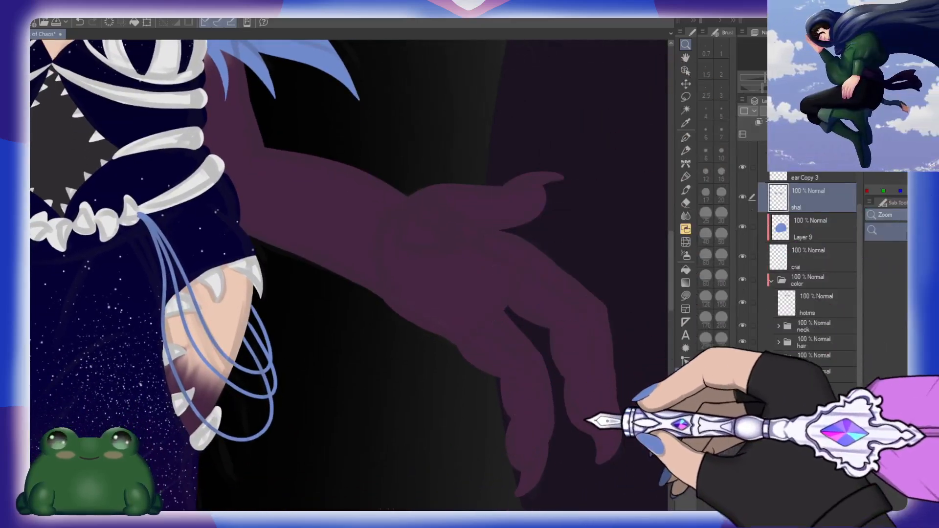
{"action": "left_click", "coordinate": [489, 445]}
{"action": "left_click", "coordinate": [504, 439]}
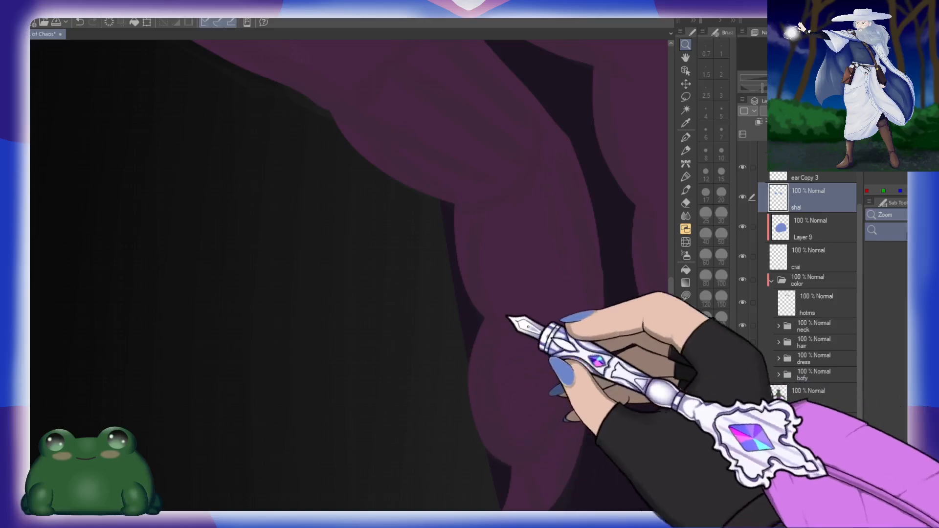
{"action": "left_click_drag", "start_coordinate": [561, 381], "coordinate": [468, 382]}
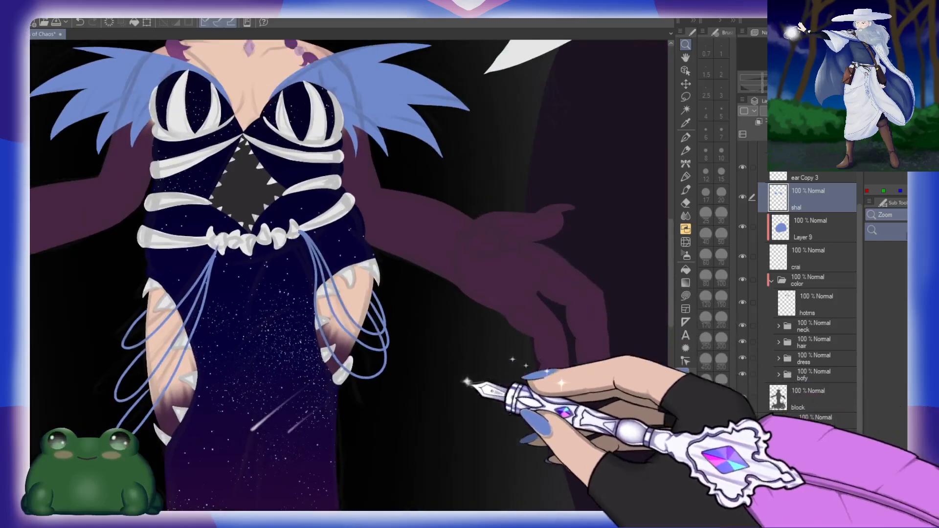
{"action": "left_click_drag", "start_coordinate": [318, 366], "coordinate": [482, 379]}
{"action": "left_click_drag", "start_coordinate": [413, 363], "coordinate": [455, 310]}
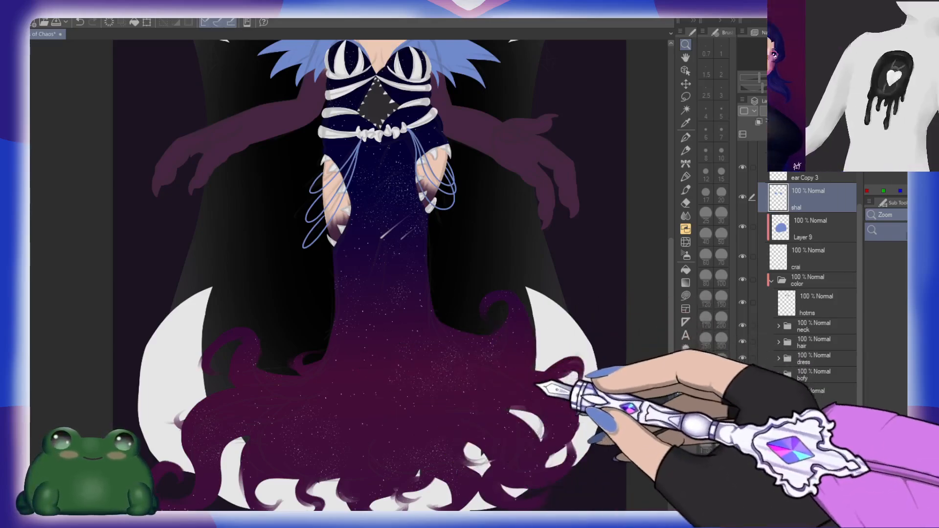
{"action": "left_click_drag", "start_coordinate": [505, 309], "coordinate": [490, 356]}
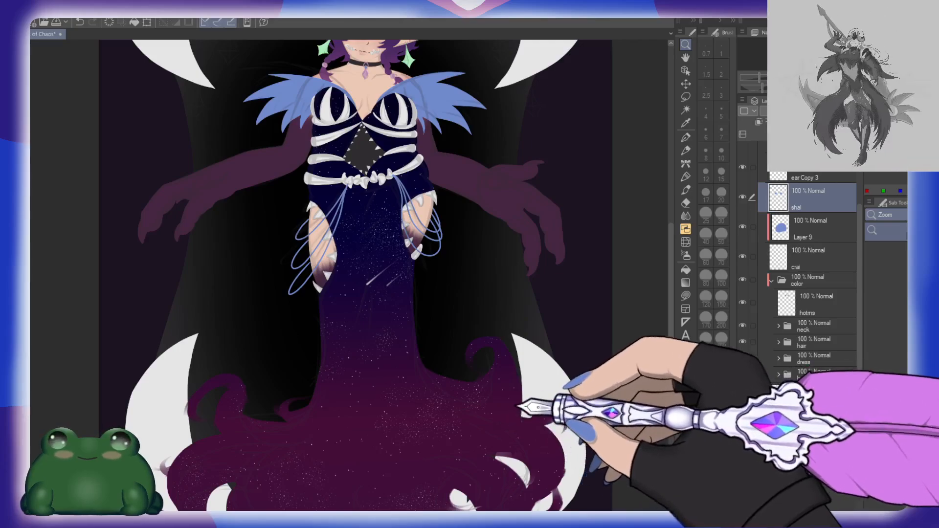
{"action": "scroll", "coordinate": [472, 268], "scroll_direction": "down", "scroll_amount": 1}
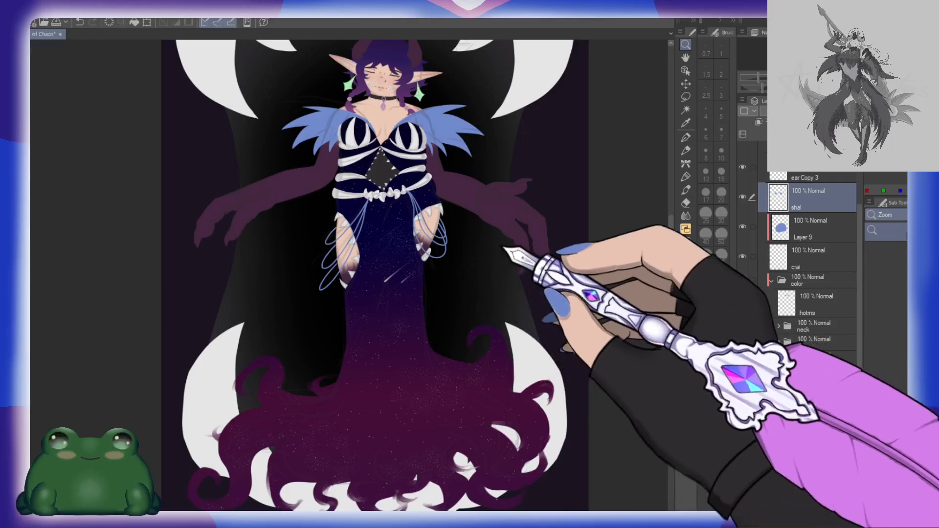
Step: Set the shal layer's opacity to 60%
{"action": "left_click_drag", "start_coordinate": [502, 245], "coordinate": [445, 370]}
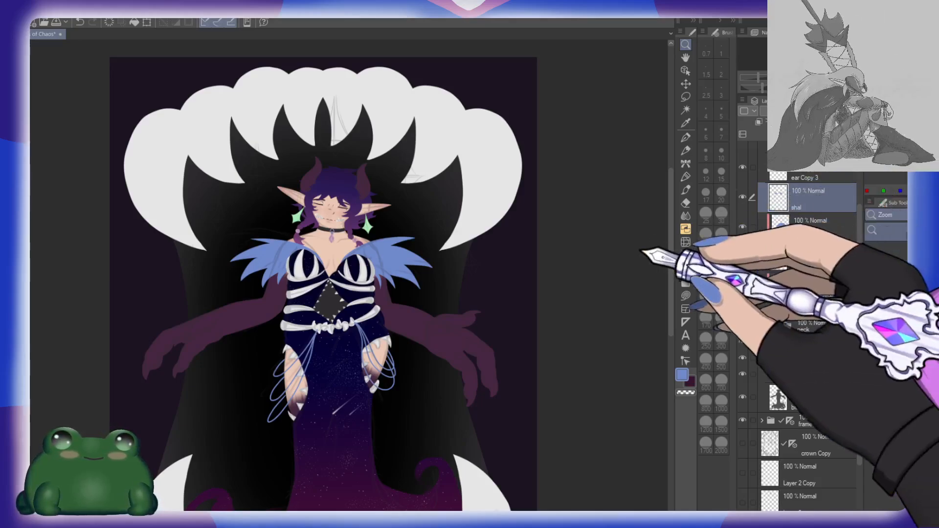
{"action": "left_click", "coordinate": [829, 111]}
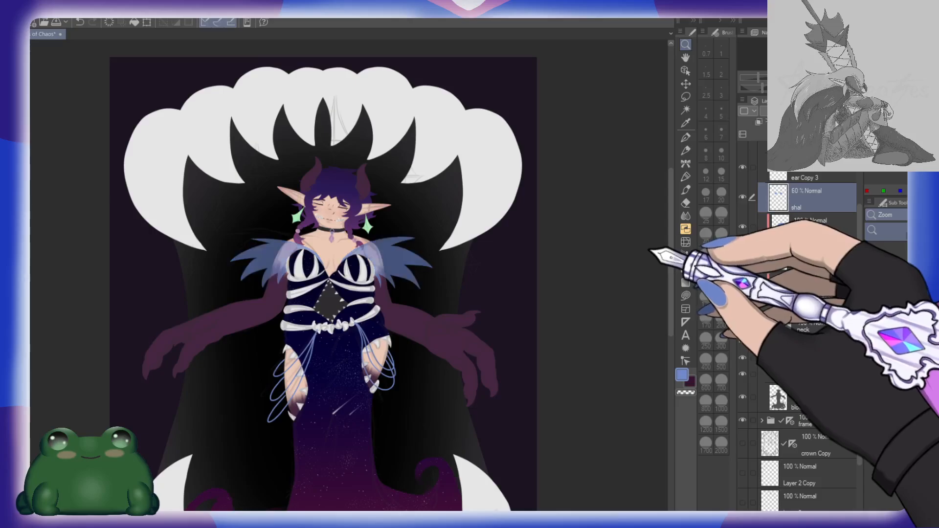
{"action": "left_click_drag", "start_coordinate": [389, 252], "coordinate": [428, 263]}
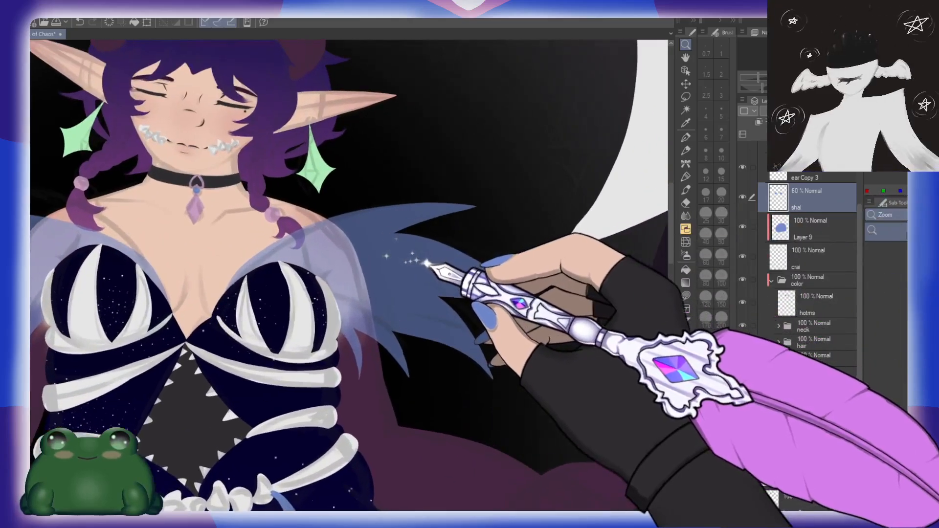
Step: Add two layers above the shal layer, clip them to it, and name them g and star
{"action": "key", "text": "ctrl+shift+n"}
{"action": "key", "text": "ctrl+shift+n"}
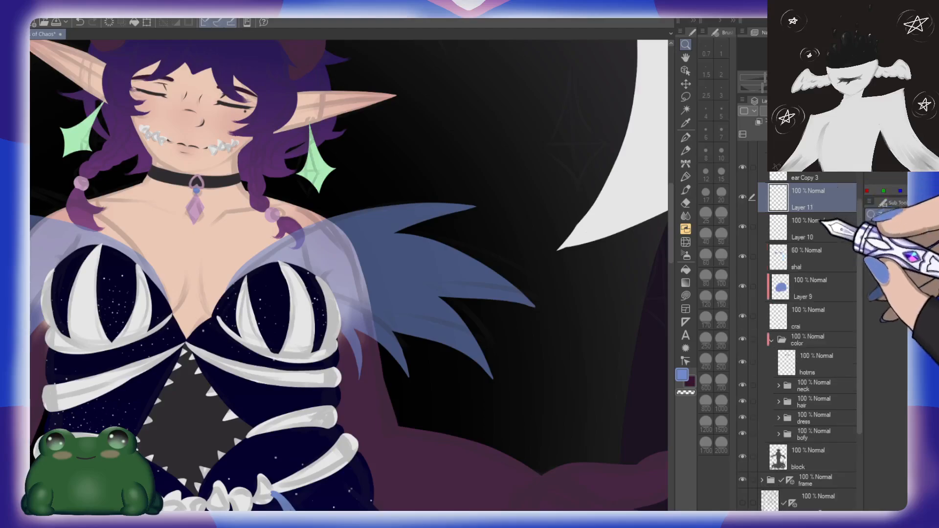
{"action": "left_click", "coordinate": [821, 235]}
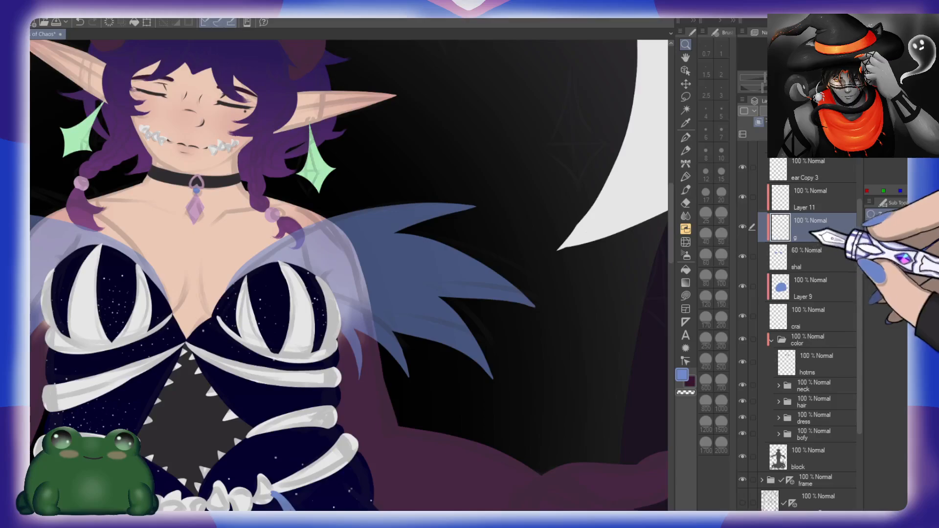
{"action": "left_click", "coordinate": [820, 207]}
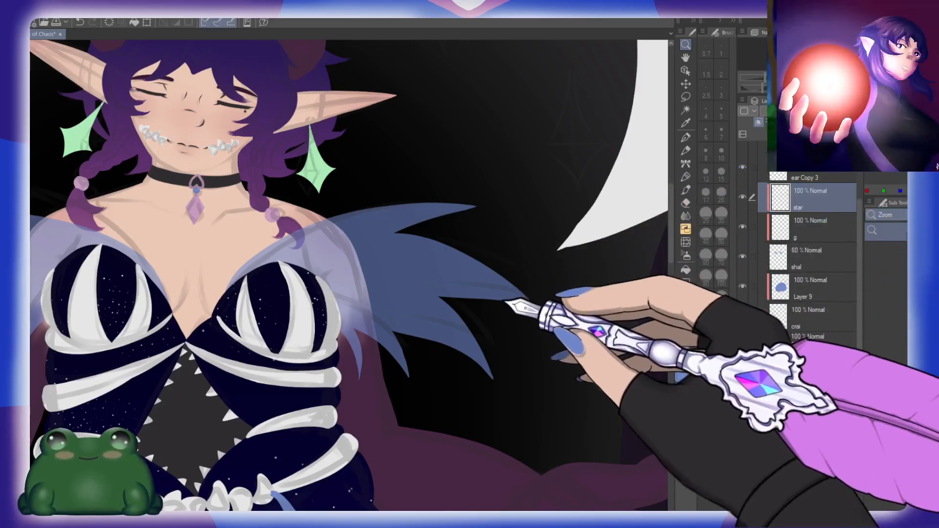
Step: Fill the g layer with a vertical gradient from light blue to dark navy over the shawl and set its opacity to 44%
{"action": "left_click_drag", "start_coordinate": [512, 299], "coordinate": [502, 306]}
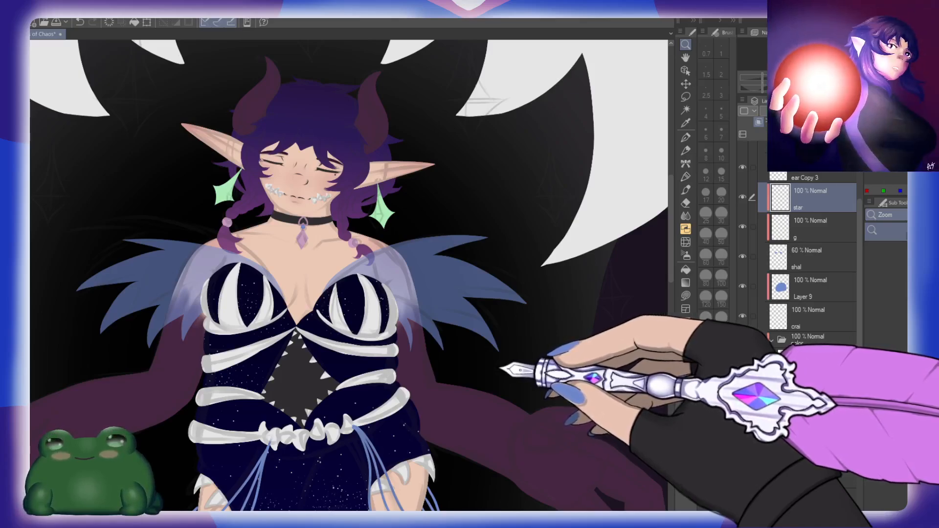
{"action": "left_click", "coordinate": [803, 237]}
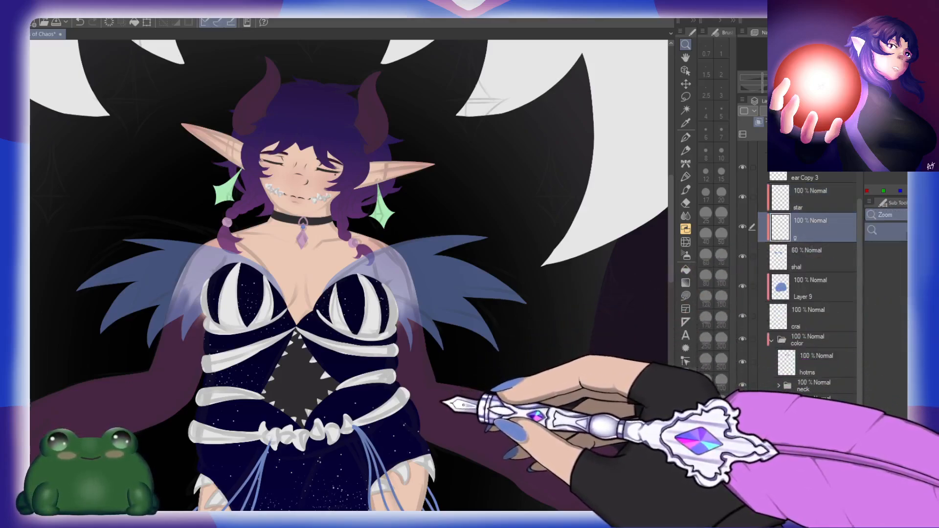
{"action": "key", "text": "g"}
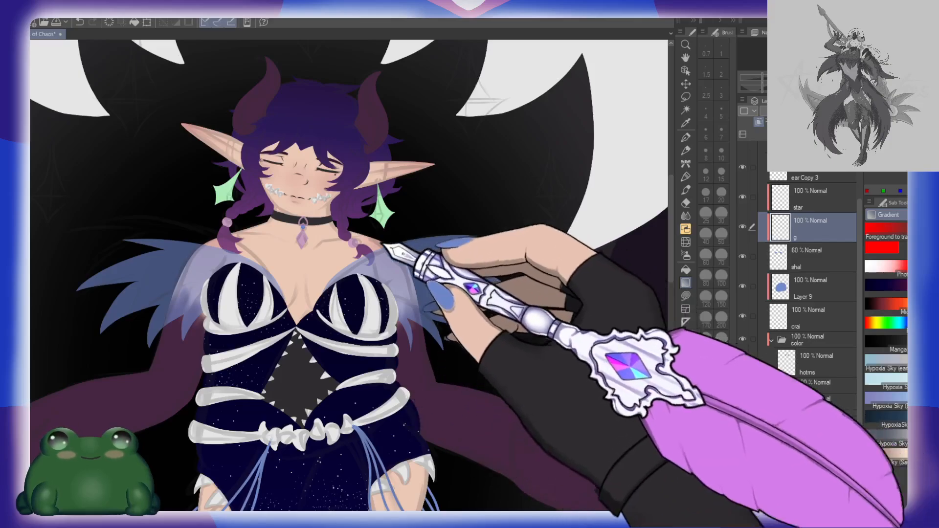
{"action": "left_click_drag", "start_coordinate": [312, 225], "coordinate": [296, 364]}
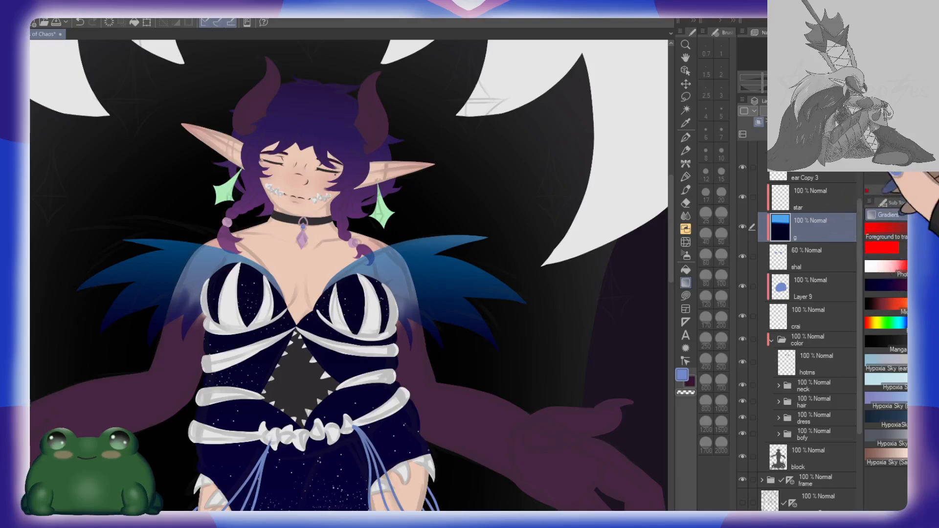
{"action": "left_click", "coordinate": [821, 111]}
Step: On the star layer, scatter small white stars over both sides of the feathered shawl with the starry brush, starting at size 100
{"action": "left_click", "coordinate": [825, 201]}
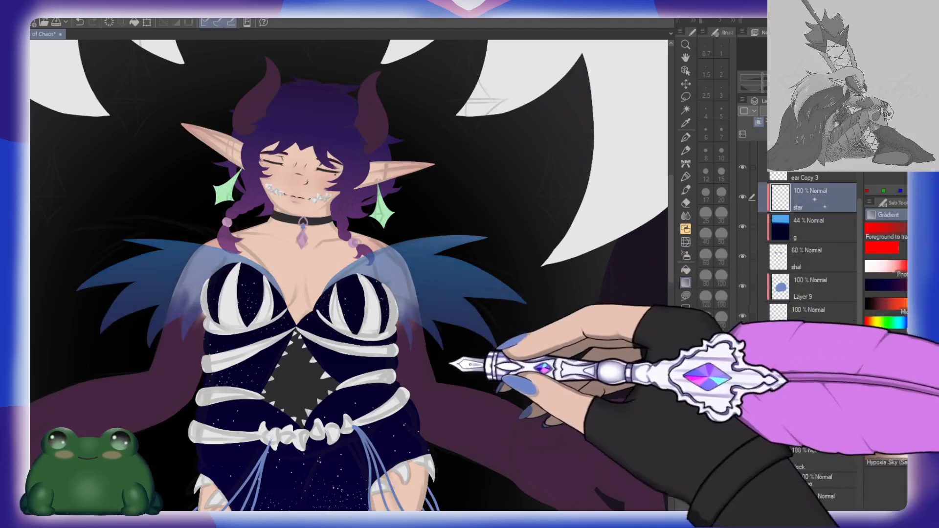
{"action": "key", "text": "p"}
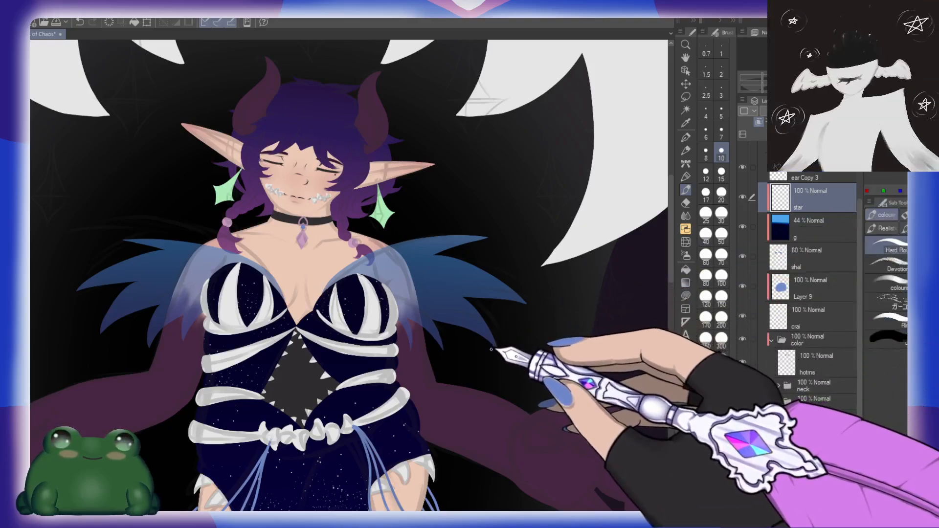
{"action": "key", "text": "b"}
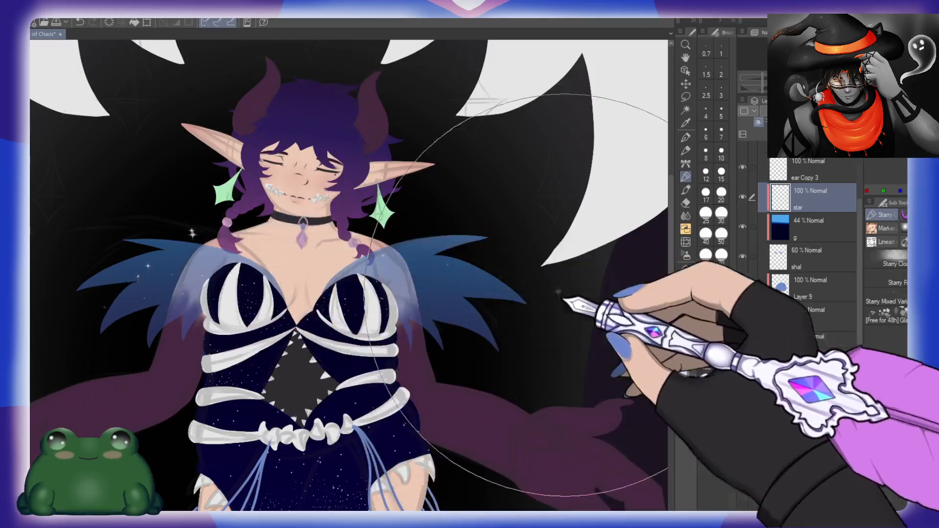
{"action": "left_click", "coordinate": [928, 281]}
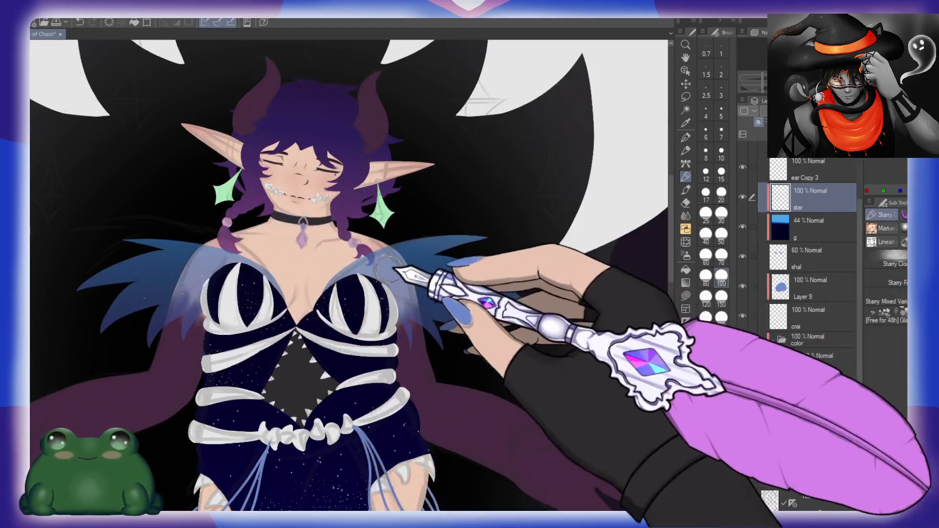
{"action": "mouse_move", "coordinate": [460, 243]}
{"action": "left_mouse_down"}
{"action": "mouse_move", "coordinate": [442, 273]}
{"action": "mouse_move", "coordinate": [461, 301]}
{"action": "left_mouse_up"}
{"action": "key", "text": "ctrl+z"}
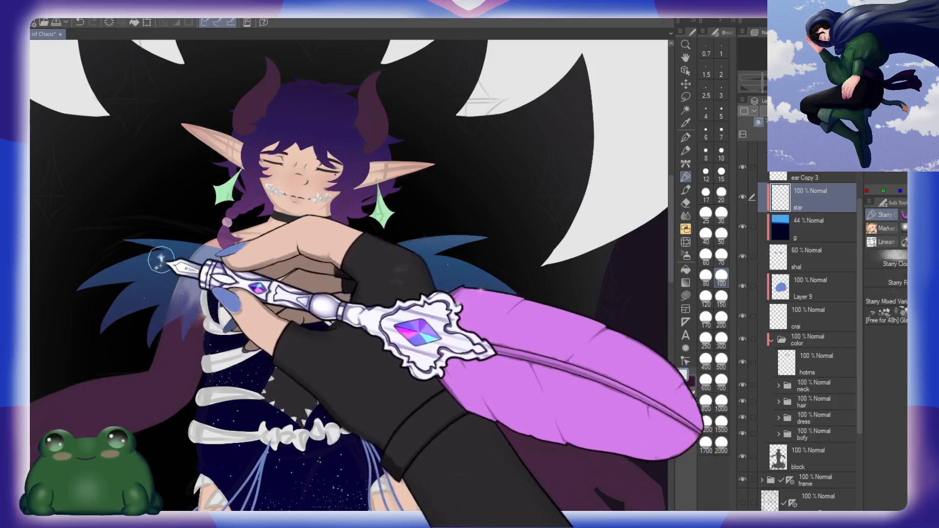
{"action": "mouse_move", "coordinate": [157, 262]}
{"action": "left_mouse_down"}
{"action": "mouse_move", "coordinate": [140, 239]}
{"action": "mouse_move", "coordinate": [205, 293]}
{"action": "left_mouse_up"}
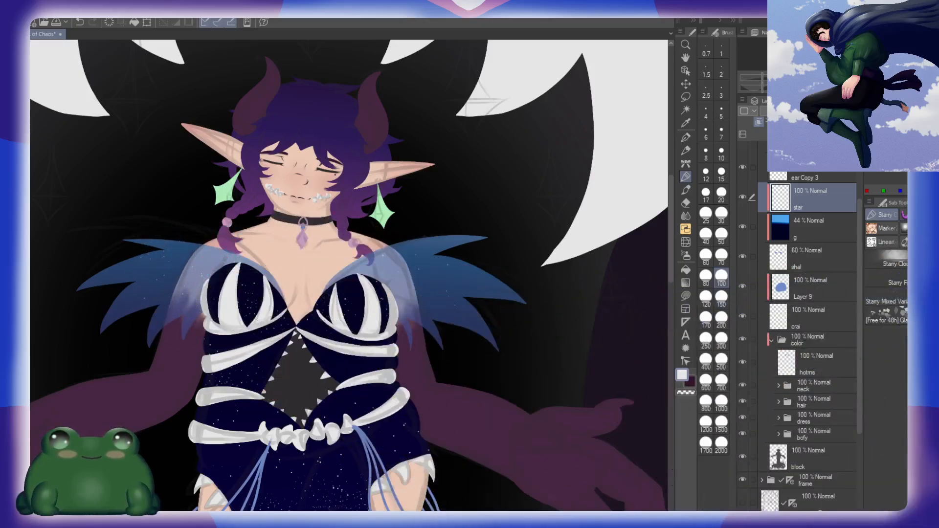
{"action": "left_click", "coordinate": [927, 301]}
{"action": "mouse_move", "coordinate": [398, 318]}
{"action": "left_mouse_down"}
{"action": "mouse_move", "coordinate": [434, 287]}
{"action": "mouse_move", "coordinate": [495, 262]}
{"action": "left_mouse_up"}
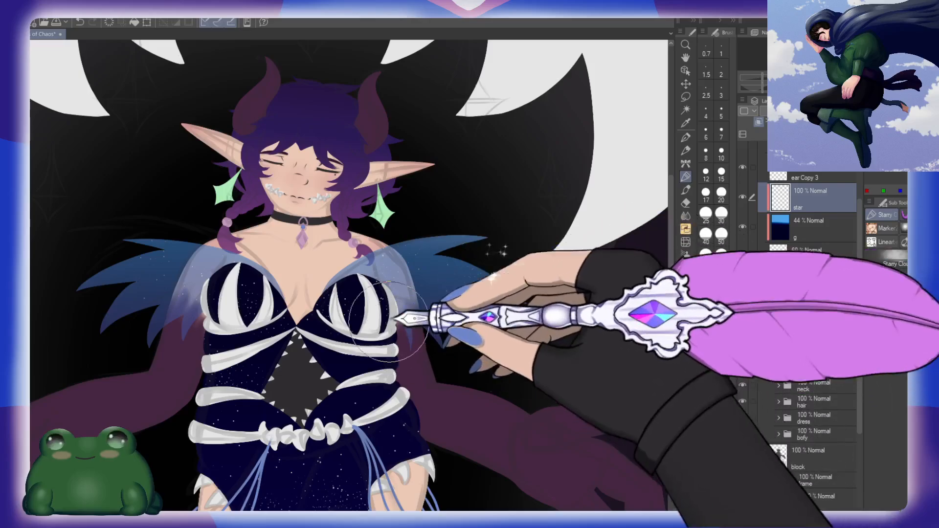
{"action": "mouse_move", "coordinate": [171, 260]}
{"action": "left_mouse_down"}
{"action": "mouse_move", "coordinate": [215, 240]}
{"action": "mouse_move", "coordinate": [227, 264]}
{"action": "left_mouse_up"}
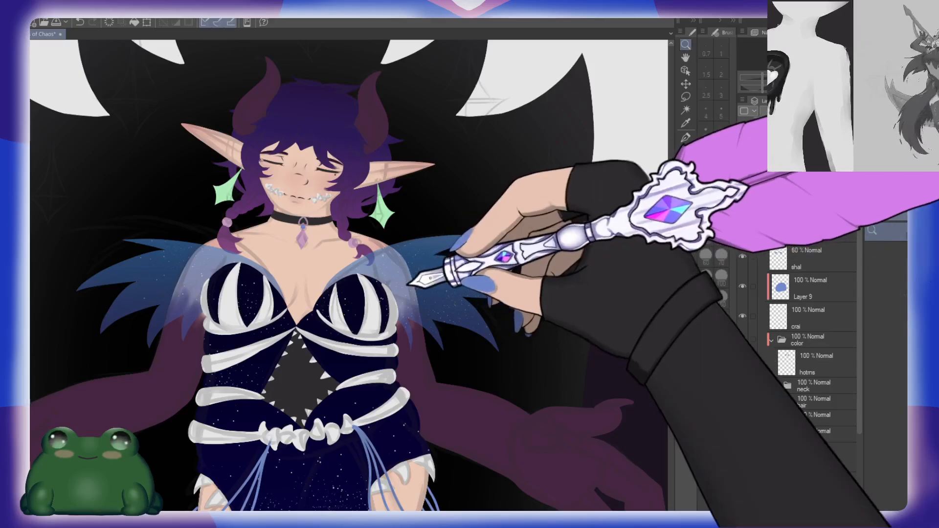
Step: Examine the star speckles on the shawl around the shoulders, bust and feathered edges
{"action": "key", "text": "ctrl+space"}
{"action": "left_click_drag", "start_coordinate": [409, 275], "coordinate": [443, 285]}
{"action": "key", "text": "space"}
{"action": "left_click_drag", "start_coordinate": [348, 258], "coordinate": [463, 280]}
{"action": "key", "text": "ctrl+space"}
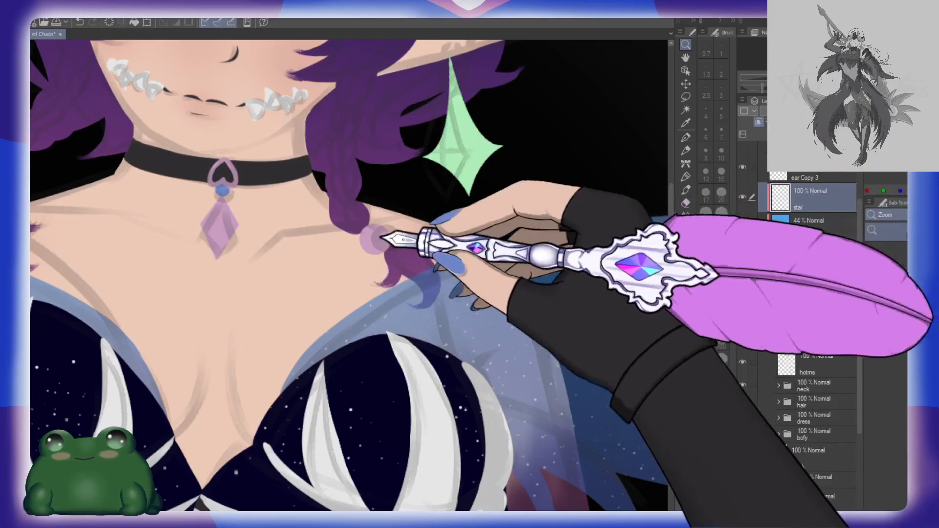
{"action": "left_click_drag", "start_coordinate": [507, 309], "coordinate": [476, 294]}
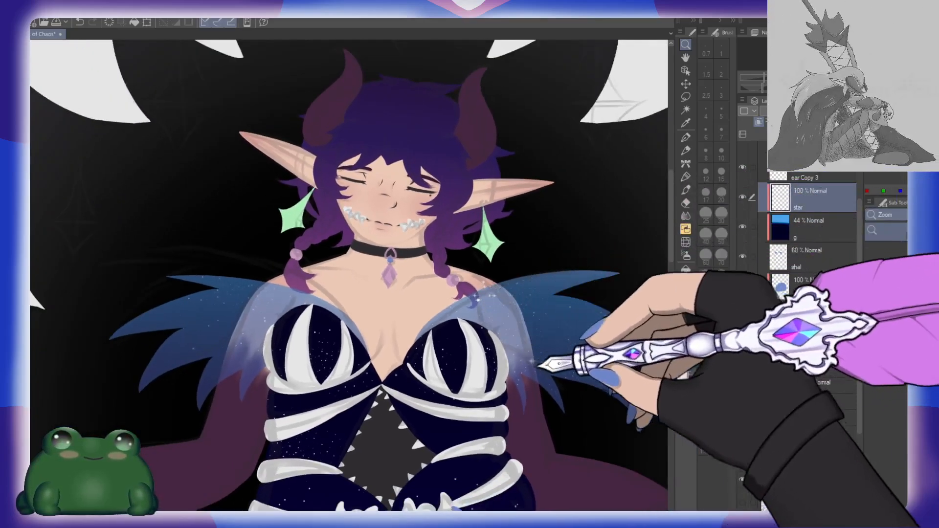
{"action": "left_click_drag", "start_coordinate": [538, 364], "coordinate": [427, 371]}
{"action": "left_click_drag", "start_coordinate": [378, 343], "coordinate": [444, 286]}
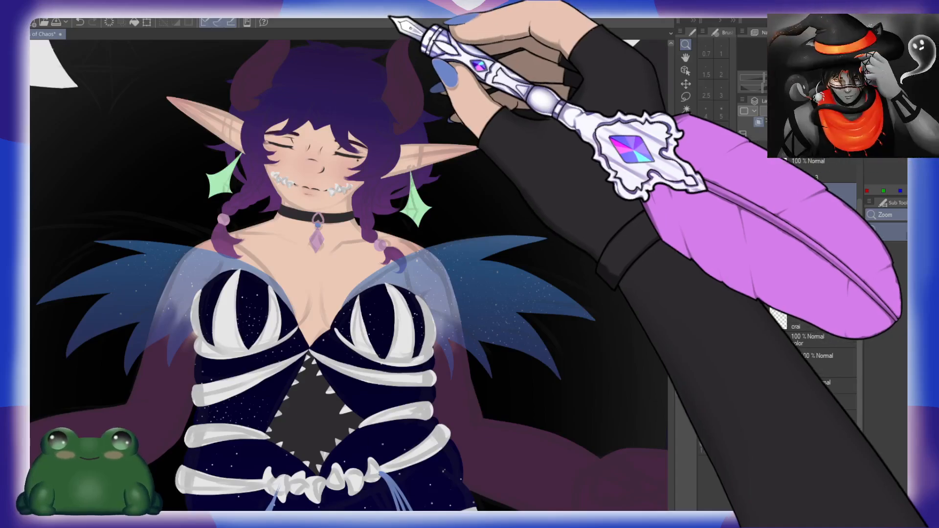
Step: Collapse the art folder and hide the sk folder to remove the sketch lines from the illustration
{"action": "scroll", "coordinate": [465, 315], "scroll_direction": "down", "scroll_amount": 6}
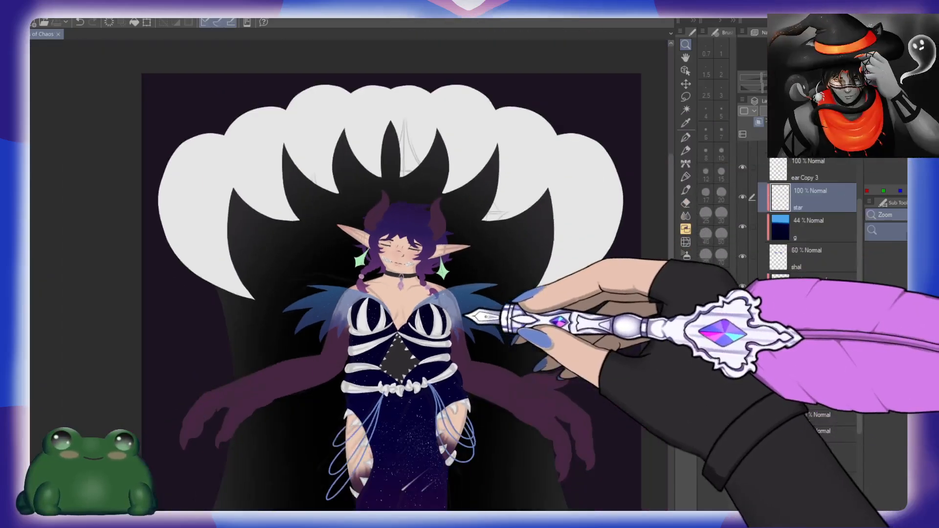
{"action": "left_click_drag", "start_coordinate": [510, 405], "coordinate": [470, 292]}
{"action": "scroll", "coordinate": [471, 278], "scroll_direction": "down", "scroll_amount": 3}
{"action": "scroll", "coordinate": [783, 269], "scroll_direction": "down", "scroll_amount": 6}
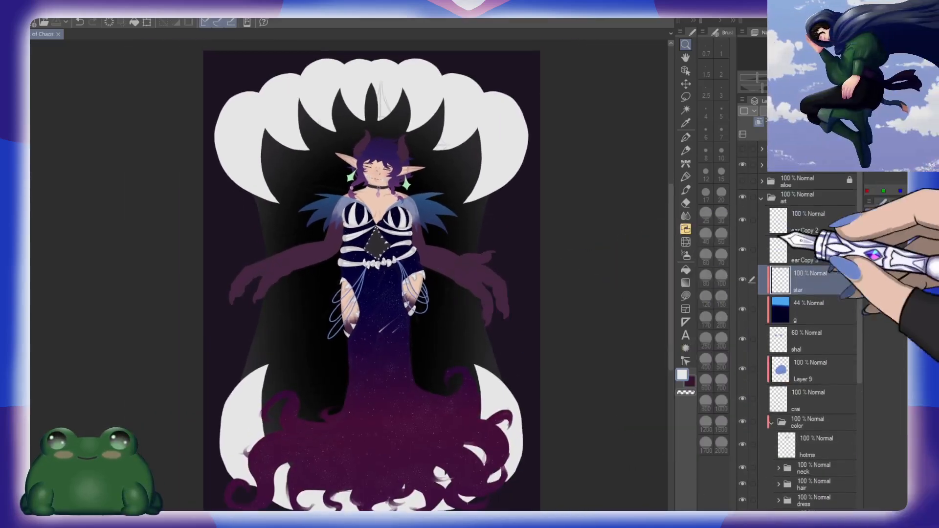
{"action": "left_click", "coordinate": [742, 164]}
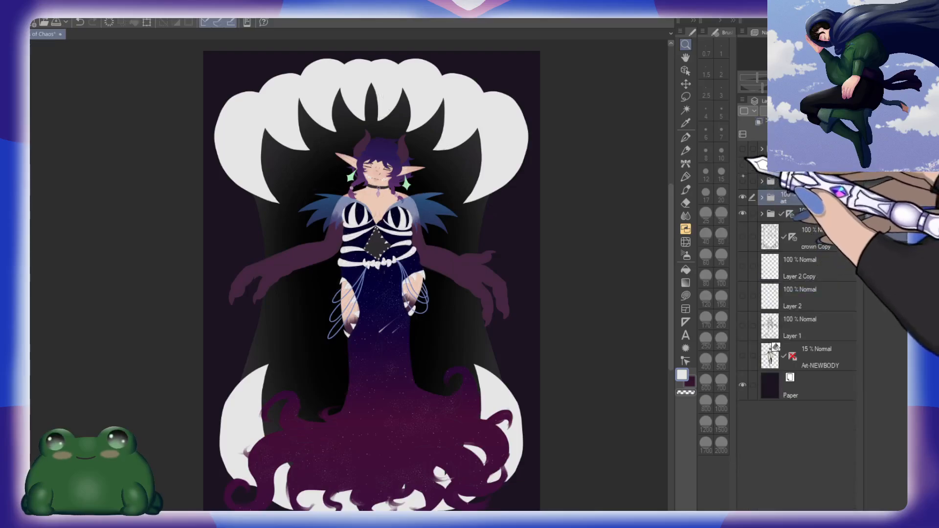
Step: Check the flat colours on the figure and gown without the sketch lines, and save the illustration
{"action": "left_click_drag", "start_coordinate": [459, 316], "coordinate": [465, 292]}
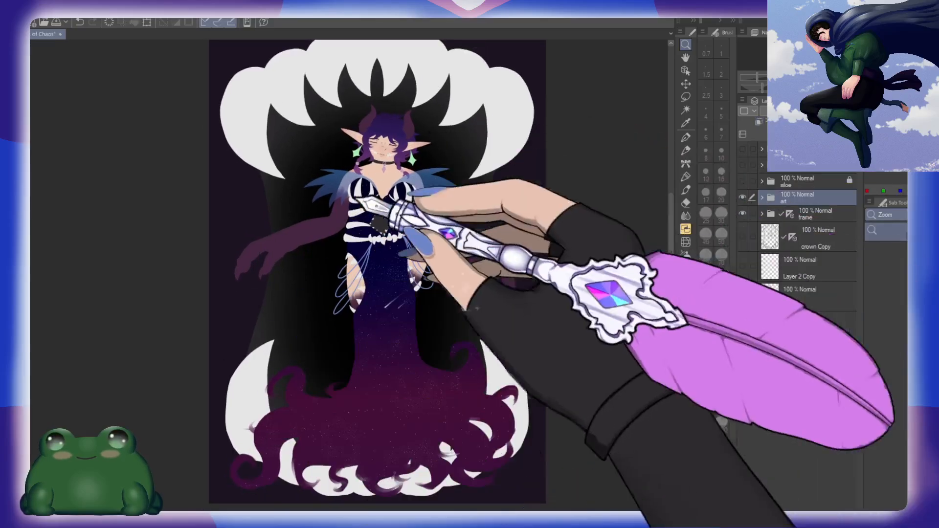
{"action": "scroll", "coordinate": [446, 221], "scroll_direction": "up", "scroll_amount": 5}
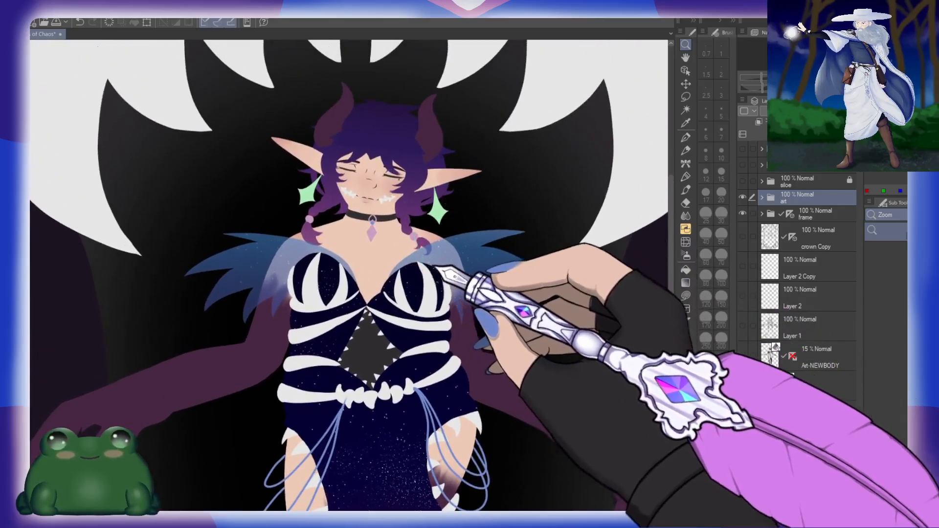
{"action": "scroll", "coordinate": [474, 286], "scroll_direction": "down", "scroll_amount": 3}
{"action": "scroll", "coordinate": [459, 274], "scroll_direction": "down", "scroll_amount": 3}
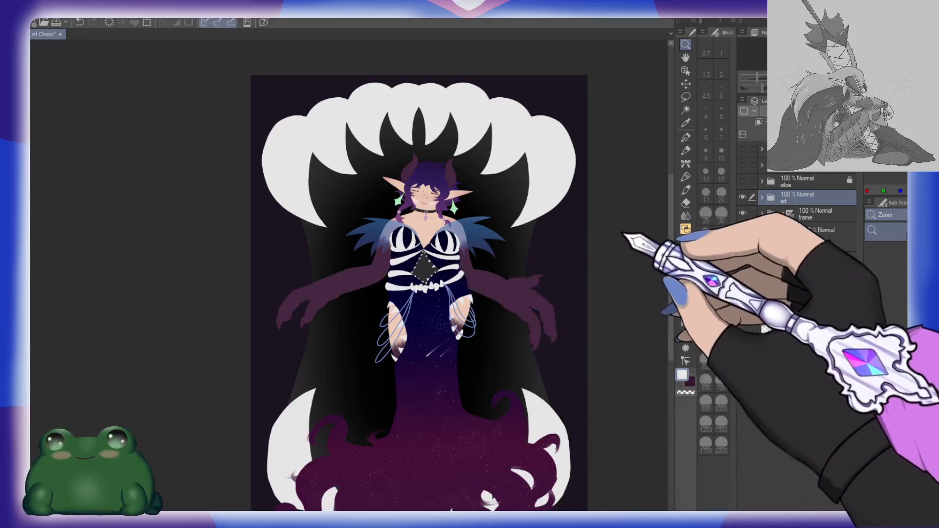
{"action": "key", "text": "ctrl+s"}
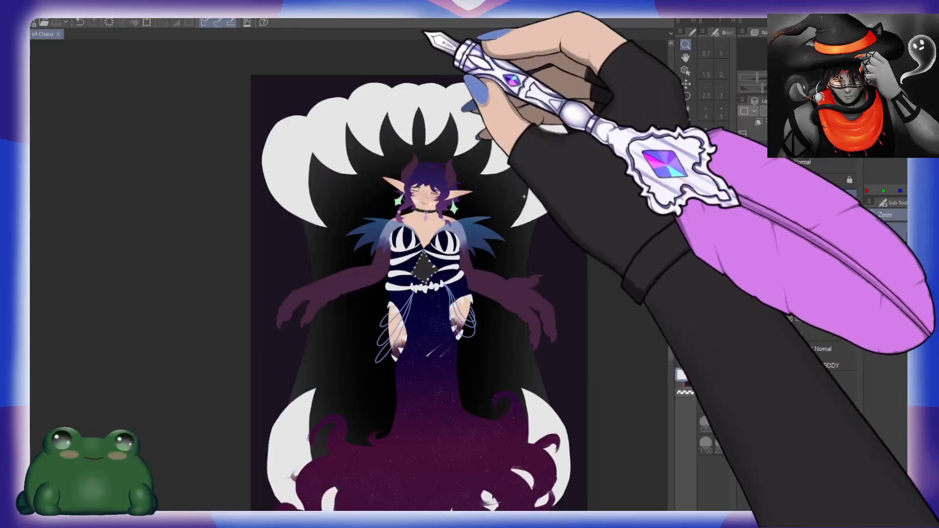
{"action": "left_click_drag", "start_coordinate": [587, 341], "coordinate": [569, 333]}
{"action": "left_click_drag", "start_coordinate": [587, 363], "coordinate": [494, 324]}
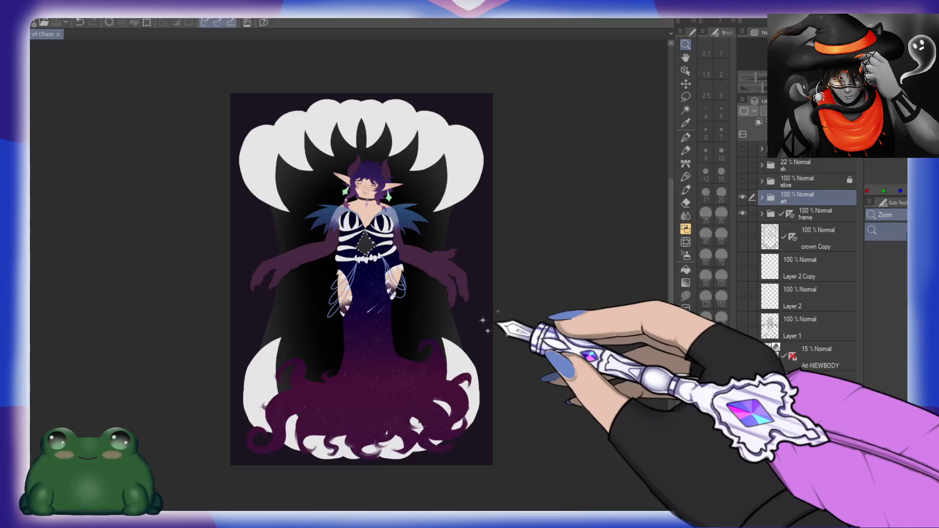